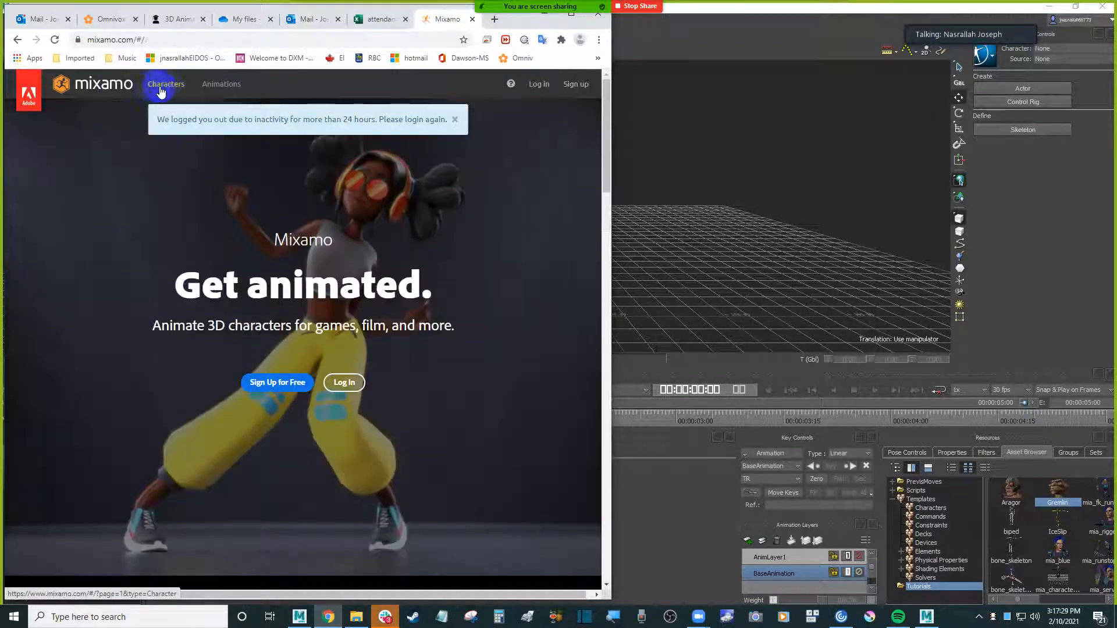
- Browse the Mixamo character library, select the Ninja character and try to download it
left_click(166, 87)
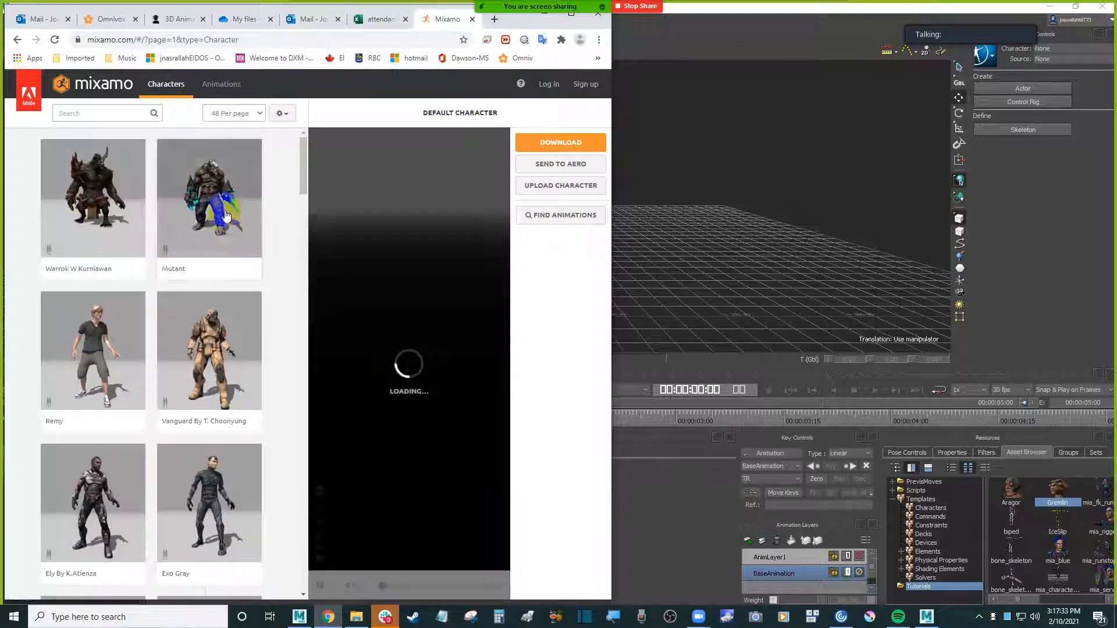
scroll(227, 215, "down", 1)
scroll(227, 215, "down", 3)
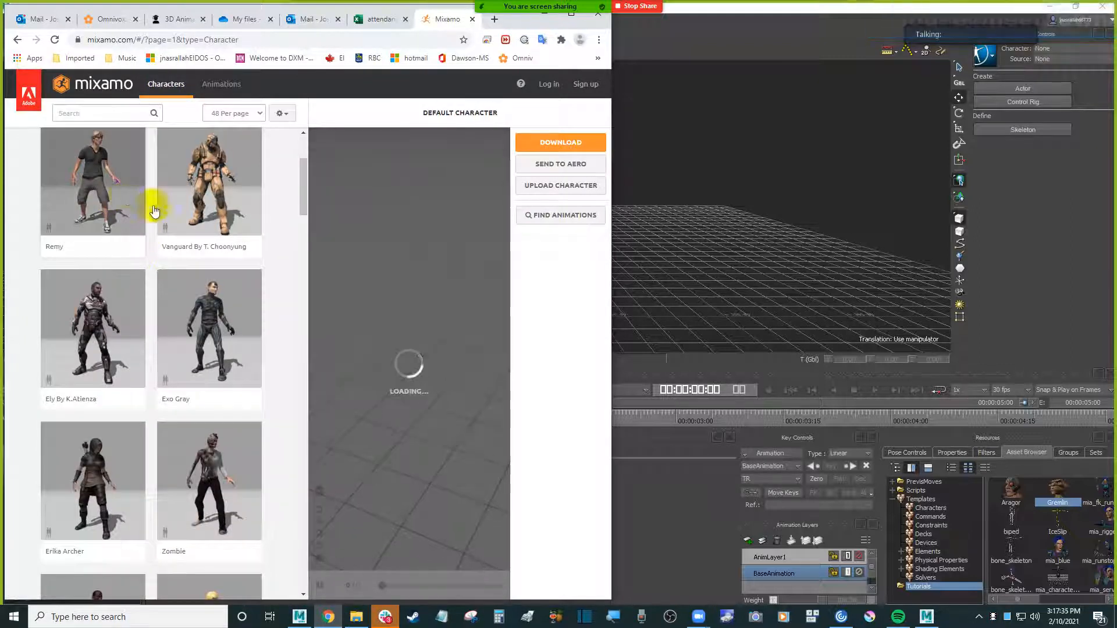
scroll(256, 235, "down", 5)
scroll(275, 233, "up", 1)
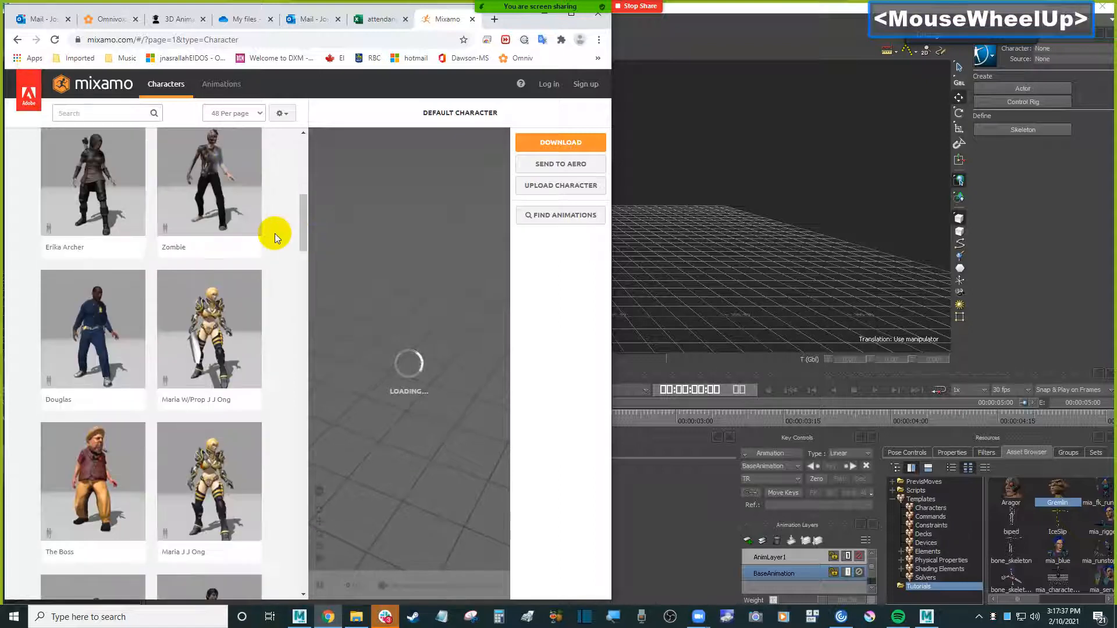
scroll(274, 232, "down", 3)
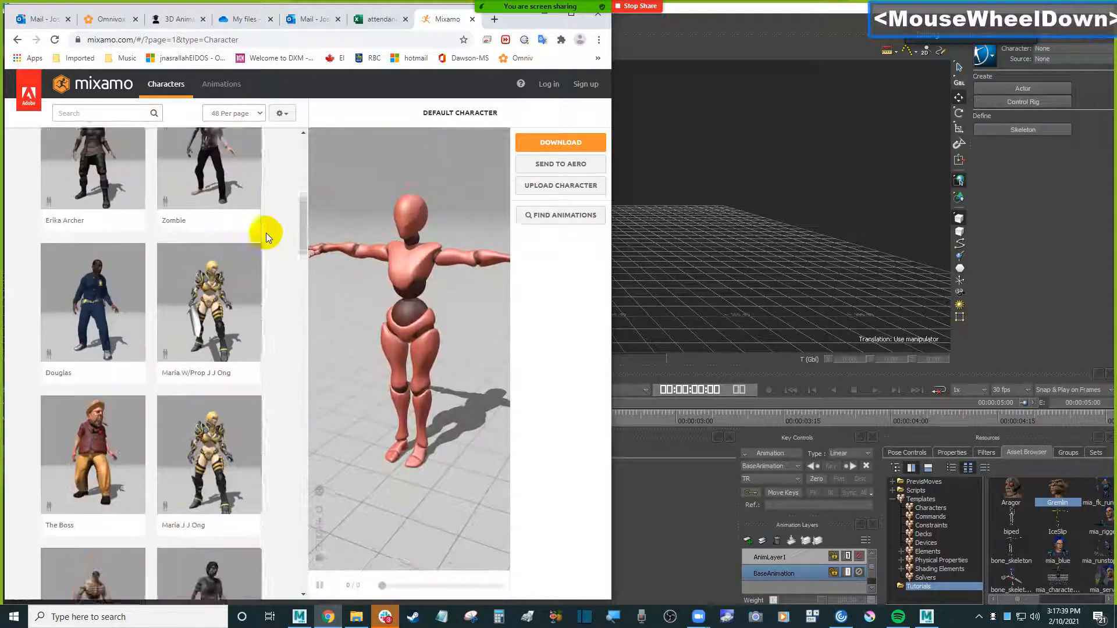
scroll(266, 233, "up", 1)
scroll(267, 233, "down", 6)
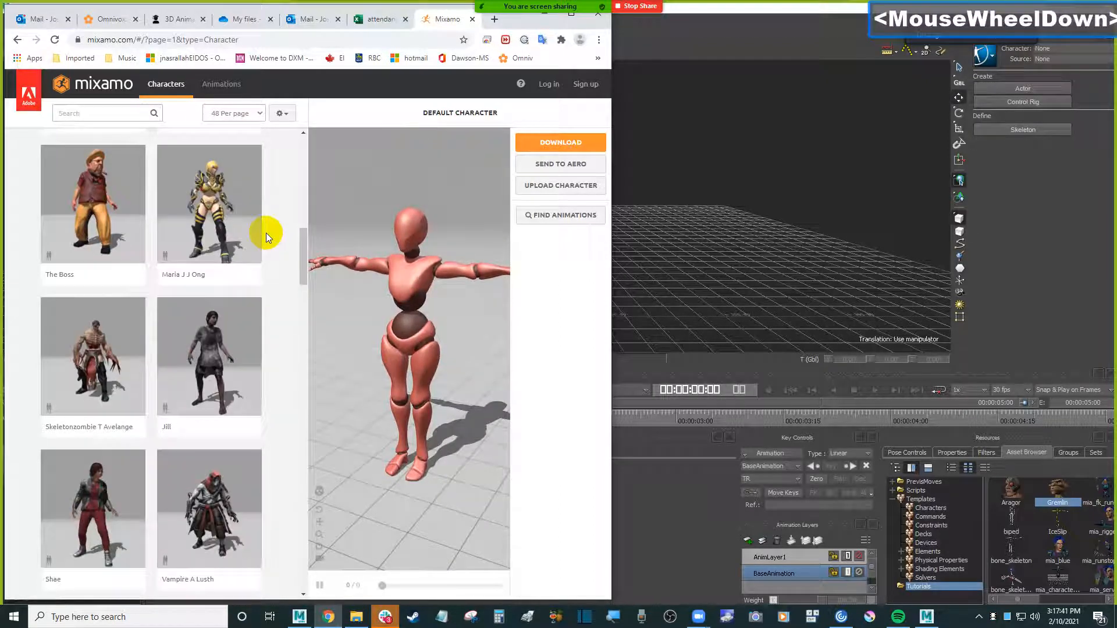
scroll(267, 233, "down", 7)
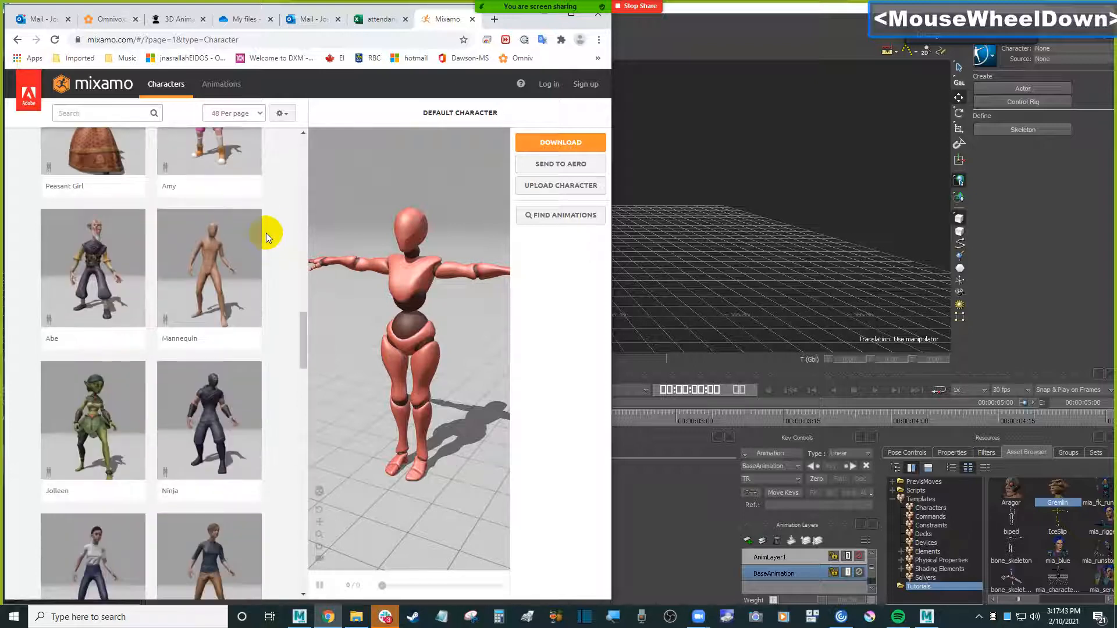
scroll(266, 233, "down", 3)
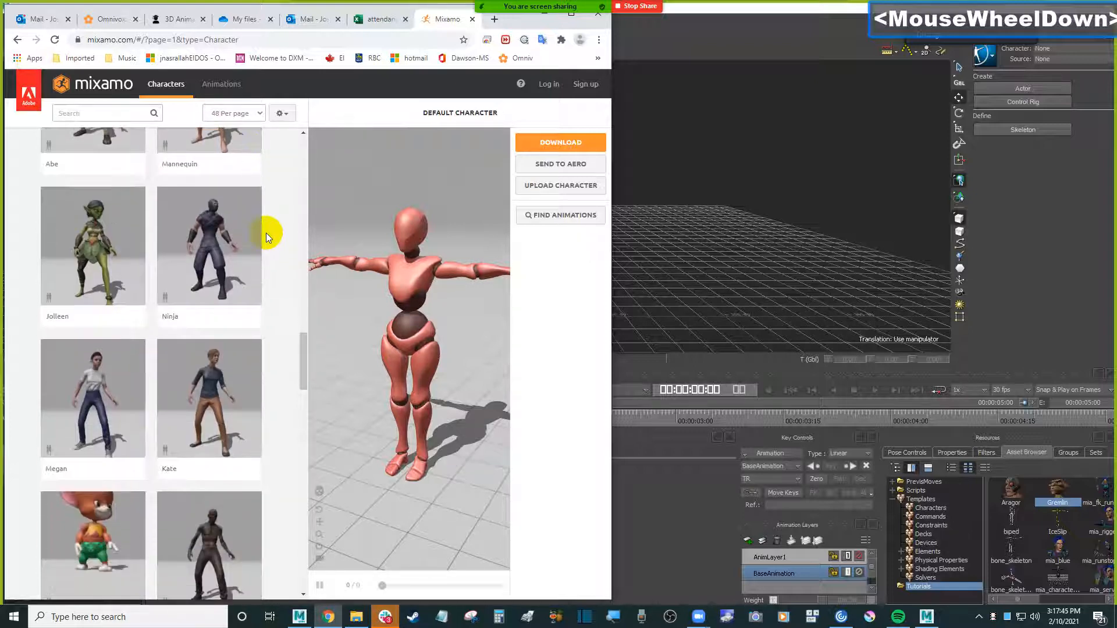
left_click(253, 236)
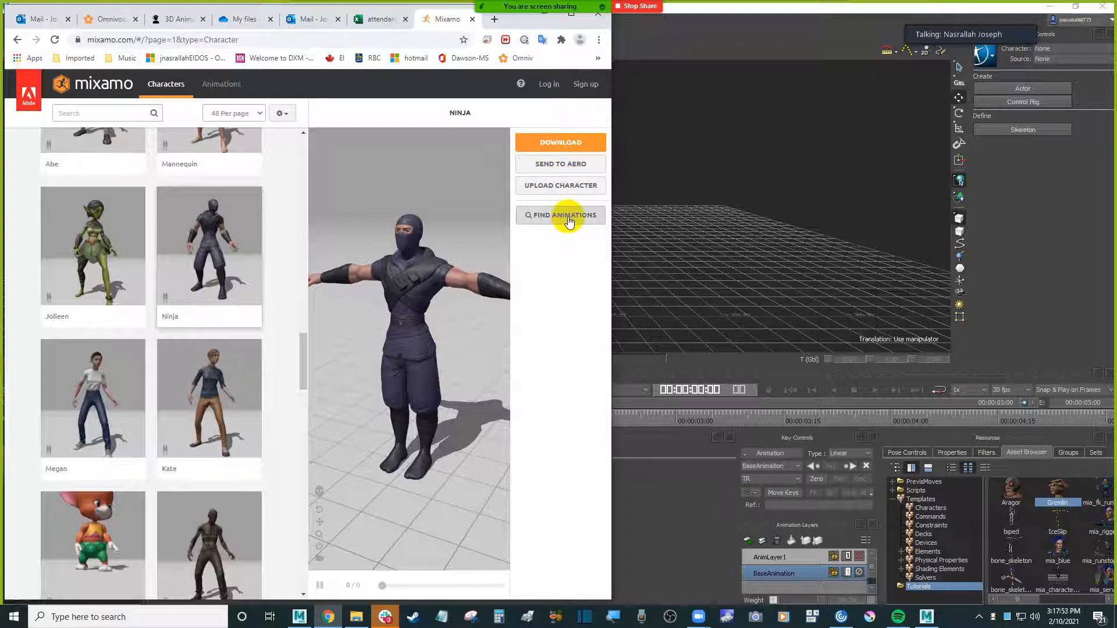
left_click(564, 146)
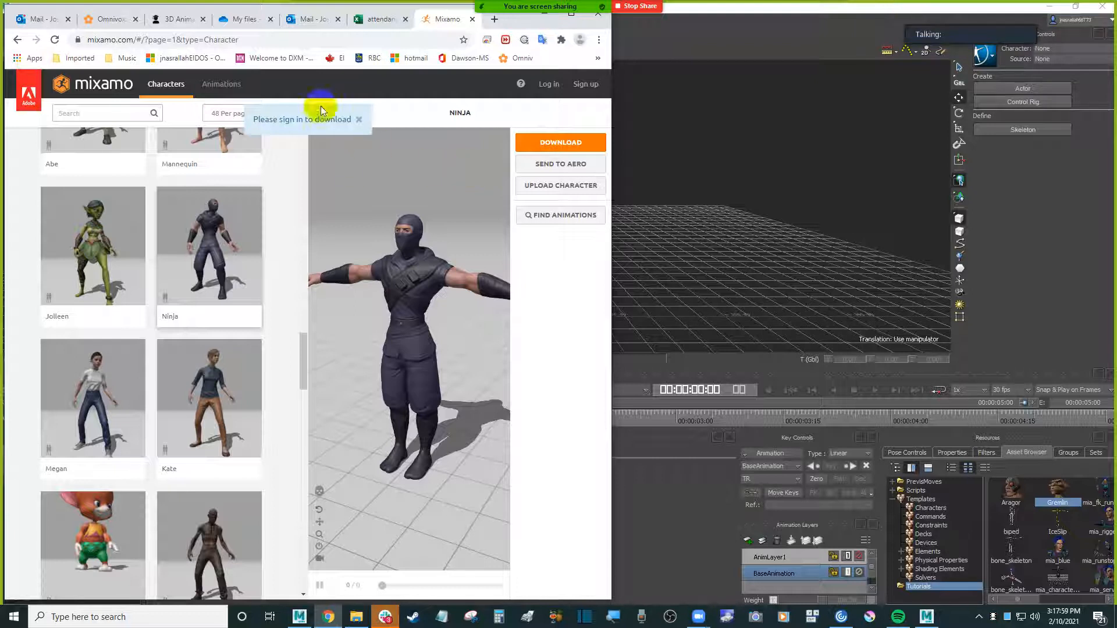
left_click(586, 84)
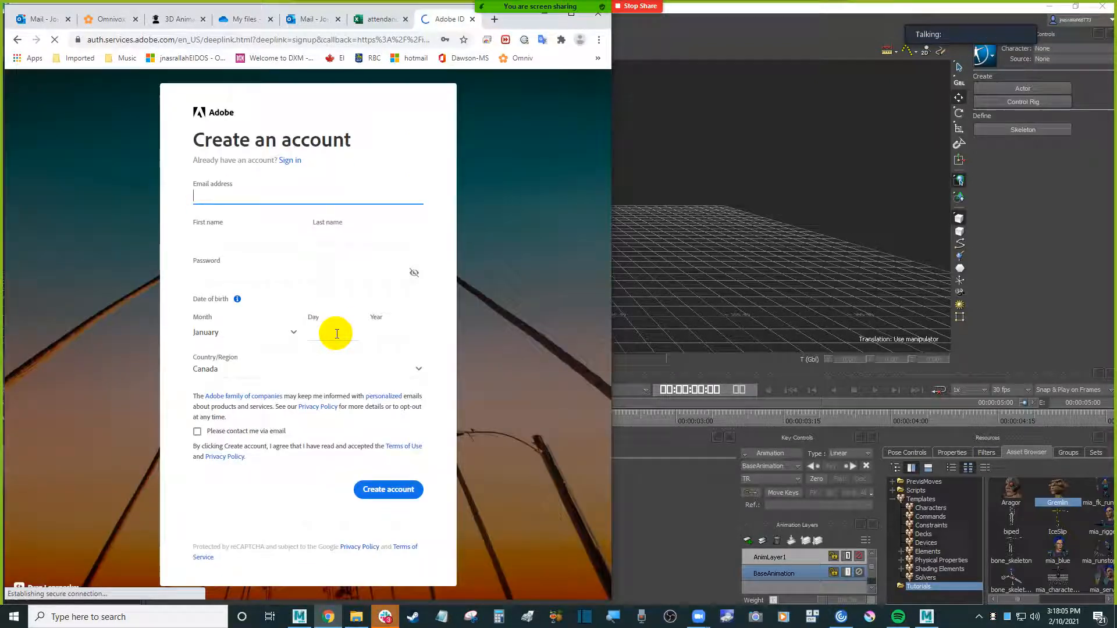
key("Escape")
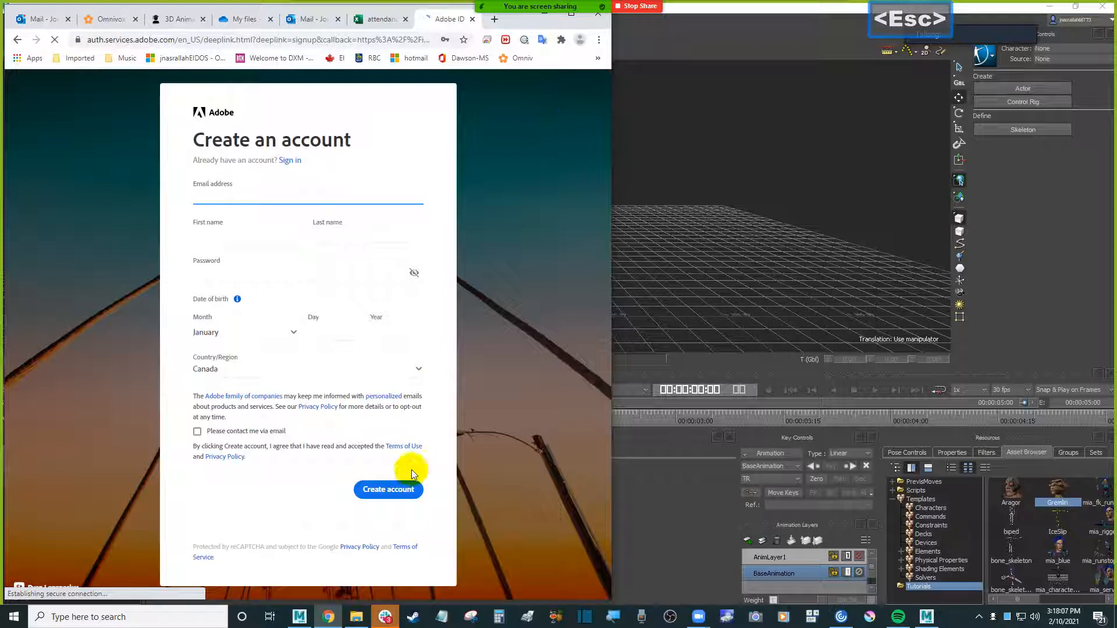
key("Escape")
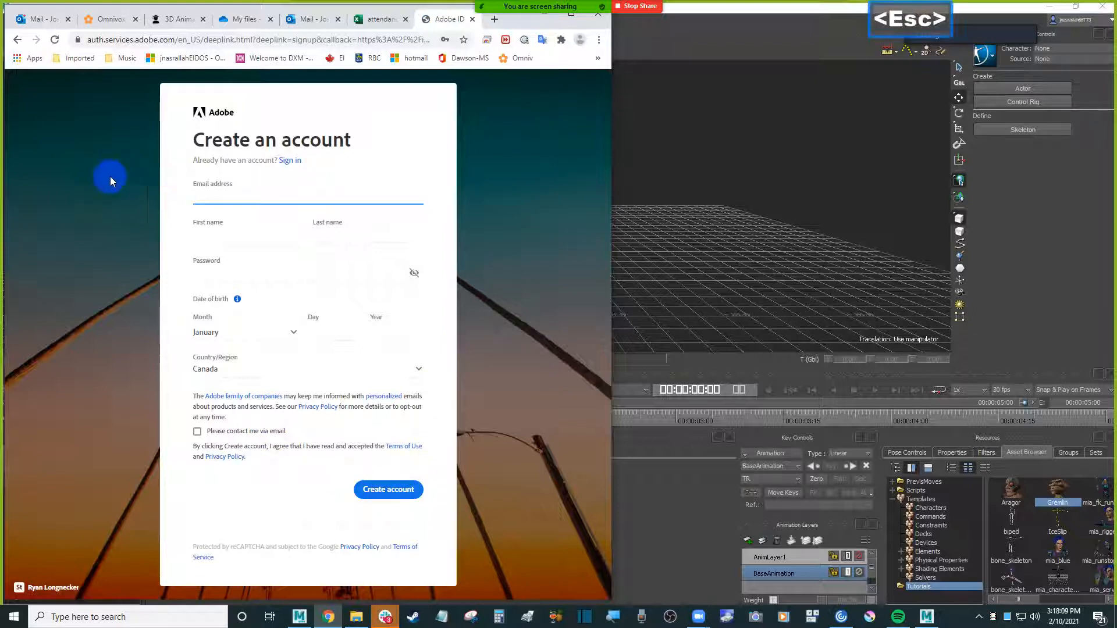
left_click(122, 156)
left_click(18, 39)
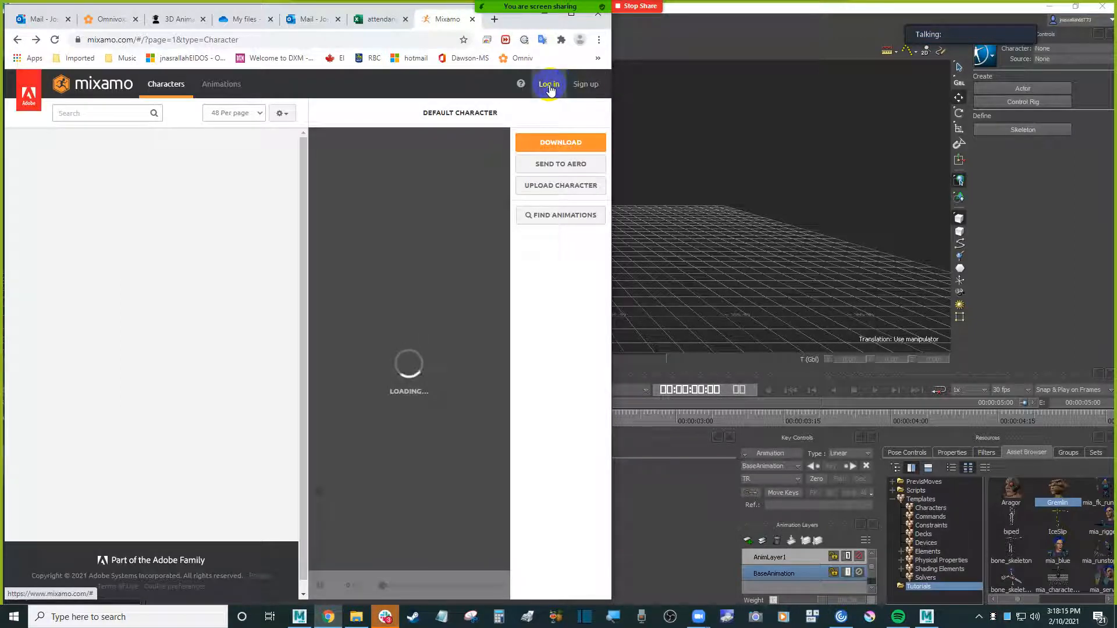
- Log in to Mixamo with the Facebook account and open the character library
left_click(550, 85)
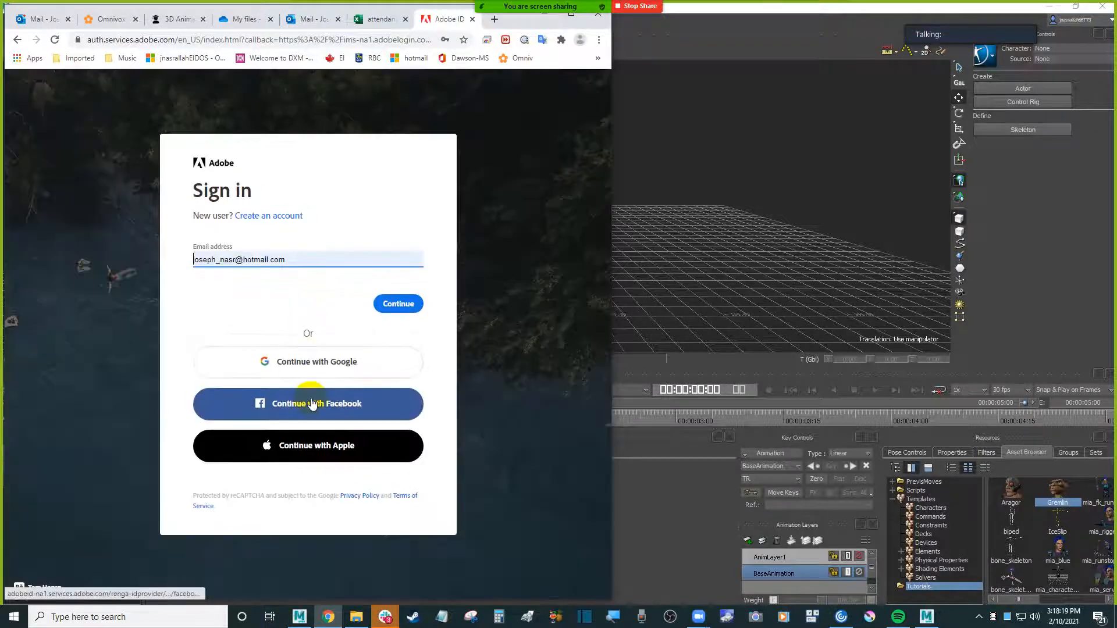
left_click(324, 409)
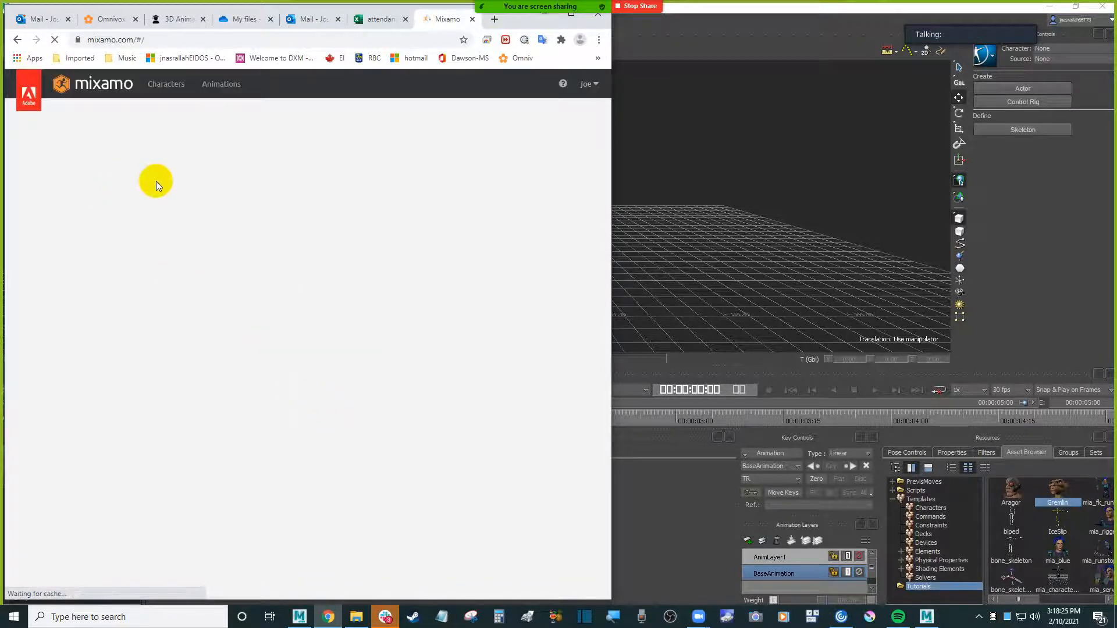
left_click(167, 90)
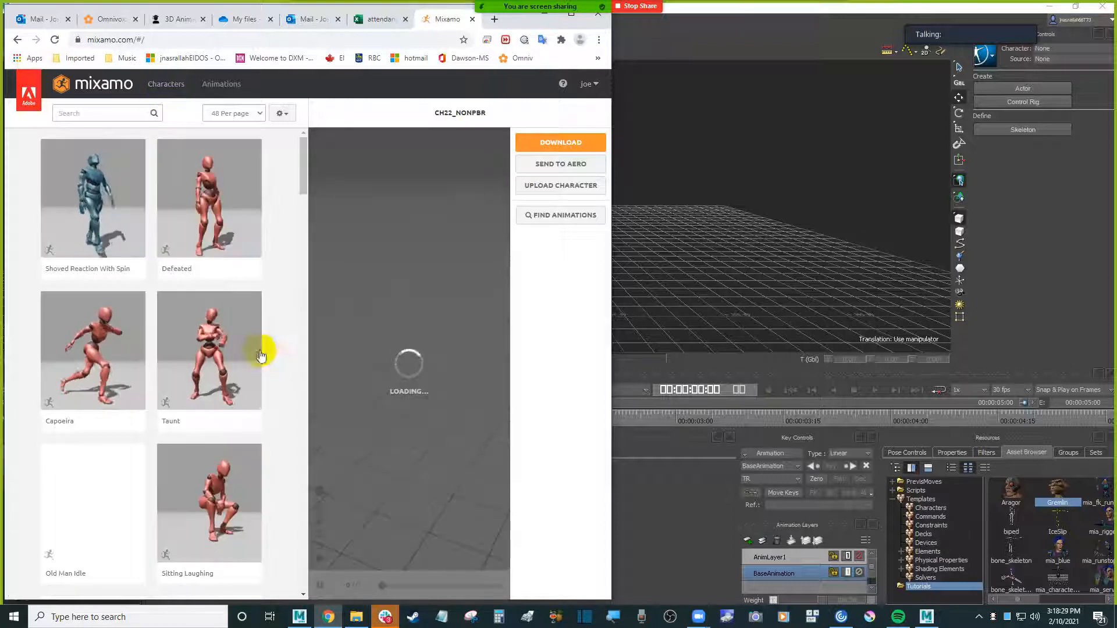
left_click(168, 84)
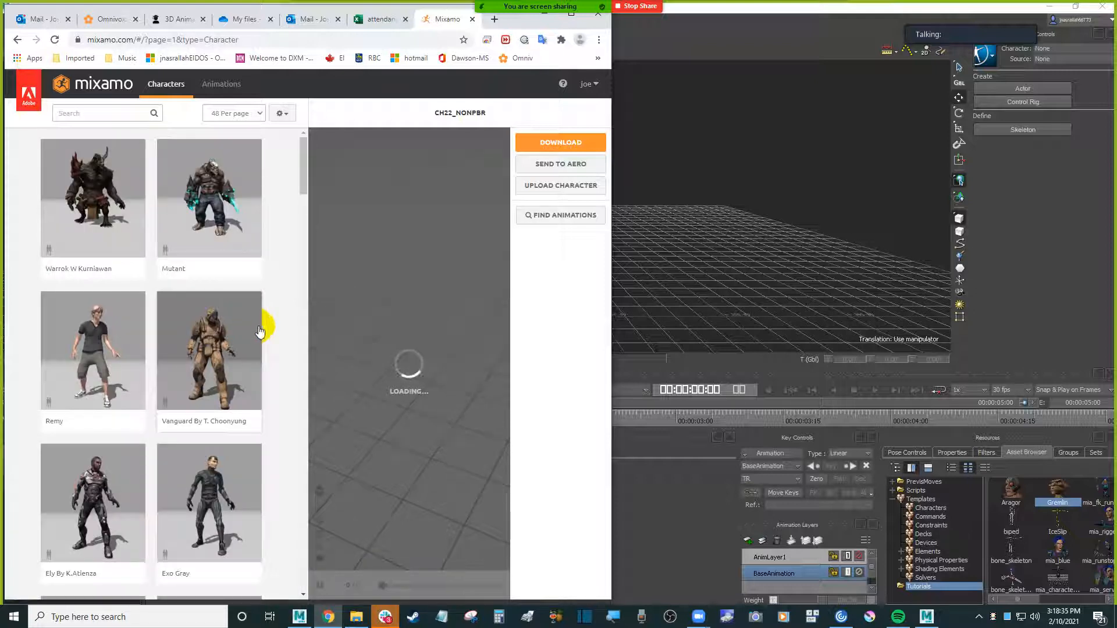
- Browse the characters, turn the previewed Ch22_nonPBR woman in white T-shirt and jeans, and download that character
scroll(118, 345, "down", 1)
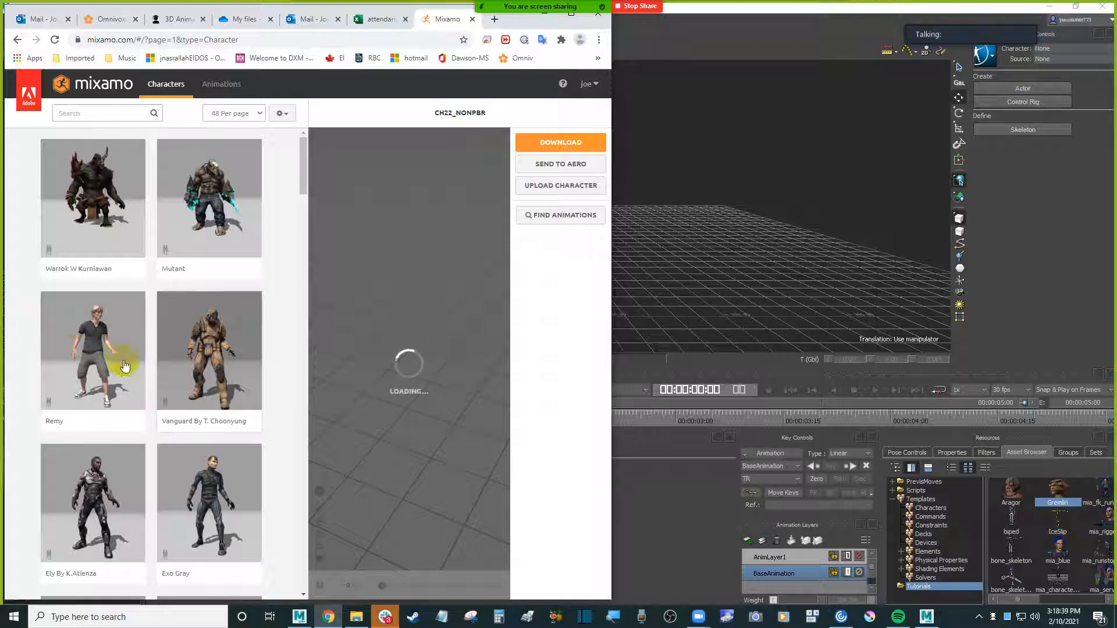
scroll(131, 365, "down", 4)
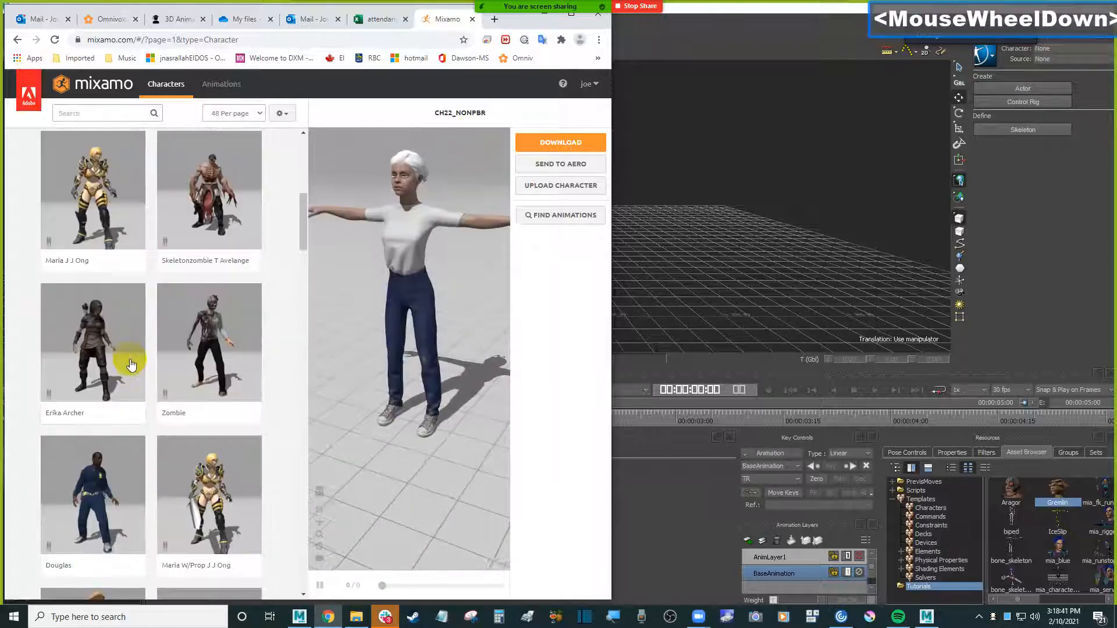
scroll(131, 365, "down", 4)
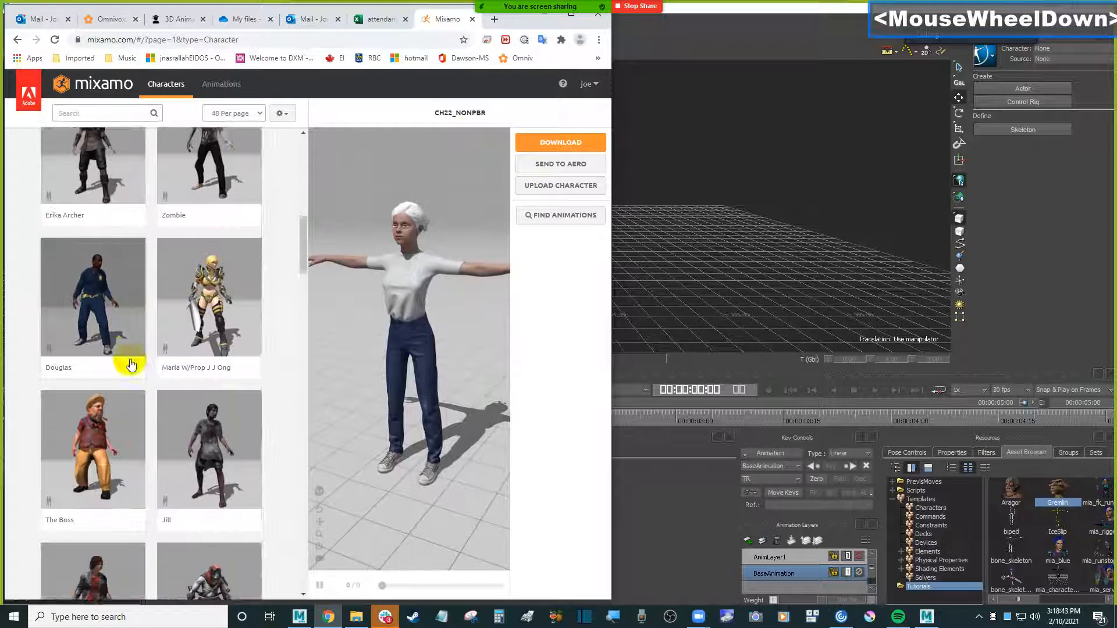
scroll(131, 365, "down", 1)
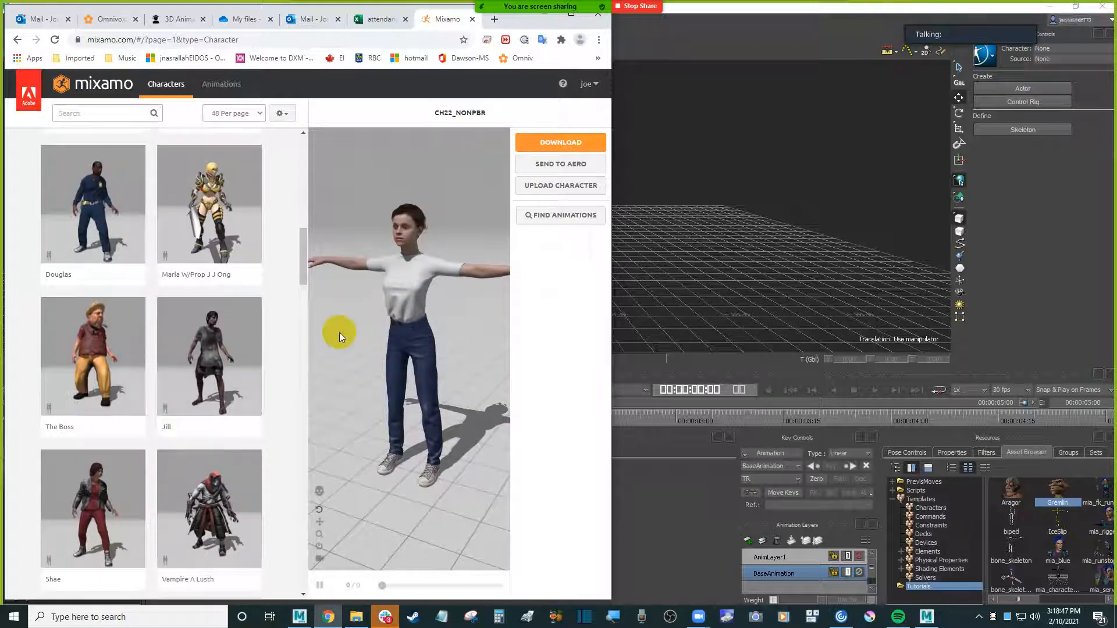
left_click(435, 304)
left_click_drag(437, 304, 489, 297)
left_click(570, 142)
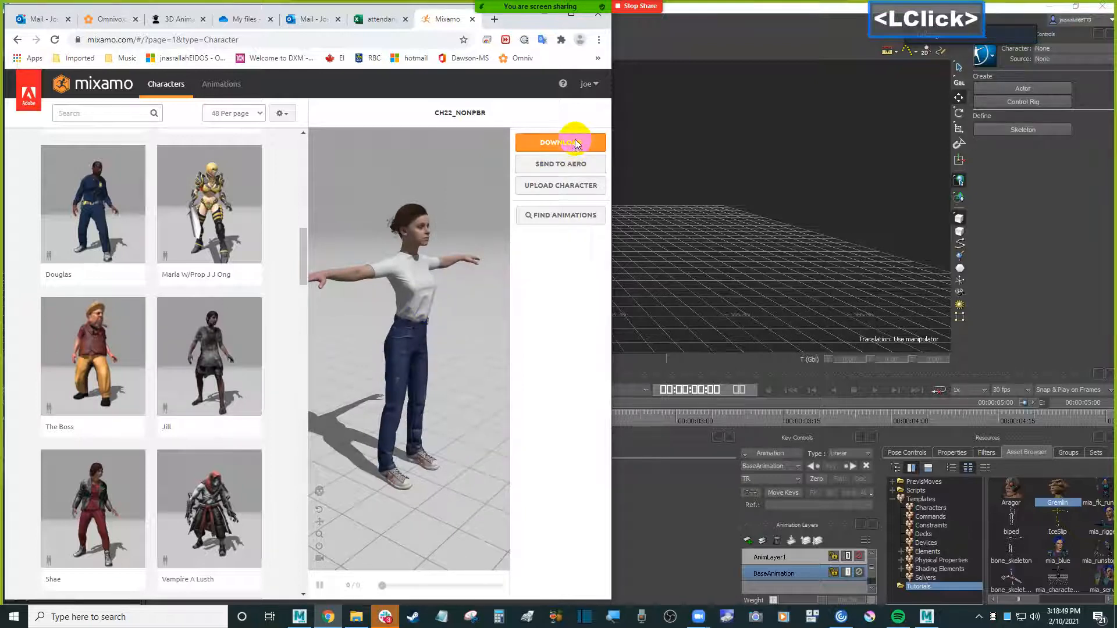
left_click(469, 234)
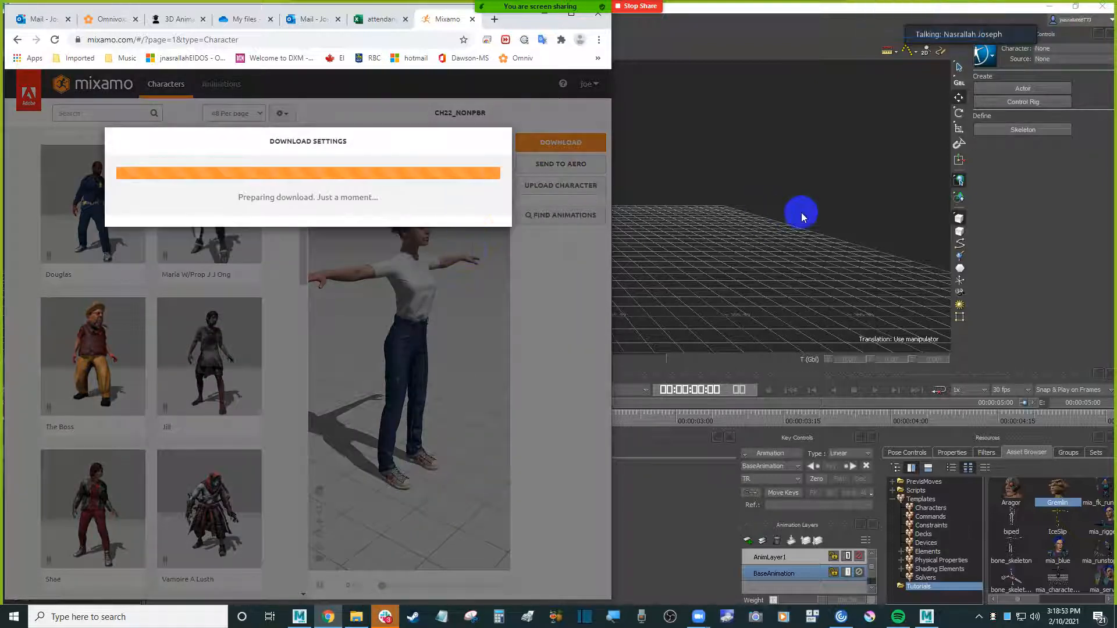
- Check the Downloads folder in File Explorer, then the browser, for the character's FBX download
left_click(769, 210)
left_click(348, 618)
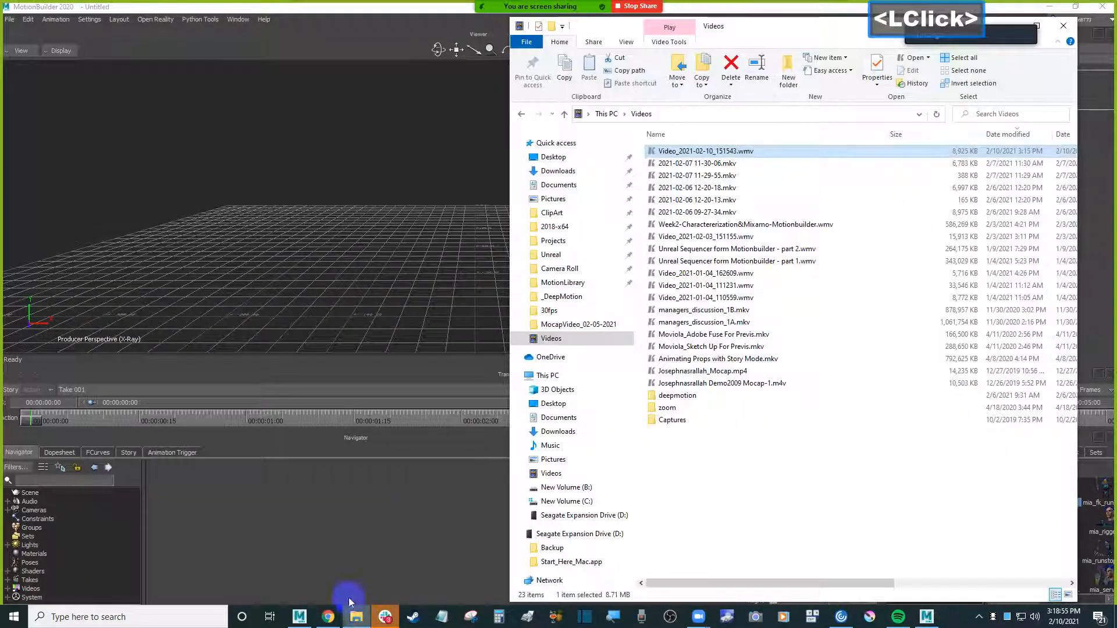
left_click(593, 170)
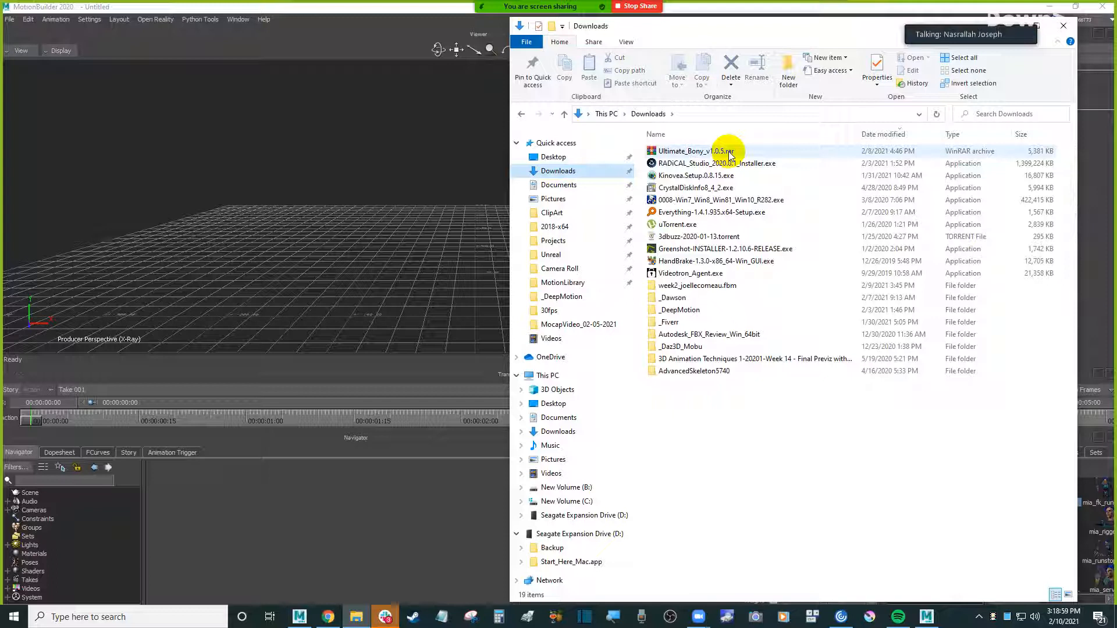
left_click(736, 215)
key("F5")
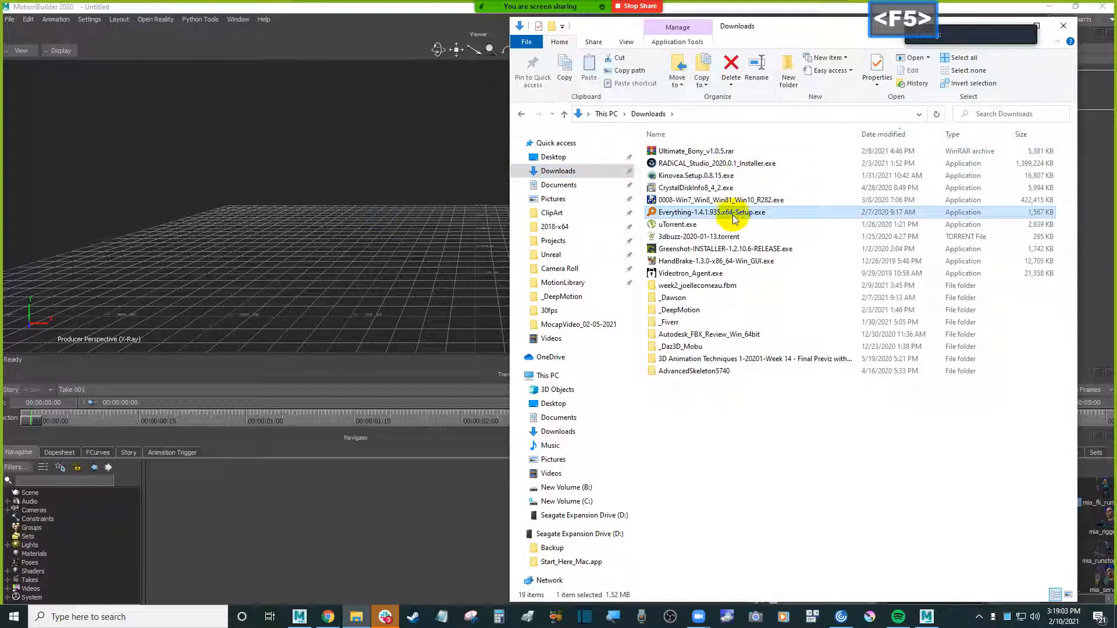
left_click(365, 270)
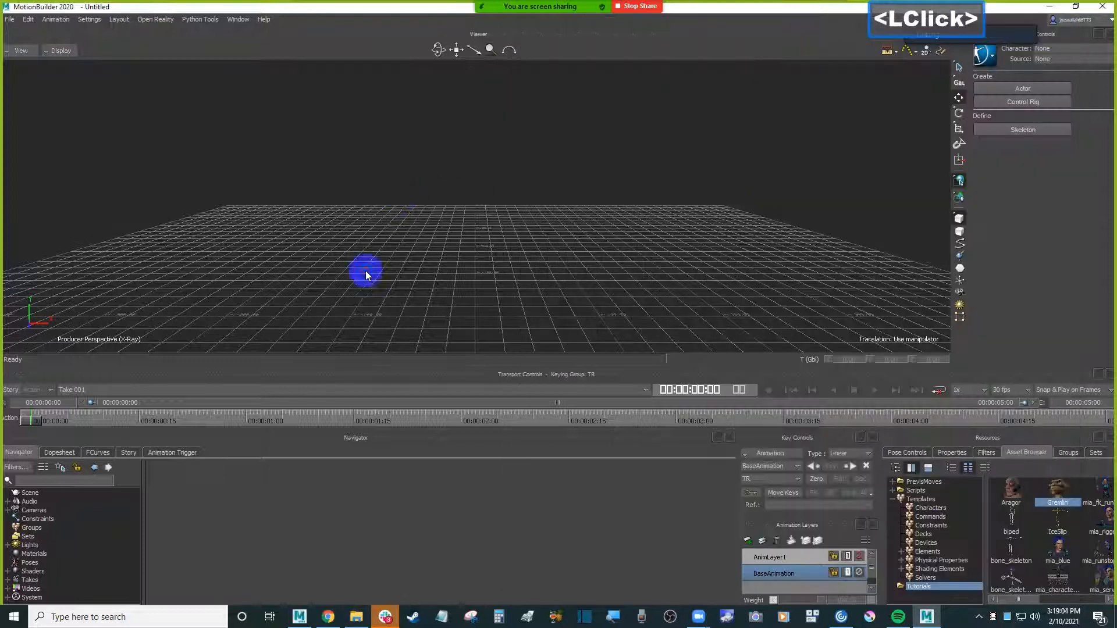
left_click(335, 619)
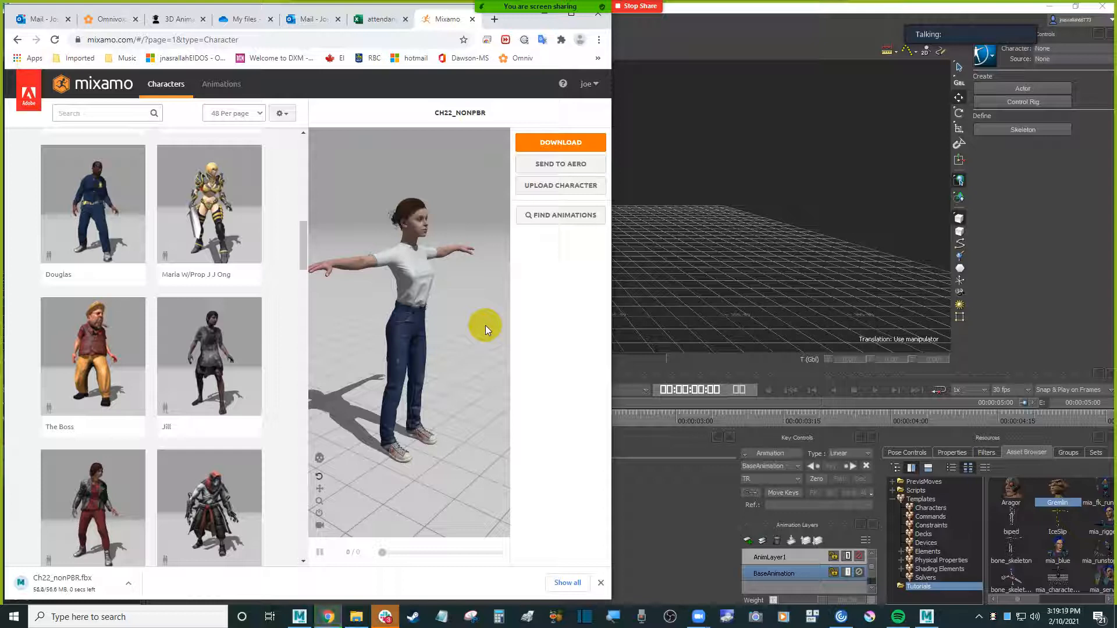
left_click(551, 323)
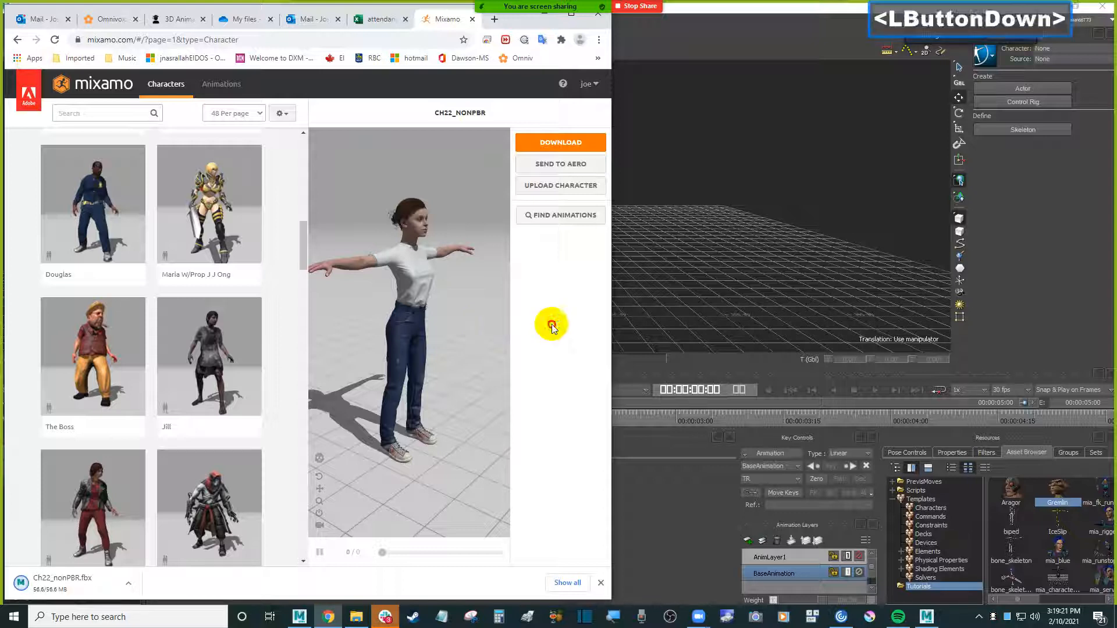
- Switch to the Downloads folder in File Explorer and cut the Ch22_nonPBR.fbx file
left_click(410, 612)
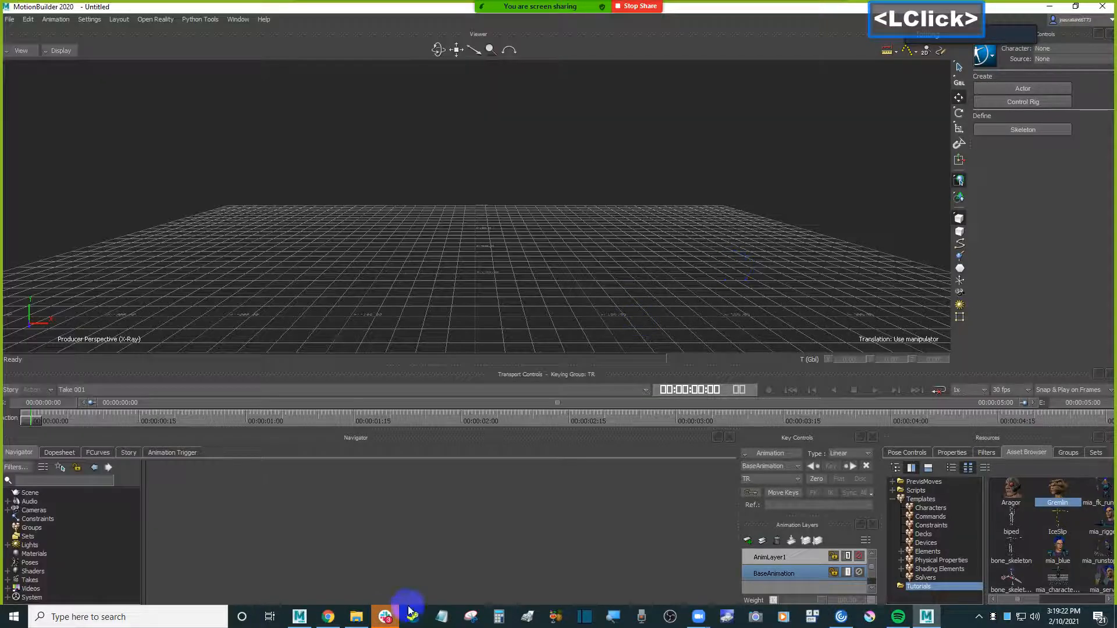
left_click(350, 614)
left_click_drag(701, 384, 730, 386)
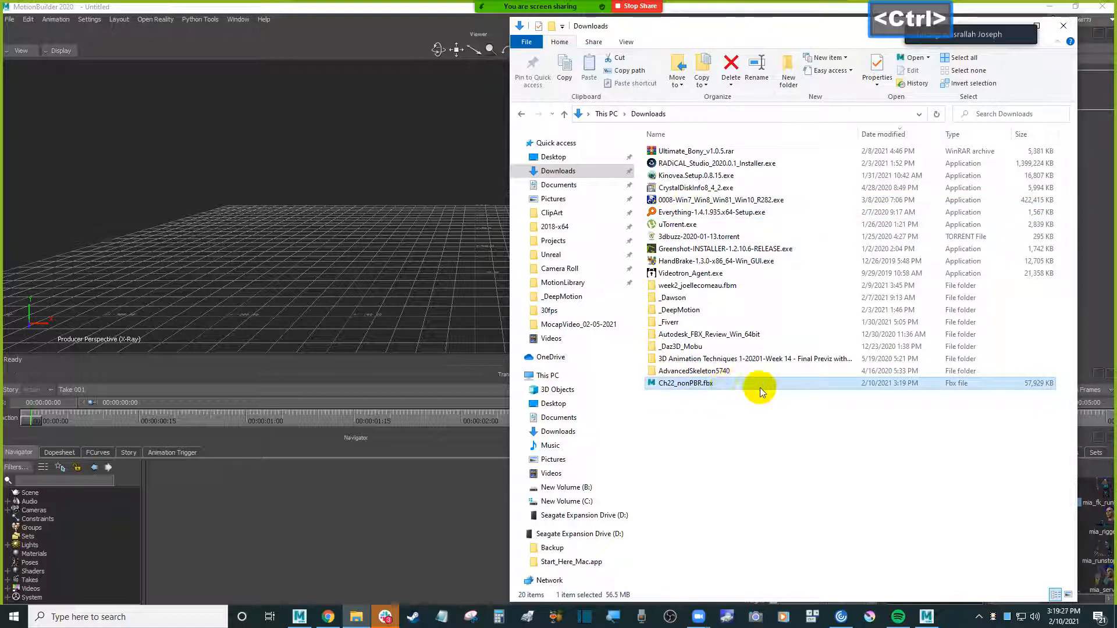
left_click(684, 388)
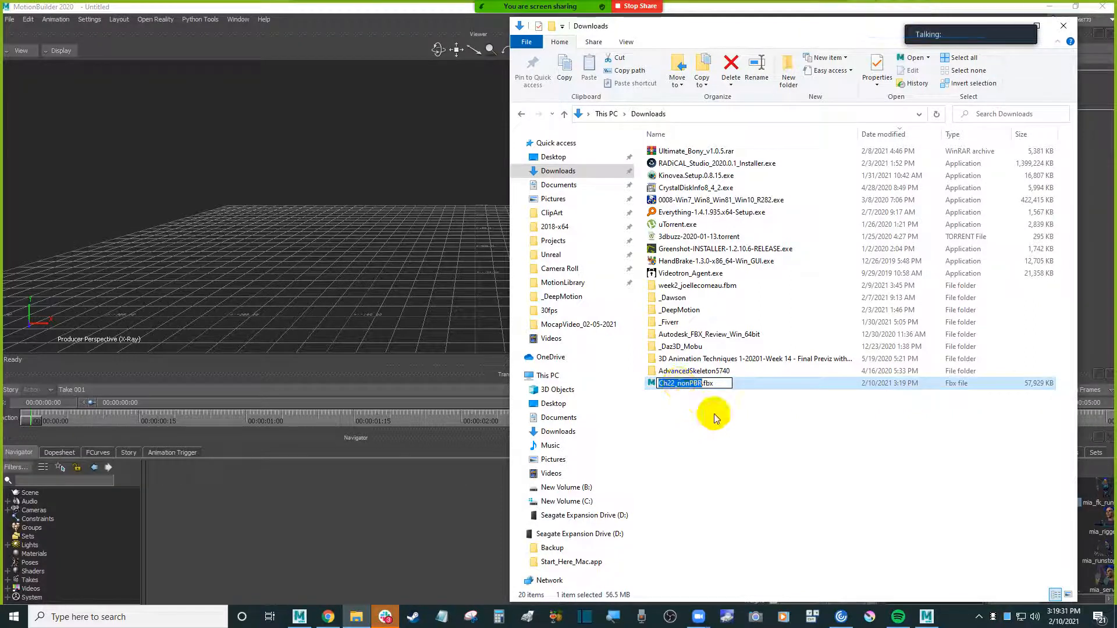
key("Escape")
key("ctrl+x")
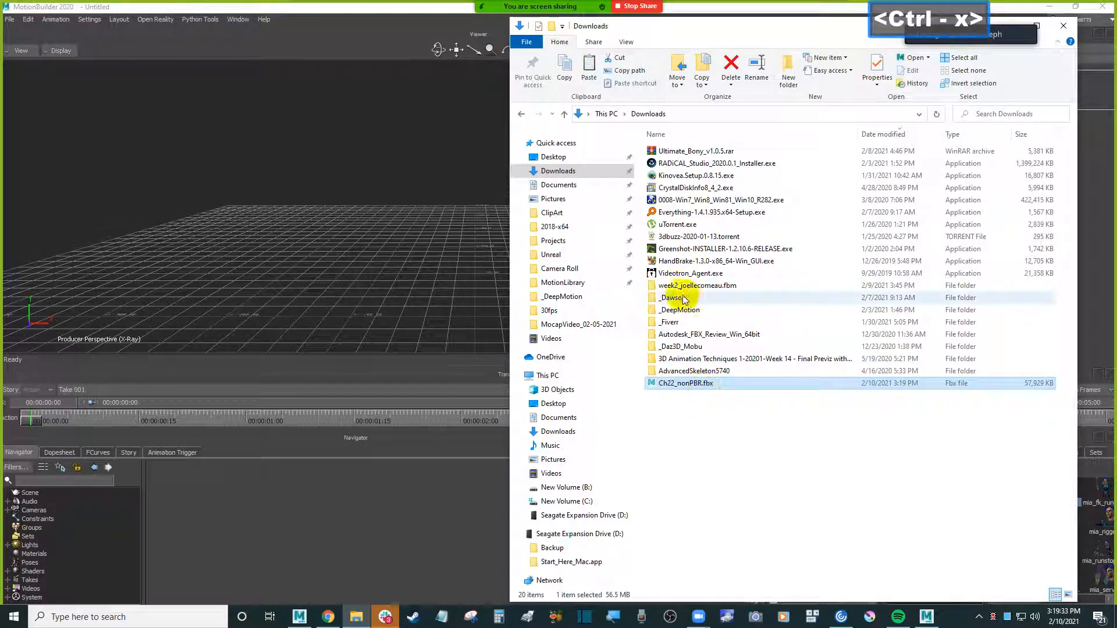
left_click(556, 157)
double_click(690, 151)
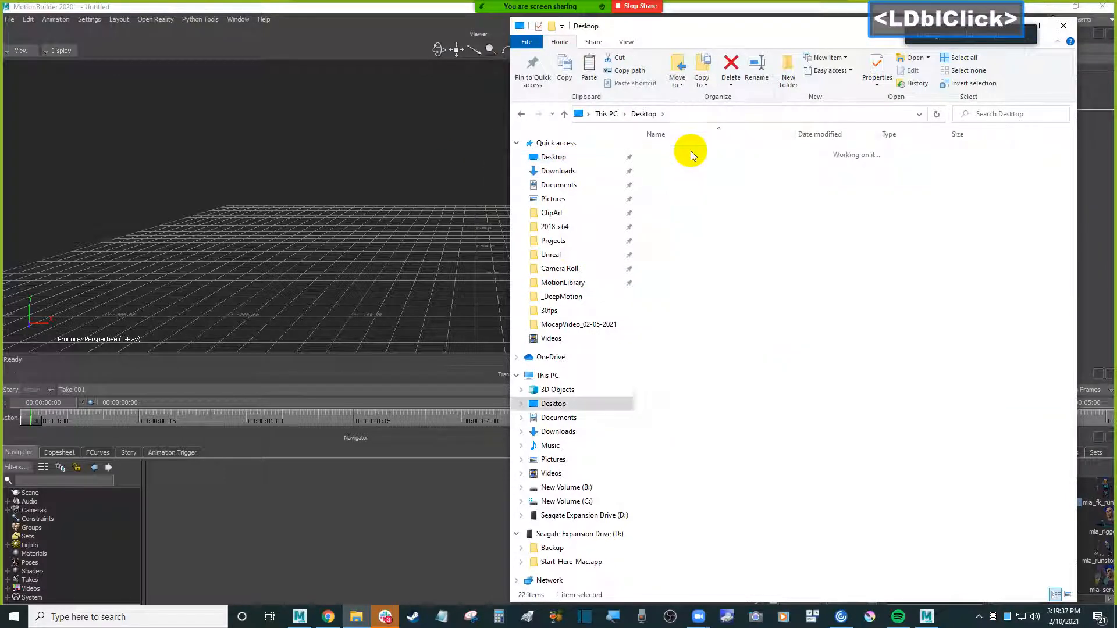
double_click(682, 297)
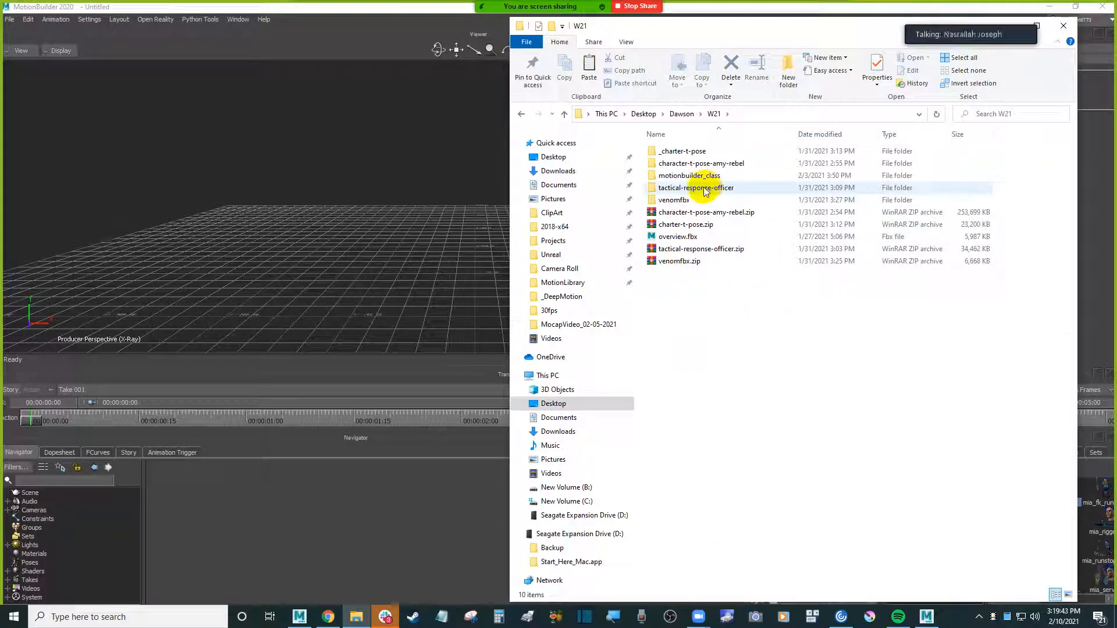
left_click(747, 308)
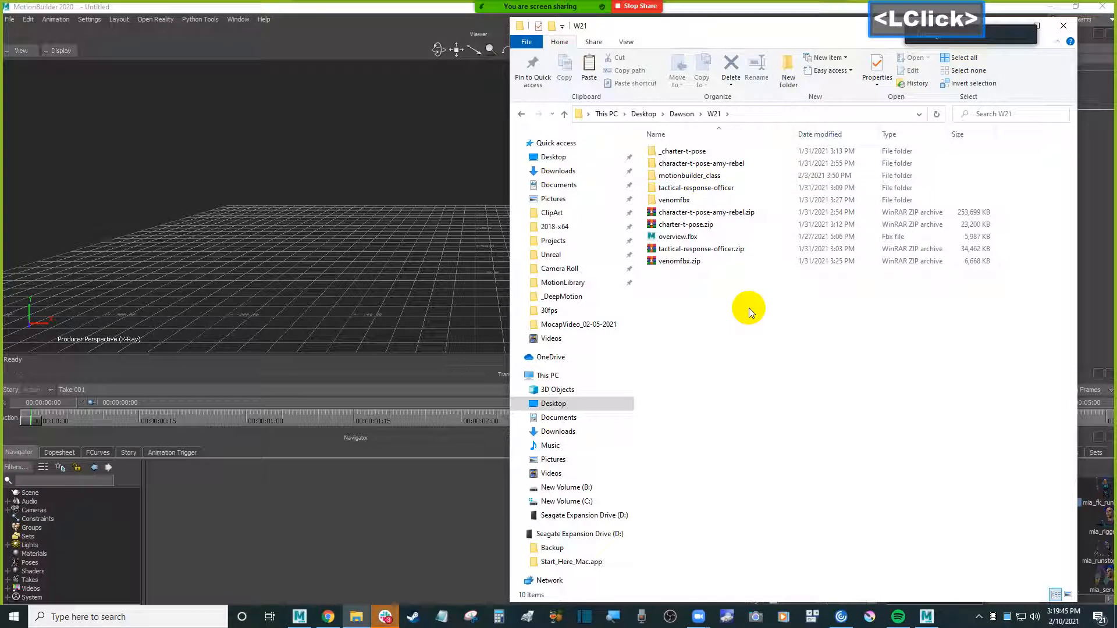
left_click(576, 173)
left_click(703, 308)
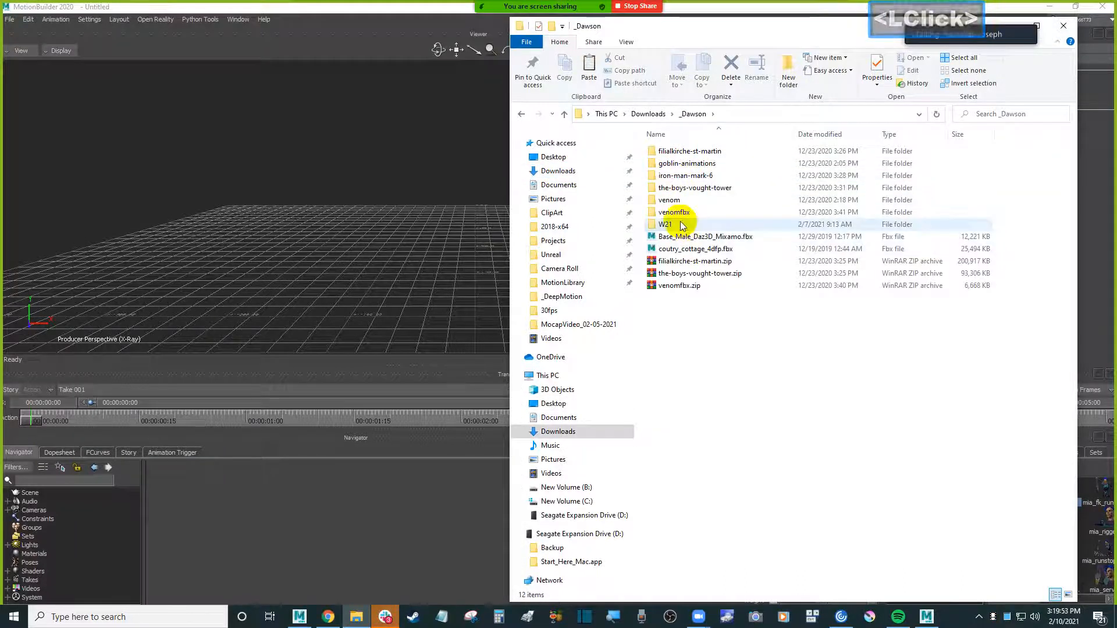
double_click(678, 225)
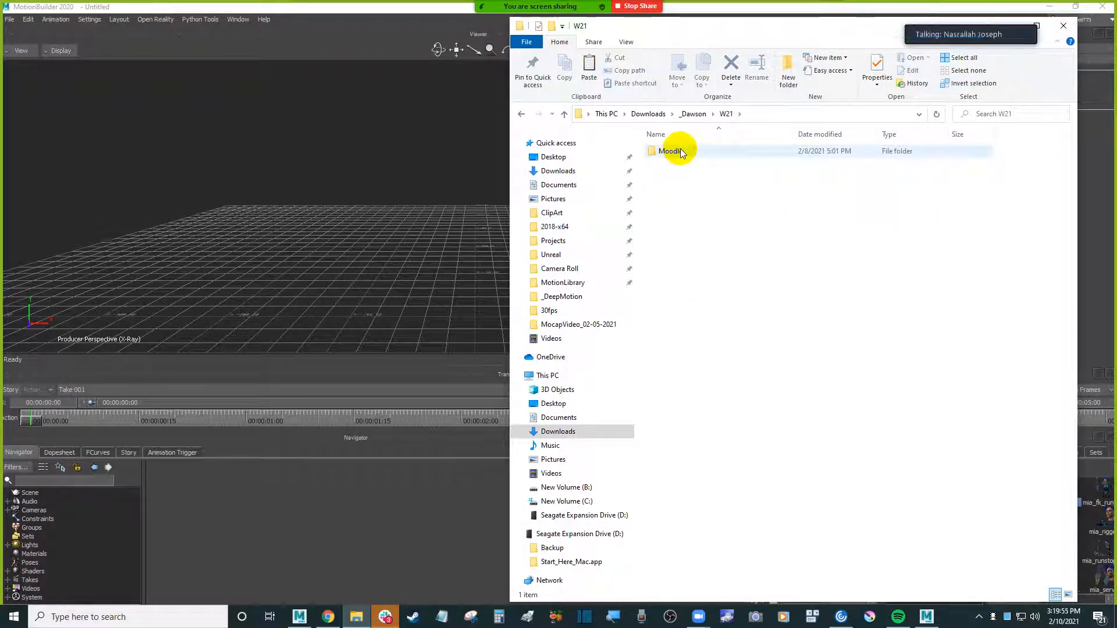
- Move the cut Ch22_nonPBR.fbx file into Desktop\Dawson\W21\motionbuilder_class\characters
left_click(599, 158)
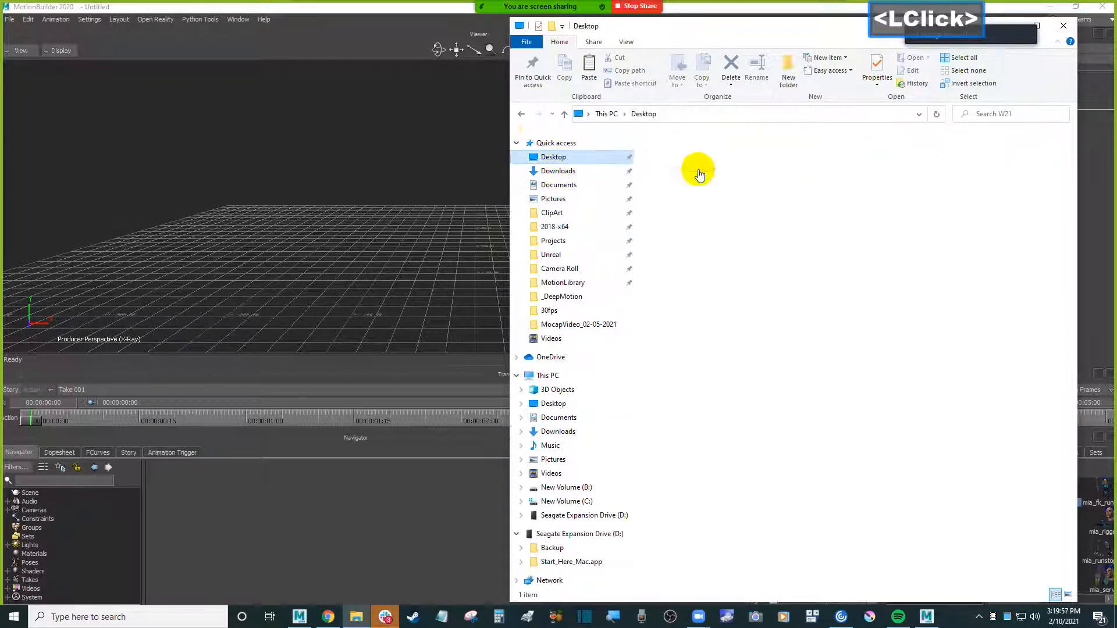
double_click(683, 152)
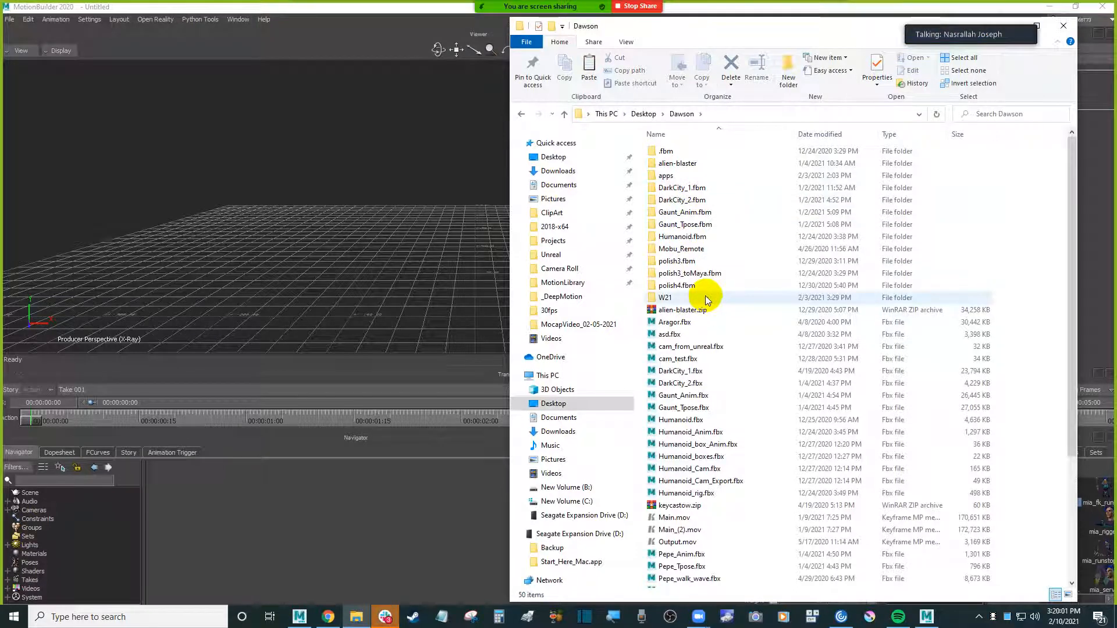
double_click(681, 297)
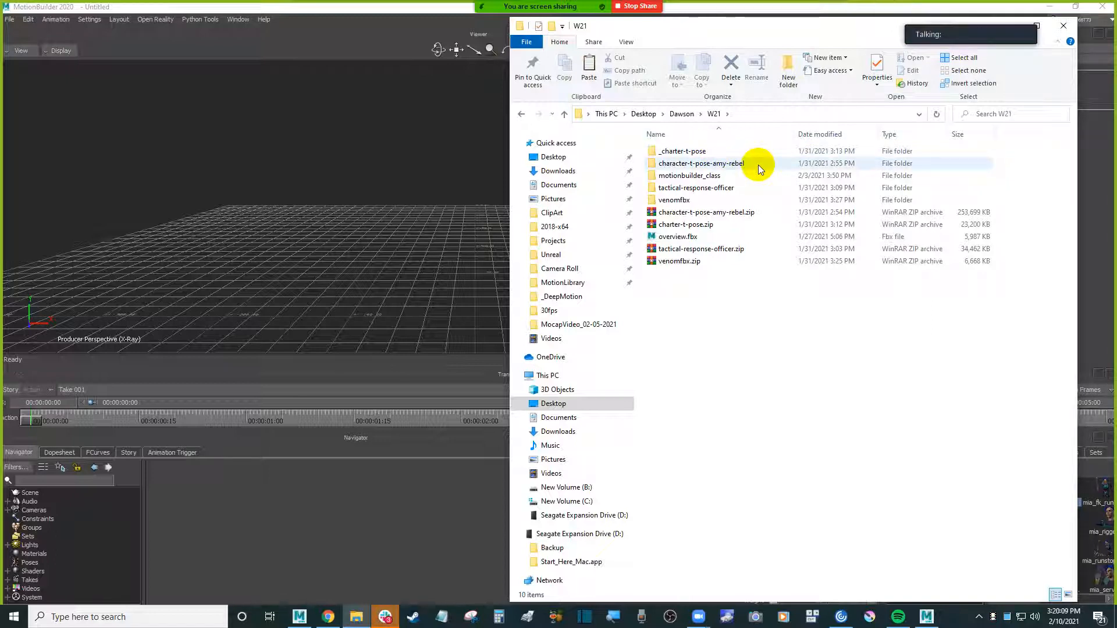
double_click(723, 175)
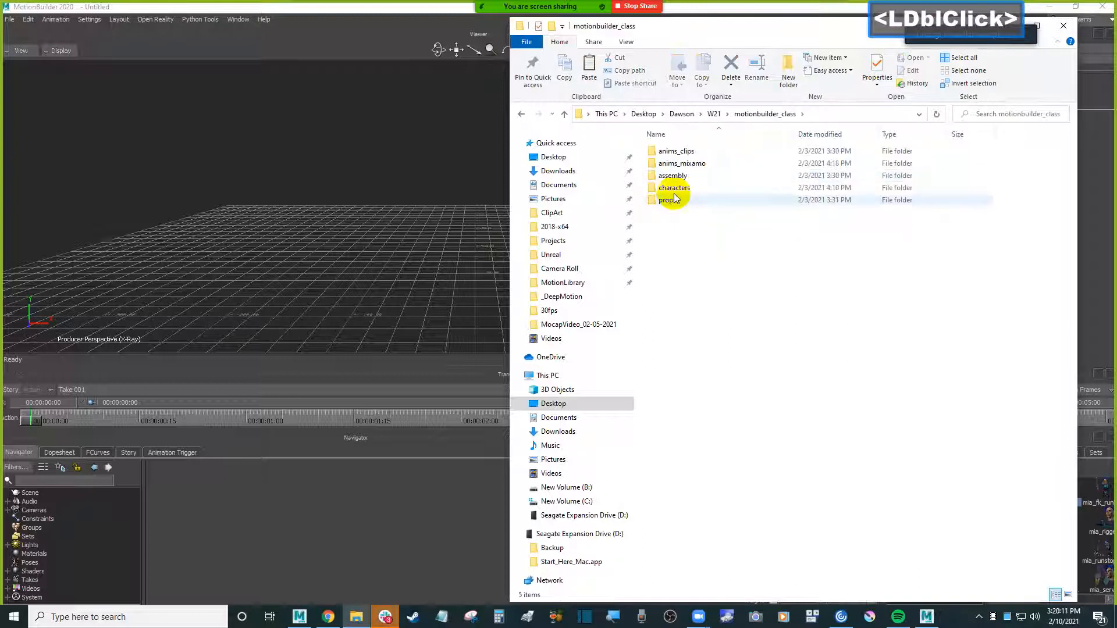
left_click(703, 175)
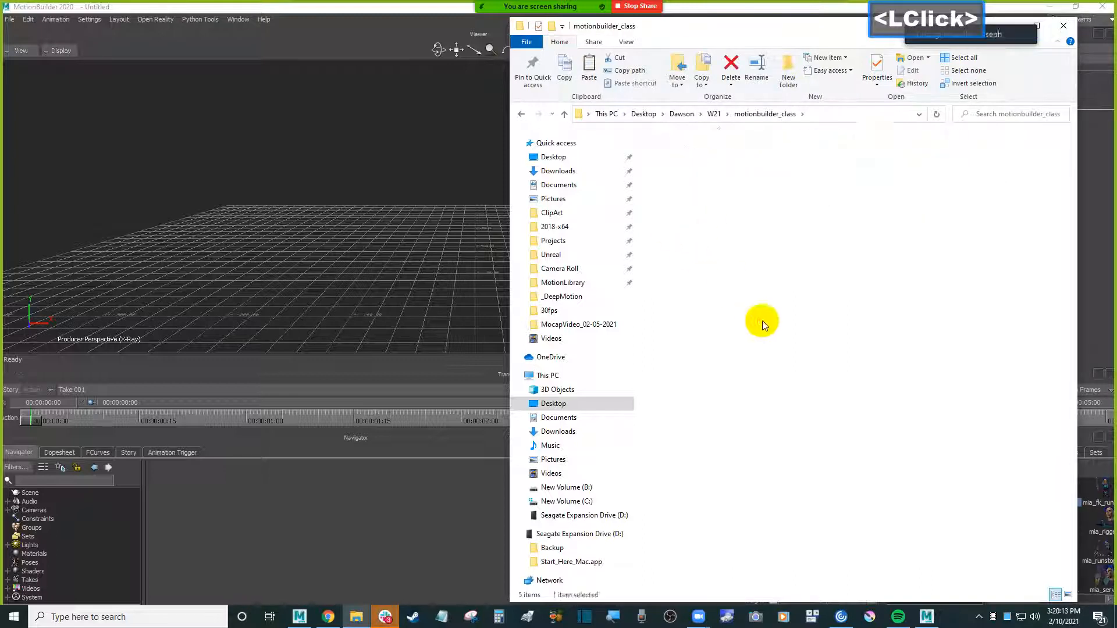
key("ctrl+v")
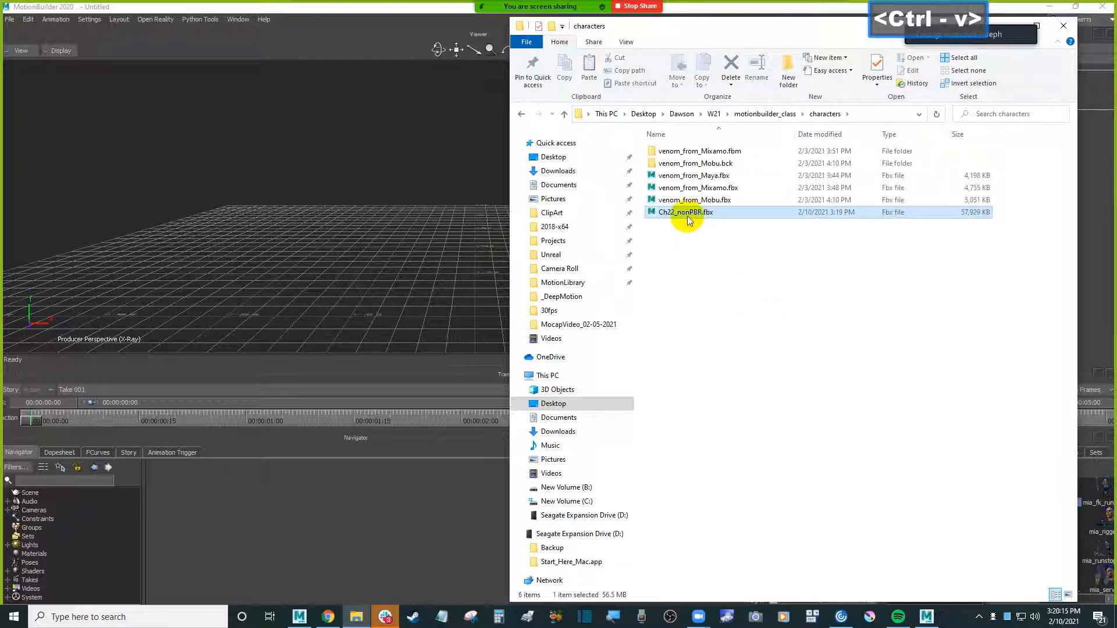
- Rename the moved Ch22_nonPBR.fbx file to Ch22_Sue.fbx
left_click(669, 212)
left_click_drag(677, 212, 705, 212)
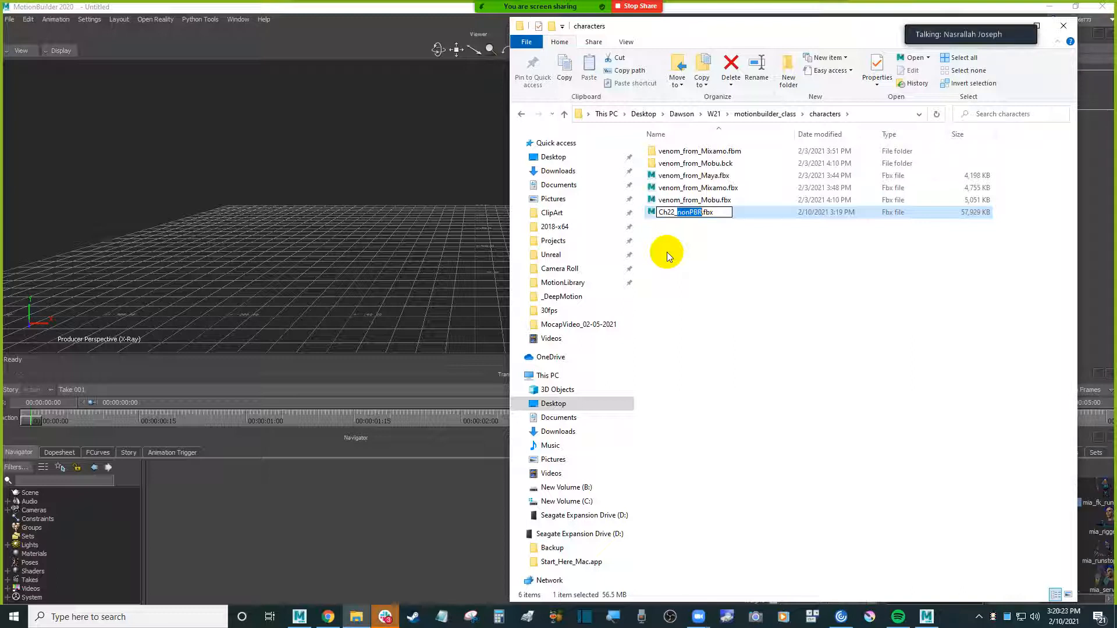
type("Sue")
key("Return")
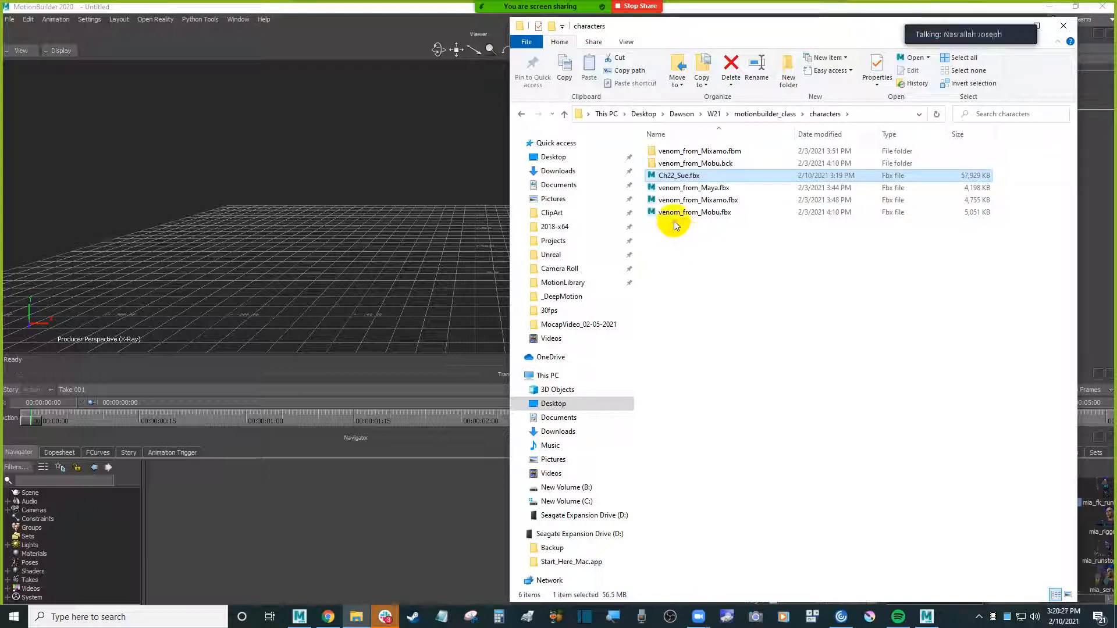
- Open Ch22_Sue.fbx in MotionBuilder with FBX Open, discarding the changes in the current untitled scene
left_click_drag(676, 175, 302, 163)
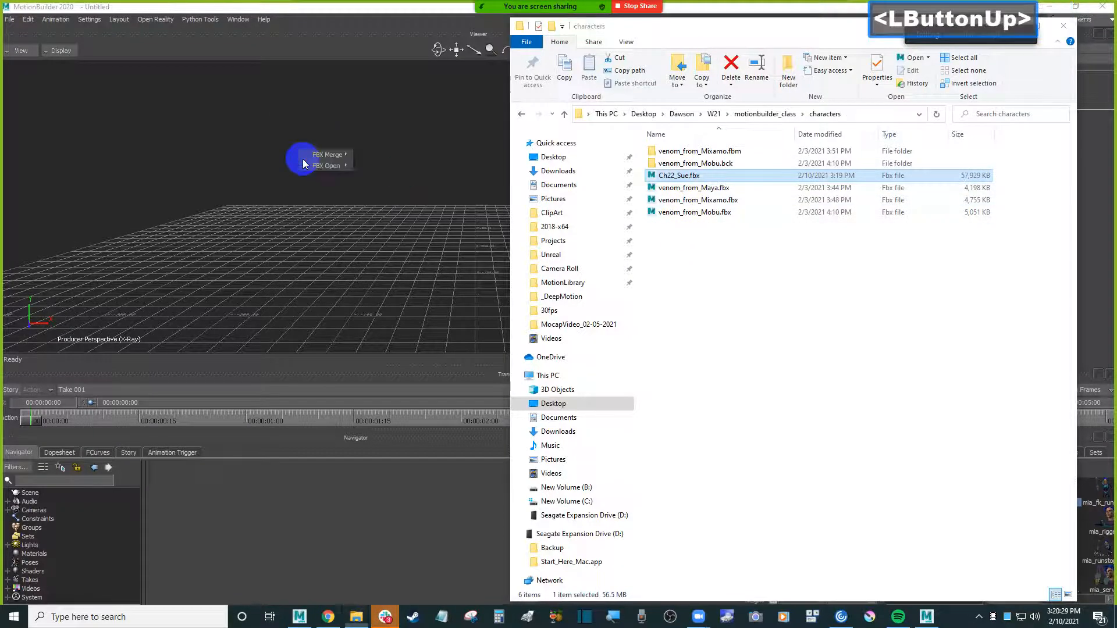
mouse_move(314, 165)
left_click(371, 164)
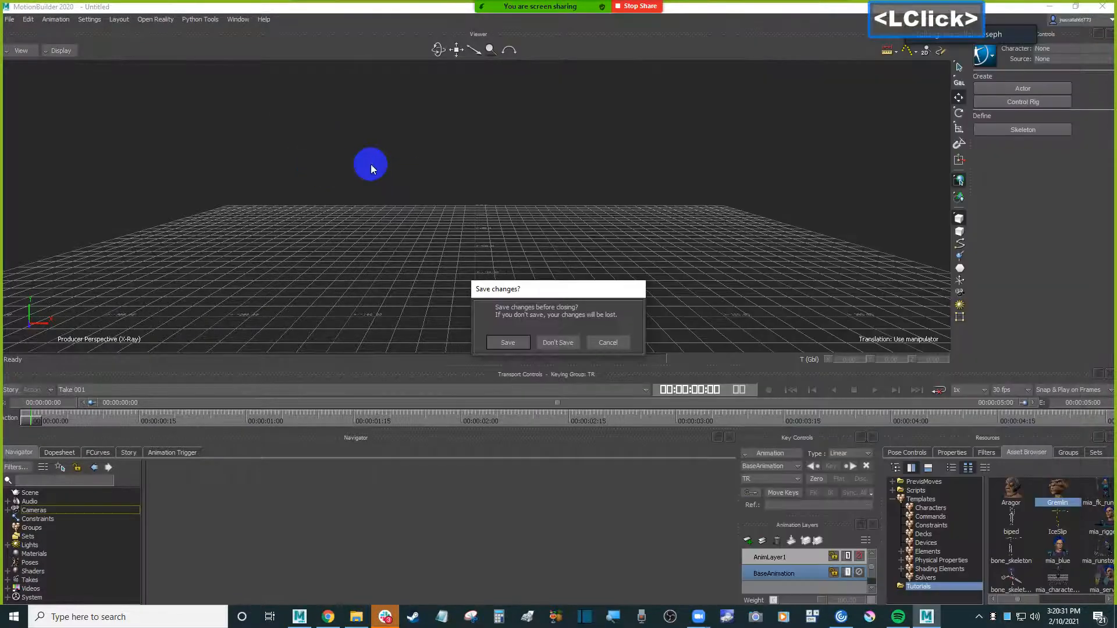
left_click(557, 343)
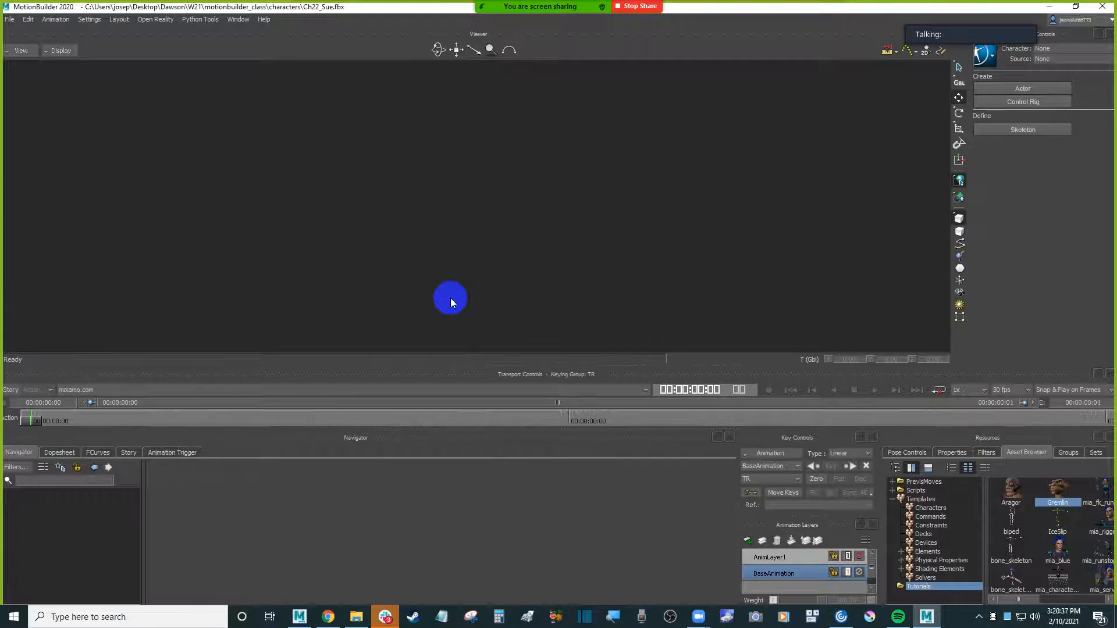
left_click_drag(555, 277, 578, 265, "ctrl")
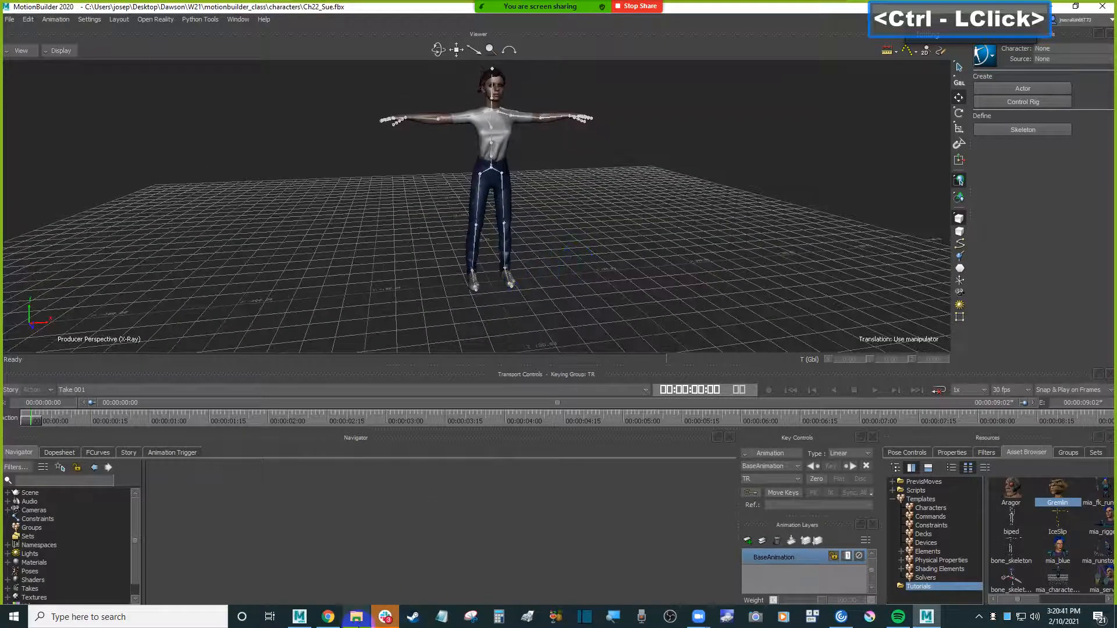
- Switch to File Explorer and look through the texture images in the Ch22_Sue.fbm folder
left_click(356, 617)
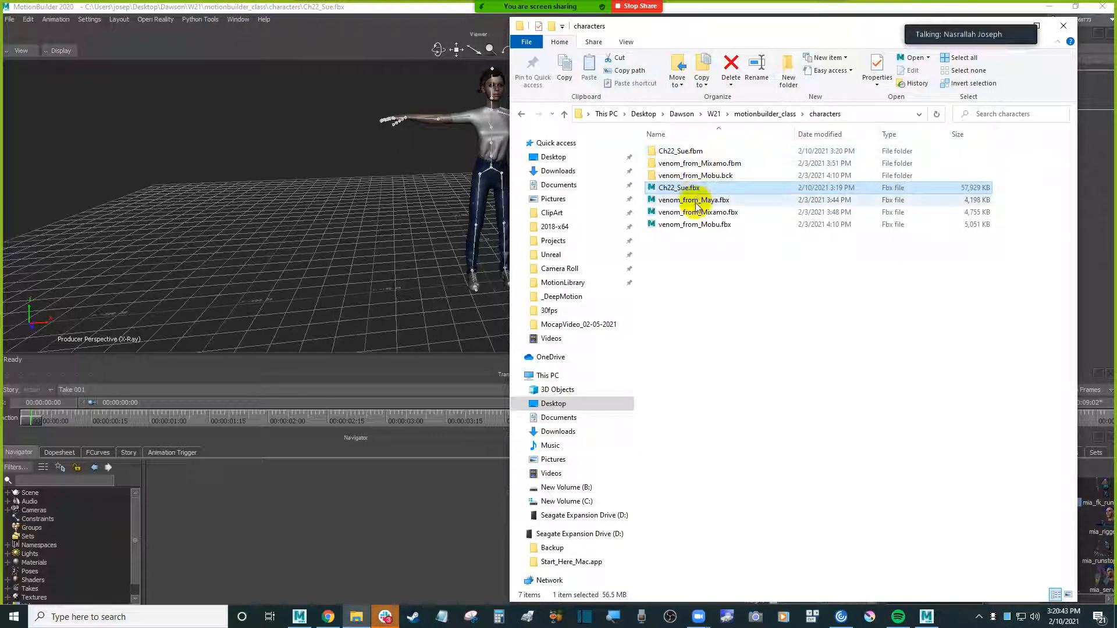
double_click(695, 154)
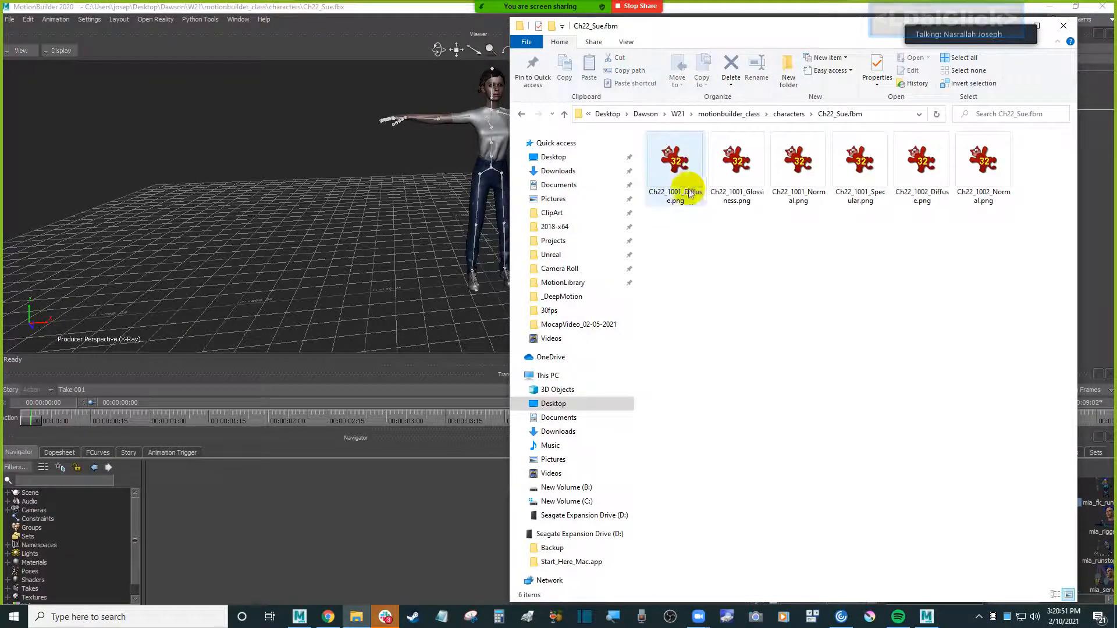
left_click(711, 242)
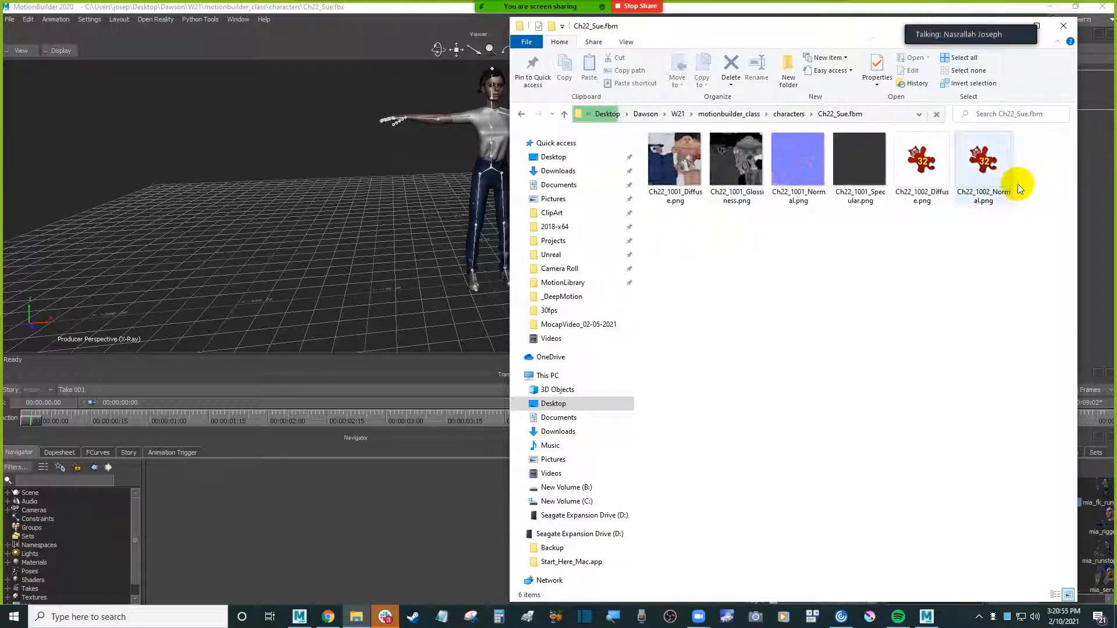
left_click(847, 256)
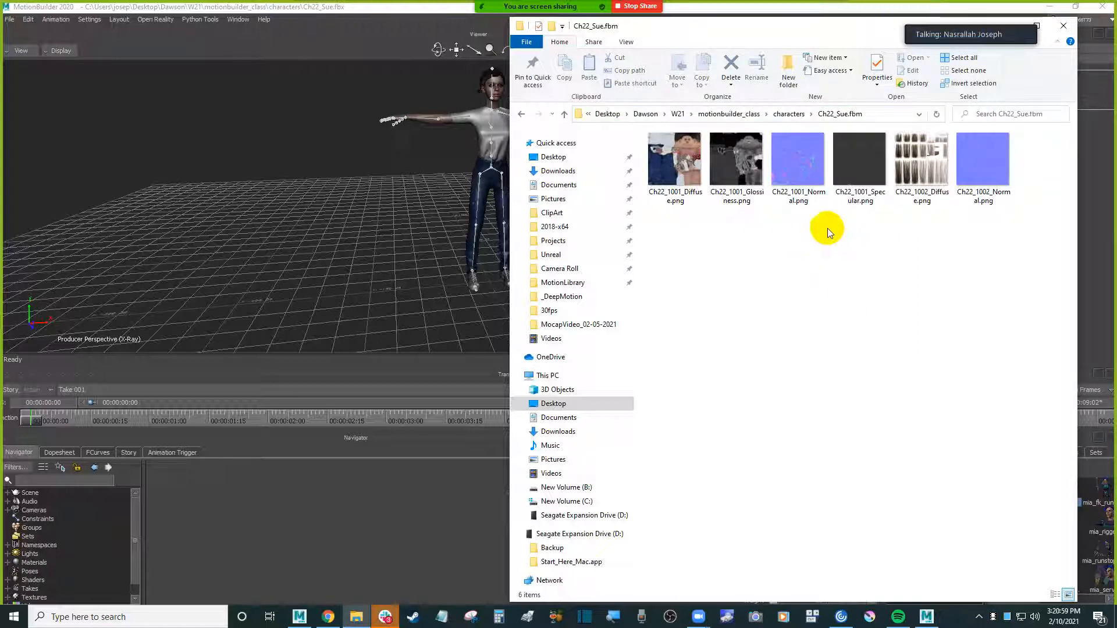
- Open Ch22_1001_Diffuse.png in the image viewer and examine the character's body texture
left_click(676, 172)
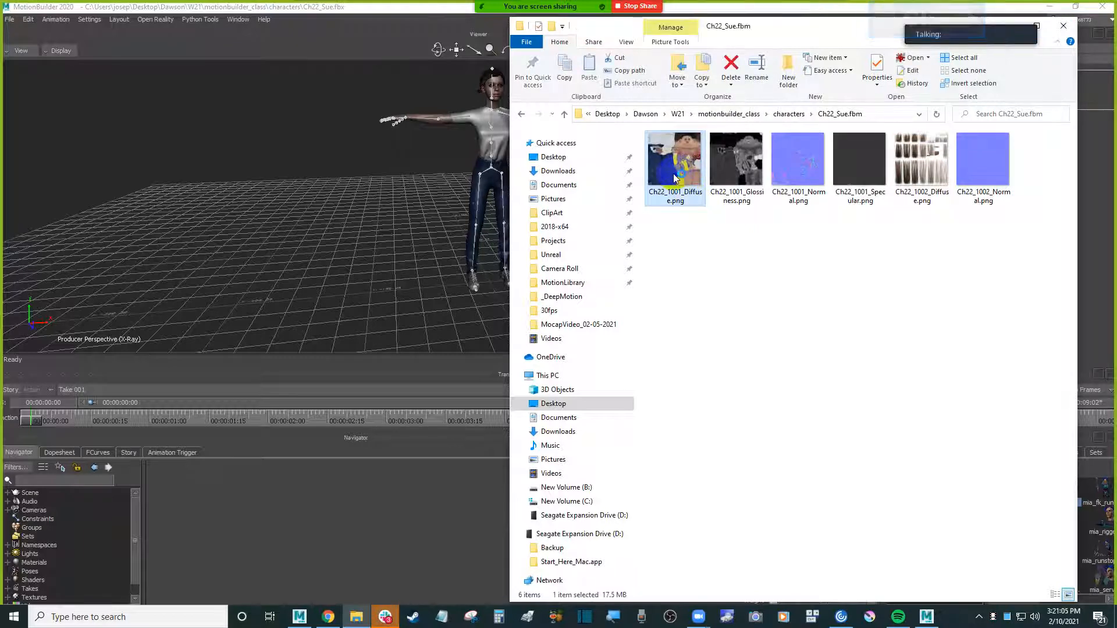
double_click(673, 173)
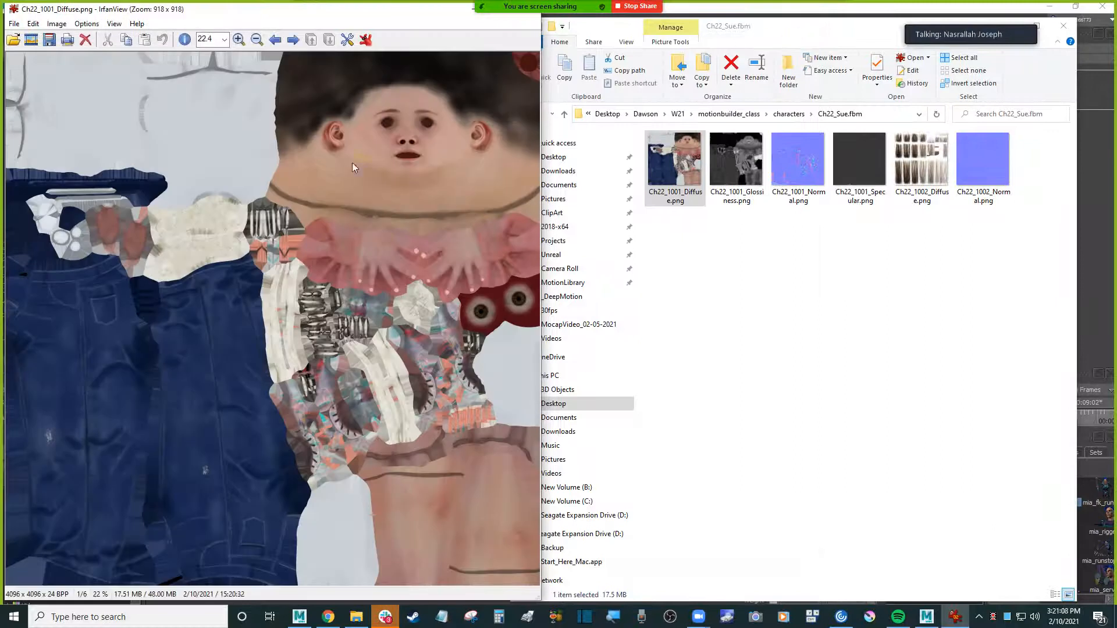
left_click(348, 145)
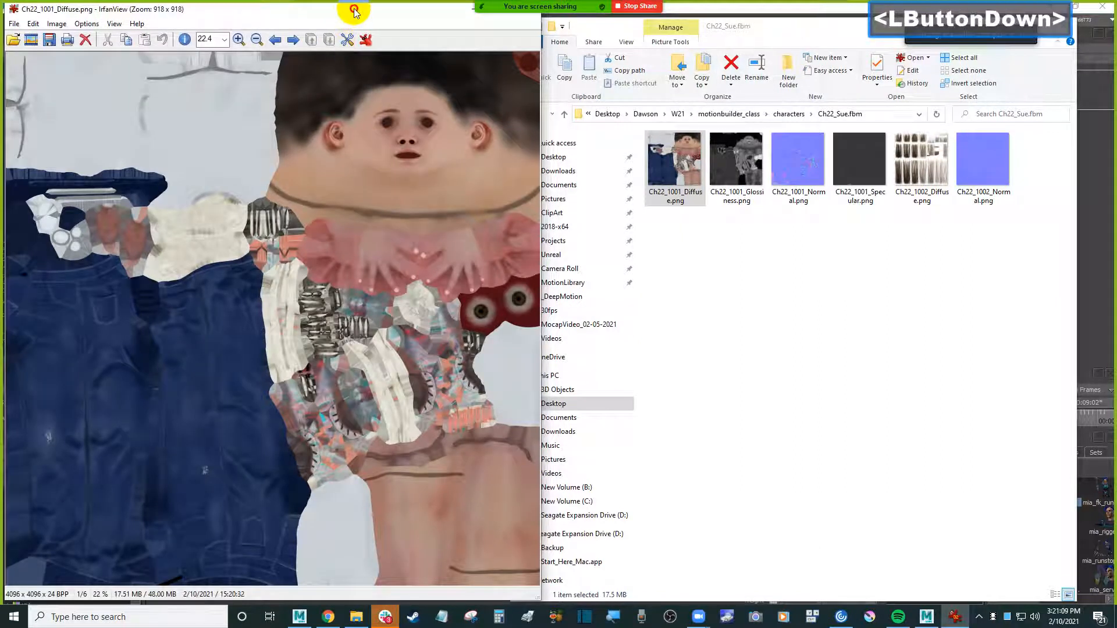
left_click_drag(355, 12, 192, 105)
left_click(360, 105)
- Return to MotionBuilder, expand the scene's Materials and show the Ch22_body material's settings and texture nodes
left_click(378, 250)
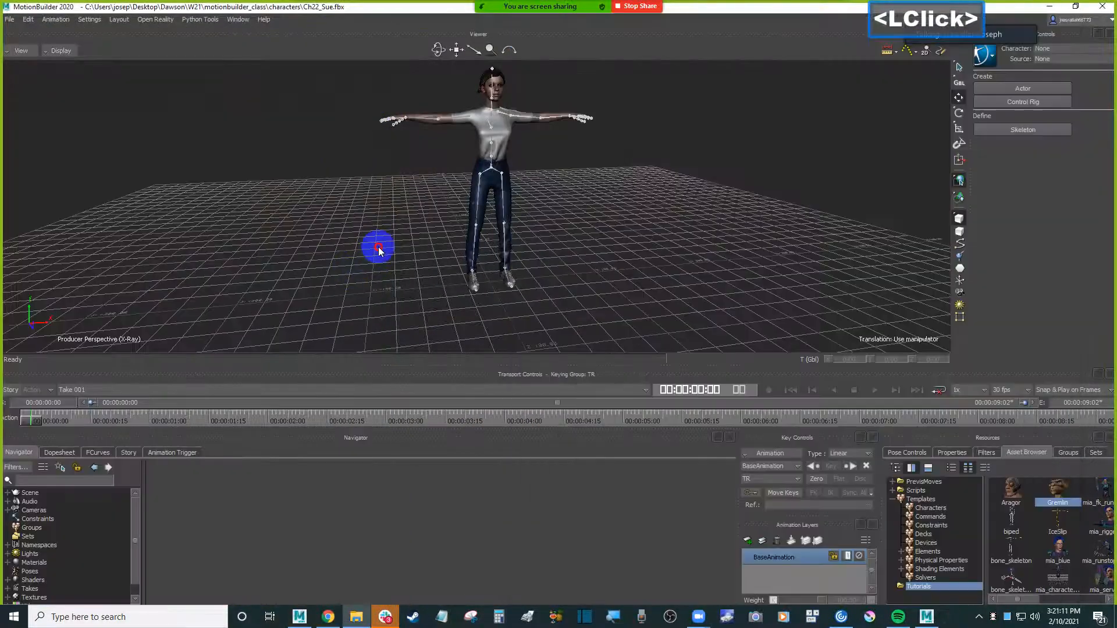
scroll(378, 250, "up", 2)
left_click_drag(391, 237, 375, 220, "ctrl")
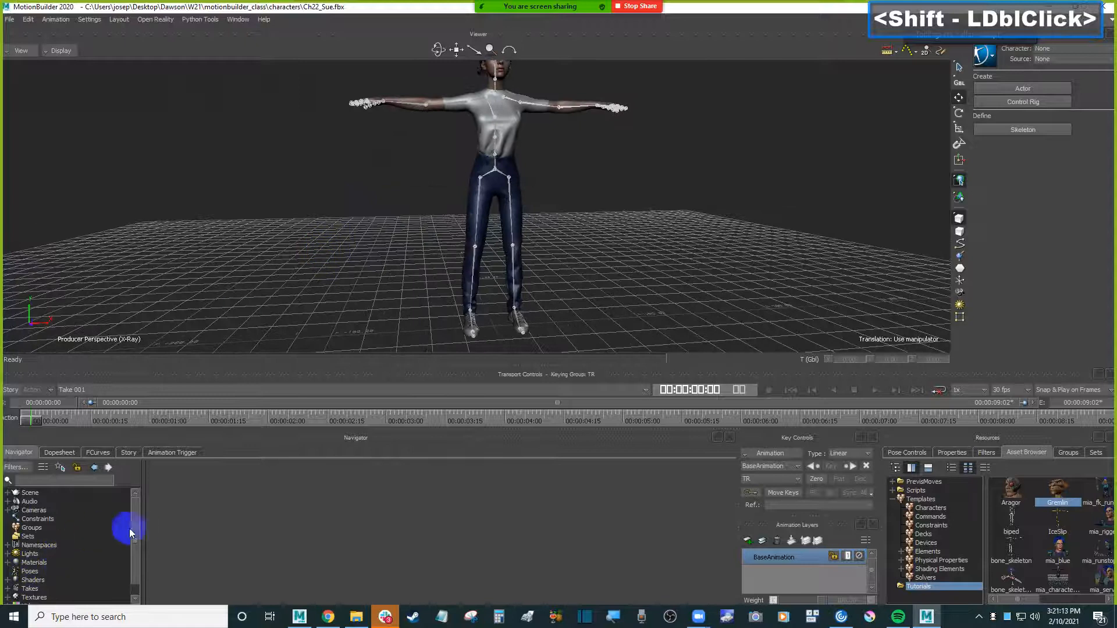
left_click_drag(165, 364, 166, 340)
double_click(42, 539)
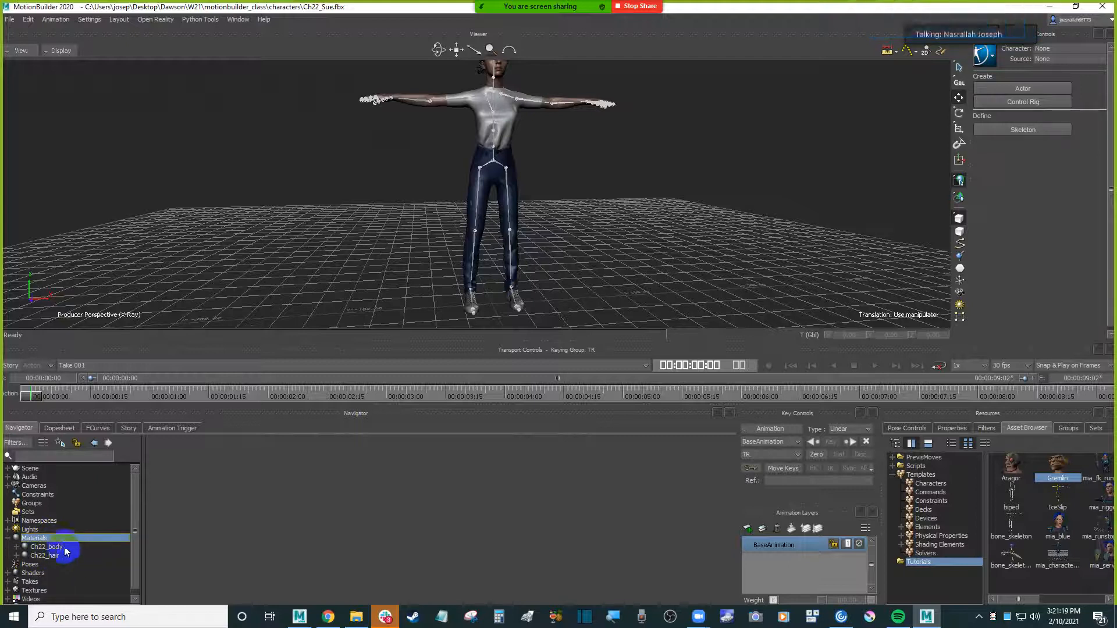
double_click(9, 541)
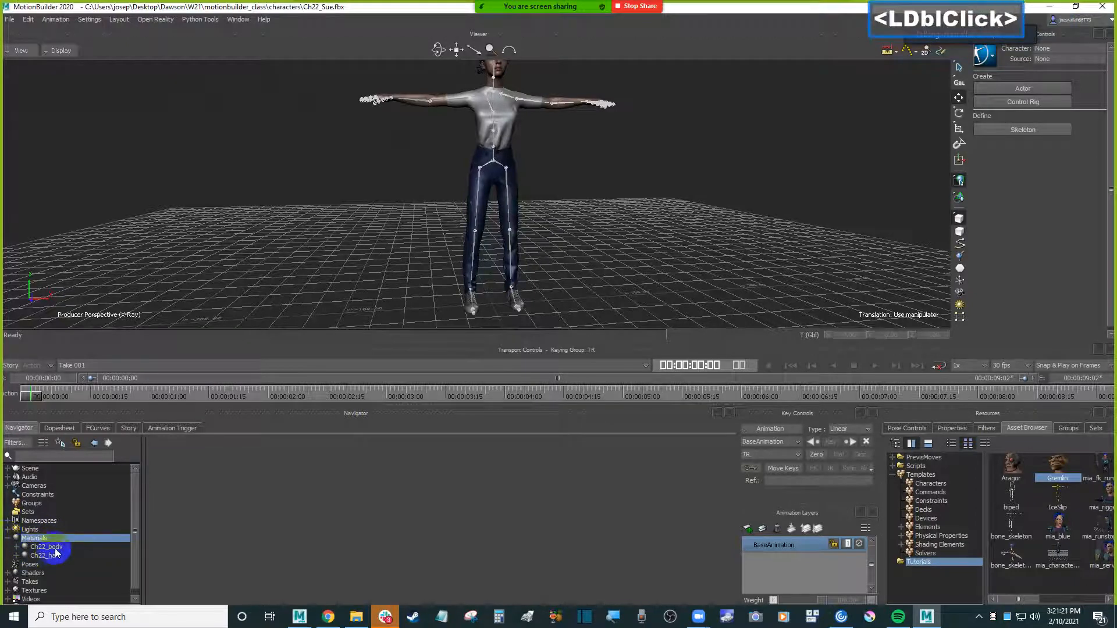
left_click(58, 548)
left_click(58, 550)
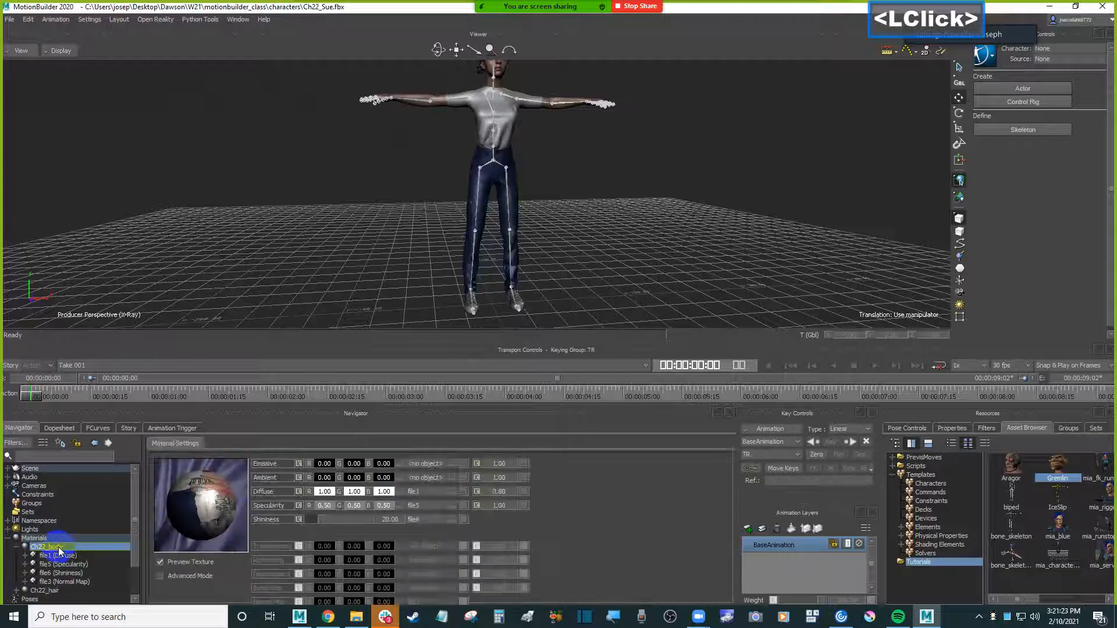
- View the texture settings of Ch22_body's file1 (Diffuse) map and return to the material's settings
left_click_drag(135, 533, 135, 550)
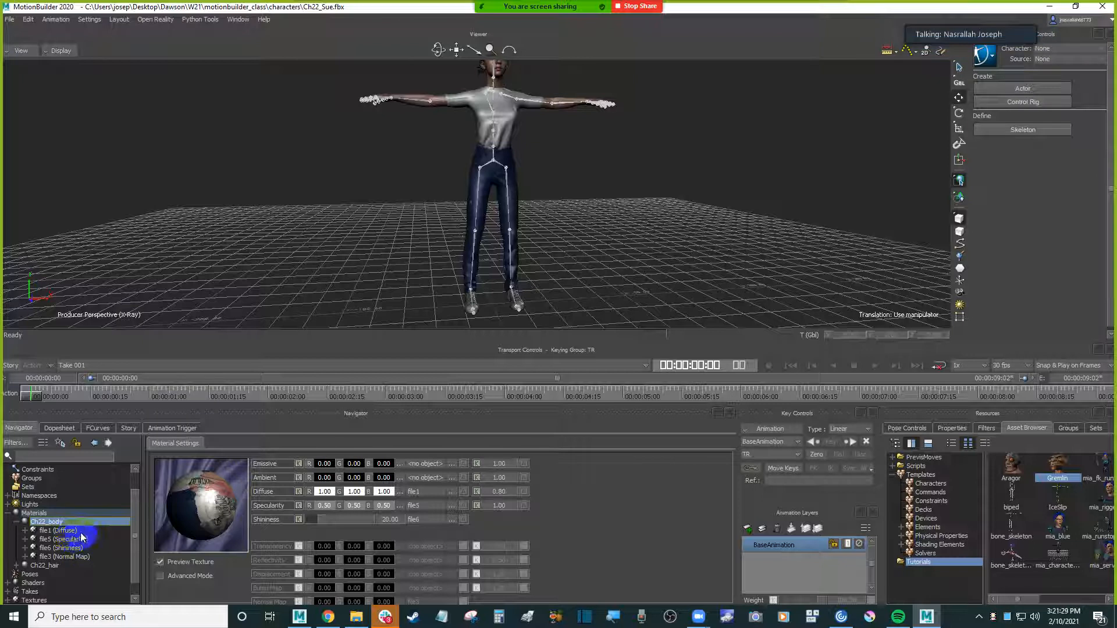
double_click(72, 530)
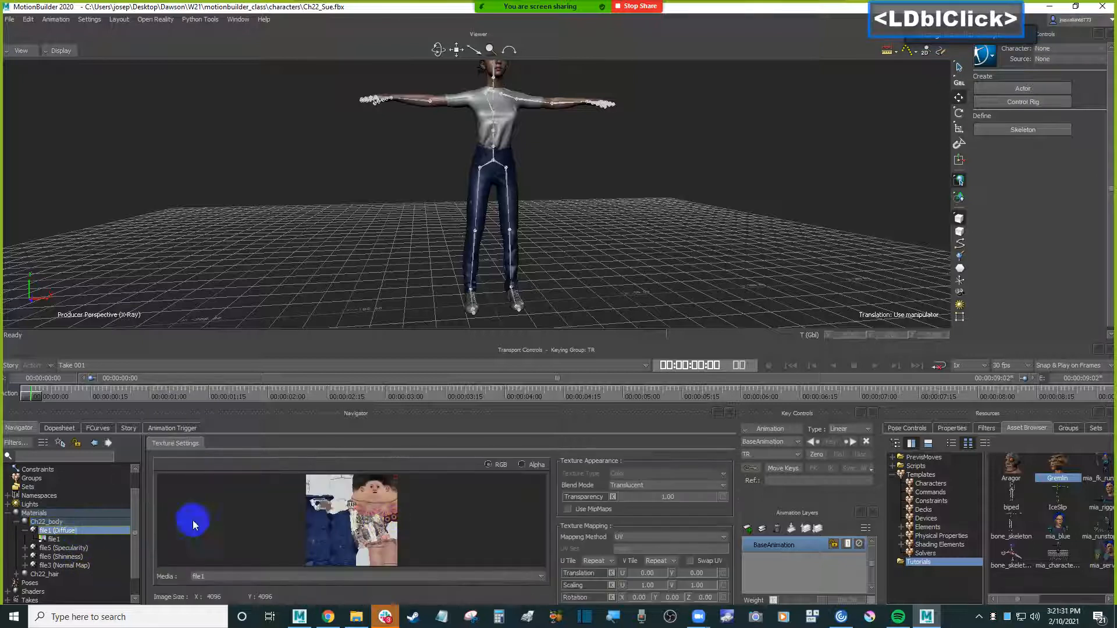
double_click(58, 522)
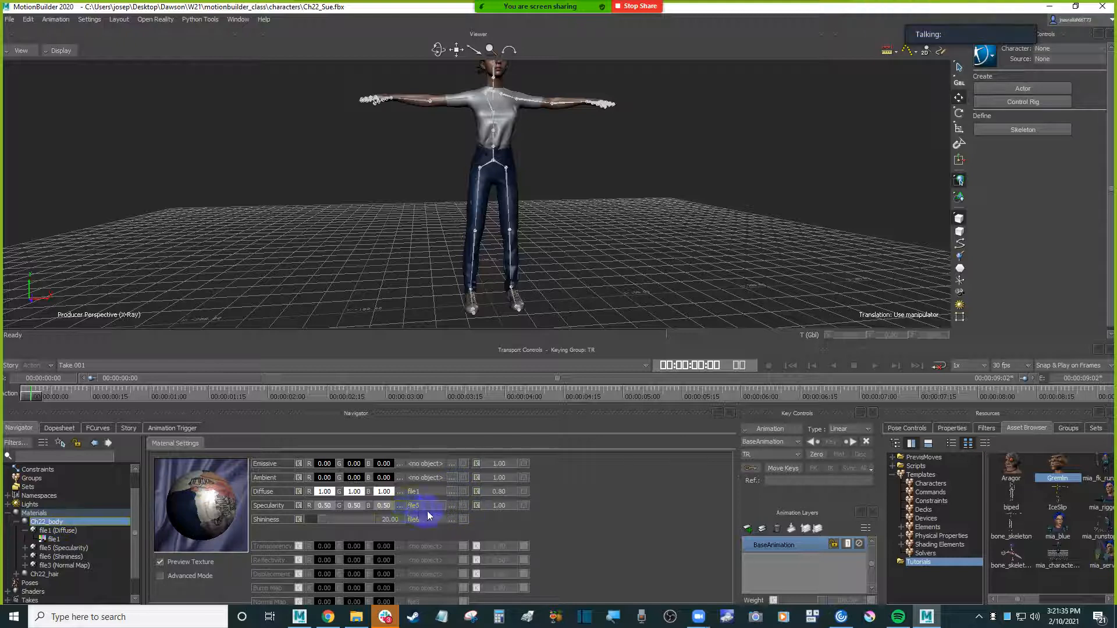
- Examine the textures available for Ch22_body's Diffuse channel and close the list without changing the assignment
left_click(270, 491)
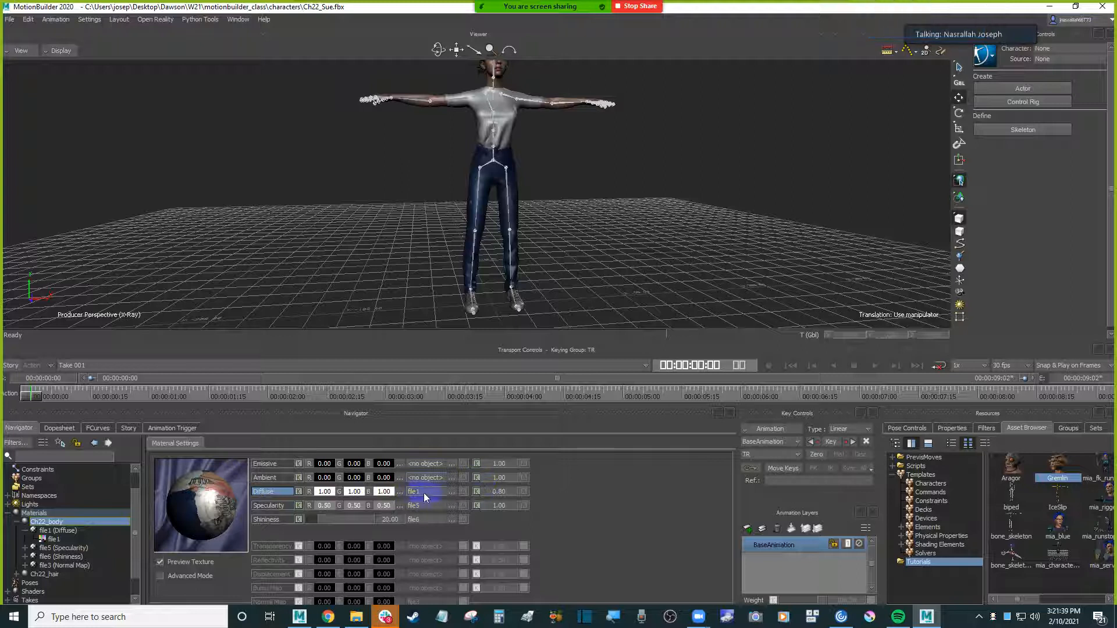
left_click(456, 494)
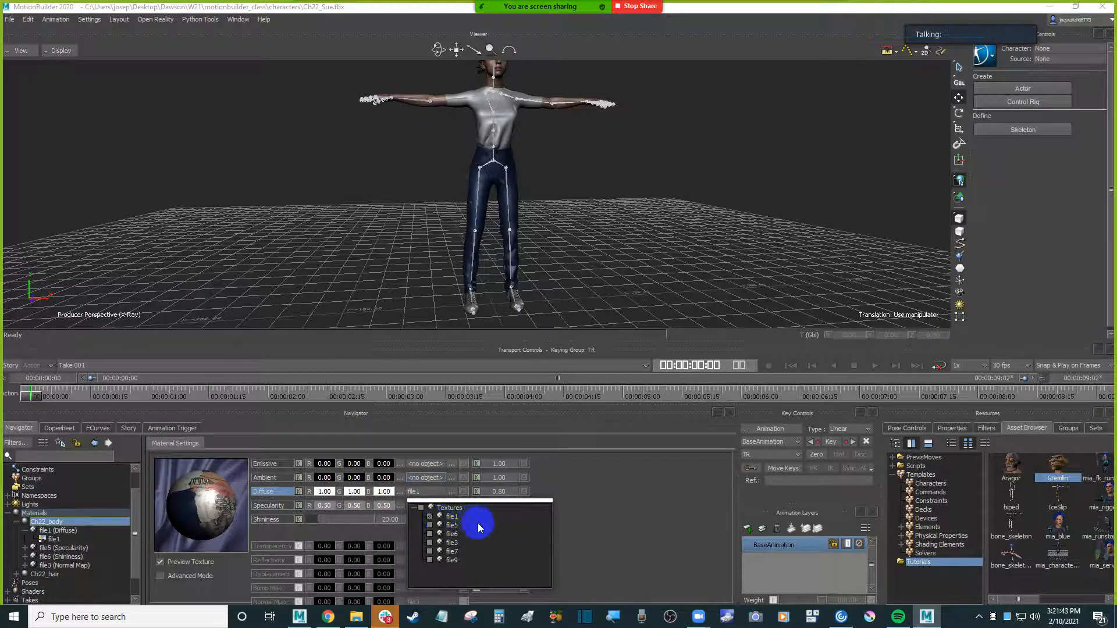
left_click(635, 527)
- Review the texture files in the Ch22_Sue.fbm folder, return to MotionBuilder and view the scene's list of takes
left_click(356, 616)
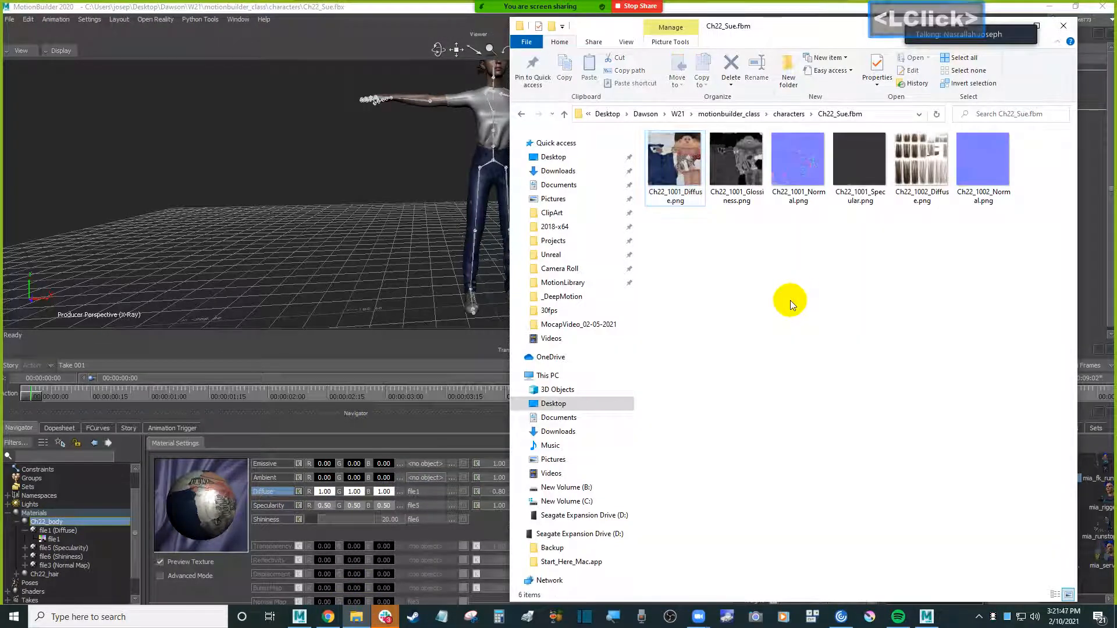
double_click(368, 239)
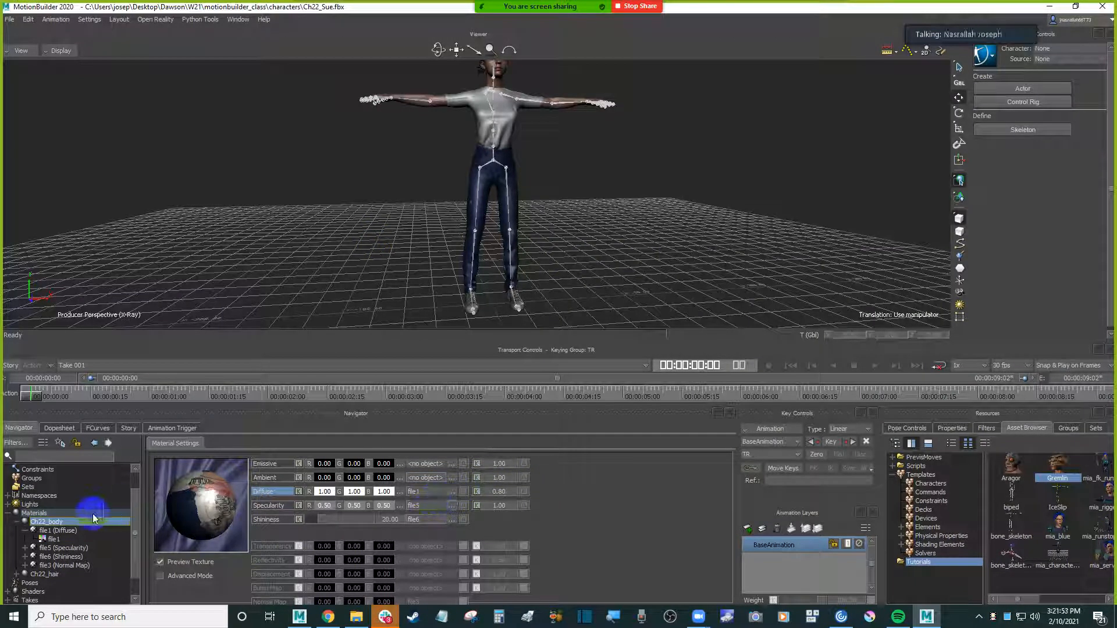
left_click_drag(129, 525, 119, 563)
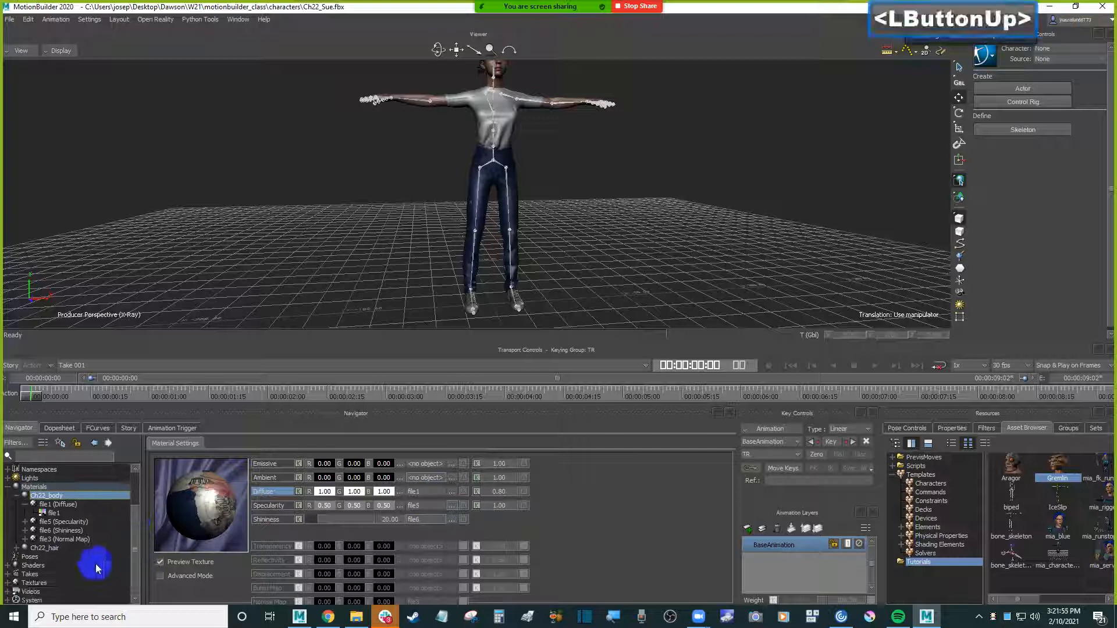
left_click(8, 575)
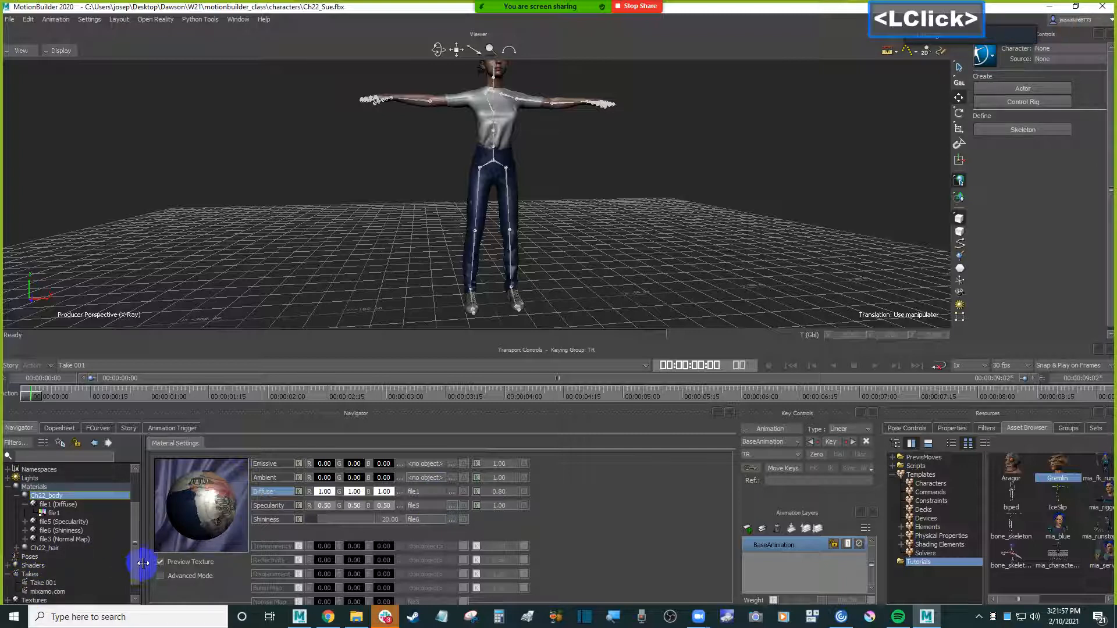
left_click_drag(134, 569, 135, 584)
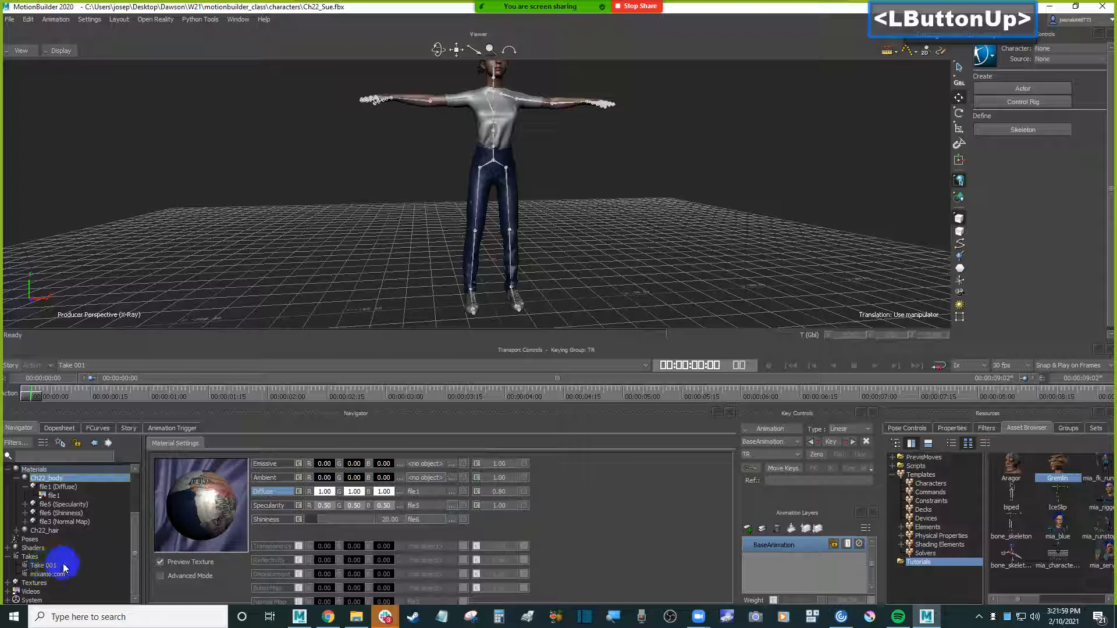
left_click(8, 557)
scroll(100, 568, "down", 1)
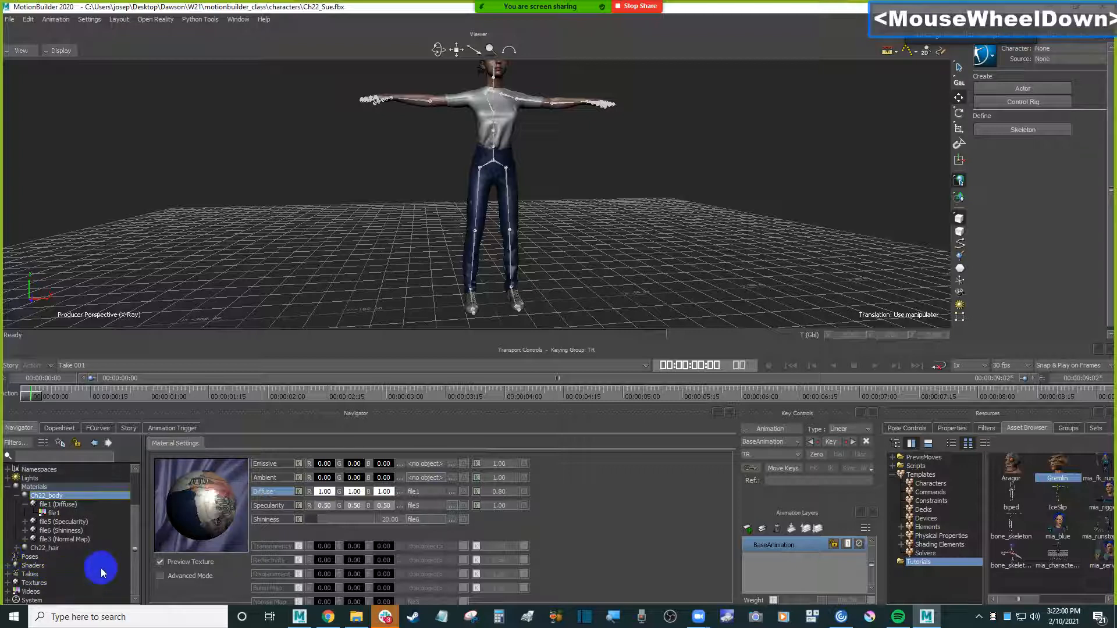
- Expand the scene's Textures and view the texture settings of file1
left_click(8, 584)
scroll(52, 538, "down", 2)
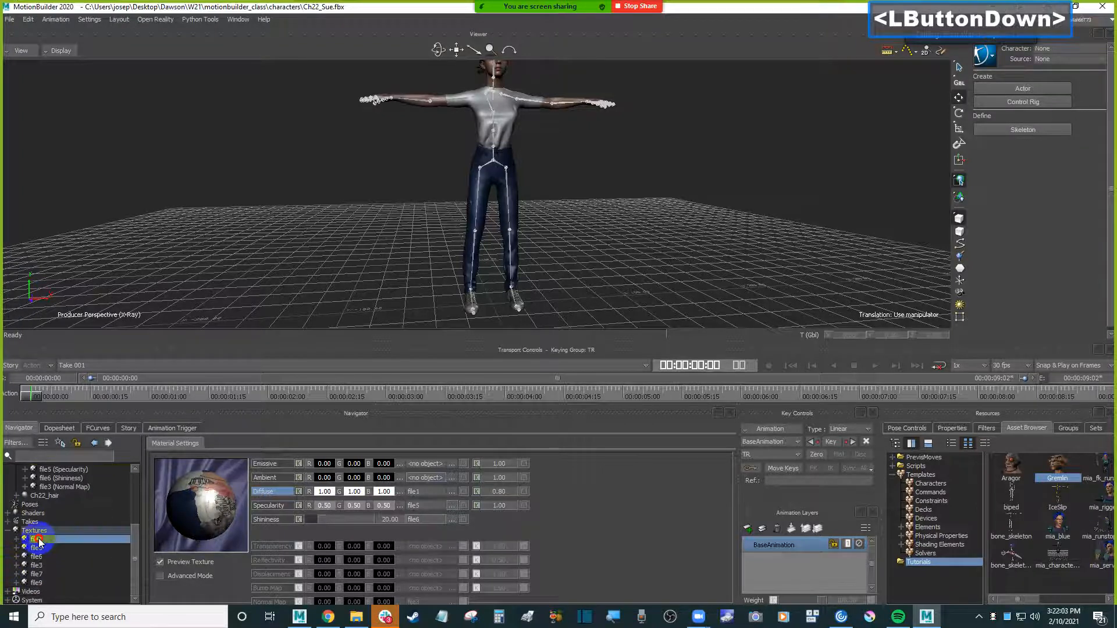
double_click(38, 539)
double_click(49, 549)
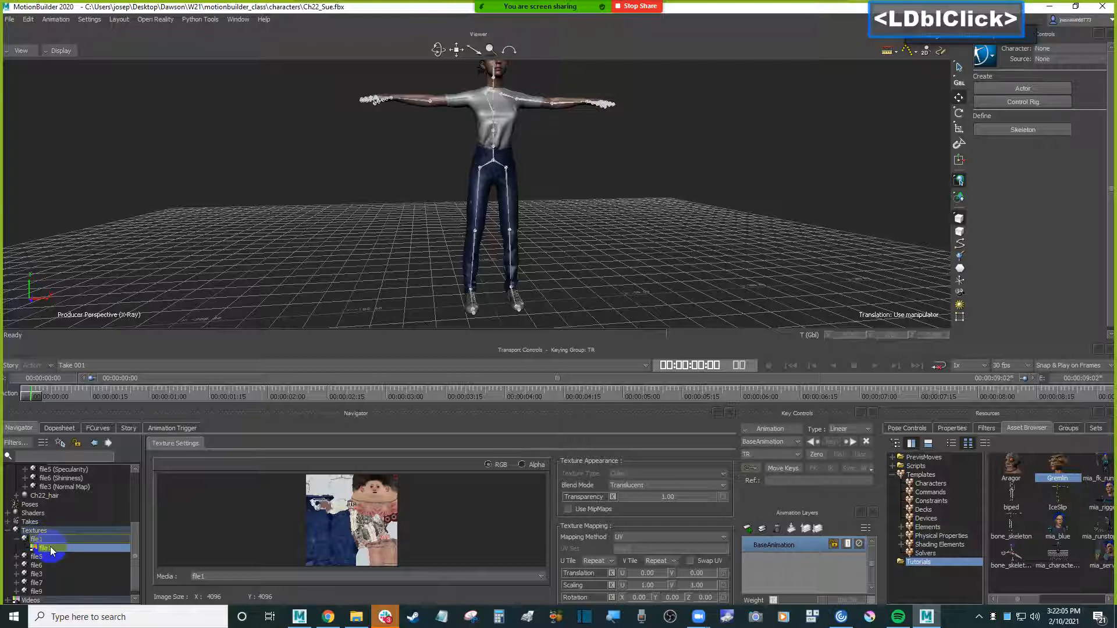
double_click(61, 539)
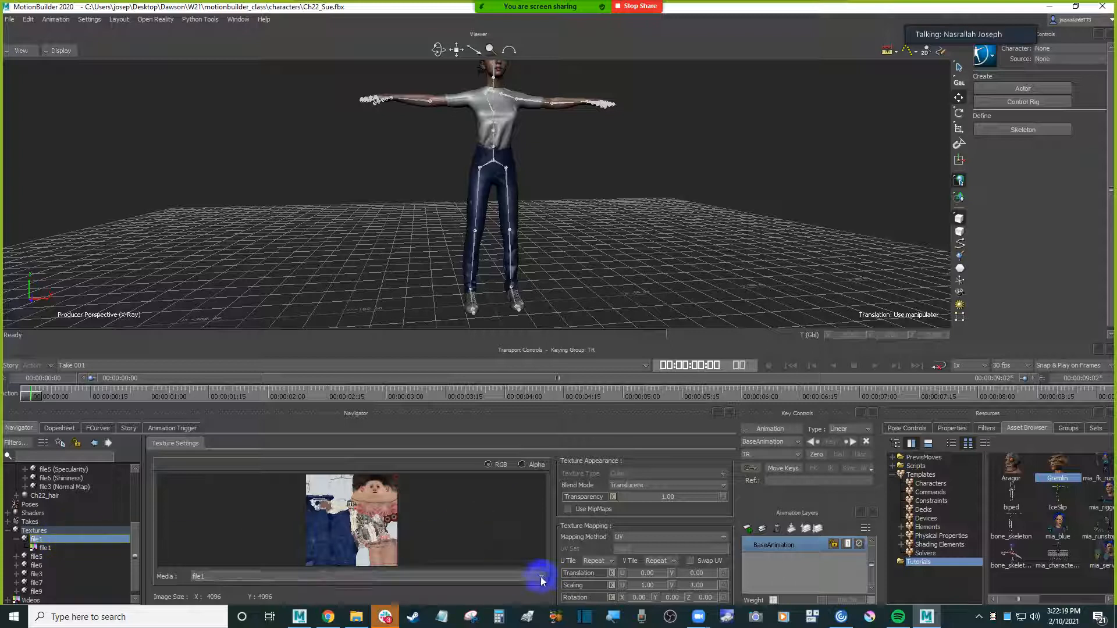
- Show the video settings of file1's image clip, browse for its source file, check the Ch22_Sue.fbm folder and cancel the file selection
scroll(415, 526, "down", 1)
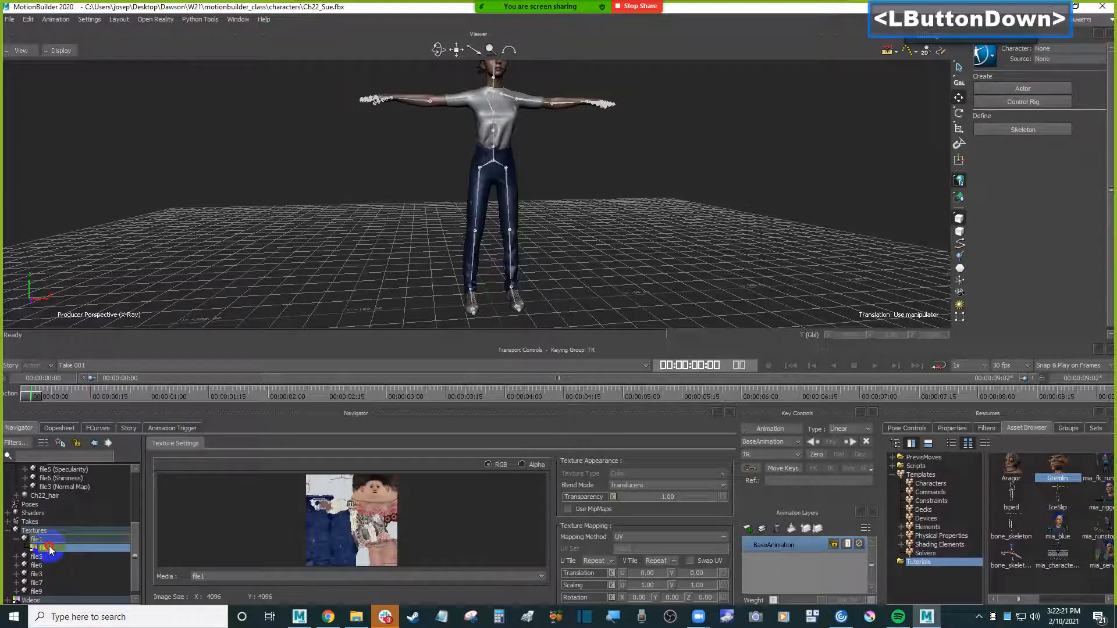
double_click(46, 547)
left_click(355, 464)
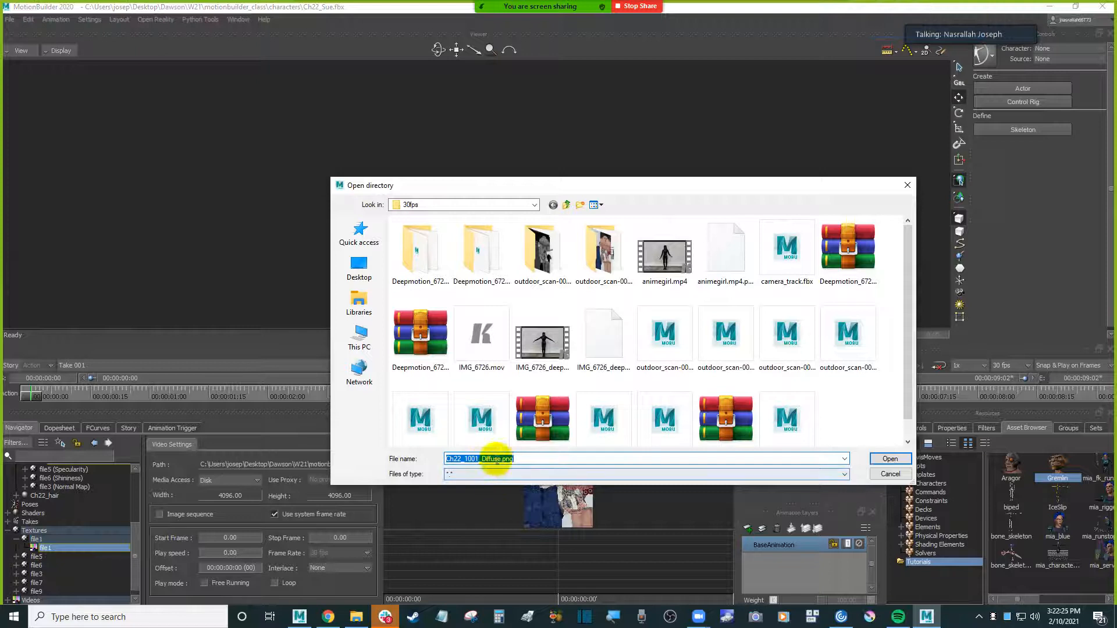
left_click(356, 617)
left_click(758, 378)
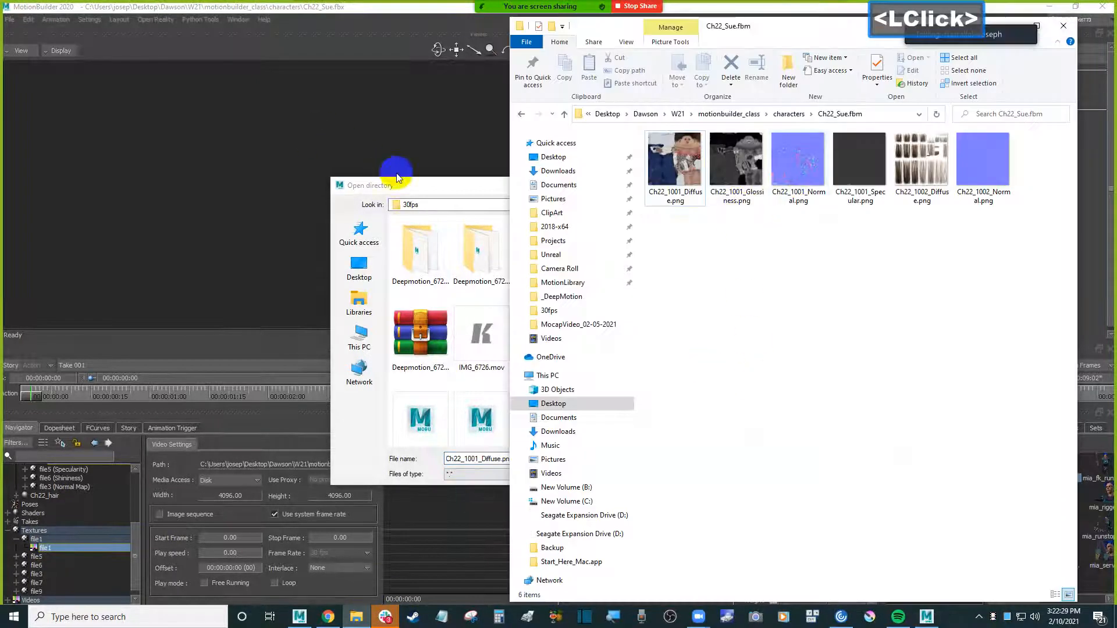
left_click(452, 186)
left_click(907, 185)
- Compare where the file1 texture and its image clip appear under Textures and under the Ch22_body material
left_click(53, 539)
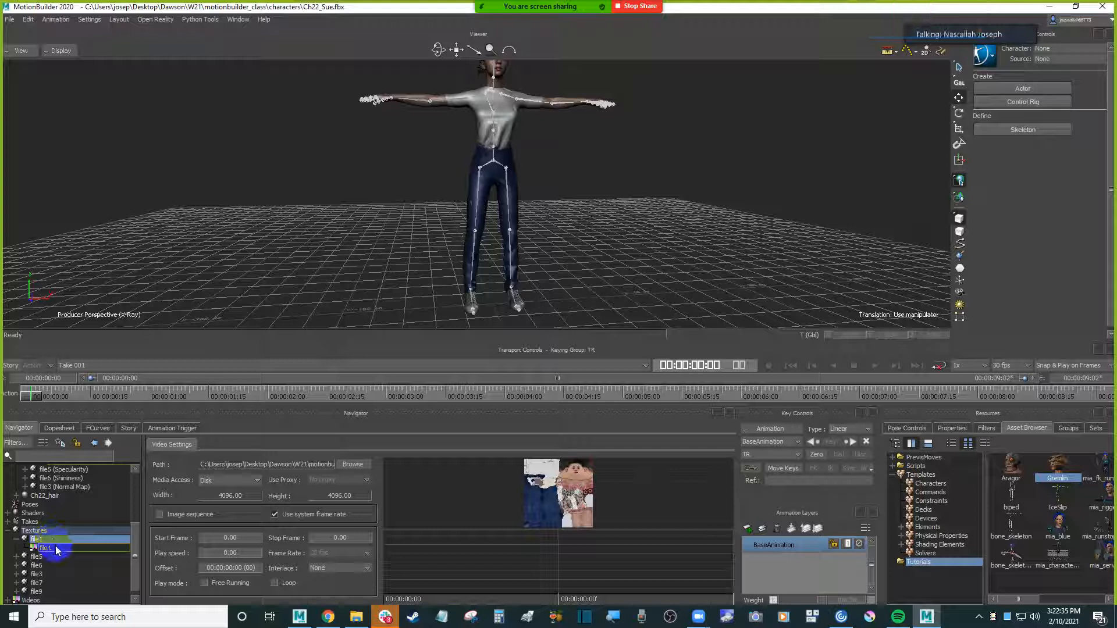
left_click(58, 548)
scroll(59, 546, "up", 3)
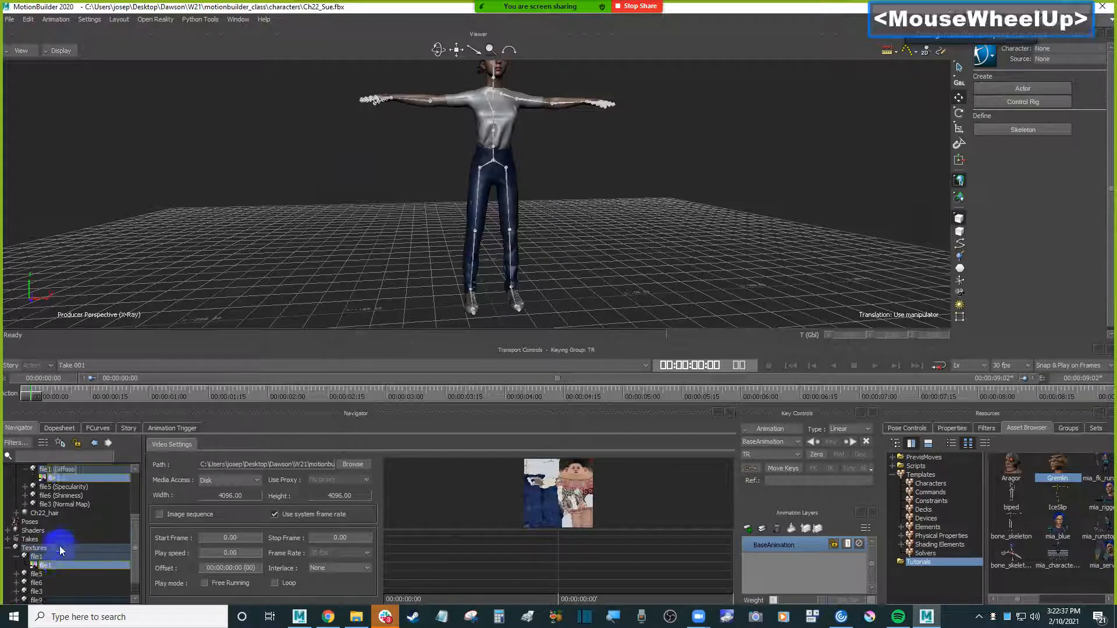
scroll(60, 546, "down", 3)
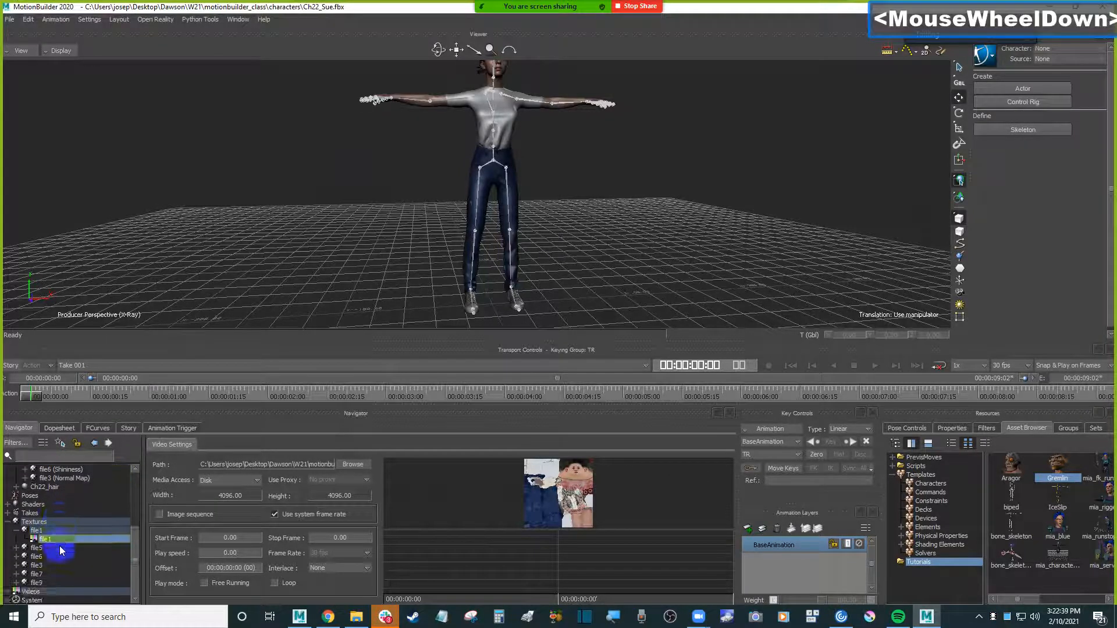
left_click(58, 540)
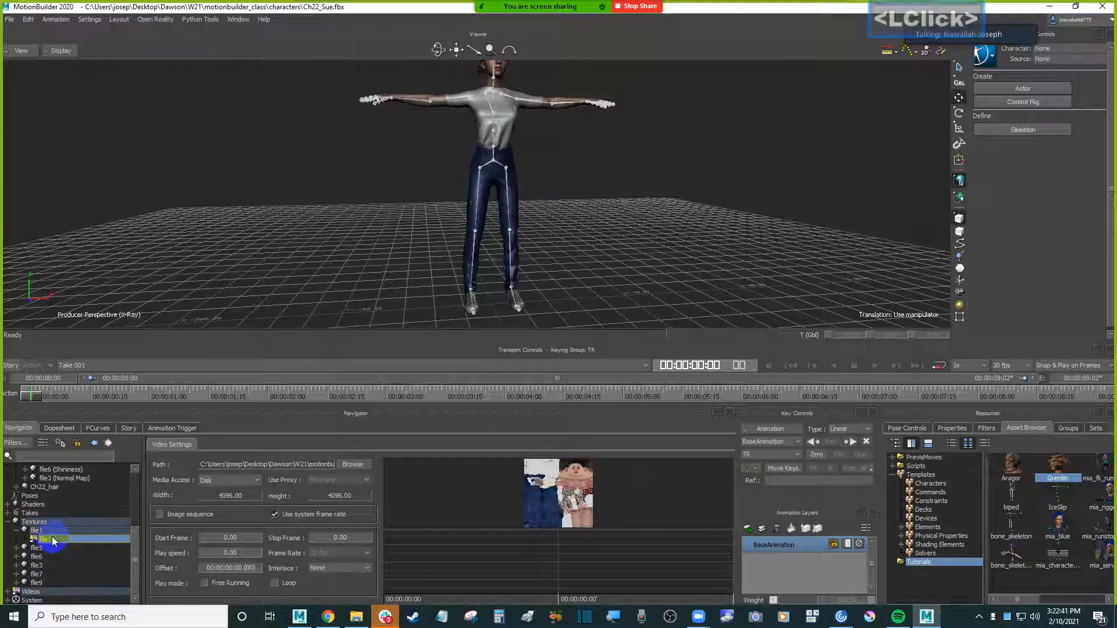
left_click(56, 531)
scroll(57, 535, "up", 4)
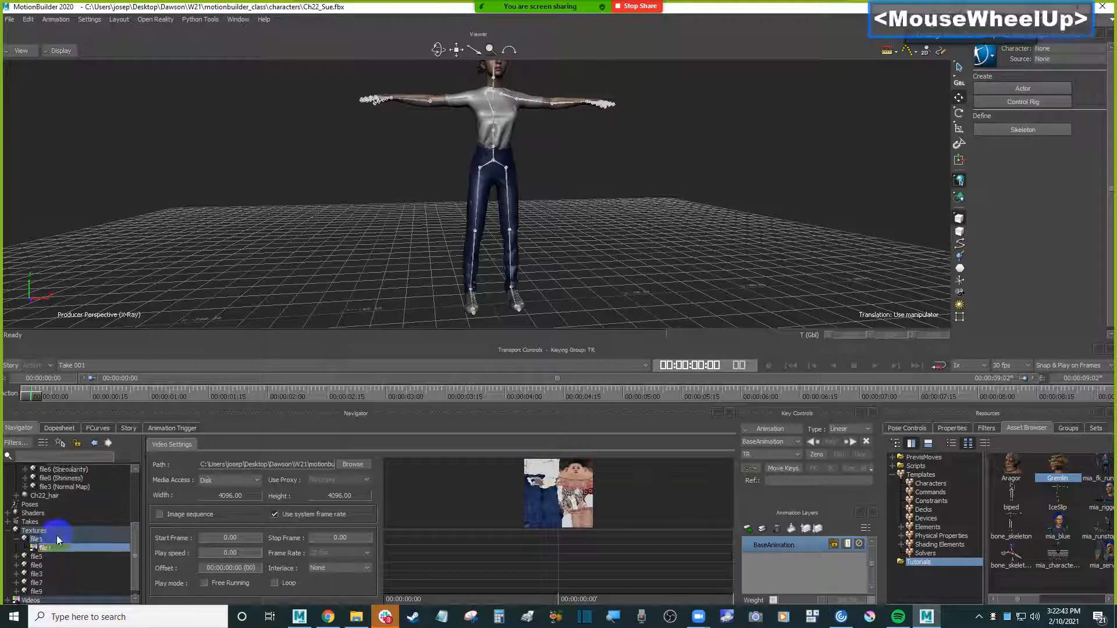
scroll(57, 536, "up", 3)
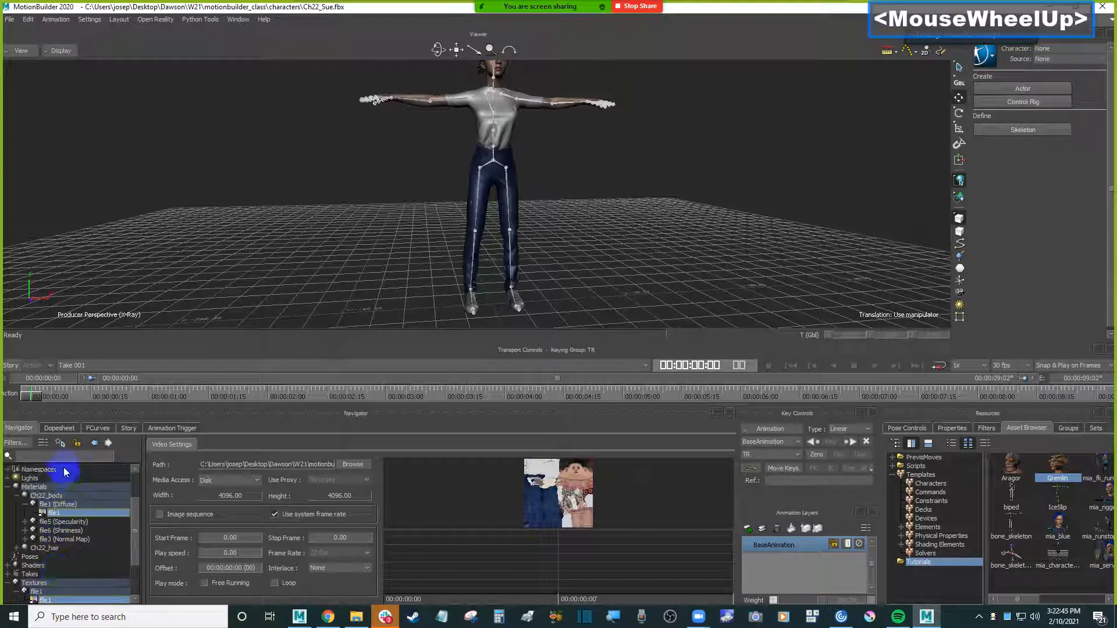
- Delete the Ch22_body material from the scene even though objects are using it
left_click(75, 495)
left_click(16, 495)
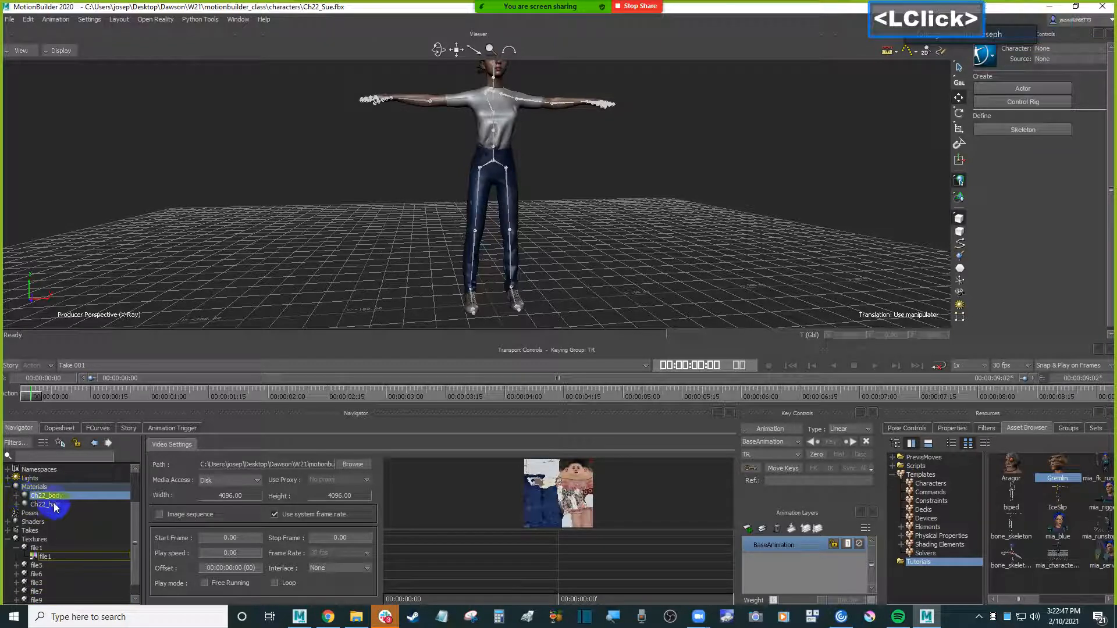
double_click(65, 494)
right_click(63, 494)
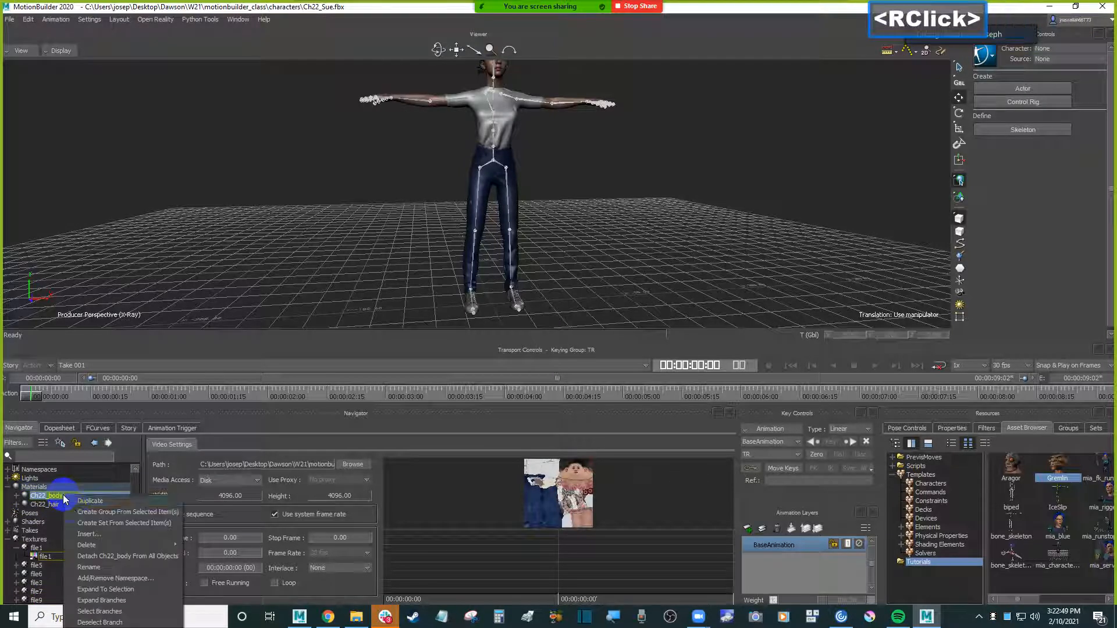
mouse_move(131, 543)
left_click(197, 544)
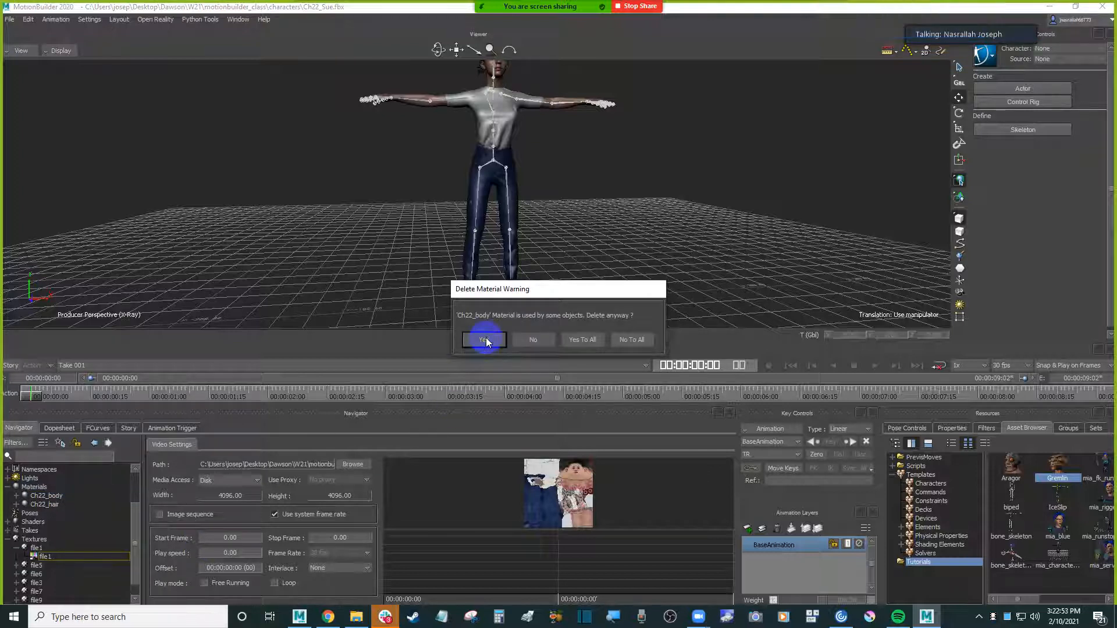
left_click(484, 339)
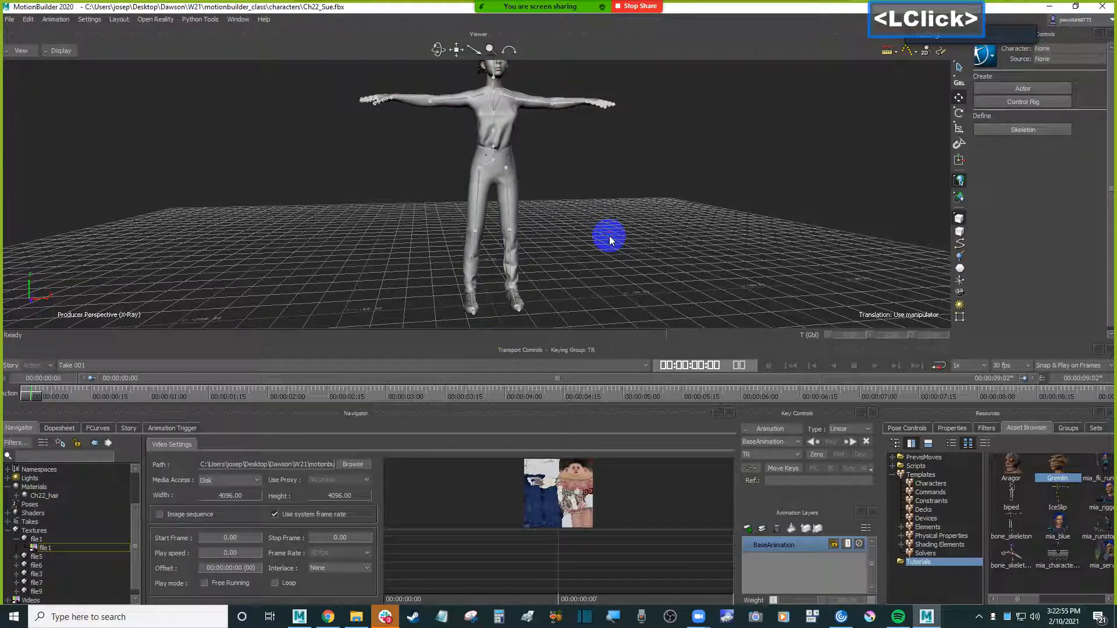
- Inspect the character's head and body up close and view the Ch22_hair material's settings and texture nodes
left_click(606, 229)
left_click_drag(589, 208, 431, 62, "shift")
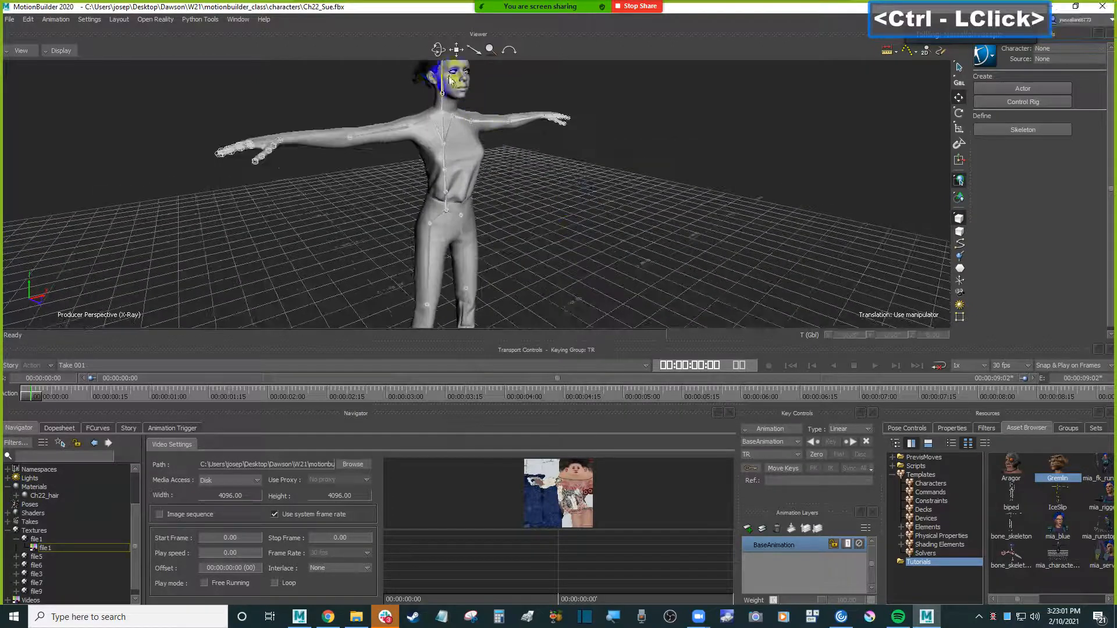
scroll(42, 513, "up", 1)
left_click(46, 506)
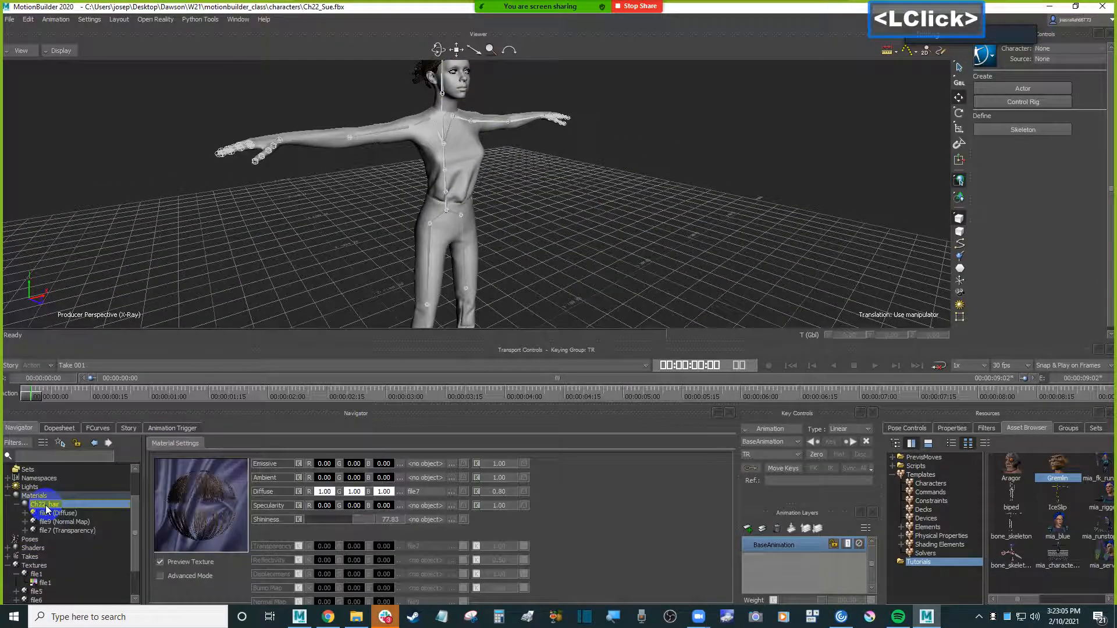
left_click(17, 505)
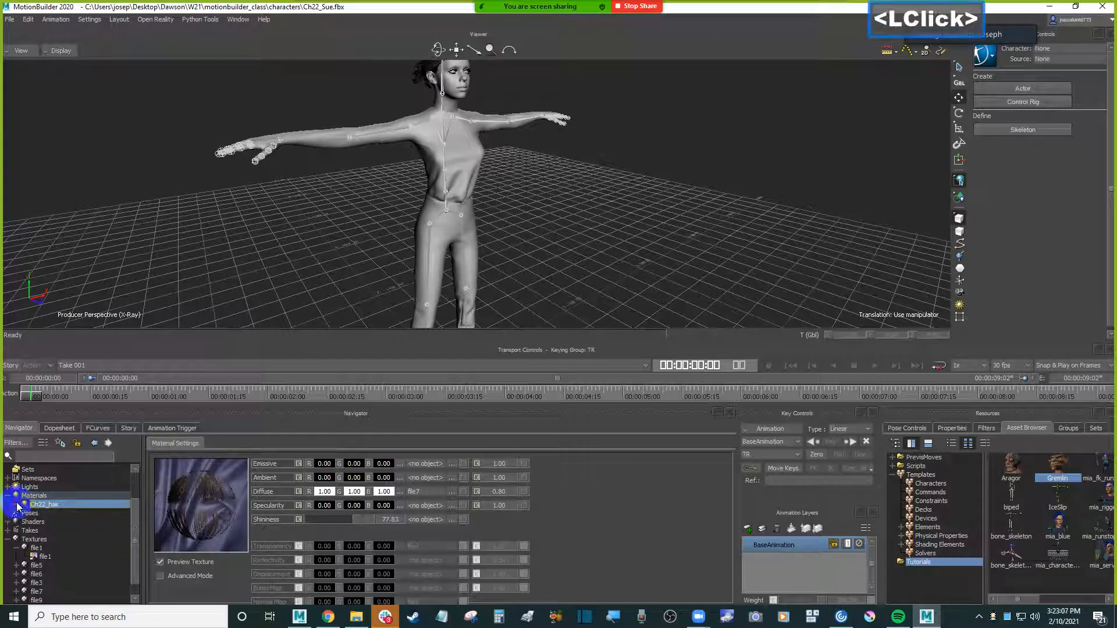
- Reframe the character in the viewer, pick its shirt mesh to identify it and clear the selection
left_click_drag(673, 207, 601, 242, "ctrl+shift")
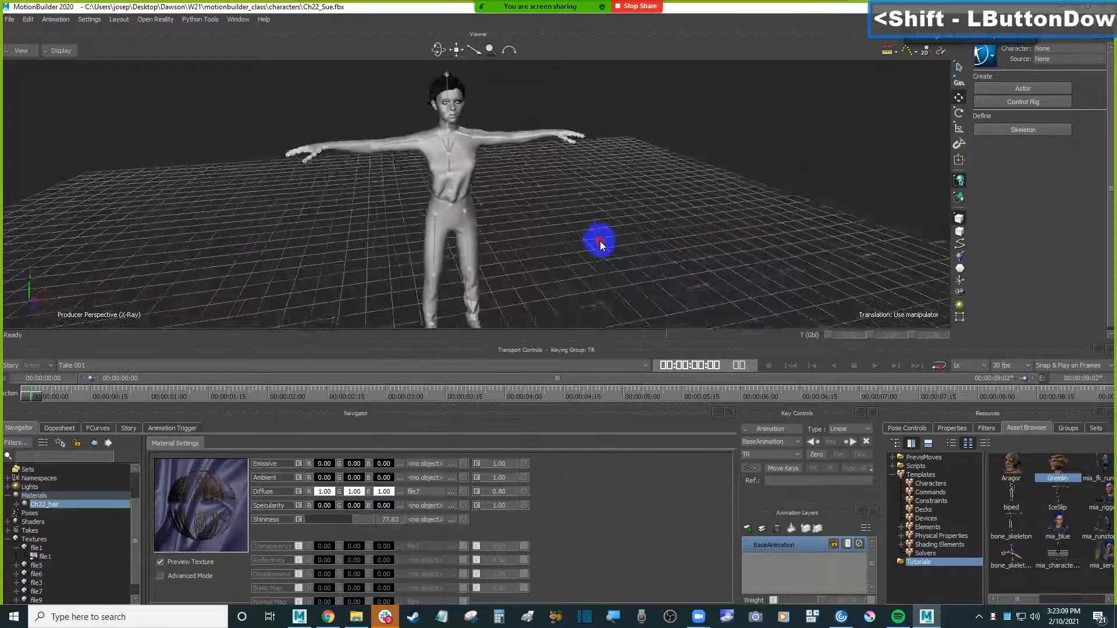
double_click(449, 169, "shift")
left_click_drag(714, 219, 534, 206, "shift")
double_click(533, 206)
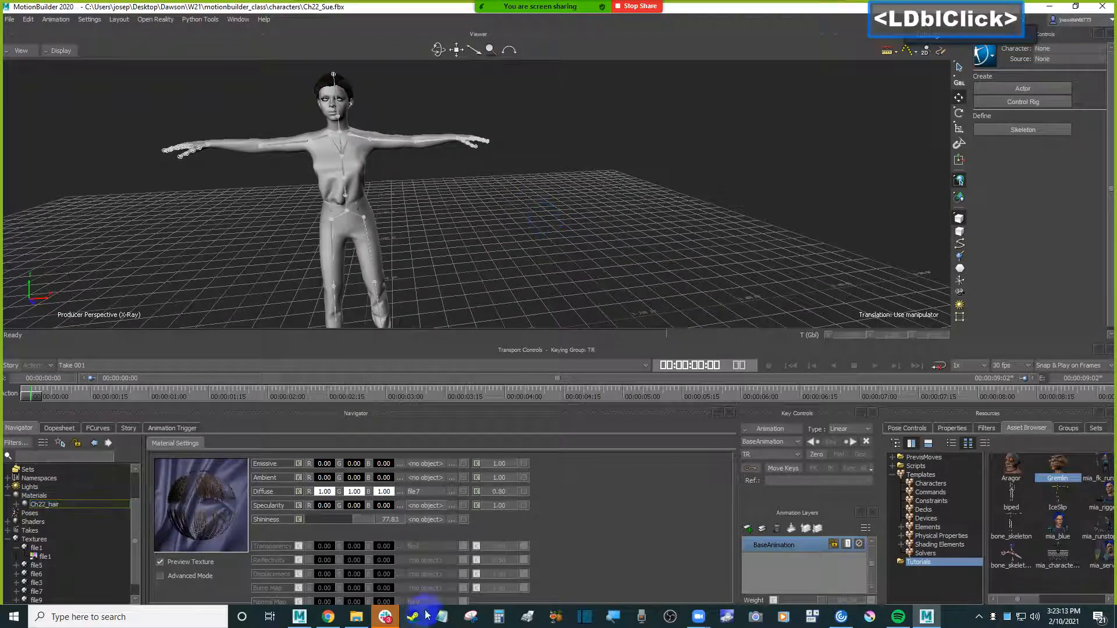
left_click(379, 164)
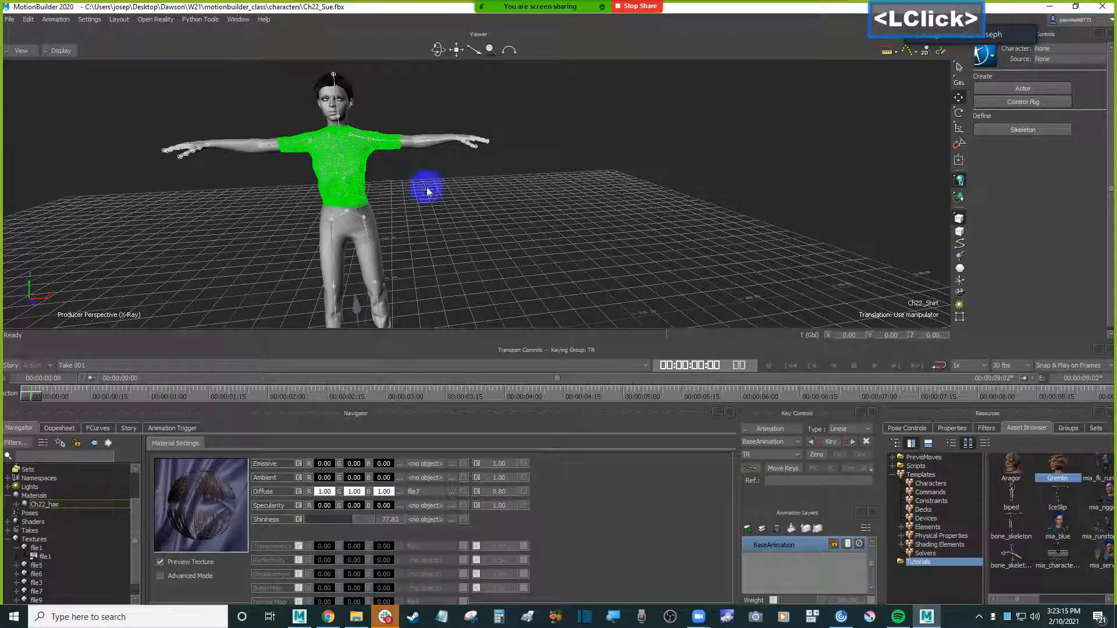
left_click(542, 227)
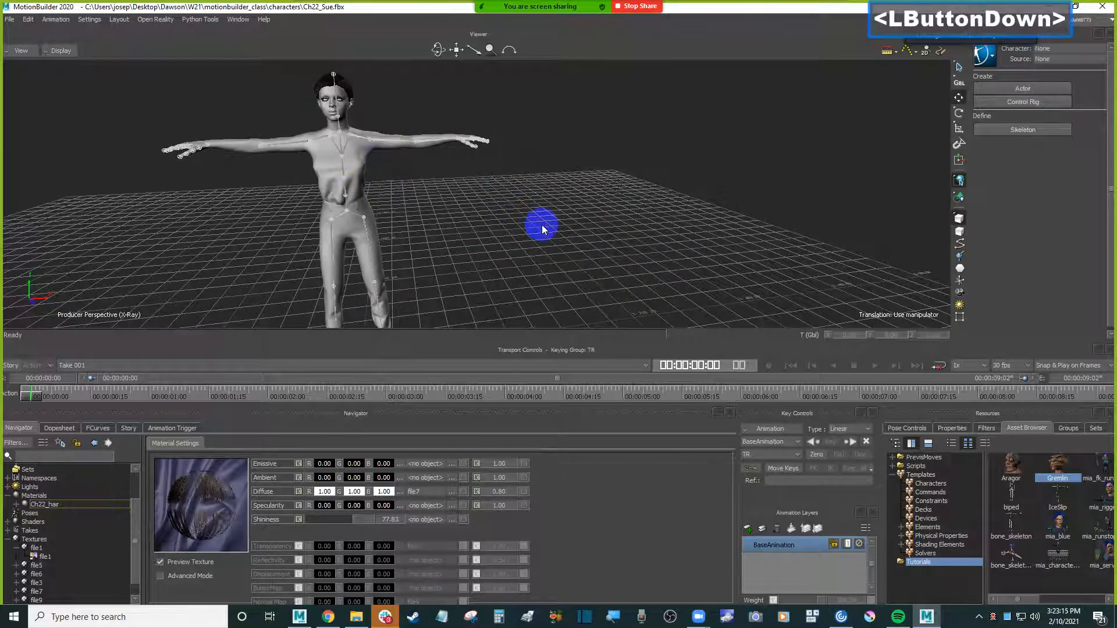
- Pick the character's shirt, body and pants meshes in turn to examine its separate parts, and leave nothing selected
left_click(361, 158)
left_click(431, 144)
left_click(208, 146)
left_click(329, 250)
left_click(340, 152)
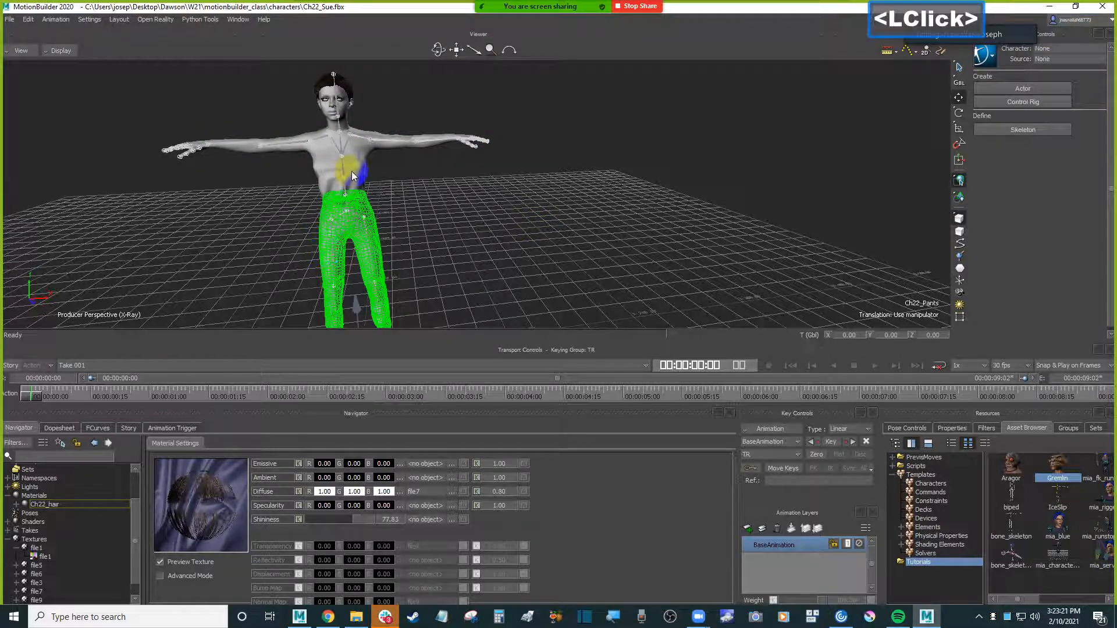
left_click(377, 251)
scroll(410, 246, "down", 3)
scroll(411, 246, "up", 3)
left_click_drag(411, 246, 437, 241, "shift")
double_click(484, 247)
left_click(591, 235)
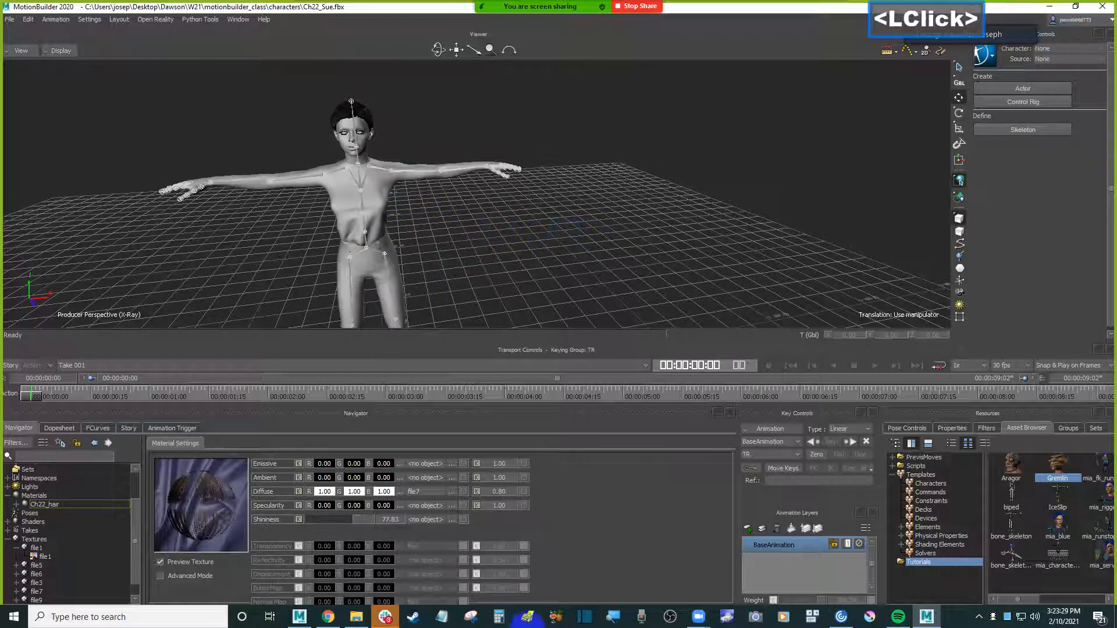
- Set the viewer's models display to Textures
left_click(356, 616)
left_click(453, 458)
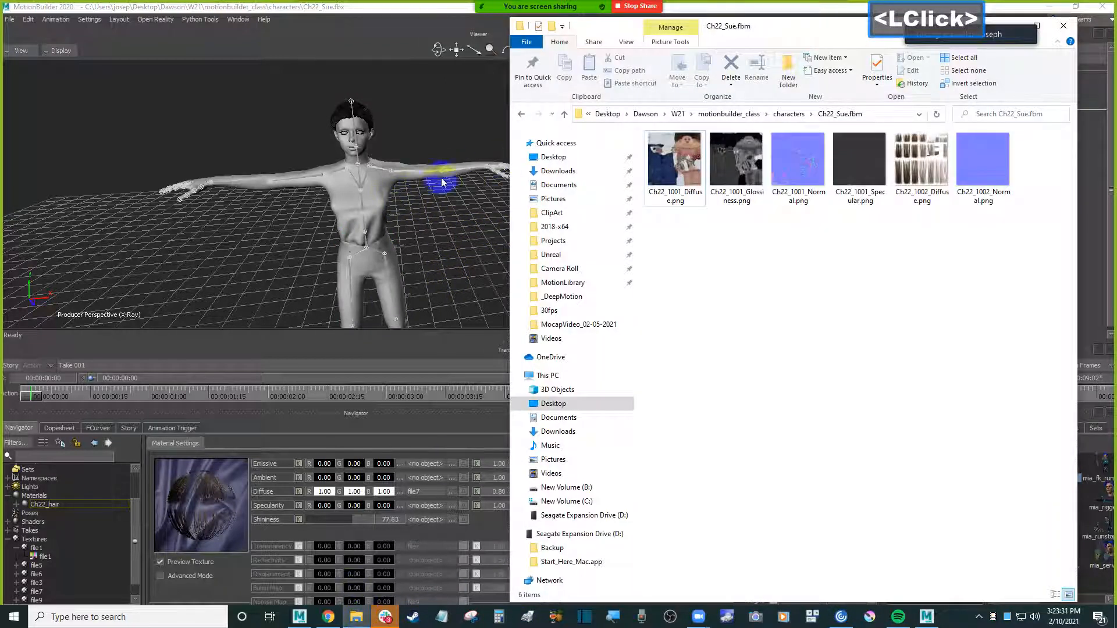
left_click(412, 212)
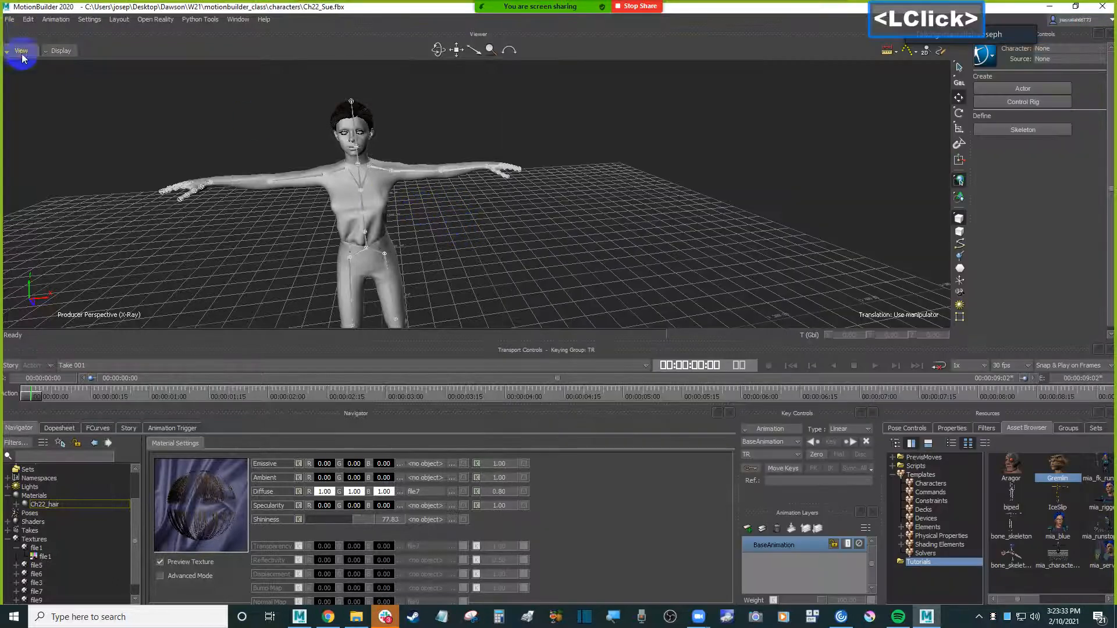
left_click(21, 51)
left_click(61, 51)
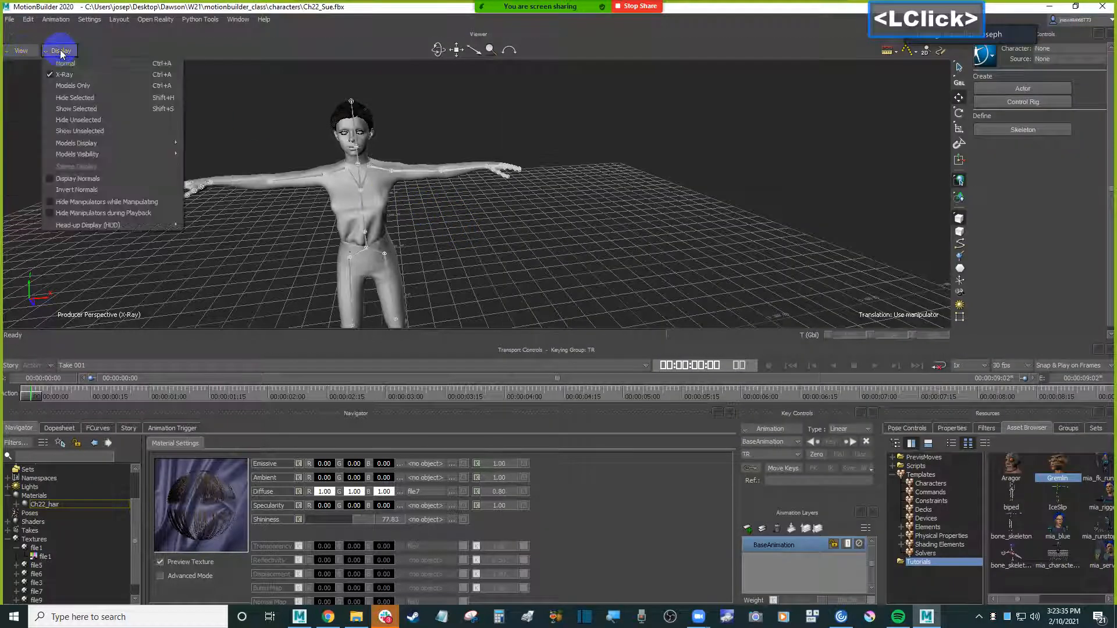
mouse_move(144, 145)
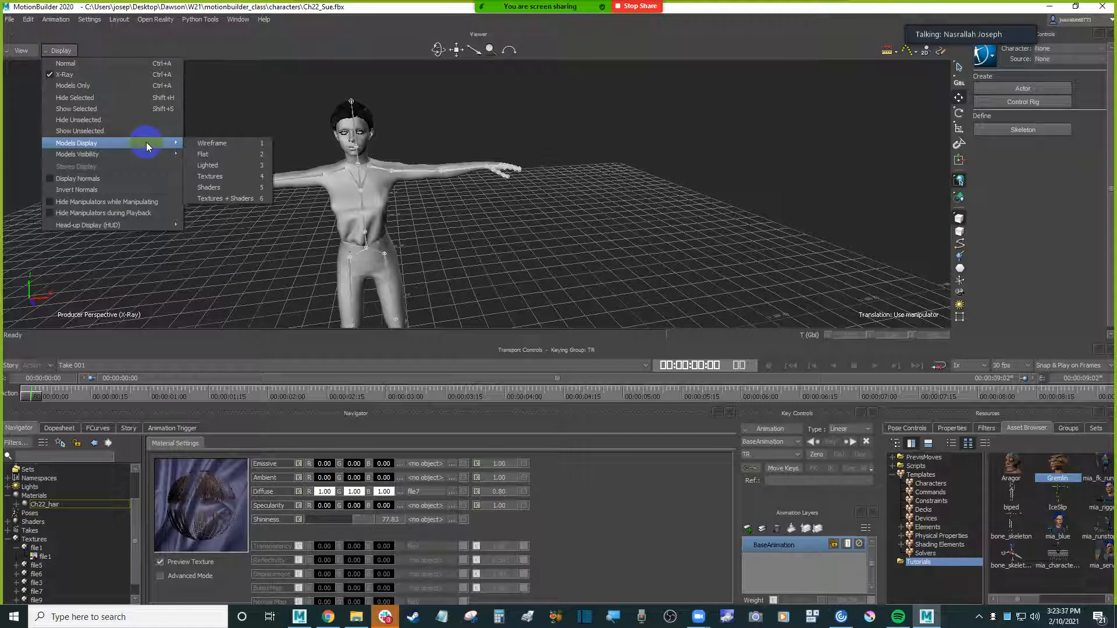
left_click(237, 176)
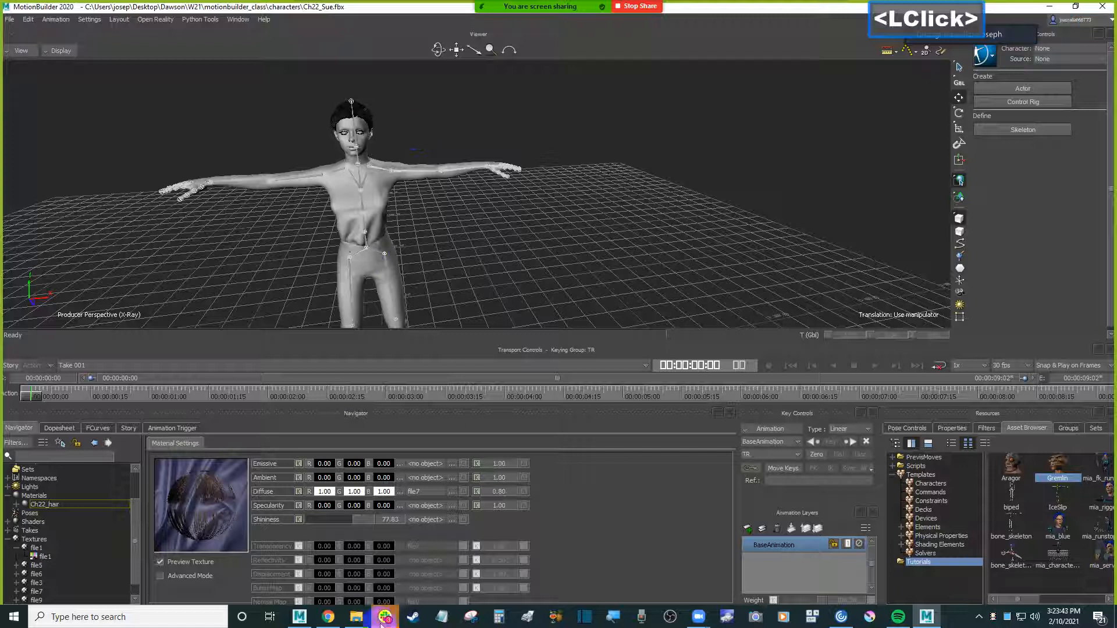
- Attach Ch22_1001_Diffuse.png from the Ch22_Sue.fbm folder to the character's shirt as a Diffuse texture
left_click(356, 617)
left_click(740, 170)
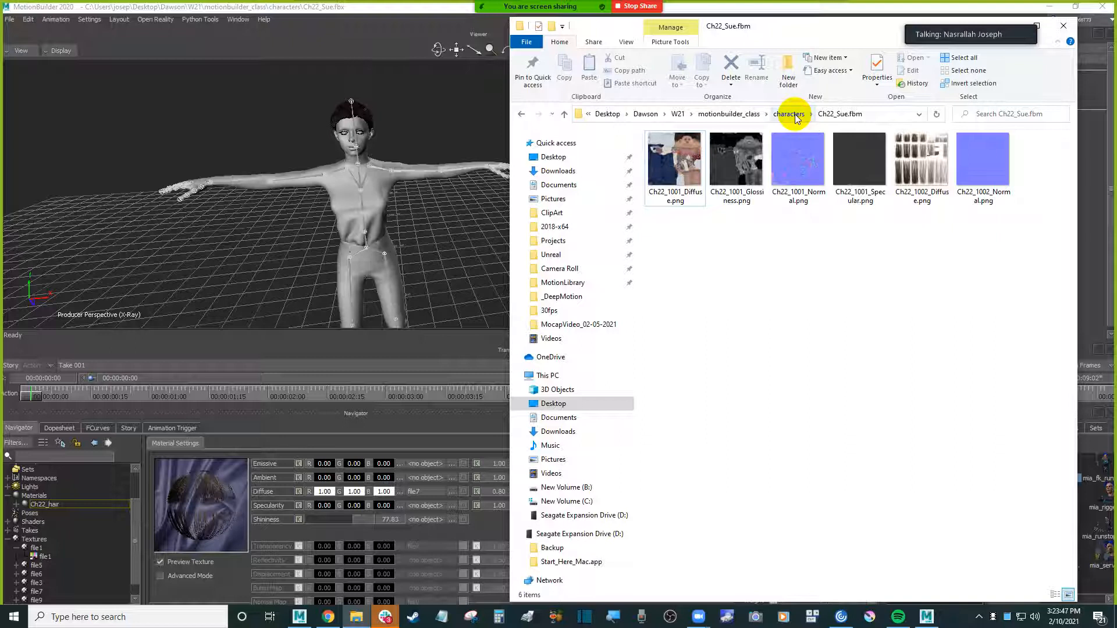
left_click(681, 177)
left_click_drag(677, 166, 378, 197)
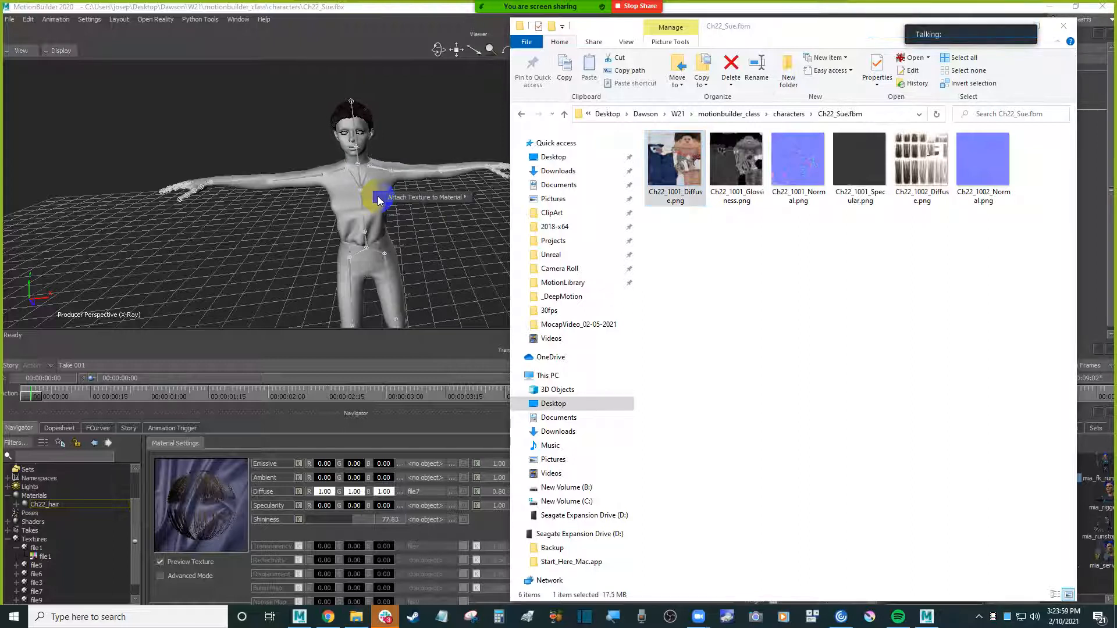
mouse_move(382, 197)
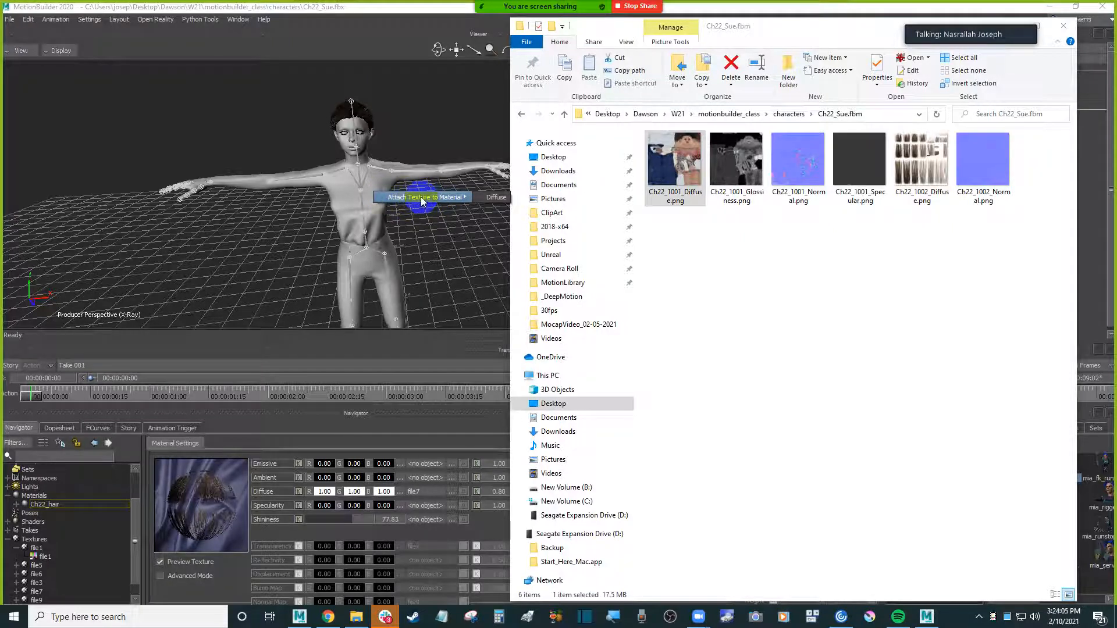
left_click(494, 197)
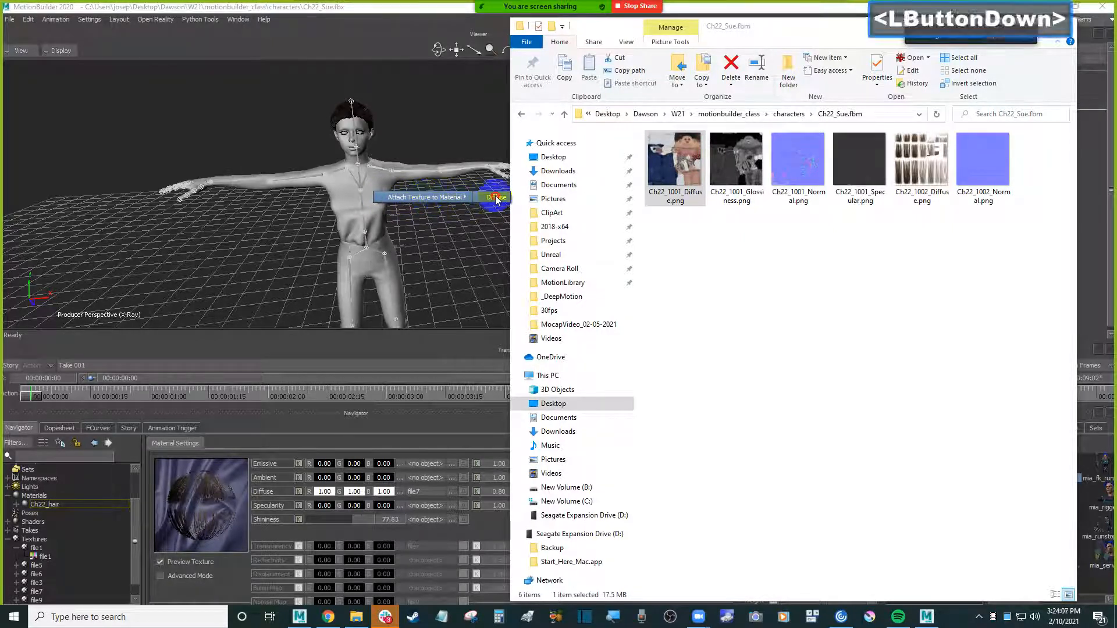
left_click(494, 198)
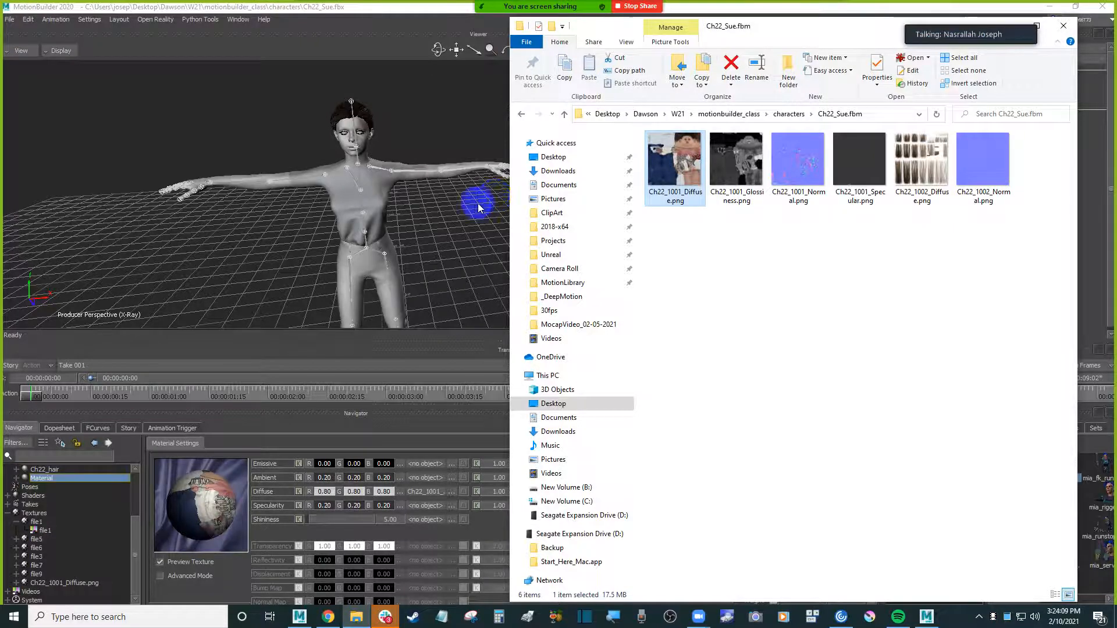
- Expand the new Material under Materials, examine its attached diffuse texture and preview, and look closely at the shirt
left_click_drag(440, 207, 467, 185, "ctrl+shift")
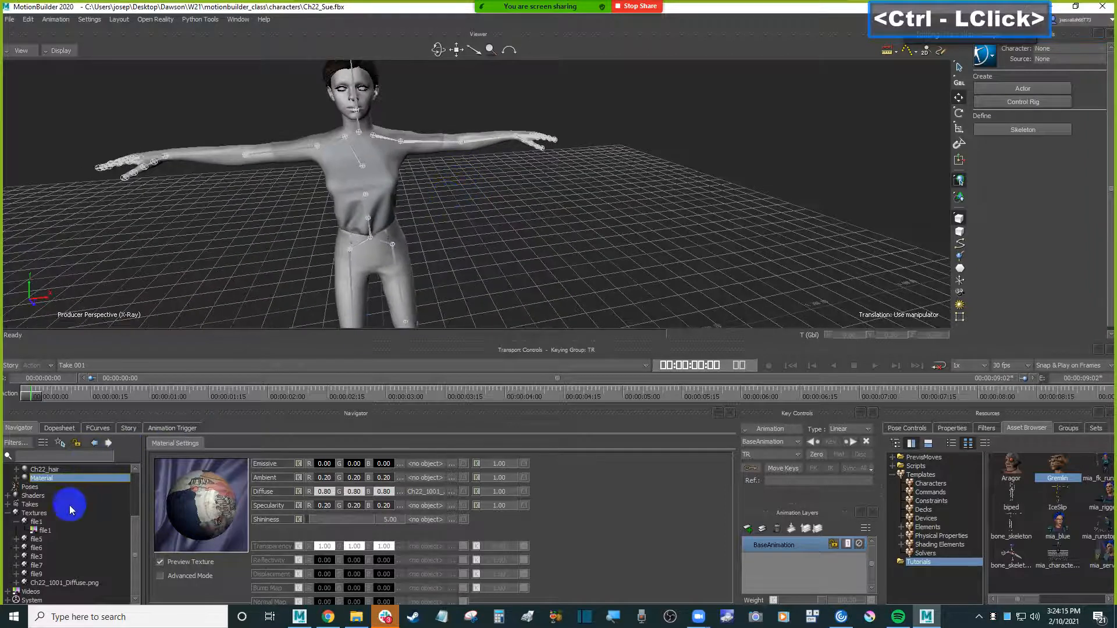
scroll(58, 507, "up", 1)
left_click(16, 506)
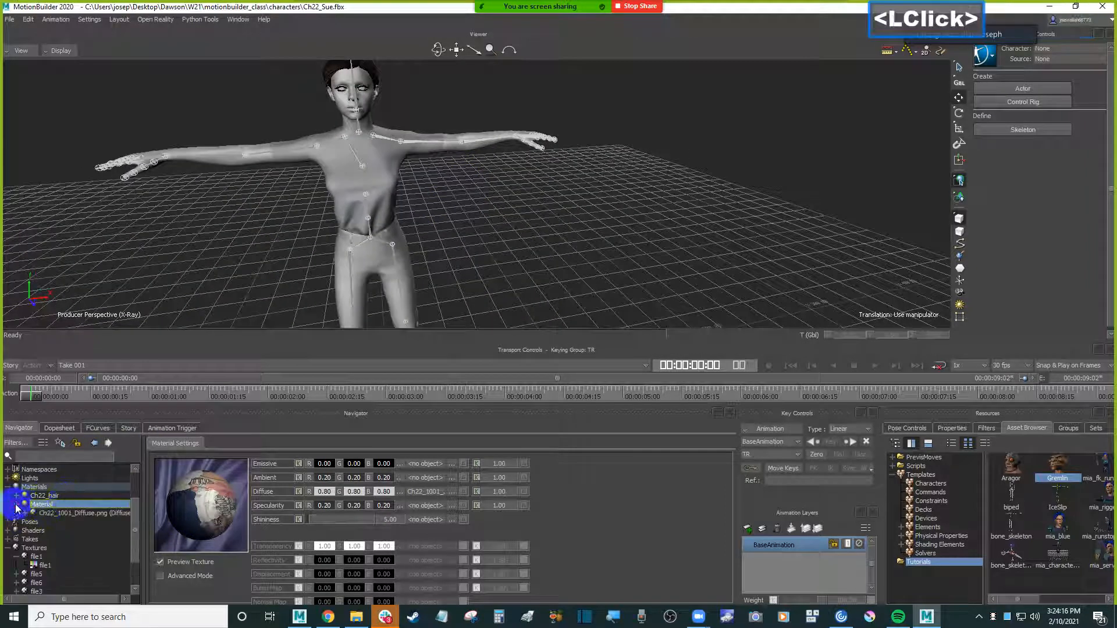
left_click(64, 515)
left_click(63, 505)
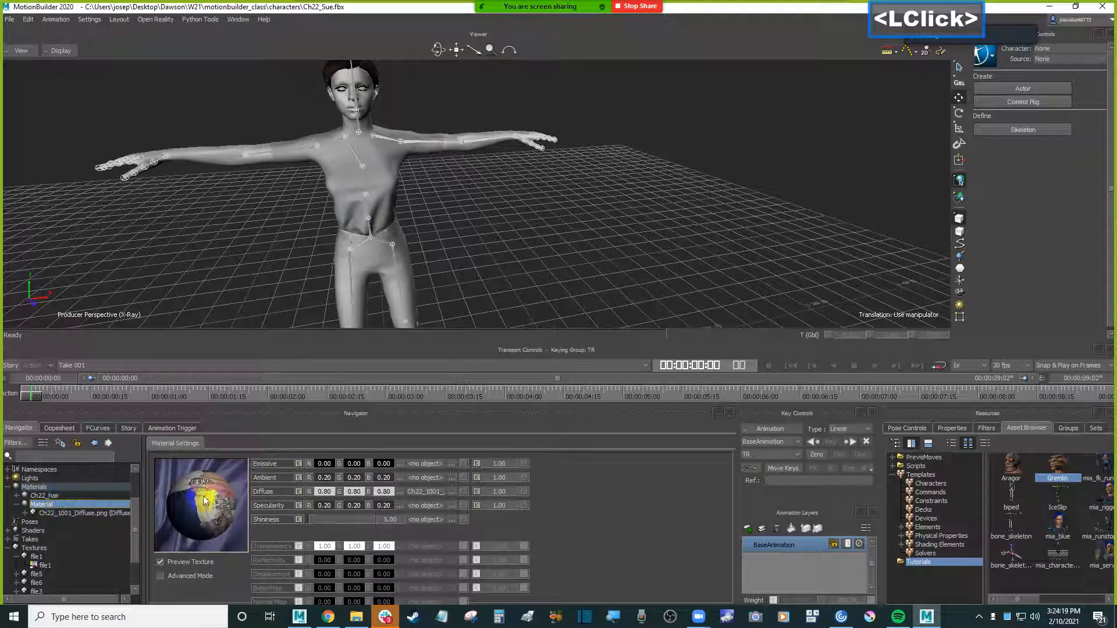
left_click_drag(250, 232, 14, 42, "ctrl")
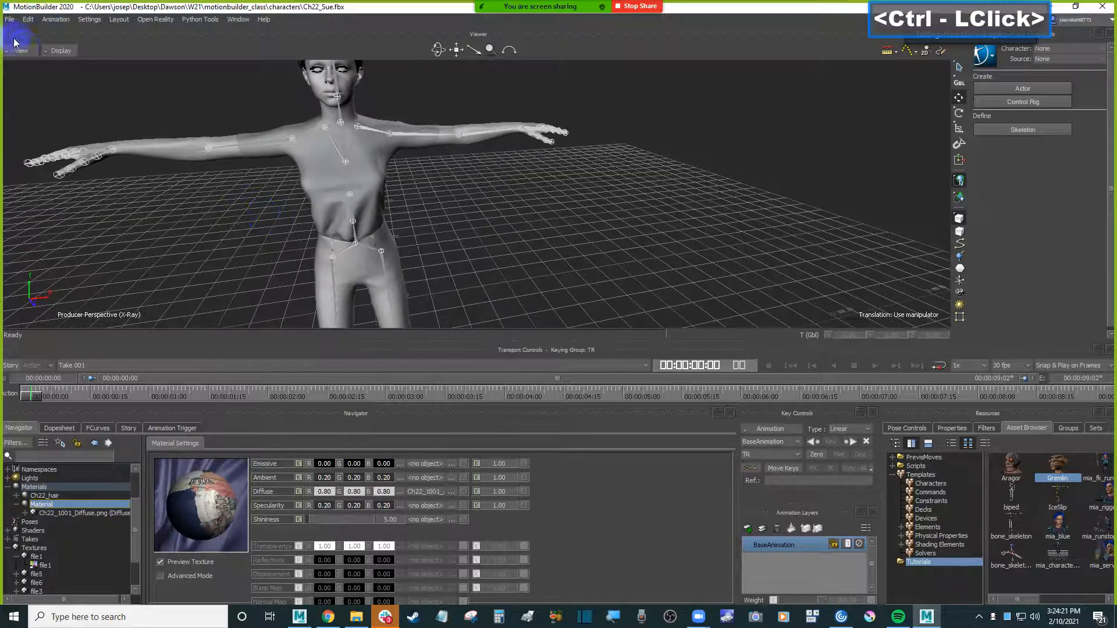
- Set the viewer's models display to Textures + Shaders
left_click(61, 50)
mouse_move(148, 142)
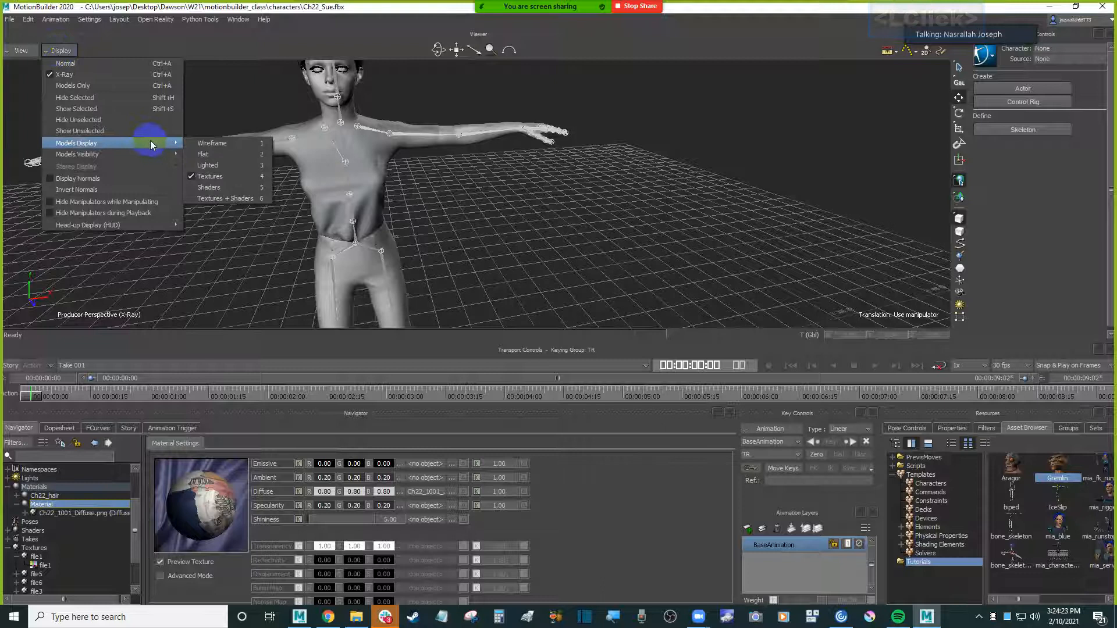
left_click(456, 219)
left_click(64, 52)
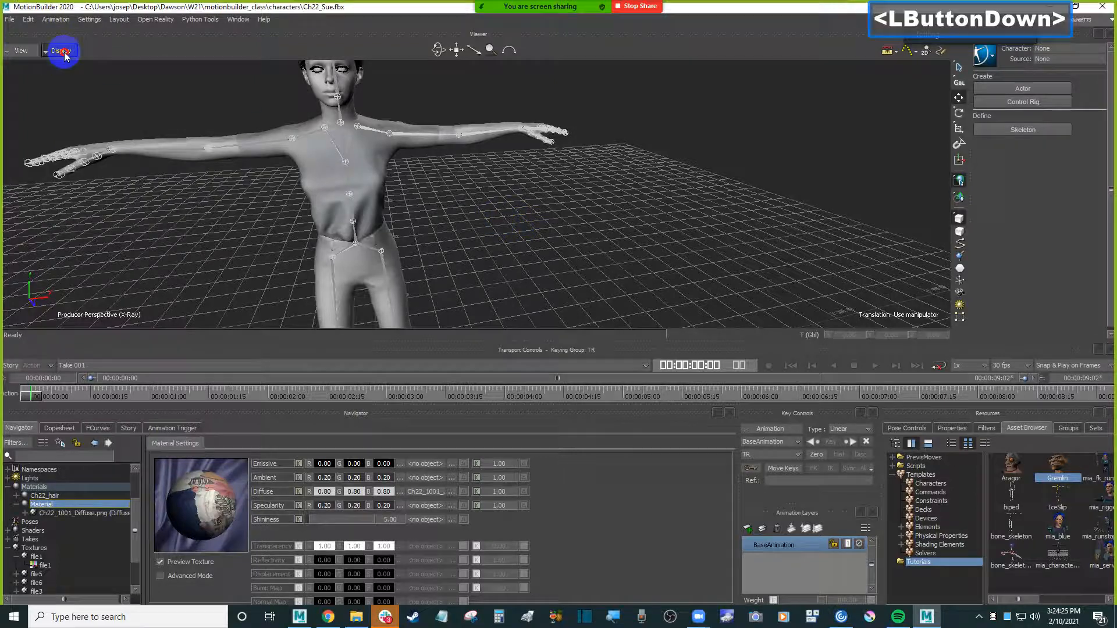
mouse_move(128, 142)
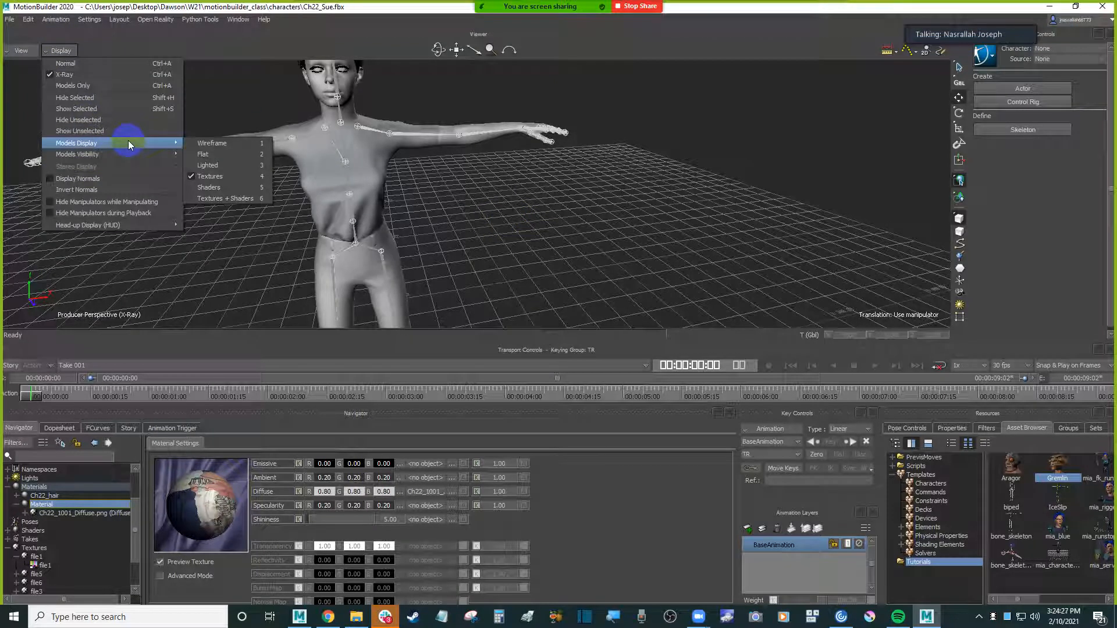
left_click(256, 198)
- Attach Ch22_1001_Diffuse.png to the character's body mesh at the arm as a Diffuse texture
left_click_drag(502, 202, 481, 196, "ctrl")
left_click(356, 618)
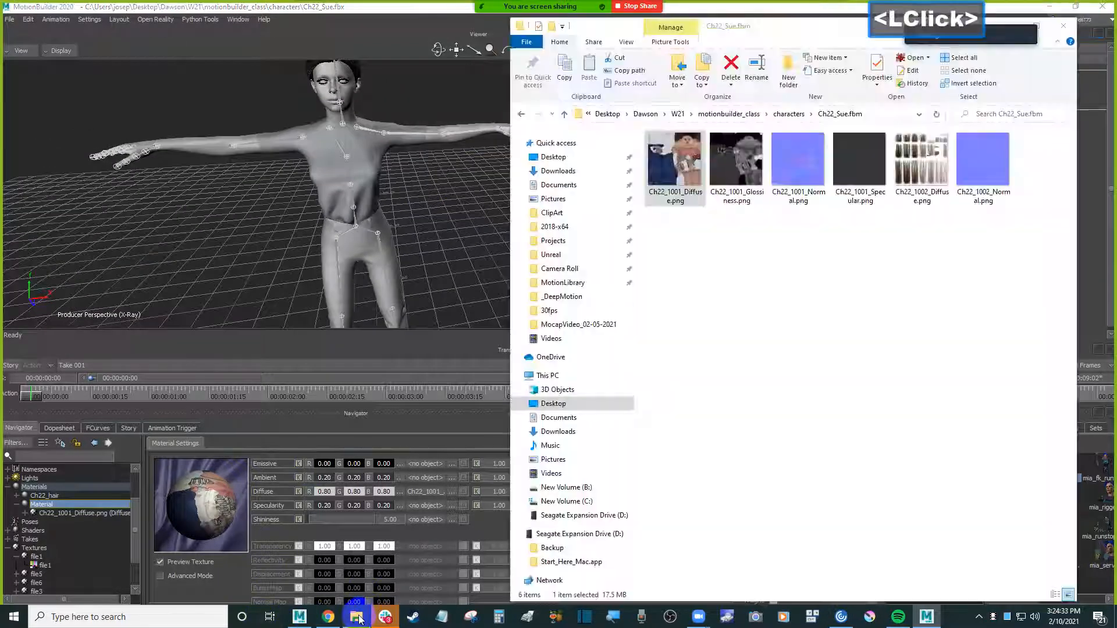
left_click_drag(674, 159, 456, 143)
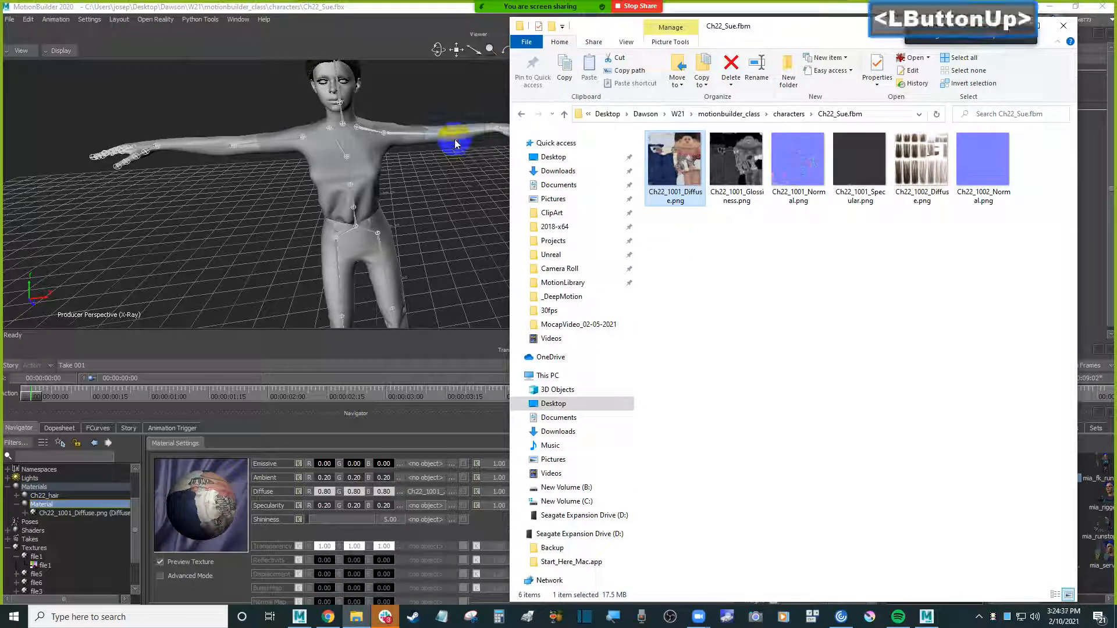
left_click(472, 142)
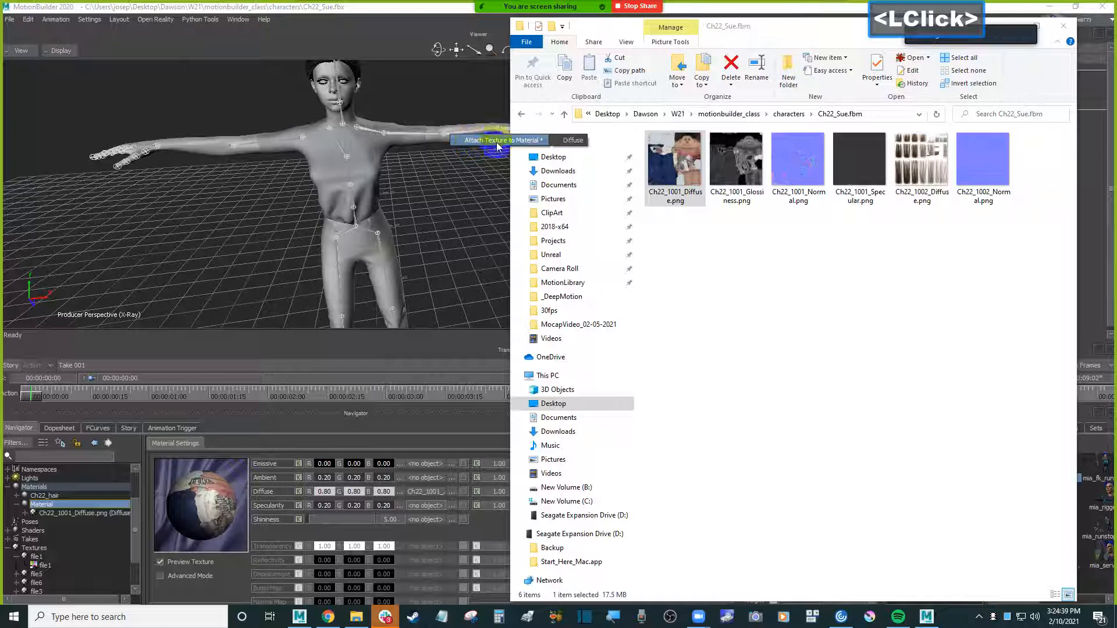
left_click(570, 140)
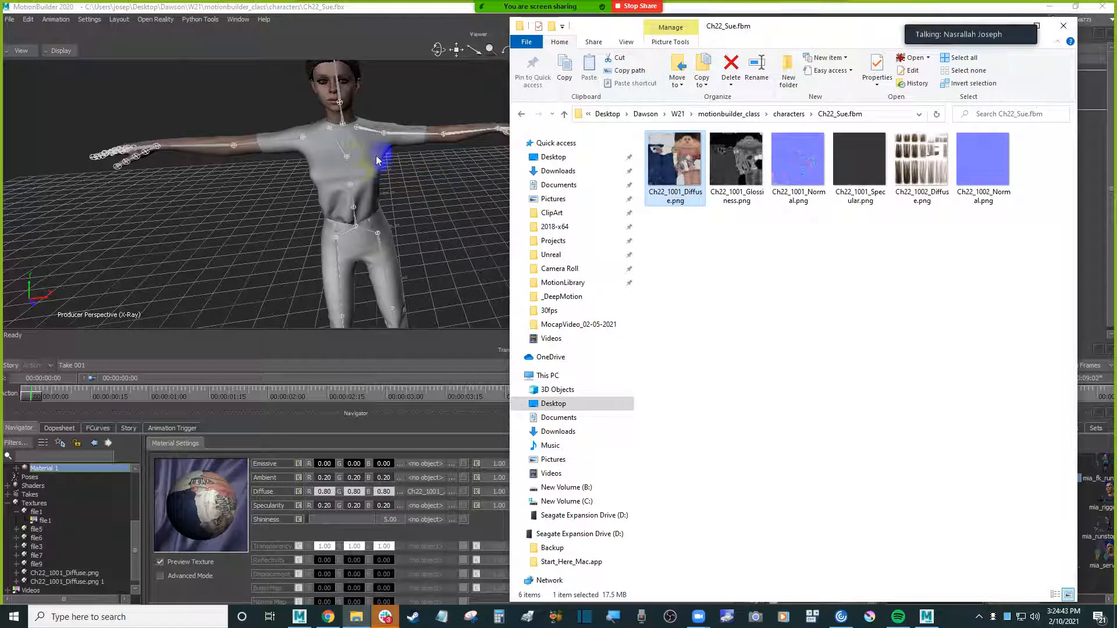
- Attach Ch22_1001_Diffuse.png to the character's pants as a Diffuse texture
left_click(407, 174, "ctrl")
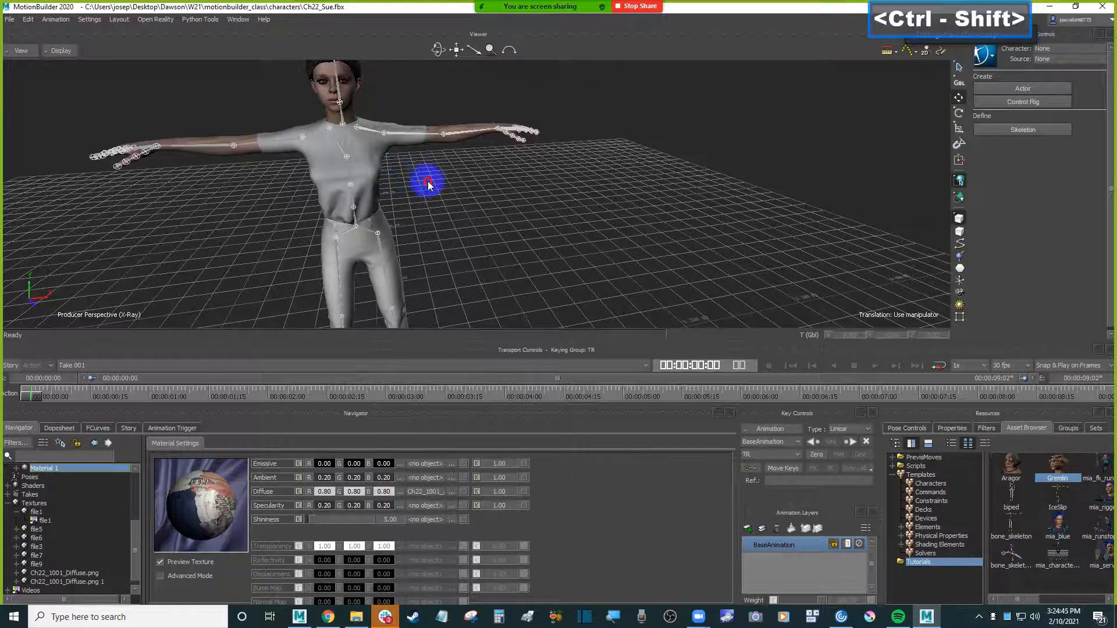
left_click_drag(419, 175, 482, 214, "ctrl+shift")
left_click(356, 617)
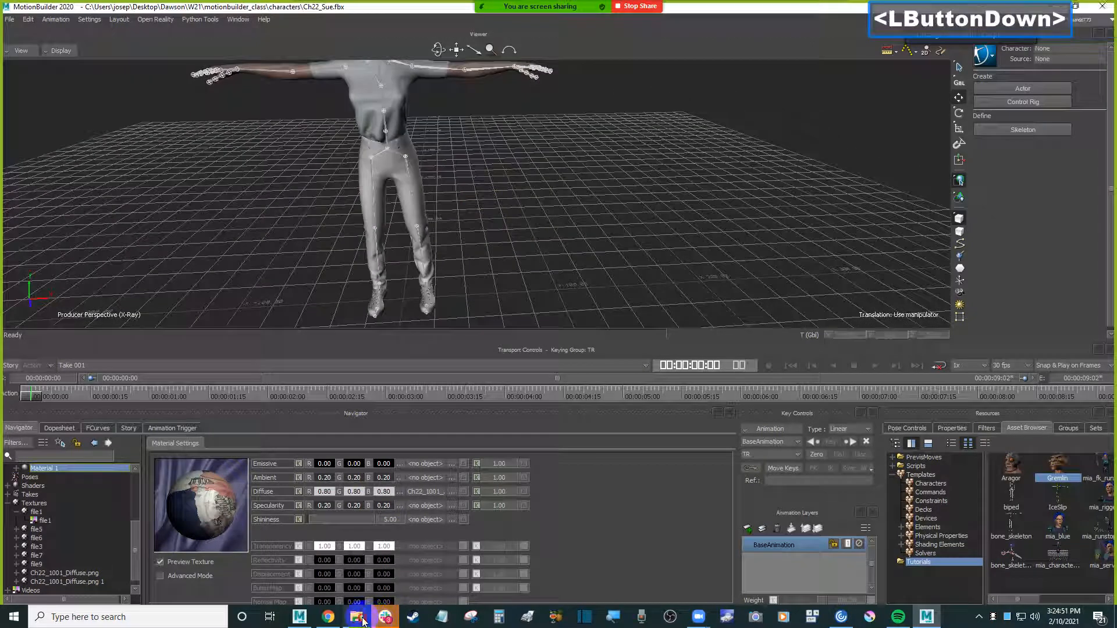
left_click_drag(674, 166, 387, 173)
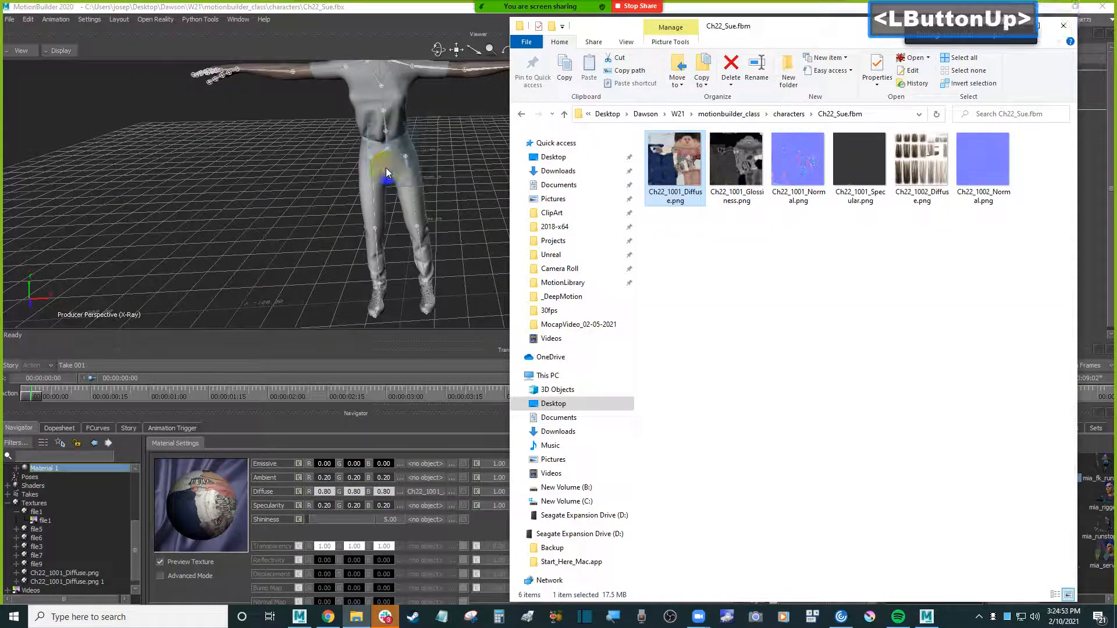
left_click(498, 170)
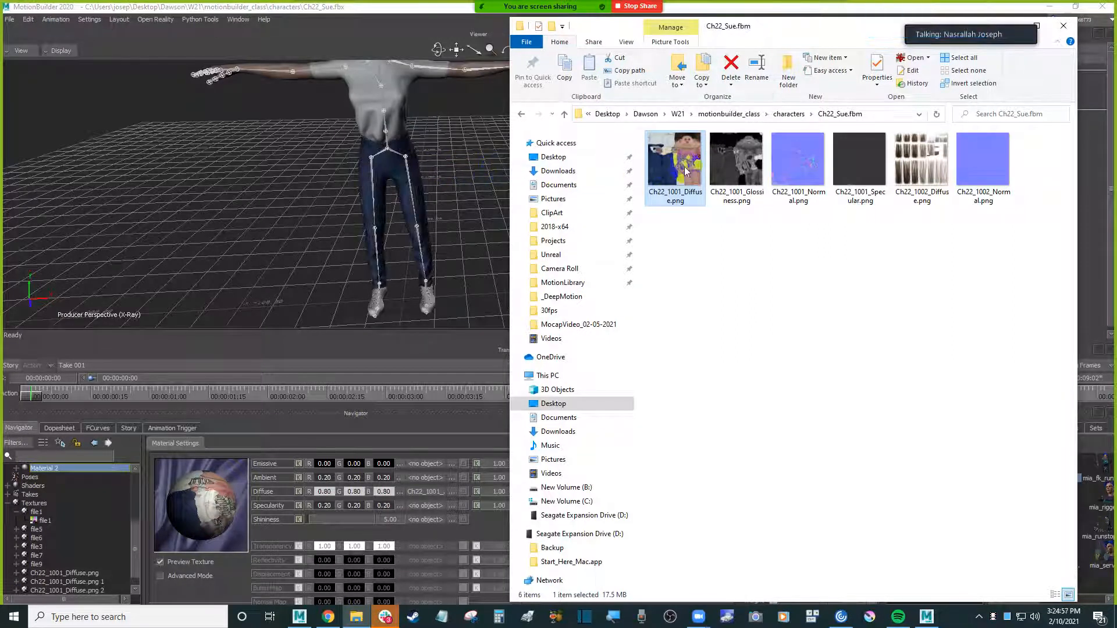
- Attach Ch22_1001_Diffuse.png to the character's shoes as a Diffuse texture
left_click_drag(683, 165, 432, 305)
left_click(449, 304)
left_click(448, 302)
- Inspect the textured character from several angles and switch the viewer to Models Only display
left_click_drag(389, 231, 515, 248, "shift")
scroll(515, 247, "up", 3)
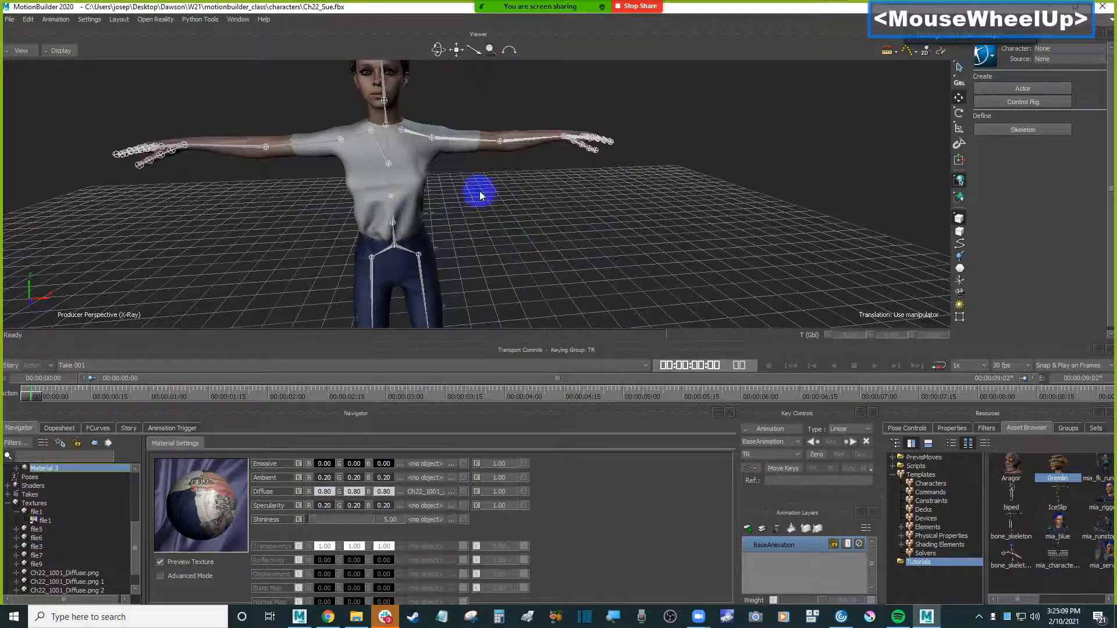
left_click_drag(506, 204, 496, 236, "ctrl+shift")
left_click(493, 240)
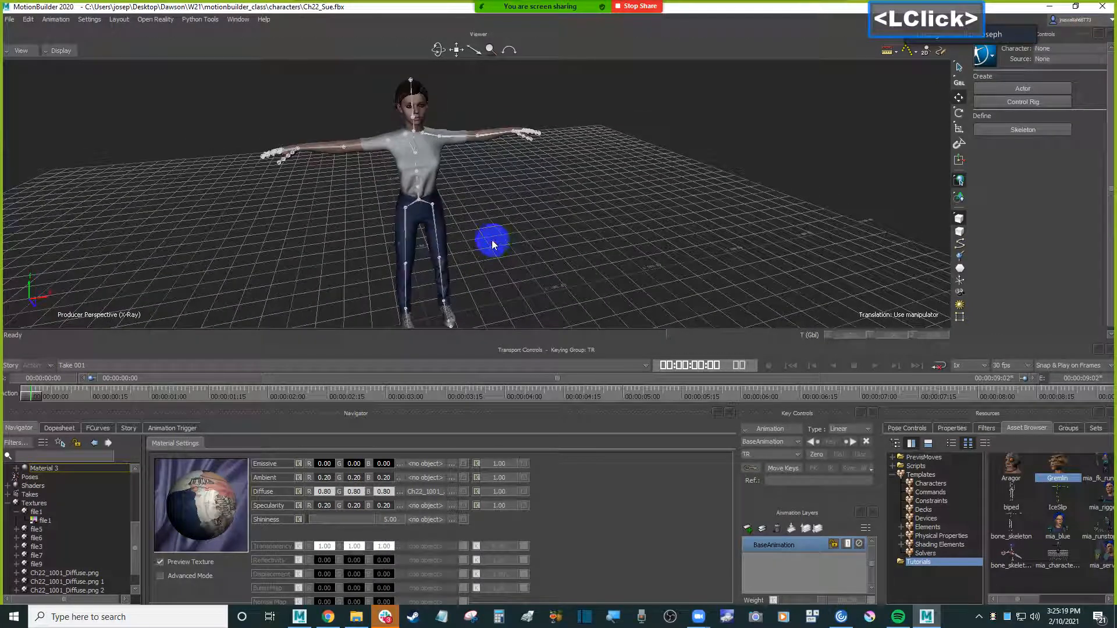
left_click(387, 207)
left_click(536, 232)
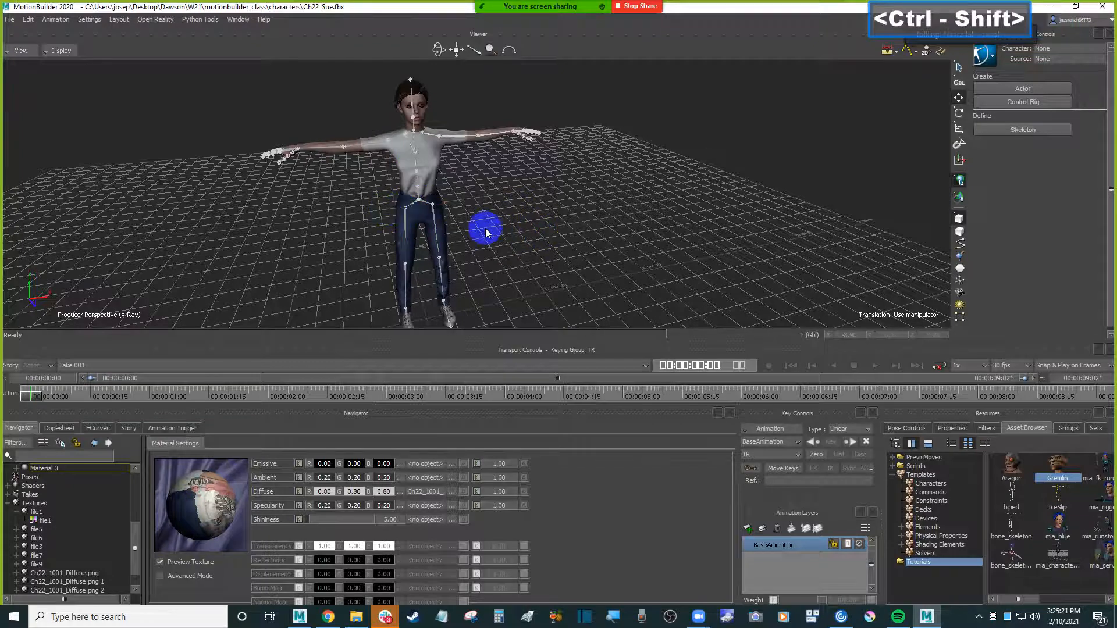
left_click_drag(494, 230, 510, 216, "ctrl+shift")
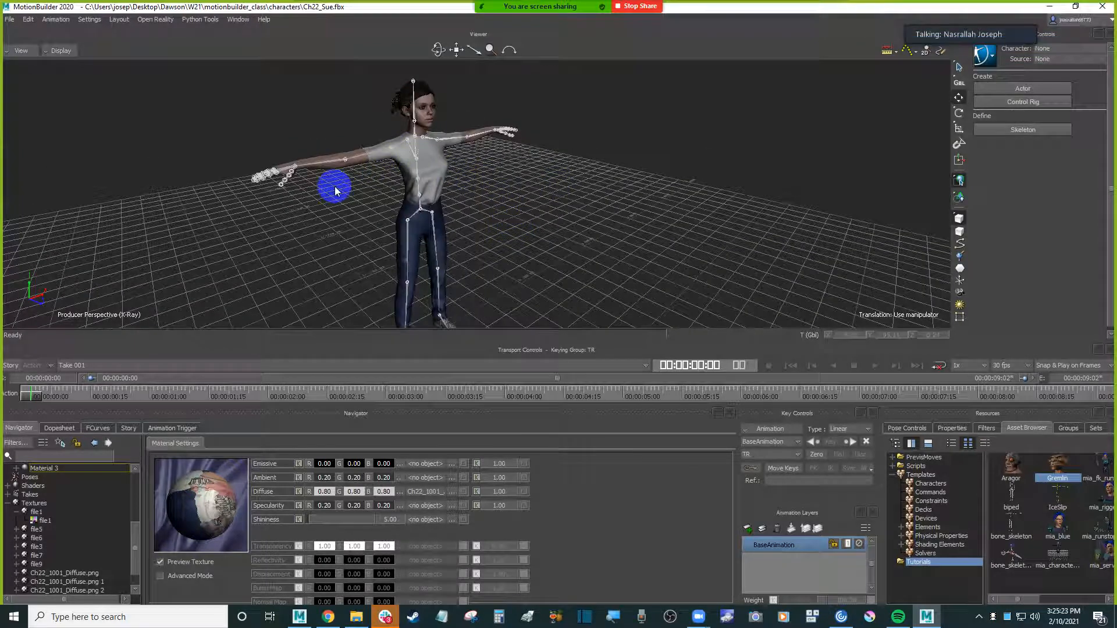
mouse_move(354, 237)
left_mouse_down("ctrl+shift")
mouse_move(487, 243)
mouse_move(370, 241)
mouse_move(385, 241)
mouse_move(381, 225)
mouse_move(345, 233)
left_mouse_up("ctrl+shift")
key("ctrl+a")
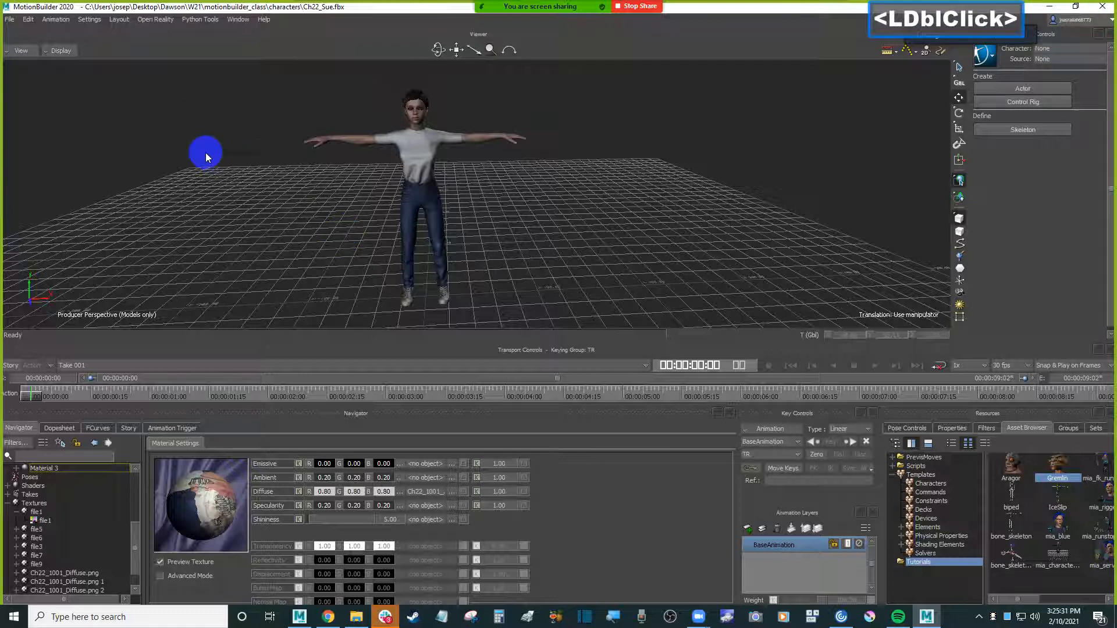
left_click(206, 154)
left_click(10, 19)
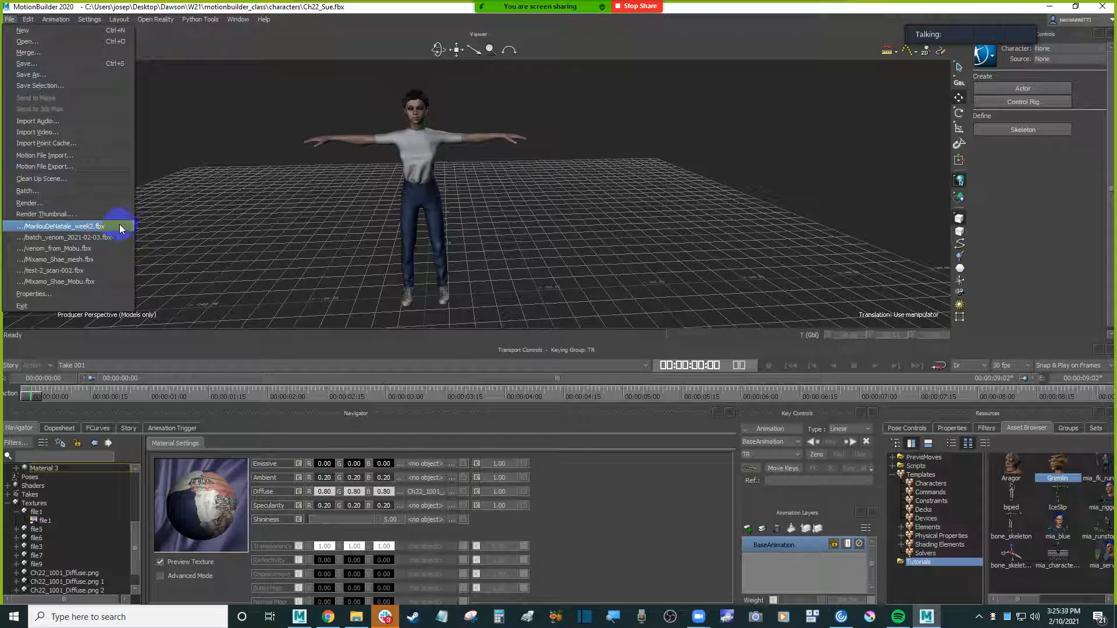
left_click(287, 207)
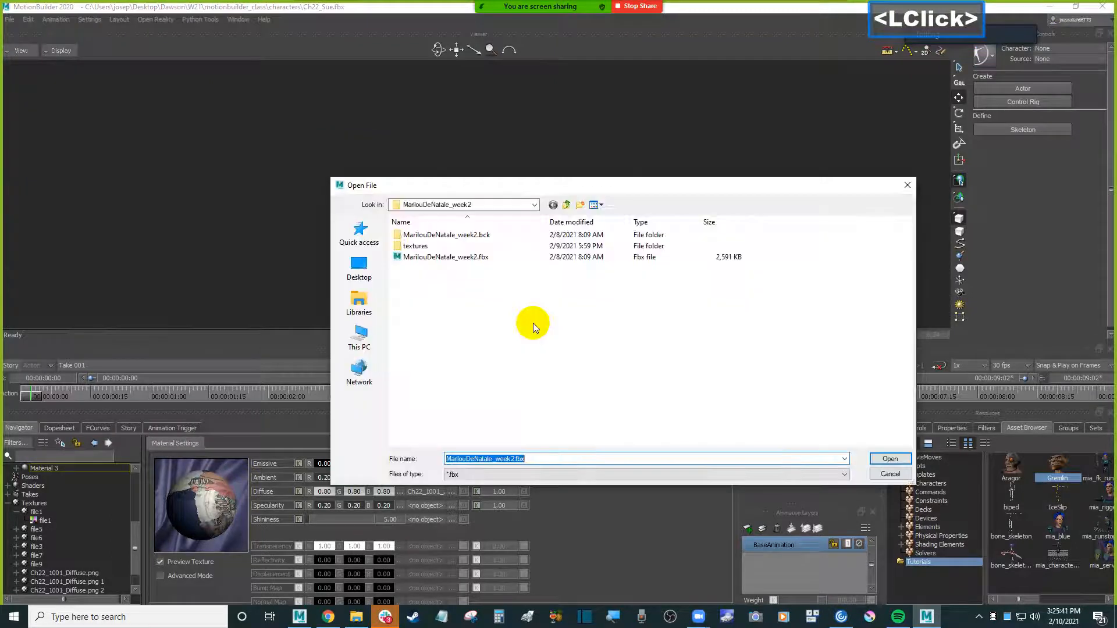
left_click(508, 311)
left_click(888, 476)
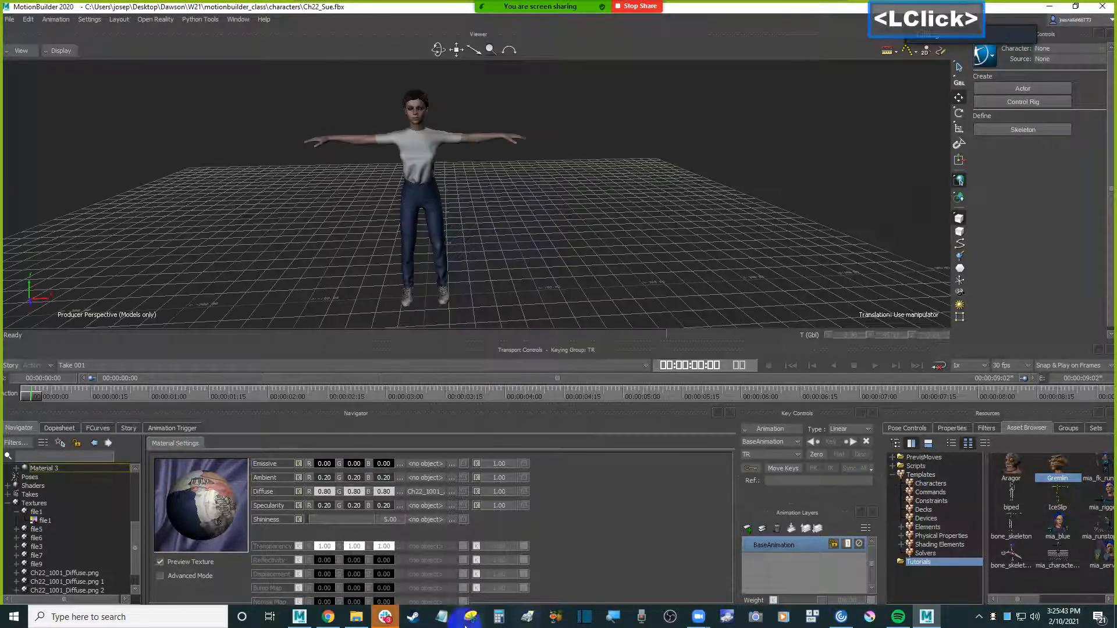
- Start a new empty scene without saving the changes to the current character scene
left_click(645, 240)
key("ctrl+n")
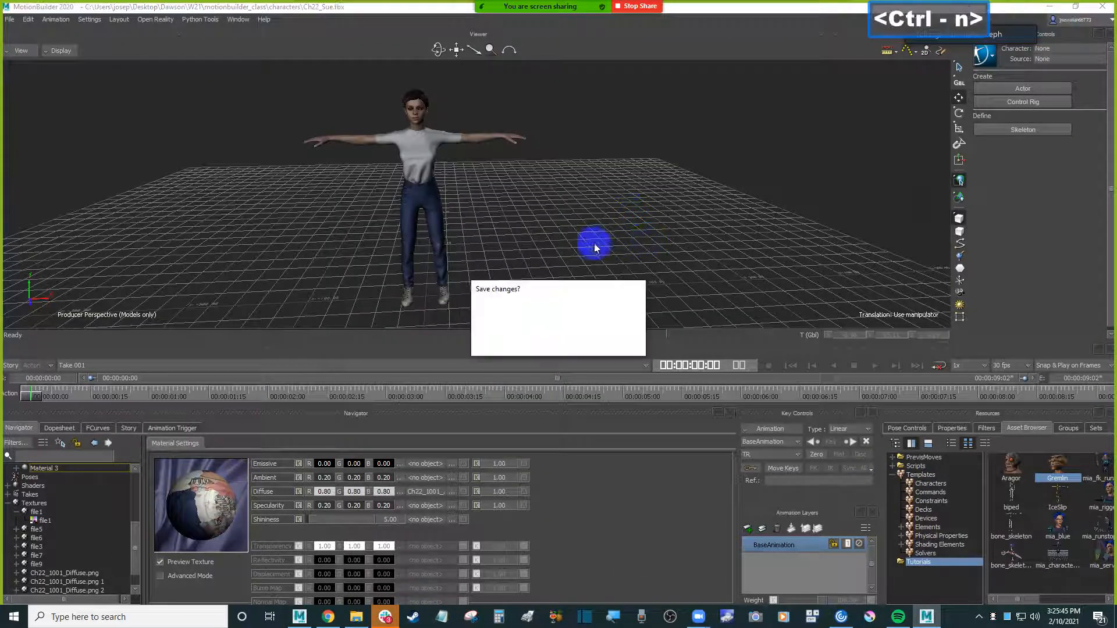
left_click(559, 343)
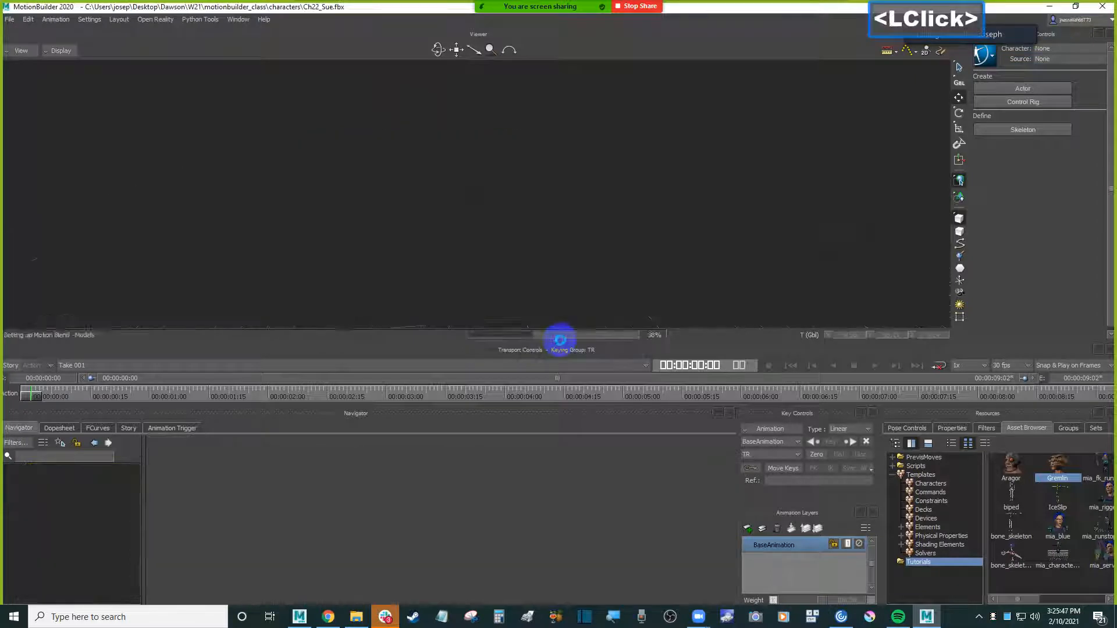
- Open Ch22_Sue.fbx from the motionbuilder_class characters folder in the empty MotionBuilder scene
left_click(356, 616)
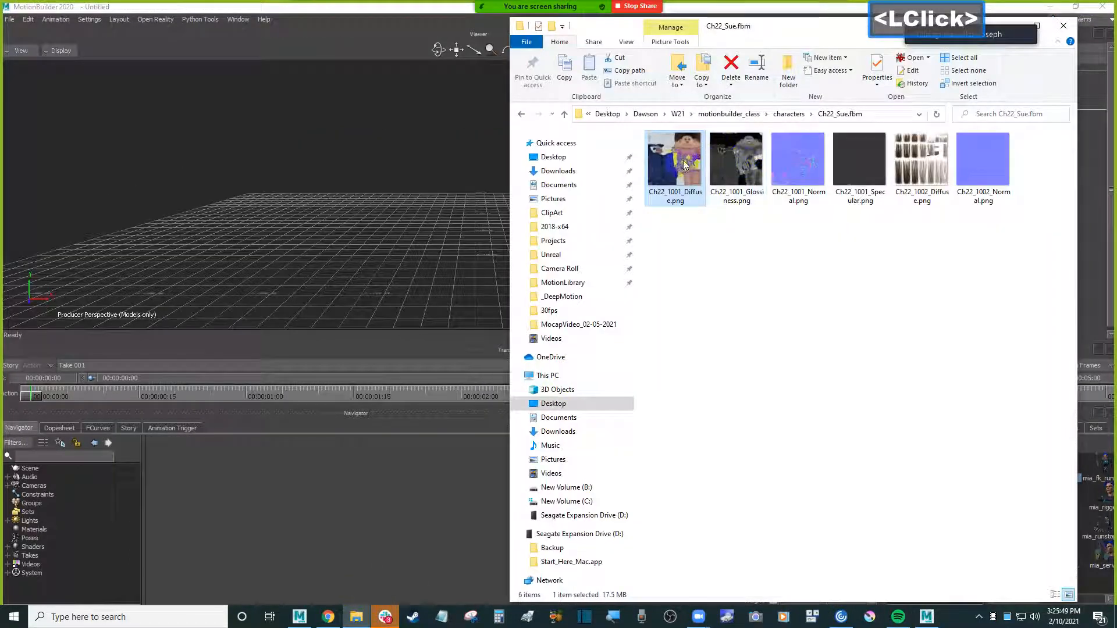
left_click(789, 113)
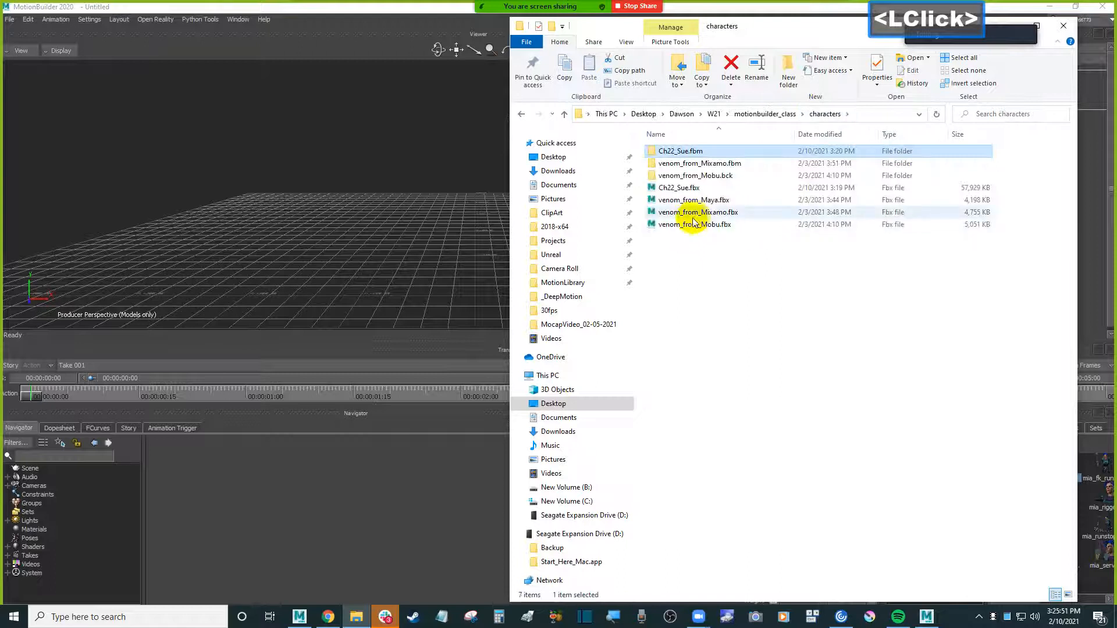
left_click(680, 187)
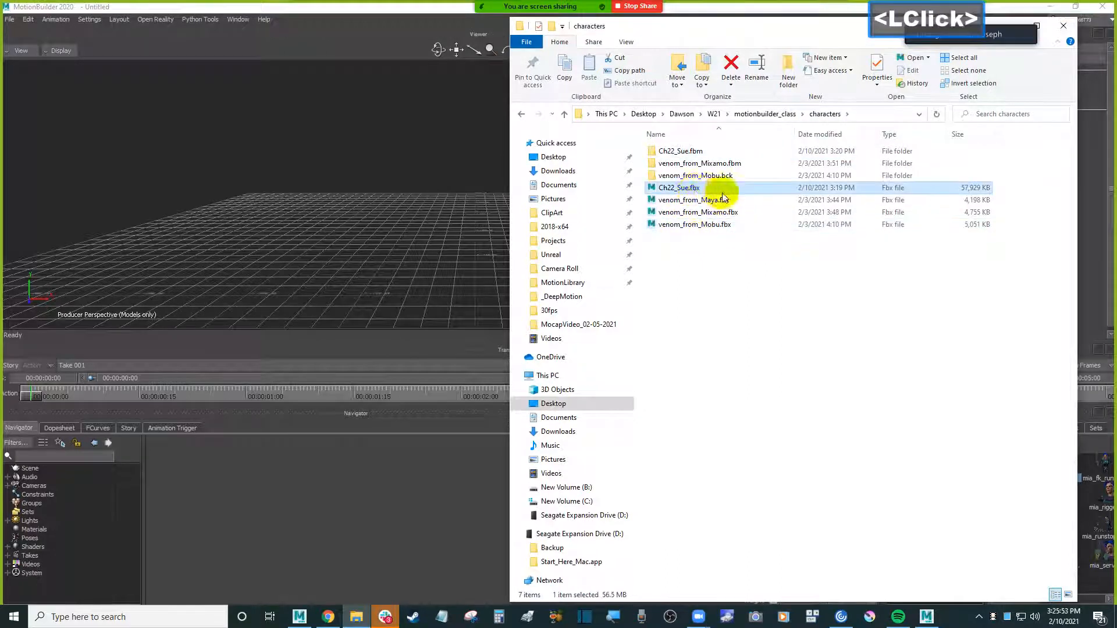
left_click_drag(704, 186, 440, 167)
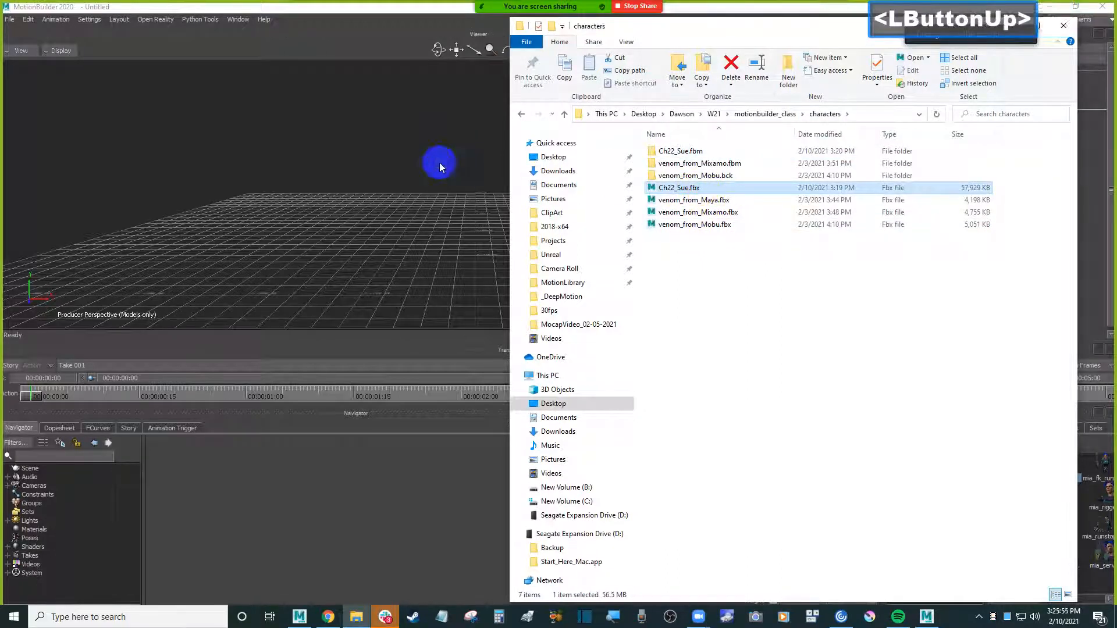
left_click(496, 165)
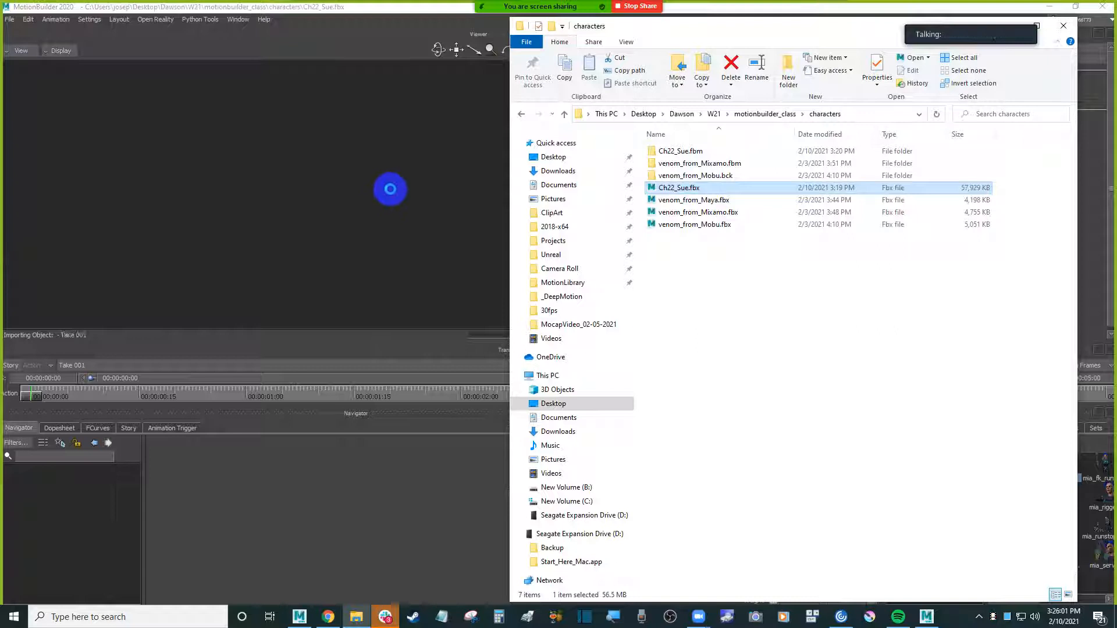
left_click(408, 186)
- Switch the viewer to X-Ray display so the skeleton shows through the character's mesh
left_click_drag(402, 187, 458, 169, "ctrl")
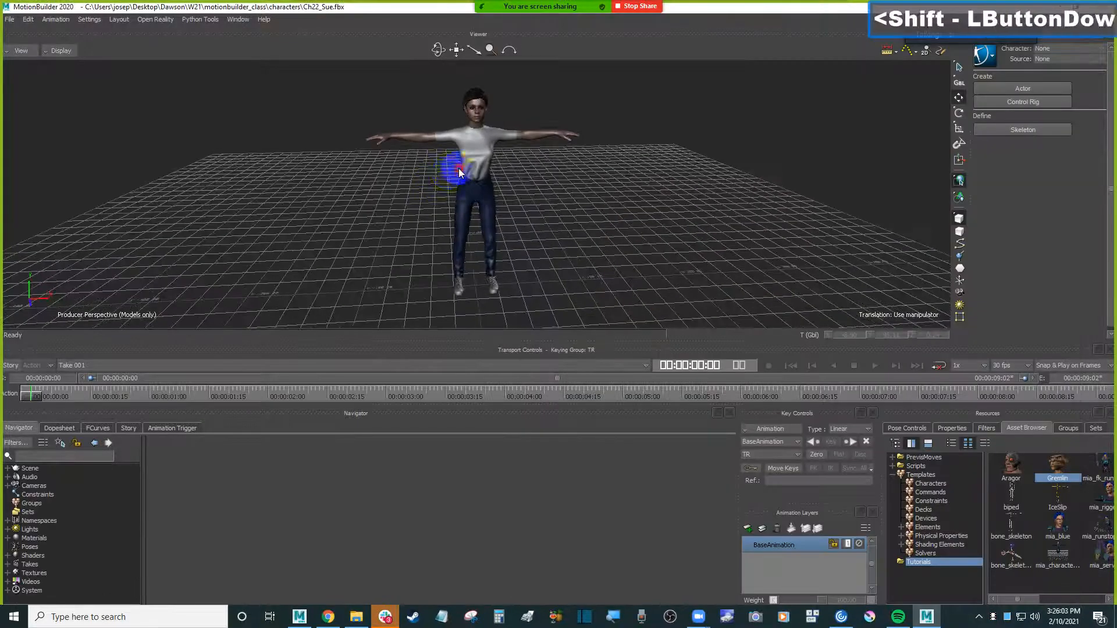
key("ctrl+a")
left_click_drag(580, 267, 682, 193, "ctrl")
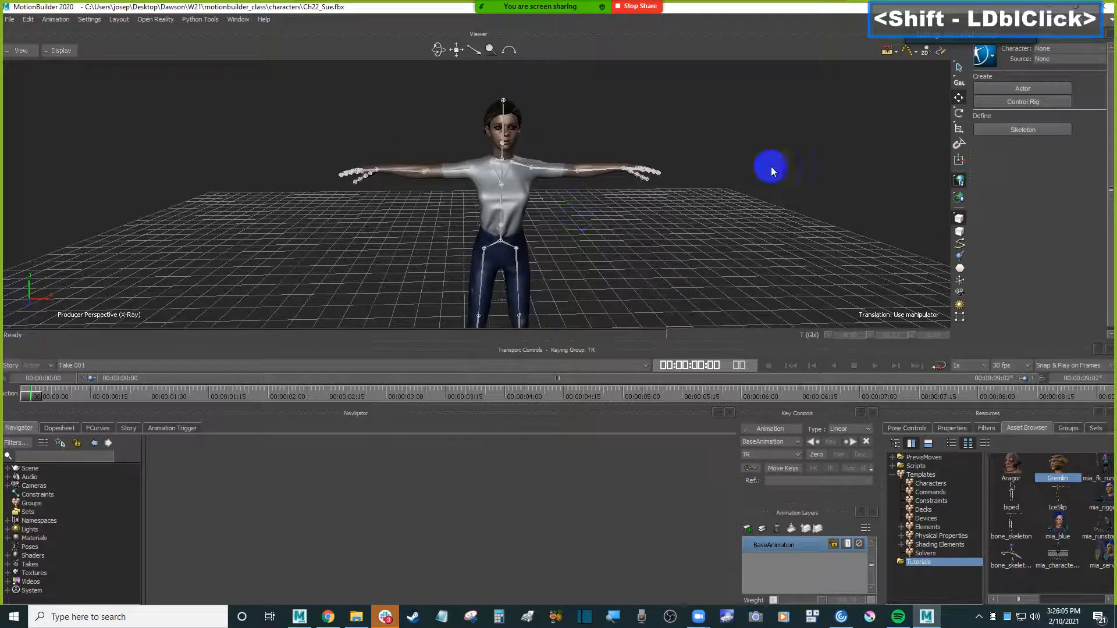
left_click(1066, 50)
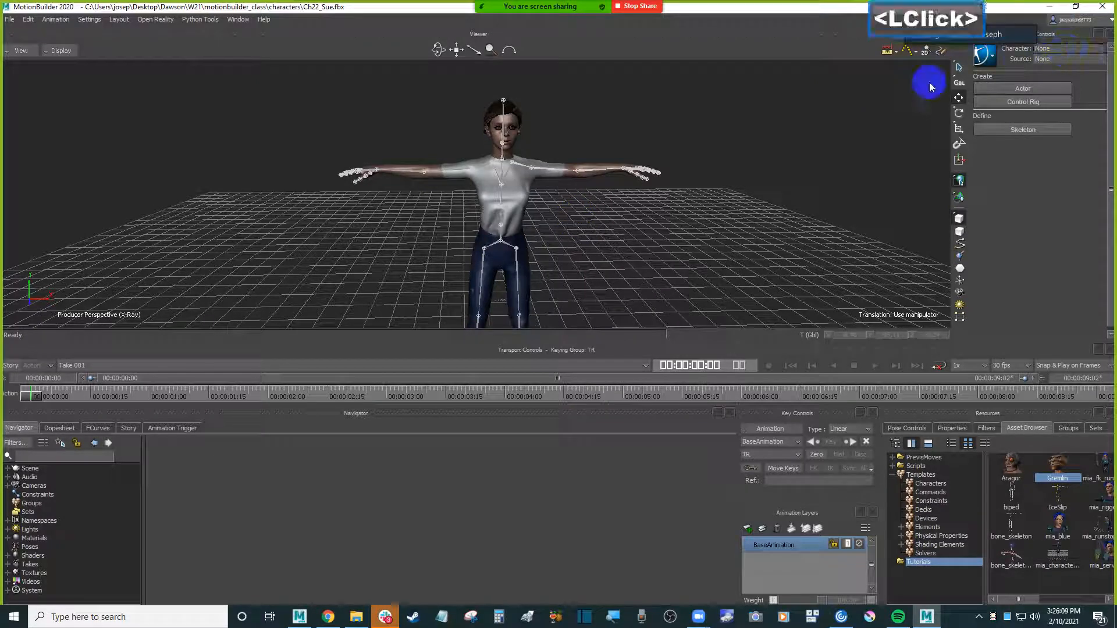
left_click_drag(787, 137, 780, 153, "ctrl")
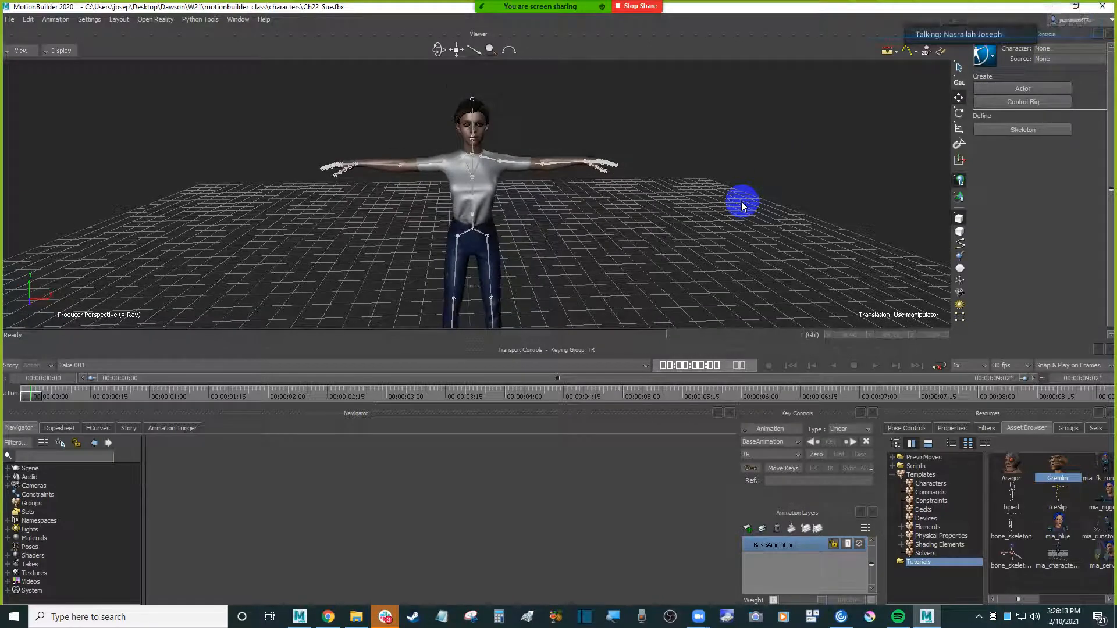
scroll(743, 202, "up", 2)
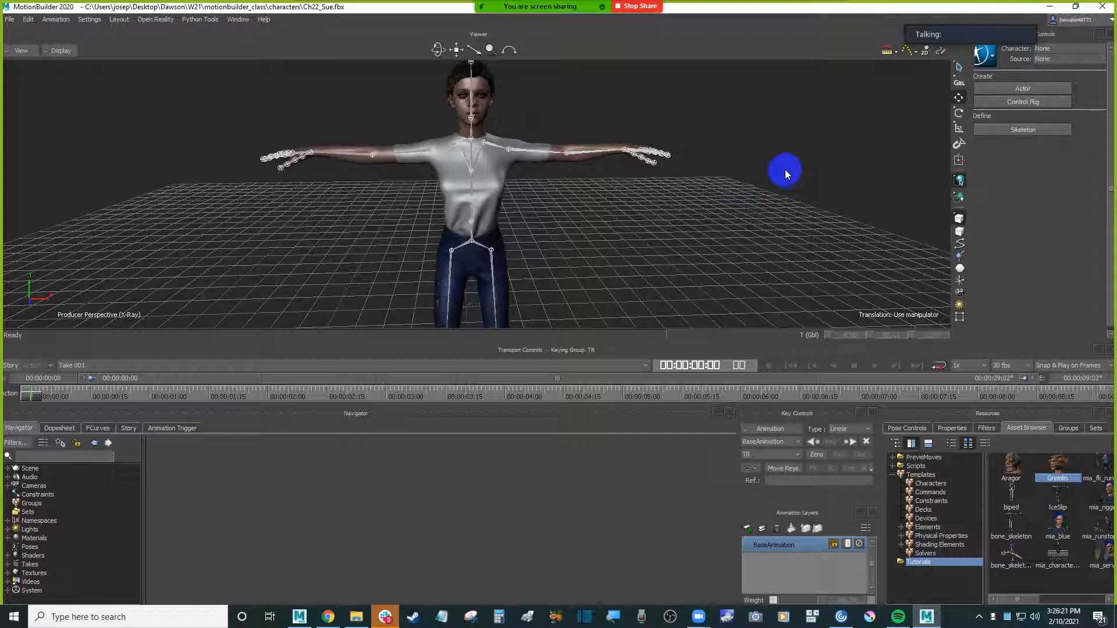
left_click(782, 169)
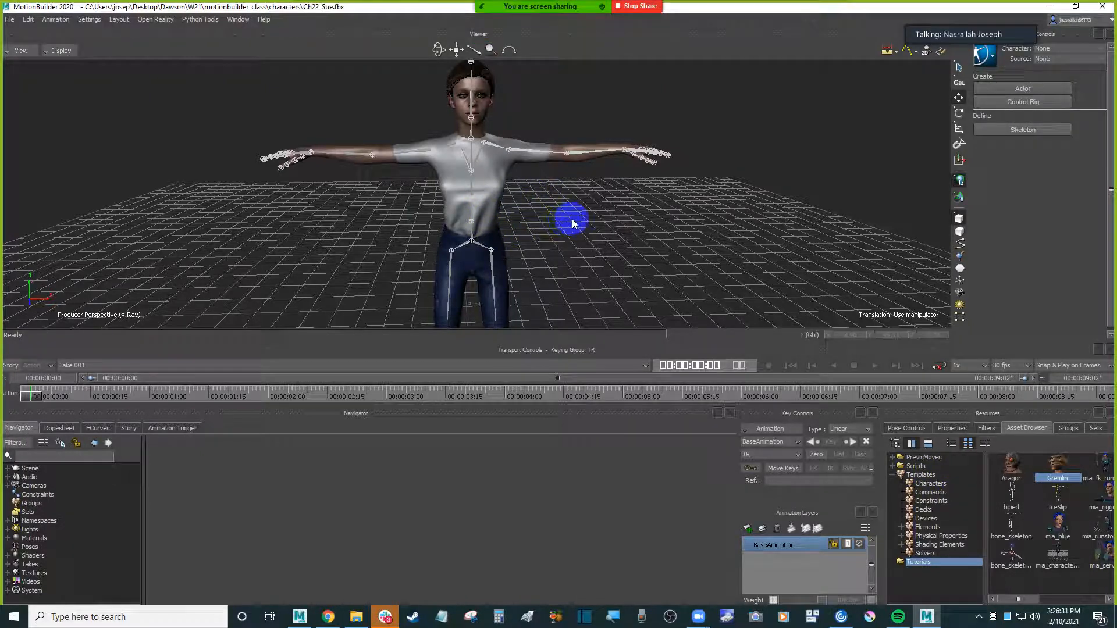
left_click(622, 226)
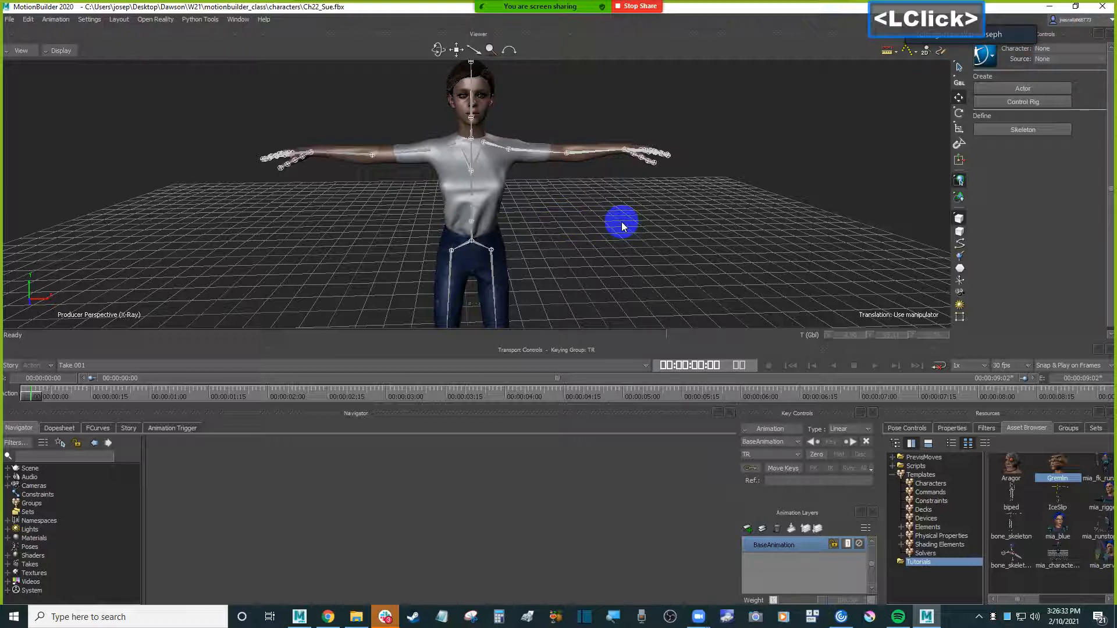
scroll(622, 226, "up", 2)
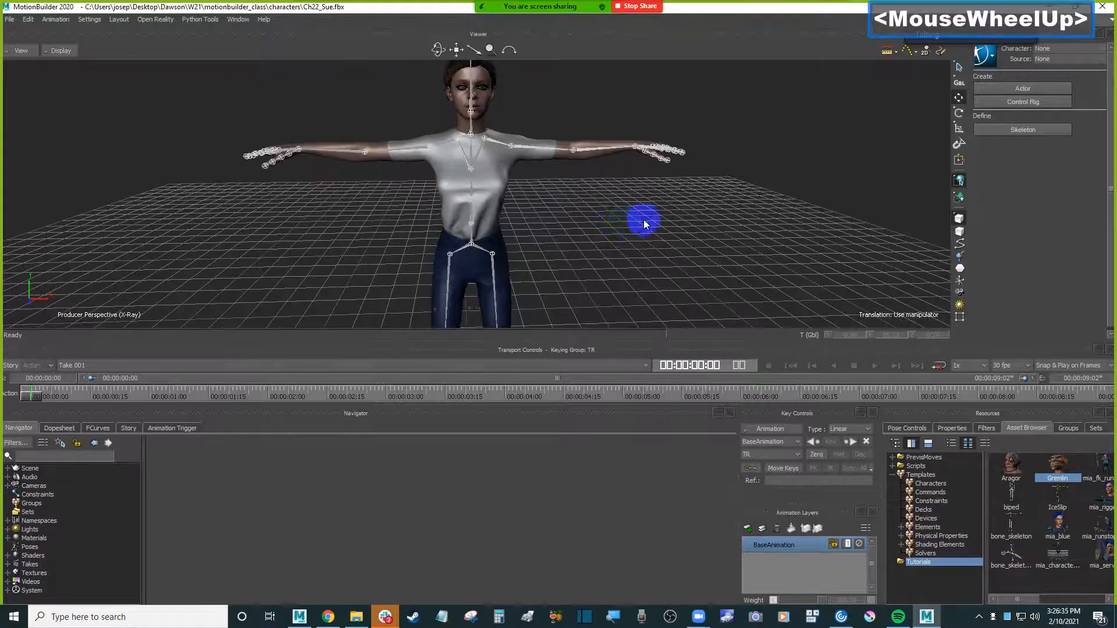
left_click(636, 230)
left_click(1072, 52)
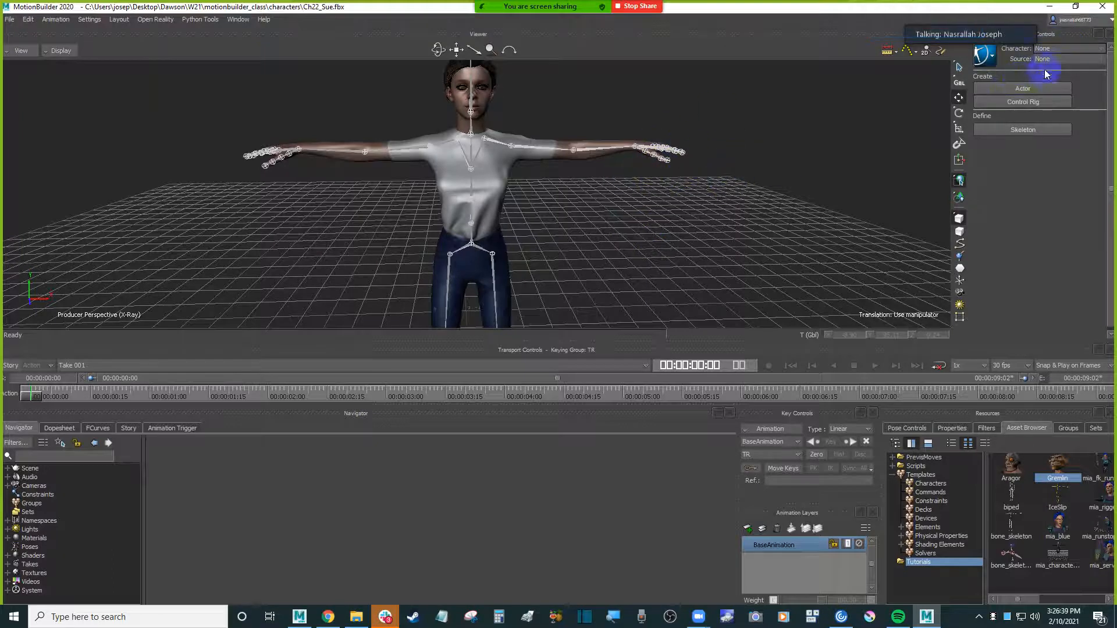
- Add a blank Character from the Characters templates to the scene without attaching it to the skeleton
left_click(930, 484)
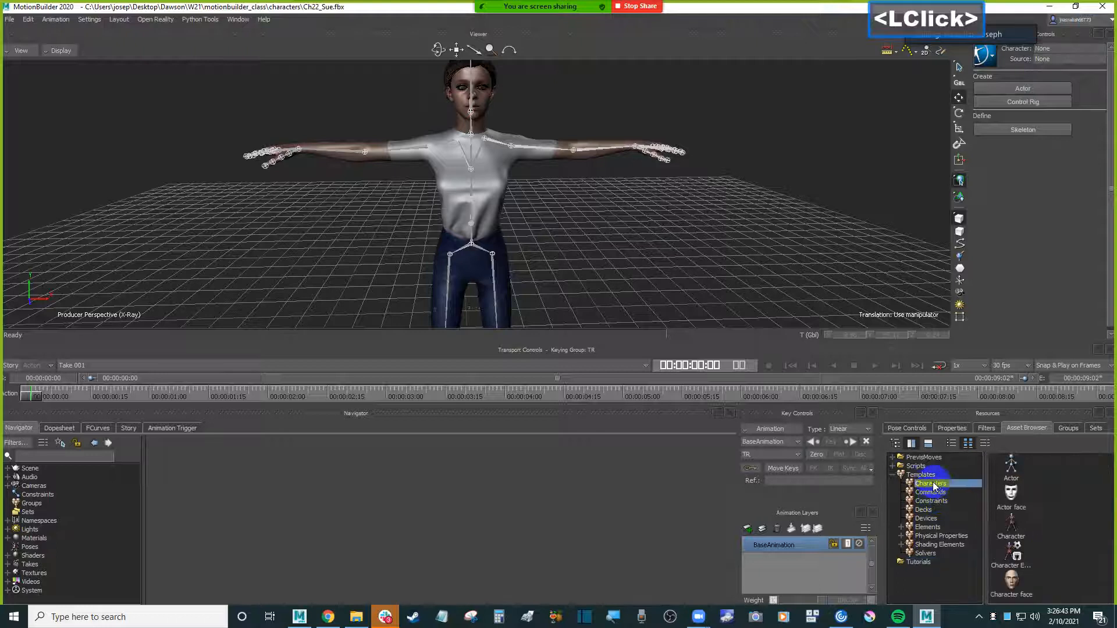
left_click(925, 475)
left_click(932, 484)
left_click(1022, 532)
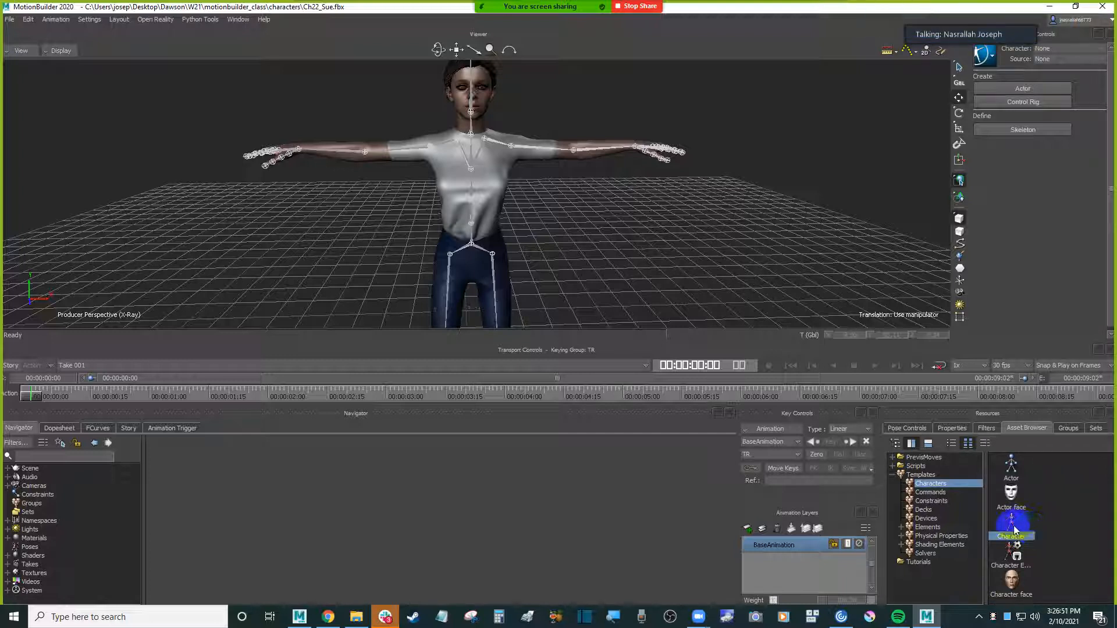
left_click_drag(1015, 531, 1010, 530)
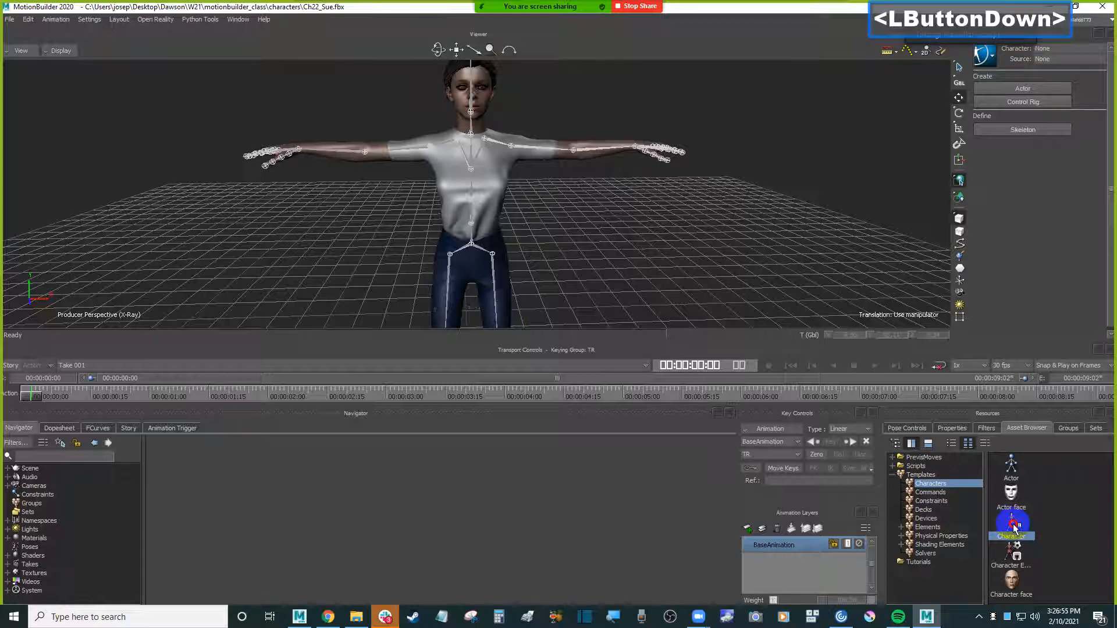
left_click_drag(1015, 528, 702, 233)
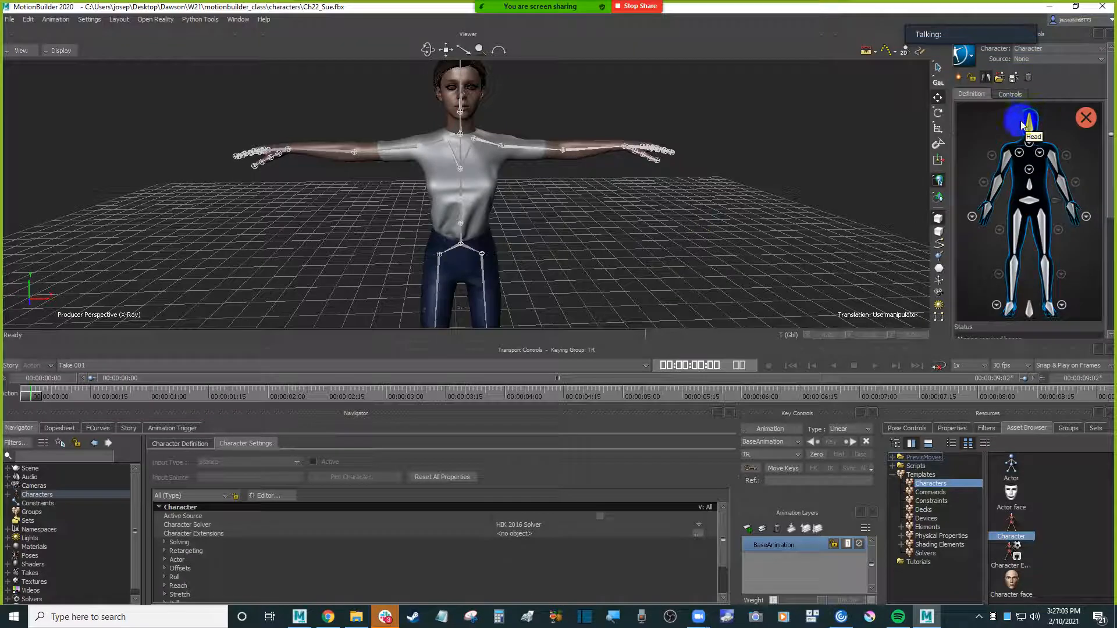
- Examine the head bone and the rest of the skeleton against the slots in the character definition
left_click(471, 109)
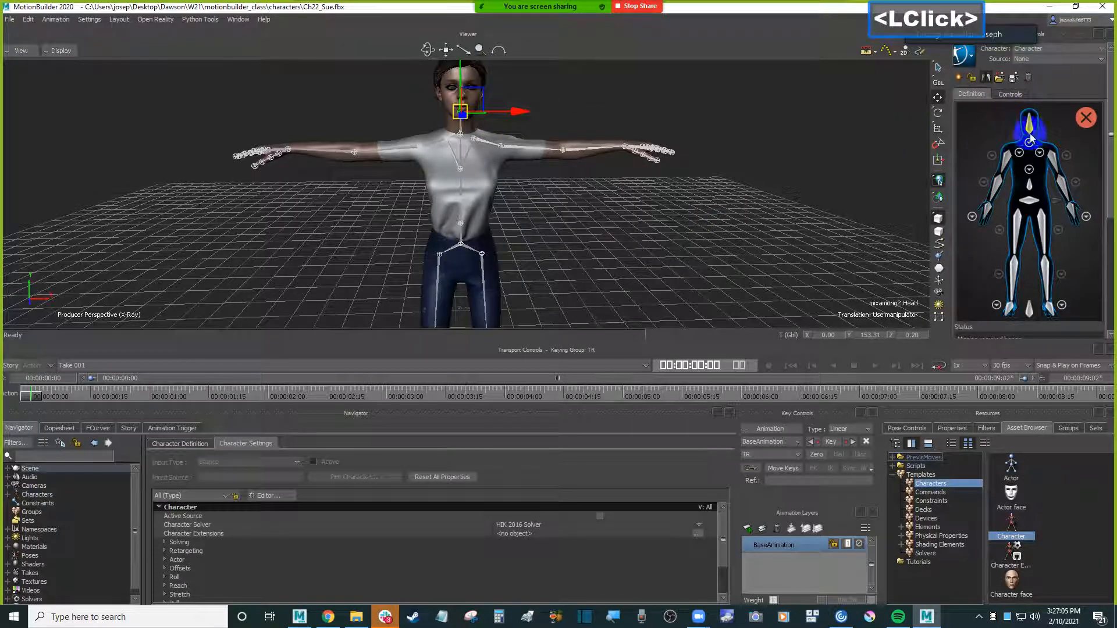
left_click(805, 166)
scroll(730, 156, "down", 2)
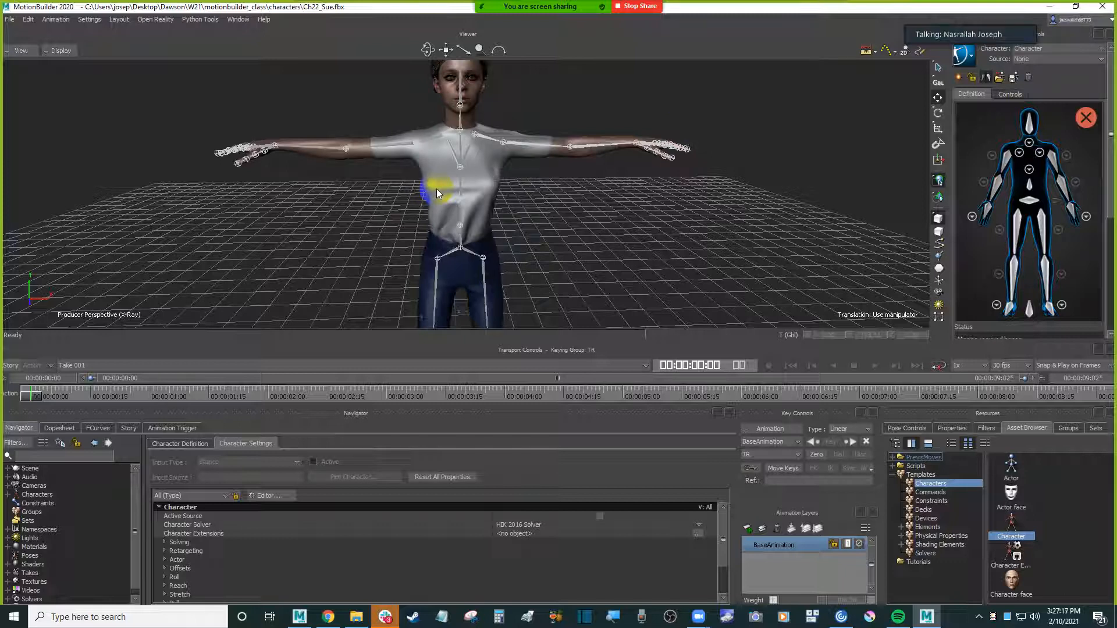
left_click_drag(583, 267, 637, 197, "ctrl+shift")
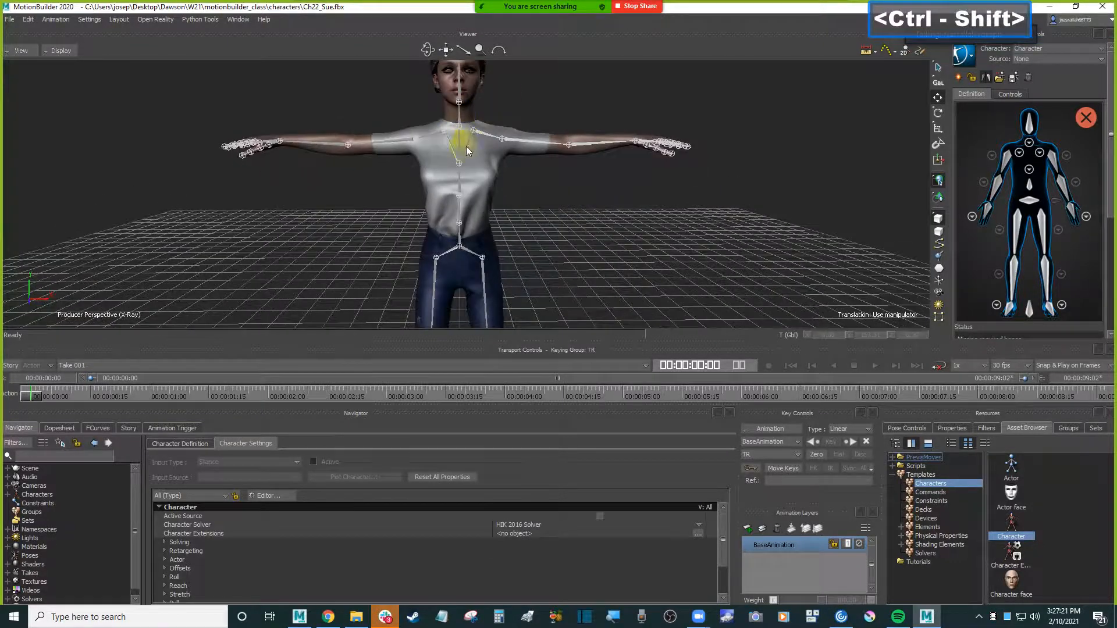
left_click_drag(526, 237, 578, 163, "ctrl+shift")
mouse_move(610, 229)
left_mouse_down("shift")
mouse_move(590, 280)
mouse_move(594, 242)
mouse_move(529, 249)
mouse_move(566, 260)
mouse_move(570, 248)
mouse_move(653, 234)
mouse_move(578, 244)
mouse_move(581, 224)
mouse_move(601, 239)
left_mouse_up("shift")
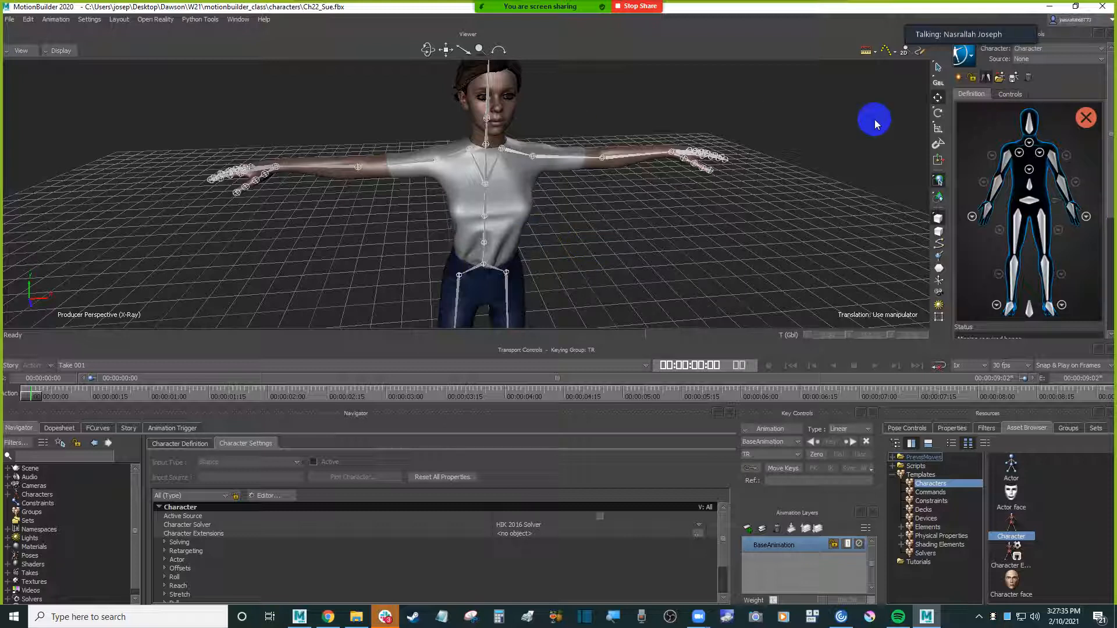
- Select the left forearm bone and view the bone assignment options of the left arm slot in the character definition
left_click(636, 161)
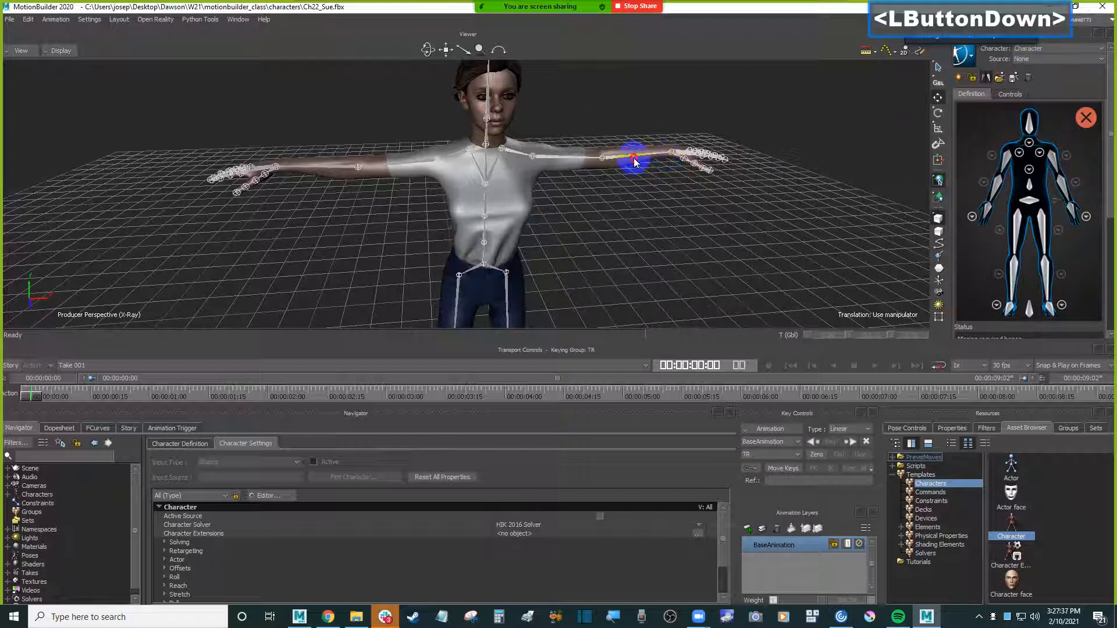
left_click(1053, 164)
right_click(1053, 164)
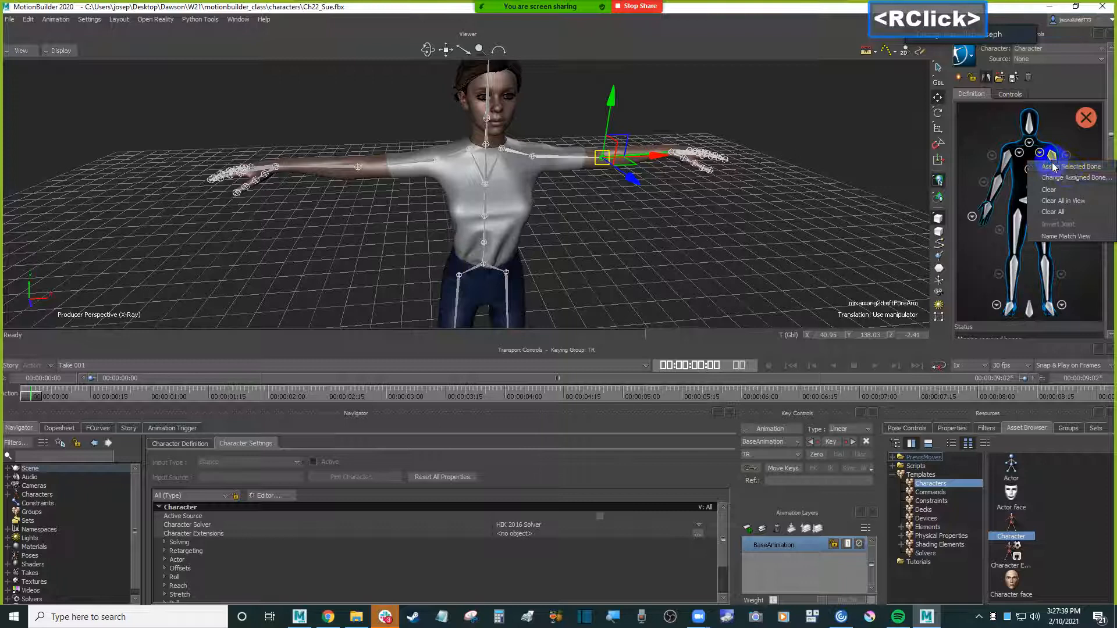
left_click(1076, 177)
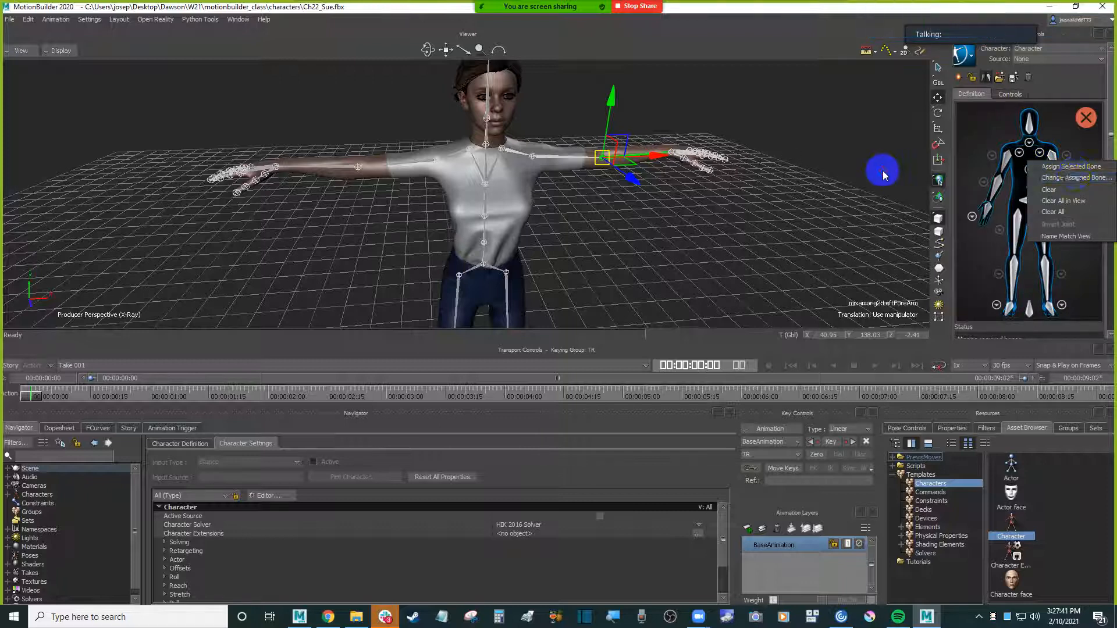
left_click(814, 159)
double_click(815, 177, "ctrl")
left_click(791, 169, "ctrl")
mouse_move(791, 168)
left_mouse_down("ctrl")
mouse_move(782, 191)
mouse_move(781, 173)
left_mouse_up("ctrl")
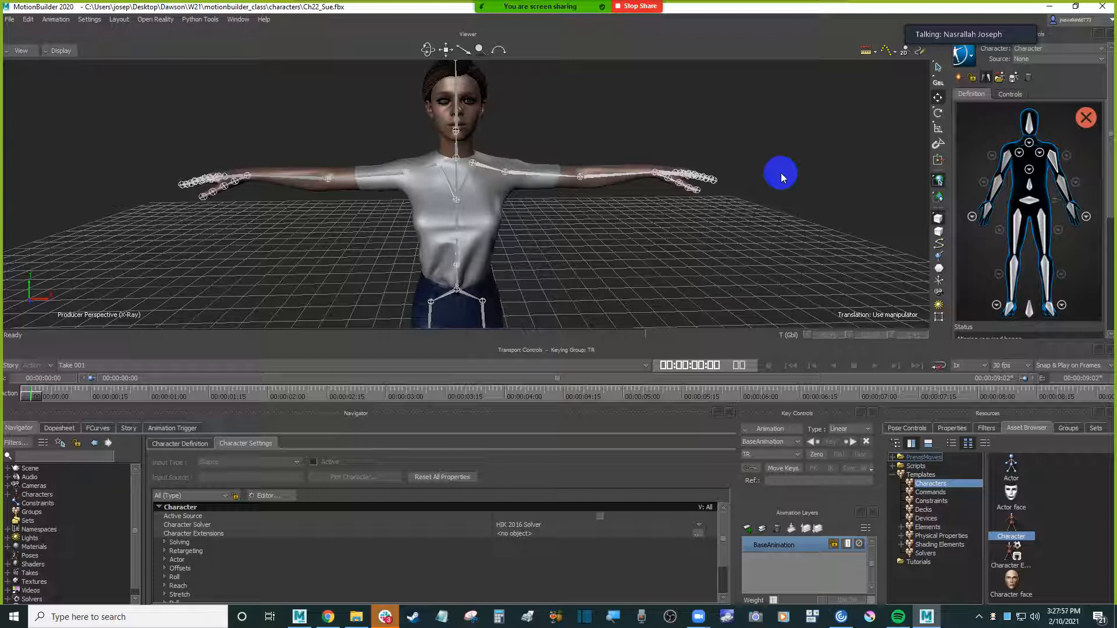
- Delete the unassigned Character from the scene's Characters list
left_click(8, 495)
left_click(60, 503)
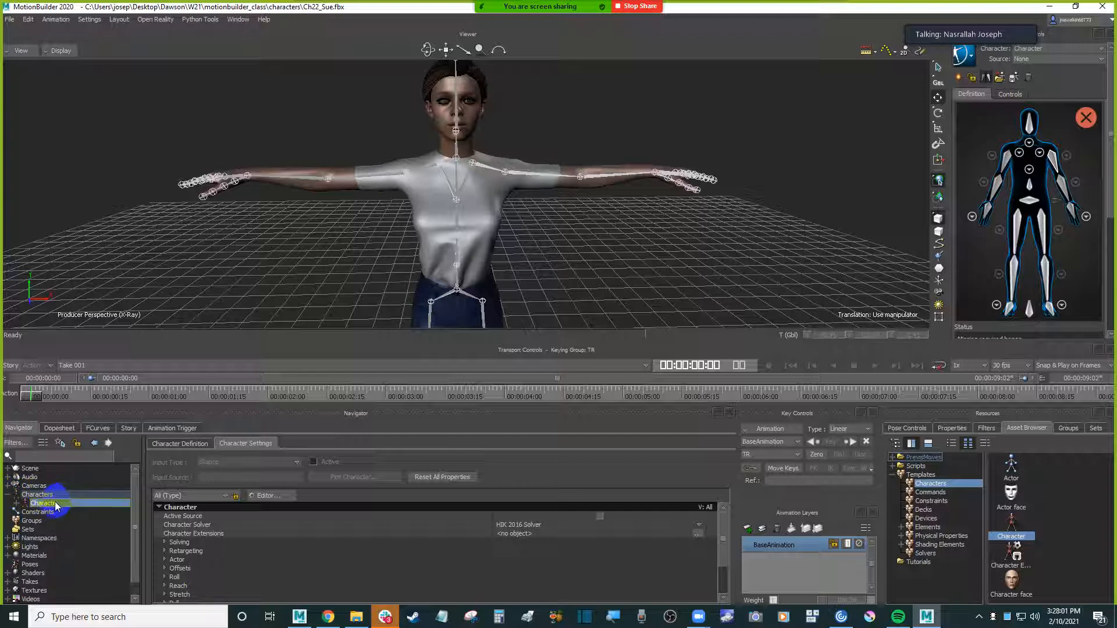
right_click(68, 501)
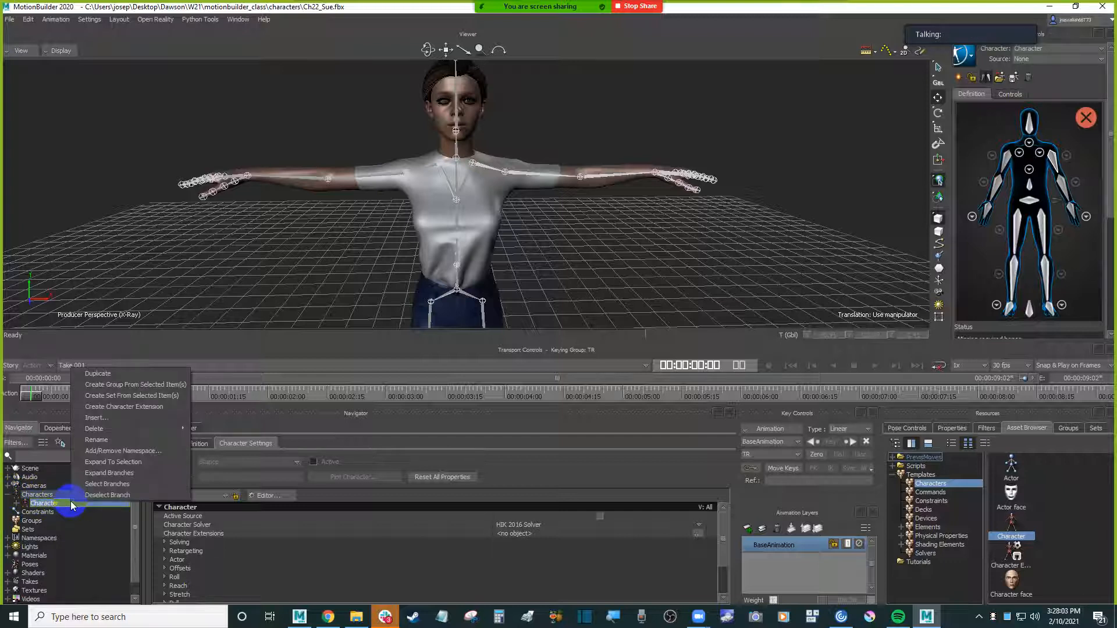
left_click(117, 430)
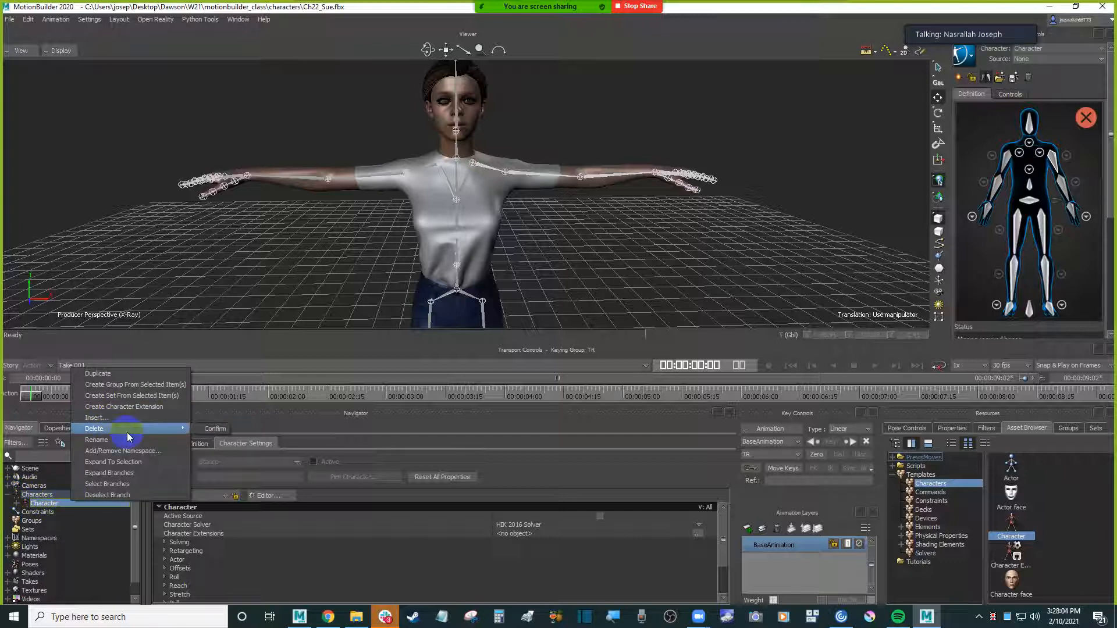
left_click(210, 430)
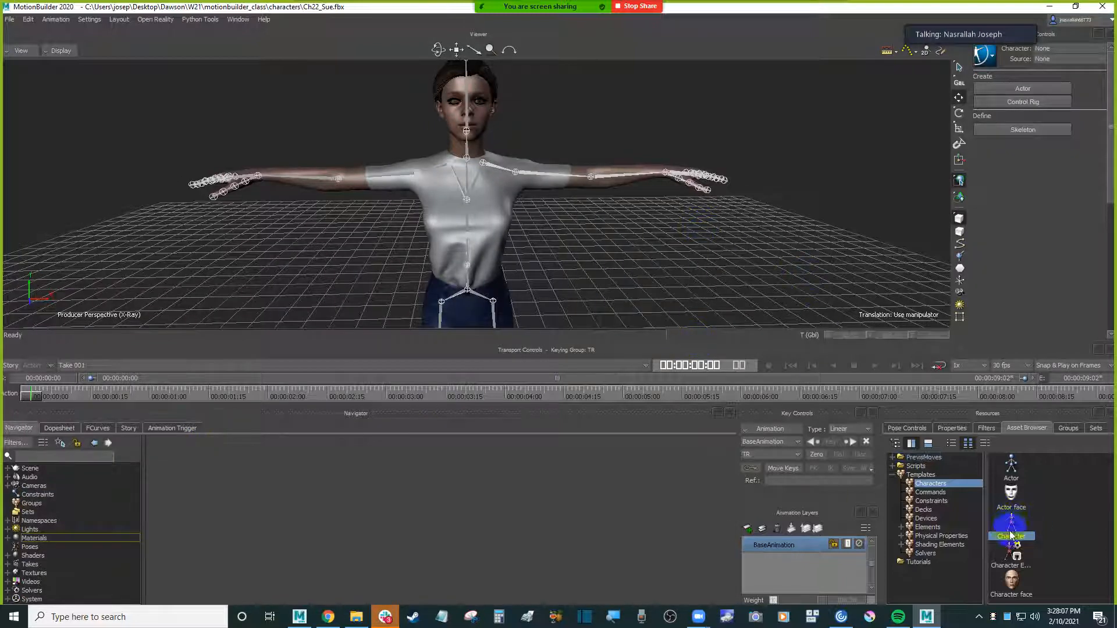
- Apply the Character template to a bone of the skeleton and characterize it as a Biped
left_click_drag(1013, 531, 711, 195)
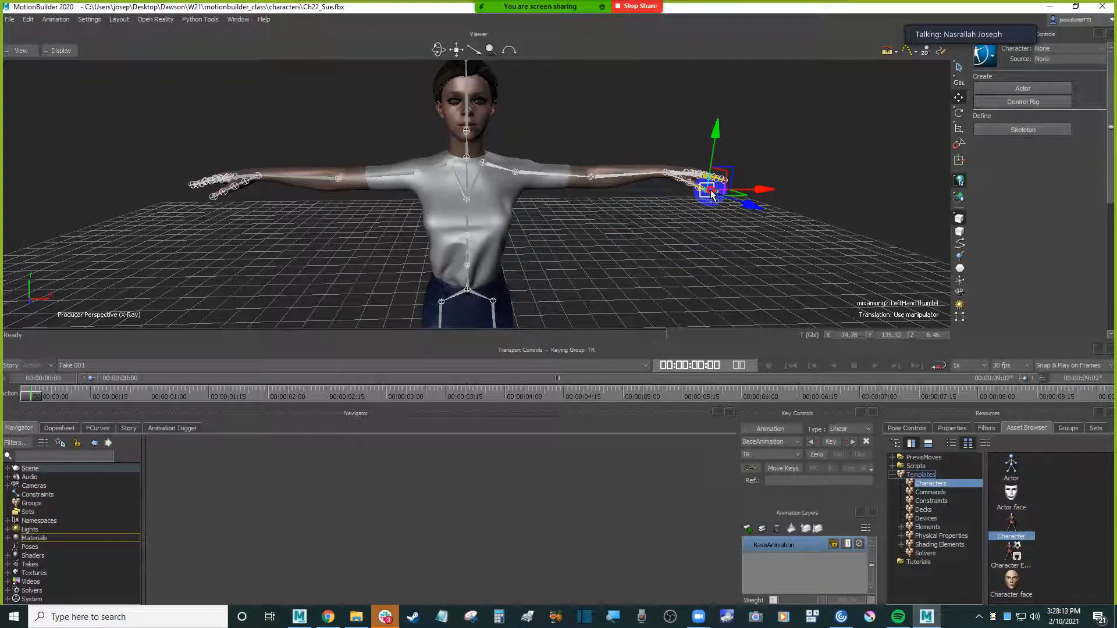
left_click_drag(711, 195, 712, 194)
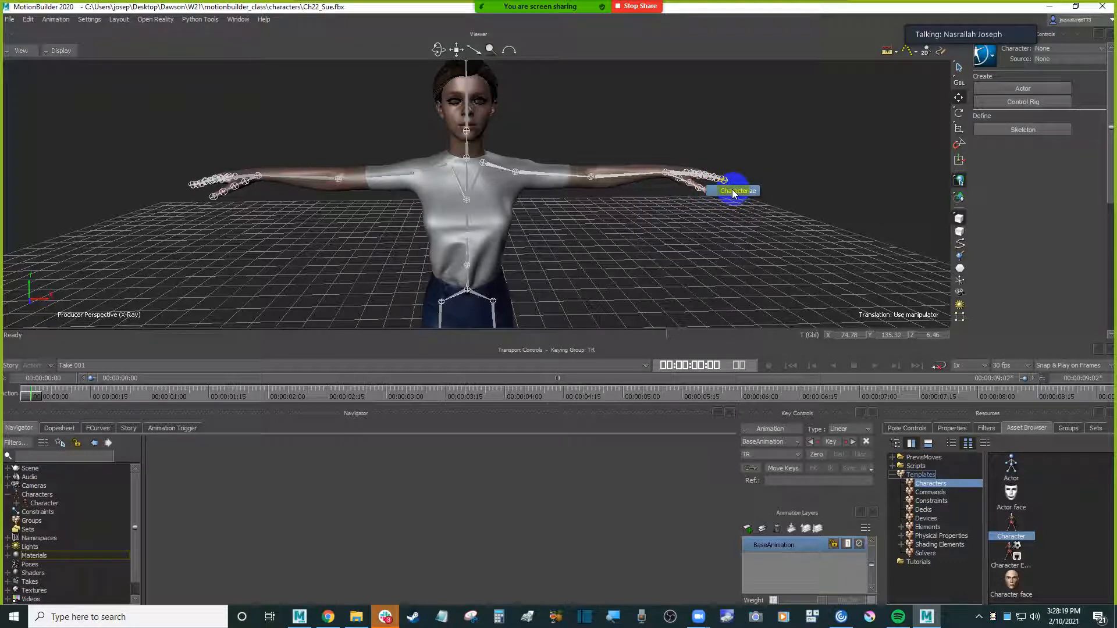
left_click(734, 192)
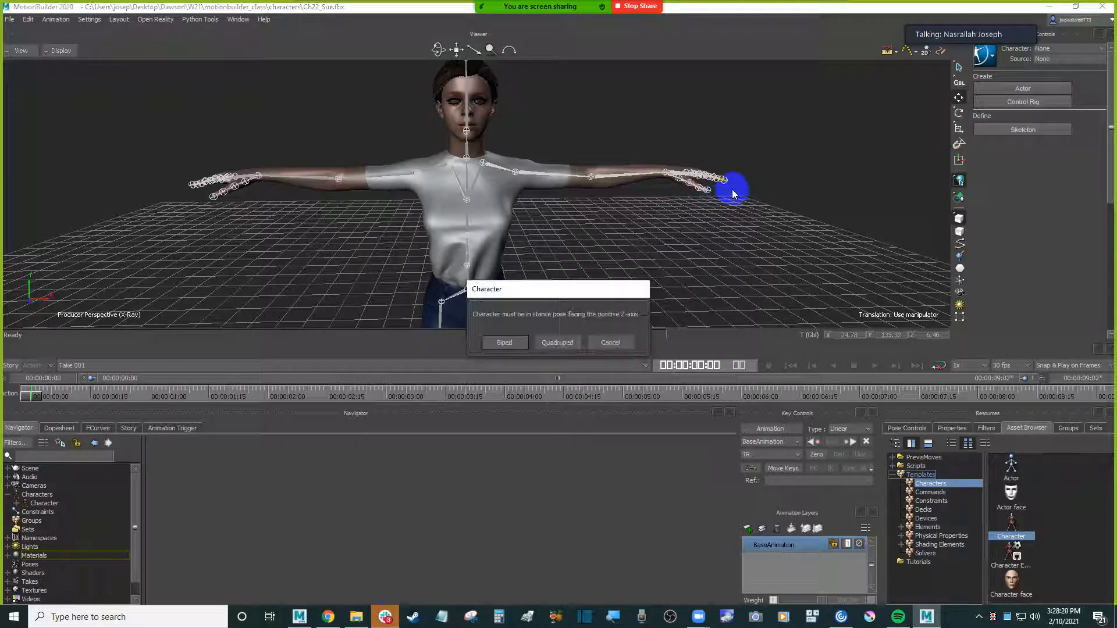
left_click(500, 343)
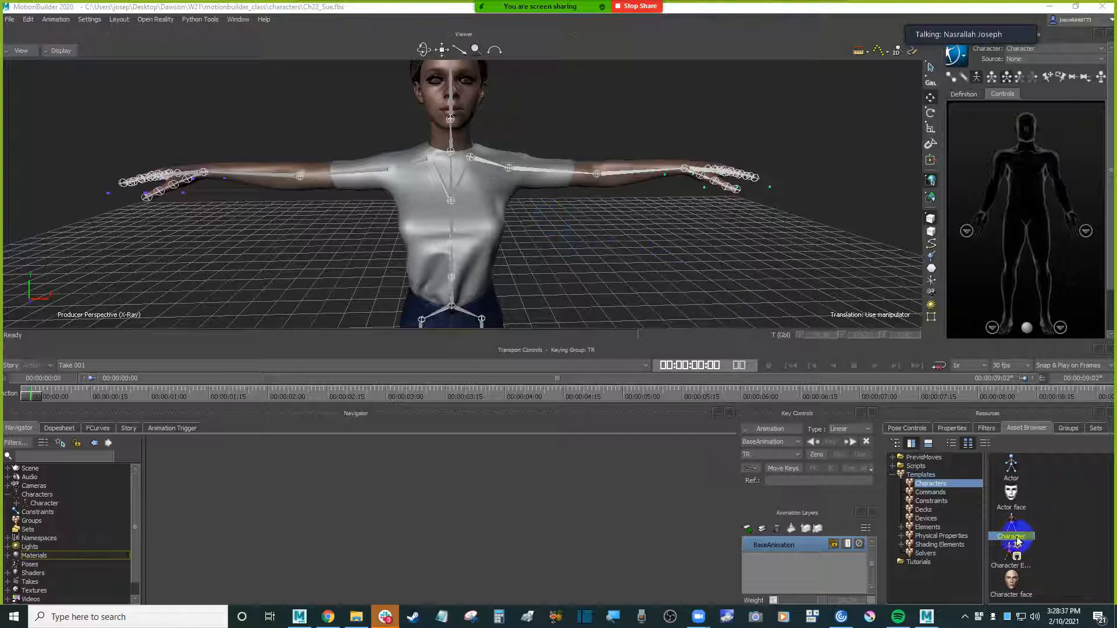
left_click_drag(1014, 526, 552, 181)
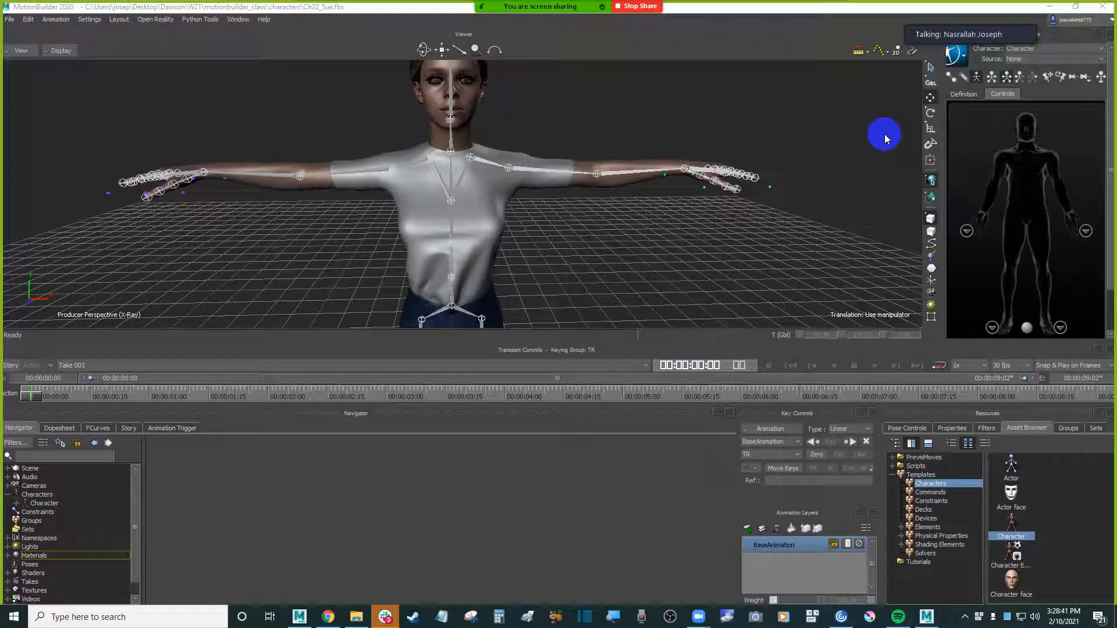
- Display the skeleton definition of the current Character
left_click(1039, 51)
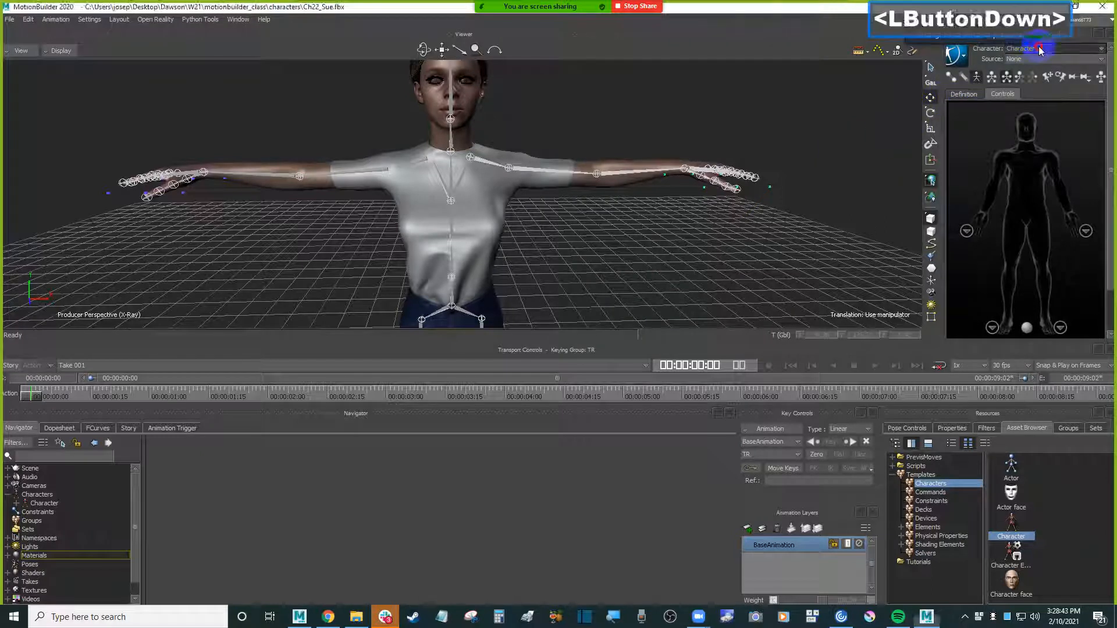
left_click(970, 96)
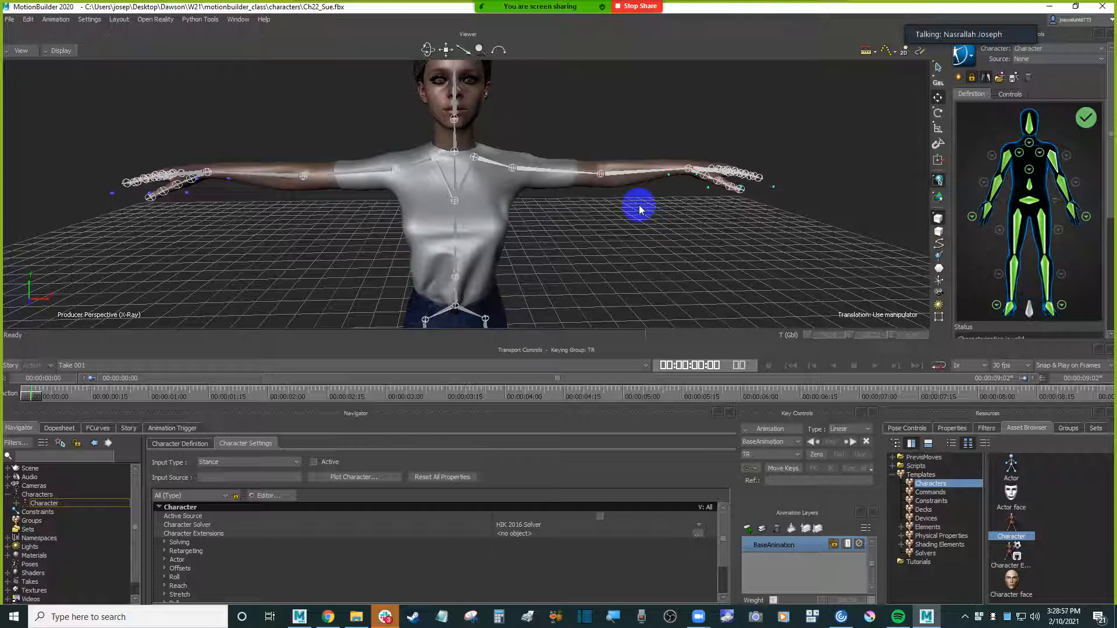
- Show the Elements templates as a list and add a Null to the scene beside the character's feet
left_click_drag(642, 244, 666, 185, "shift")
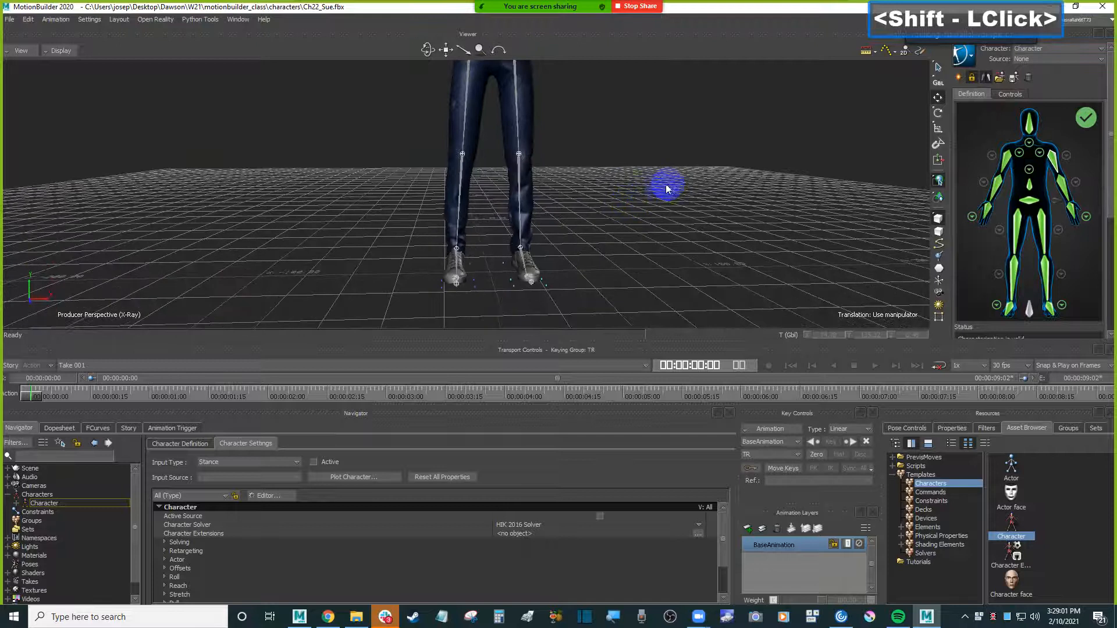
left_click(943, 527)
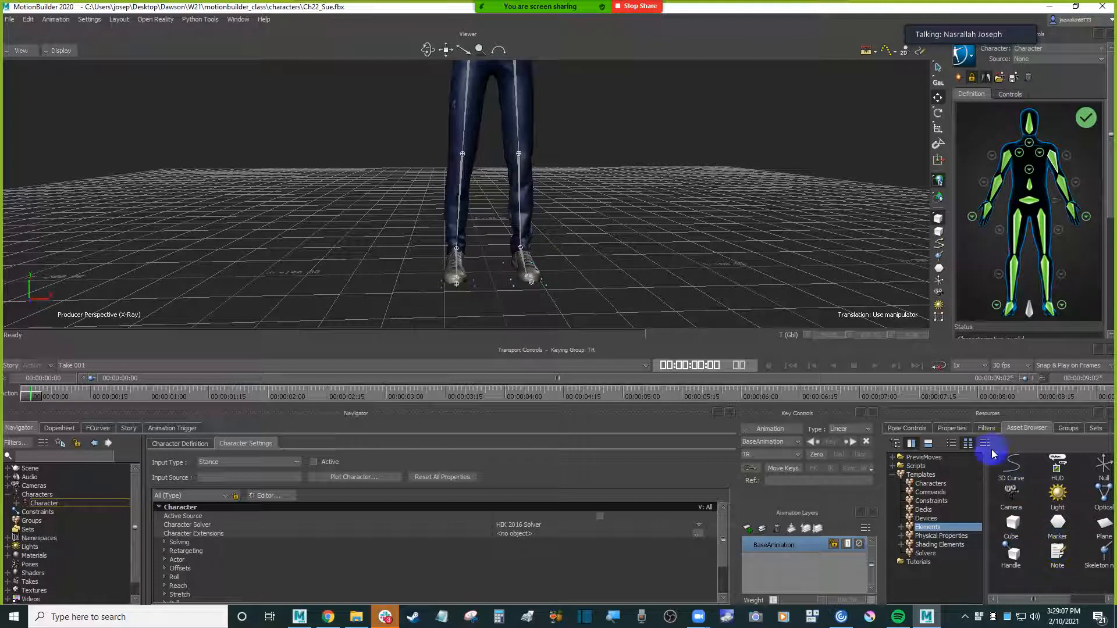
left_click(951, 443)
left_click(1022, 508)
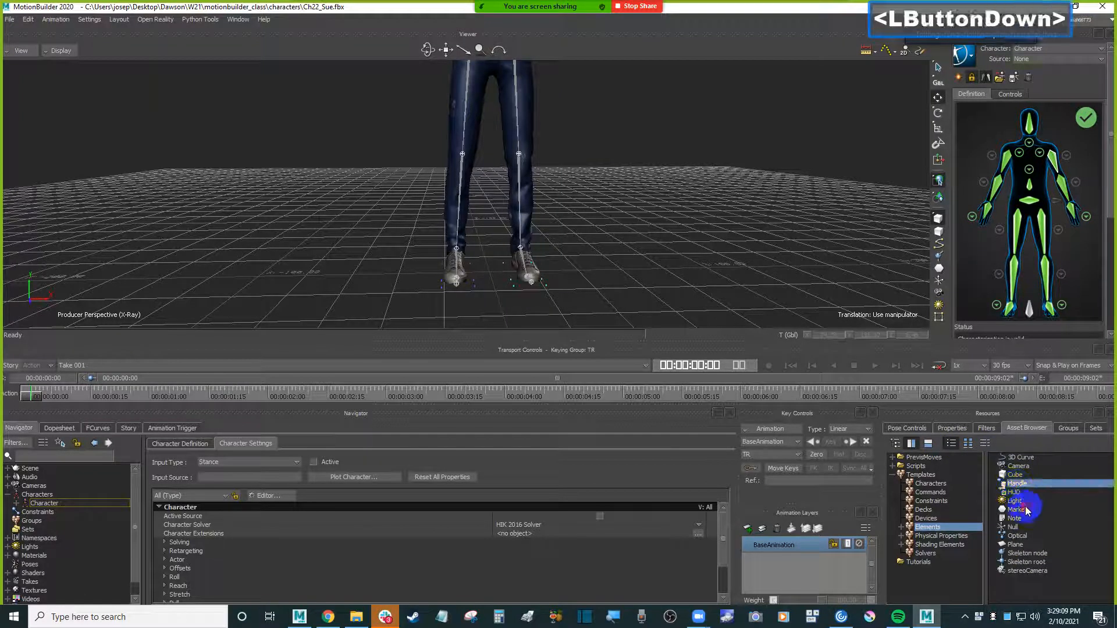
left_click_drag(1017, 527, 620, 256)
left_click_drag(758, 268, 768, 239, "ctrl")
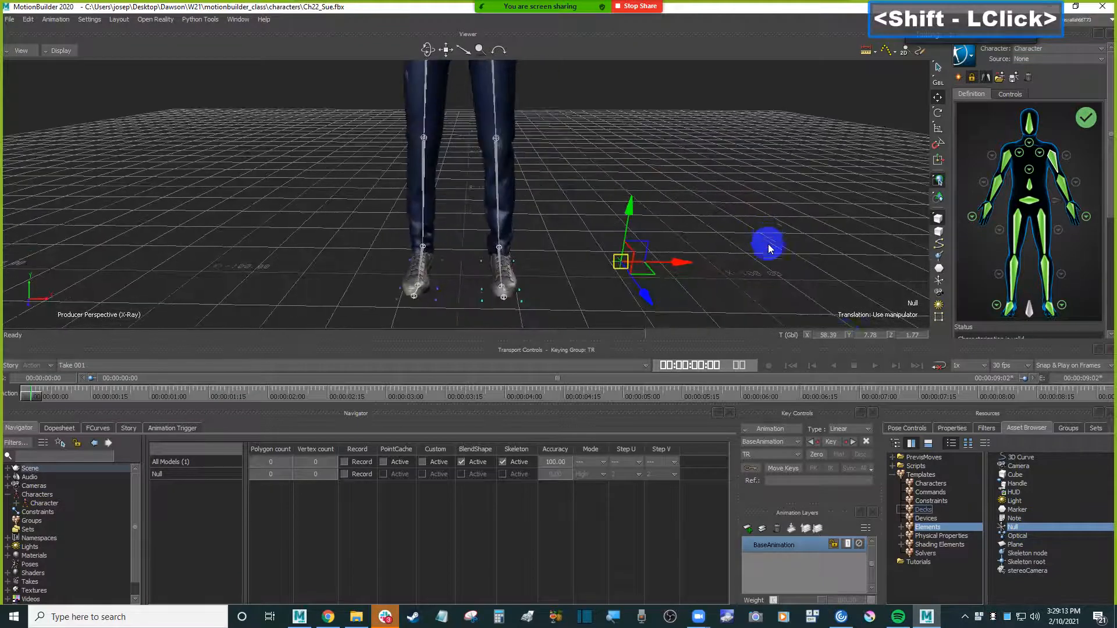
- Set the Null's global translation to 0 on X, Y and Z so it sits at the scene origin
left_click(835, 335)
type("0")
key("Return")
left_click(870, 335)
type("00")
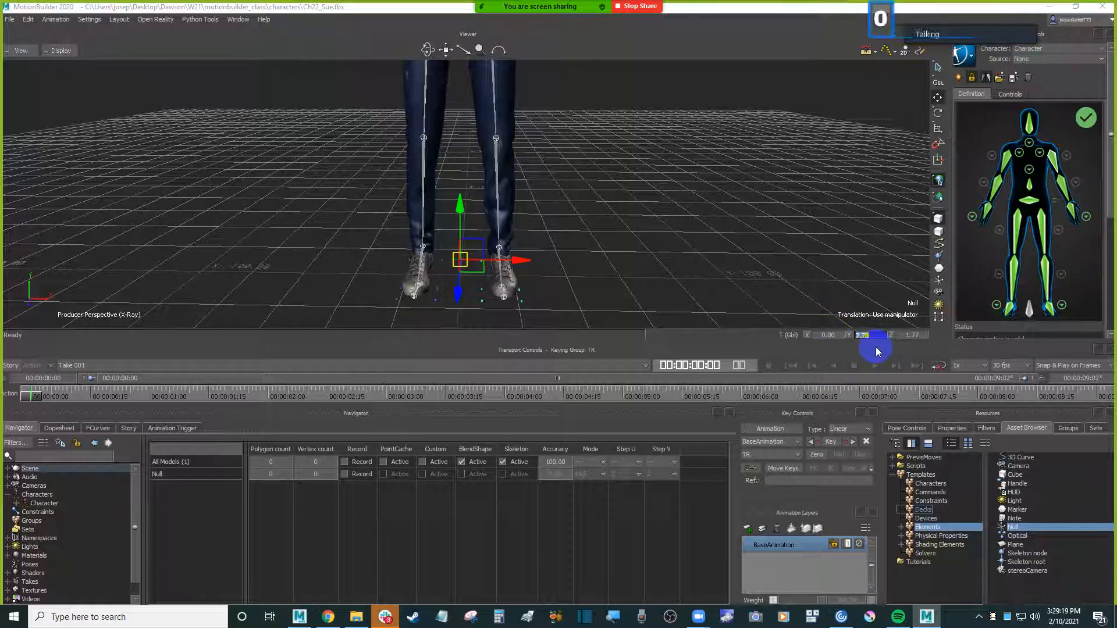
key("Return")
left_click(911, 335)
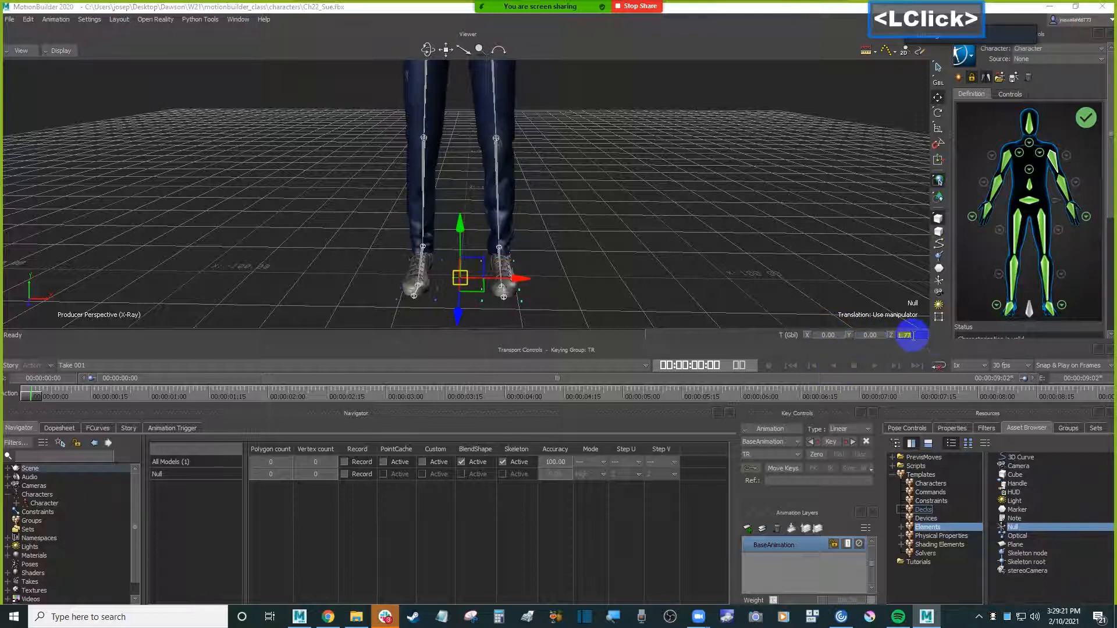
type("0")
key("Return")
- Switch the viewer from the perspective camera to the schematic view of the scene hierarchy
mouse_move(636, 207)
left_mouse_down("ctrl")
mouse_move(650, 217)
mouse_move(648, 199)
mouse_move(654, 214)
left_mouse_up("ctrl")
left_click_drag(631, 167, 621, 223, "shift")
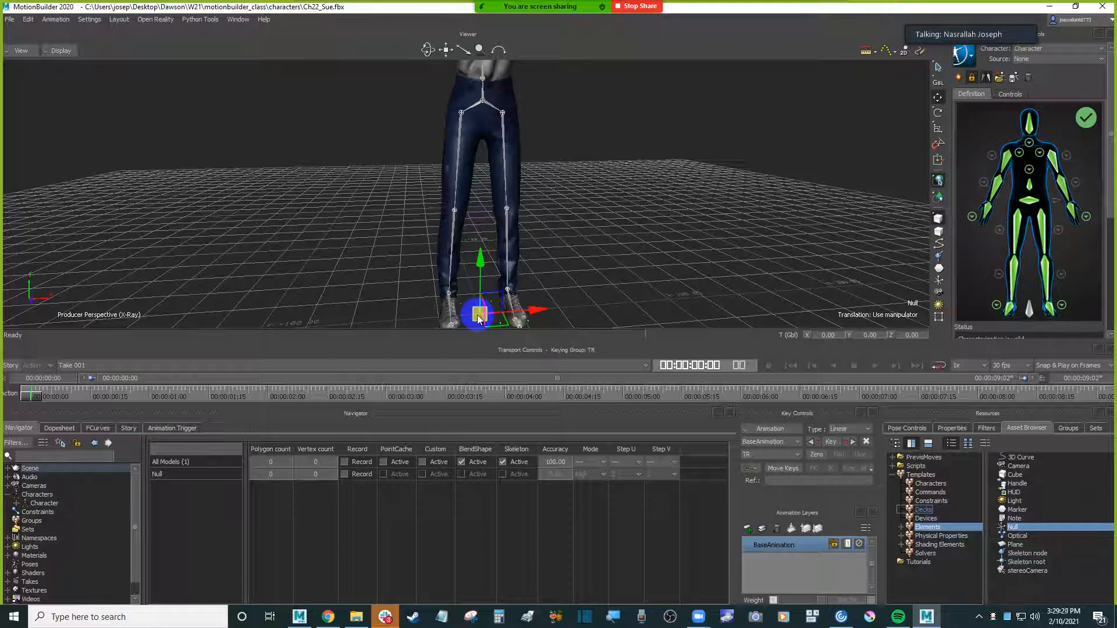
left_click(21, 50)
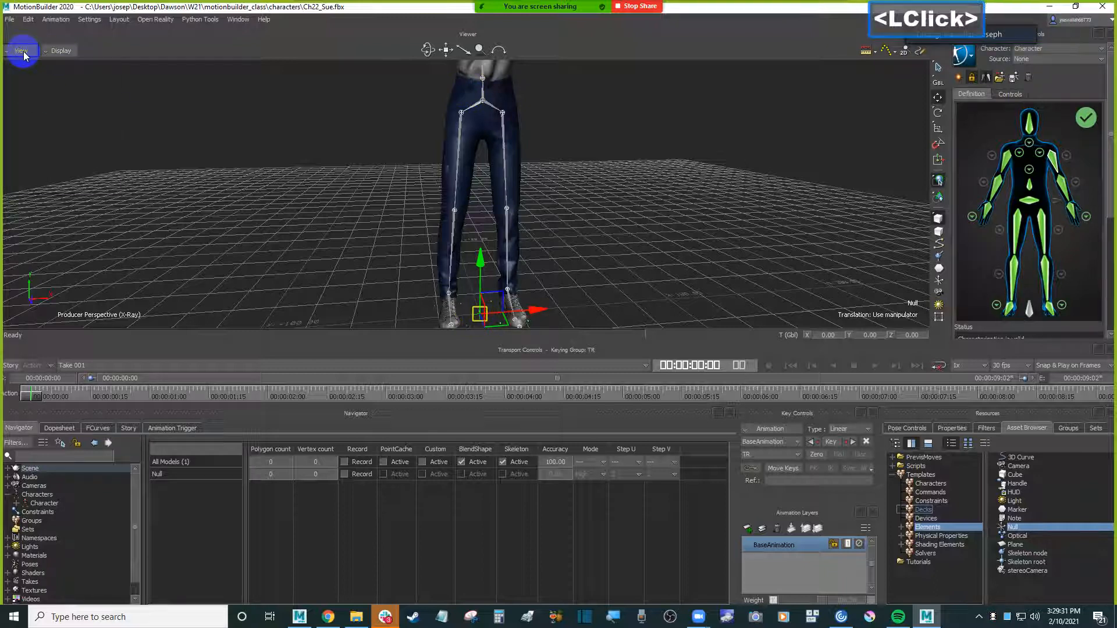
left_click(31, 109)
left_click_drag(636, 155, 658, 122, "ctrl")
left_click_drag(662, 118, 698, 227, "shift")
left_click_drag(619, 193, 667, 185, "shift")
scroll(661, 187, "up", 2)
double_click(526, 198)
left_click(422, 221)
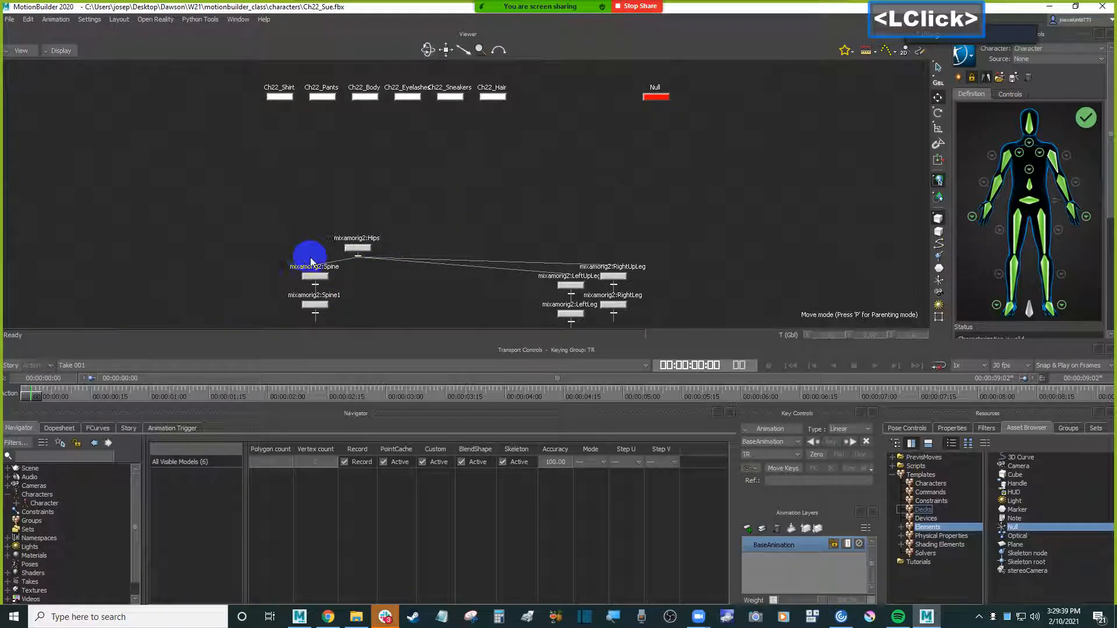
- Parent the mixamorig2:Hips node to the Null in the schematic view
left_click(360, 249)
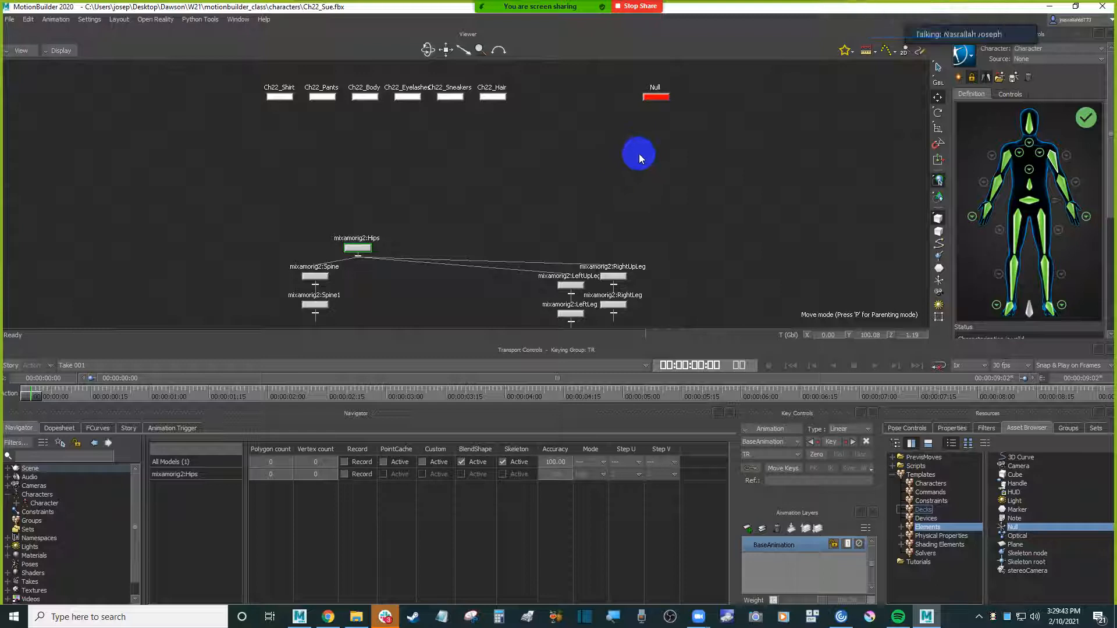
key("alt")
left_click_drag(658, 138, 662, 100, "alt")
left_click(674, 94)
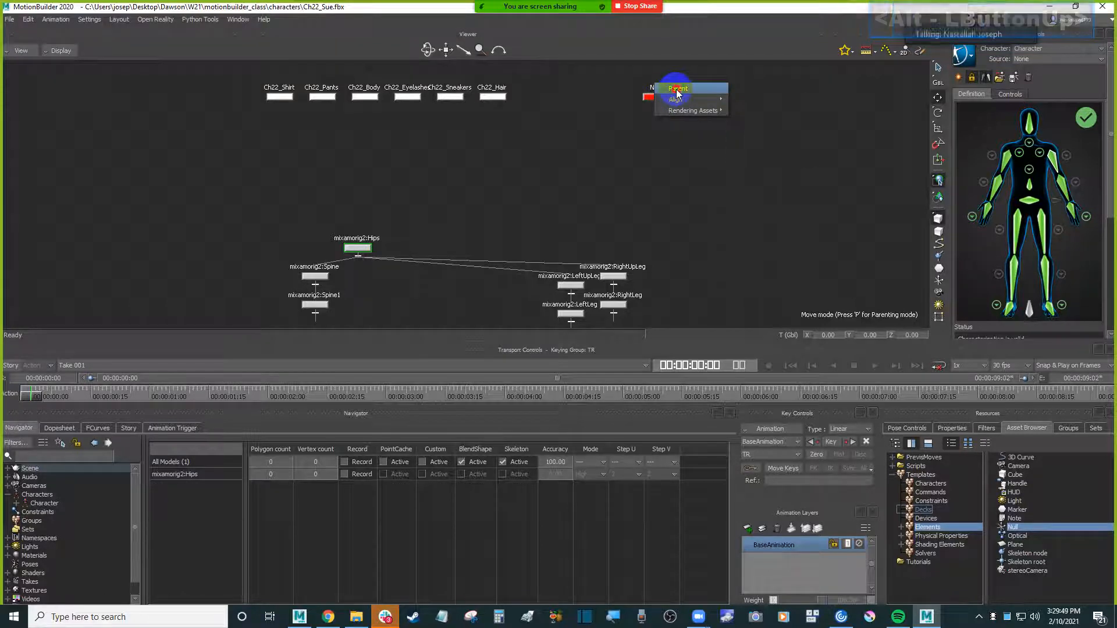
left_click(656, 95)
left_click(721, 104)
- Select the Null node and return the viewer to the perspective view
left_click(661, 102)
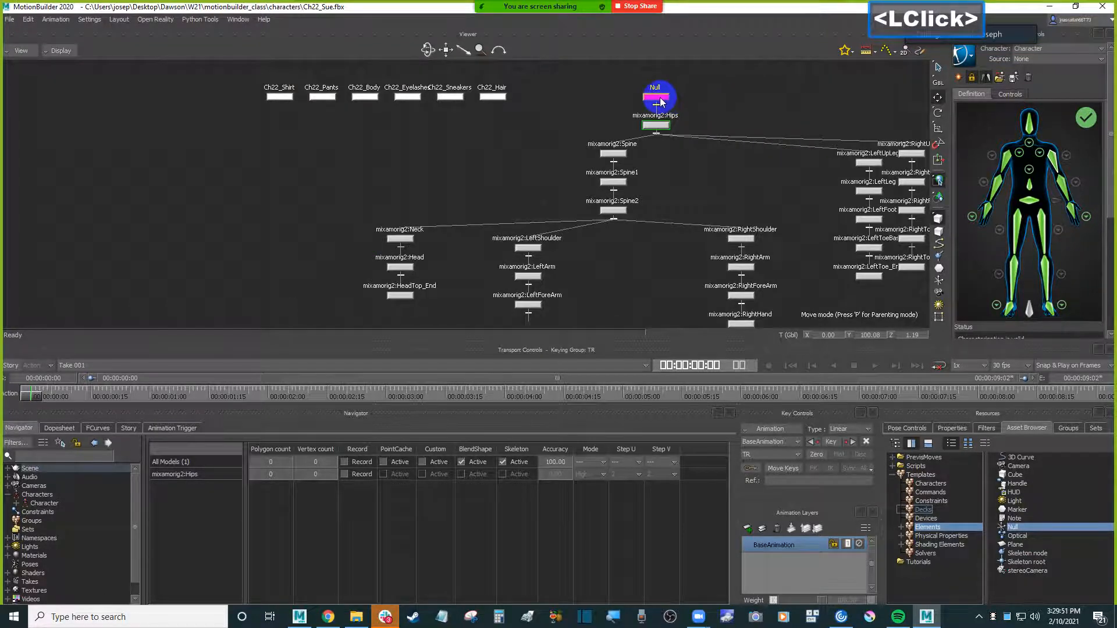
left_click(677, 93)
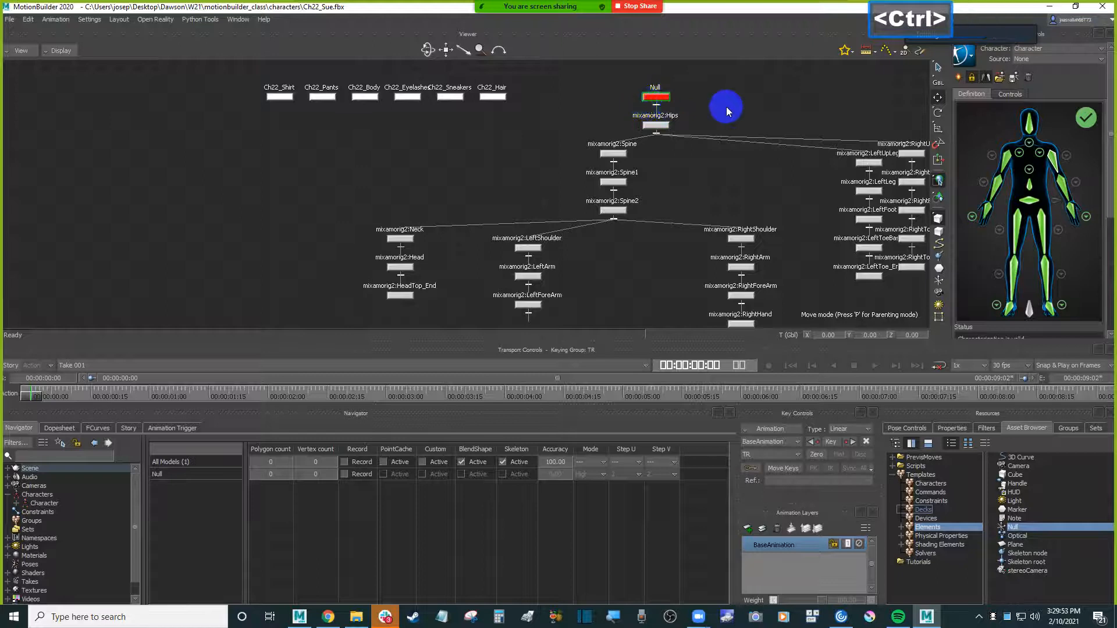
key("ctrl+w")
- Move the Null along the X axis to test the parented skeleton and undo the move
left_click_drag(534, 309, 696, 288)
key("ctrl+z")
left_click_drag(616, 175, 633, 224, "ctrl")
left_click_drag(631, 210, 847, 224, "ctrl")
double_click(847, 225, "shift")
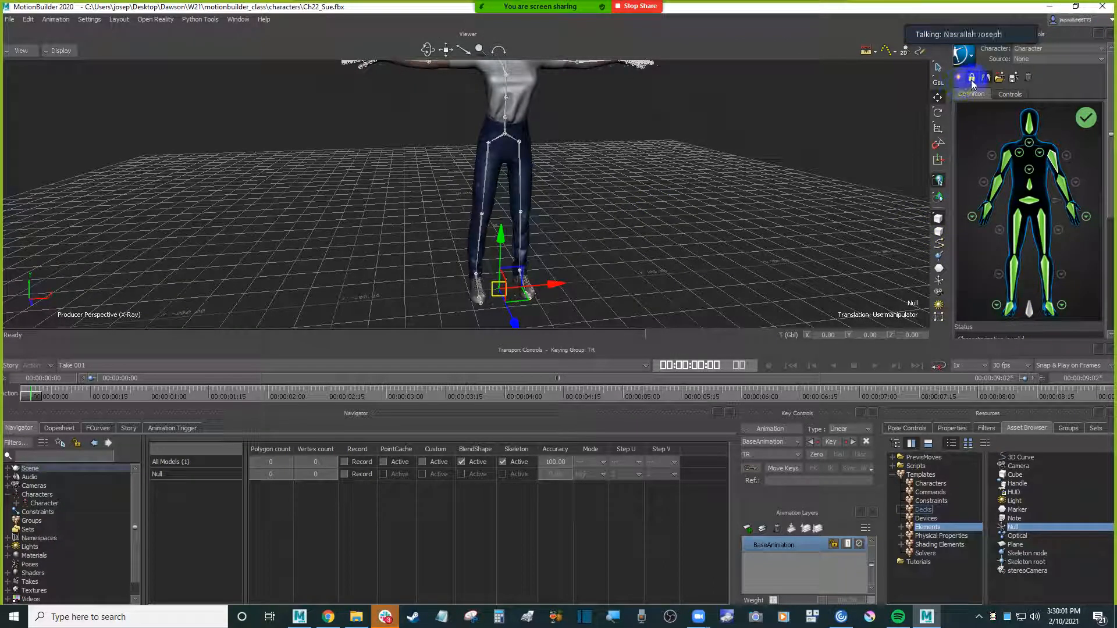
- Unlock the character and assign the selected Null to the Reference slot of its definition
scroll(971, 83, "up", 1)
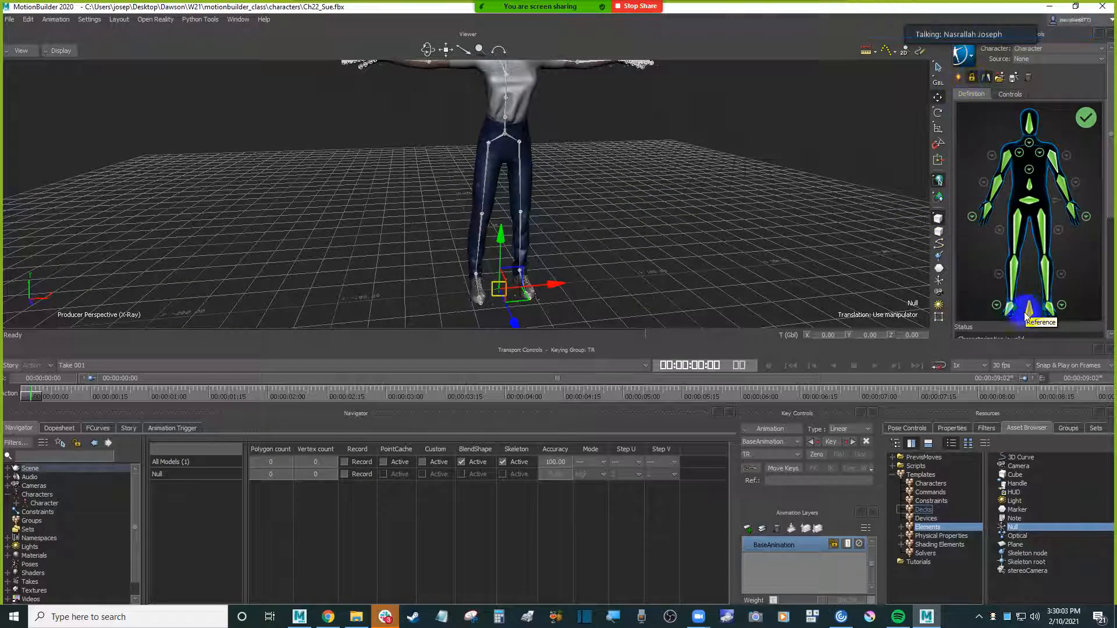
left_click(973, 79)
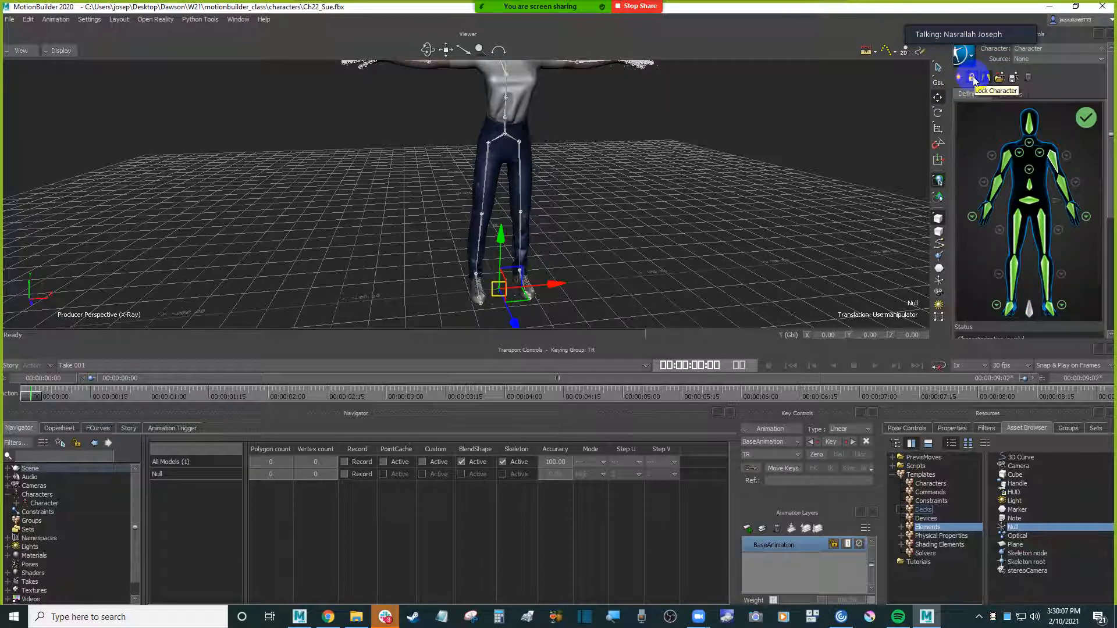
left_click(1029, 311)
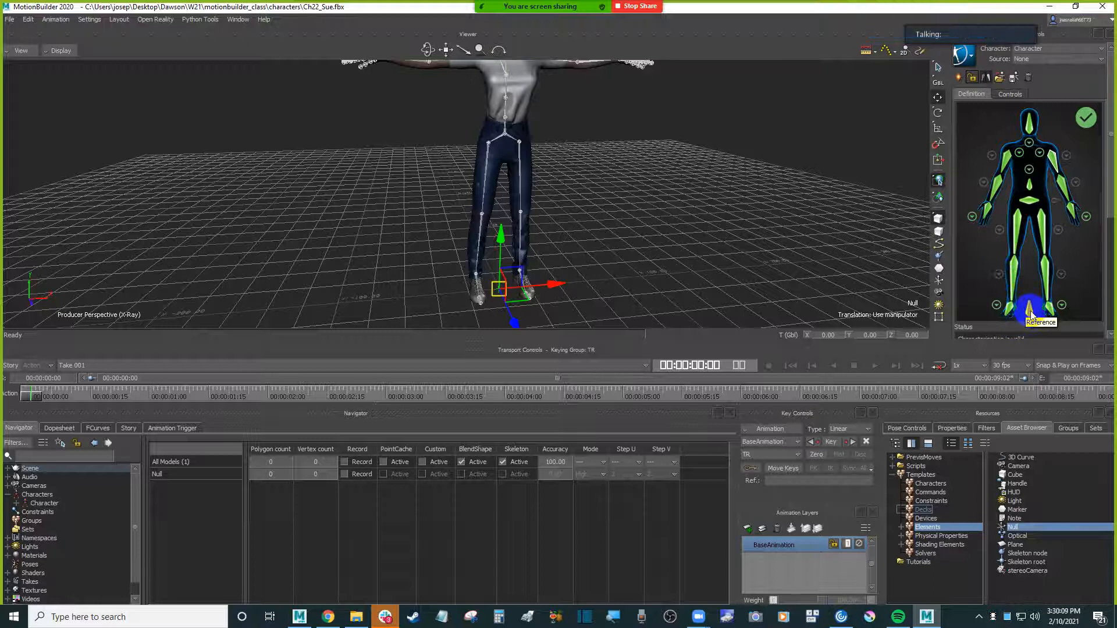
left_click(1030, 314)
right_click(1030, 314)
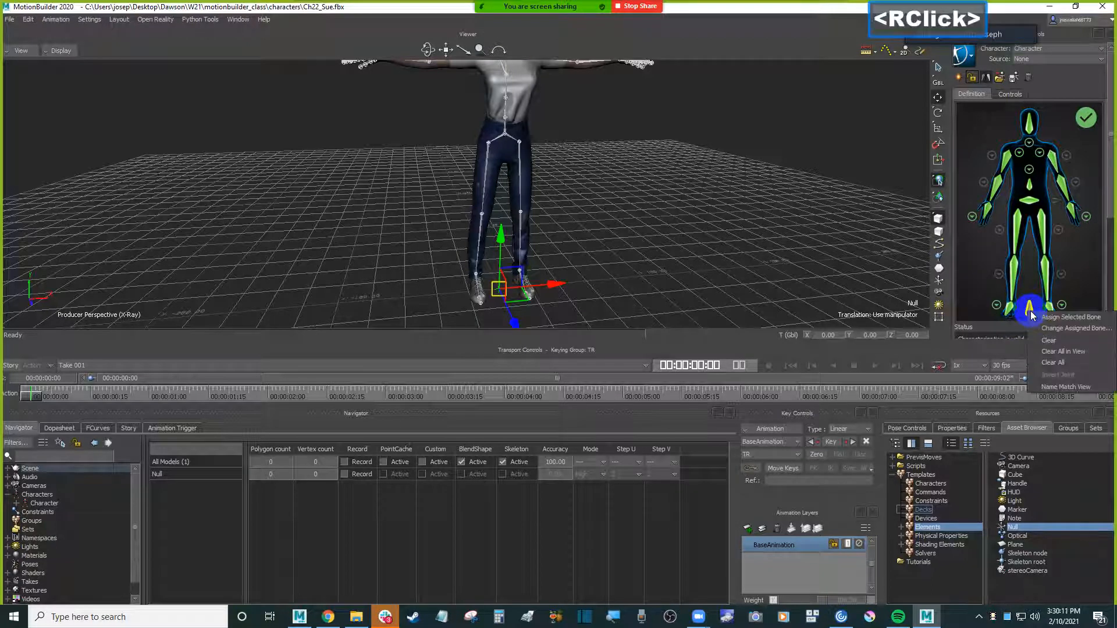
left_click(1044, 317)
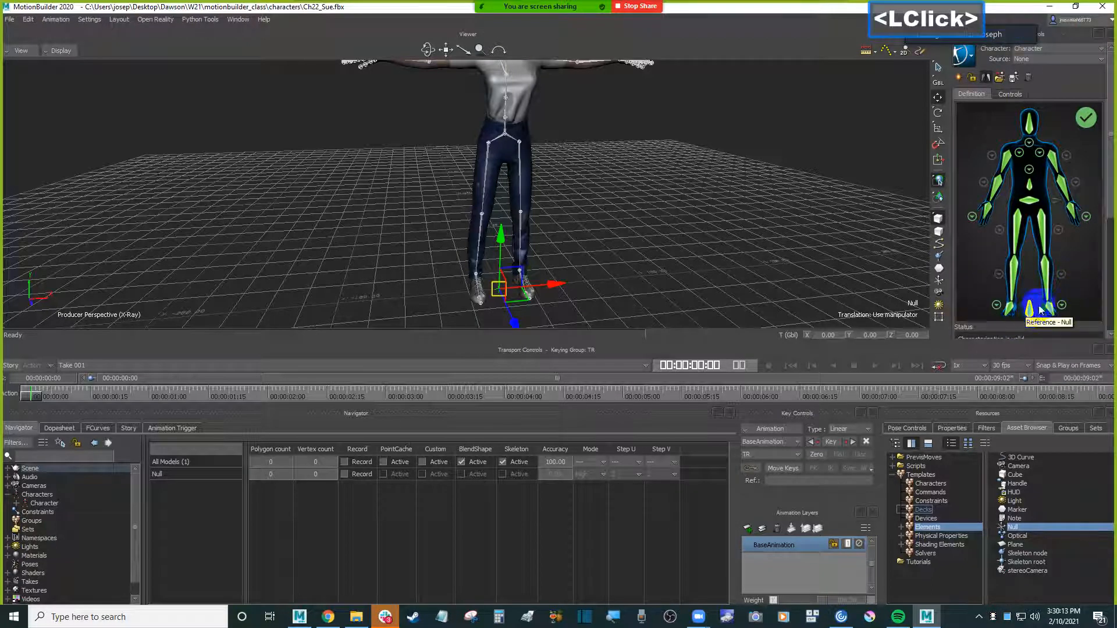
- Review the bone assigned to the Reference node and the right arm and hand slots in the character definition
left_click(1111, 221)
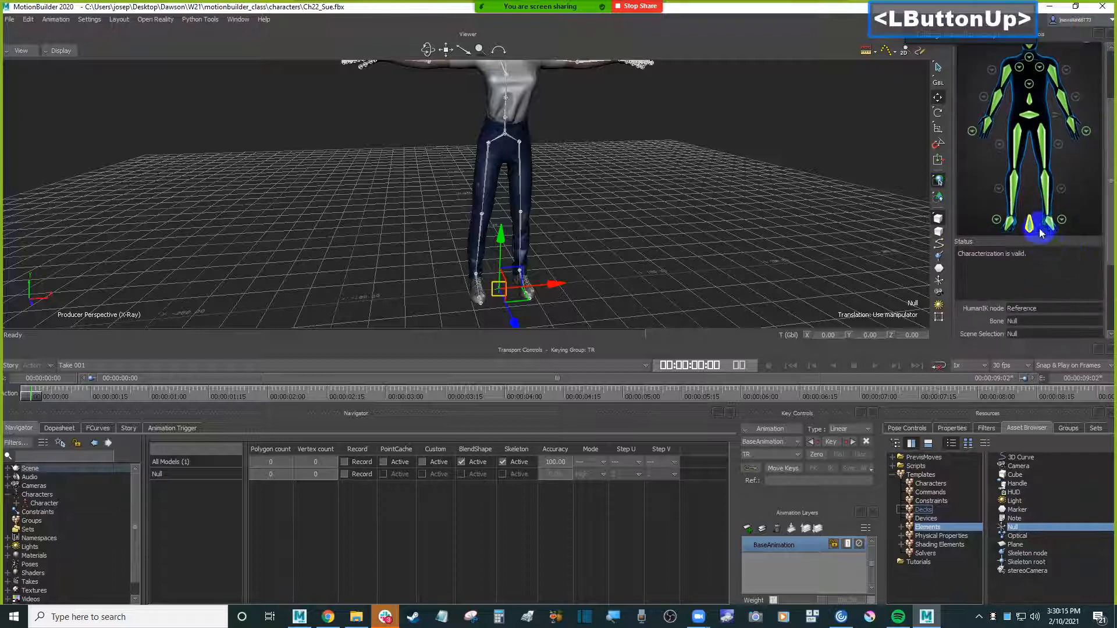
left_click(1083, 205)
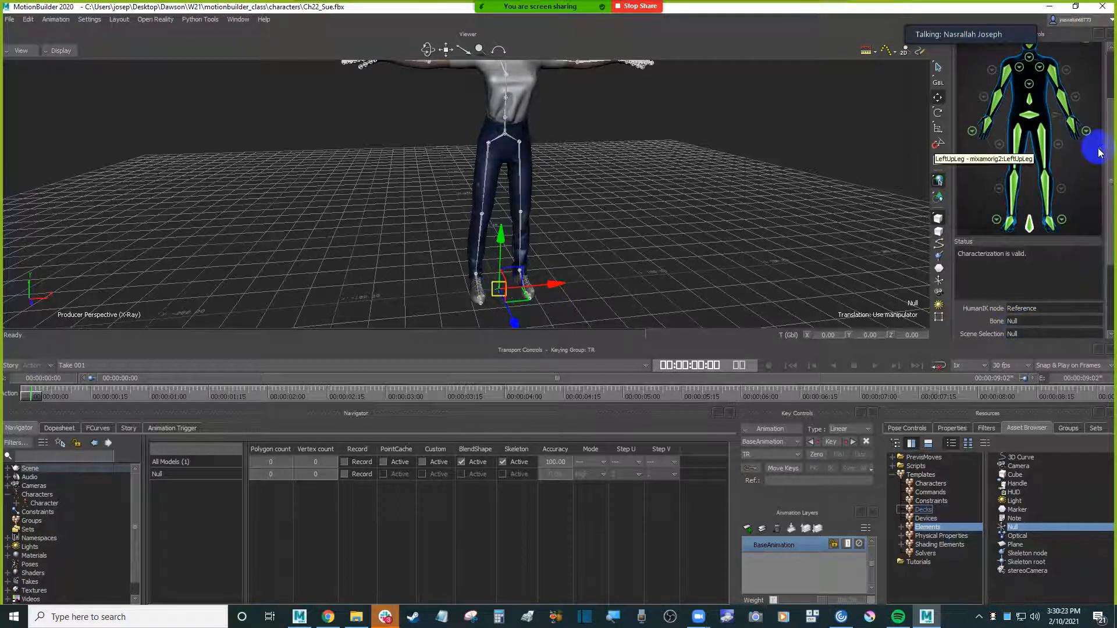
scroll(1100, 147, "up", 1)
left_click_drag(1108, 108, 1108, 60)
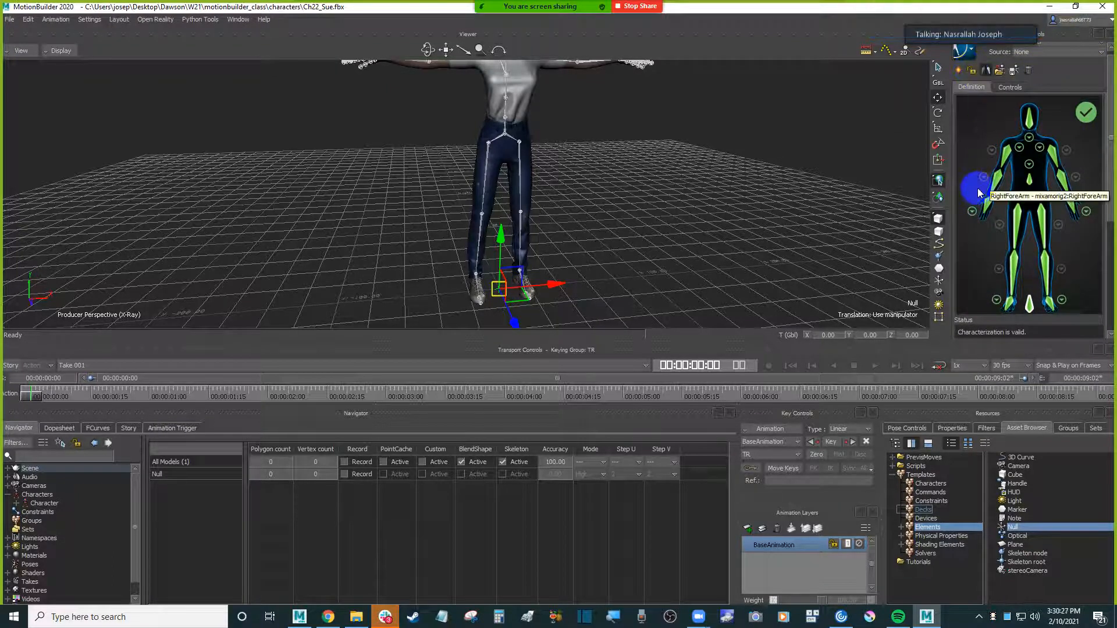
left_click(972, 213)
left_click(970, 111)
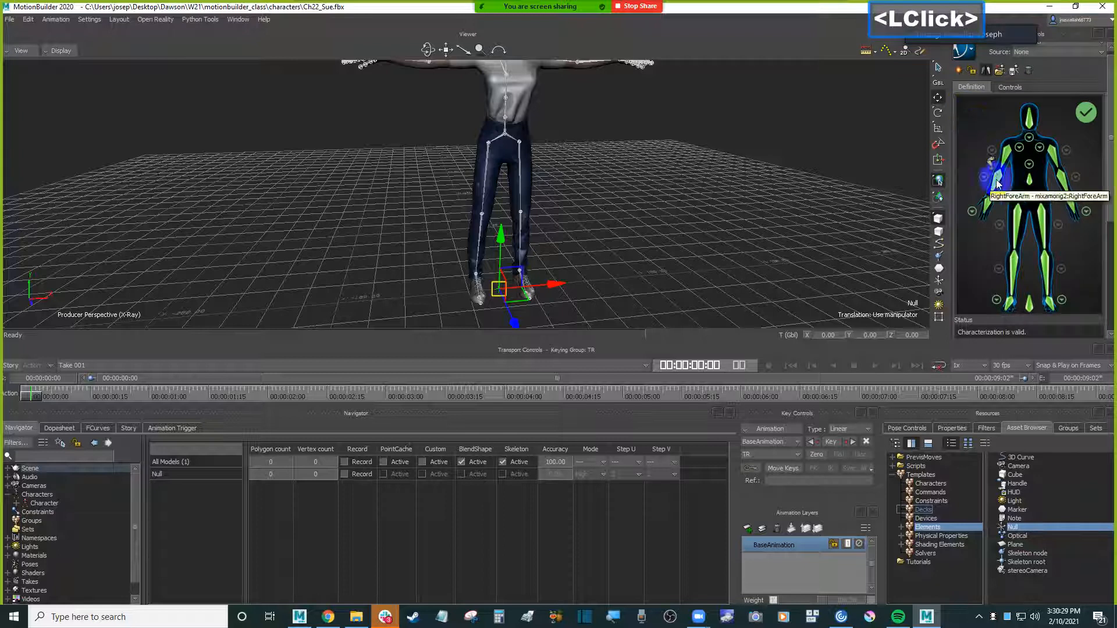
- Lock the character definition as a Biped and deselect the Null
left_click(971, 71)
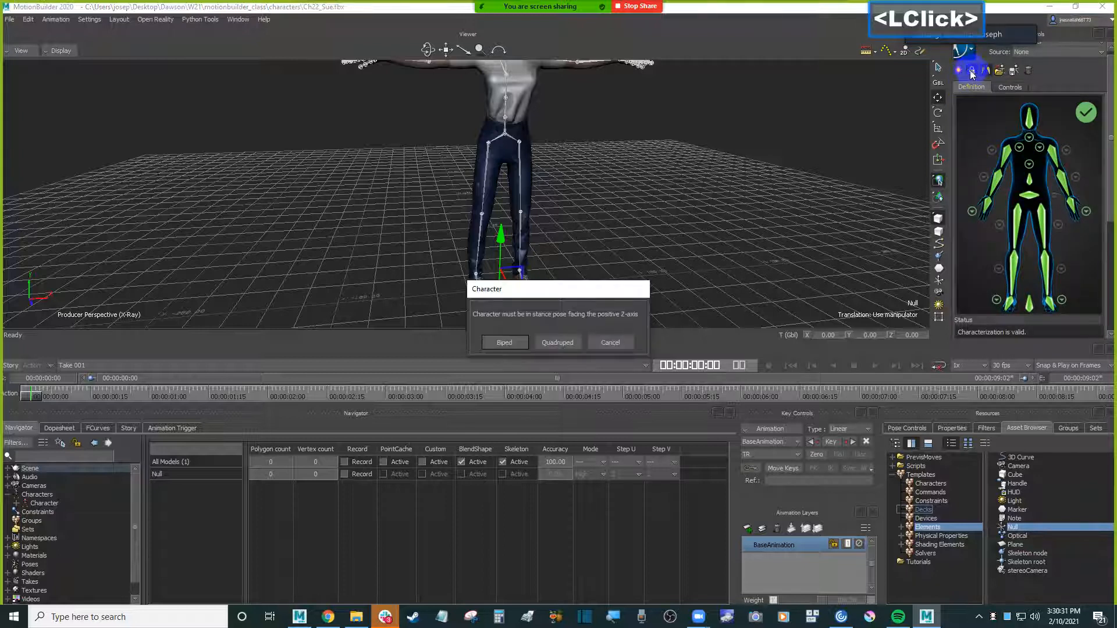
left_click(504, 343)
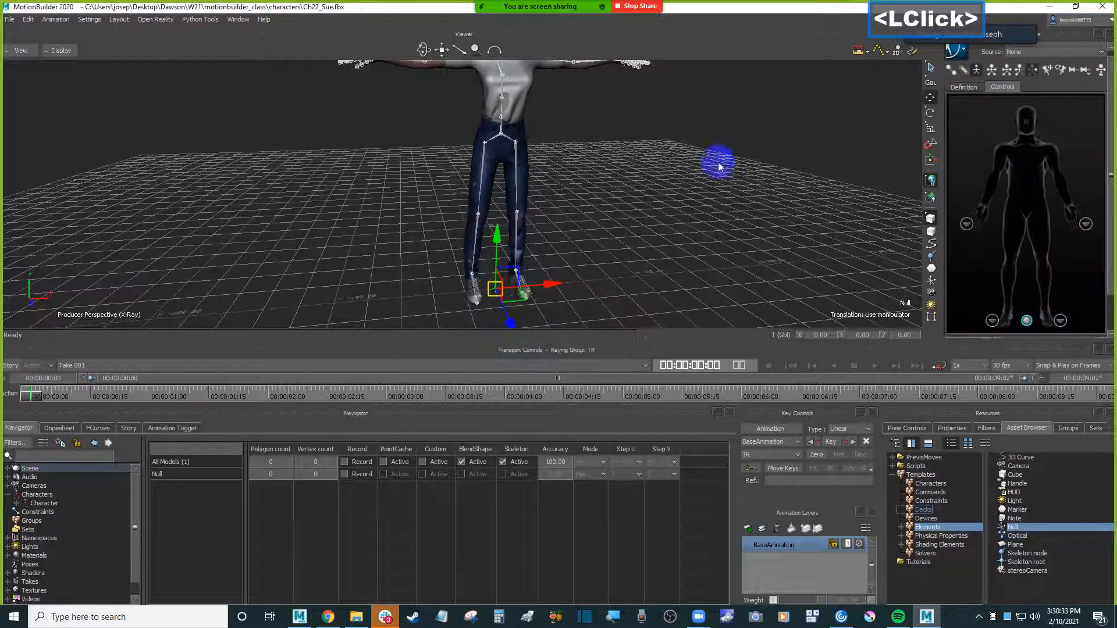
left_click(726, 177)
left_click_drag(726, 177, 704, 193, "shift")
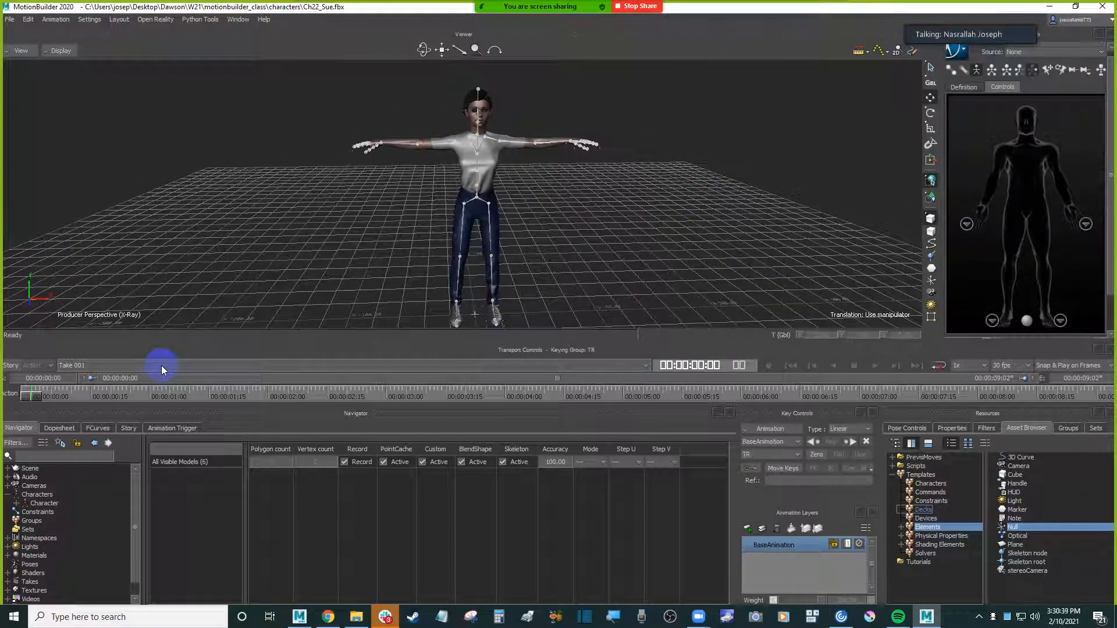
left_click(191, 255)
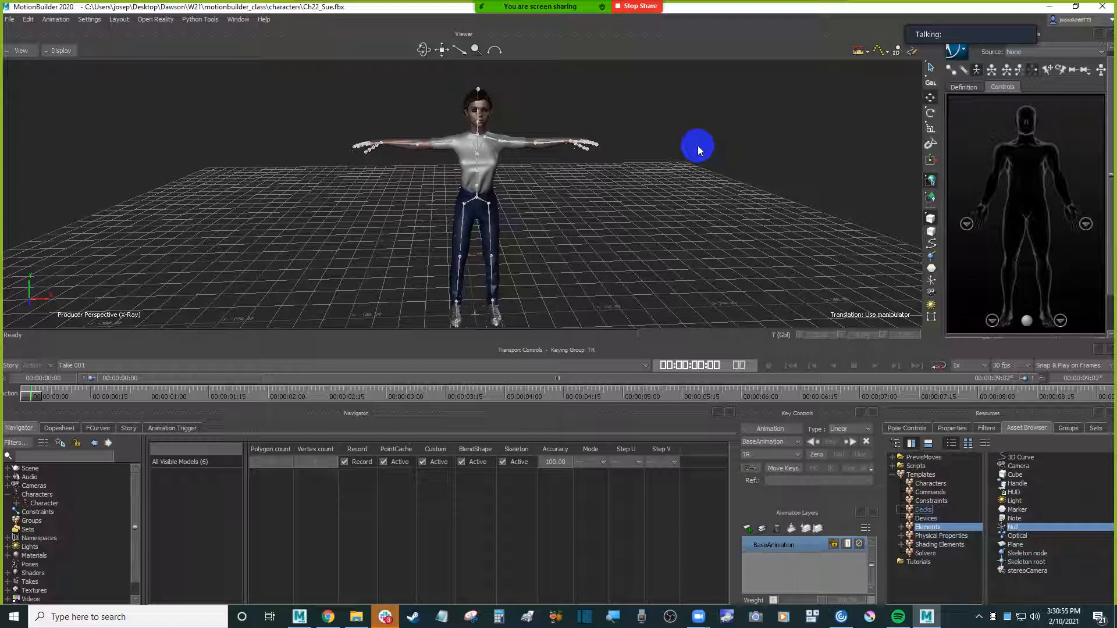
- View the character's input source options and move the meeting overlay away from the character controls
left_click(1065, 52)
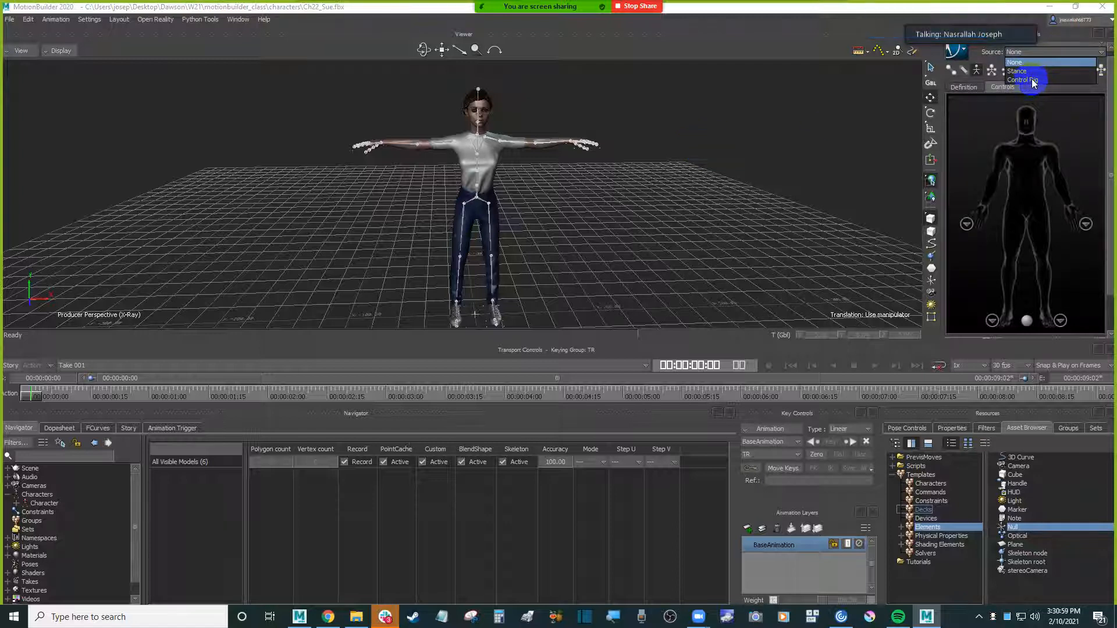
left_click(1002, 53)
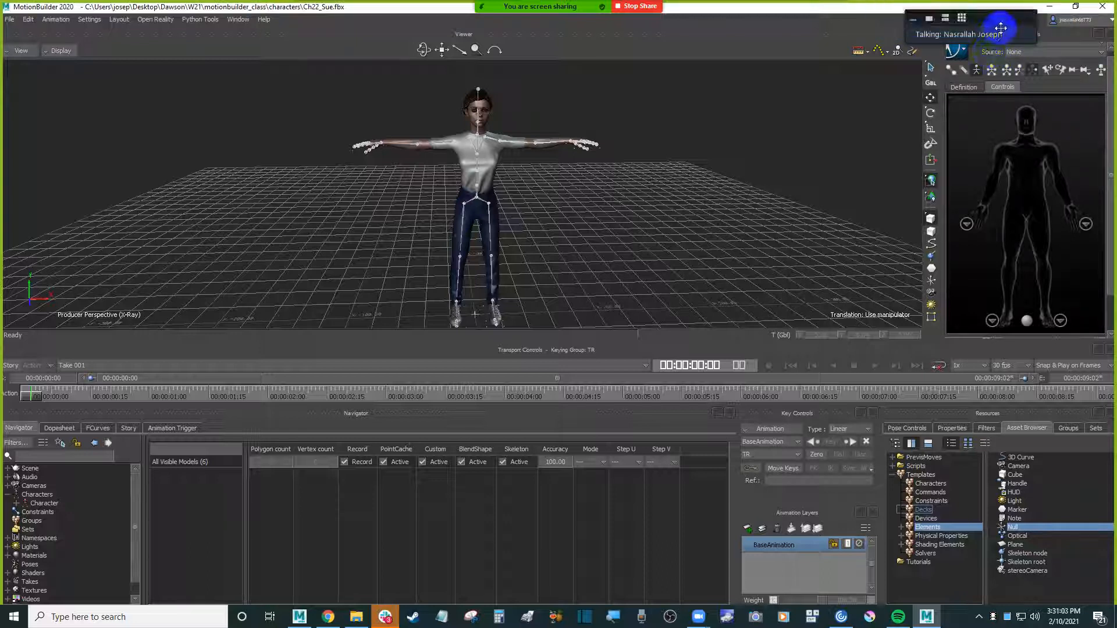
left_click_drag(1005, 21, 437, 14)
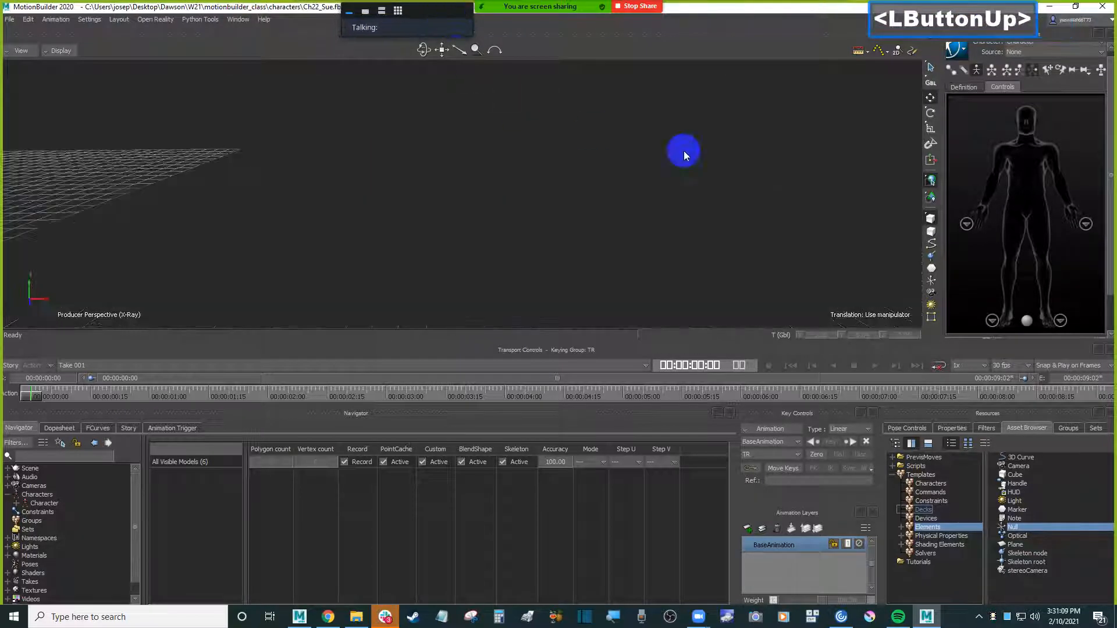
- Set the character's input source to Control Rig and create it as an FK/IK rig
left_click(775, 149)
left_click_drag(549, 183, 658, 209, "shift")
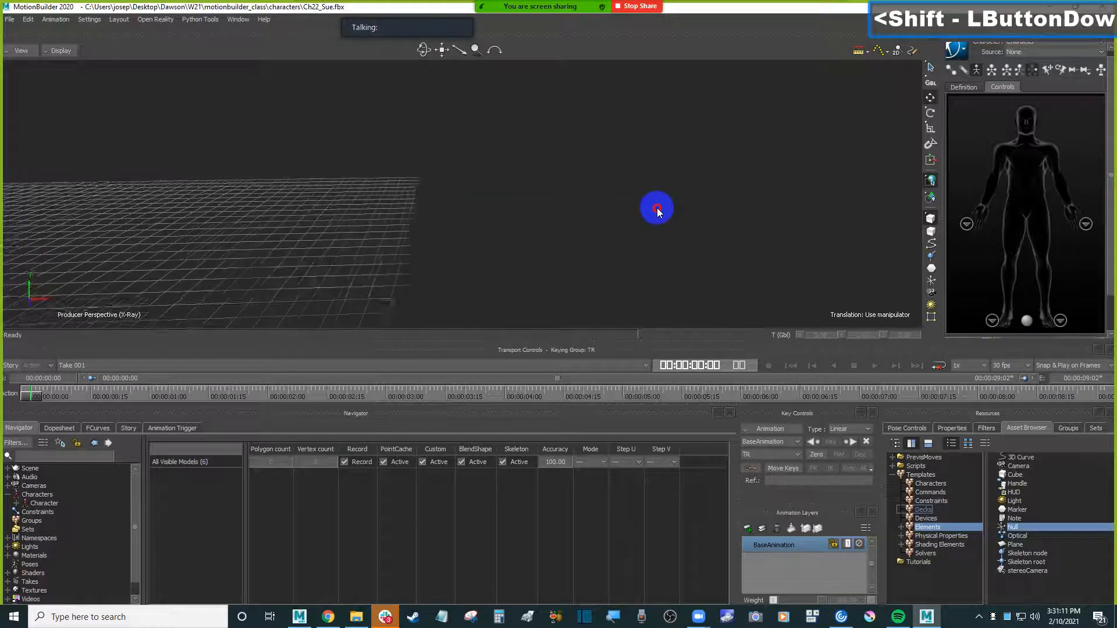
scroll(537, 177, "down", 3)
left_click_drag(490, 193, 568, 191, "shift")
left_click(616, 197)
key("a")
key("a")
key("a")
double_click(566, 199, "ctrl")
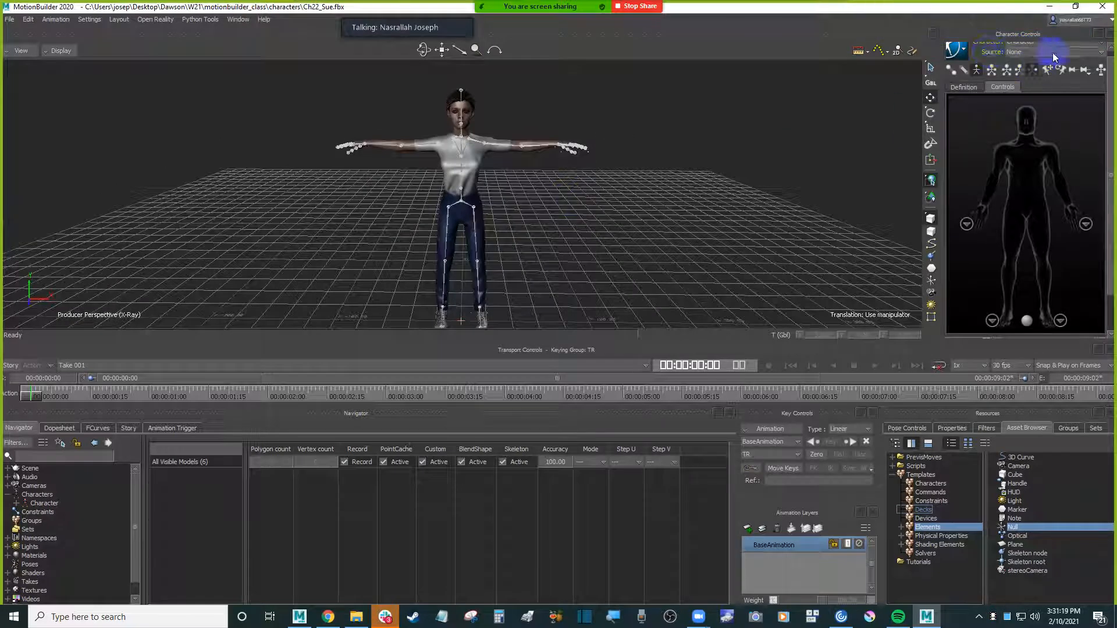
left_click(1031, 51)
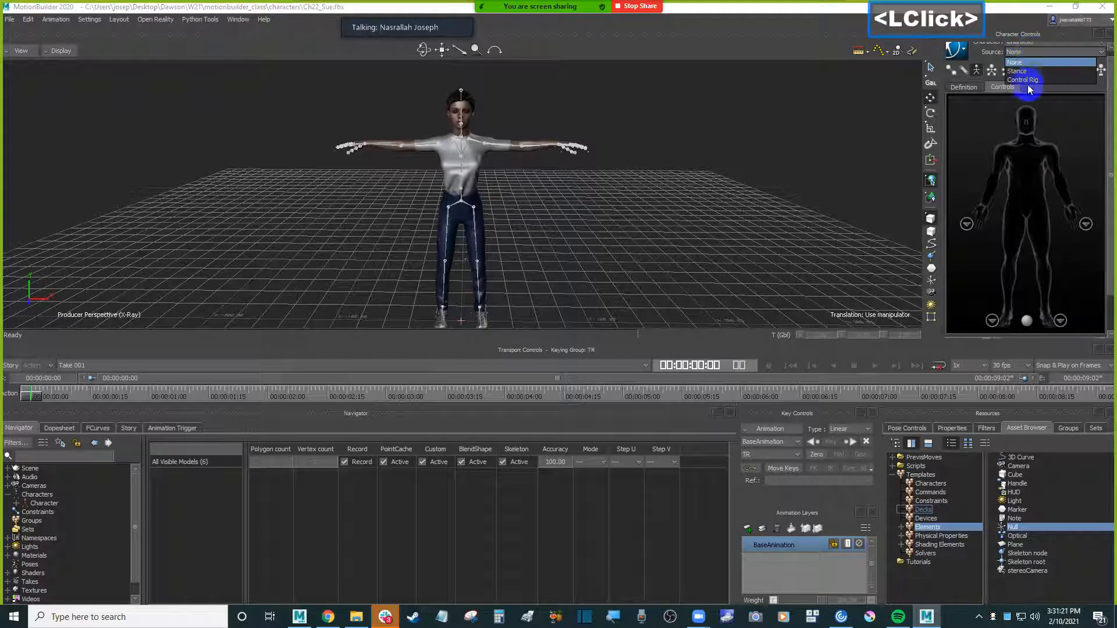
left_click(1033, 81)
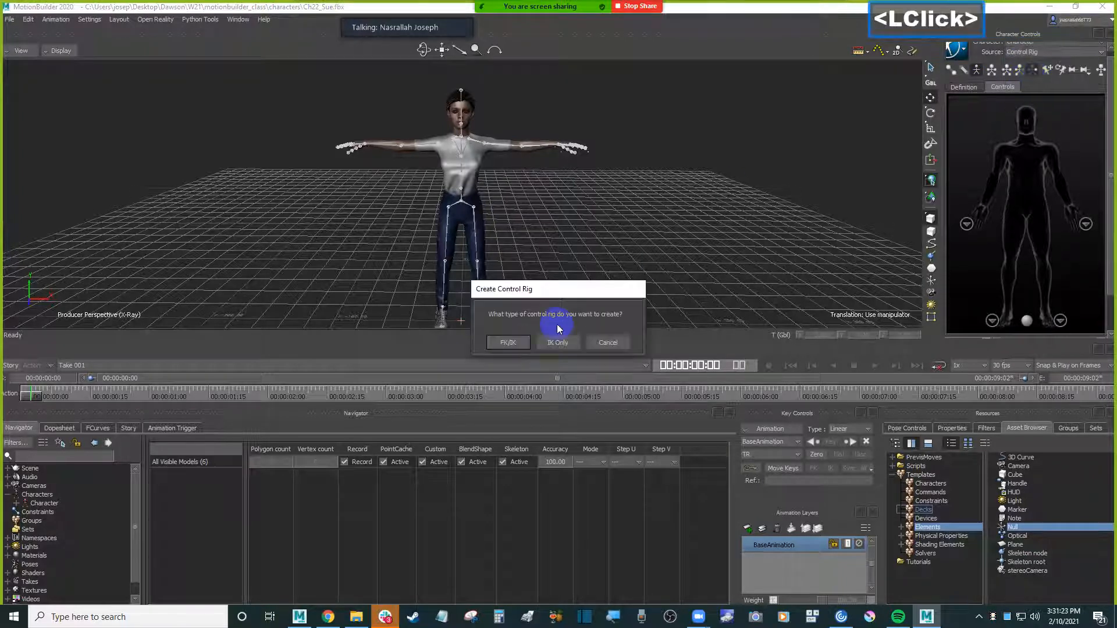
left_click(508, 344)
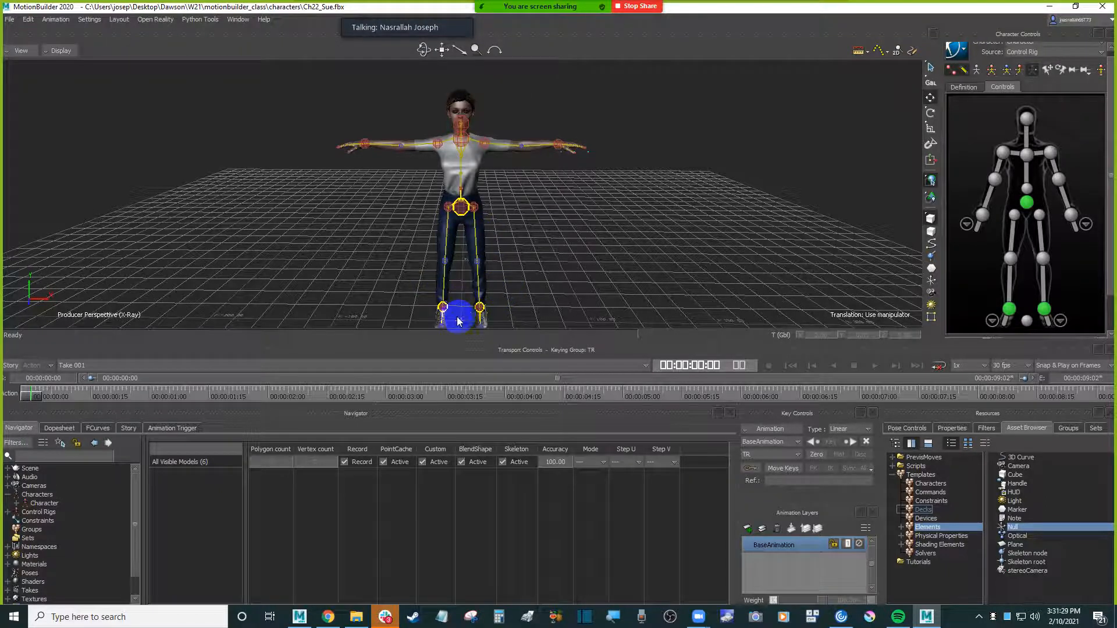
- Switch the control rig's keying mode to Body Part and select the right wrist effector
left_click_drag(524, 256, 626, 244, "ctrl")
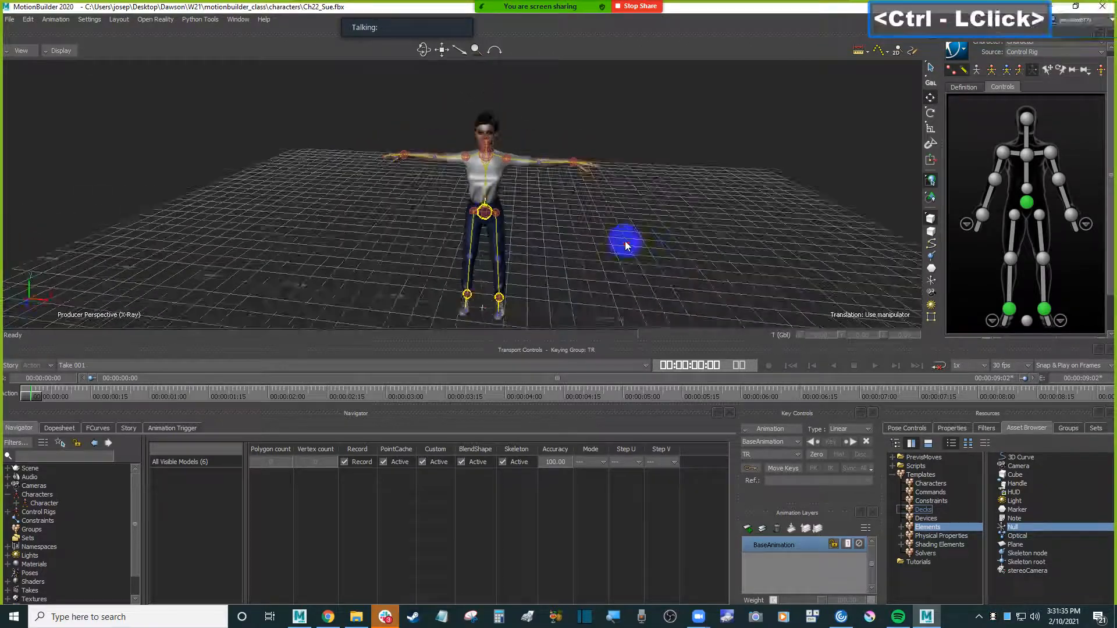
left_click(1020, 71)
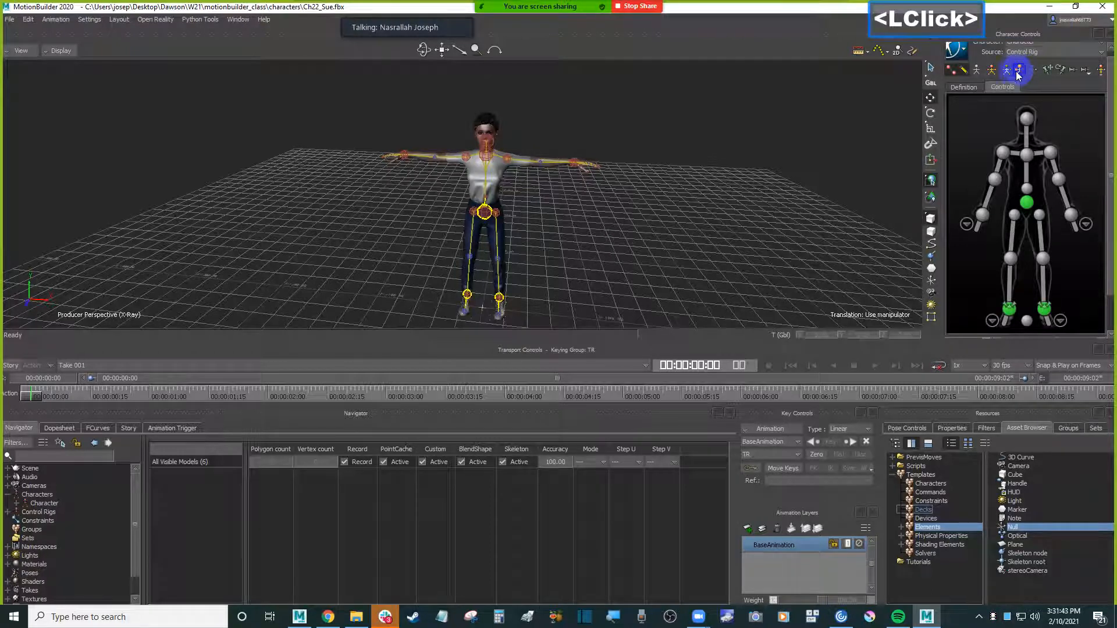
left_click(984, 218)
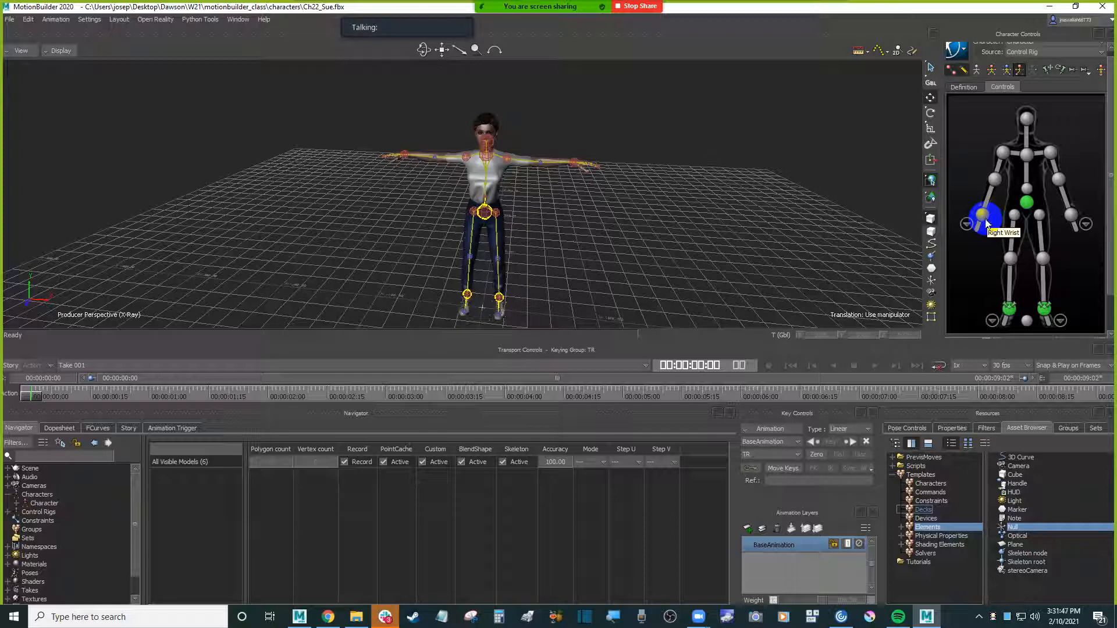
left_click(1007, 71)
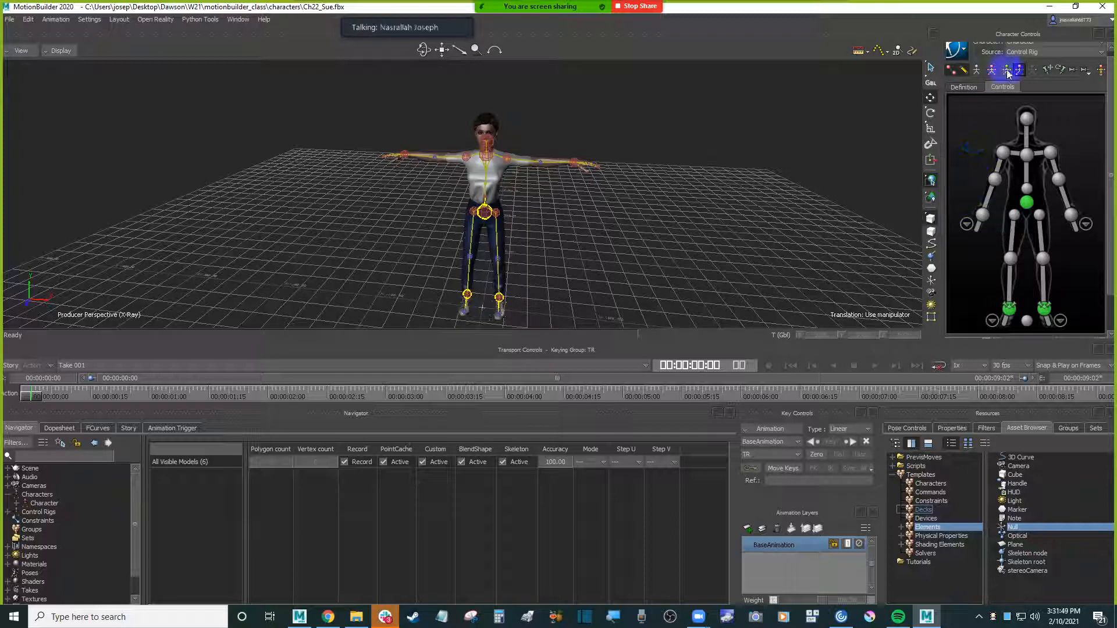
left_click(1021, 71)
left_click(982, 215)
left_click_drag(640, 170, 677, 169, "ctrl+shift")
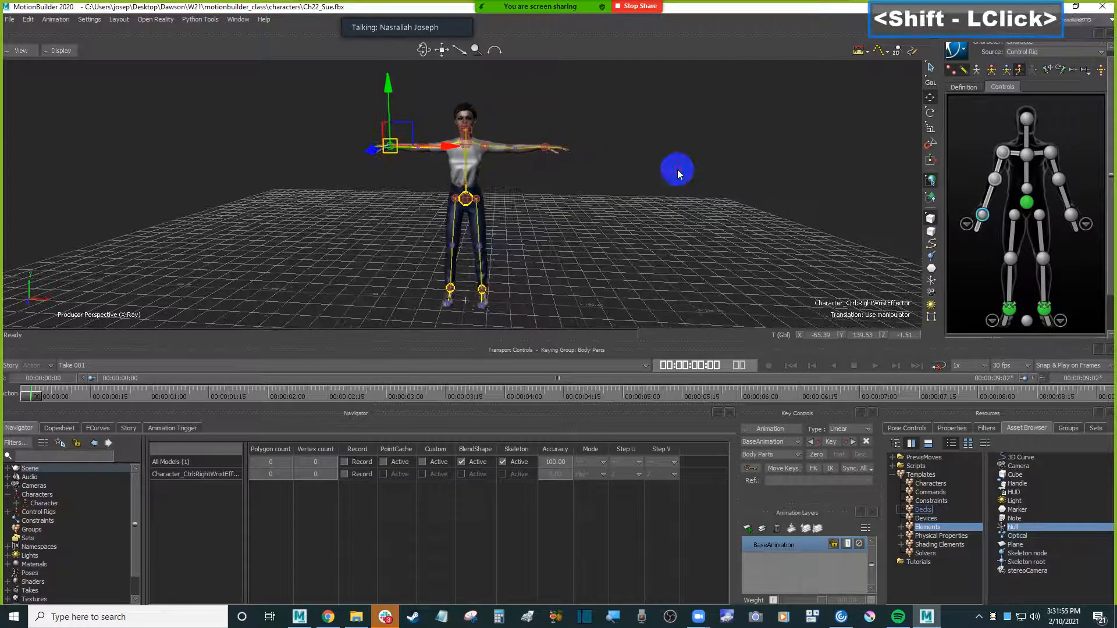
- Save the scene with the characterized and rigged character
key("ctrl")
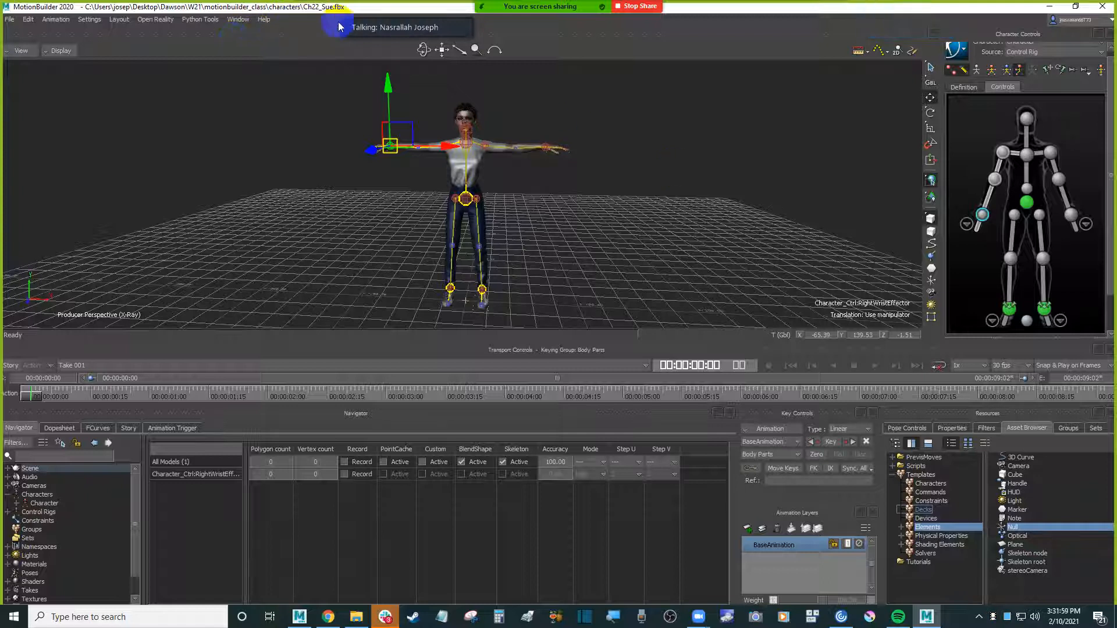
left_click(684, 121)
key("ctrl+s")
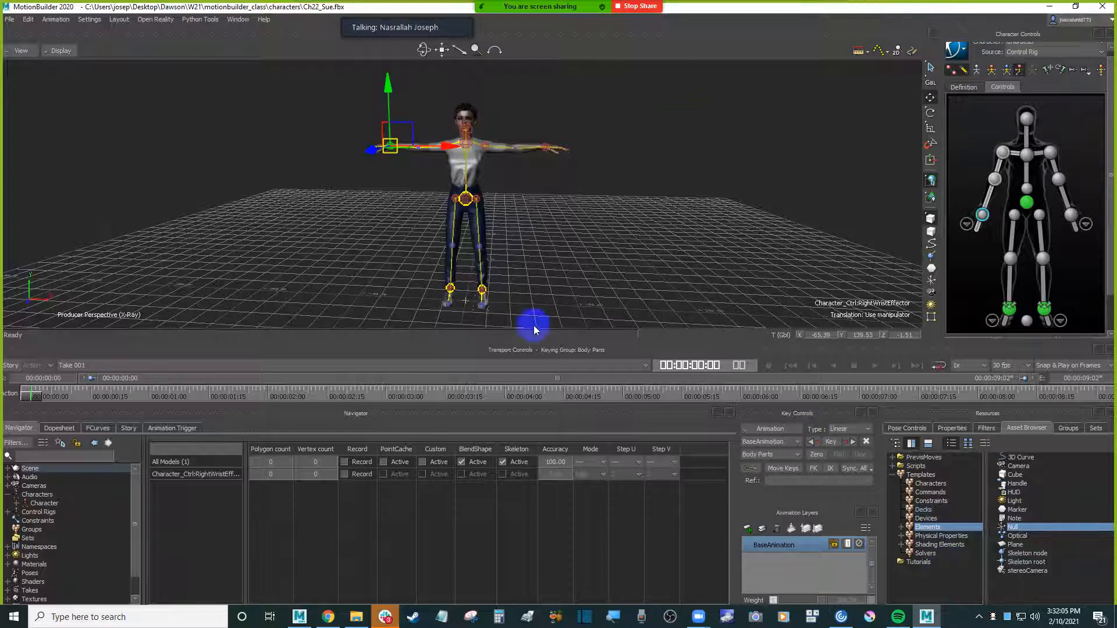
left_click(585, 273)
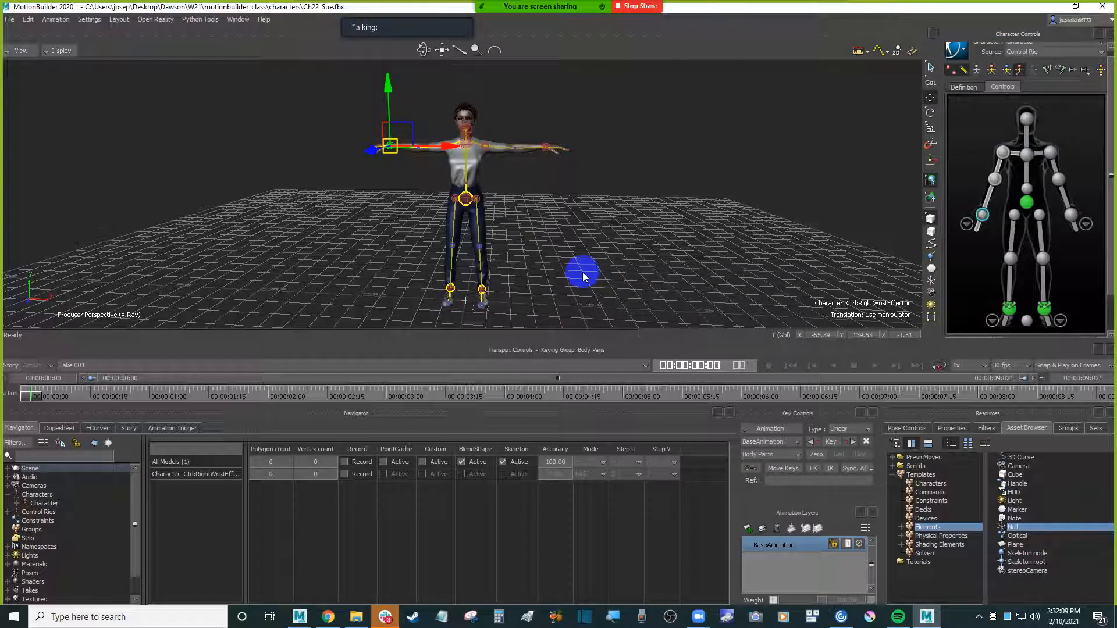
left_click(584, 273)
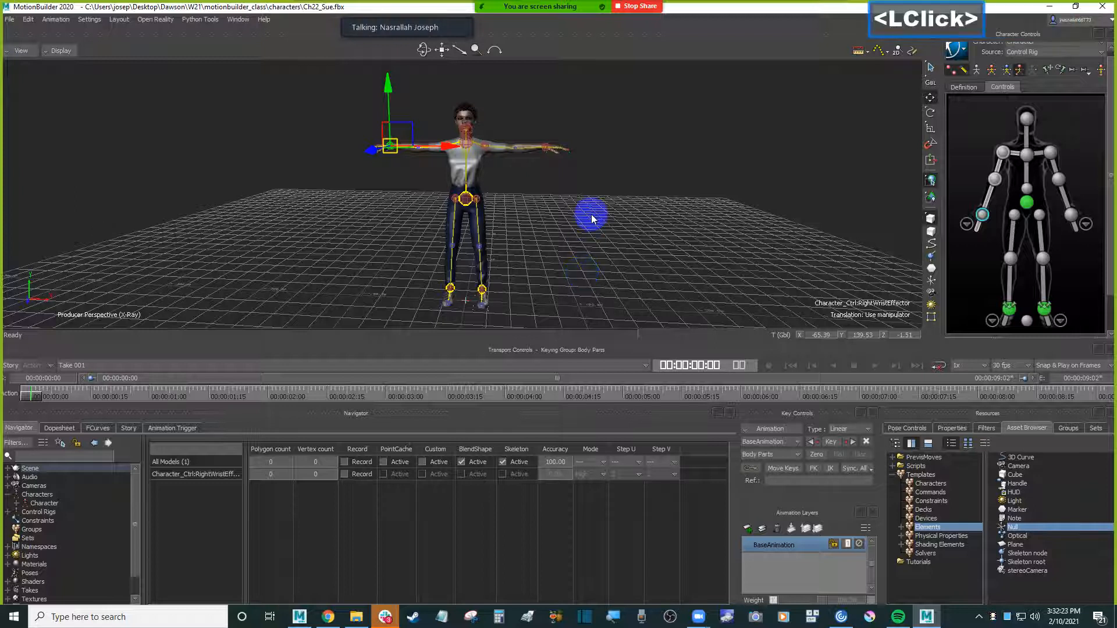
- Switch to the web browser and open the Watch later playlist on YouTube in a new tab
left_click(336, 622)
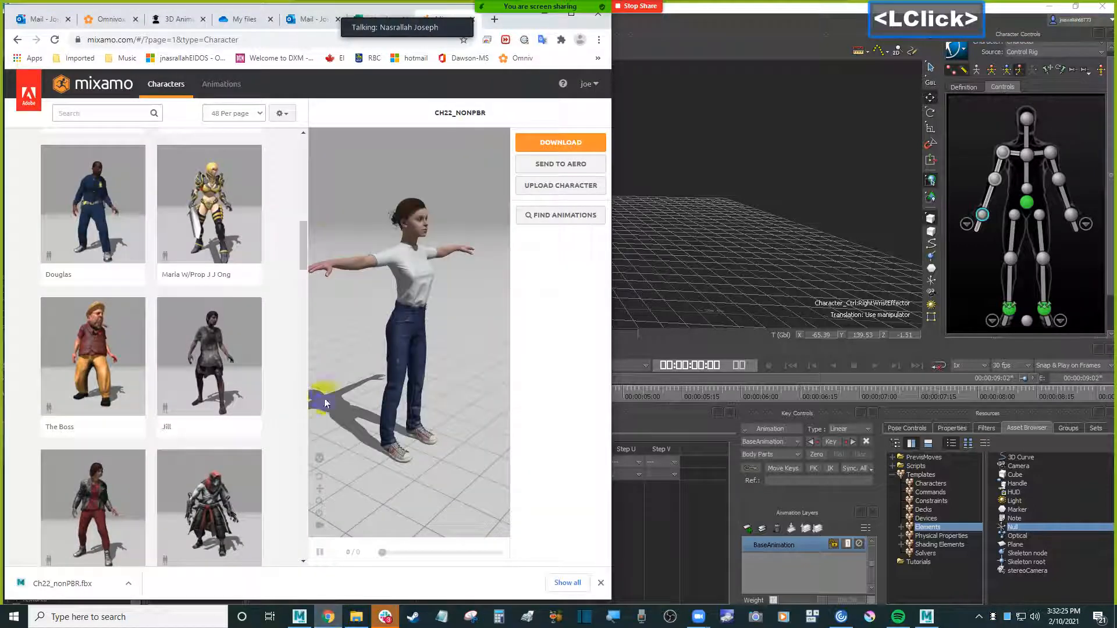
left_click(495, 19)
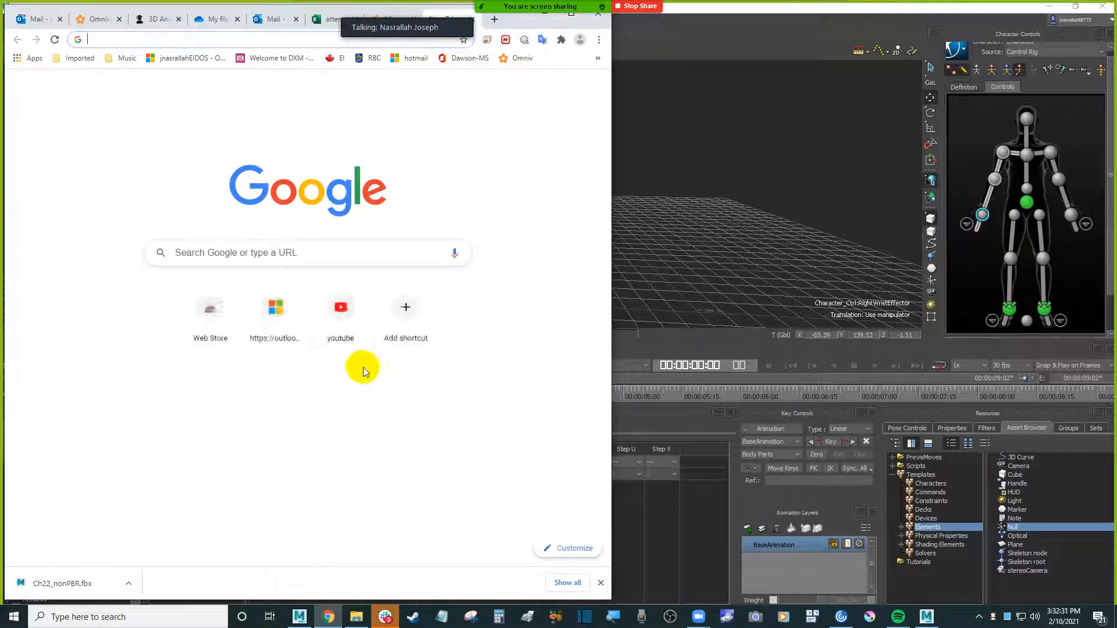
left_click(340, 311)
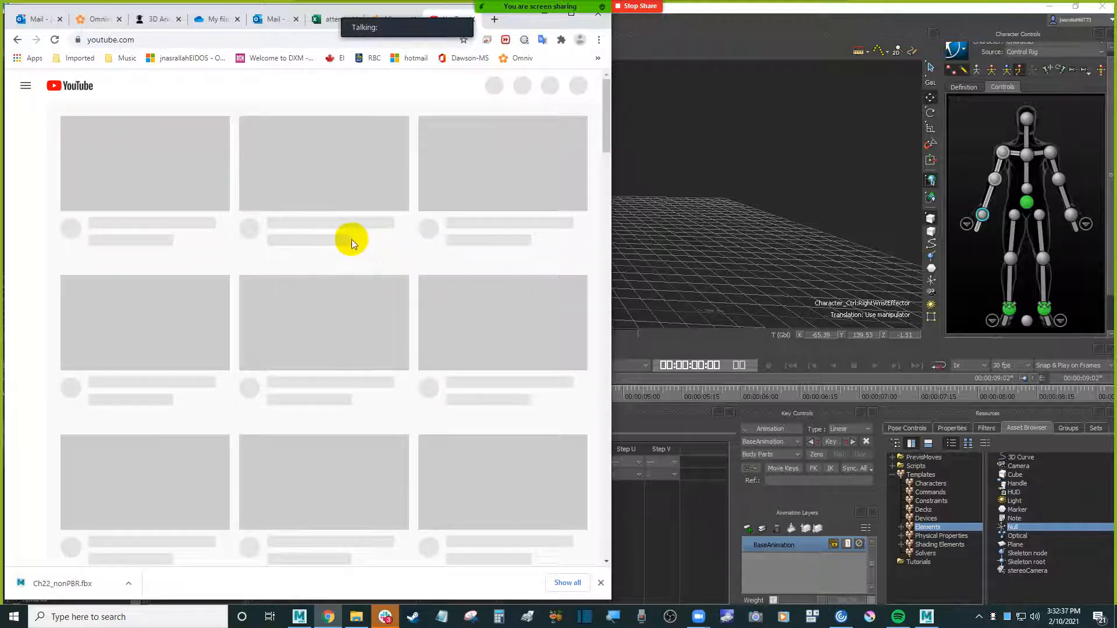
left_click(25, 86)
left_click(25, 86)
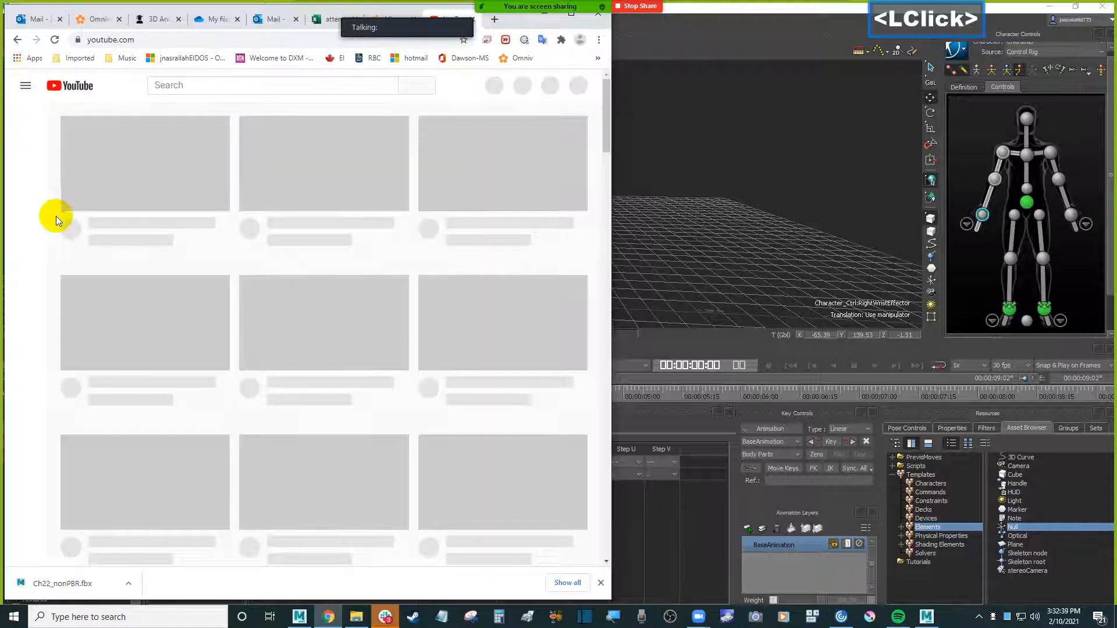
left_click(25, 86)
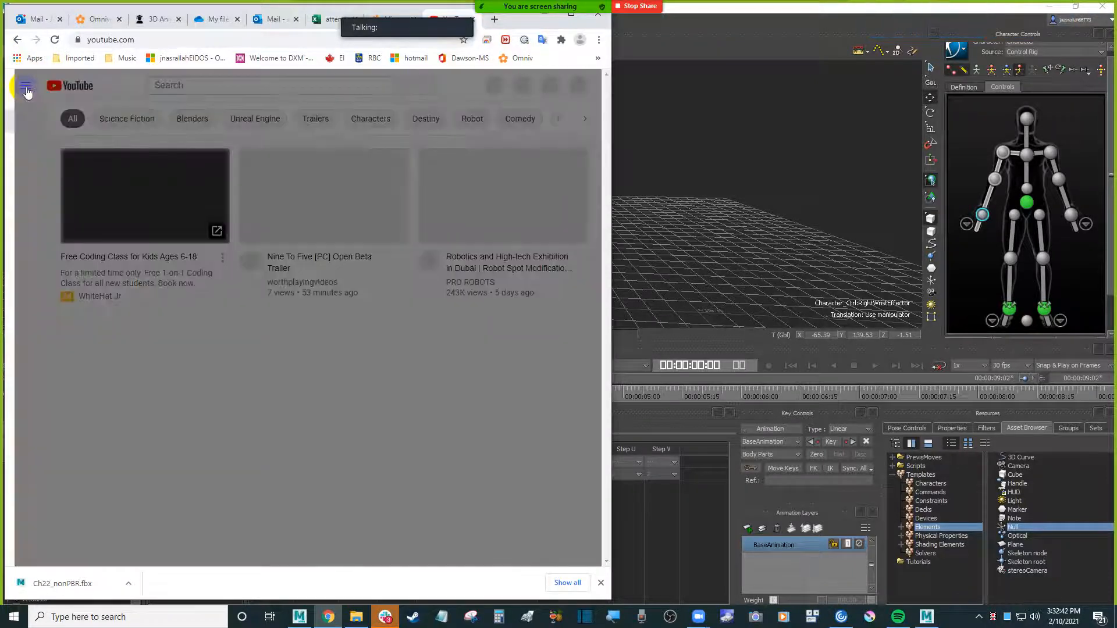
left_click(25, 87)
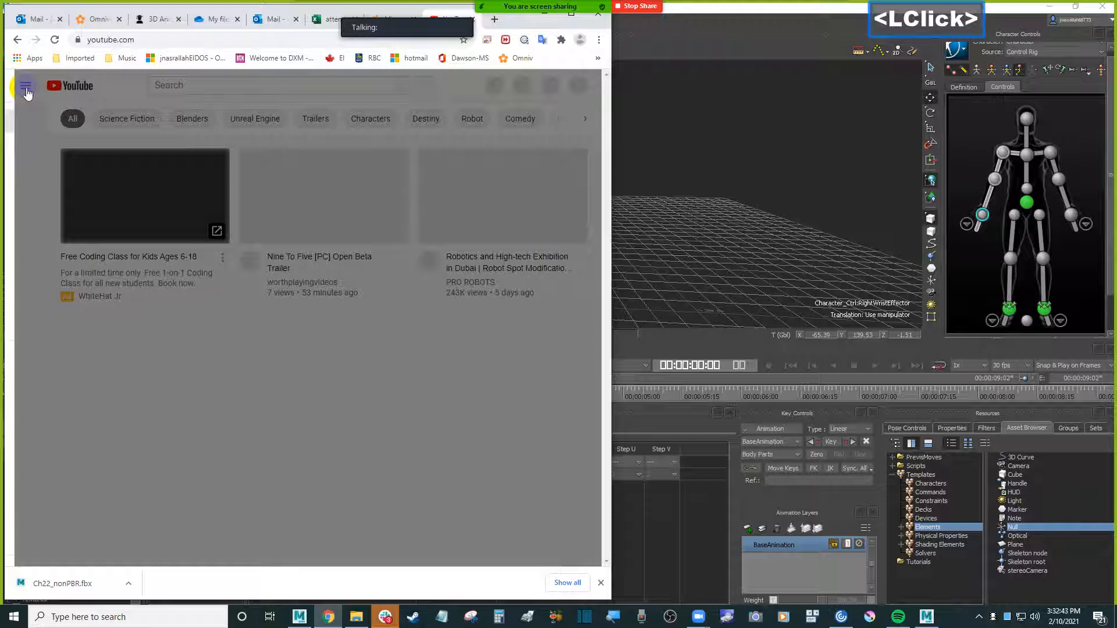
left_click(31, 105)
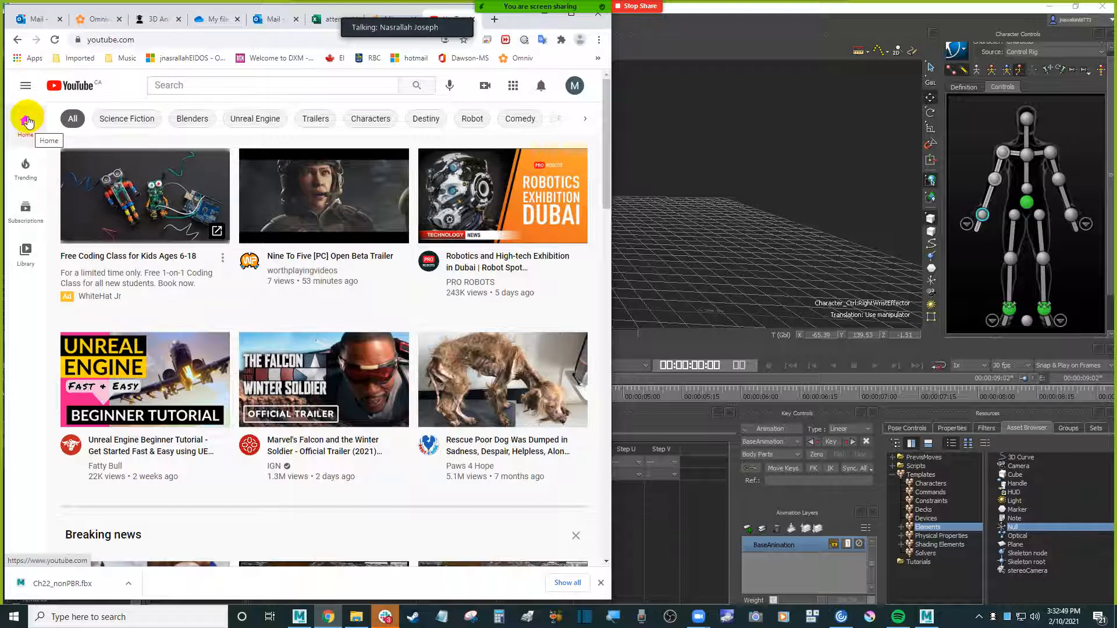
left_click(25, 85)
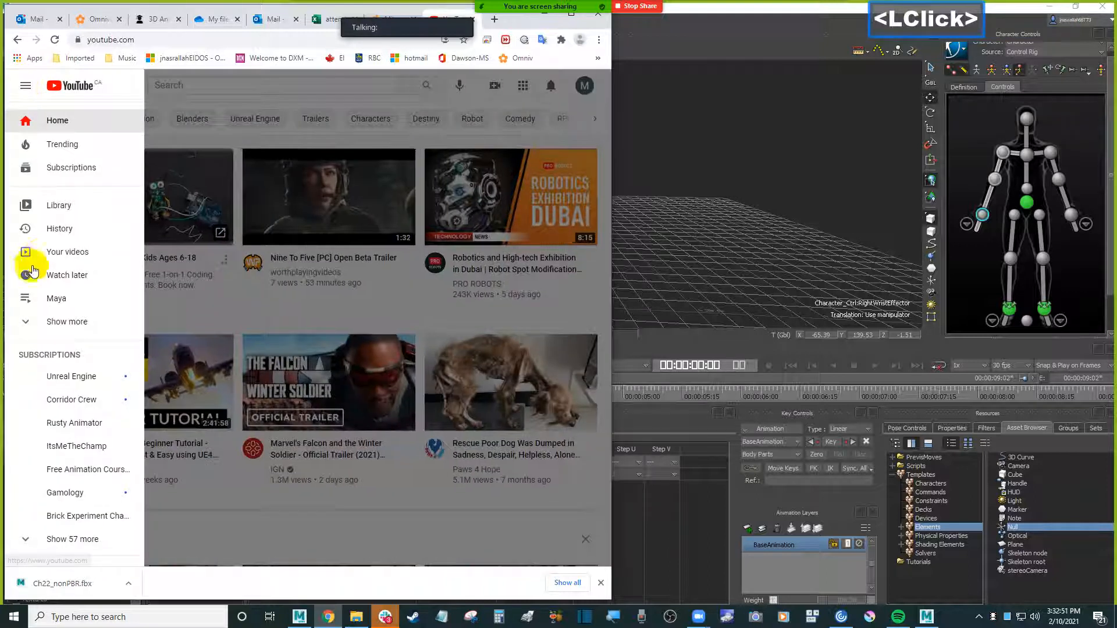
left_click(80, 278)
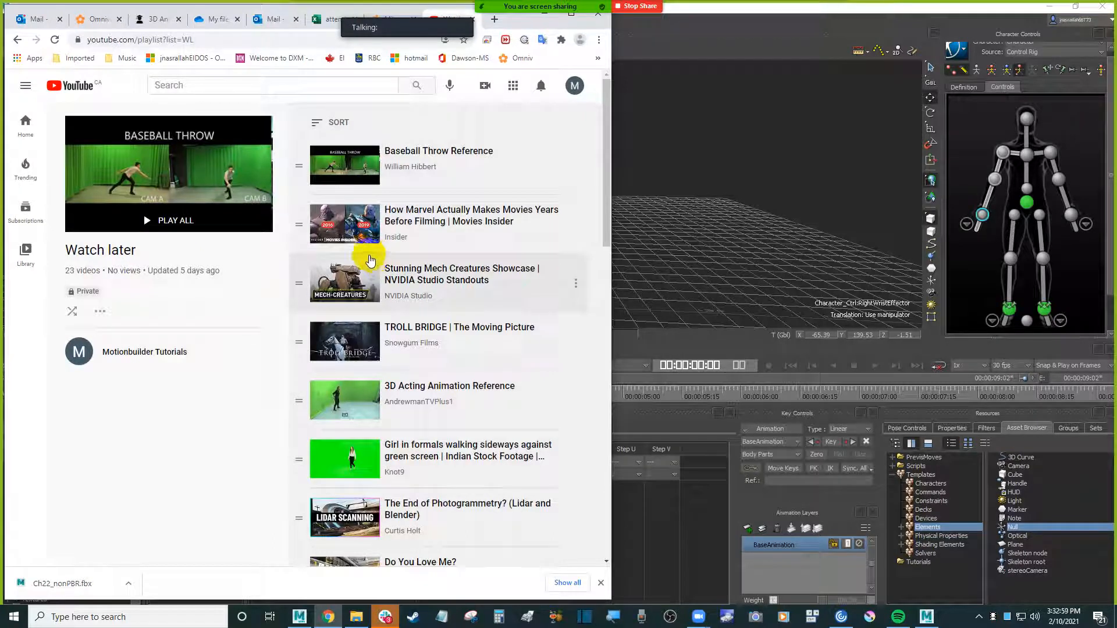
- Play the Baseball Throw Reference video in theater mode and pause it at 0:07
left_click(430, 152)
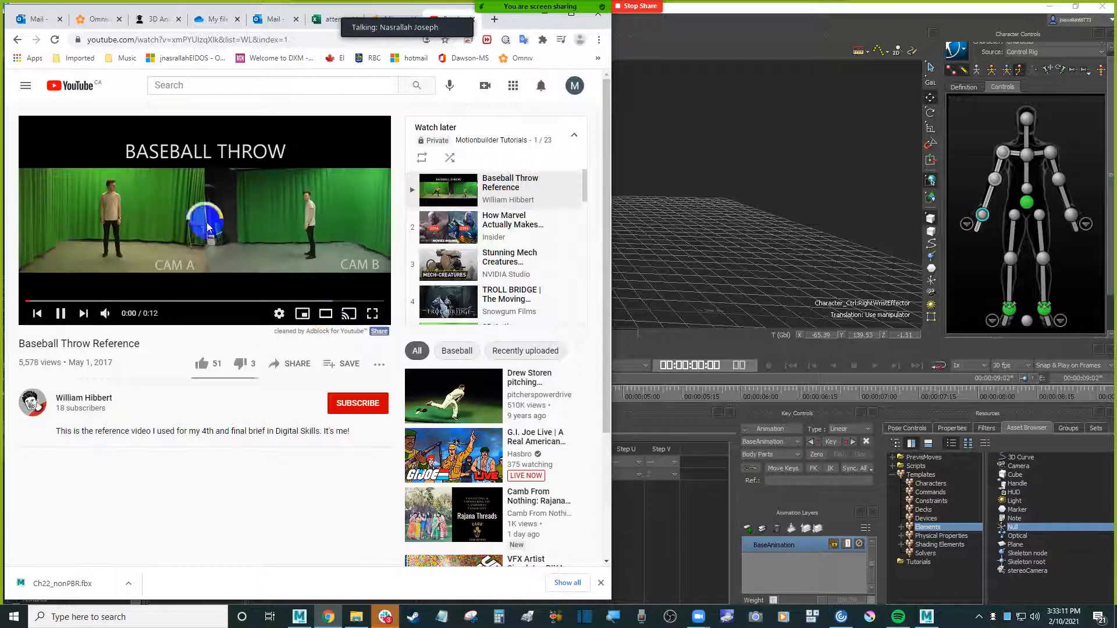
left_click(325, 313)
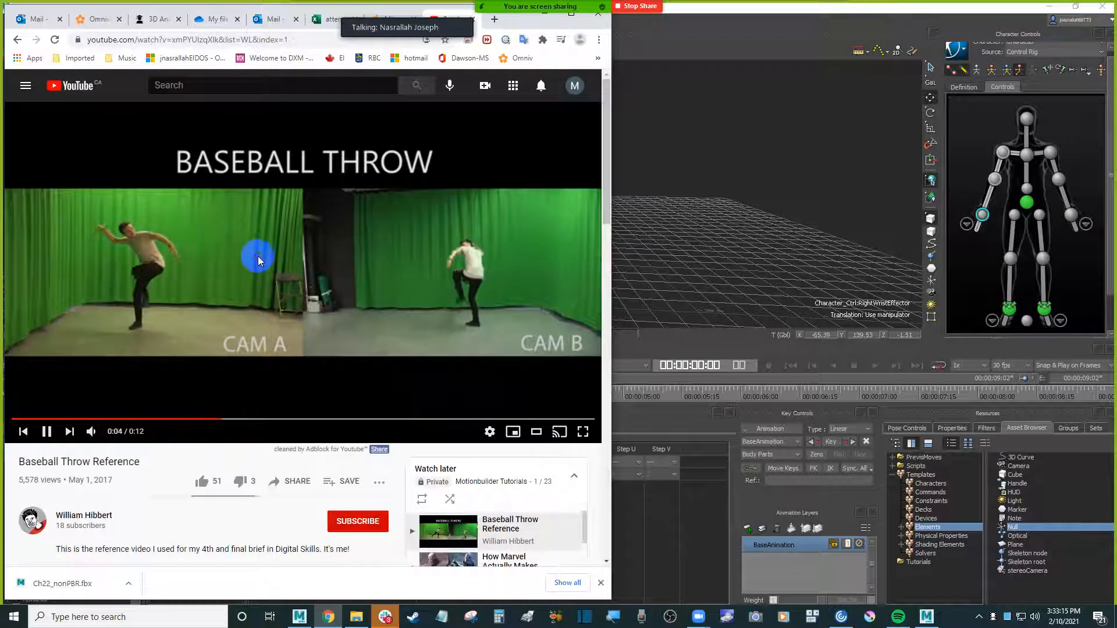
left_click(257, 256)
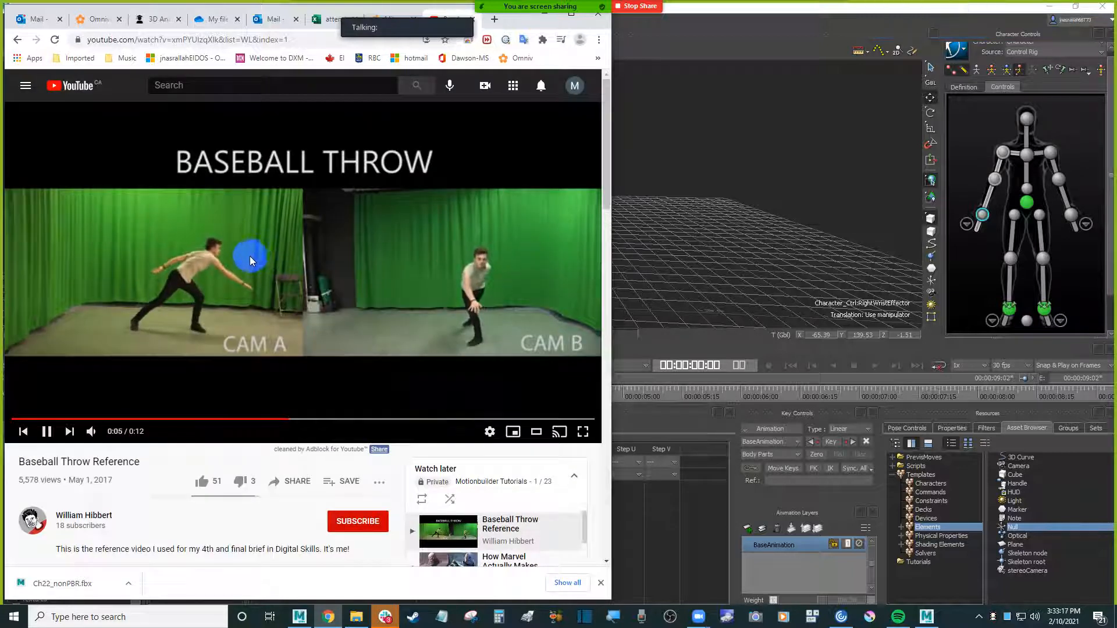
left_click(340, 267)
key("space")
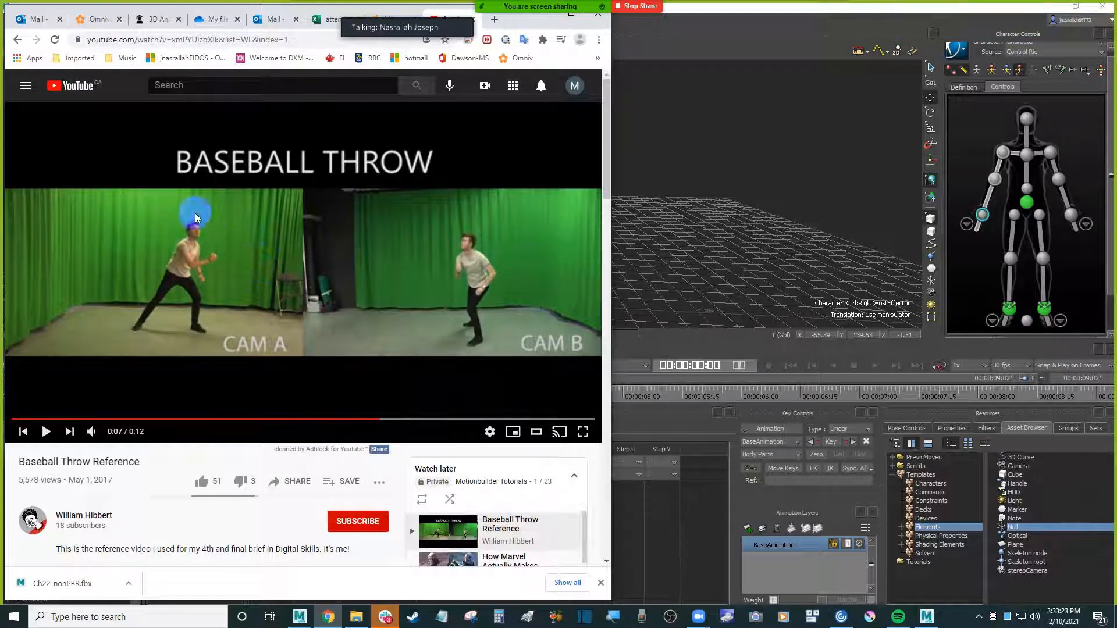
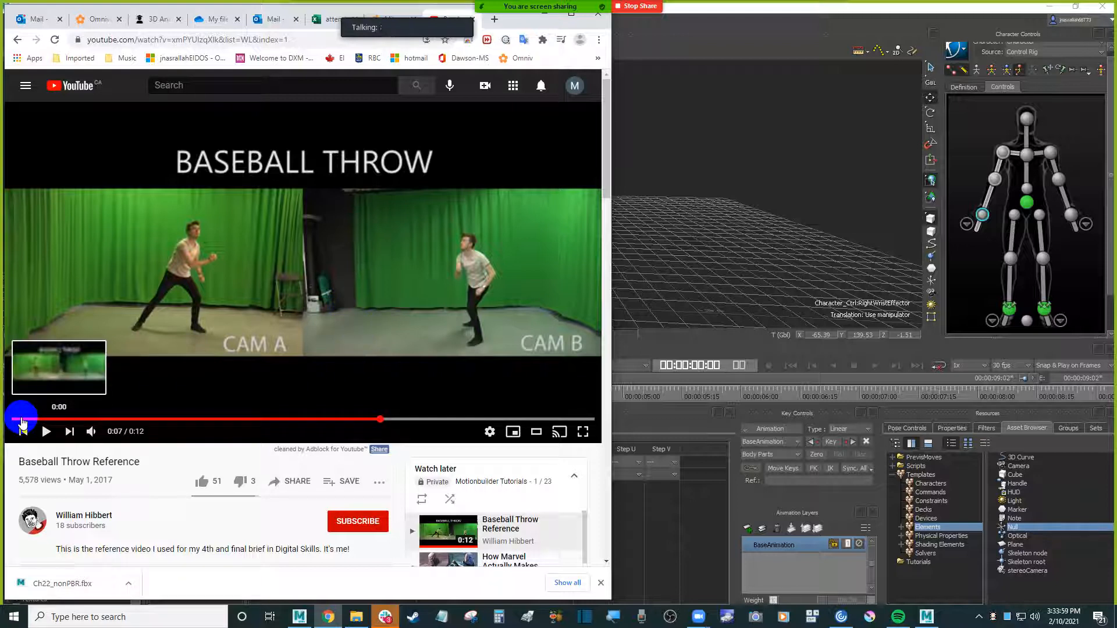
- Rewind the reference video to the beginning, step through its opening standing pose and resume playback
left_click(23, 423)
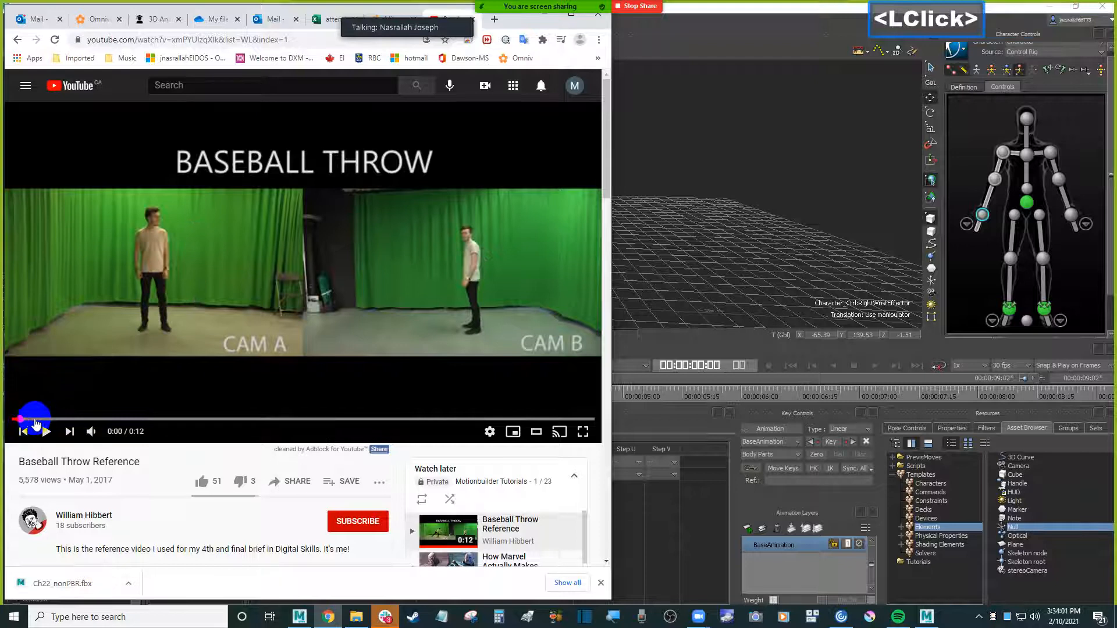
left_click(38, 419)
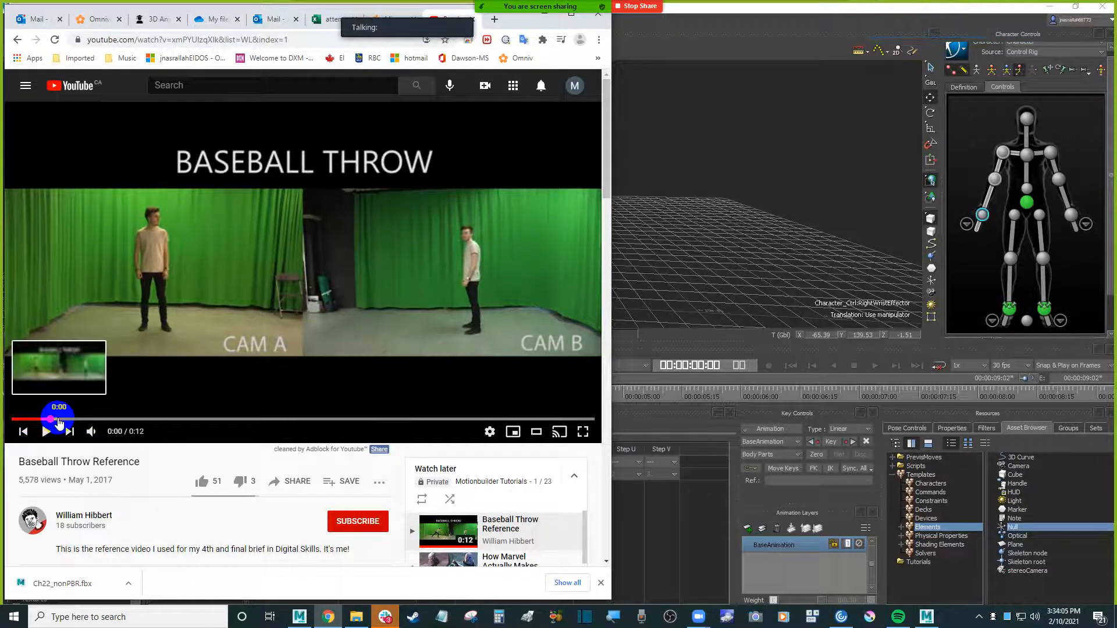
left_click(67, 421)
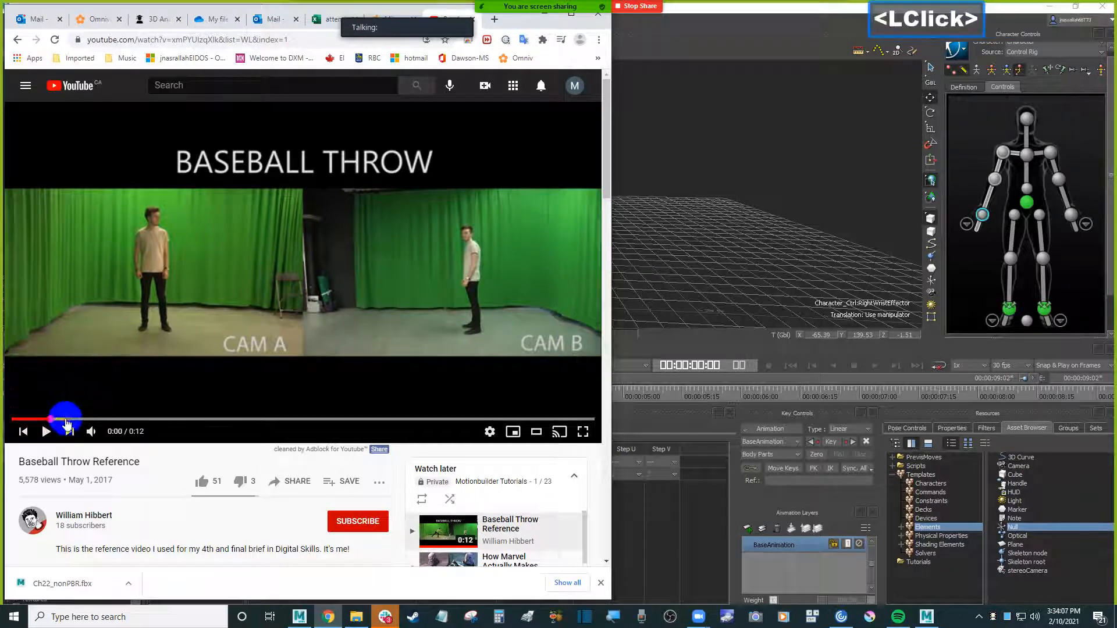
left_click(81, 420)
left_click(91, 420)
left_click(46, 431)
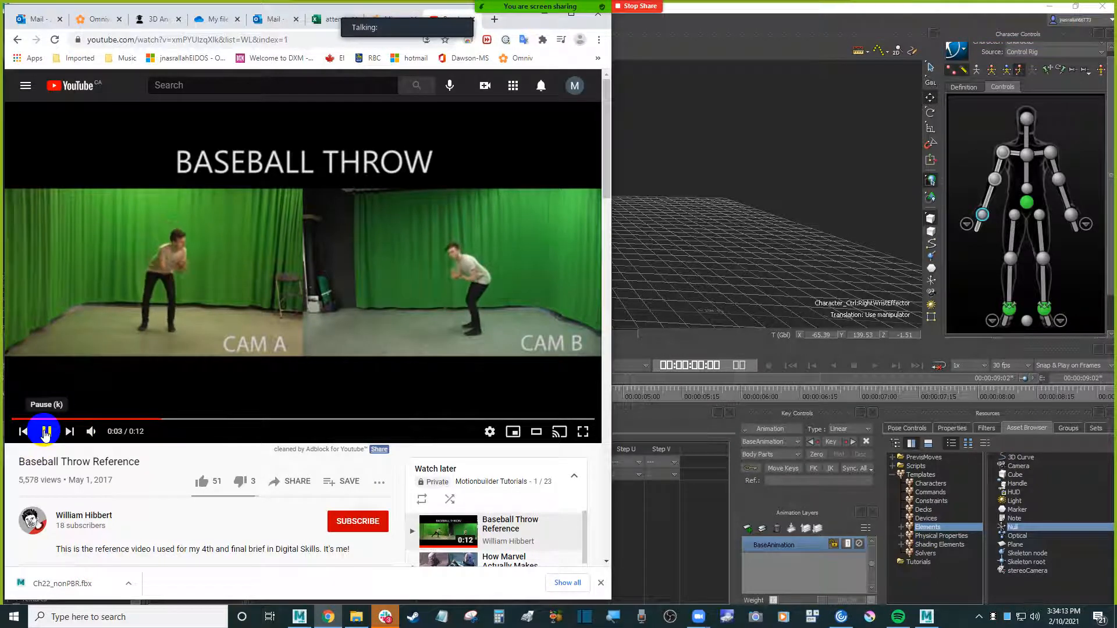
- Scrub the reference video back to the crouched wind-up pose at 0:03 to examine it
left_click(210, 419)
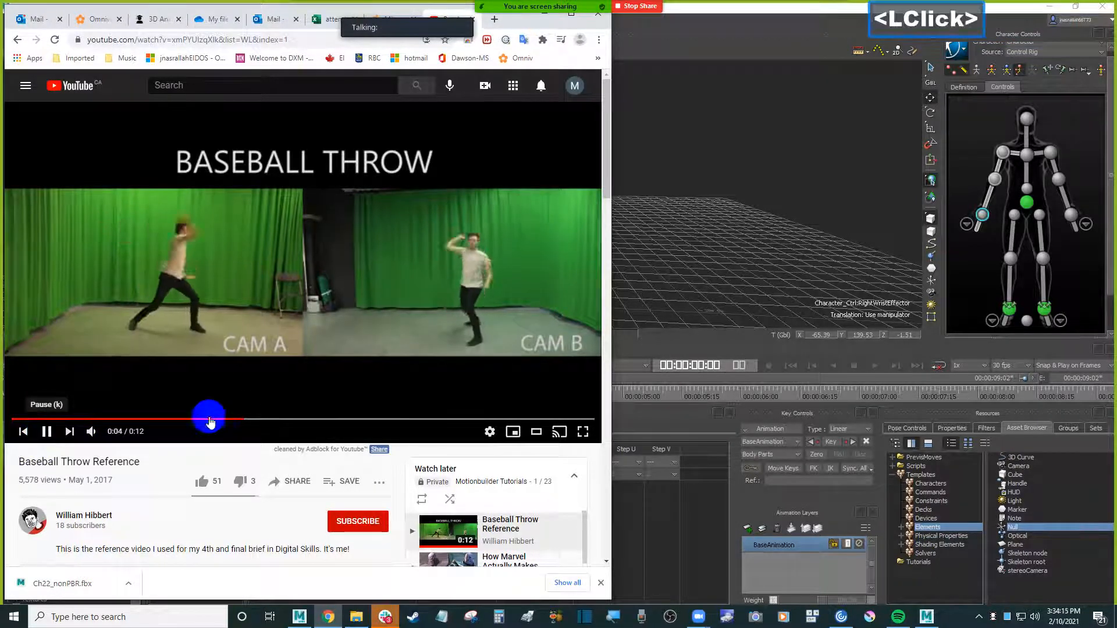
left_click_drag(219, 424, 180, 424)
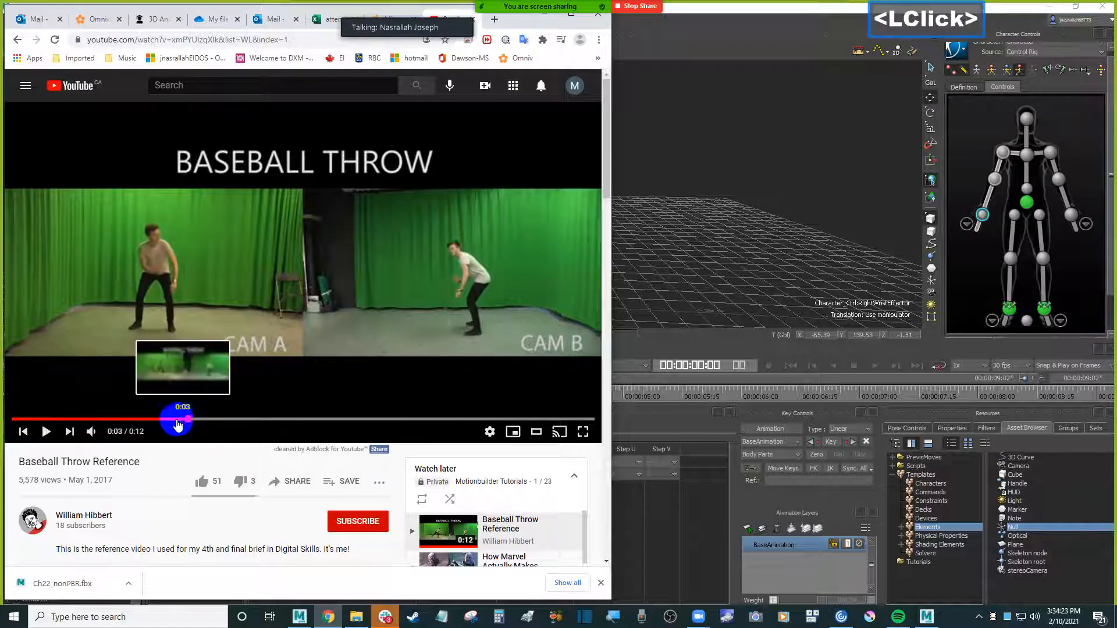
double_click(168, 424)
left_click(162, 424)
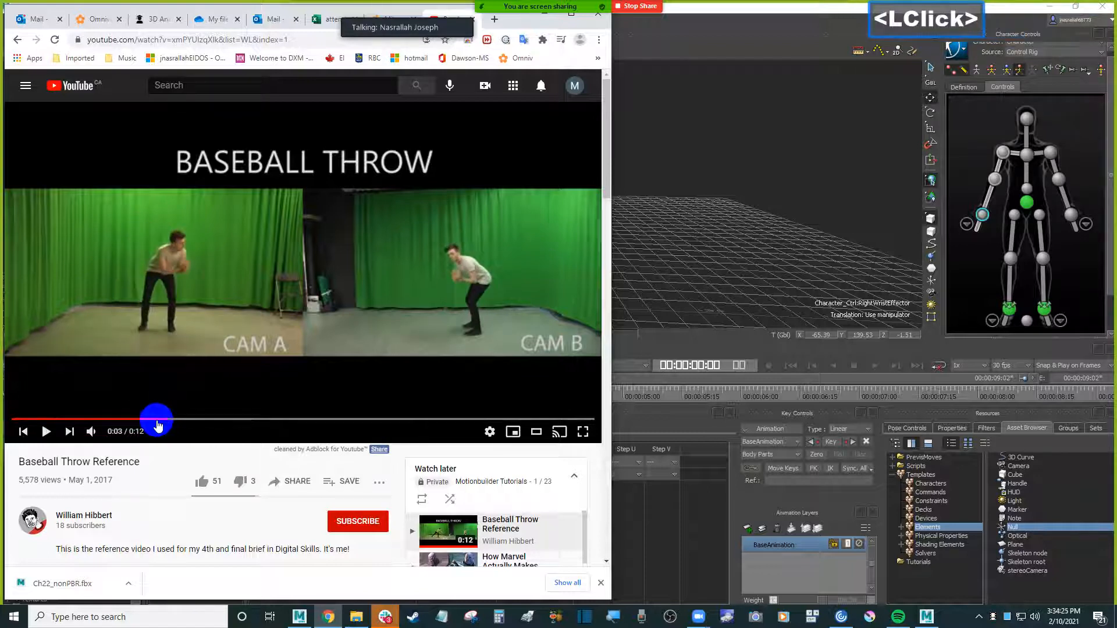
- Scrub the Baseball Throw Reference video back to the standing pose at 0:02 and copy its video URL
left_click(159, 423)
left_click_drag(160, 425, 130, 423)
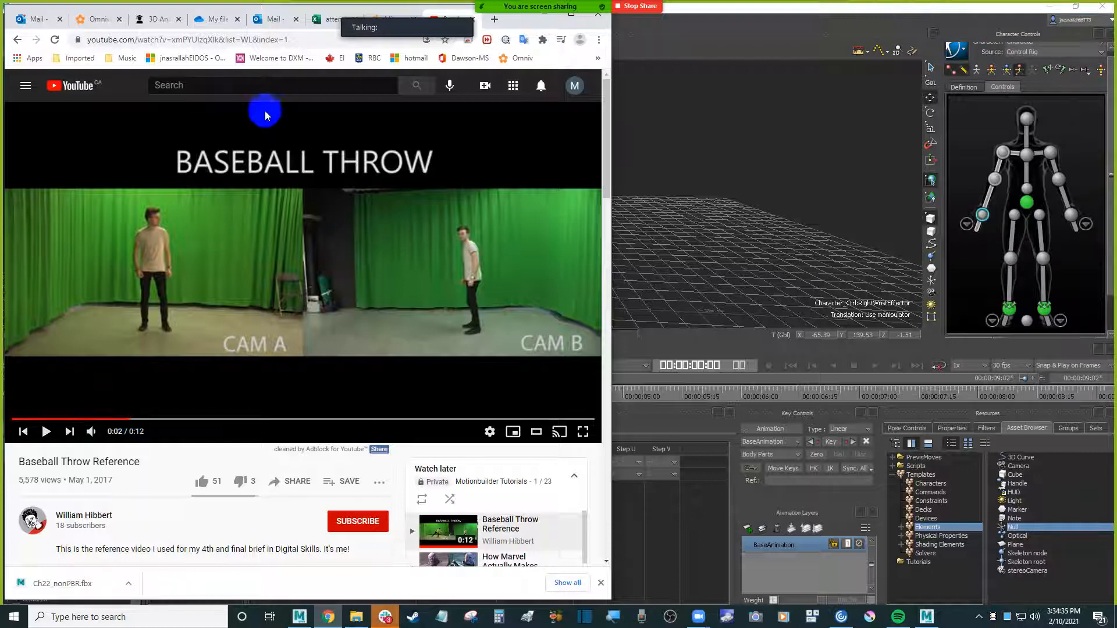
left_click(495, 20)
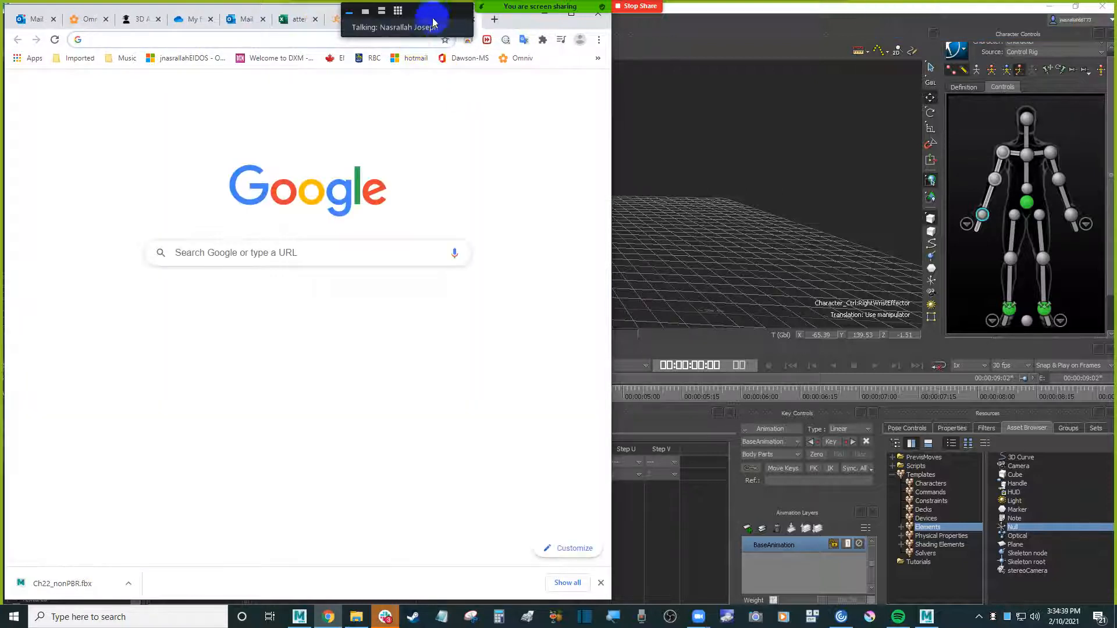
left_click_drag(435, 16, 123, 26)
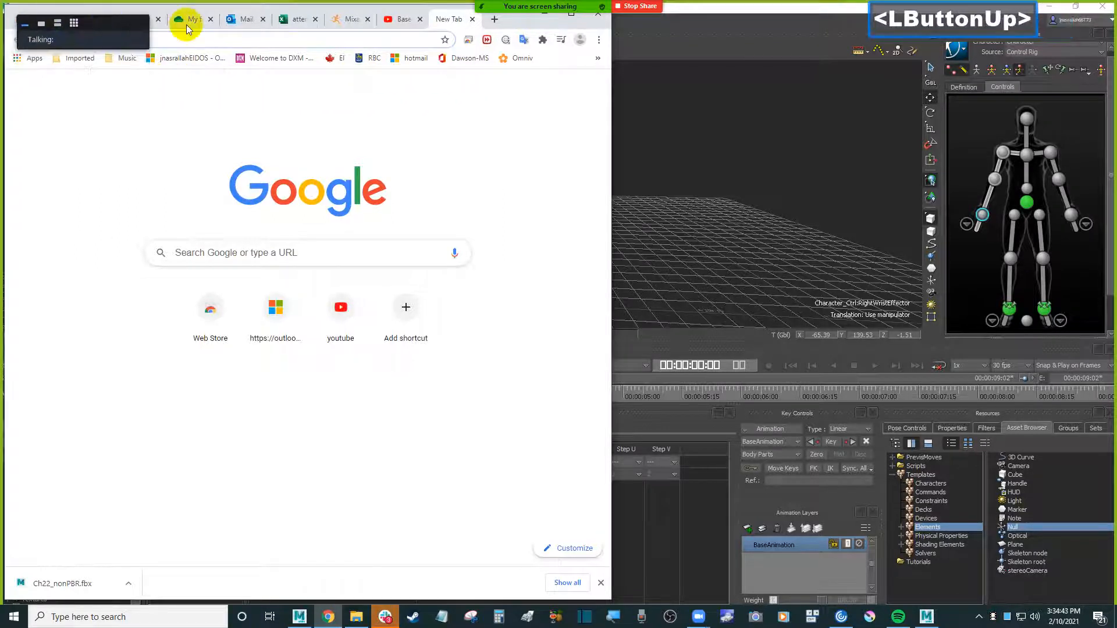
left_click(387, 20)
right_click(262, 201)
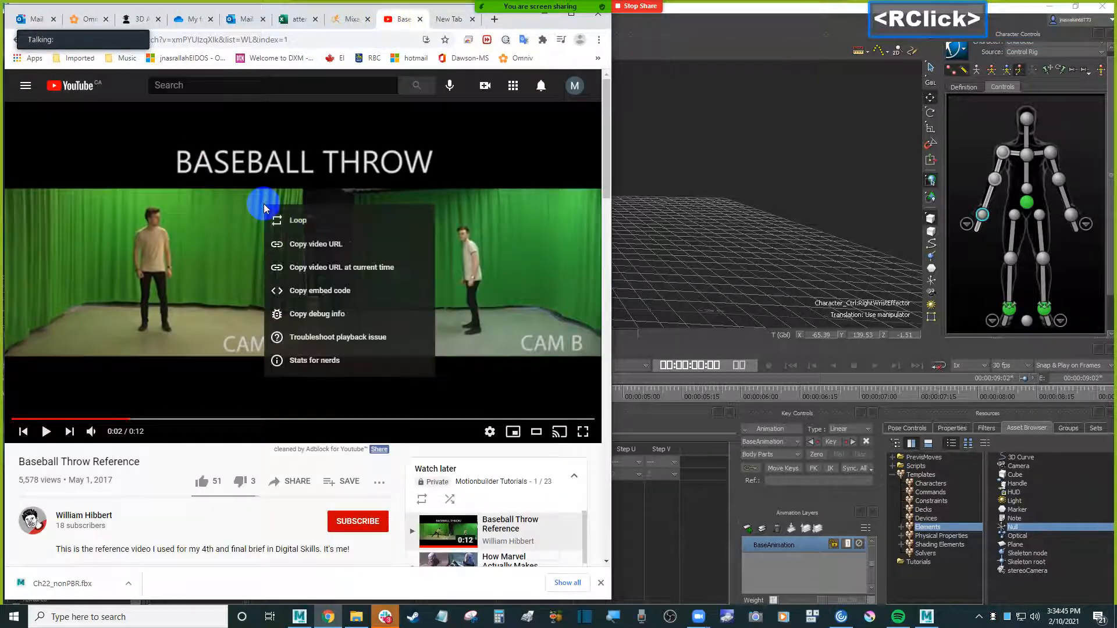
left_click(341, 245)
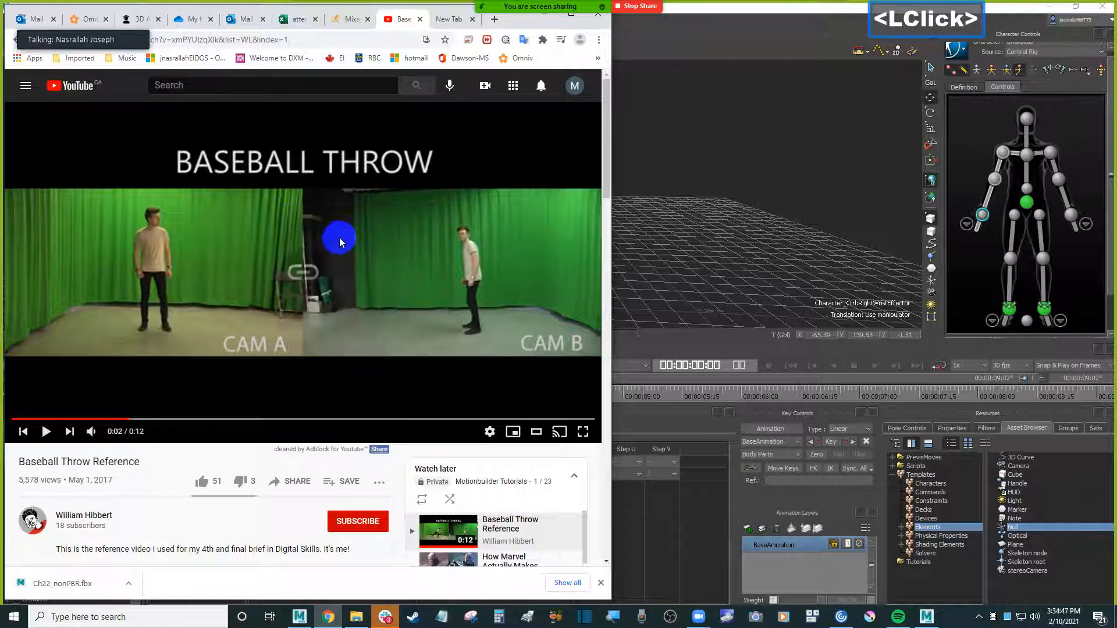
- Open the keepvid.ch YouTube downloader site in the empty browser tab
left_click(450, 21)
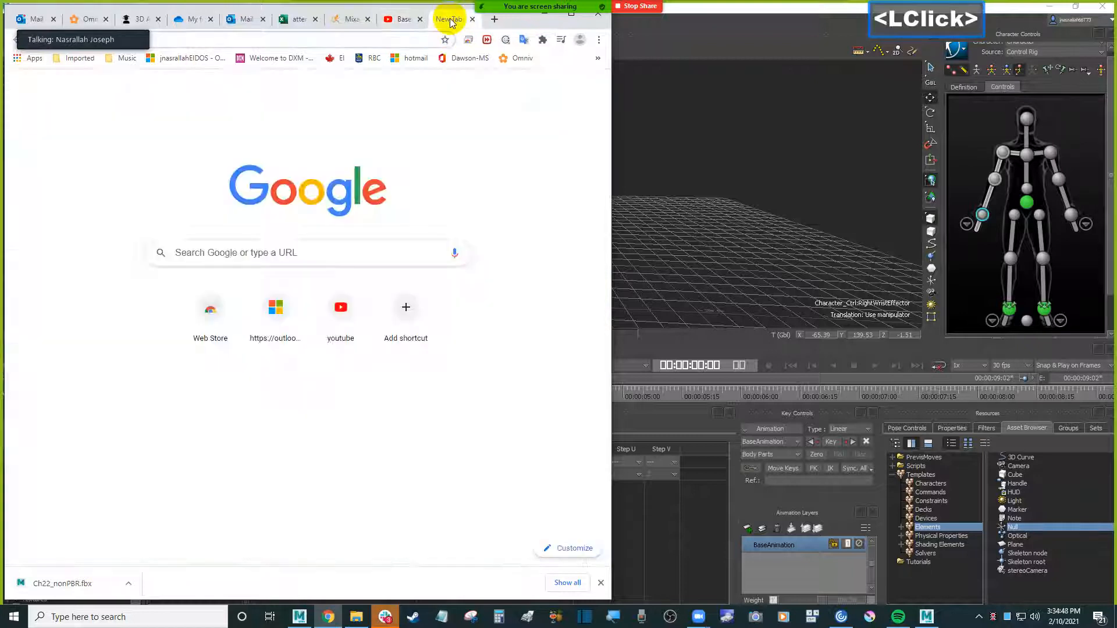
left_click(315, 37)
left_click_drag(109, 44, 114, 573)
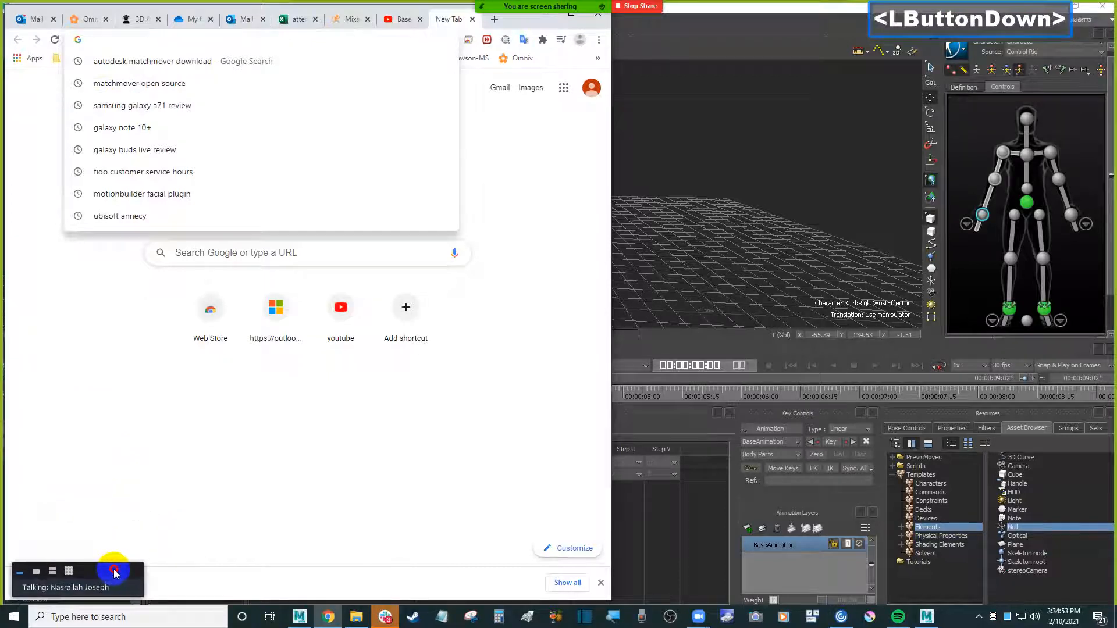
left_click(184, 37)
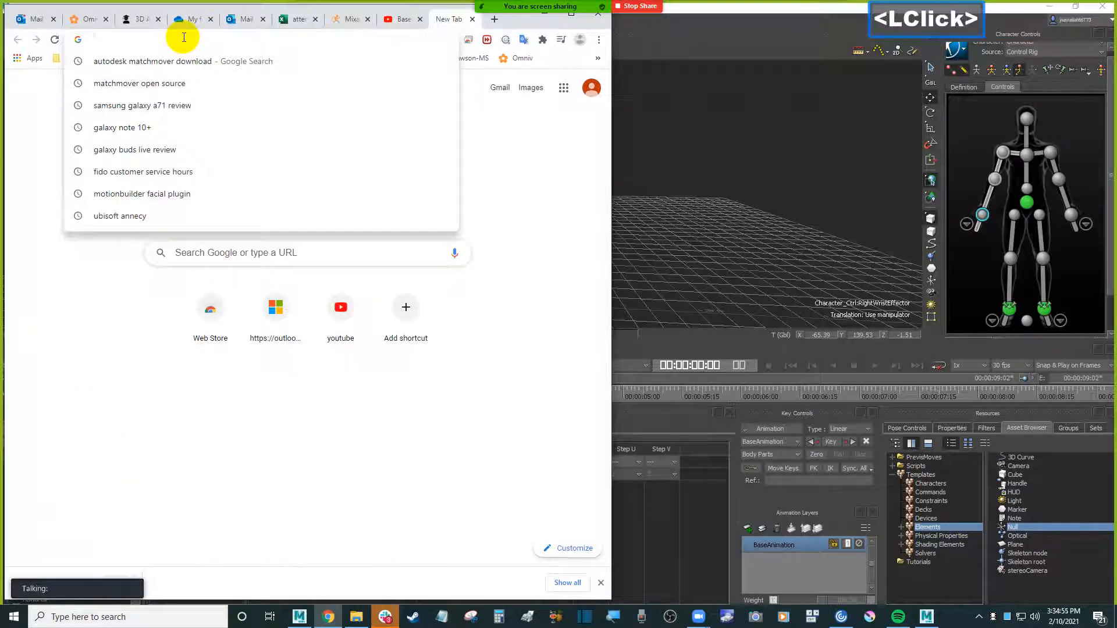
type("k")
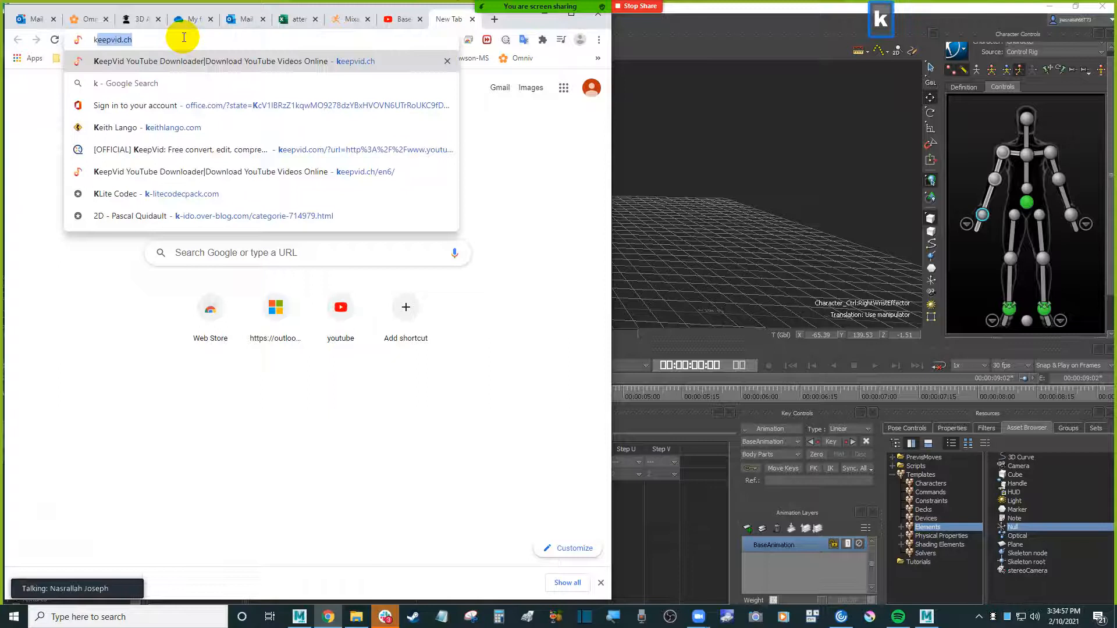
type("eep")
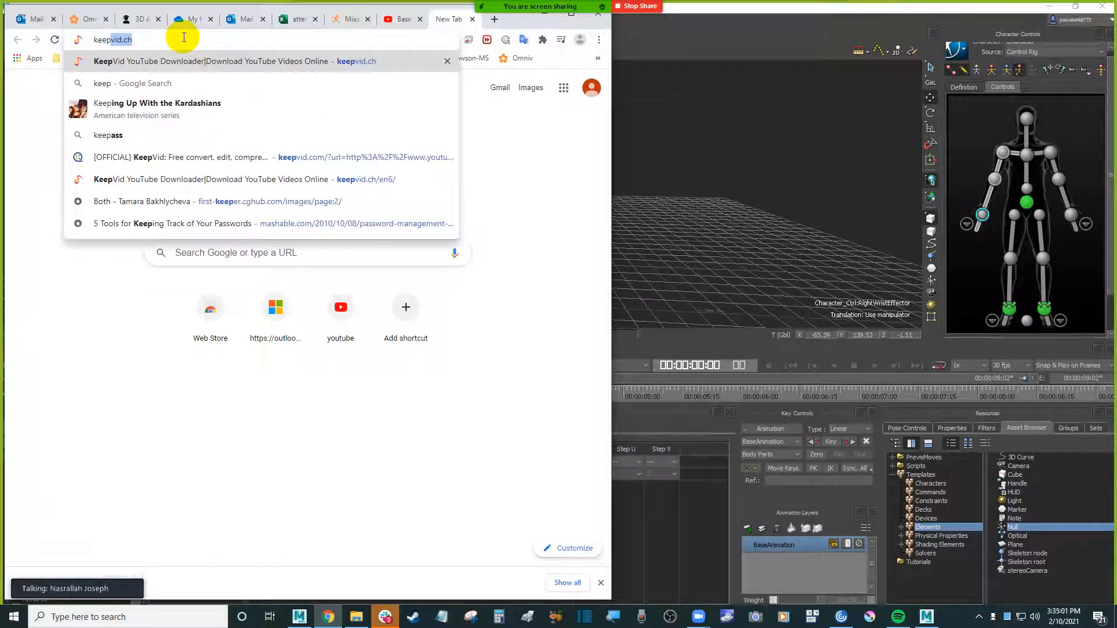
type("vid.c")
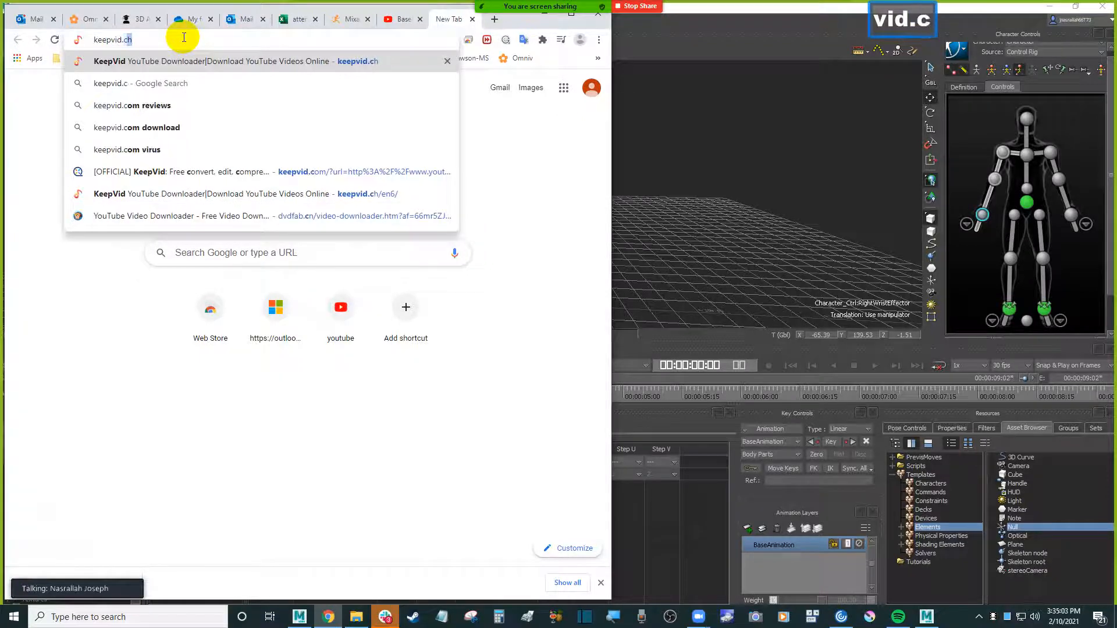
type("h")
key("Return")
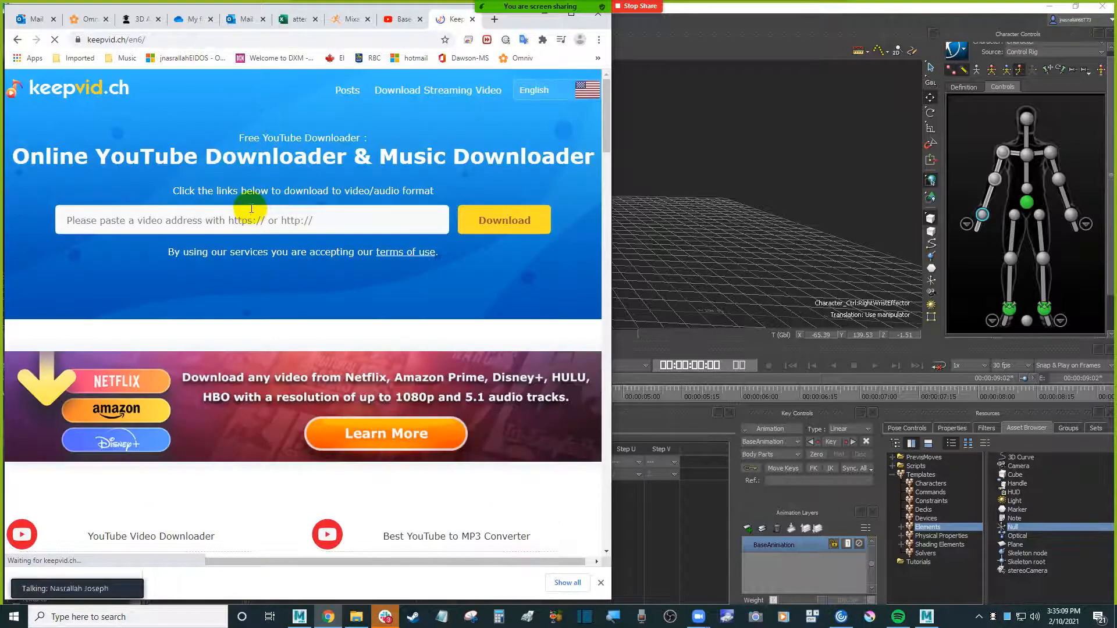
- Submit the copied YouTube link to KeepVid for download, choosing only this single video instead of the entire playlist
left_click(274, 221)
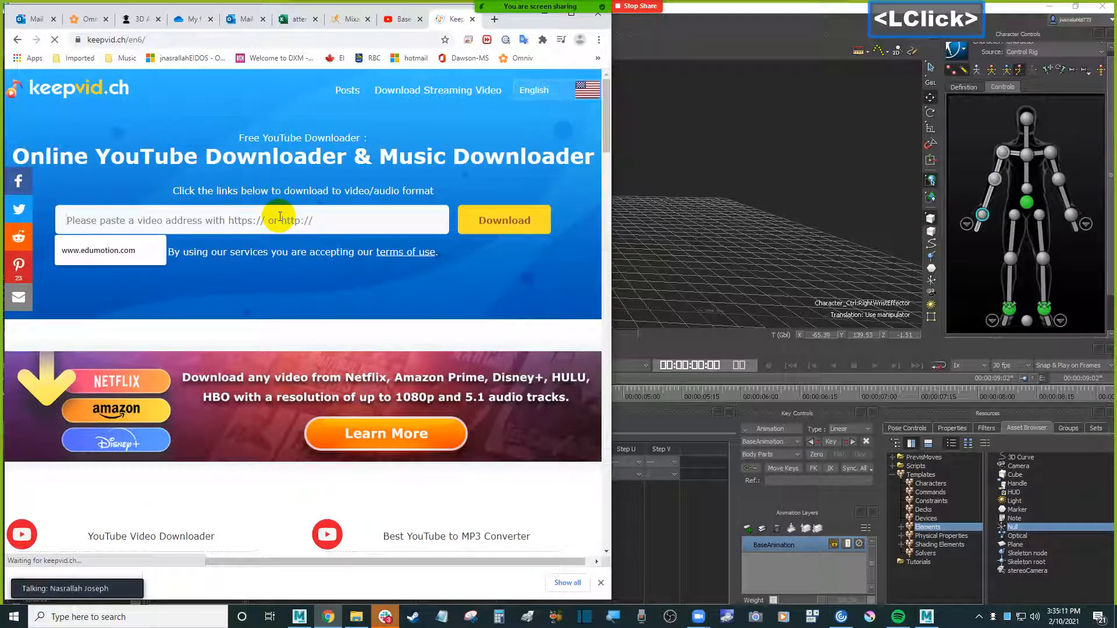
type("https://youtu.be/xmPYUlzqXlk?list=WL")
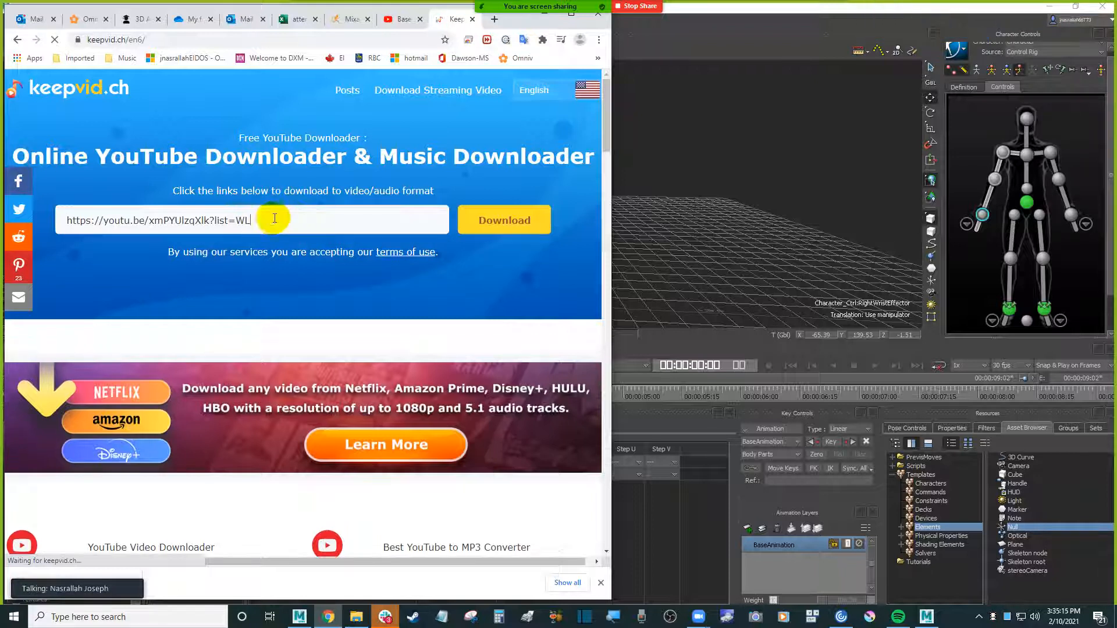
left_click(521, 220)
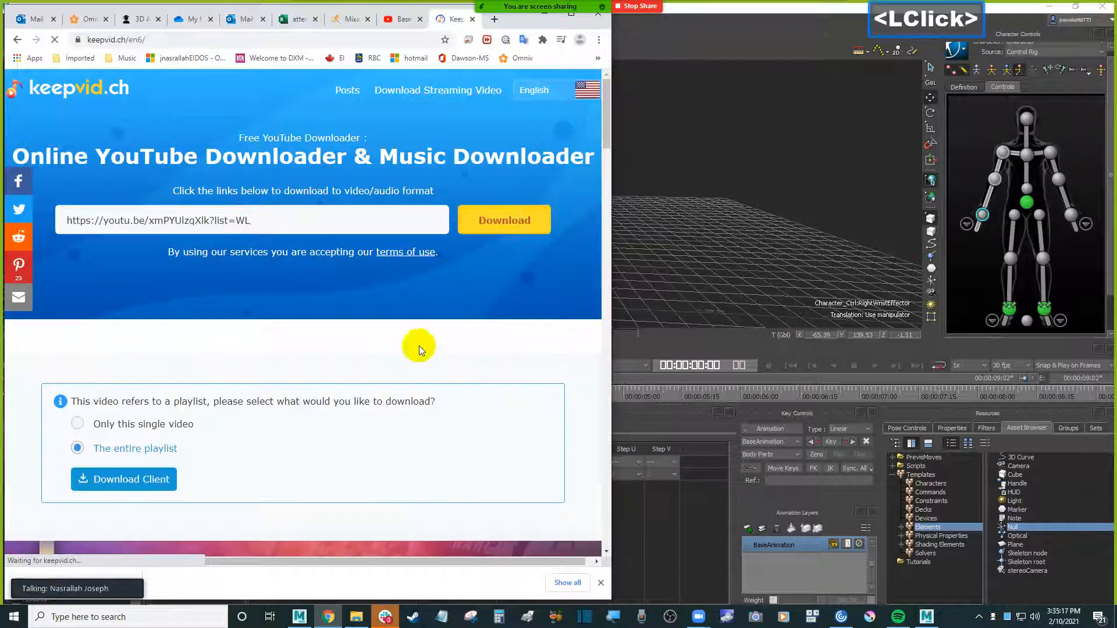
left_click(133, 442)
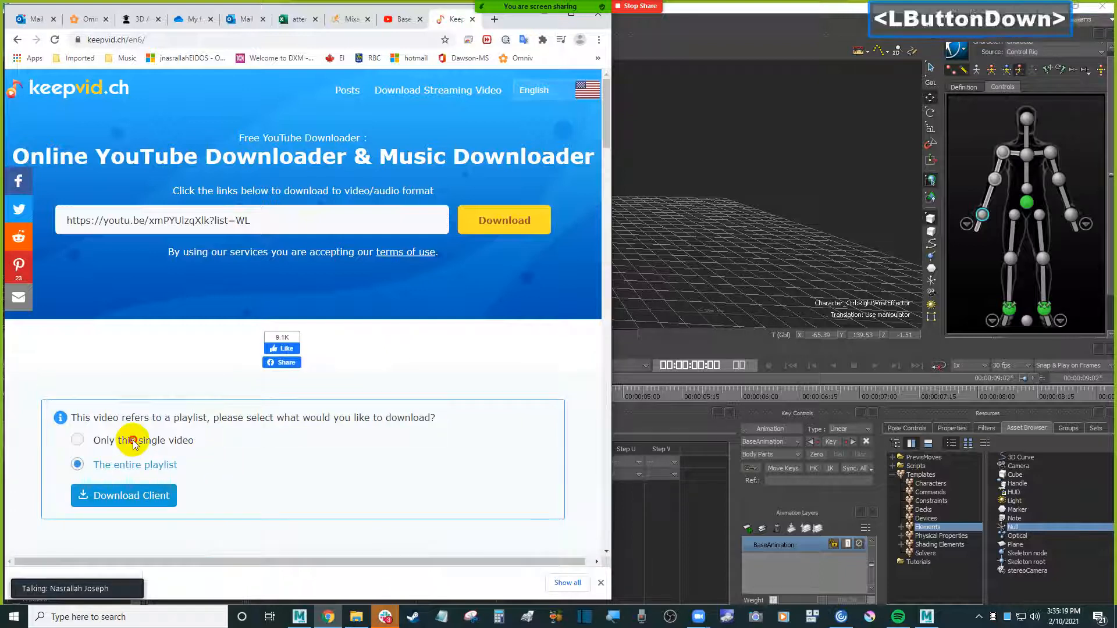
left_click(140, 498)
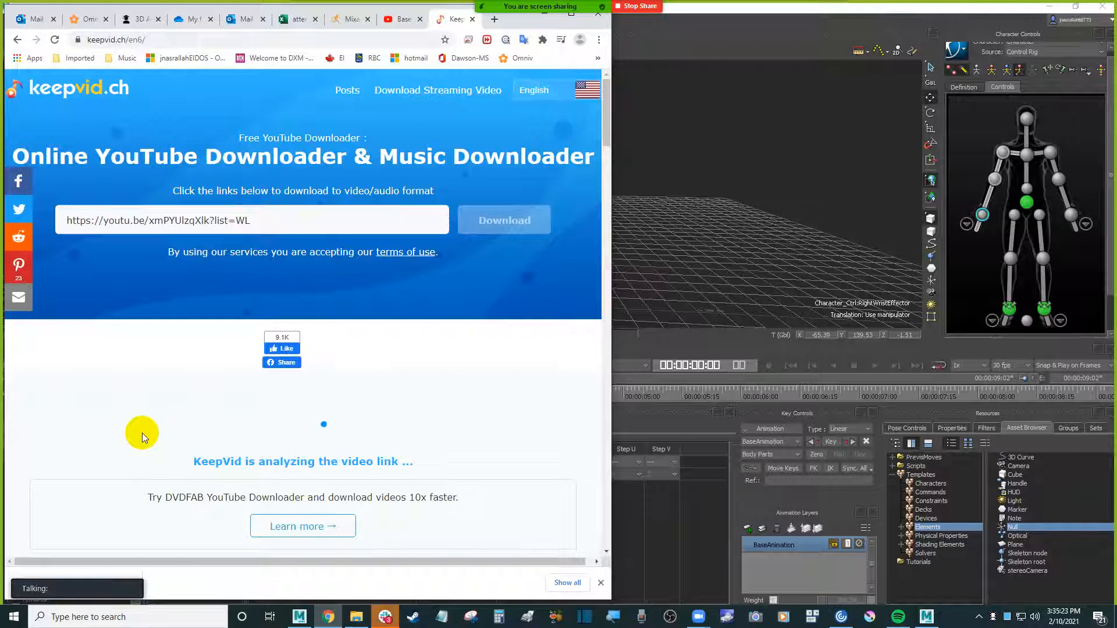
- Choose the 720p MP4 version of Baseball Throw Reference, dismiss the DVDFAB advertisement and open the video's download link
scroll(142, 432, "down", 3)
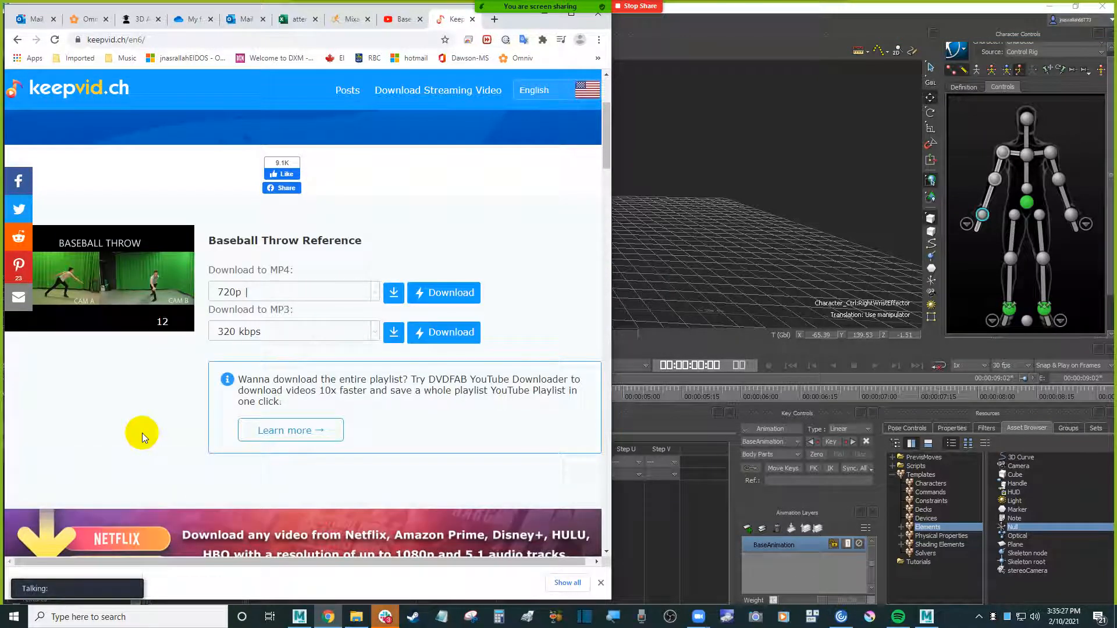
left_click(376, 296)
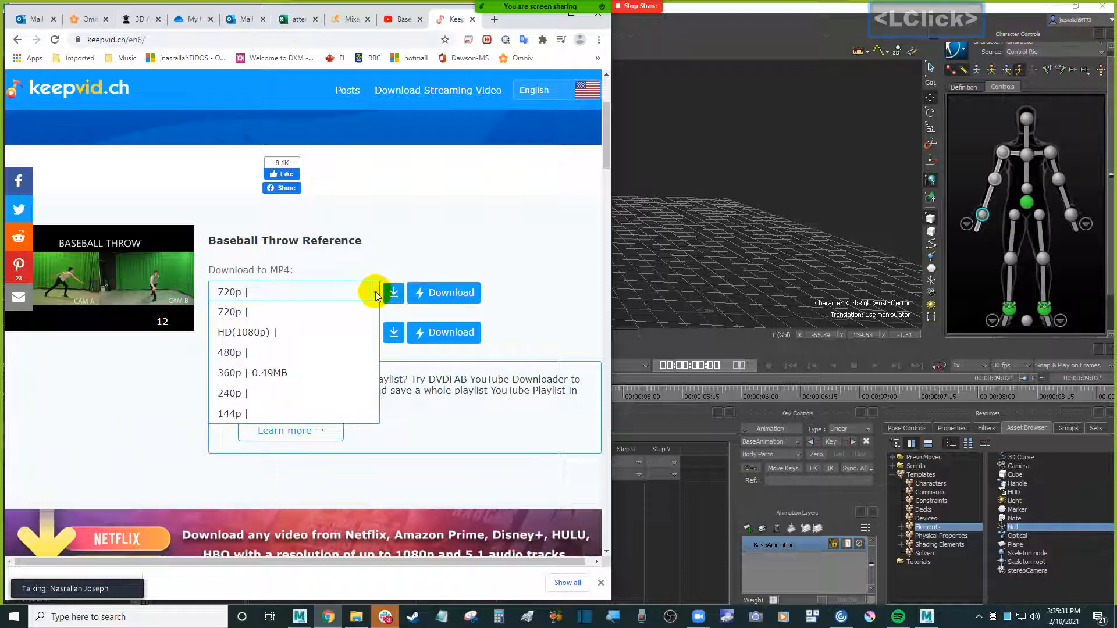
left_click(320, 313)
left_click(459, 297)
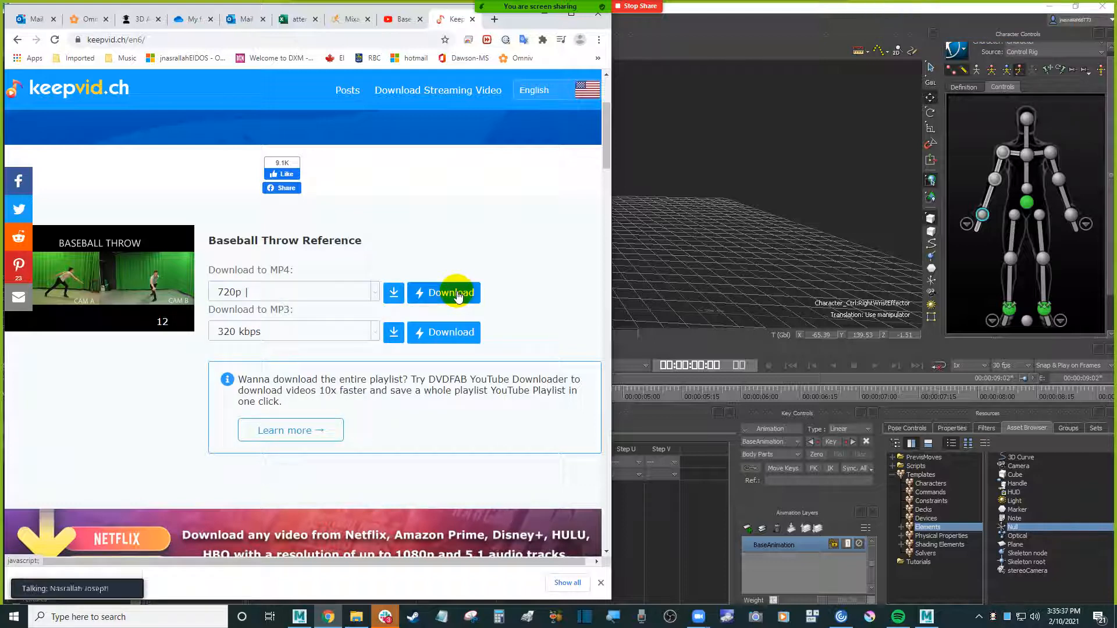
left_click(459, 294)
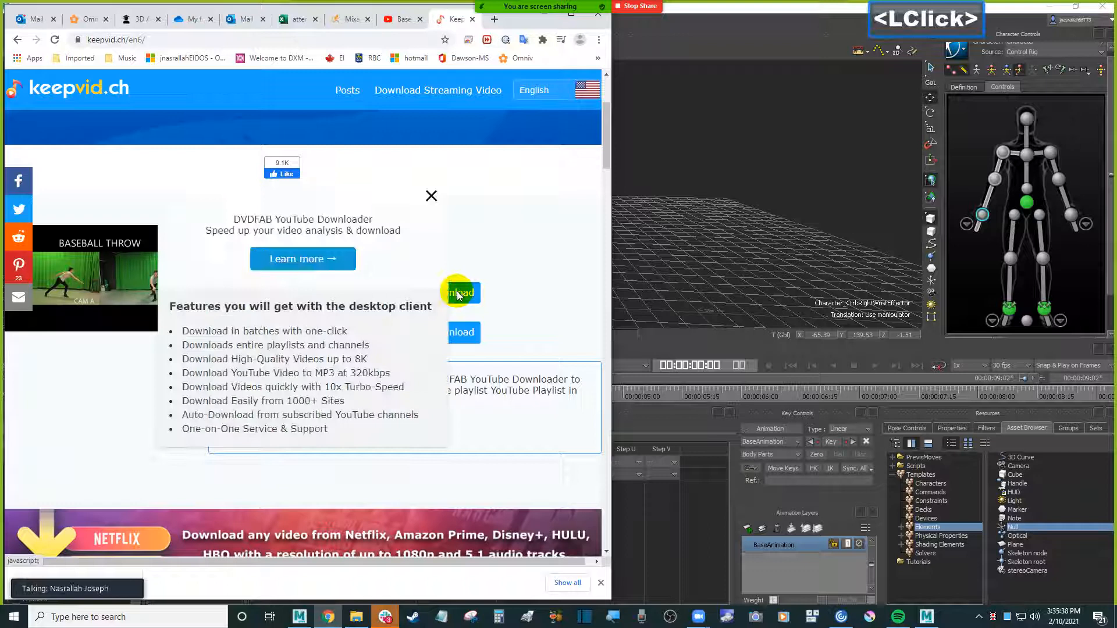
left_click(431, 197)
left_click(392, 293)
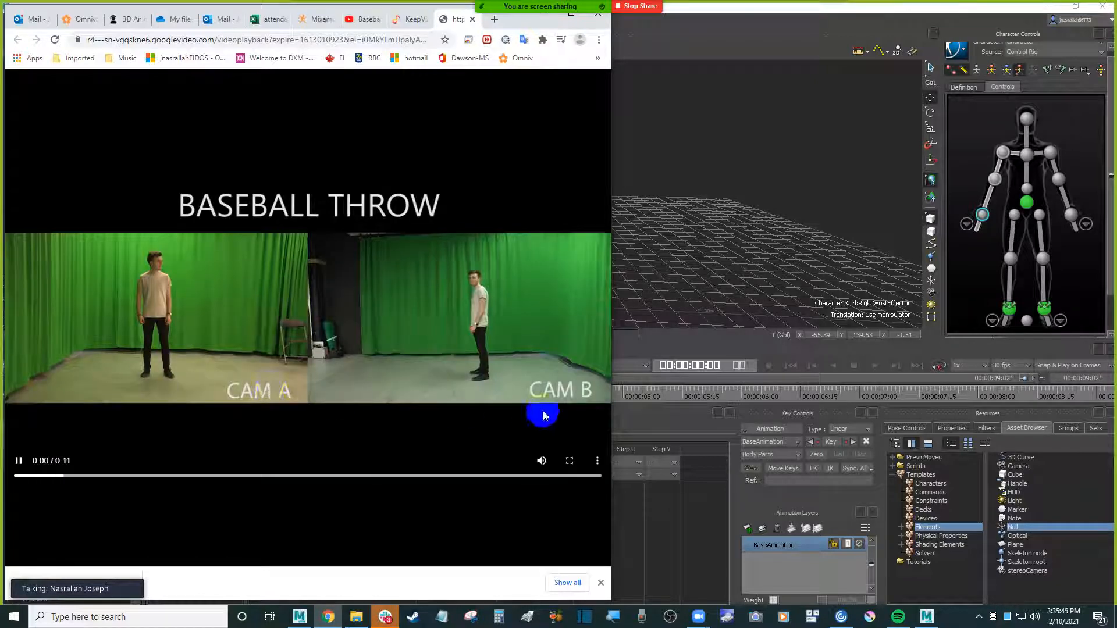
- Pause the opened video file and download it to the computer
left_click(18, 460)
left_click(598, 463)
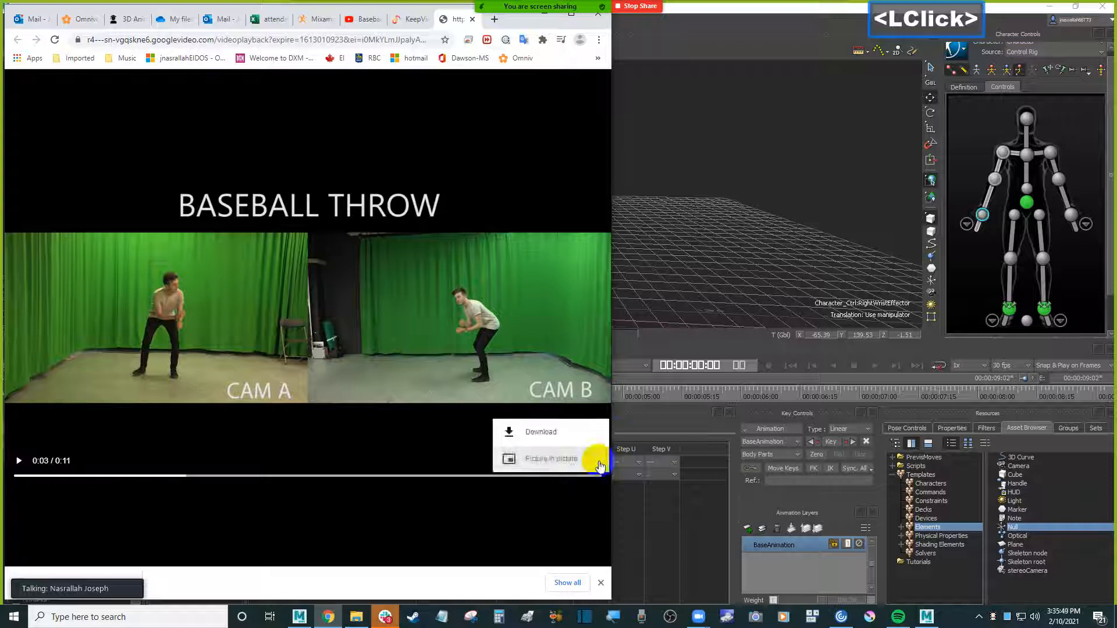
left_click(593, 500)
left_click(597, 462)
left_click(556, 432)
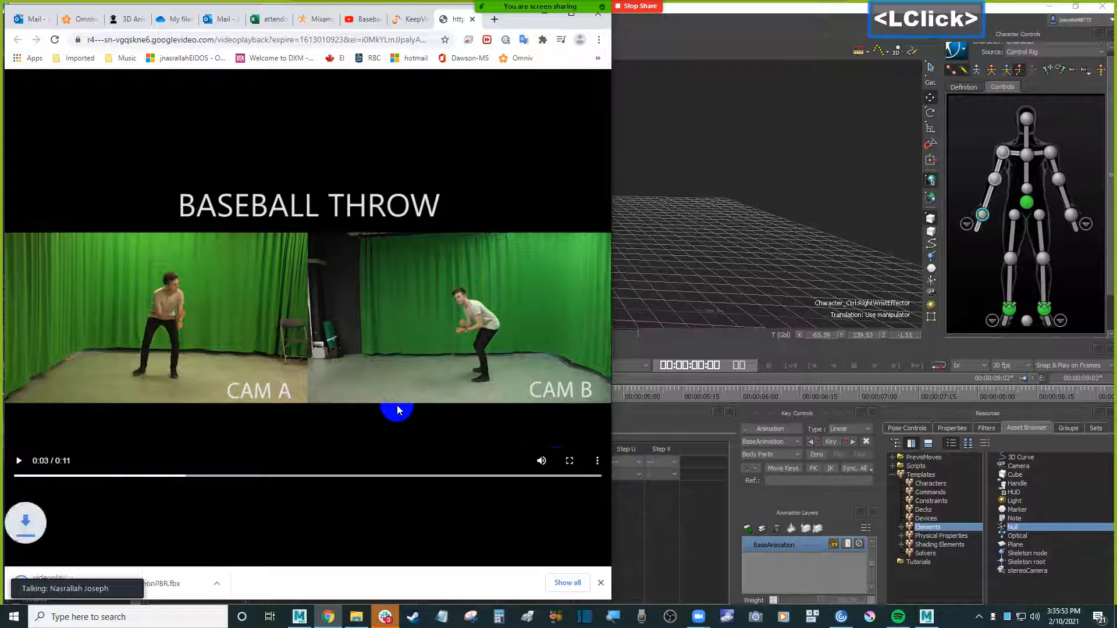
- Switch to File Explorer and copy videoplayback.mp4 from the Downloads folder
left_click(356, 616)
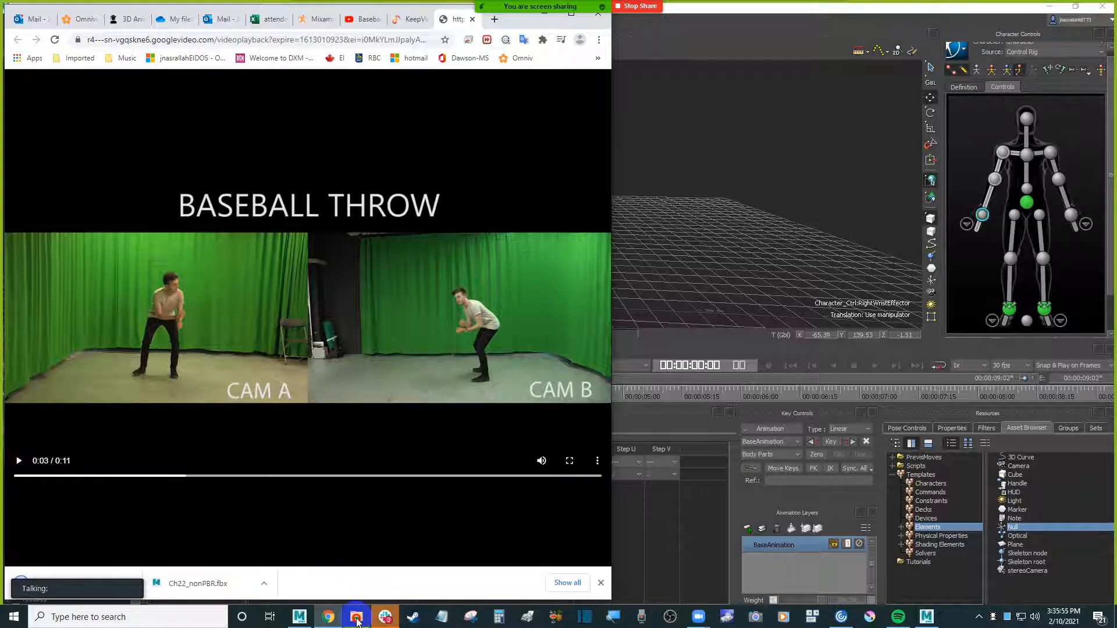
left_click(787, 366)
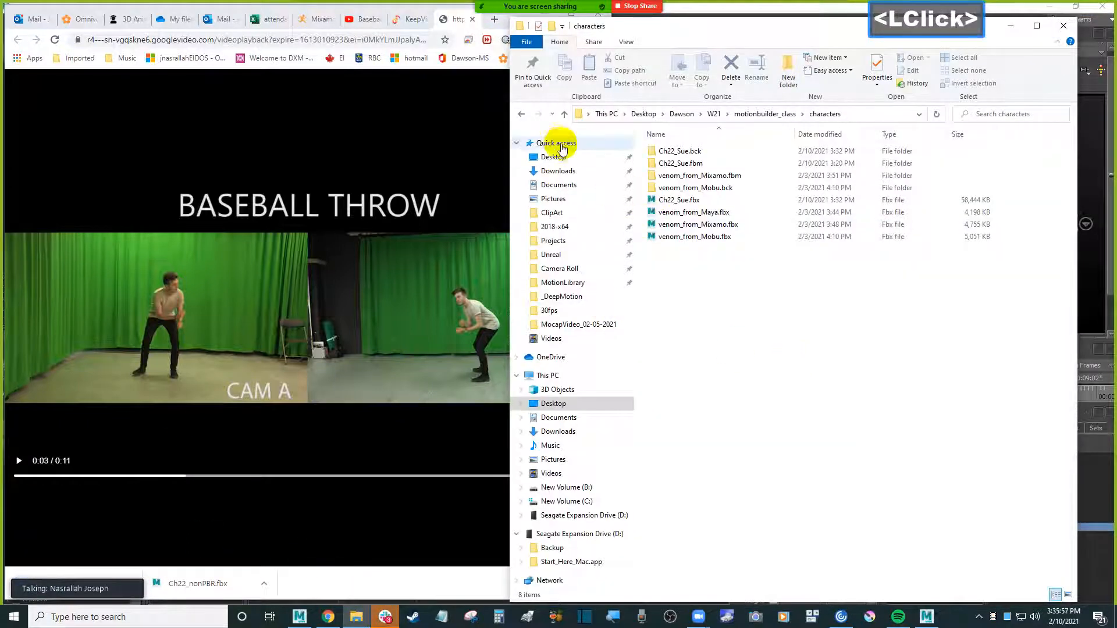
left_click(558, 170)
left_click(718, 152)
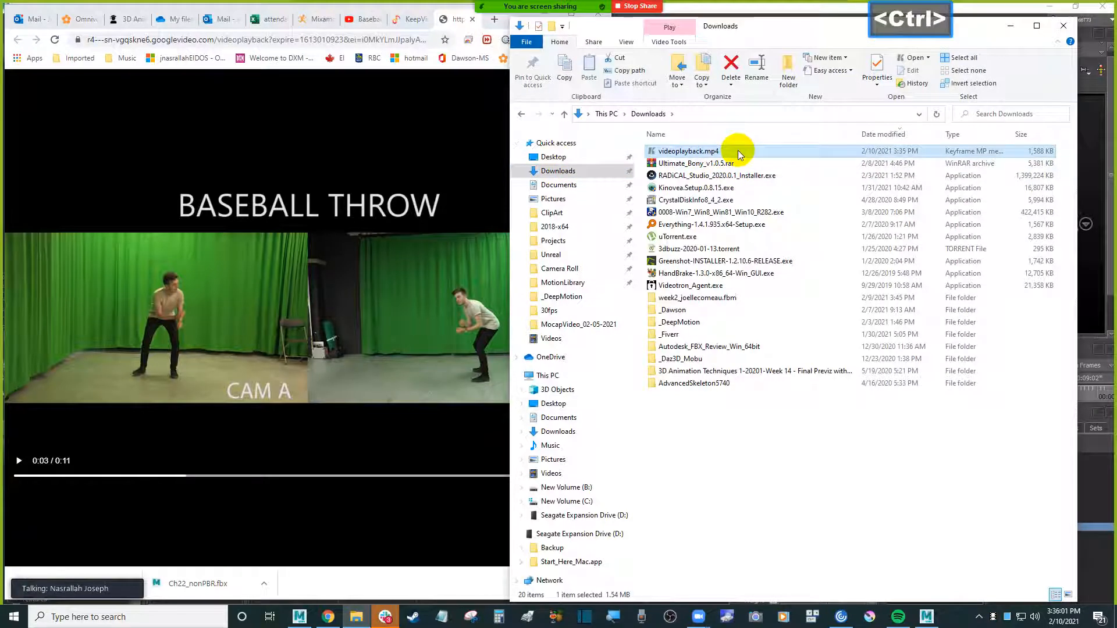
key("ctrl+c")
- Create a folder named anims_keyframe in motionbuilder_class and paste the copied video into it
left_click(523, 115)
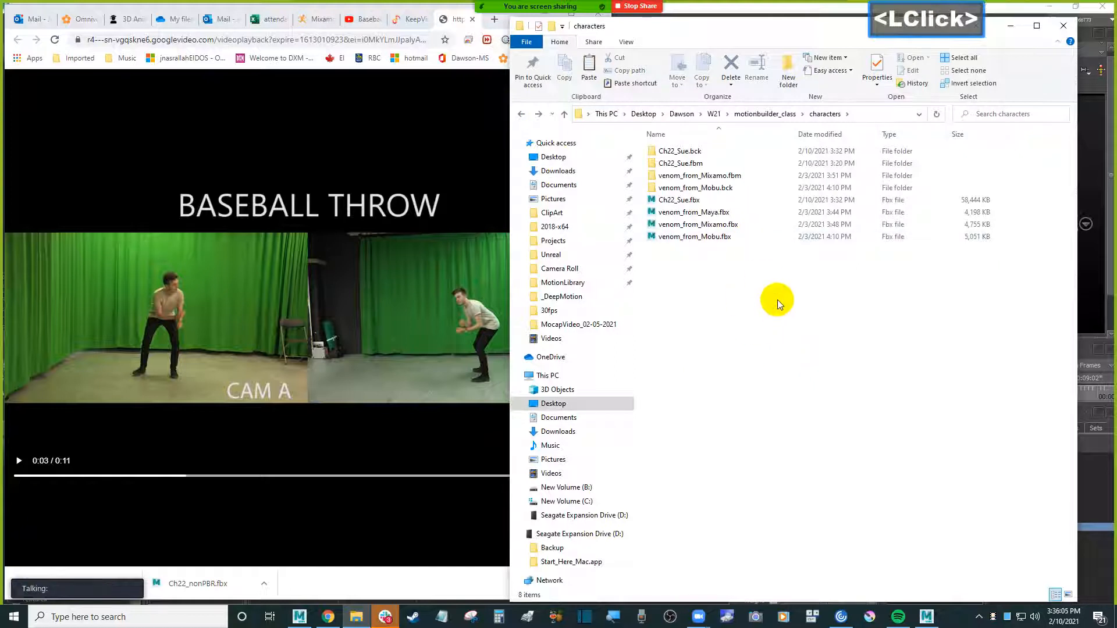
left_click(778, 114)
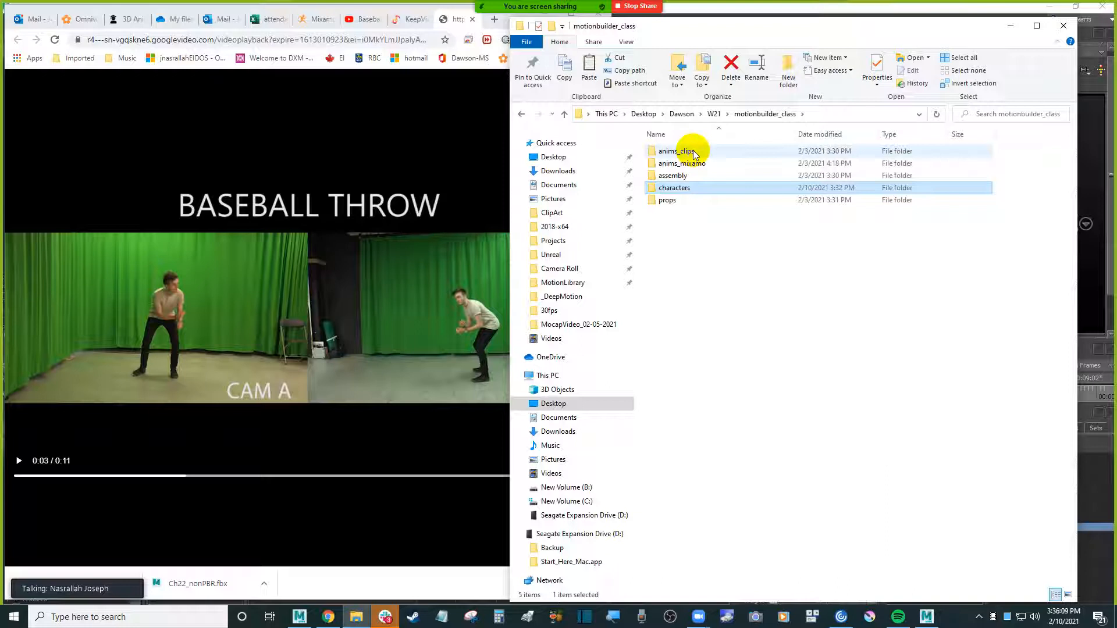
left_click(769, 251)
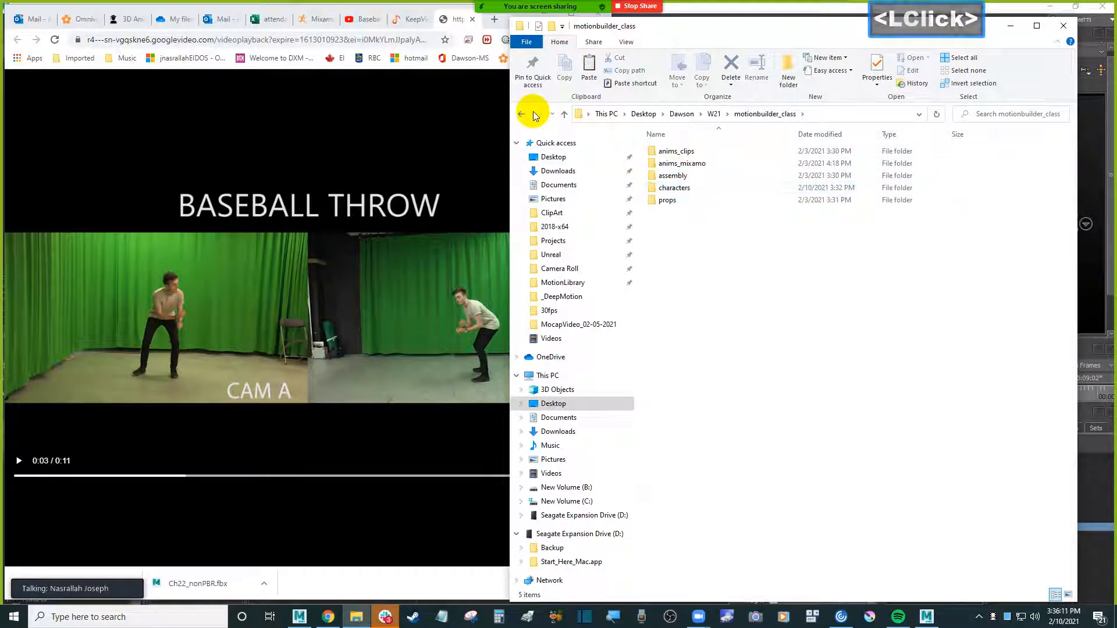
left_click(788, 73)
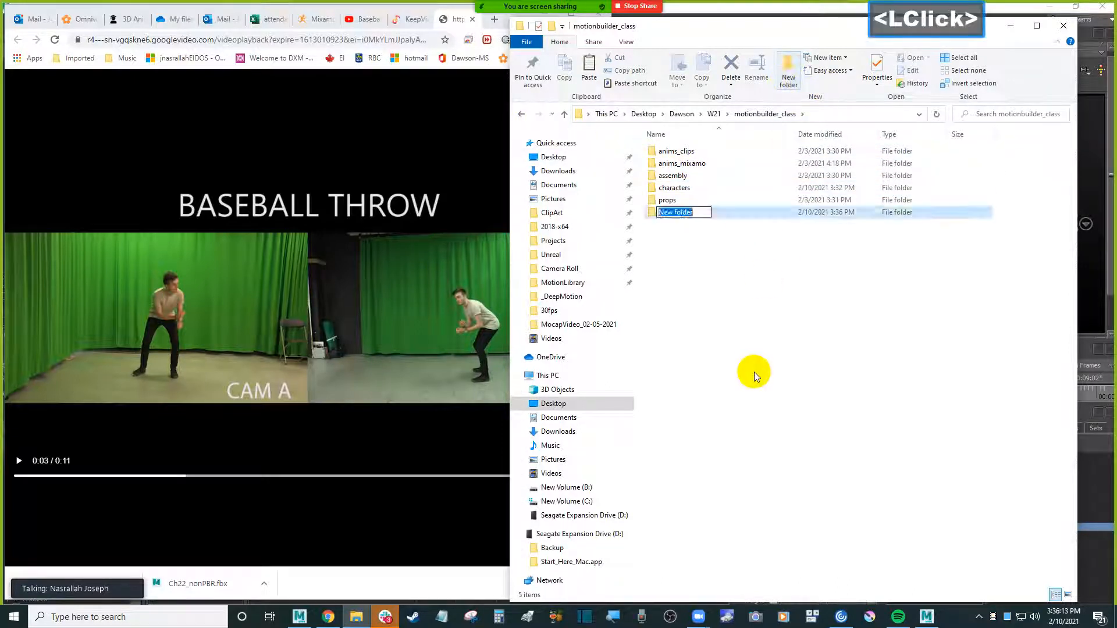
type("anims_")
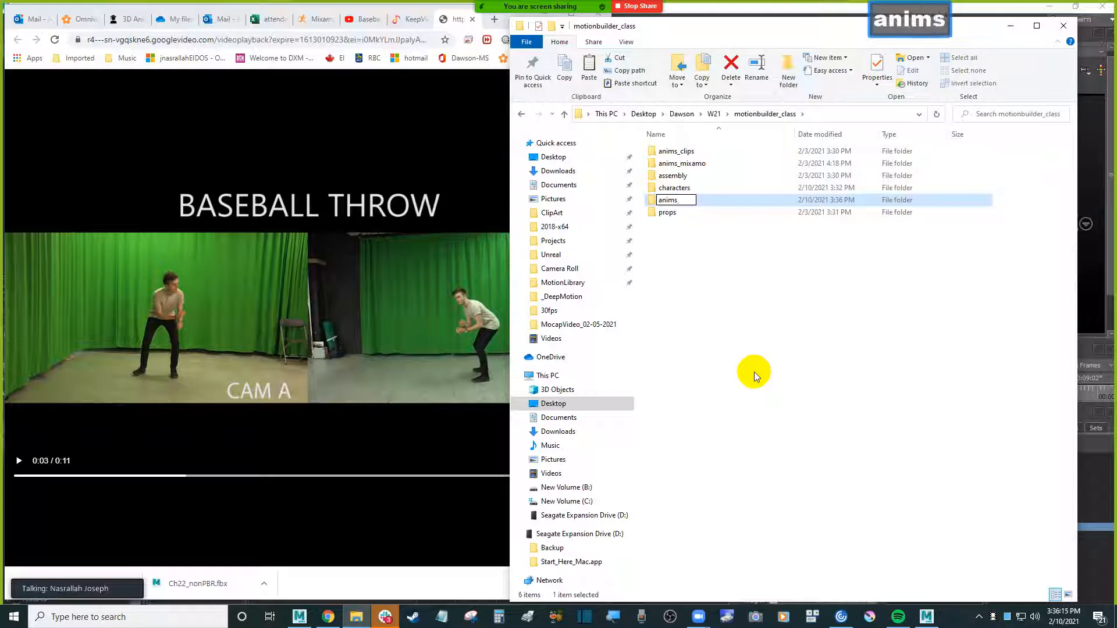
type("keyframe")
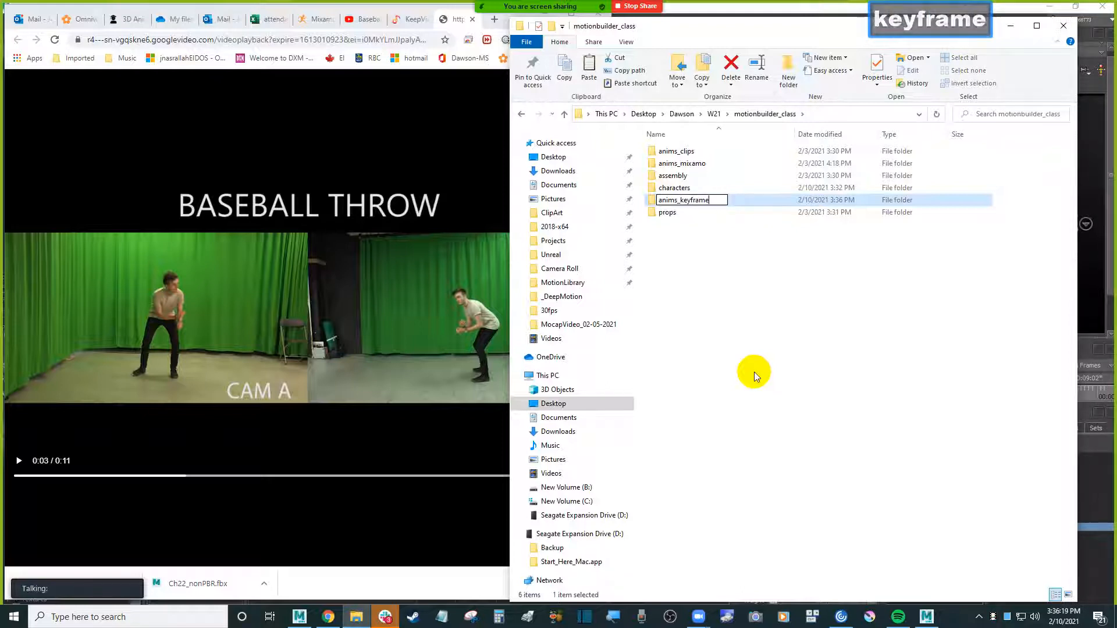
key("Return")
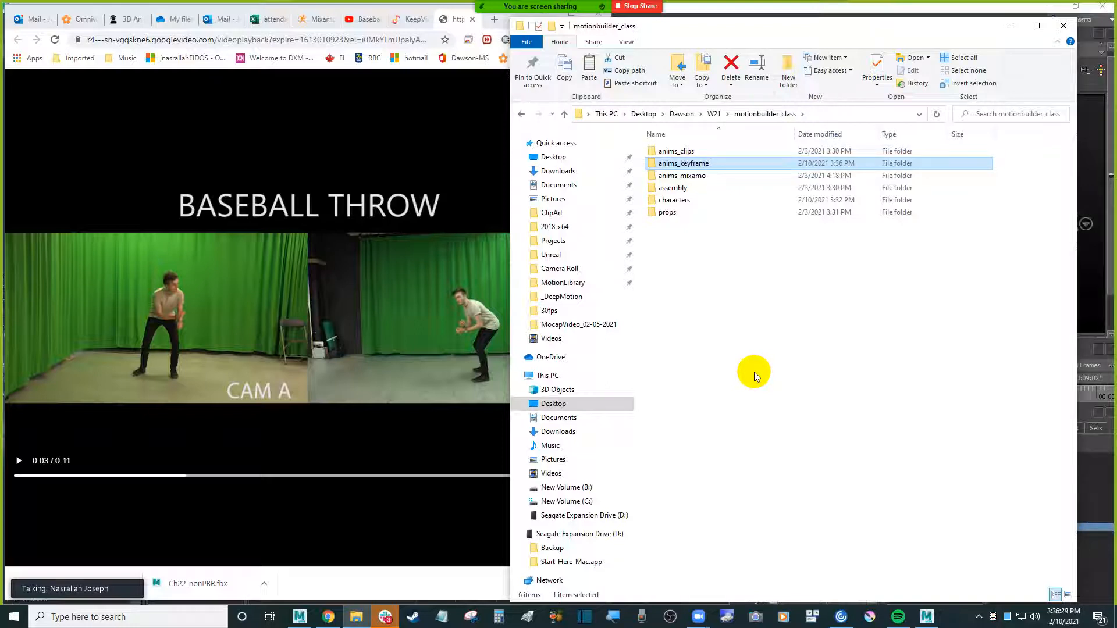
key("Return")
key("ctrl+v")
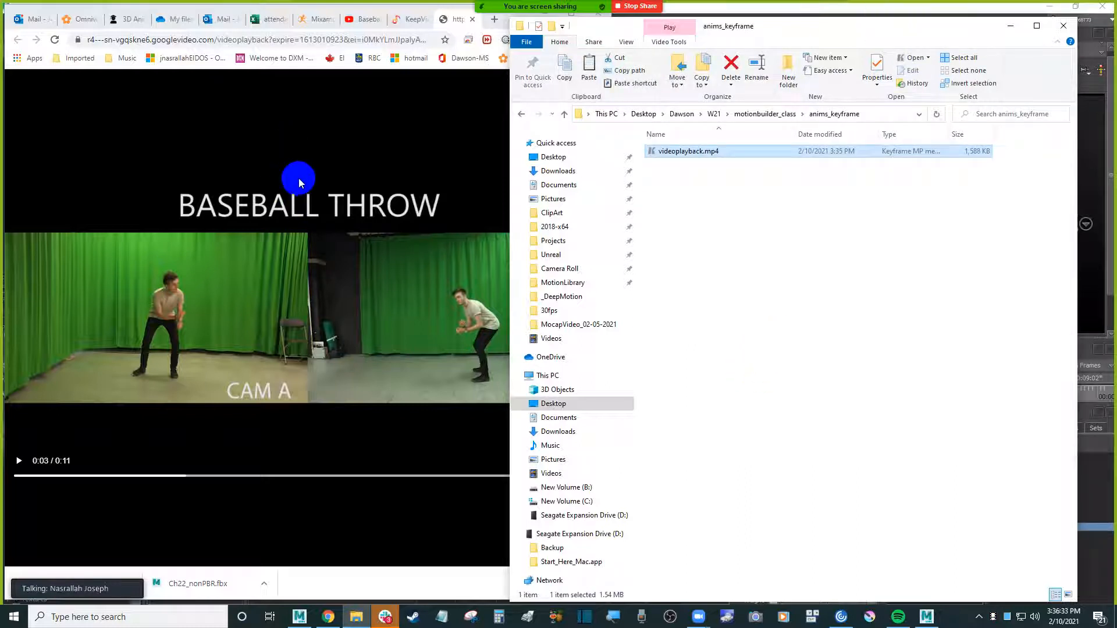
- Open videoplayback.mp4 in Keyframe MP, dismiss the demo notice and move the player window aside
left_click(700, 154)
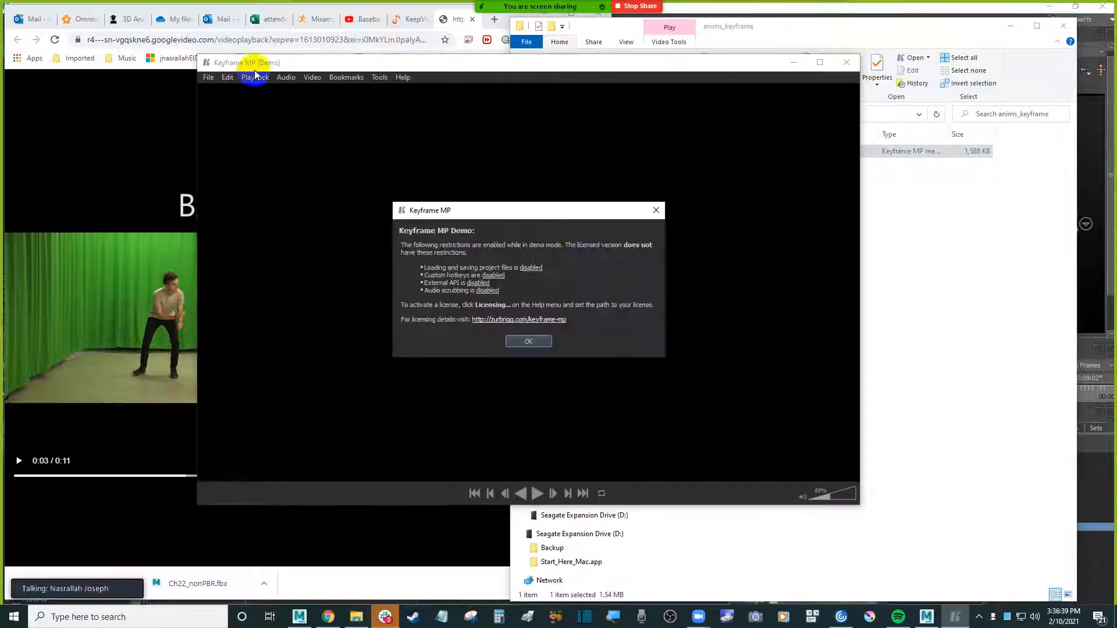
left_click(528, 341)
left_click_drag(357, 65, 276, 55)
- Scrub the baseball throw video and step frame by frame around frames 47 and 117 to examine the motion
left_click_drag(128, 453, 174, 463)
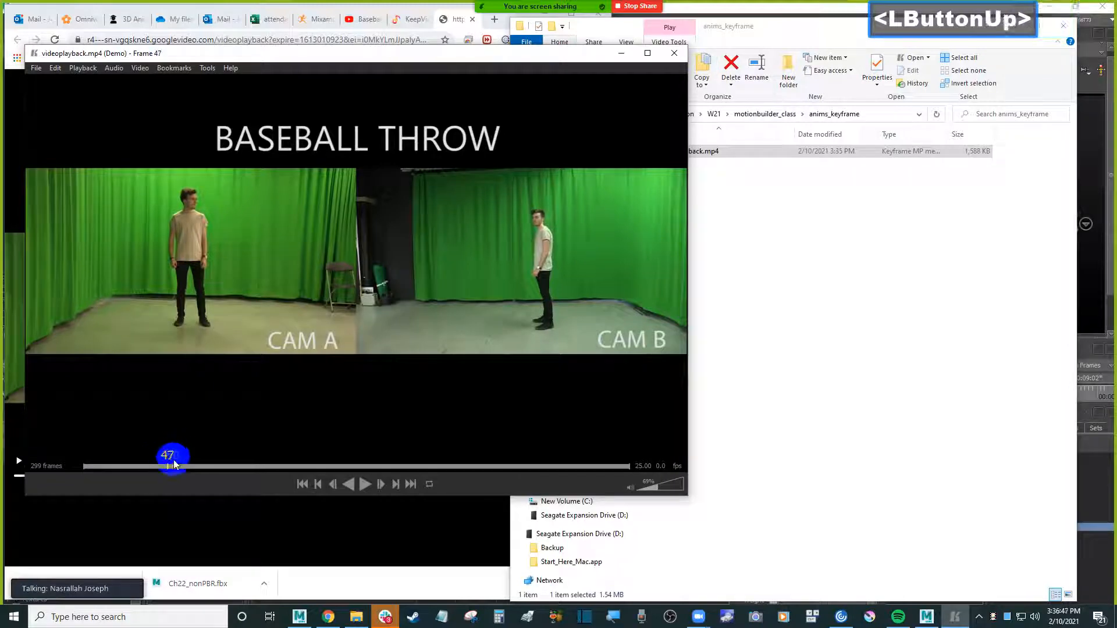
key("Right")
key("Left")
key("Left")
key("Left")
key("Left")
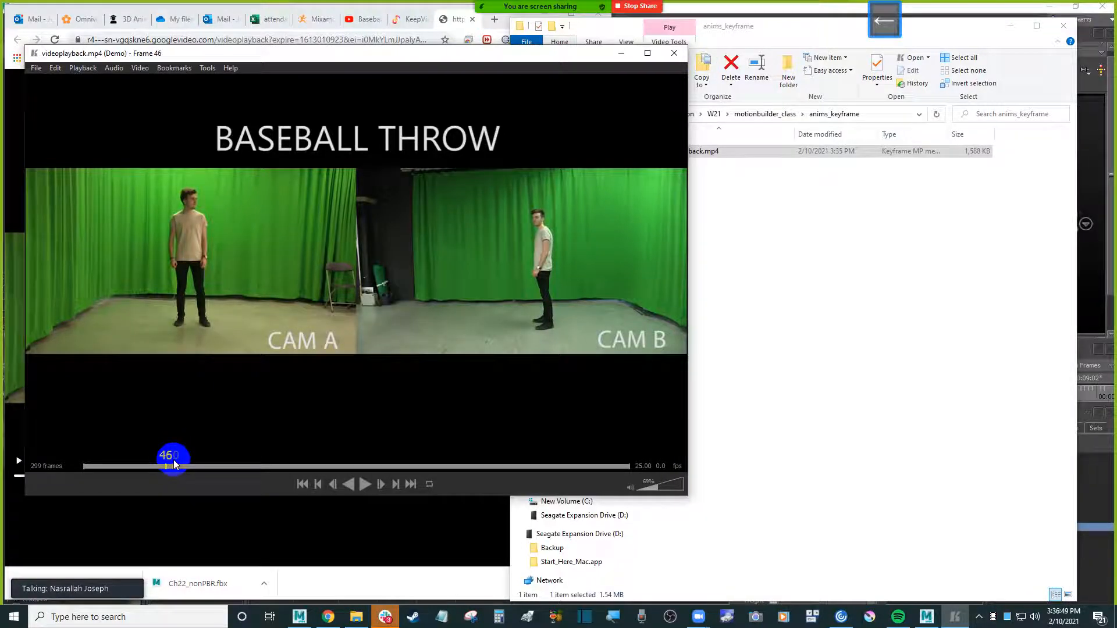
left_click(295, 455)
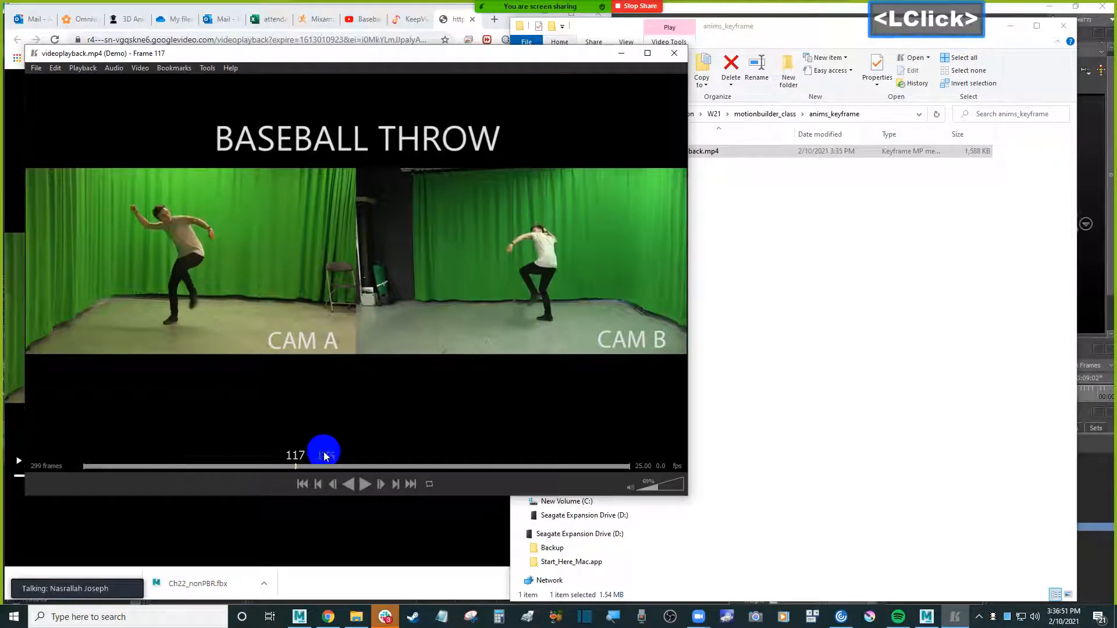
key("Right")
key("Right")
key("Right")
key("Right")
key("Left")
key("Left")
key("Left")
key("Left")
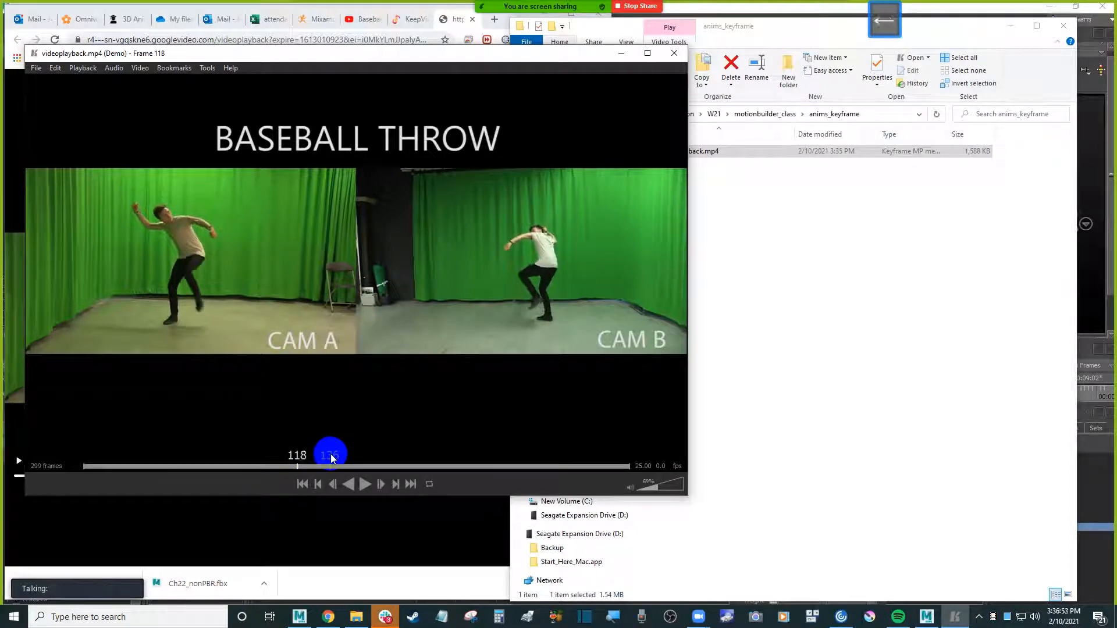
- Step back to frame 53 and set it as the start of the playback range
key("Left")
key("Left")
key("Left")
key("Left")
key("Left")
key("Left")
key("Left")
key("Left")
key("Left")
key("Left")
key("Left")
key("Left")
key("Left")
key("Left")
key("Left")
key("Left")
key("Left")
key("Left")
key("Left")
key("Left")
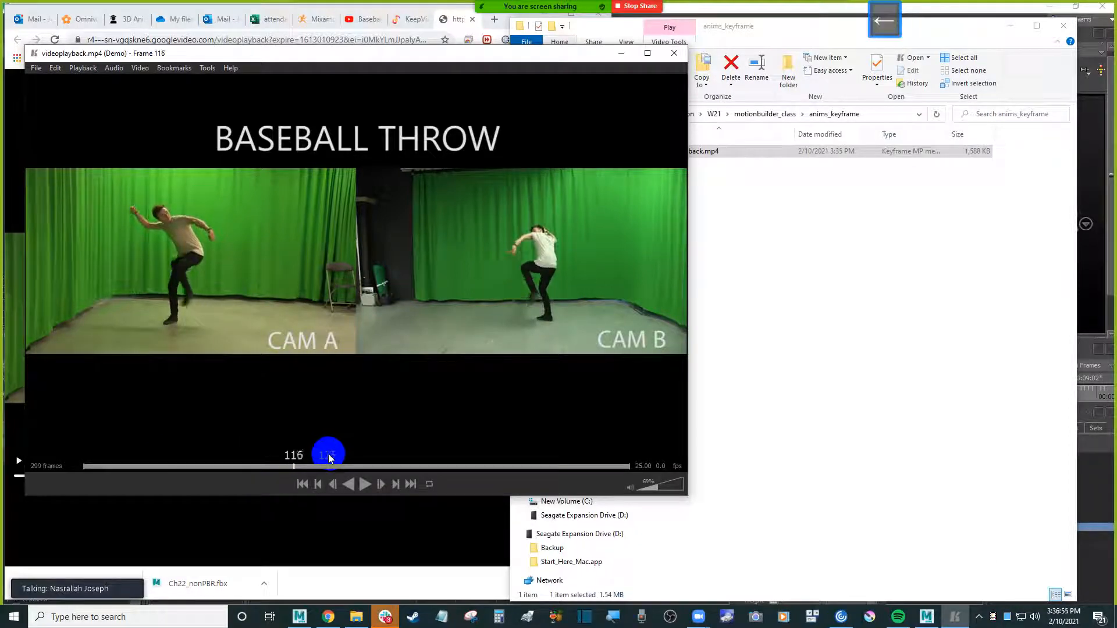
key("Left")
key("Left")
key("Left")
key("Left")
key("Left")
key("Left")
key("Left")
key("Left")
key("Left")
key("Left")
key("Left")
key("Left")
key("Left")
key("Left")
key("Left")
key("Left")
key("Left")
key("Left")
key("Left")
key("Left")
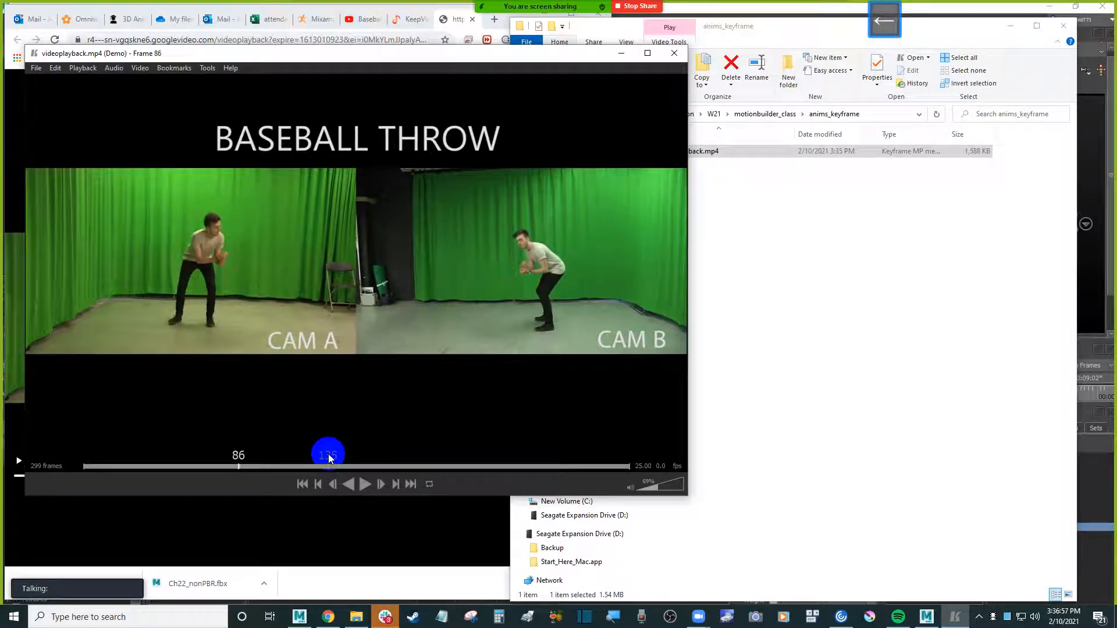
key("Left")
key("Left")
key("Left")
key("Left")
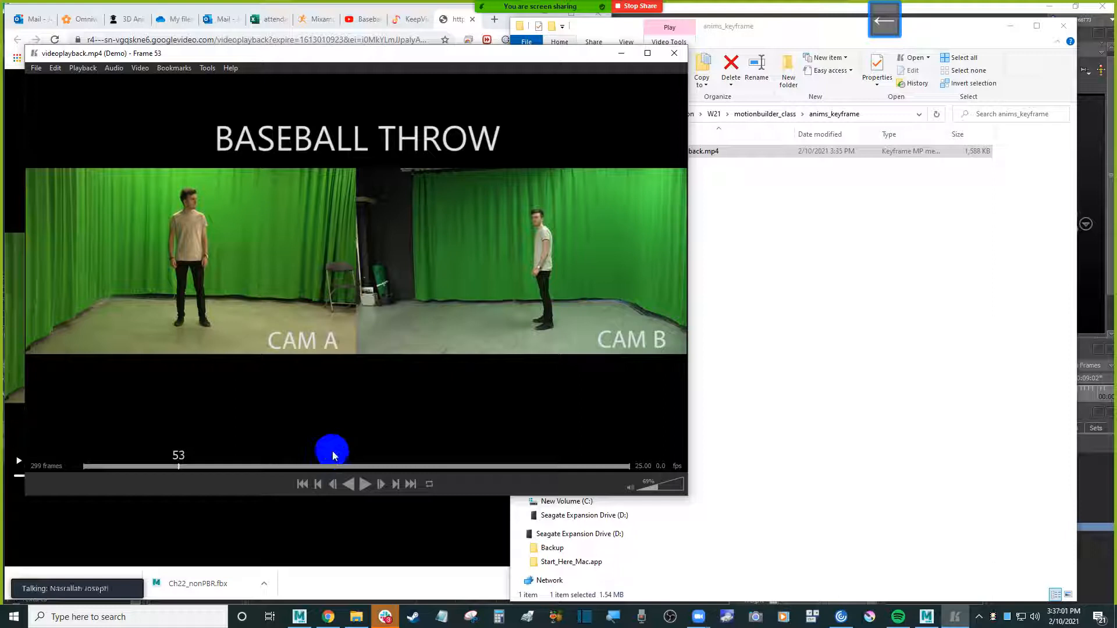
left_click(83, 68)
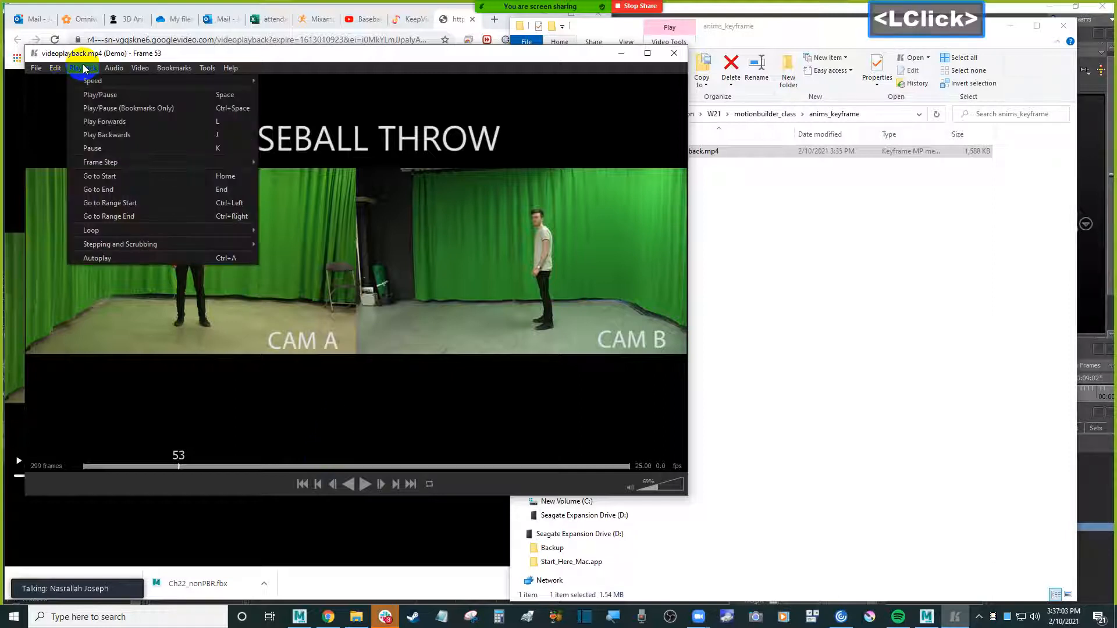
mouse_move(62, 71)
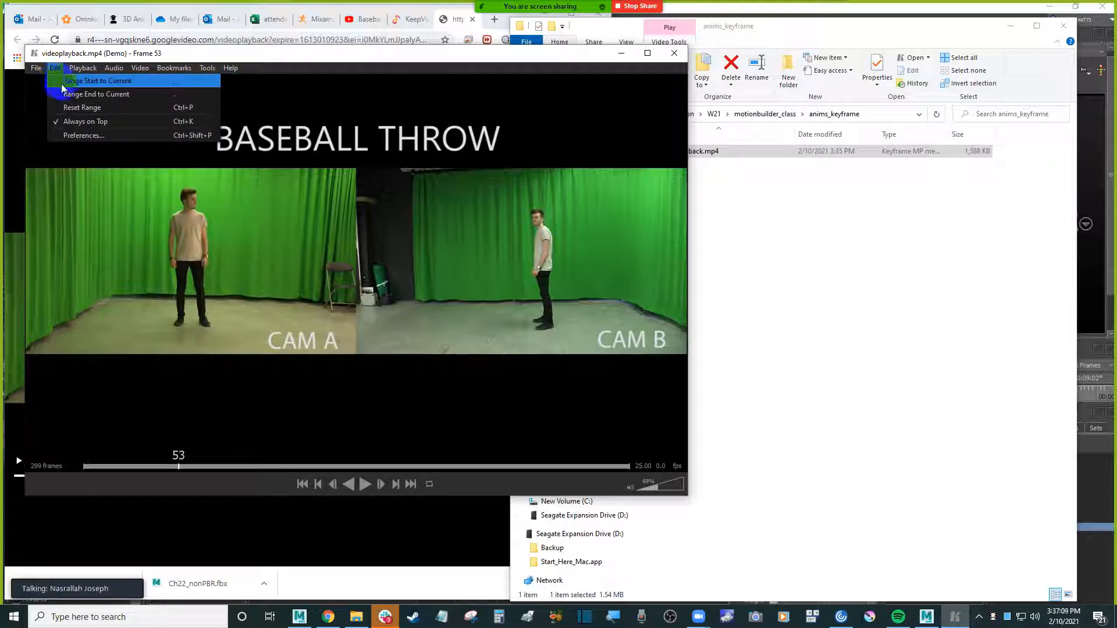
left_click(62, 82)
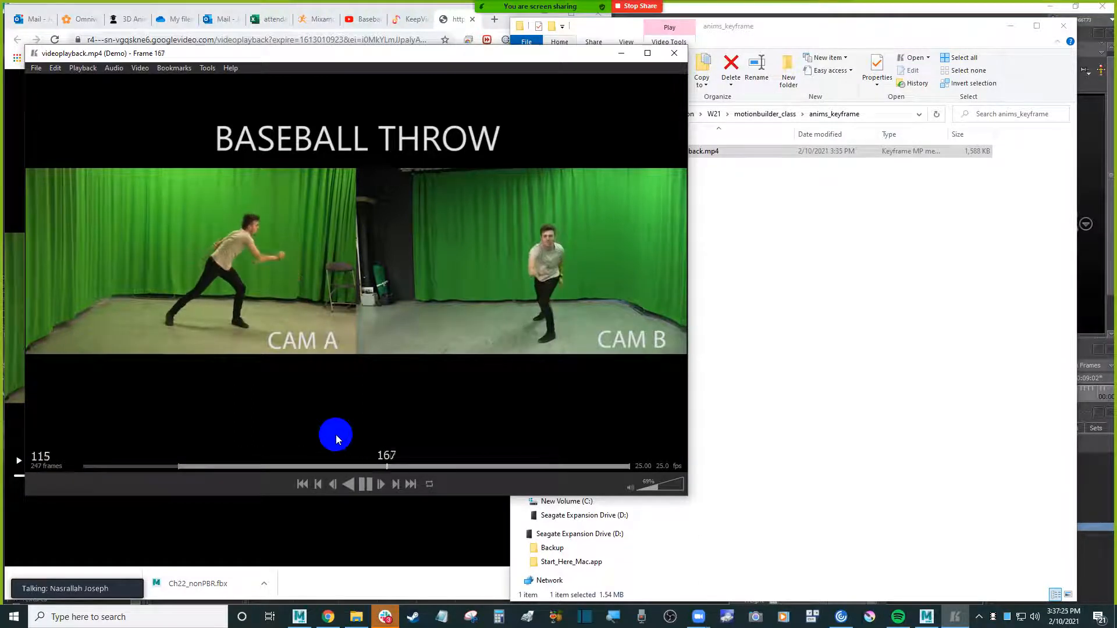
- Play through the throw, scrub back to frame 175 and set it as the end of the playback range
key("space")
key("space")
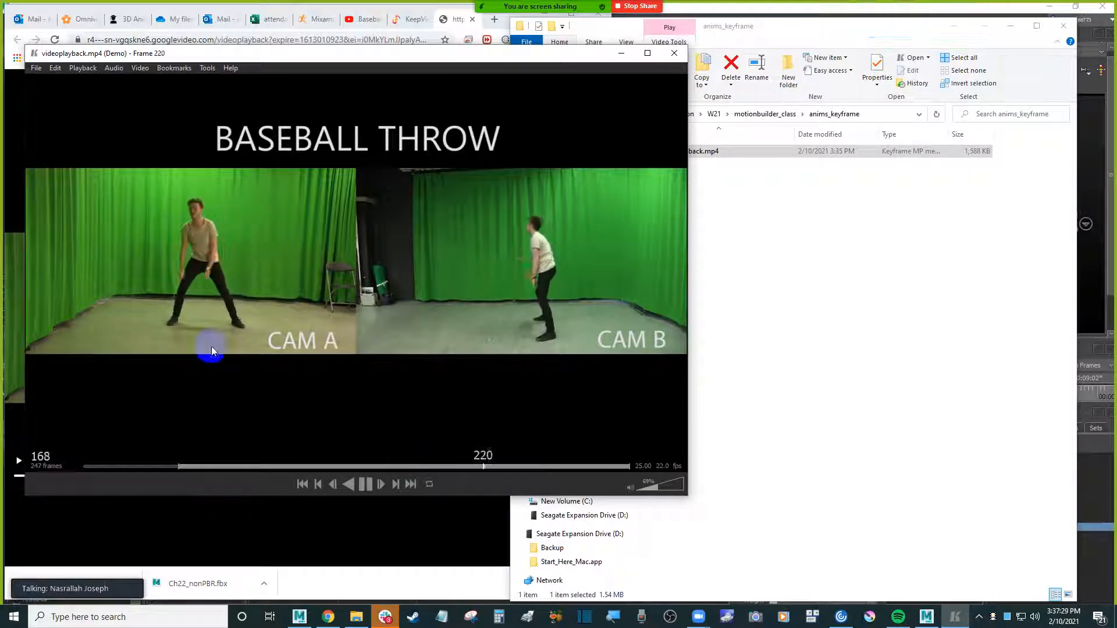
key("space")
left_click_drag(518, 457, 402, 450)
left_click(42, 69)
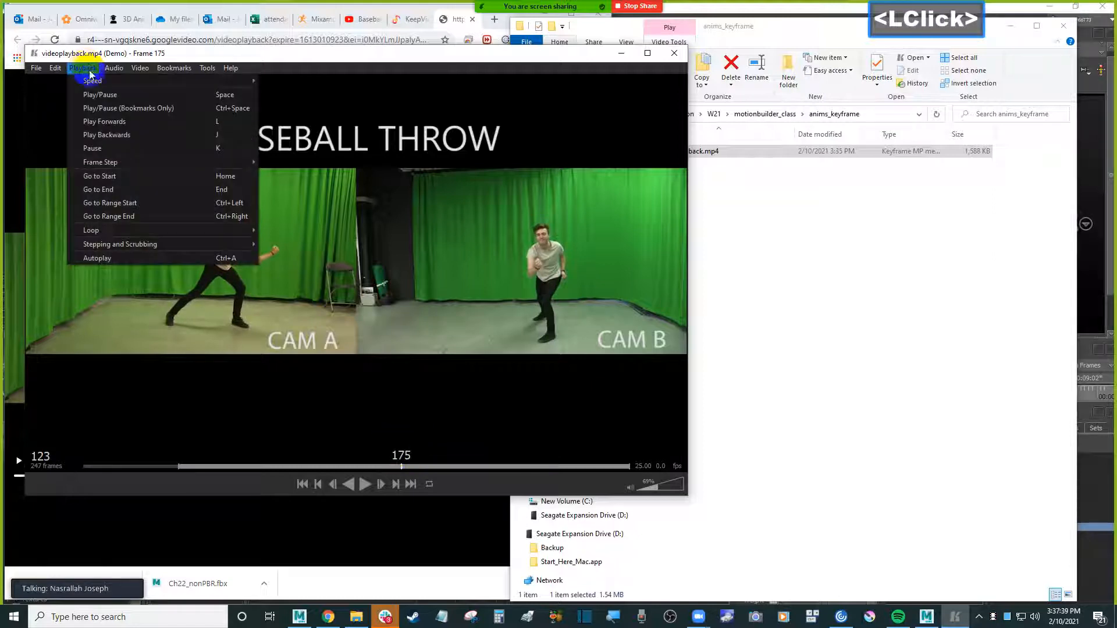
mouse_move(55, 68)
left_click(73, 95)
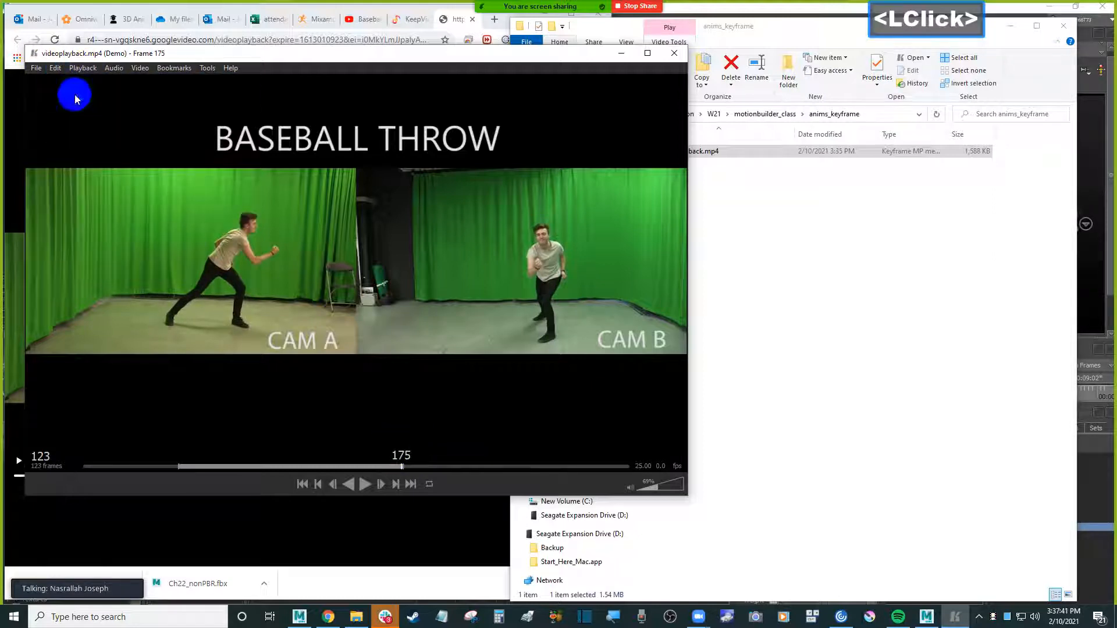
- Try the Time Code display on the video timeline and return it to Frame Numbers (Global)
mouse_move(388, 419)
left_mouse_down()
mouse_move(288, 459)
mouse_move(179, 456)
mouse_move(400, 460)
left_mouse_up()
left_click(183, 455)
right_click(50, 465)
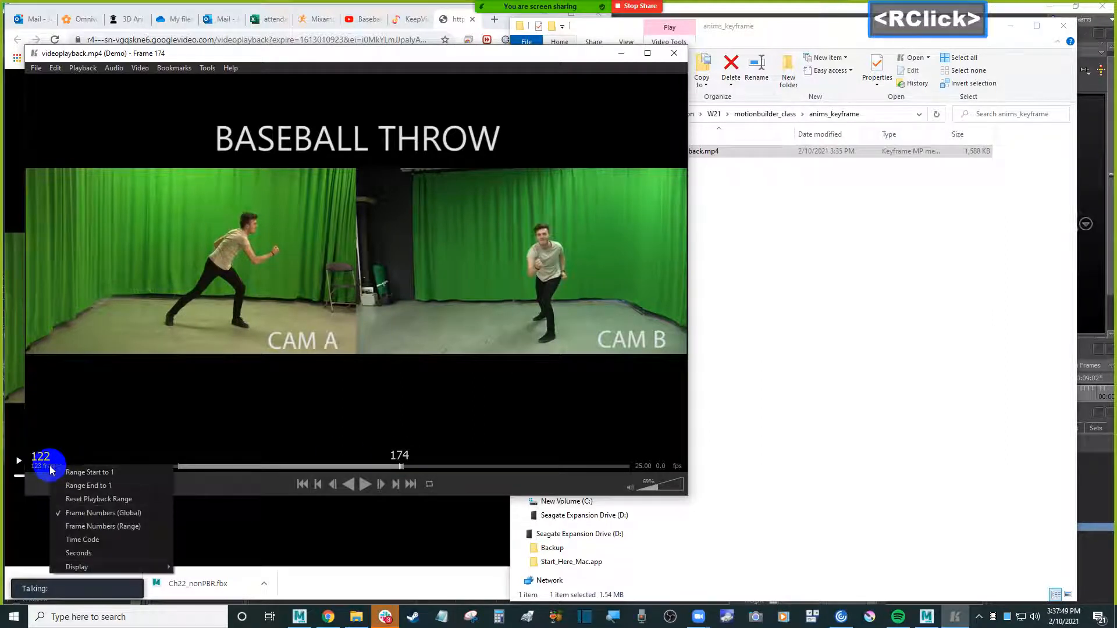
left_click(122, 539)
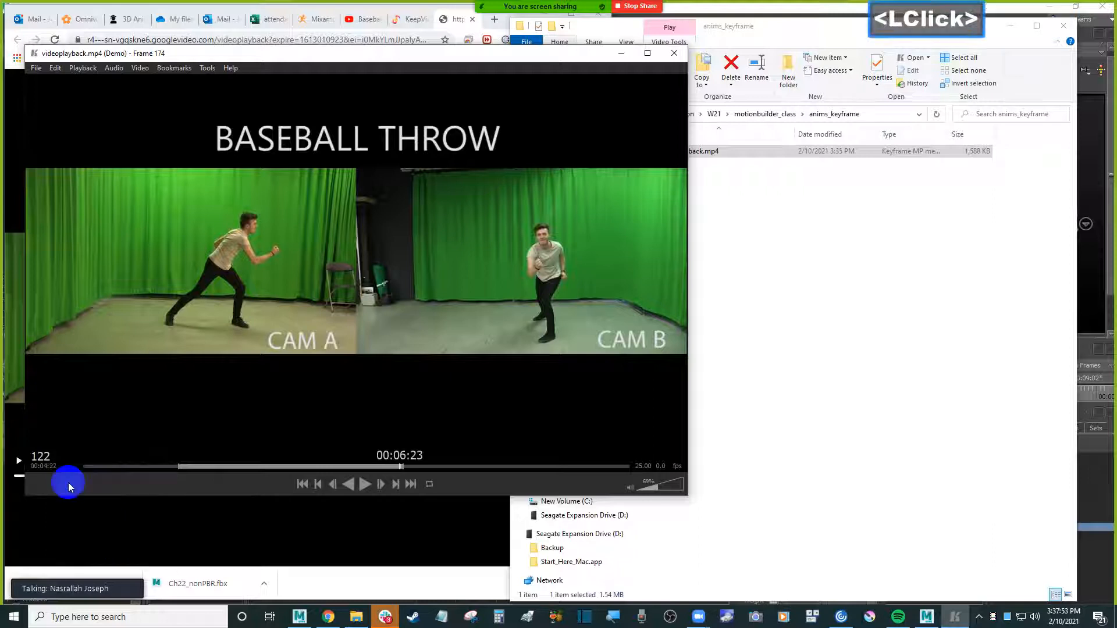
left_click(193, 456)
right_click(37, 468)
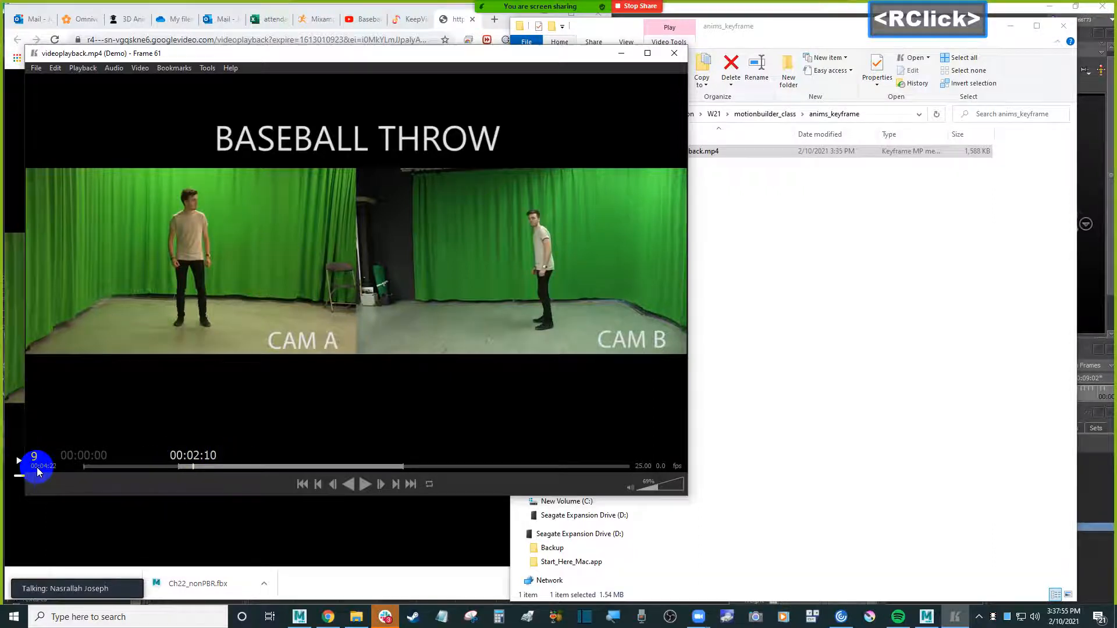
left_click(103, 516)
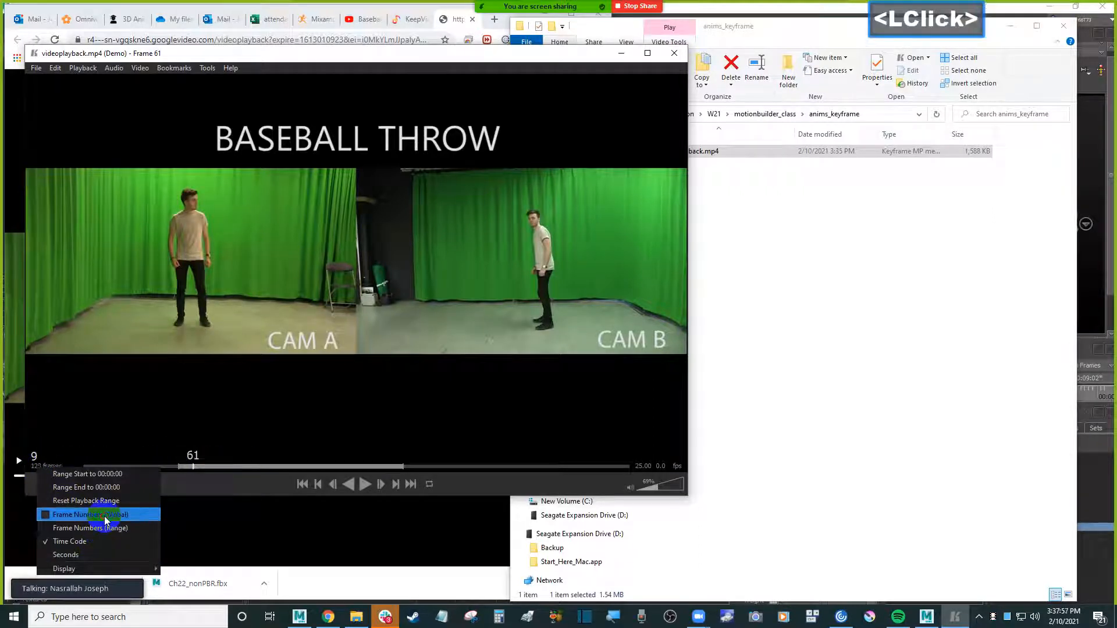
- Turn off Always on Top for the Keyframe MP window and minimize it
left_click(453, 20)
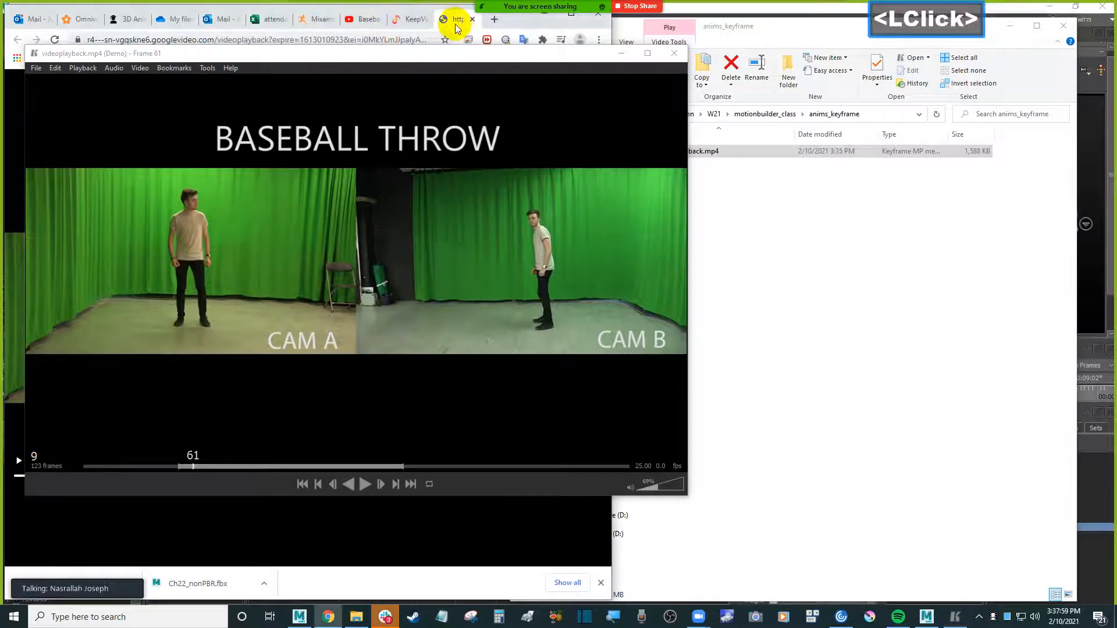
left_click(84, 68)
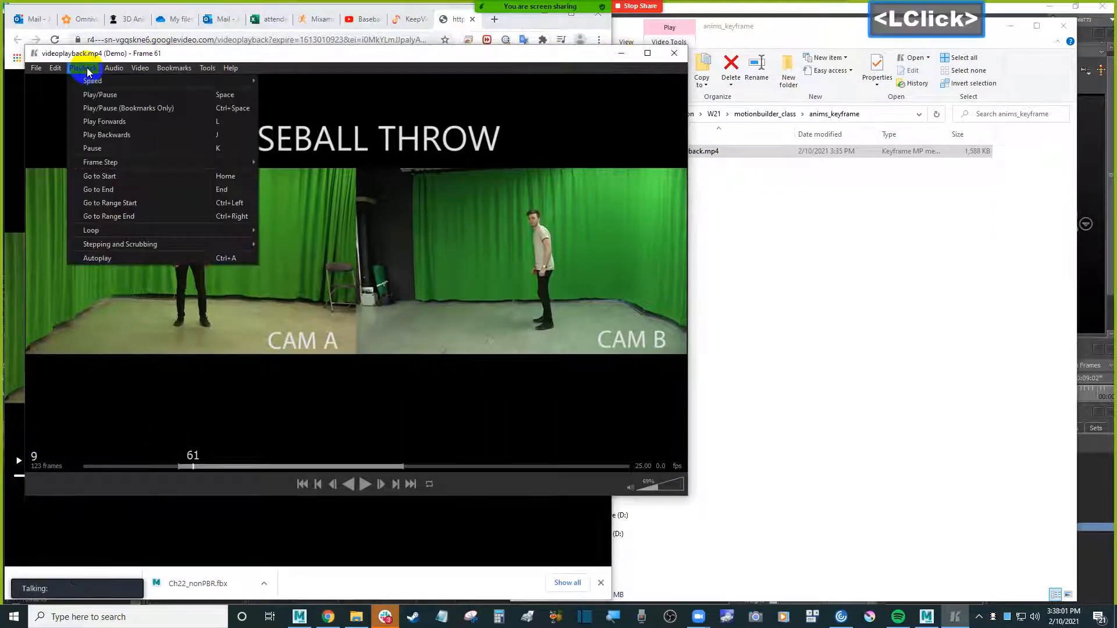
left_click(63, 73)
left_click(83, 130)
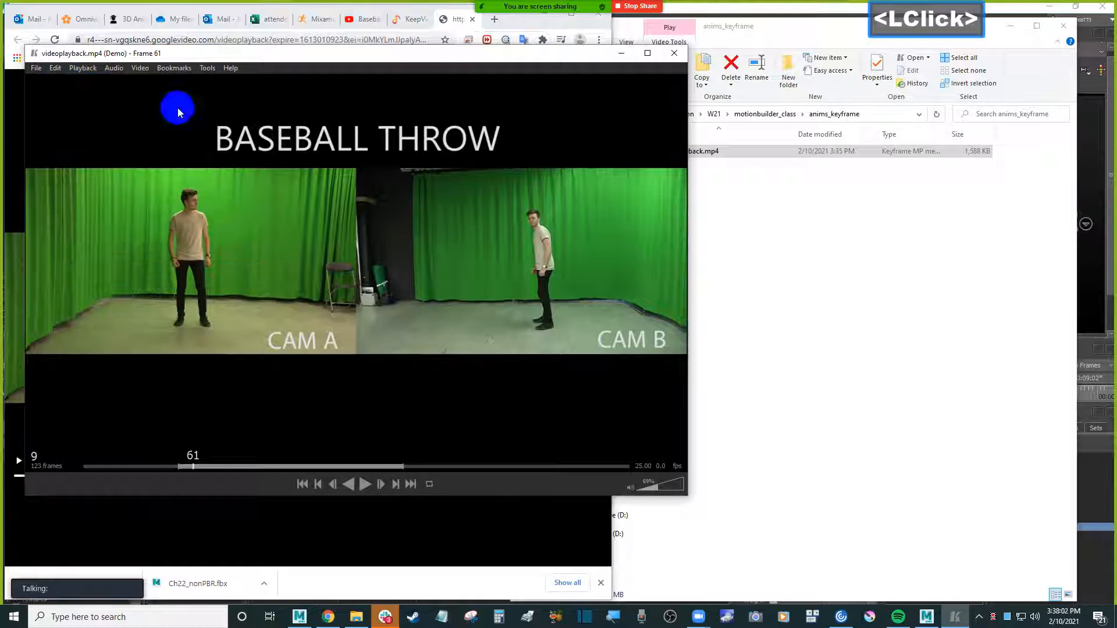
left_click(622, 53)
- In the browser, search the web for "keyframemp download" and open the Keyframe MP page on zurbrigg.com
left_click(252, 41)
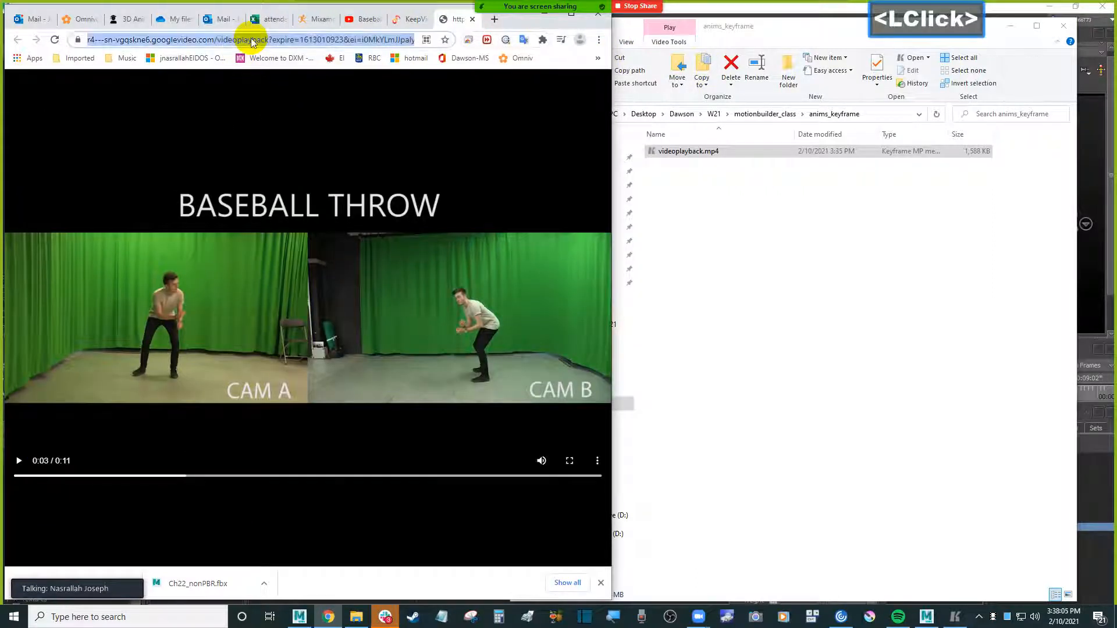
type("keyfr")
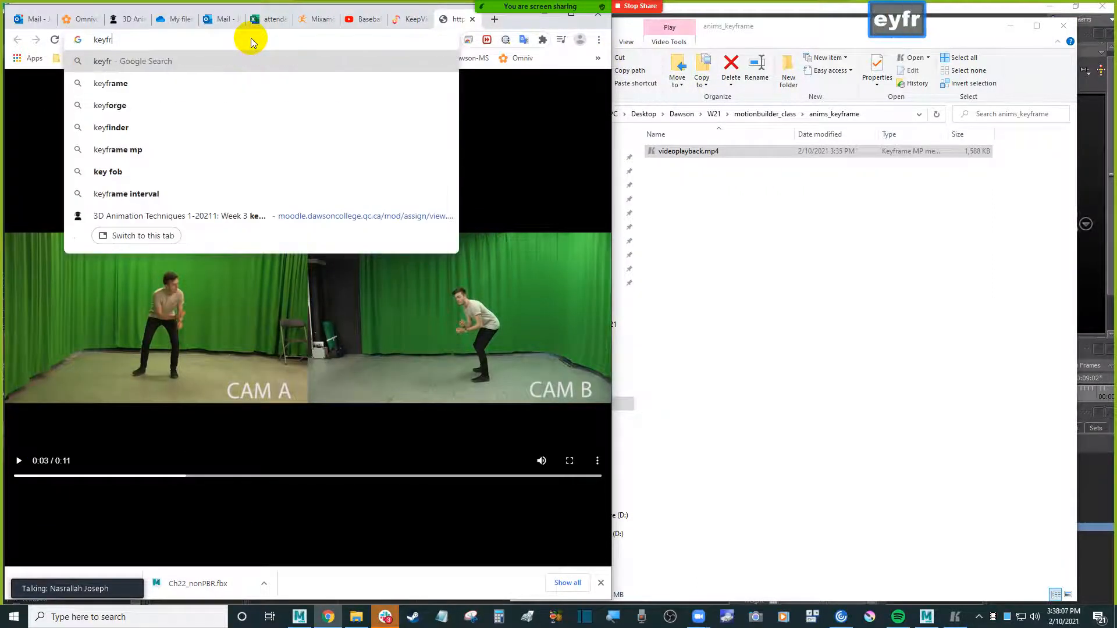
type("amemp")
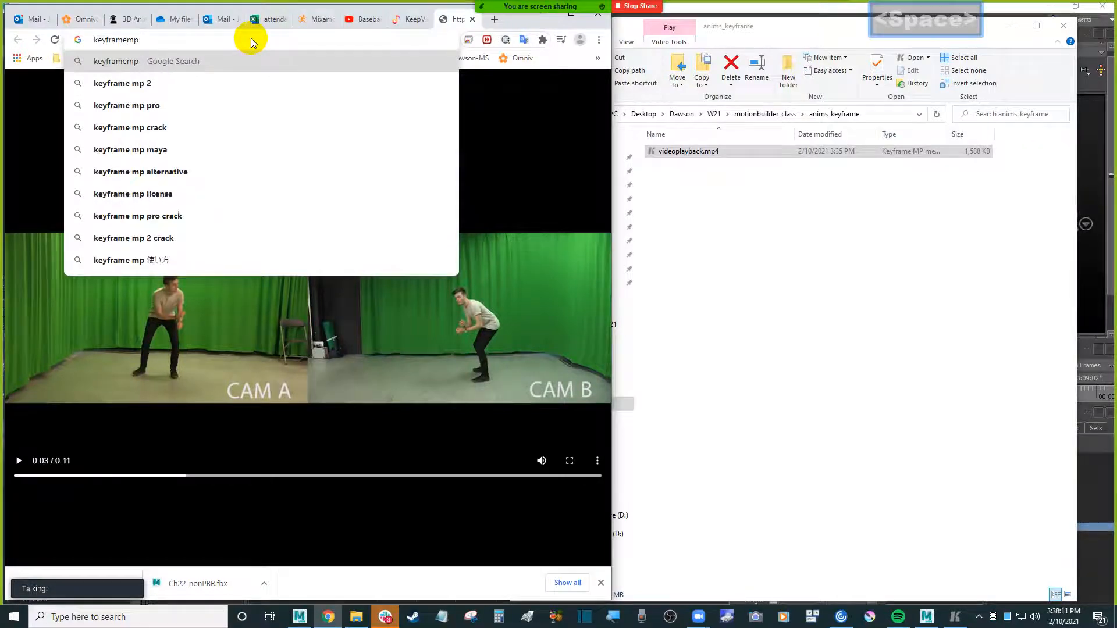
type(" download")
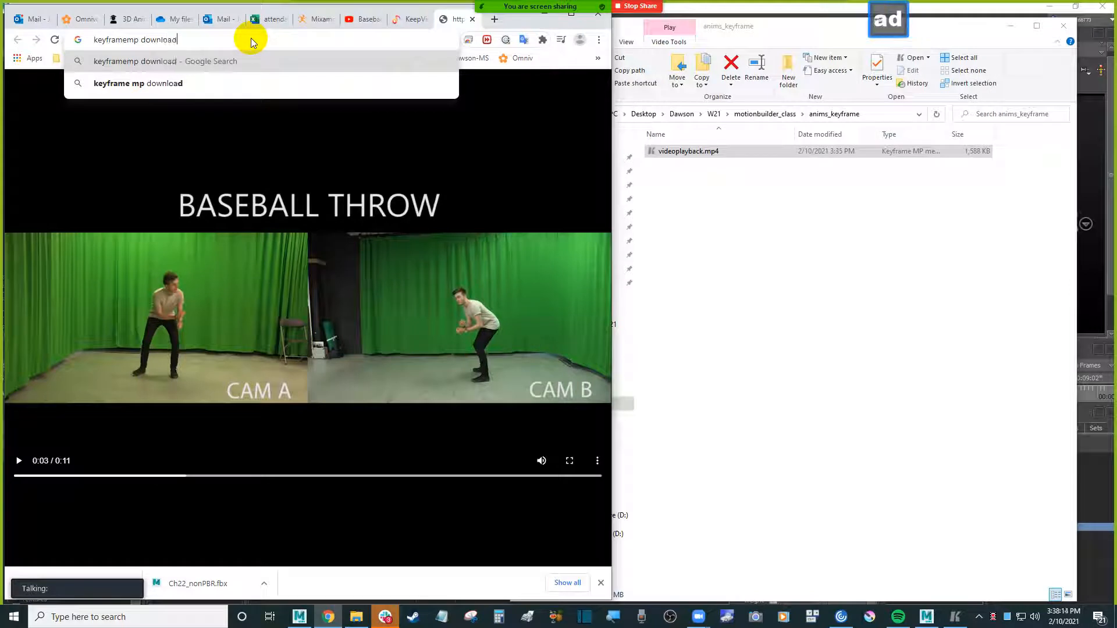
key("Return")
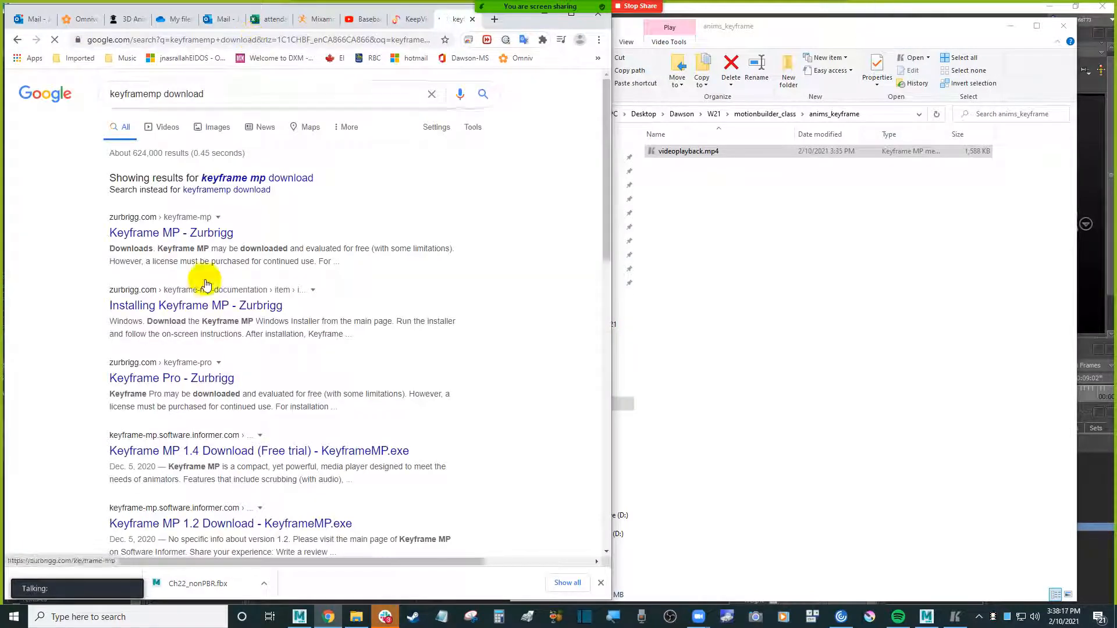
left_click(218, 233)
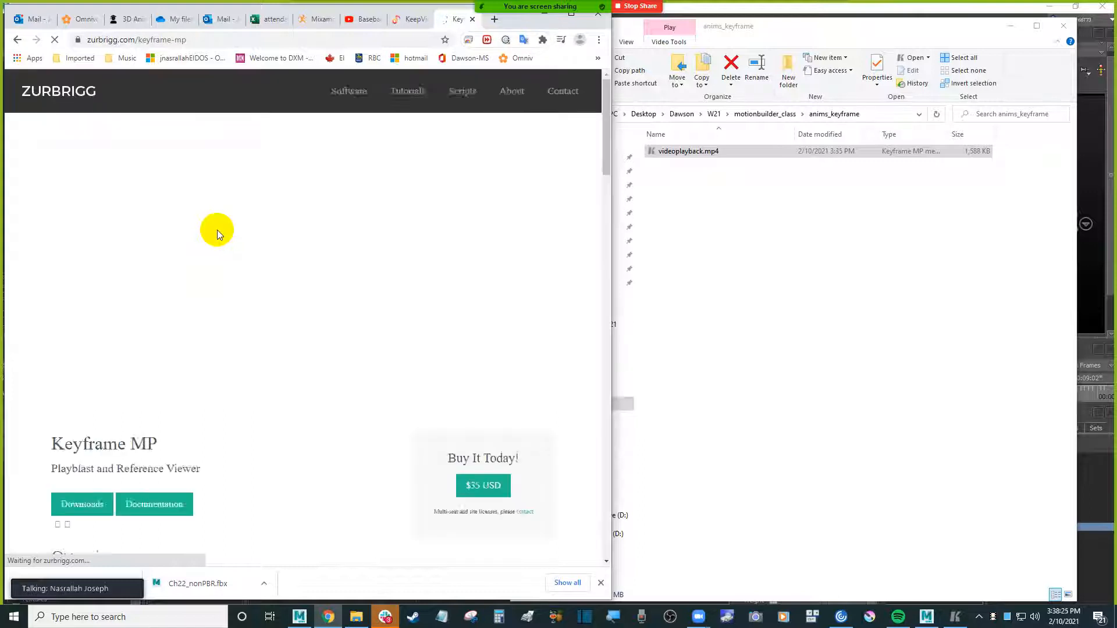
- Go to the Keyframe MP page's Downloads section and look over the available versions
scroll(256, 343, "down", 5)
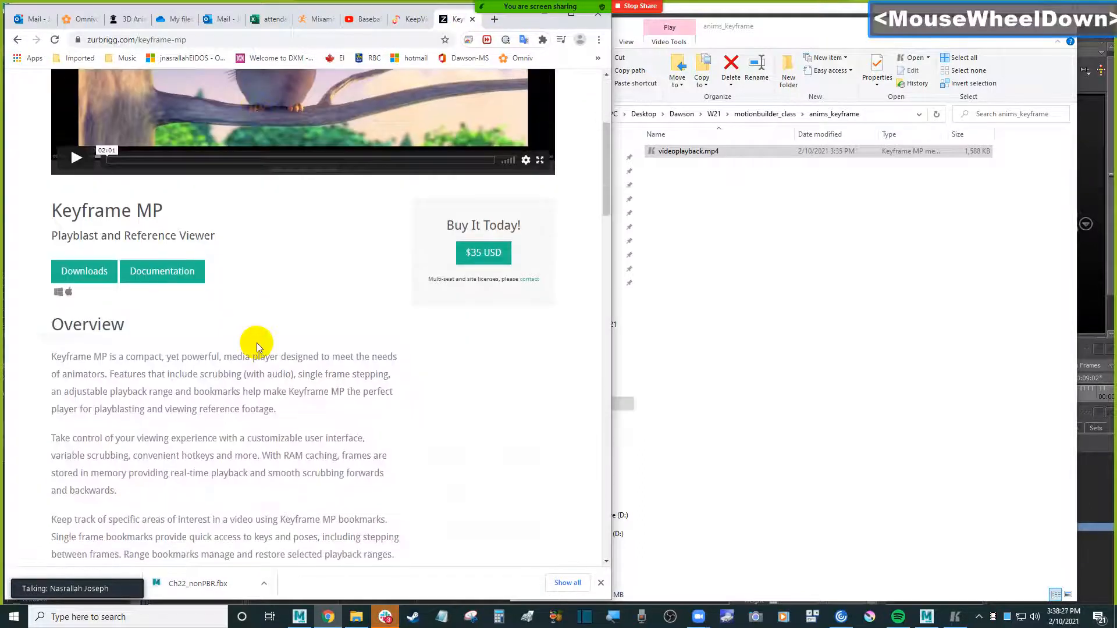
scroll(257, 343, "down", 1)
scroll(256, 344, "up", 4)
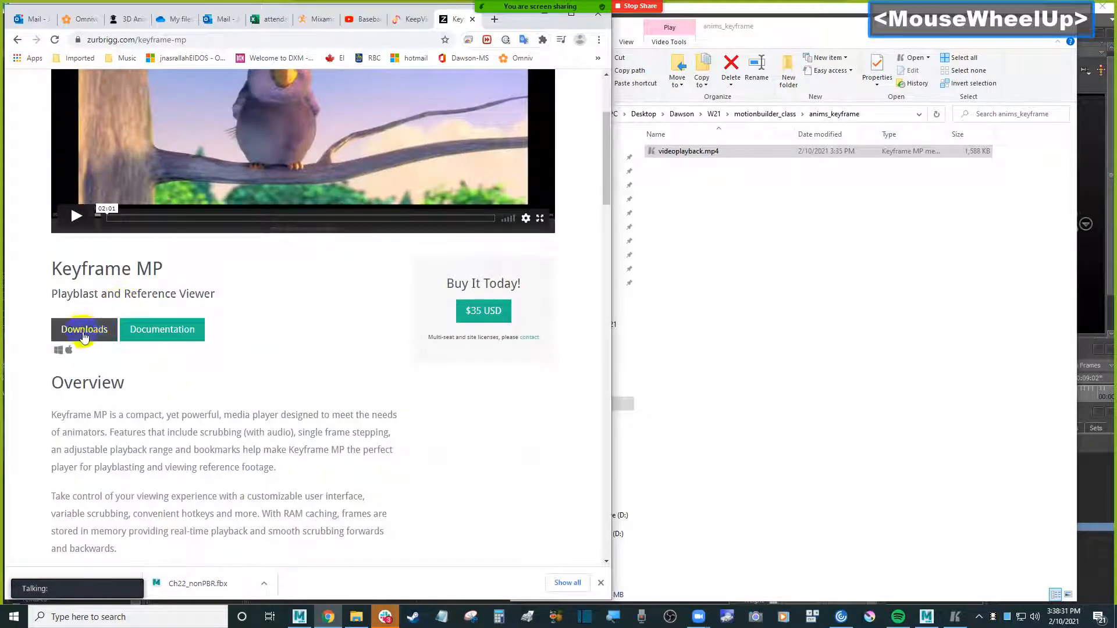
left_click(93, 333)
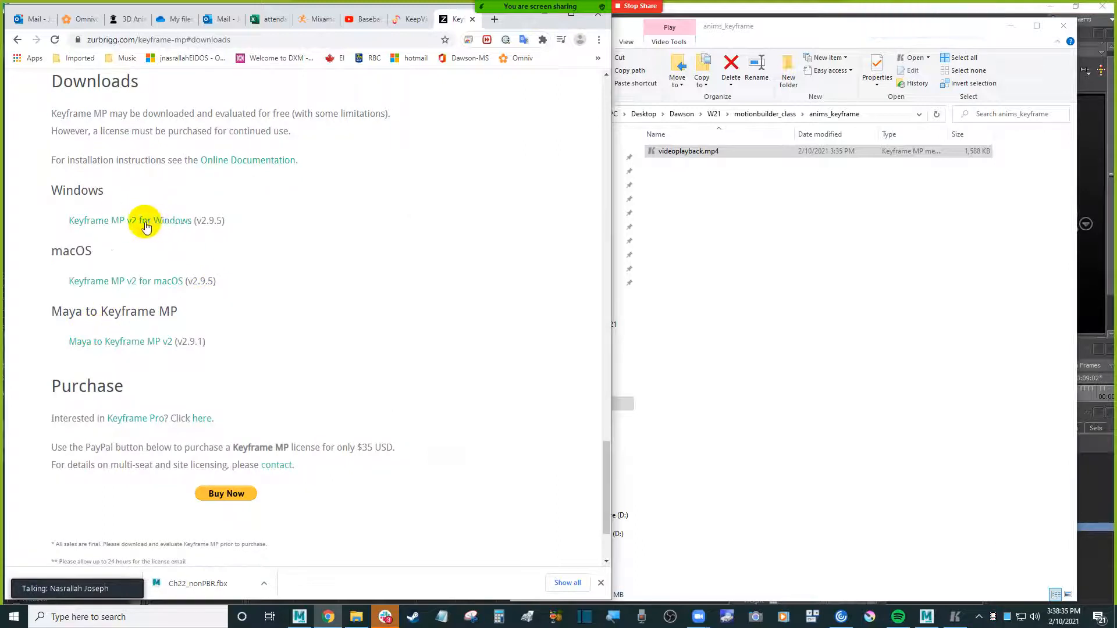
scroll(285, 302, "down", 2)
scroll(285, 302, "up", 4)
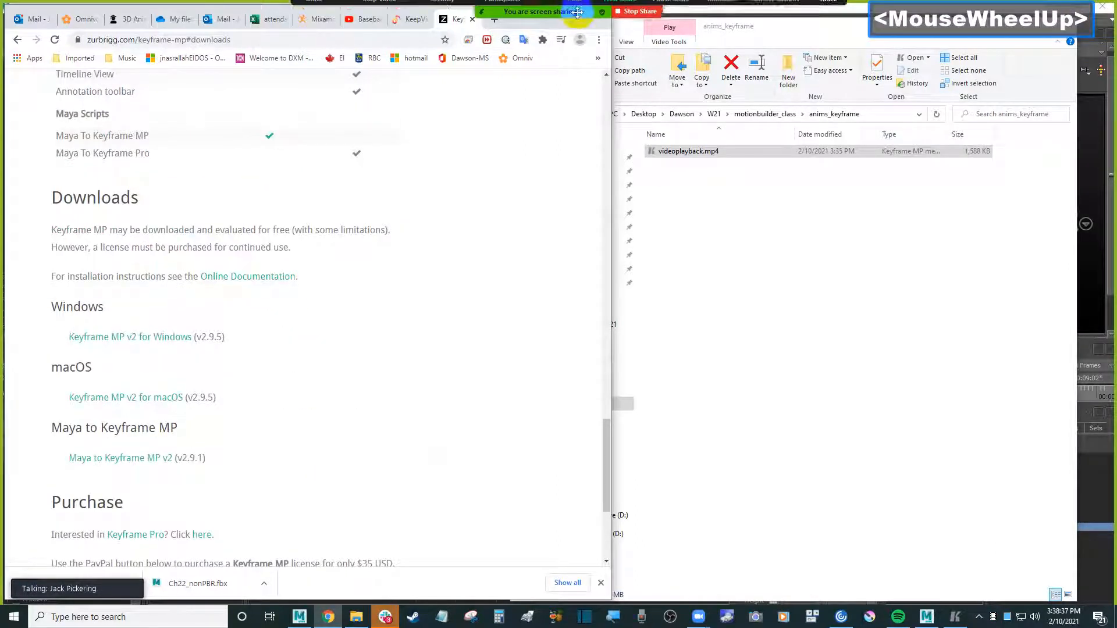
- Minimize the browser window to bring the MotionBuilder scene back into view
left_click(516, 152)
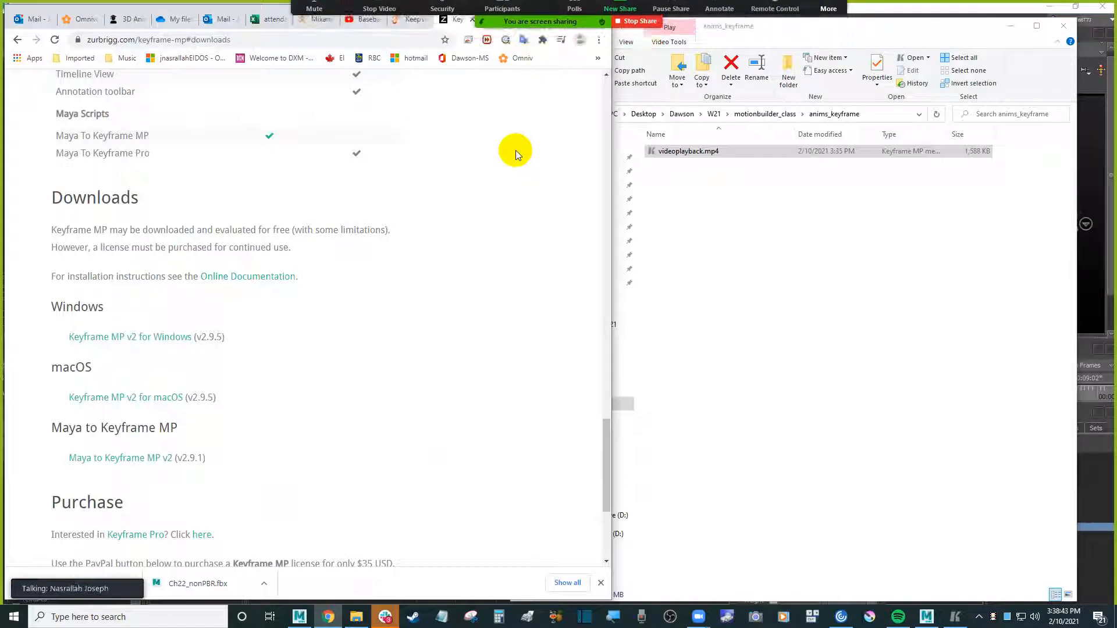
left_click(547, 21)
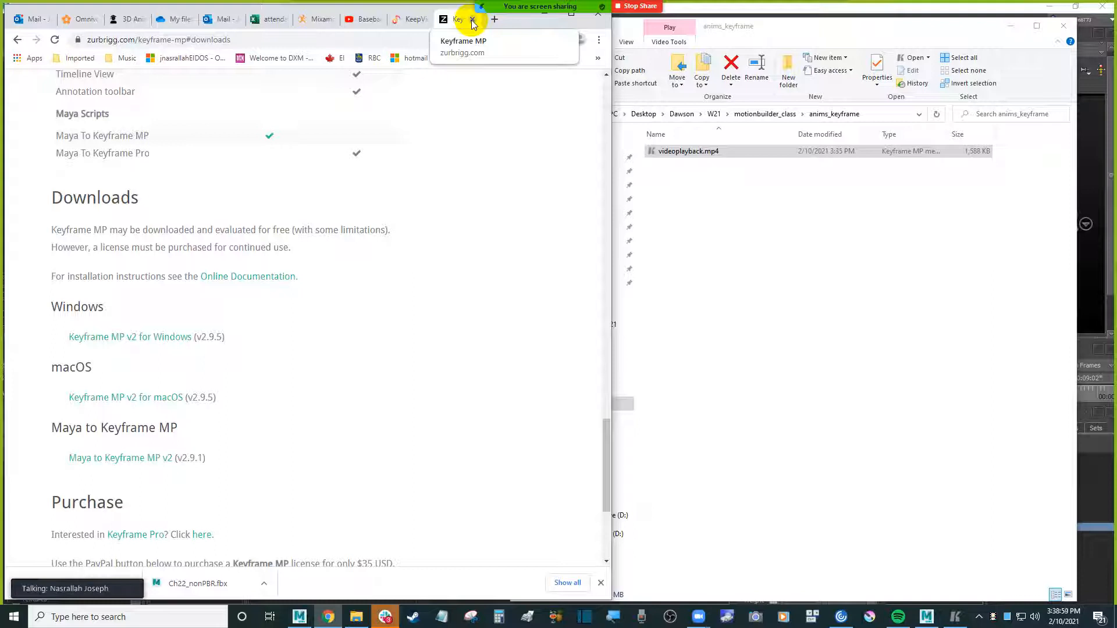
left_click(445, 26)
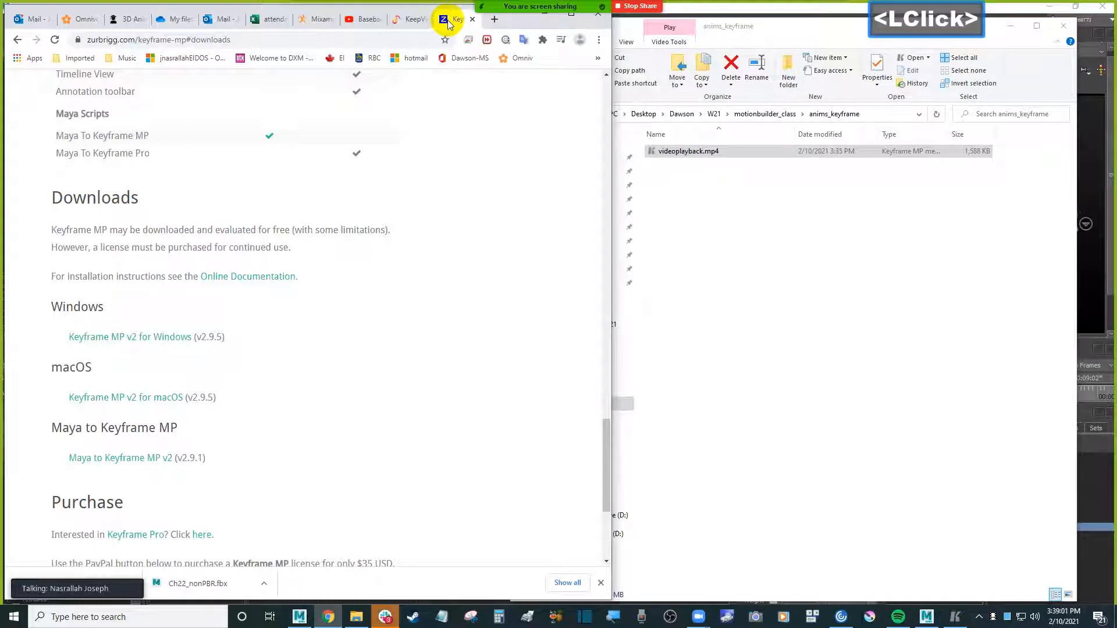
left_click(542, 21)
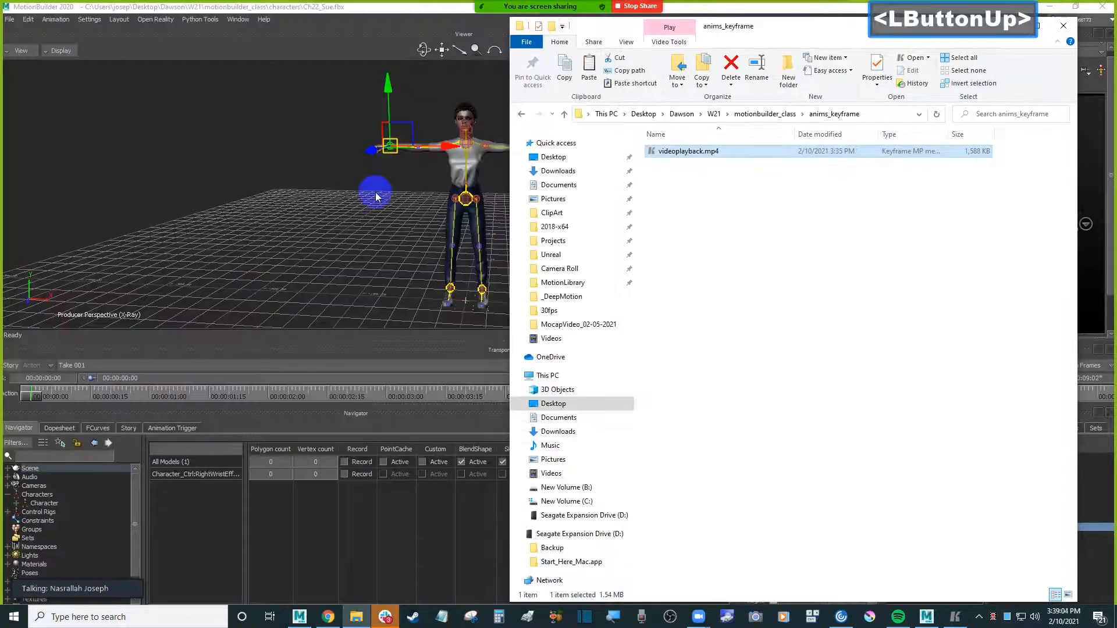
- Bring the Keyframe MP window back over the MotionBuilder scene and turn on its Always on Top option
left_click(294, 195)
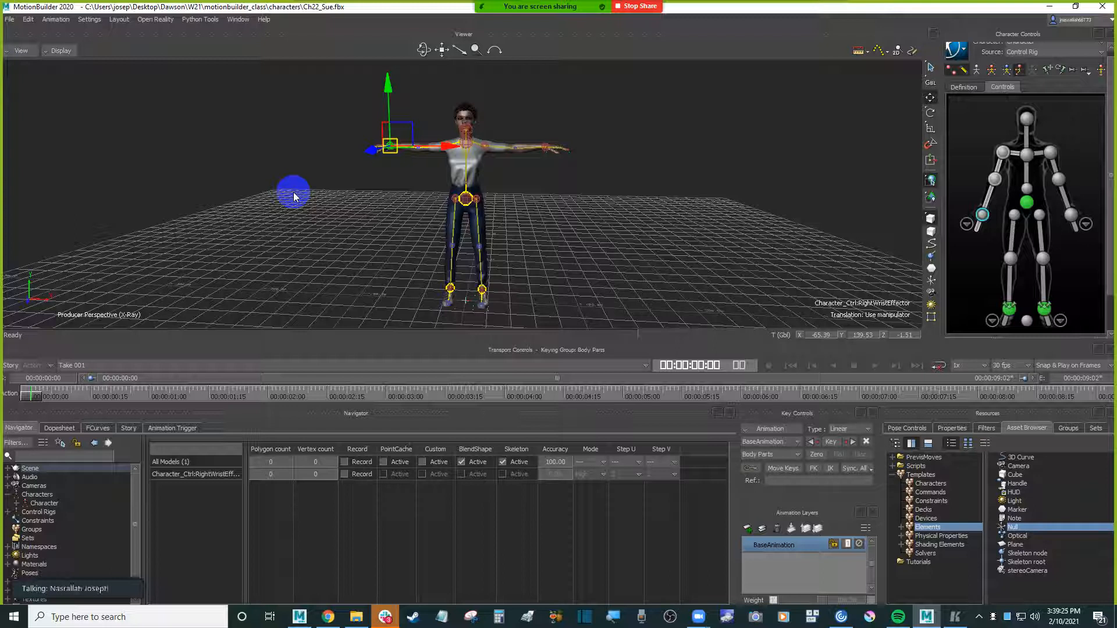
left_click(954, 615)
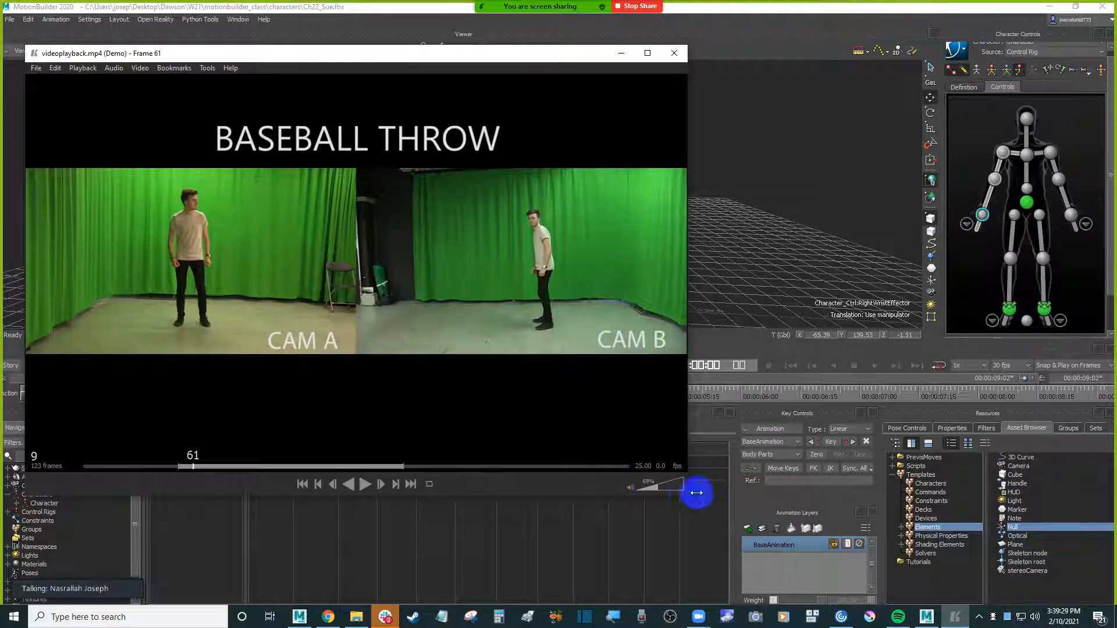
left_click_drag(270, 58, 253, 45)
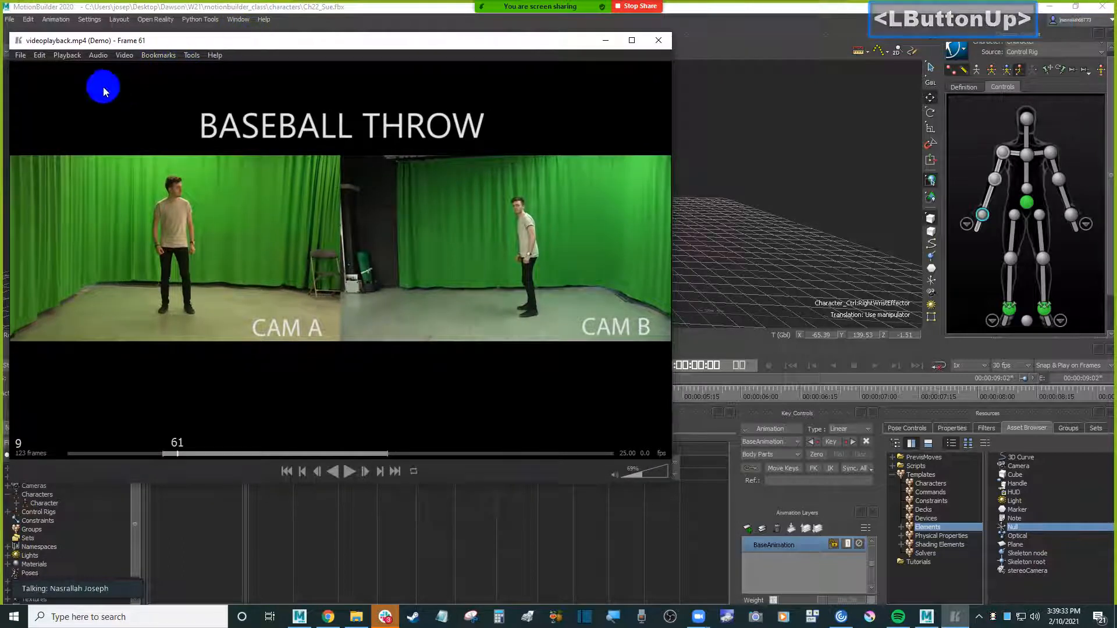
left_click(44, 54)
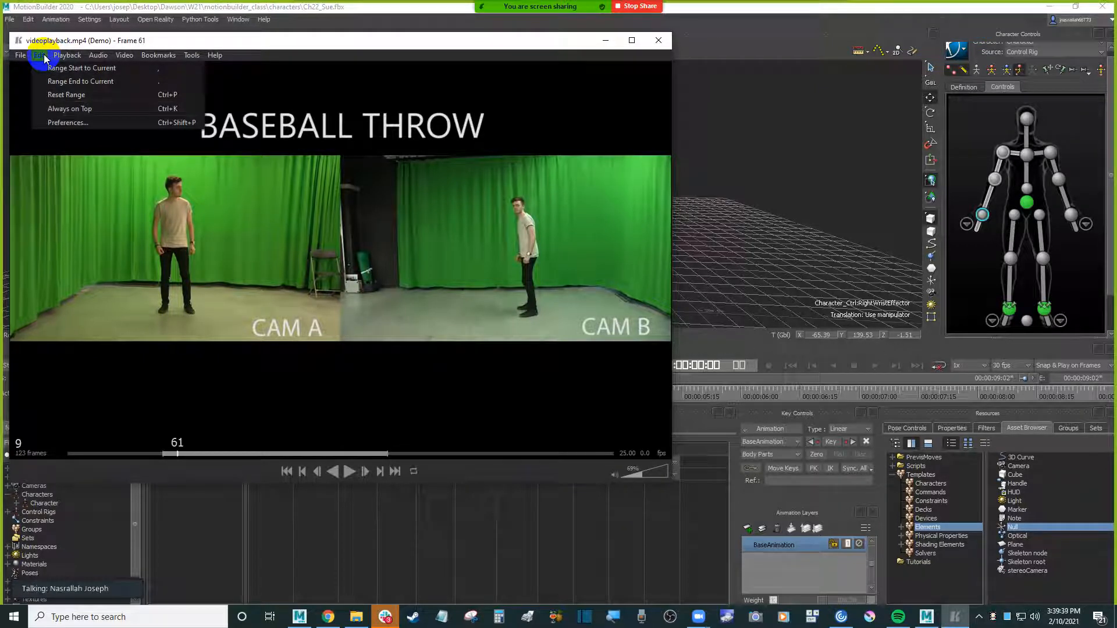
left_click(124, 54)
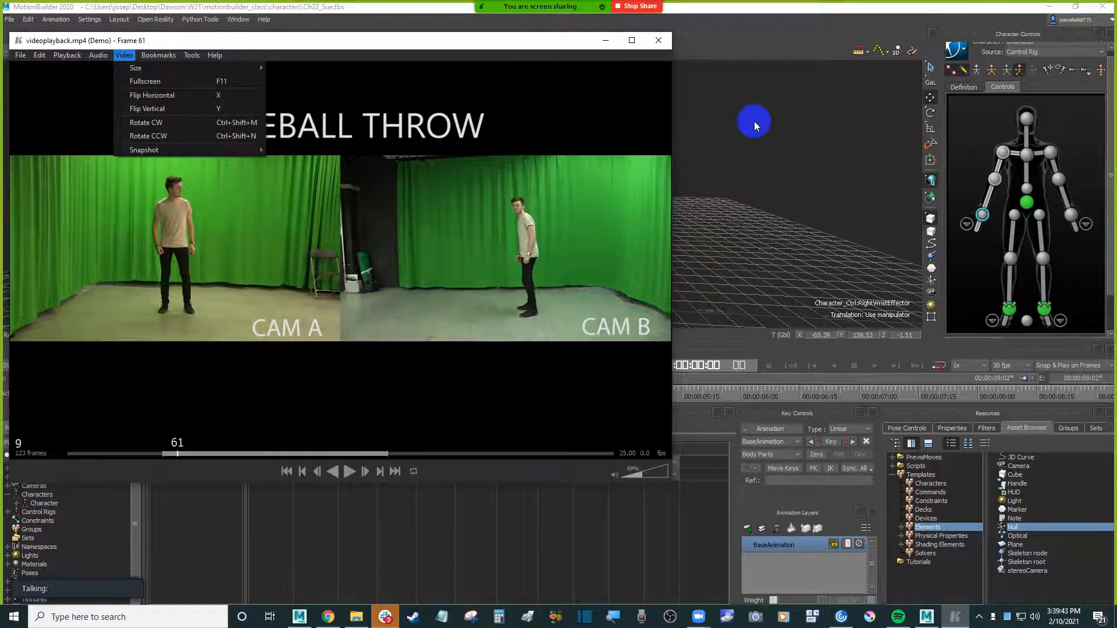
left_click(731, 137)
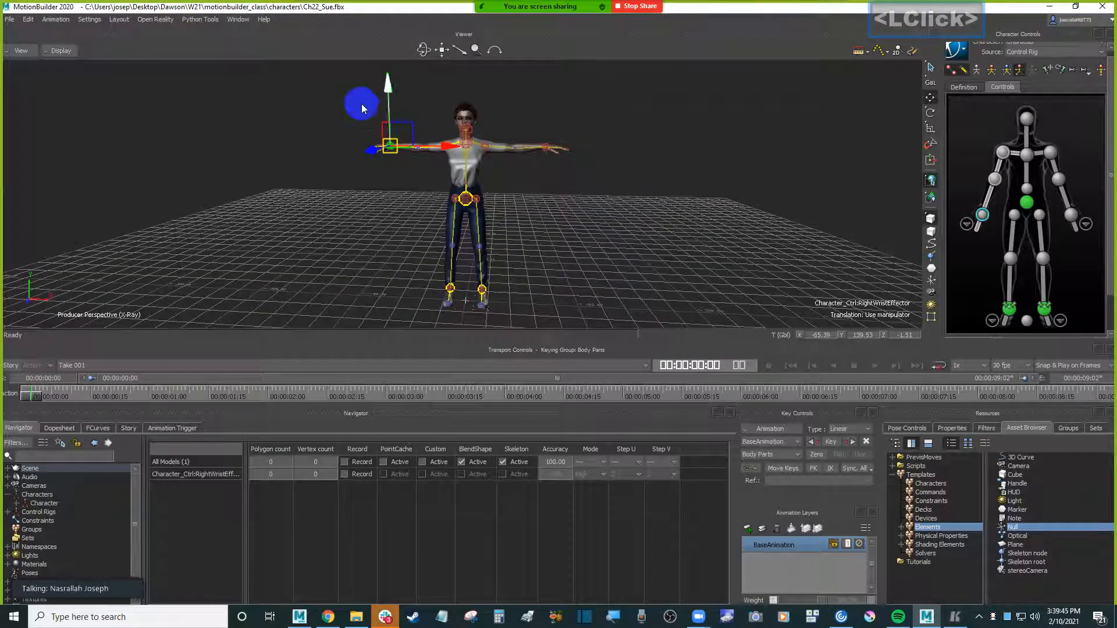
left_click(954, 617)
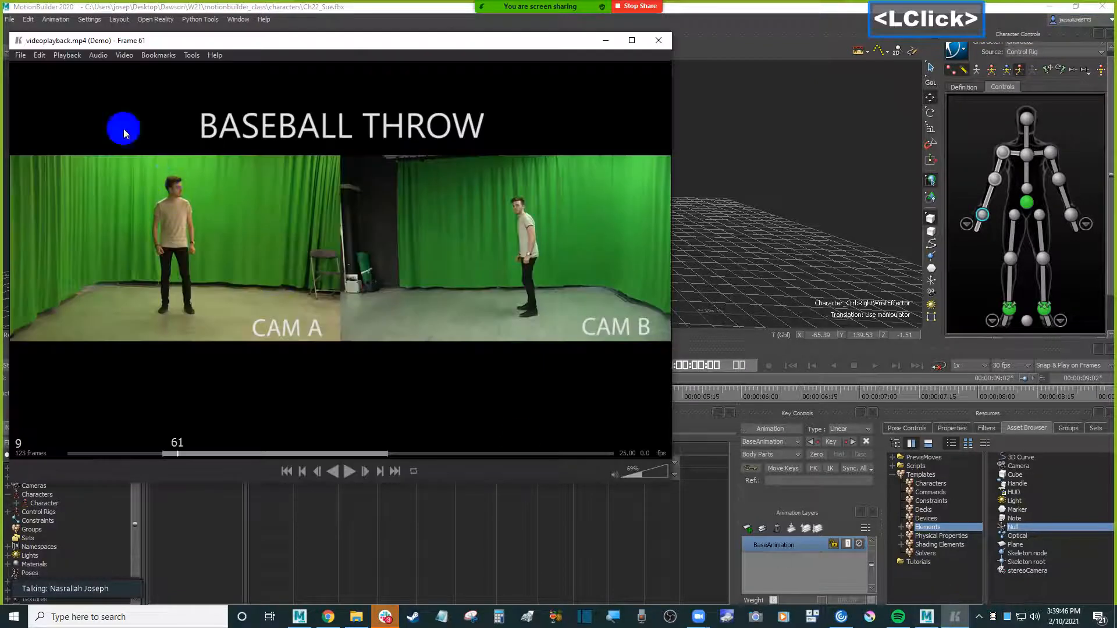
left_click(38, 55)
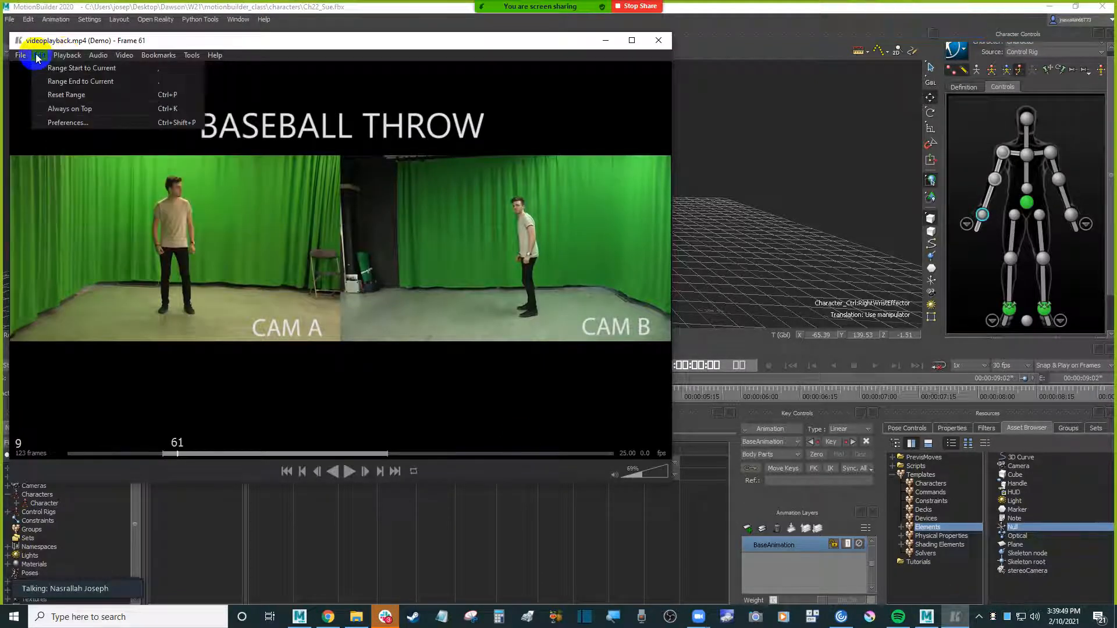
left_click(87, 108)
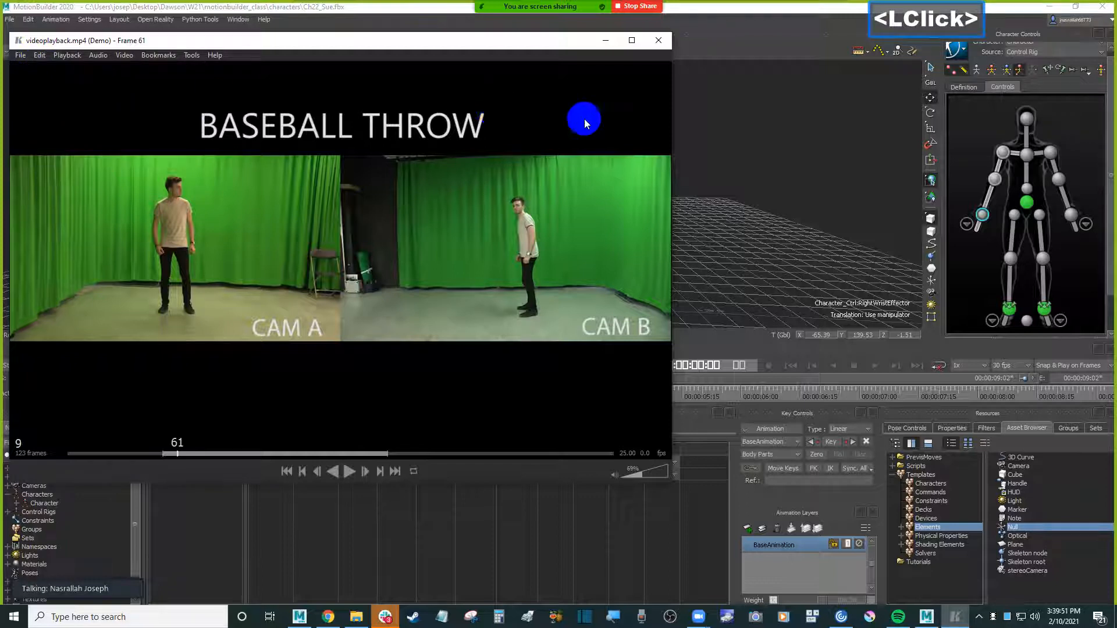
- Move the reference video window clear of the character and reframe the character in the MotionBuilder viewport beside it
left_click_drag(731, 204, 751, 145, "ctrl")
left_click_drag(82, 40, 595, 304)
left_click_drag(488, 194, 460, 187, "shift")
left_click(466, 177)
left_click(477, 177)
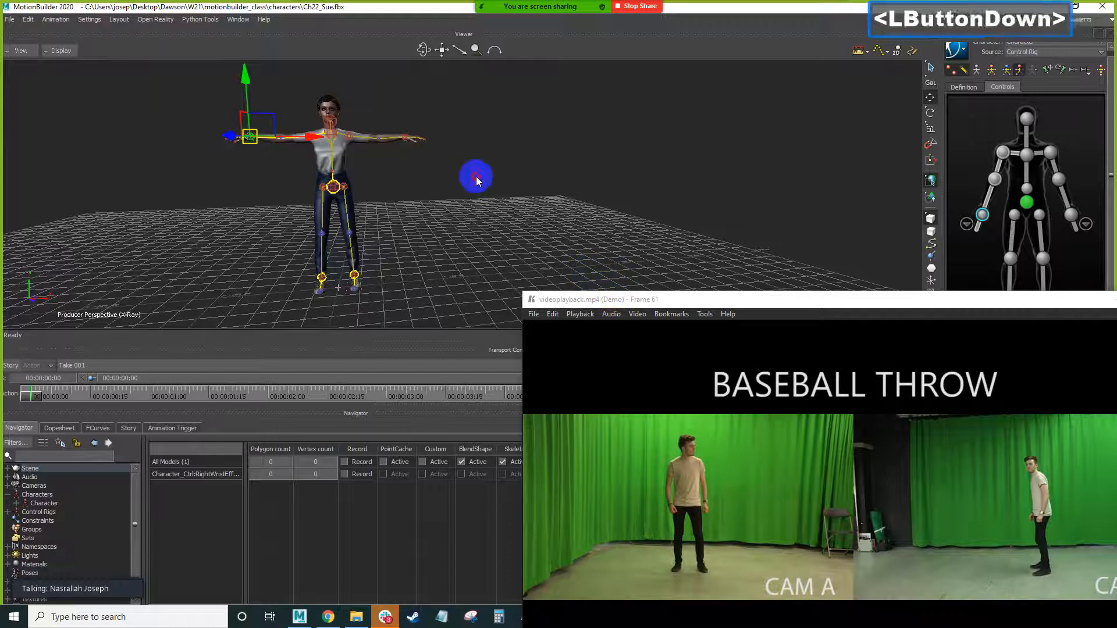
- Save the current MotionBuilder scene under its existing file name, Ch22_Sue.fbx
left_click(11, 21)
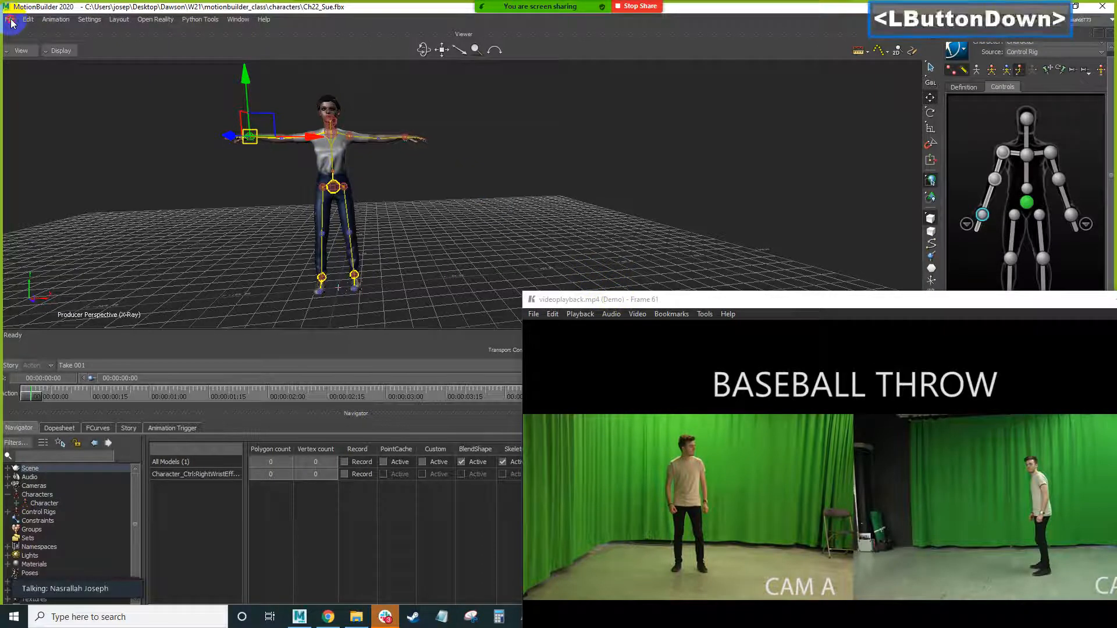
left_click(115, 15)
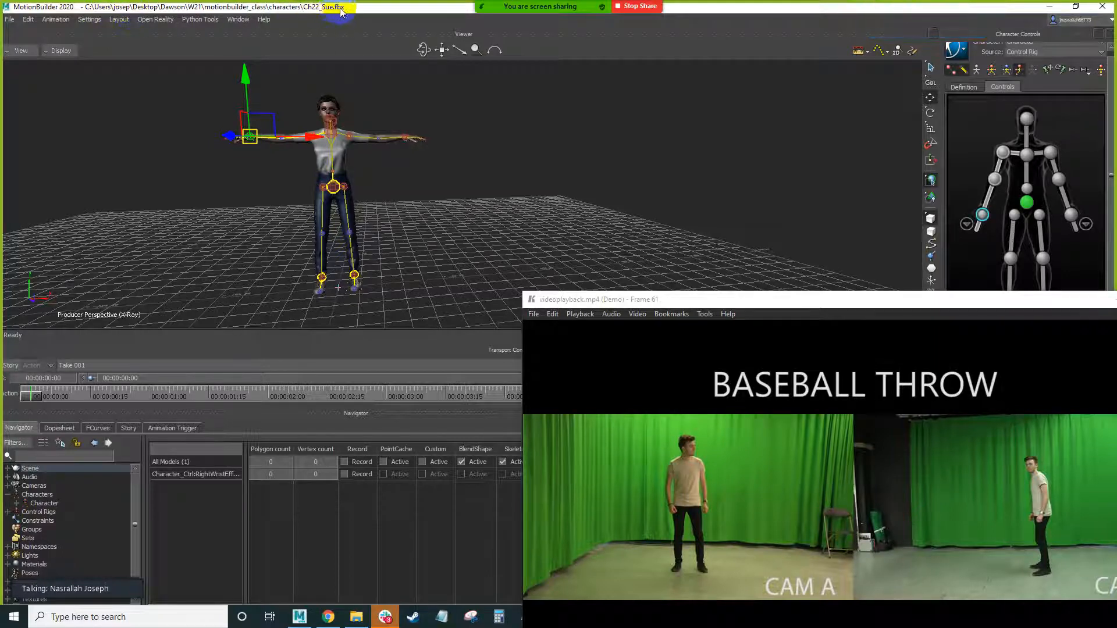
key("ctrl")
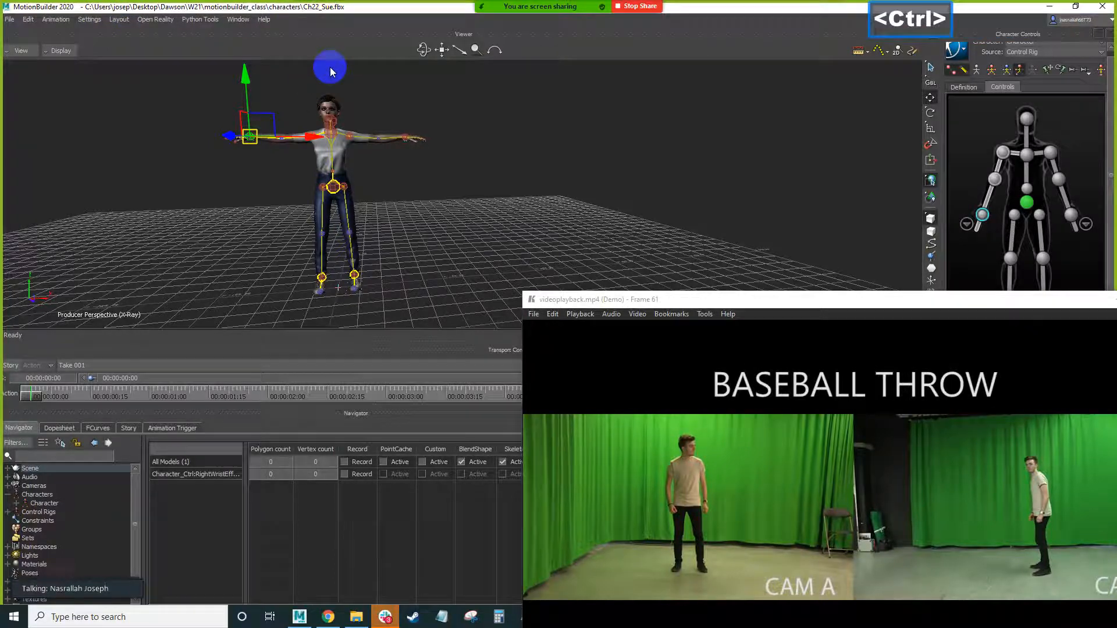
key("ctrl+s")
- Start saving the scene as a new file in the anims_keyframe folder of motionbuilder_class
left_click(9, 18)
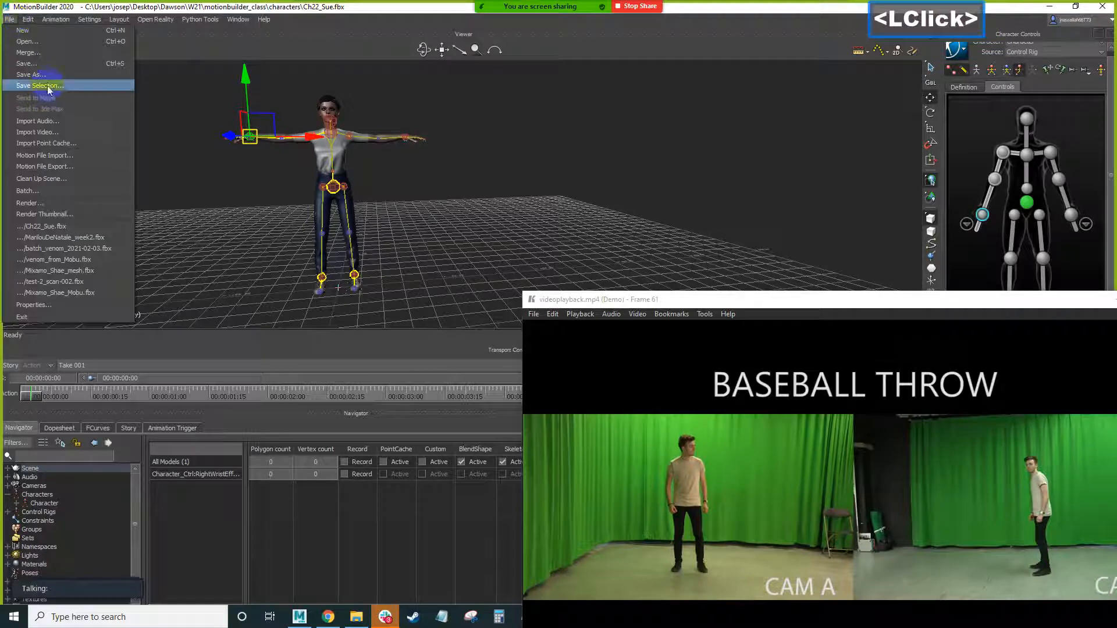
left_click(49, 75)
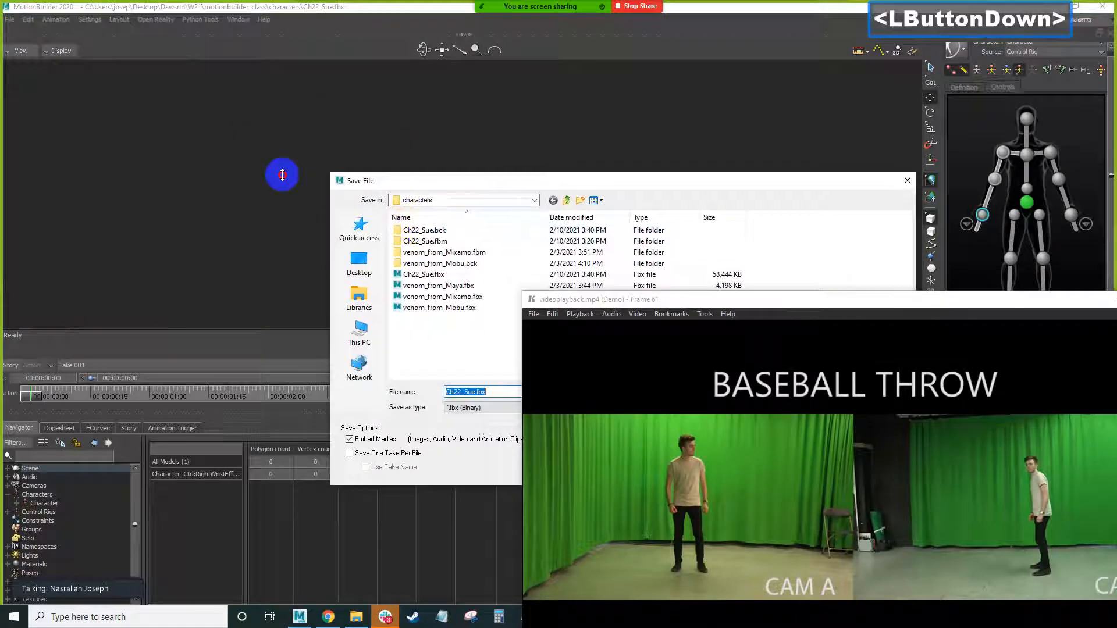
left_click_drag(404, 182, 130, 171)
left_click(294, 191)
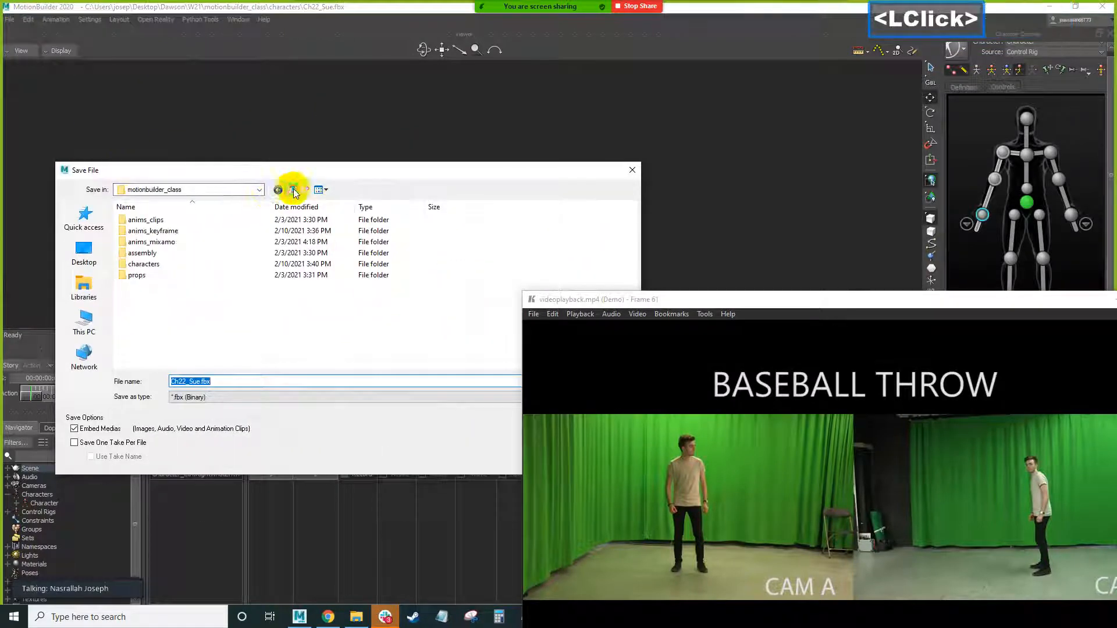
double_click(186, 232)
- Replace Ch22_Sue in the new file's name with week3_keyframe_, keeping the .fbx extension
left_click(201, 380)
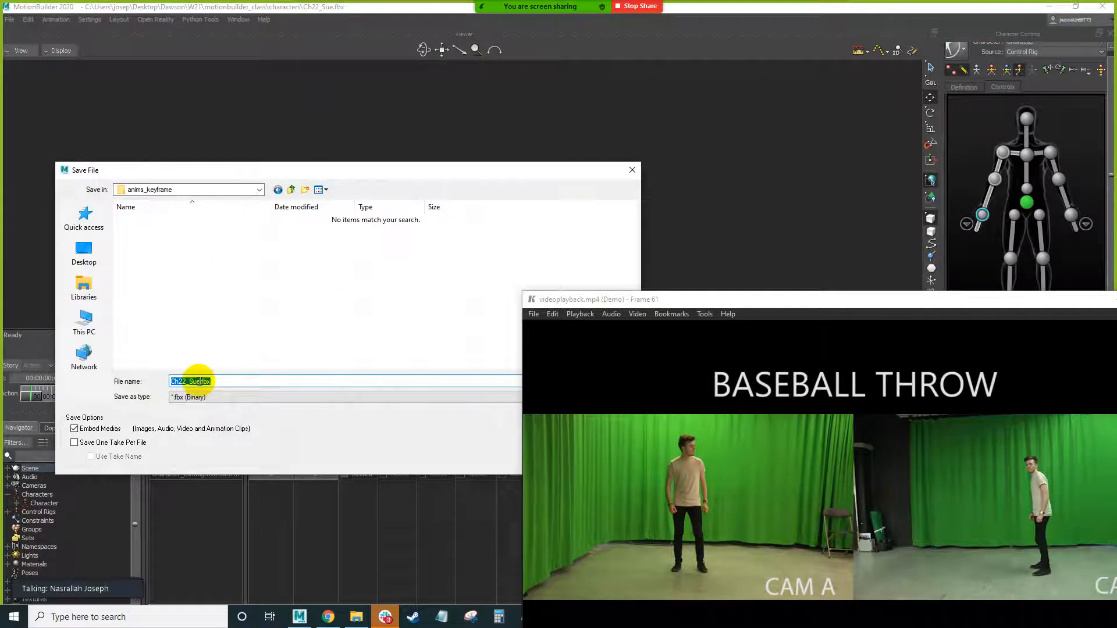
left_click(199, 381)
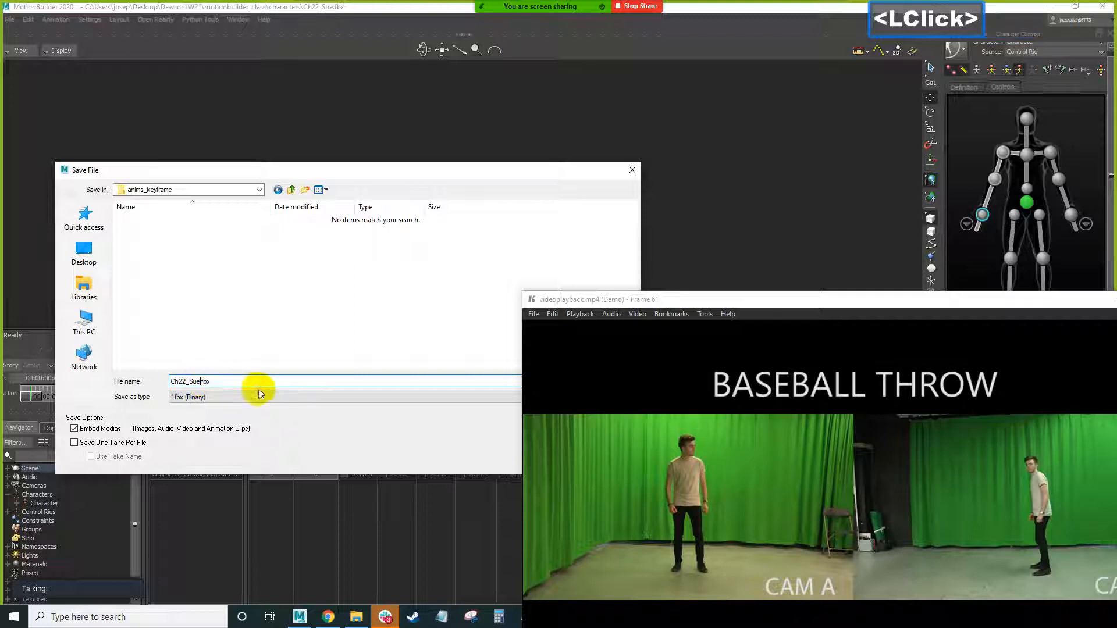
type("_")
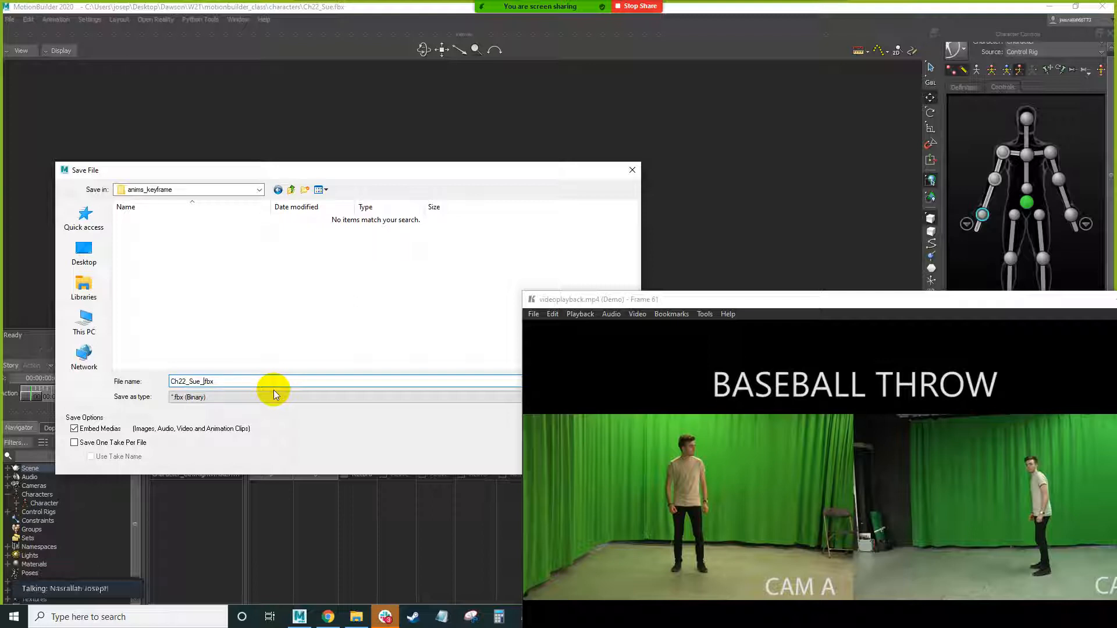
key("Home")
type("week")
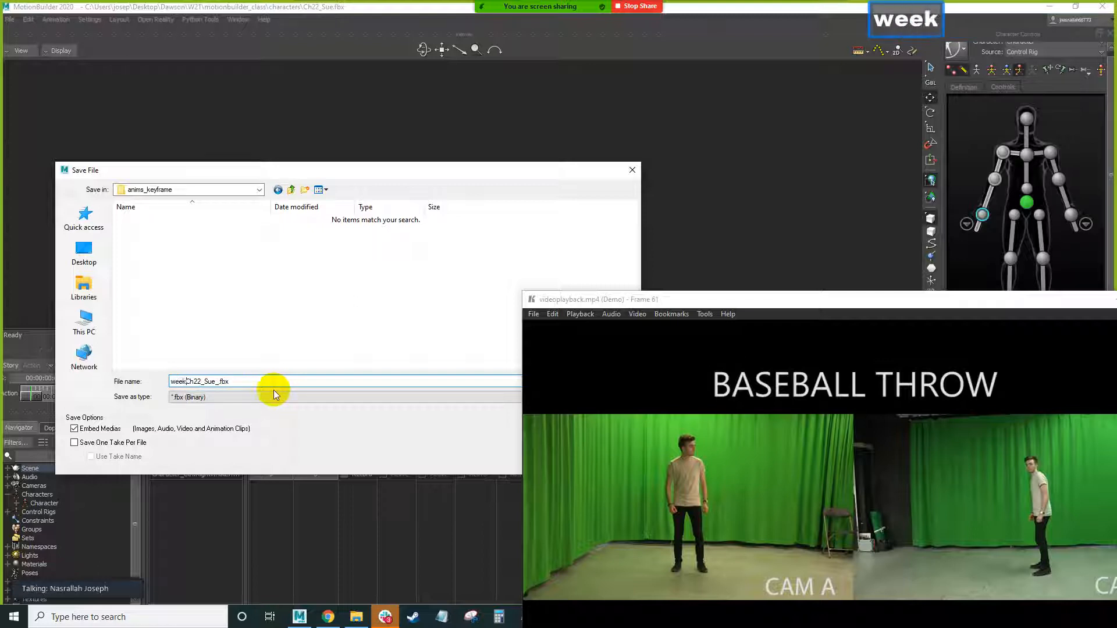
type("3_key")
key("BackSpace")
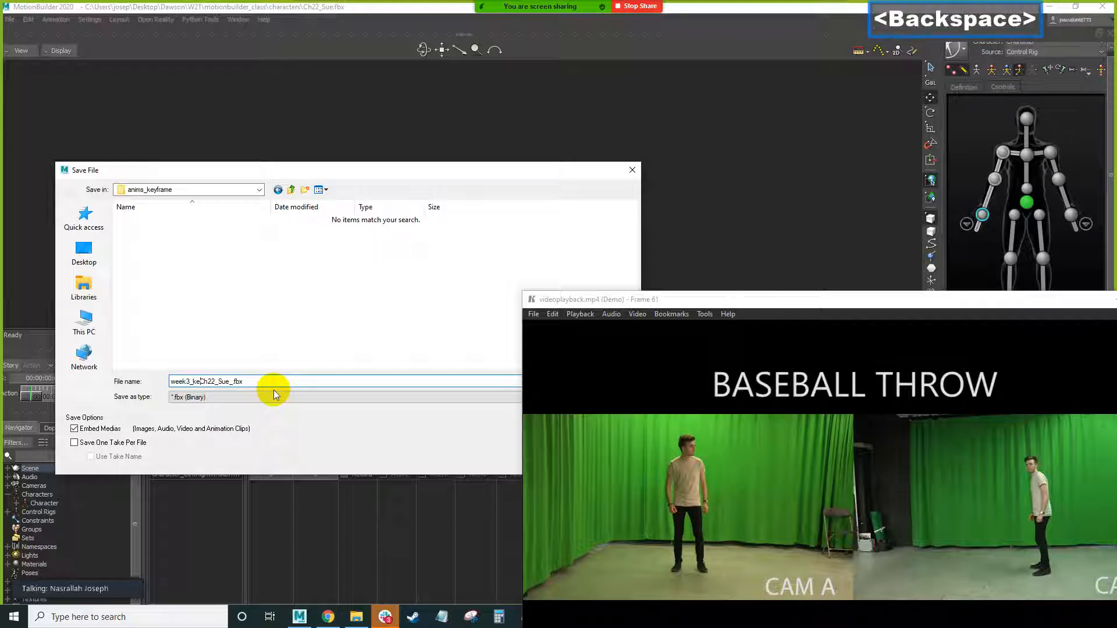
type("yrame")
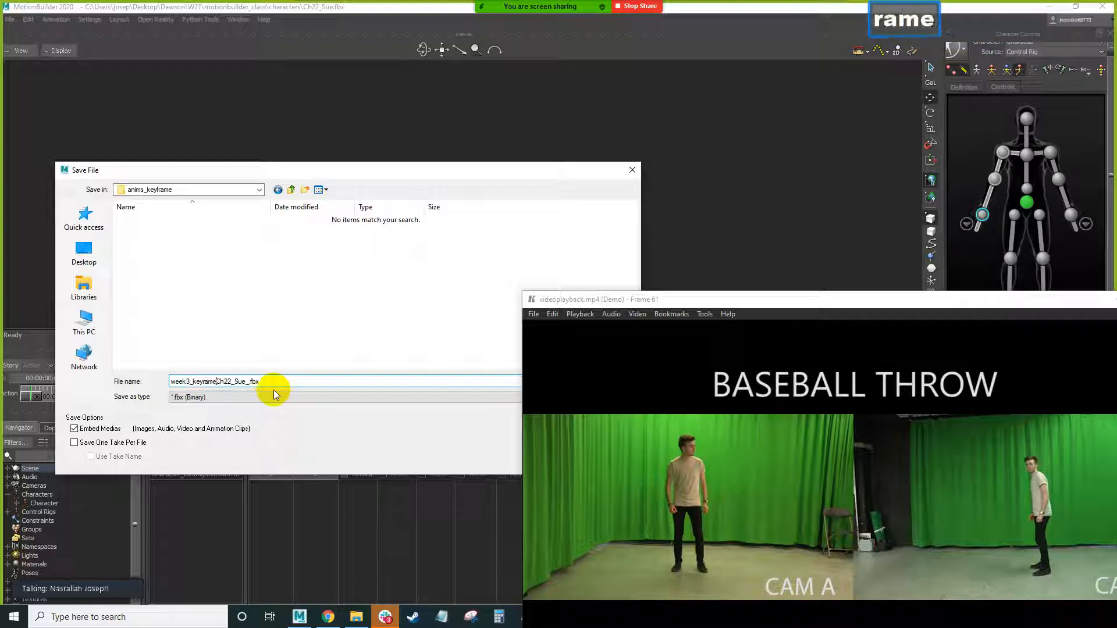
key("Delete")
key("Delete")
key("Delete")
key("Delete")
key("Delete")
key("Delete")
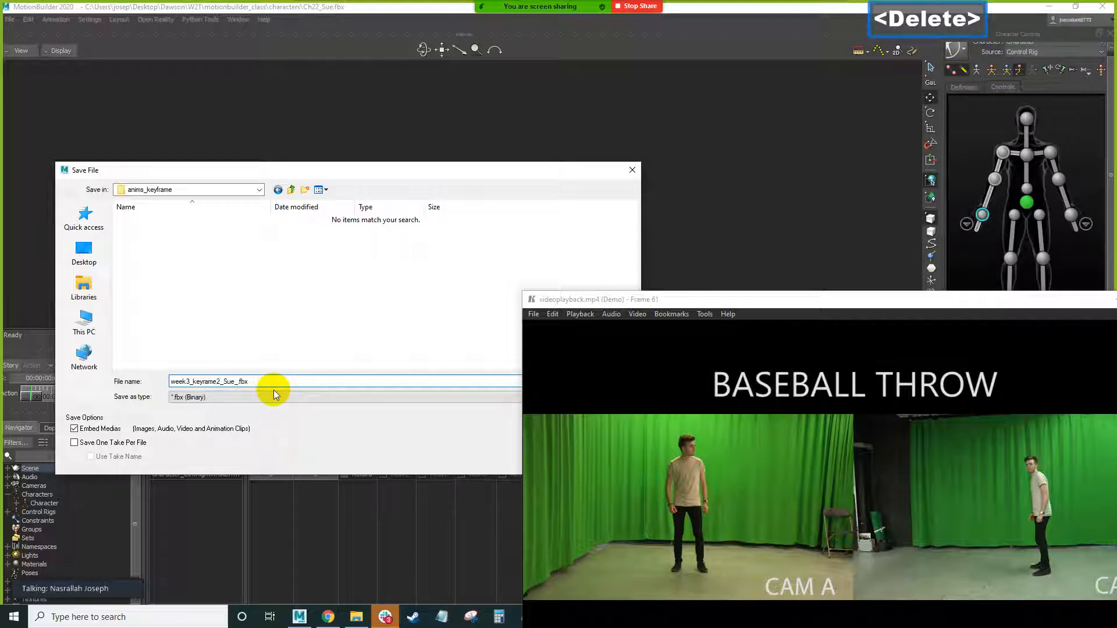
key("Delete")
key("Delete")
key("Left")
key("Left")
key("Left")
key("Left")
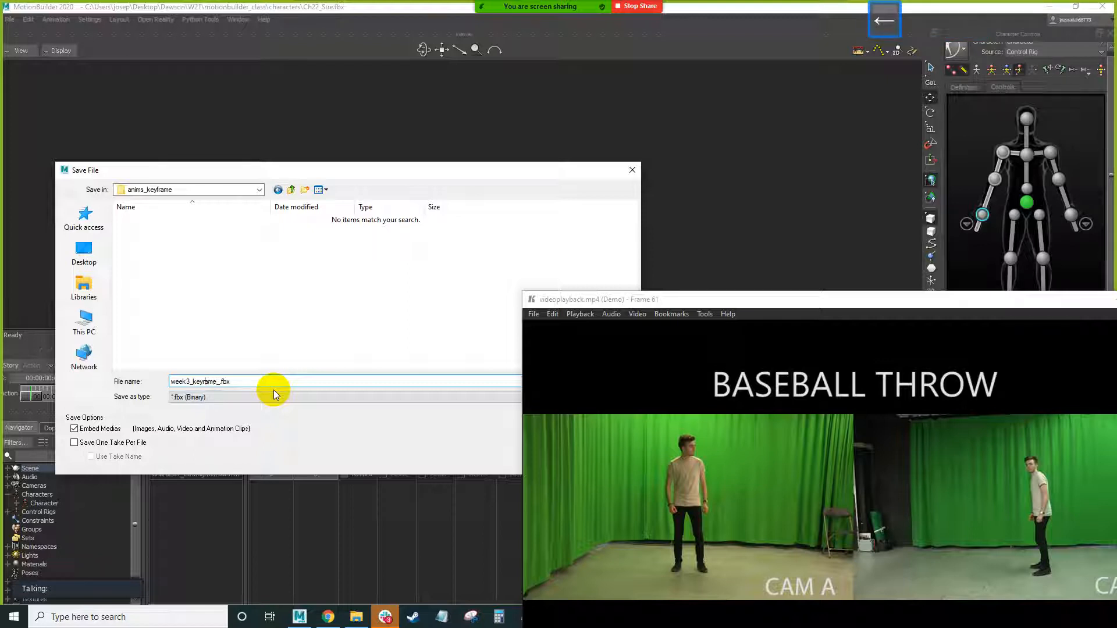
type("f")
key("Right")
key("Right")
- Append the animator's first name and _001 to the file name, and save the scene with the default save options
type("joe")
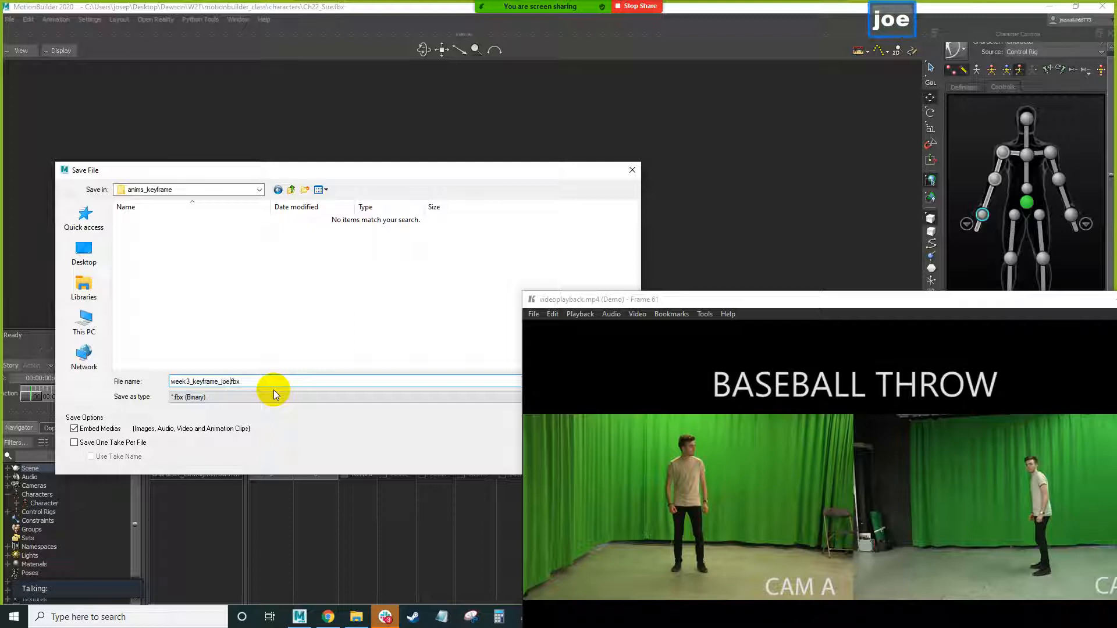
type("_")
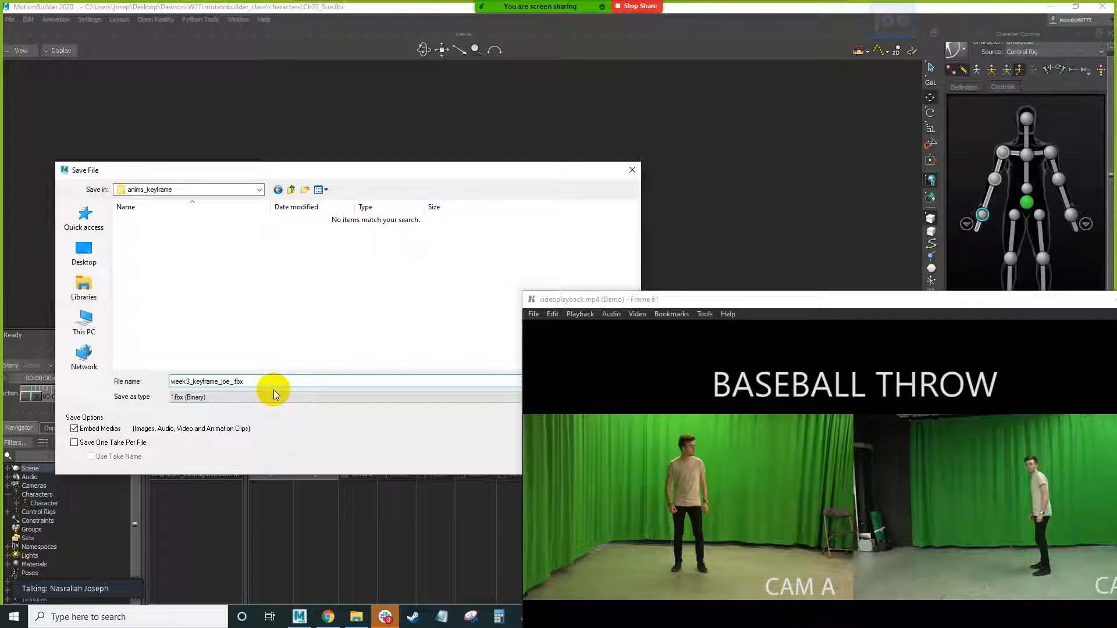
type(".")
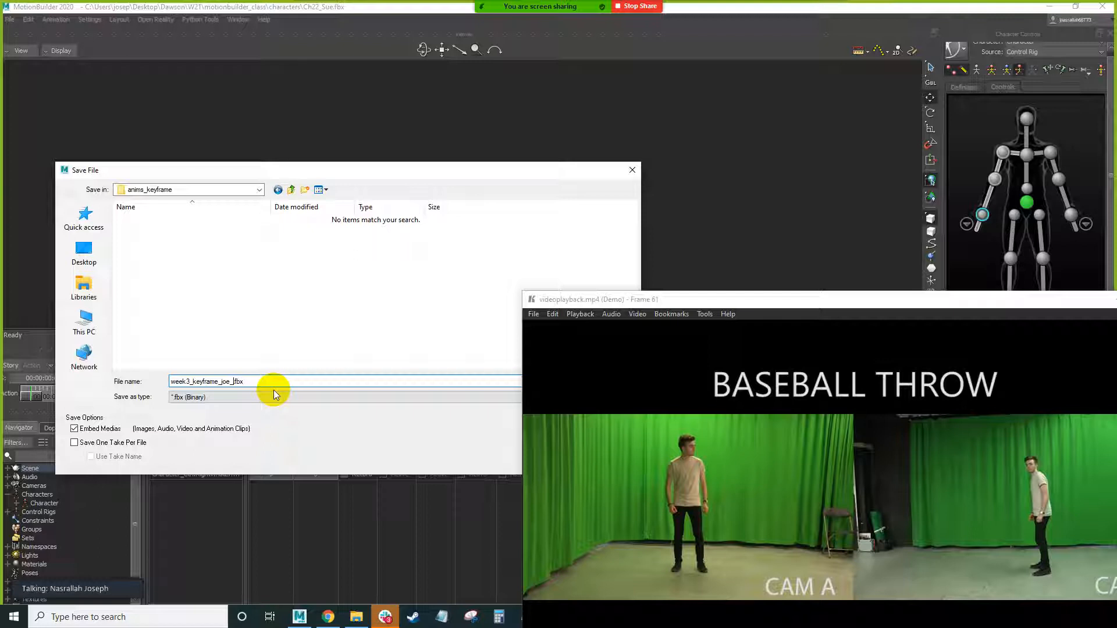
type("001")
key("Return")
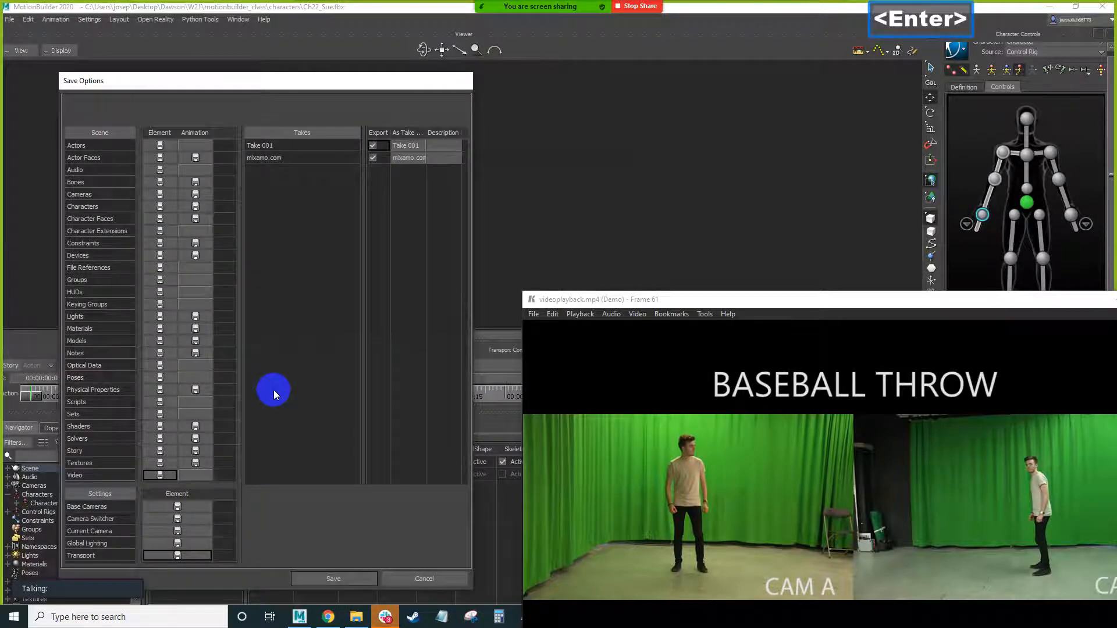
key("Return")
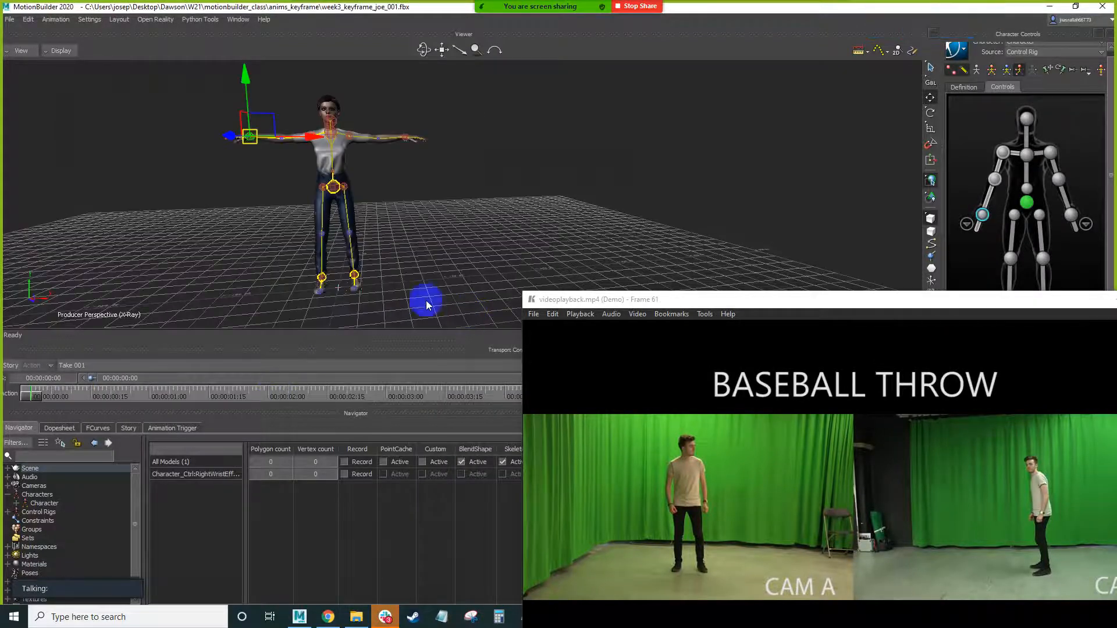
- List the scene's takes in the Navigator and rename Take 001 as tpose
left_click_drag(145, 504, 145, 530)
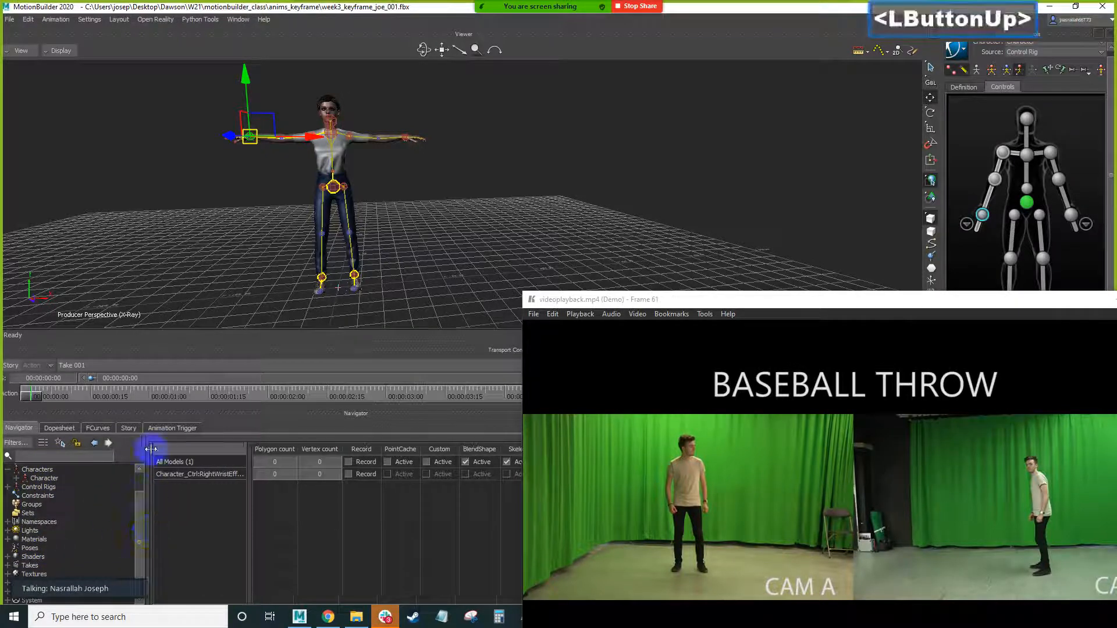
double_click(30, 565)
left_click_drag(142, 530, 139, 560)
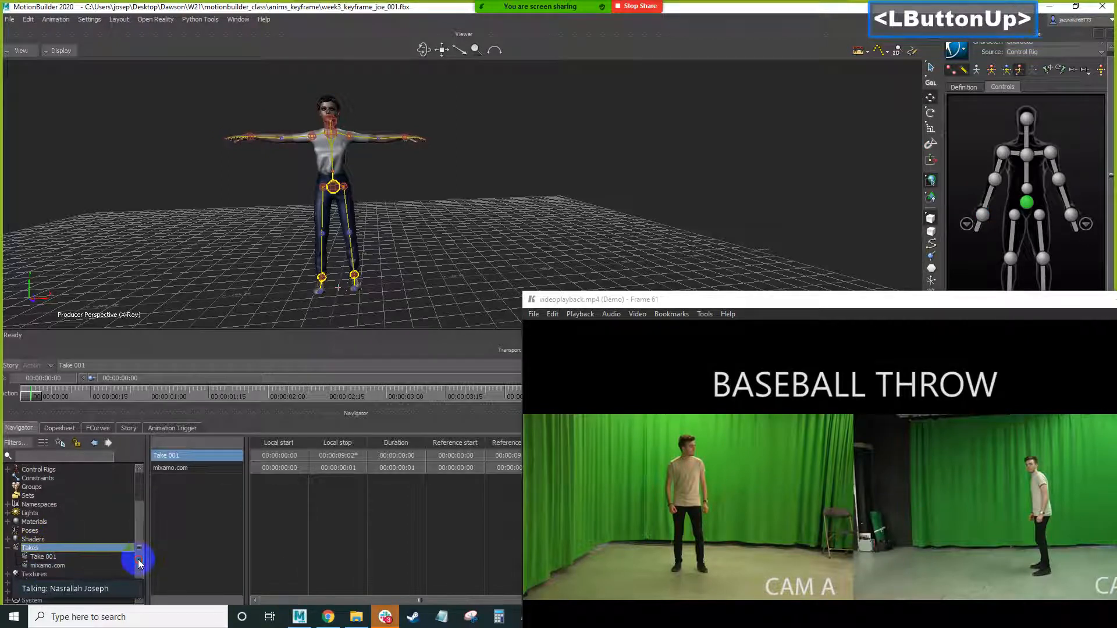
left_click(53, 558)
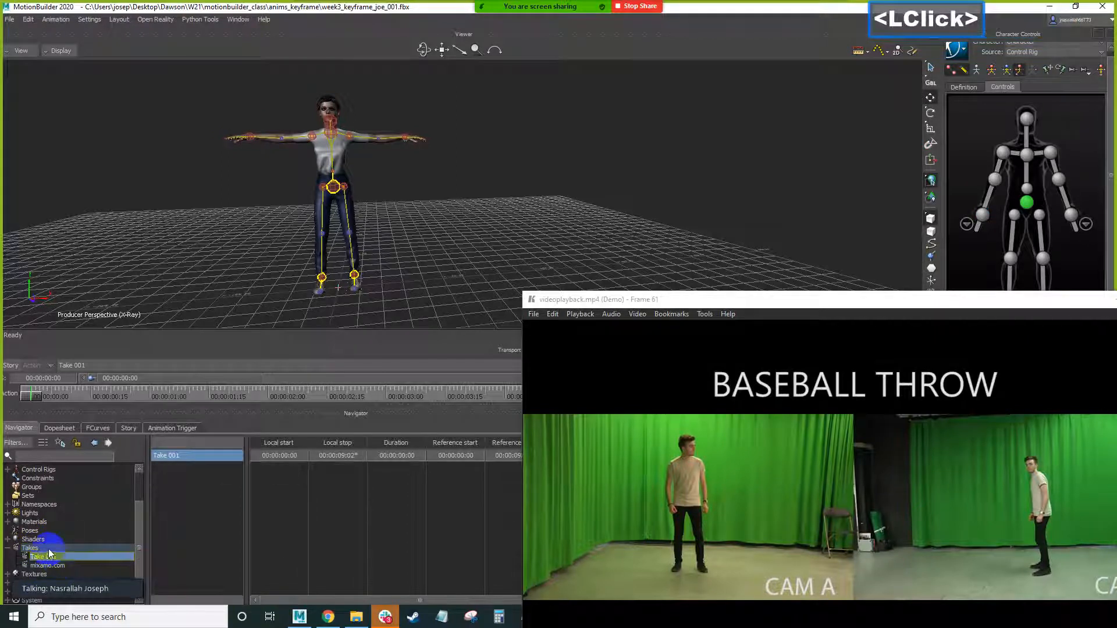
left_click(58, 548)
double_click(200, 456)
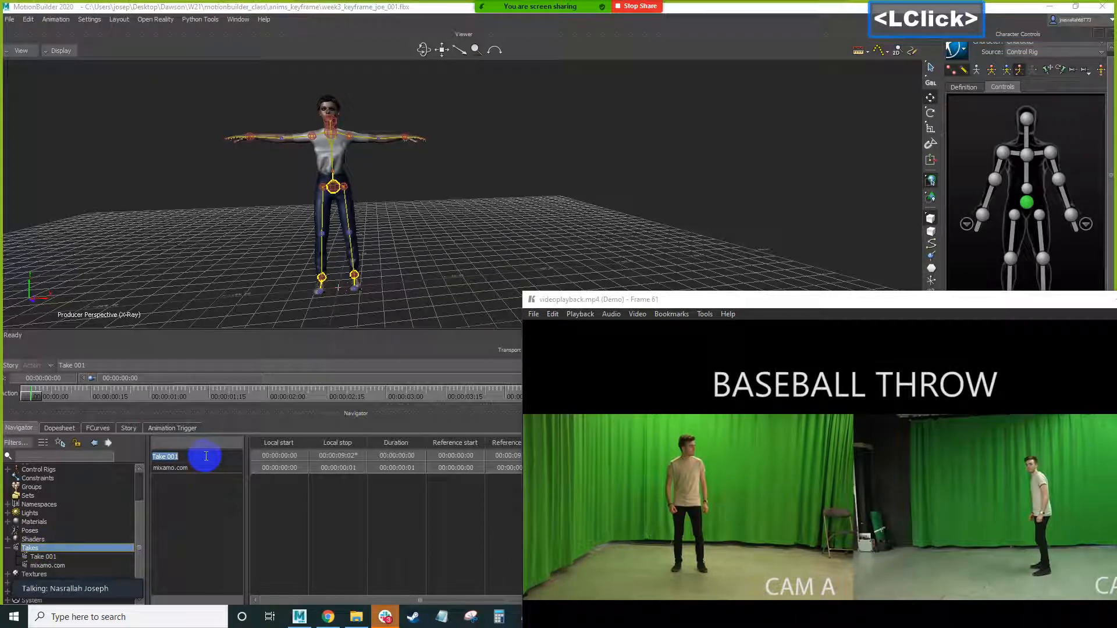
type("tpose")
key("Return")
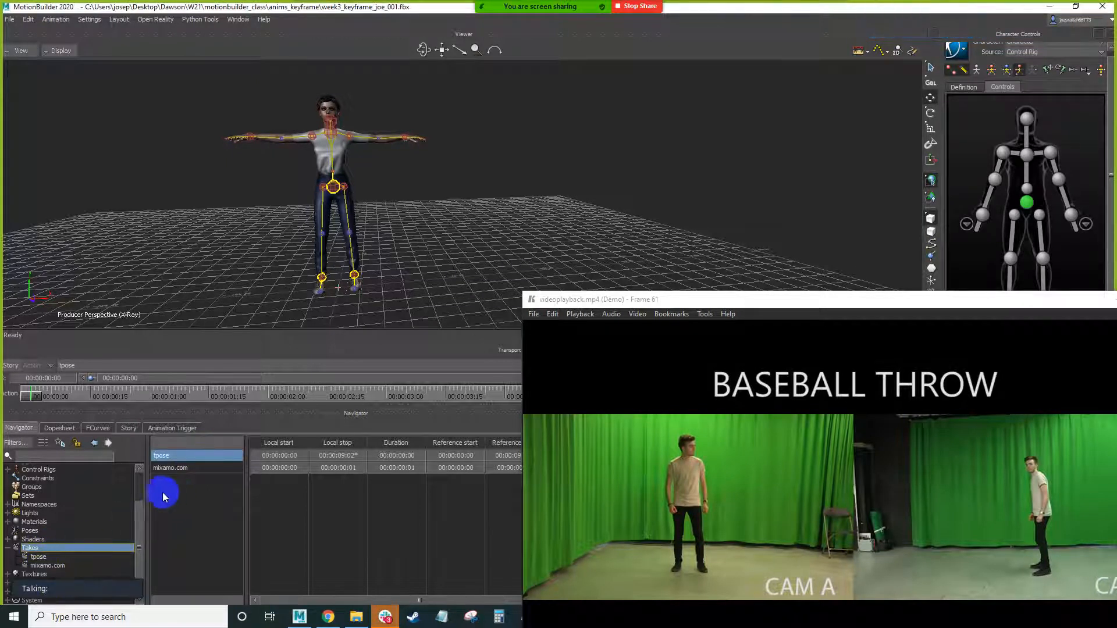
- Rename the mixamo.com take as baseball_throw_001
left_click(186, 468)
double_click(187, 468)
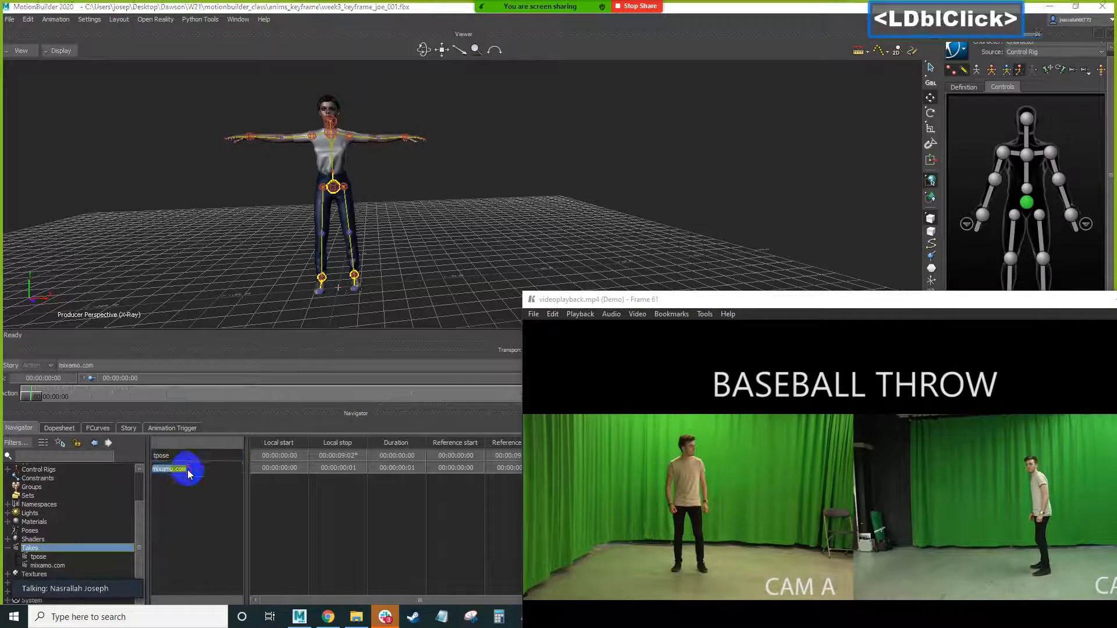
left_click(184, 487)
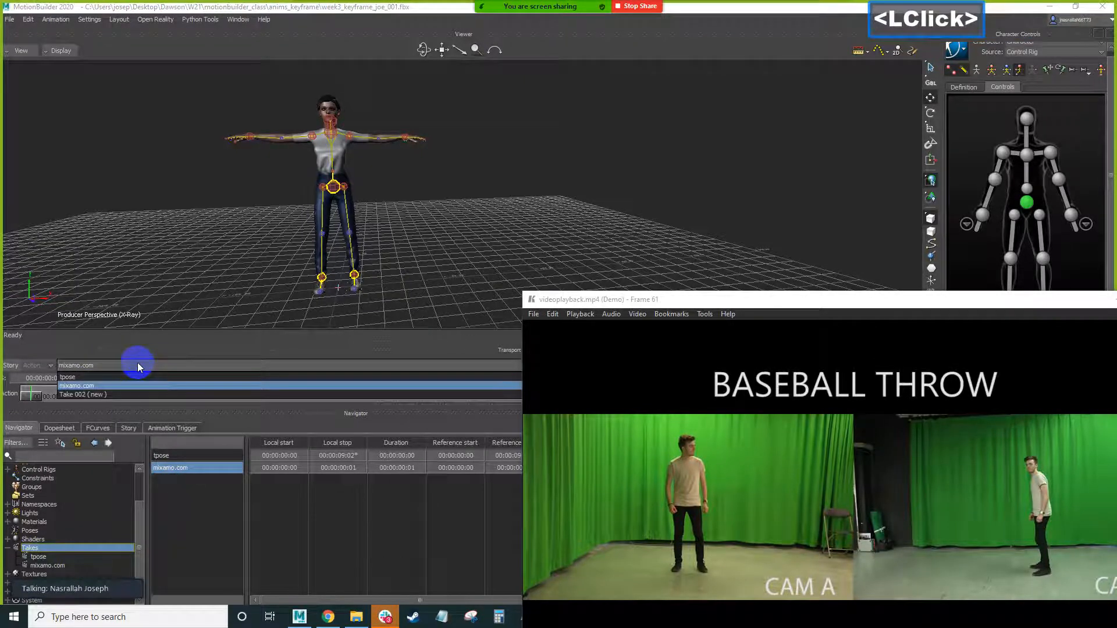
left_click(193, 467)
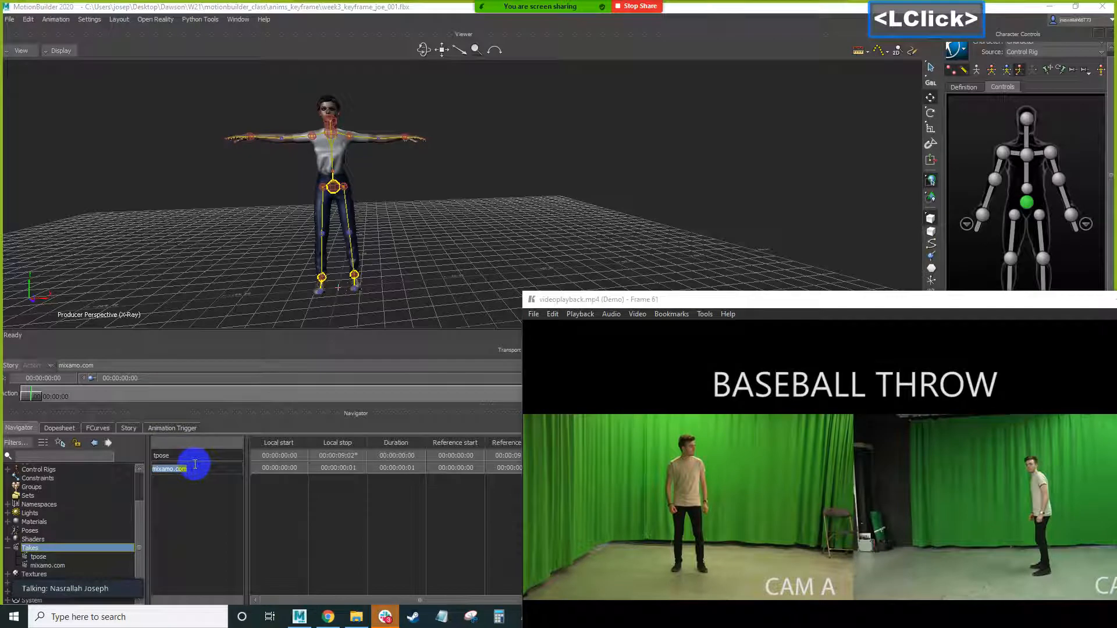
type("base")
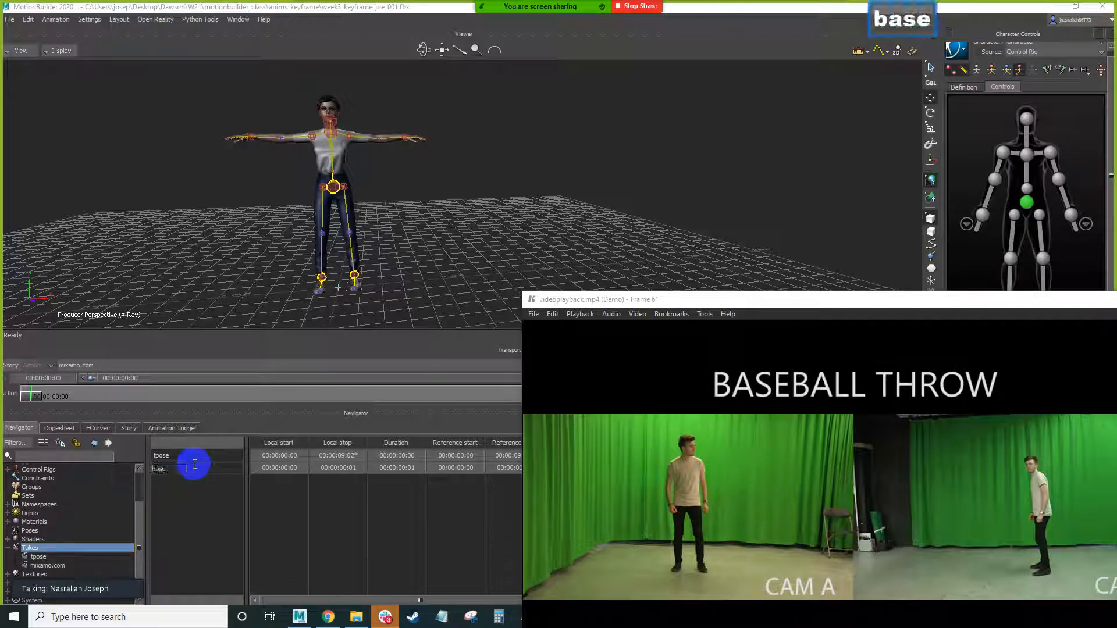
type("ball ")
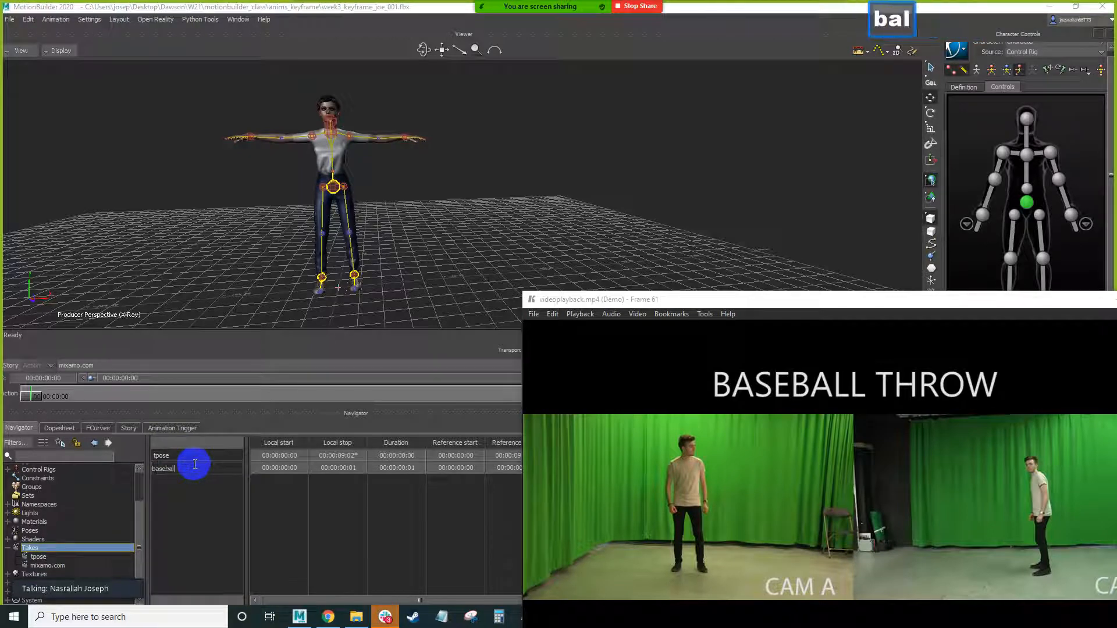
type("th")
key("BackSpace")
key("BackSpace")
key("BackSpace")
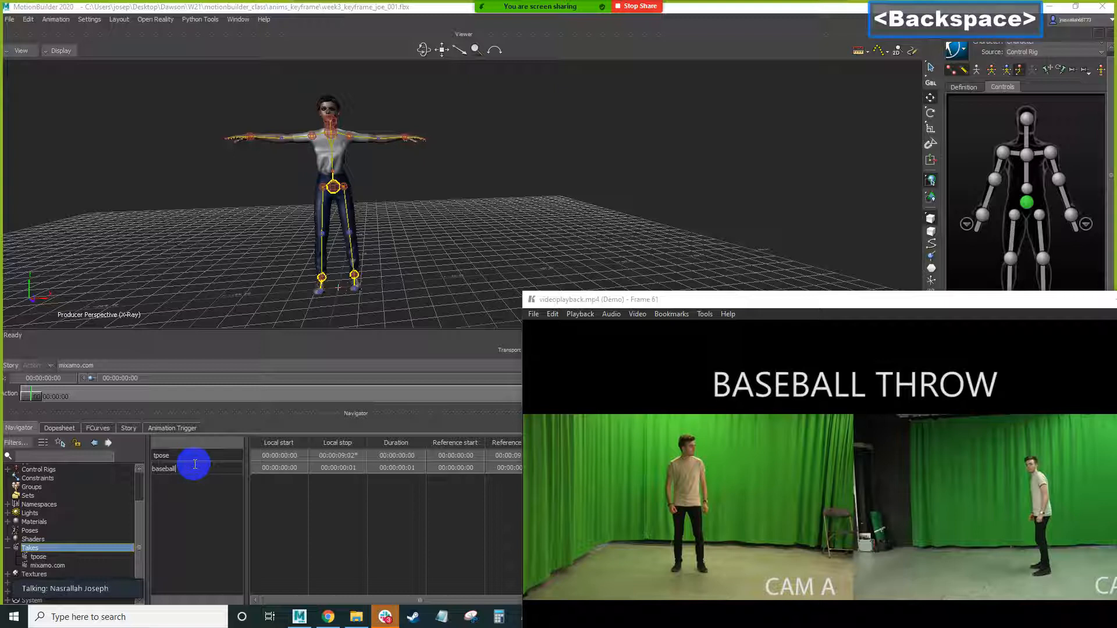
type("_throw")
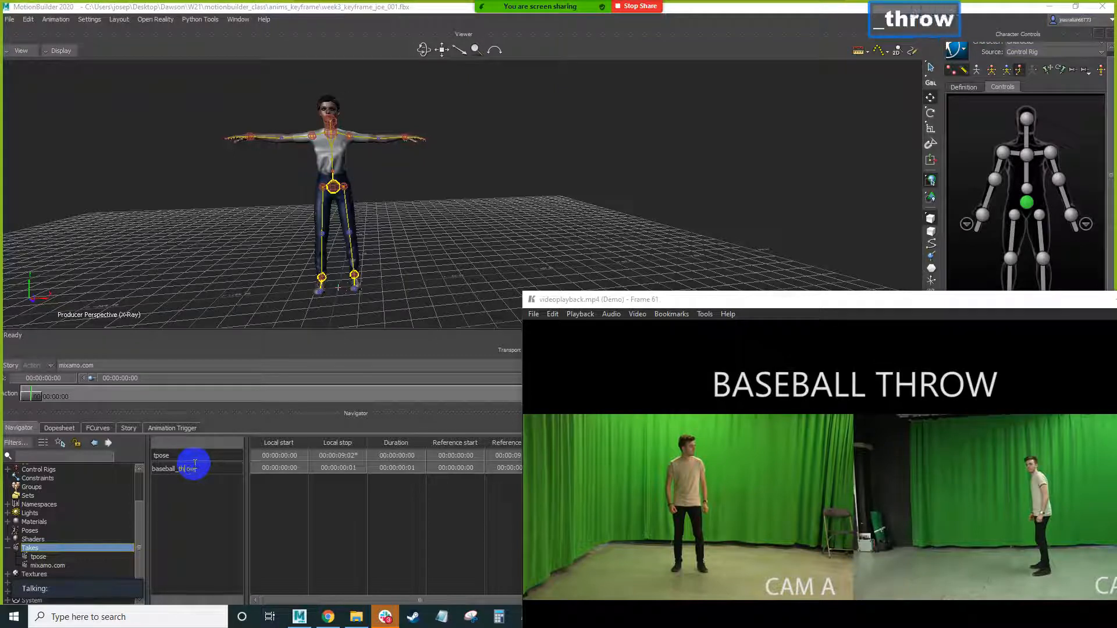
type("_001")
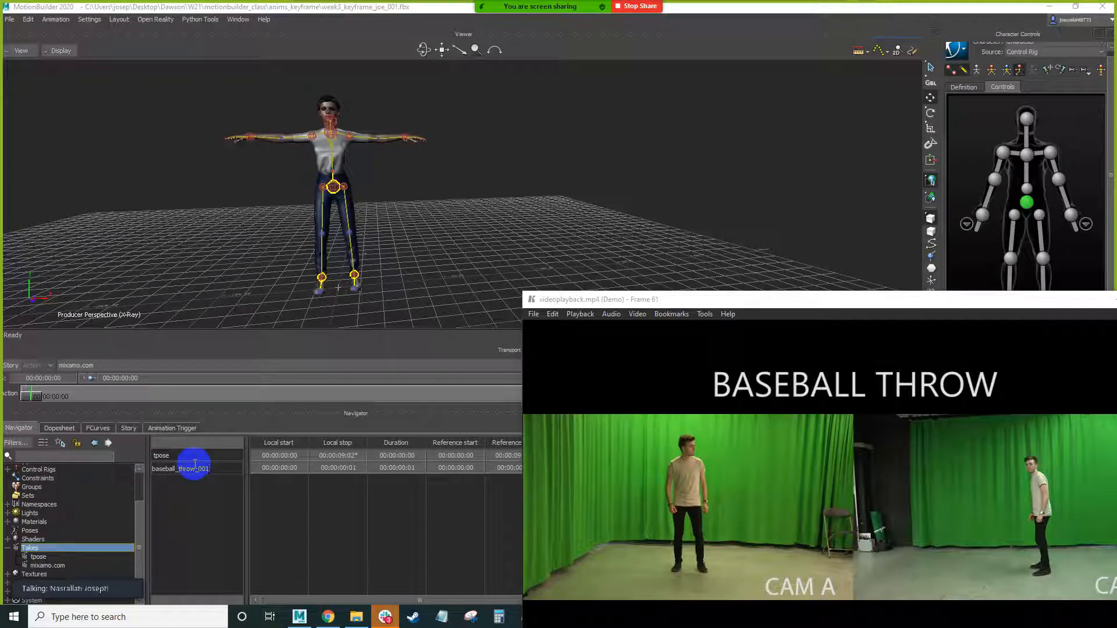
key("Return")
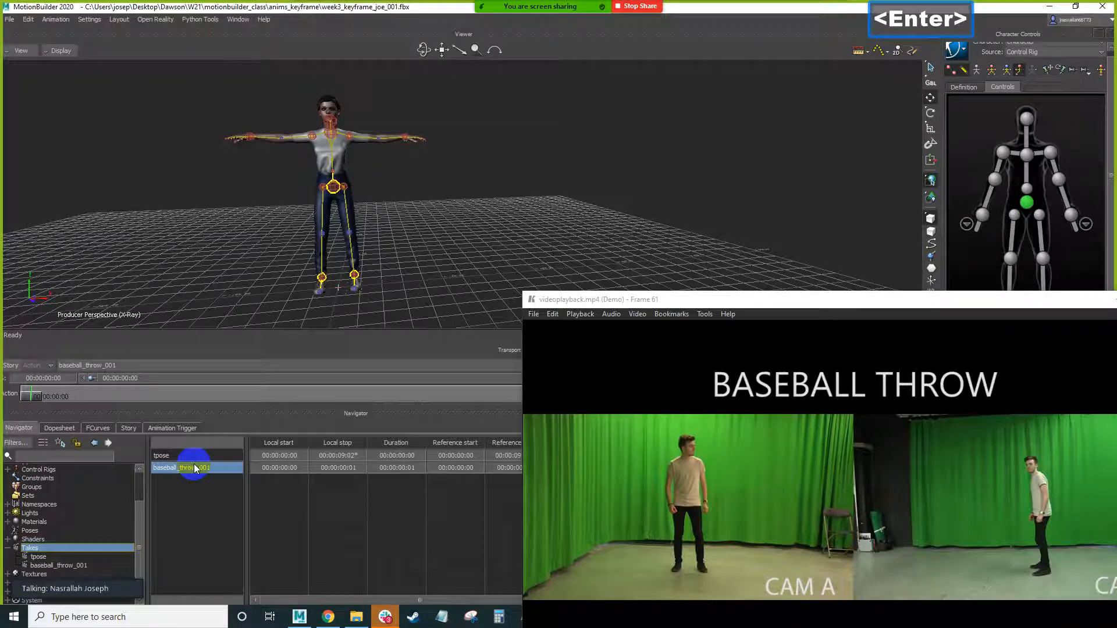
- Select the character's hips effector and reposition the baseball throw reference video so that both CAM A and CAM B can be seen
left_click_drag(305, 262, 274, 234, "ctrl")
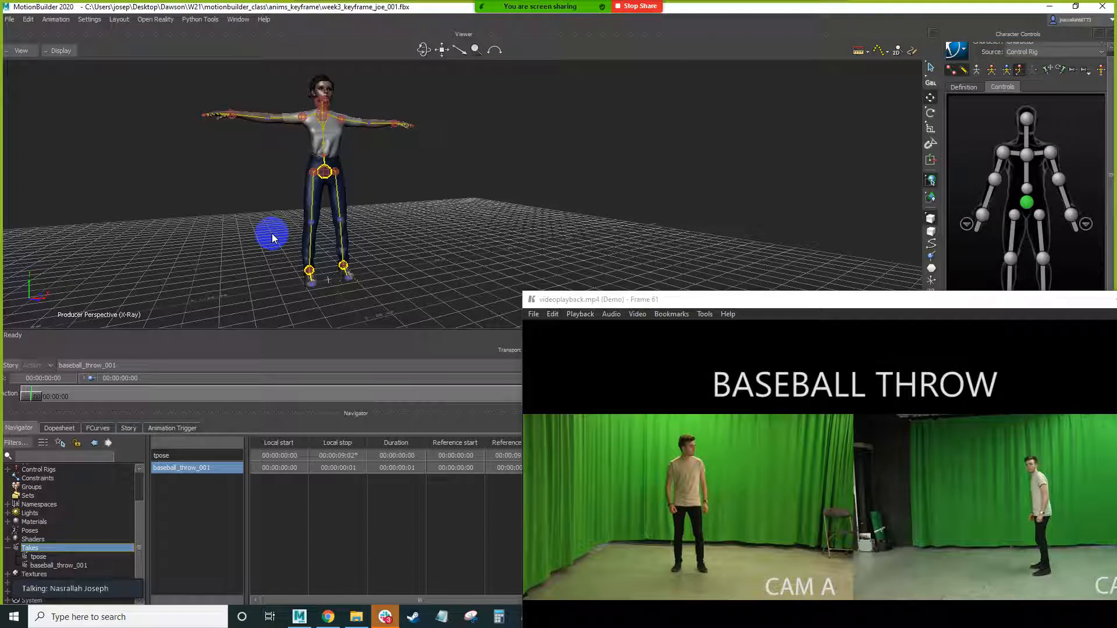
left_click(207, 243)
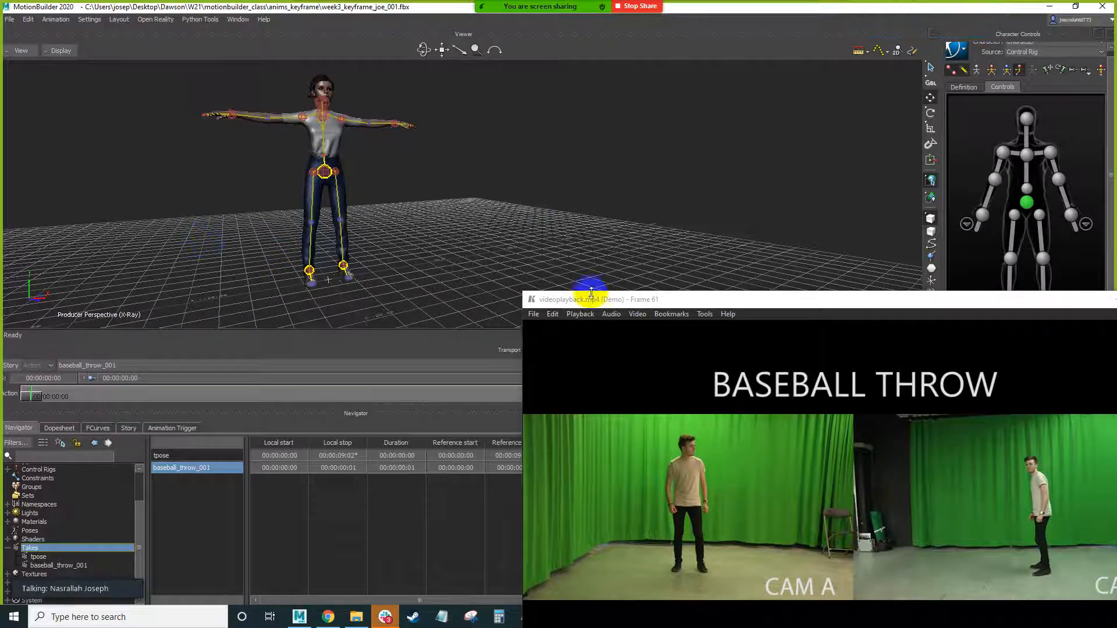
left_click_drag(595, 305, 711, 260)
left_click(431, 222, "ctrl")
left_click_drag(389, 213, 378, 208, "shift")
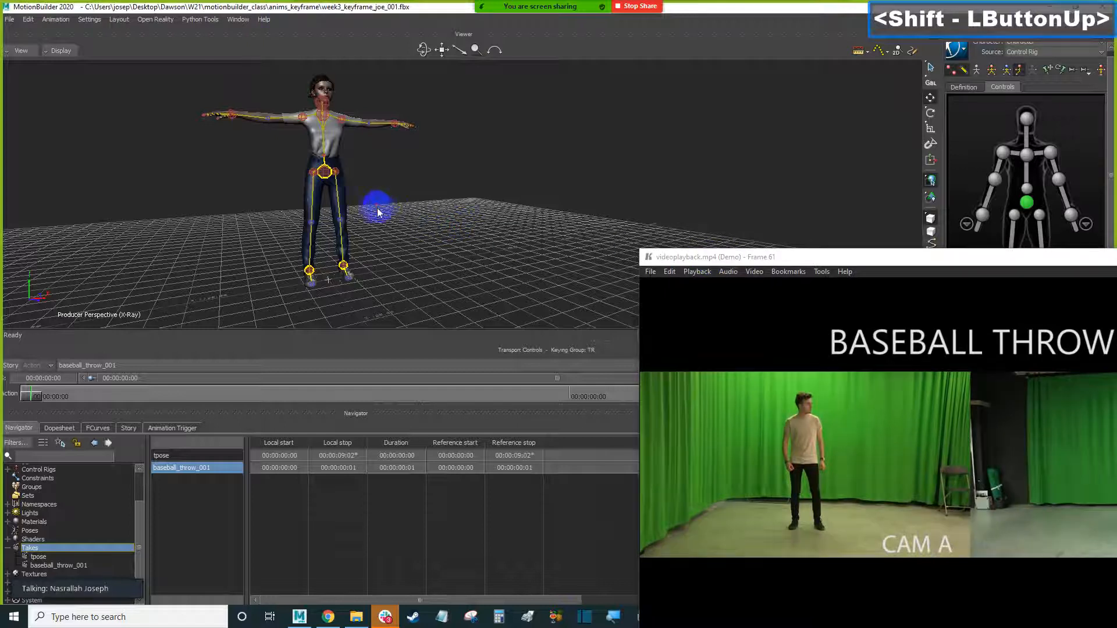
left_click_drag(723, 261, 641, 278, "shift")
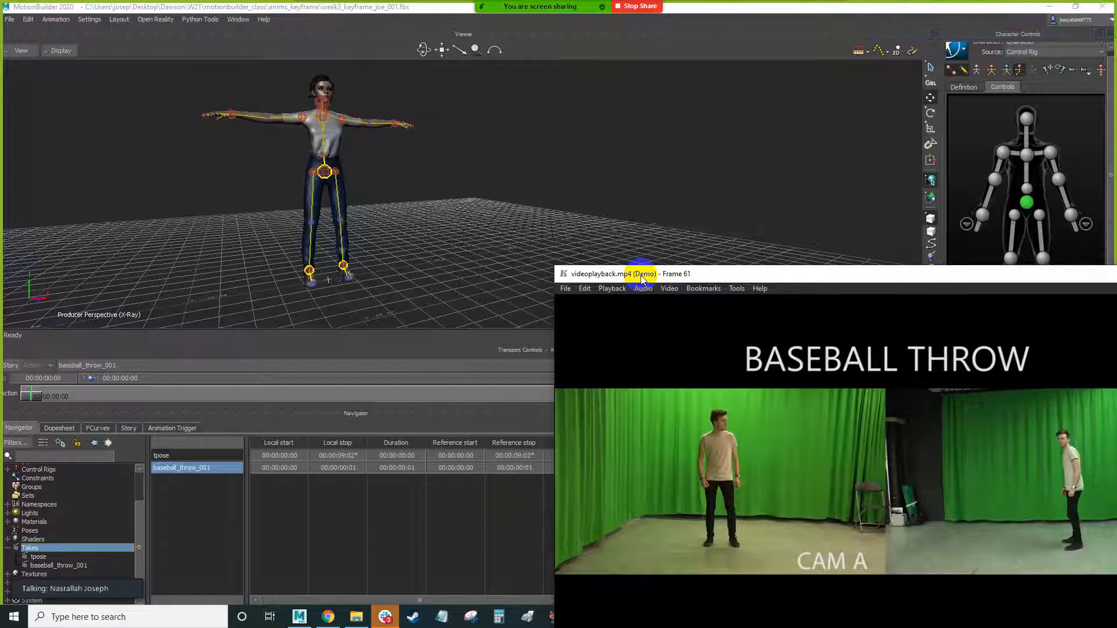
left_click(621, 194)
left_click(326, 175)
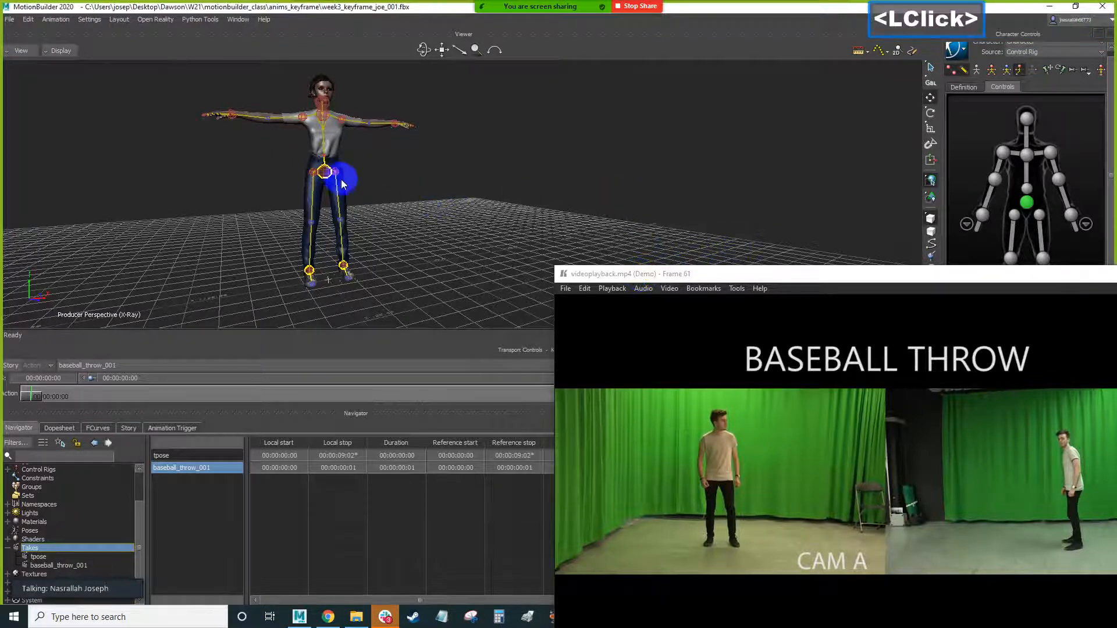
left_click_drag(643, 274, 339, 324)
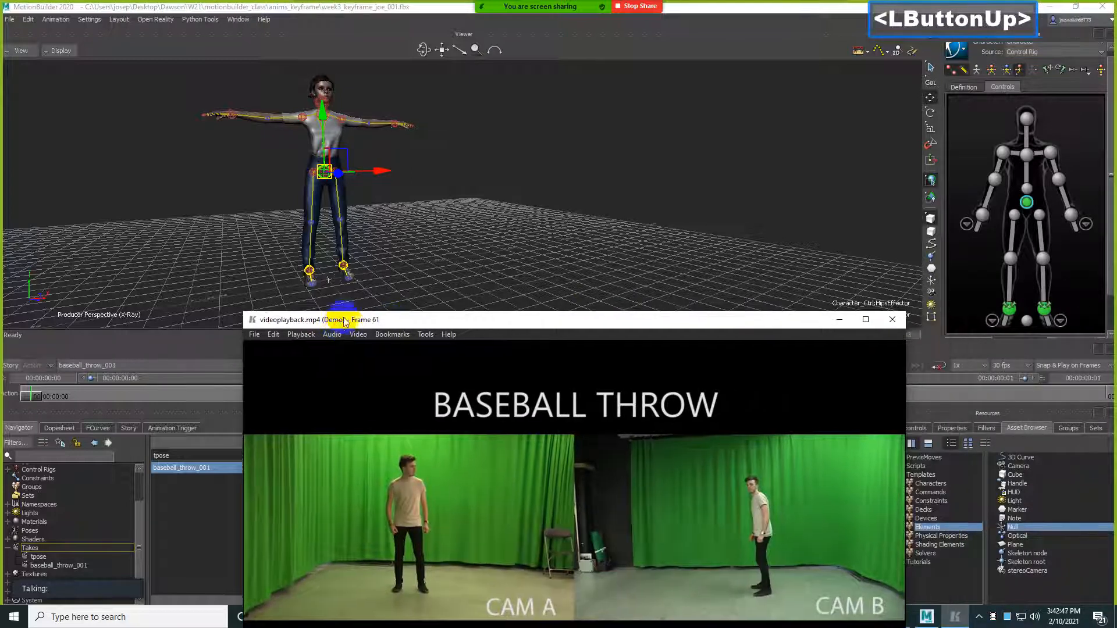
- Switch the control rig to full-body keying without pull, try shifting the hips sideways, and undo the move
left_click(1018, 71)
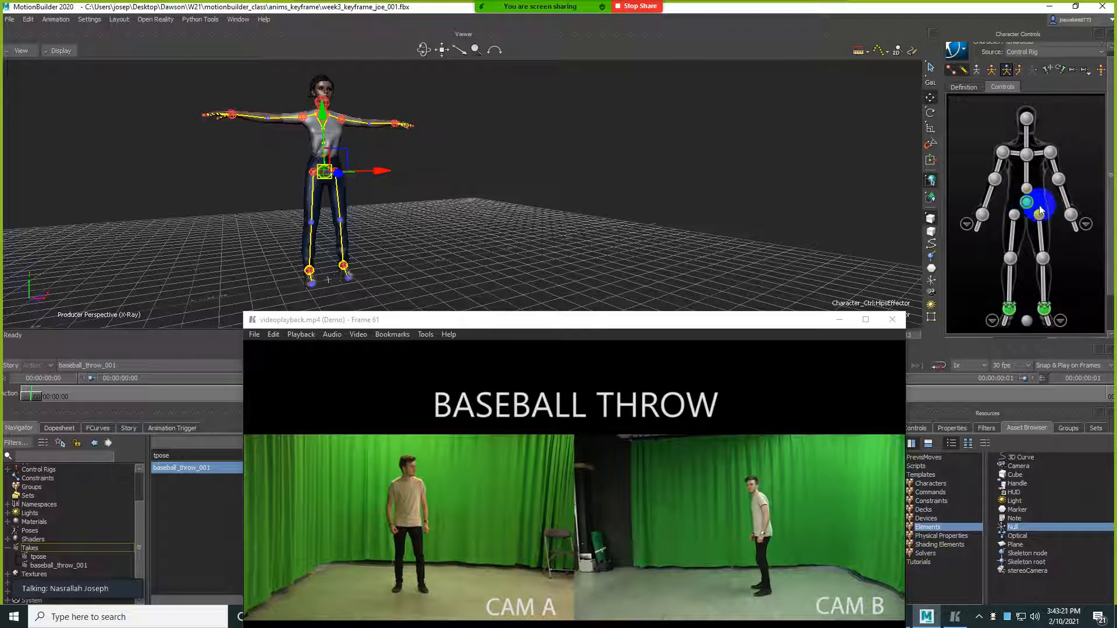
left_click(975, 166)
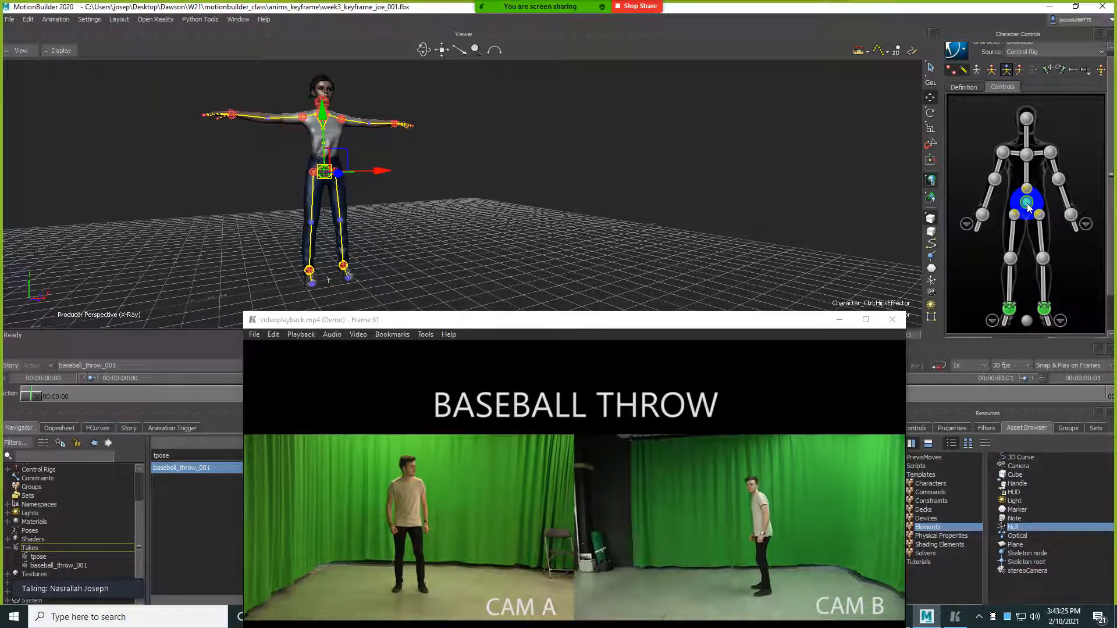
mouse_move(381, 173)
left_mouse_down()
mouse_move(425, 177)
mouse_move(376, 177)
left_mouse_up()
key("ctrl+z")
mouse_move(471, 174)
left_mouse_down("ctrl+shift")
mouse_move(474, 184)
mouse_move(483, 171)
left_mouse_up("ctrl+shift")
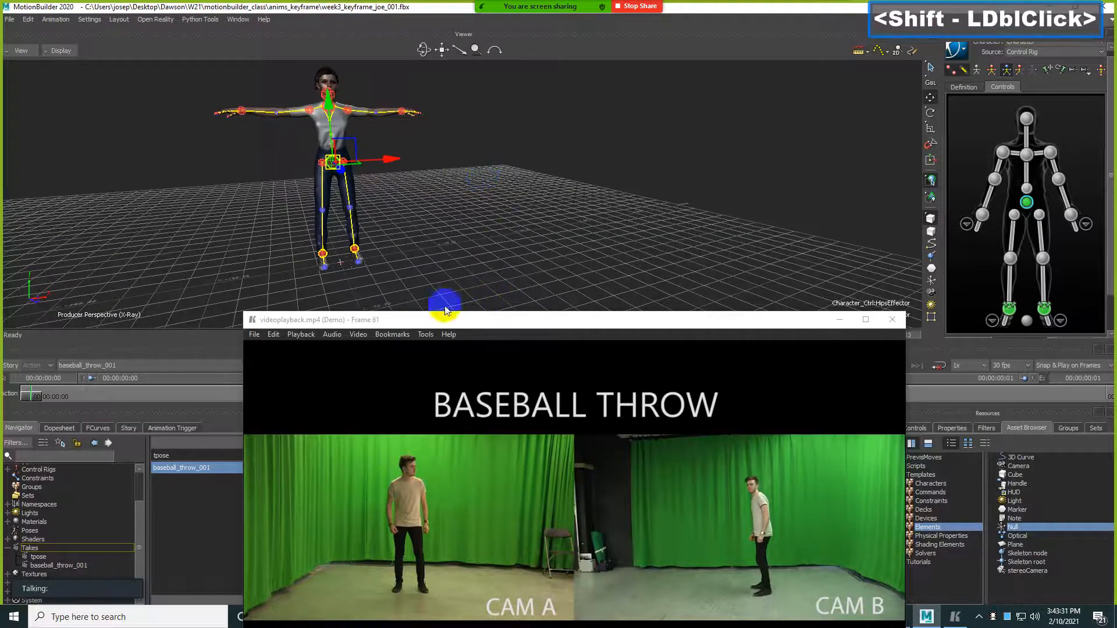
- Switch the rig to full-body keying with pull, try dragging the right wrist outward, and undo the move
left_click(482, 245)
left_click_drag(326, 322, 466, 385)
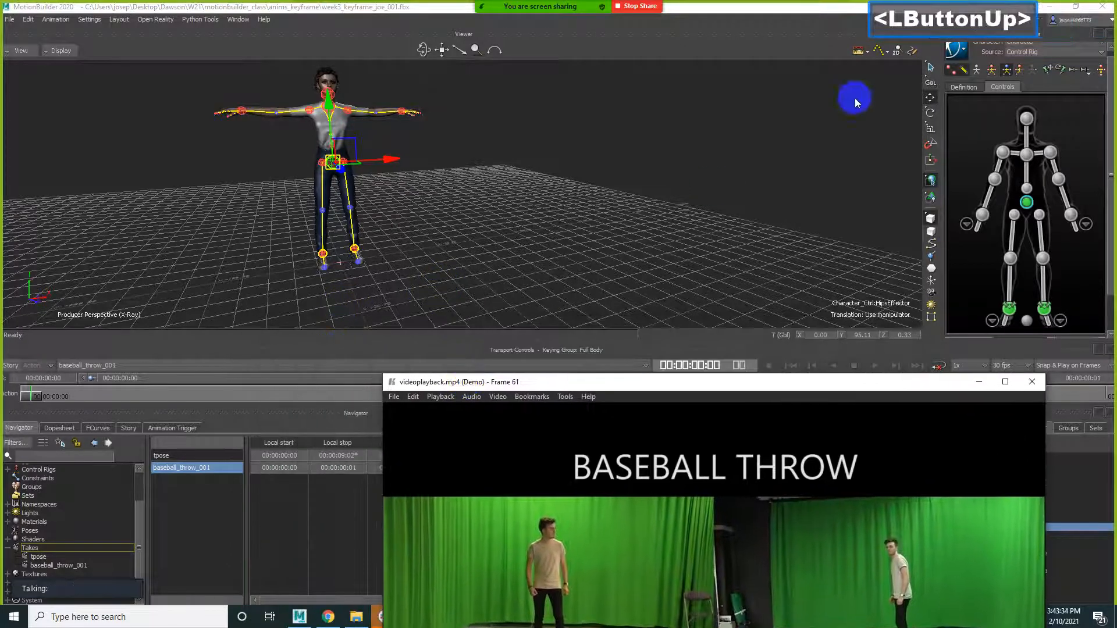
left_click(993, 71)
left_click(982, 215)
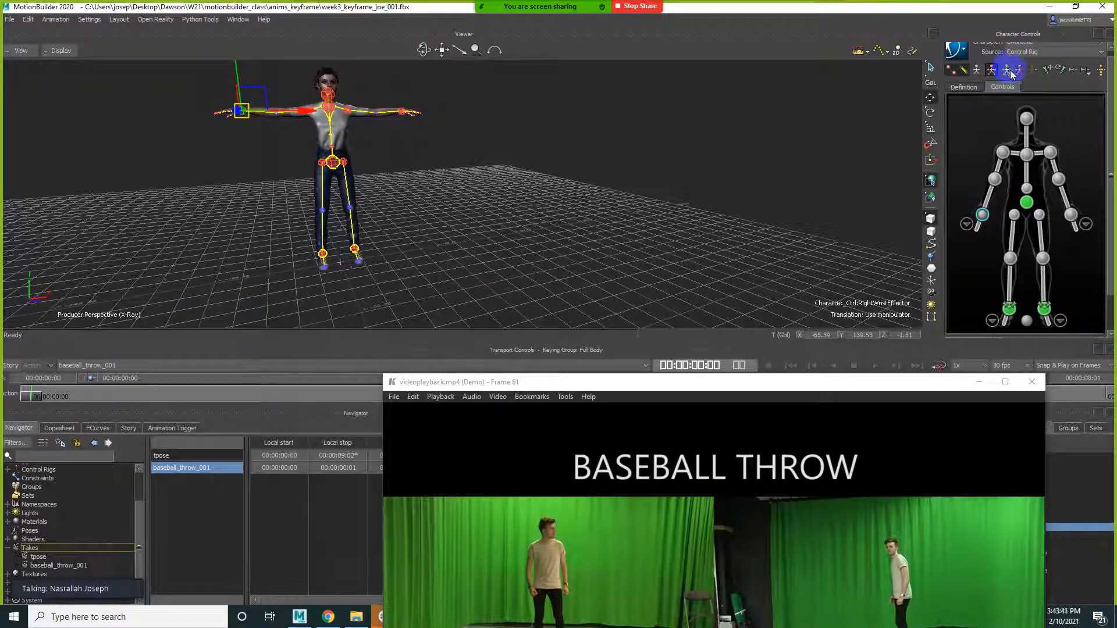
left_click_drag(444, 137, 441, 158, "shift")
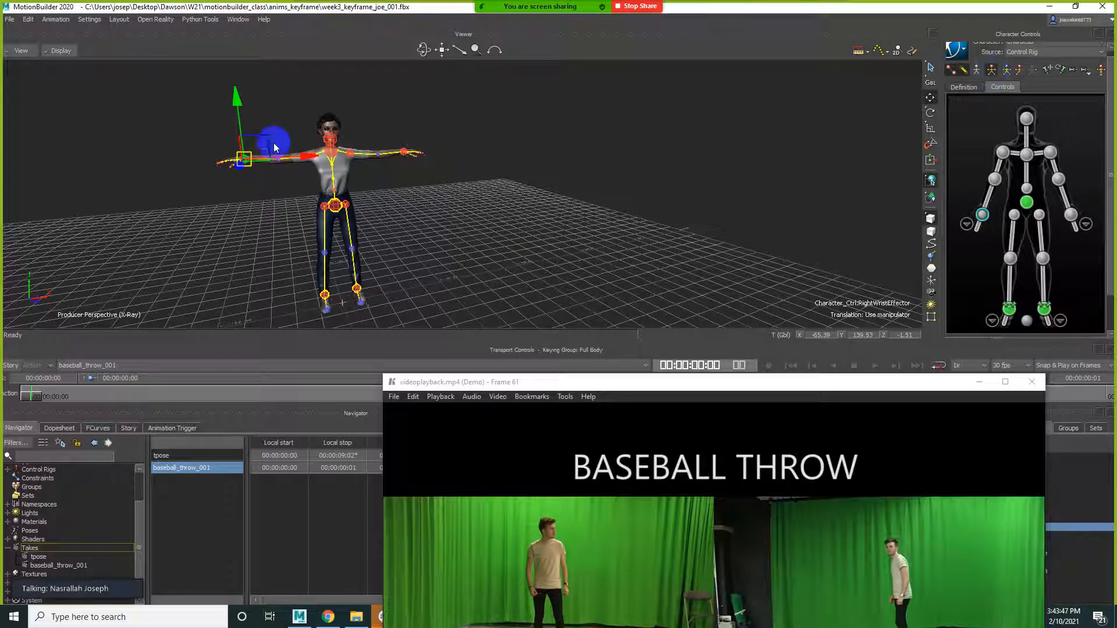
left_click_drag(265, 142, 162, 154)
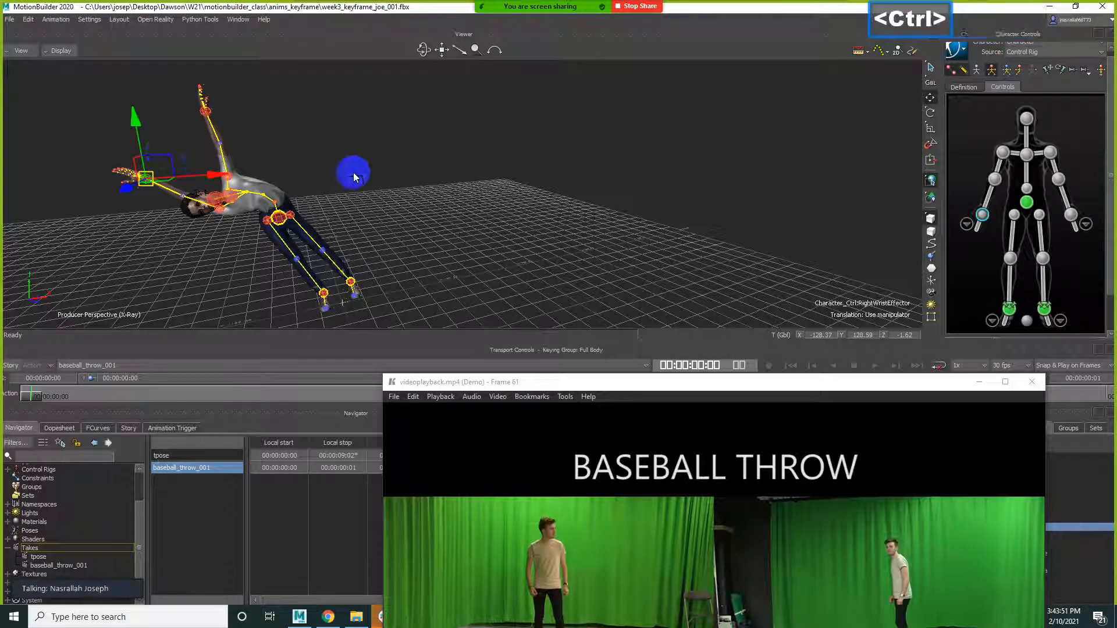
key("ctrl+z")
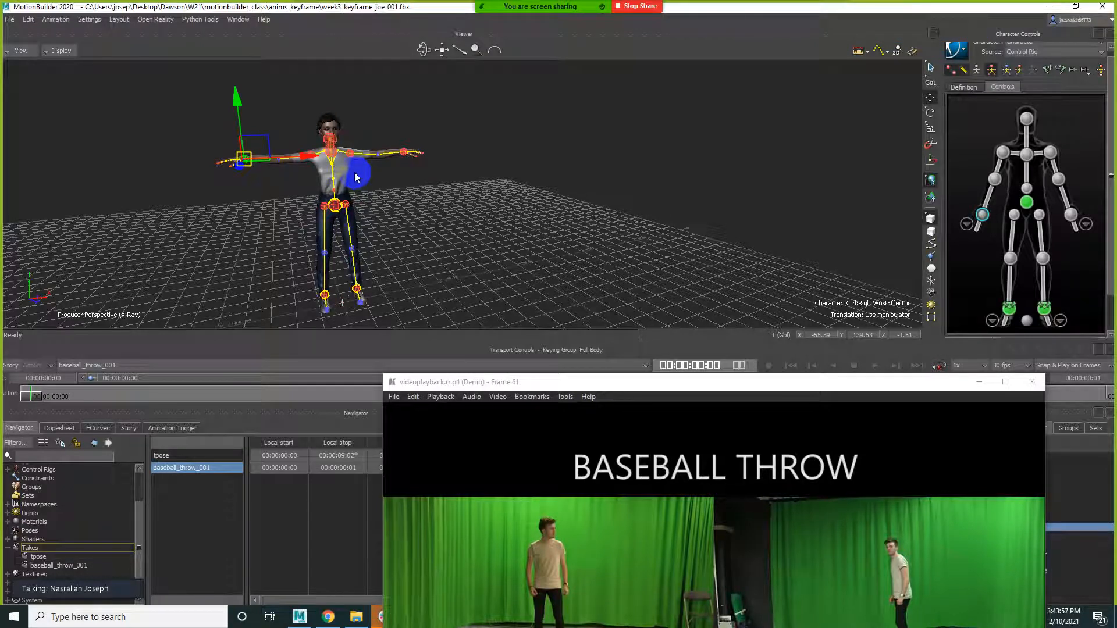
- Return the rig to full-body keying without pull, try moving the right wrist, and undo that move
left_click(1006, 69)
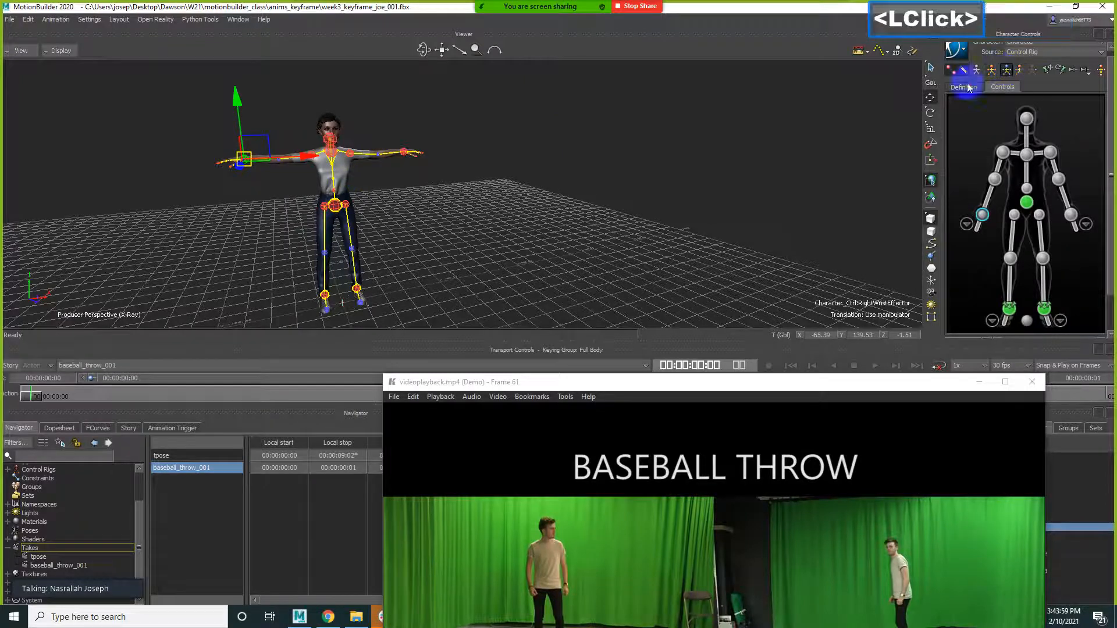
left_click_drag(271, 189, 214, 220)
key("ctrl+z")
left_click_drag(290, 202, 263, 226, "shift")
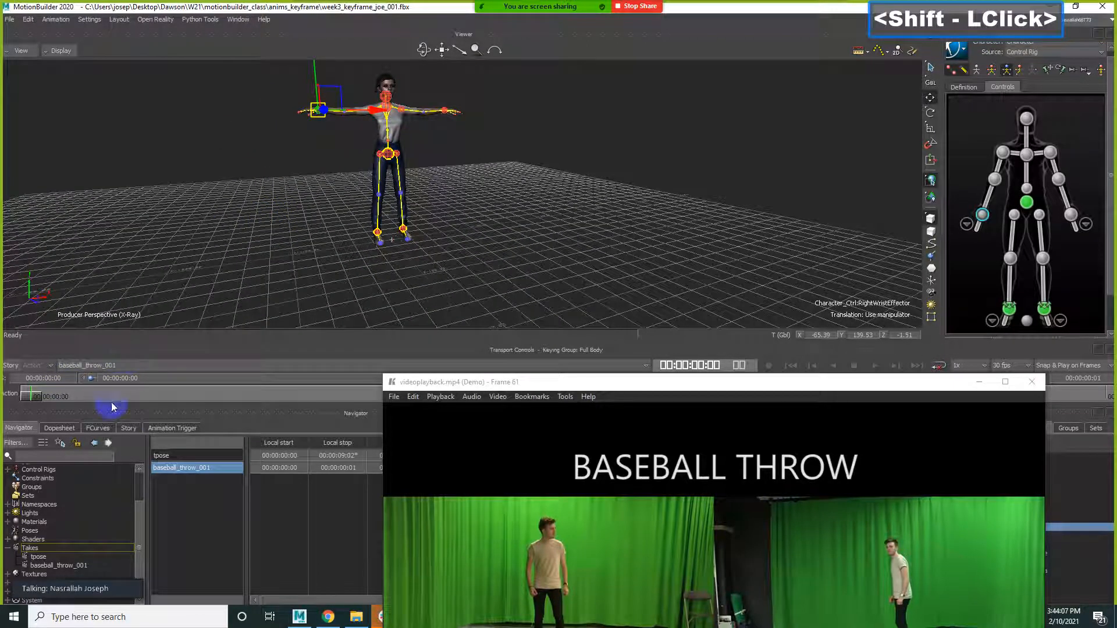
- Clear the reference video off the timeline and display the timeline's time as frames
left_click_drag(430, 382, 523, 454)
right_click(301, 391)
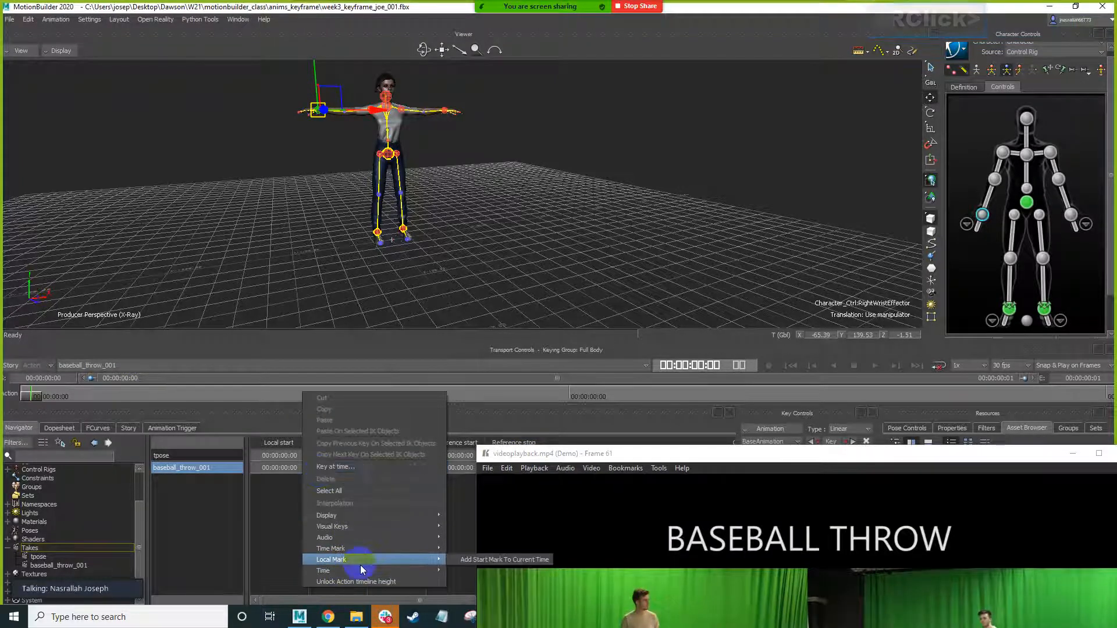
mouse_move(358, 570)
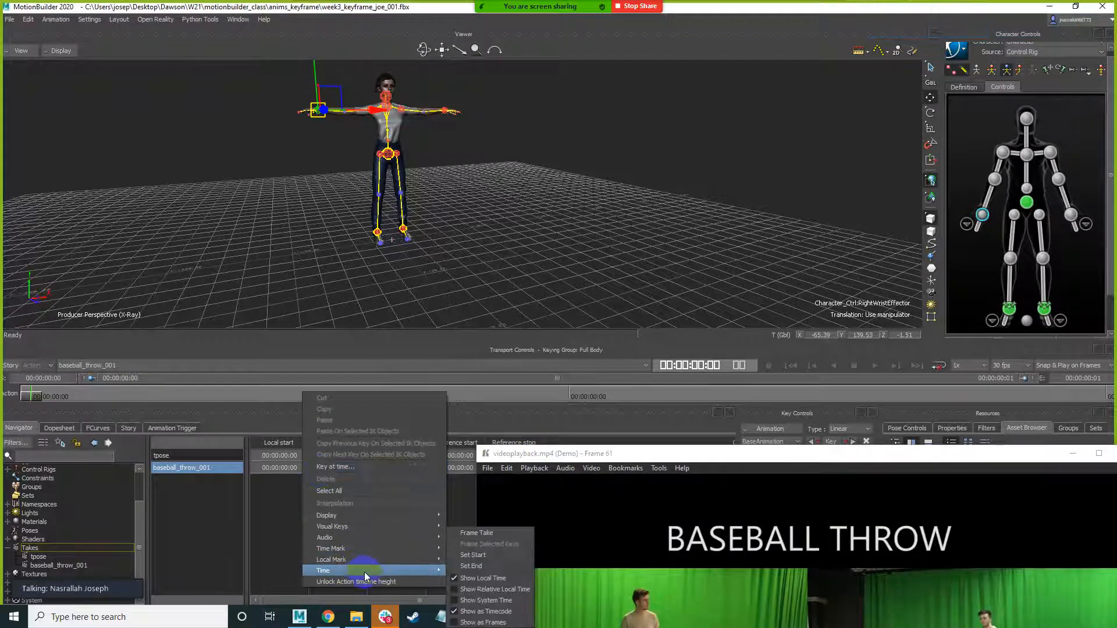
left_click(504, 622)
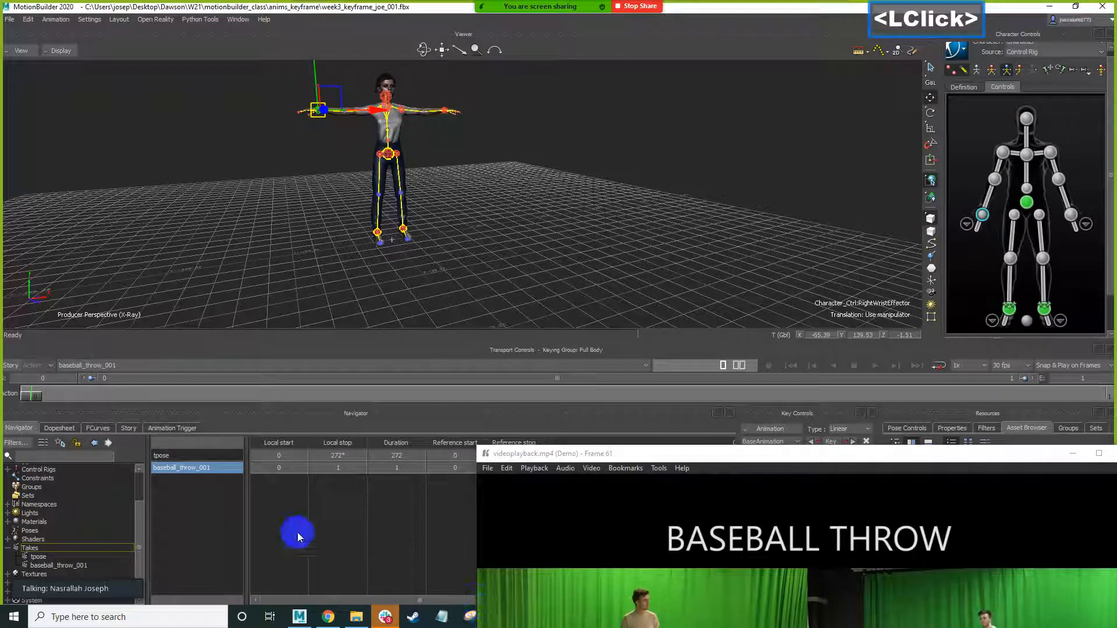
- Set the end frame of the baseball_throw_001 take to 30
double_click(1085, 377)
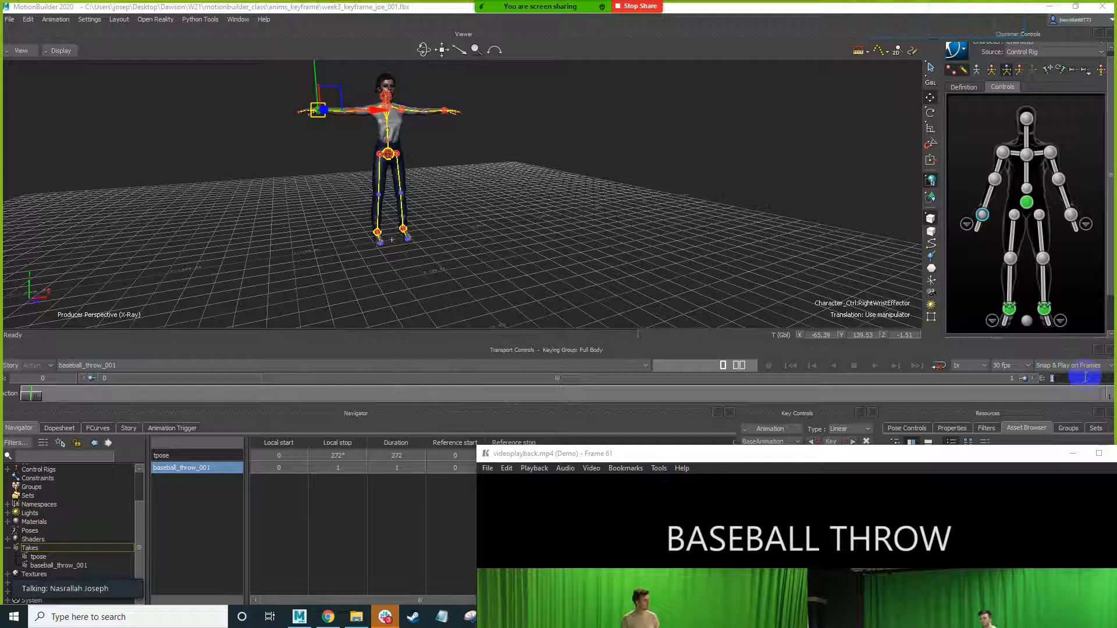
type("30")
key("Return")
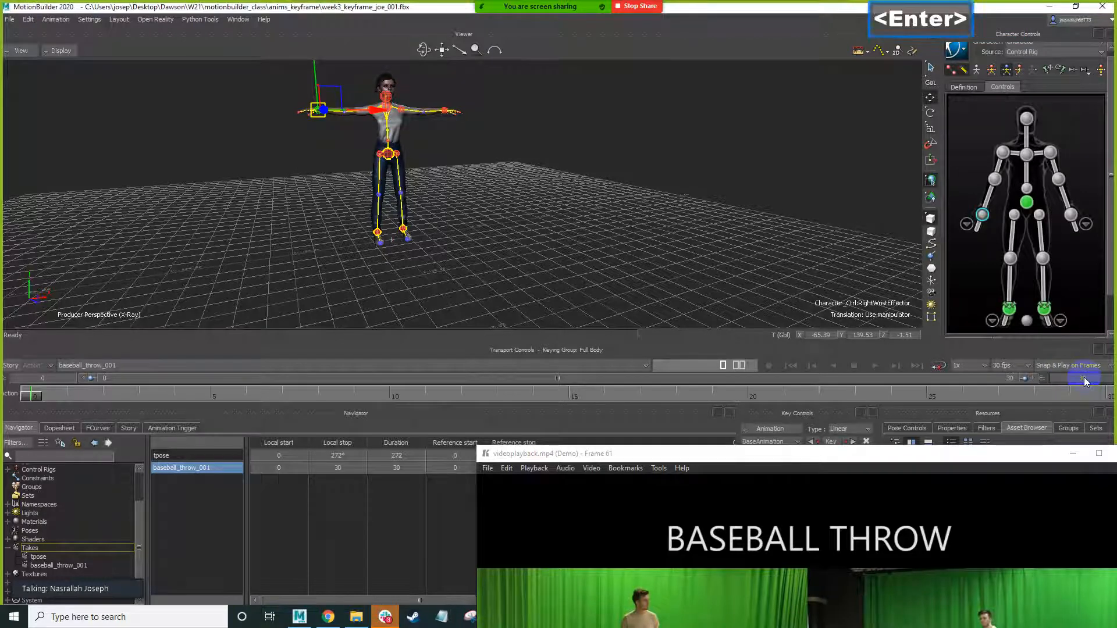
left_click(631, 235)
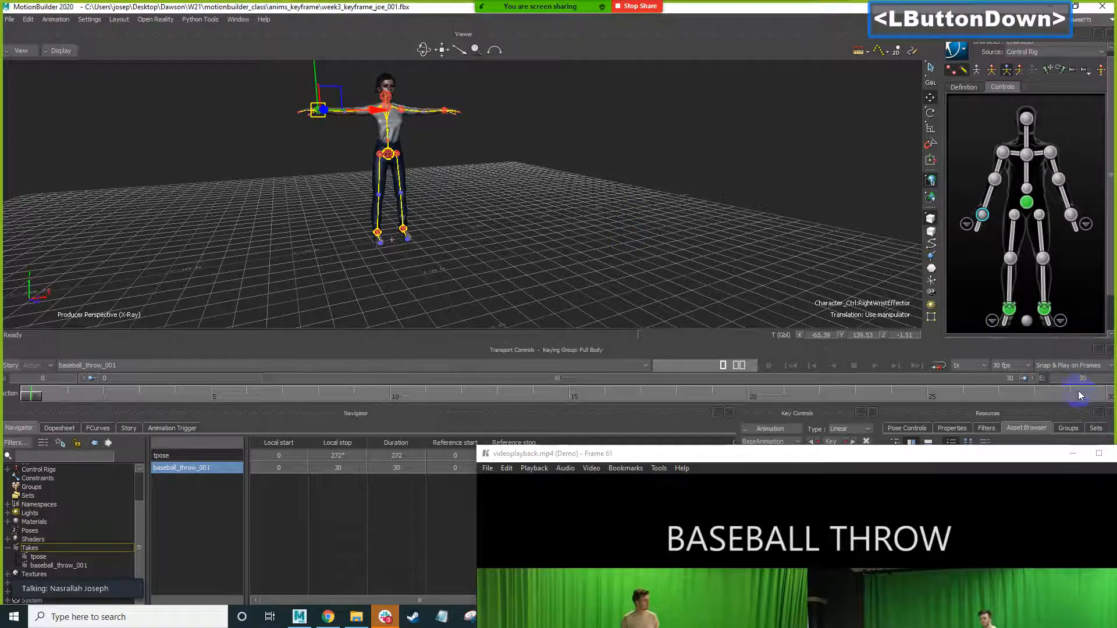
- Move the reference video clear of the character and match the viewport to CAM A's front view
left_click(598, 251)
left_click_drag(598, 252, 525, 213, "ctrl")
double_click(516, 262, "ctrl")
left_click_drag(594, 459, 978, 357)
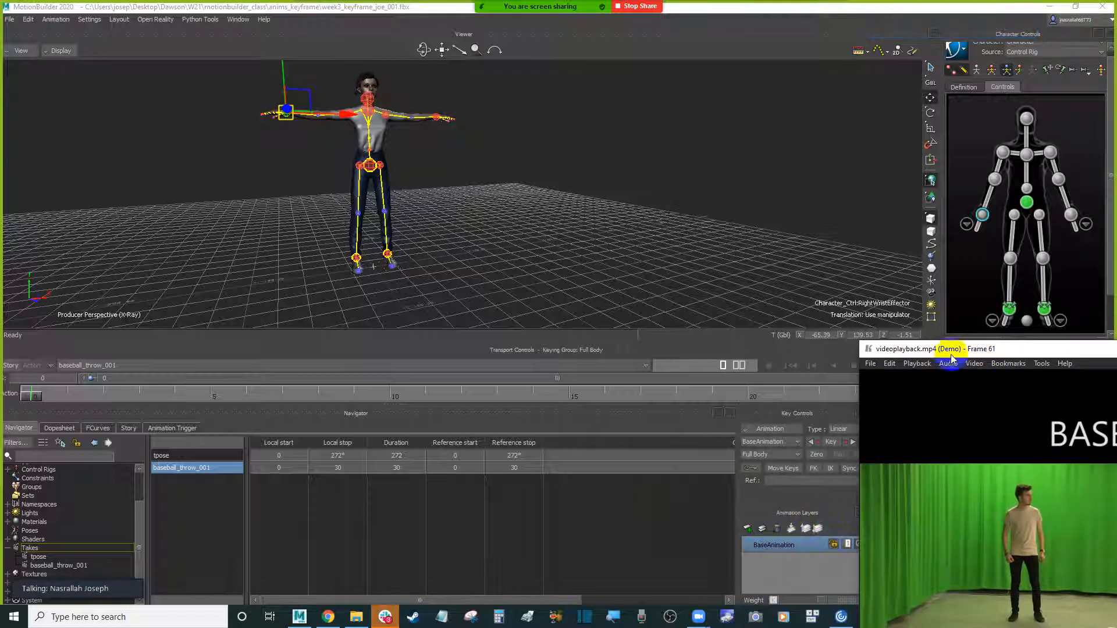
left_click_drag(954, 348, 832, 338)
left_click_drag(558, 183, 564, 210, "ctrl+shift")
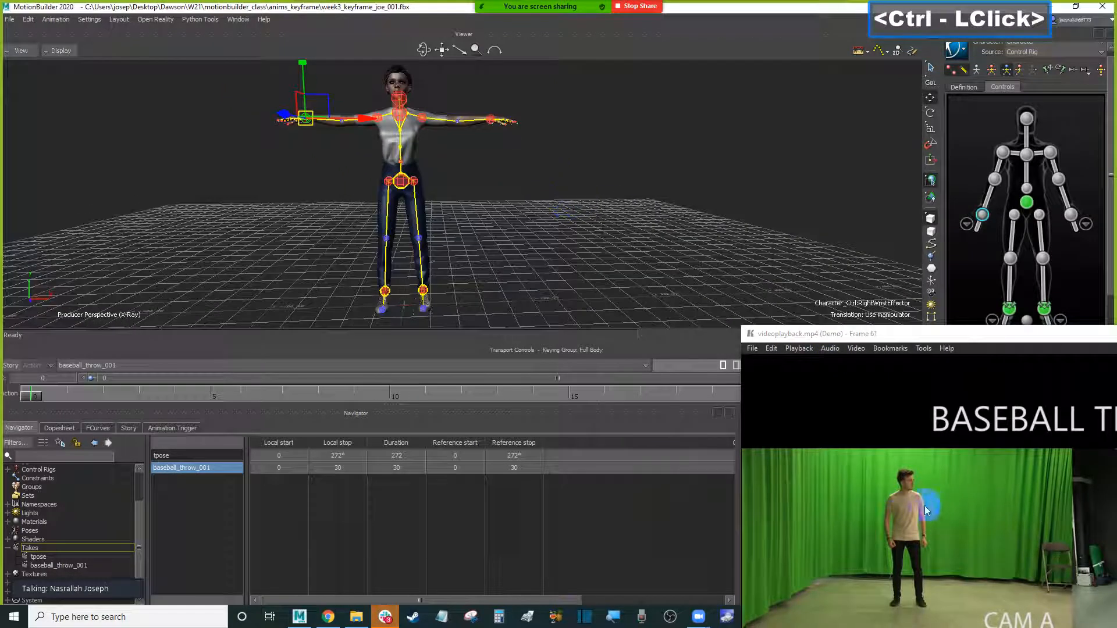
- Select the hips effector and switch the viewport display to Models Only
left_click(1026, 202)
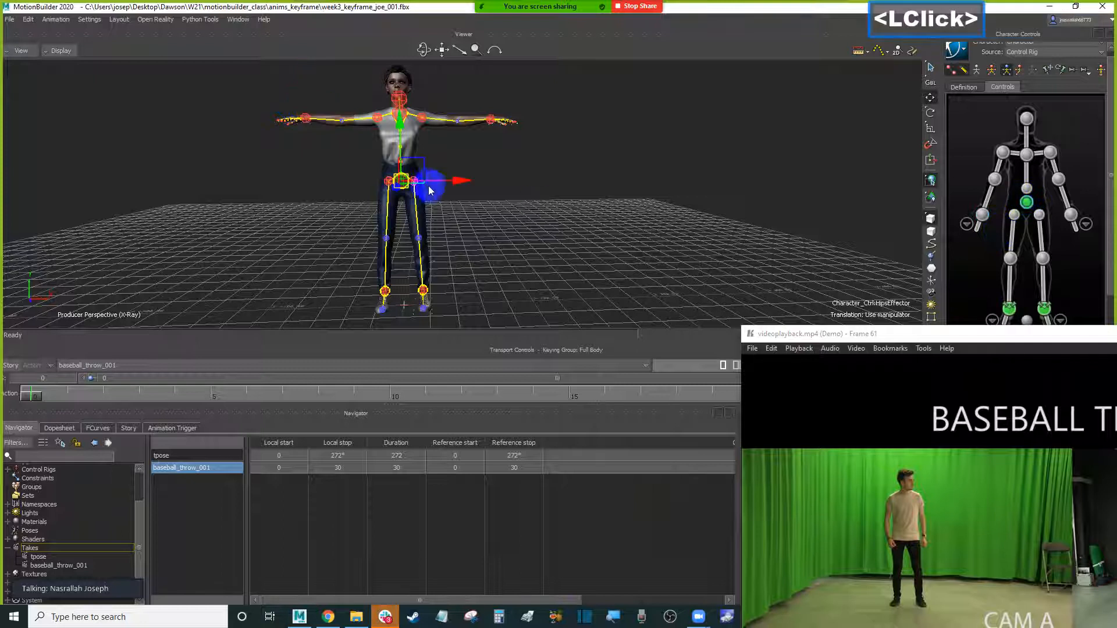
left_click(539, 208)
key("ctrl+a")
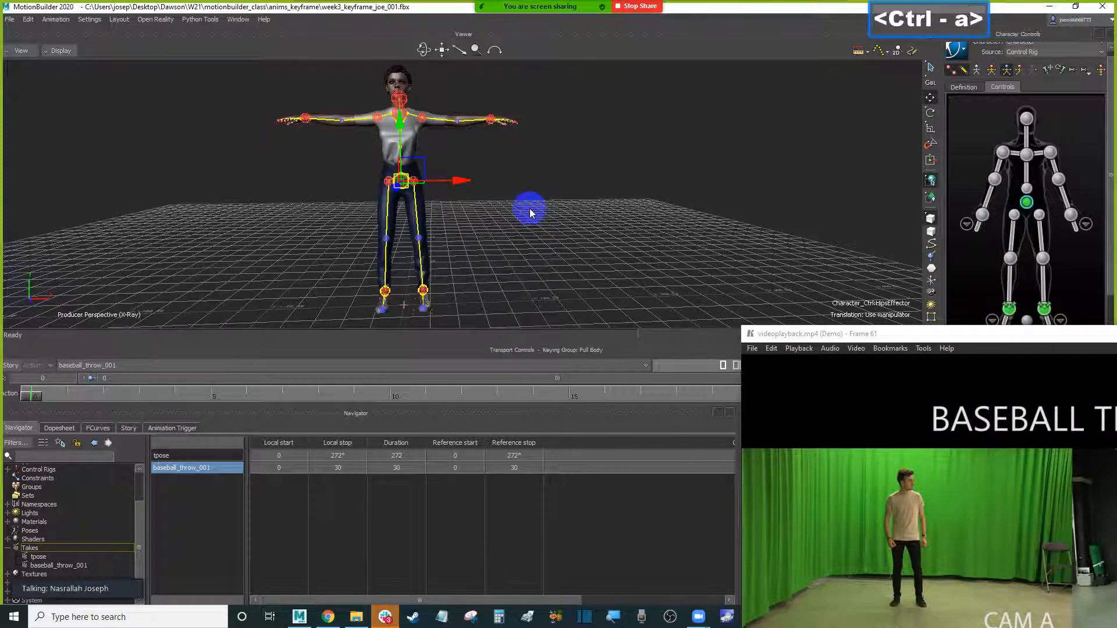
mouse_move(537, 194)
left_mouse_down("ctrl")
mouse_move(527, 196)
mouse_move(544, 214)
left_mouse_up("ctrl")
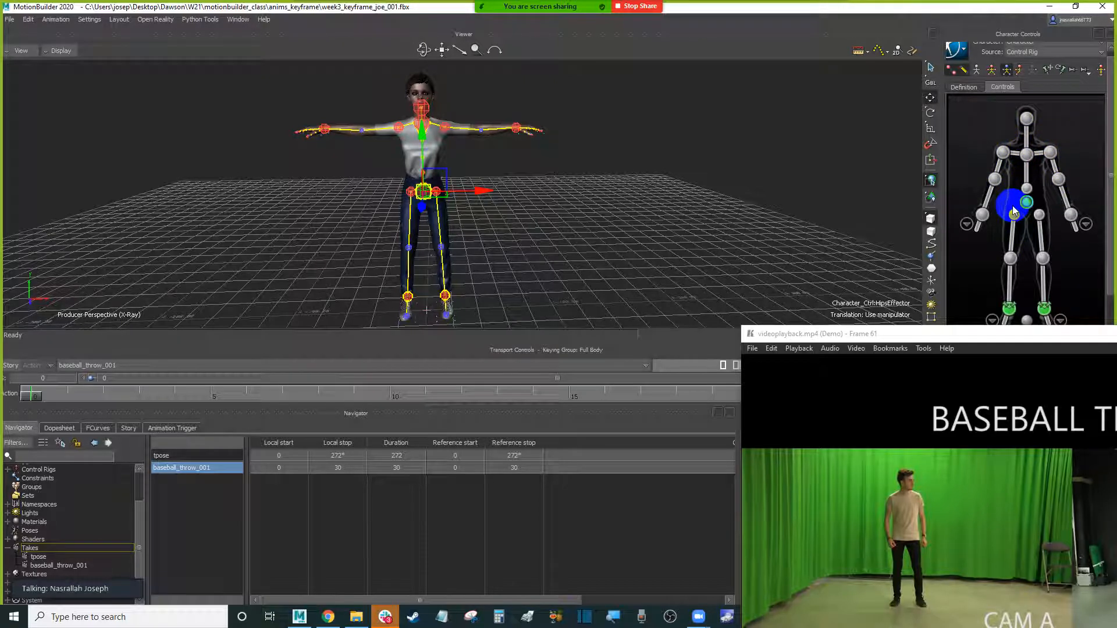
left_click(60, 51)
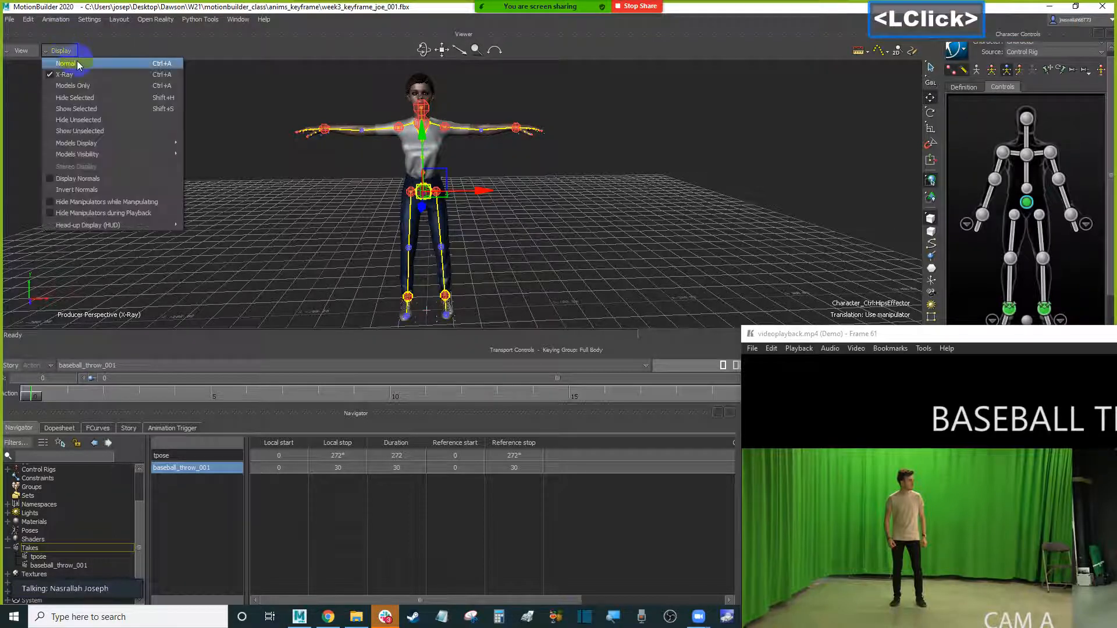
left_click(97, 86)
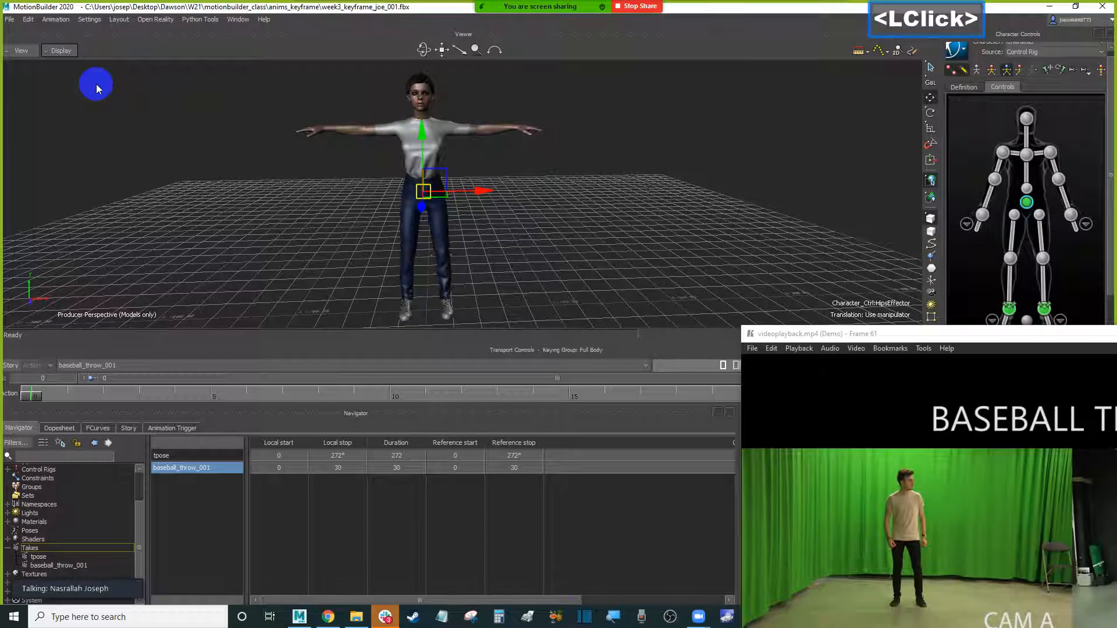
- Switch the viewport display to X-Ray and back to Models Only
left_click(61, 50)
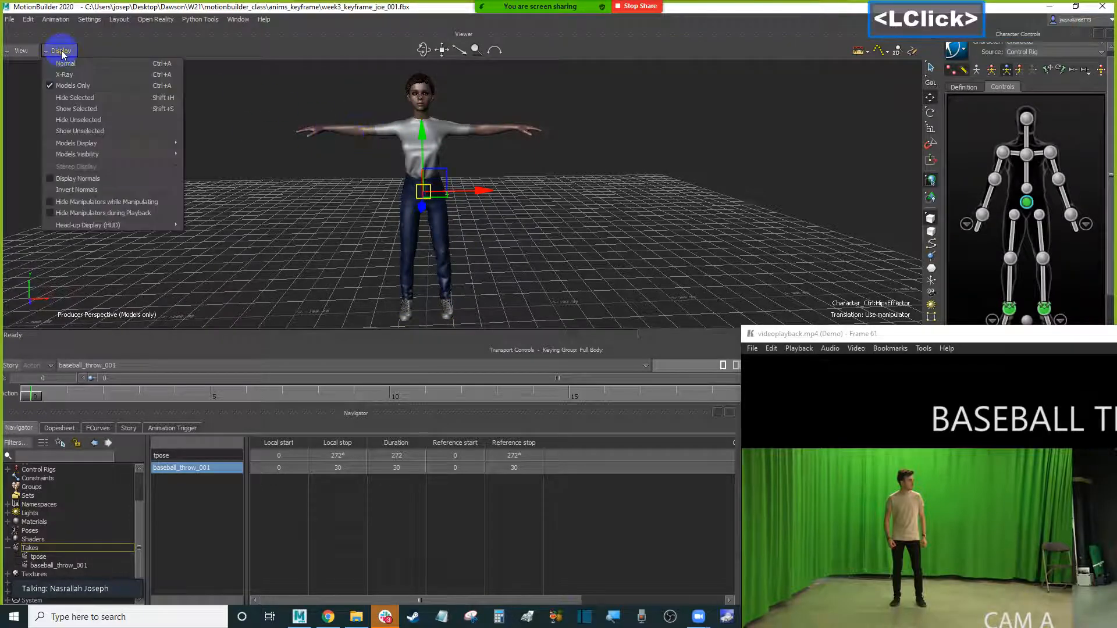
left_click(81, 75)
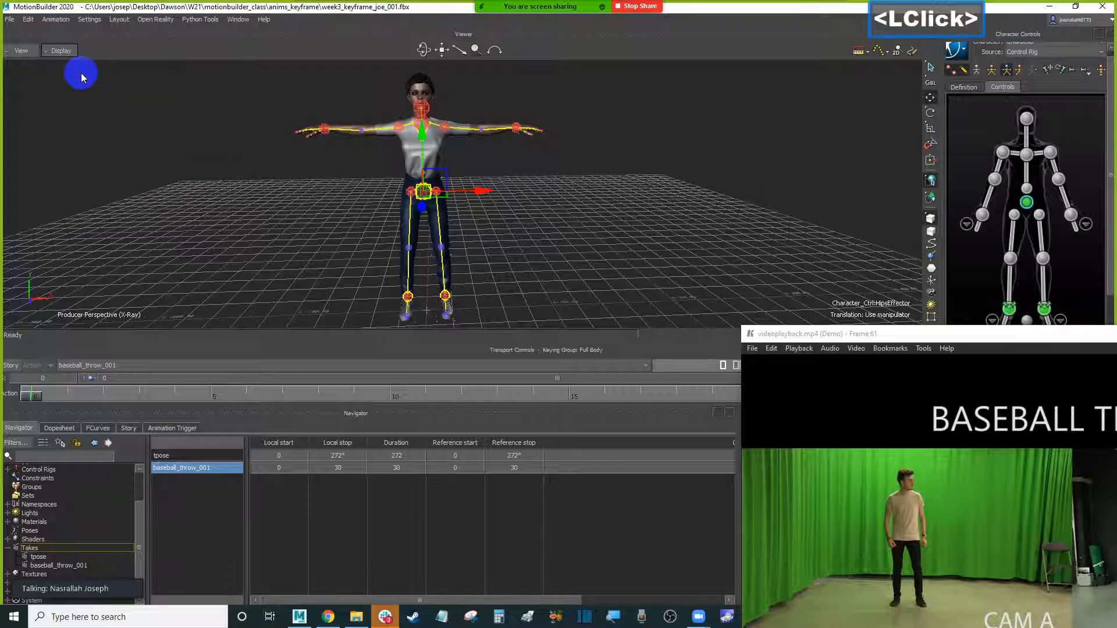
left_click(60, 50)
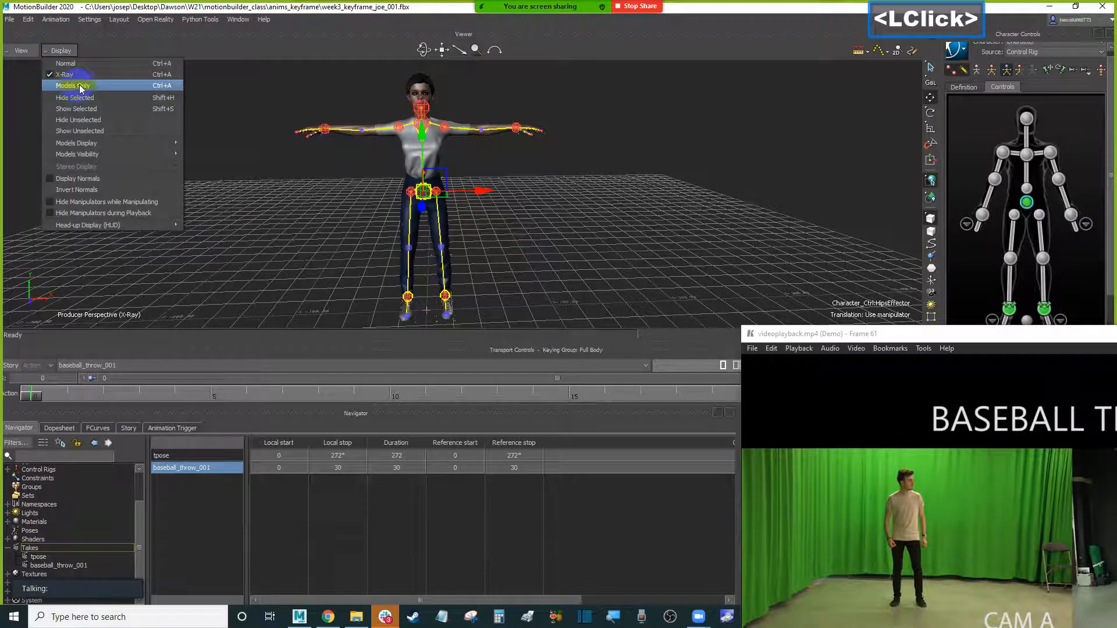
left_click(80, 85)
left_click(64, 51)
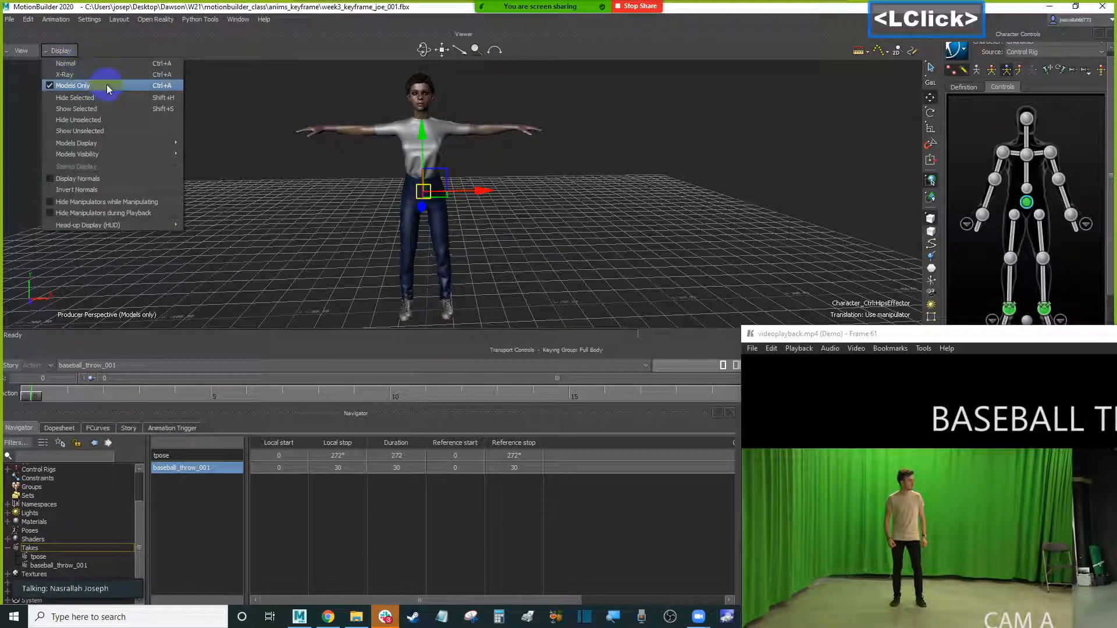
left_click(132, 86)
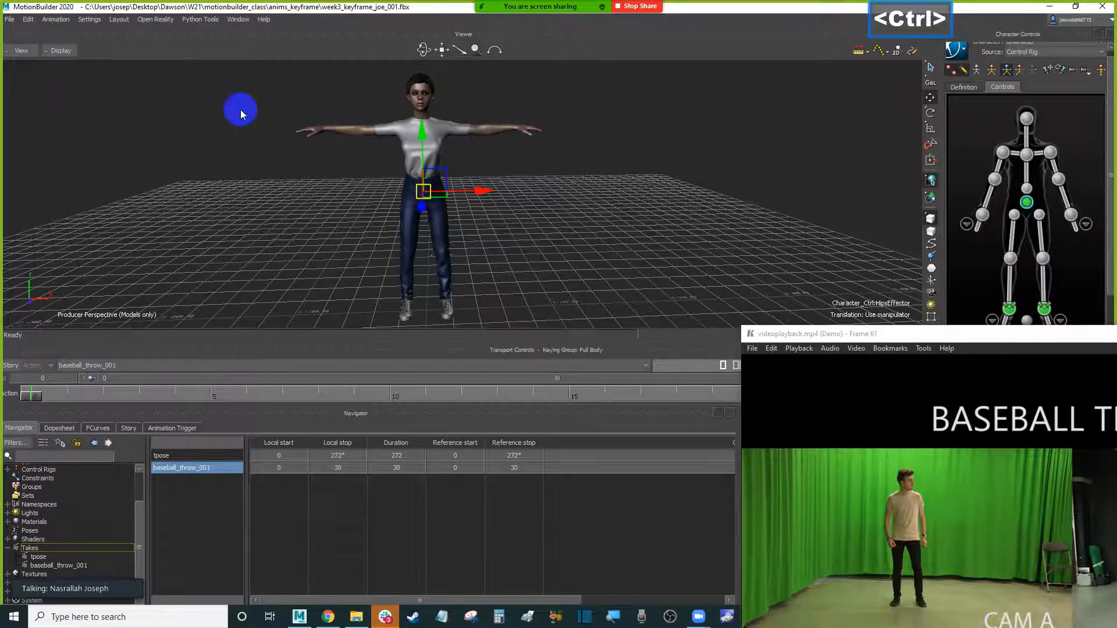
- Cycle the viewport repeatedly through the Normal, X-Ray and Models Only display modes, stopping on Models Only
key("ctrl+a")
key("ctrl+a")
key("ctrl+a")
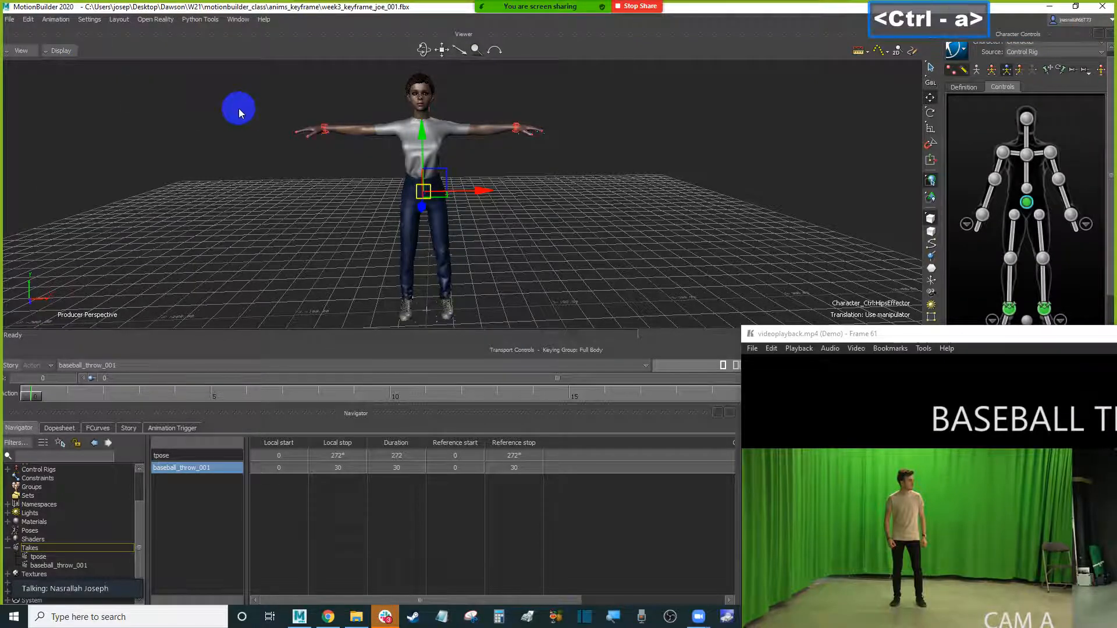
key("ctrl+a")
key("ctrl+a")
key("ctrl+a")
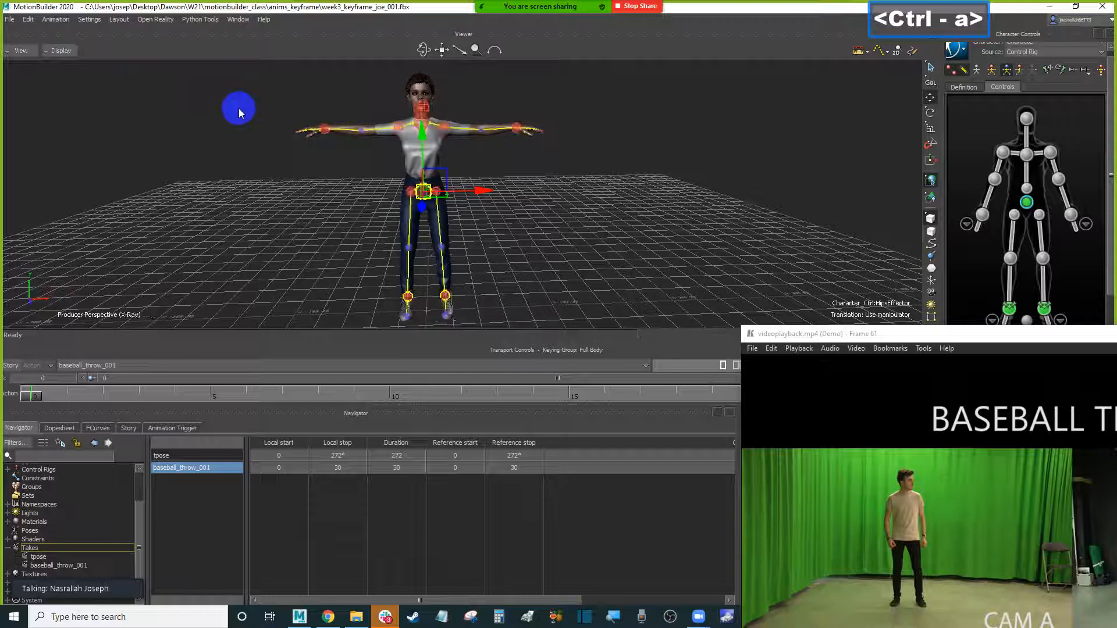
key("ctrl+a")
key("ctrl+a")
key("ctrl+a")
key("ctrl+a")
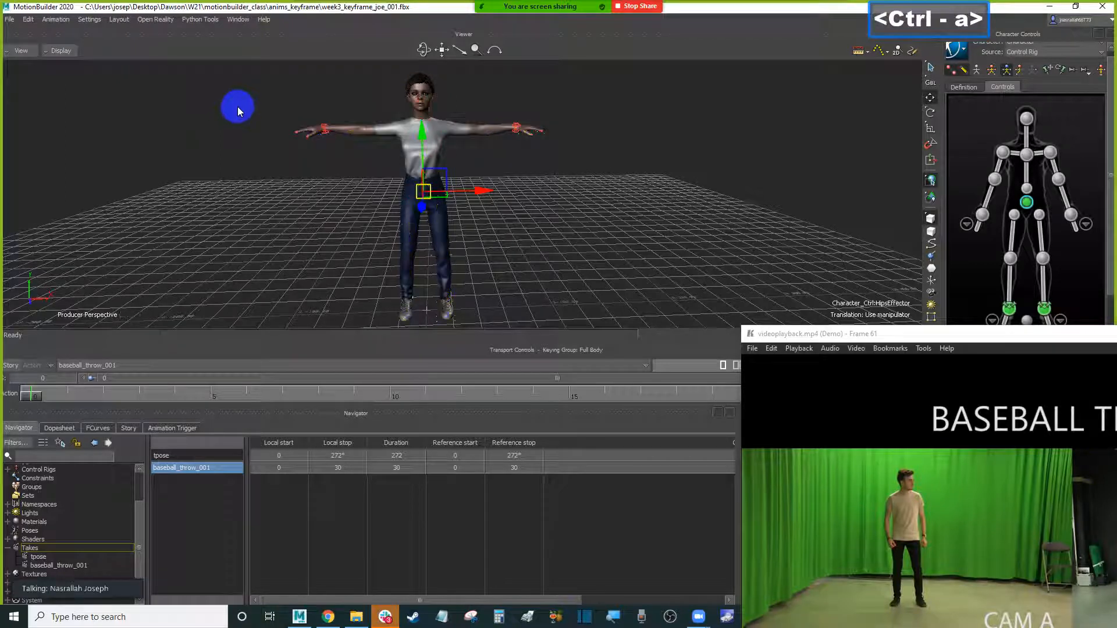
mouse_move(242, 171)
left_mouse_down("ctrl")
mouse_move(249, 156)
mouse_move(243, 171)
left_mouse_up("ctrl")
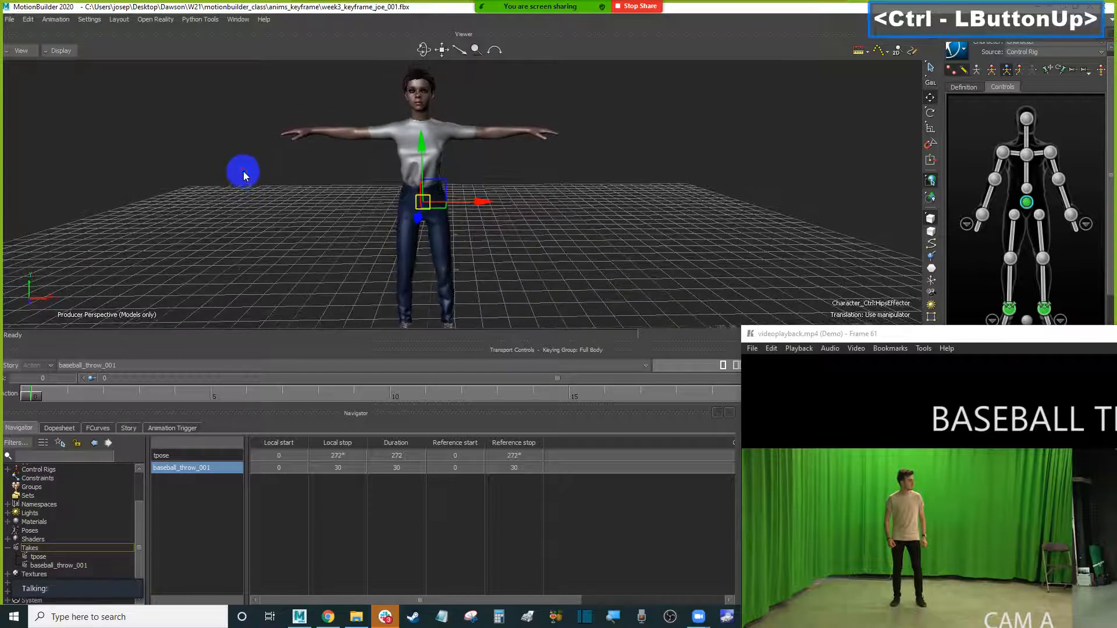
- Try moving the hips effector vertically along the global Y axis, and return to a front view of the character
left_click_drag(533, 231, 526, 210, "ctrl")
left_click_drag(518, 258, 438, 117, "shift")
key("ctrl+z")
left_click_drag(506, 175, 501, 222, "ctrl+shift")
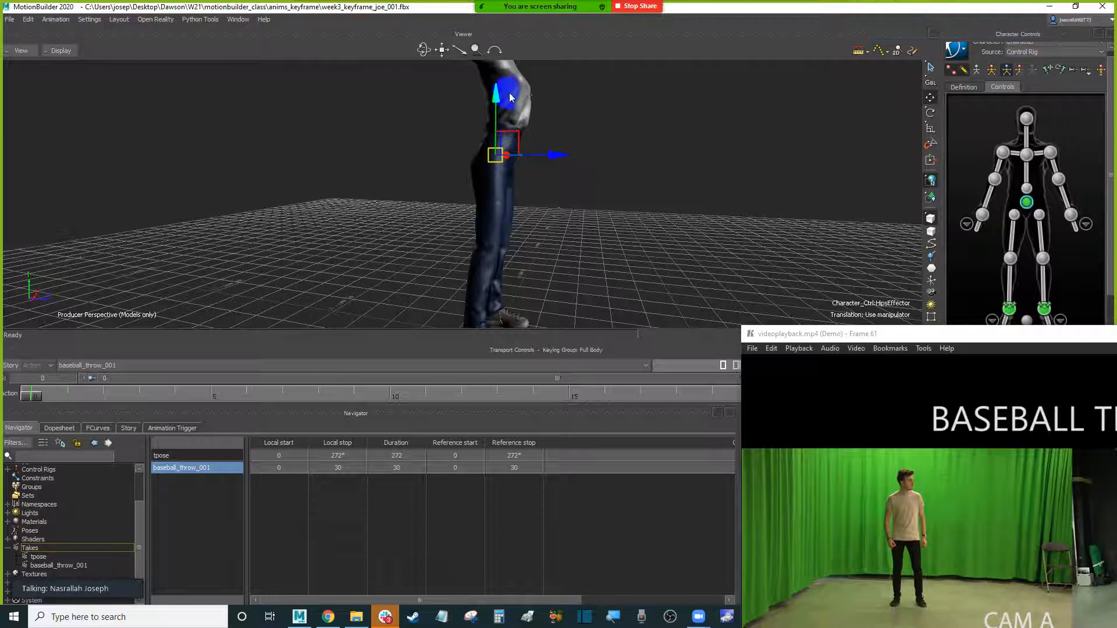
left_click_drag(497, 98, 499, 97)
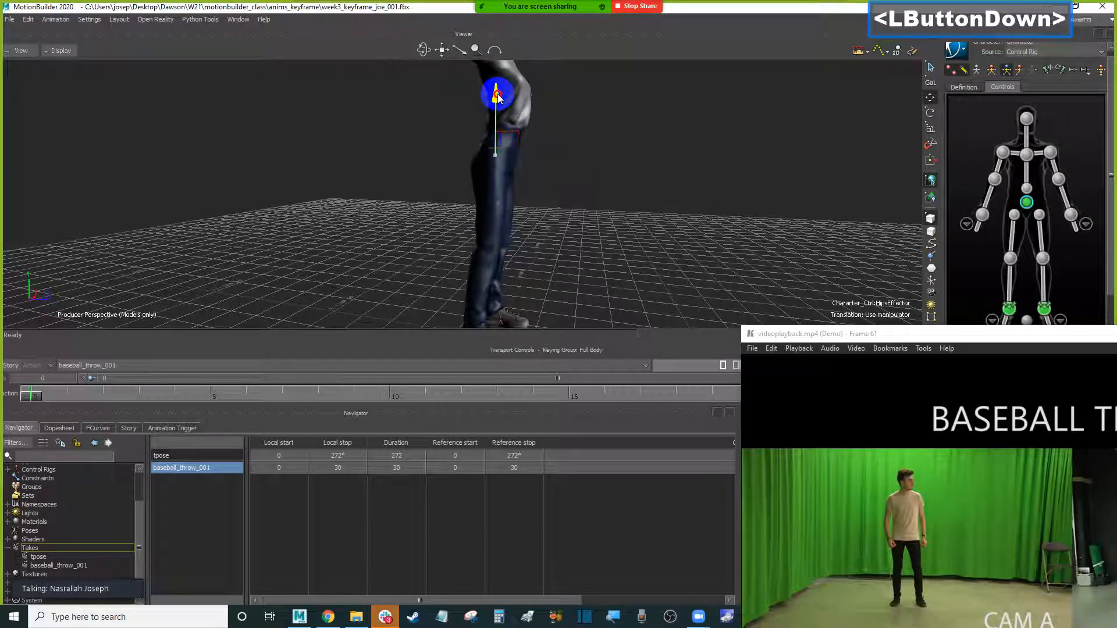
left_click_drag(498, 97, 535, 200)
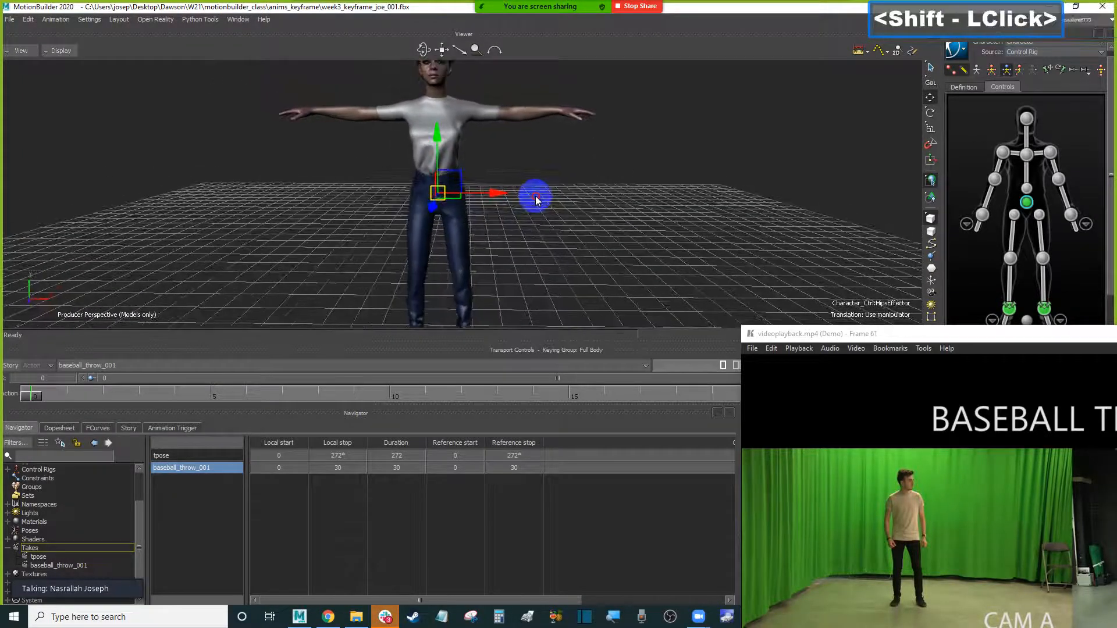
- Switch the hips manipulator's reference mode to Local and back to Global
left_click(925, 106)
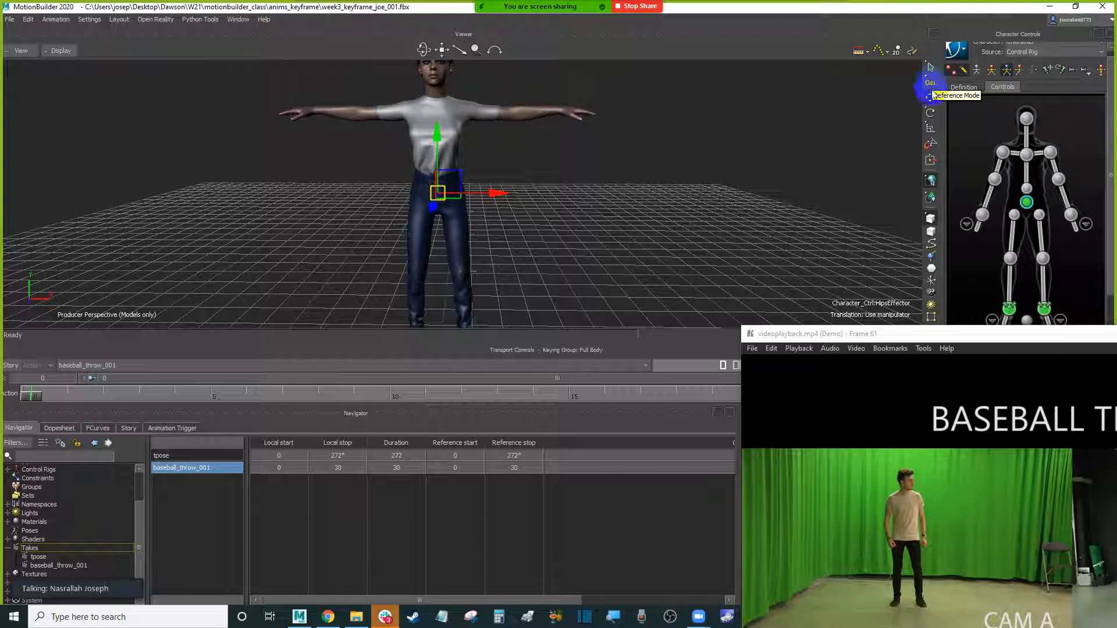
left_click(929, 83)
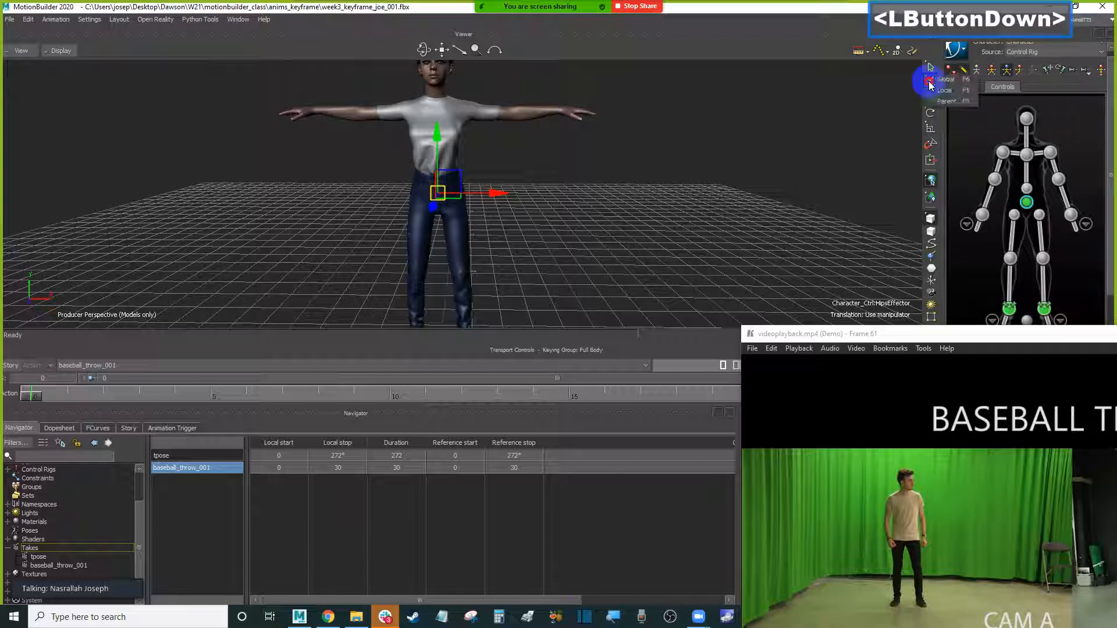
left_click(934, 91)
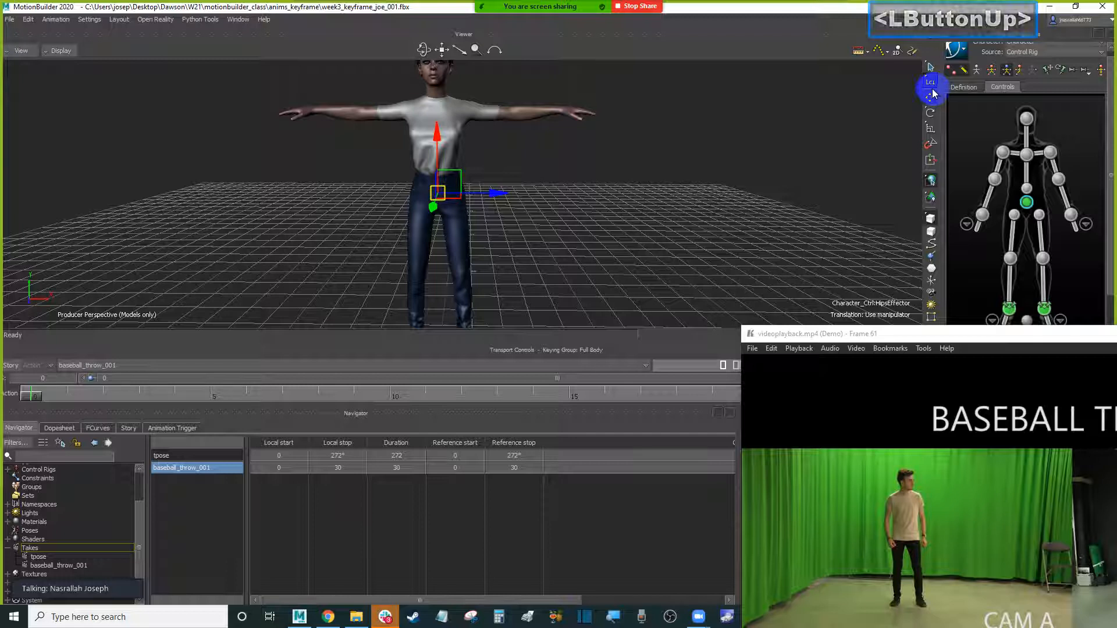
left_click(930, 82)
left_click_drag(941, 90, 938, 79)
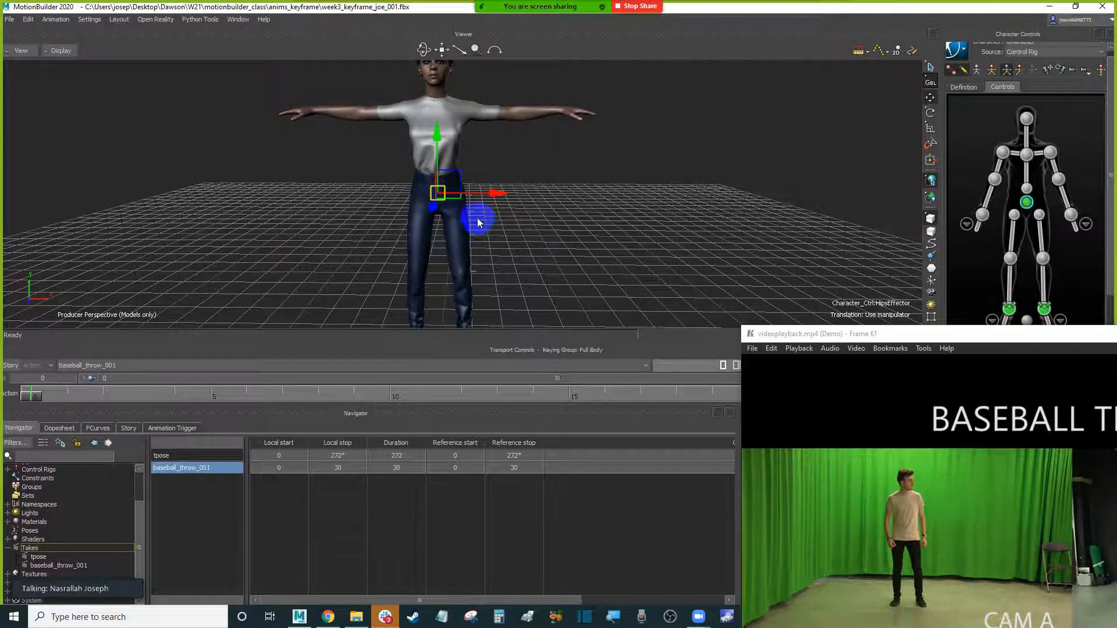
- Set the manipulator's reference mode to Local and select the left wrist effector to view its local axes
left_click_drag(564, 187, 526, 193, "shift")
left_click_drag(526, 193, 538, 196, "shift")
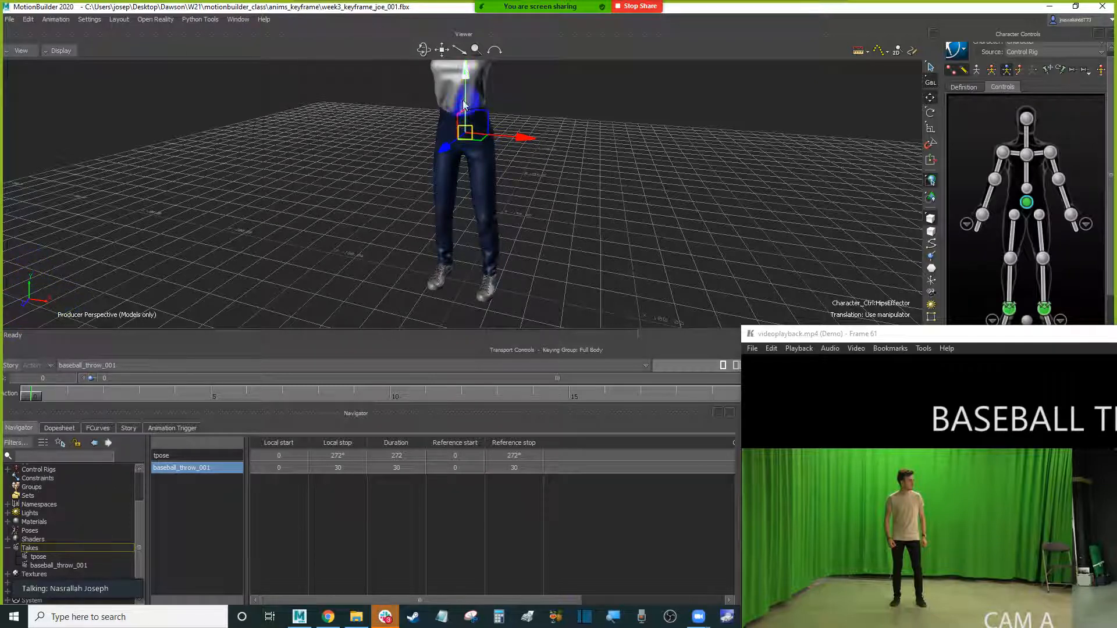
left_click_drag(599, 165, 560, 180, "shift")
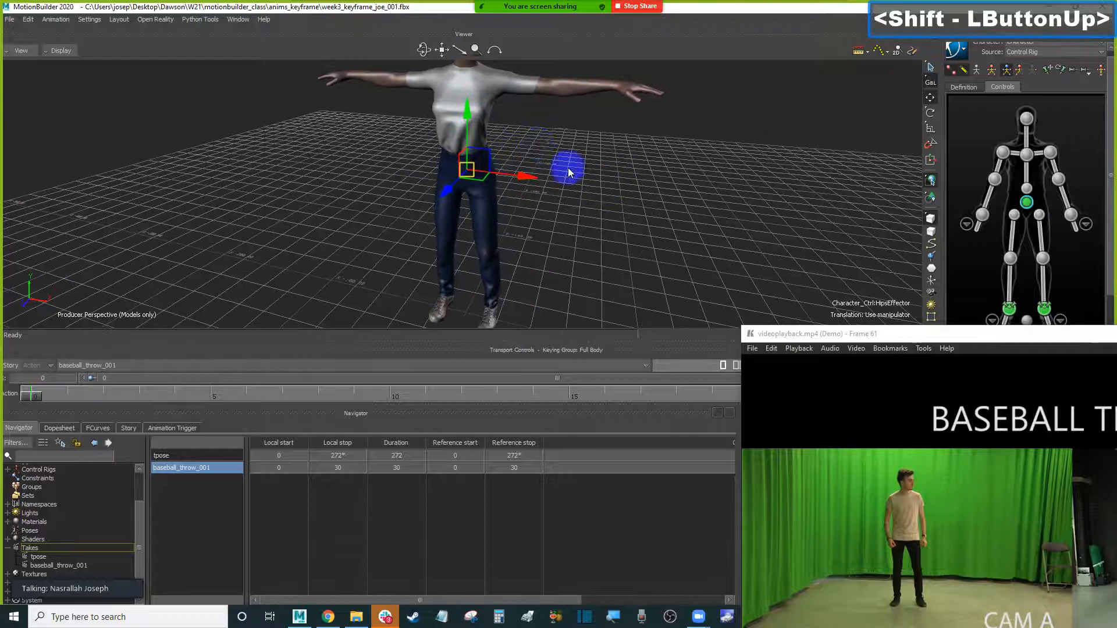
left_click(930, 82)
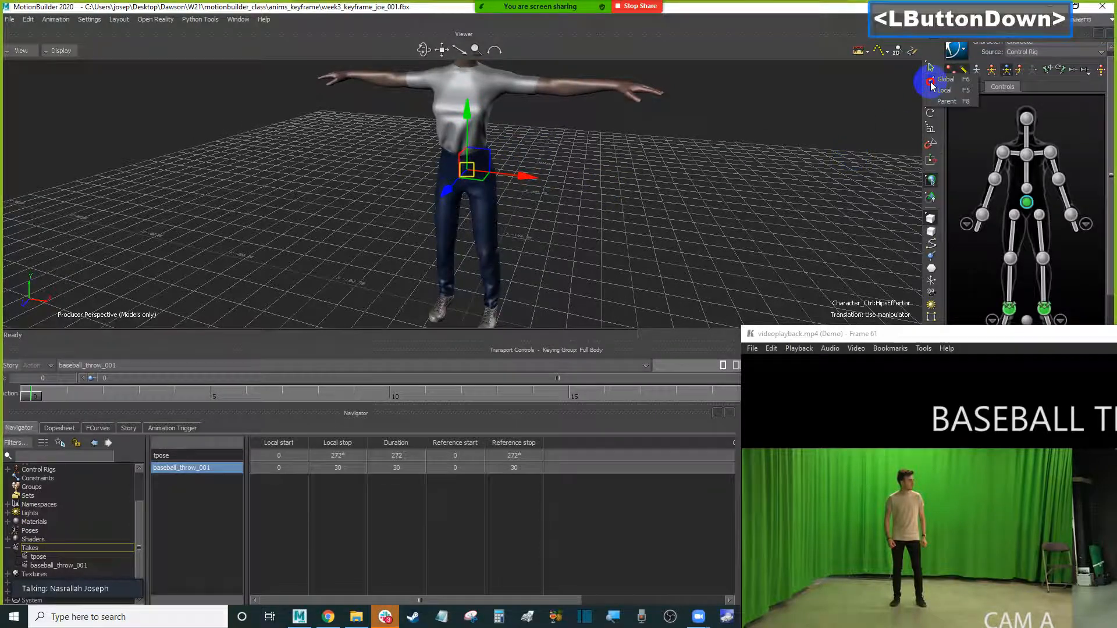
left_click(946, 92)
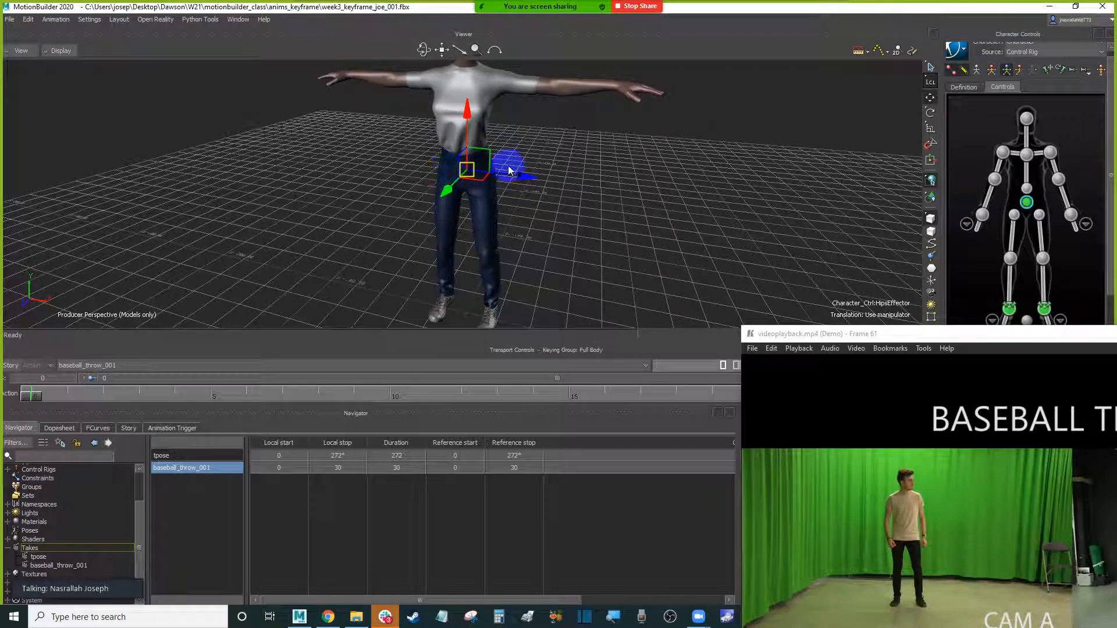
left_click(1070, 215)
left_click_drag(750, 136, 718, 146, "shift")
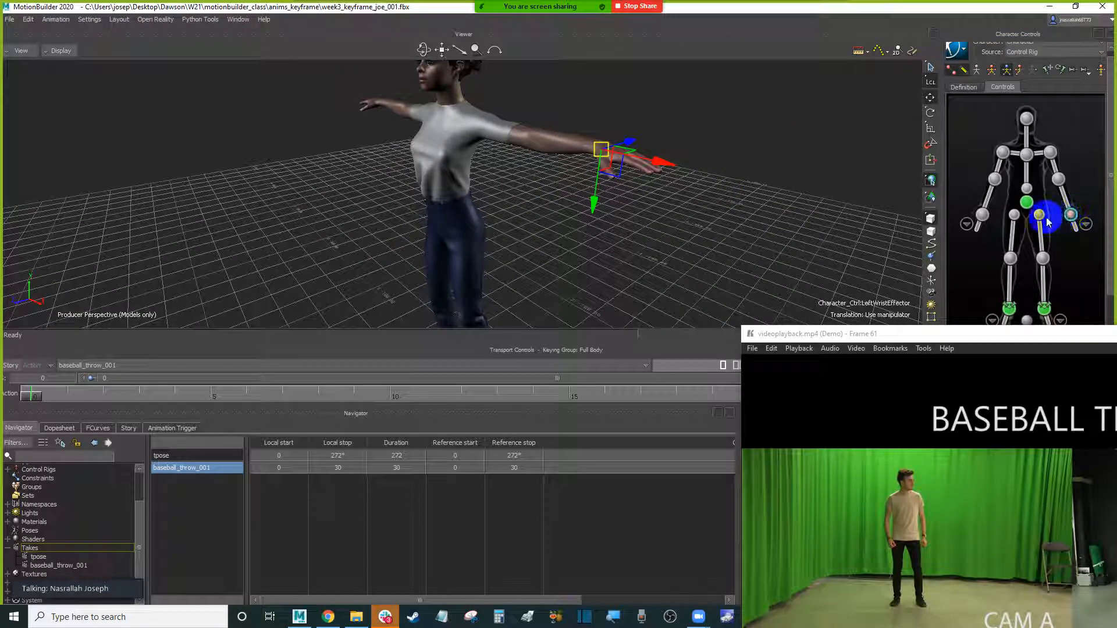
- Switch the transform reference mode to Global and try moving the left wrist effector inward, undoing the trial move
mouse_move(742, 145)
left_mouse_down("ctrl+shift")
mouse_move(696, 142)
mouse_move(693, 130)
mouse_move(735, 150)
left_mouse_up("ctrl+shift")
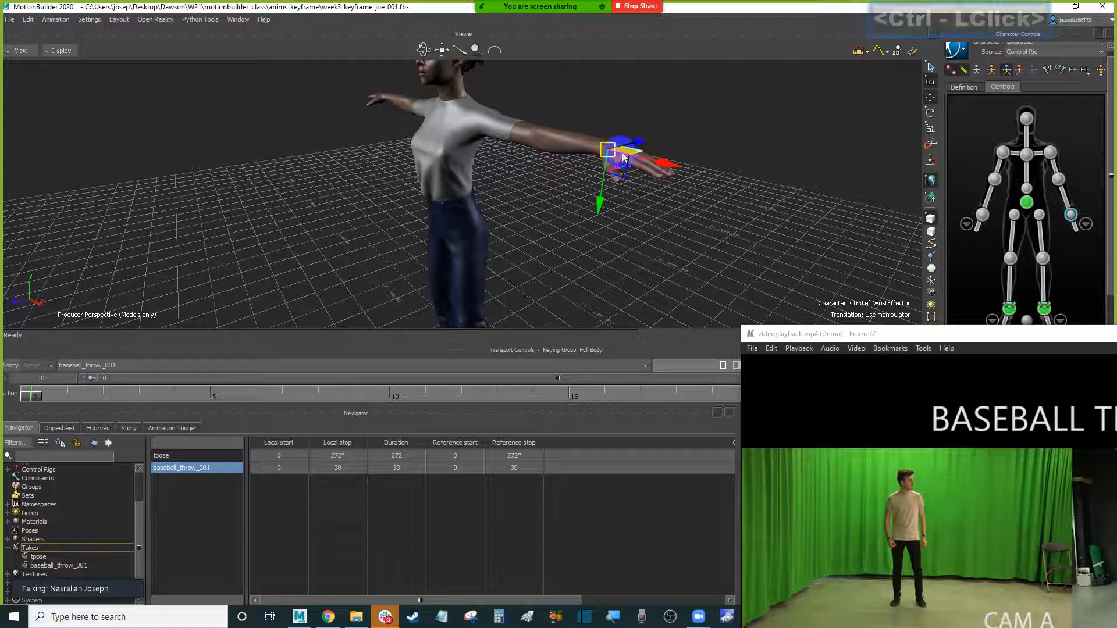
left_click(931, 83)
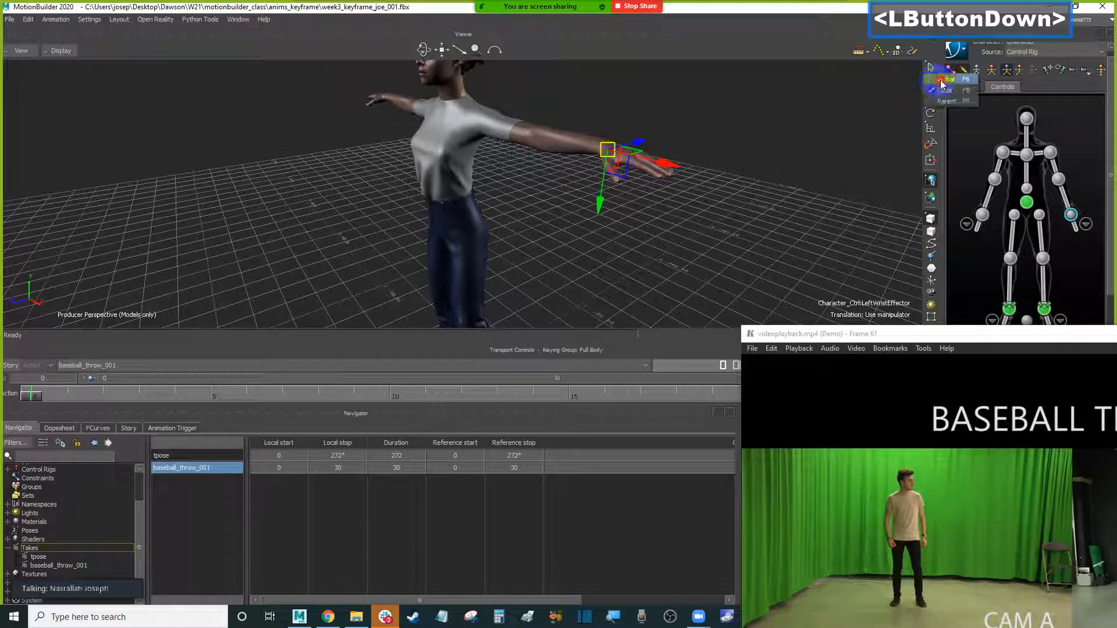
left_click(942, 85)
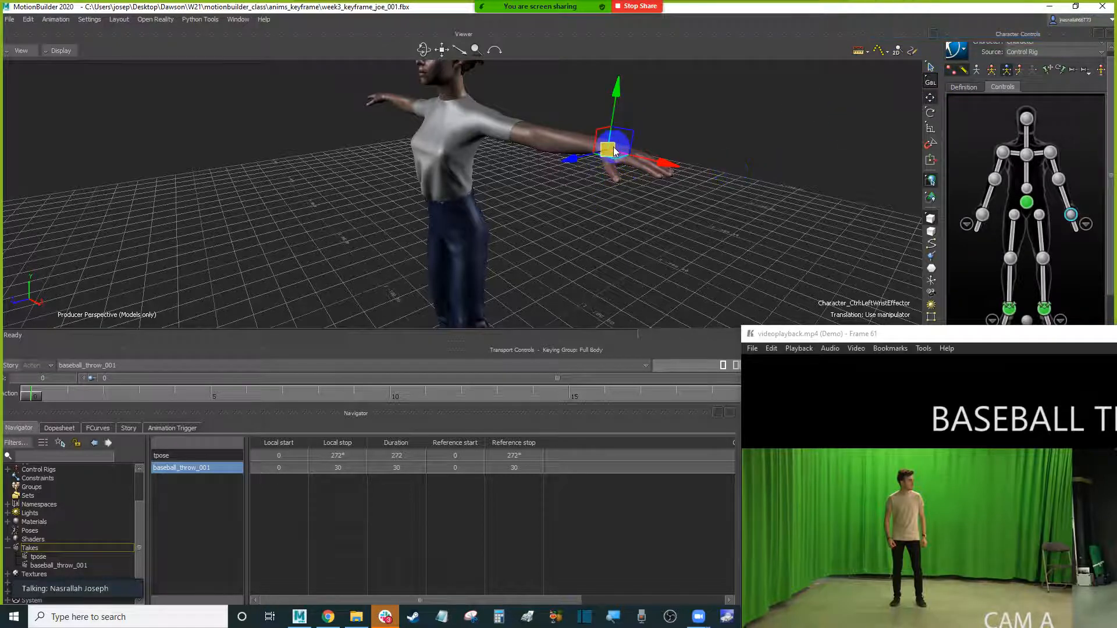
mouse_move(603, 156)
left_mouse_down()
mouse_move(568, 156)
mouse_move(582, 163)
left_mouse_up()
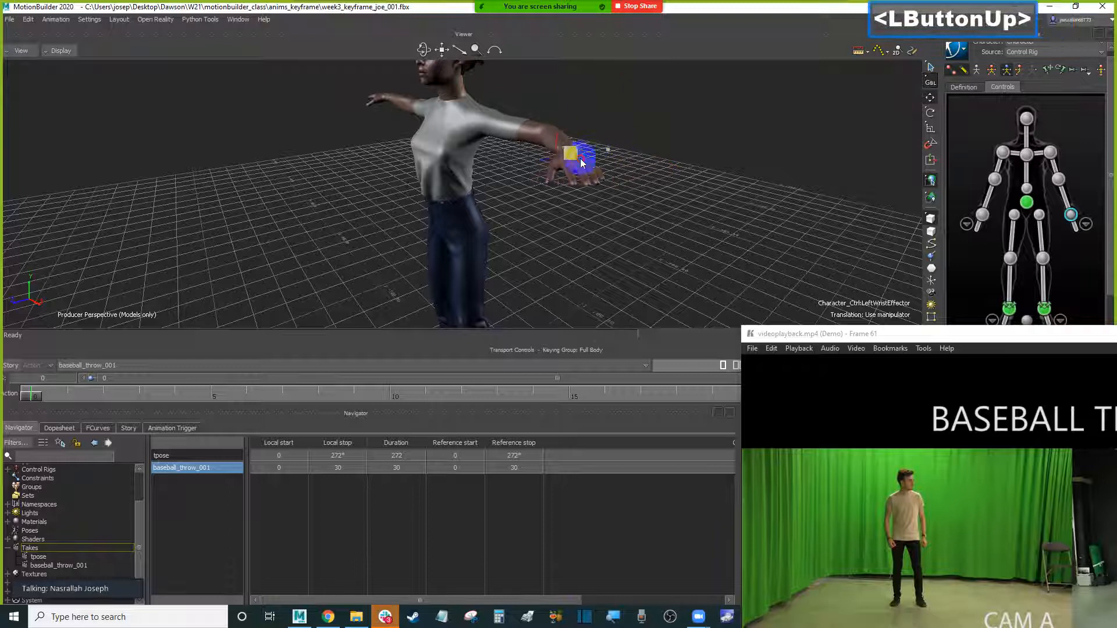
key("ctrl+z")
- Select the hips effector and set a Full Body key on the BaseAnimation layer at frame 0 of baseball_throw_001
left_click_drag(525, 188, 602, 156, "ctrl+shift")
left_click_drag(593, 169, 562, 203, "ctrl")
left_click_drag(562, 203, 737, 138, "shift")
left_click(1026, 205)
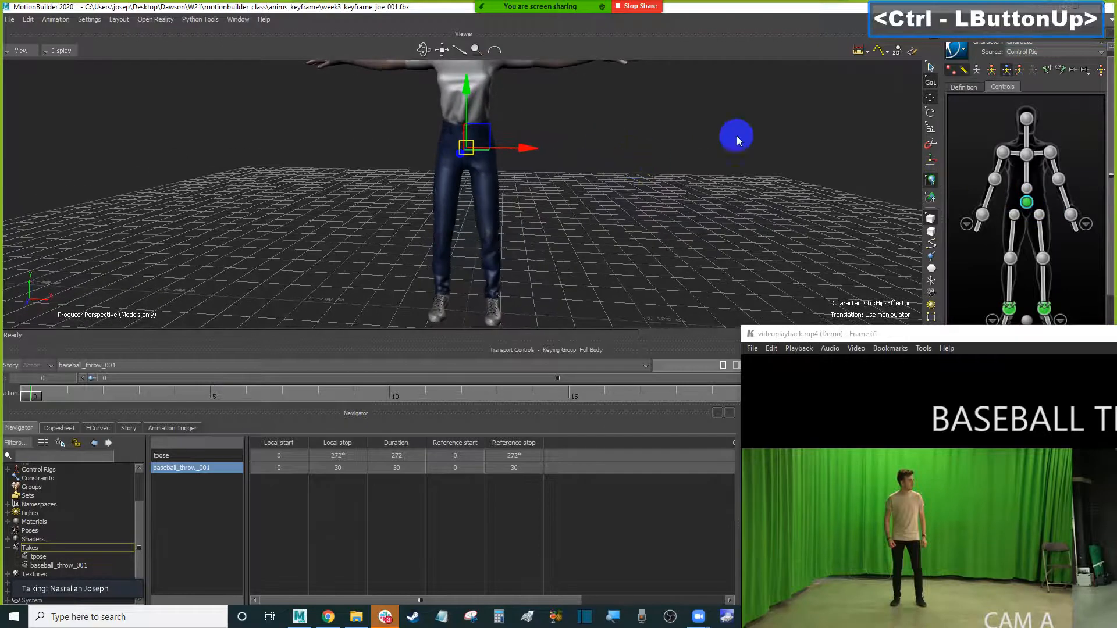
left_click_drag(655, 162, 569, 177, "shift")
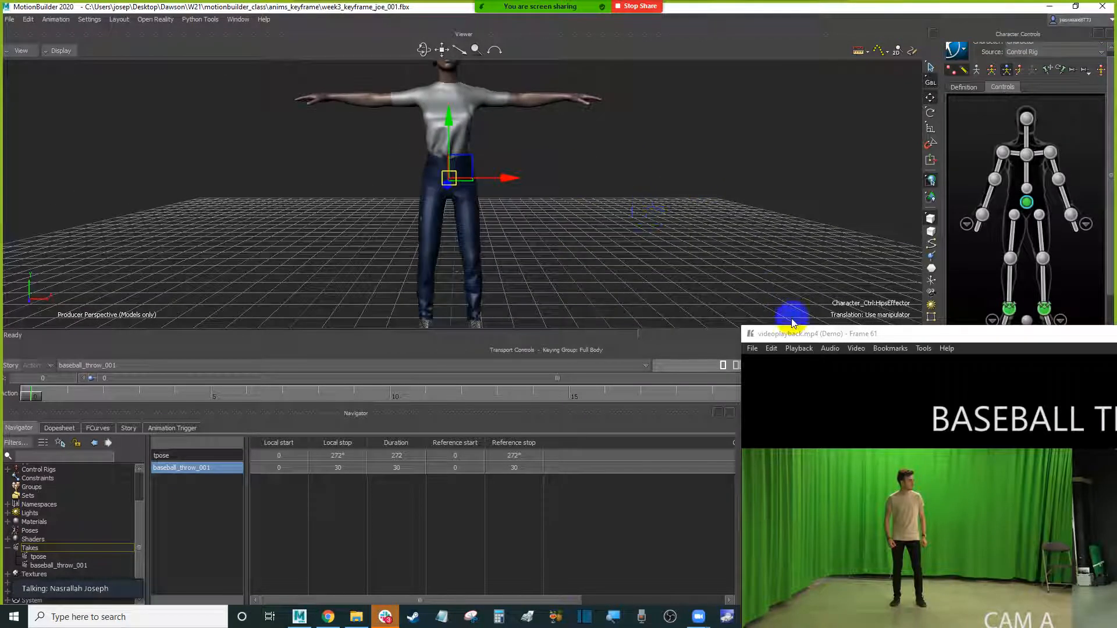
left_click(705, 245)
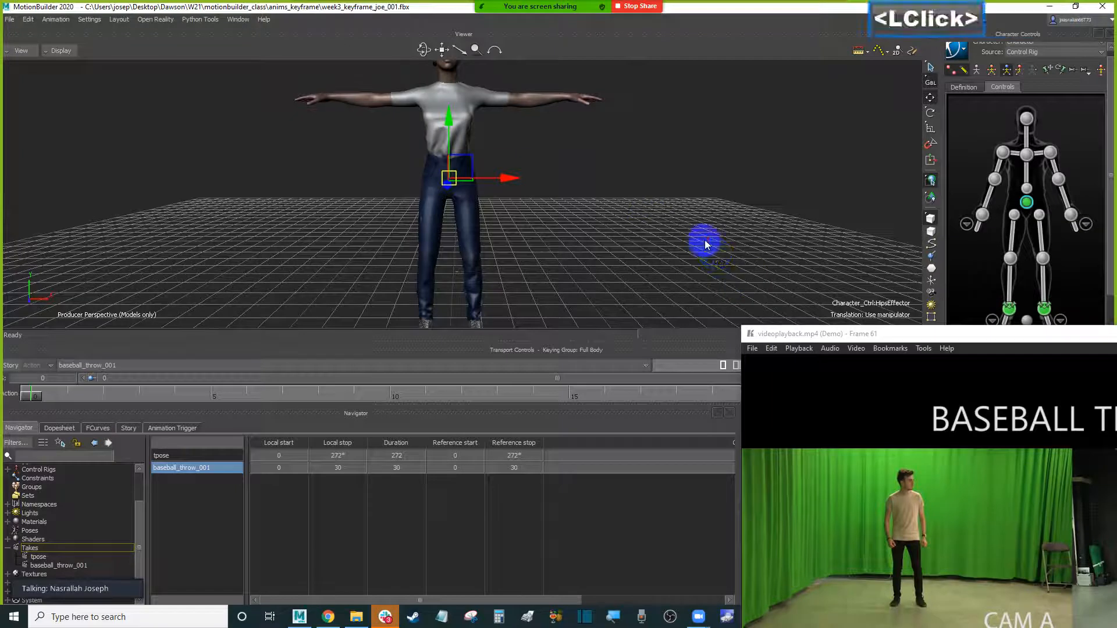
left_click_drag(792, 334, 898, 464)
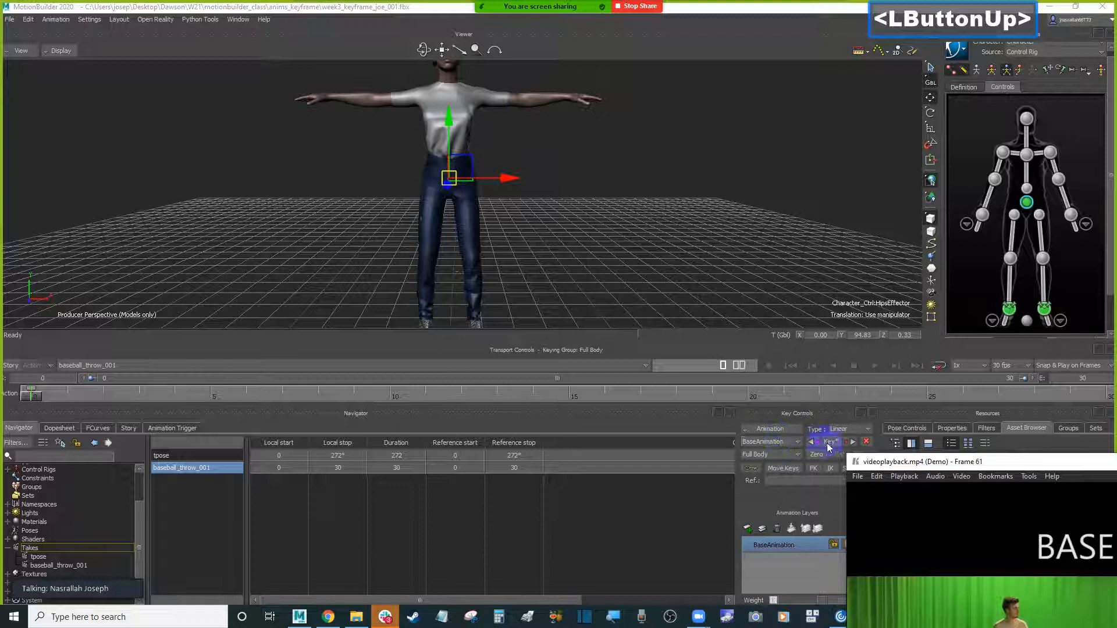
left_click(673, 258)
key("ctrl+z")
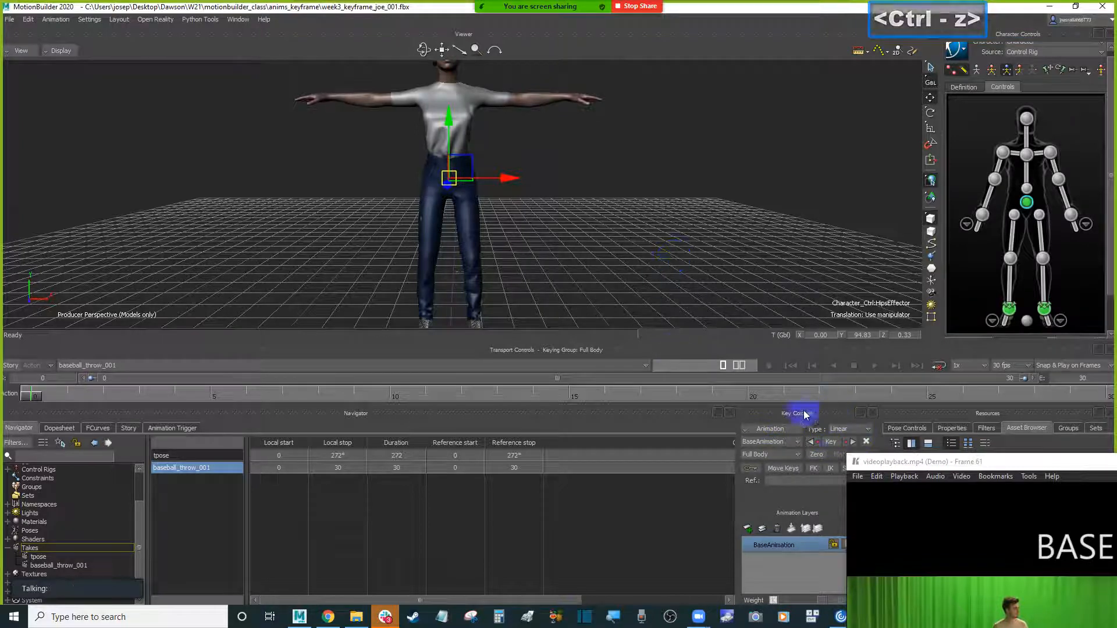
left_click(832, 444)
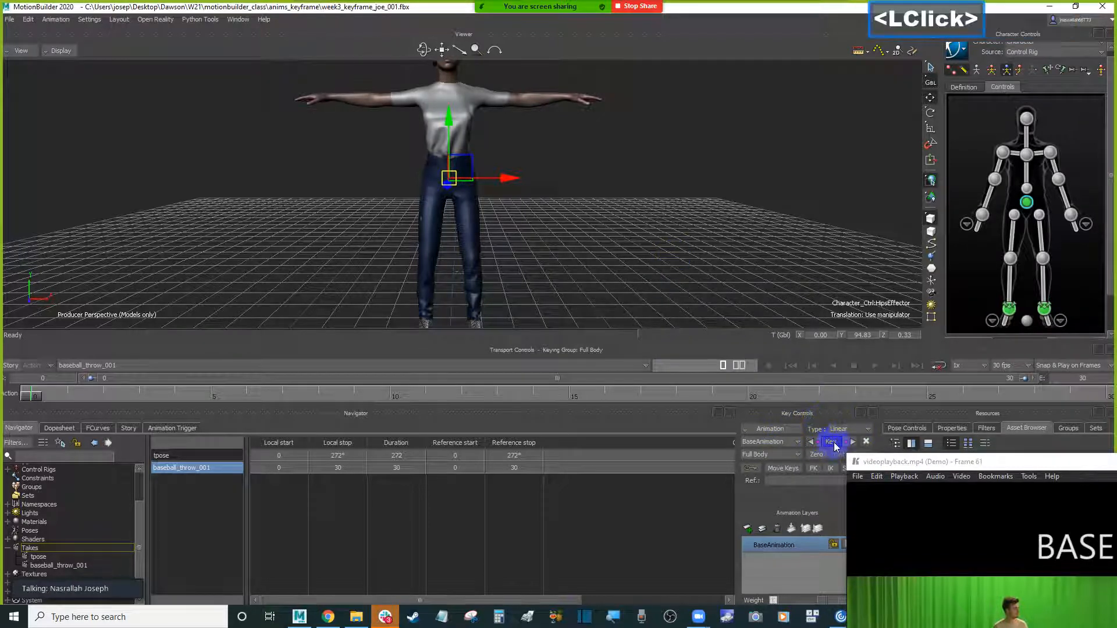
left_click(32, 397)
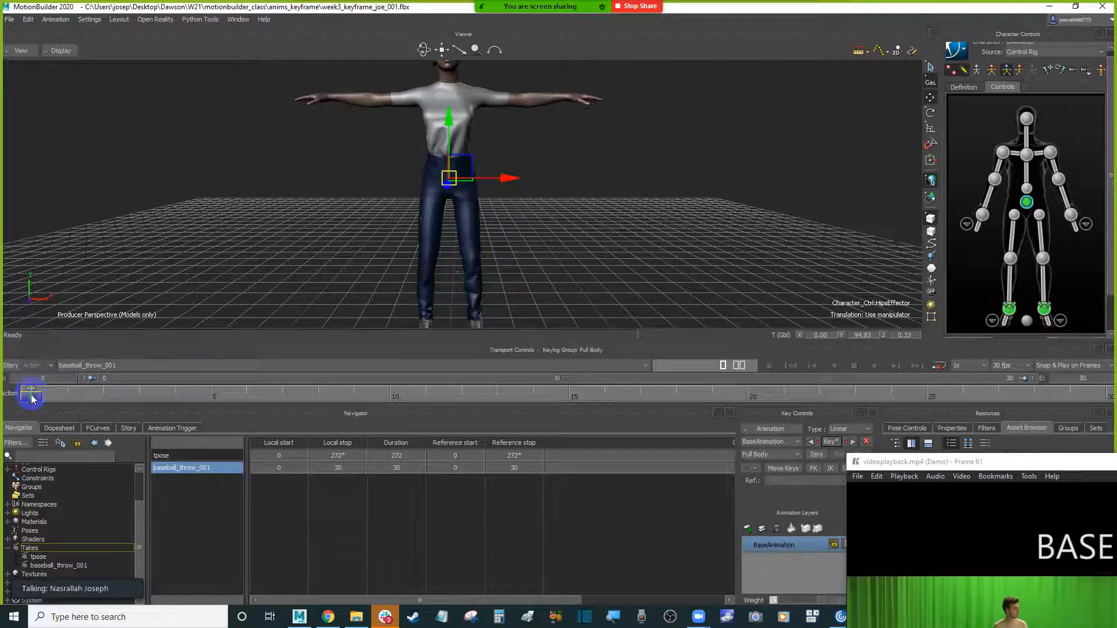
- Bring the reference video back into view and select the character's pants and shirt meshes together
left_click_drag(906, 465, 762, 239)
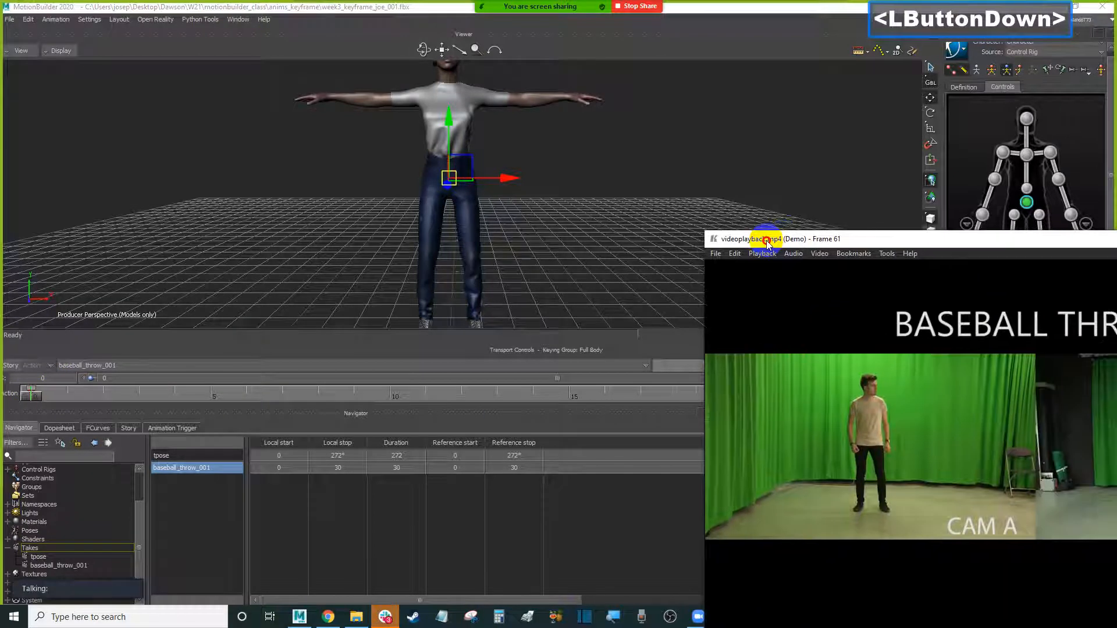
left_click(473, 215)
left_click(574, 252)
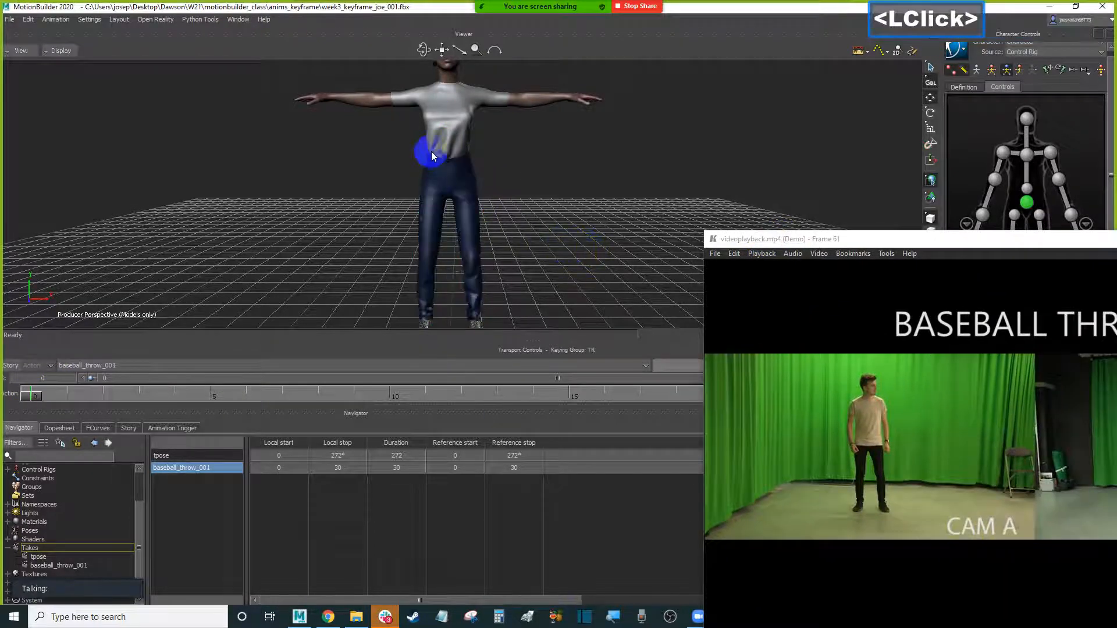
left_click(473, 187)
left_click(453, 118, "ctrl")
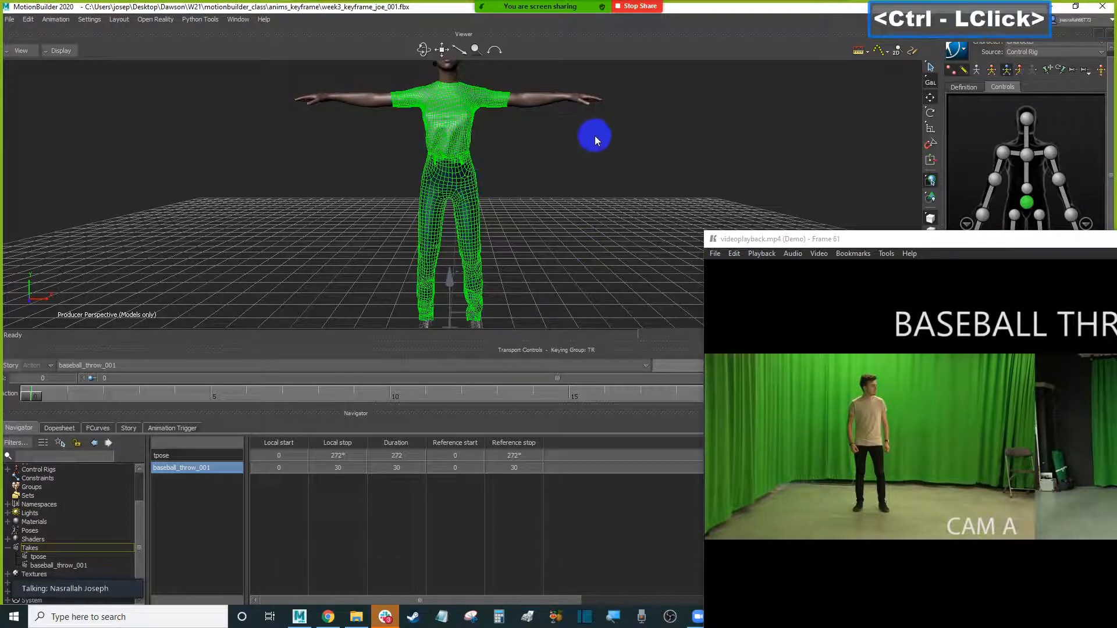
- Switch the viewer to Schematic and select all six Ch22 meshes: Shirt, Pants, Body, Eyelashes, Sneakers and Hair
left_click(23, 51)
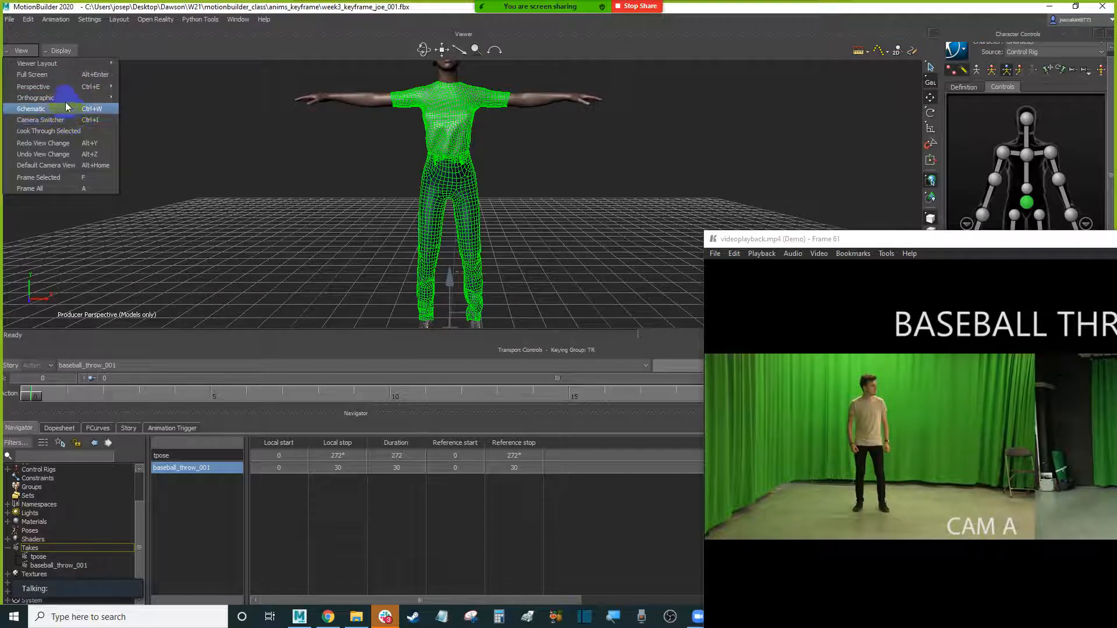
mouse_move(65, 87)
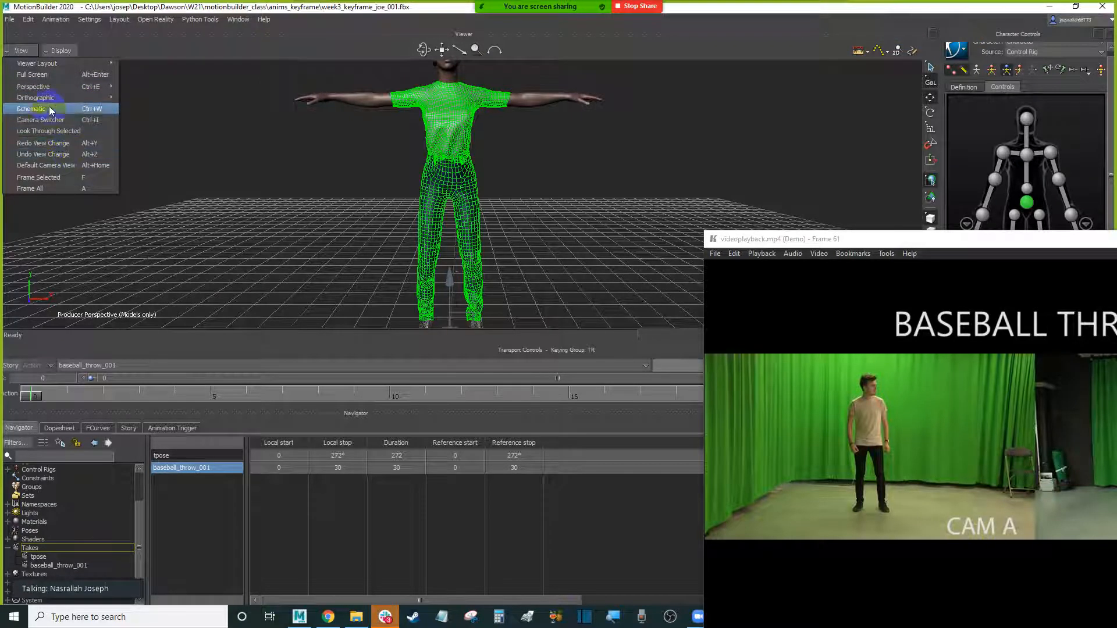
left_click(63, 110)
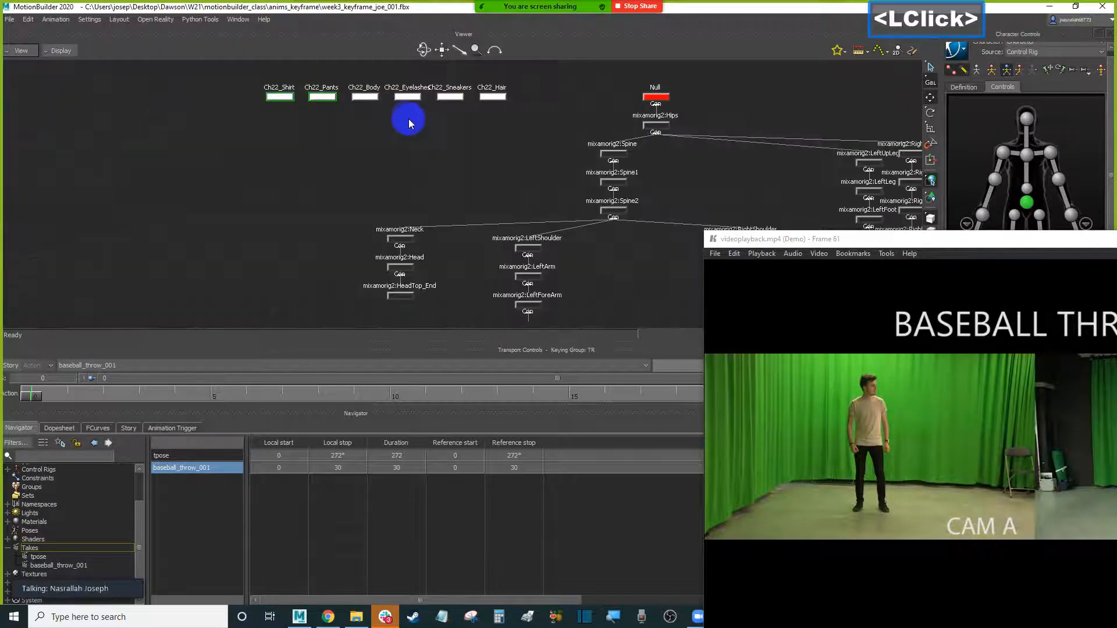
left_click_drag(408, 122, 392, 143, "shift")
left_click_drag(236, 109, 512, 151)
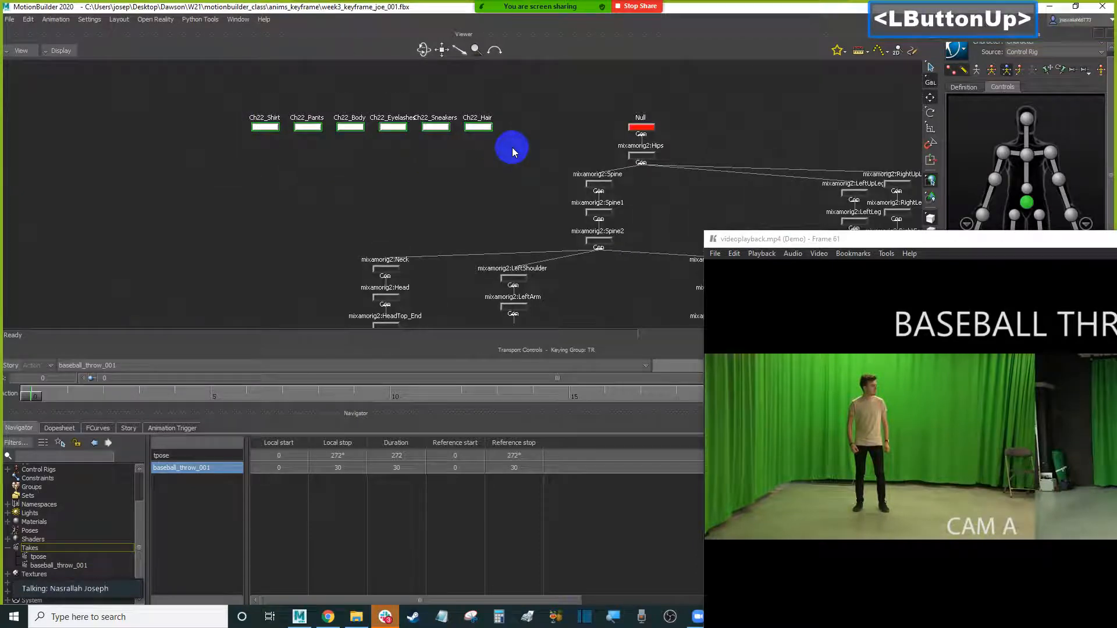
key("ctrl")
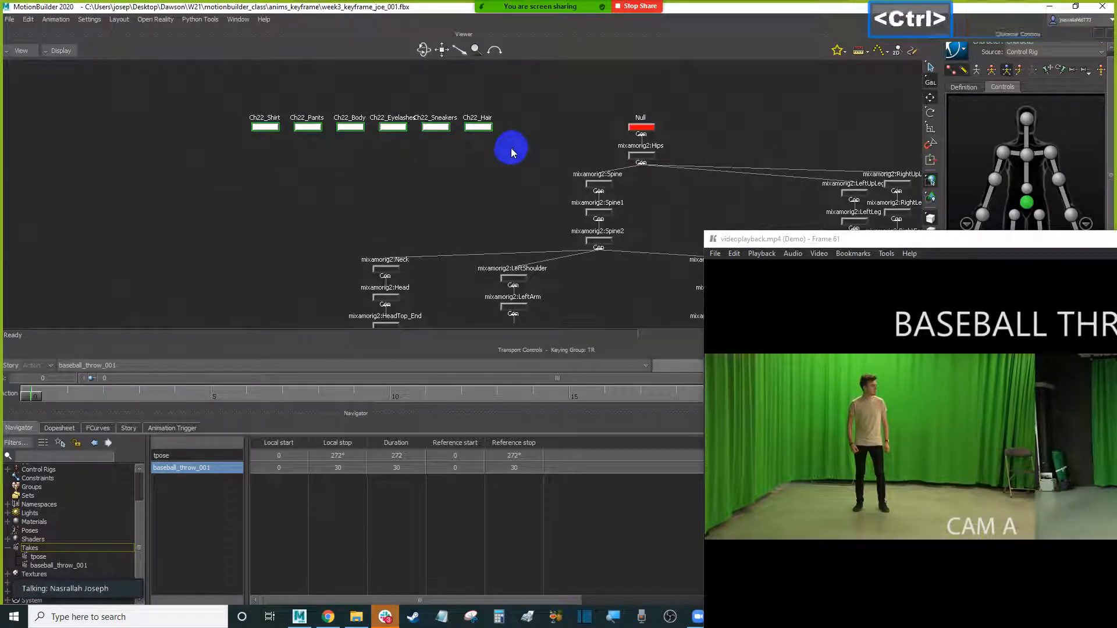
- Return the viewer from Schematic to the 3D perspective view, framing the whole character with its meshes selected
left_click(35, 53)
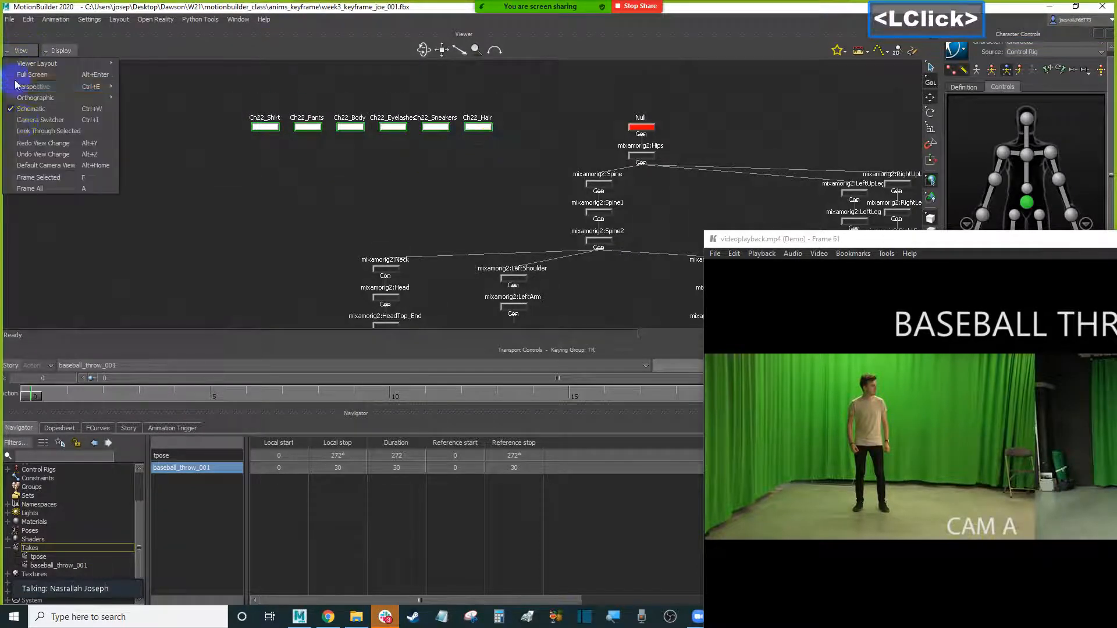
left_click(11, 111)
key("ctrl+w")
left_click_drag(263, 154, 302, 198, "ctrl")
left_click_drag(301, 198, 279, 199, "shift")
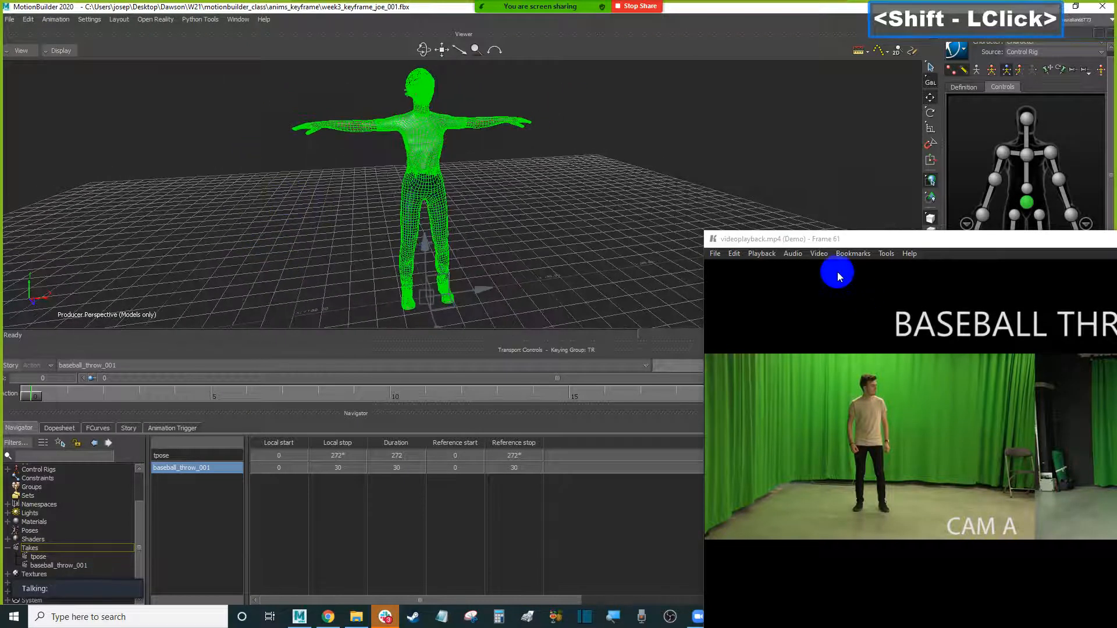
- Create a group from the selected character meshes and name it "mesh"
left_click_drag(874, 237, 208, 271)
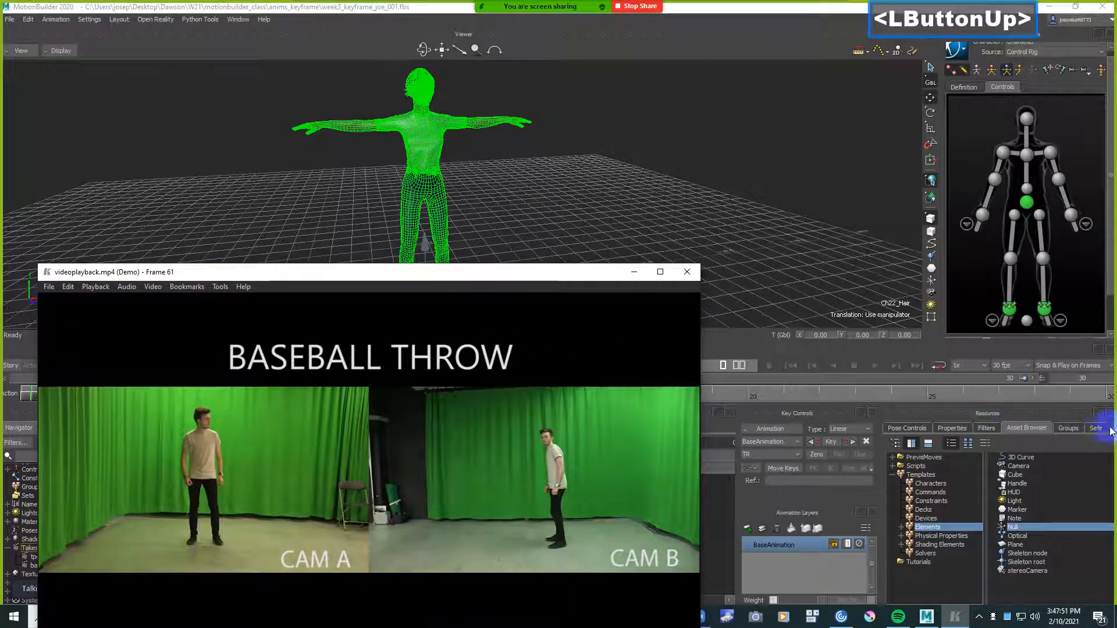
left_click(1075, 428)
left_click(982, 462)
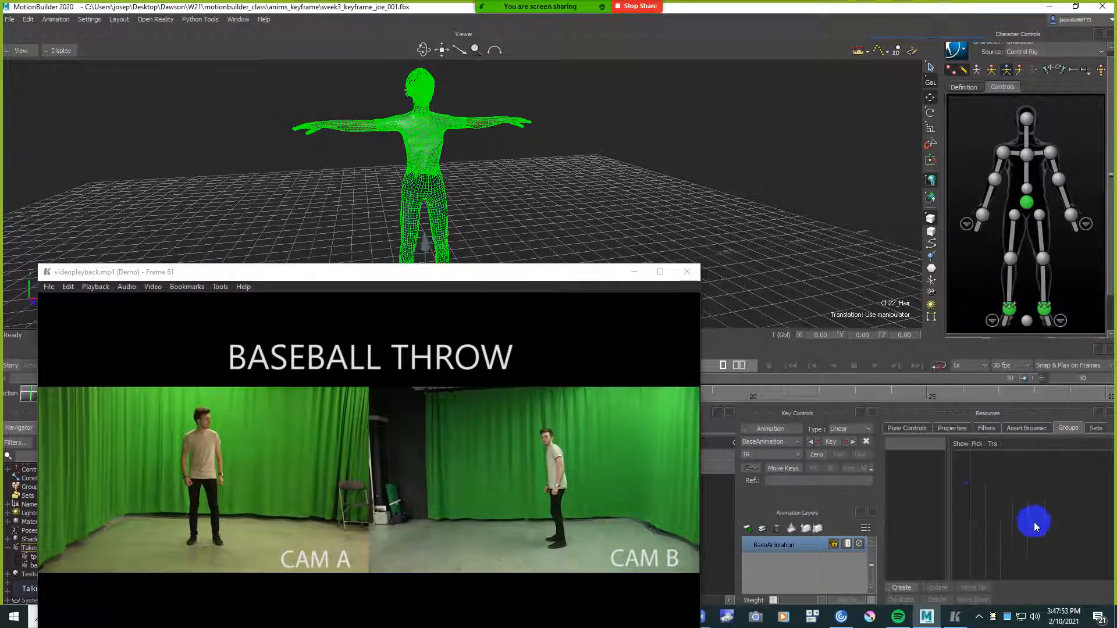
left_click(905, 590)
left_click(938, 465)
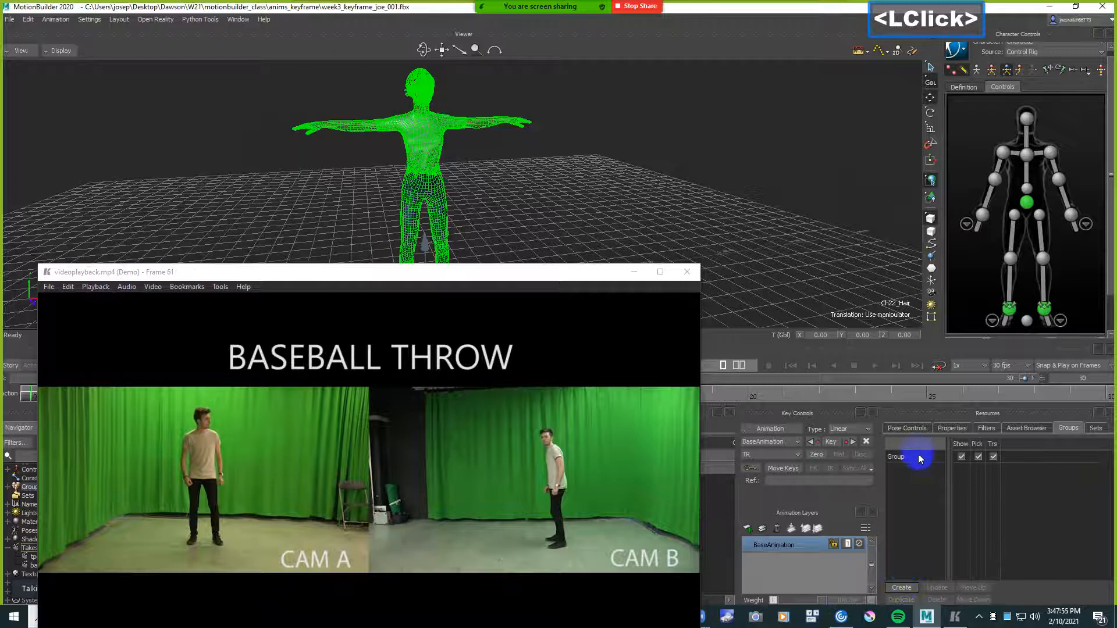
double_click(919, 459)
type("me")
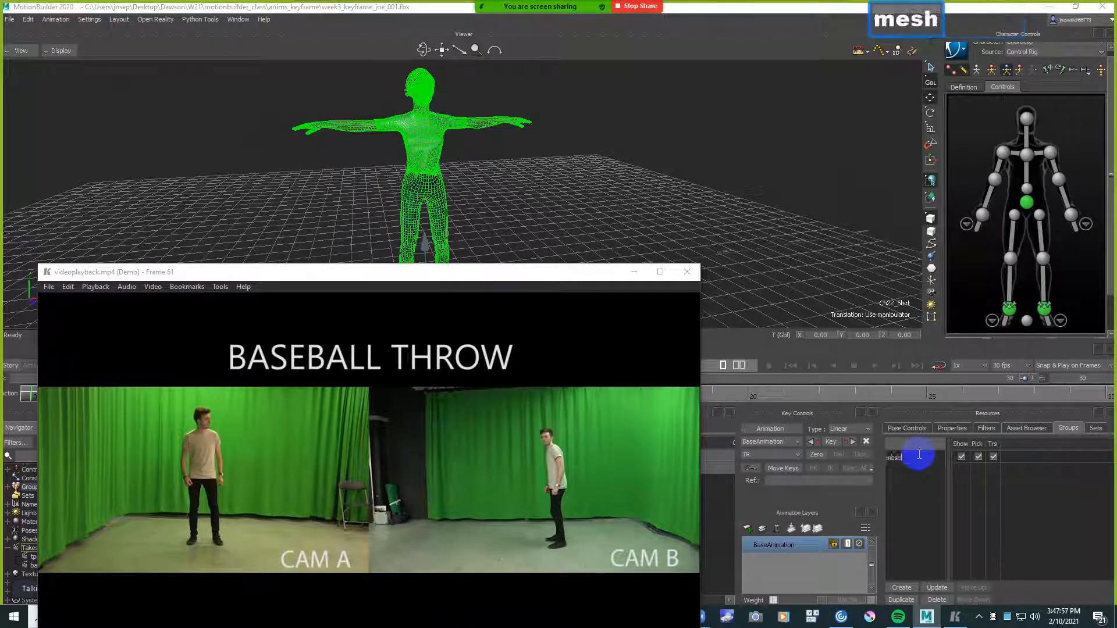
type("sh")
key("Return")
- Turn off Pick and Trs for the mesh group, then test selecting the character's geometry in the viewer
left_click(986, 456)
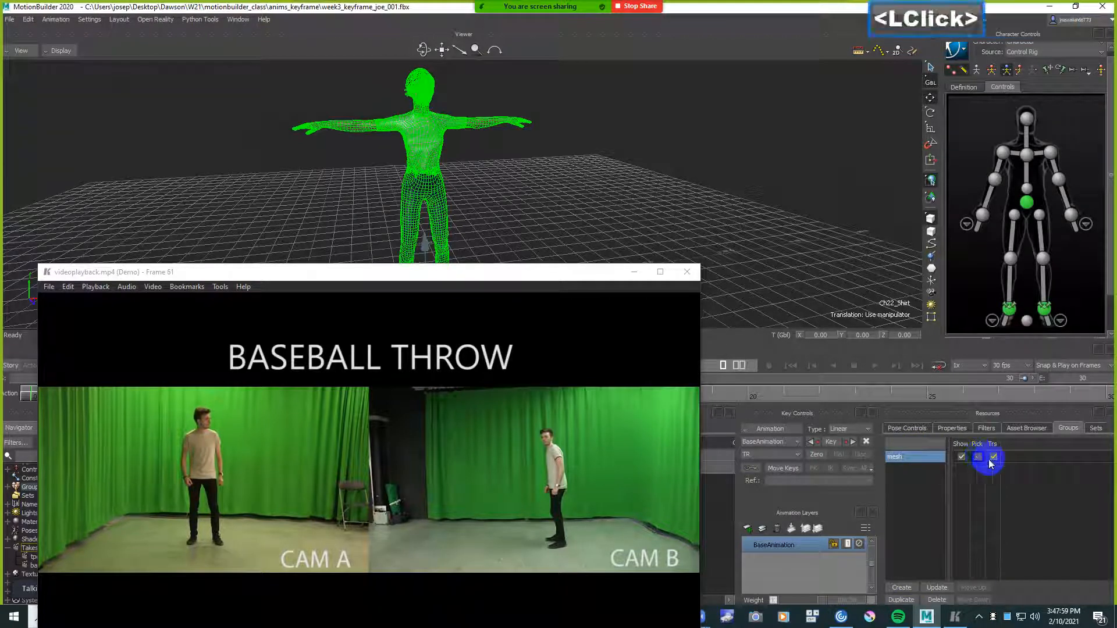
left_click(990, 460)
left_click(737, 229)
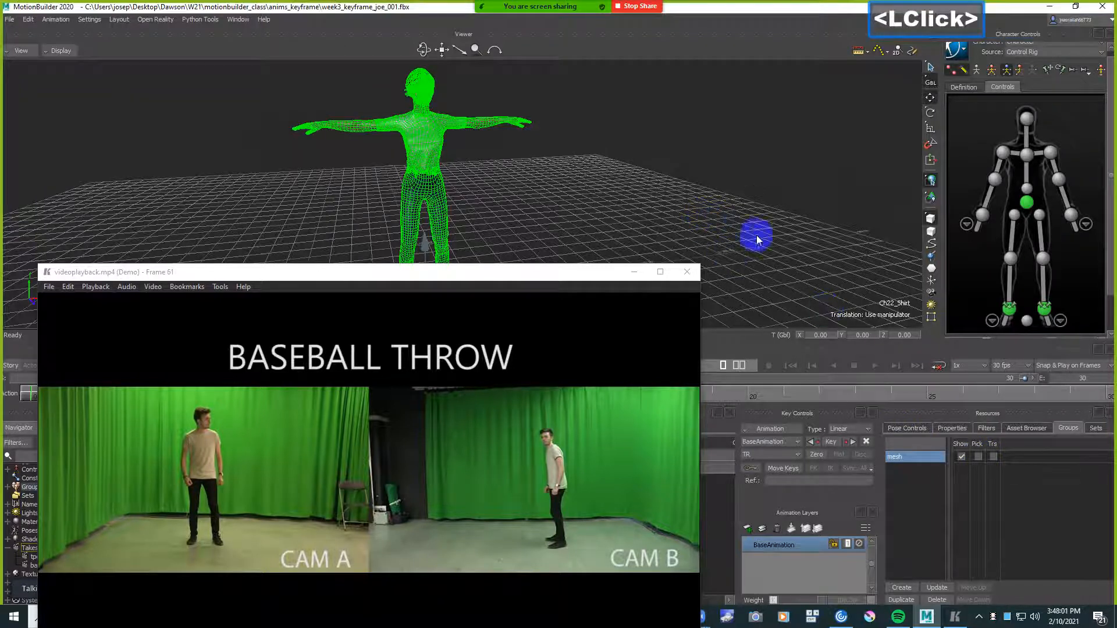
left_click(449, 155)
left_click(384, 195)
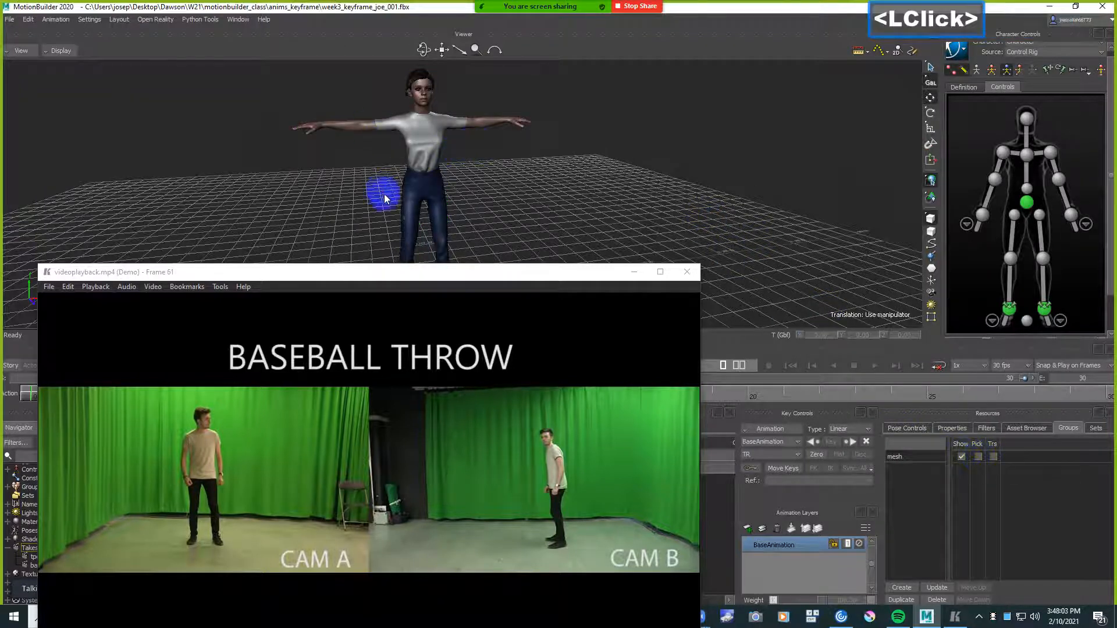
- Move the baseball throw reference video clear of the character and view the character from the front
left_click_drag(112, 271, 811, 330)
left_click(1005, 205)
left_click(603, 204, "shift")
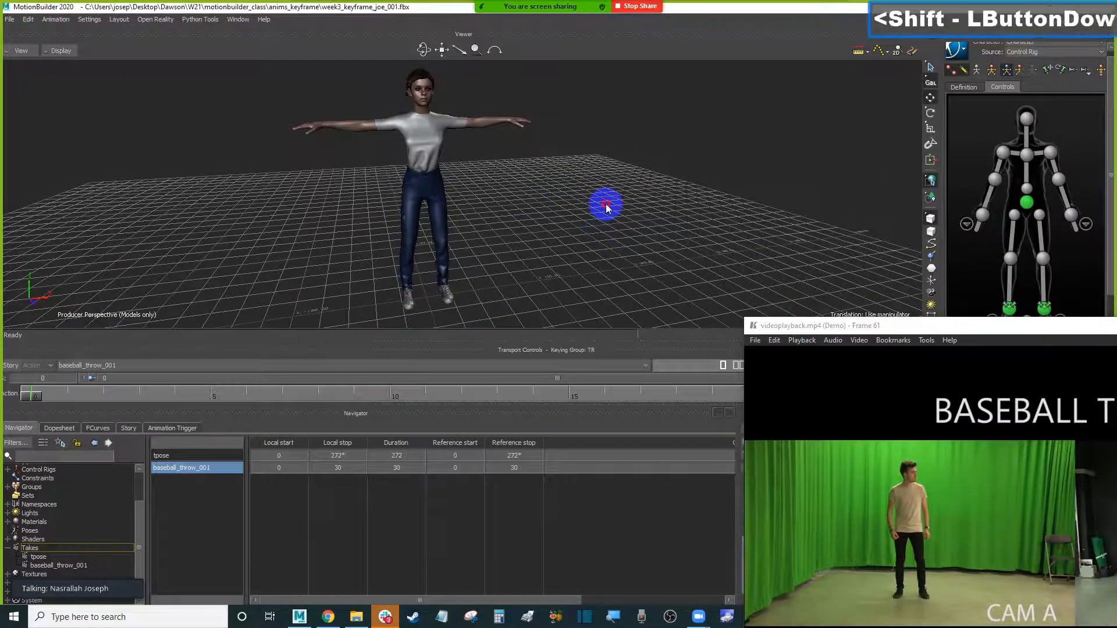
left_click_drag(568, 222, 592, 217, "shift")
double_click(1039, 238, "shift")
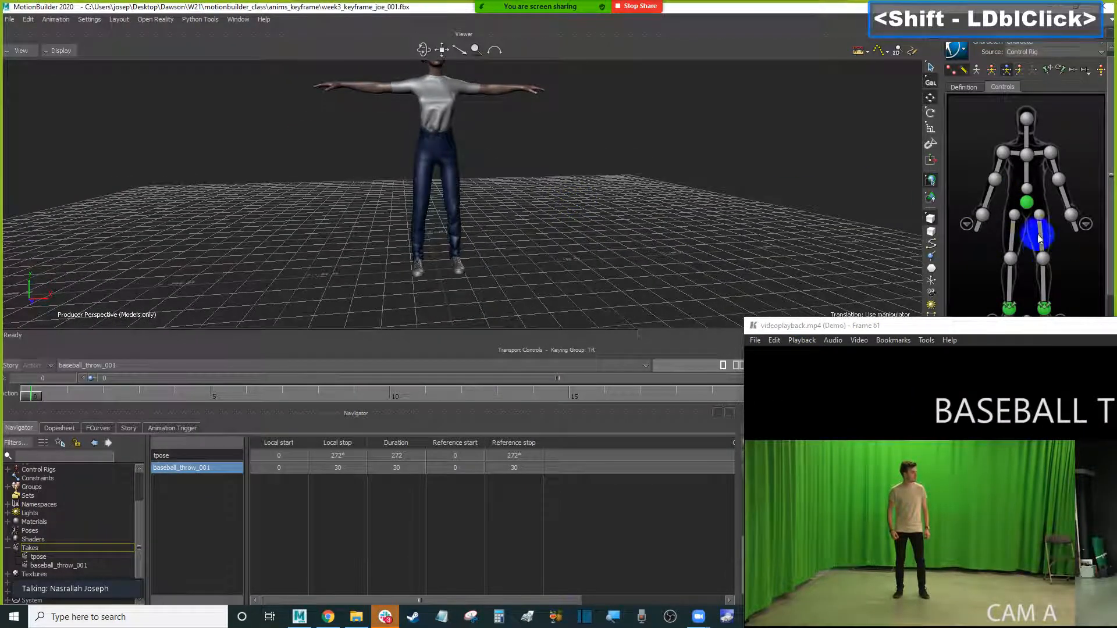
left_click(584, 210, "shift")
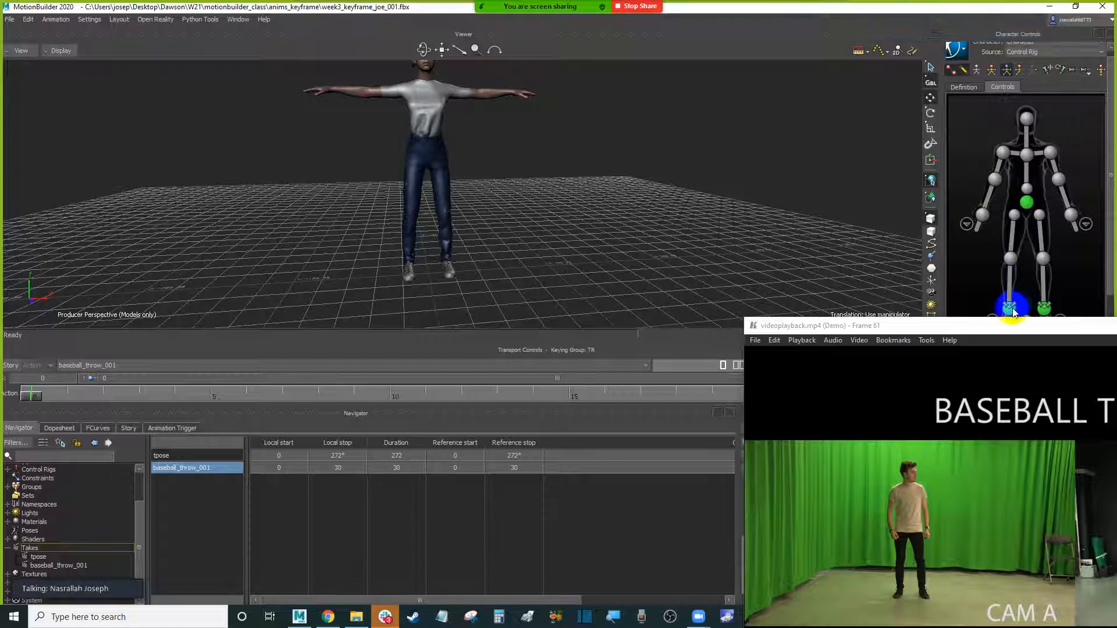
- Rotate the right and left ankle effectors slightly outward about the vertical axis to match the feet in the reference video
left_click(1010, 307)
scroll(564, 232, "up", 2)
left_click_drag(563, 233, 625, 231, "shift")
scroll(573, 217, "up", 2)
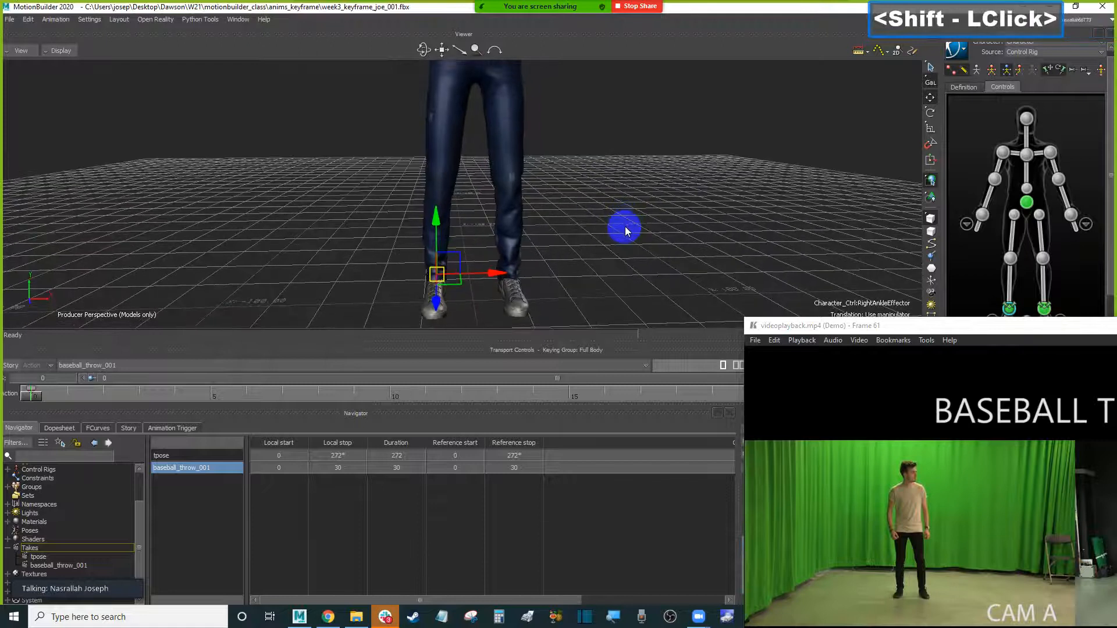
key("r")
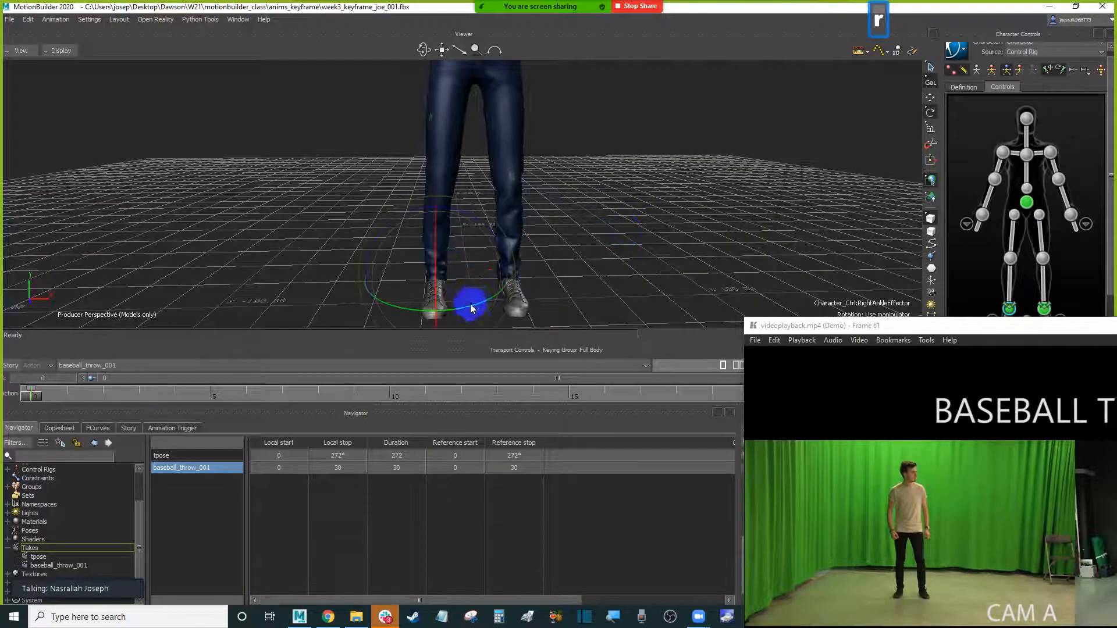
left_click_drag(481, 307, 474, 308)
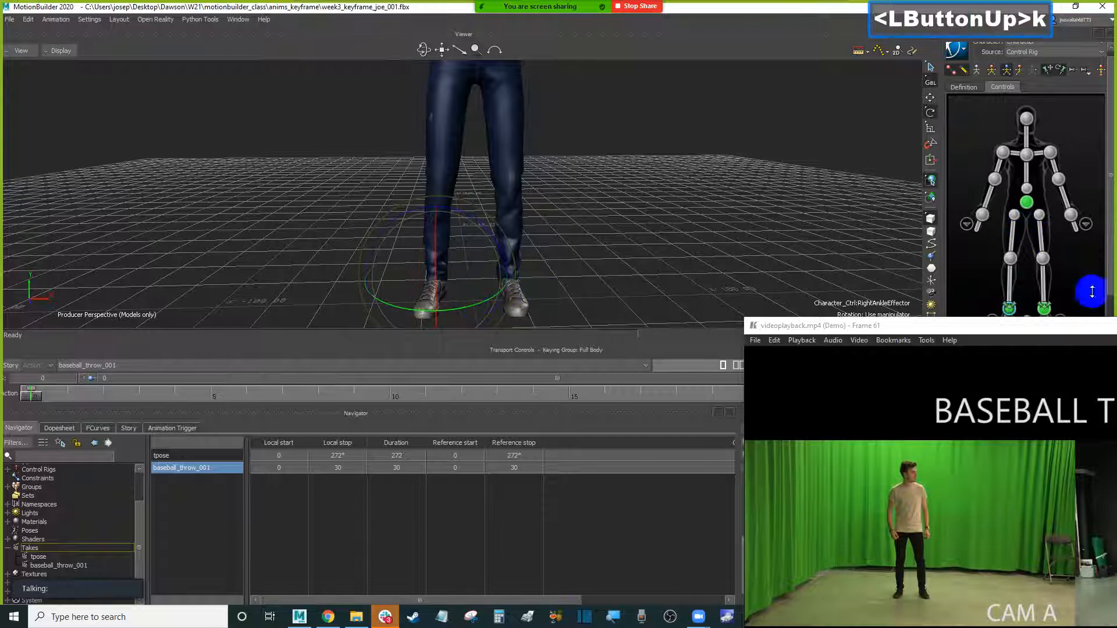
left_click(1045, 307)
left_click_drag(557, 309, 561, 307)
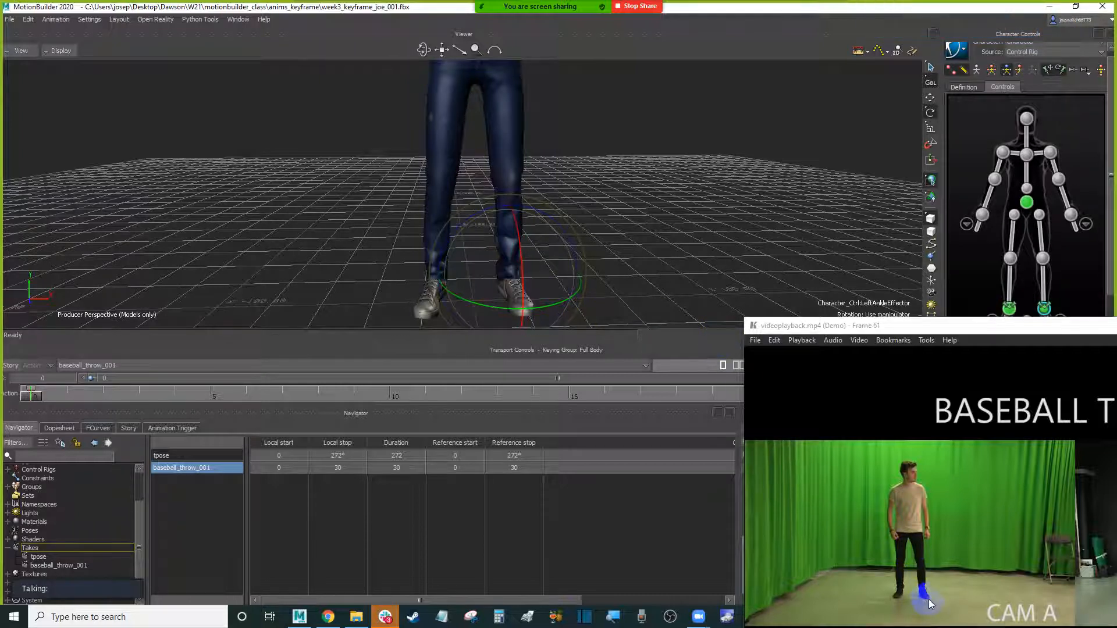
- Inspect the rotated feet from the side and set a full-body keyframe at frame 0
mouse_move(663, 264)
left_mouse_down("ctrl+shift")
mouse_move(662, 217)
mouse_move(653, 256)
left_mouse_up("ctrl+shift")
double_click(653, 259, "ctrl")
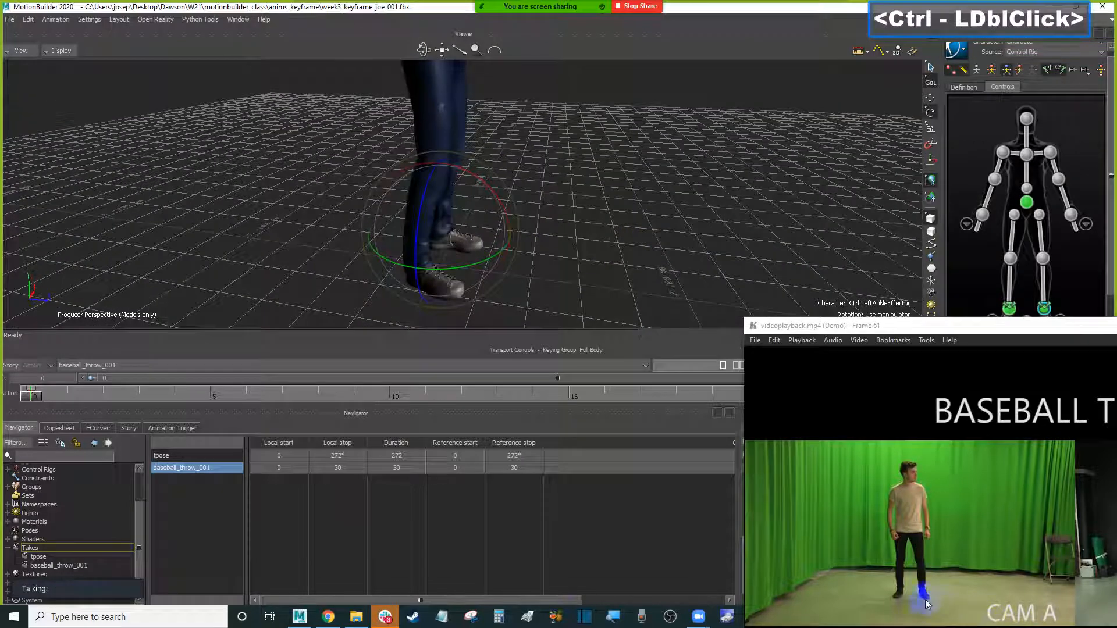
left_click_drag(669, 282, 669, 256, "ctrl+shift")
key("k")
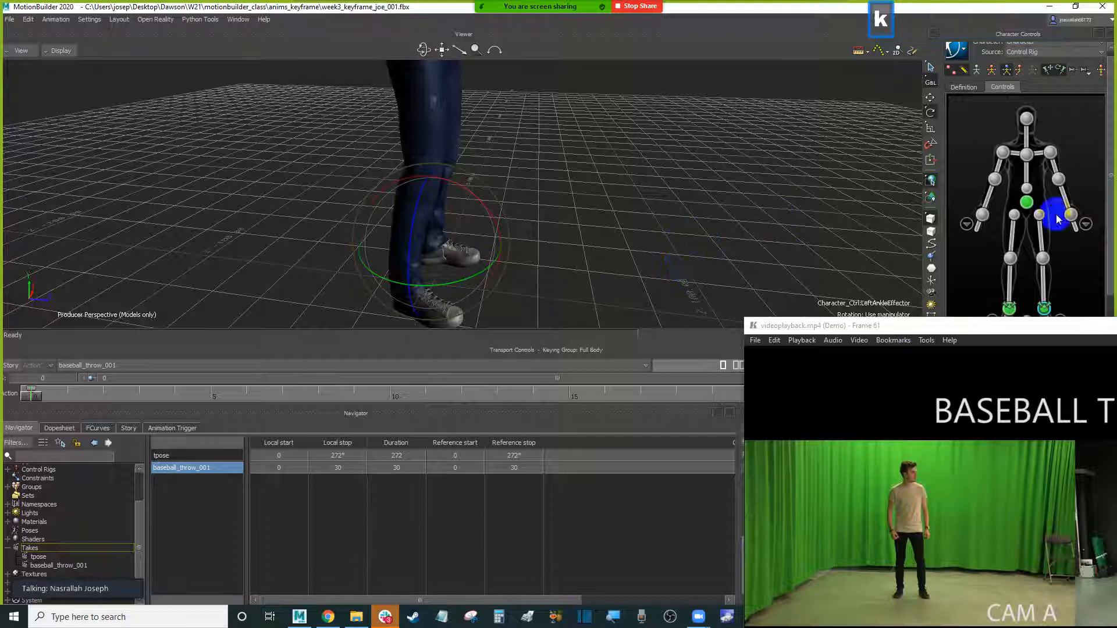
- Move the right ankle effector backward along Z to about -7.57 so the right foot sits behind the left
left_click(1009, 309)
mouse_move(653, 221)
left_mouse_down("ctrl+shift")
mouse_move(636, 207)
mouse_move(651, 209)
left_mouse_up("ctrl+shift")
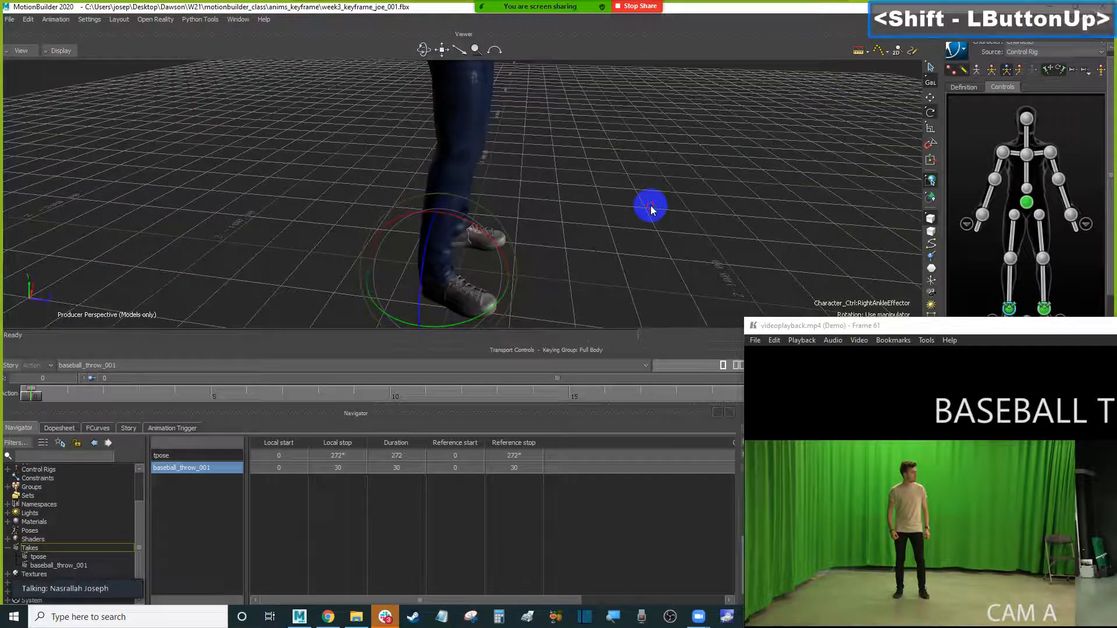
key("F6")
left_click_drag(504, 284, 492, 281)
left_click_drag(573, 233, 594, 243, "ctrl+shift")
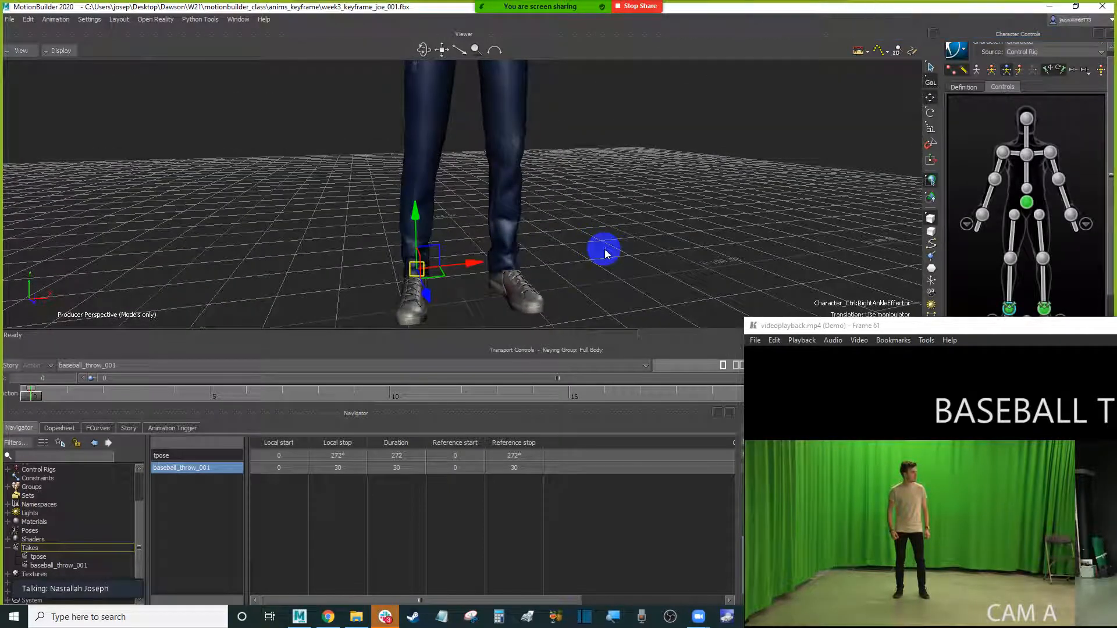
- Minimize the reference video window, deselect the right ankle effector and save the scene
left_click(801, 327)
left_click_drag(812, 332, 207, 325)
left_click(737, 319)
scroll(581, 267, "down", 2)
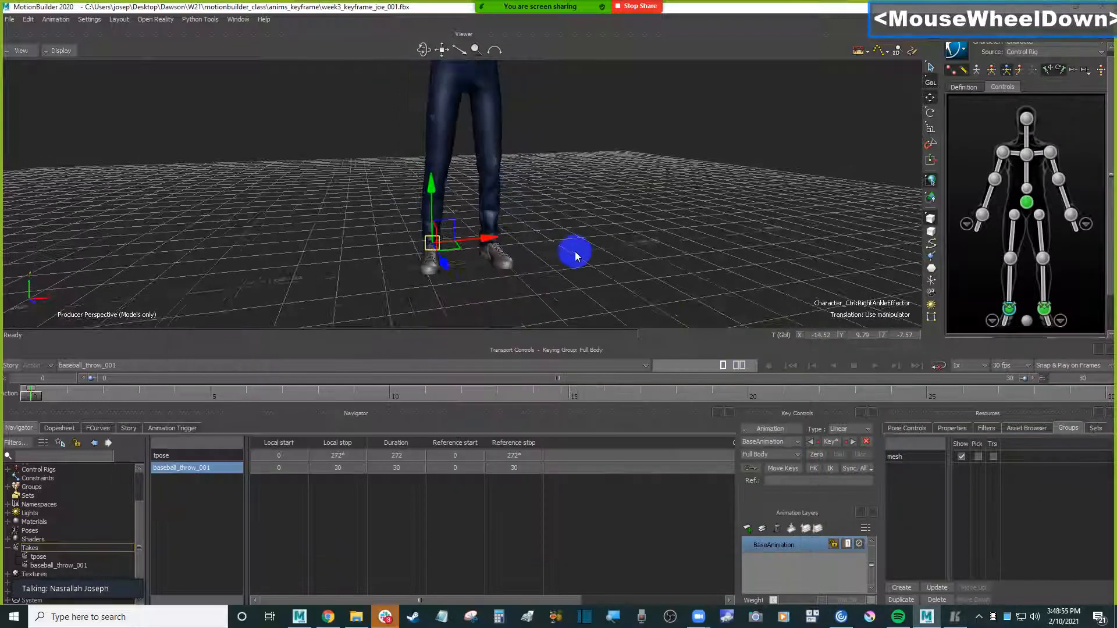
left_click_drag(606, 242, 588, 263, "ctrl+shift")
left_click(585, 278)
key("ctrl+s")
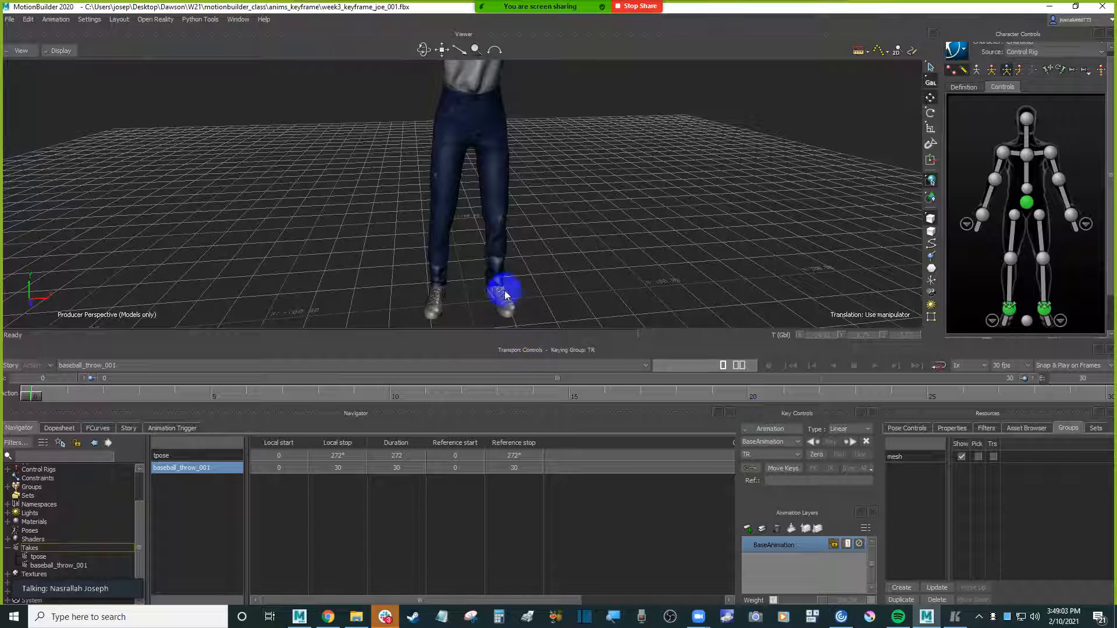
- Add a Plane from the Elements templates to the scene beside the character's feet
left_click_drag(505, 318, 599, 291, "ctrl")
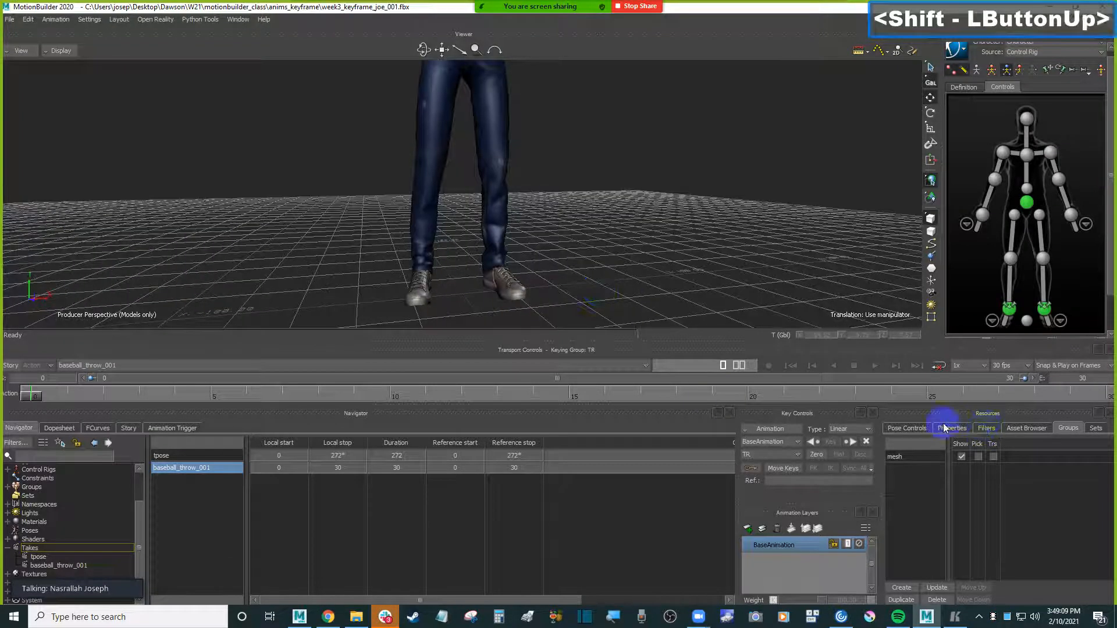
left_click(1027, 428)
left_click(928, 527)
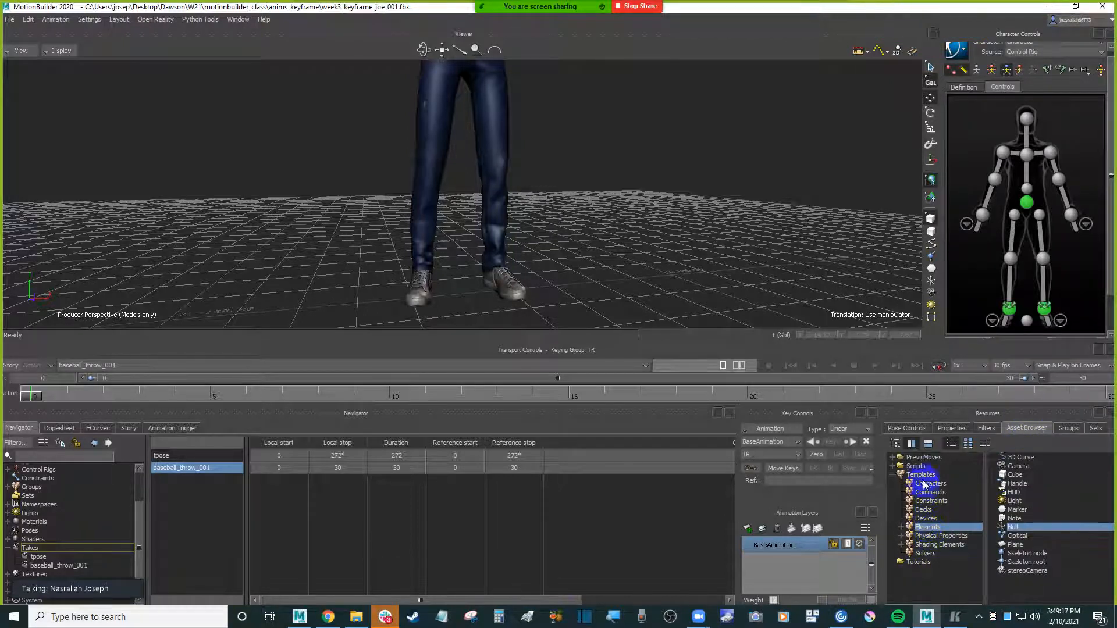
left_click(924, 477)
left_click(928, 528)
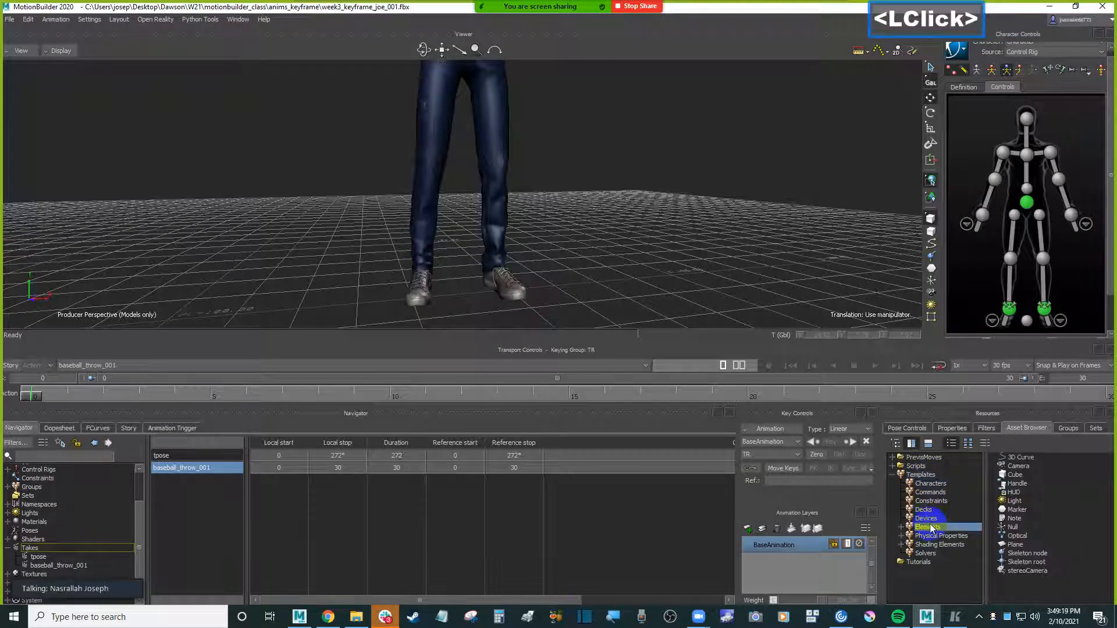
left_click(1019, 545)
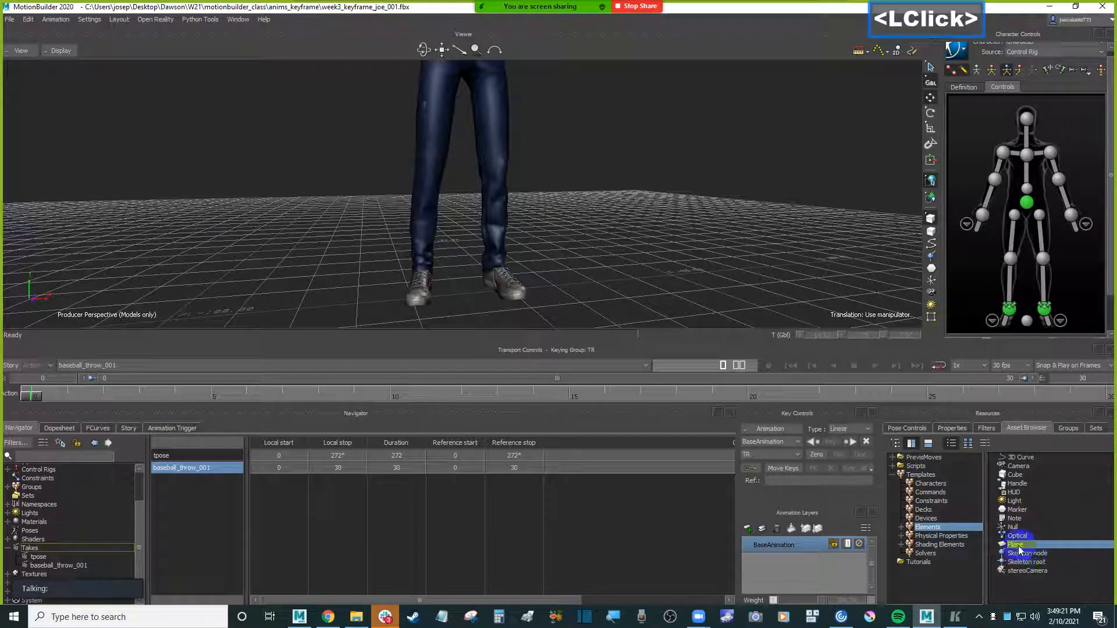
left_click_drag(1022, 546, 617, 296)
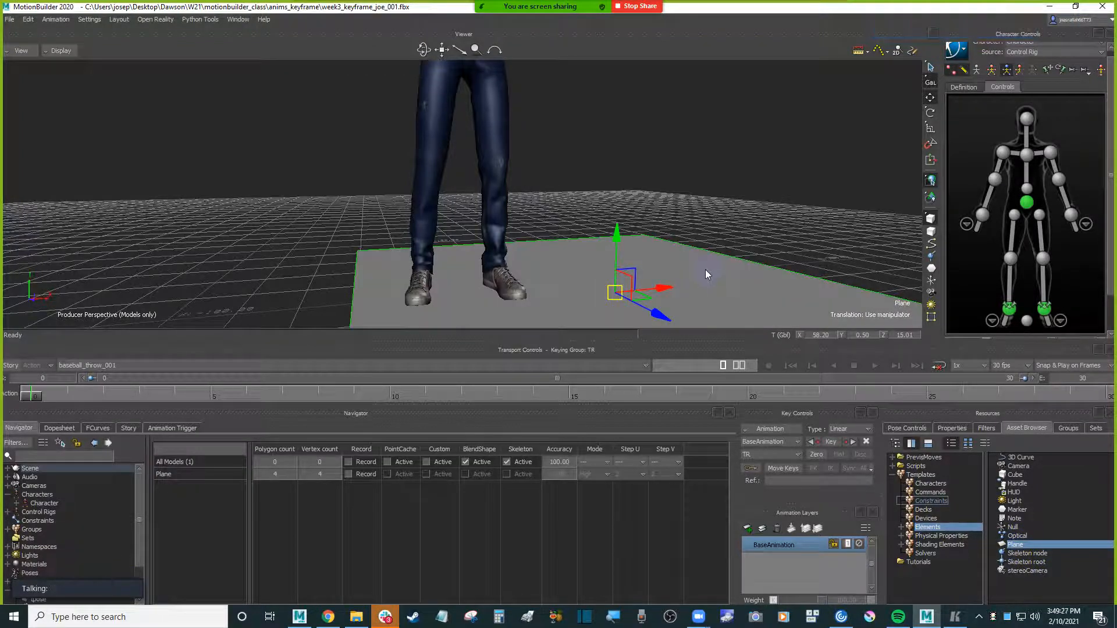
- Set the plane's global translation to 0 on X, Y and Z so it lies under the character's feet
double_click(826, 335)
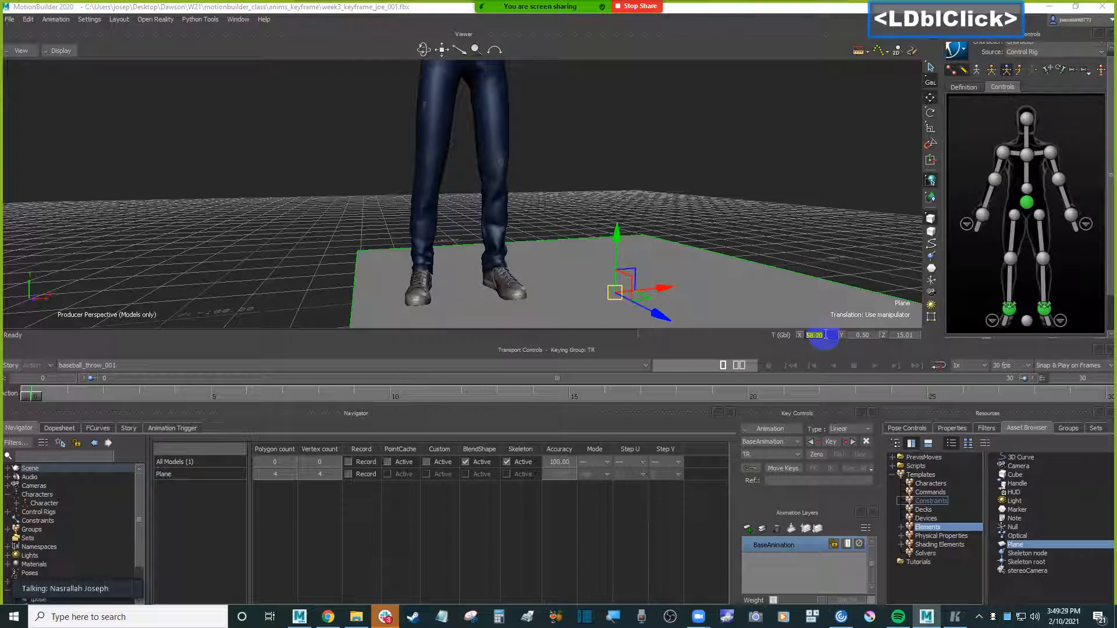
type("0")
key("Return")
double_click(866, 335)
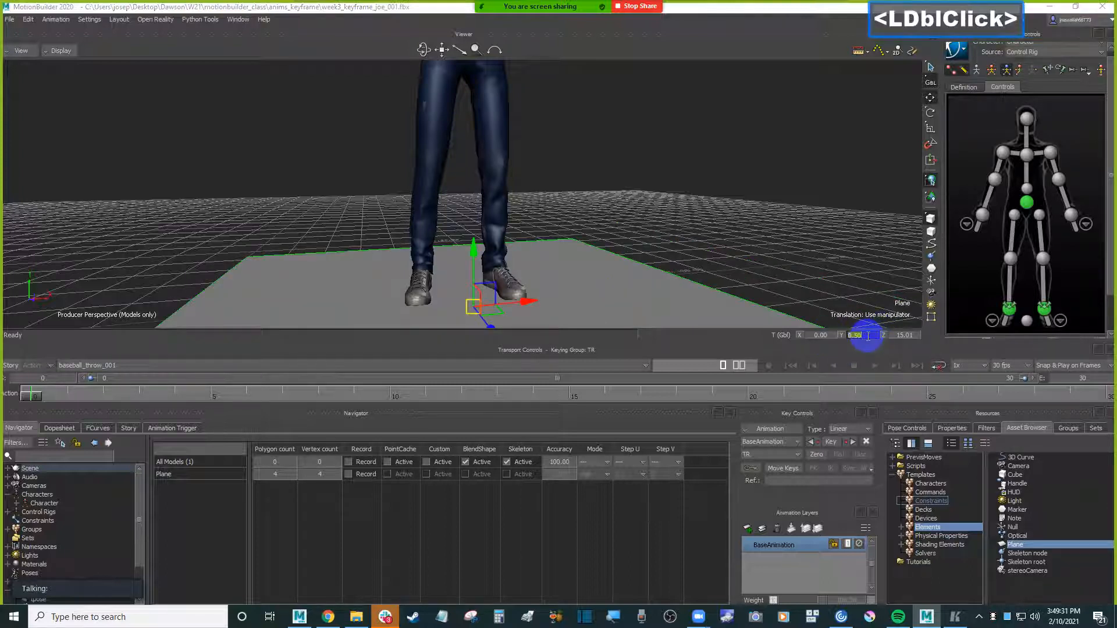
type("0")
key("Return")
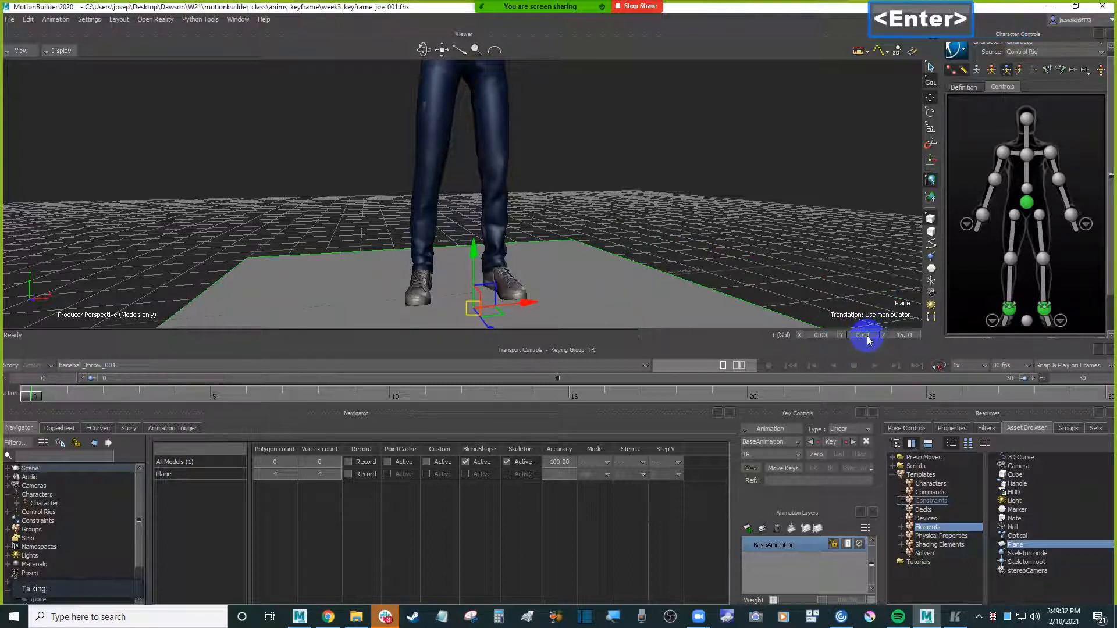
double_click(903, 335)
type("0")
key("Return")
left_click(702, 214)
left_click_drag(702, 215, 732, 214, "ctrl")
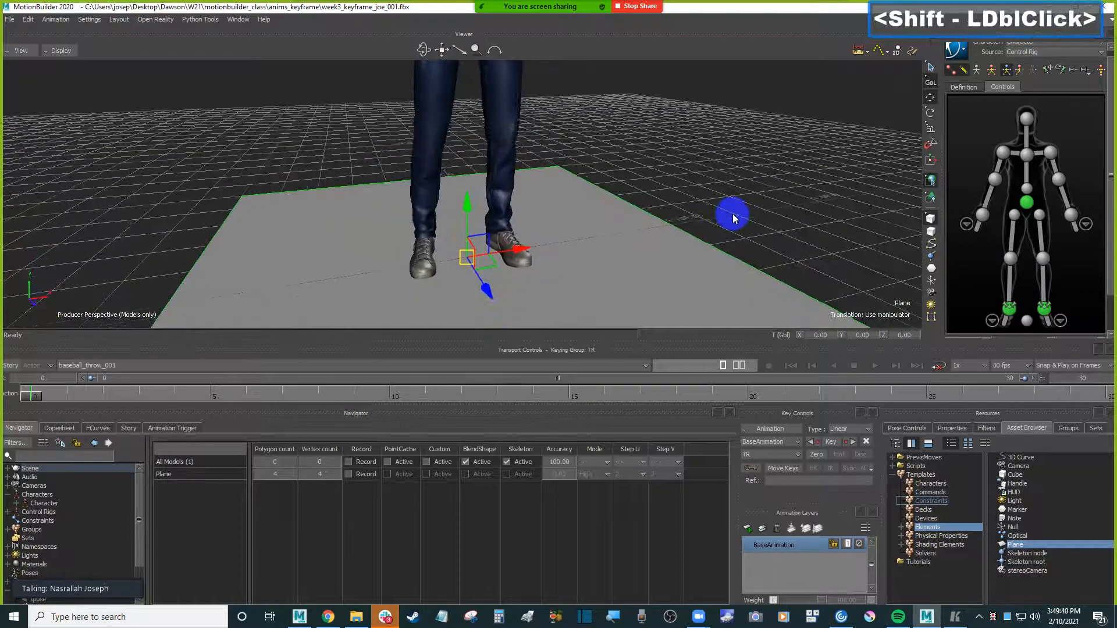
- Create a group for the selected plane, name it "floor", and turn off its Pick and Trs options
left_click(1068, 428)
left_click(901, 588)
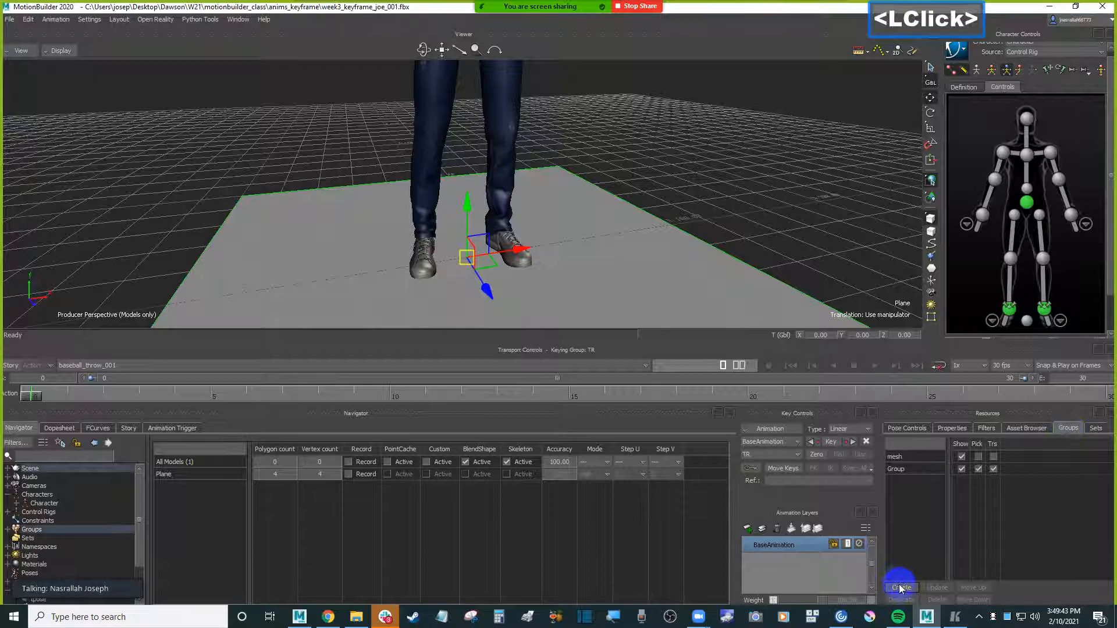
double_click(908, 469)
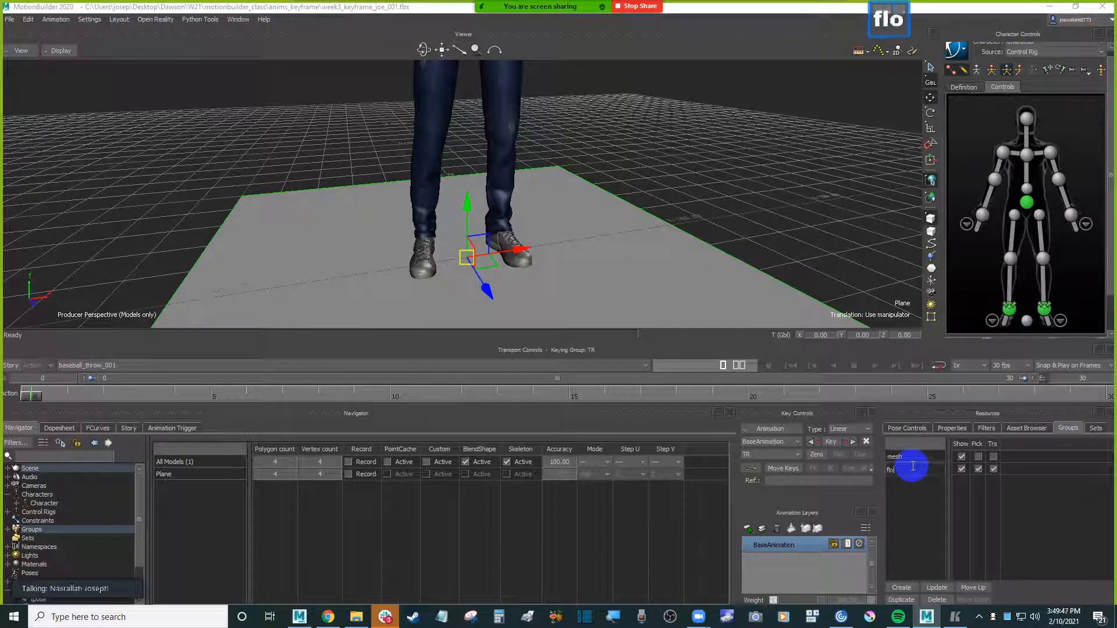
type("floor")
key("Return")
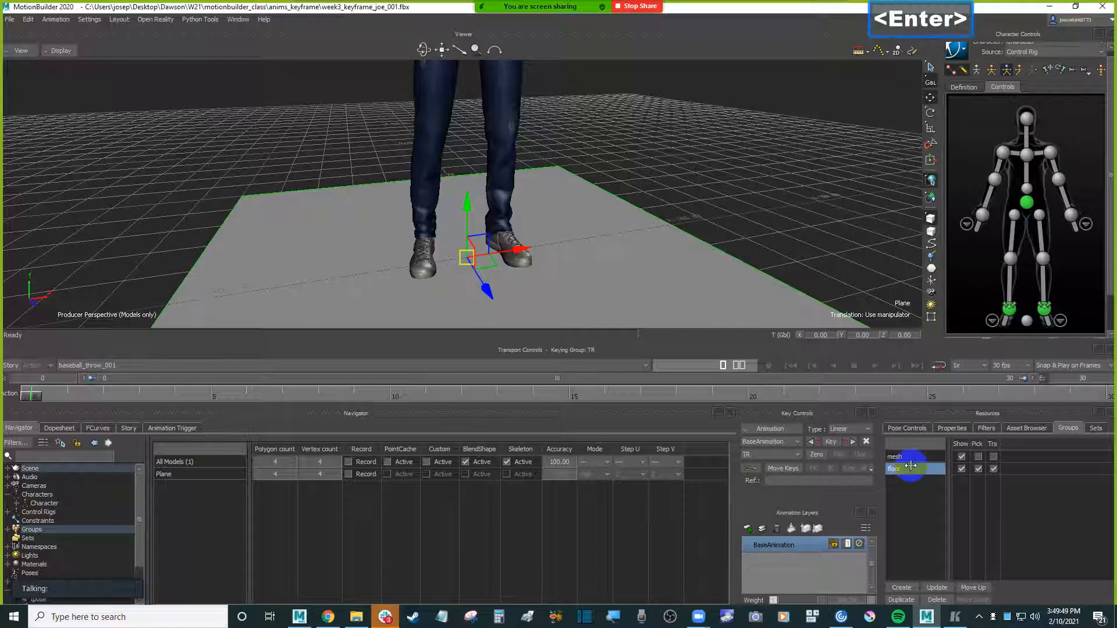
left_click(977, 469)
left_click(993, 469)
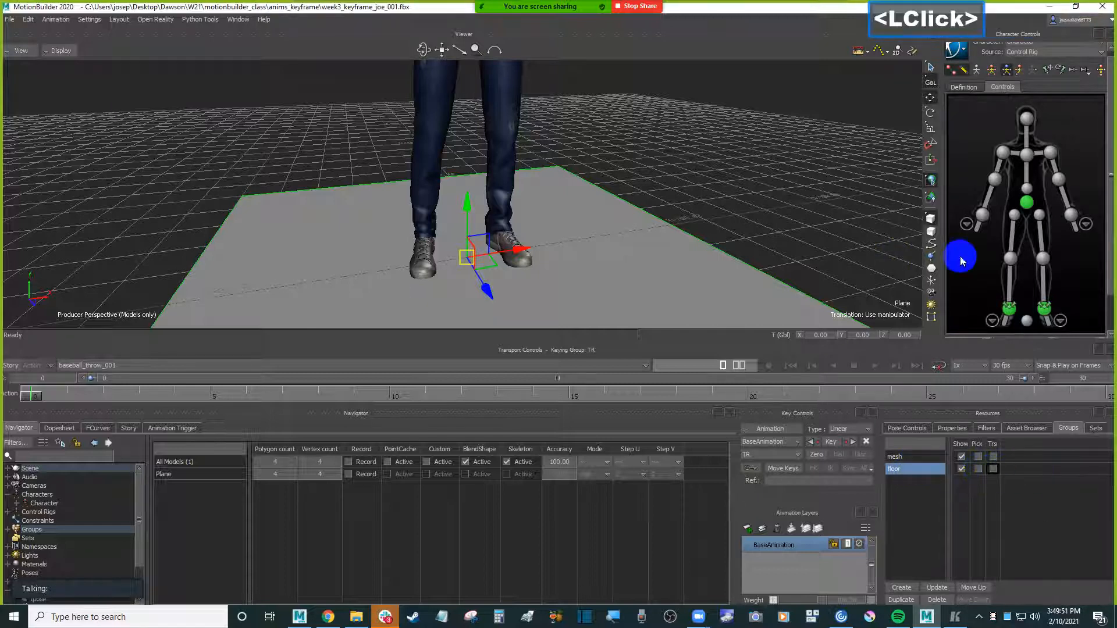
- Lower the right ankle effector very slightly so the shoe sole meets the floor plane
left_click(1009, 310)
left_click_drag(631, 189, 670, 185, "ctrl+shift")
left_click_drag(605, 247, 620, 222, "ctrl+shift")
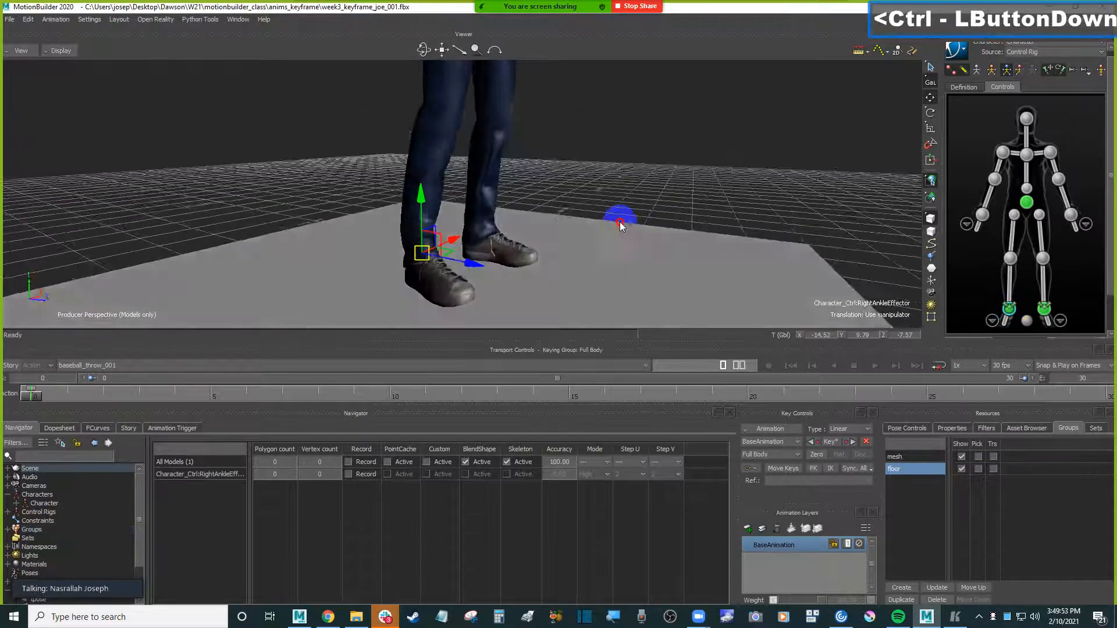
left_click_drag(555, 248, 594, 228, "shift")
left_click(462, 171)
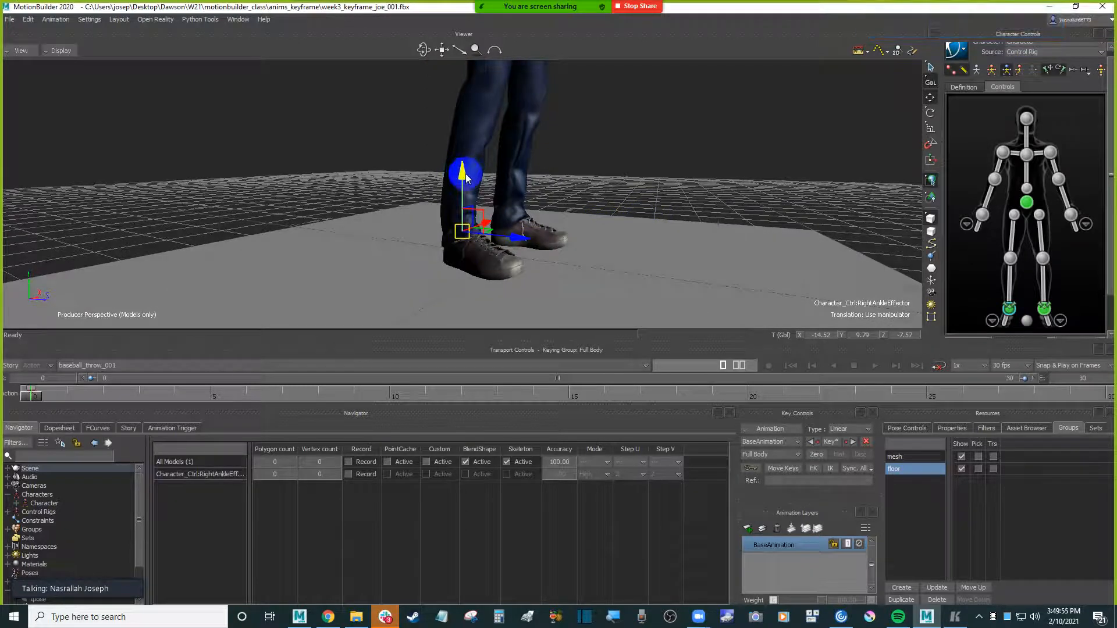
left_click_drag(466, 179, 464, 181)
left_click_drag(523, 229, 584, 215, "ctrl+shift")
- Try moving and rotating the right ankle effector against the floor plane, undoing each change
mouse_move(475, 235)
left_mouse_down()
mouse_move(444, 237)
mouse_move(488, 220)
left_mouse_up()
key("ctrl+z")
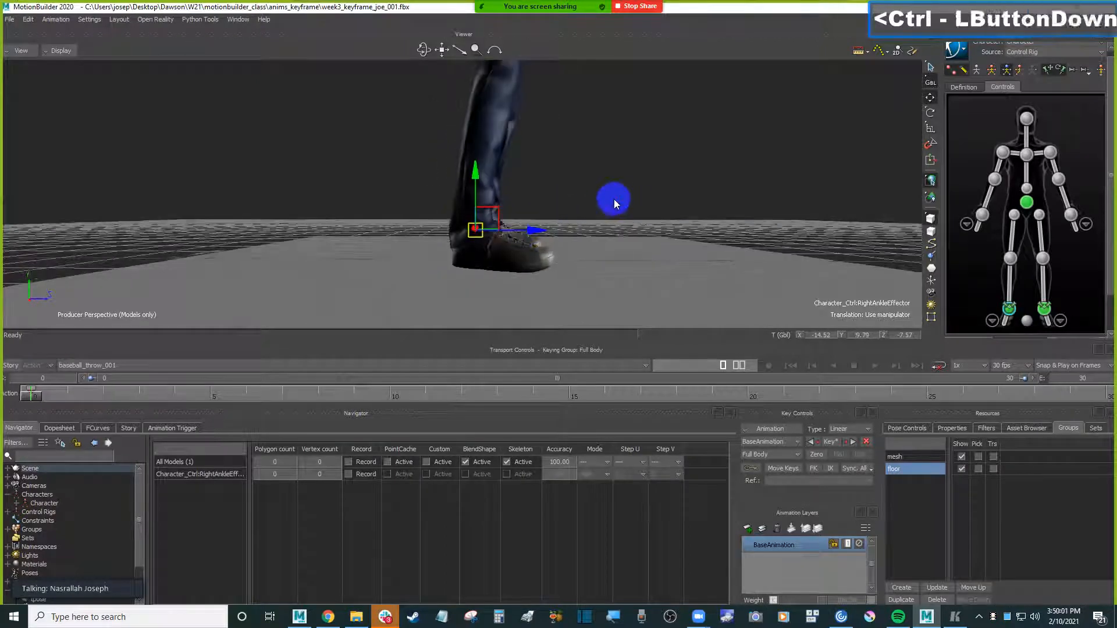
key("e")
left_click_drag(540, 194, 636, 208)
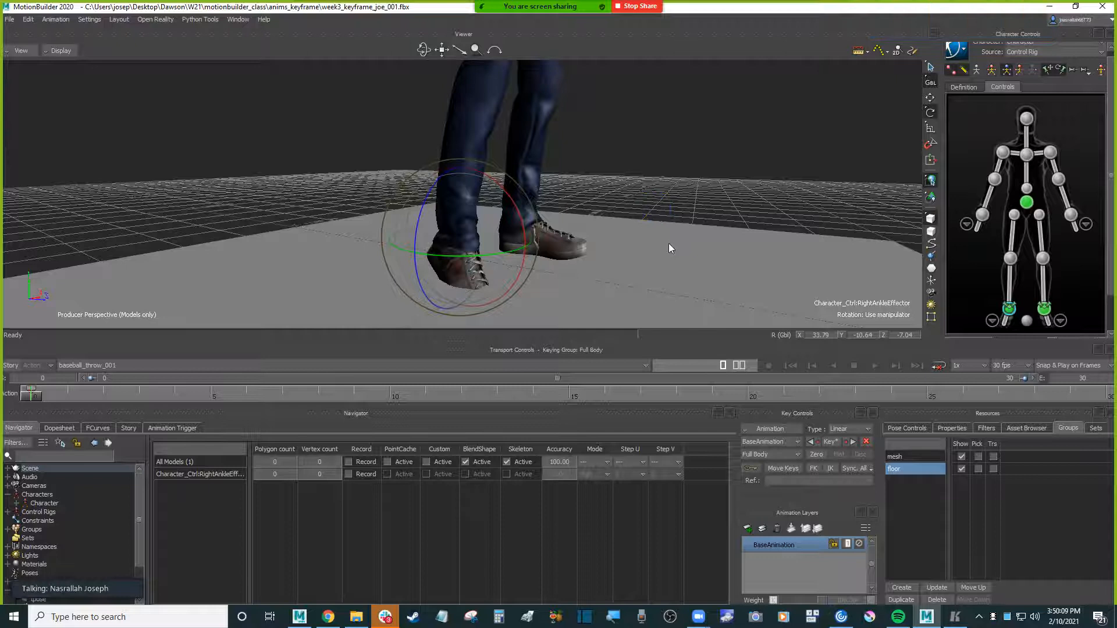
key("ctrl+z")
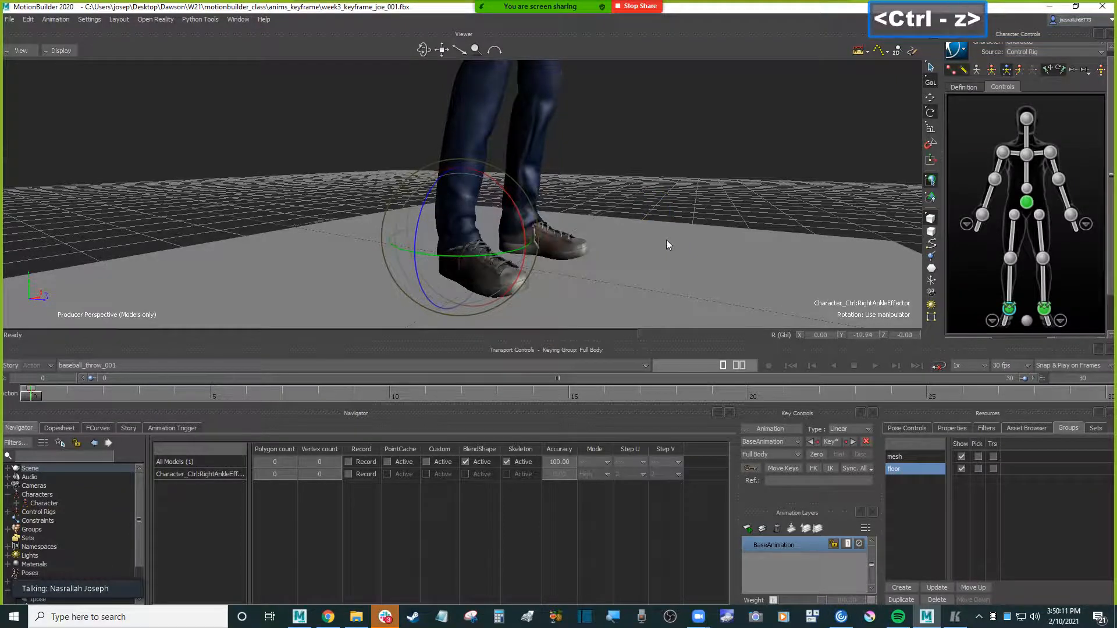
- Save the scene, restore the baseball throw reference video and place it below the character
mouse_move(665, 240)
left_mouse_down("ctrl+shift")
mouse_move(637, 225)
mouse_move(662, 229)
left_mouse_up("ctrl+shift")
left_click_drag(662, 229, 688, 224, "shift")
scroll(641, 237, "down", 2)
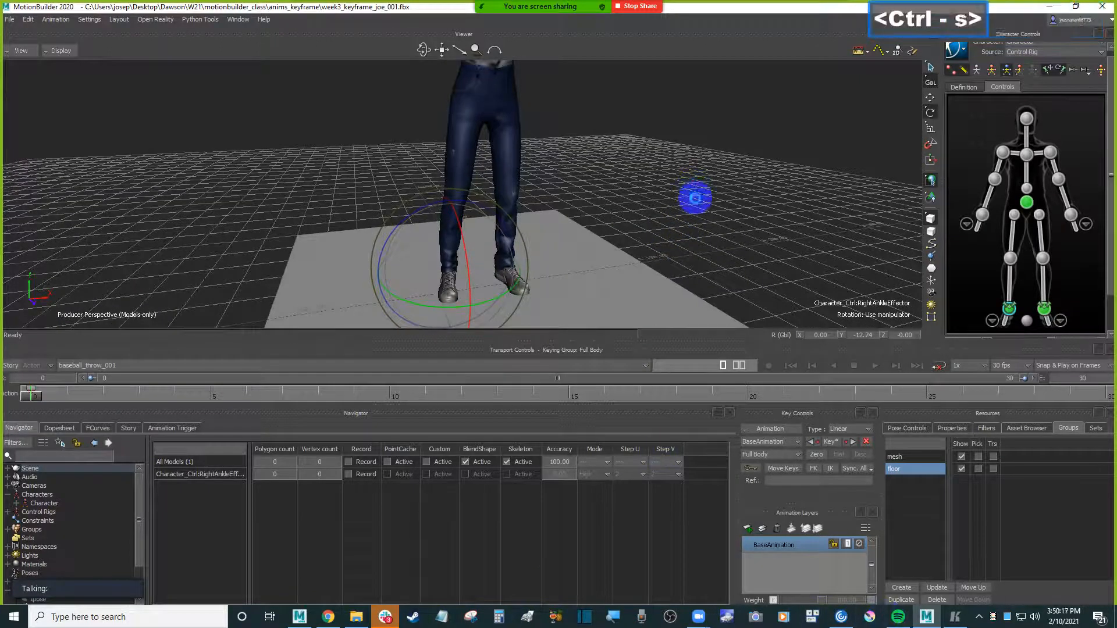
left_click(955, 618)
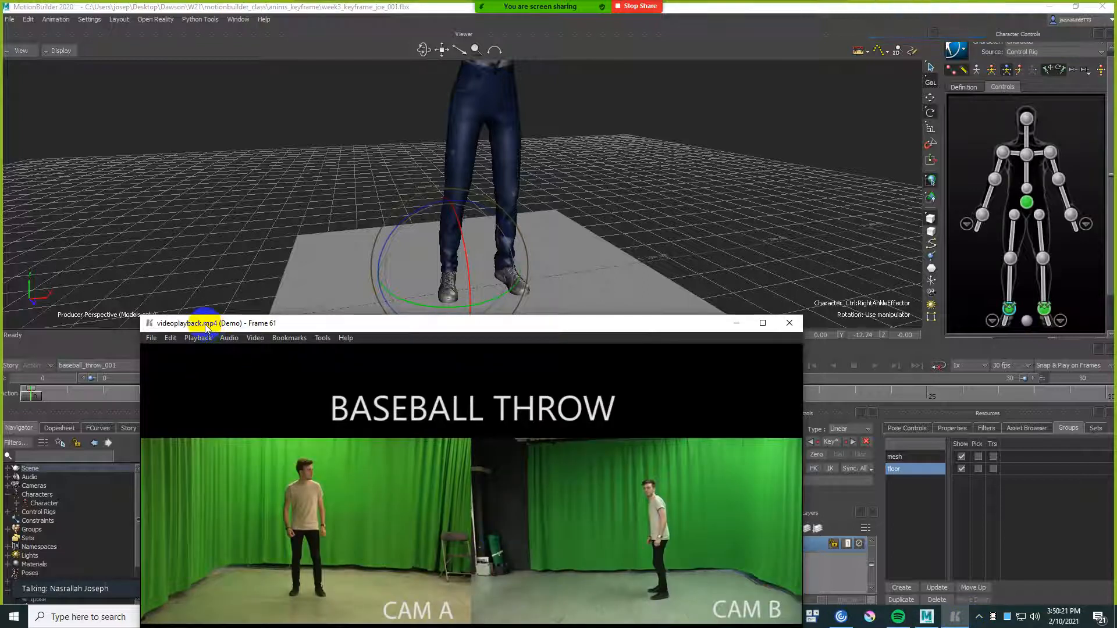
left_click_drag(207, 327, 203, 350)
- Try rotating the chest end effector from a side view of the character, and undo the rotation
left_click(721, 227)
scroll(701, 236, "down", 2)
left_click_drag(701, 236, 727, 234, "ctrl+shift")
left_click_drag(759, 168, 701, 199, "shift")
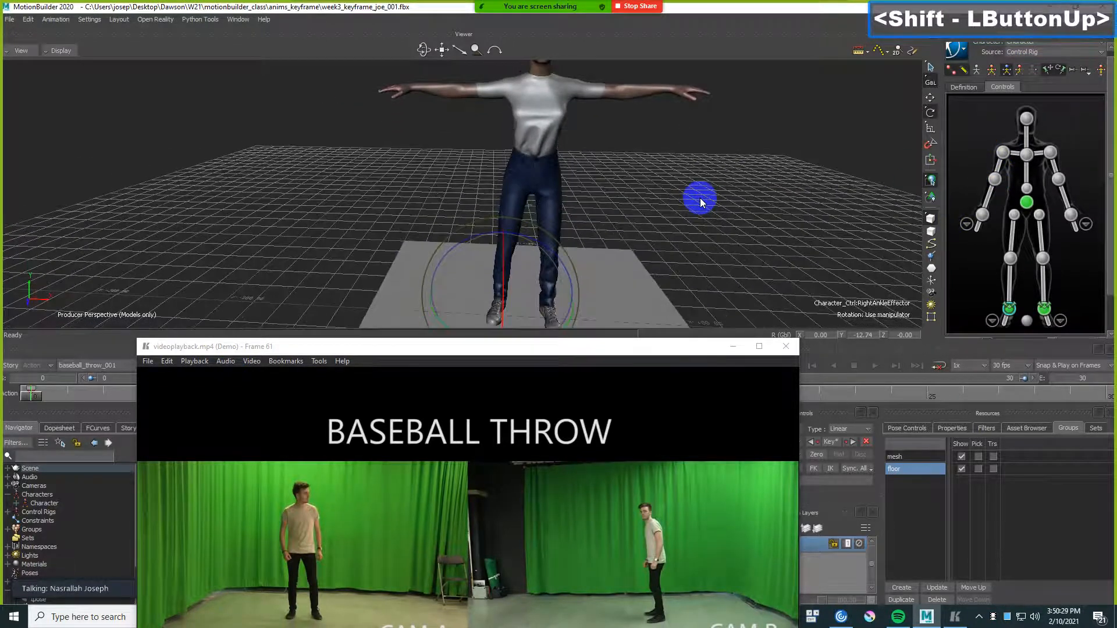
left_click(1023, 153)
left_click_drag(674, 156, 680, 179, "ctrl")
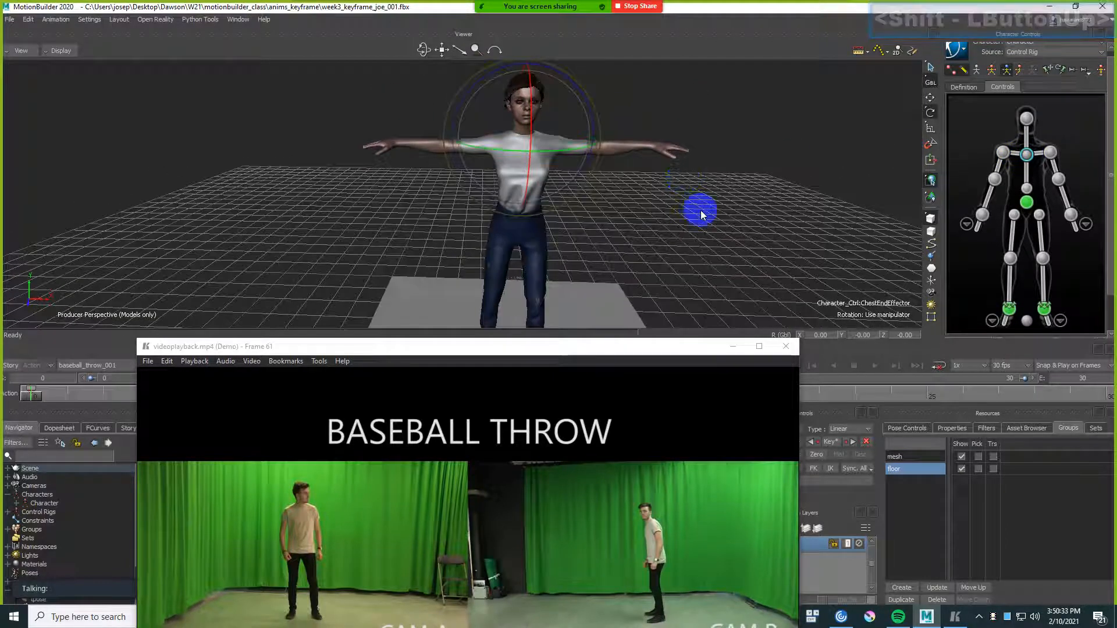
left_click(671, 233)
key("r")
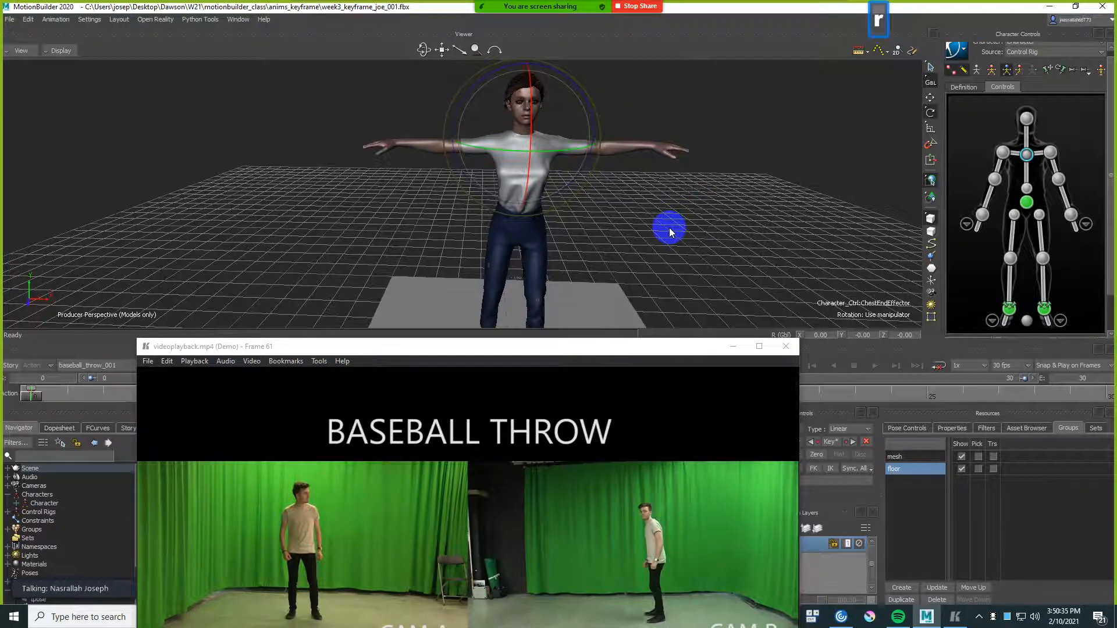
left_click_drag(669, 228, 698, 222, "ctrl")
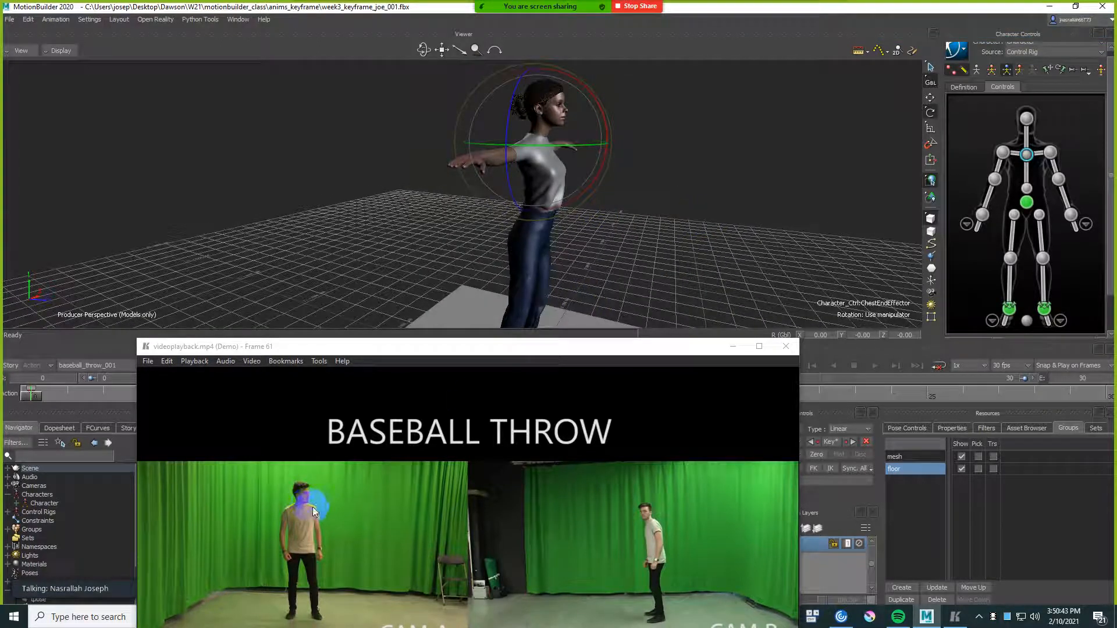
left_click_drag(601, 112, 715, 131)
key("ctrl+z")
- Lean the chest end effector slightly forward, turn it about 5.76 degrees around the vertical axis, and keyframe the pose
left_click(1027, 155)
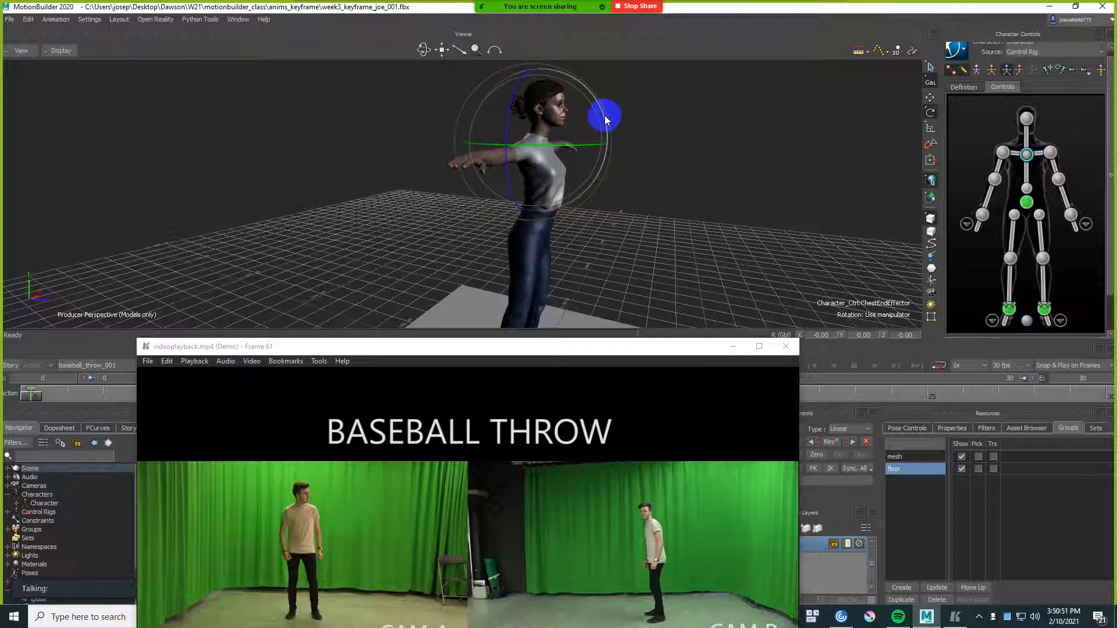
left_click_drag(605, 119, 634, 111)
double_click(634, 113, "ctrl")
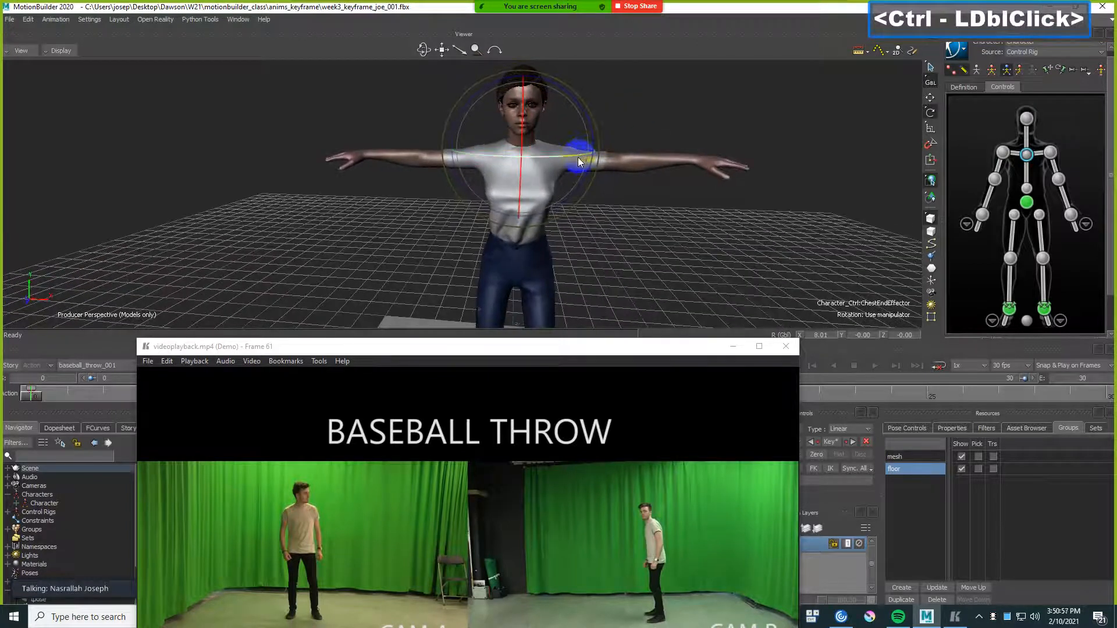
left_click_drag(572, 158, 574, 156)
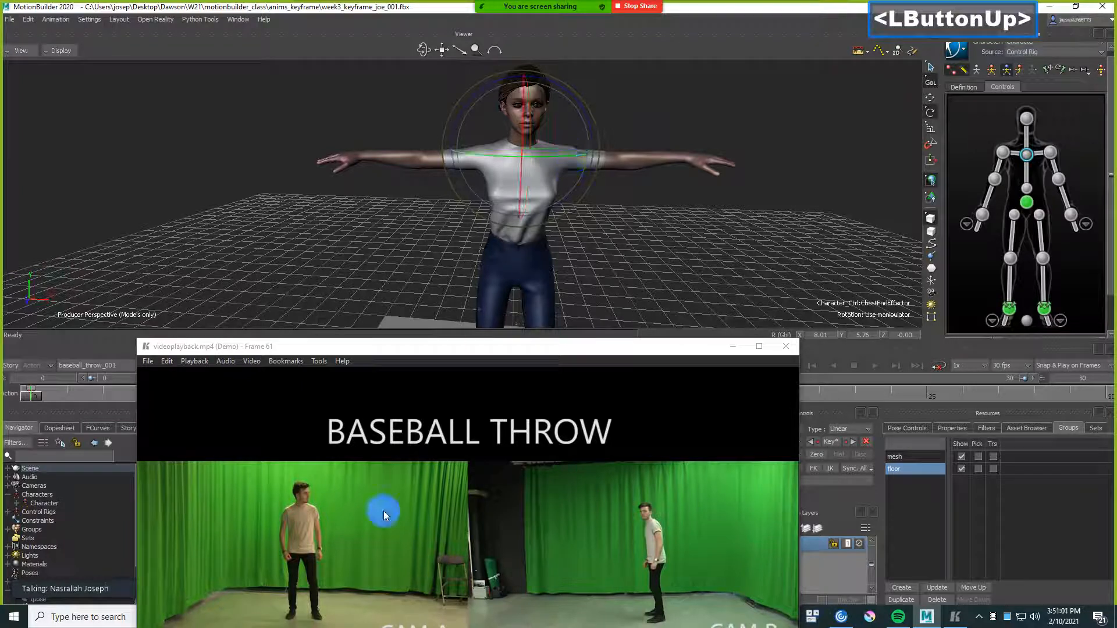
left_click_drag(709, 169, 700, 216, "shift")
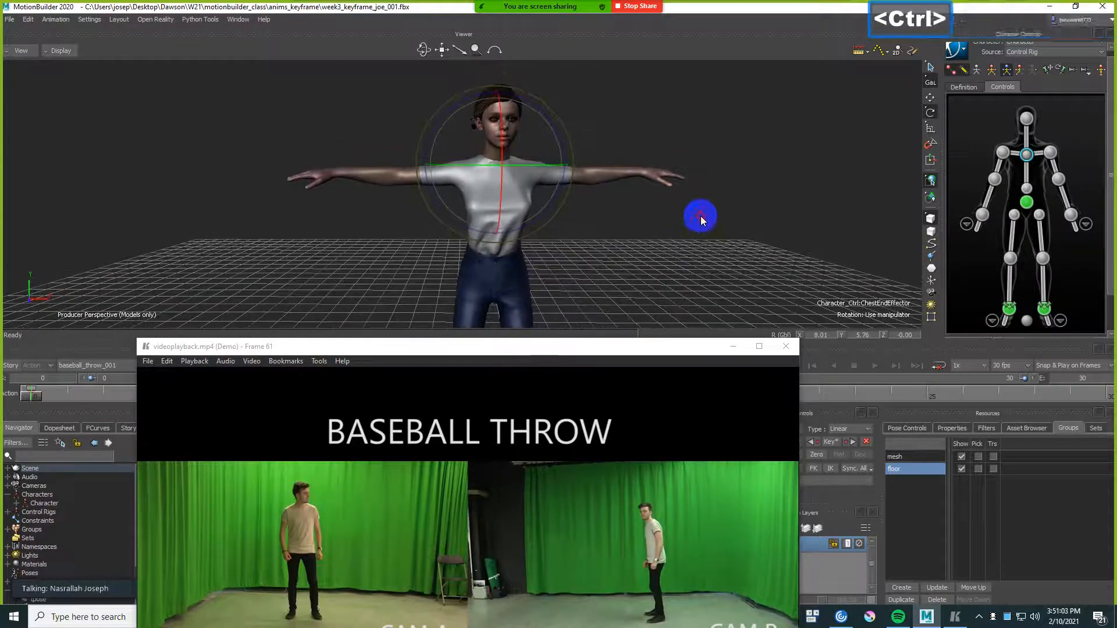
double_click(698, 216, "shift")
key("k")
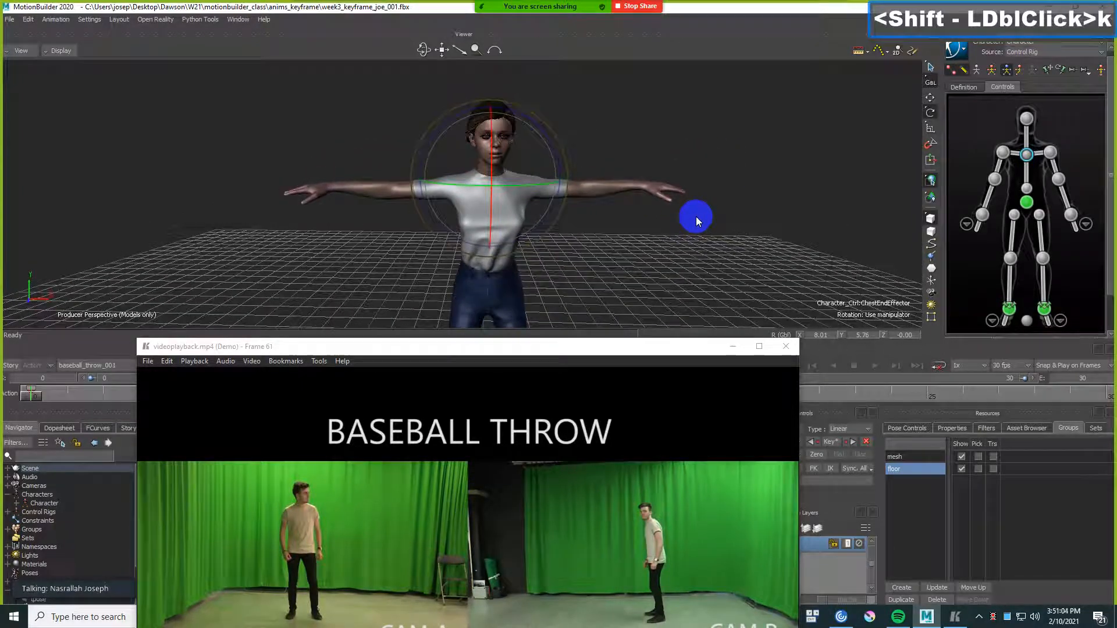
- Try rotating the head effector in global space, and undo each rotation
left_click(1026, 118)
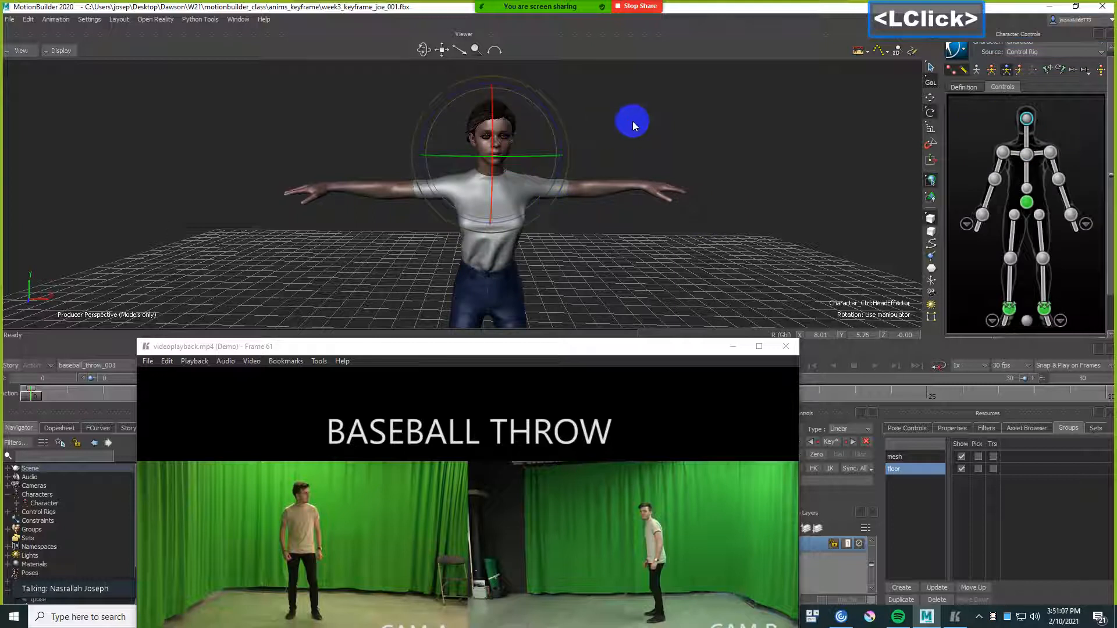
left_click_drag(494, 114, 536, 181)
key("ctrl+z")
mouse_move(648, 147)
left_mouse_down("ctrl")
mouse_move(638, 142)
mouse_move(644, 149)
left_mouse_up("ctrl")
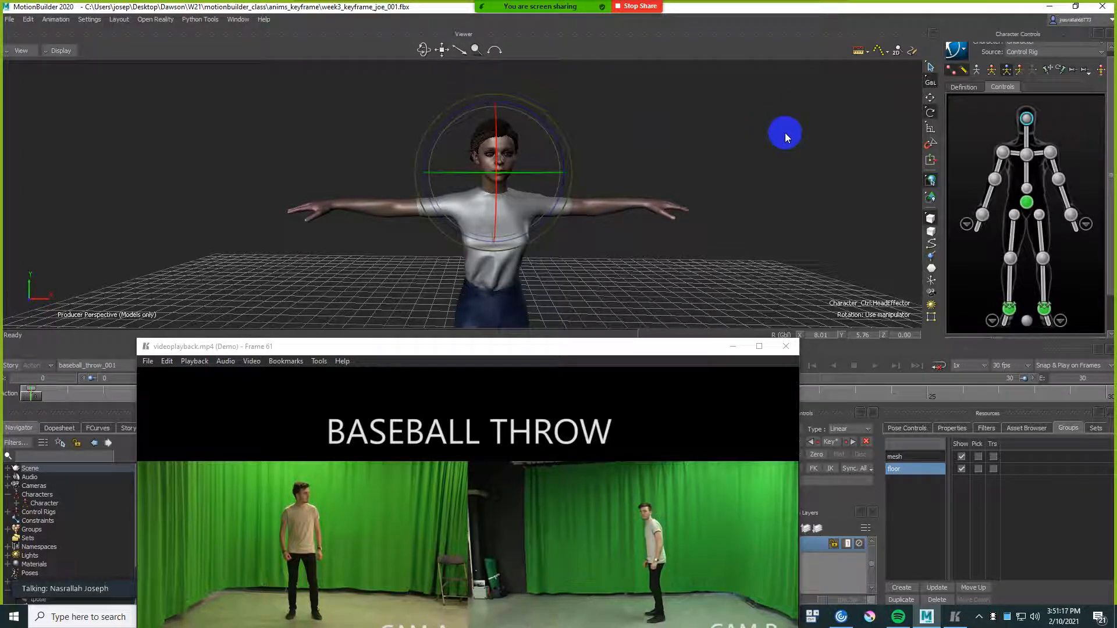
left_click_drag(724, 139, 683, 141, "ctrl")
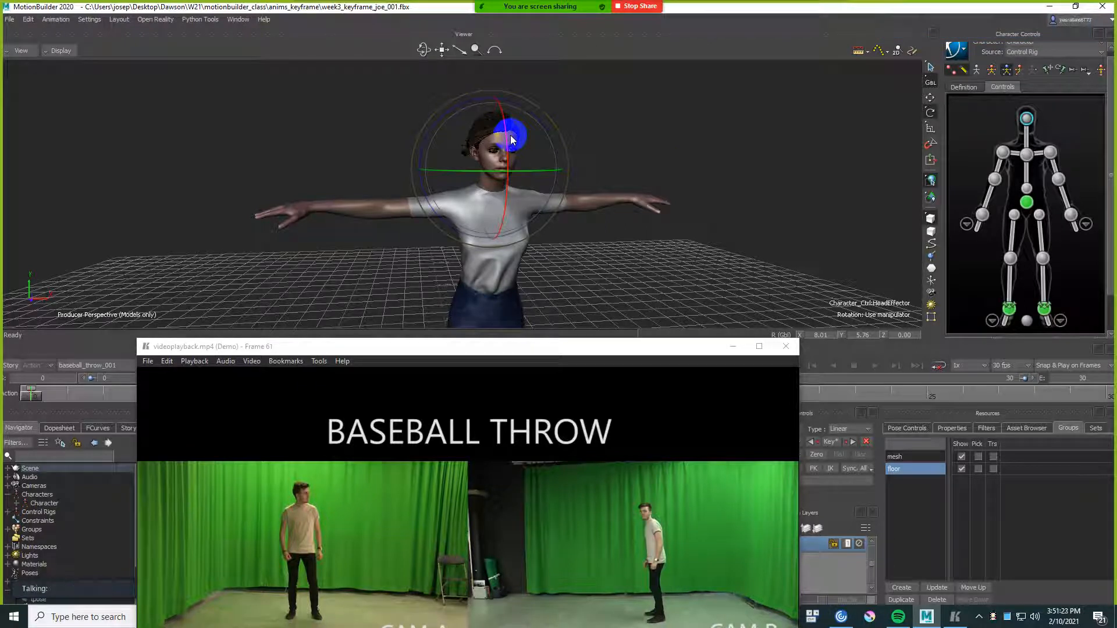
left_click_drag(509, 141, 597, 172)
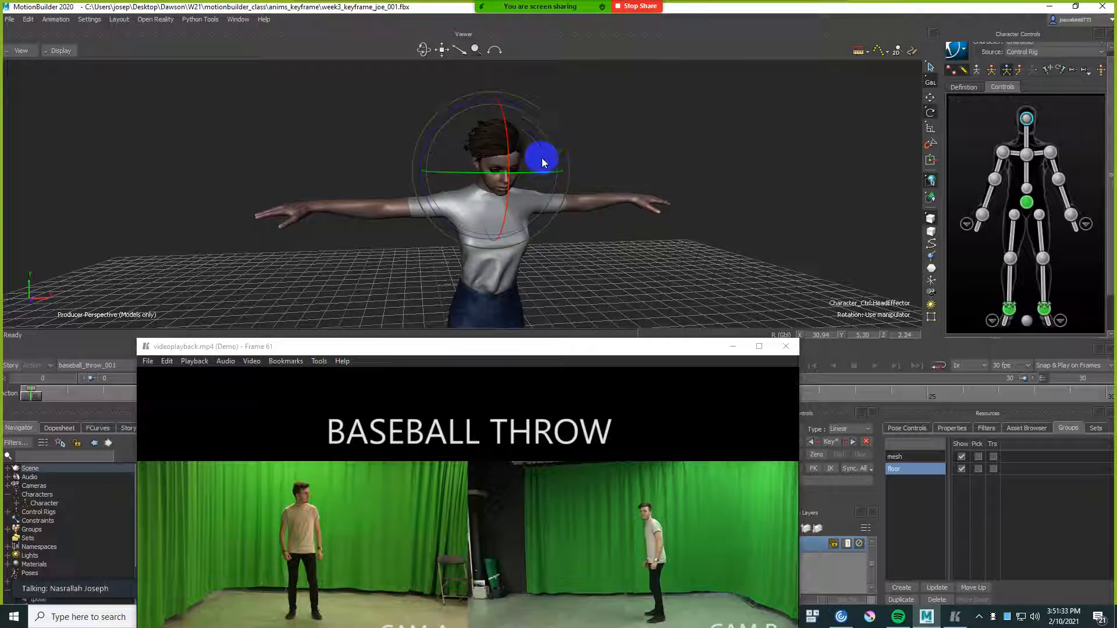
key("ctrl+z")
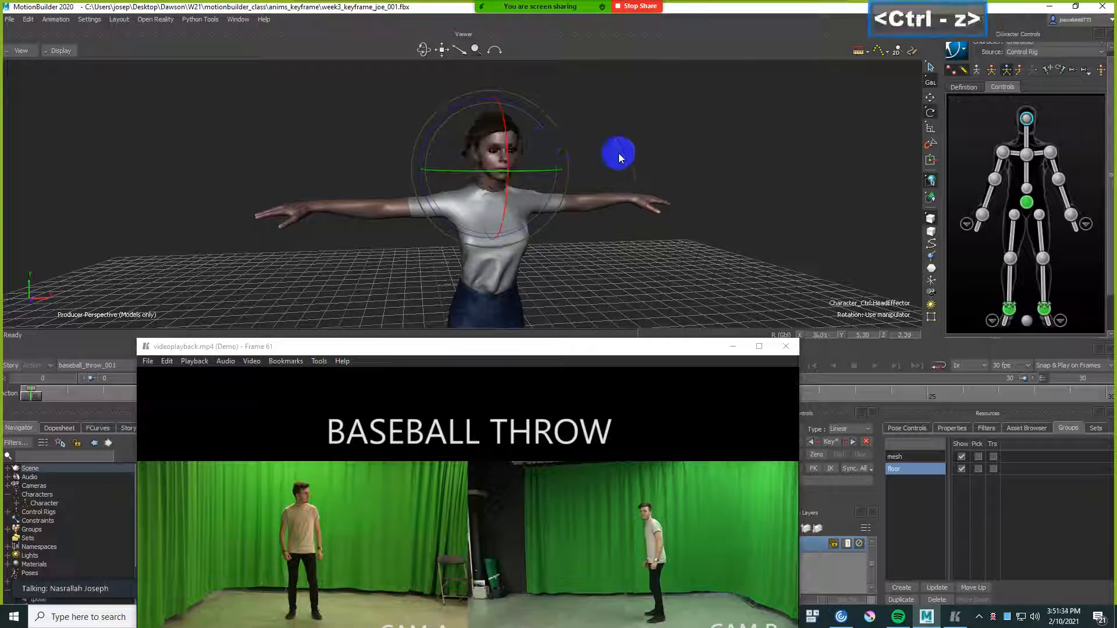
- Switch rotation to local space and tilt the head effector down to about 22.27 degrees on Z, undoing the extra rotation
left_click(929, 83)
left_click_drag(930, 86, 939, 92)
left_click_drag(605, 131, 566, 132, "ctrl+shift")
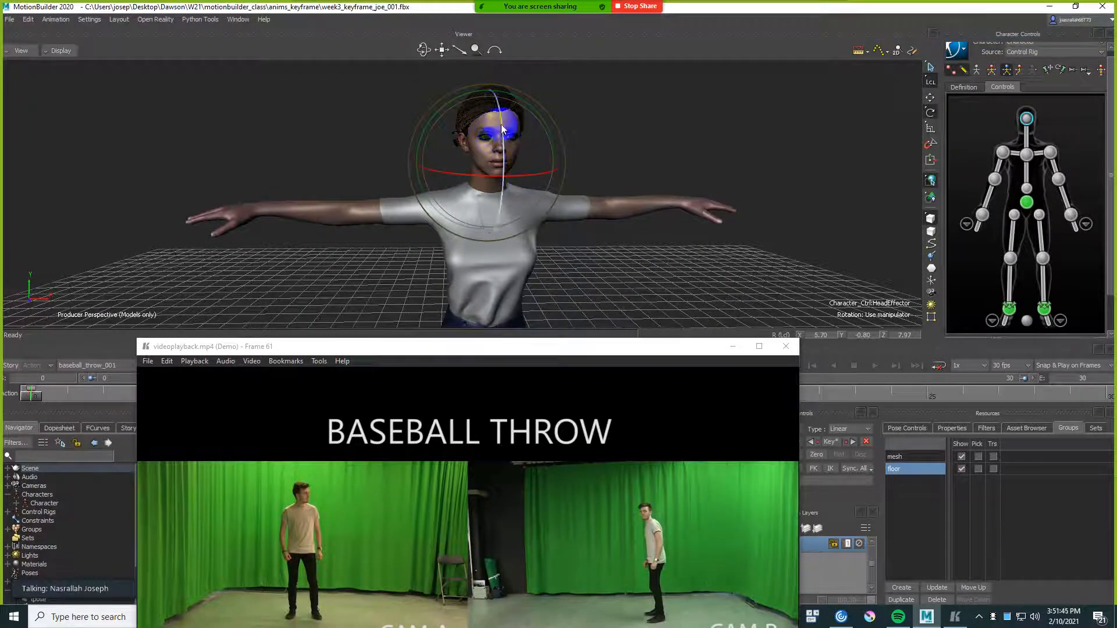
left_click_drag(502, 123, 505, 139)
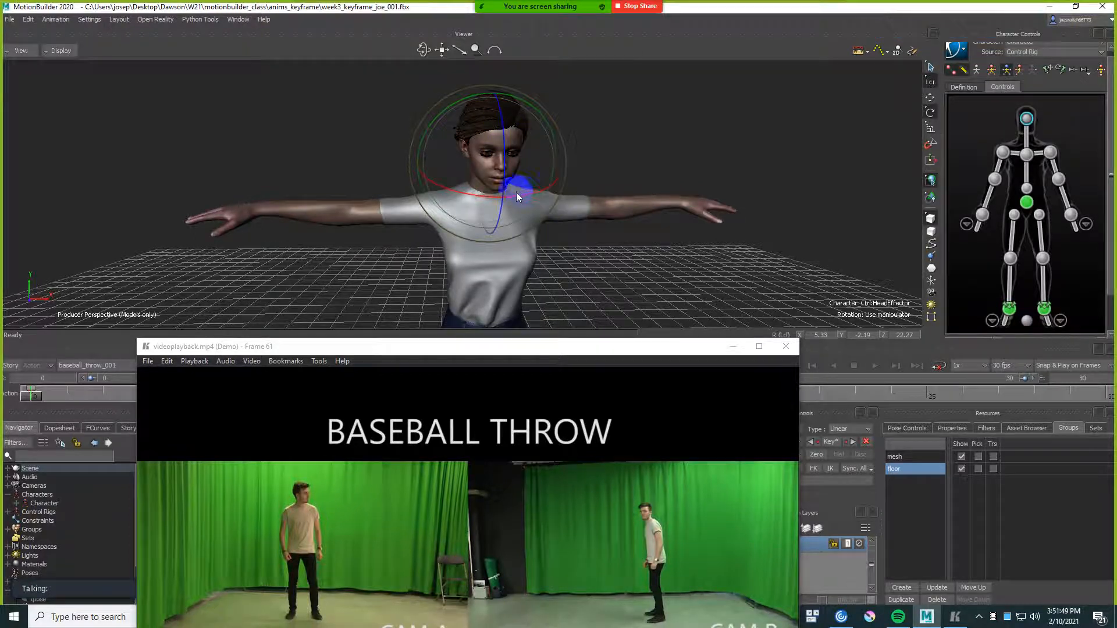
left_click_drag(524, 196, 657, 148, "ctrl")
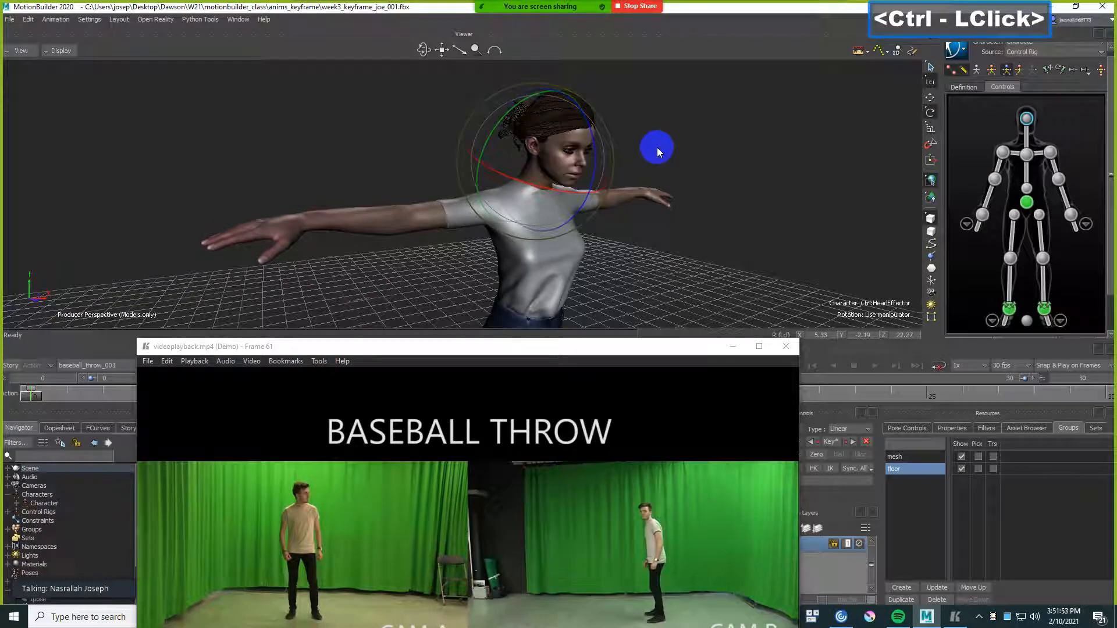
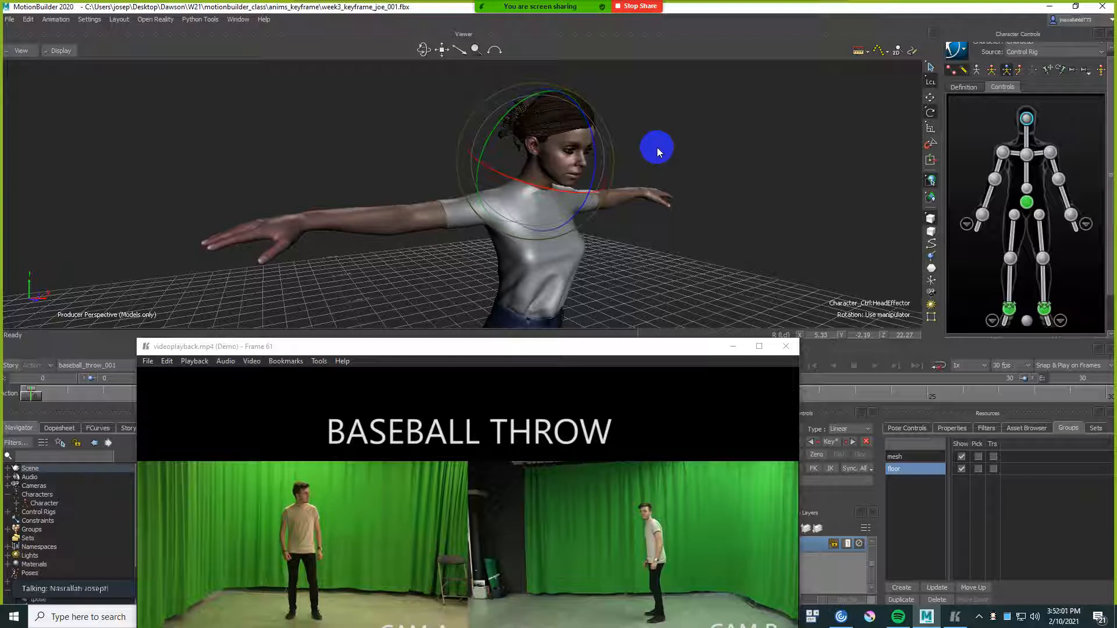
mouse_move(593, 132)
left_mouse_down()
mouse_move(588, 158)
mouse_move(596, 152)
left_mouse_up()
key("ctrl+z")
- Turn and tilt the head effector further to about 16.21, -11.93, 25.15 degrees, and keyframe it
left_click_drag(668, 164, 679, 142, "ctrl+shift")
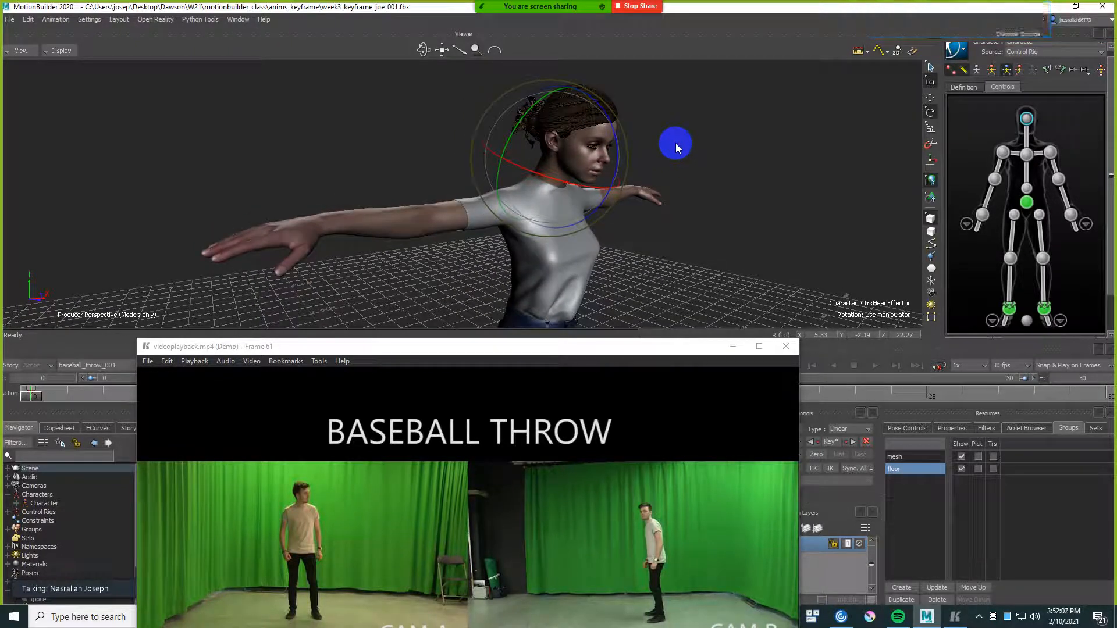
left_click_drag(675, 143, 653, 155, "ctrl+shift")
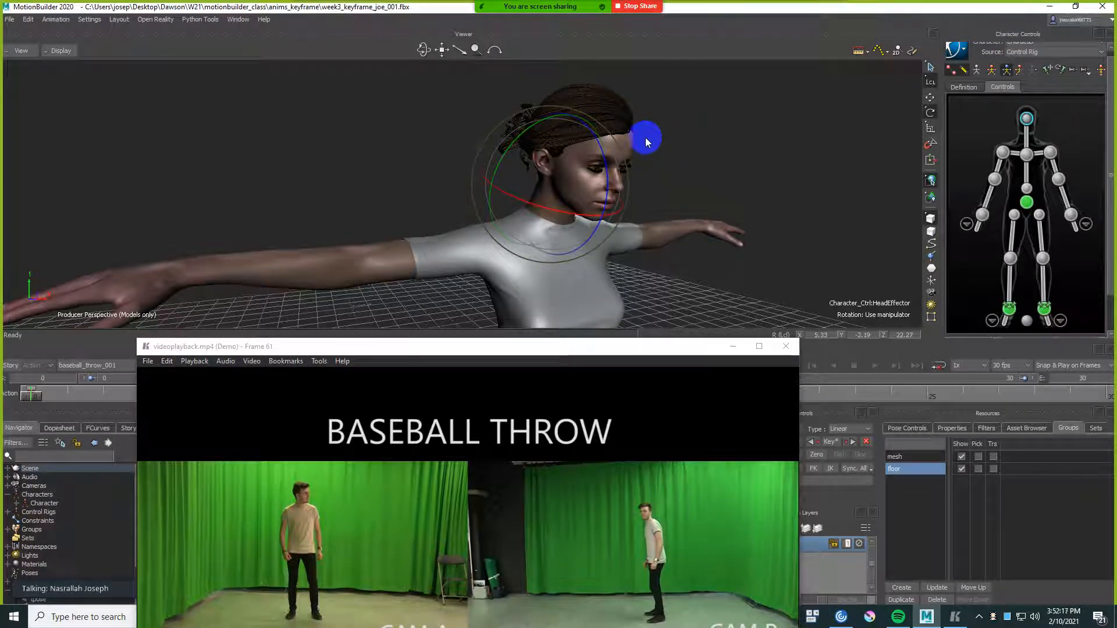
left_click_drag(686, 184, 667, 157, "ctrl+shift")
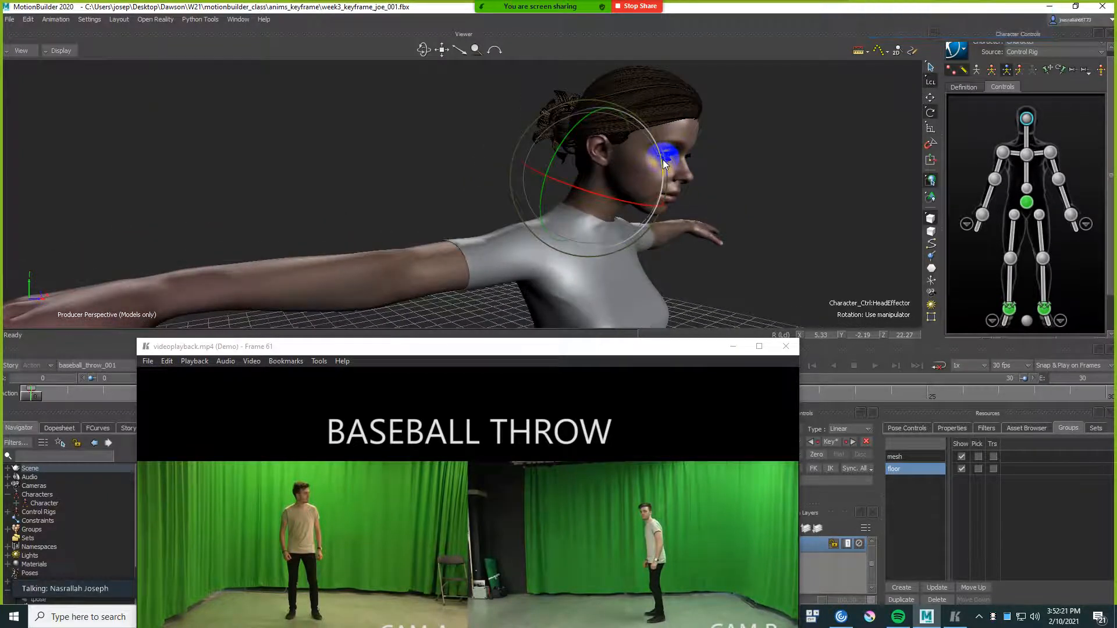
mouse_move(662, 159)
left_mouse_down()
mouse_move(680, 166)
mouse_move(673, 174)
mouse_move(666, 160)
mouse_move(657, 180)
mouse_move(656, 165)
left_mouse_up()
left_click_drag(541, 182, 543, 183)
left_click_drag(628, 142, 611, 175, "ctrl+shift")
left_click_drag(459, 141, 465, 139)
left_click(630, 150, "ctrl")
left_click_drag(630, 150, 614, 158, "ctrl+shift")
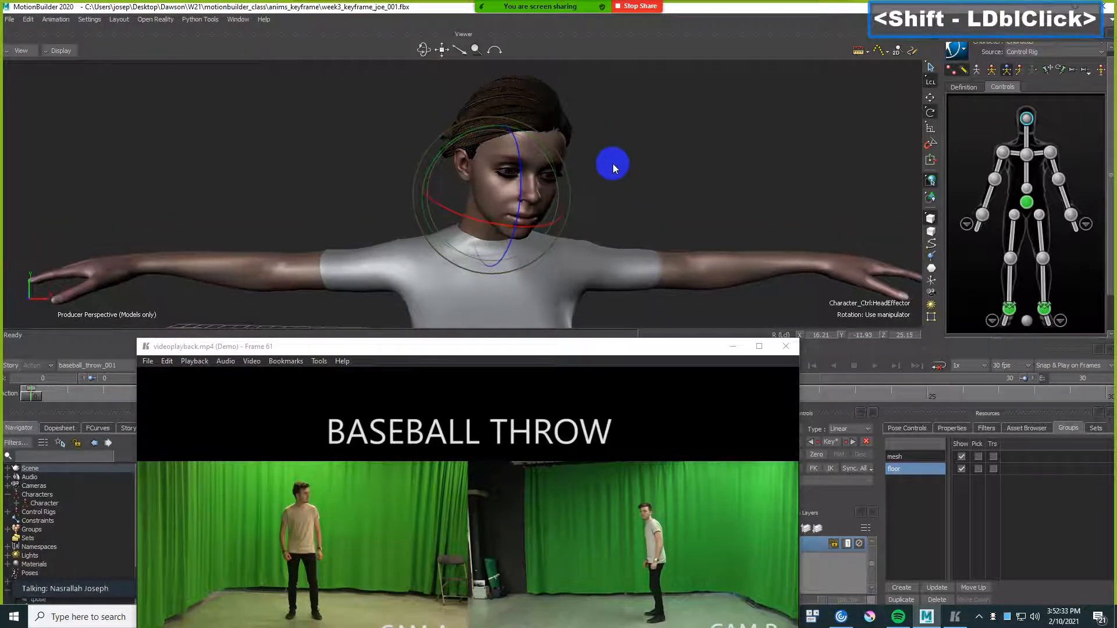
key("k")
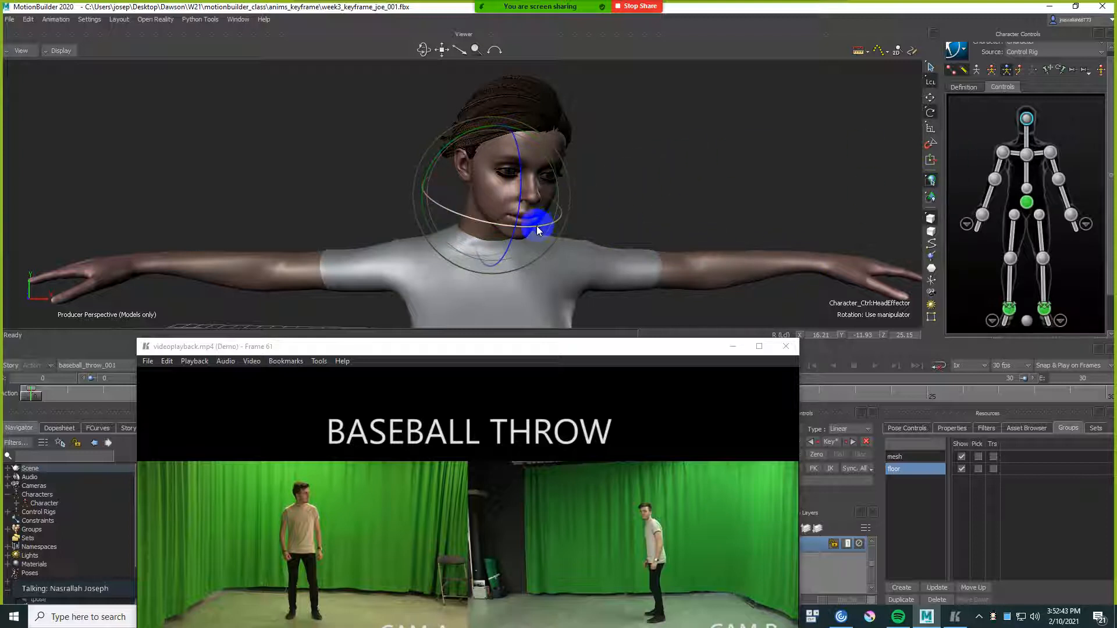
- Try further local rotations of the head effector, undoing each one
mouse_move(473, 189)
left_mouse_down()
mouse_move(475, 177)
mouse_move(507, 170)
mouse_move(479, 151)
mouse_move(437, 170)
mouse_move(505, 180)
mouse_move(465, 167)
mouse_move(493, 176)
mouse_move(475, 173)
left_mouse_up()
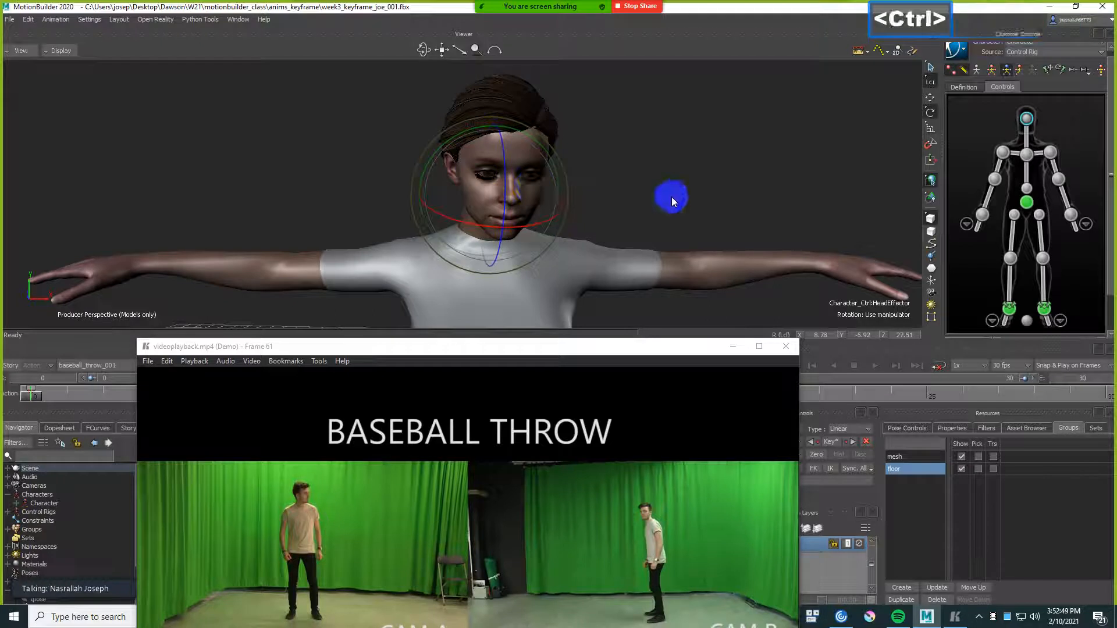
key("ctrl+z")
left_click_drag(543, 225, 559, 226)
key("ctrl+z")
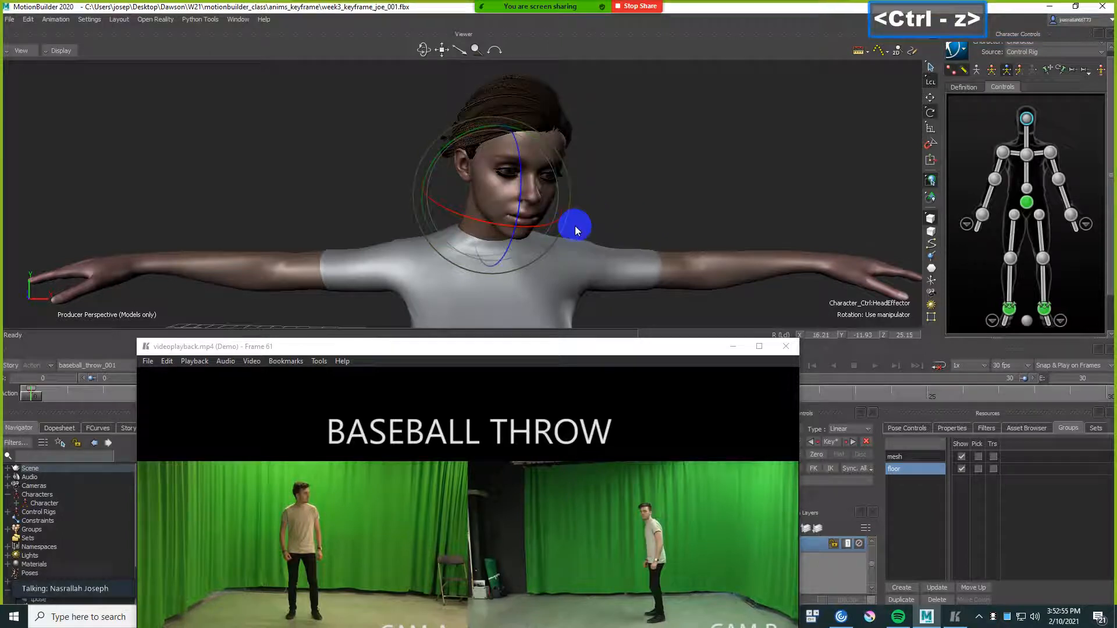
key("ctrl")
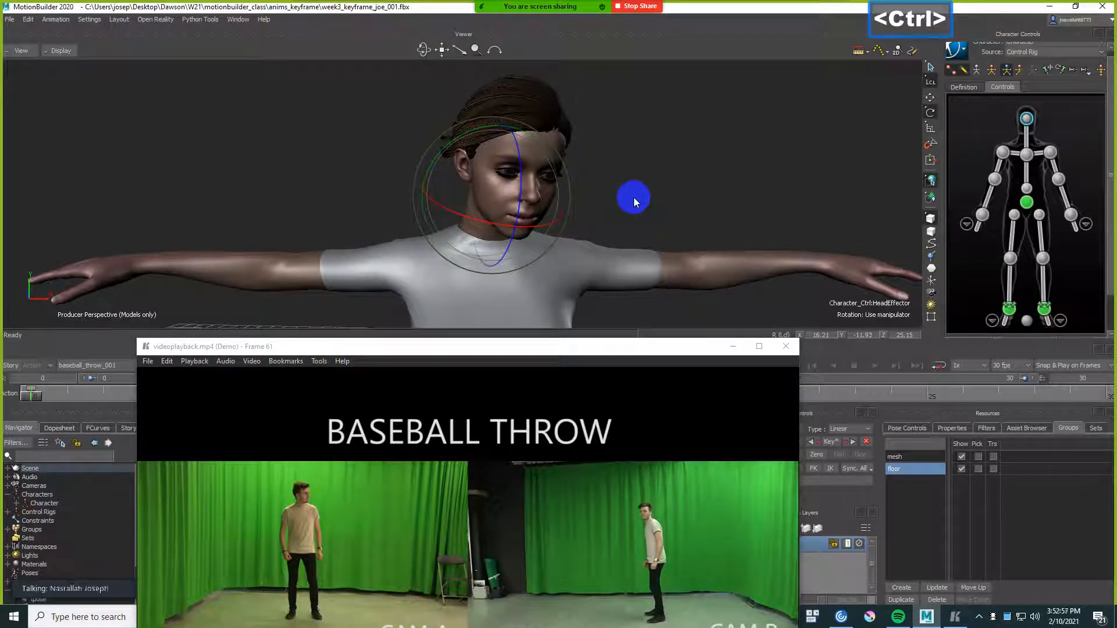
key("ctrl+z")
- Turn the head effector to look over the character's left shoulder, at about 55.22, -14.36, 14.85 degrees
left_click_drag(540, 228, 464, 152)
left_click_drag(552, 166, 623, 136)
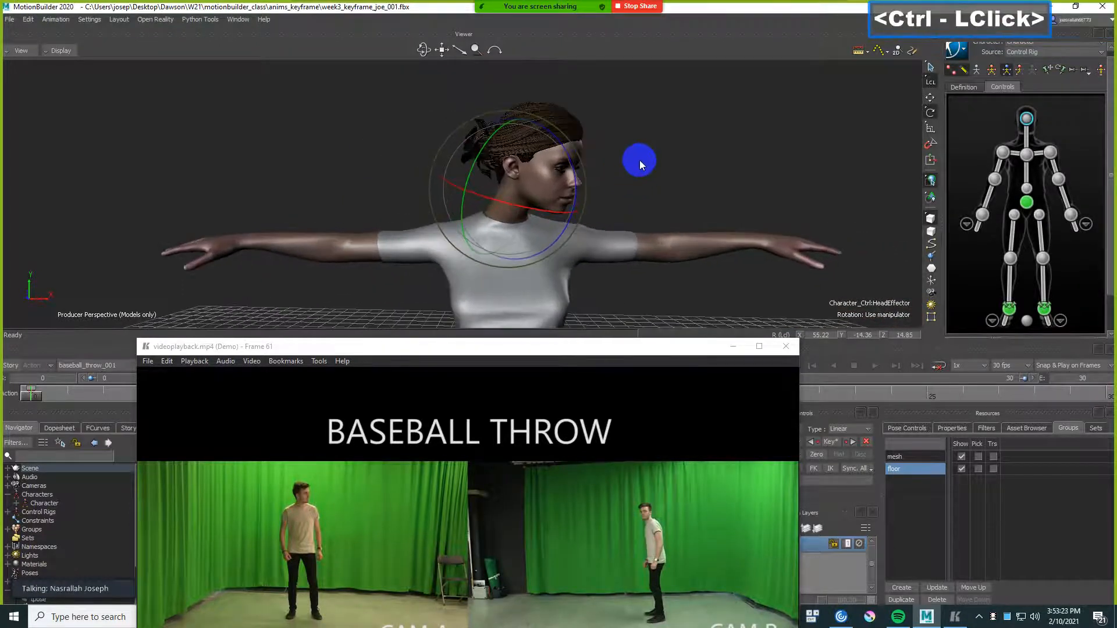
scroll(640, 159, "down", 2)
scroll(638, 159, "up", 3)
scroll(636, 154, "up", 3)
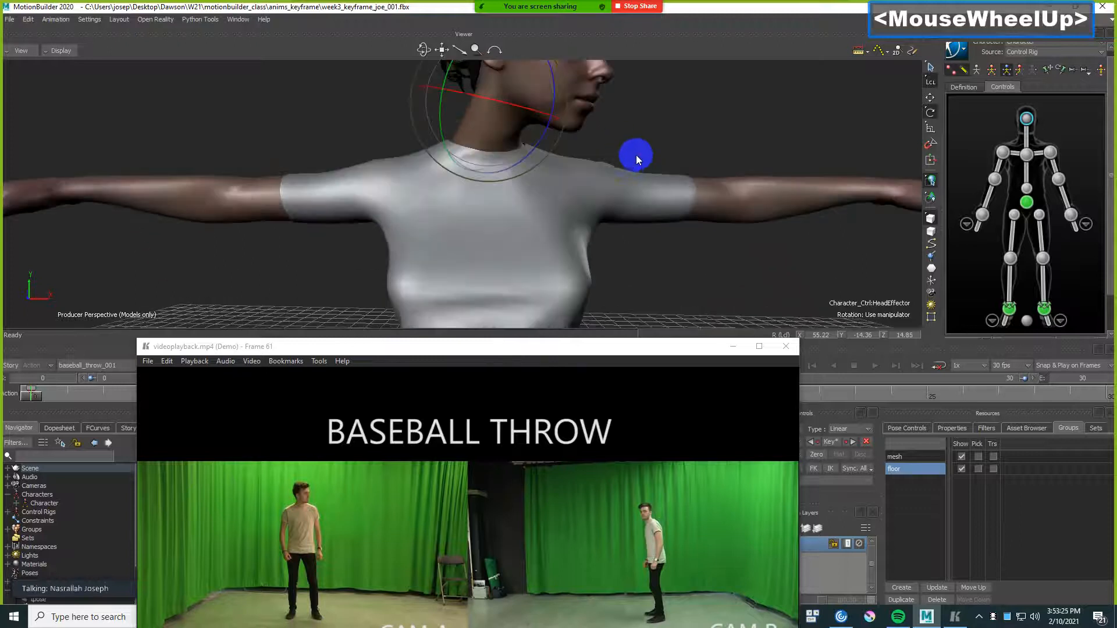
scroll(634, 151, "down", 3)
- Select the left and right shoulder effectors together, adding the right one last
double_click(1001, 153, "shift")
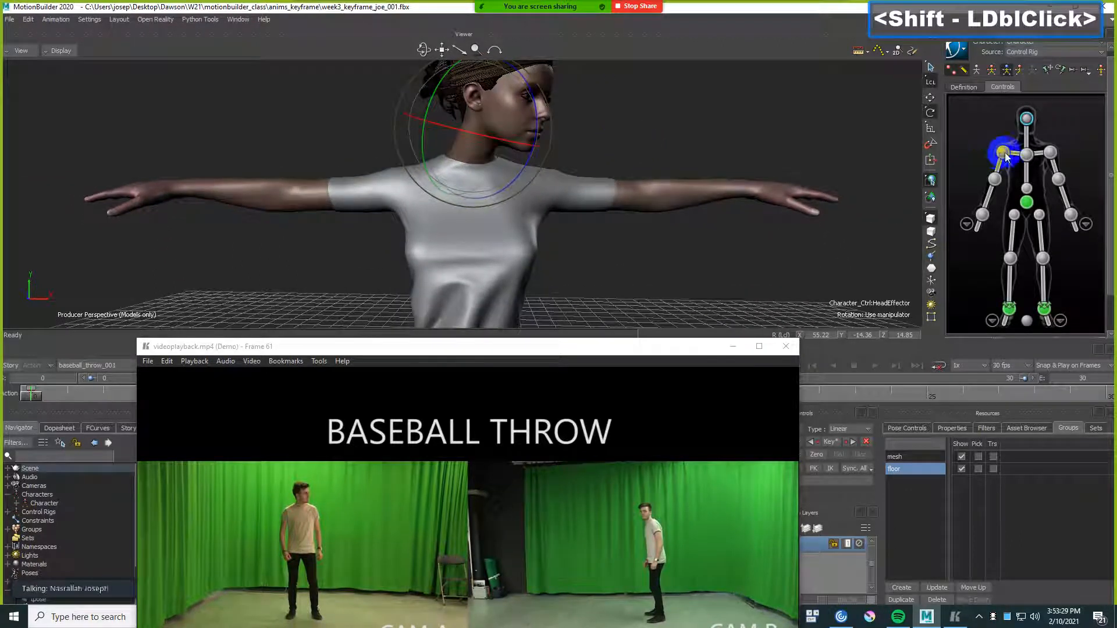
left_click(1003, 153)
left_click(1050, 153, "ctrl")
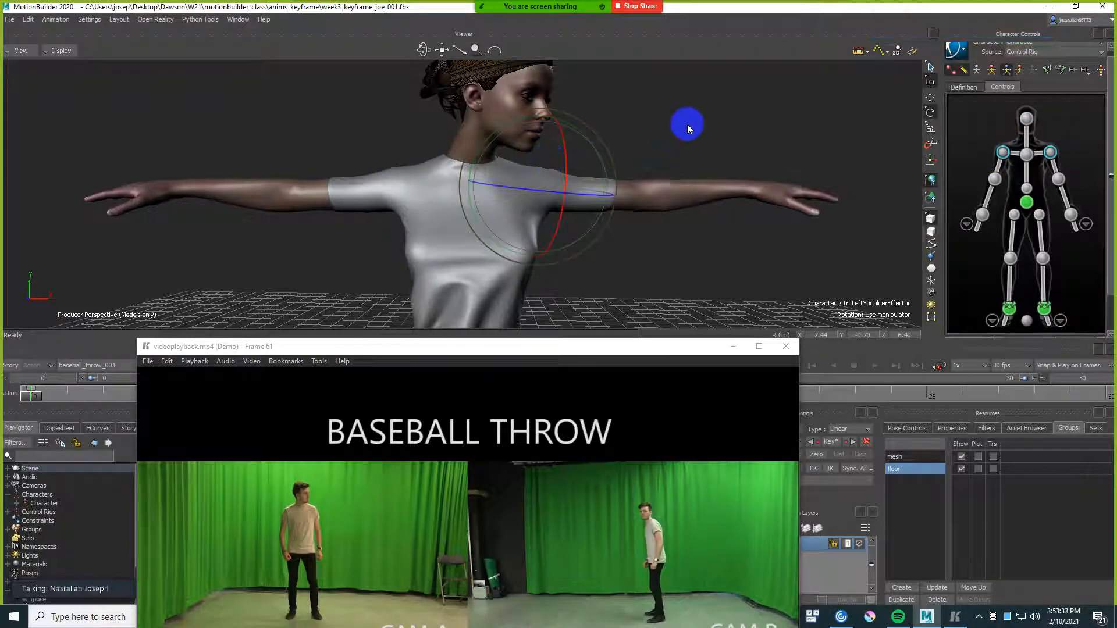
left_click(687, 126)
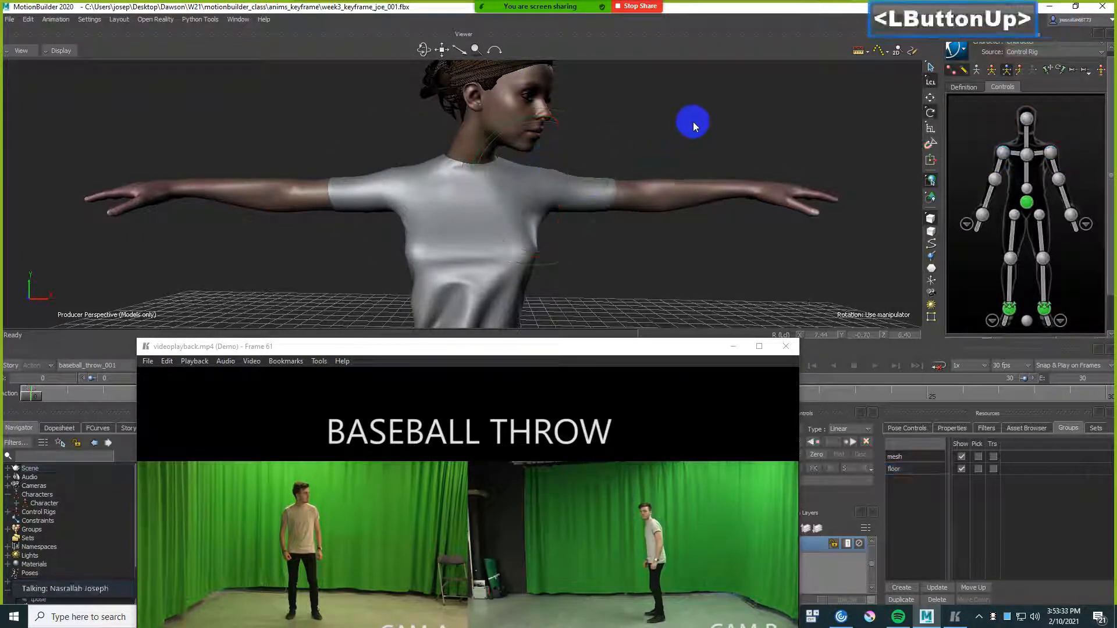
left_click(1050, 153)
left_click(1003, 153, "ctrl")
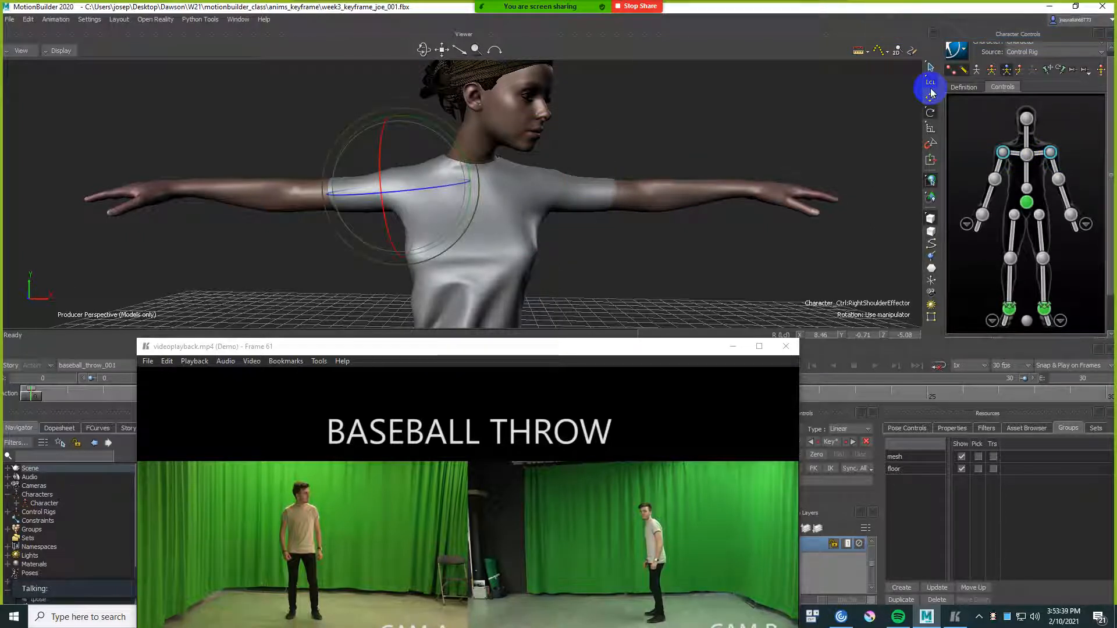
- Try rotating both shoulder effectors together in global space, and undo each rotation
left_click_drag(931, 92, 930, 85)
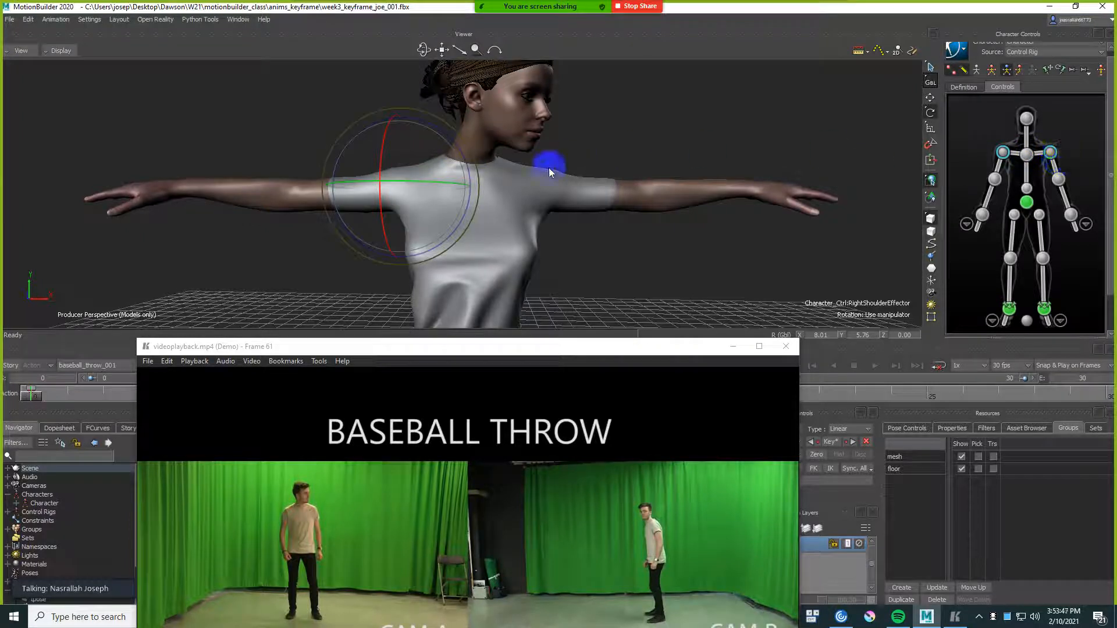
mouse_move(465, 162)
left_mouse_down()
mouse_move(466, 145)
mouse_move(468, 154)
left_mouse_up()
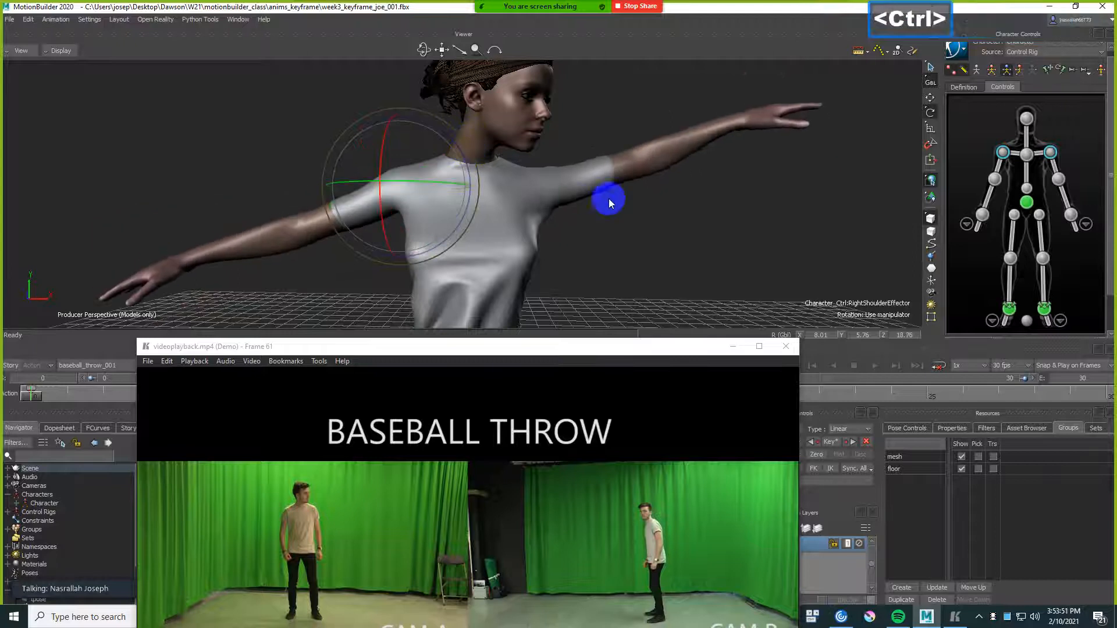
key("ctrl+z")
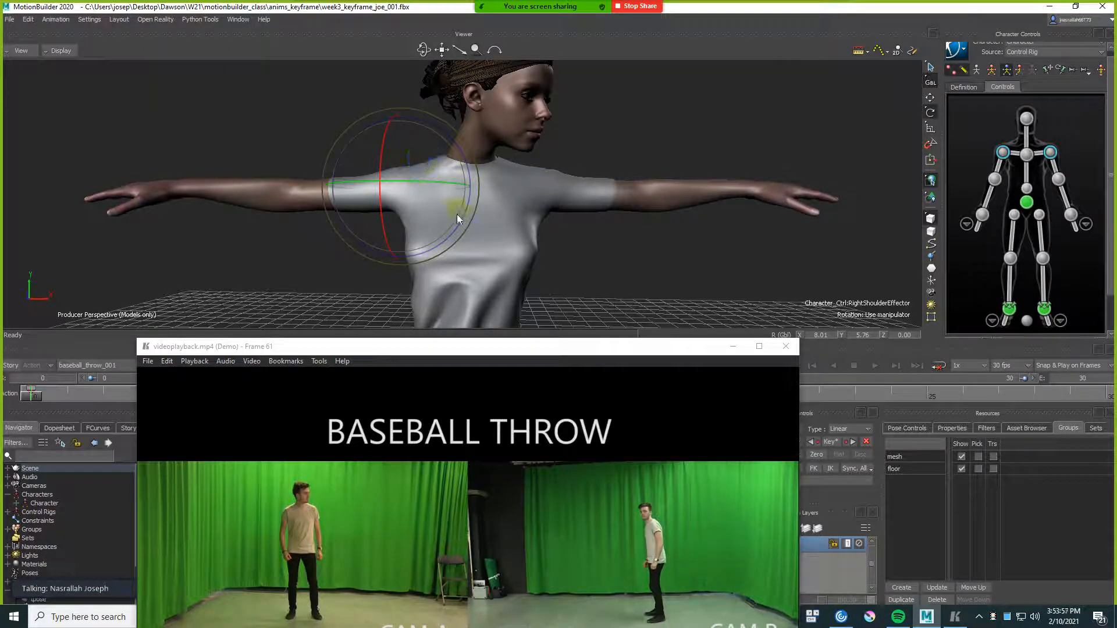
left_click_drag(467, 156, 472, 160)
left_click_drag(471, 158, 472, 156)
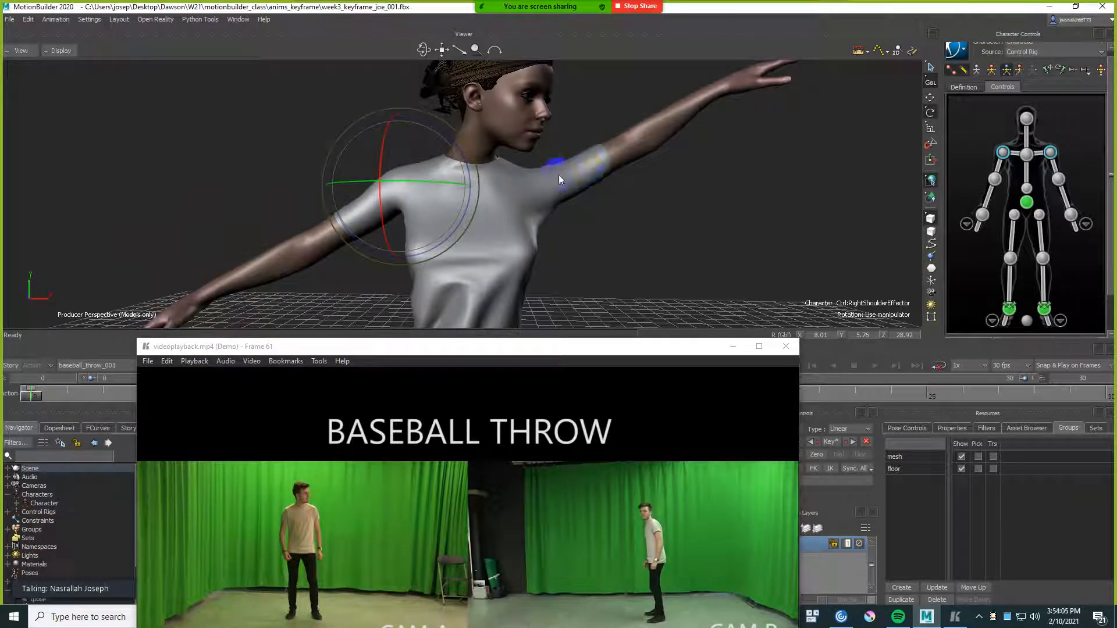
key("ctrl+z")
- Switch to local rotation and lower both arms to the character's sides, rotating the shoulder effectors to about 75 degrees on Y
left_click(931, 84)
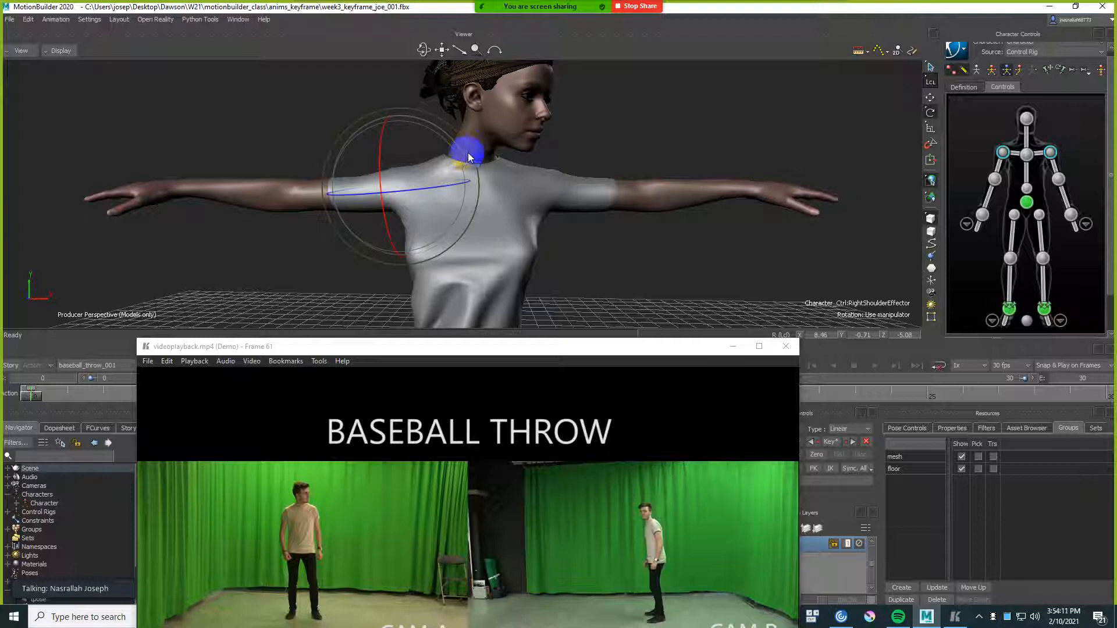
left_click(461, 154)
left_click_drag(462, 156, 463, 96)
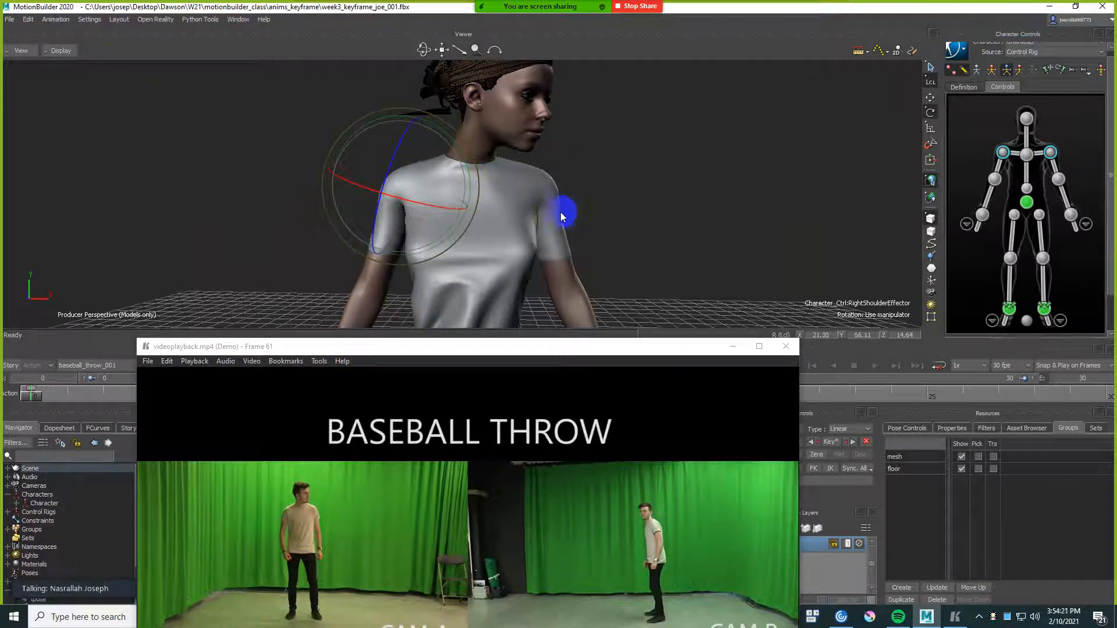
mouse_move(610, 214)
left_mouse_down("shift")
mouse_move(604, 177)
mouse_move(598, 229)
mouse_move(598, 211)
left_mouse_up("shift")
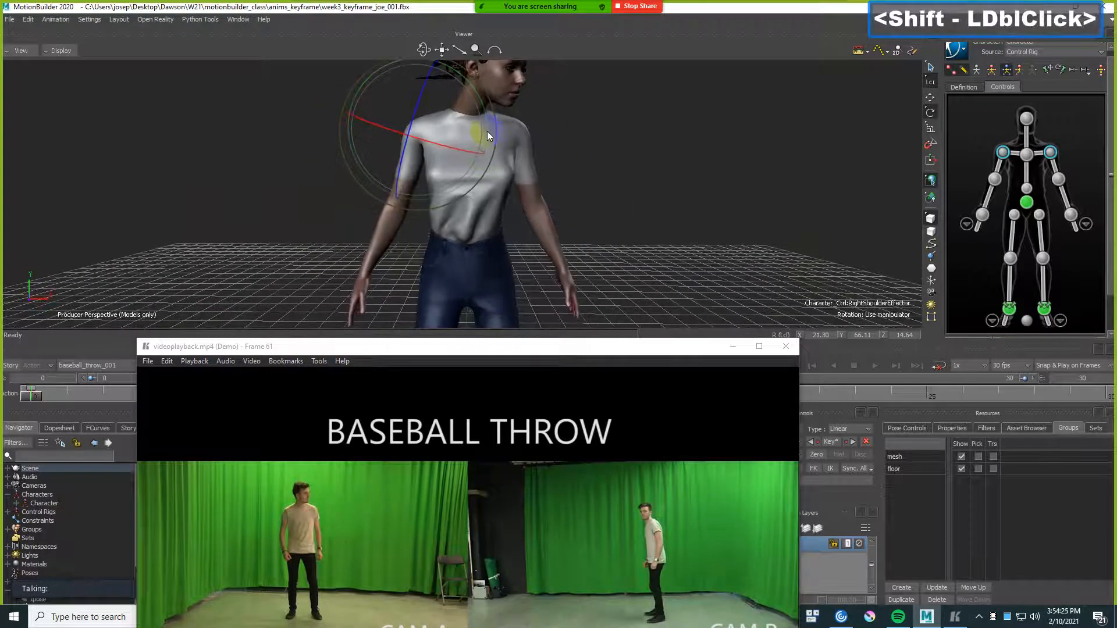
left_click_drag(487, 131, 469, 140)
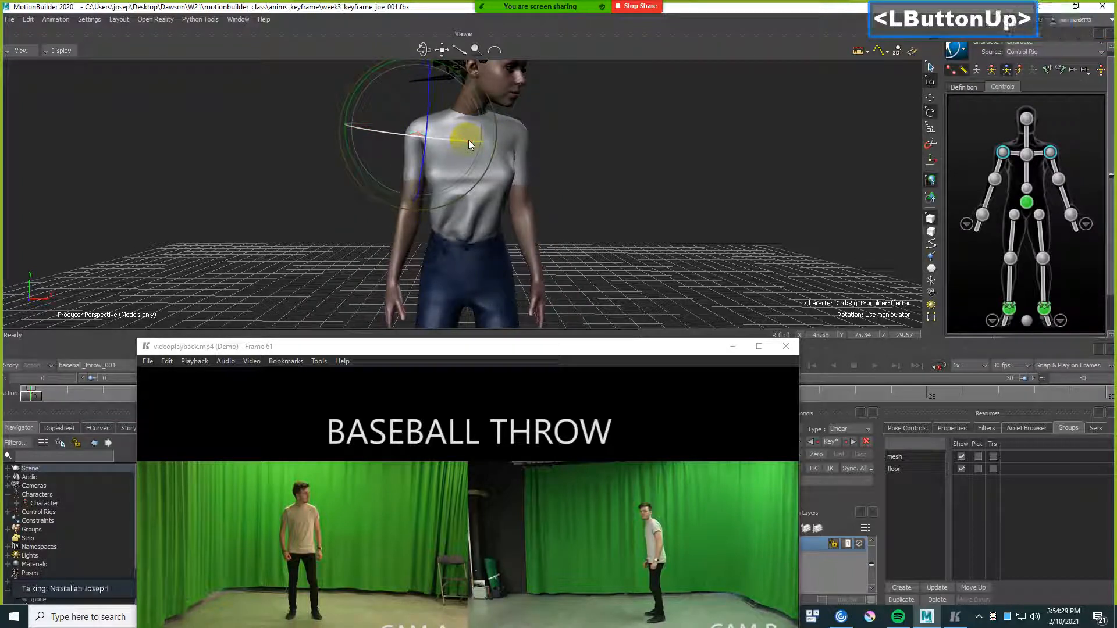
- Try rotating only the right shoulder effector in global space, undo it, and keyframe the lowered arm pose
left_click(931, 83)
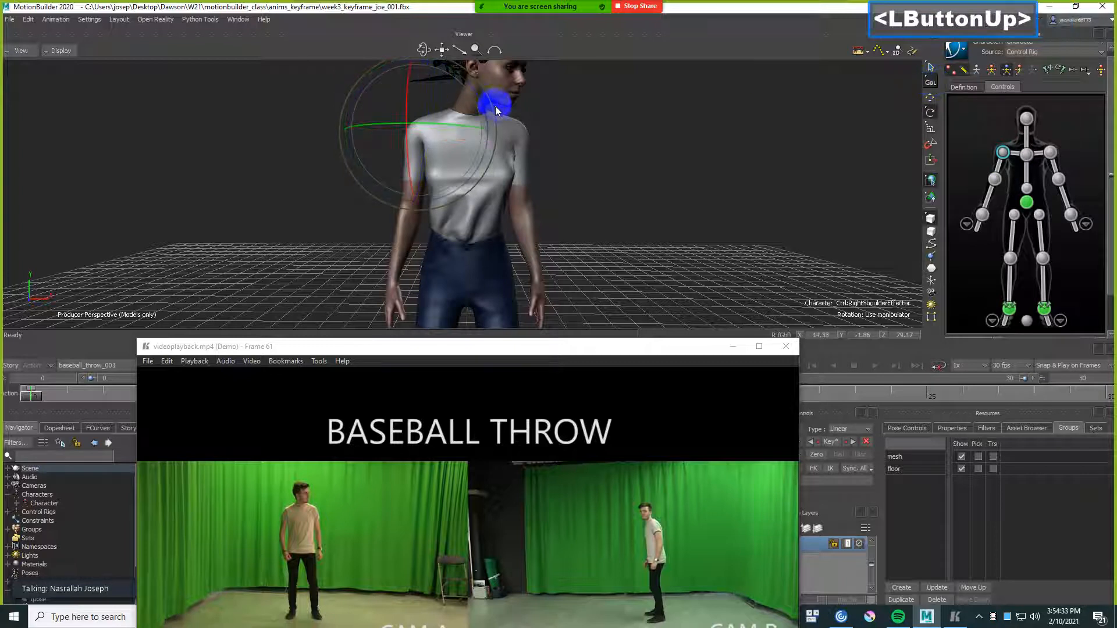
mouse_move(487, 112)
left_mouse_down()
mouse_move(484, 103)
mouse_move(484, 120)
left_mouse_up()
key("ctrl+z")
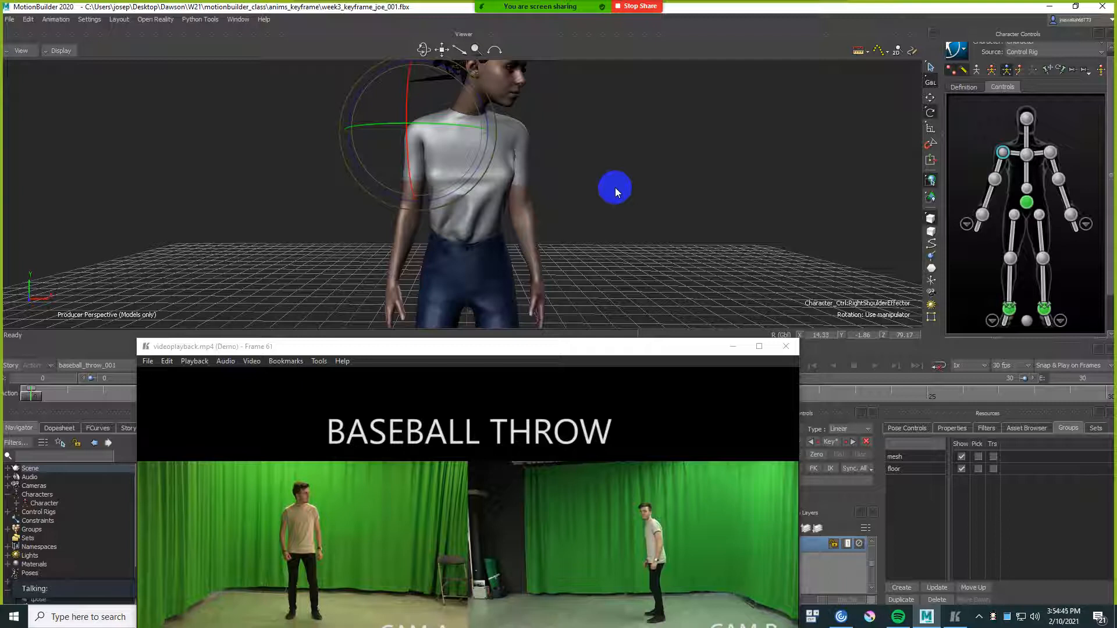
left_click_drag(616, 188, 689, 190, "ctrl")
key("k")
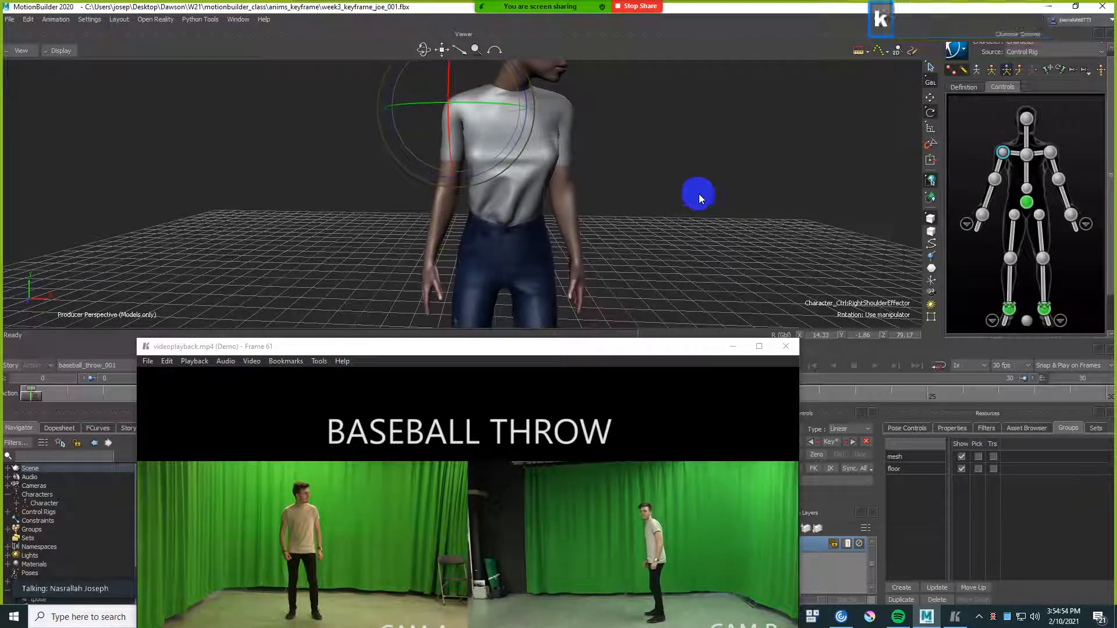
- Move the right wrist effector in beside the hip and slightly forward, to about X -20, Y 93, Z 8
left_click(983, 215)
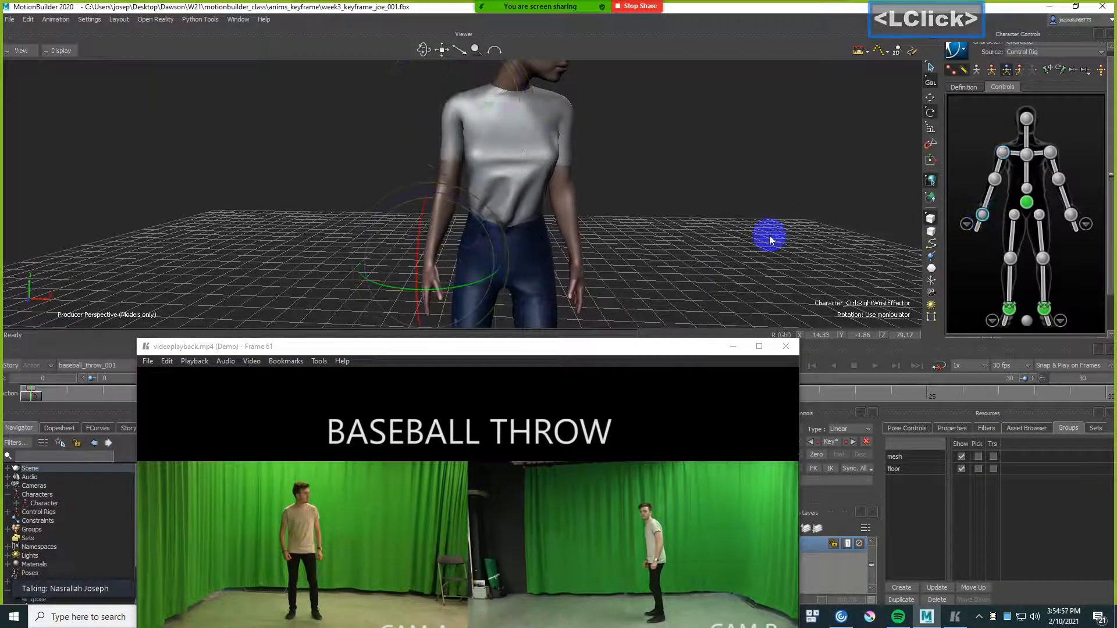
left_click_drag(686, 219, 669, 218, "ctrl")
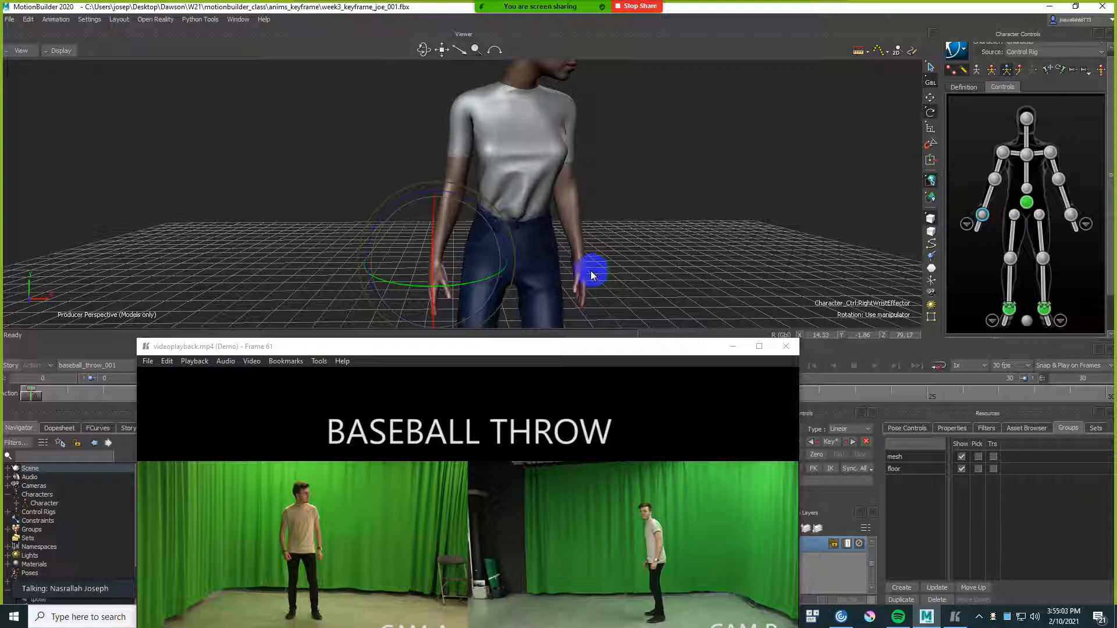
key("t")
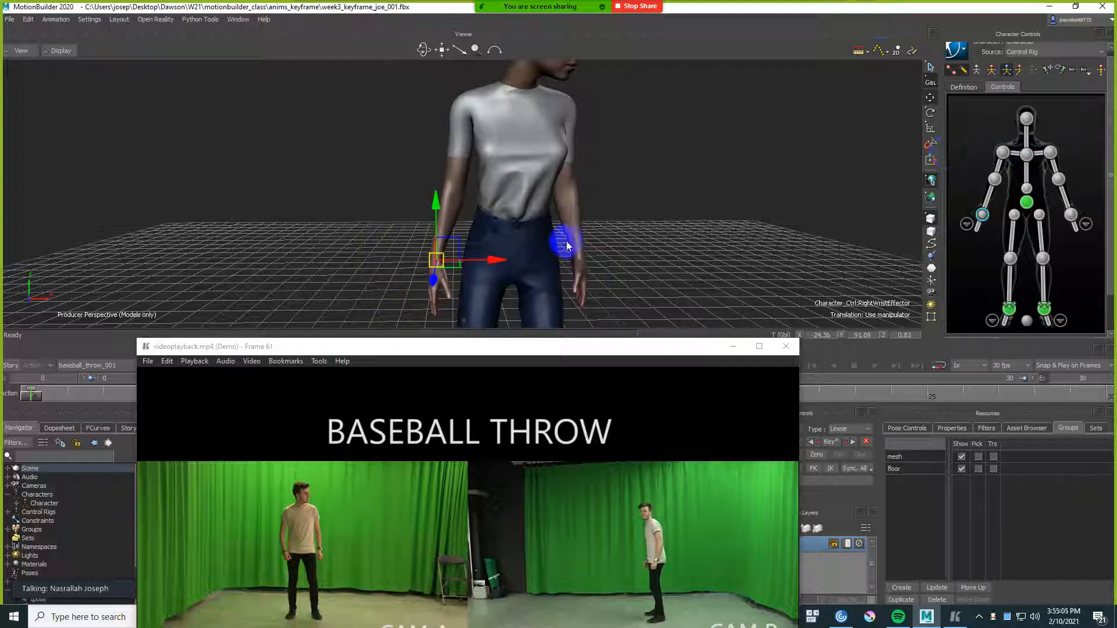
left_click_drag(457, 247, 468, 232)
left_click(983, 215)
left_click_drag(567, 220, 626, 238, "ctrl")
scroll(618, 219, "up", 2)
scroll(605, 219, "down", 1)
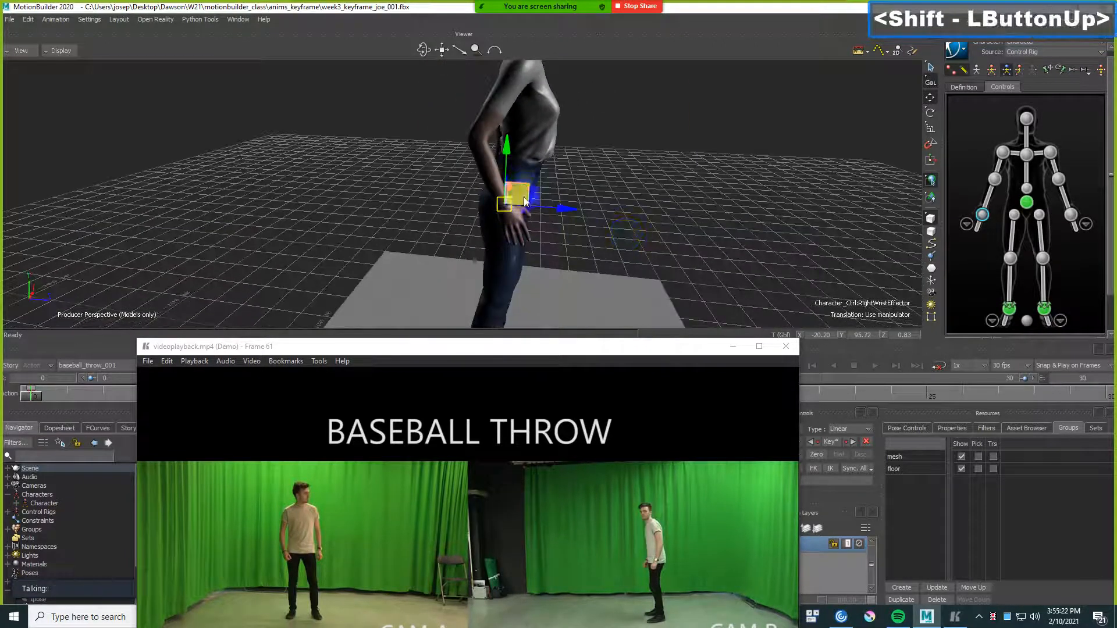
left_click_drag(526, 201, 643, 242)
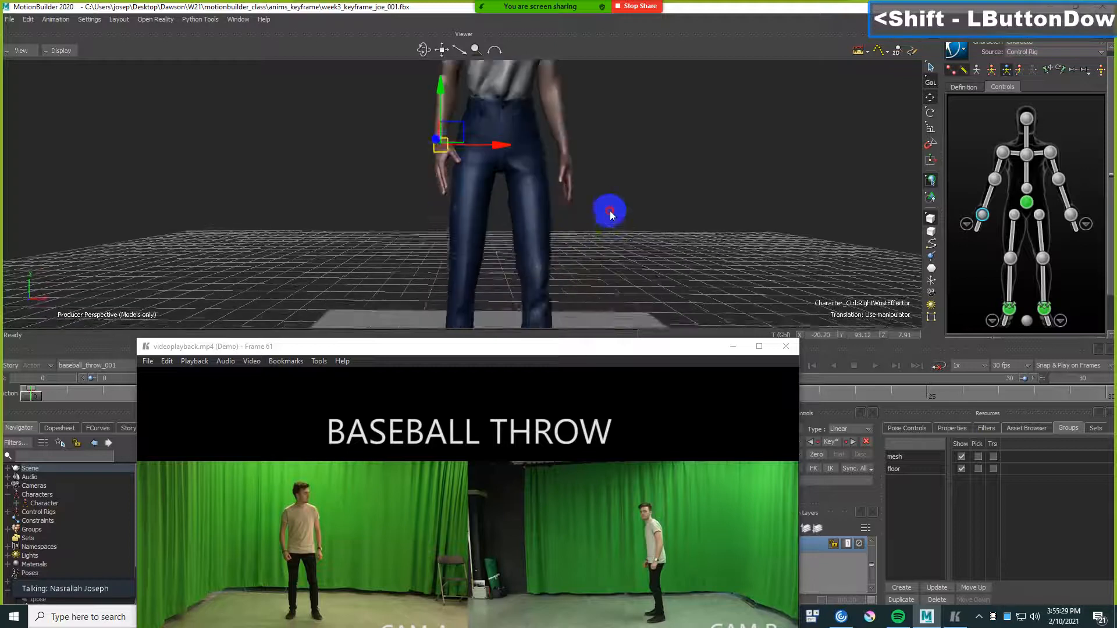
scroll(606, 225, "up", 2)
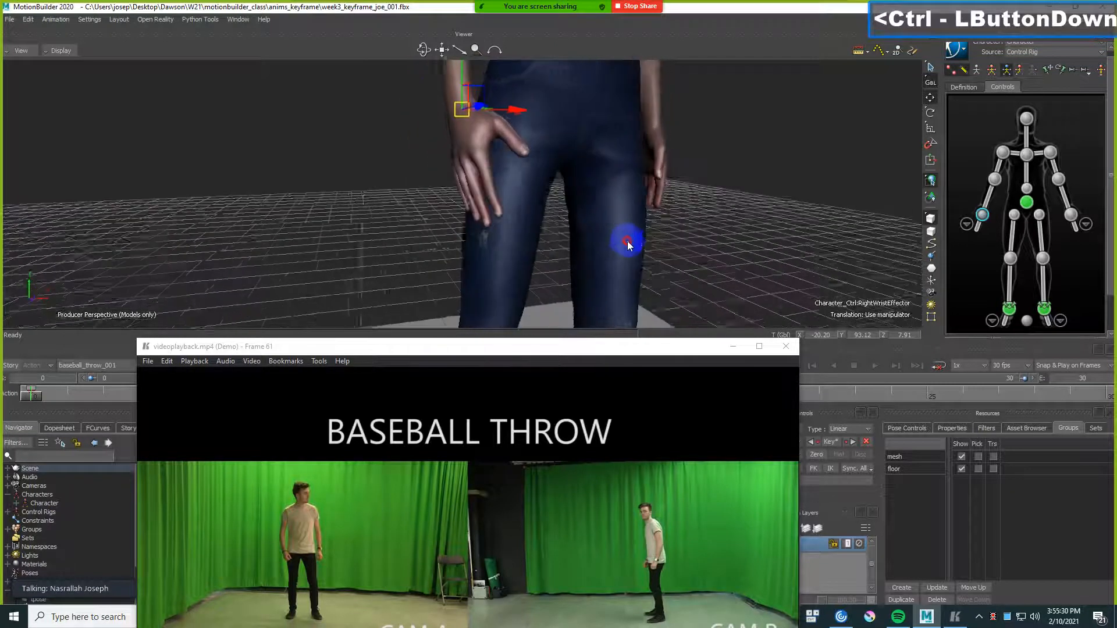
- Select the right index fingertip effector in X-ray display, and return to models-only display
key("ctrl+a")
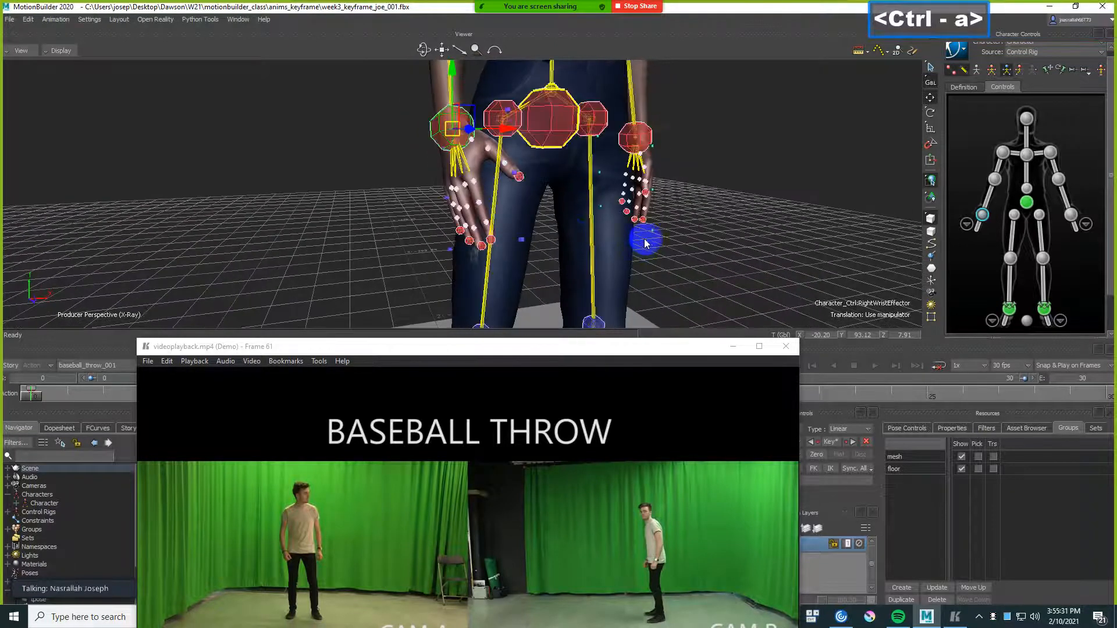
left_click(490, 241)
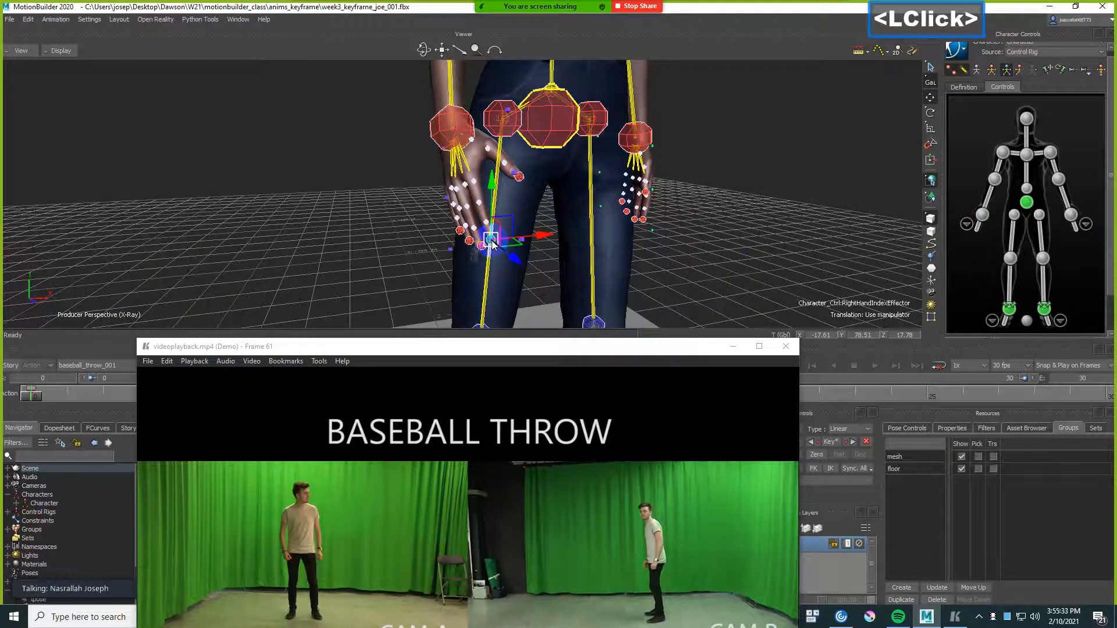
key("ctrl+a")
left_click_drag(701, 255, 774, 252, "ctrl+shift")
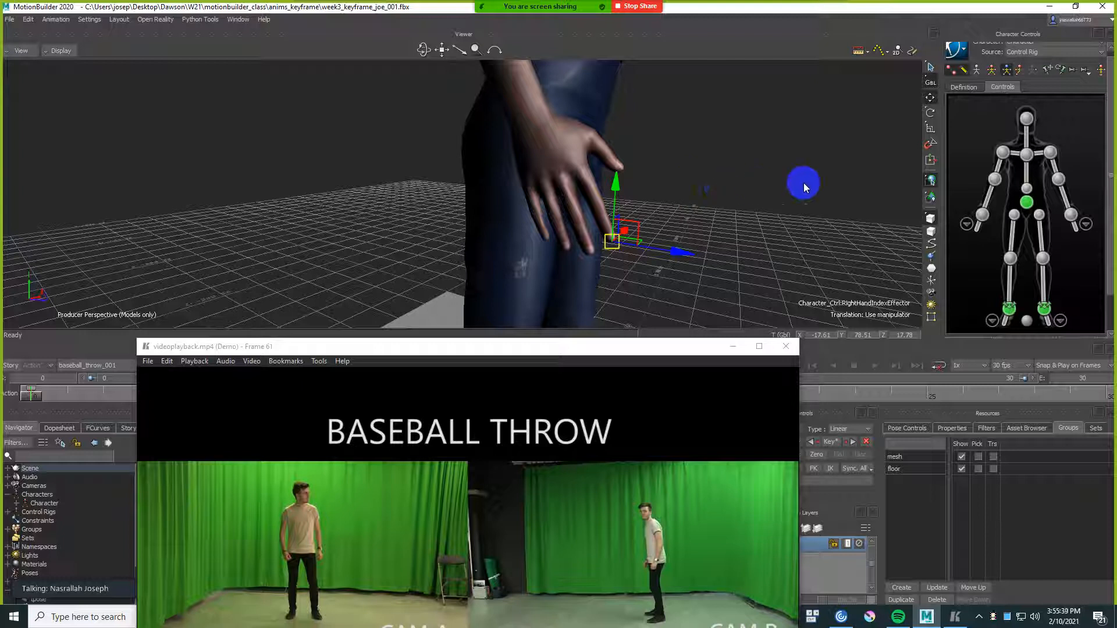
- Show the right hand's finger controls and select the pinky, ring, middle and index fingertip effectors together
left_click(1085, 225)
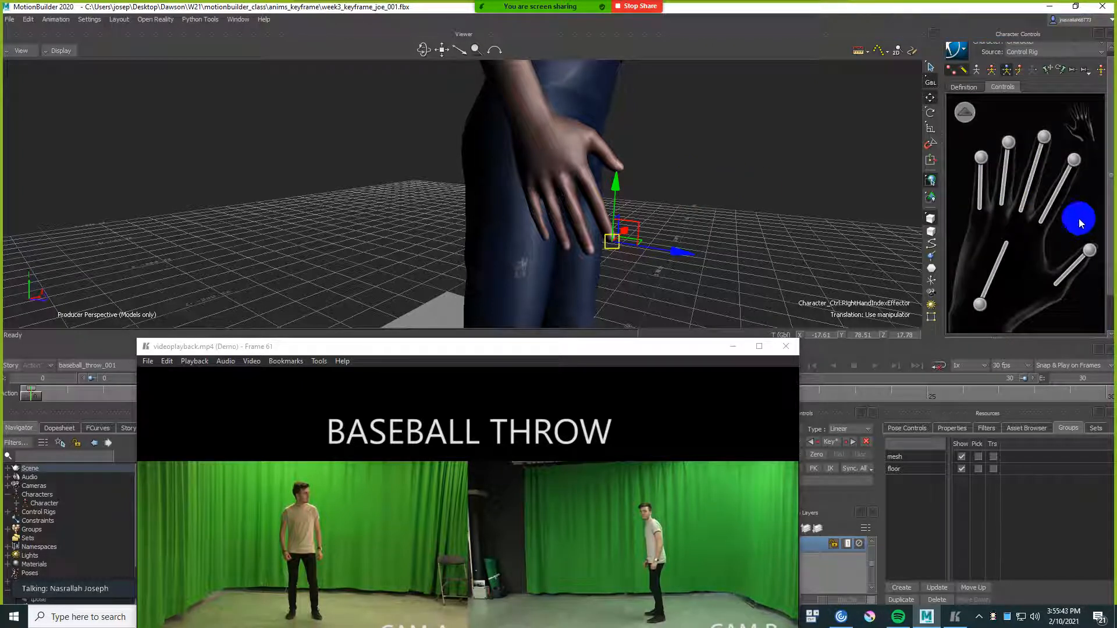
left_click(1081, 119)
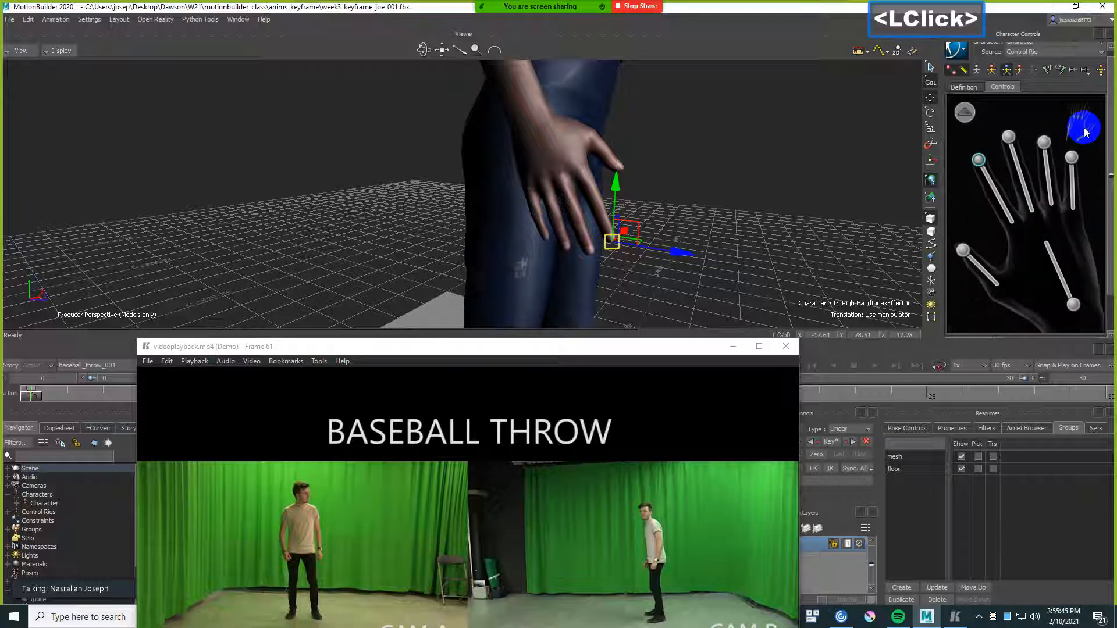
left_click(1072, 157)
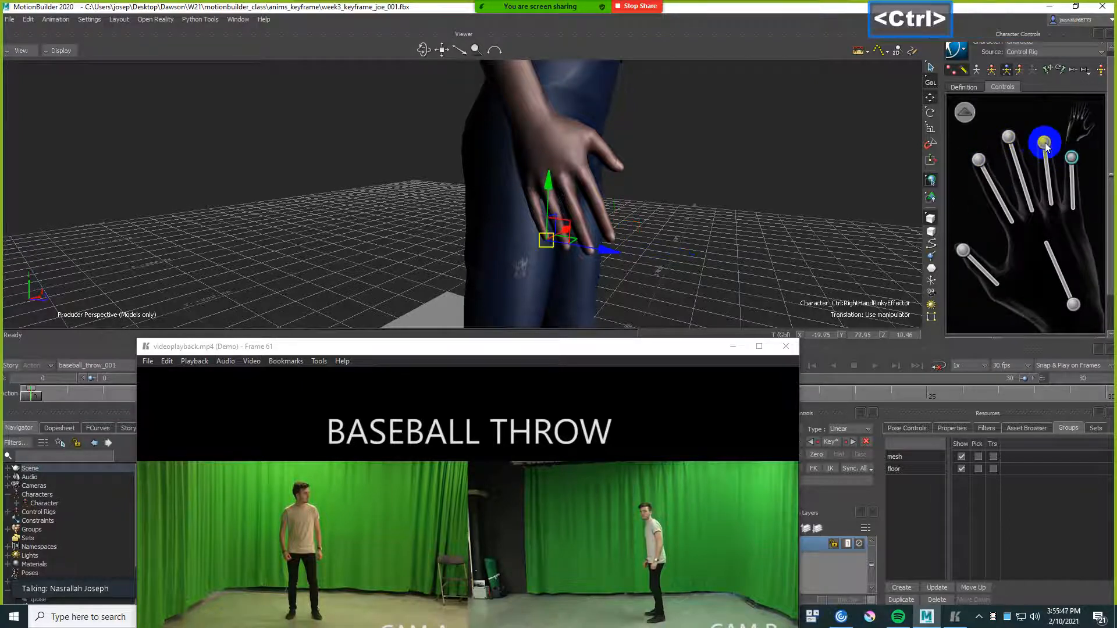
left_click(1046, 142, "ctrl")
left_click(1010, 139, "ctrl")
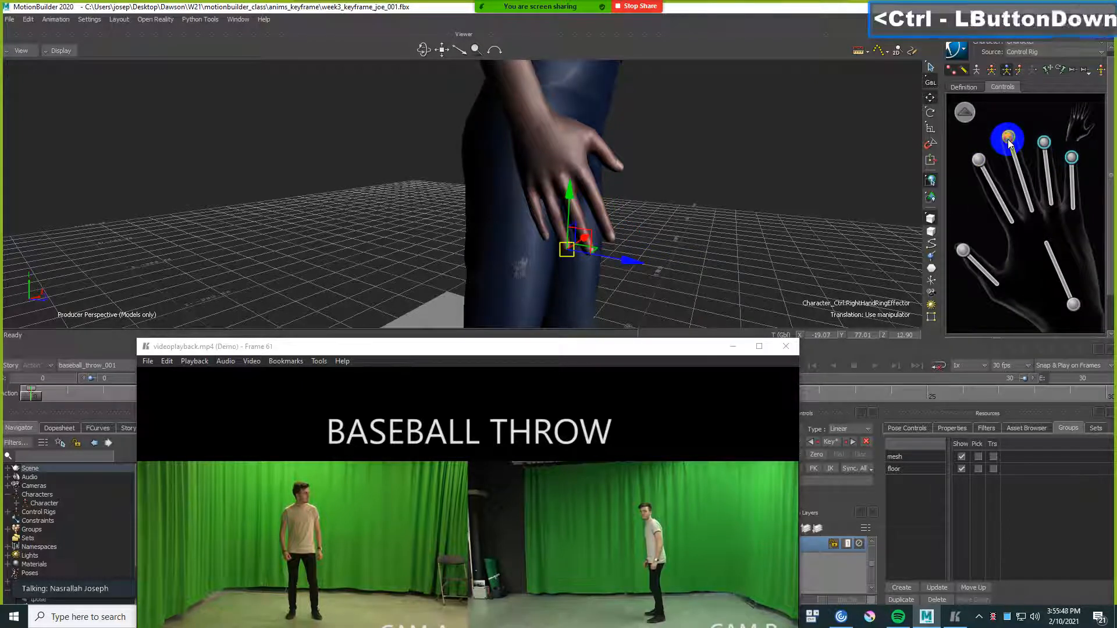
left_click(980, 160, "ctrl")
left_click_drag(753, 195, 725, 198, "ctrl+shift")
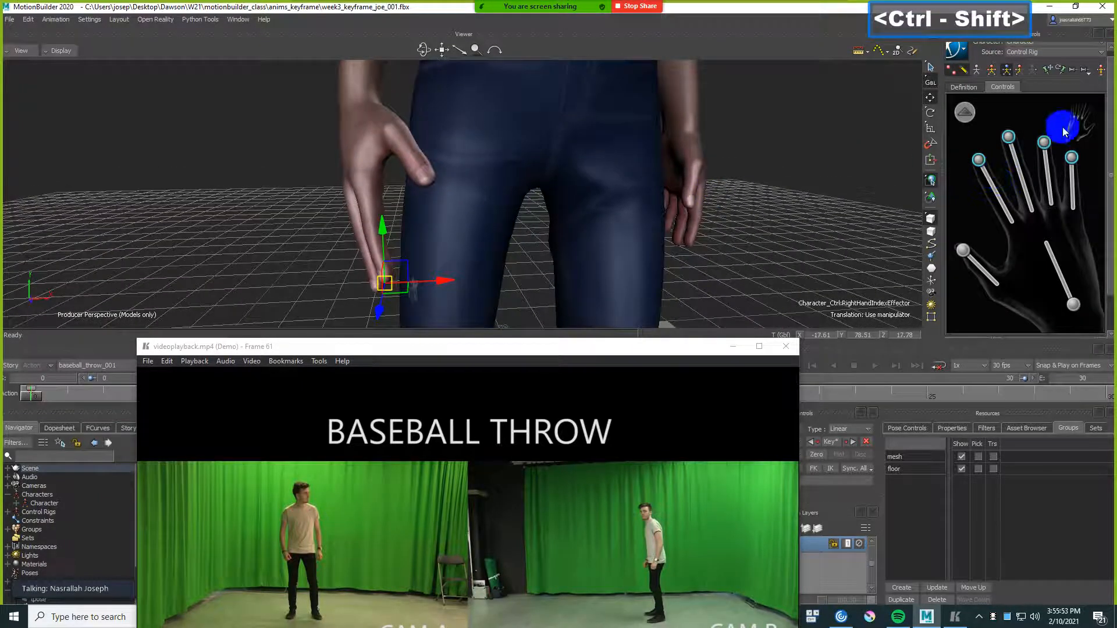
- Return to the full-body controls and reopen the right hand's finger controls by way of the left hand
left_click(964, 112)
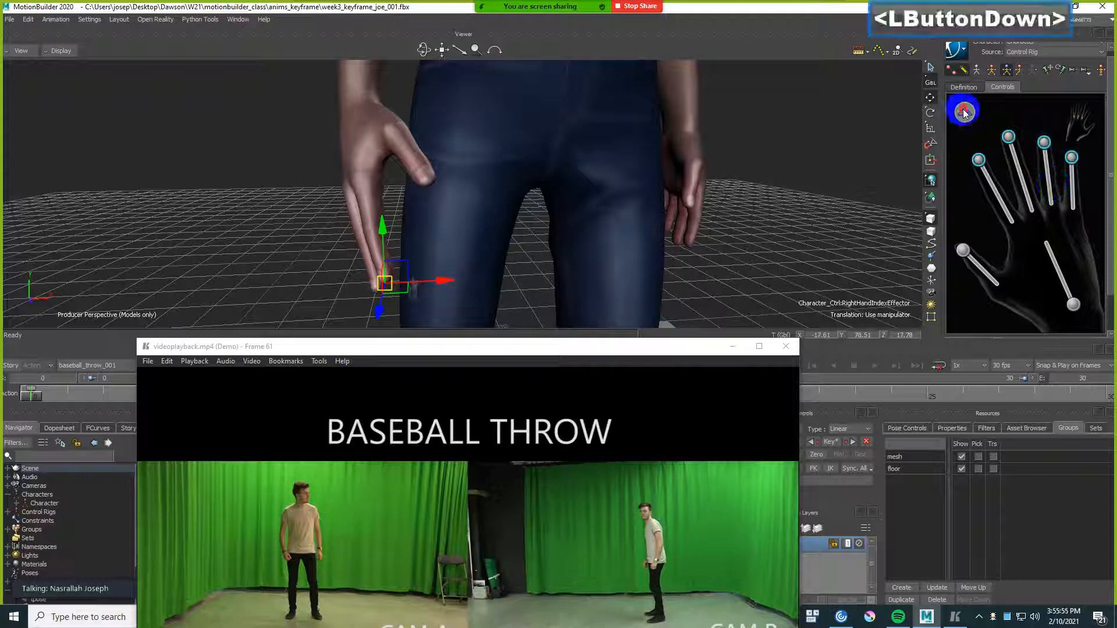
left_click(1086, 225)
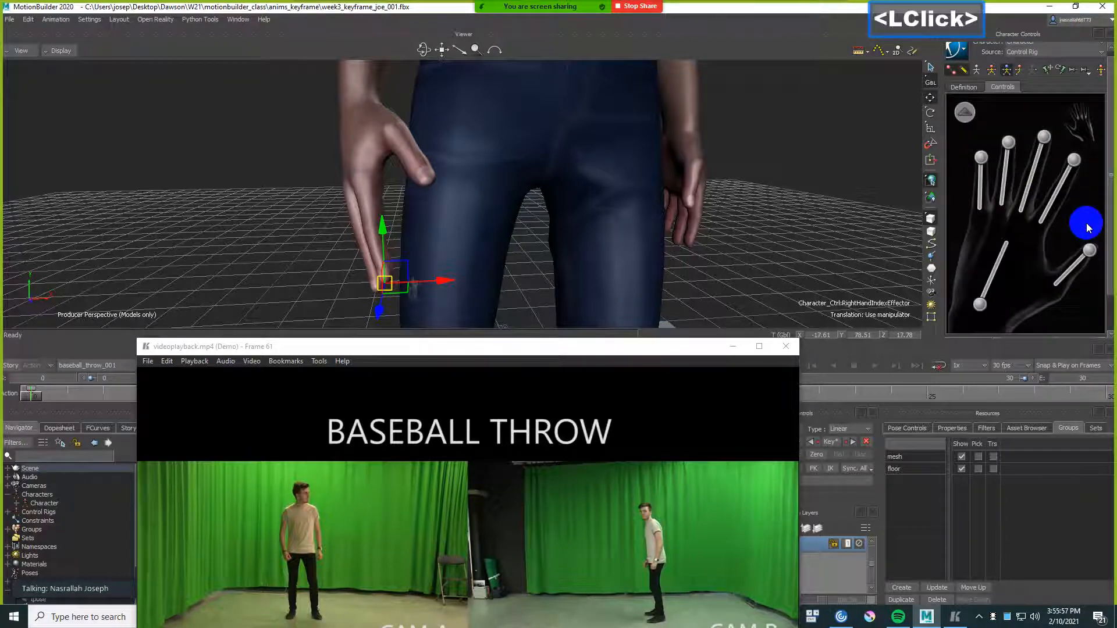
left_click(1066, 204)
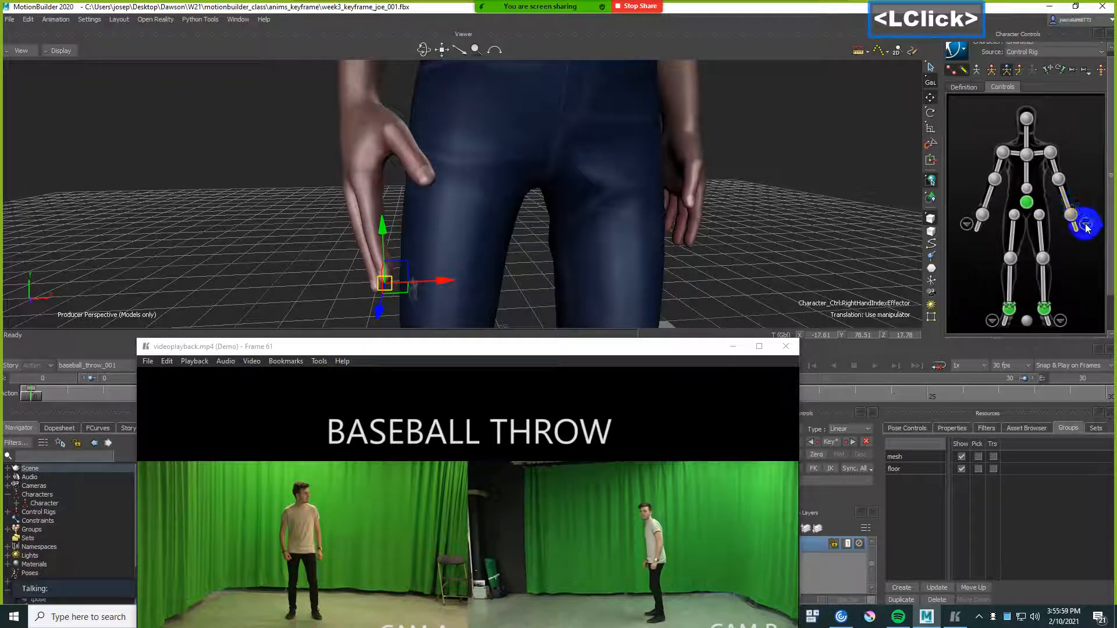
left_click(1086, 224)
left_click(1043, 138)
left_click(1084, 134)
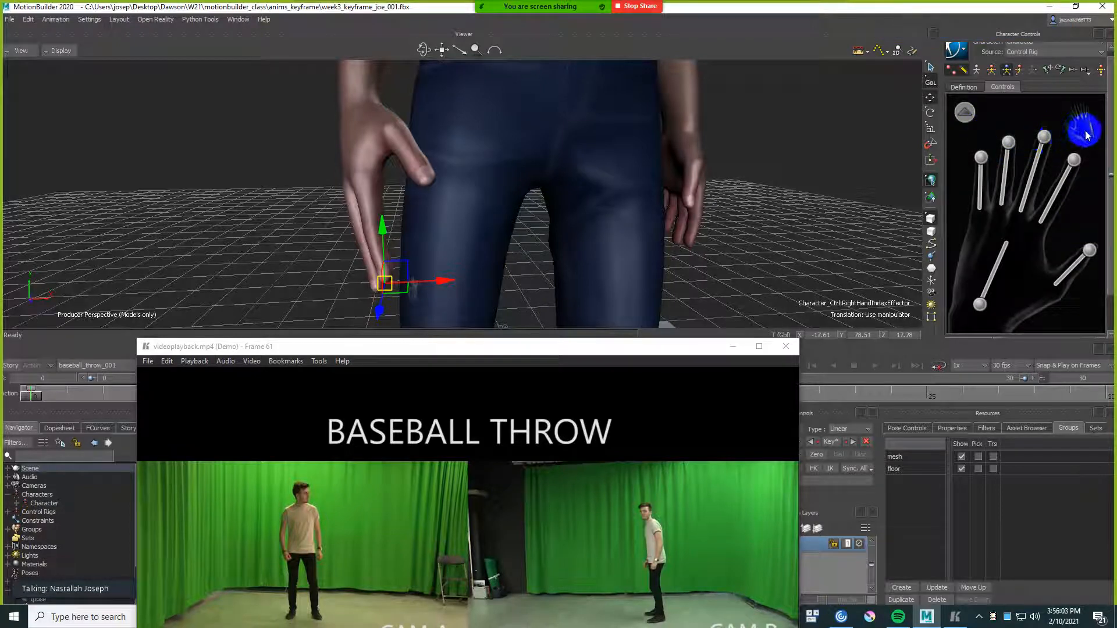
left_click(1084, 129)
- Reselect the right pinky, ring, middle and index fingertip effectors together, and switch to rotation
left_click(1044, 147)
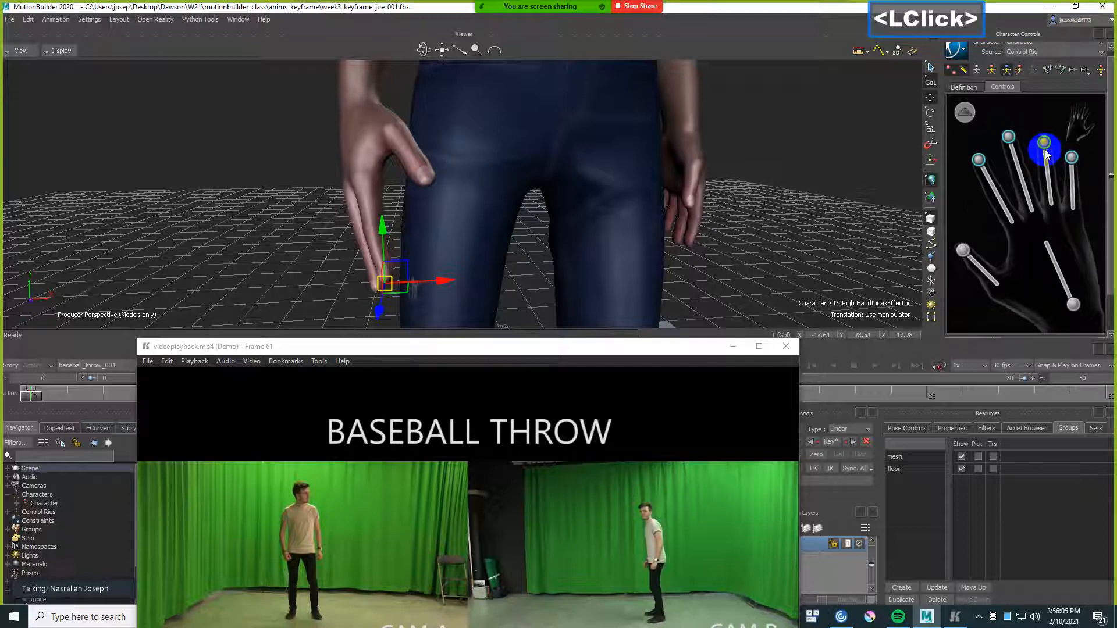
left_click(1081, 166)
left_click(1072, 157)
left_click(1043, 145, "ctrl")
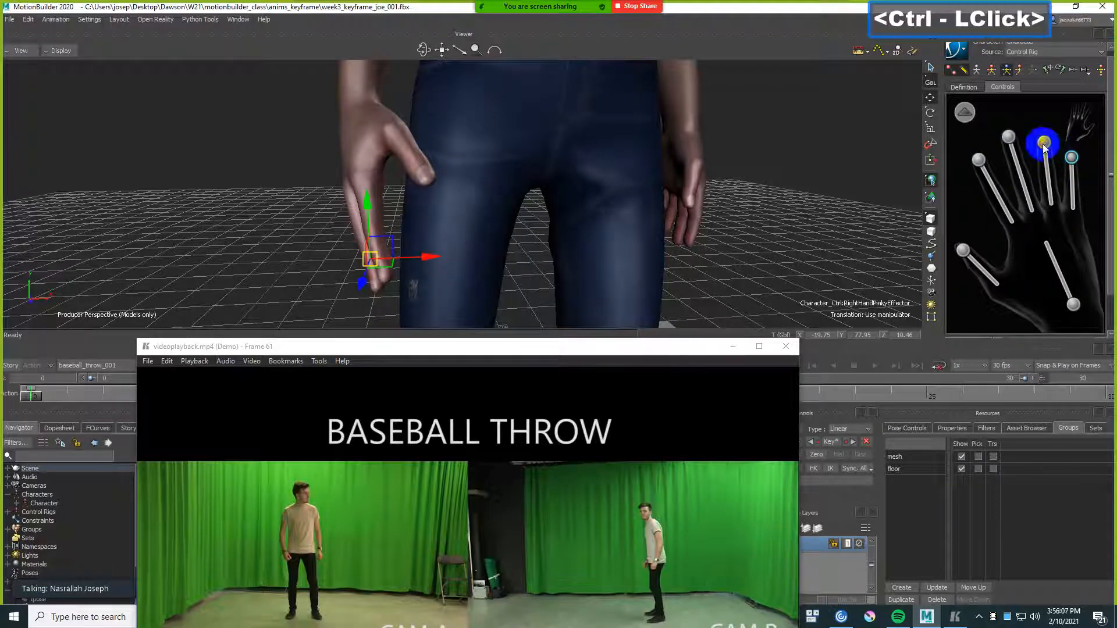
left_click(1008, 137, "ctrl")
left_click(978, 160, "ctrl")
left_click_drag(913, 174, 800, 212, "ctrl+shift")
key("r")
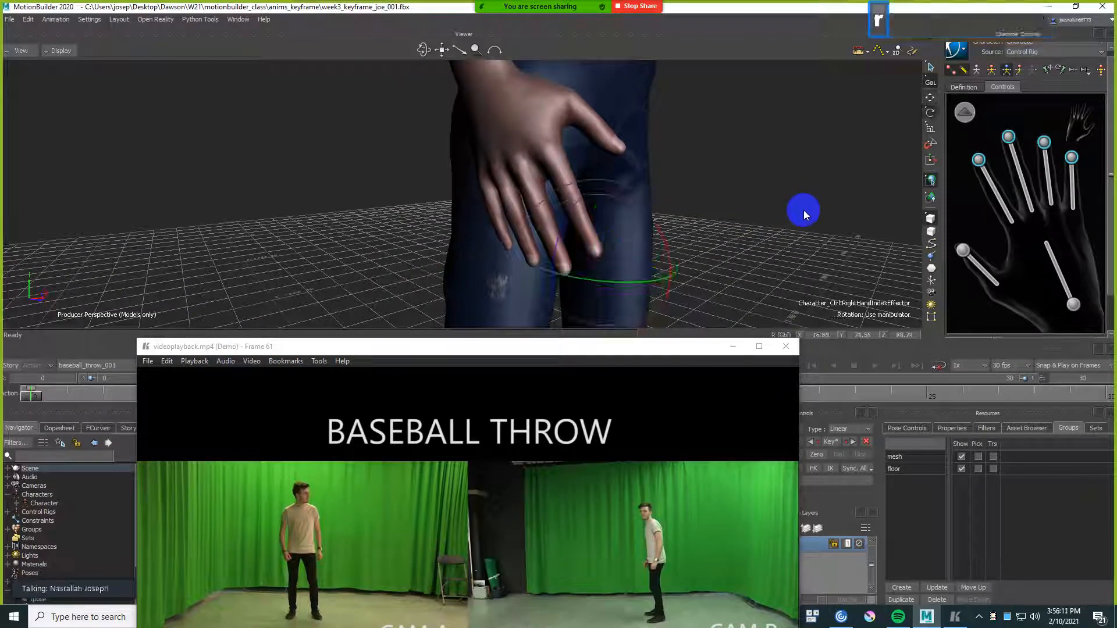
- Try rotating the four right fingertip effectors together in global space, and undo the rotation
left_click_drag(748, 212, 773, 207, "ctrl+shift")
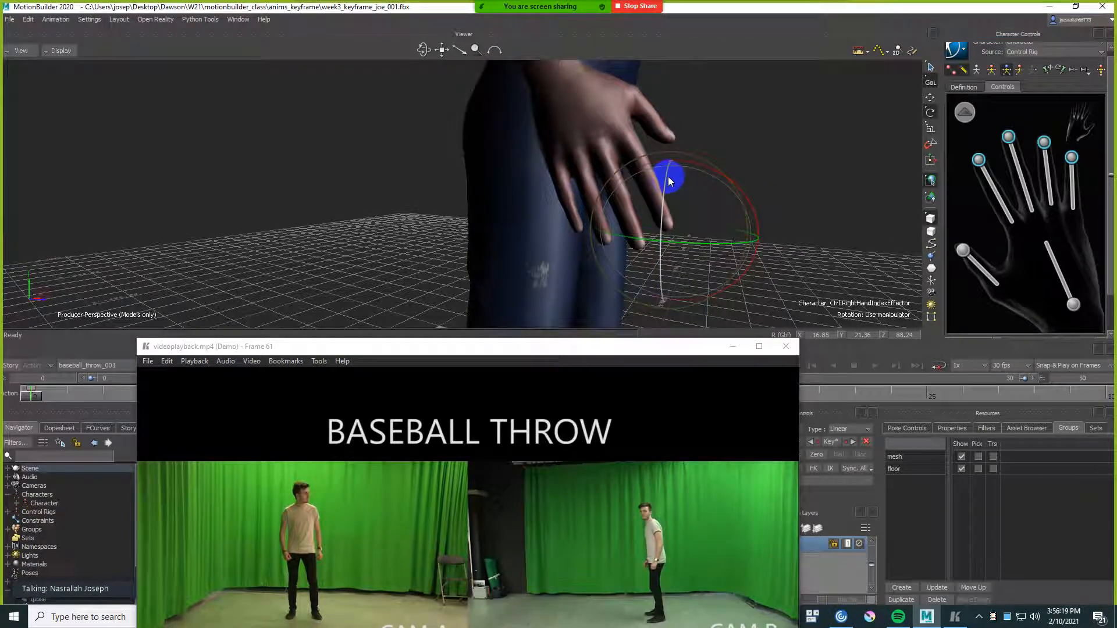
mouse_move(667, 179)
left_mouse_down()
mouse_move(659, 208)
mouse_move(666, 162)
left_mouse_up()
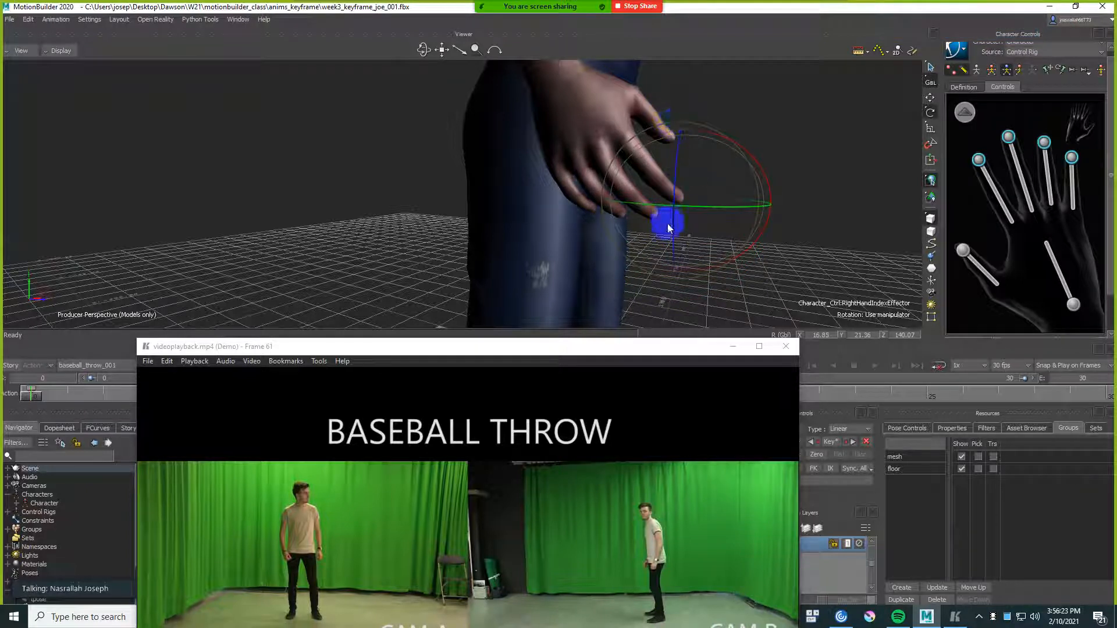
key("ctrl+z")
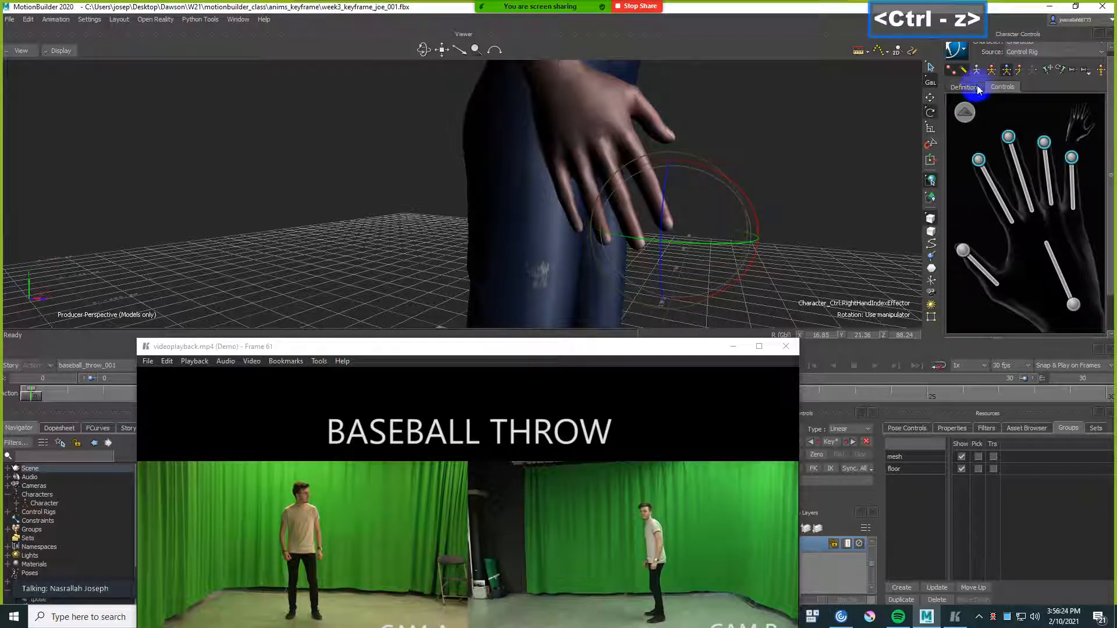
- Switch to local rotation and curl the four right fingers together toward the palm
left_click(931, 82)
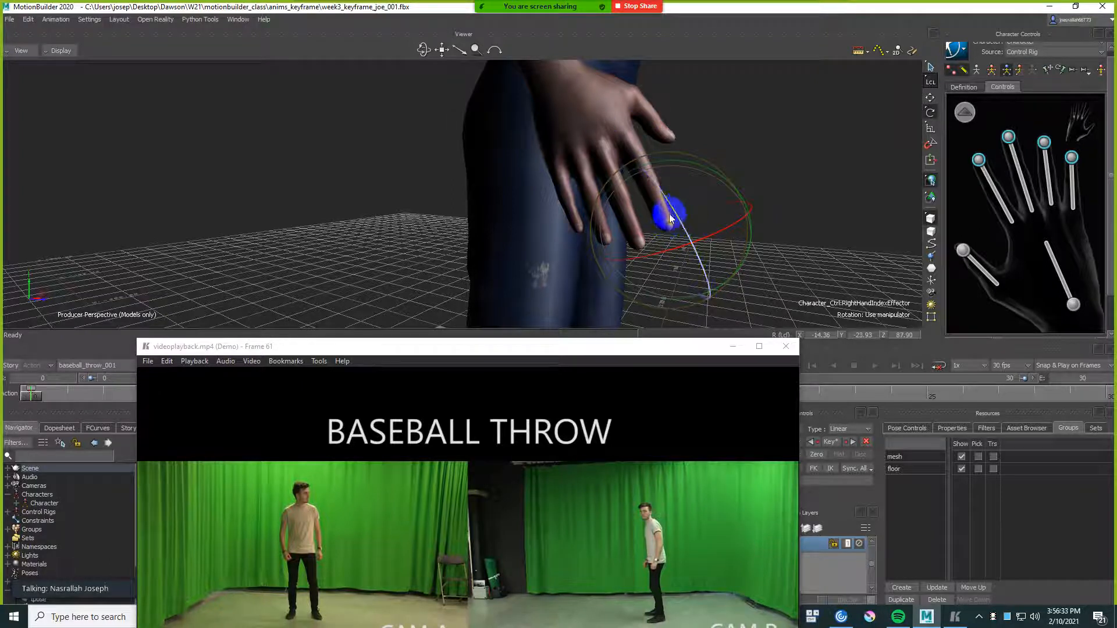
left_click_drag(665, 197, 721, 213)
left_click_drag(442, 199, 501, 200, "shift")
left_click_drag(369, 240, 374, 247)
- Fine-tune the curl of the right hand's fingers one by one, working from the index to the pinky fingertip effector
left_click(979, 160)
left_click_drag(861, 177, 708, 175, "ctrl+shift")
left_click(1009, 137)
left_click(1044, 142)
left_click_drag(694, 263, 700, 259)
left_click(1072, 157)
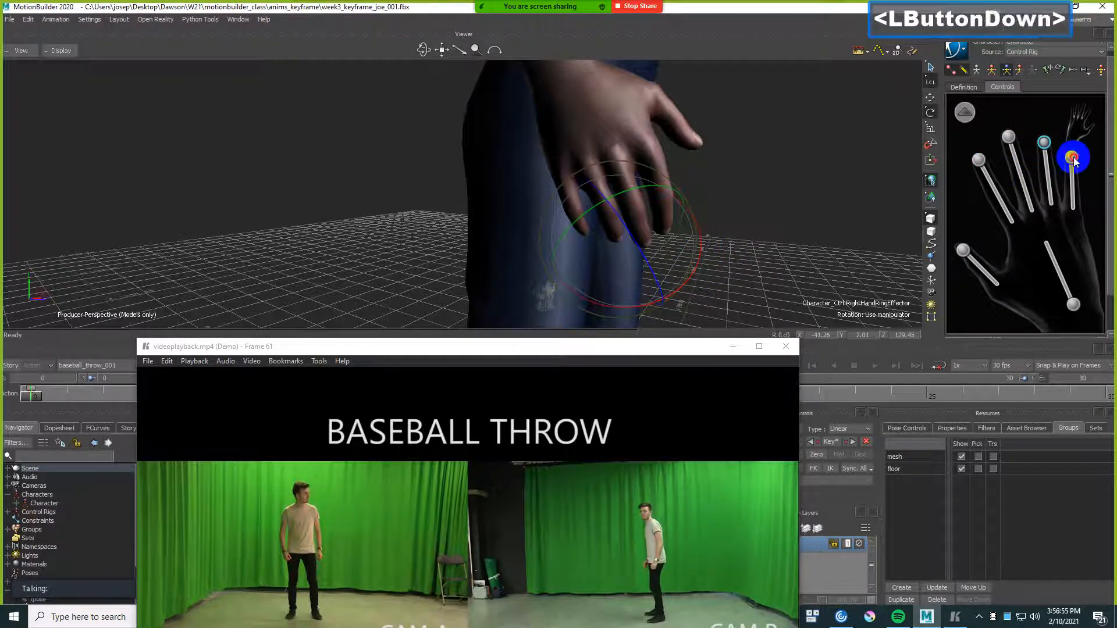
left_click_drag(661, 256, 751, 210)
- Rotate the right thumb effector toward the palm to about X 48, Y -64, Z -54.5, and keyframe the hand pose
left_click(963, 250)
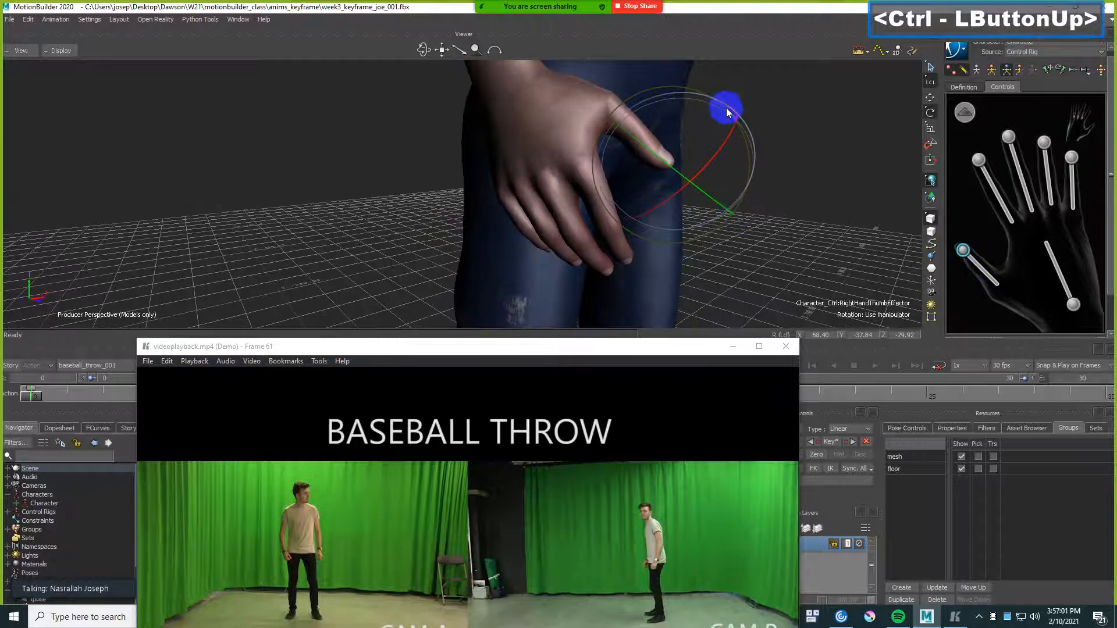
left_click_drag(697, 96, 705, 169)
scroll(776, 151, "down", 2, "ctrl")
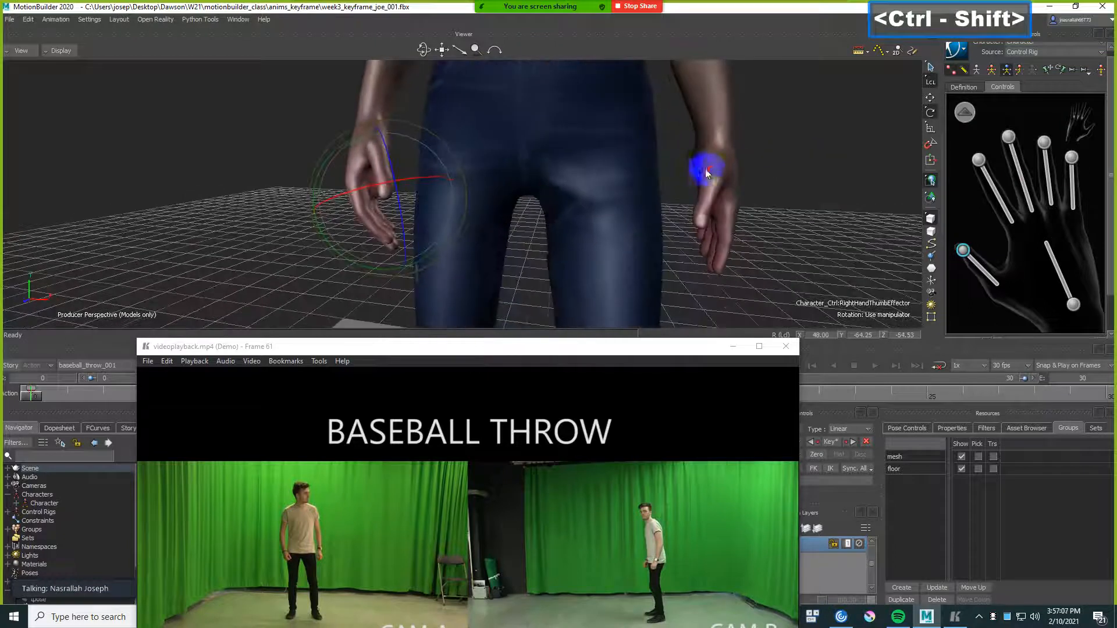
left_click_drag(706, 263, 773, 214, "ctrl")
double_click(773, 214, "ctrl")
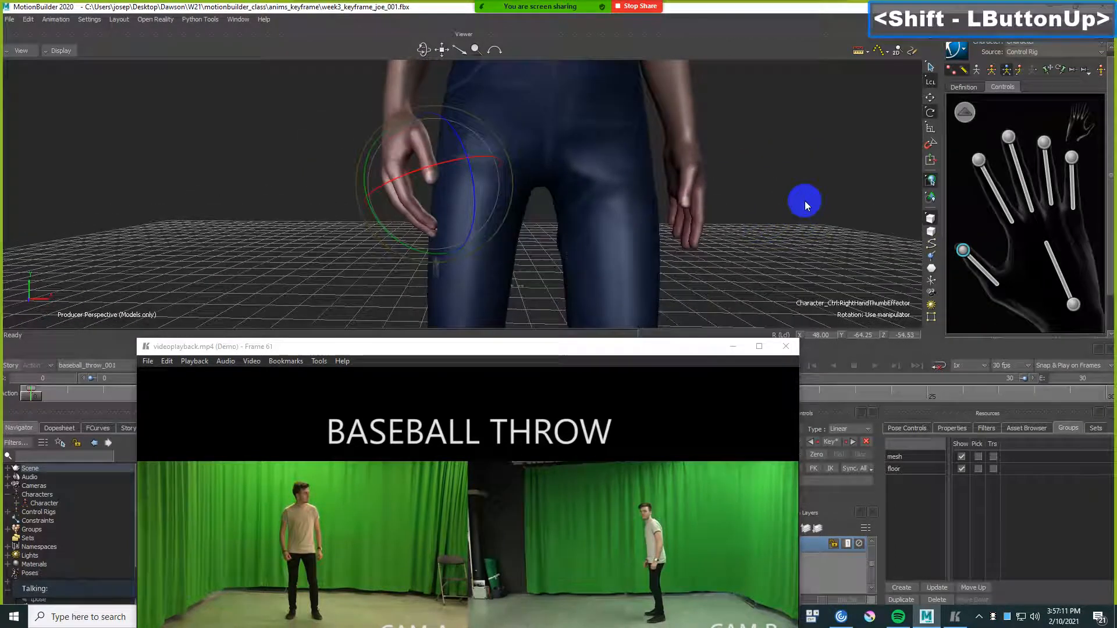
left_click(795, 197)
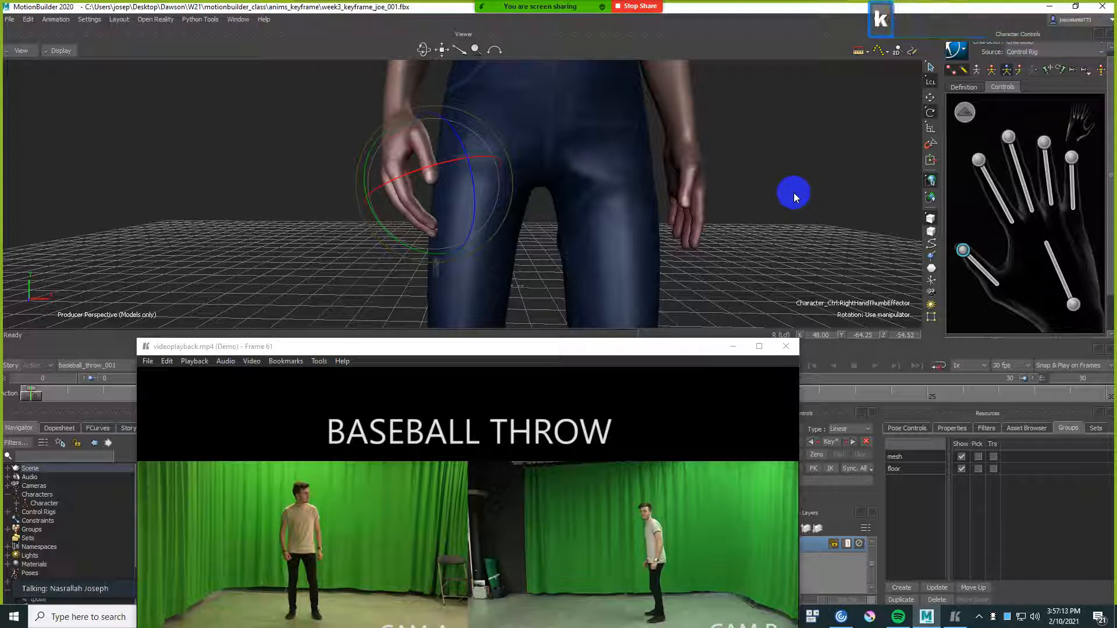
- Show the left hand's finger controls and select the index, middle, ring and pinky fingertip effectors together
left_click_drag(776, 166, 803, 173, "ctrl")
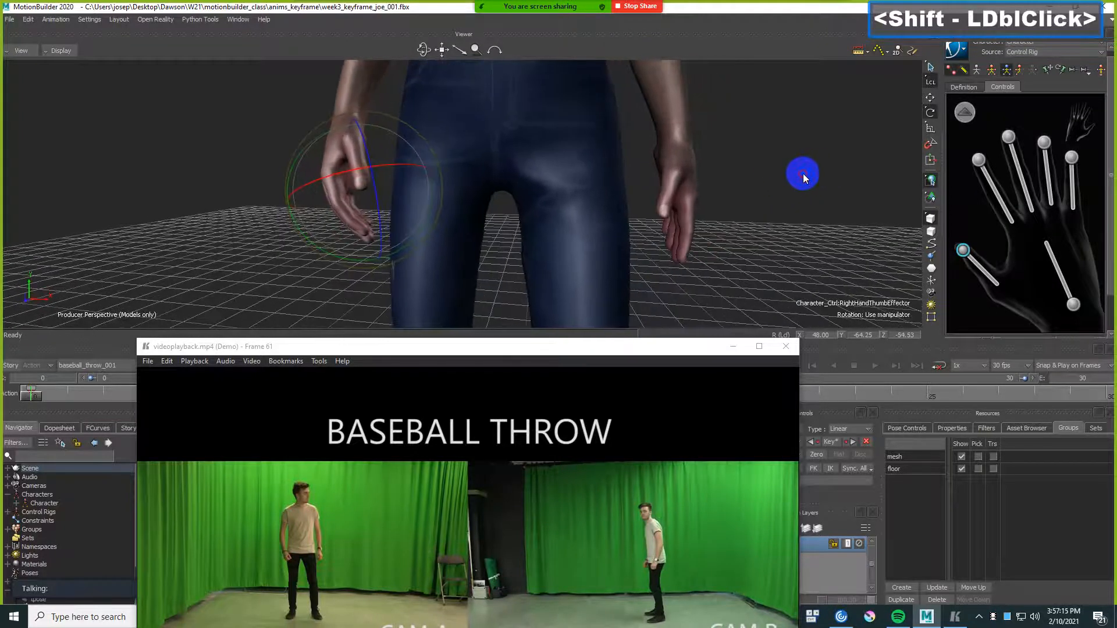
left_click(1076, 127)
left_click_drag(878, 160, 804, 179, "shift")
left_click(1075, 160)
left_click(1043, 137, "ctrl")
left_click(1008, 142, "ctrl")
left_click(981, 157, "ctrl")
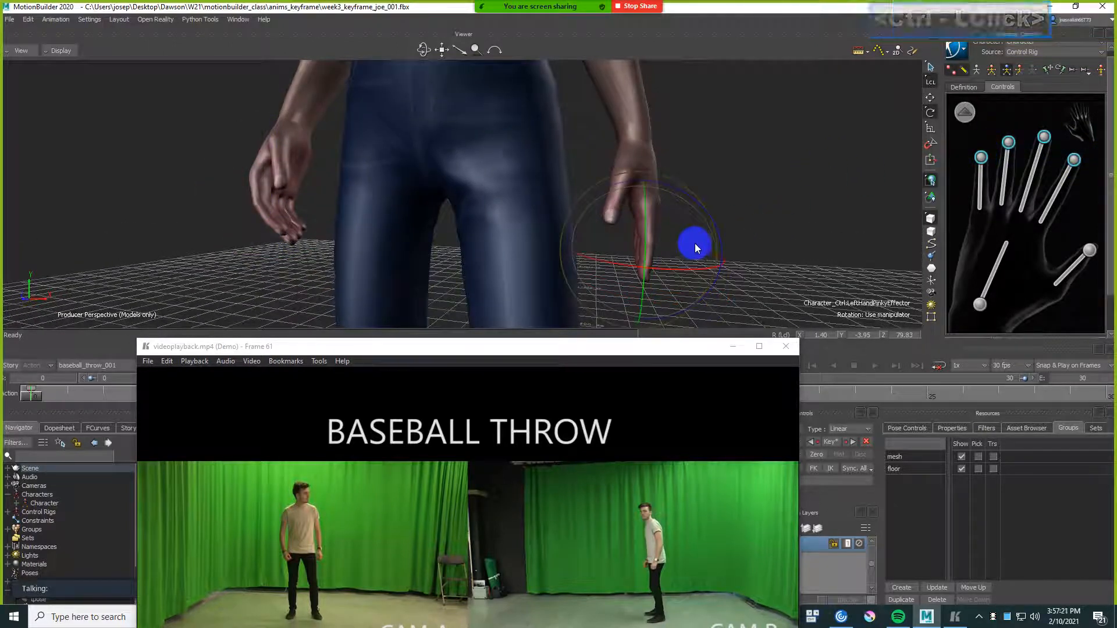
- Curl the four left fingers together in local rotation, to about 113 degrees on Z for the pinky, and keyframe them
left_click_drag(713, 215, 758, 229)
left_click(707, 229)
key("k")
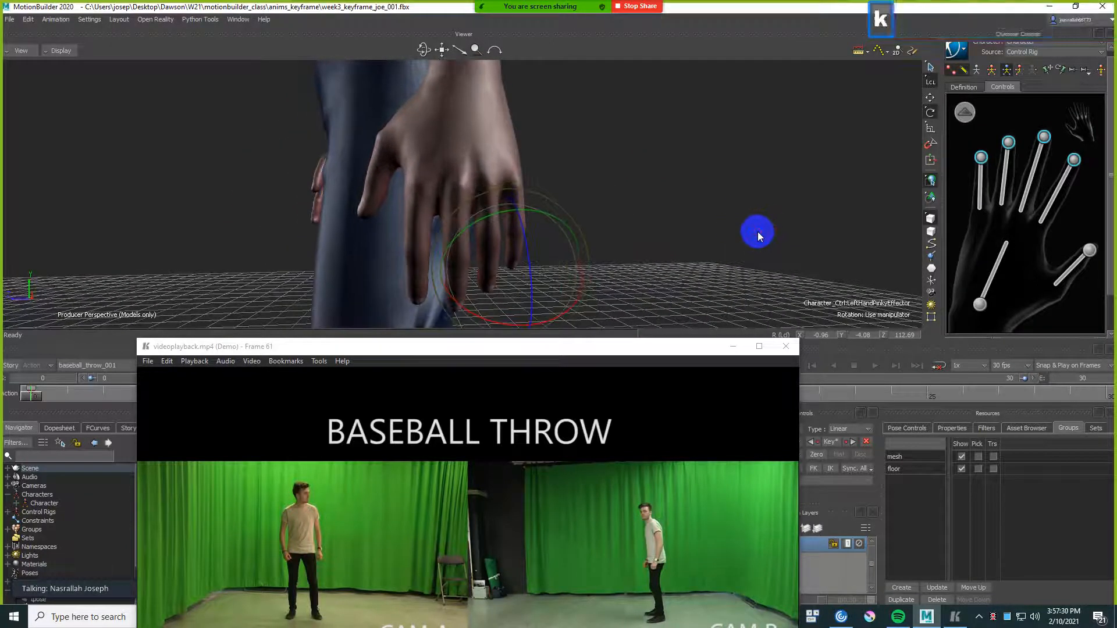
- Fine-tune the curl of the left index, ring and pinky fingertip effectors individually so the fingers hang naturally
left_click(1074, 159)
left_click(394, 256)
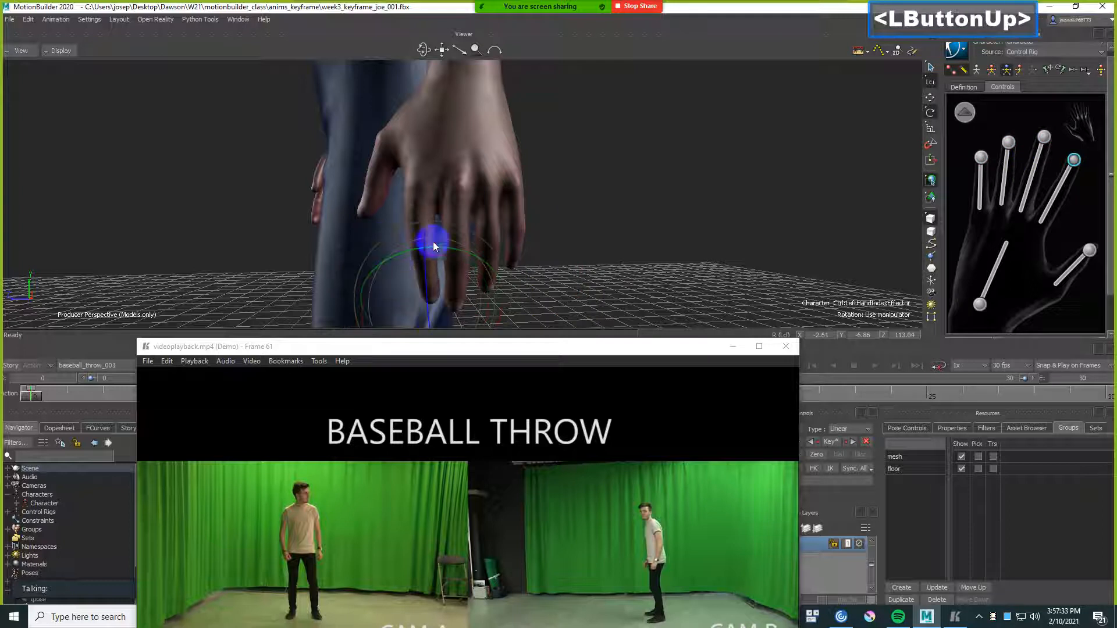
left_click(1008, 142)
left_click_drag(609, 218, 603, 223, "ctrl")
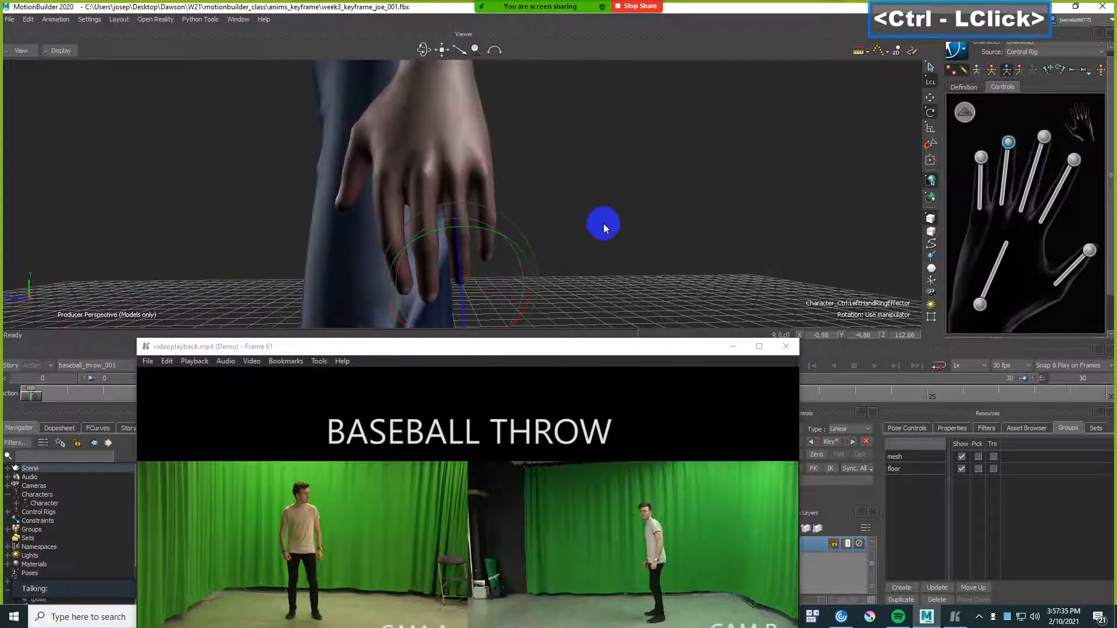
left_click_drag(480, 232, 526, 201)
left_click(982, 158)
- Rotate the left thumb effector to about X -16.3, Y 68.3, Z 2.6 and keyframe the hand pose
left_click(1089, 250)
left_click_drag(698, 216, 731, 261, "ctrl+shift")
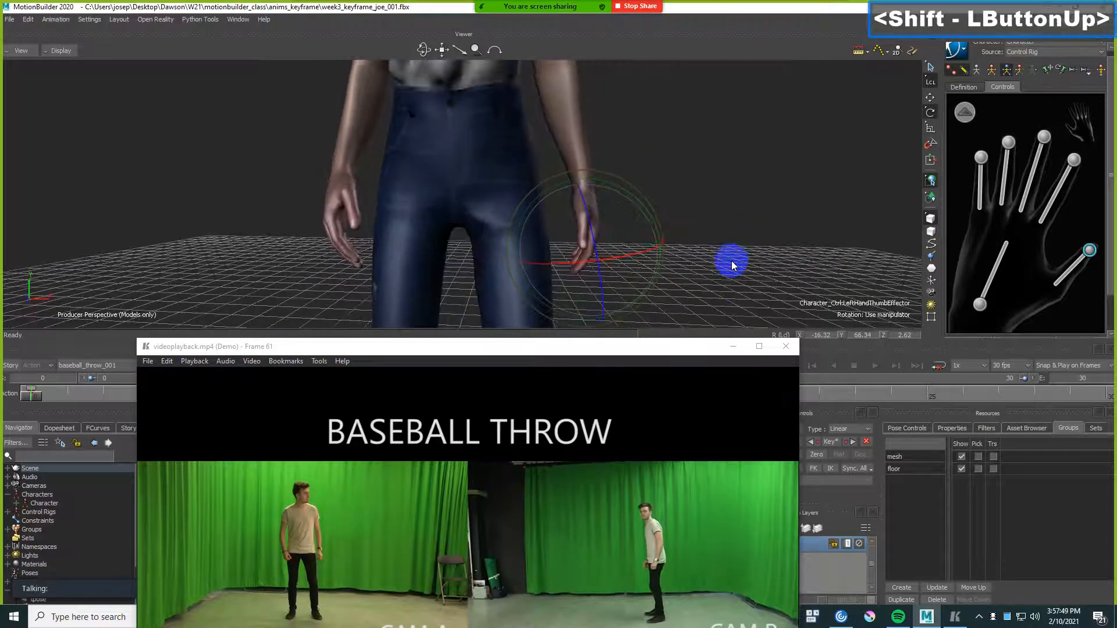
key("k")
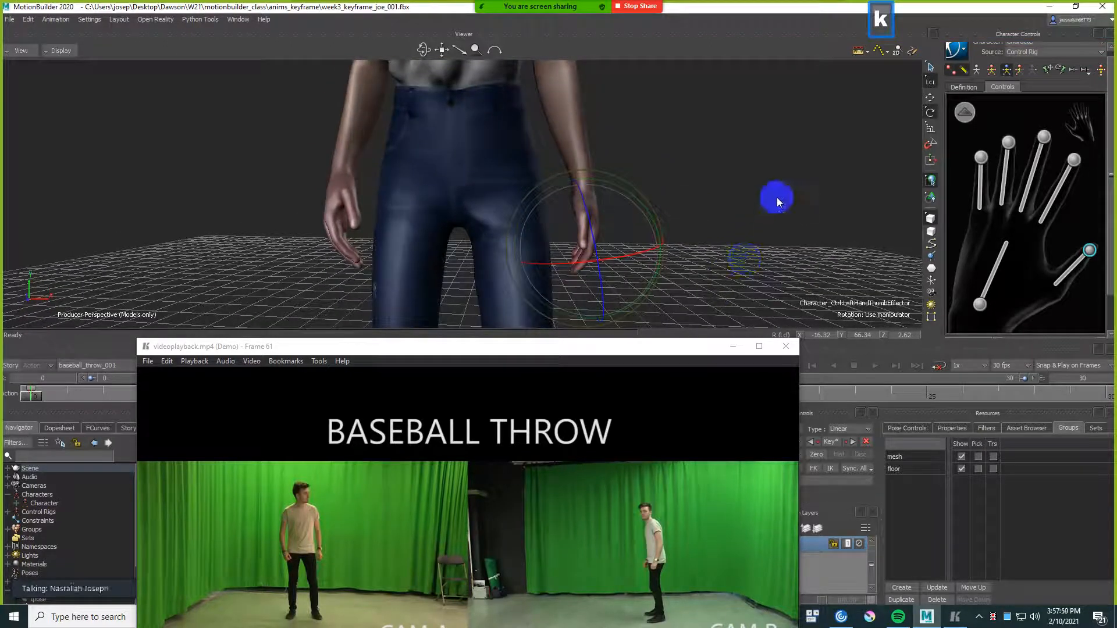
- Return to the full-body controls and move the right wrist effector to about X -19.2, Y 94.1, Z 7.8
left_click(738, 206)
scroll(736, 206, "down", 2)
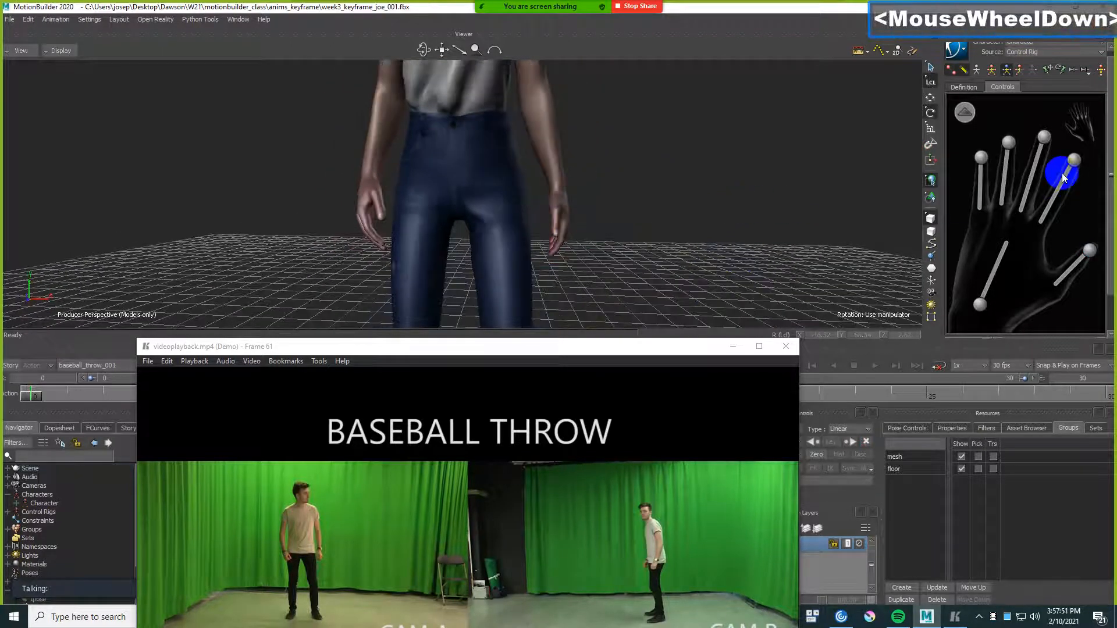
left_click(965, 112)
left_click(982, 214)
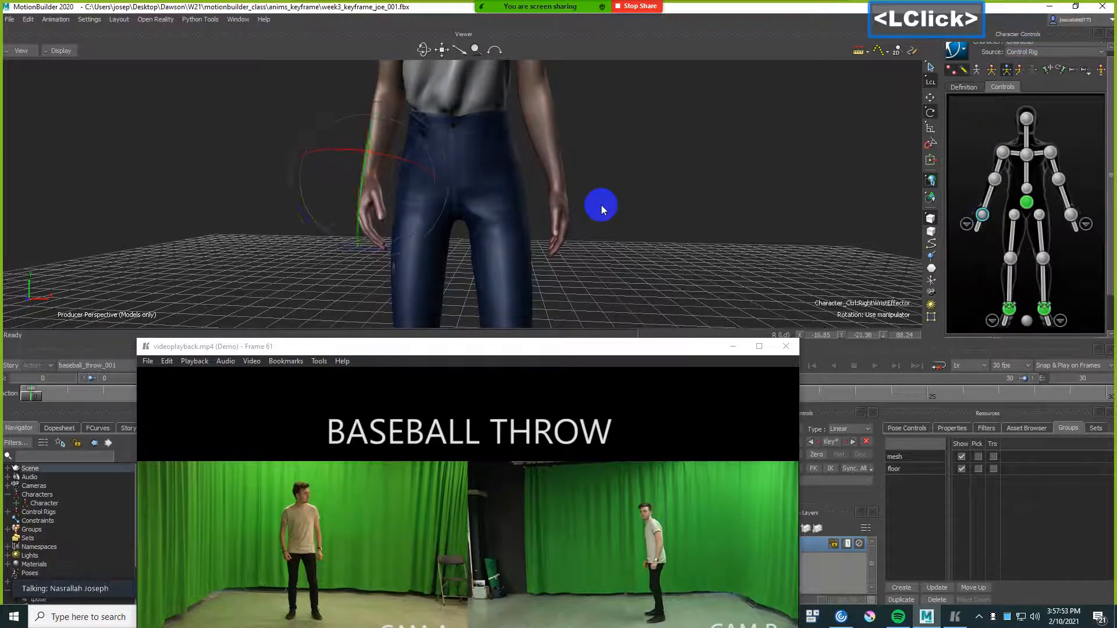
left_click_drag(588, 205, 412, 242, "shift")
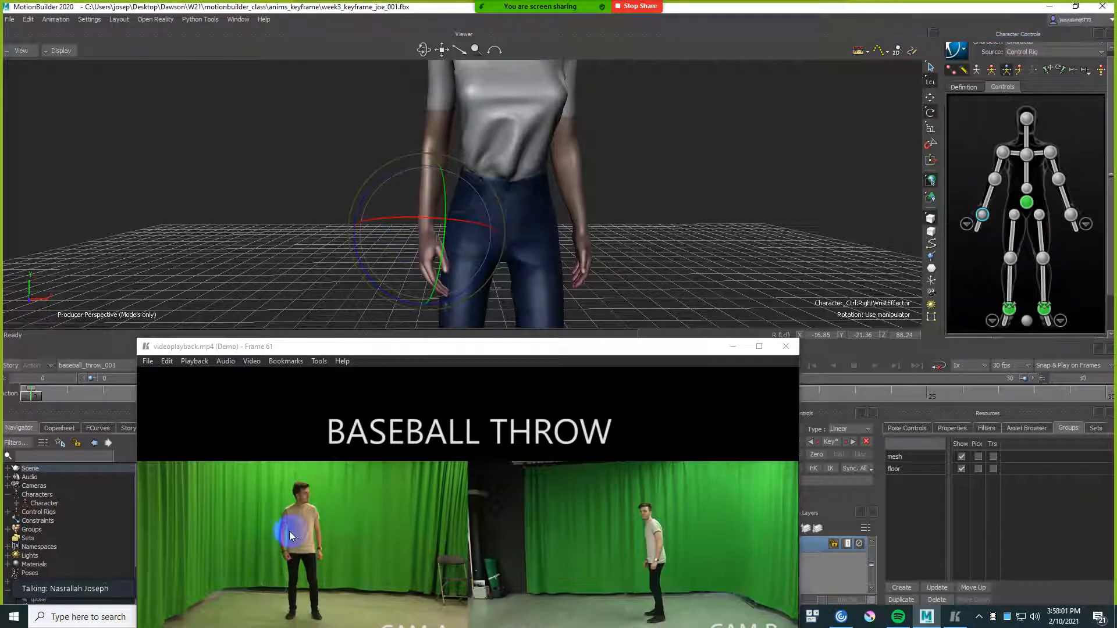
left_click_drag(611, 224, 673, 241, "ctrl")
key("t")
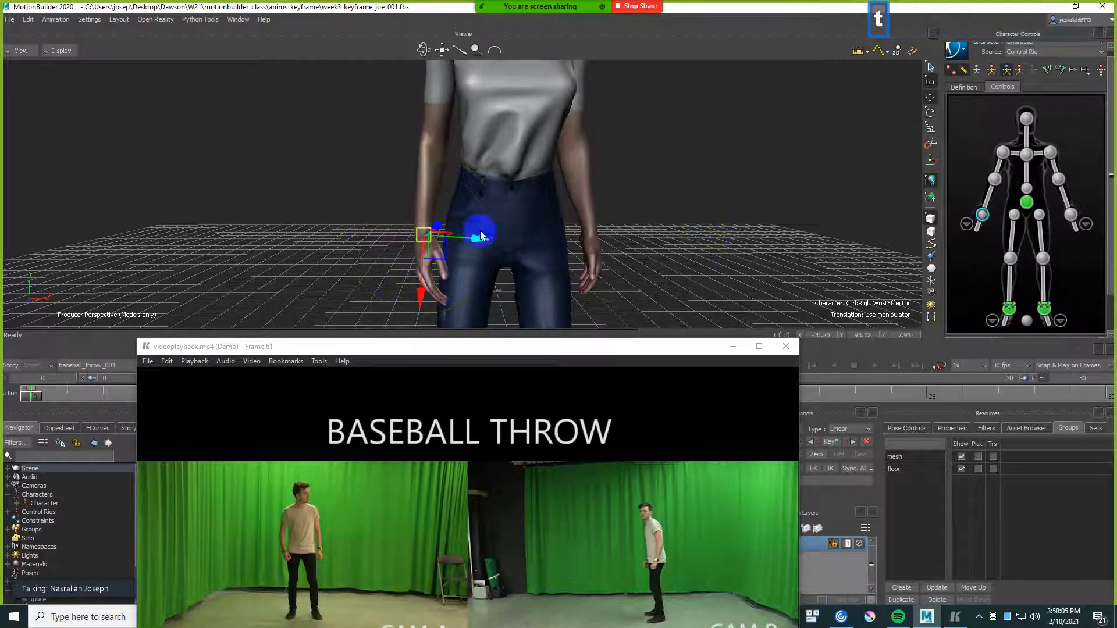
left_click_drag(428, 240, 525, 232)
left_click(427, 232)
left_click_drag(427, 233, 426, 235)
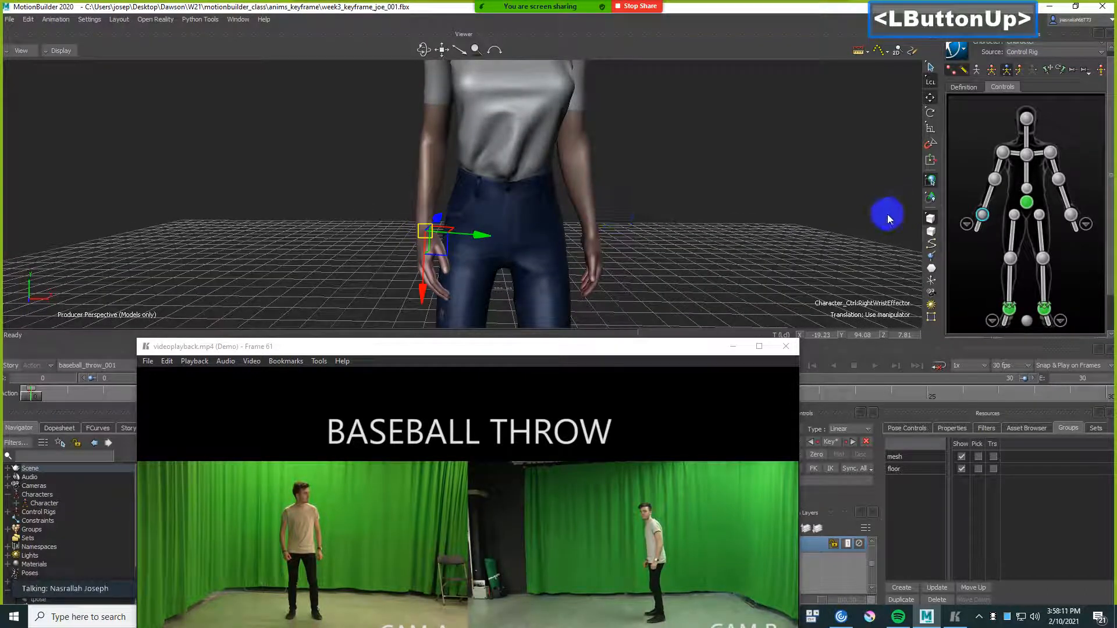
- Pin the right wrist effector in both translation and rotation
left_click(1088, 73)
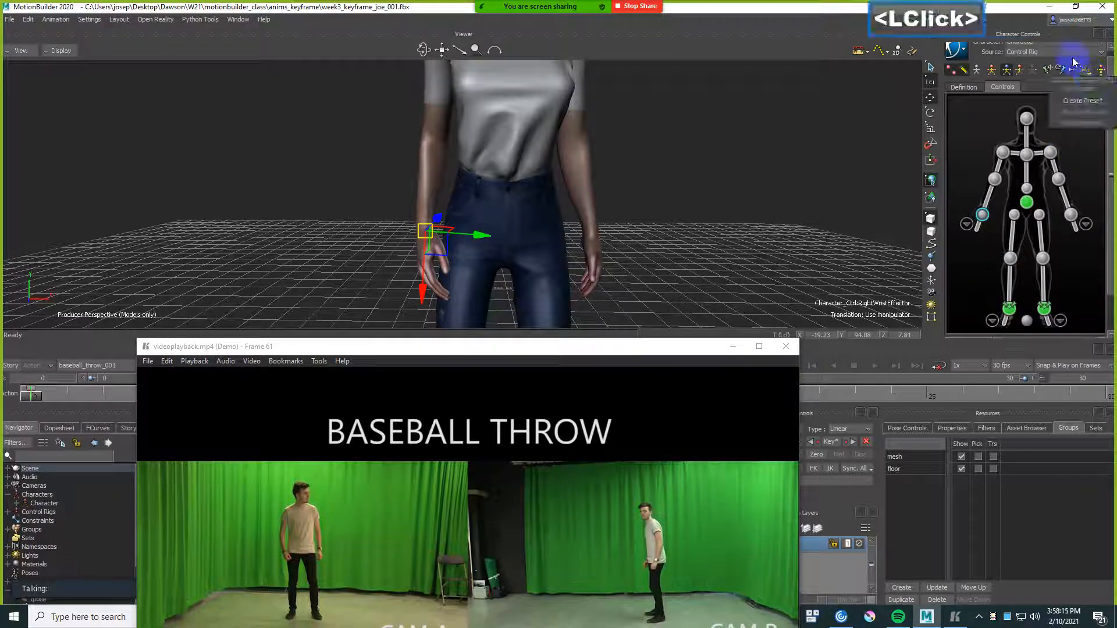
left_click(881, 92)
left_click(1048, 69)
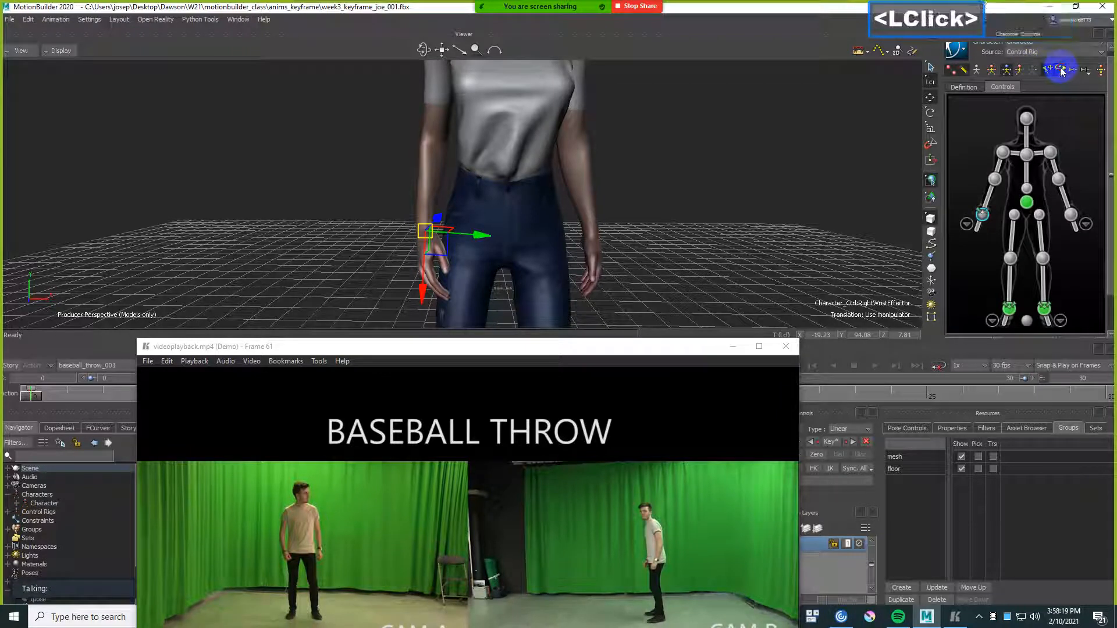
left_click_drag(679, 197, 709, 185, "ctrl")
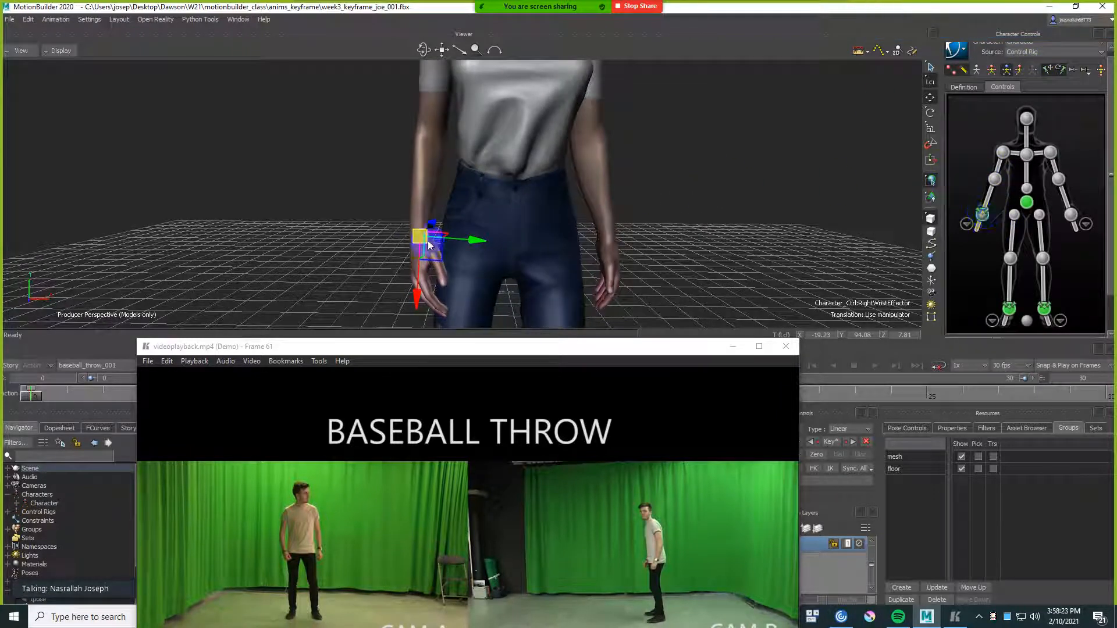
- Try moving the right elbow effector outward with the wrist pinned, and undo the move
left_click(996, 182)
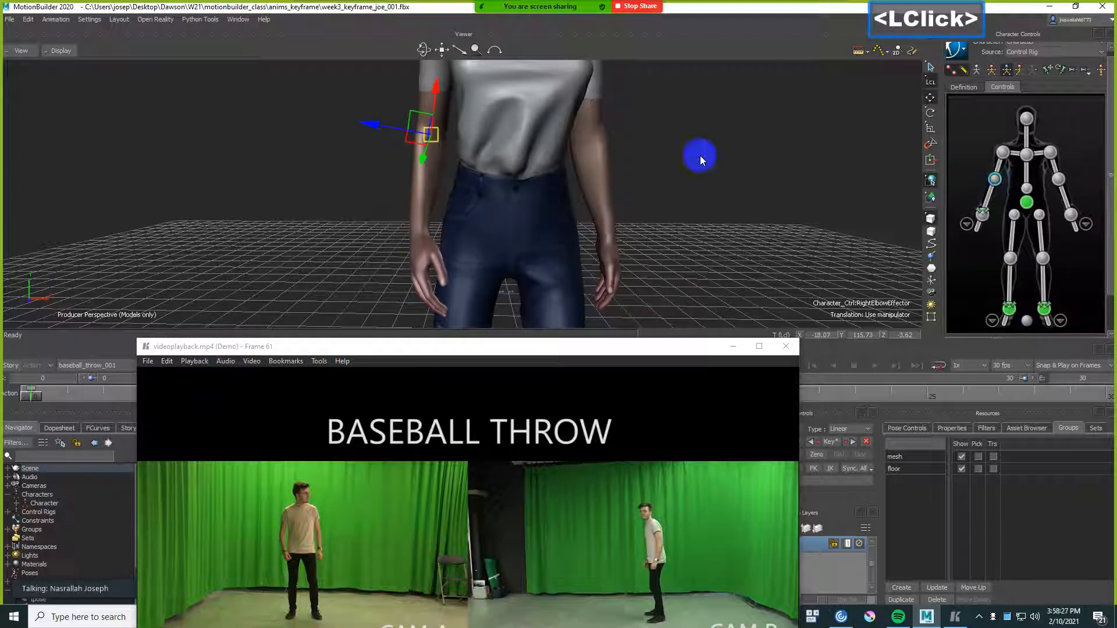
left_click_drag(381, 128, 374, 128)
key("ctrl+z")
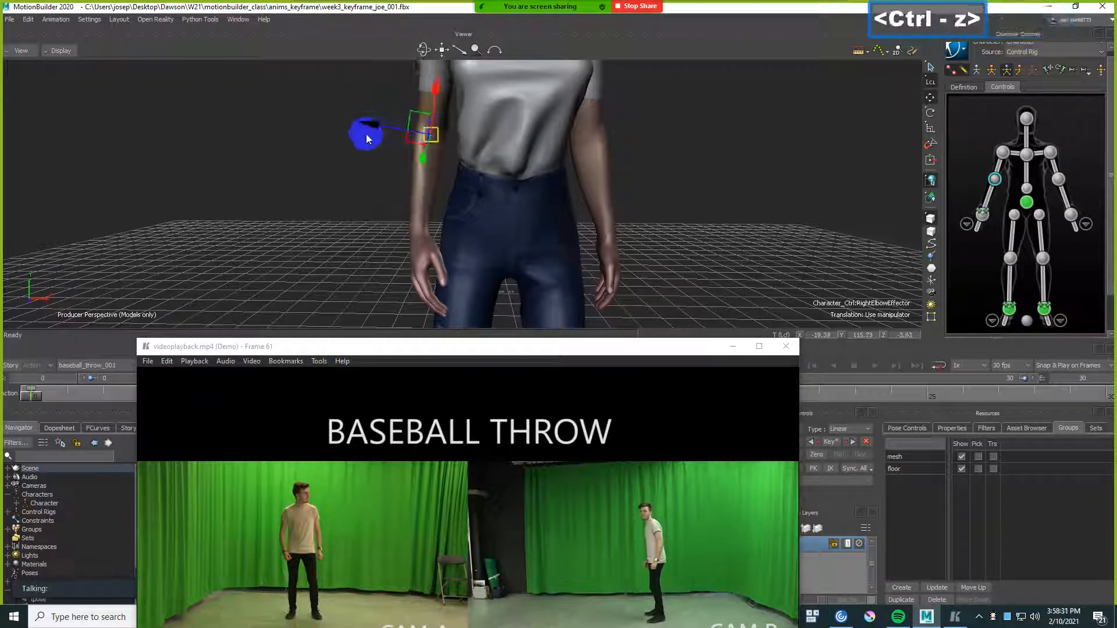
- Unpin the right wrist, try moving the right elbow effector away from the body, and undo the move
left_click(984, 214)
left_click(1060, 70)
left_click(995, 180)
left_click_drag(718, 180, 716, 185, "shift")
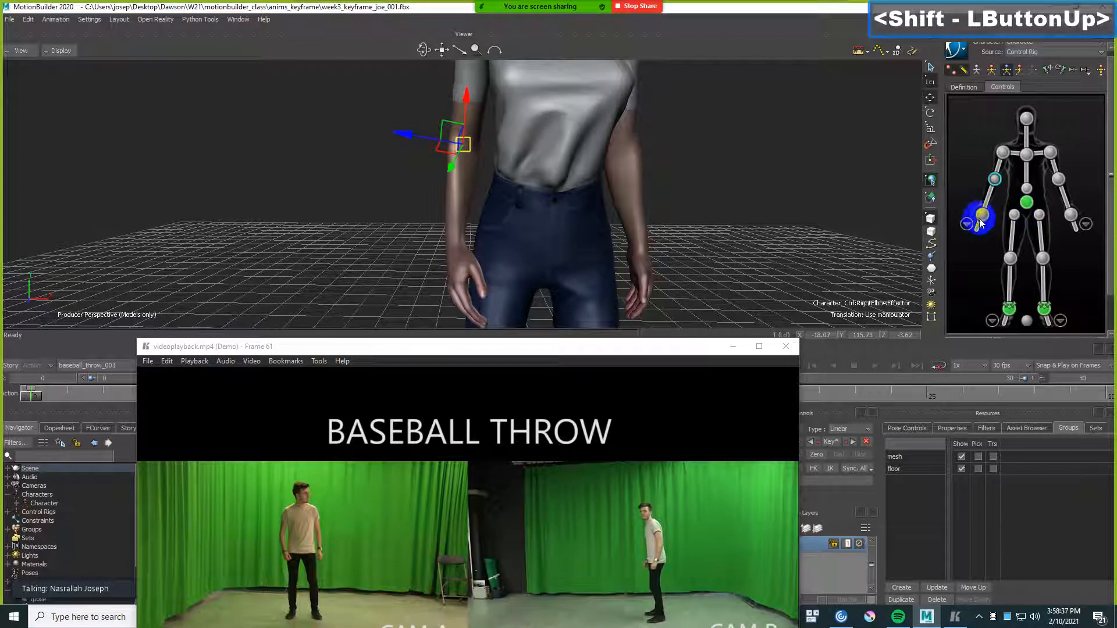
left_click_drag(403, 135, 371, 133)
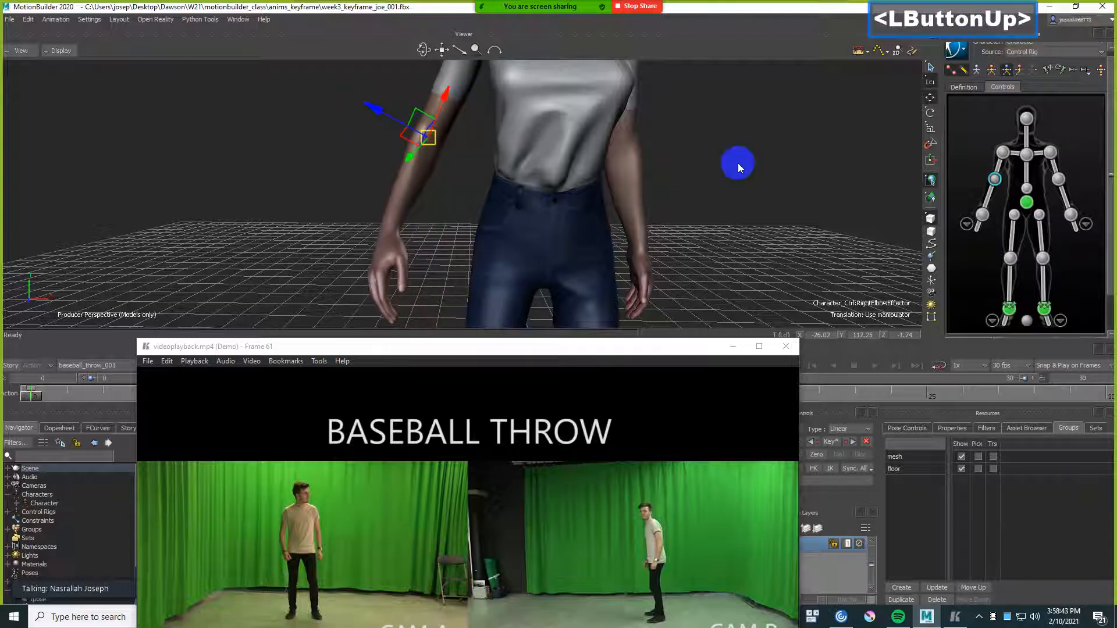
key("ctrl+z")
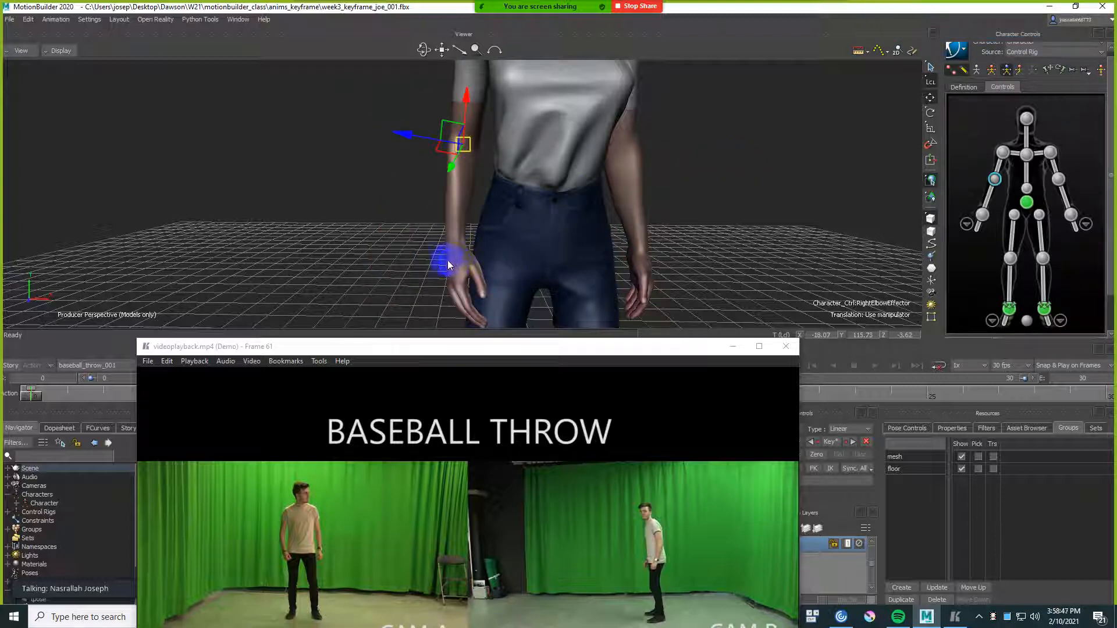
- Pin the right wrist again, move the right elbow effector outward to about X -21.2, Y 116.1, Z -2.9, and keyframe it
left_click(983, 218)
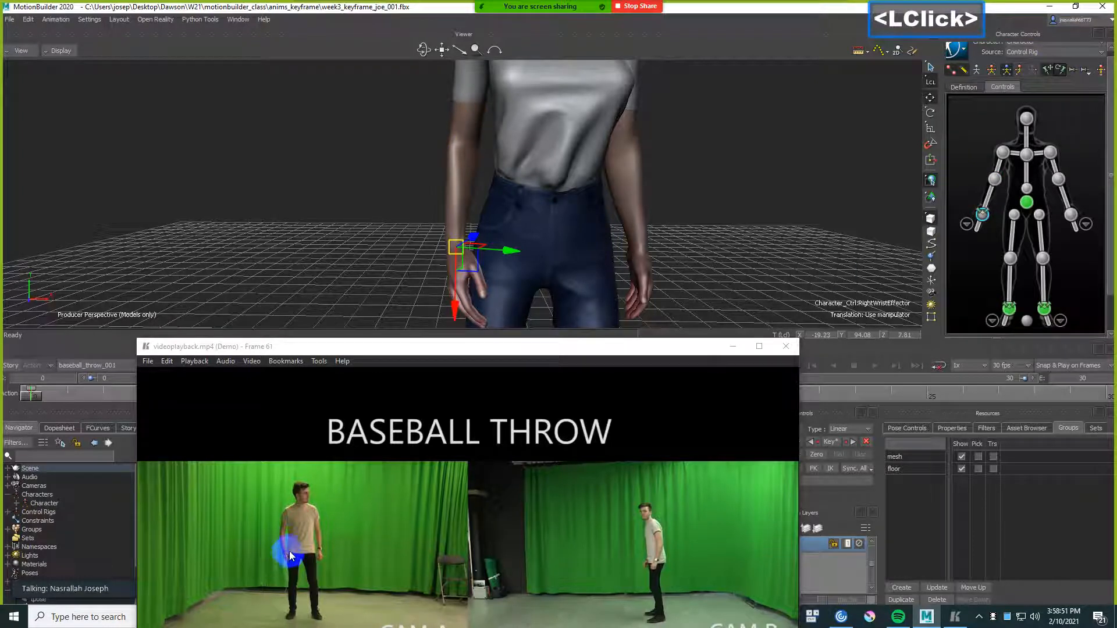
left_click(995, 181)
left_click_drag(413, 137, 337, 138)
scroll(357, 130, "down", 3)
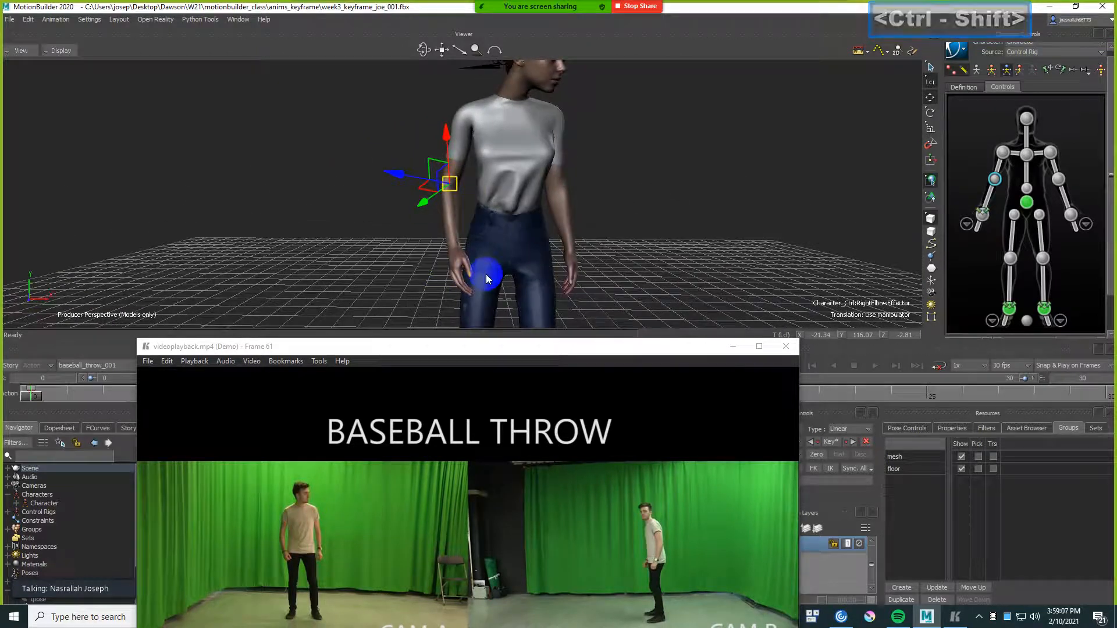
left_click_drag(354, 226, 345, 231, "shift")
left_click_drag(385, 176, 354, 215)
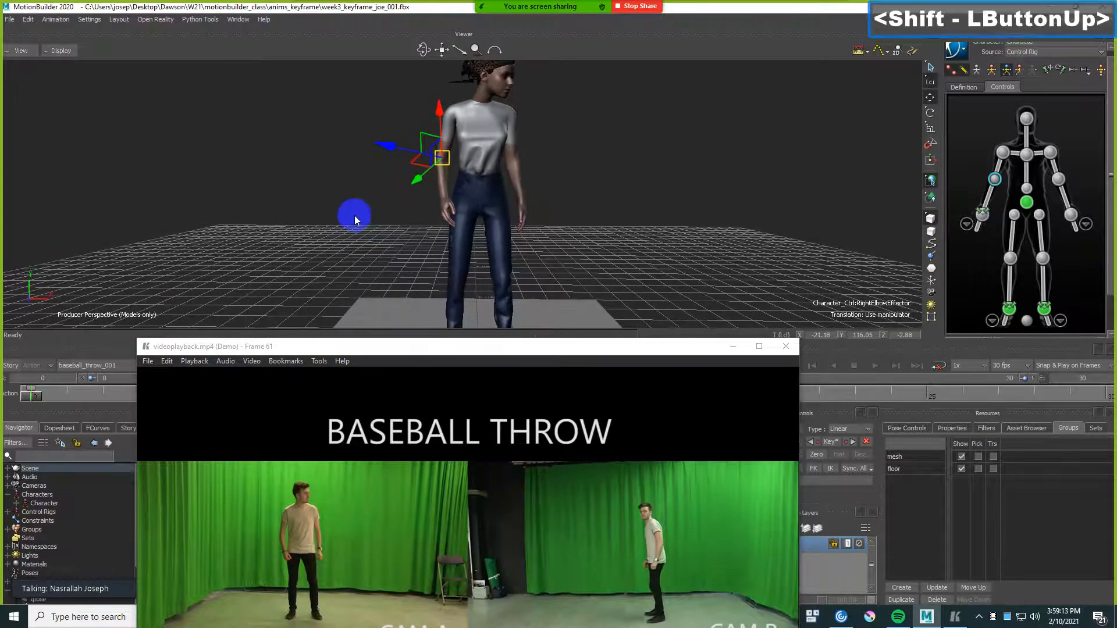
key("k")
- Reposition the left wrist effector slightly, rotate it to about X 15.8, Y -5.3, Z 81.6, and keyframe the pose
scroll(354, 215, "up", 5)
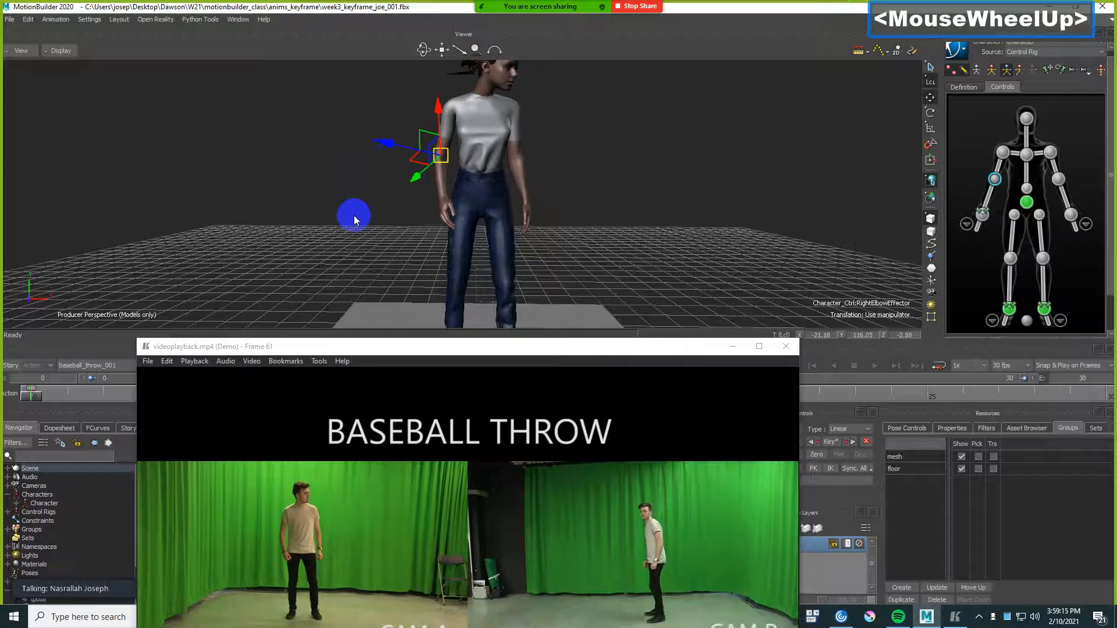
left_click_drag(723, 221, 672, 214, "shift")
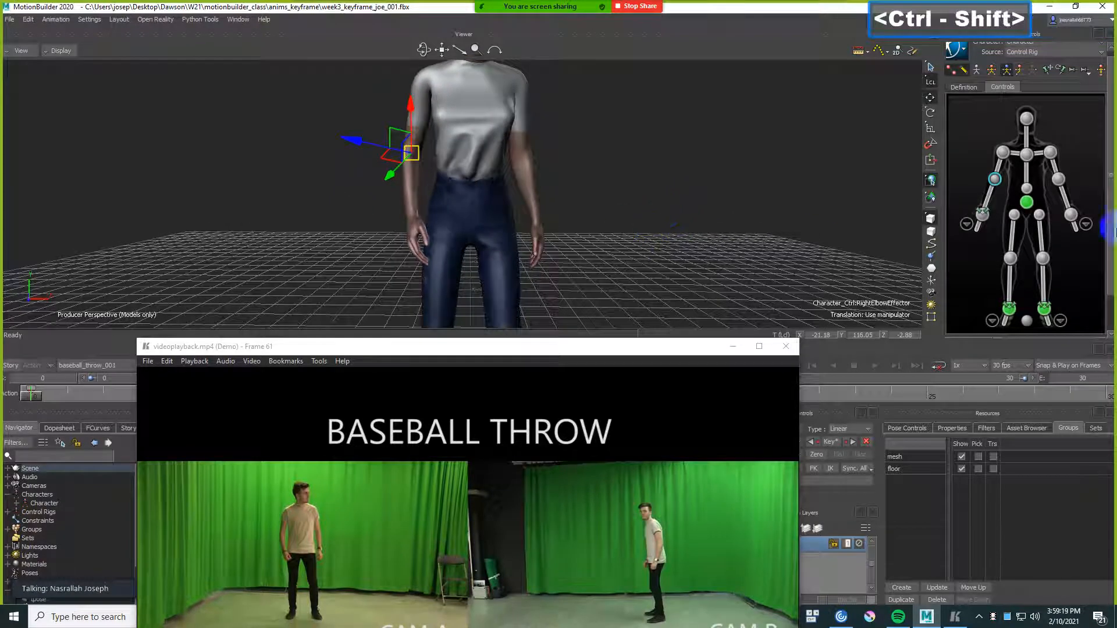
left_click(1071, 214)
left_click_drag(616, 216, 634, 219, "shift")
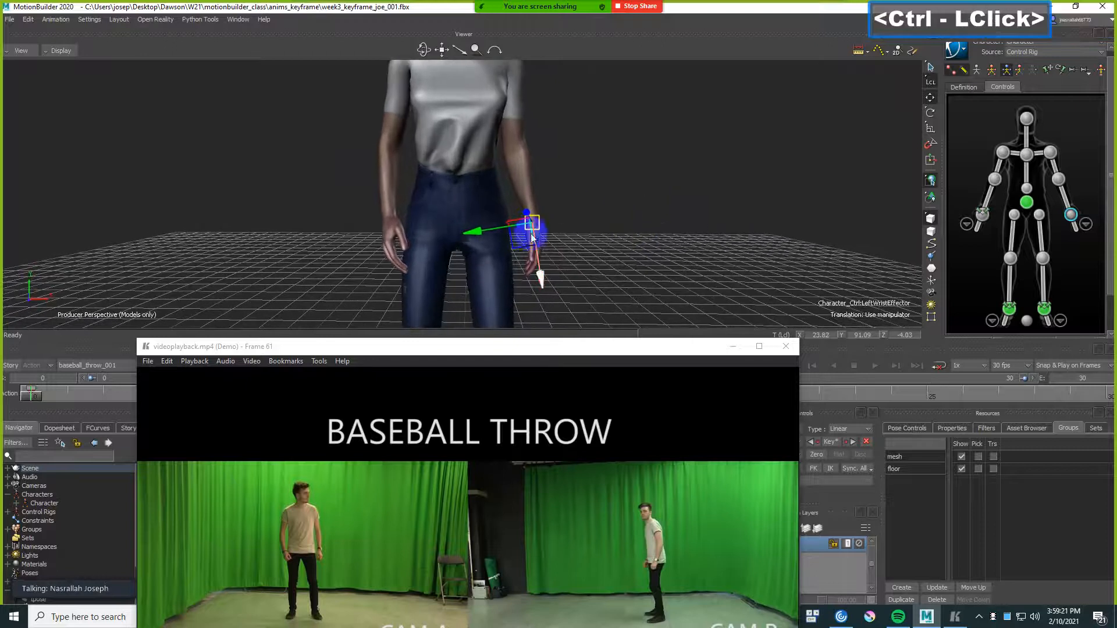
left_click_drag(477, 230, 473, 233)
key("e")
left_click(573, 239)
left_click_drag(573, 238, 616, 231)
scroll(592, 239, "down", 3)
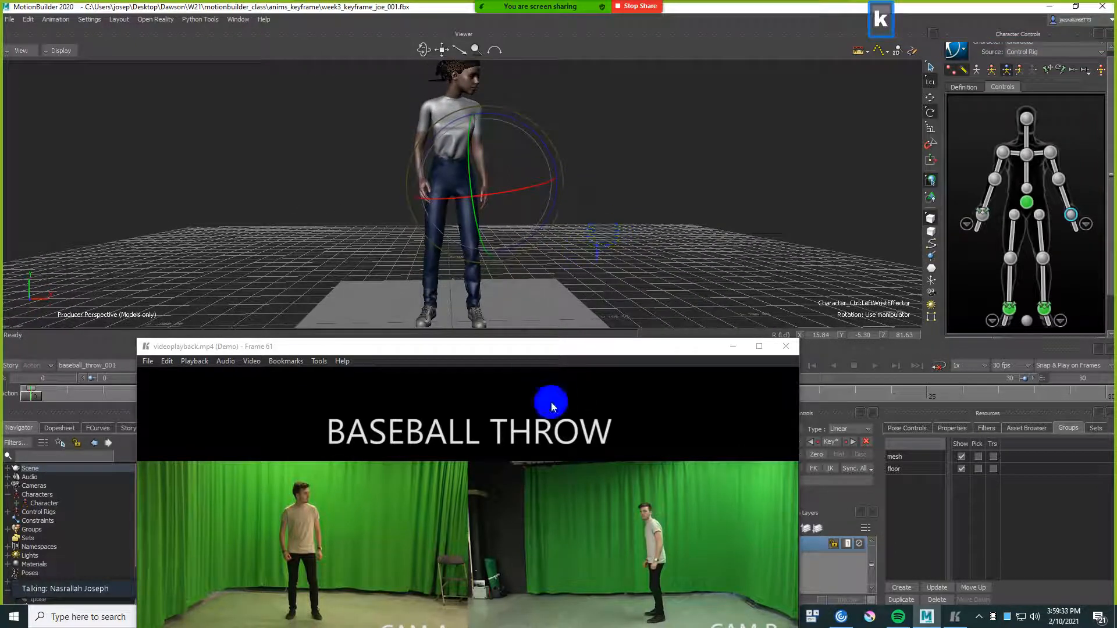
- Raise the reference video window into full view and review the wind-up from frame 61 to the leg lift around frame 111
left_click(553, 348)
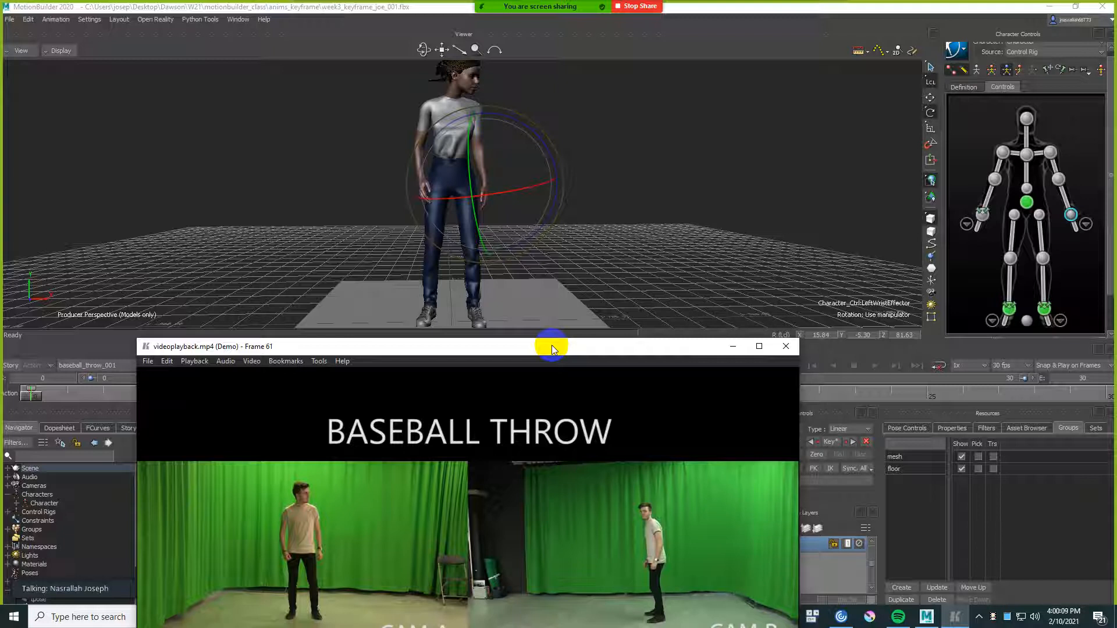
left_click_drag(544, 347, 537, 284)
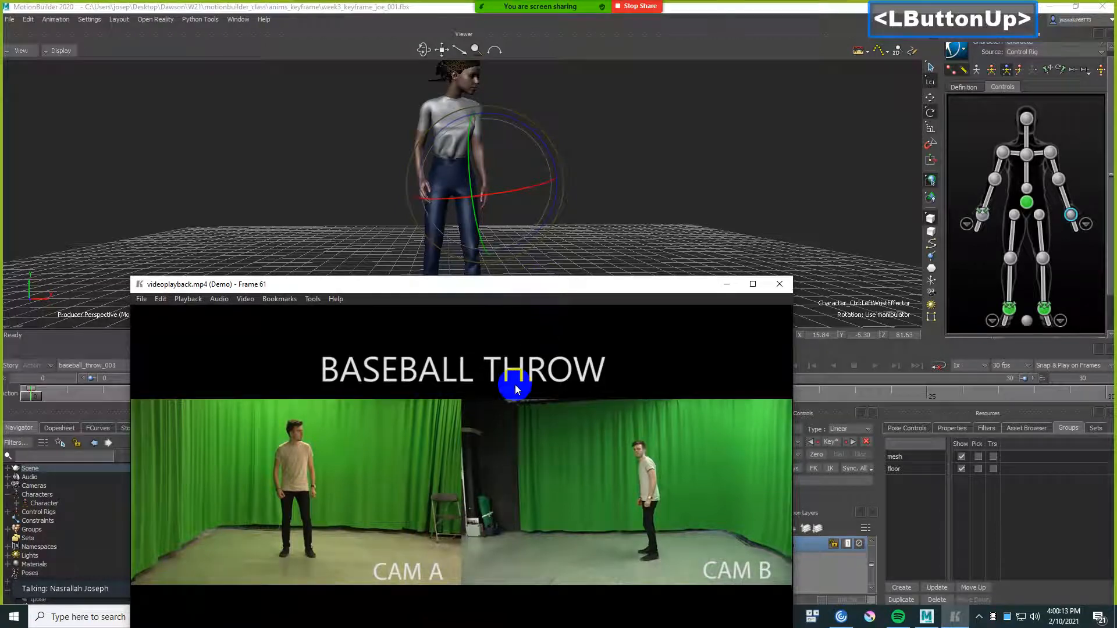
key("Right")
key("Right")
key("Right")
key("Right")
key("Right")
key("Right")
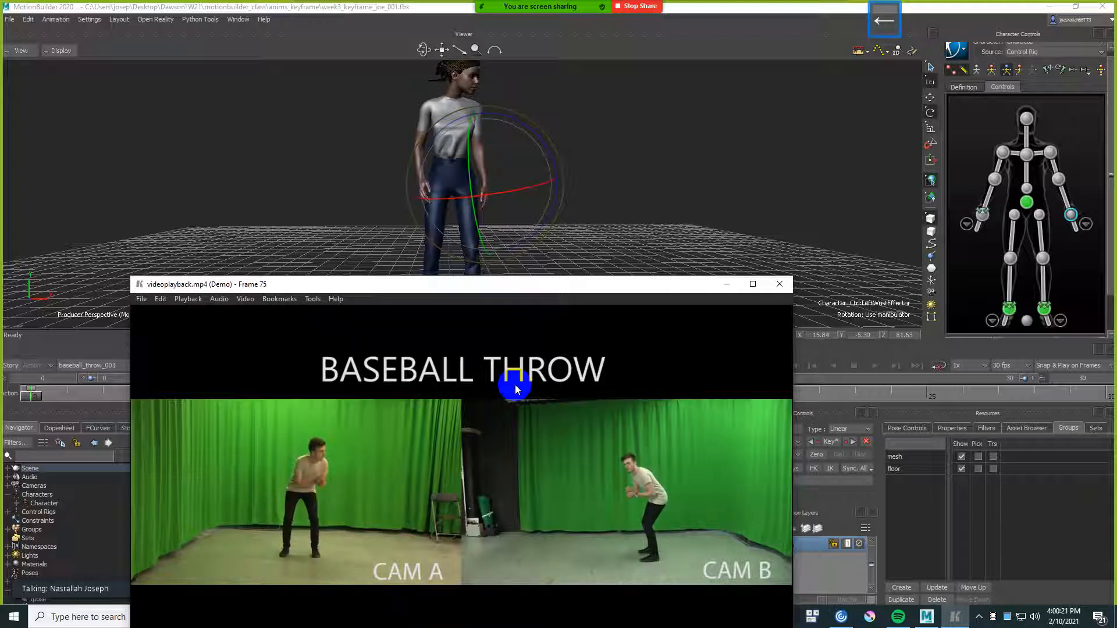
key("space")
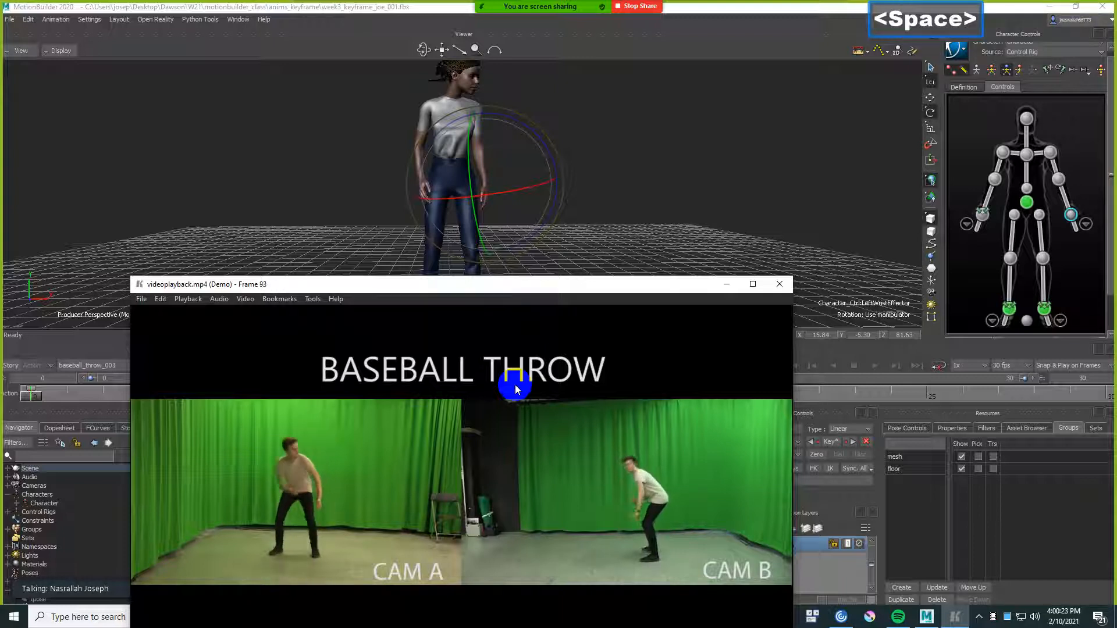
key("Left")
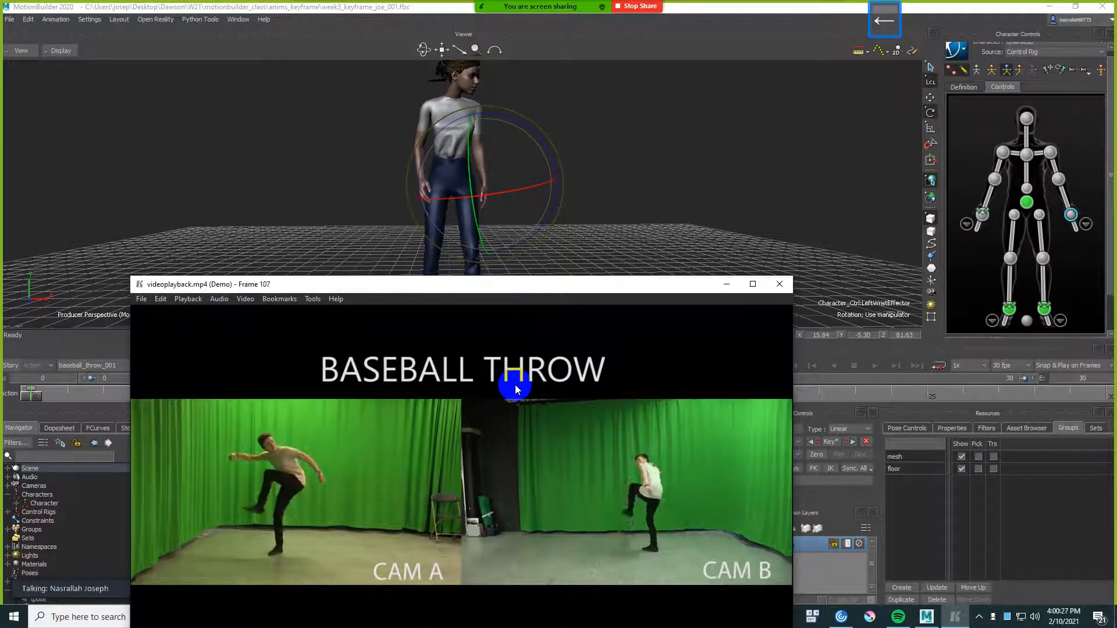
key("Left")
key("space")
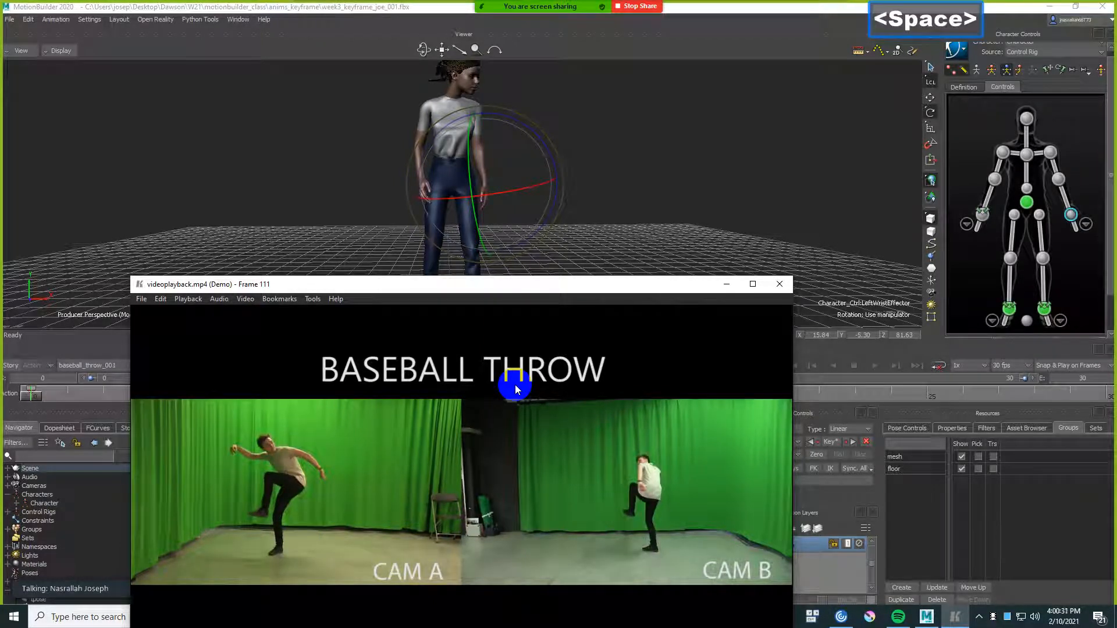
- Step through the reference video from the leg lift through the ball release and follow-through to about frame 176, and resume playback
key("Right")
key("Right")
key("Right")
key("Right")
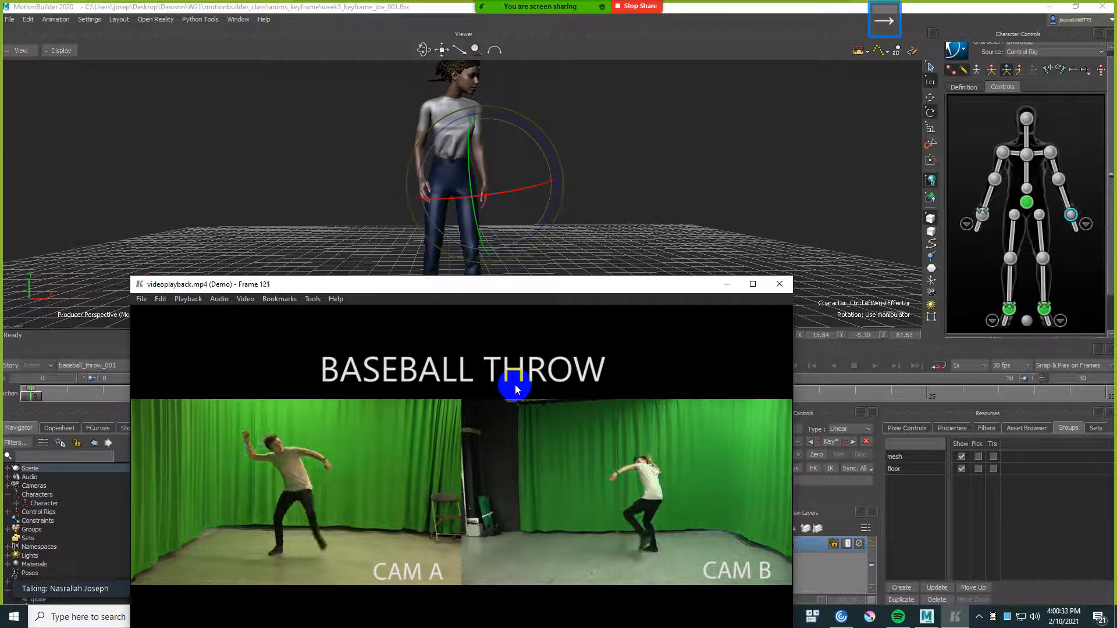
key("Right")
key("Right")
key("Right")
key("Right")
key("Right")
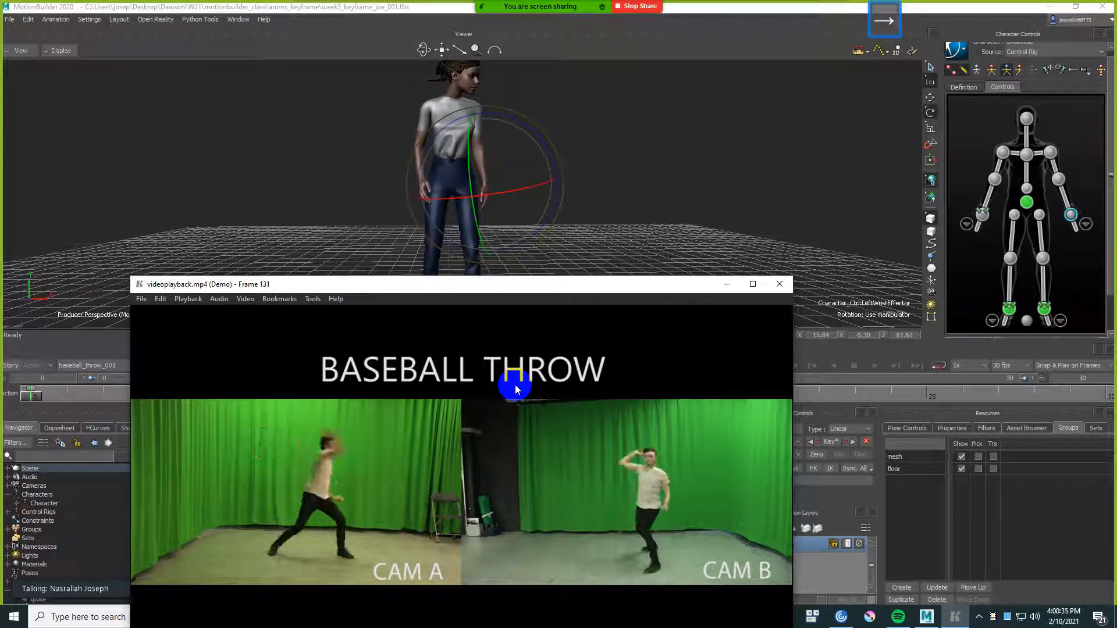
key("Right")
key("Right")
key("Right")
key("Right")
key("Right")
key("Right")
key("Right")
key("Right")
key("Right")
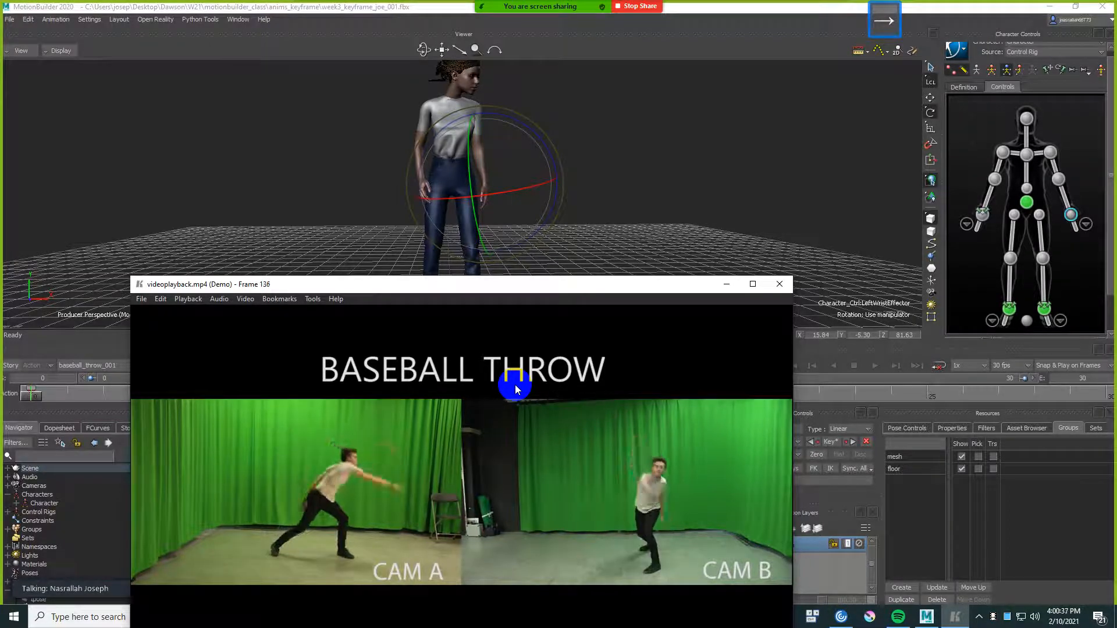
key("Right")
key("Right")
key("Right")
key("Right")
key("Right")
key("Right")
key("Right")
key("Right")
key("Right")
key("Right")
key("Right")
key("Right")
key("Right")
key("Right")
key("Right")
key("Right")
key("Right")
key("Right")
key("Right")
key("Right")
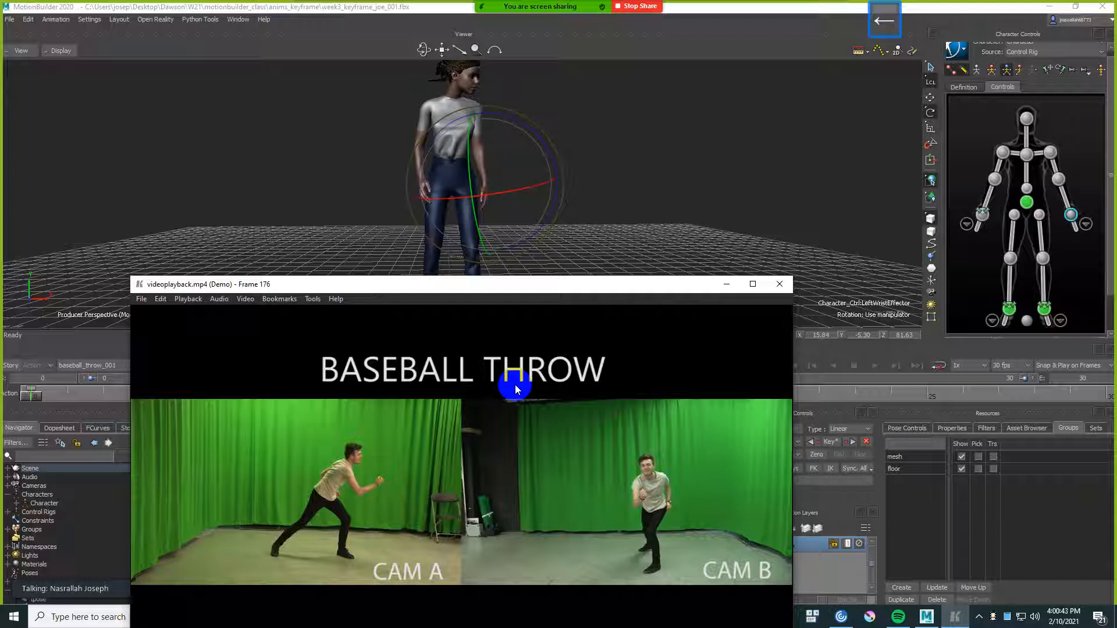
key("space")
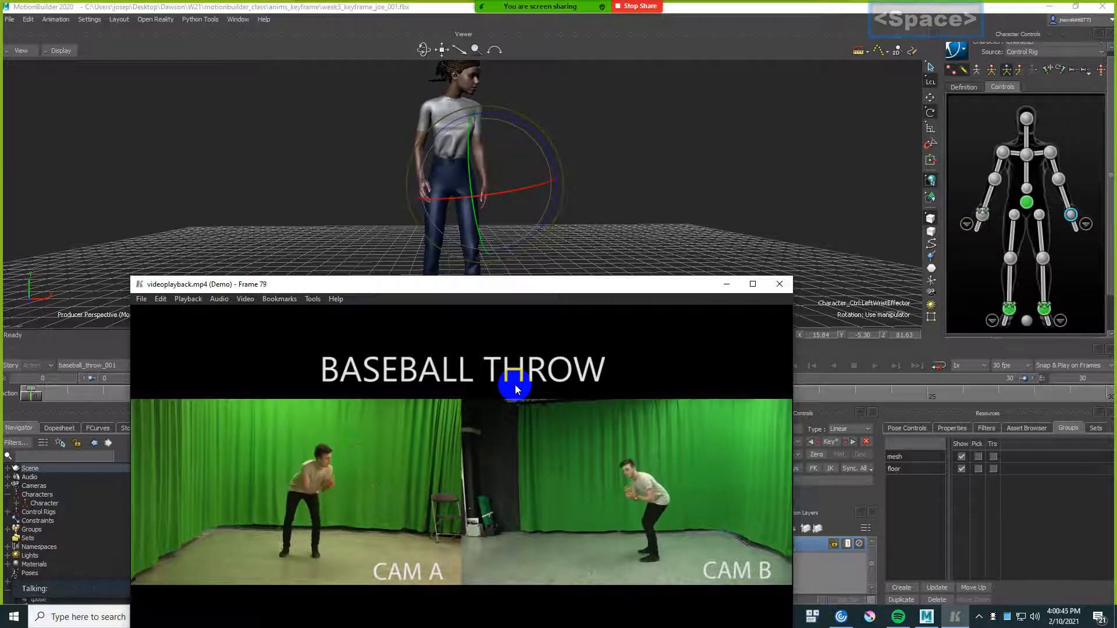
- Step the reference video back to about frame 66, shift its window slightly, and return the video to frame 1
key("Left")
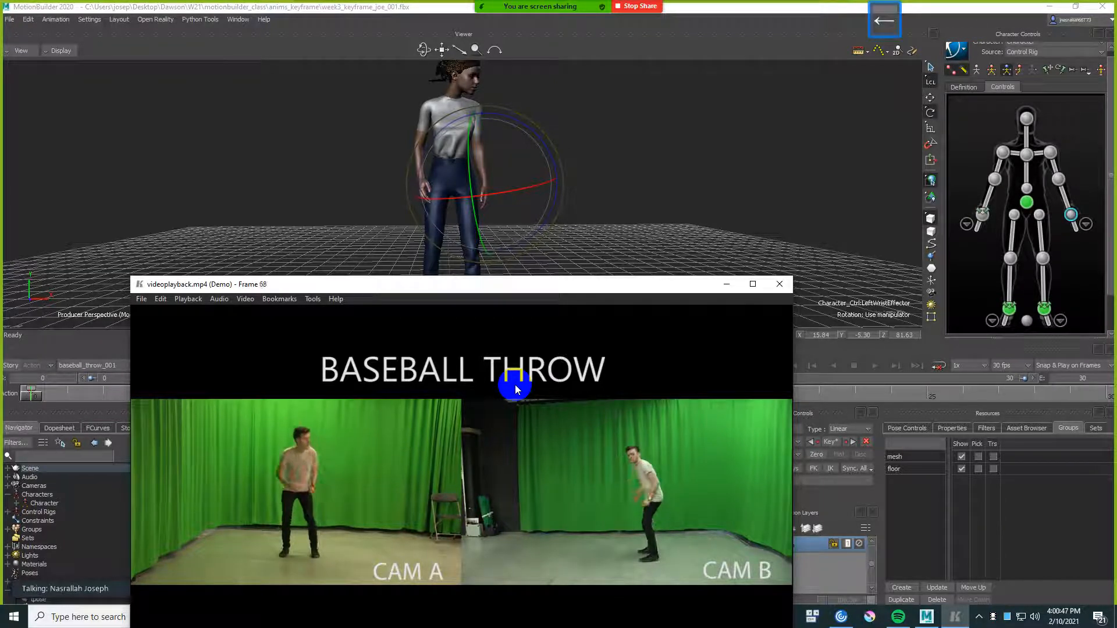
key("space")
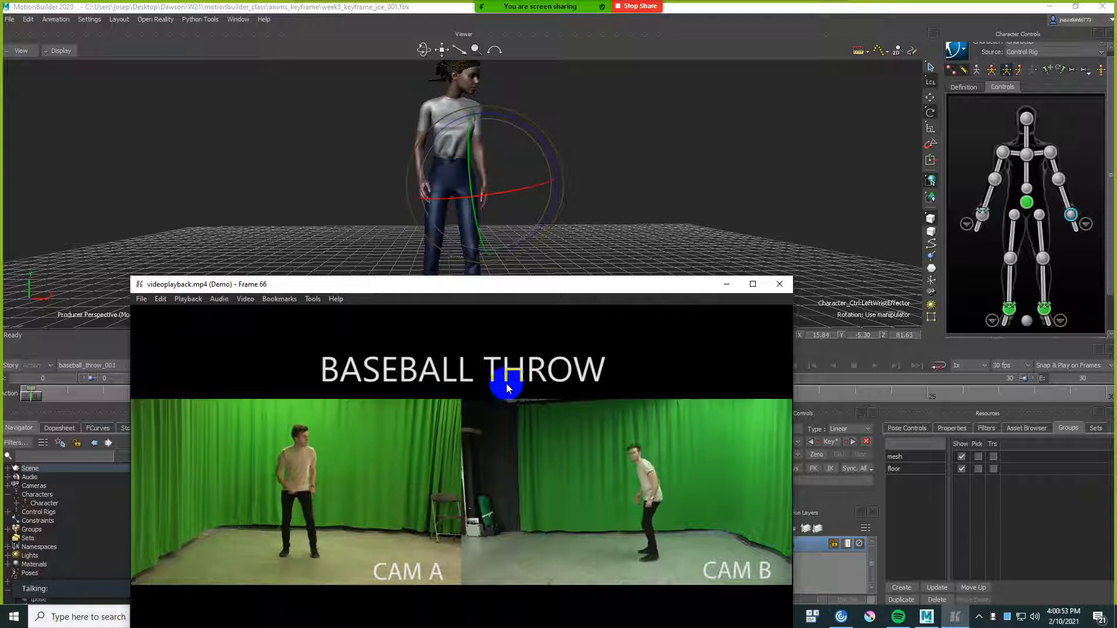
mouse_move(532, 285)
left_mouse_down()
mouse_move(536, 250)
mouse_move(541, 295)
left_mouse_up()
key("space")
key("Home")
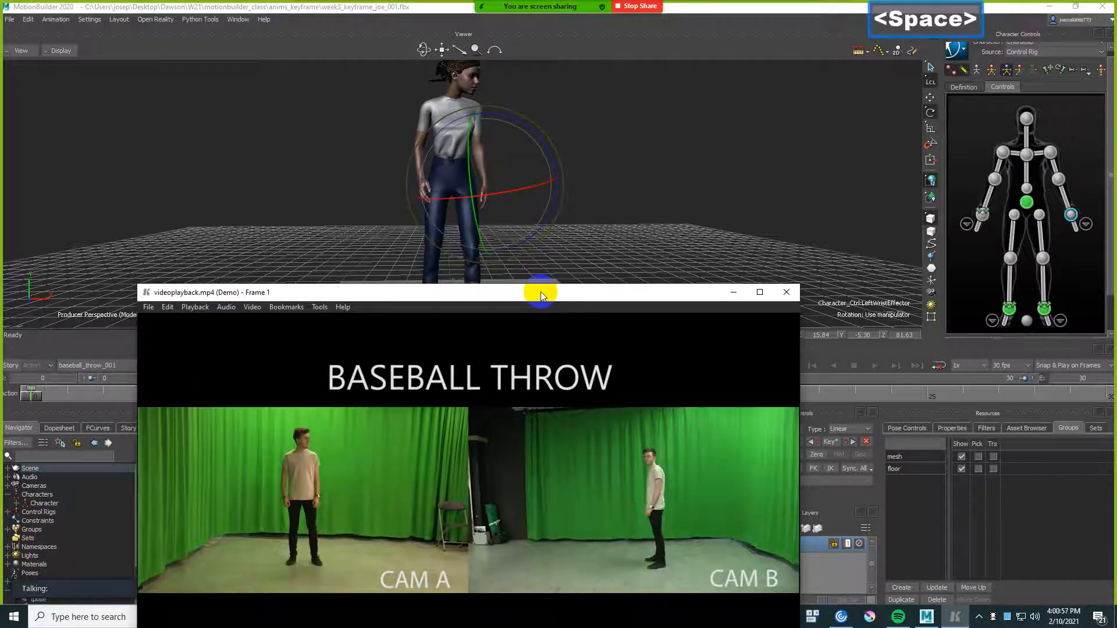
- Play the reference video to about frame 64 and step forward to examine the crouched wind-up pose around frame 81
key("space")
key("Left")
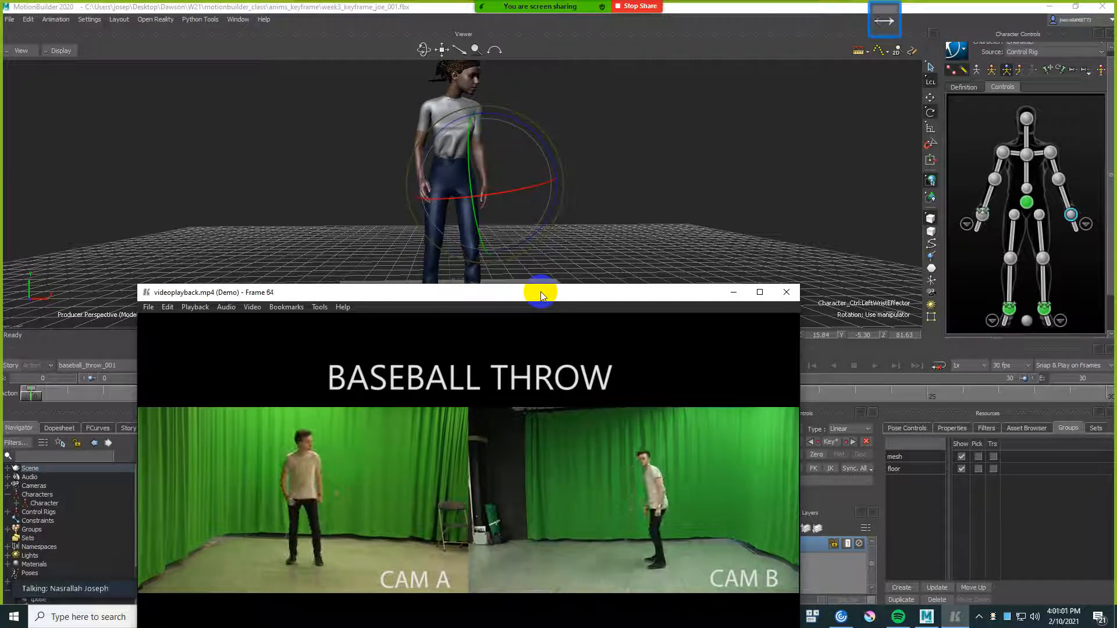
key("Right")
key("Right")
key("Right")
key("Right")
key("Right")
key("Right")
key("Right")
key("Right")
key("Right")
key("Right")
key("Right")
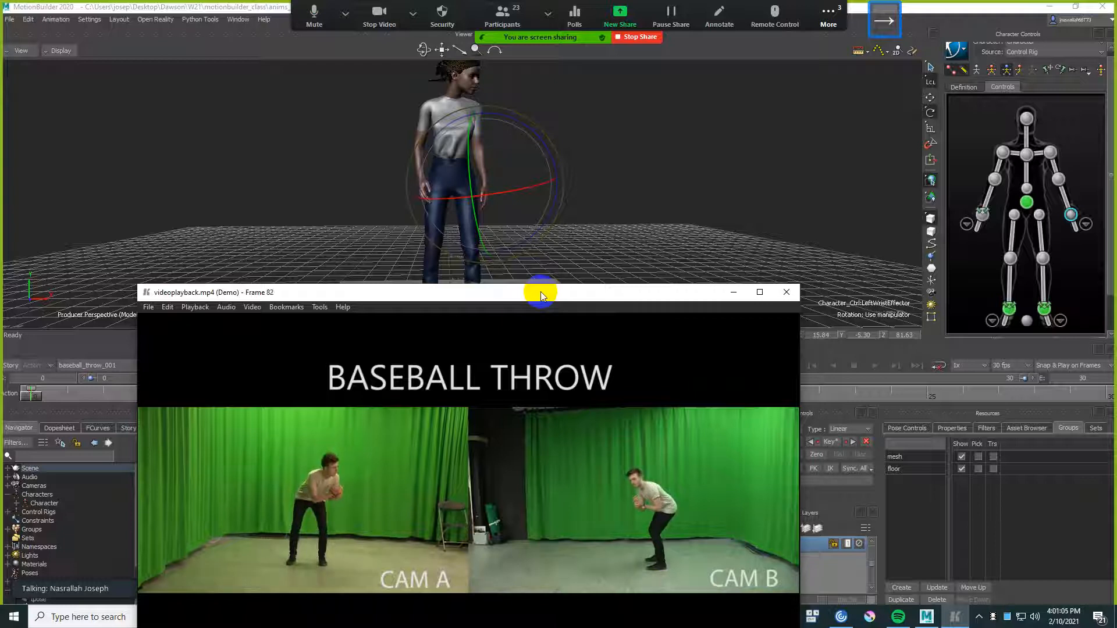
key("Right")
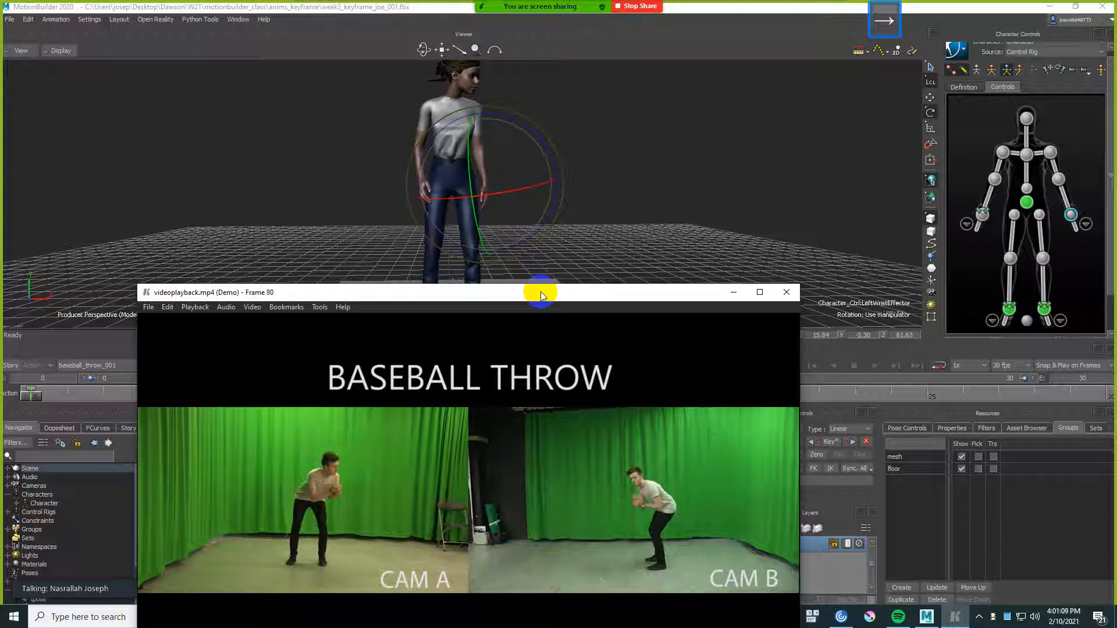
key("Right")
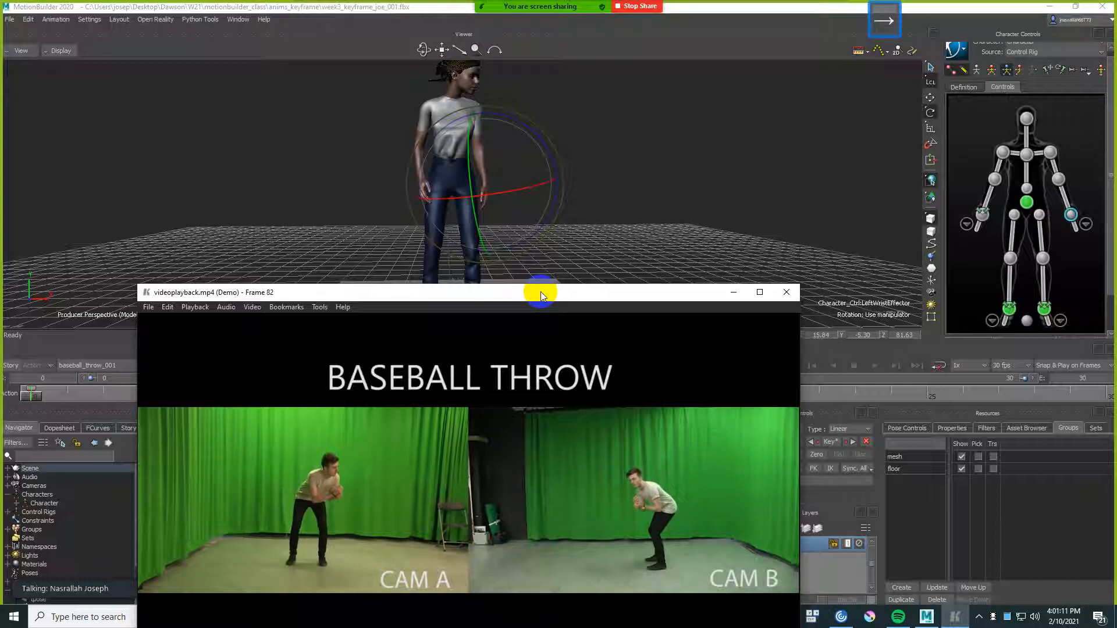
key("Left")
key("Left")
key("Left")
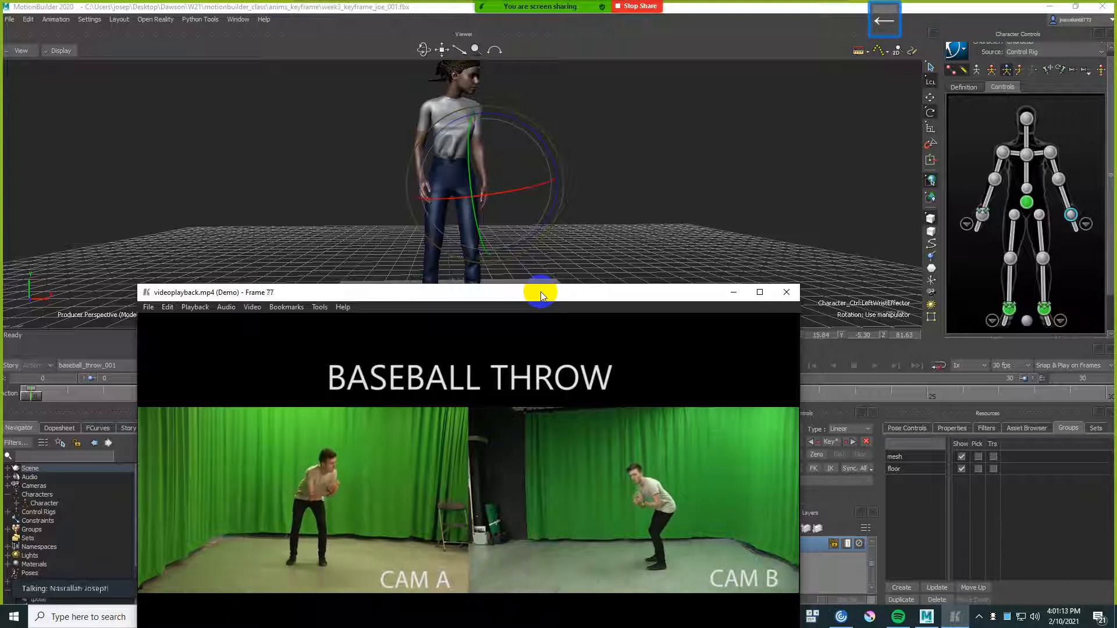
key("Right")
key("Right")
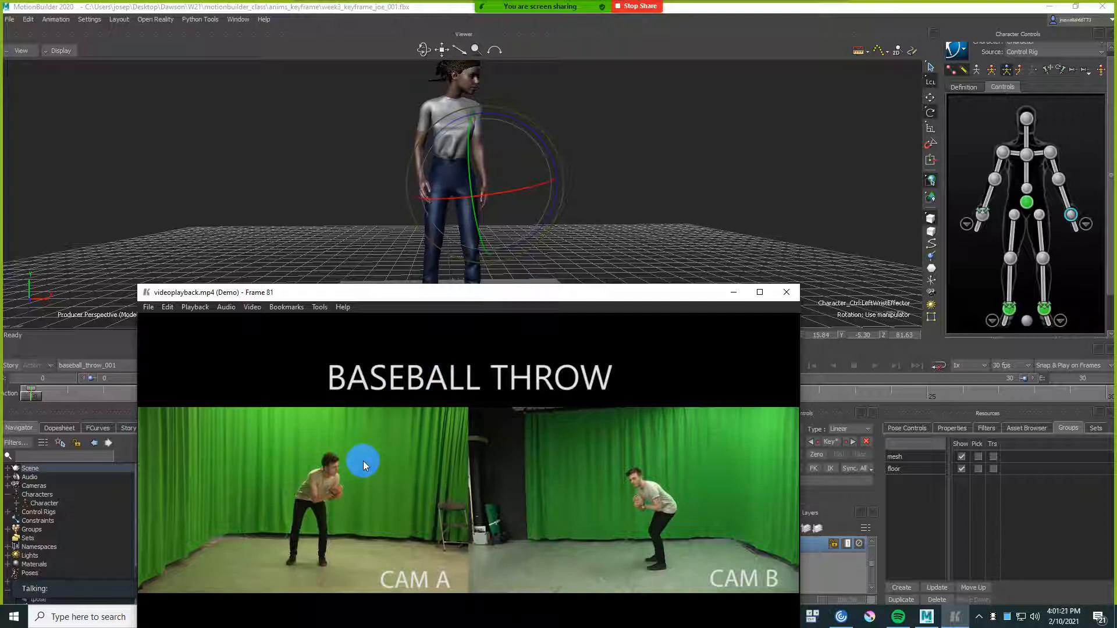
- Step back and forth through the frames around the crouch to examine how the body lowers, and resume playback
key("Left")
key("Left")
key("Left")
key("Left")
key("Left")
key("Left")
key("Left")
key("Left")
key("Left")
key("Right")
key("Right")
key("Right")
key("Right")
key("Right")
key("Right")
key("Right")
key("Right")
key("Right")
key("Right")
key("Right")
key("Right")
key("Right")
key("Right")
key("Right")
key("Right")
key("Right")
key("Right")
key("Right")
key("Left")
key("Left")
key("Left")
key("Left")
key("Left")
key("Left")
key("Left")
key("Left")
key("Left")
key("Left")
key("Left")
key("Left")
key("Left")
key("Left")
key("Left")
key("Left")
key("Left")
key("Left")
key("Left")
key("Left")
key("Left")
key("Left")
key("space")
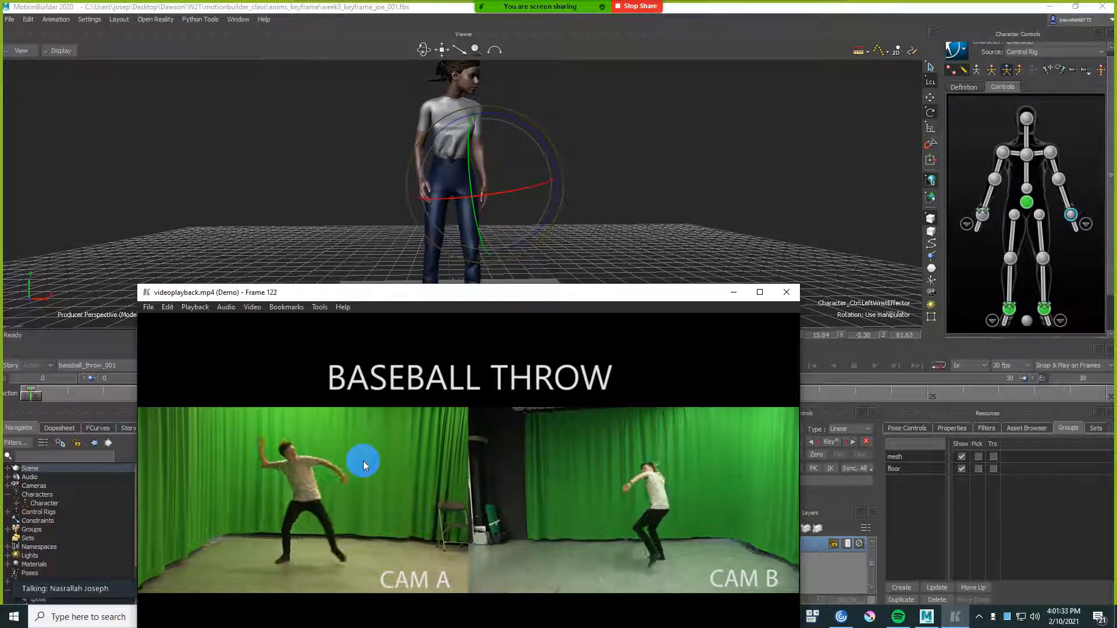
- Step the reference video back from frame 122 to frame 57 and replay the throw to about frame 142
key("Left")
key("Left")
key("Left")
key("Left")
key("Left")
key("Left")
key("Left")
key("Left")
key("Left")
key("Left")
key("Left")
key("Left")
key("Left")
key("Left")
key("Left")
key("Left")
key("Left")
key("Left")
key("Left")
key("Left")
key("Left")
key("Left")
key("Left")
key("Left")
key("Left")
key("Left")
key("Left")
key("Left")
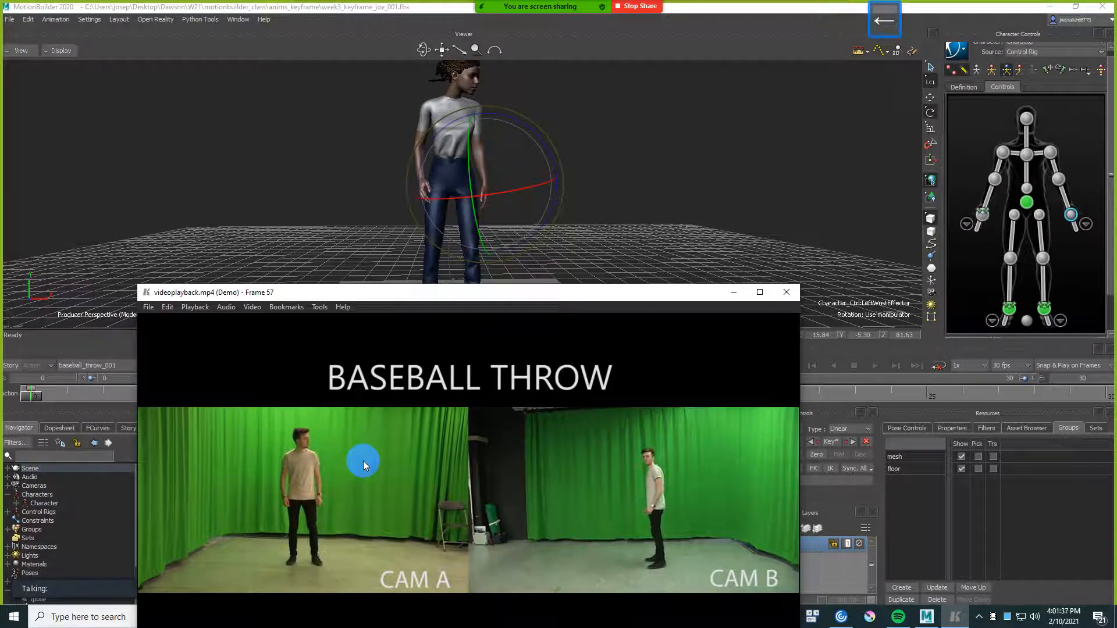
key("space")
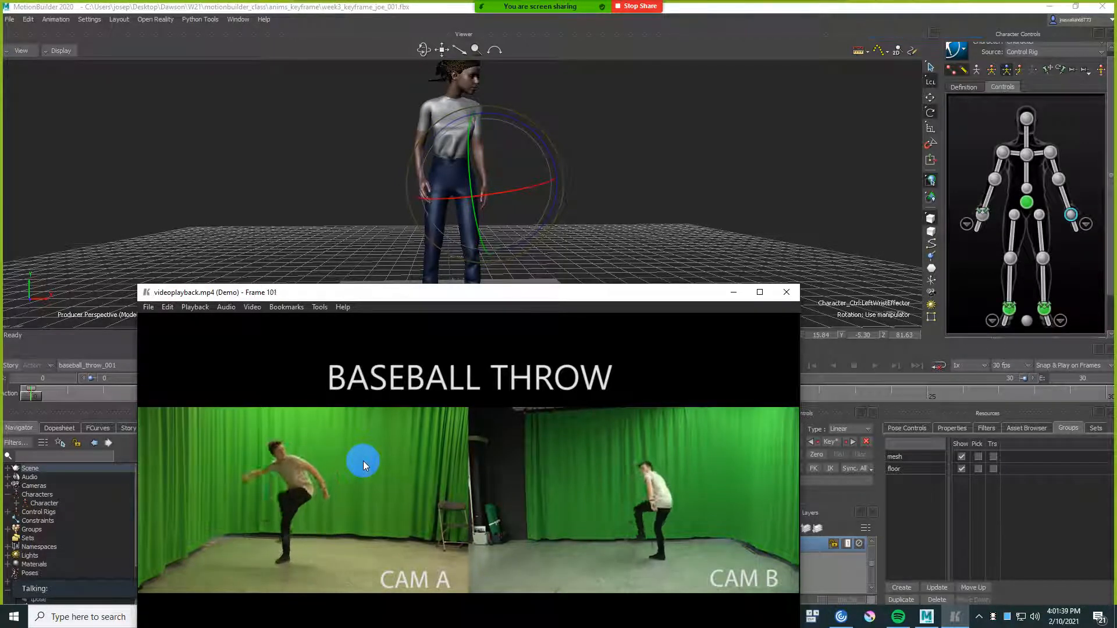
key("space")
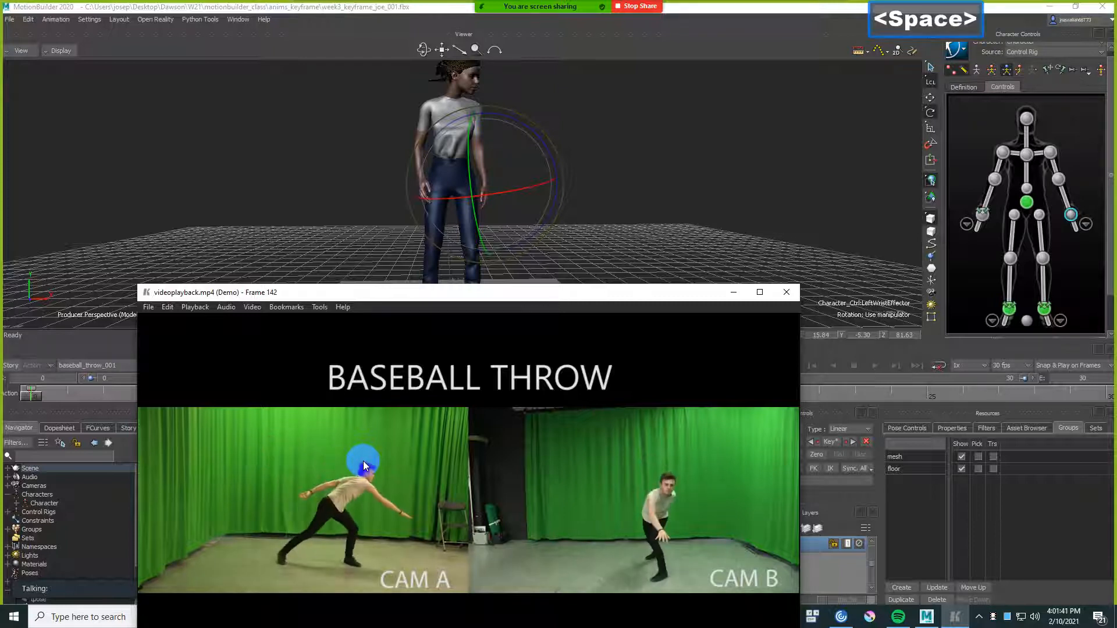
- Replay the reference video from its beginning and stop on the crouched pose at frame 81
key("Home")
key("space")
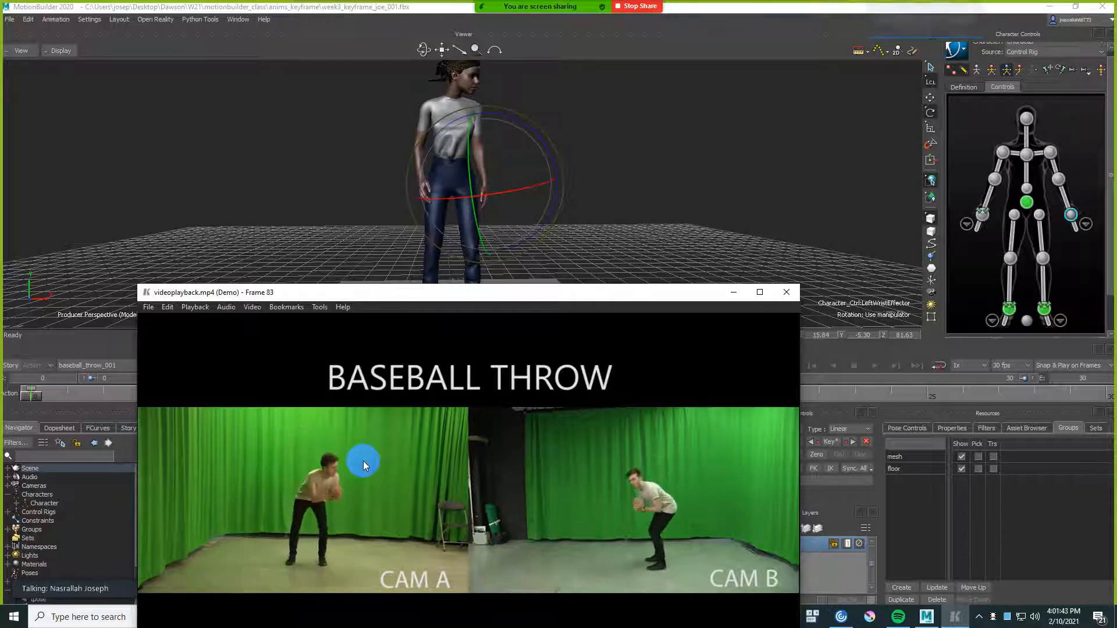
key("Right")
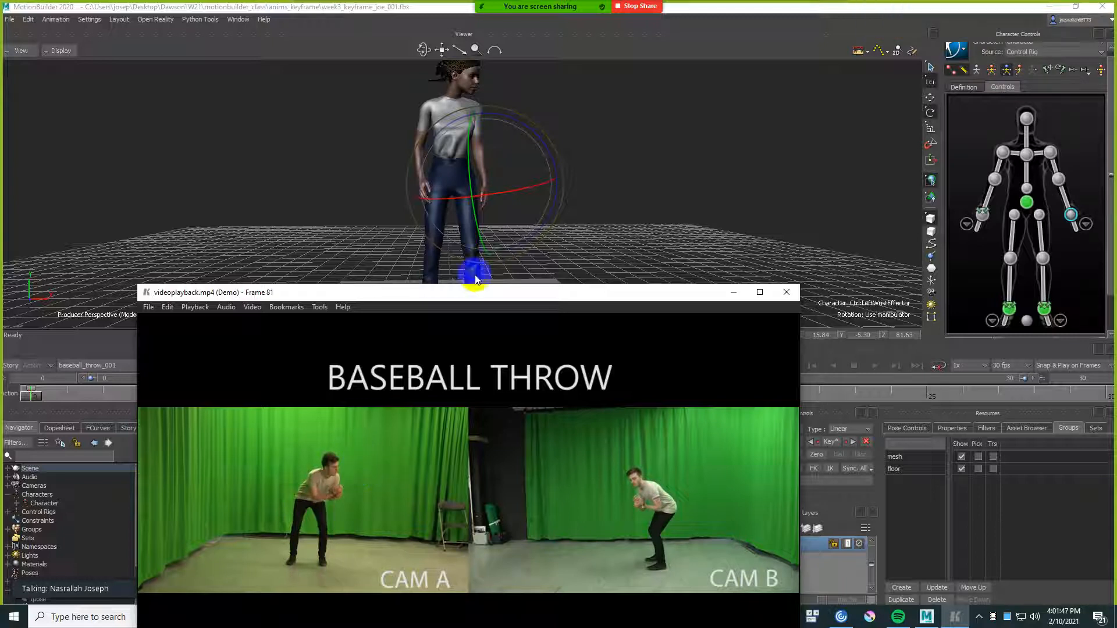
- Move the reference video window clear of the timeline and keyframe the character's standing pose at frame 4
left_click(642, 183)
left_click_drag(634, 298, 633, 364)
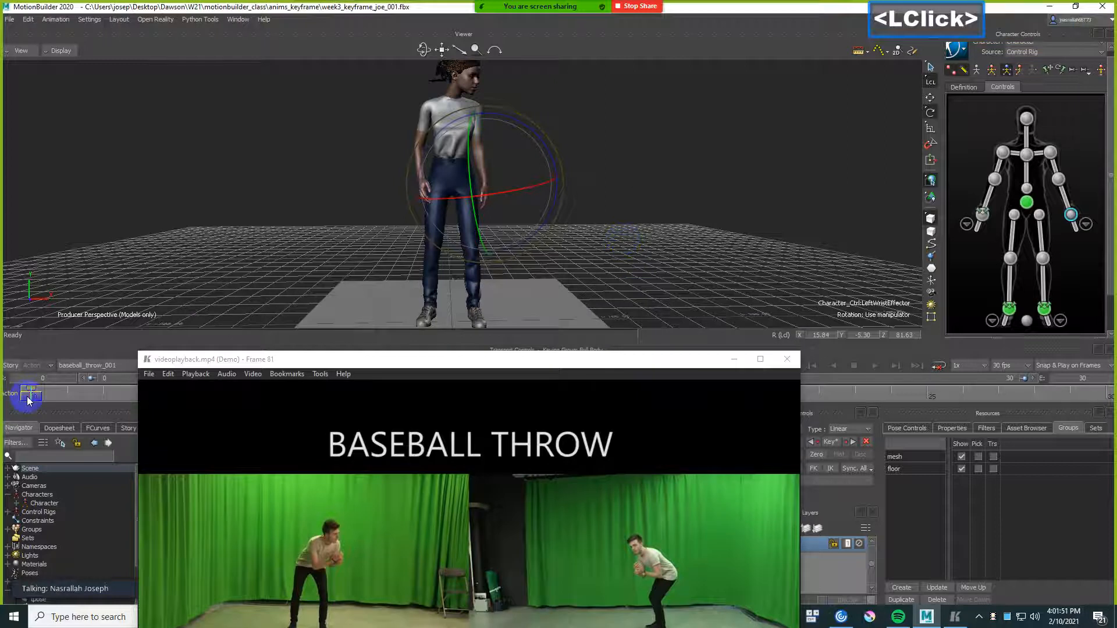
left_click_drag(30, 399, 125, 398)
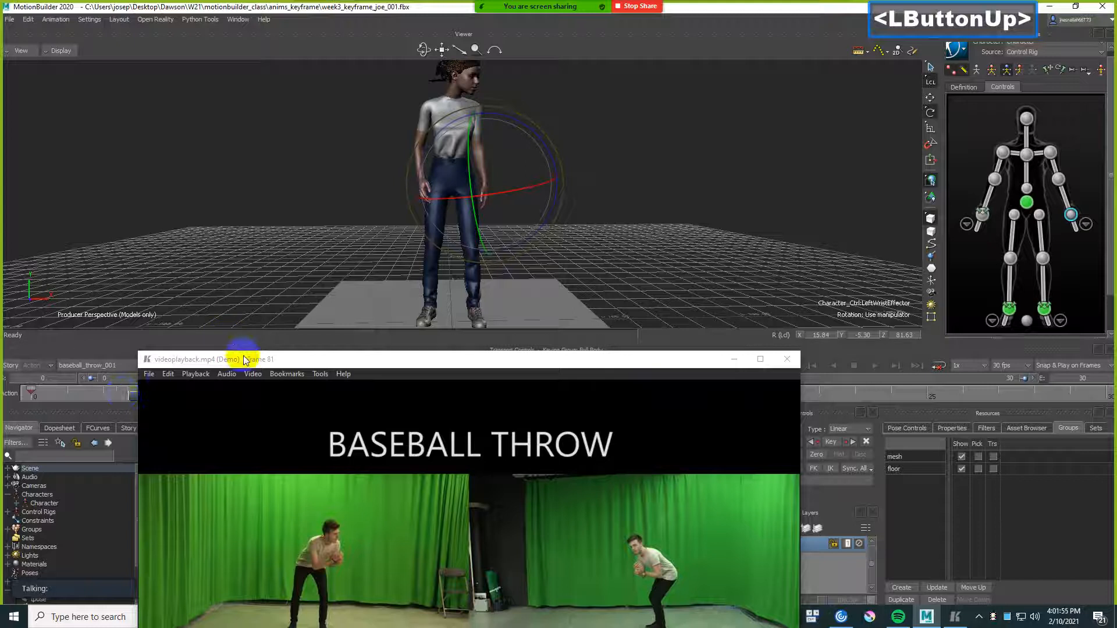
left_click_drag(242, 358, 284, 443)
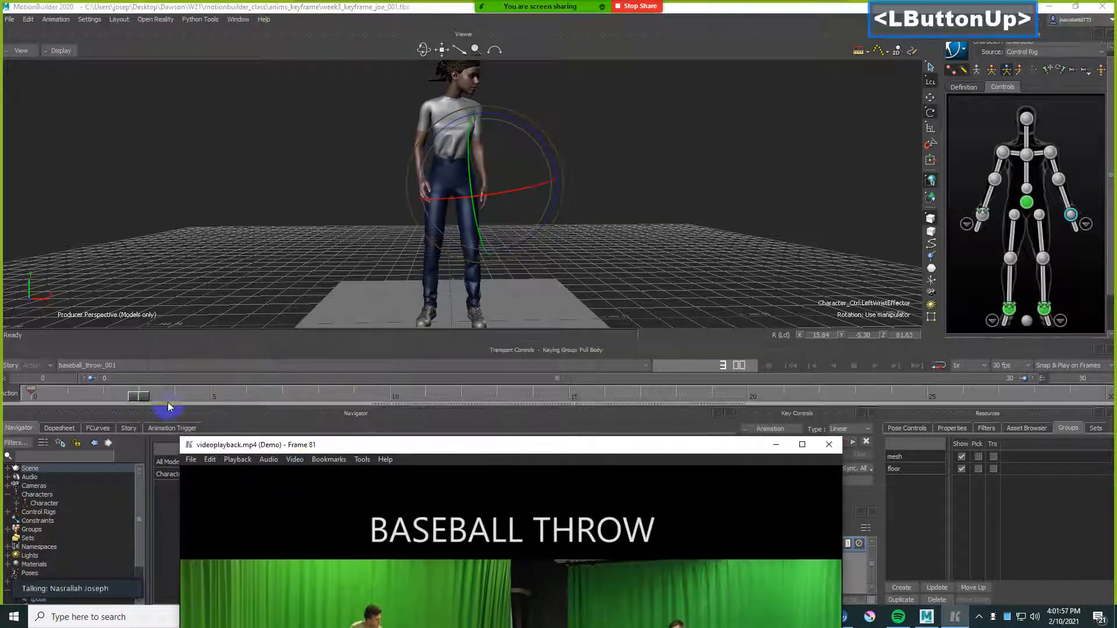
mouse_move(135, 399)
left_mouse_down()
mouse_move(49, 399)
mouse_move(167, 395)
left_mouse_up()
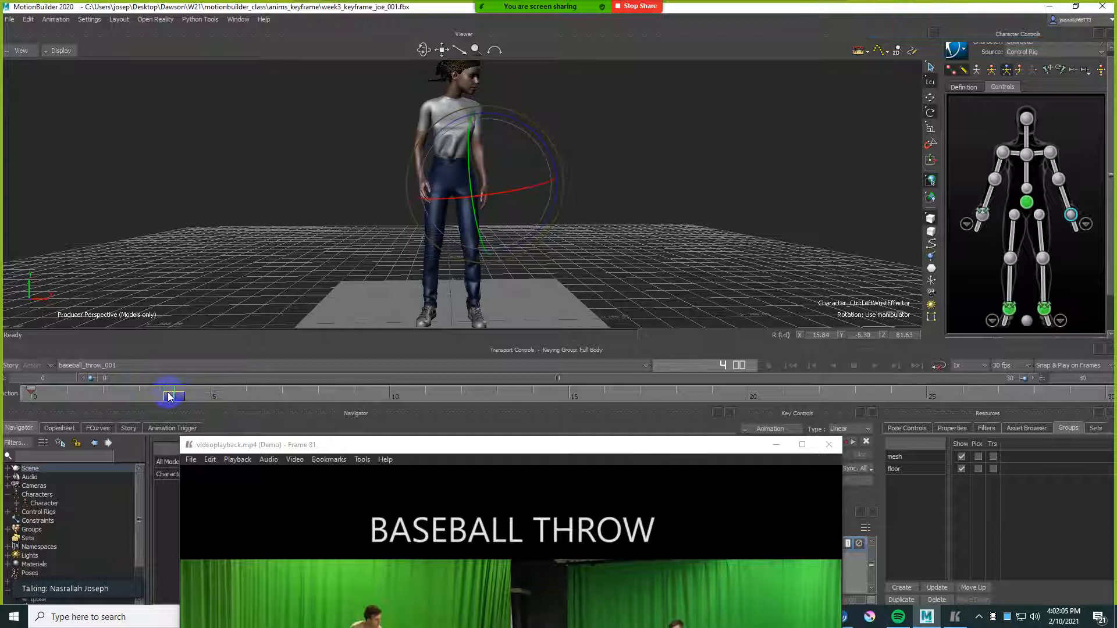
left_click(270, 235)
key("k")
left_click(182, 406)
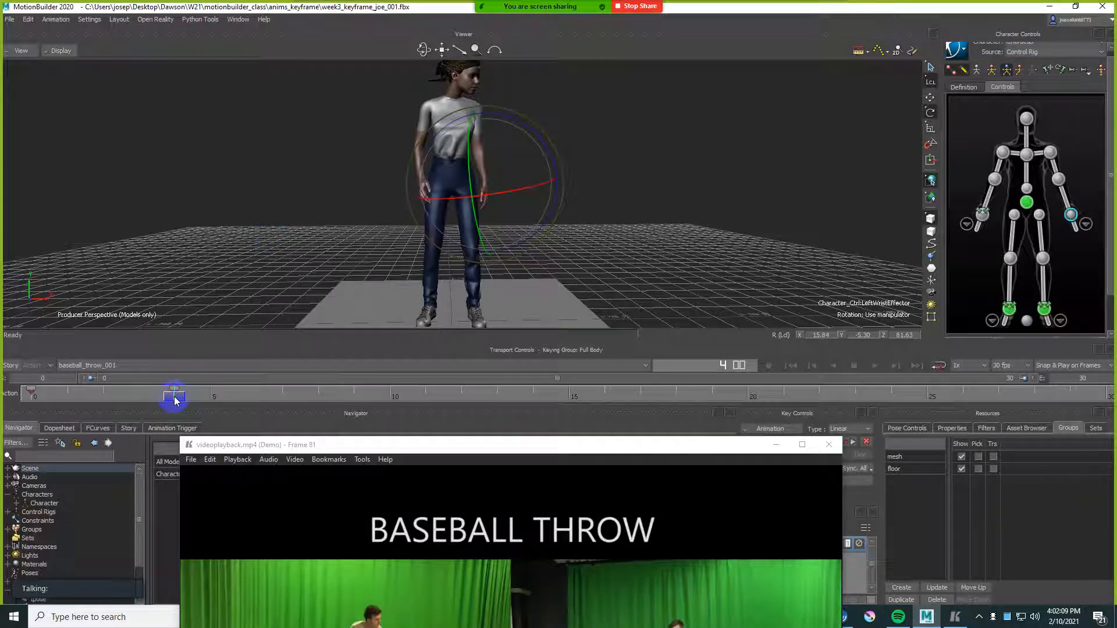
mouse_move(172, 399)
left_mouse_down()
mouse_move(29, 387)
mouse_move(173, 391)
left_mouse_up()
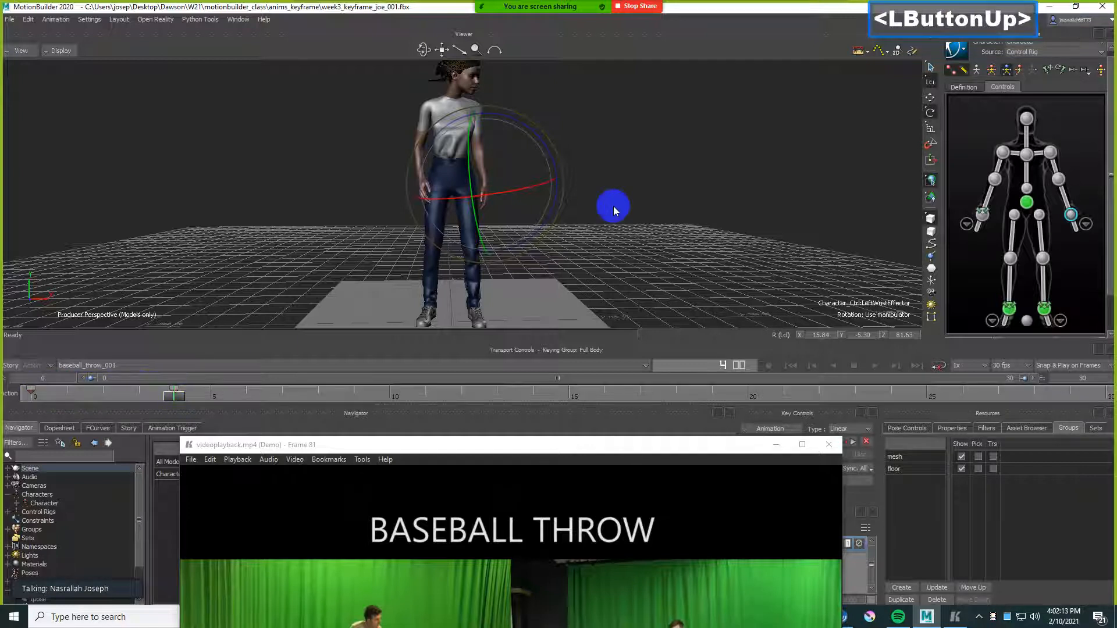
- Raise the reference video window back into view and step from frame 81 back before the wind-up, then forward to frame 69
left_click_drag(548, 443, 541, 294)
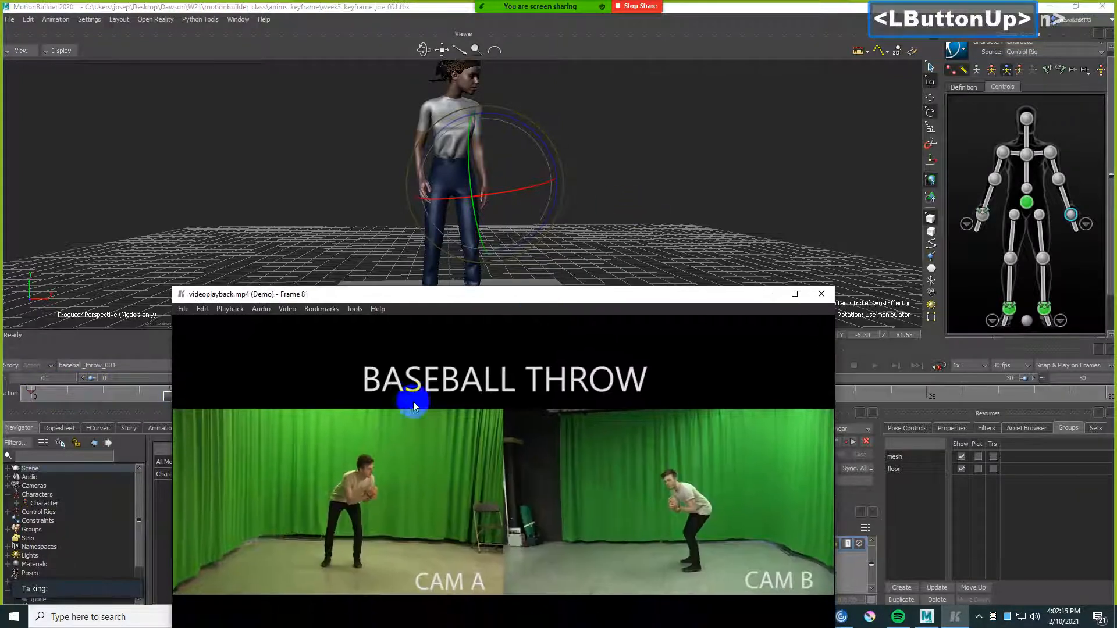
mouse_move(471, 303)
left_mouse_down()
mouse_move(472, 250)
mouse_move(475, 284)
left_mouse_up()
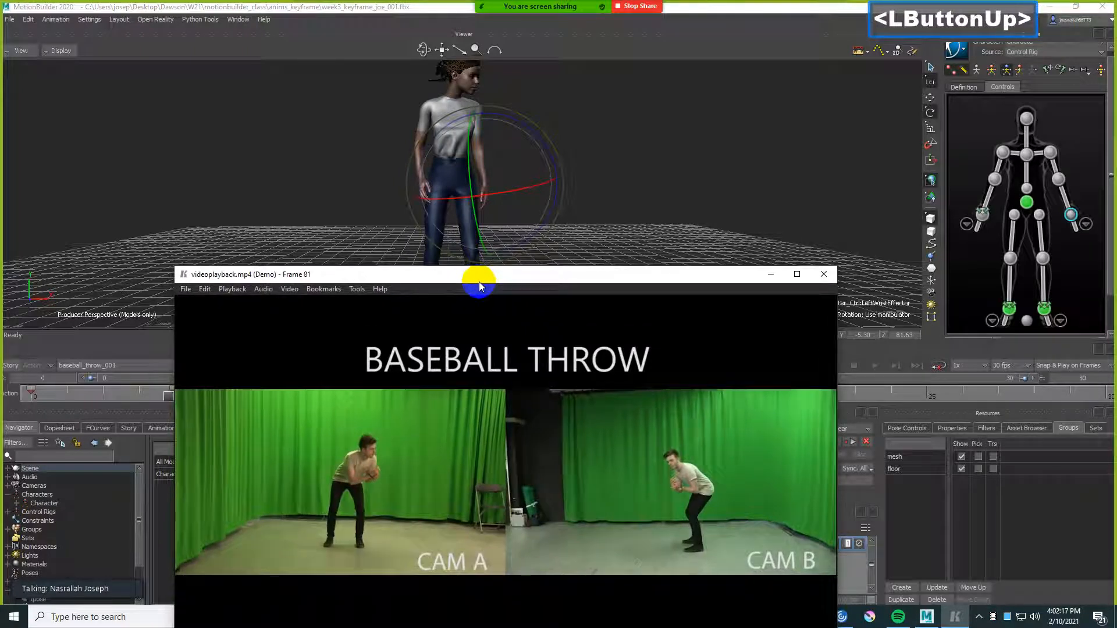
key("Left")
key("Left")
key("Left")
key("Left")
key("Left")
key("Left")
key("Left")
key("Left")
key("Left")
key("Left")
key("Left")
key("Left")
key("Left")
key("Left")
key("Left")
key("Left")
key("Left")
key("Left")
key("Right")
key("Right")
key("Right")
key("Right")
key("Right")
key("Right")
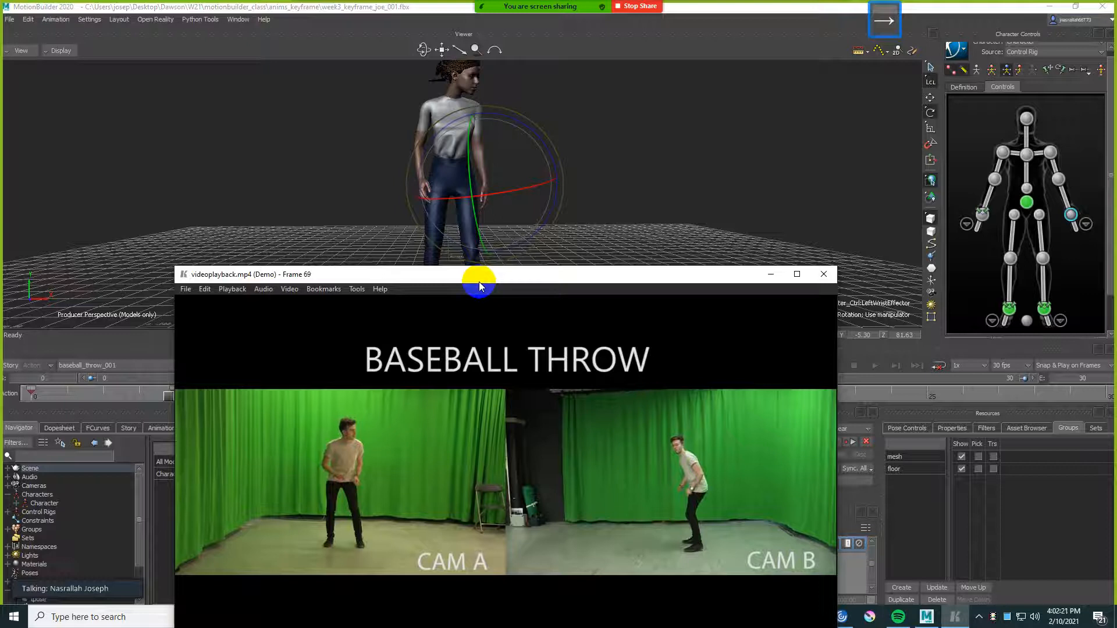
- Step back and forth through the start of the wind-up to examine the feet and body shift around frame 67
key("Left")
key("Left")
key("Left")
key("Left")
key("Left")
key("Right")
key("Right")
key("Right")
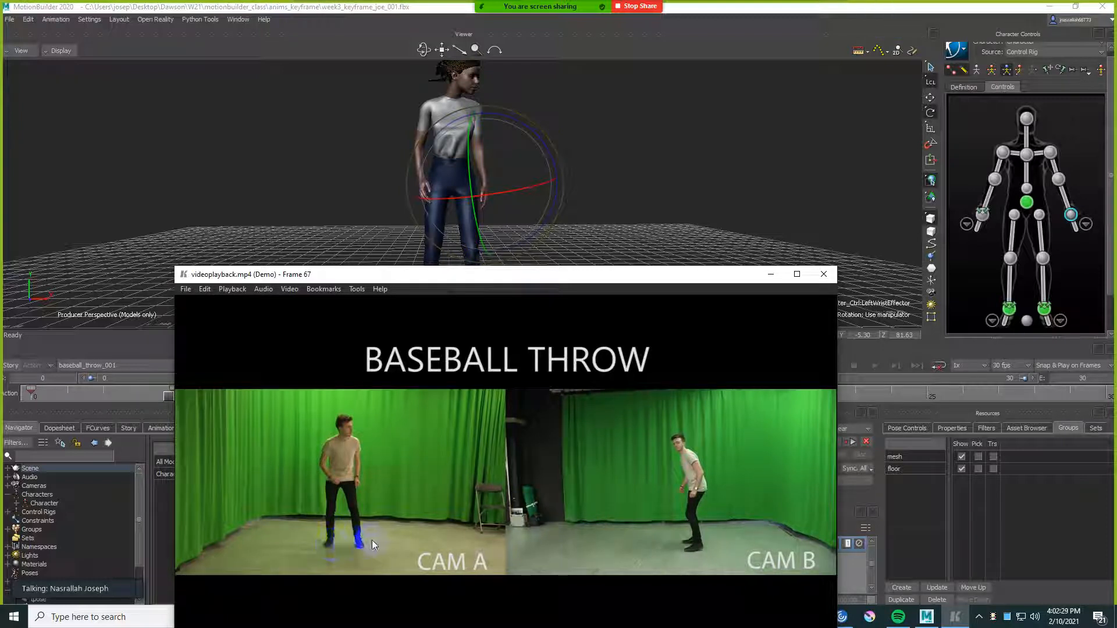
- Step the reference video forward from frame 67 to 79 and back to frame 58 to examine the feet during the crouch
key("Right")
key("Right")
key("Right")
key("Right")
key("Right")
key("Right")
key("Right")
key("Right")
key("Right")
key("Right")
key("Right")
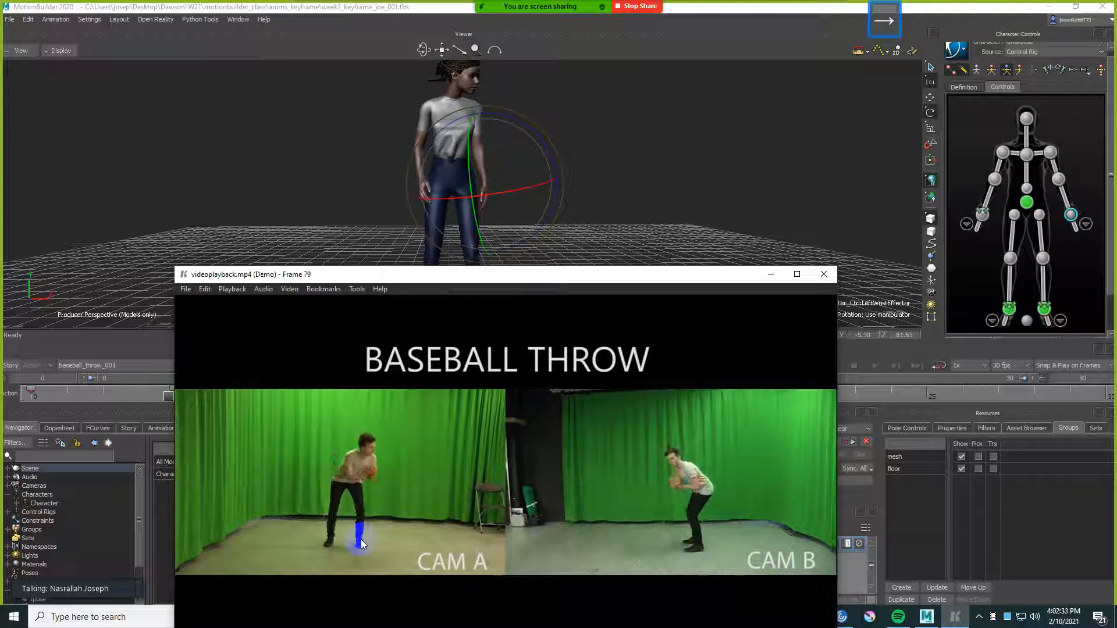
key("Left")
key("Left")
key("Left")
key("Left")
key("Left")
key("Left")
key("Left")
key("Left")
key("Left")
key("Left")
key("Left")
key("Left")
key("Left")
key("Left")
key("Left")
key("Left")
key("Left")
key("Left")
key("Left")
key("Left")
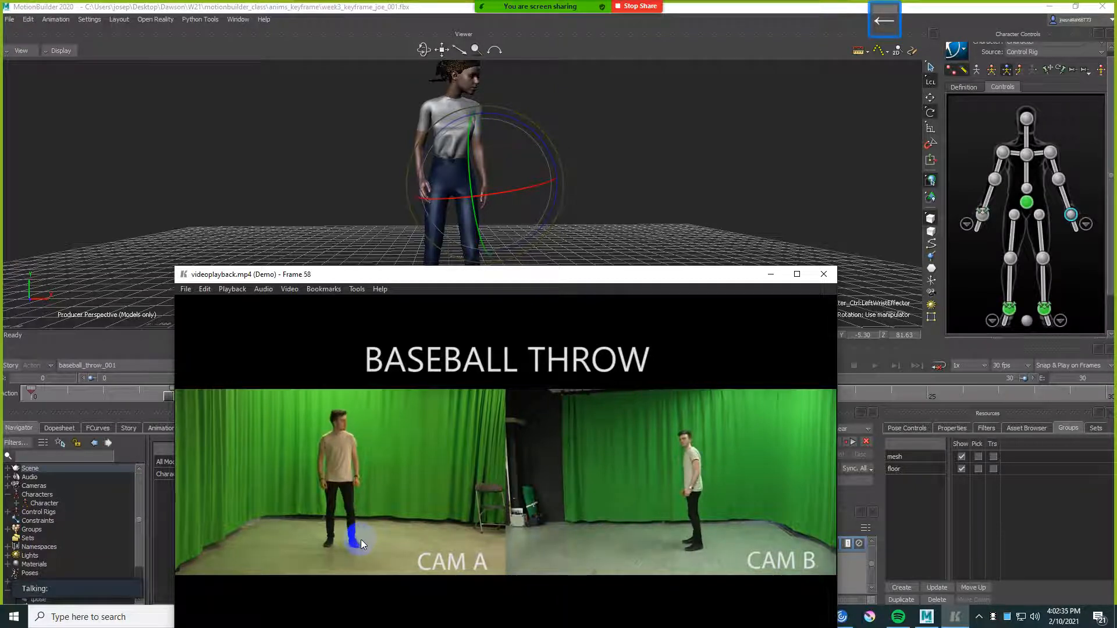
- Step the reference video forward from frame 58 and back and forth around the crouch, stopping on frame 80
key("Right")
key("Right")
key("Right")
key("Right")
key("Right")
key("Right")
key("Right")
key("Right")
key("Right")
key("Right")
key("Right")
key("Right")
key("Right")
key("Right")
key("Right")
key("Right")
key("Right")
key("Right")
key("Right")
key("Right")
key("Left")
key("Left")
key("Left")
key("Left")
key("Left")
key("Left")
key("Left")
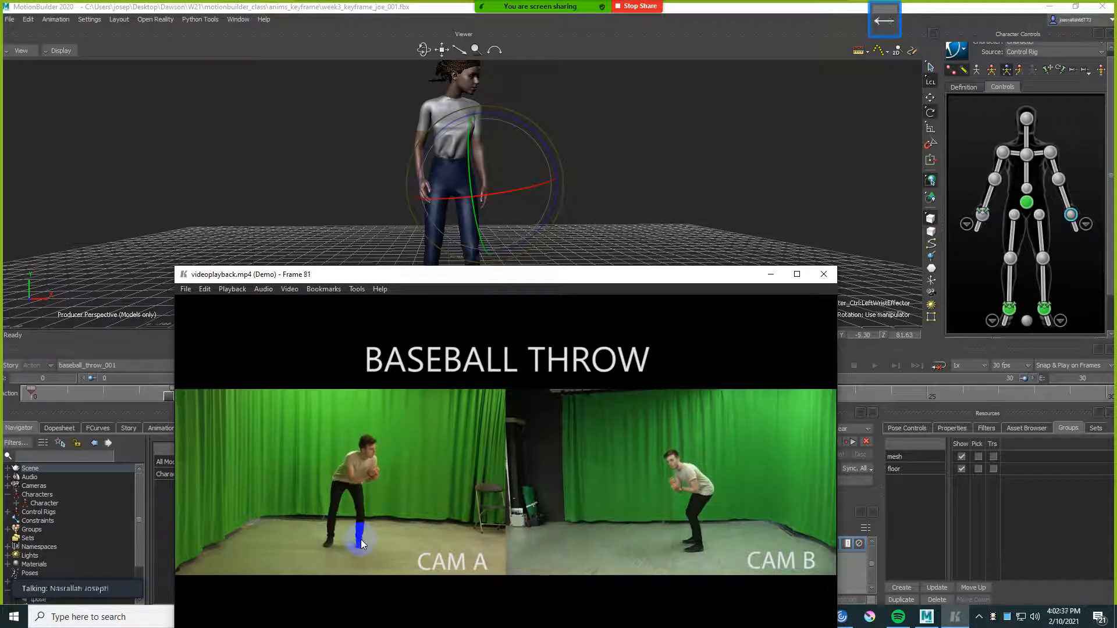
key("Right")
key("Right")
key("Right")
key("Right")
key("Right")
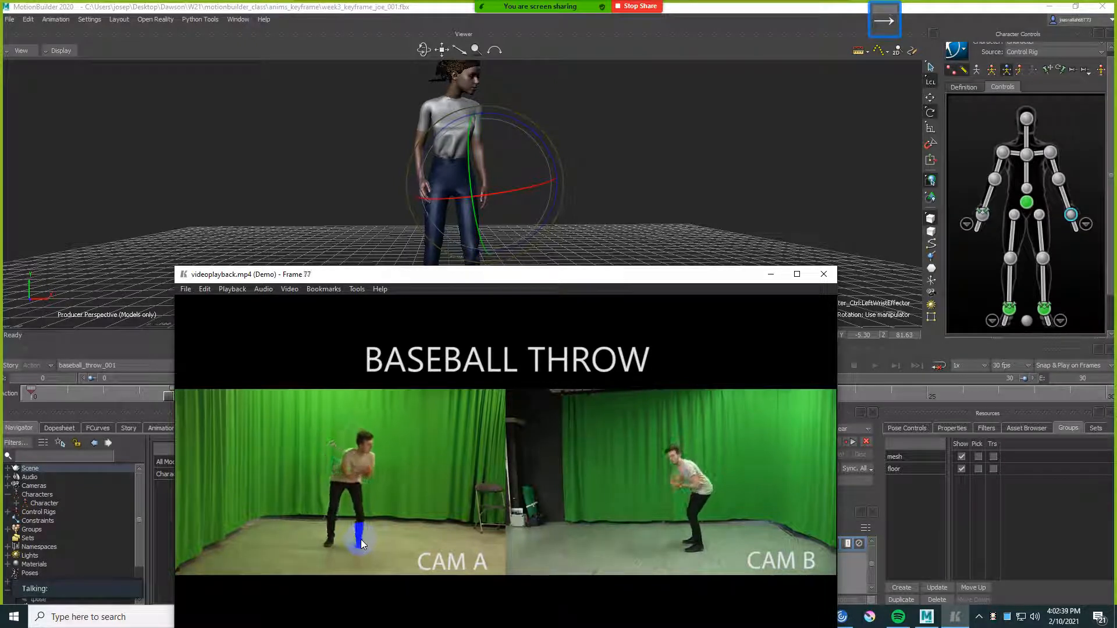
key("Right")
key("Right")
key("Left")
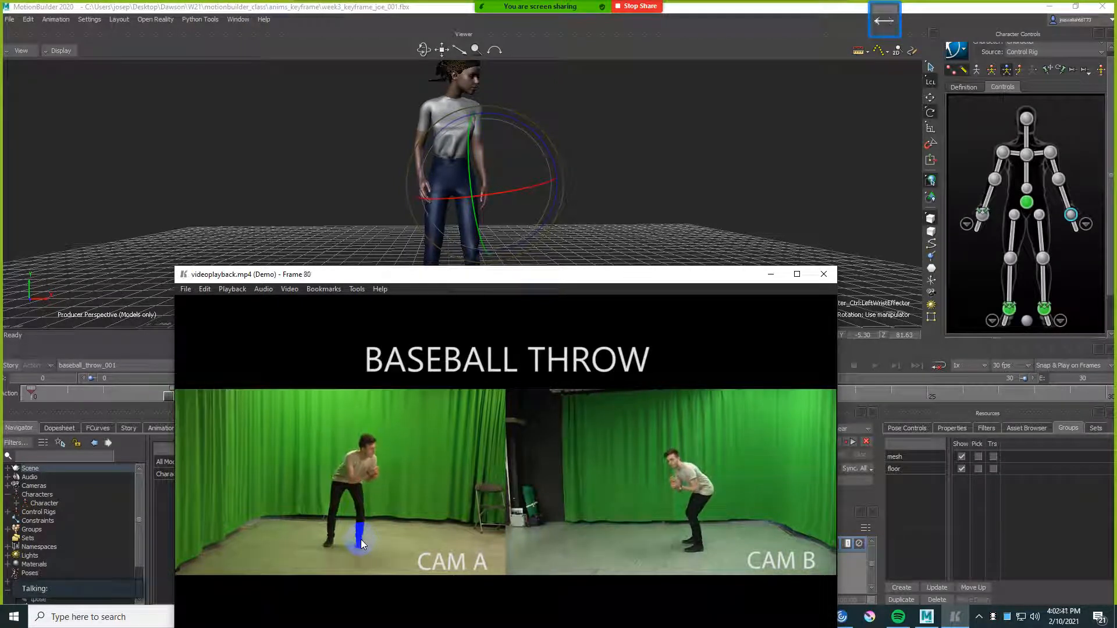
- Move the reference video window clear of the character's feet and prepare the hips effector for translation in global space
left_click_drag(560, 273, 581, 327)
left_click(602, 231)
left_click_drag(586, 248, 586, 220, "ctrl")
left_click(1026, 202)
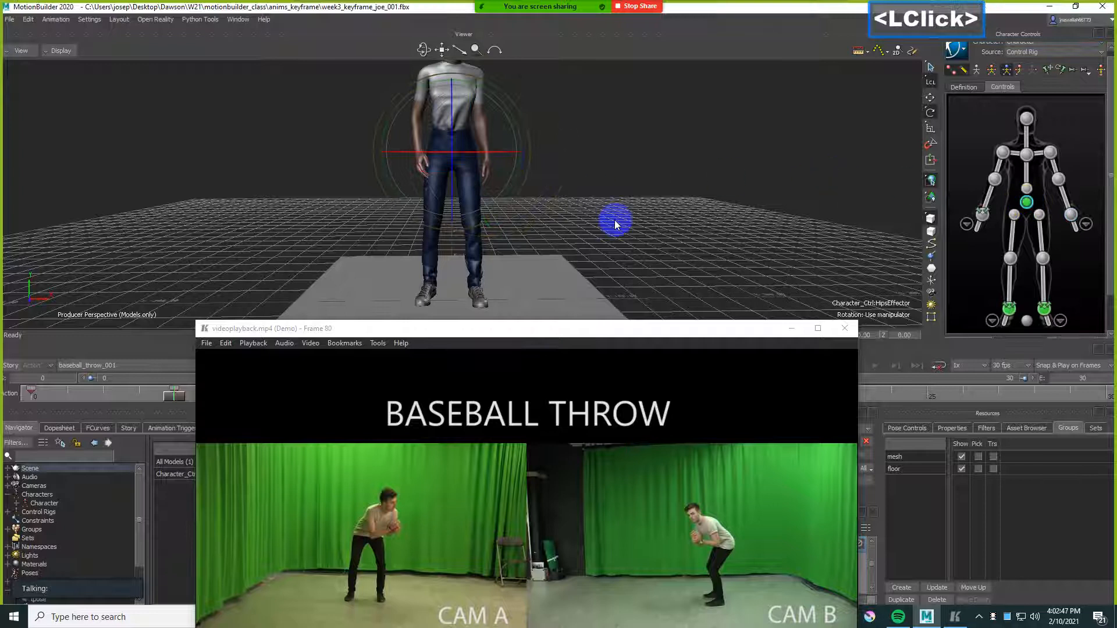
left_click_drag(586, 179, 585, 173, "ctrl")
left_click_drag(586, 173, 592, 204, "shift")
key("F5")
key("F6")
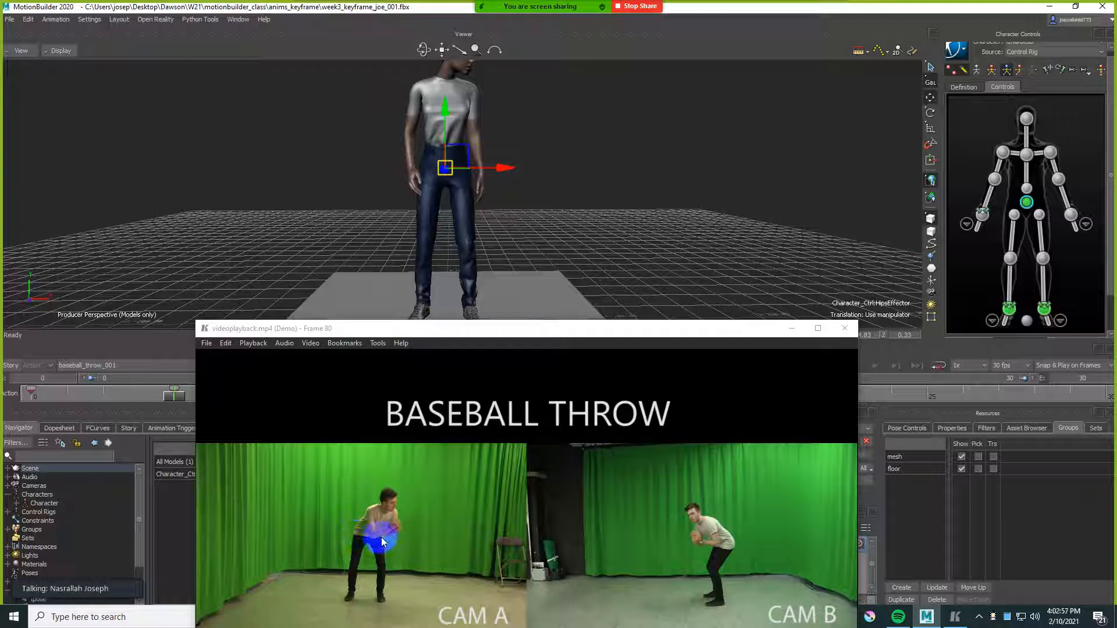
- Step the reference video back to frame 68 and forward to frame 81 to examine how the body drops into the crouch
key("Left")
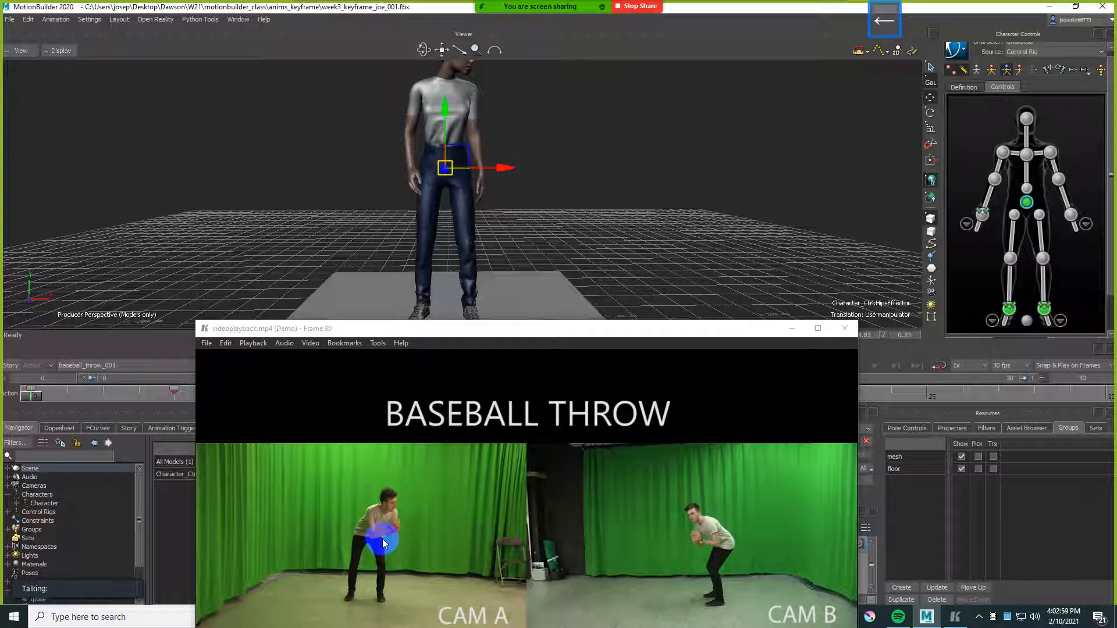
left_click(477, 531)
key("Left")
key("Left")
key("Left")
key("Left")
key("Left")
key("Left")
key("Left")
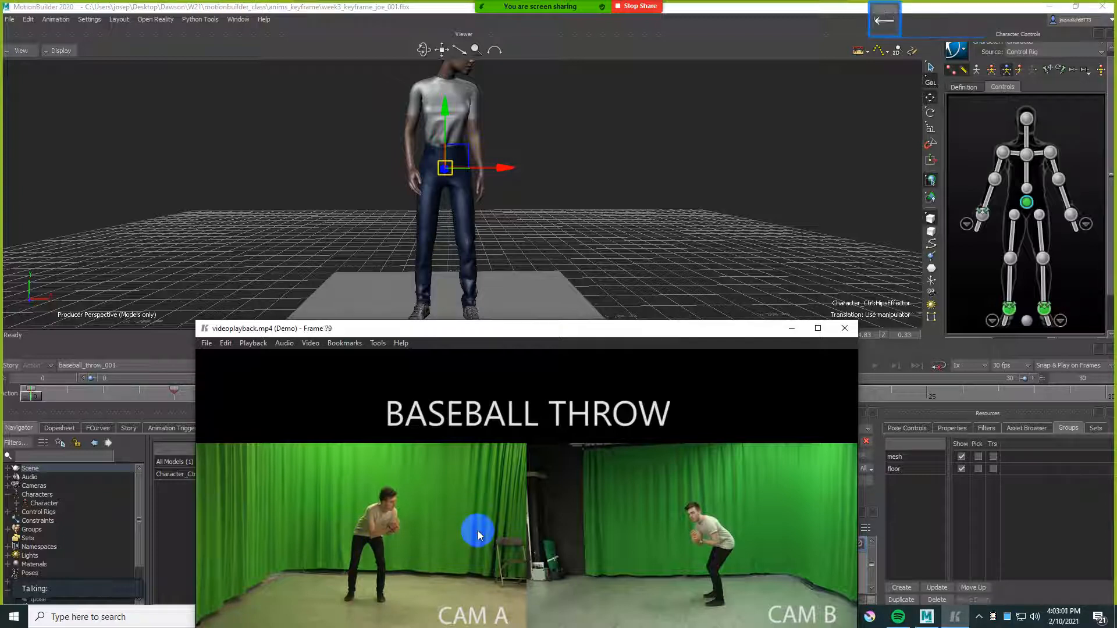
key("Right")
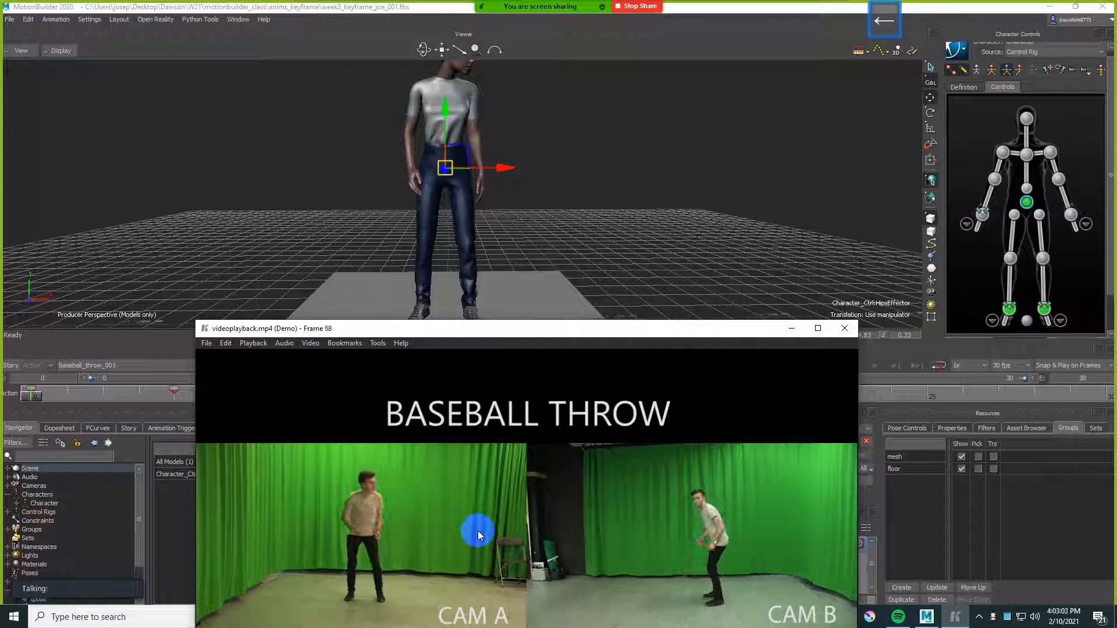
key("Right")
key("Right")
key("Right")
key("Right")
key("Right")
key("Right")
key("Right")
key("Right")
key("Right")
key("Right")
key("Right")
key("Right")
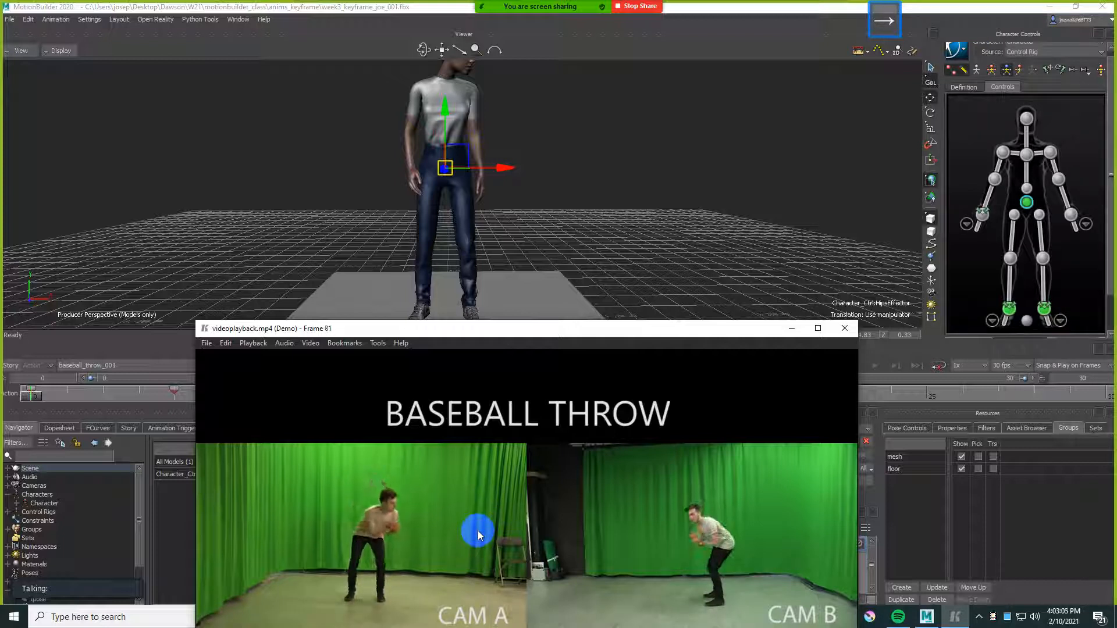
- Step the reference video forward past the crouch to frame 89 and back to frame 70 to examine the weight shift
key("Right")
key("Right")
key("Right")
key("Right")
key("Right")
key("Right")
key("Right")
key("Right")
key("Right")
key("Right")
key("Right")
key("Right")
key("Right")
key("Right")
key("Right")
key("Right")
key("Right")
key("Right")
key("Right")
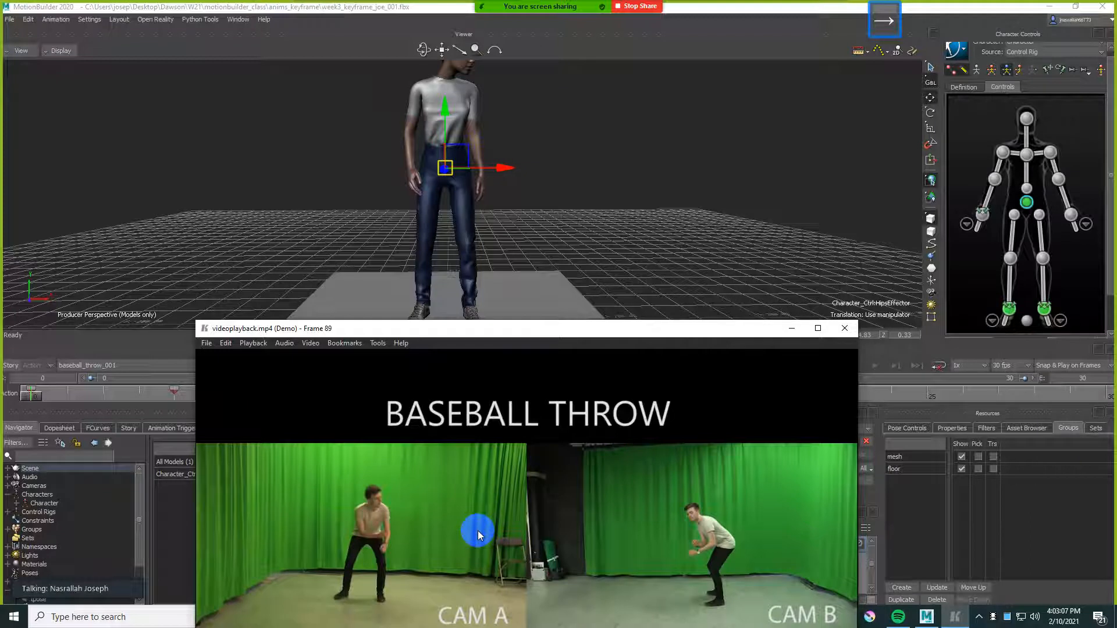
key("Left")
key("Left")
key("Left")
key("Left")
key("Left")
key("Left")
key("Left")
key("Left")
key("Left")
key("Left")
key("Left")
key("Left")
key("Left")
key("Left")
key("Left")
key("Left")
key("Left")
key("Left")
key("Left")
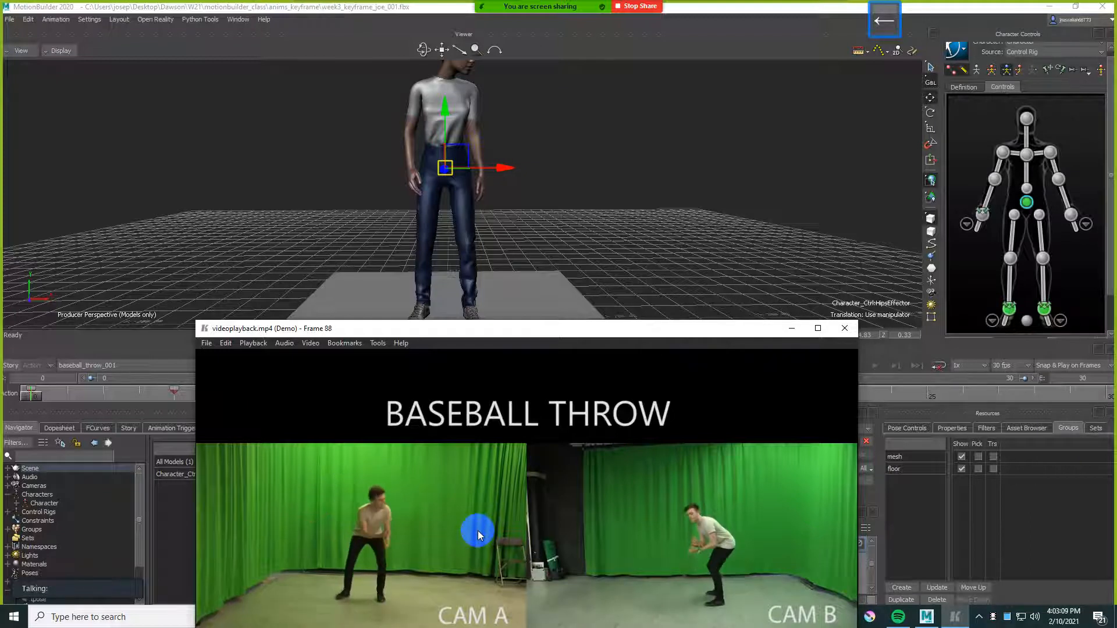
key("Left")
key("Left")
key("Left")
key("Left")
key("Left")
key("Left")
key("Left")
key("Left")
key("Left")
key("Left")
key("Left")
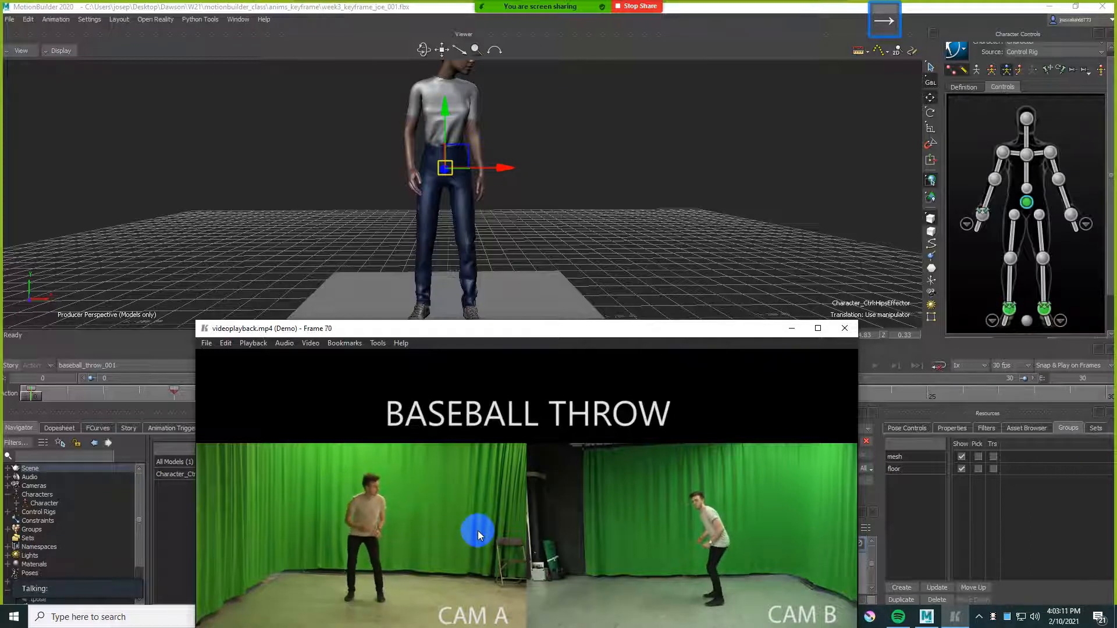
- Step the reference video forward from frame 70 through the crouch and settle on the pose at frame 81
key("Right")
key("Right")
key("Right")
key("Right")
key("Right")
key("Right")
key("Right")
key("Right")
key("Right")
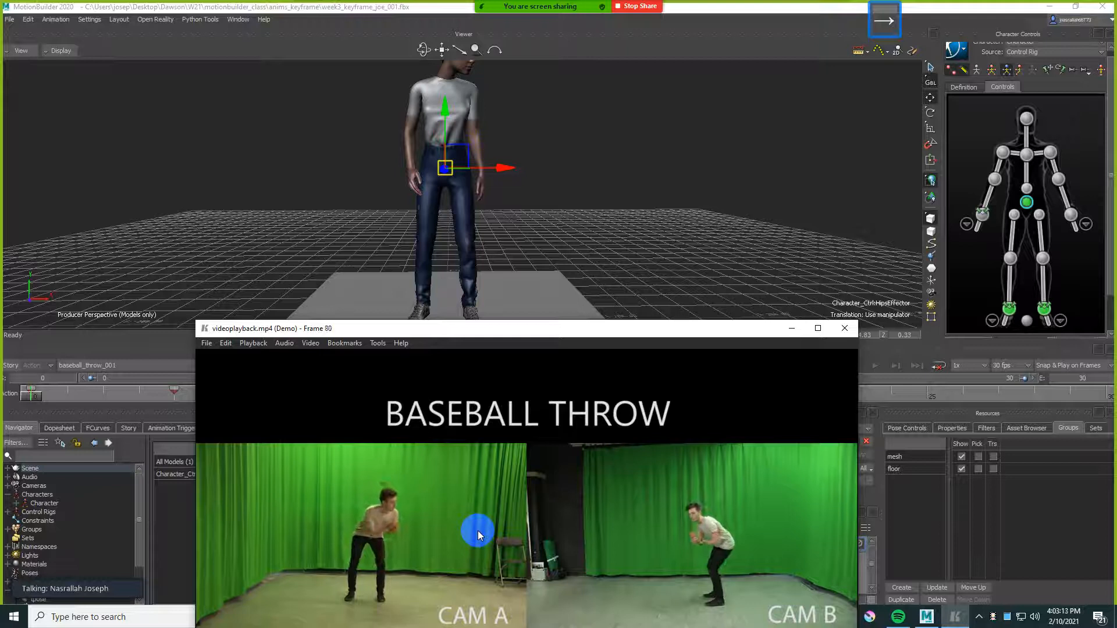
key("Left")
key("Left")
key("Left")
key("Left")
key("Left")
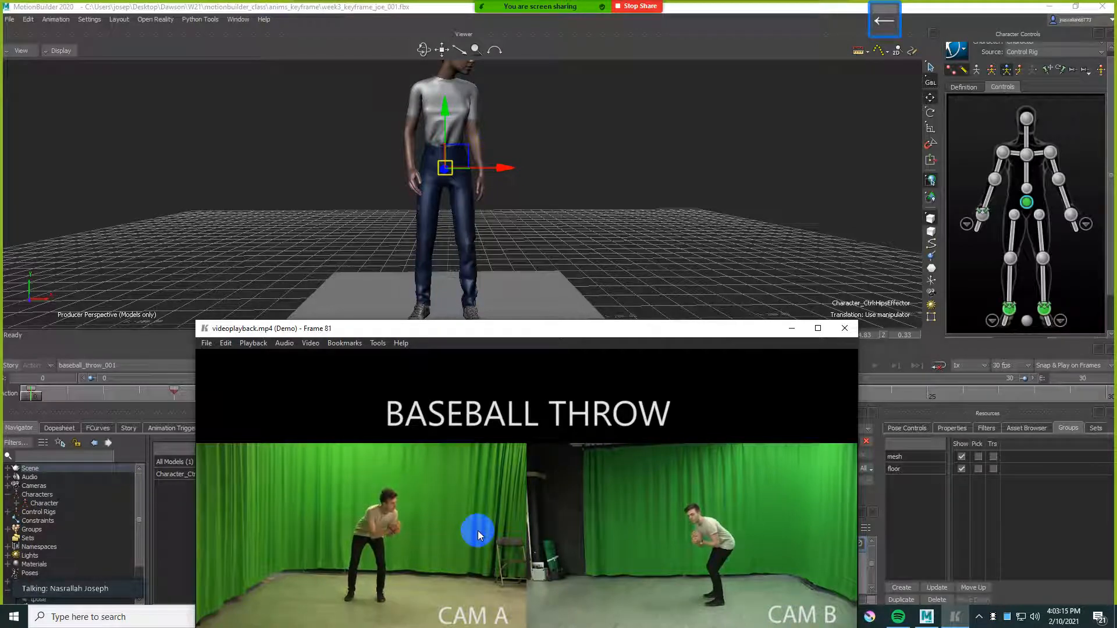
- Step the reference video back and forth past frame 81 and settle on frame 82 to examine the crouch pose
key("Right")
key("Right")
key("Right")
key("Left")
key("Left")
key("Right")
key("Right")
key("Right")
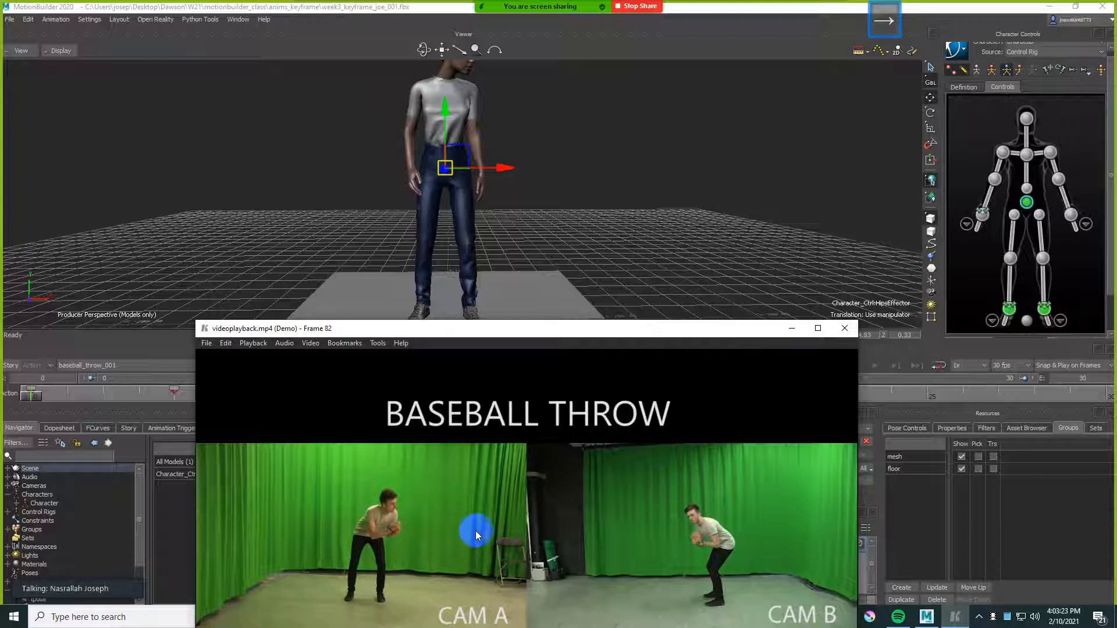
- Move the hips effector down and toward the character's left in global space to begin the crouch
left_click(582, 194, "ctrl")
left_click_drag(583, 193, 578, 206, "ctrl")
double_click(578, 206, "shift")
key(".")
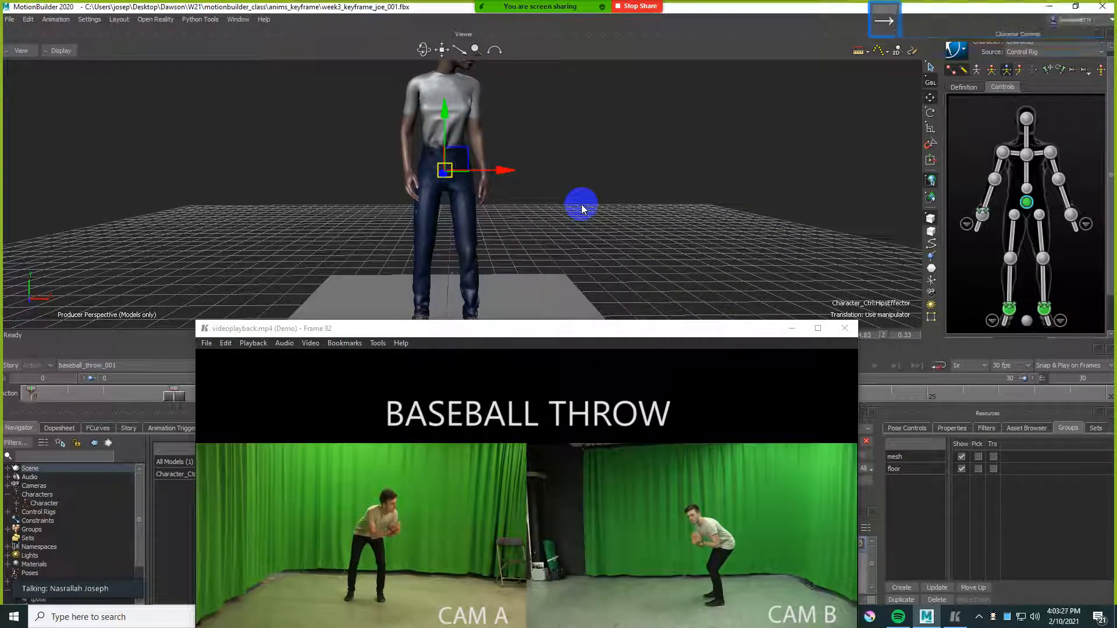
left_click(582, 204)
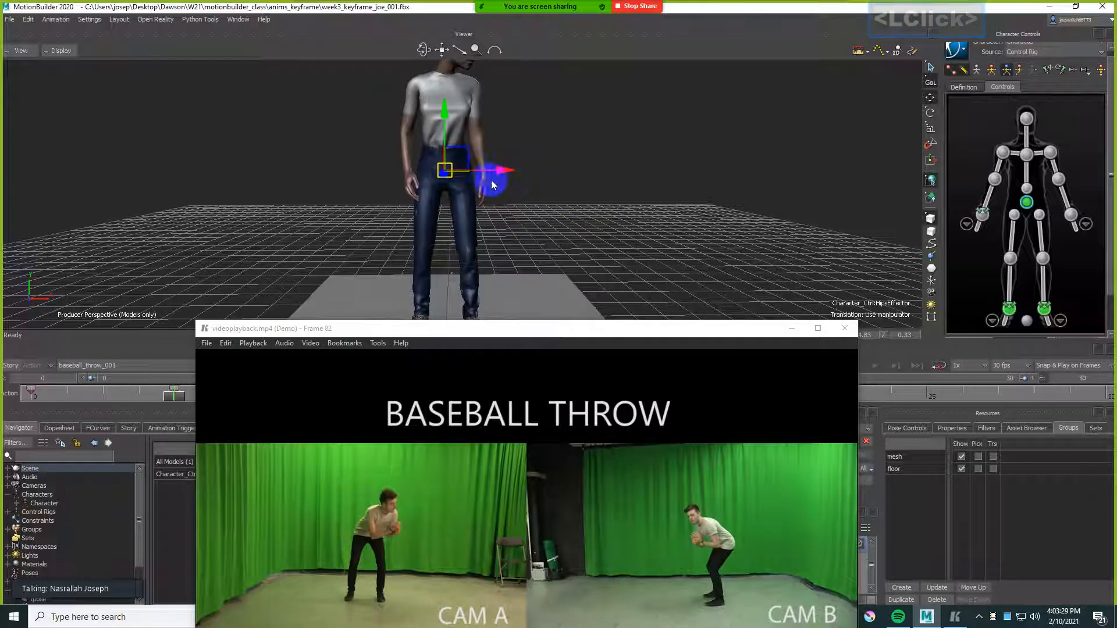
left_click_drag(454, 167, 523, 198)
- Rotate the hips effector in local space to match the reference's pelvis angle and keyframe it
key("F5")
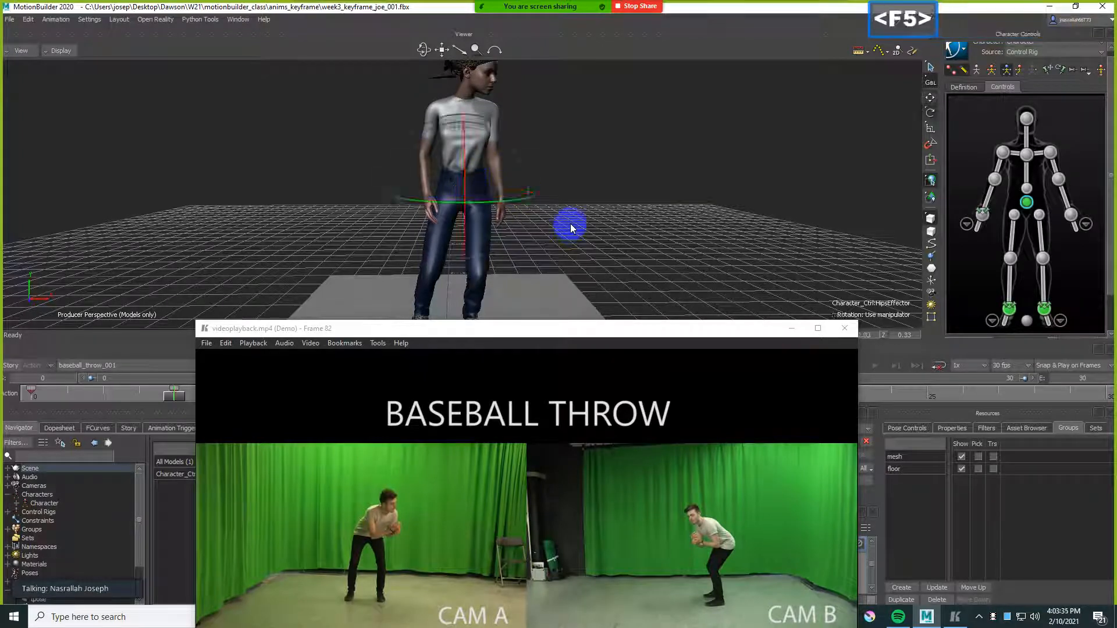
left_click_drag(530, 170, 470, 163)
left_click_drag(575, 175, 599, 184, "ctrl+shift")
key("k")
left_click(598, 214)
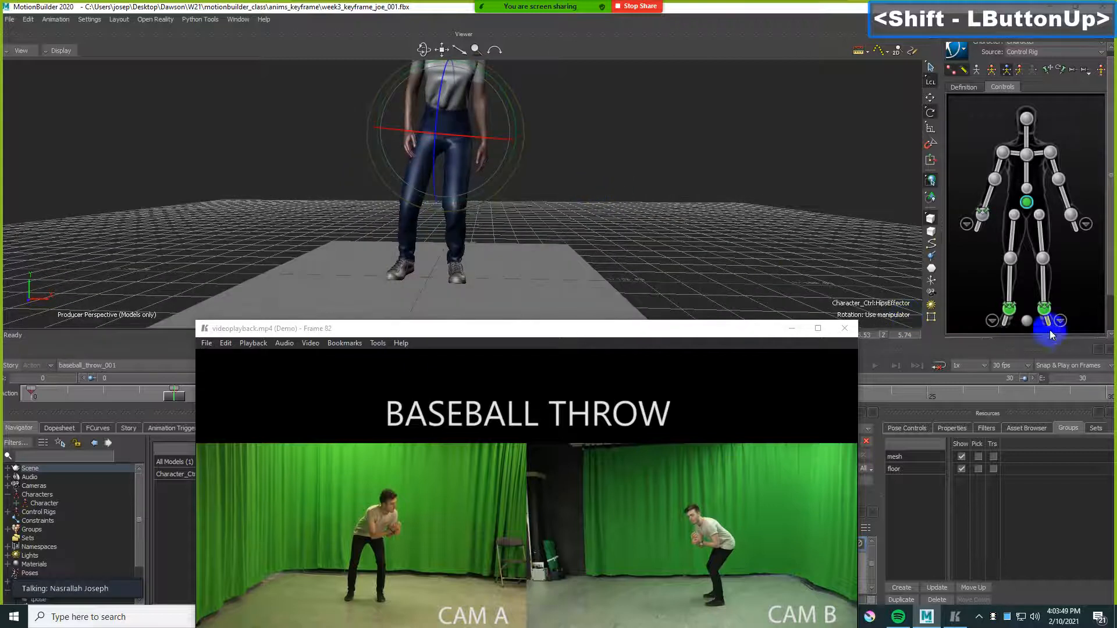
- Try to move the left ankle effector along its local axes, and undo the changes
left_click(1043, 308)
left_click_drag(604, 223, 615, 239, "shift")
key("F6")
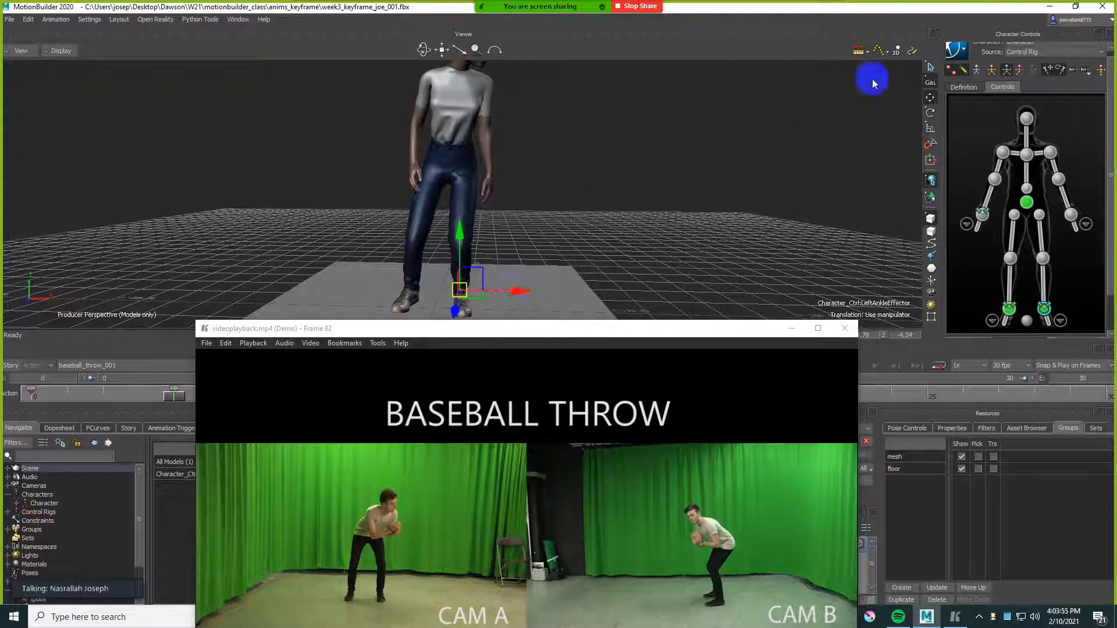
left_click(930, 82)
left_click_drag(931, 80, 944, 90)
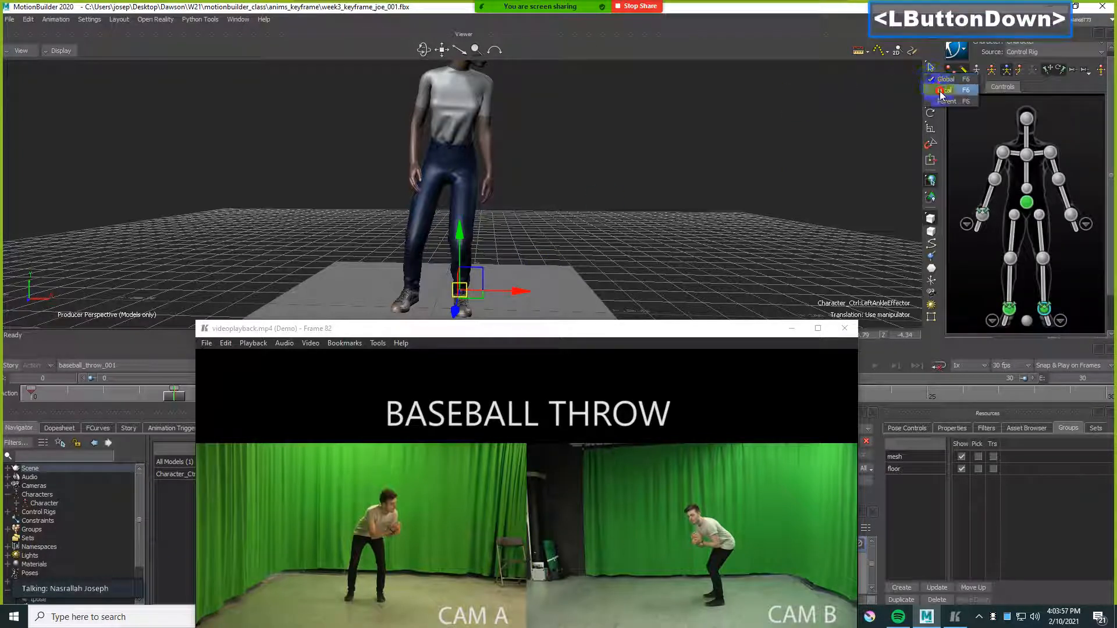
left_click_drag(509, 295, 592, 231)
left_click_drag(624, 237, 407, 247, "ctrl")
key("ctrl+z")
left_click_drag(502, 245, 537, 243, "ctrl")
key("ctrl+z")
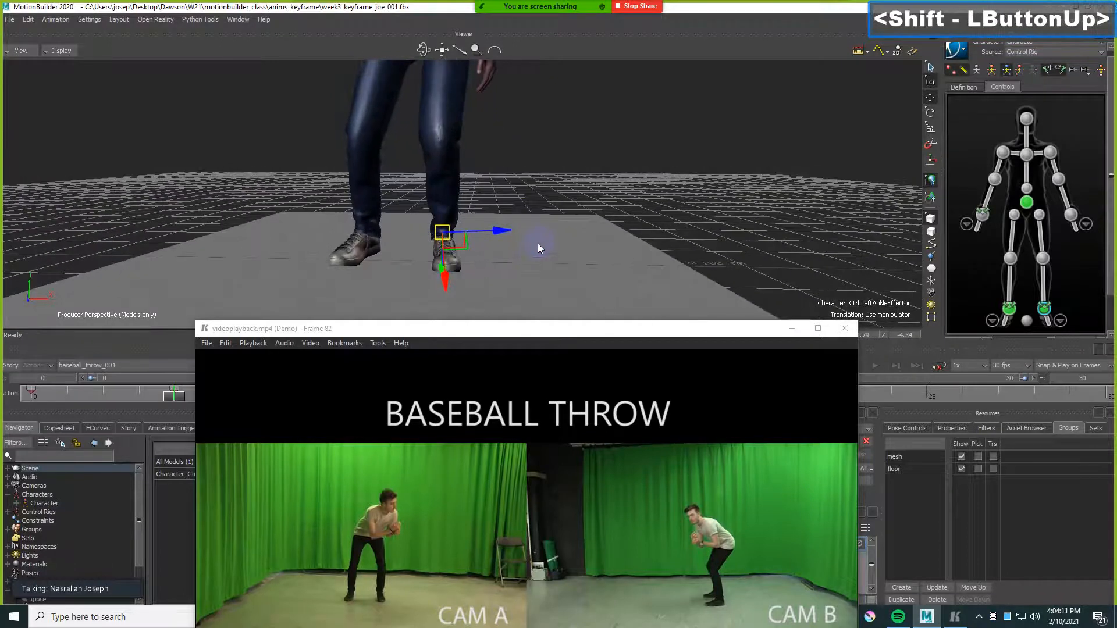
- Try to rotate the left ankle effector, and undo the change
key("r")
left_click_drag(440, 208, 465, 232)
key("t")
key("ctrl+z")
key("ctrl+z")
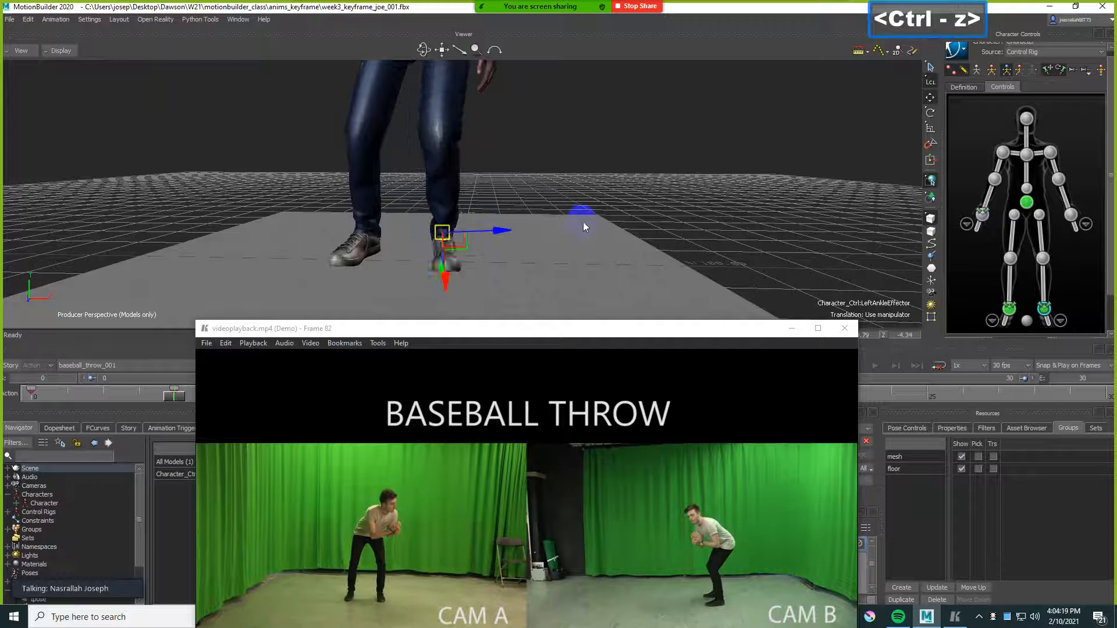
- Switch the left ankle effector's translation back to global space
left_click(673, 165)
left_click(931, 82)
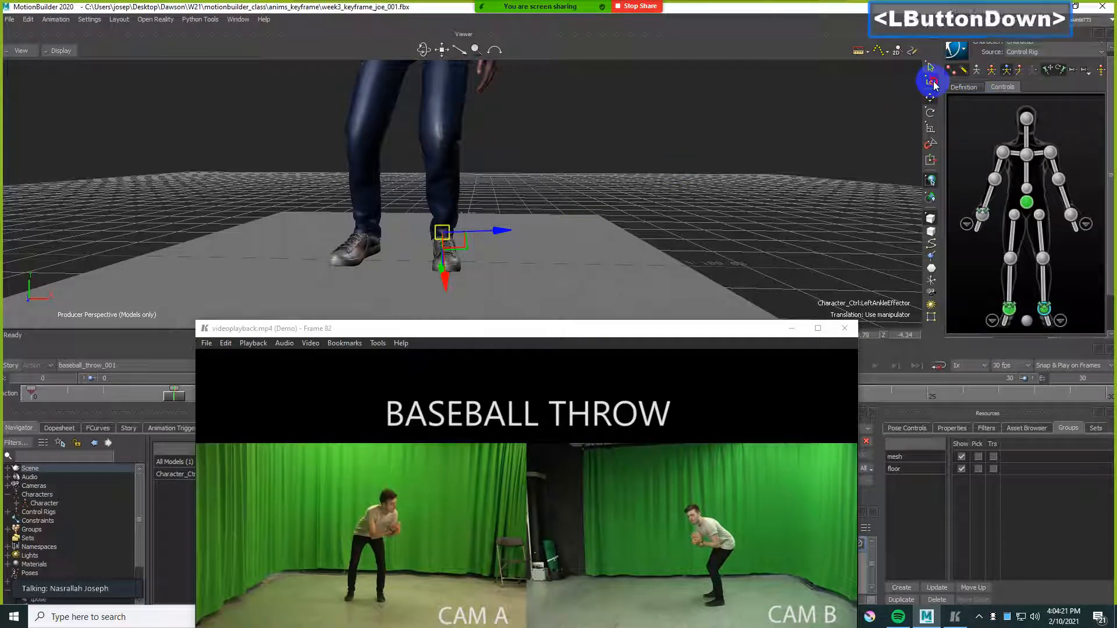
left_click_drag(615, 152, 599, 181, "shift")
left_click_drag(599, 180, 578, 165, "ctrl")
double_click(504, 232)
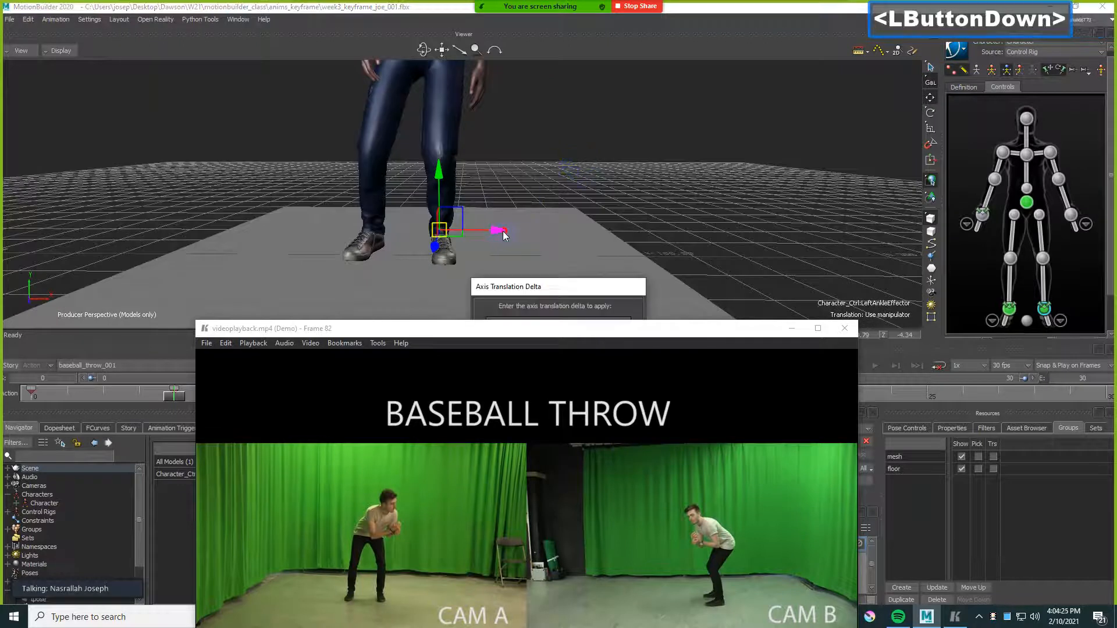
left_click(582, 303)
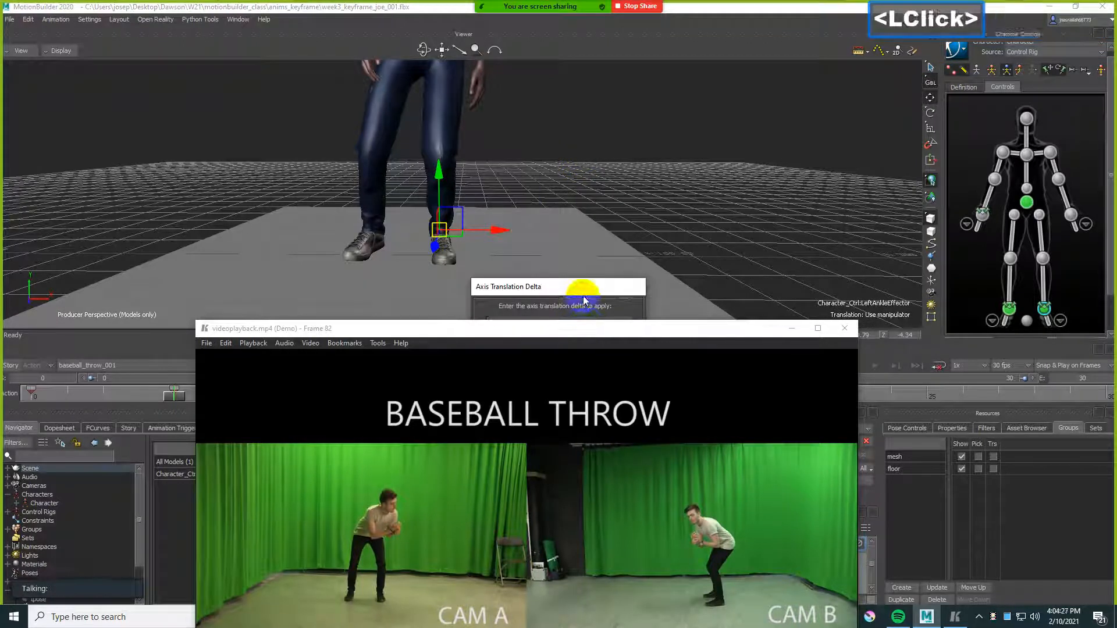
left_click_drag(610, 329, 611, 372)
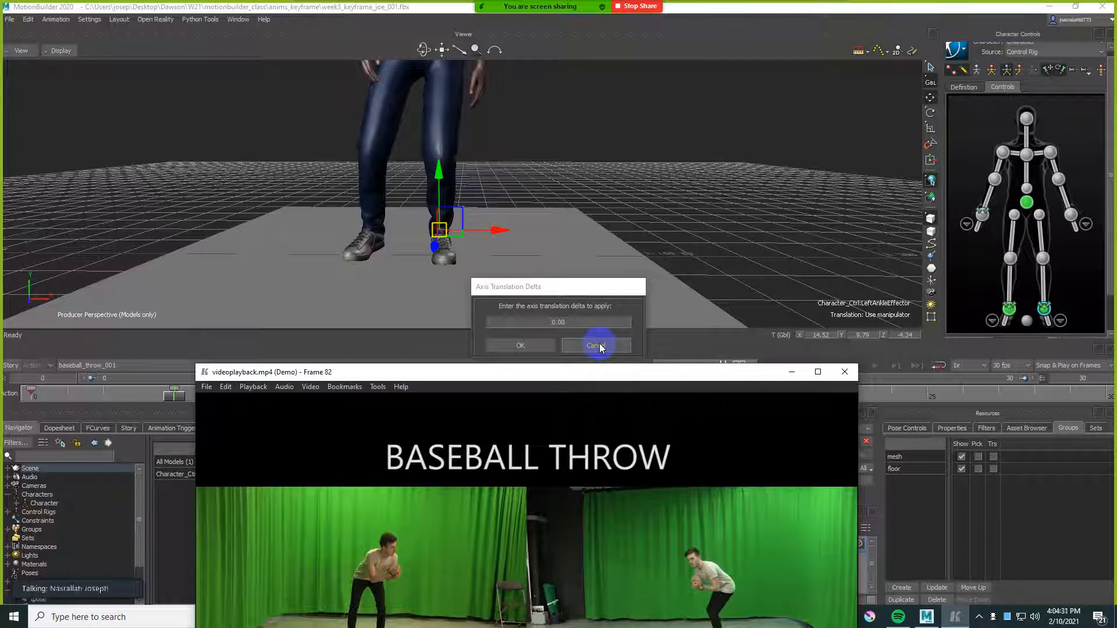
left_click(599, 345)
left_click(454, 219)
left_click(1017, 277)
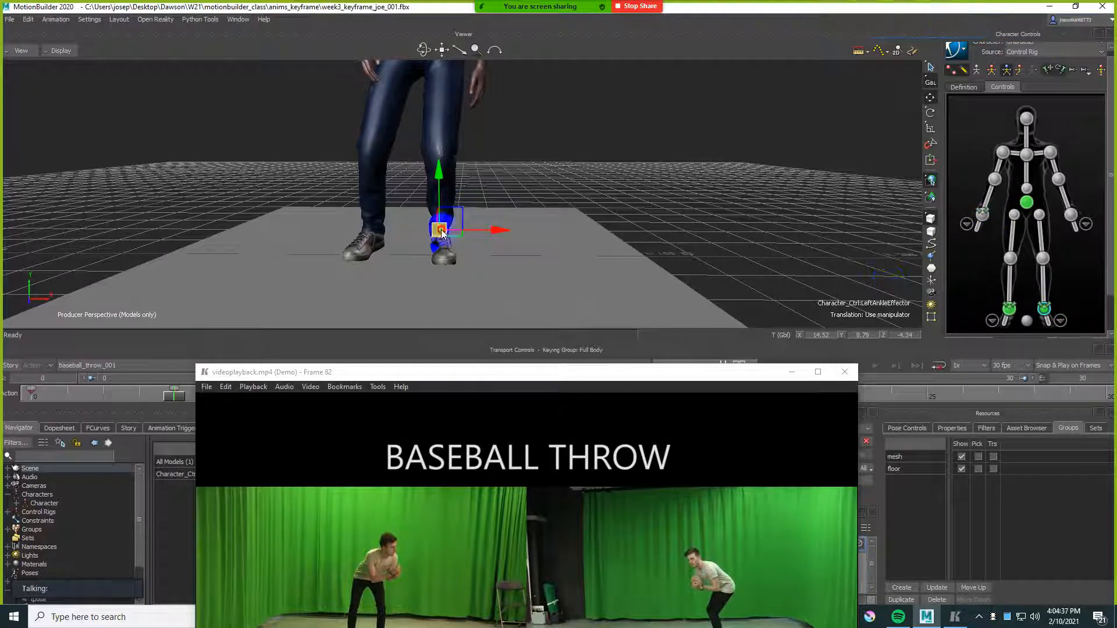
double_click(441, 229)
left_click(1044, 308)
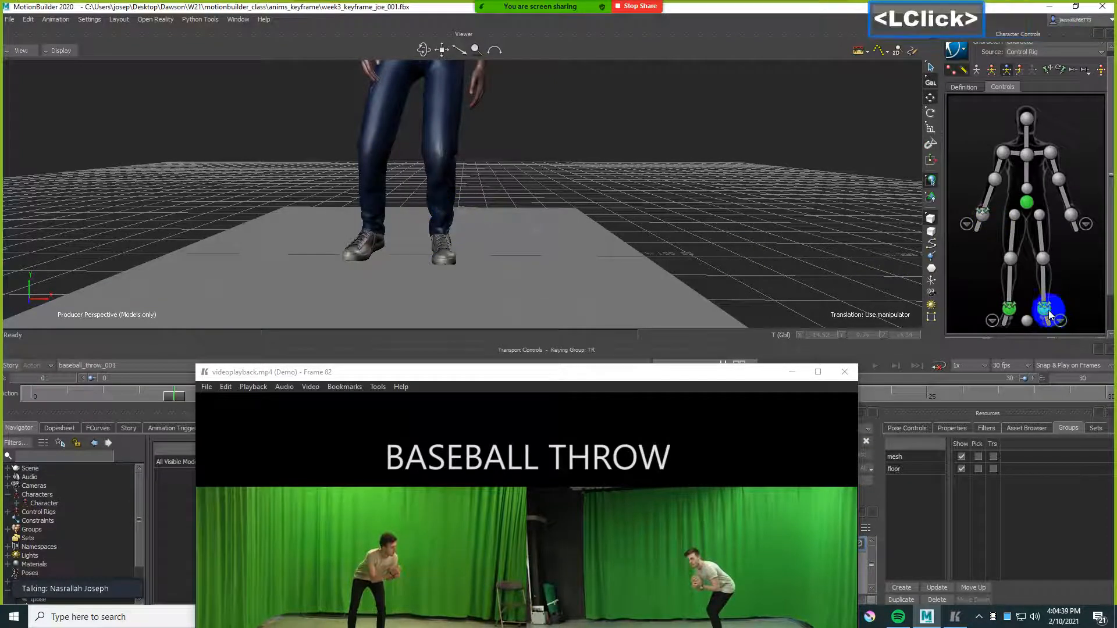
- Try to raise the left ankle effector by entering an axis translation delta, and undo the move
left_click(438, 176)
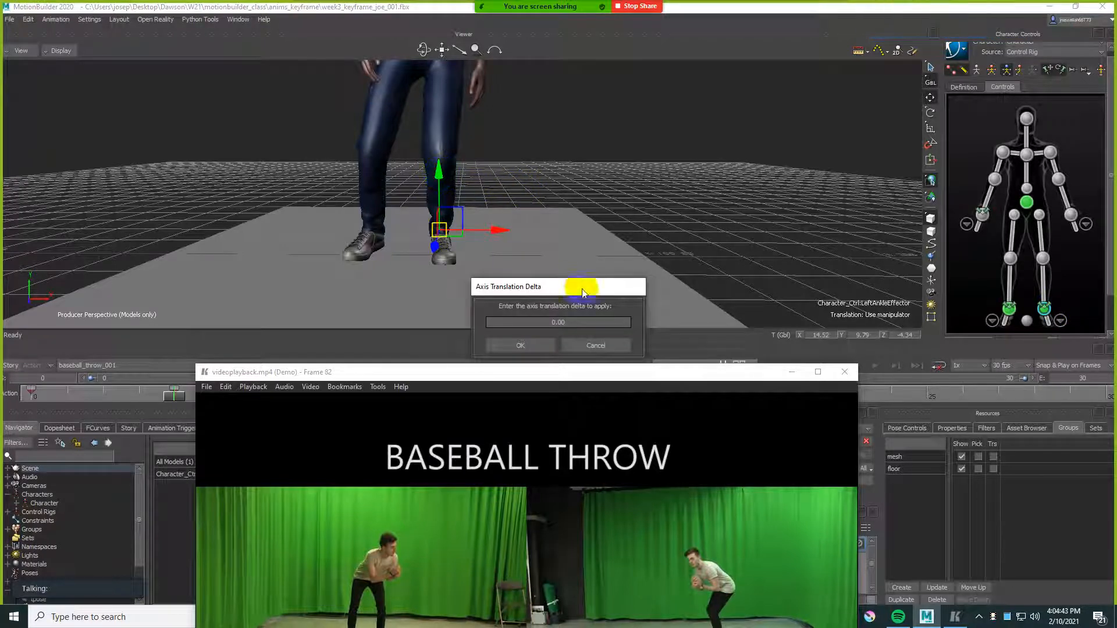
left_click(572, 323)
left_click_drag(585, 323, 608, 321)
left_click(537, 346)
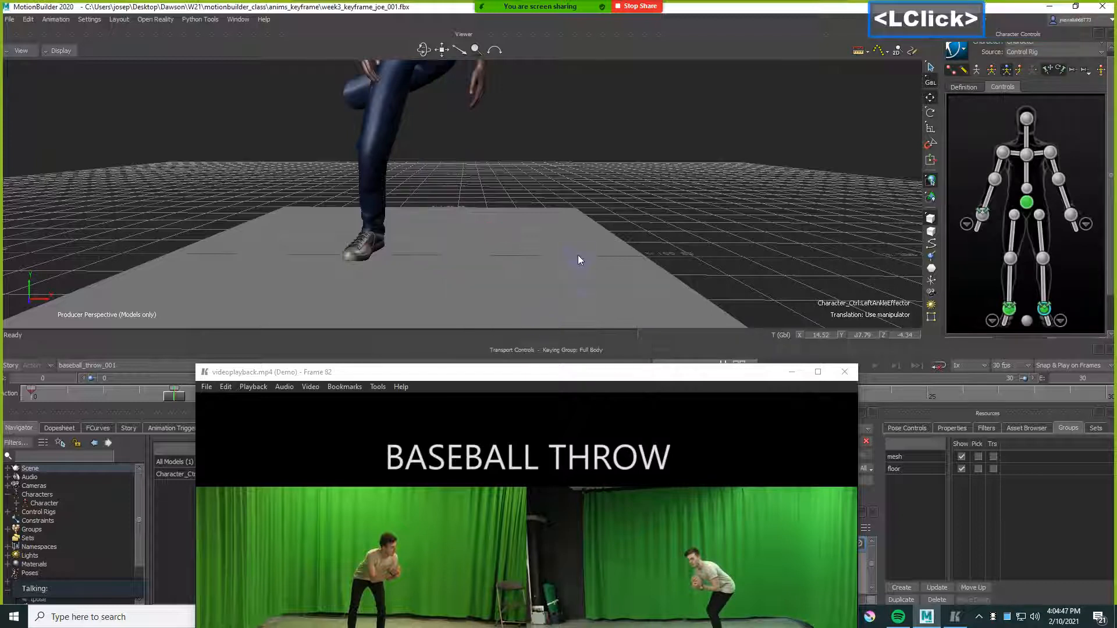
key("ctrl+z")
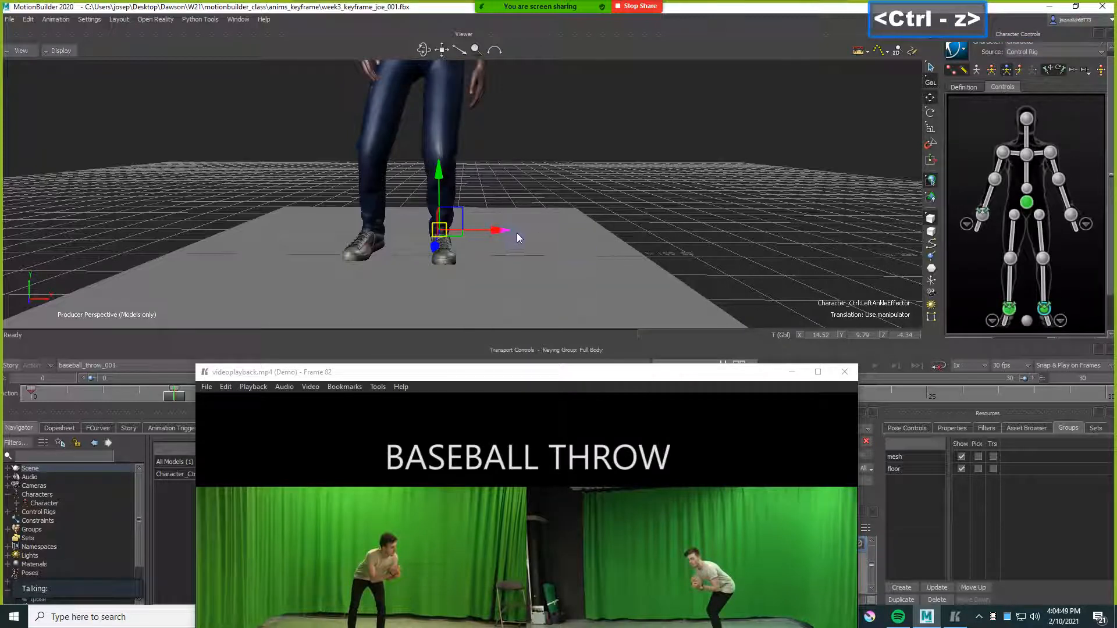
- Move the left ankle effector outward along global X to widen the stance, and raise the reference video window to just below the feet
left_click_drag(513, 232, 528, 229)
left_click_drag(593, 247, 594, 228, "shift")
left_click_drag(551, 375, 561, 320)
left_click(569, 225, "ctrl")
left_click(579, 232, "shift")
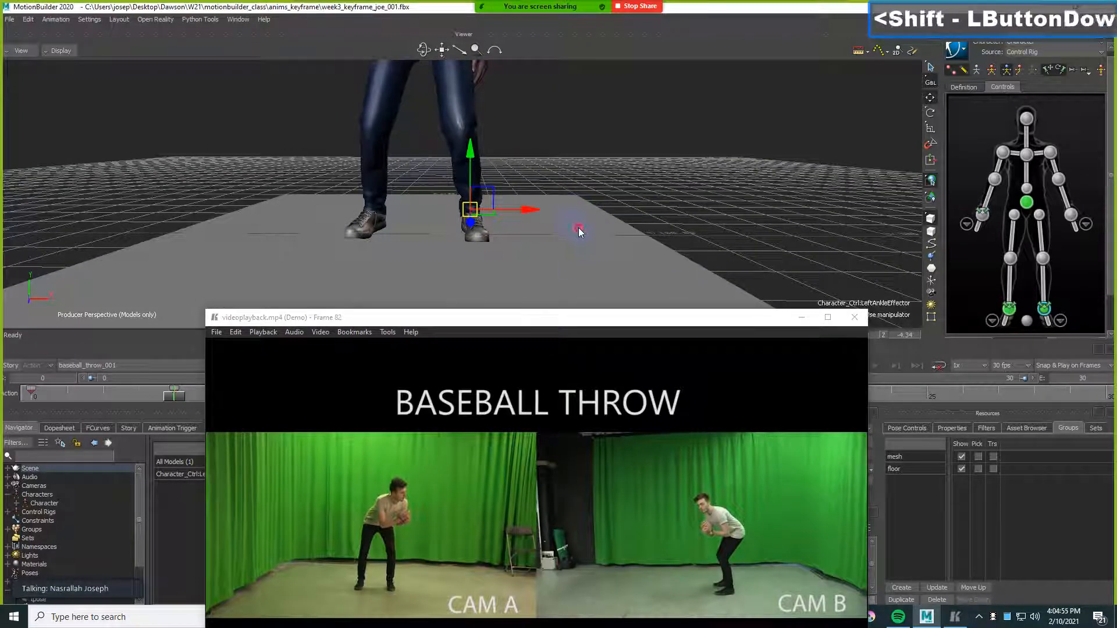
left_click_drag(589, 232, 526, 253, "ctrl+shift")
left_click_drag(568, 225, 669, 217, "shift")
left_click_drag(603, 207, 589, 239, "ctrl")
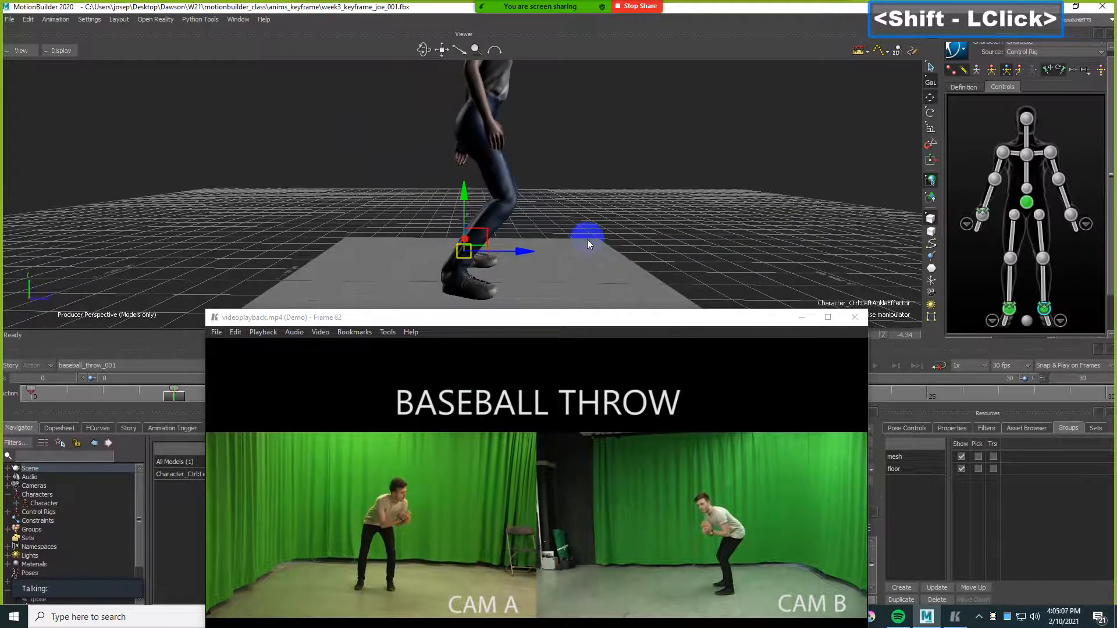
left_click_drag(635, 190, 594, 200, "ctrl+shift")
- Keyframe the chest end effector and rotate it in local space to bend the torso forward and toward the character's left
left_click(1030, 157)
left_click_drag(678, 165, 603, 228, "ctrl+shift")
key("k")
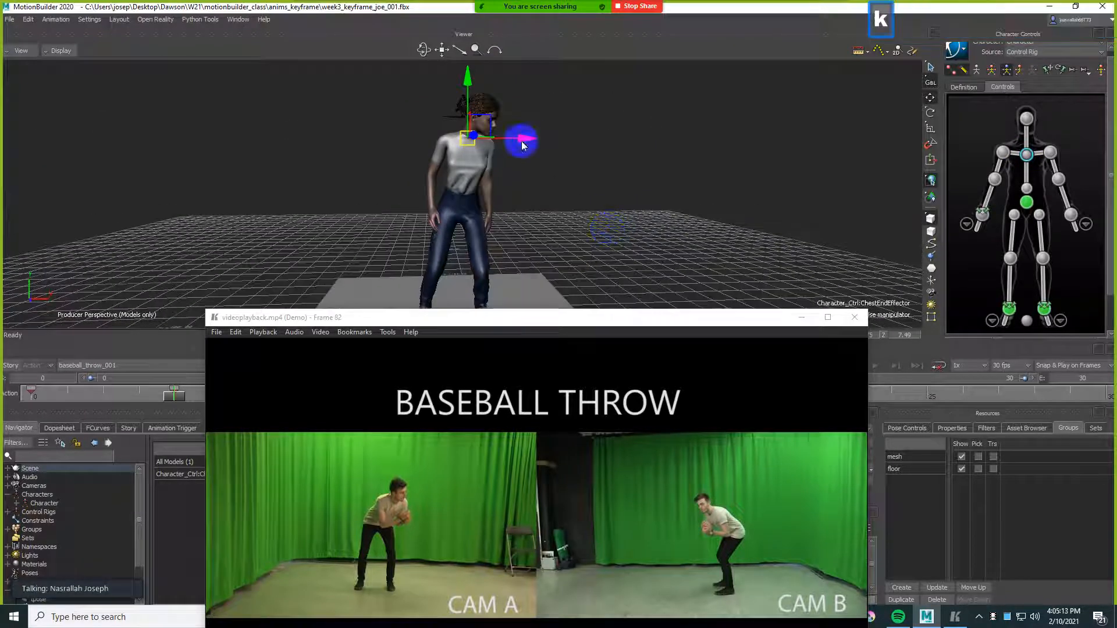
left_click(627, 163)
key("F5")
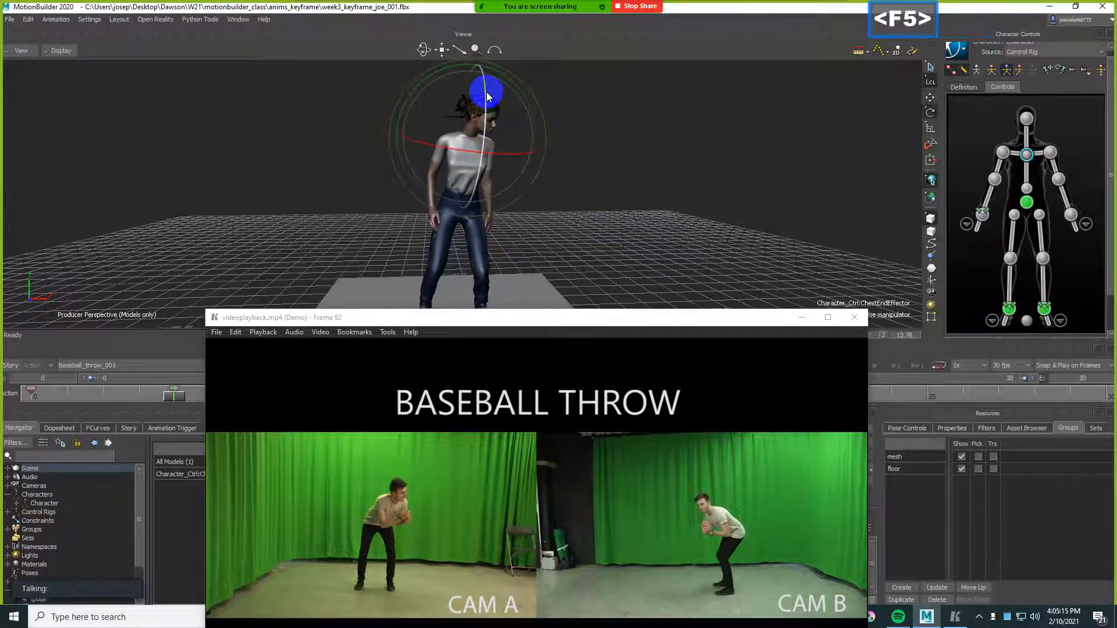
left_click(489, 103)
left_click_drag(489, 103, 491, 115)
mouse_move(567, 132)
left_mouse_down("ctrl")
mouse_move(591, 148)
mouse_move(581, 146)
left_mouse_up("ctrl")
left_click_drag(423, 72, 532, 171)
left_click_drag(526, 132, 528, 143)
mouse_move(614, 187)
left_mouse_down("ctrl")
mouse_move(630, 184)
mouse_move(634, 217)
mouse_move(621, 176)
mouse_move(620, 197)
left_mouse_up("ctrl")
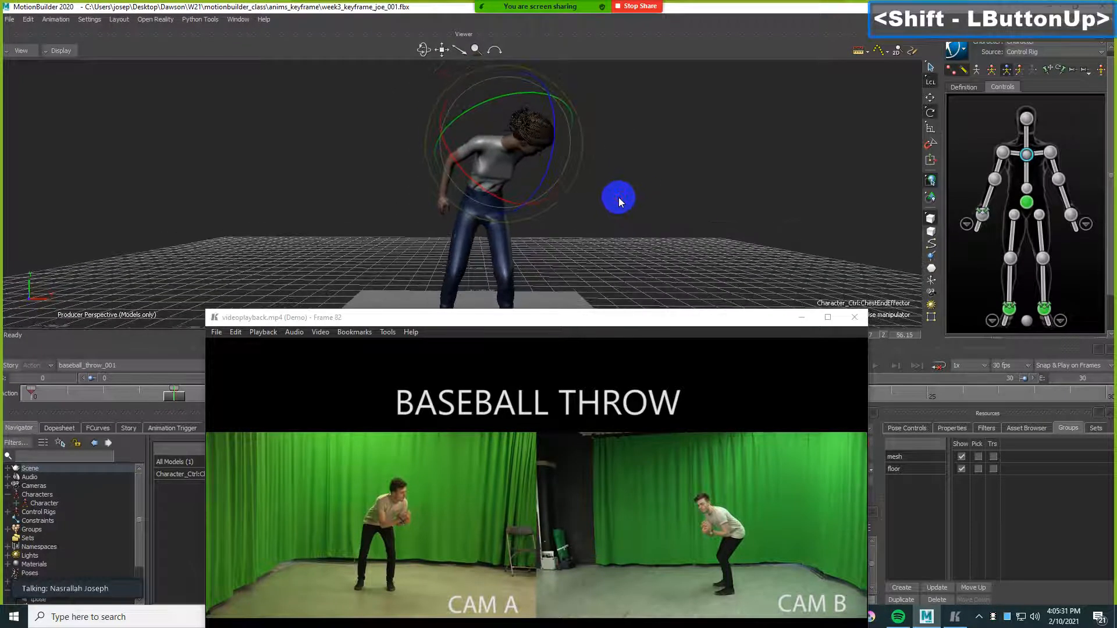
- Lower the hips effector along the vertical axis in global space to deepen the crouch
left_click(1026, 202)
left_click_drag(664, 151, 655, 155, "shift")
left_click(384, 567)
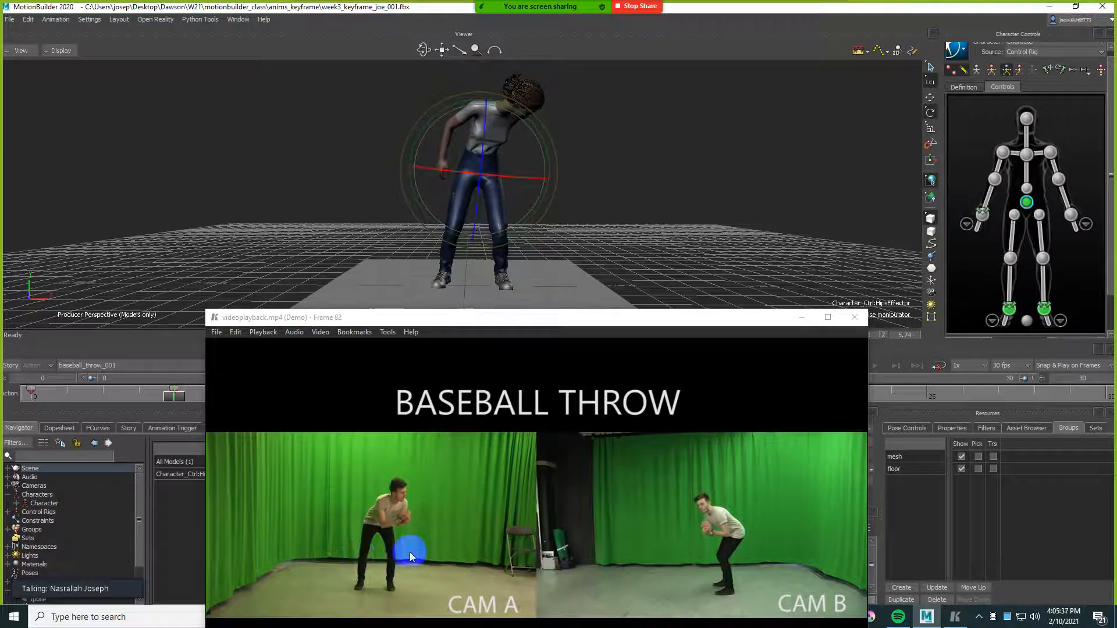
left_click_drag(626, 292, 650, 221, "ctrl")
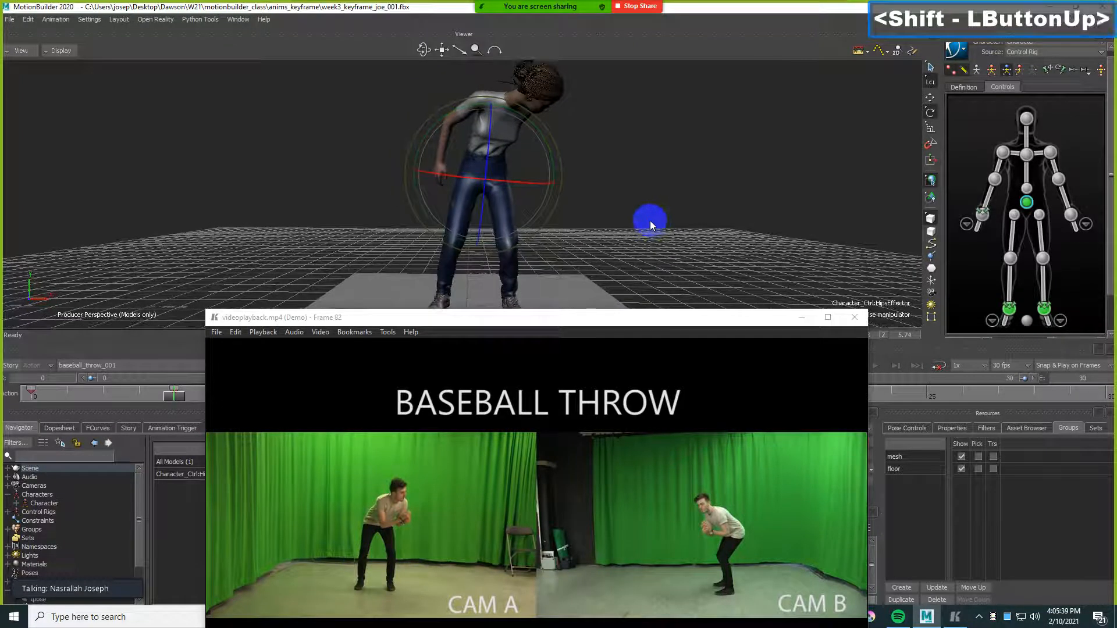
key("F5")
key("F6")
left_click(486, 122)
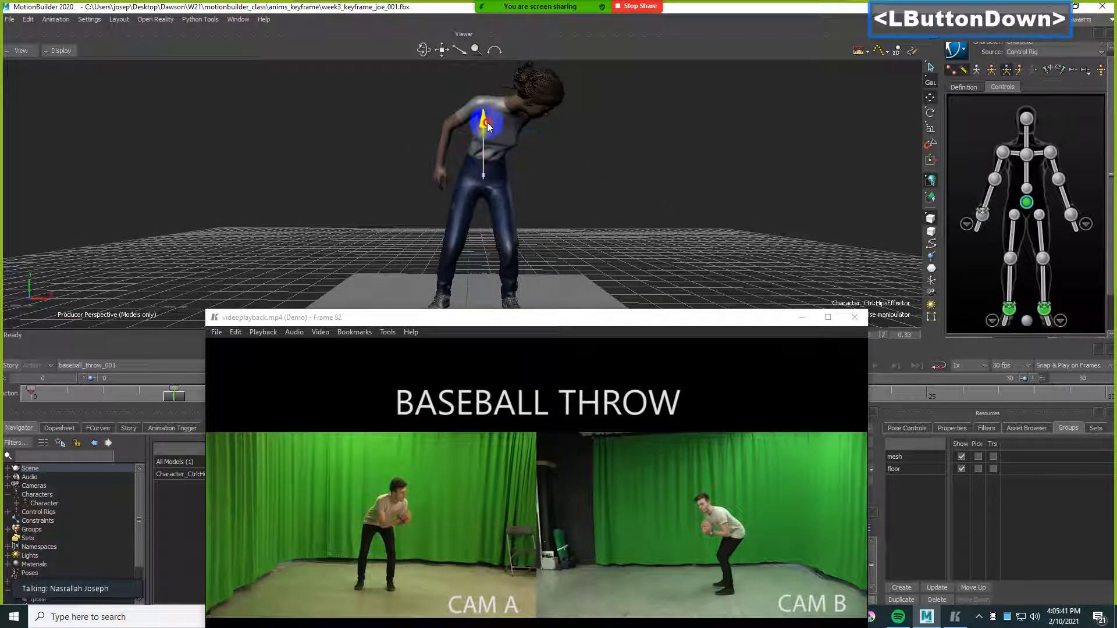
left_click_drag(487, 122, 648, 194, "ctrl")
left_click(637, 190, "ctrl")
left_click_drag(570, 179, 649, 184, "ctrl")
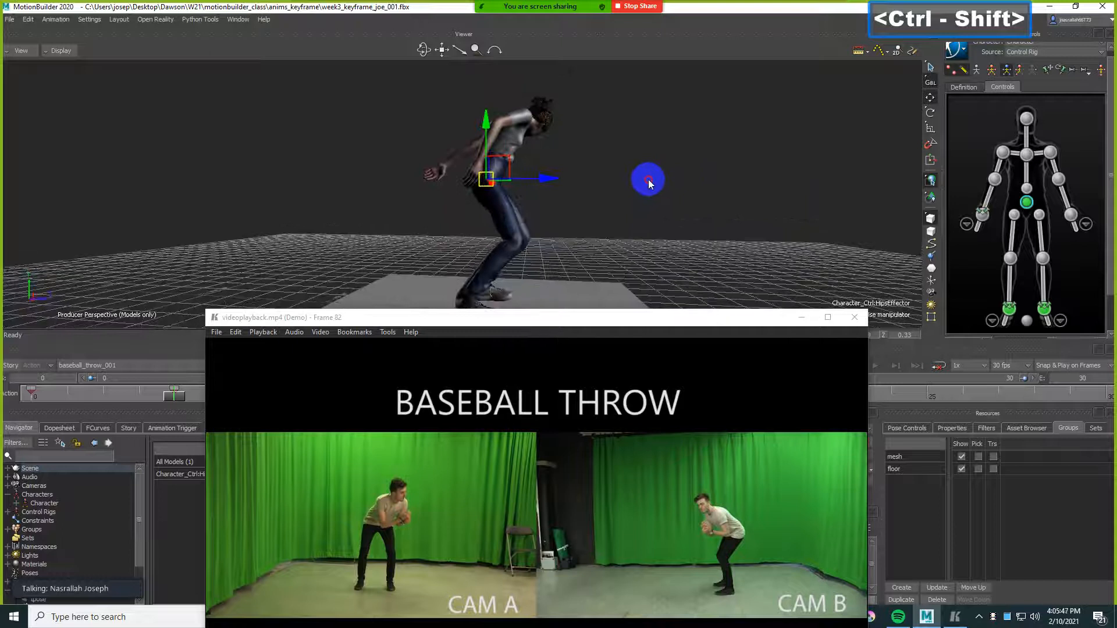
- Rotate the chest end effector slightly to refine the forward lean of the upper body
left_click(1026, 154)
left_click_drag(707, 151, 670, 185, "ctrl")
key("r")
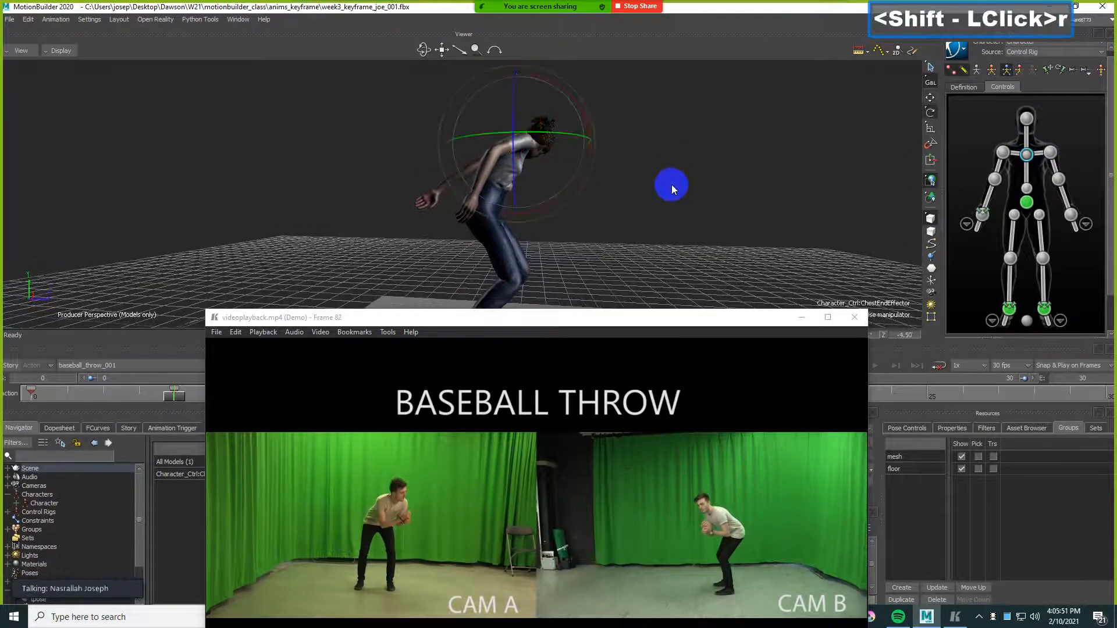
key("F5")
left_click_drag(464, 98, 466, 99)
- Translate the chest end effector in global space to adjust the torso lean from the front, and keyframe it
key("t")
key("F5")
key("F6")
left_click_drag(608, 166, 578, 170, "ctrl")
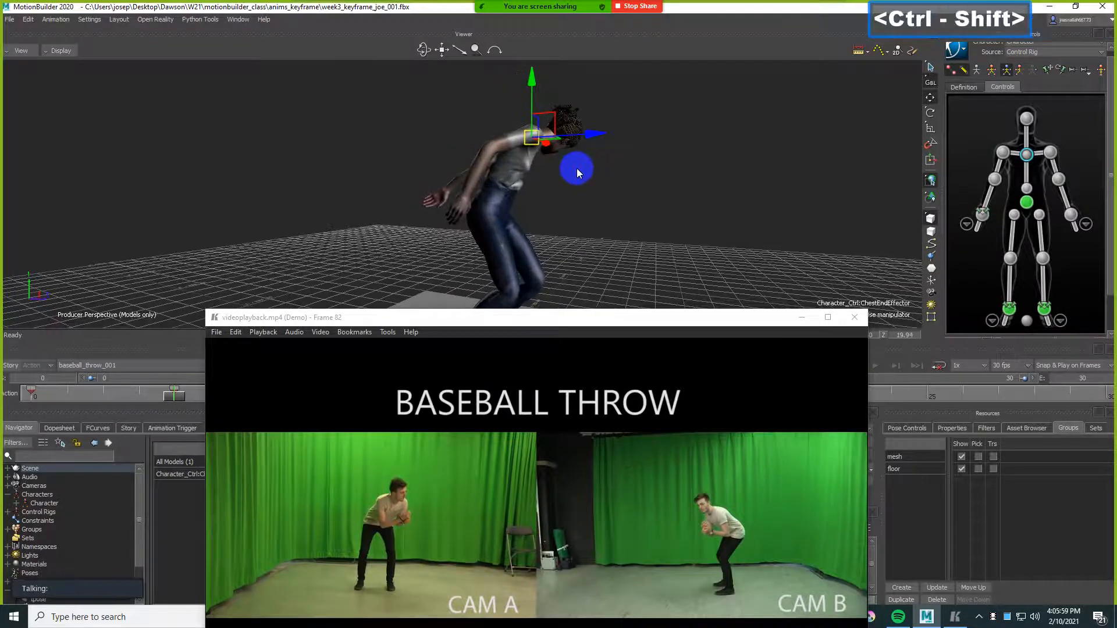
left_click_drag(534, 137, 574, 140)
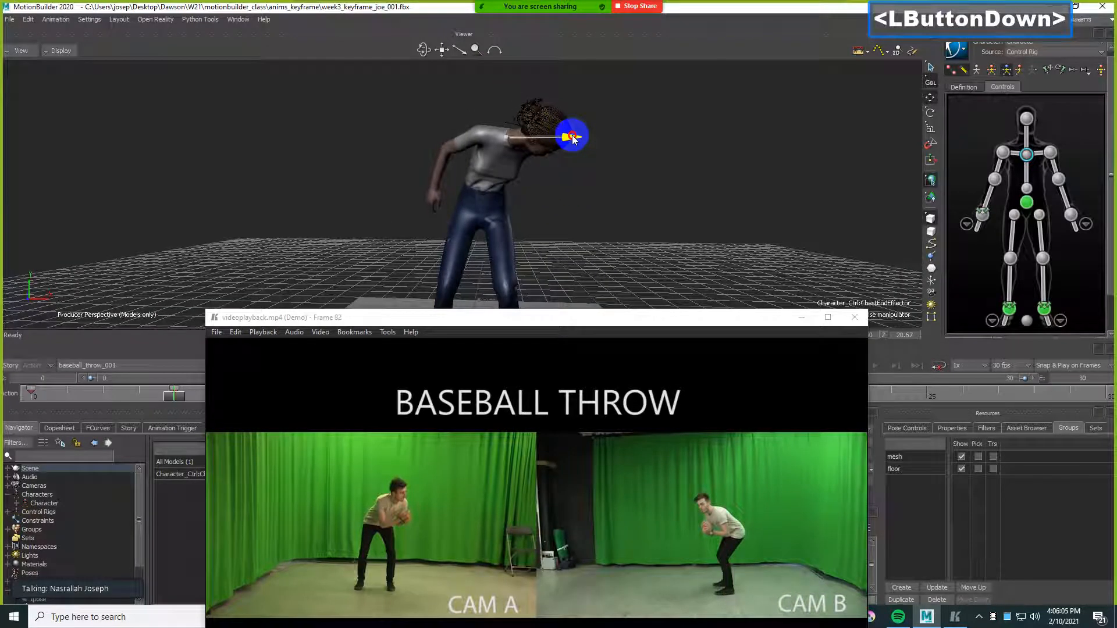
mouse_move(638, 165)
left_mouse_down("shift")
mouse_move(626, 206)
mouse_move(679, 193)
mouse_move(633, 188)
mouse_move(621, 160)
left_mouse_up("shift")
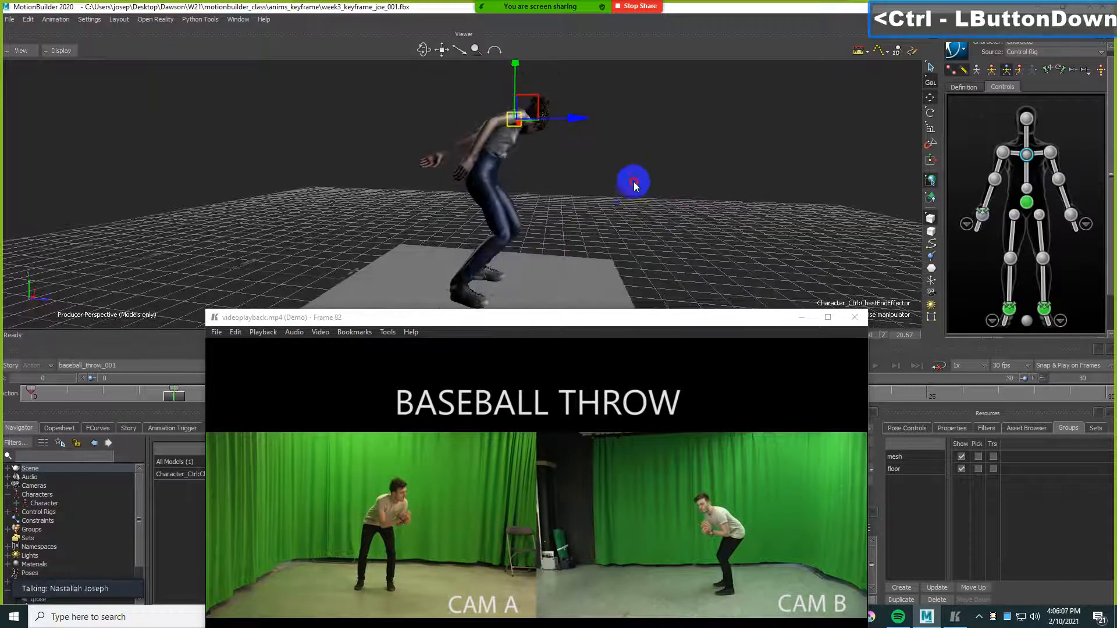
left_click_drag(621, 160, 621, 180, "shift")
key("k")
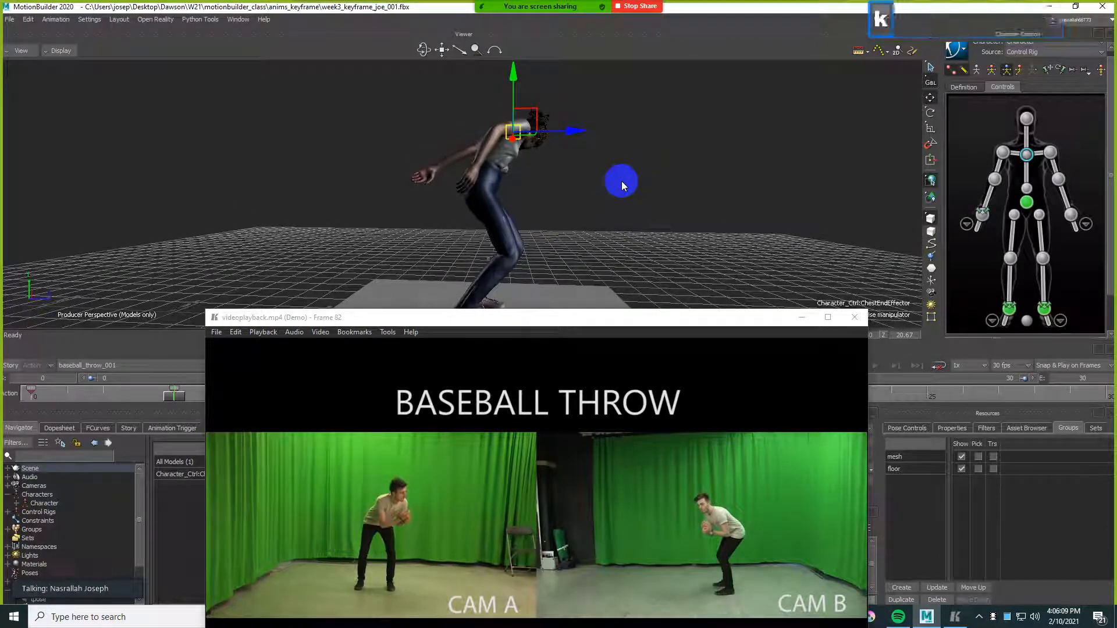
- Move the hips effector backward along global Z to balance the crouch over the feet
left_click(1030, 205)
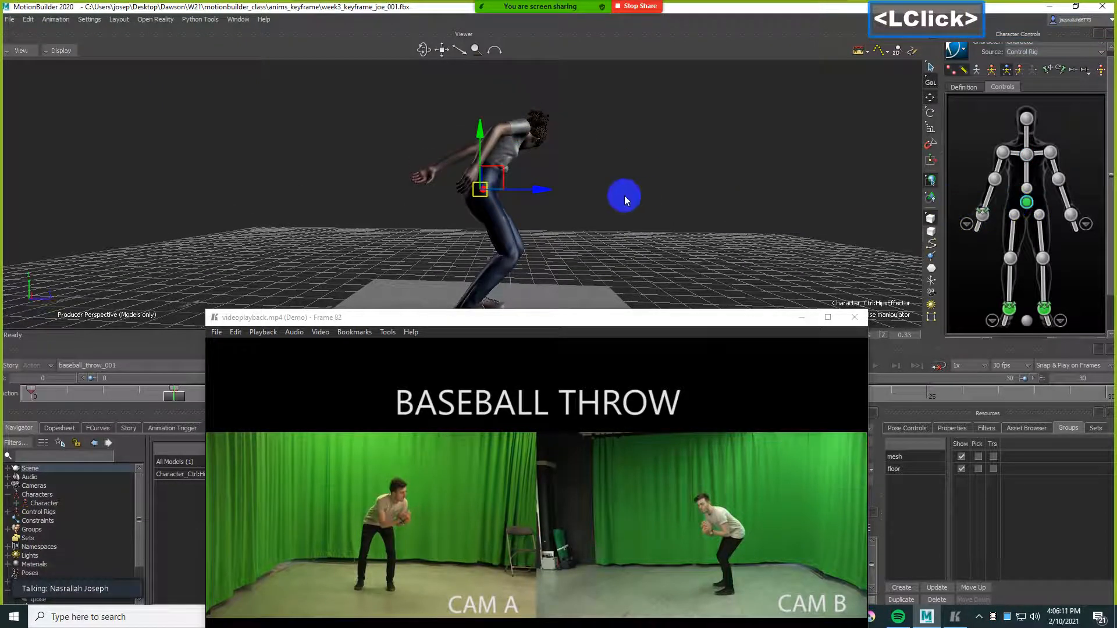
left_click_drag(619, 187, 621, 211, "shift")
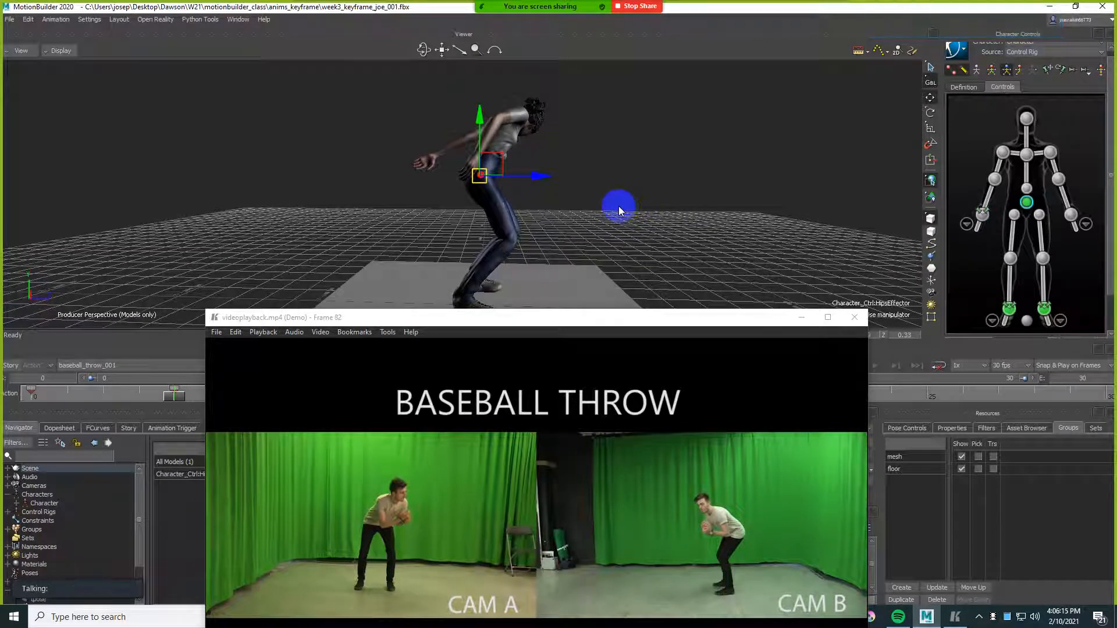
left_click_drag(538, 177, 528, 182)
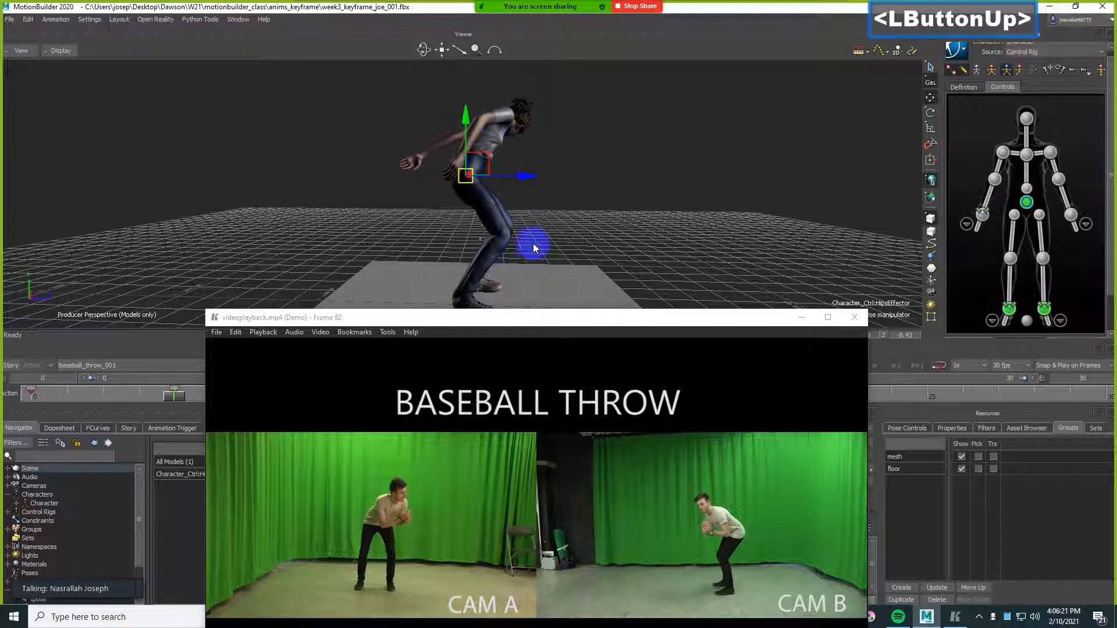
- Undo the last hips move, shift the hips effector backward along global Z to about -7.7, and keyframe it
key("ctrl+z")
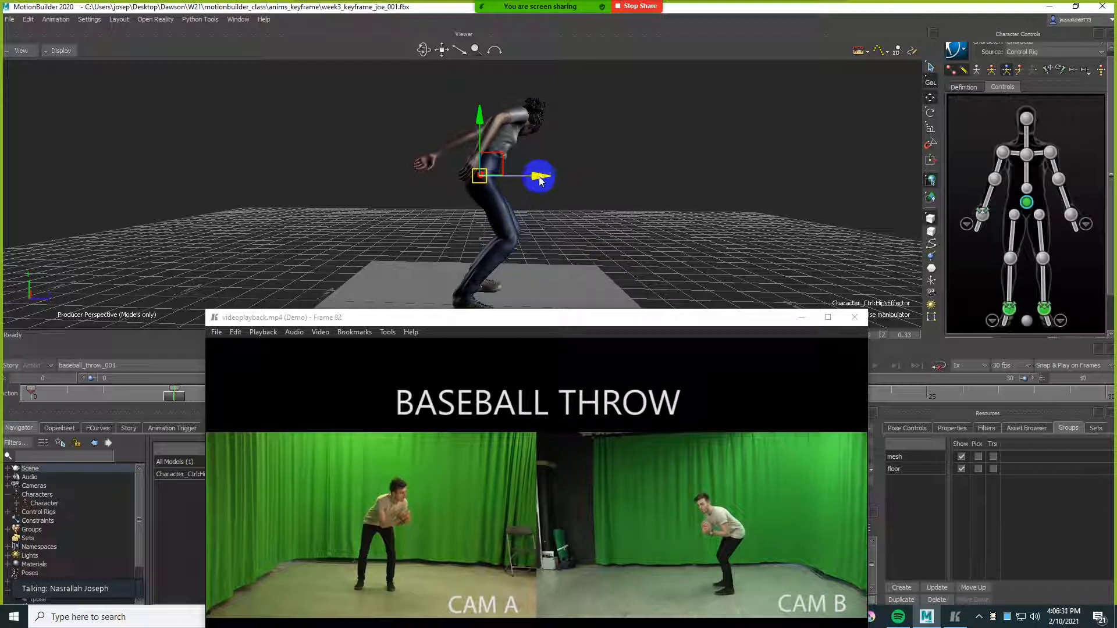
left_click_drag(541, 179, 626, 180)
left_click(539, 209, "ctrl")
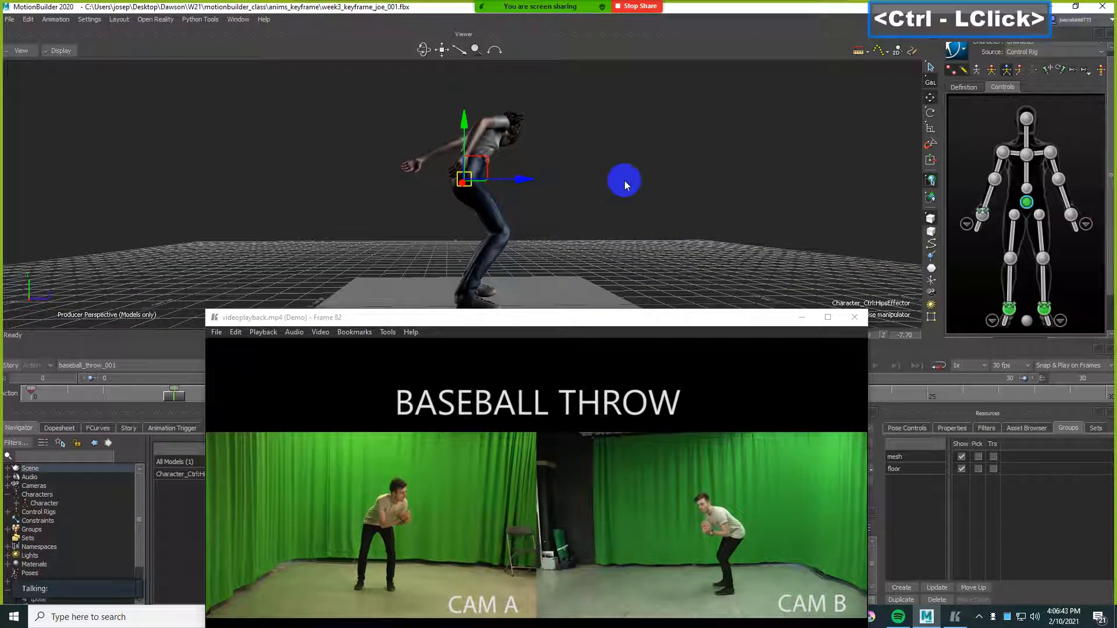
key("k")
- Readjust the hips effector along global Z to about -4.4 so the weight sits over the feet
mouse_move(542, 231)
left_mouse_down("shift")
mouse_move(548, 202)
mouse_move(549, 222)
mouse_move(547, 212)
mouse_move(540, 219)
left_mouse_up("shift")
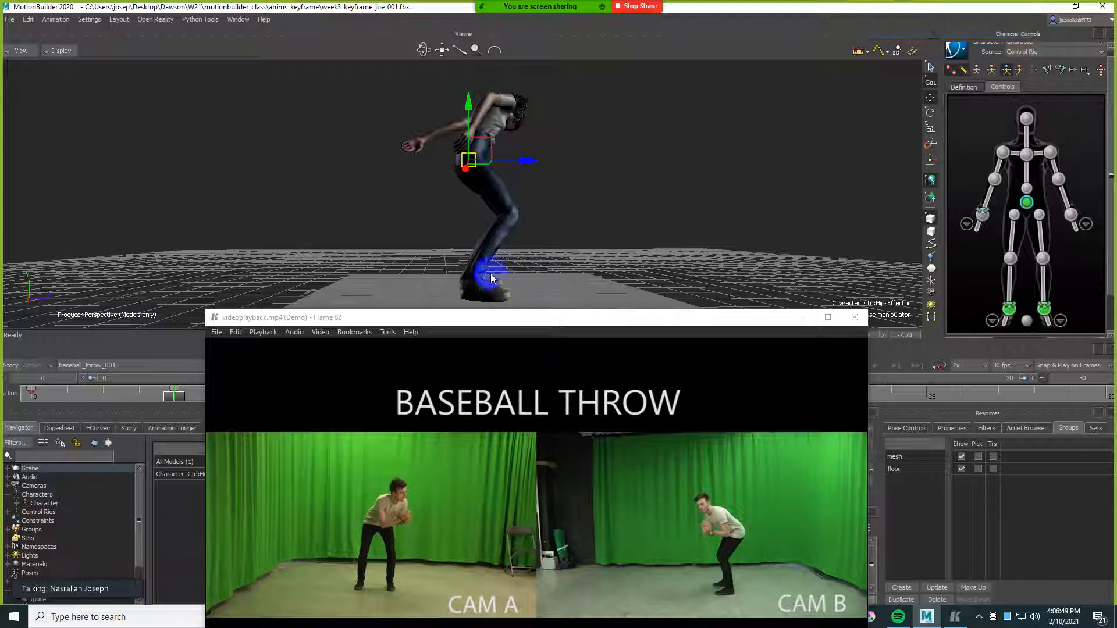
left_click_drag(518, 278, 536, 260, "ctrl")
left_click_drag(540, 162, 601, 219, "ctrl+shift")
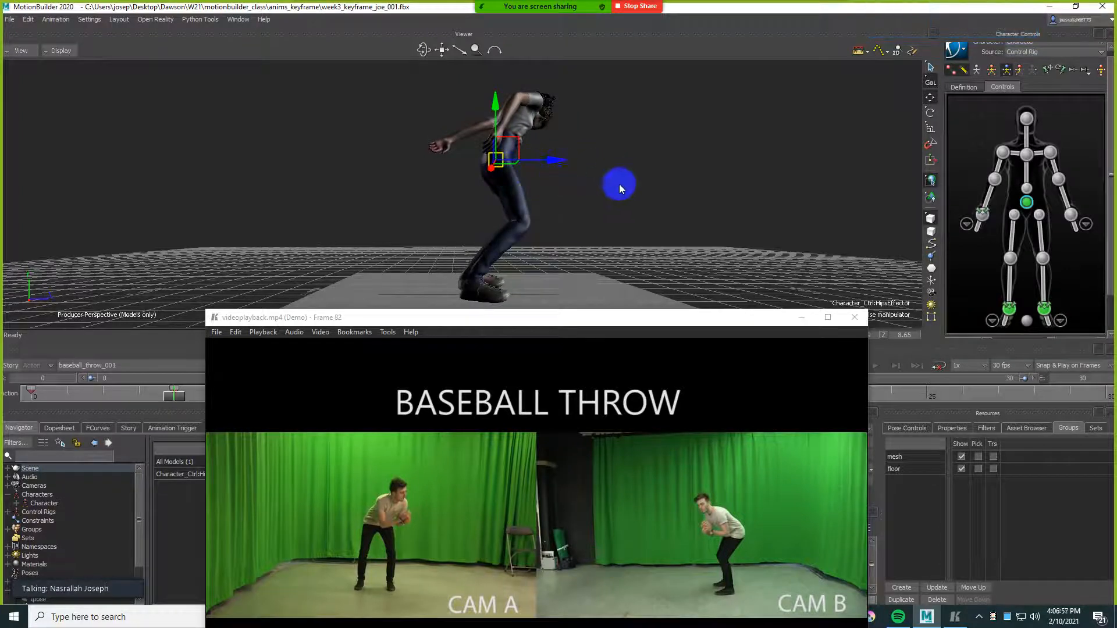
key("ctrl")
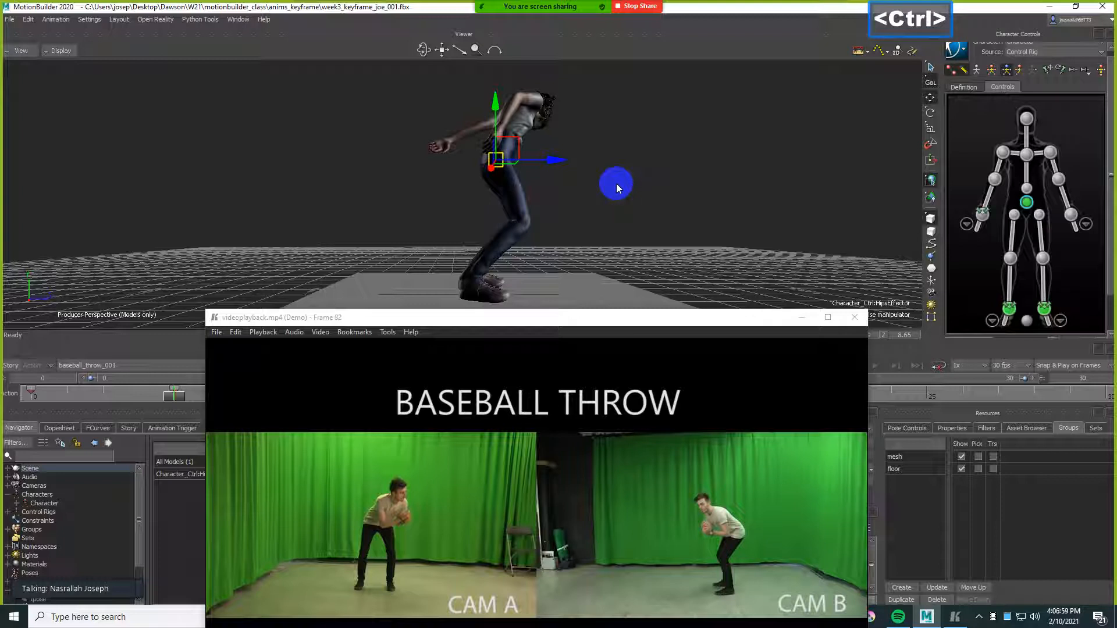
left_click_drag(561, 163, 607, 169, "ctrl+shift")
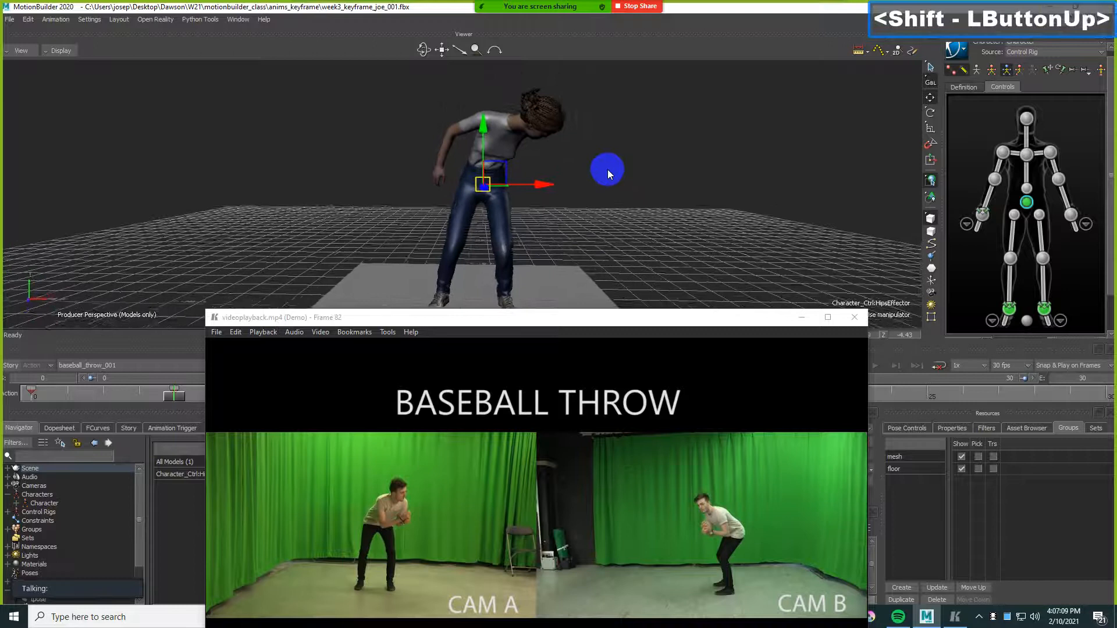
- Rotate the head effector to lift the face so the character looks ahead like the actor in the reference
left_click(1027, 156, "ctrl")
left_click(1032, 115)
left_click_drag(705, 141, 672, 179, "shift")
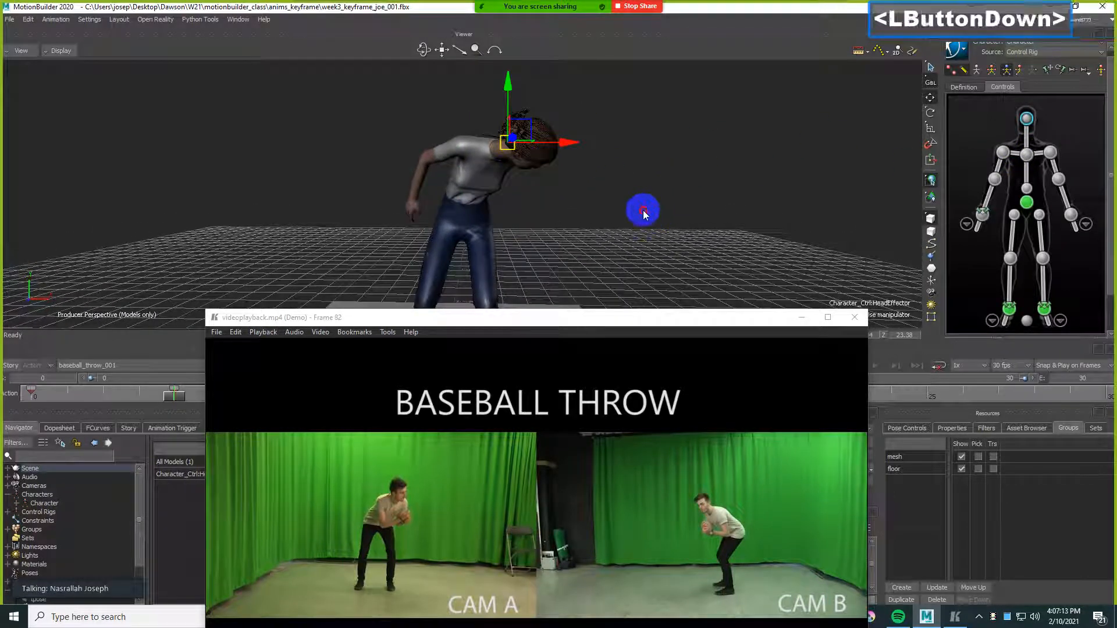
key("F5")
left_click_drag(457, 129, 464, 105)
left_click_drag(570, 154, 572, 129)
left_click_drag(634, 146, 689, 209, "ctrl+shift")
- Try to move the right wrist effector forward in global space with its rotation IK still on
left_click(982, 214)
key("t")
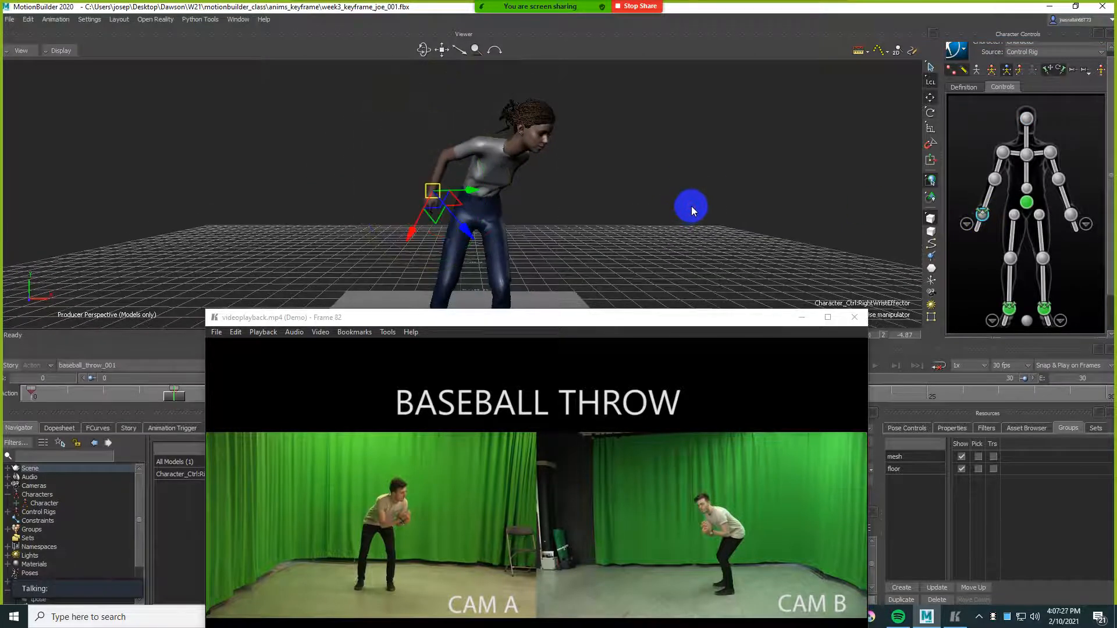
mouse_move(526, 242)
left_mouse_down("ctrl+shift")
mouse_move(623, 232)
mouse_move(522, 201)
mouse_move(536, 187)
mouse_move(538, 200)
mouse_move(623, 225)
mouse_move(631, 195)
mouse_move(741, 204)
left_mouse_up("ctrl+shift")
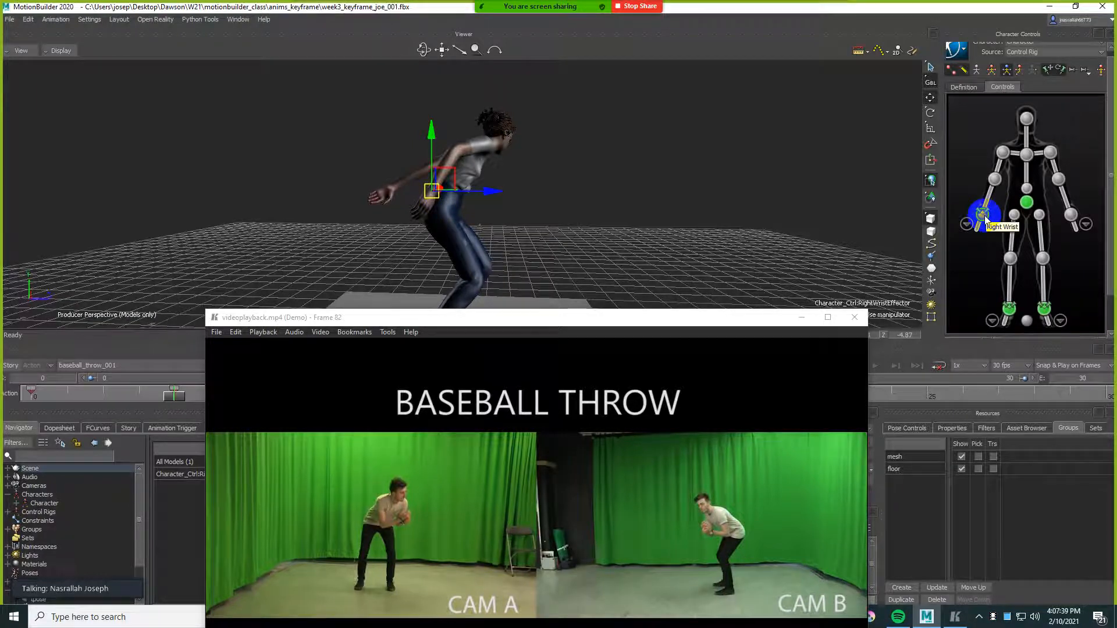
scroll(536, 173, "up", 1)
left_click_drag(427, 199, 553, 203)
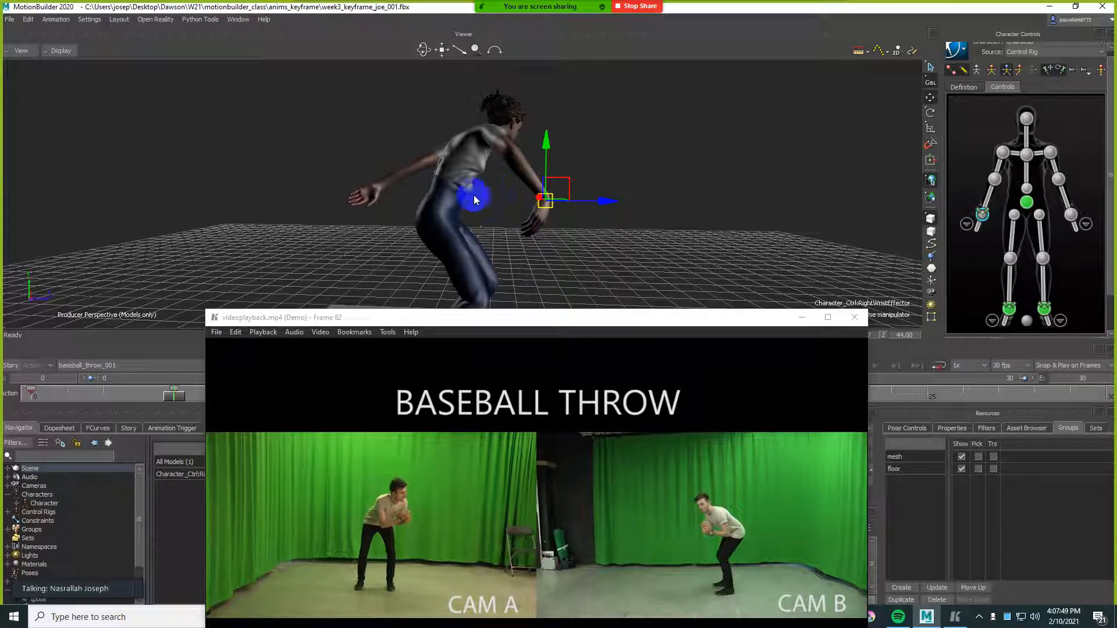
left_click_drag(490, 194, 519, 194)
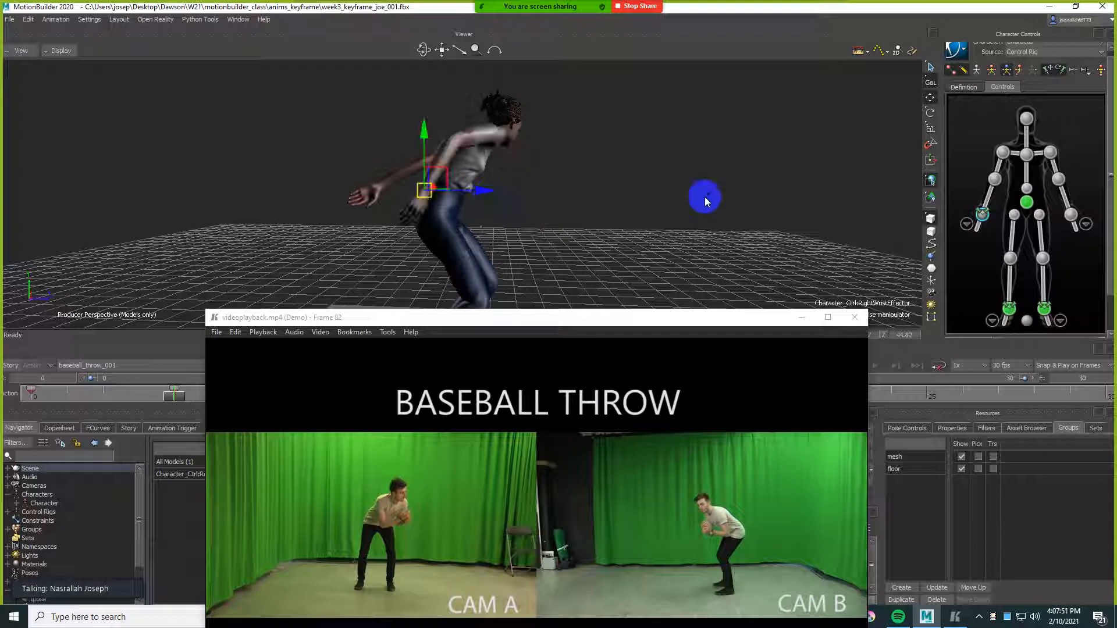
- Turn off rotation IK for the right wrist and move its effector forward and across the front of the body
left_click(1062, 68)
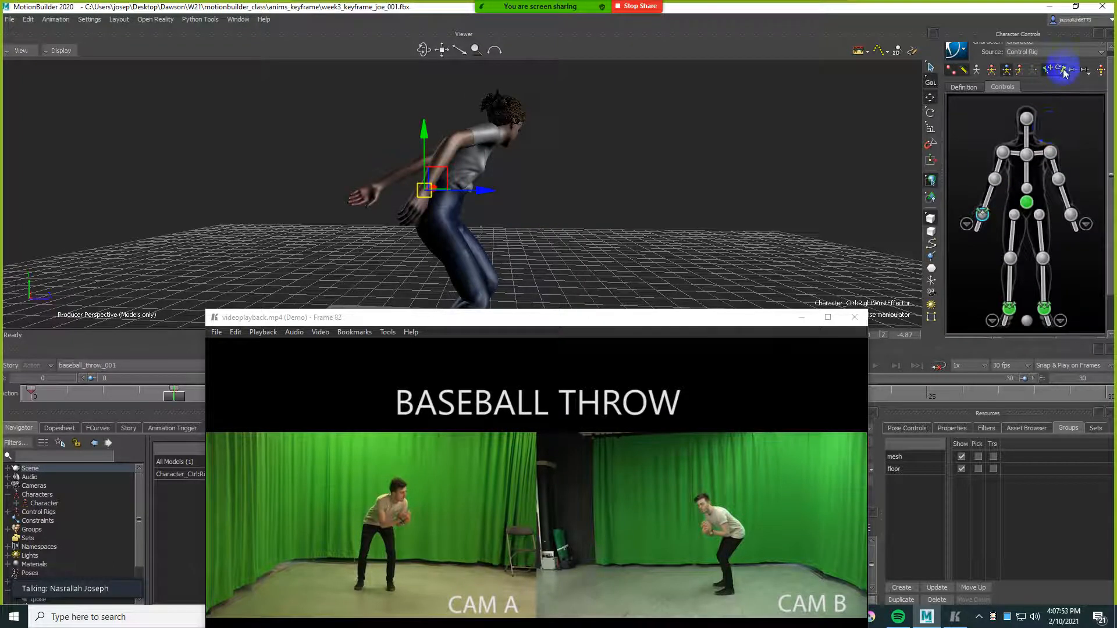
left_click_drag(424, 192, 506, 201)
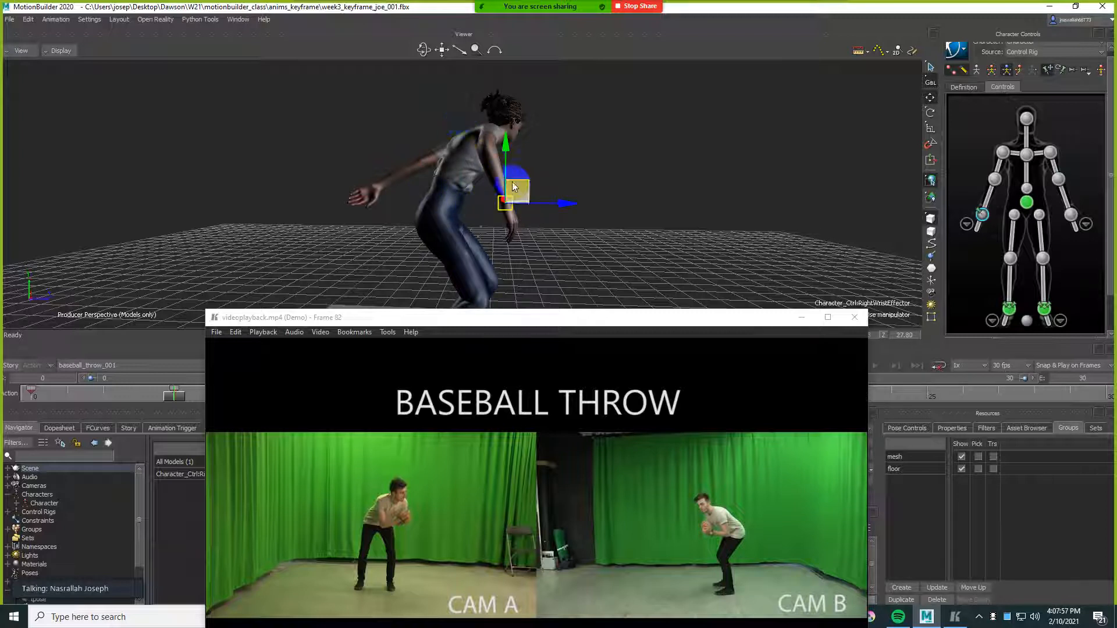
left_click(995, 182)
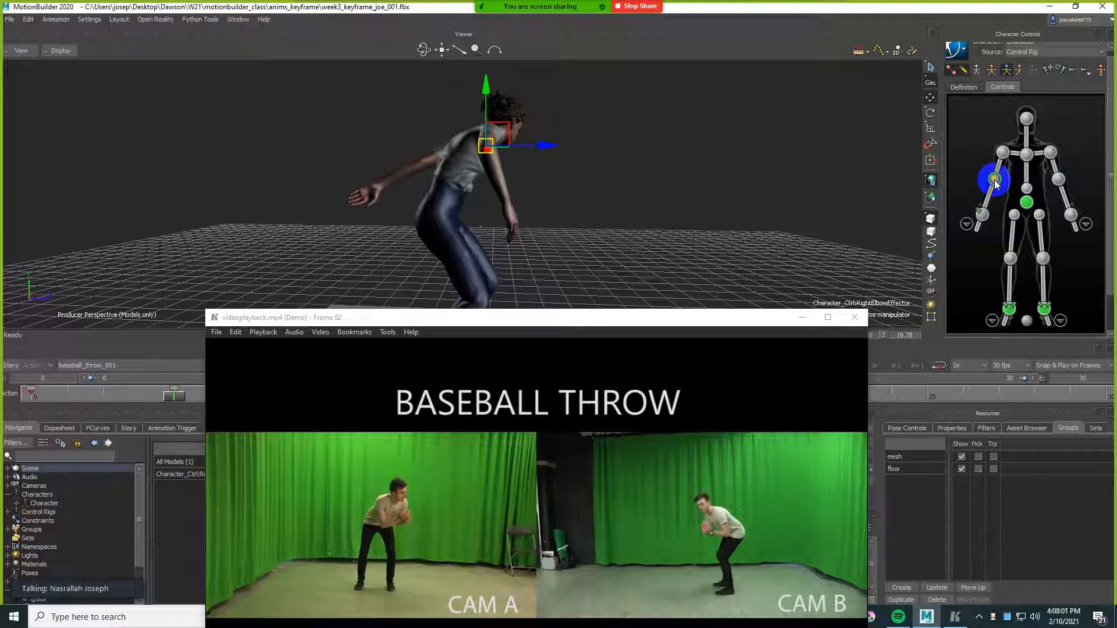
left_click(982, 215)
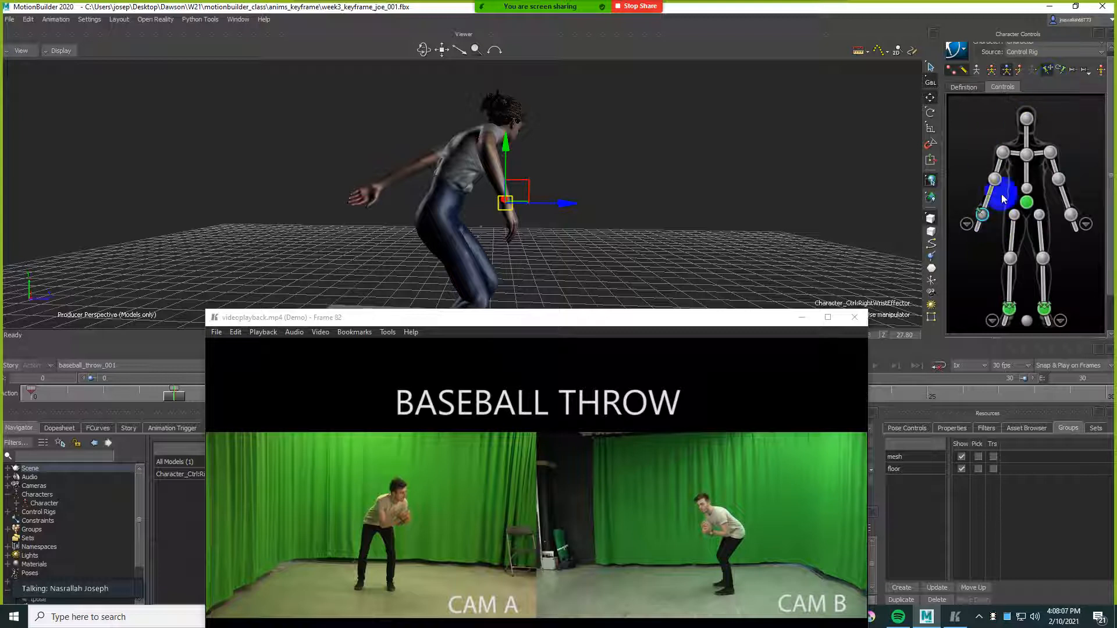
left_click_drag(511, 204, 547, 215)
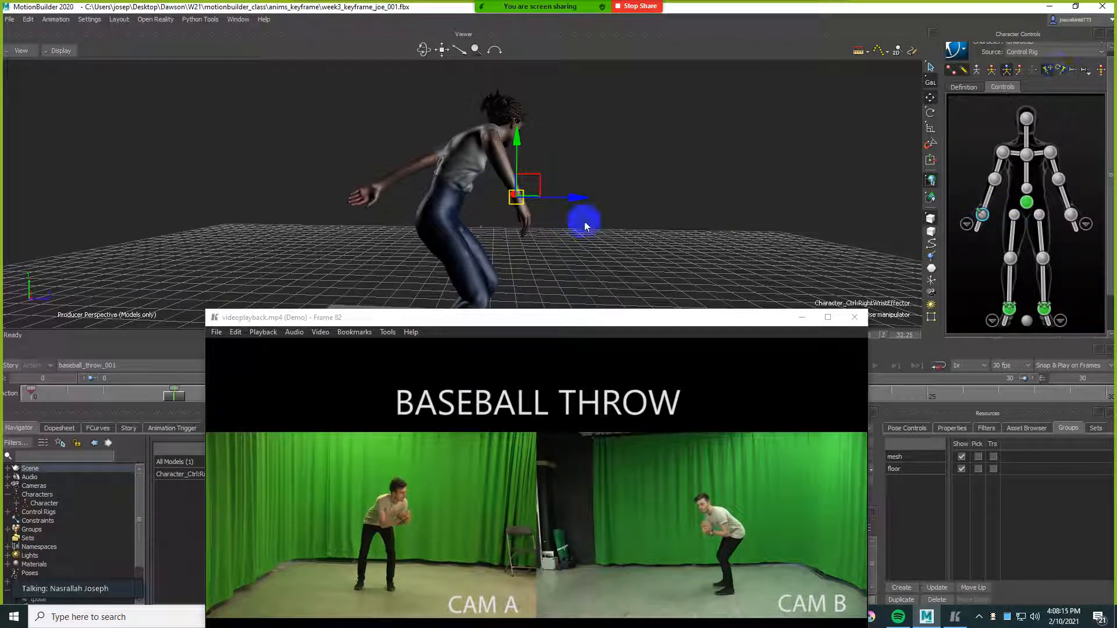
left_click_drag(602, 224, 512, 240)
middle_click_drag(512, 236, 512, 222, "alt")
left_click_drag(421, 183, 494, 190)
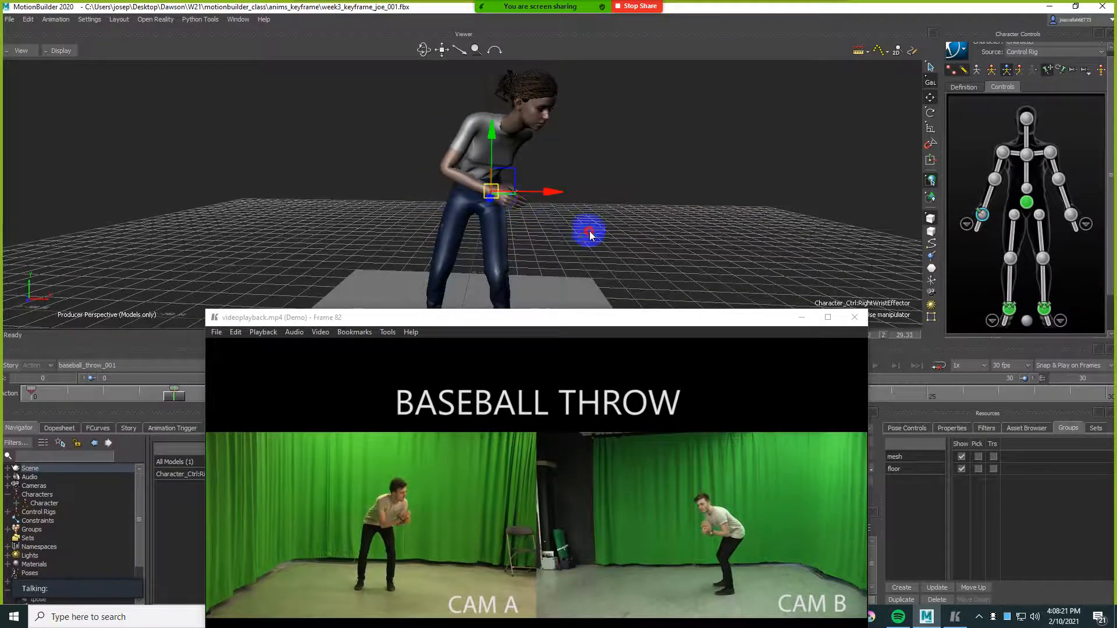
- Lower the right shoulder effector slightly along the vertical axis
right_click_drag(588, 232, 638, 186, "alt")
middle_click_drag(638, 187, 630, 202, "alt")
left_click(462, 137)
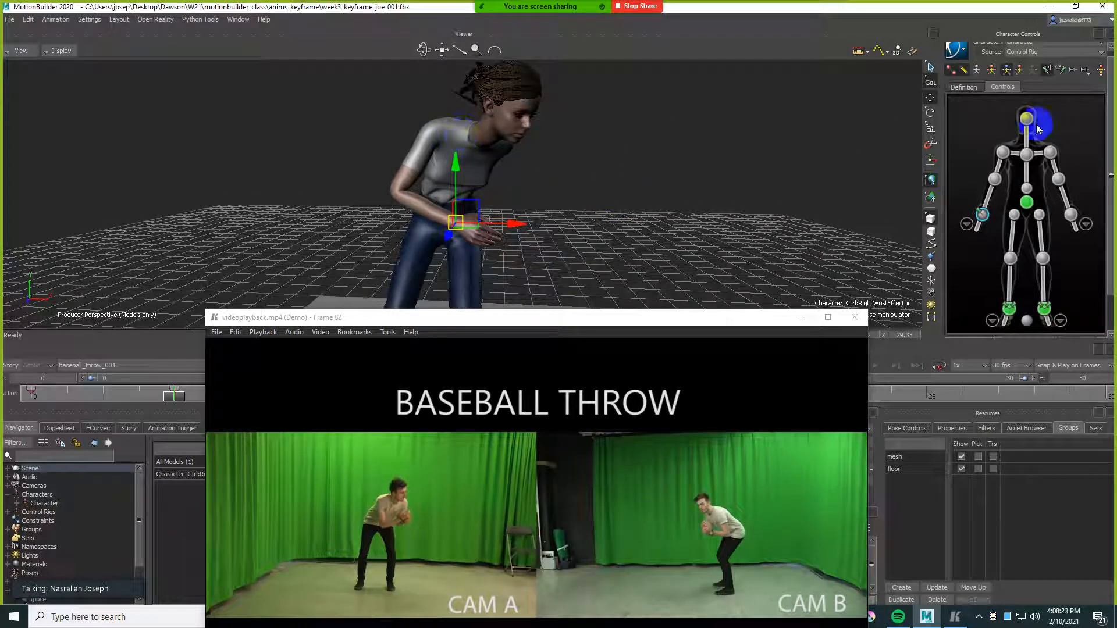
left_click_drag(434, 68, 437, 80)
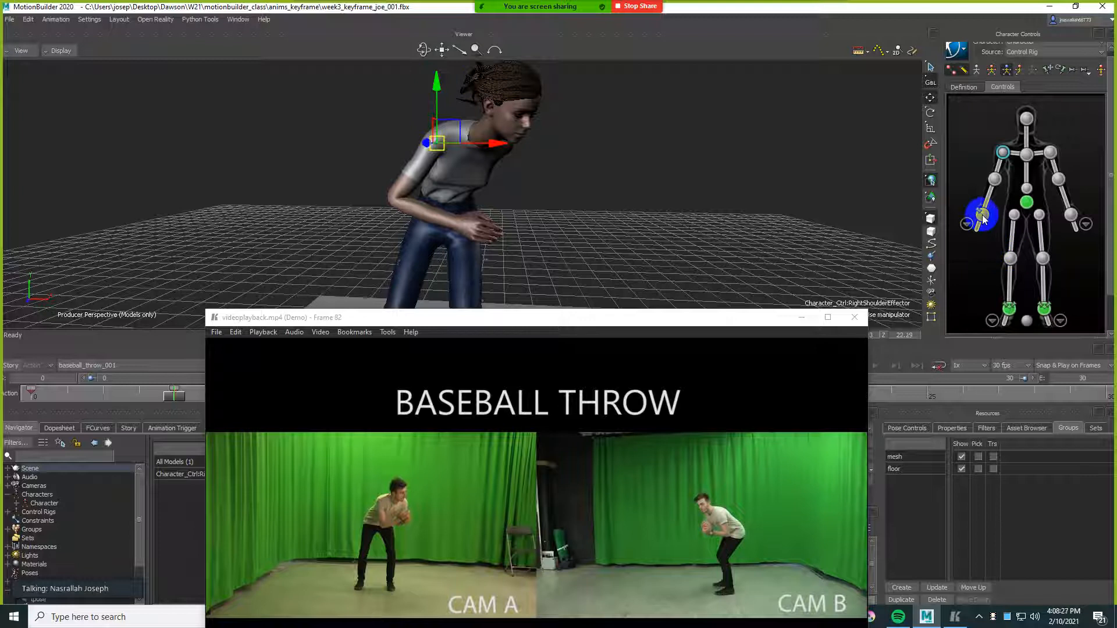
- Move the right wrist effector up and outward in front of the chest, checking its placement from several angles
left_click(981, 212)
left_click_drag(456, 222, 490, 208)
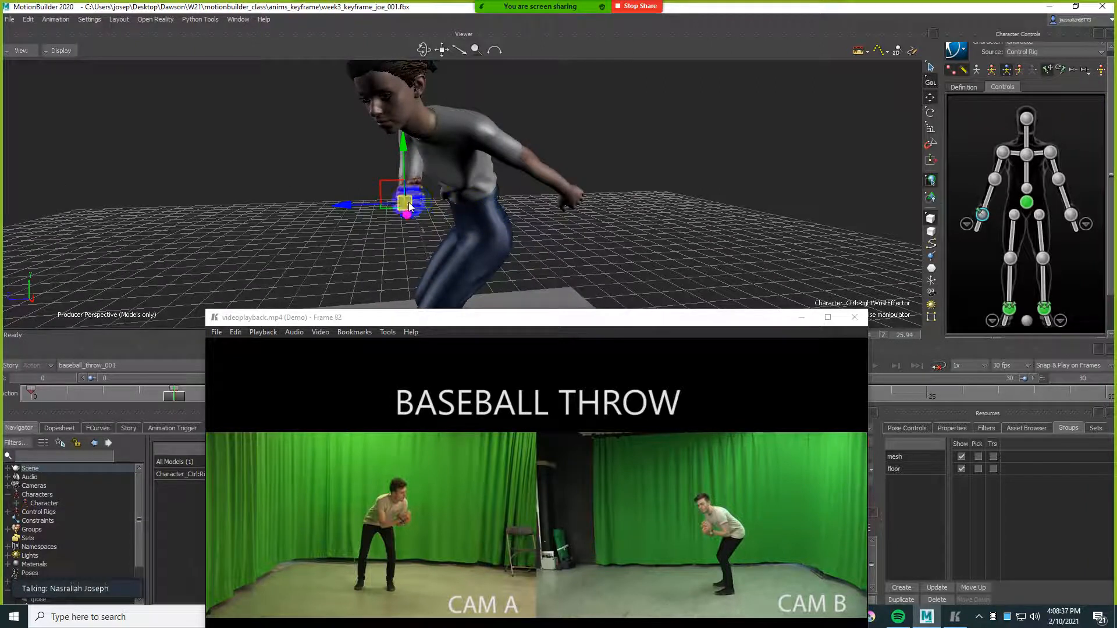
left_click_drag(409, 207, 606, 231, "alt")
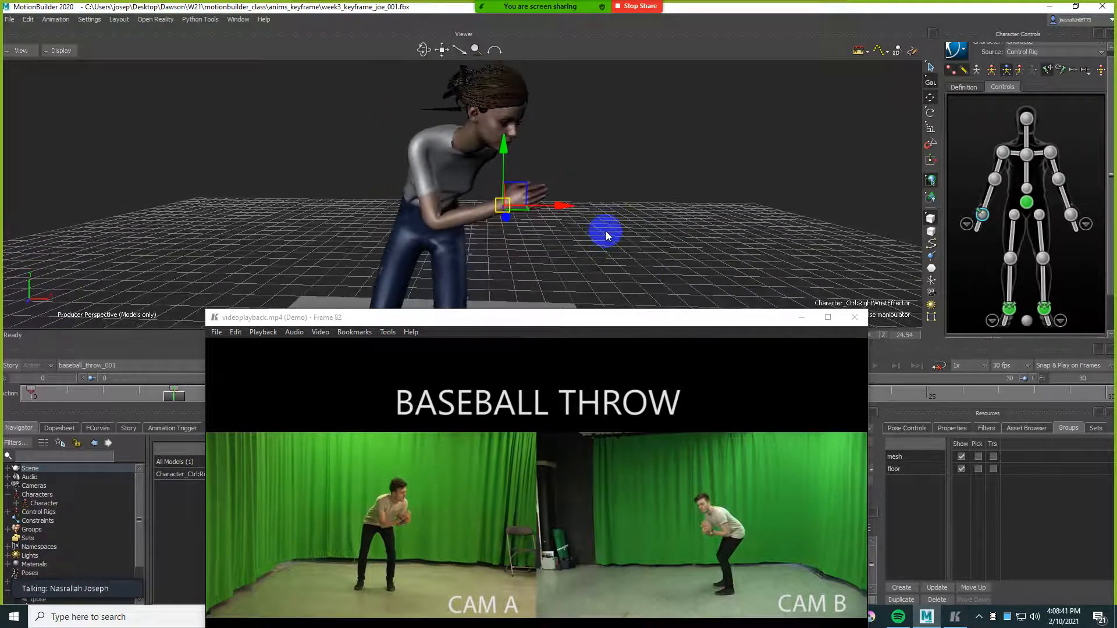
- Switch to the reference video and step back to frame 66 and forward to frame 83 to study the arms
left_click(494, 489)
key("Left")
key("Left")
key("Left")
key("Left")
key("Left")
key("Left")
key("Left")
key("Left")
key("Left")
key("Left")
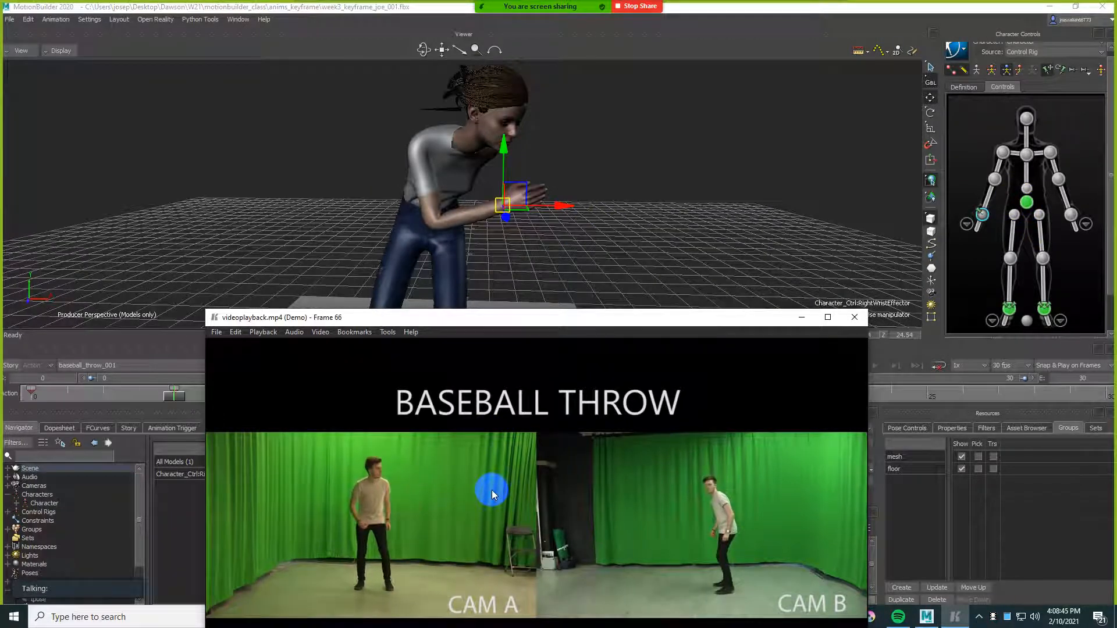
key("Right")
key("Right")
key("Right")
key("Right")
key("Right")
key("Right")
key("Right")
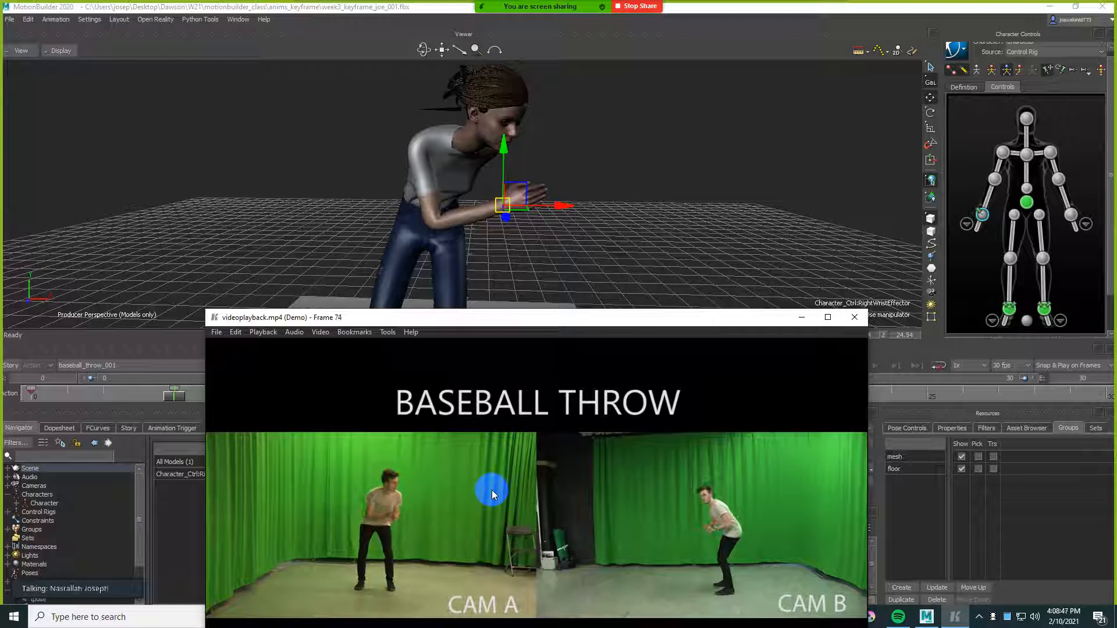
key("Right")
key("Right")
key("Right")
key("Right")
- Return to MotionBuilder and rotate the right wrist effector so the hand curls upward in front of the chest
left_click(668, 245)
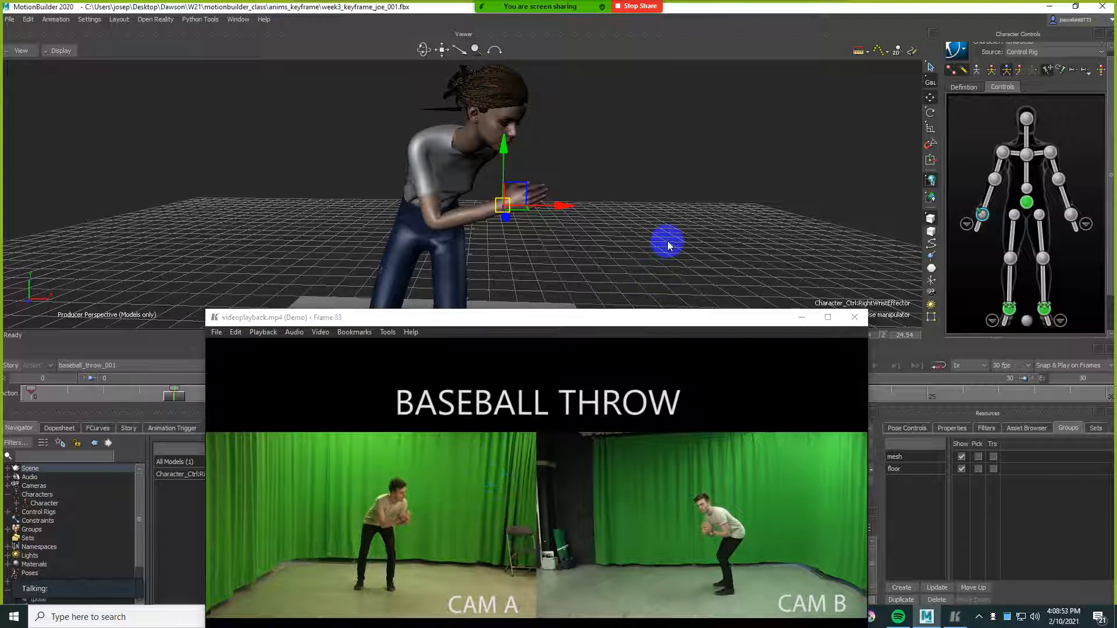
key("e")
left_click_drag(480, 151, 497, 181)
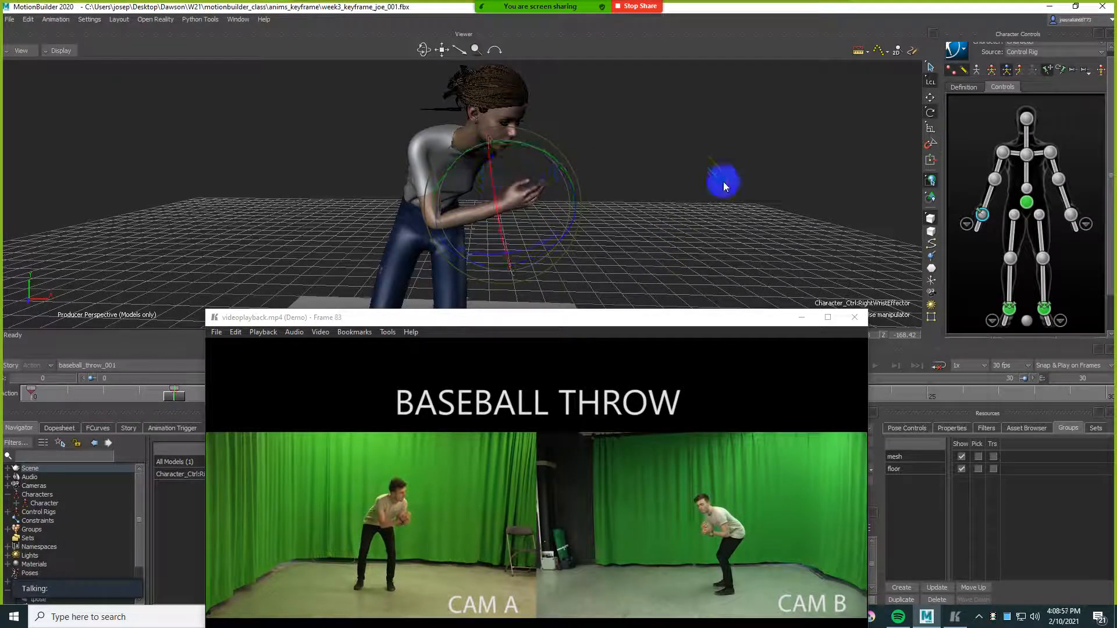
- Move the left wrist effector in global space from behind the body to in front of the torso
left_click(1076, 230)
left_click_drag(645, 217, 716, 222, "ctrl+shift")
key("w")
key("l")
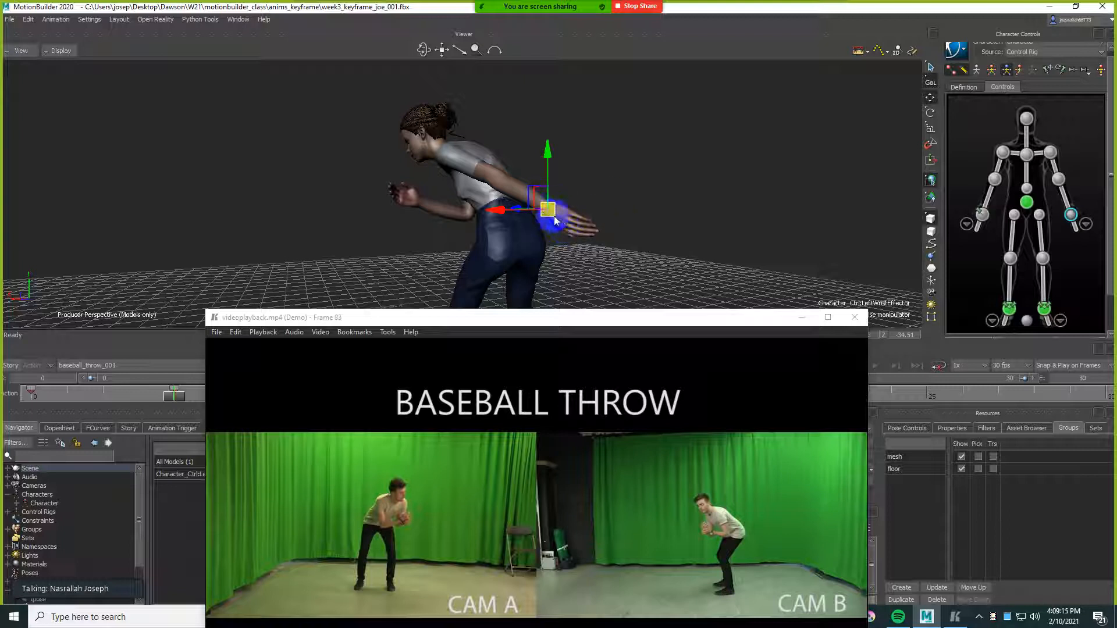
left_click_drag(615, 187, 644, 223, "alt")
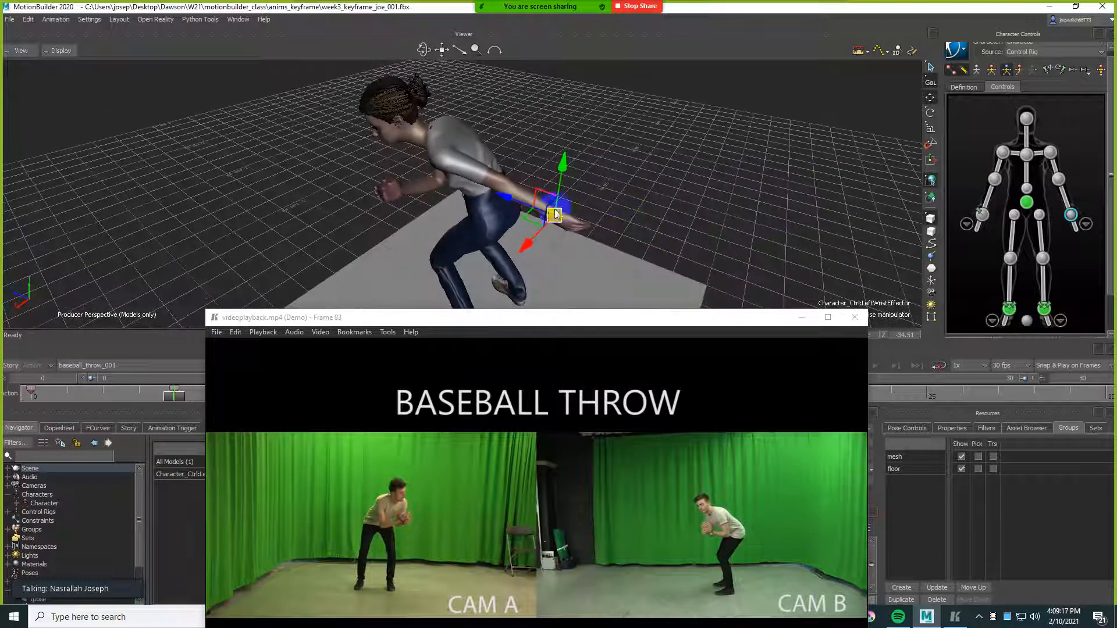
left_click_drag(505, 203, 576, 156)
left_click_drag(611, 224, 418, 223, "alt")
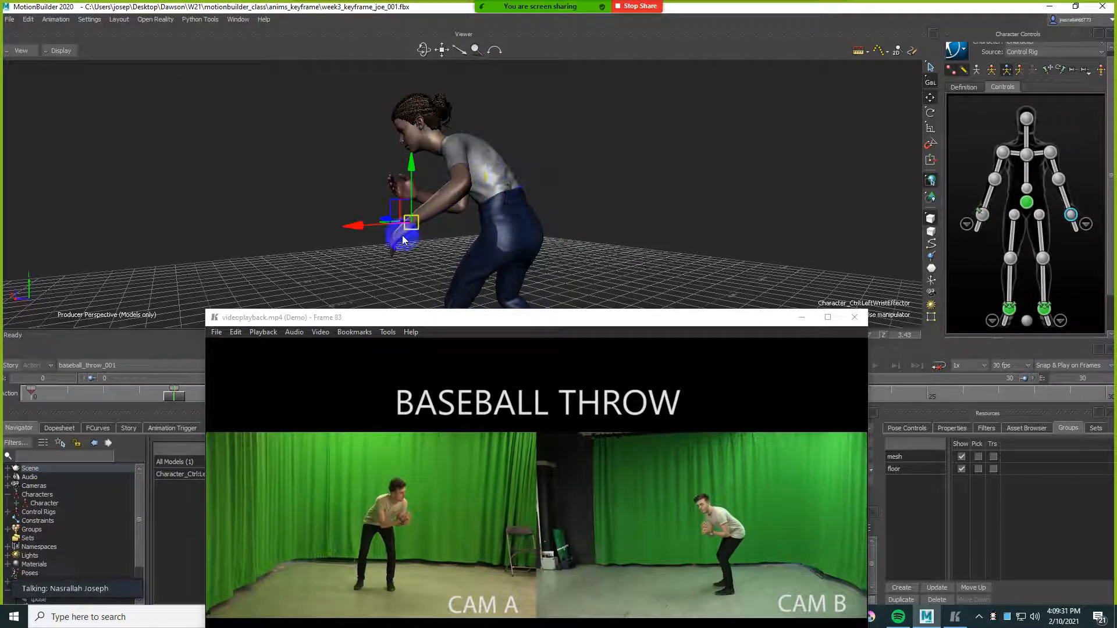
- Reposition the left wrist effector beside the right hand in front of the chest
left_click_drag(429, 235, 588, 228, "alt")
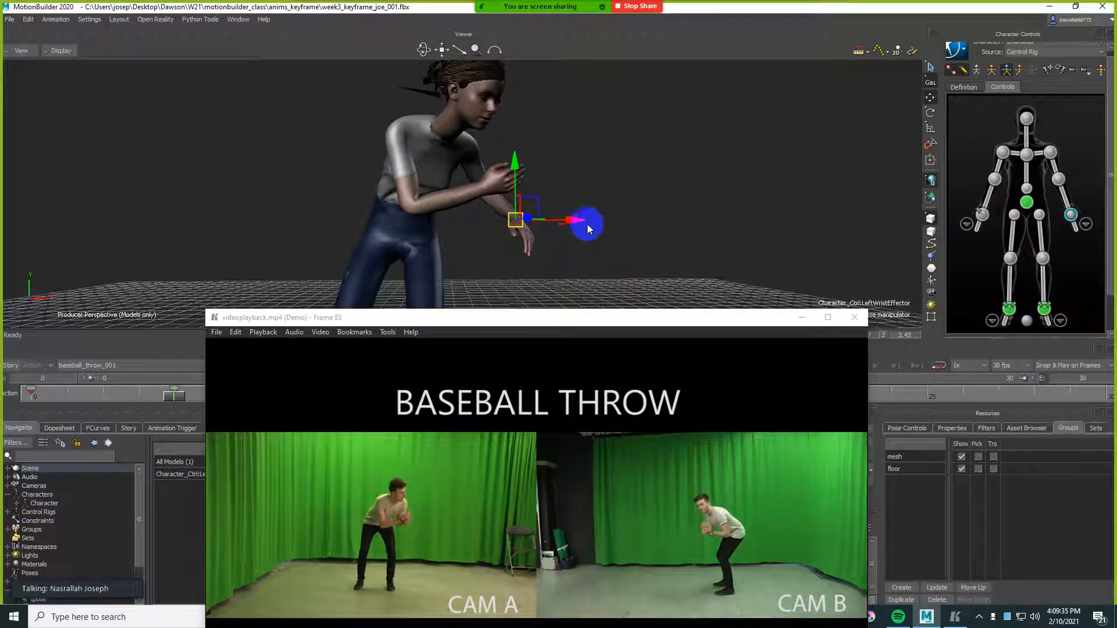
left_click_drag(517, 226, 493, 215)
left_click_drag(557, 242, 419, 211, "alt")
left_click_drag(430, 215, 490, 170, "alt")
- Rotate the left wrist effector so the left hand meets the right hand as in the reference
key("r")
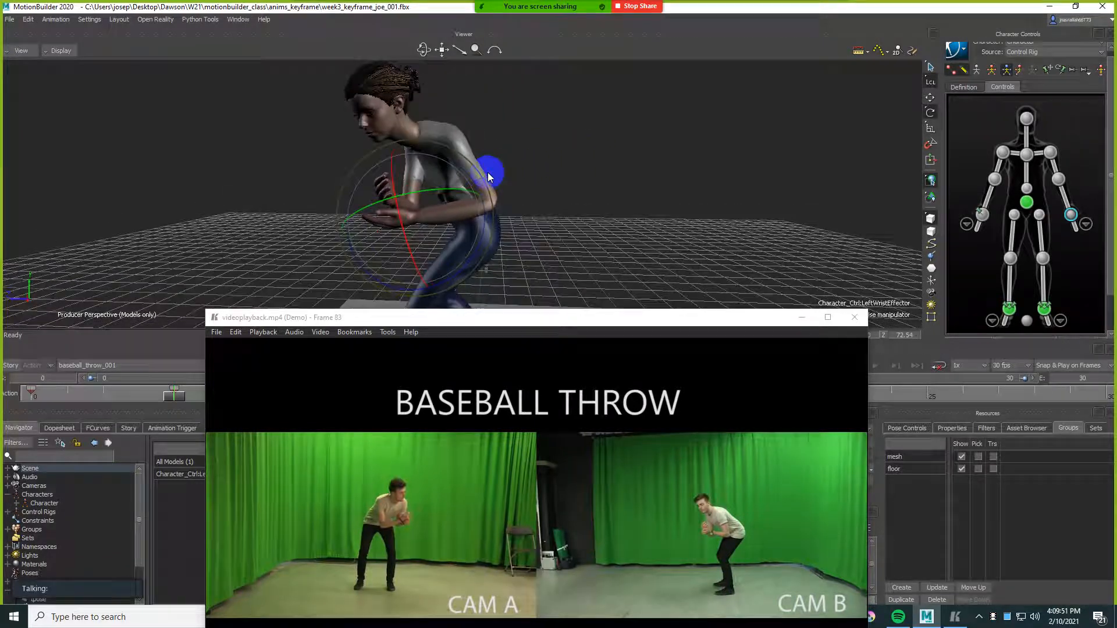
left_click_drag(475, 256, 641, 232, "alt")
left_click(257, 368)
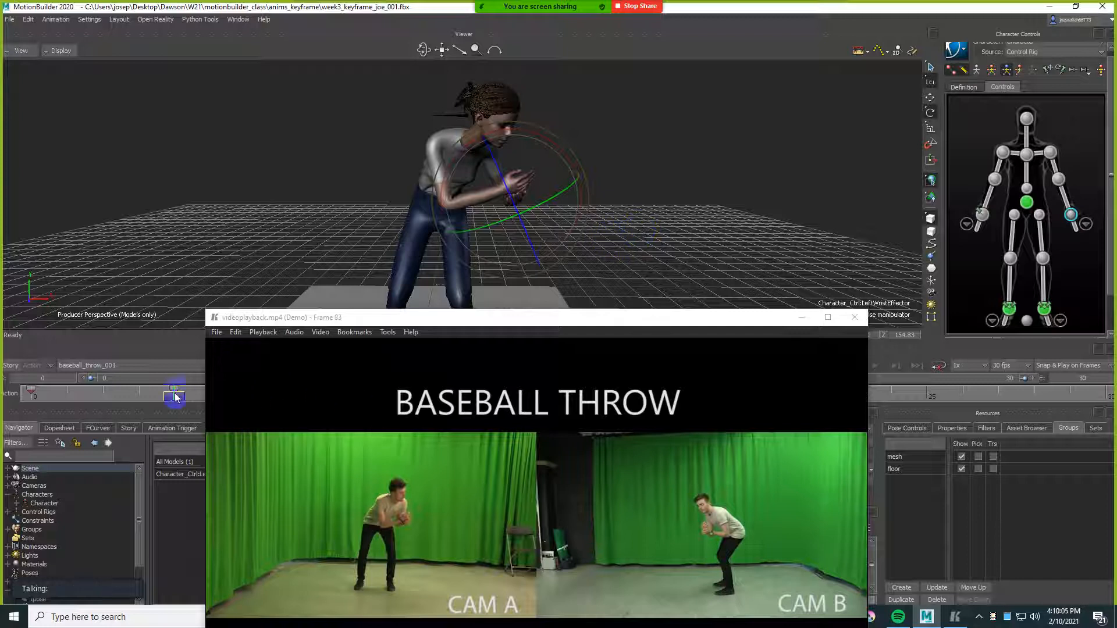
left_click(153, 400)
mouse_move(153, 400)
left_mouse_down()
mouse_move(29, 389)
mouse_move(179, 390)
mouse_move(21, 395)
mouse_move(171, 396)
left_mouse_up()
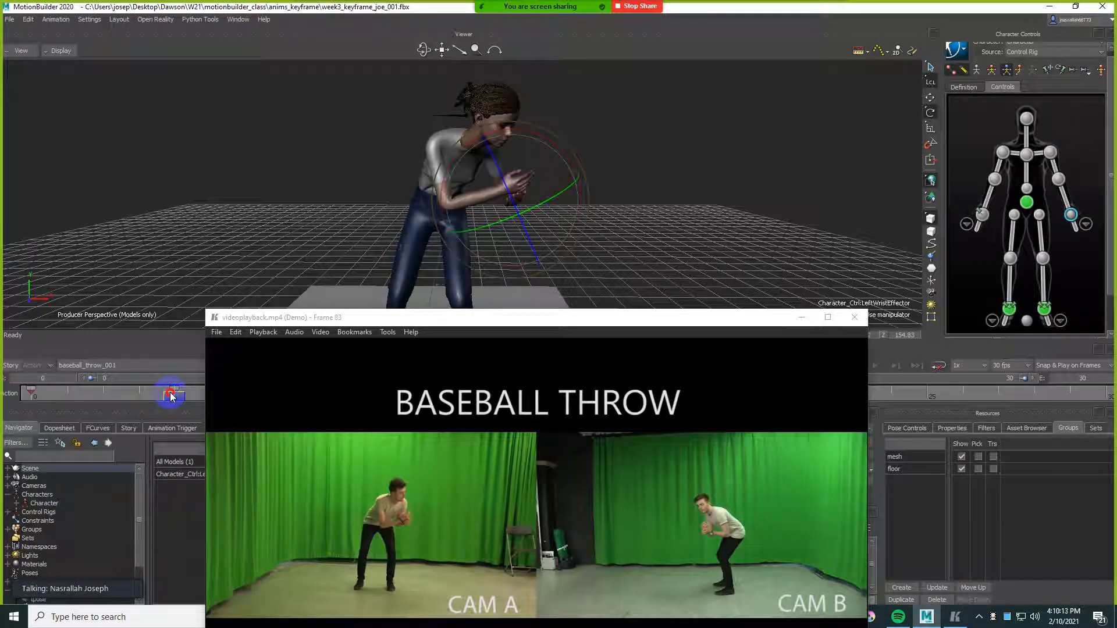
left_click_drag(601, 184, 599, 251)
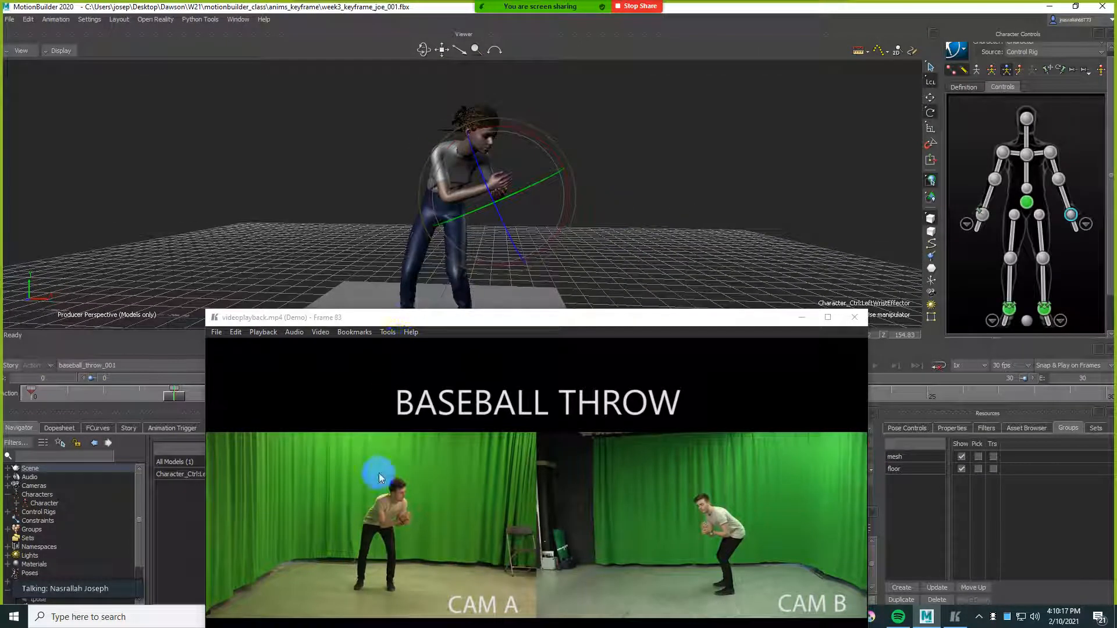
- Examine the reference video beyond the crouch, going to frame 115 and back to frame 92 for the next pose
left_click(407, 483)
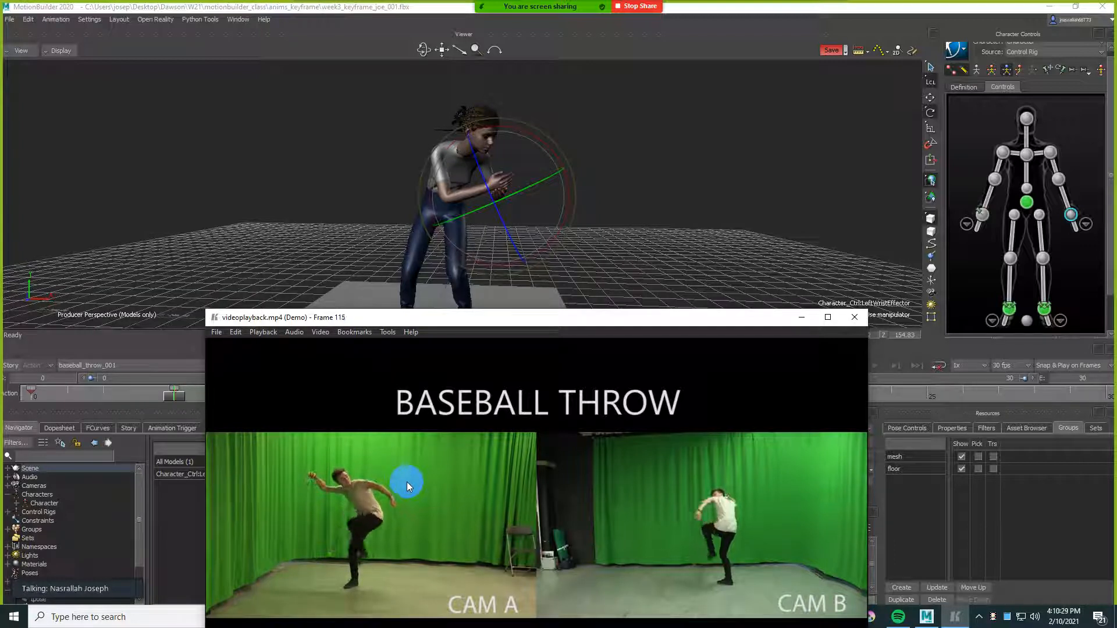
key("Left")
key("Left")
key("Left")
key("Left")
key("Left")
key("Left")
key("Left")
key("Left")
key("Left")
key("Left")
key("Left")
key("Left")
key("Left")
key("Left")
key("Left")
key("Left")
key("Left")
key("Left")
key("Left")
key("Left")
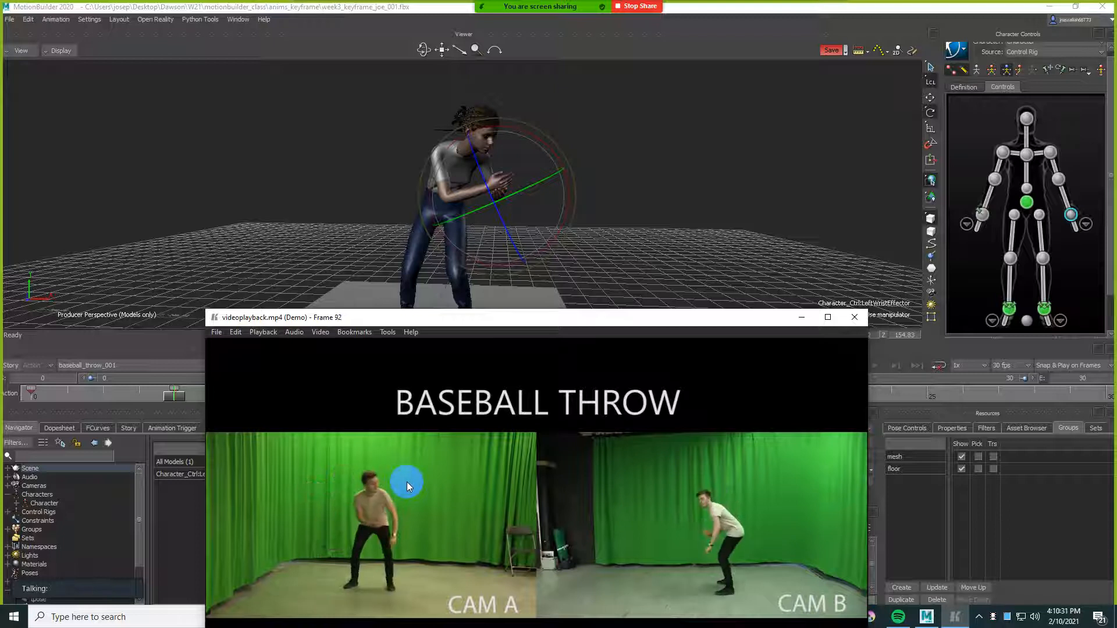
- Step through the reference video between frames 90 and 109 and stop at the raised-leg pose on frame 108
key("Right")
key("Right")
key("Right")
key("Right")
key("Right")
key("Right")
key("Right")
key("Right")
key("Right")
key("Right")
key("Right")
key("Right")
key("Right")
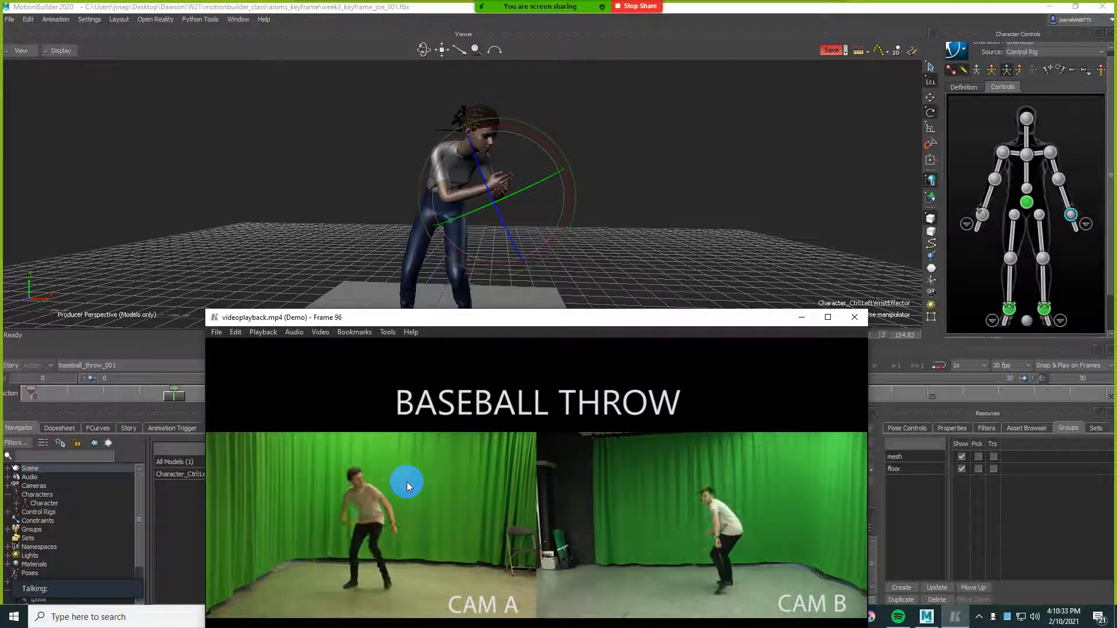
key("Left")
key("Left")
key("Left")
key("Left")
key("Left")
key("Left")
key("Left")
key("Left")
key("Left")
key("Left")
key("Left")
key("Left")
key("Left")
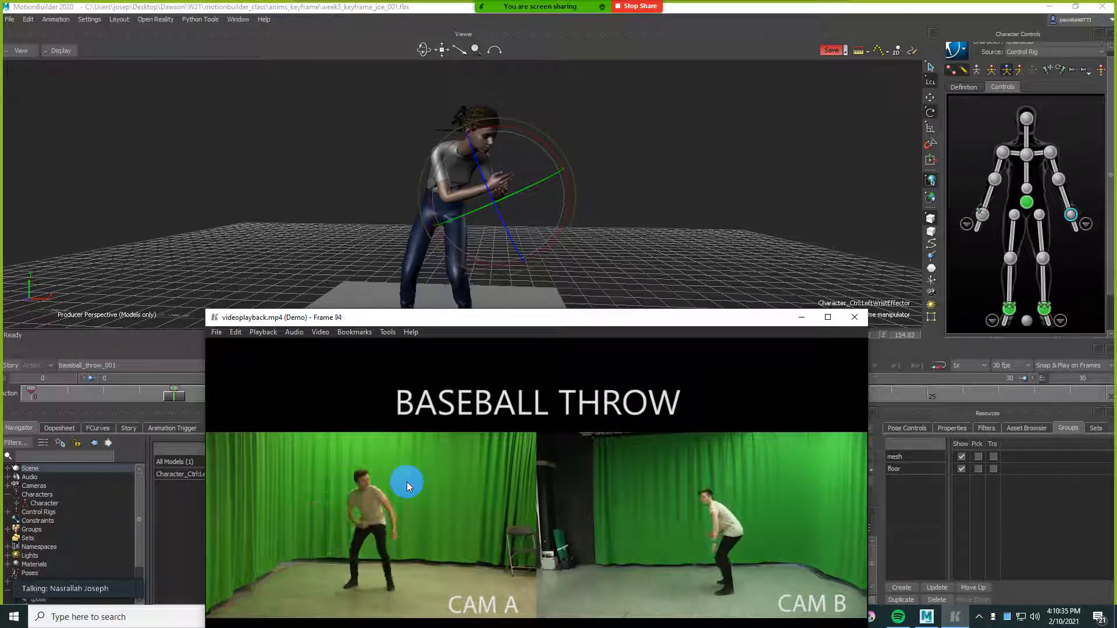
key("Right")
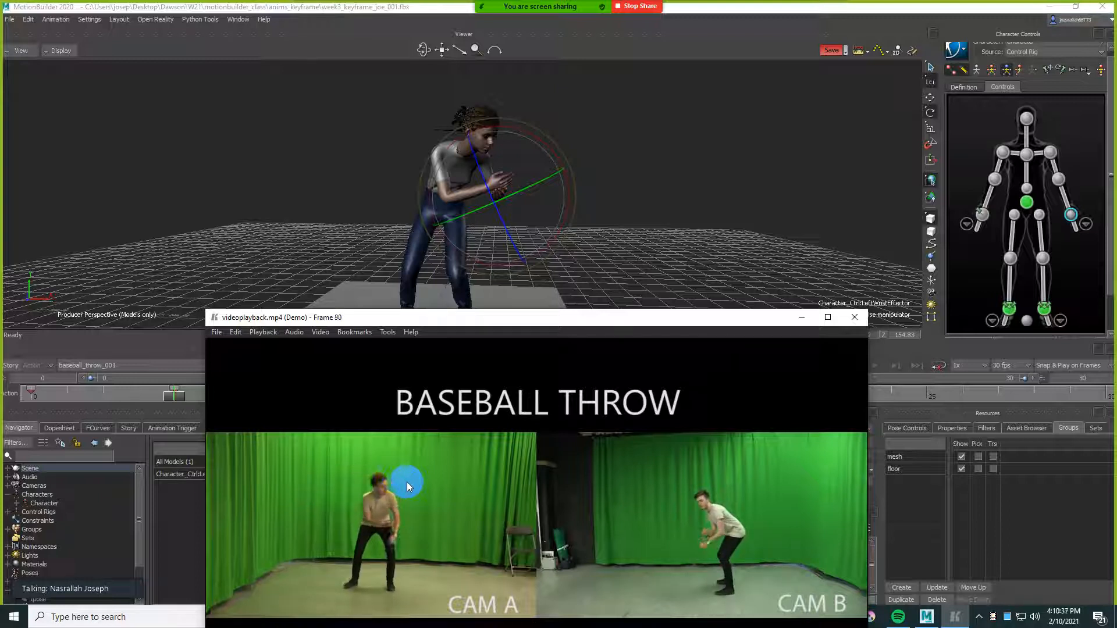
key("Left")
key("Left")
key("Left")
key("Left")
key("Right")
key("Right")
key("Right")
key("Right")
key("Right")
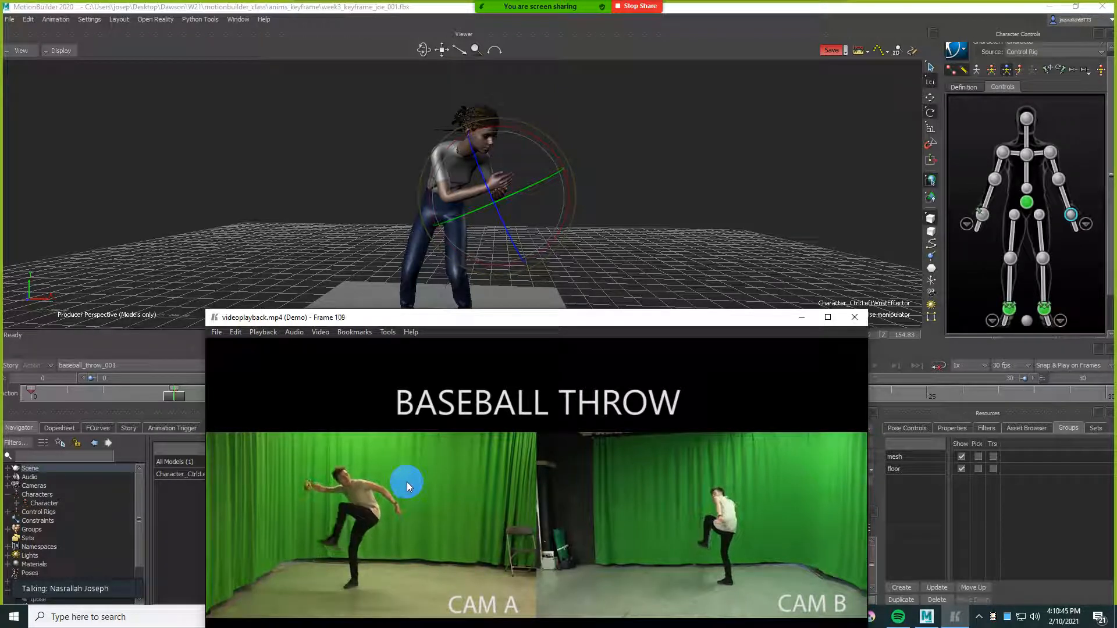
key("Left")
key("Left")
key("Left")
key("Left")
key("Left")
- Move the reference video window clear of the timeline and set the current time to frame 8
left_click(654, 209)
scroll(648, 190, "down", 2)
mouse_move(648, 187)
left_mouse_down("ctrl+shift")
mouse_move(662, 180)
mouse_move(663, 195)
left_mouse_up("ctrl+shift")
left_click(570, 315)
left_click_drag(570, 317, 616, 421)
left_click(173, 396)
left_click_drag(173, 396, 318, 396)
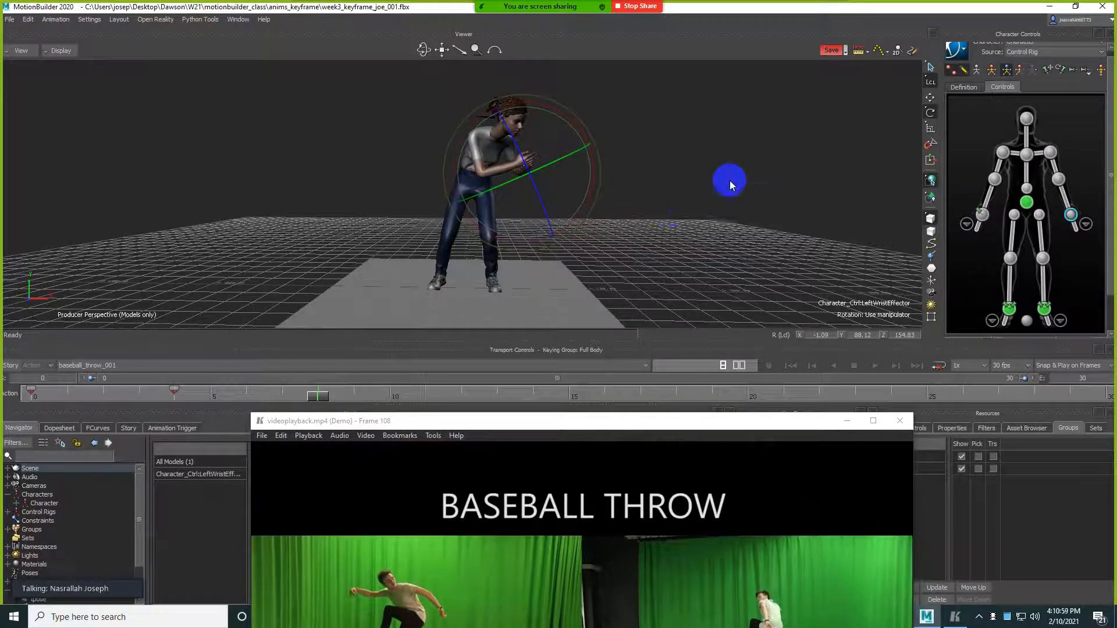
- Save the scene and move the reference video back up below the character for comparison
left_click(830, 51)
left_click_drag(573, 421, 559, 283)
left_click_drag(652, 166, 427, 469)
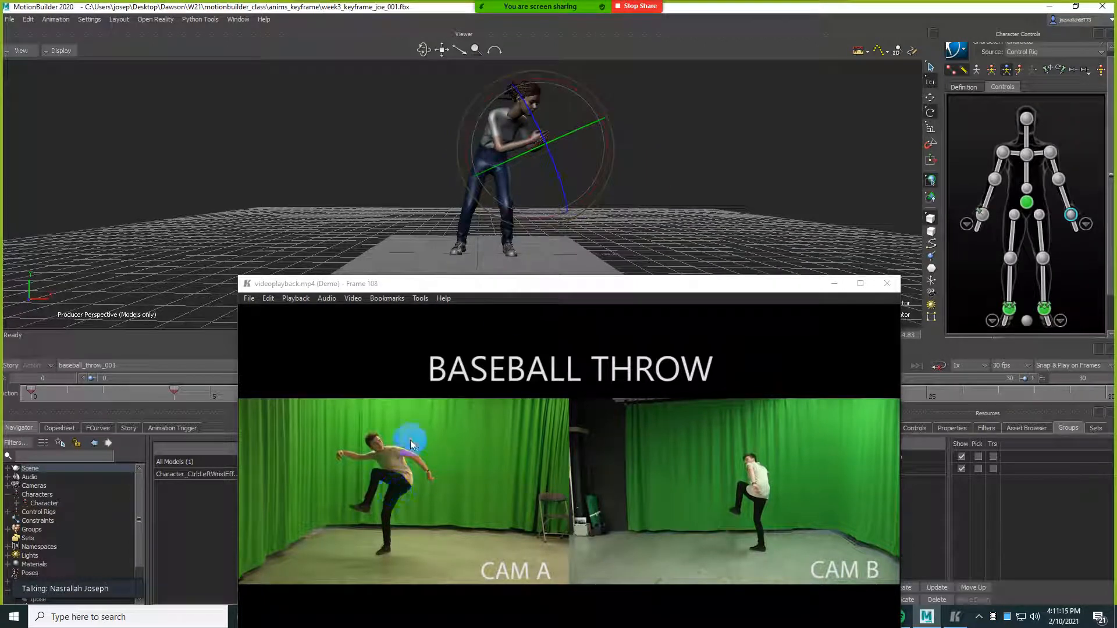
- Move the hips effector sideways in global space so the body's weight shifts over the right foot
left_click(1026, 202)
mouse_move(682, 176)
left_mouse_down()
mouse_move(710, 200)
mouse_move(701, 173)
mouse_move(678, 185)
left_mouse_up()
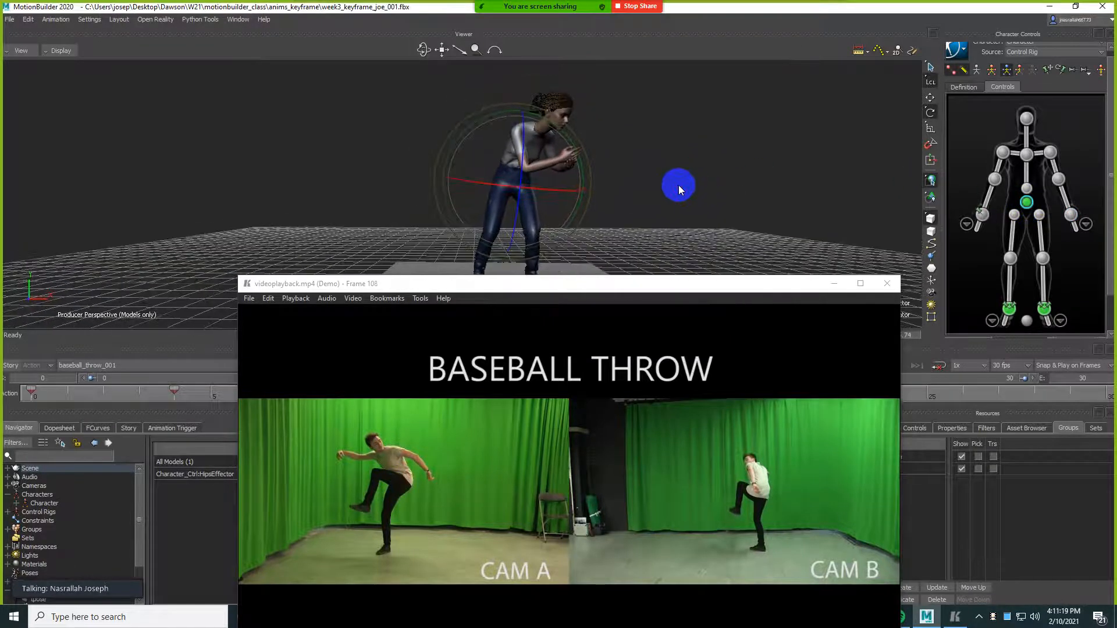
key("t")
key("l")
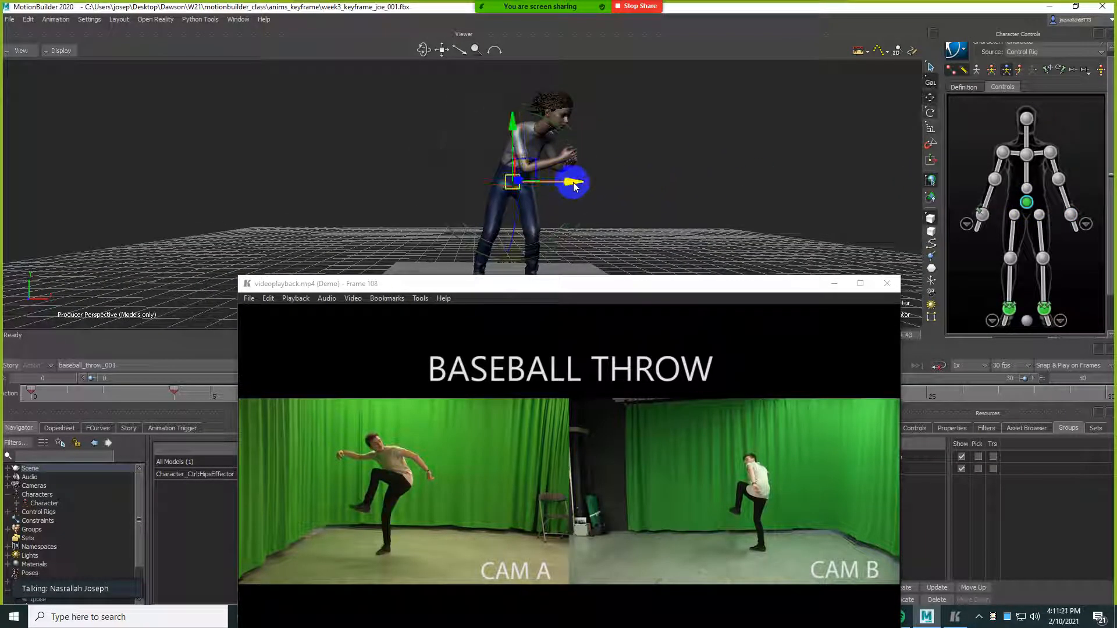
left_click_drag(575, 185, 528, 183)
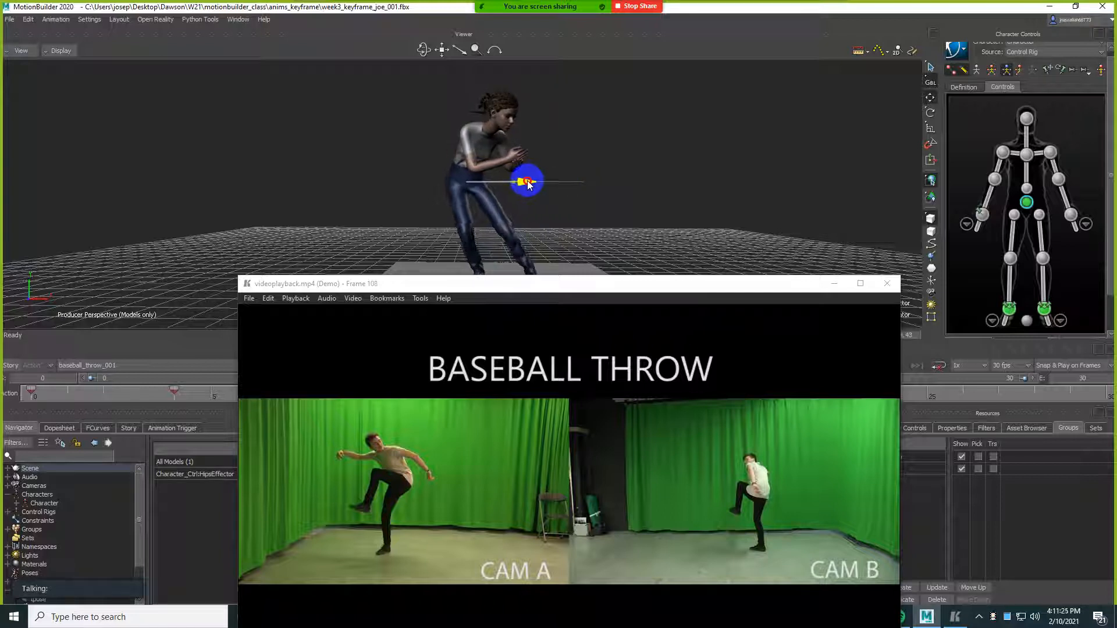
- Rotate the hips effector to turn and tilt the torso toward the reference's raised-leg pose
key("e")
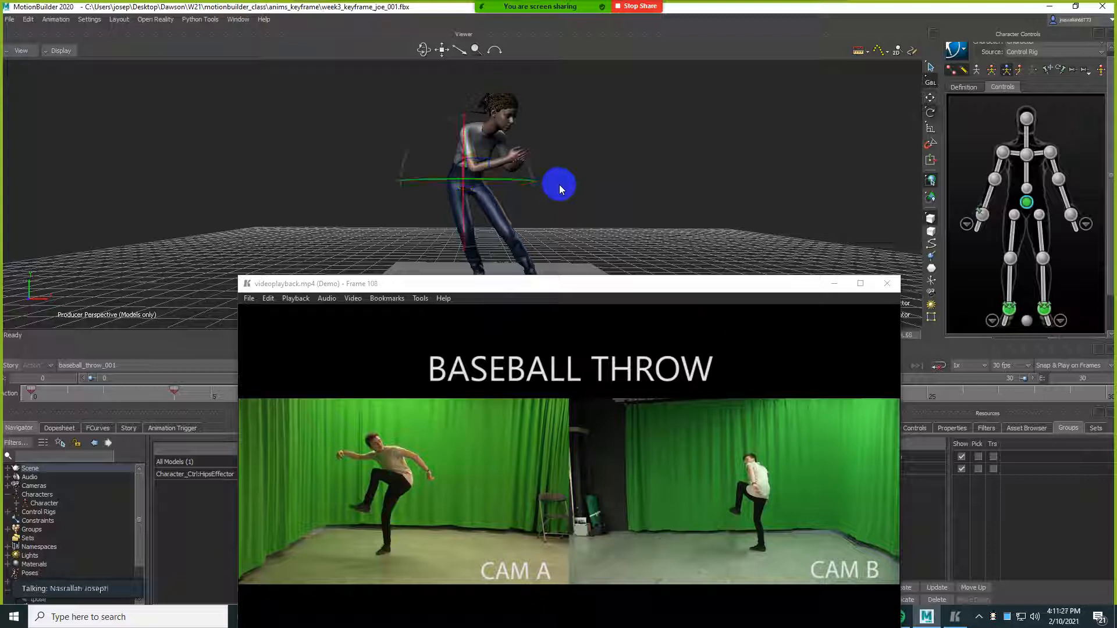
left_click_drag(536, 166, 457, 124)
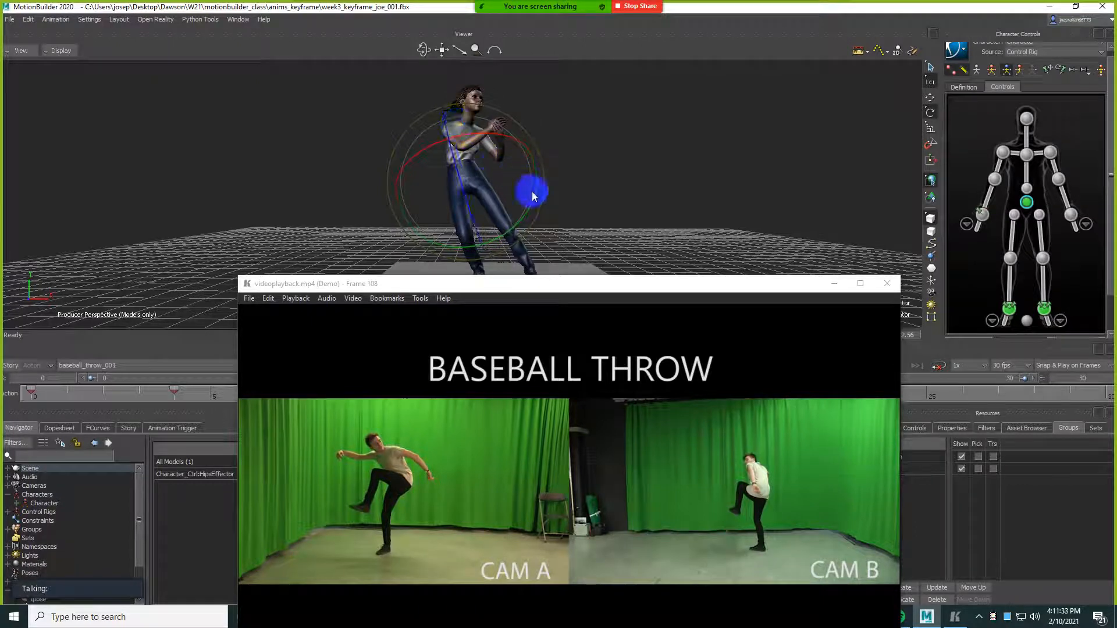
left_click_drag(536, 189, 611, 172)
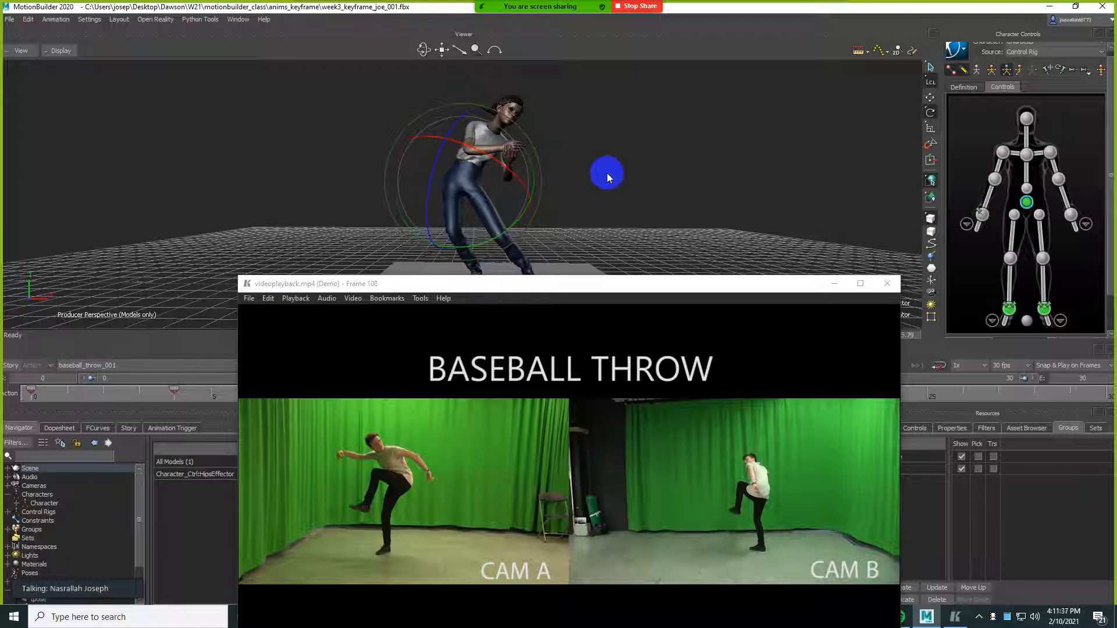
- Move the right ankle effector sideways under the hips and turn it to about -28.5 degrees on the global Y axis
middle_click_drag(606, 175, 616, 150, "alt")
left_click_drag(617, 151, 656, 174, "alt")
left_click(1009, 308)
key("t")
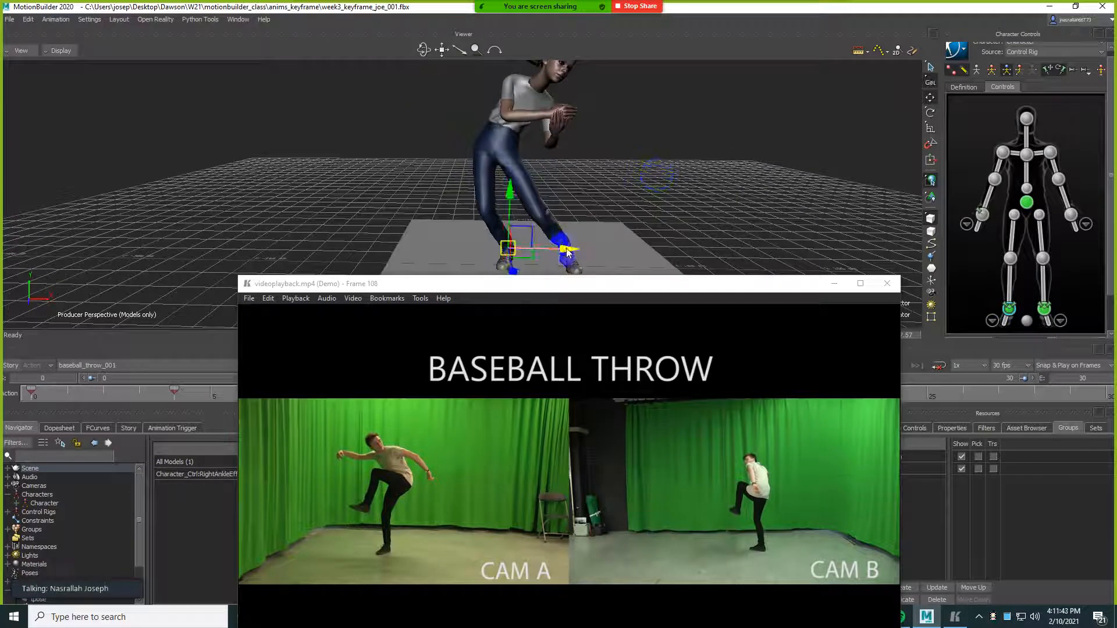
left_click_drag(568, 251, 549, 251)
key("r")
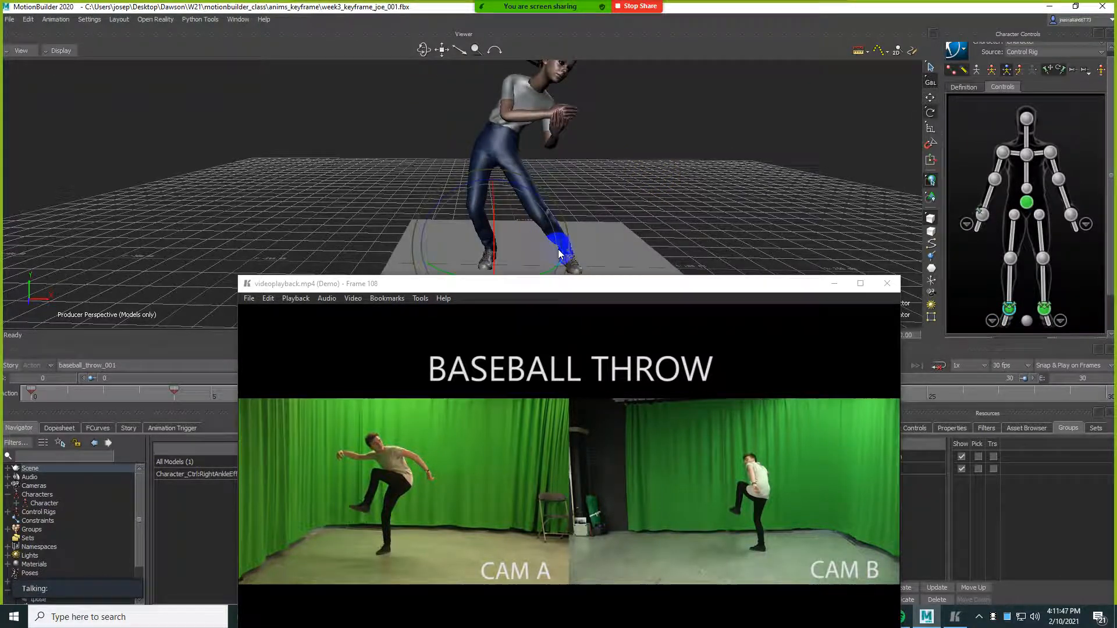
middle_click_drag(626, 232, 630, 210, "alt")
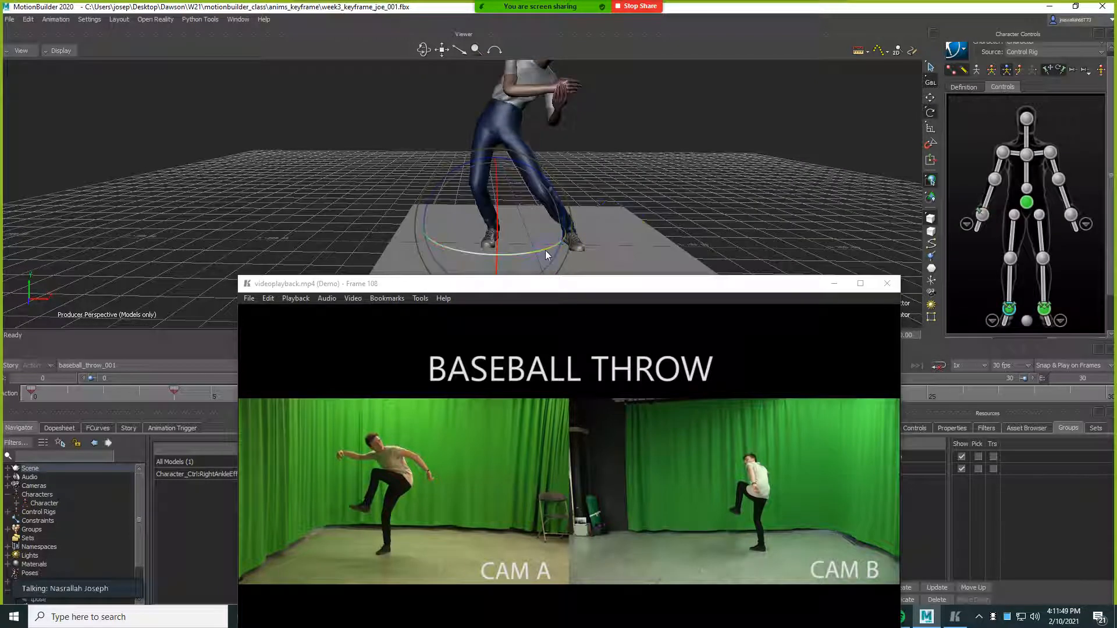
left_click_drag(546, 253, 536, 252)
middle_click_drag(664, 182, 654, 193, "alt")
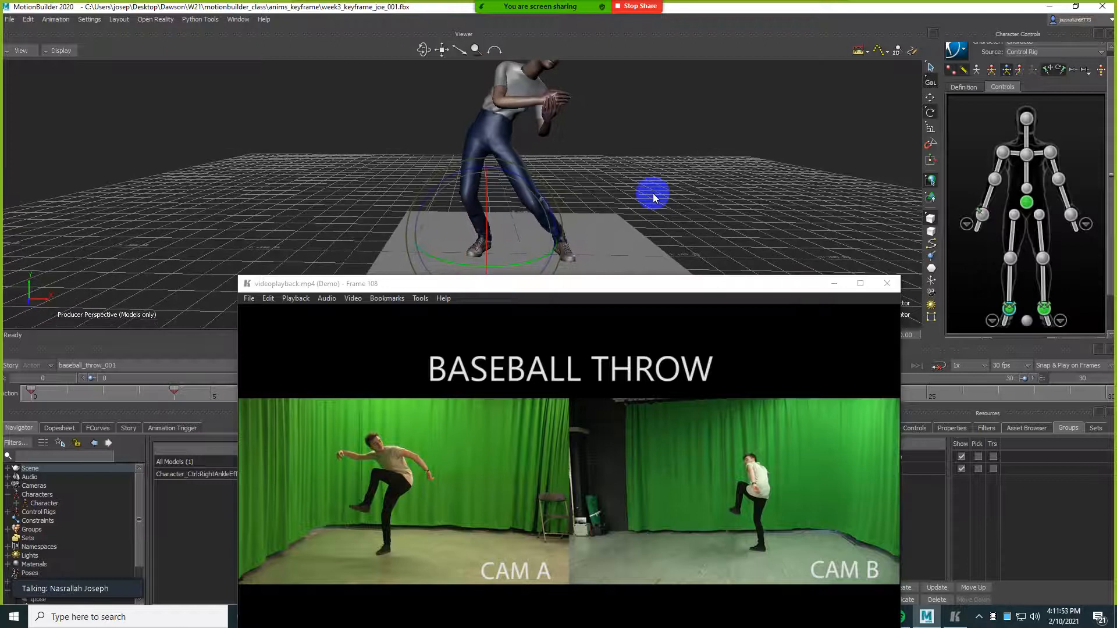
- Move the reference video clear of the timeline, go to the keyframe at frame 4, and minimize the video window
left_click(479, 496)
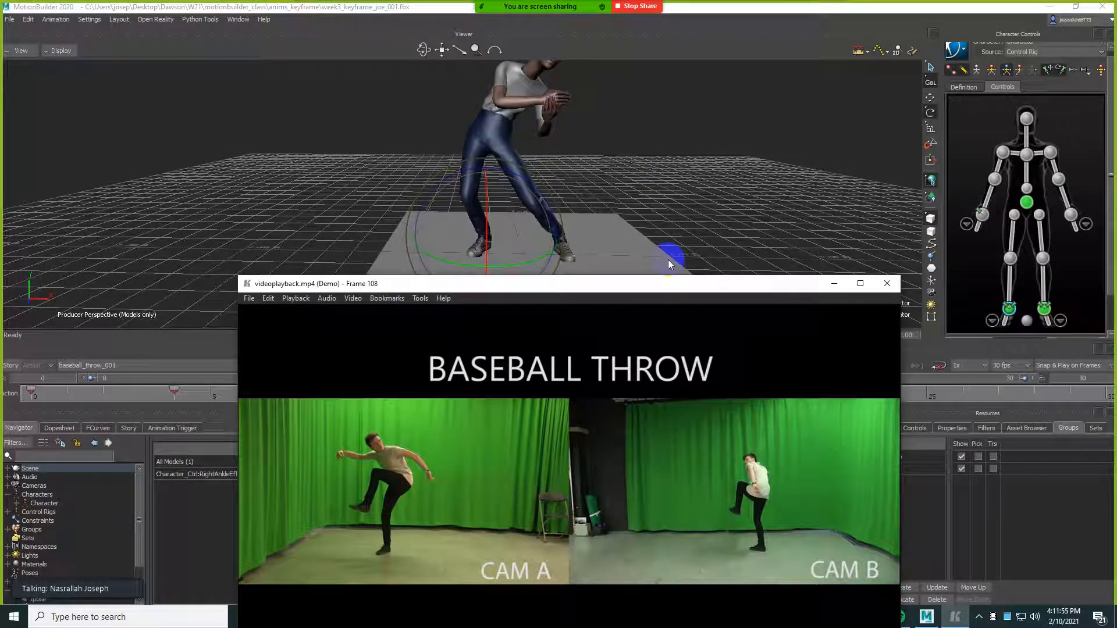
left_click(760, 169)
left_click_drag(563, 284, 573, 419)
left_click(703, 169)
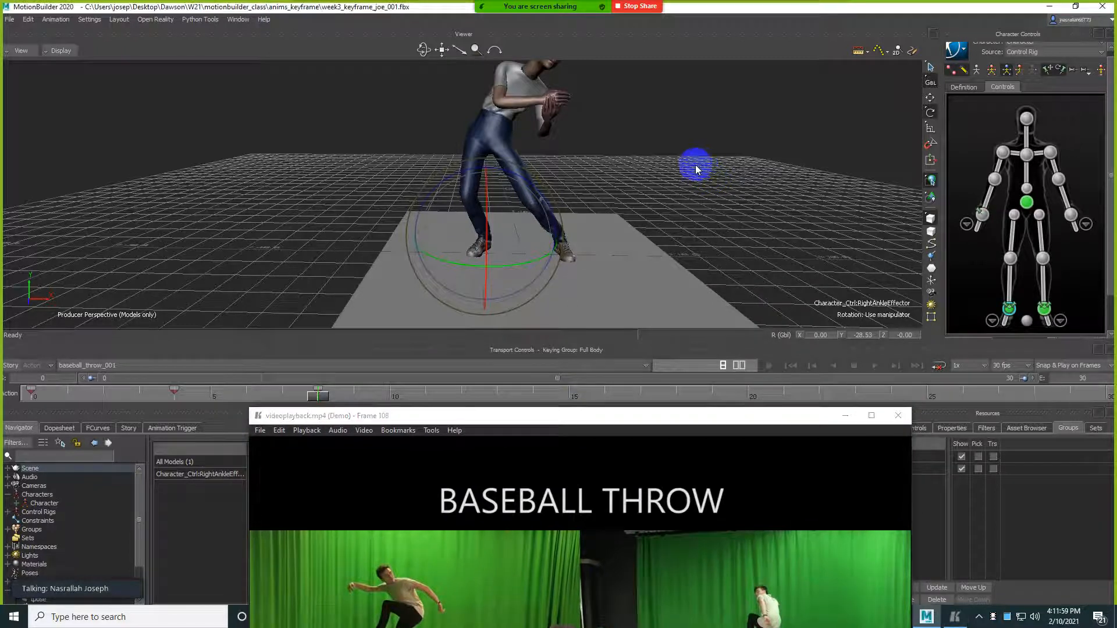
left_click_drag(775, 416, 696, 421)
left_click(780, 209)
key("comma")
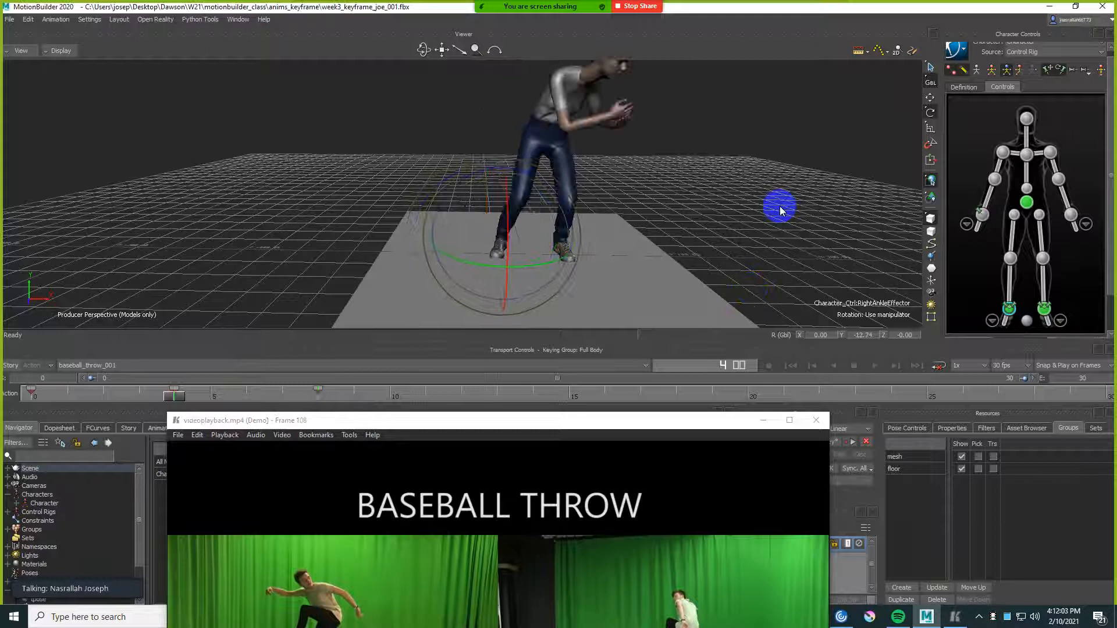
left_click(763, 420)
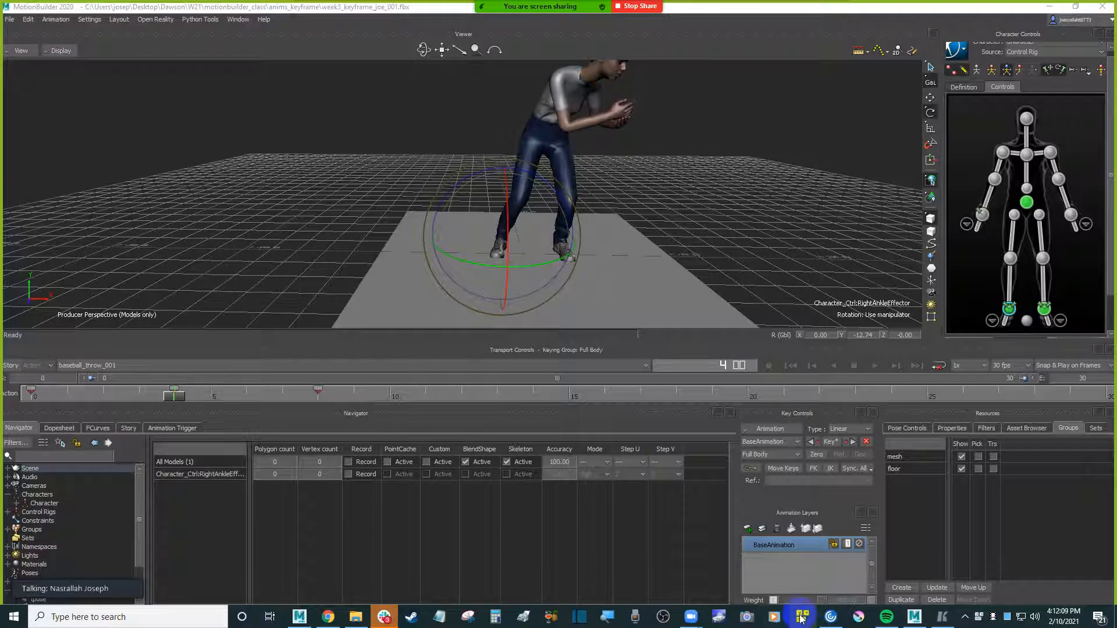
left_click(778, 225)
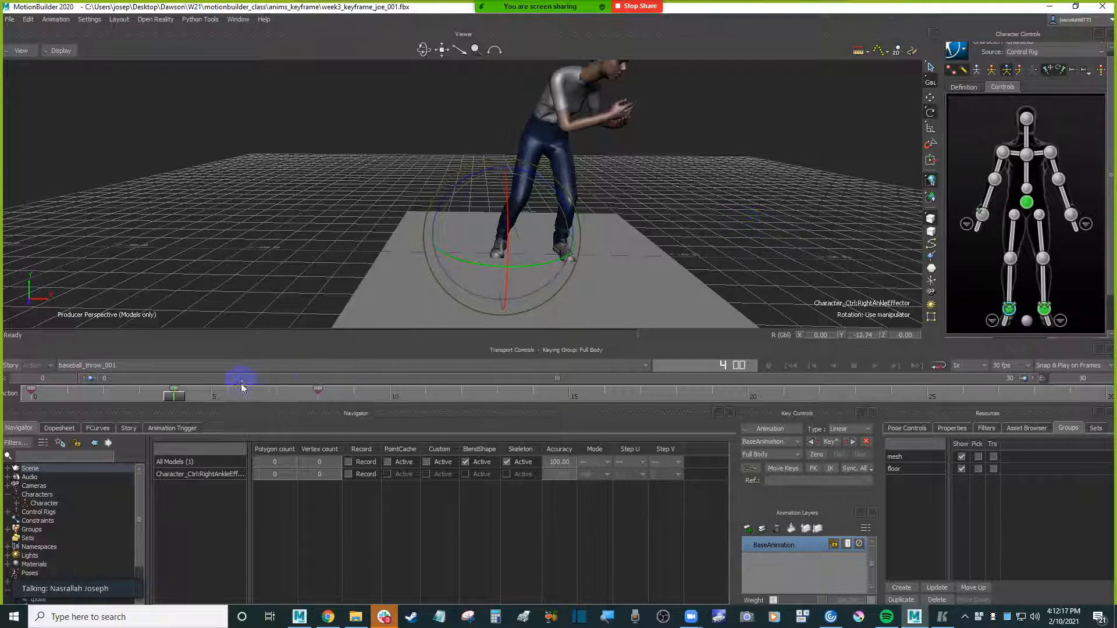
- Jump back and forth between the keyframes at frames 4 and 8 to compare the hips and foot placement
left_click(784, 204)
key("Right")
key("Left")
key("Left")
key("Right")
key("Right")
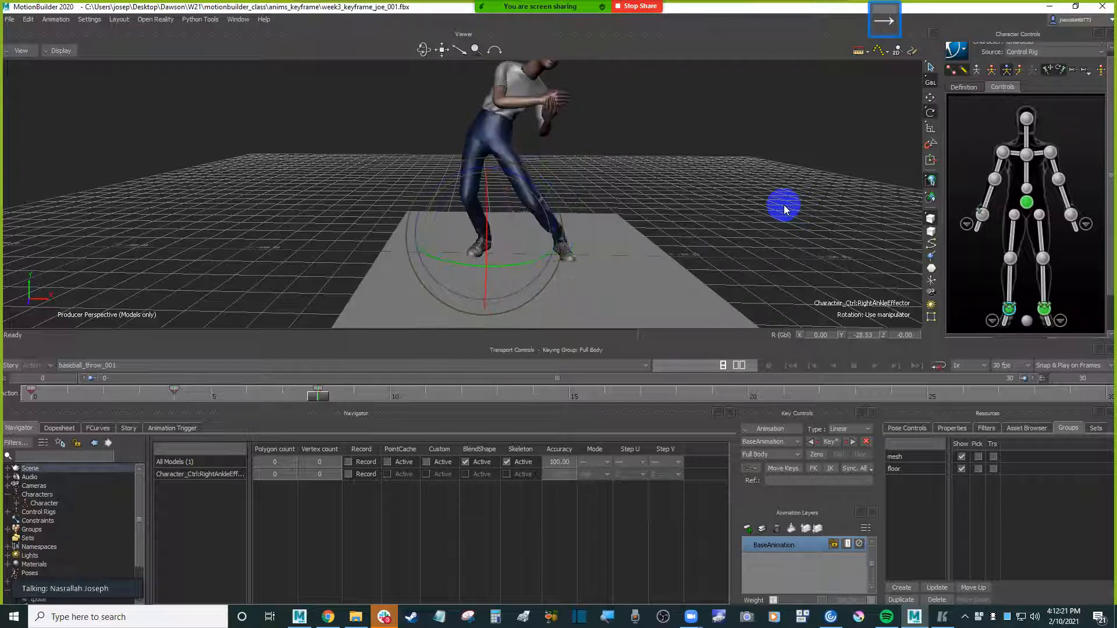
key("Left")
key("Right")
key("Left")
key("Left")
key("Right")
key("Right")
key("Left")
key("Left")
key("Right")
key("Right")
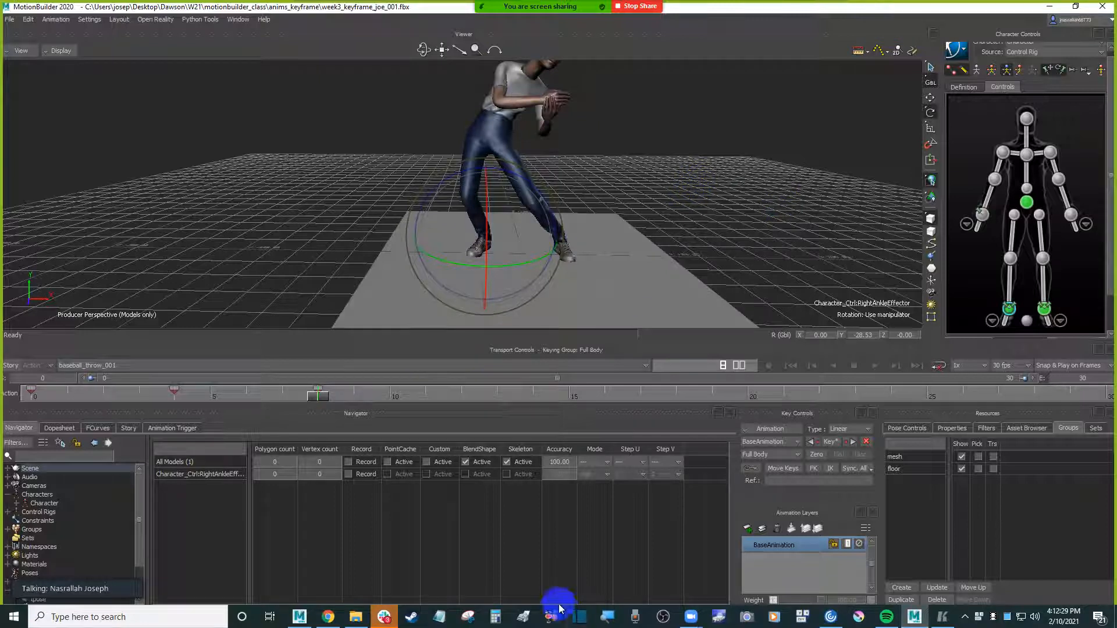
- Restore the reference video window, place it just below the character, and select the left ankle effector
left_click(942, 615)
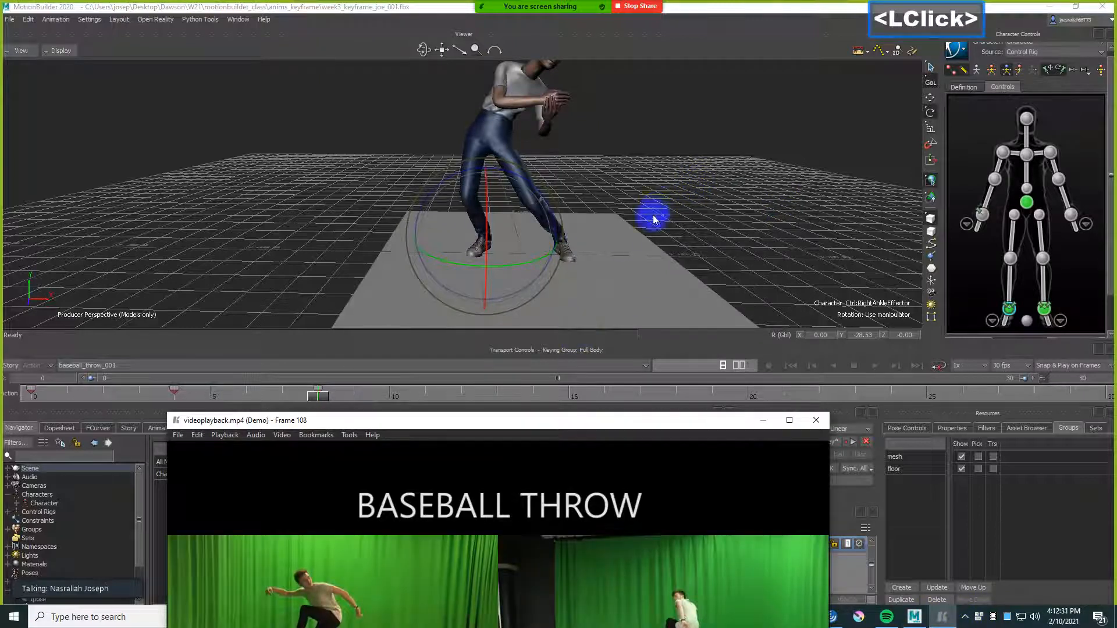
left_click_drag(617, 424, 620, 348)
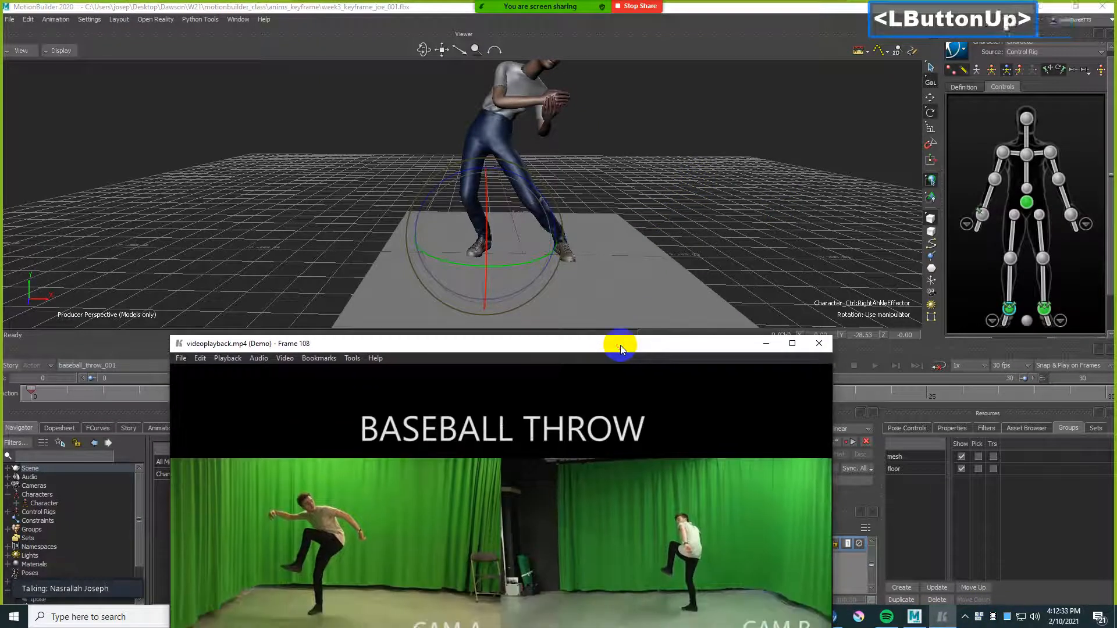
left_click(670, 191)
left_click(1043, 308)
mouse_move(678, 201)
left_mouse_down("shift")
mouse_move(659, 202)
mouse_move(681, 216)
left_mouse_up("shift")
mouse_move(686, 227)
left_mouse_down("shift")
mouse_move(678, 202)
mouse_move(685, 212)
left_mouse_up("shift")
- Change the left ankle effector's pinning and lift the left foot up and across the standing right leg
key("t")
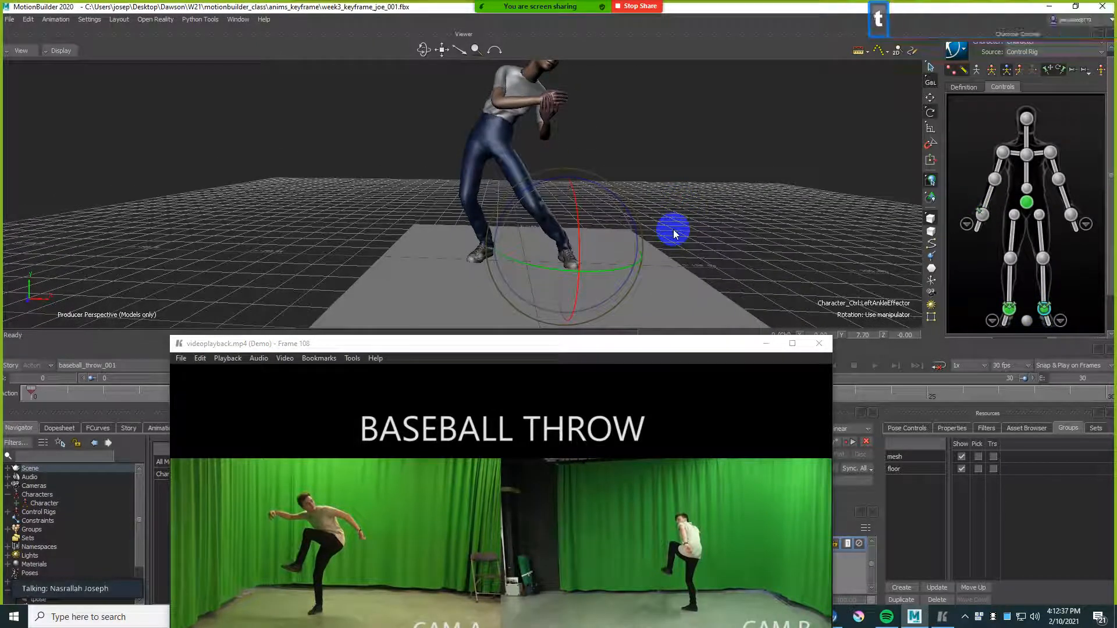
key("F6")
left_click_drag(562, 254, 512, 219)
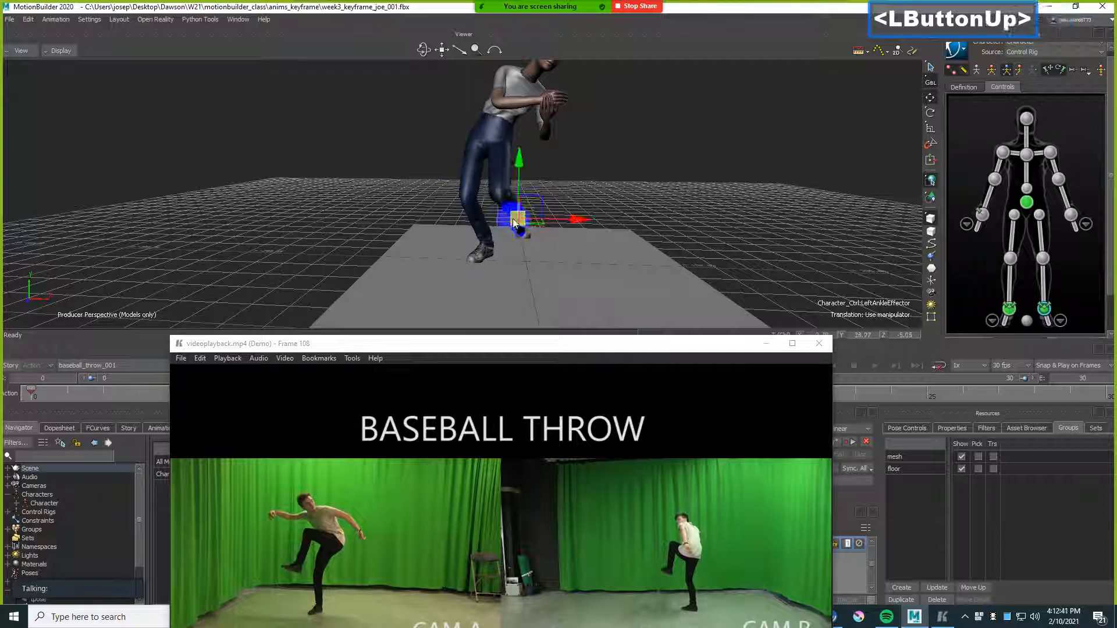
key("ctrl+z")
left_click_drag(644, 204, 623, 200, "ctrl")
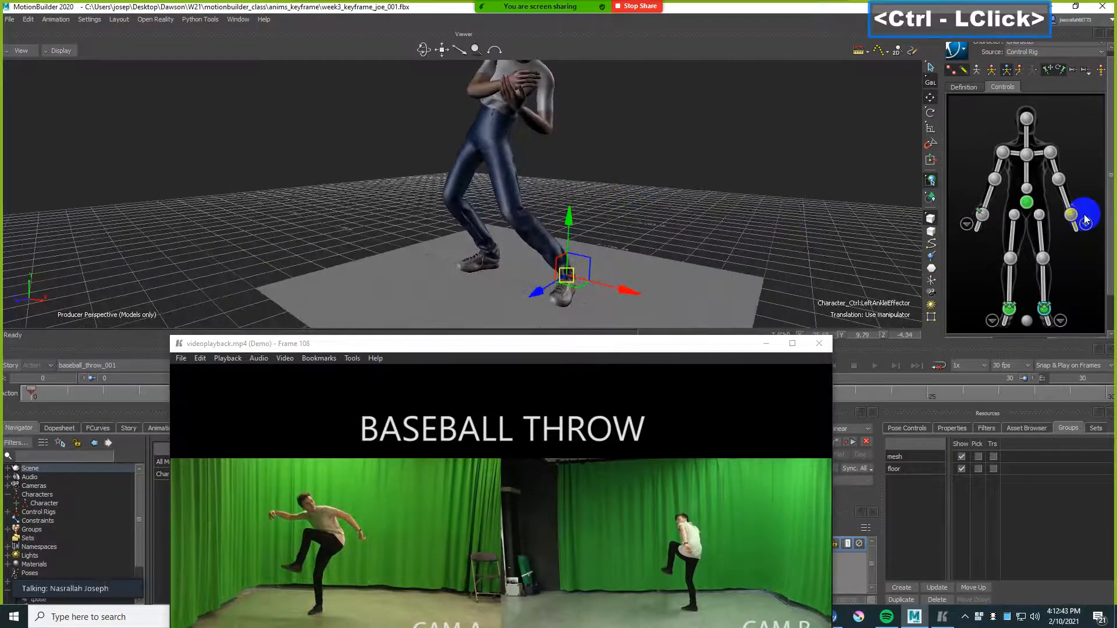
left_click(1048, 79)
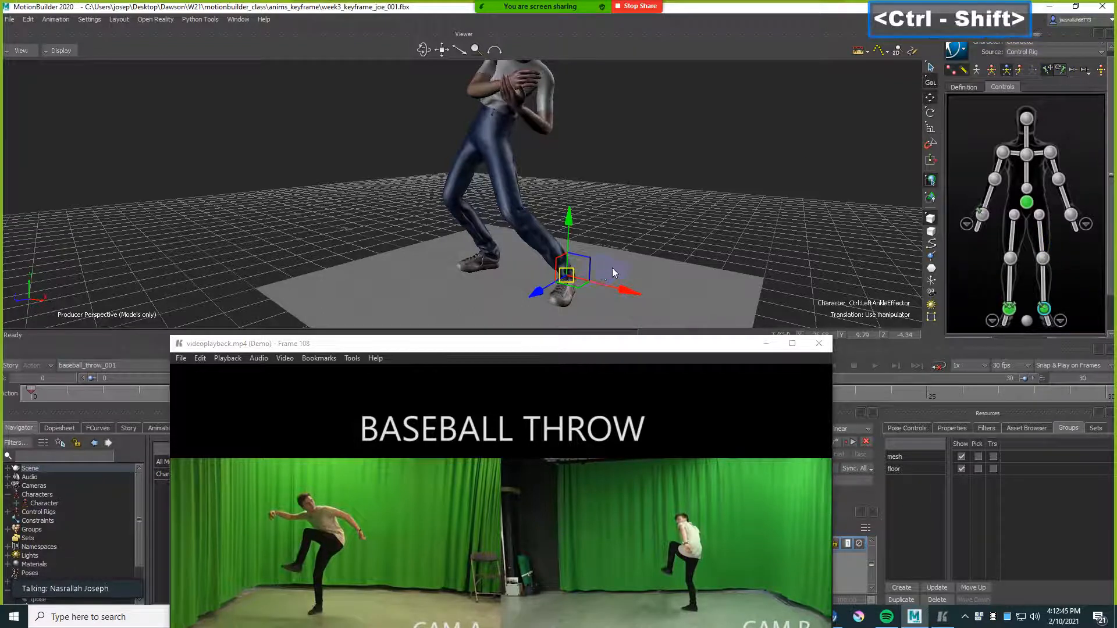
left_click_drag(612, 267, 667, 237, "ctrl+shift")
left_click(576, 257)
left_click_drag(576, 257, 457, 132)
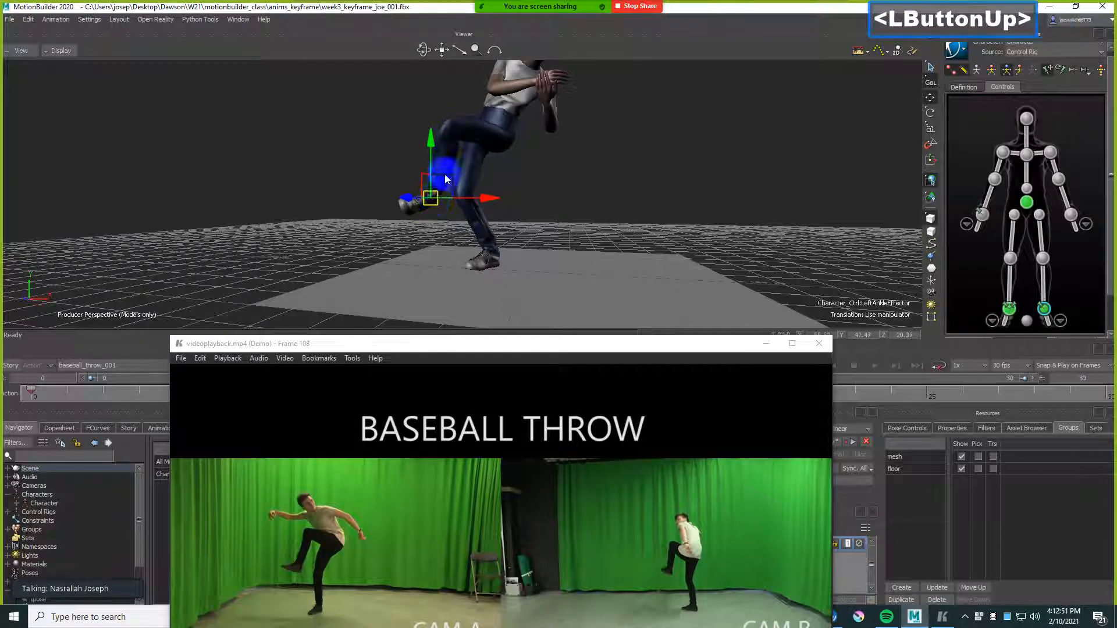
- Refine the raised left ankle effector's position from several angles to match the reference's leg lift
left_click_drag(605, 169, 674, 204, "ctrl+shift")
left_click_drag(515, 219, 512, 220)
left_click_drag(626, 197, 470, 180, "ctrl+shift")
left_click_drag(443, 223, 449, 201, "ctrl+shift")
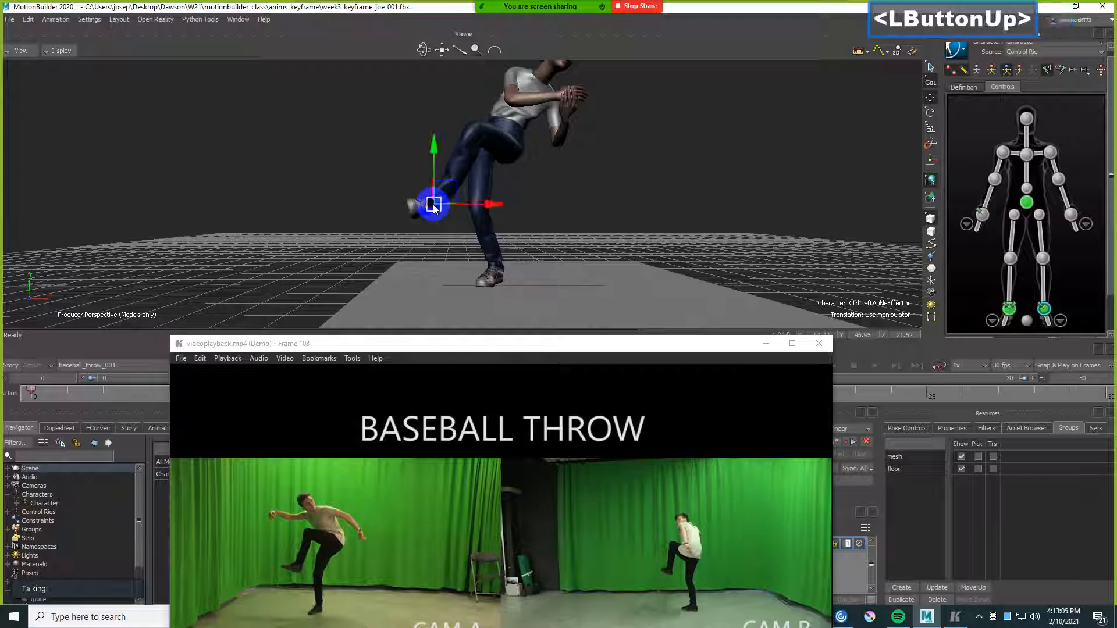
- Rotate the left ankle effector so the raised foot points forward along the throw as in the reference, and keyframe the pose
key("F5")
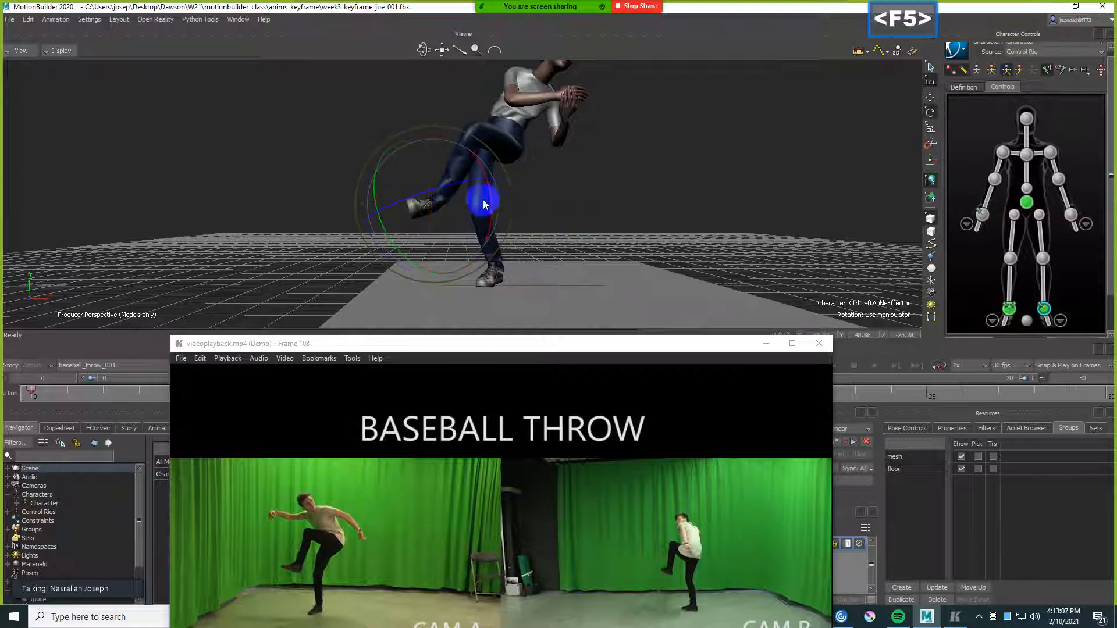
left_click_drag(490, 203, 392, 148)
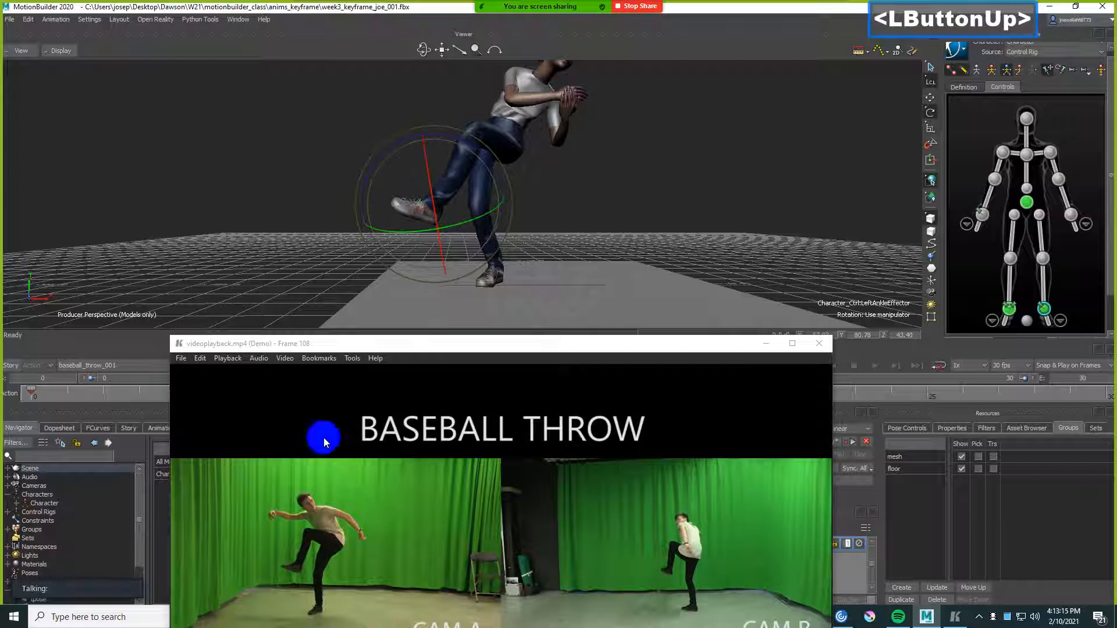
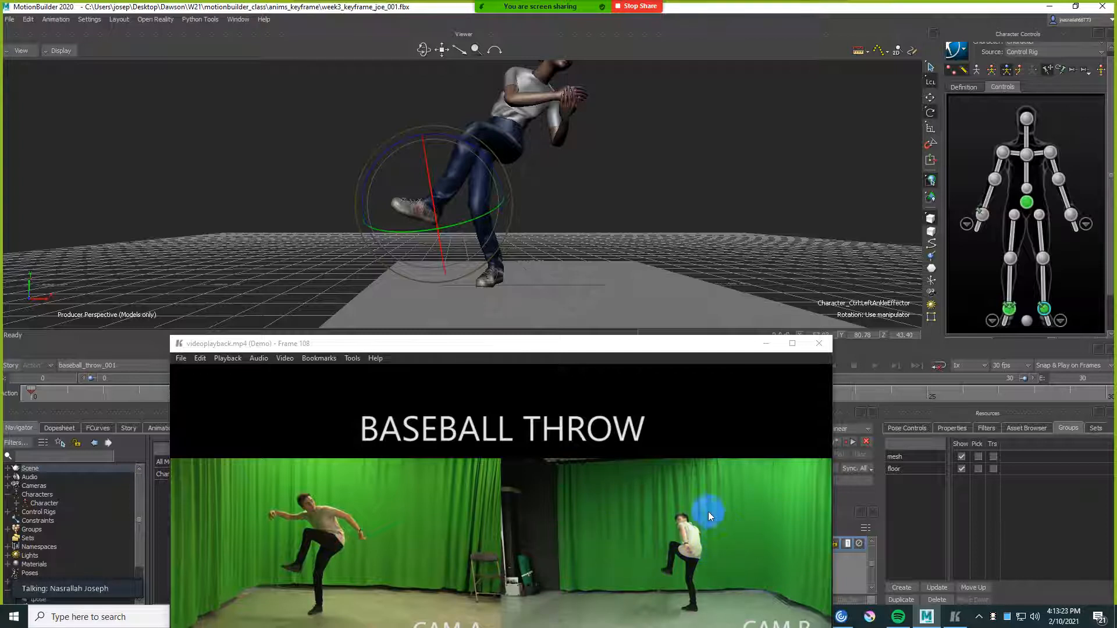
left_click_drag(635, 260, 648, 214, "ctrl")
key("k")
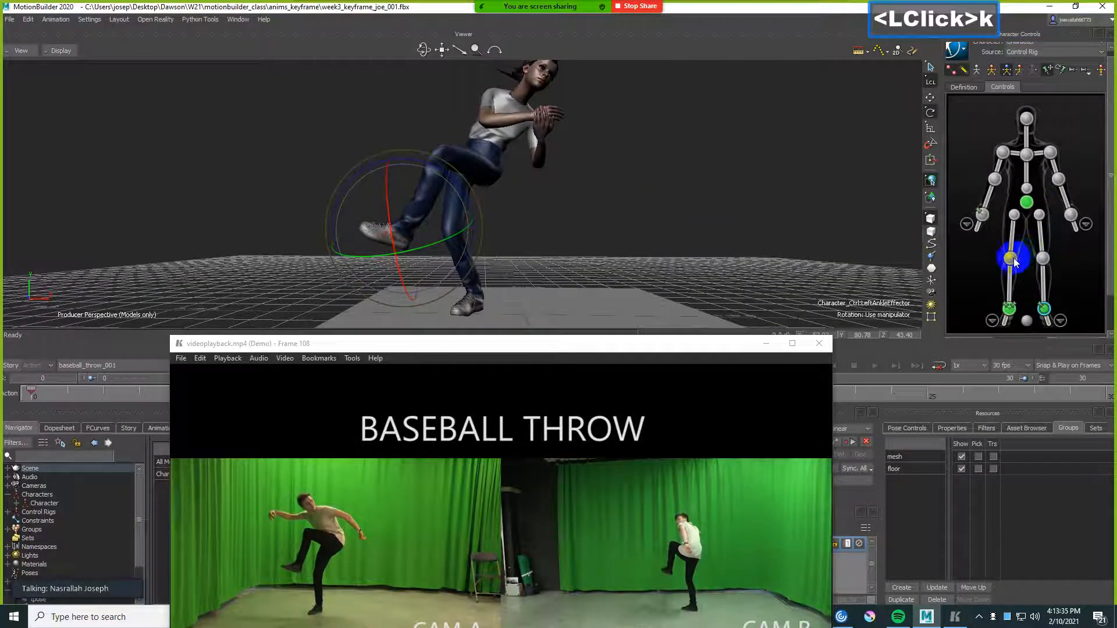
- Move the left knee effector to adjust the raised knee's direction to match the reference's leg lift
left_click(1043, 258)
left_click_drag(686, 216, 648, 212, "shift")
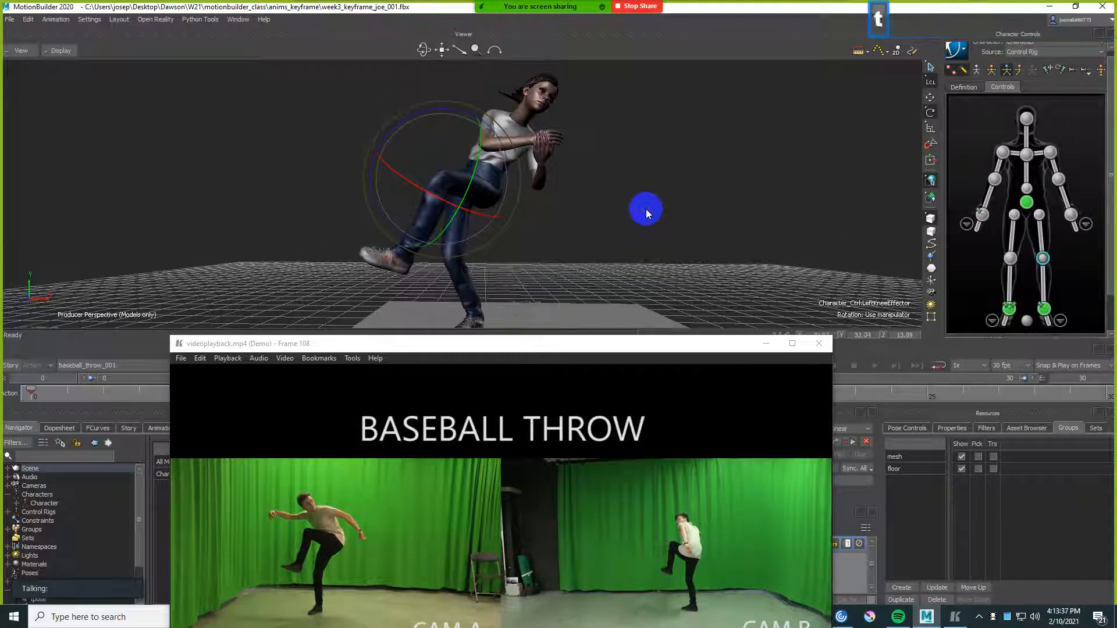
key("F5")
left_click(483, 201)
left_click_drag(482, 197, 570, 236)
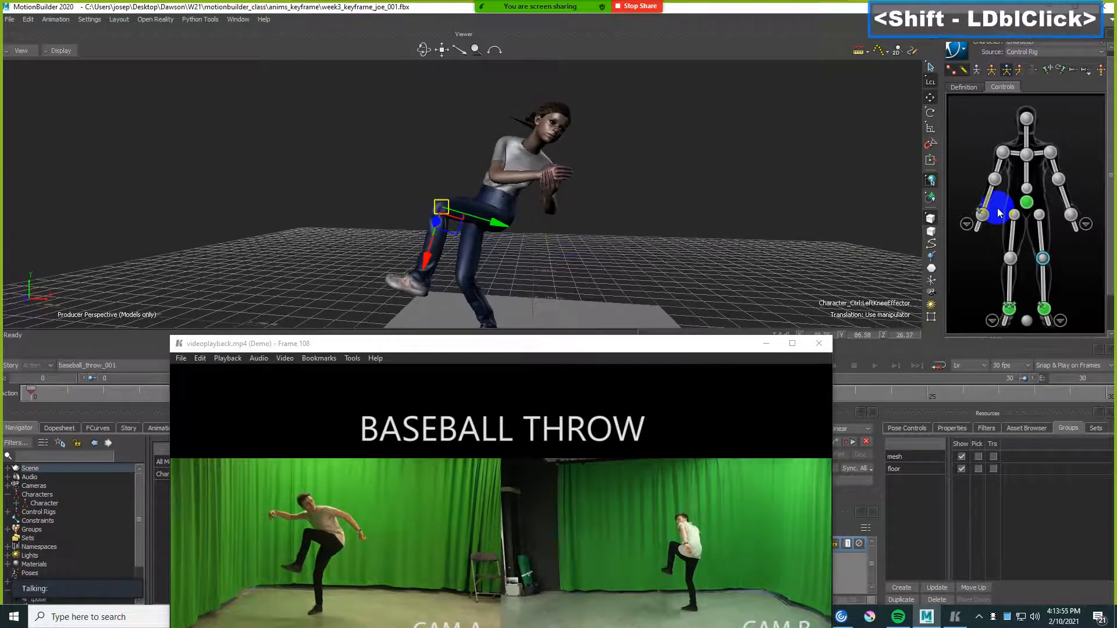
- Move the chest end effector back over the hips so the torso leans less far to the side
left_click(1026, 154)
left_click_drag(678, 183, 717, 202, "shift")
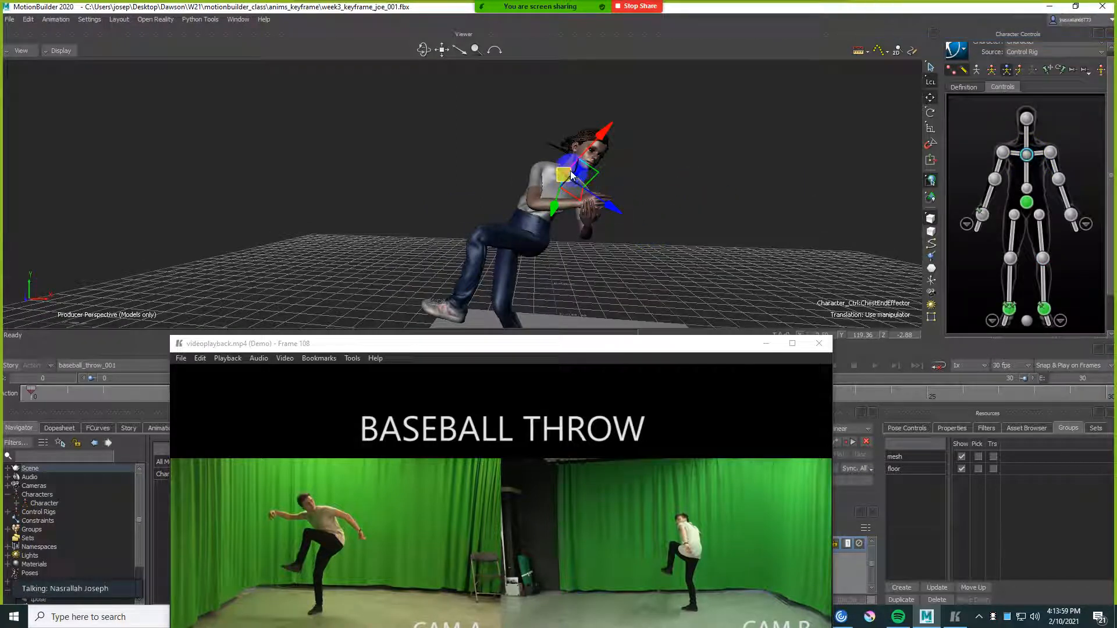
left_click_drag(565, 178, 539, 174)
left_click_drag(536, 174, 532, 178)
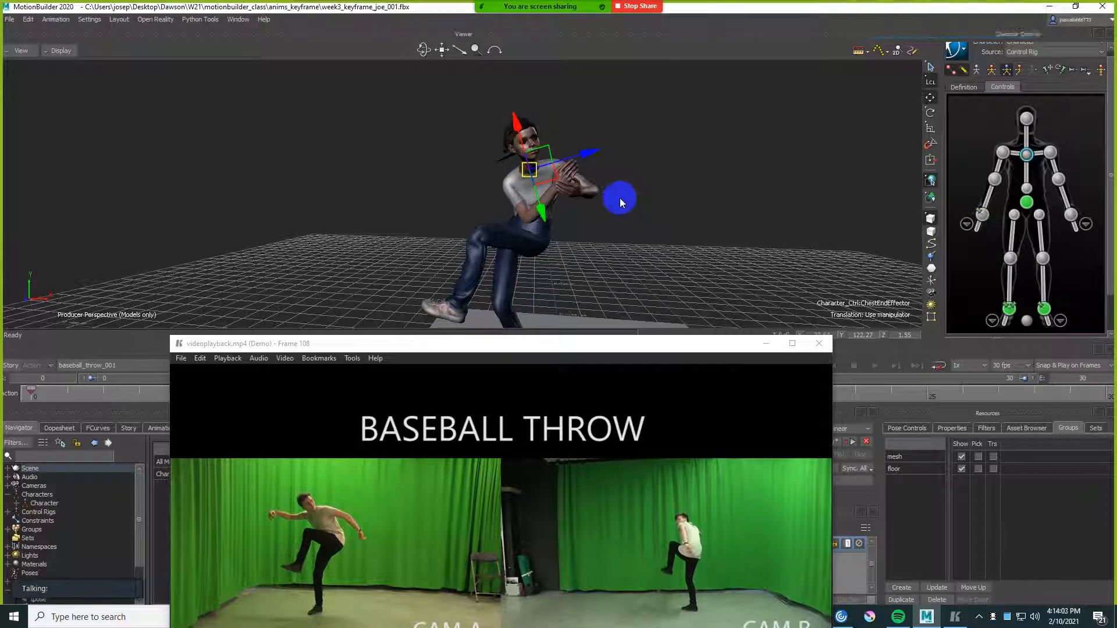
left_click(668, 229)
- Rotate the chest end effector to twist and tilt the torso like the reference, and keyframe the pose
key("r")
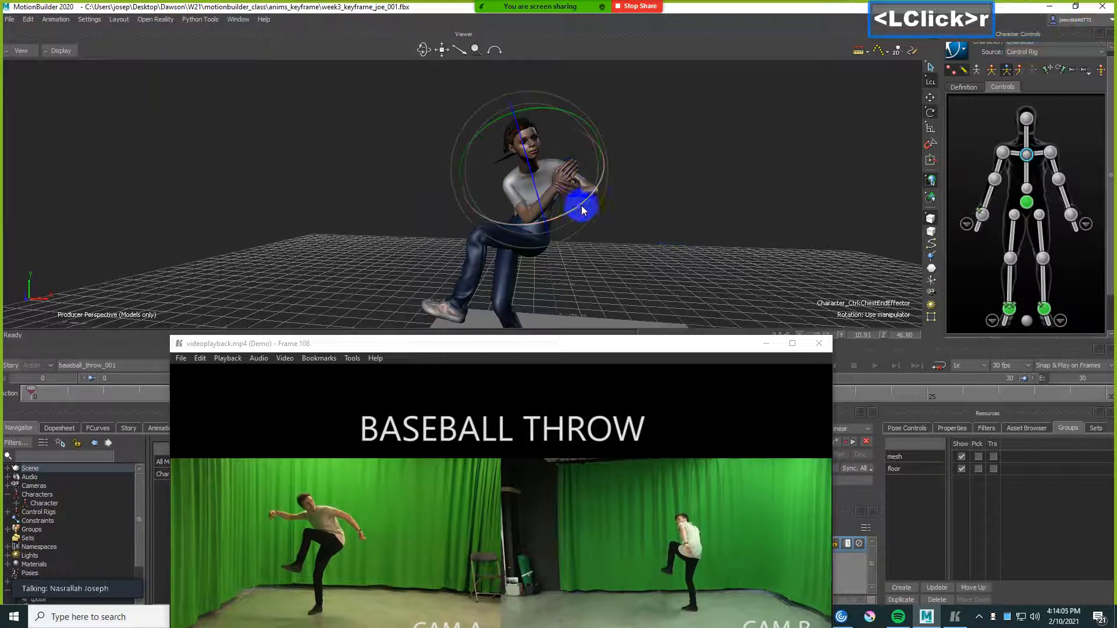
left_click_drag(581, 205, 547, 214)
left_click_drag(585, 164, 575, 240)
left_click_drag(628, 213, 597, 220, "shift")
left_click_drag(535, 166, 539, 166)
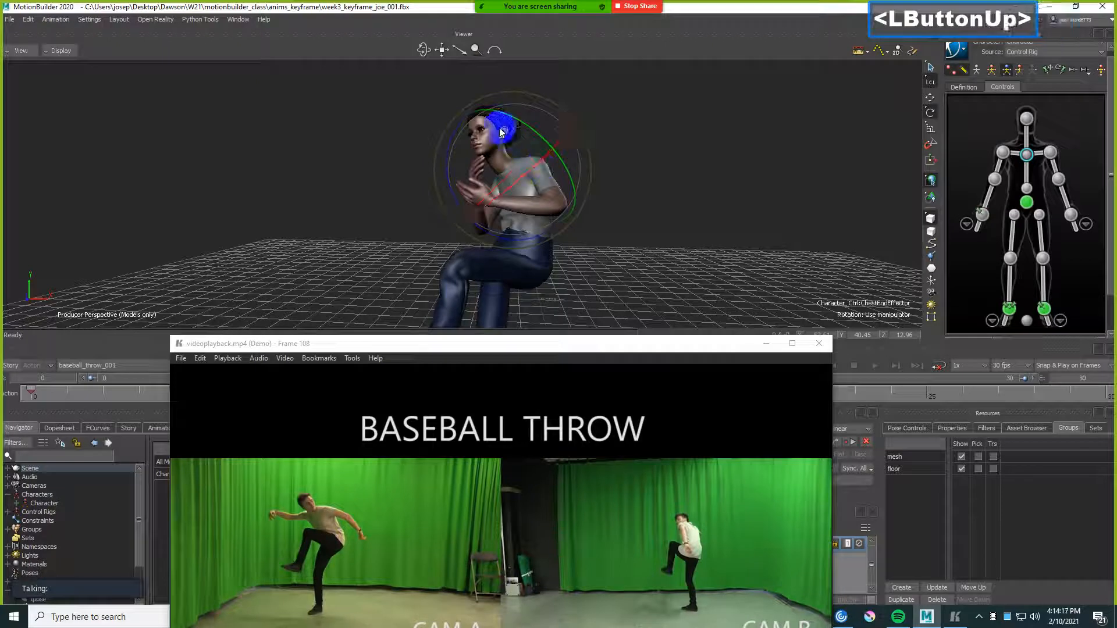
left_click_drag(459, 128, 522, 137)
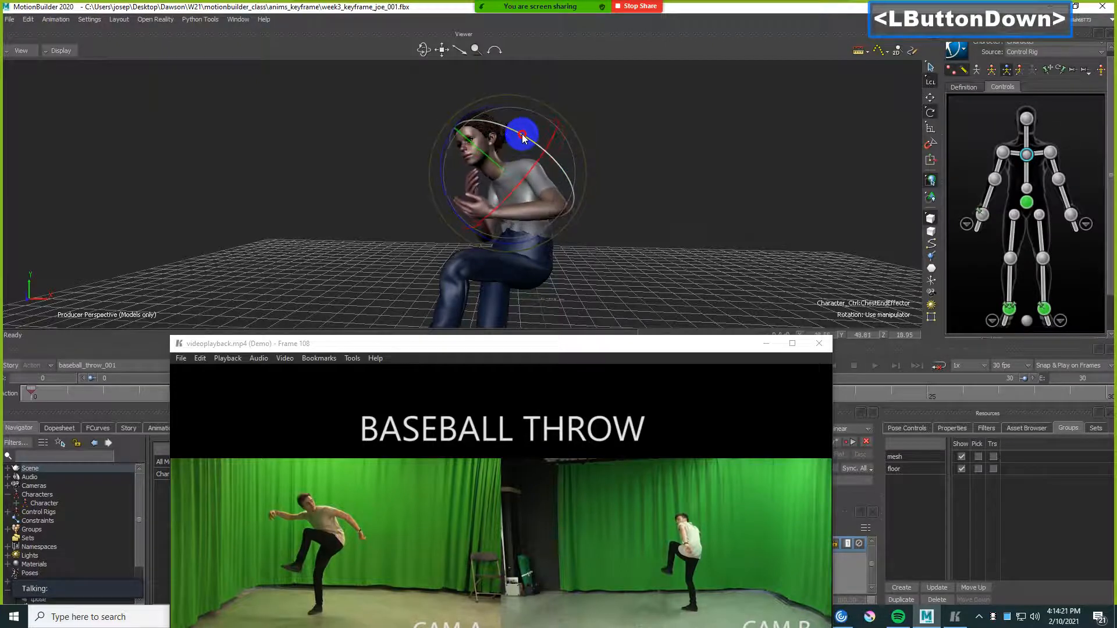
left_click_drag(441, 149, 443, 144)
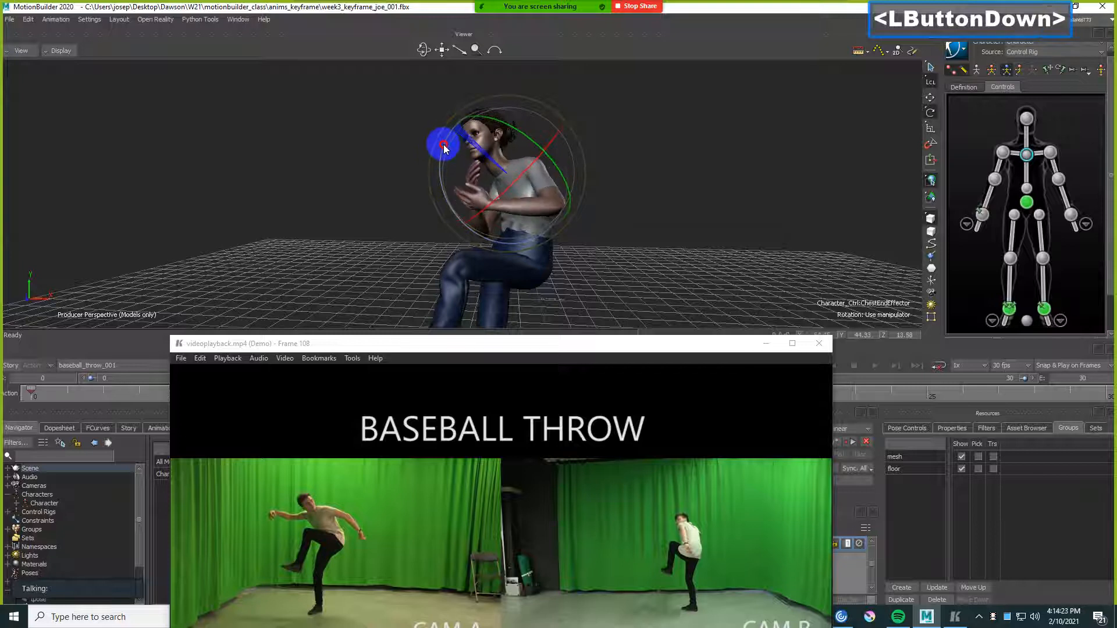
left_click_drag(617, 186, 594, 228, "ctrl")
key("k")
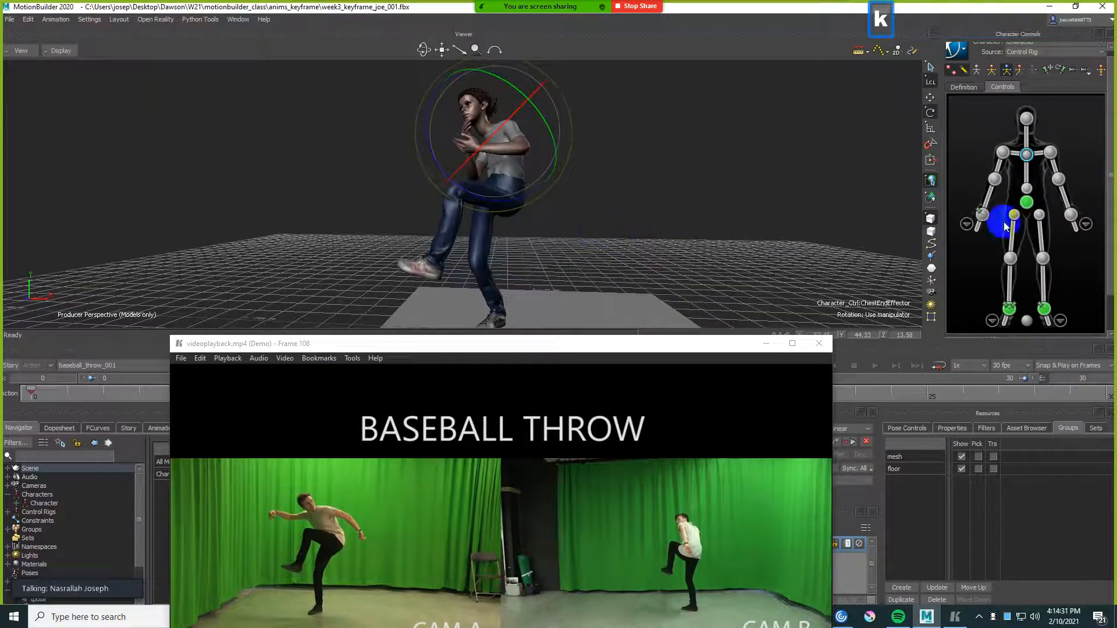
- Adjust the hips effector's height in global space to suit the straightness of the standing leg
left_click(1032, 203)
left_click_drag(751, 201, 658, 216, "shift")
key("t")
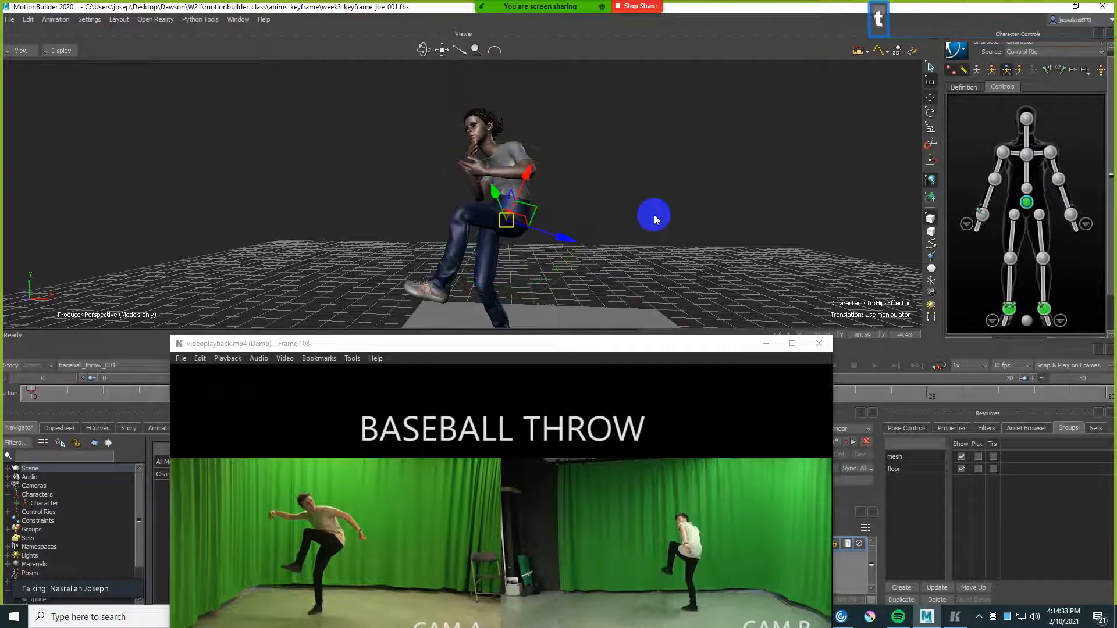
key("F6")
left_click_drag(507, 168, 508, 152)
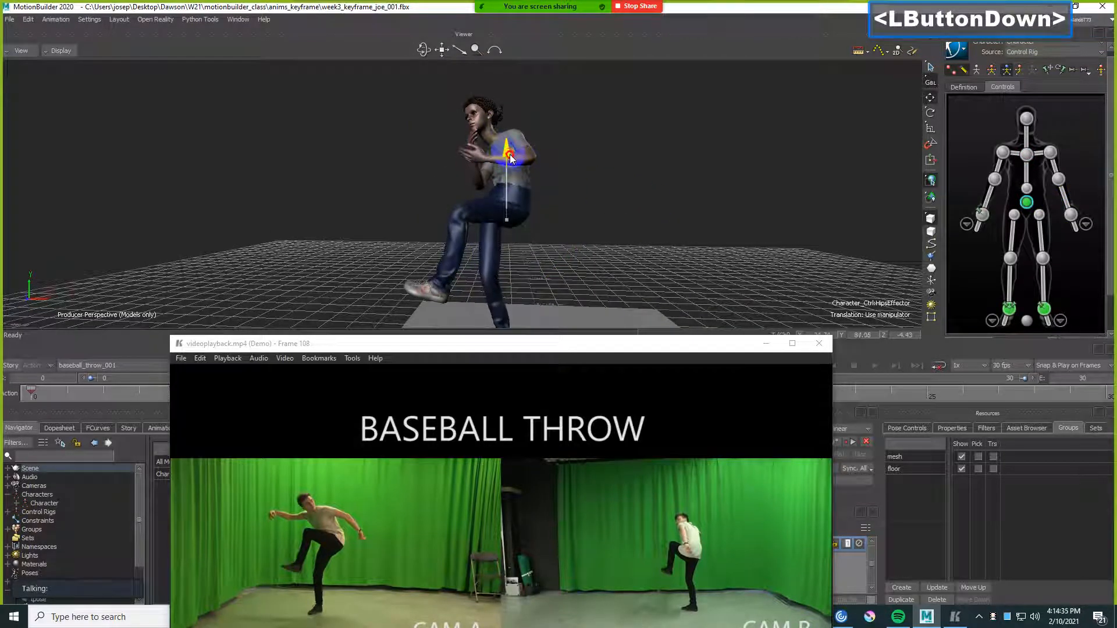
left_click_drag(513, 153, 514, 156)
left_click_drag(515, 155, 583, 168, "shift")
left_click(567, 168, "shift")
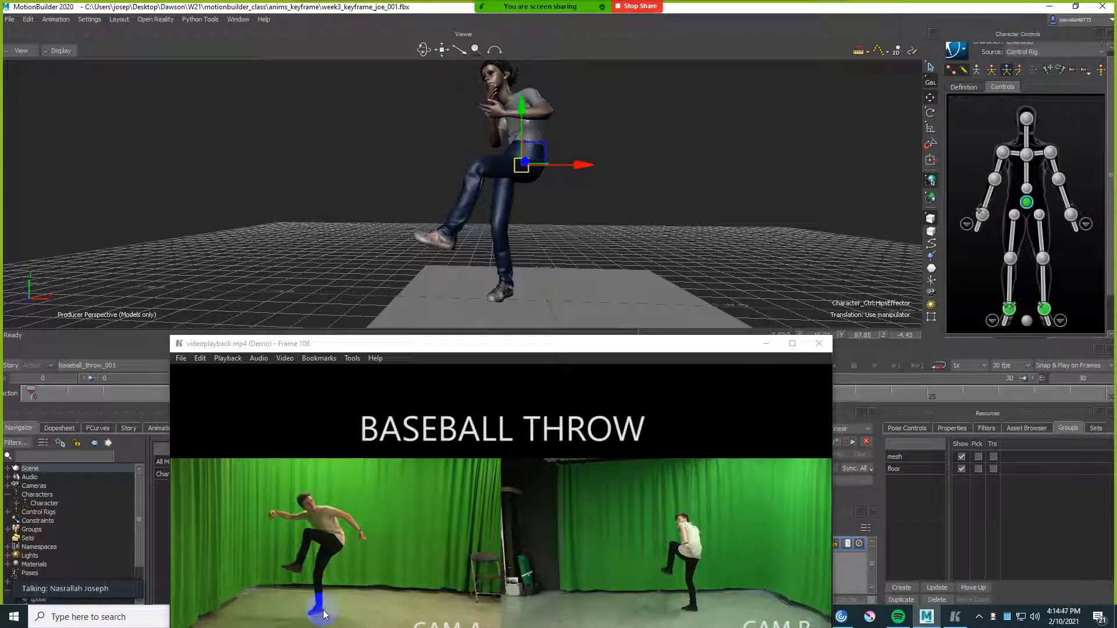
- Refine the hips effector's position and height above the standing foot, and keyframe the pose
left_click_drag(598, 191, 424, 169)
left_click(472, 103)
left_click_drag(472, 103, 623, 165, "ctrl+shift")
left_click_drag(520, 103, 522, 107)
left_click_drag(567, 125, 648, 166, "ctrl+shift")
key("k")
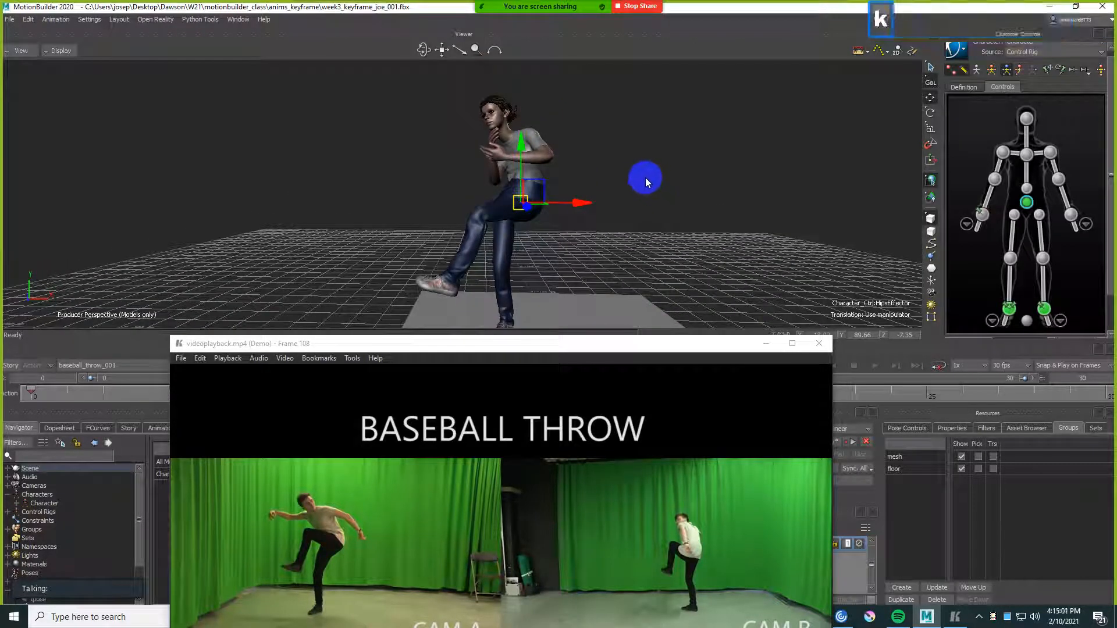
- Rotate the hips effector in local space to match the reference's pelvis twist and tilt, and keyframe the pose
left_click(661, 181)
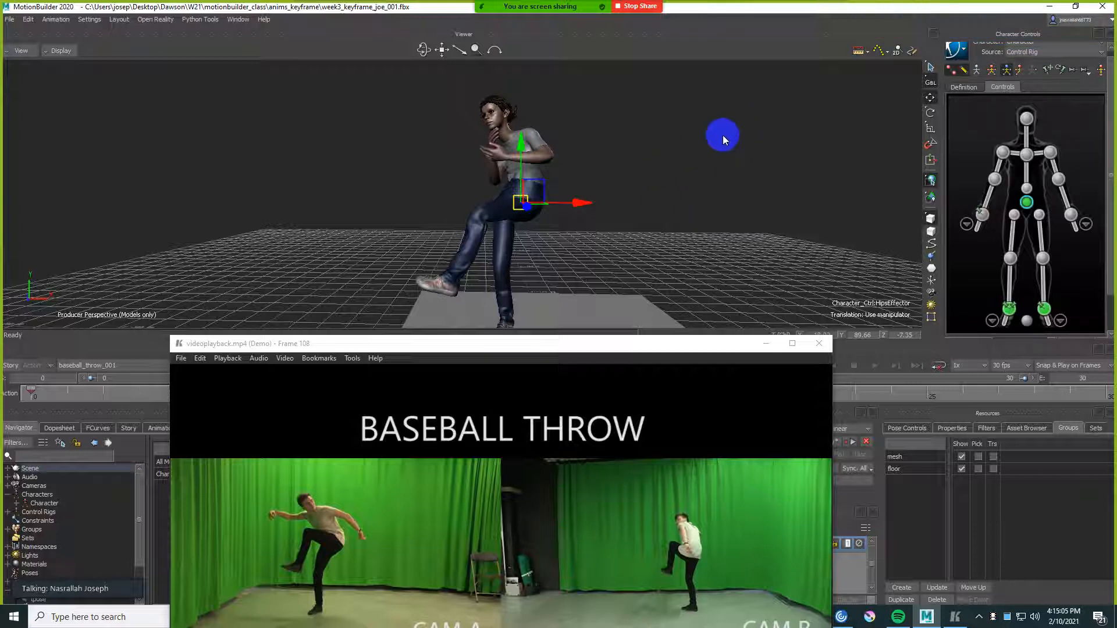
key("r")
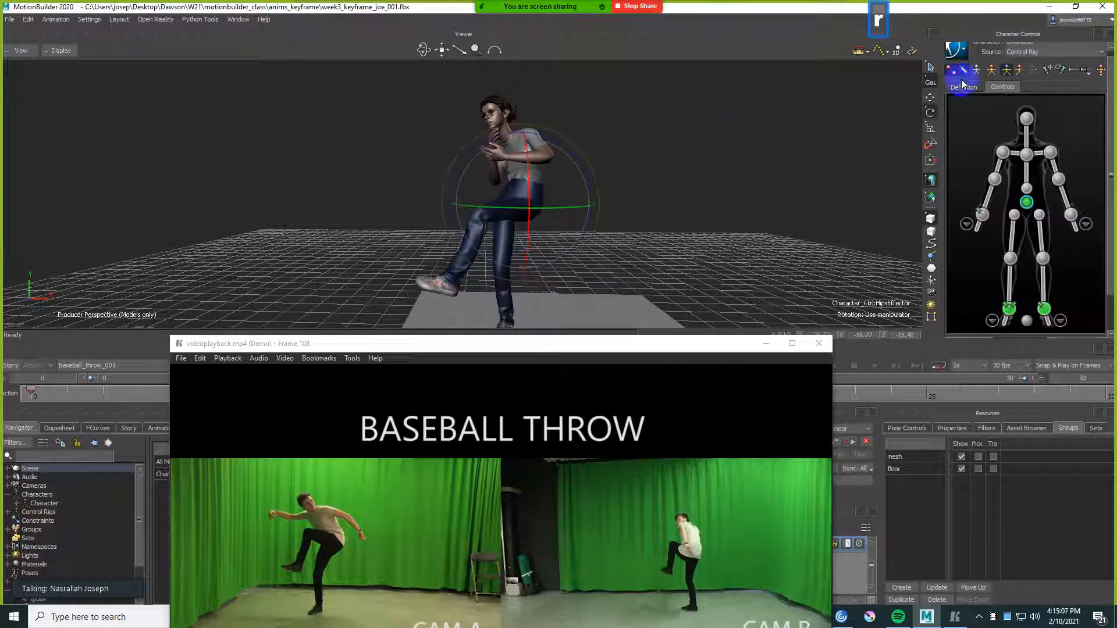
left_click(930, 82)
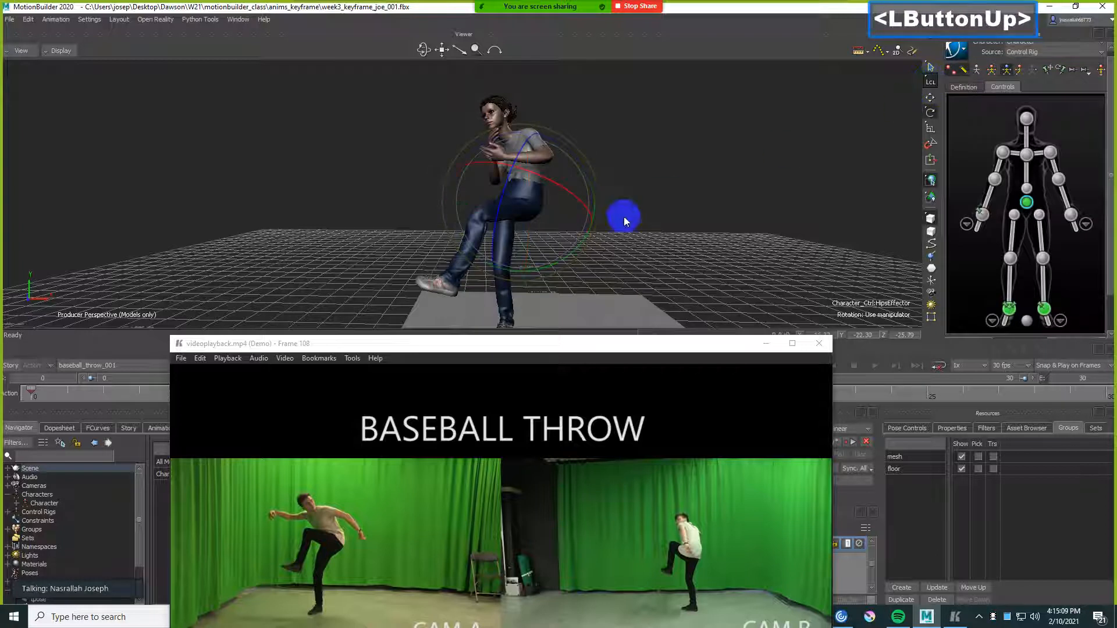
left_click(681, 198)
left_click_drag(526, 143, 588, 189)
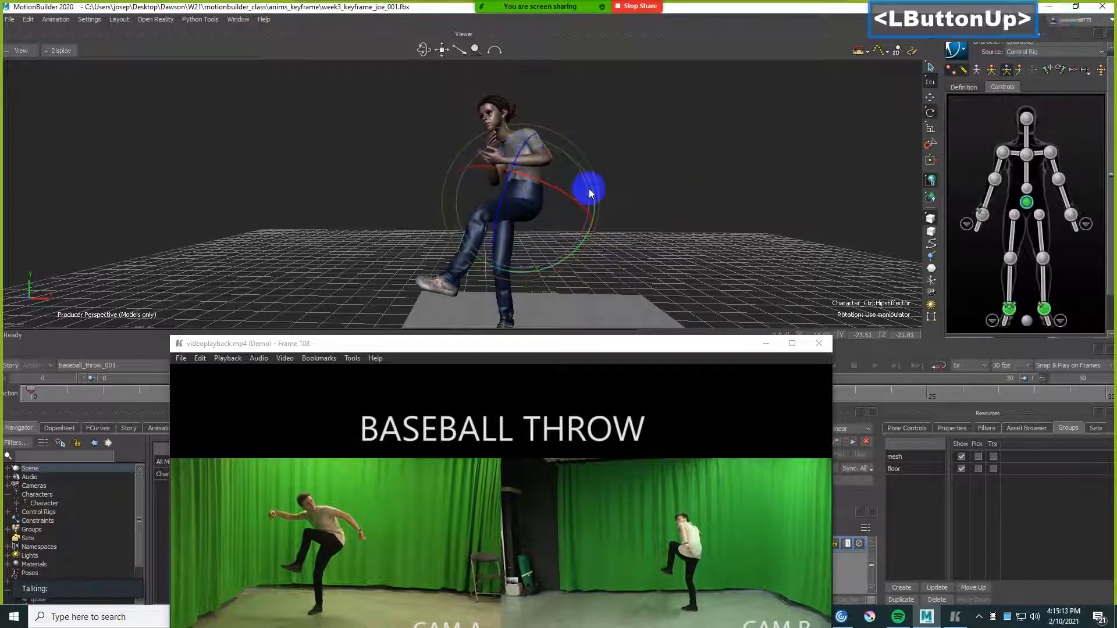
left_click_drag(595, 194, 468, 198)
left_click_drag(499, 245, 493, 249)
left_click_drag(648, 205, 661, 224, "ctrl+shift")
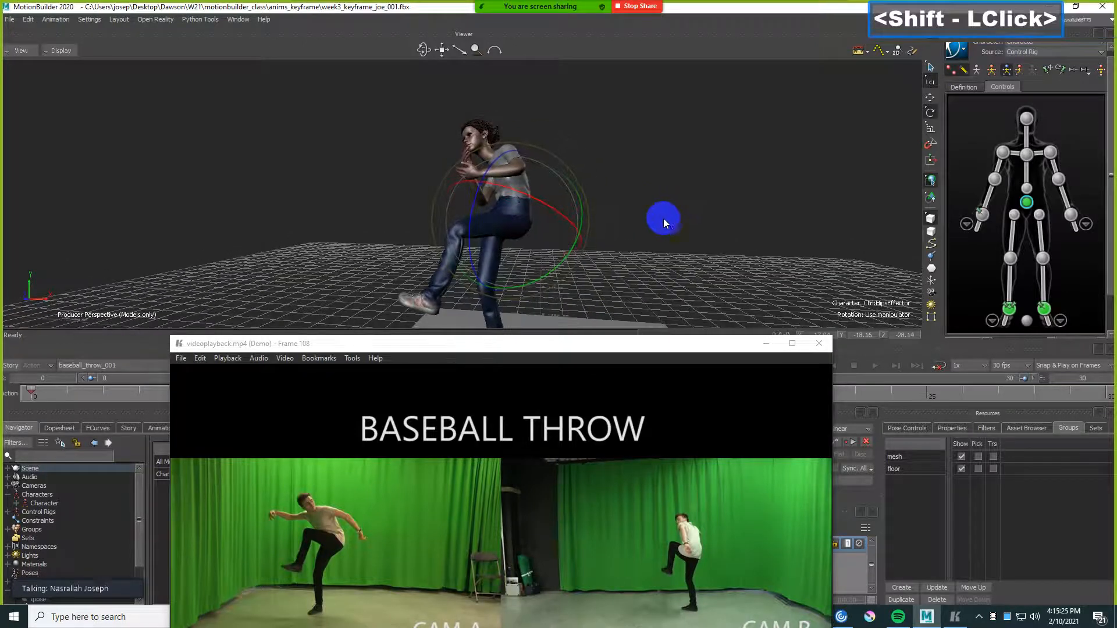
left_click(1005, 146)
key("k")
- Readjust the chest end effector's rotation so the upper body suits the turned hips, and keyframe the pose
left_click(1025, 158)
left_click_drag(672, 151, 655, 167, "ctrl+shift")
left_click_drag(513, 143, 561, 145)
left_click_drag(636, 162, 669, 182, "ctrl+shift")
mouse_move(441, 94)
left_mouse_down()
mouse_move(492, 103)
mouse_move(440, 97)
mouse_move(471, 190)
mouse_move(431, 105)
mouse_move(648, 148)
mouse_move(671, 200)
mouse_move(642, 202)
left_mouse_up()
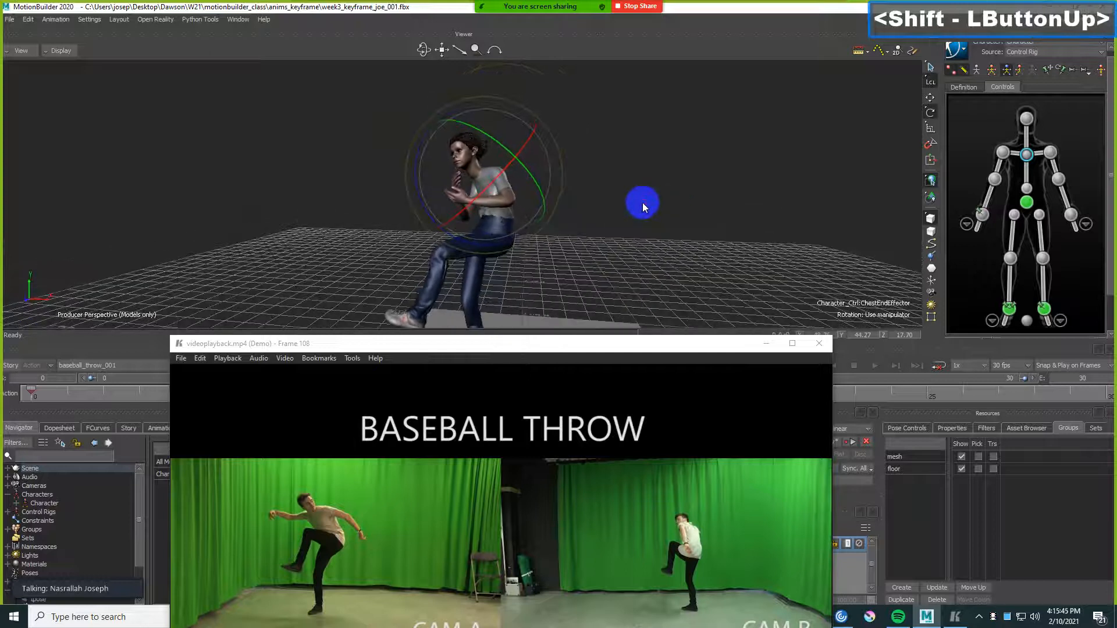
key("k")
- Rotate the head effector to turn the face over the left shoulder, and examine the neck up close from behind
left_click(1040, 112)
left_click_drag(690, 146, 511, 157, "ctrl+shift")
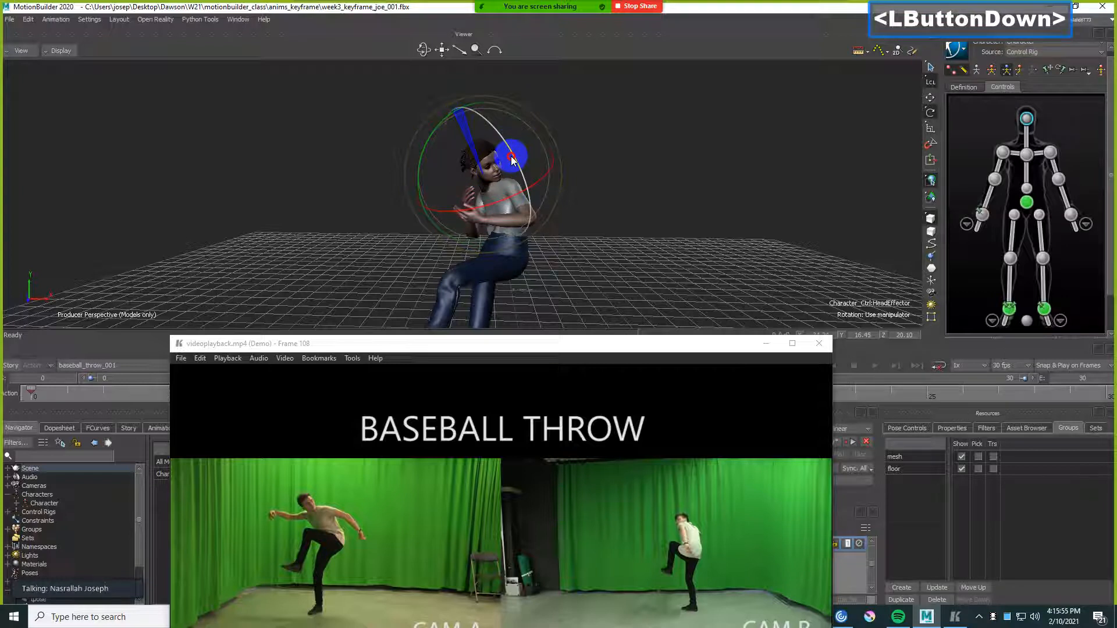
left_click_drag(511, 159, 599, 169, "ctrl")
scroll(636, 168, "up", 2)
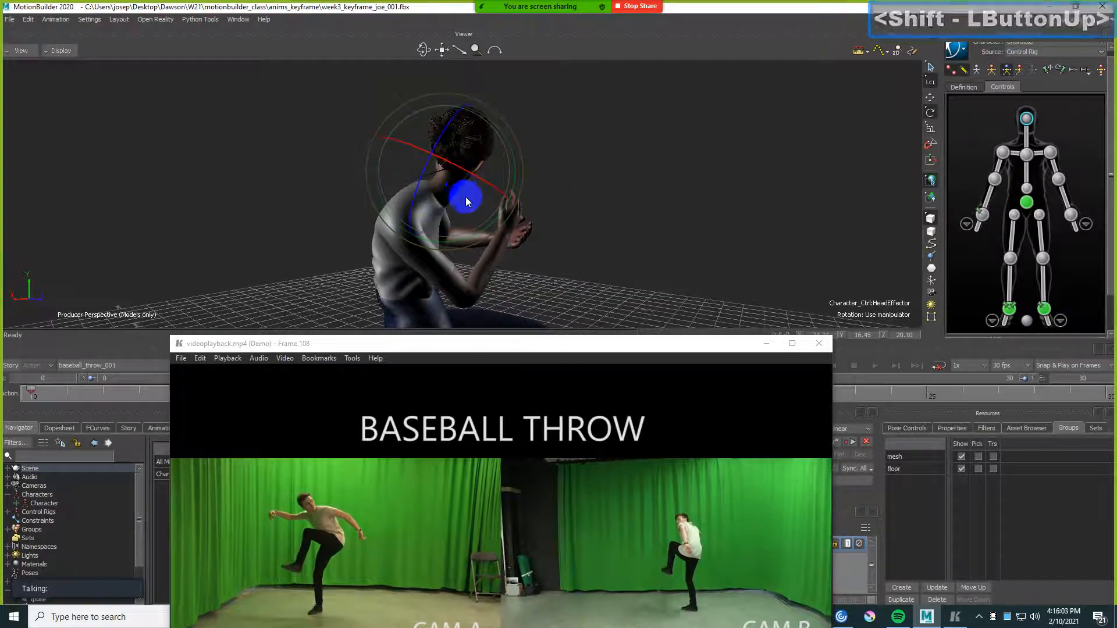
scroll(463, 192, "up", 3)
key("ctrl+a")
key("ctrl+a")
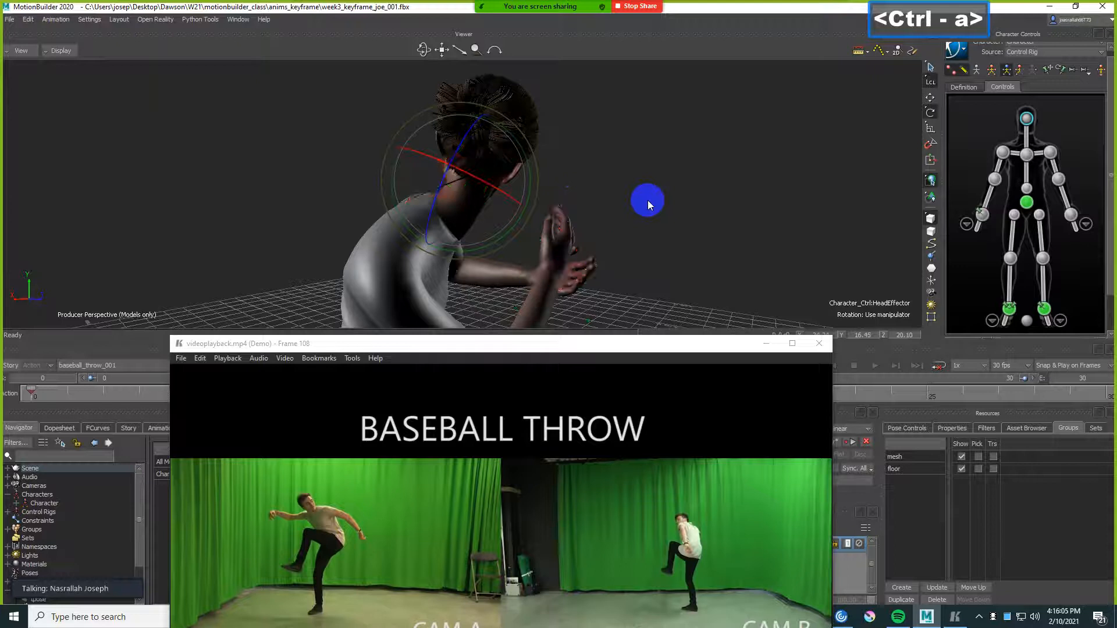
left_click(644, 196, "ctrl")
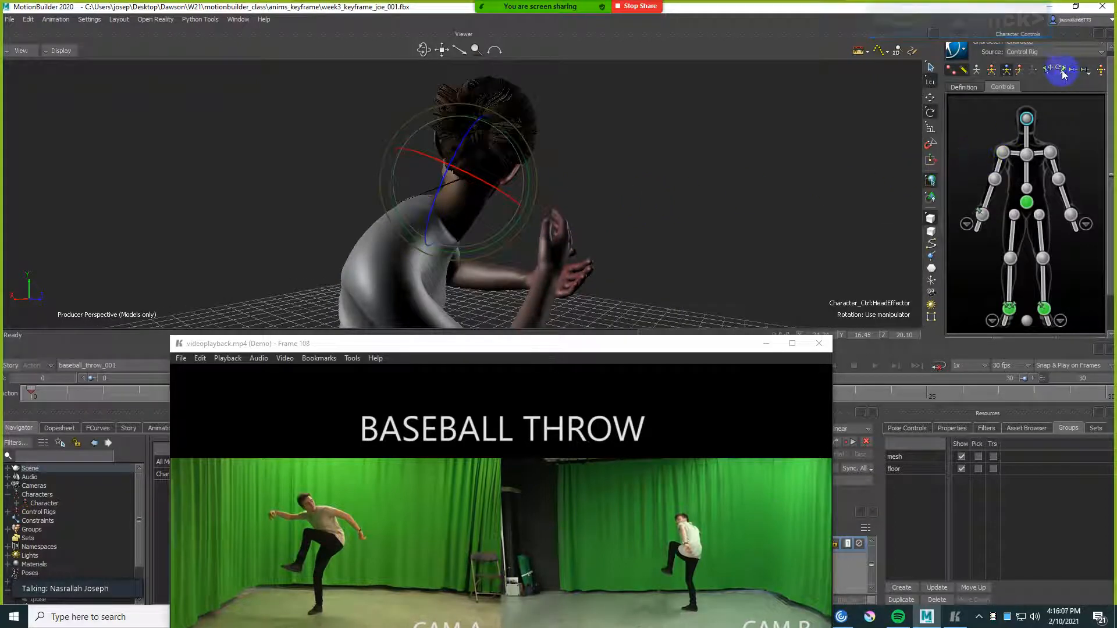
- Change the head effector's pinning and shift the head slightly along its local axis to improve the neck
left_click(1014, 70)
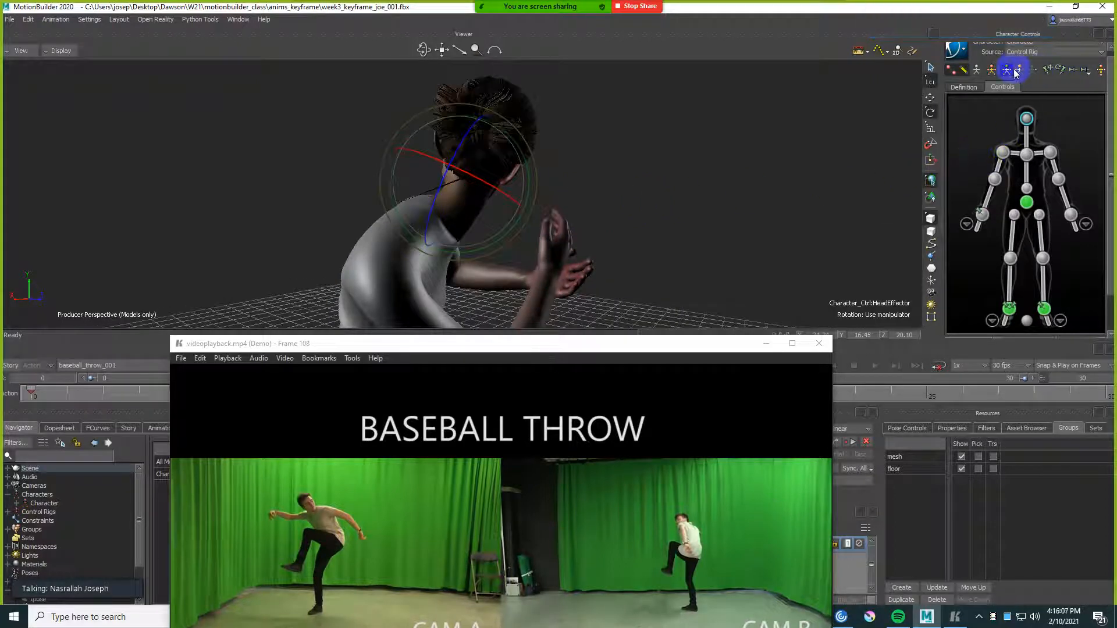
left_click(1058, 71)
key("t")
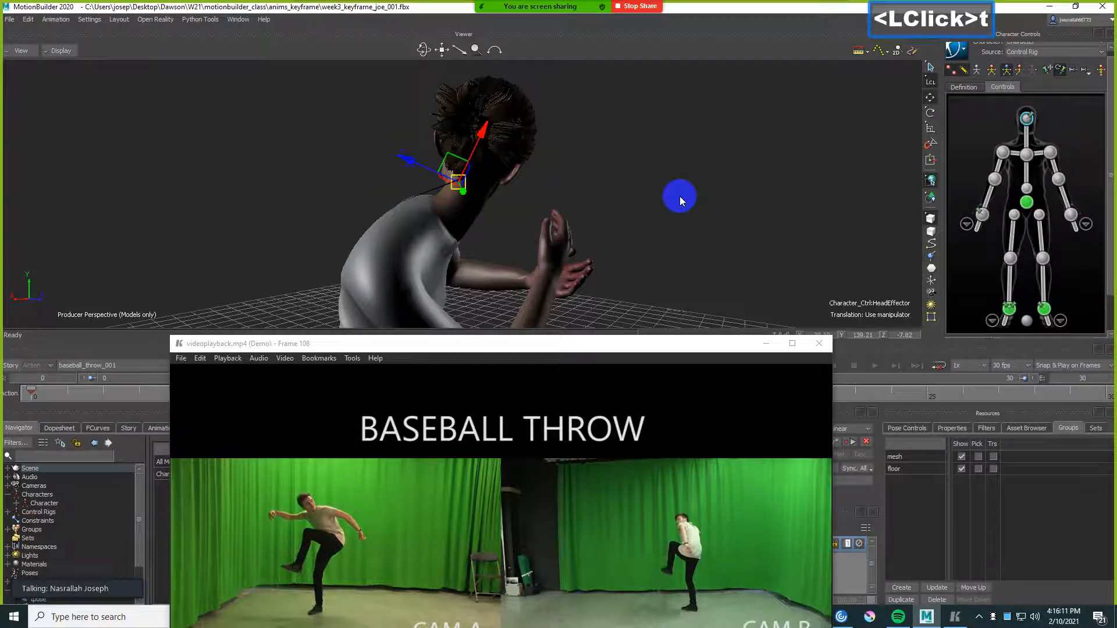
mouse_move(407, 162)
left_mouse_down()
mouse_move(428, 166)
mouse_move(414, 167)
left_mouse_up()
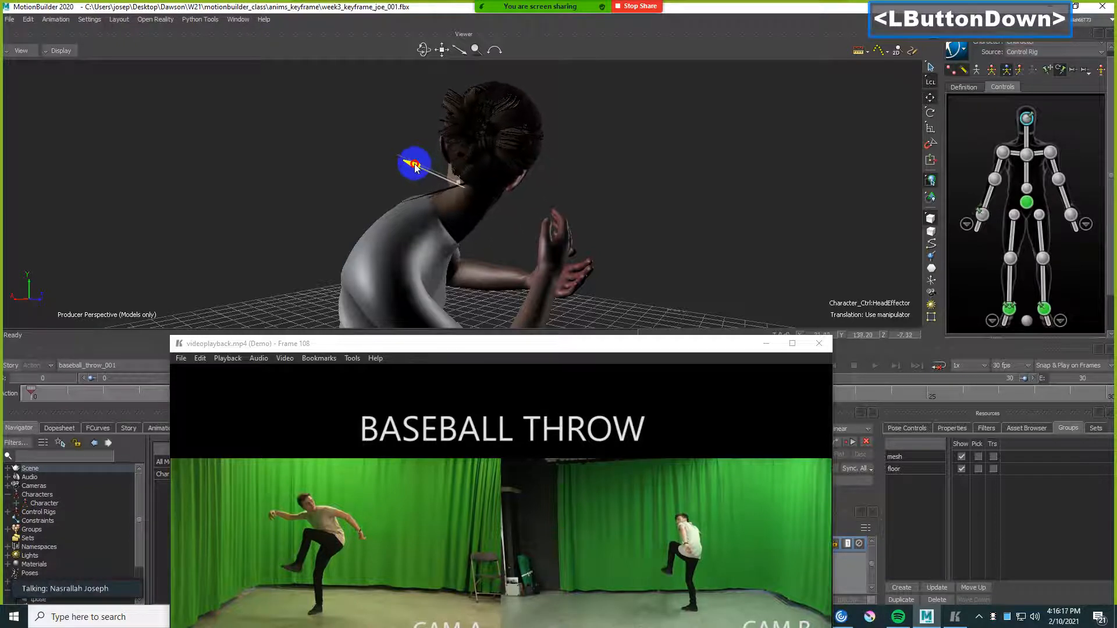
left_click_drag(499, 170, 610, 190, "ctrl+shift")
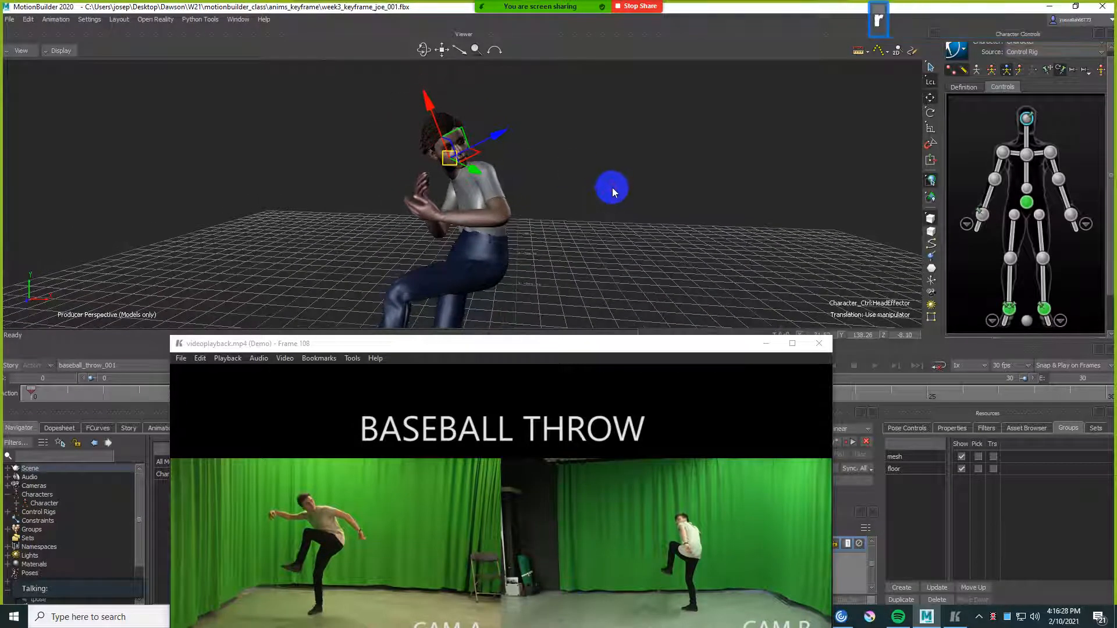
- Refine the head effector's rotation in local space and keyframe the pose
key("F5")
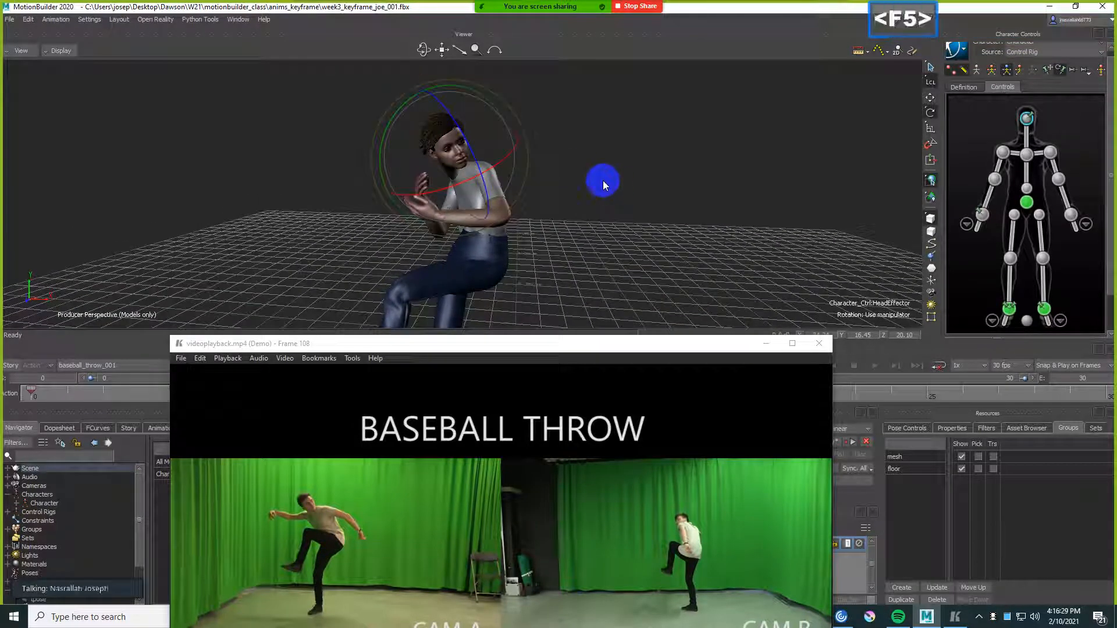
left_click_drag(397, 118, 396, 118)
left_click_drag(583, 154, 661, 164, "ctrl+shift")
key("k")
- Move the right wrist effector in global space so the right arm reaches outward from the chest as in the reference
left_click(1028, 186)
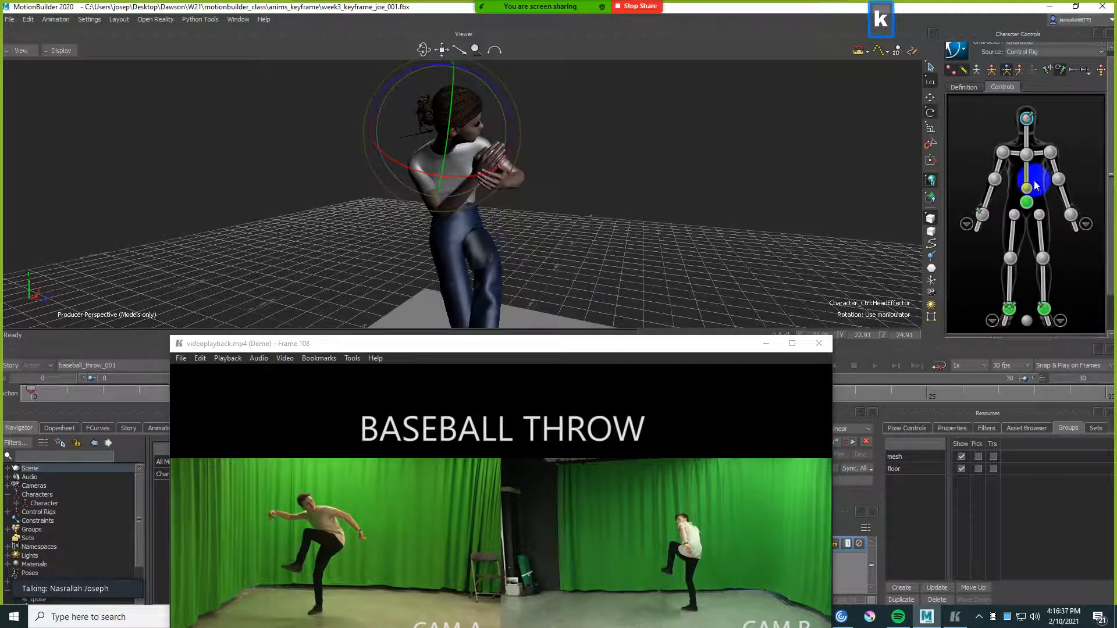
left_click(992, 217)
left_click_drag(630, 205, 673, 205, "ctrl+shift")
key("t")
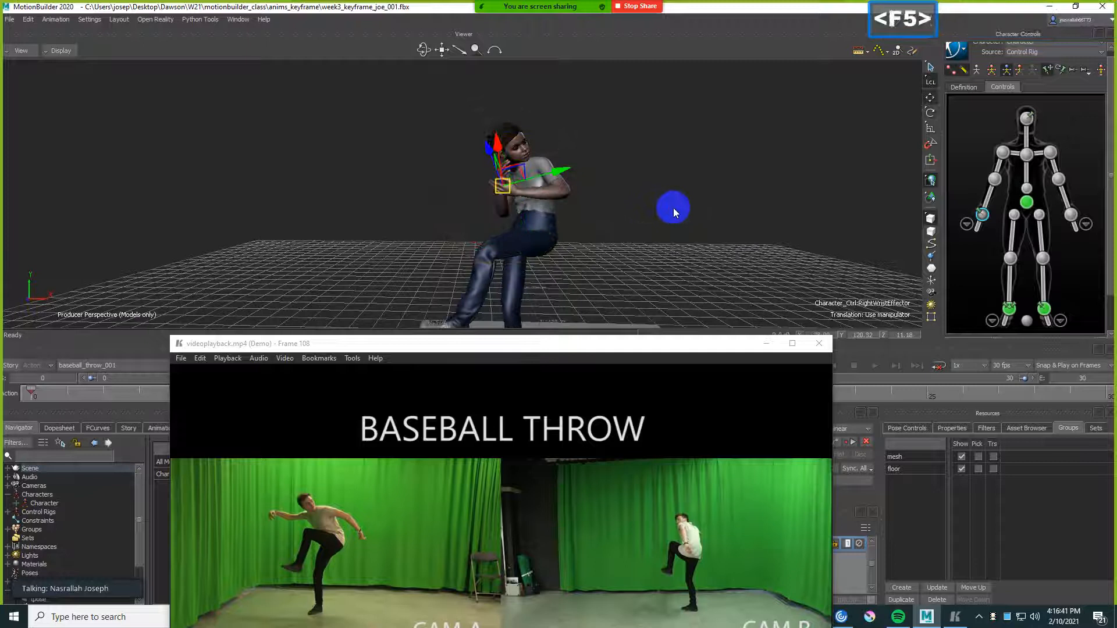
key("F6")
left_click_drag(502, 186, 470, 183)
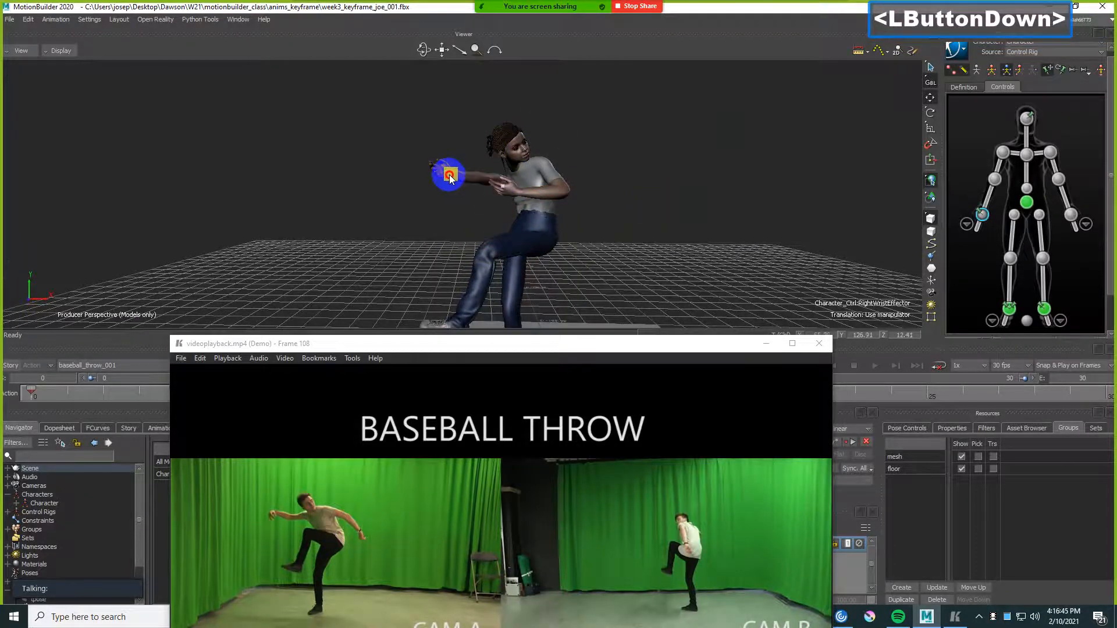
left_click_drag(452, 176, 656, 224, "ctrl+shift")
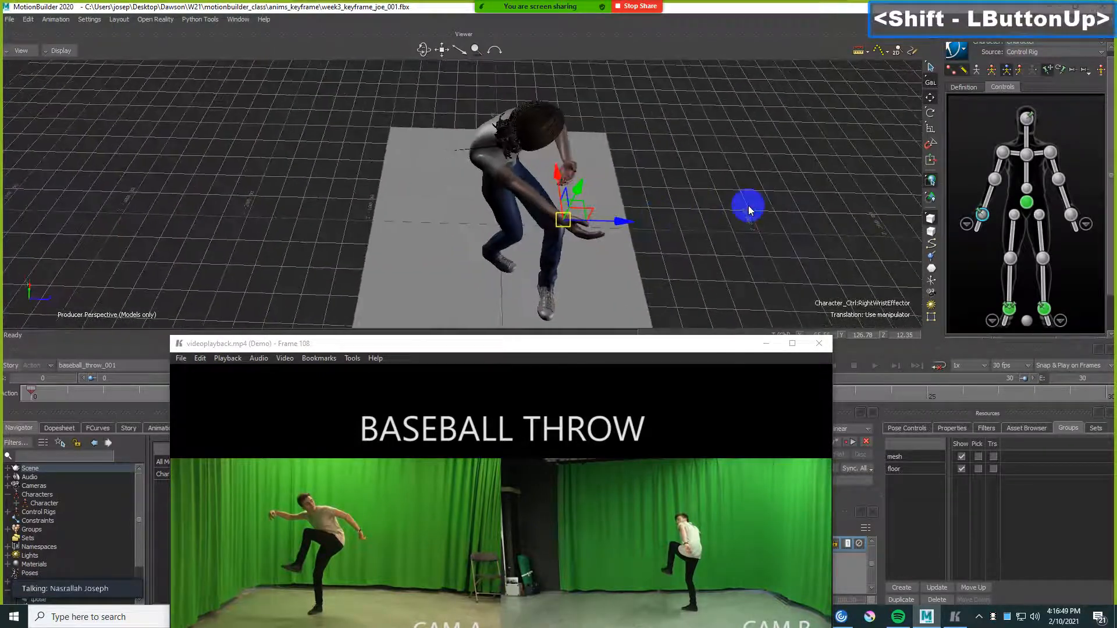
- Shift the right shoulder effector in global space to refine the shoulder's placement, checking it from behind and above
left_click(1007, 155)
left_click_drag(475, 153, 451, 124, "ctrl+shift")
left_click_drag(392, 186, 406, 179)
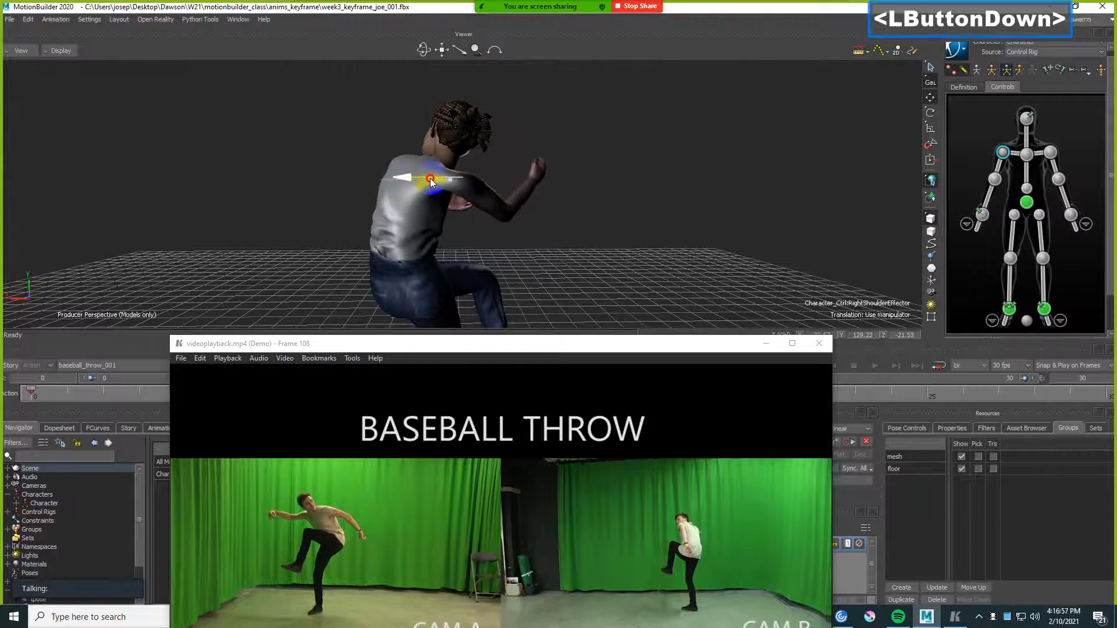
left_click_drag(539, 171, 426, 159, "ctrl+shift")
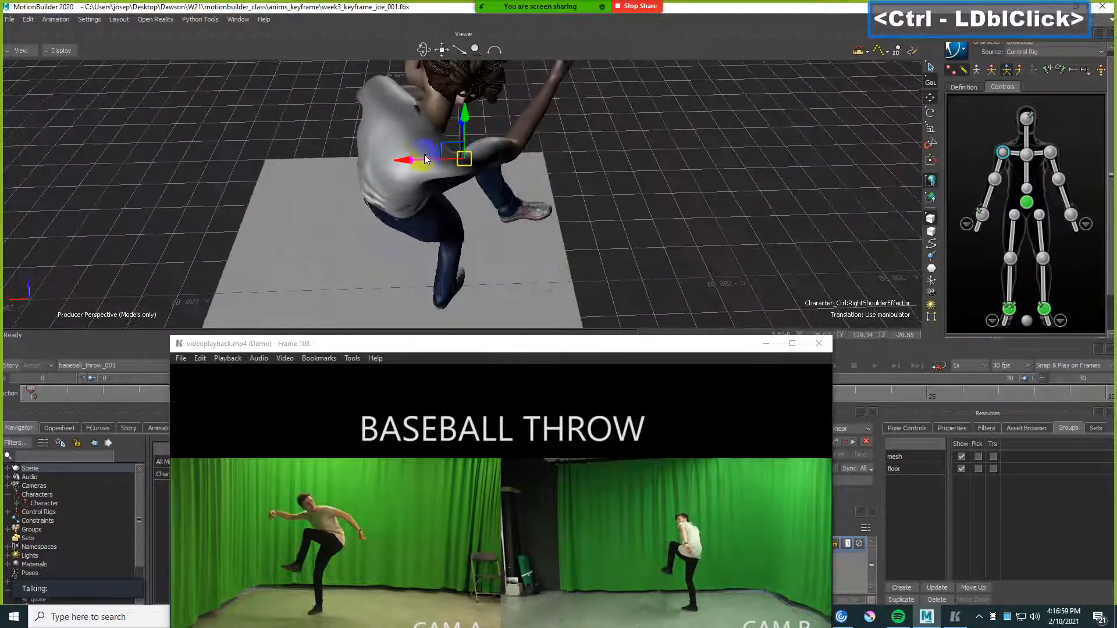
left_click(411, 161)
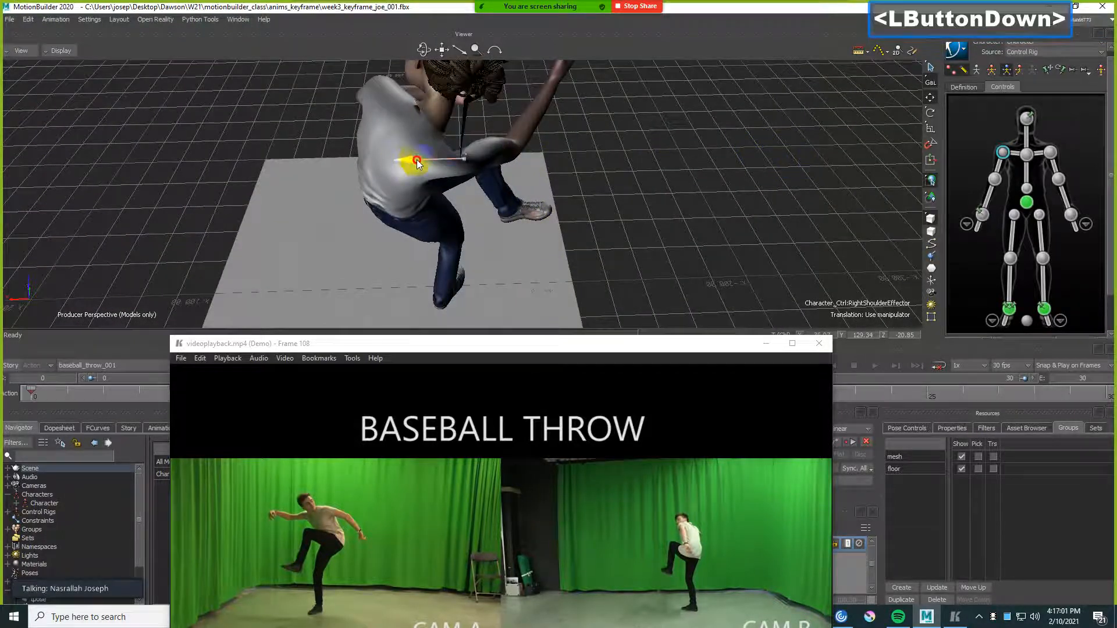
left_click_drag(417, 162, 777, 168, "ctrl+shift")
key("ctrl+a")
key("ctrl+a")
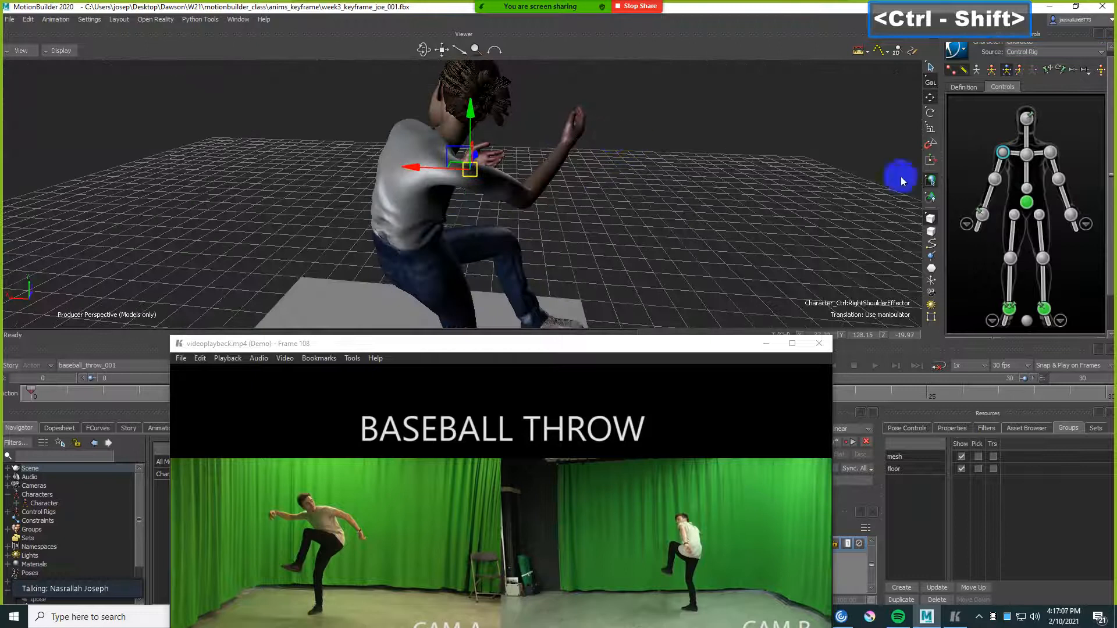
- Move the right wrist effector outward and up in global space to extend the right arm away from the body
left_click(983, 214)
left_click_drag(698, 218, 646, 229, "ctrl")
left_click_drag(635, 168, 620, 177, "shift")
left_click_drag(517, 155, 539, 175)
left_click_drag(626, 145, 531, 212, "ctrl+shift")
left_click_drag(681, 272, 538, 263, "ctrl")
left_click_drag(618, 242, 630, 187, "ctrl+shift")
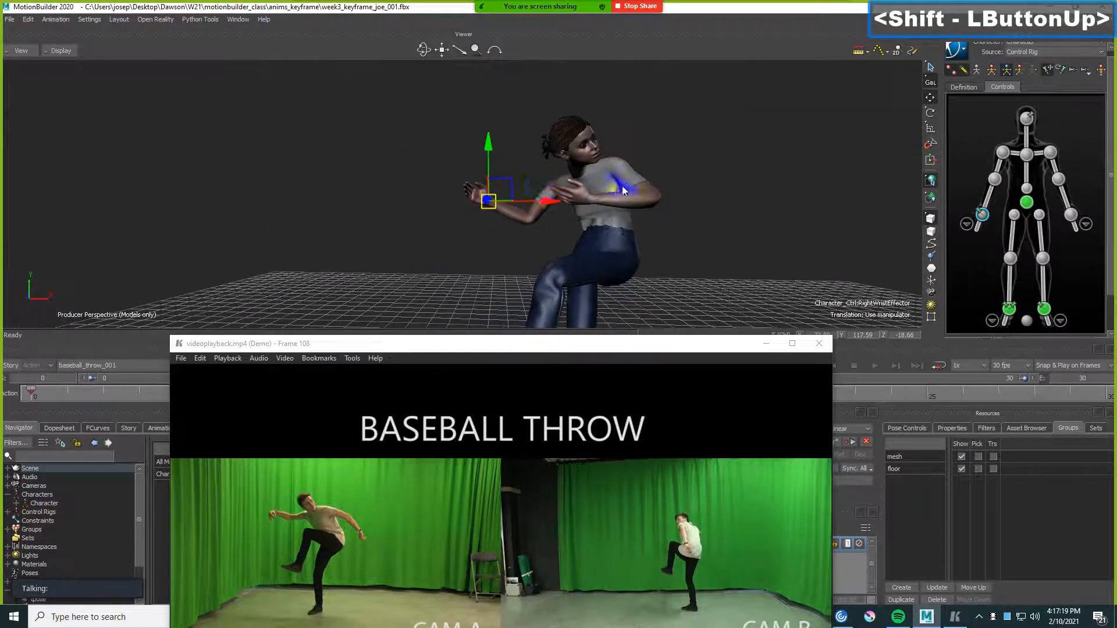
left_click_drag(505, 204, 465, 187)
left_click_drag(472, 190, 471, 182)
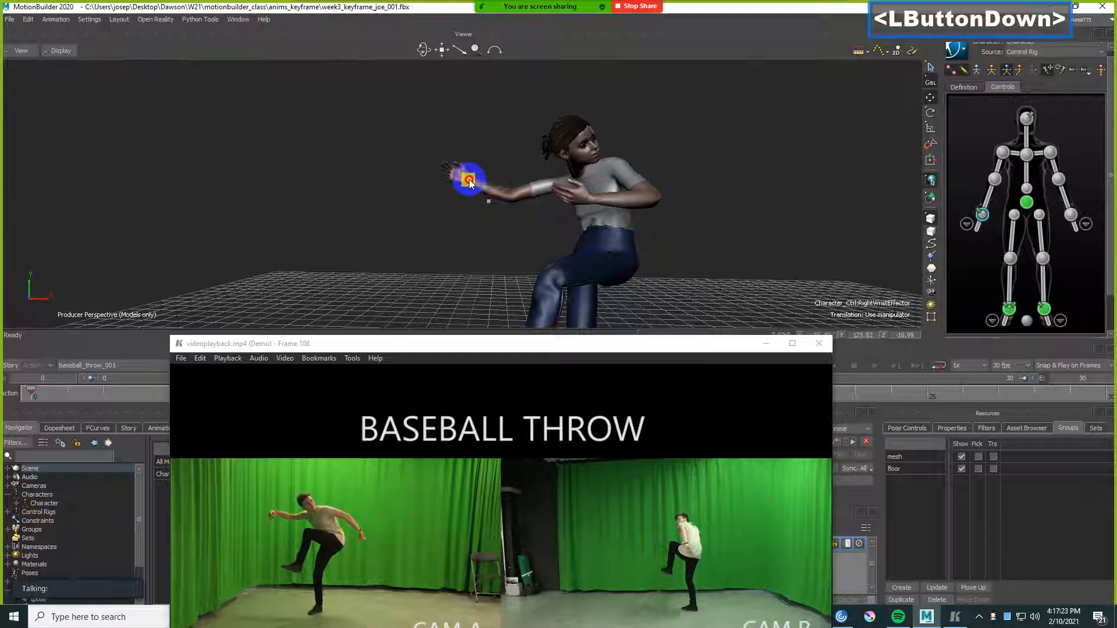
left_click(469, 182)
left_click_drag(502, 187, 636, 214, "ctrl+shift")
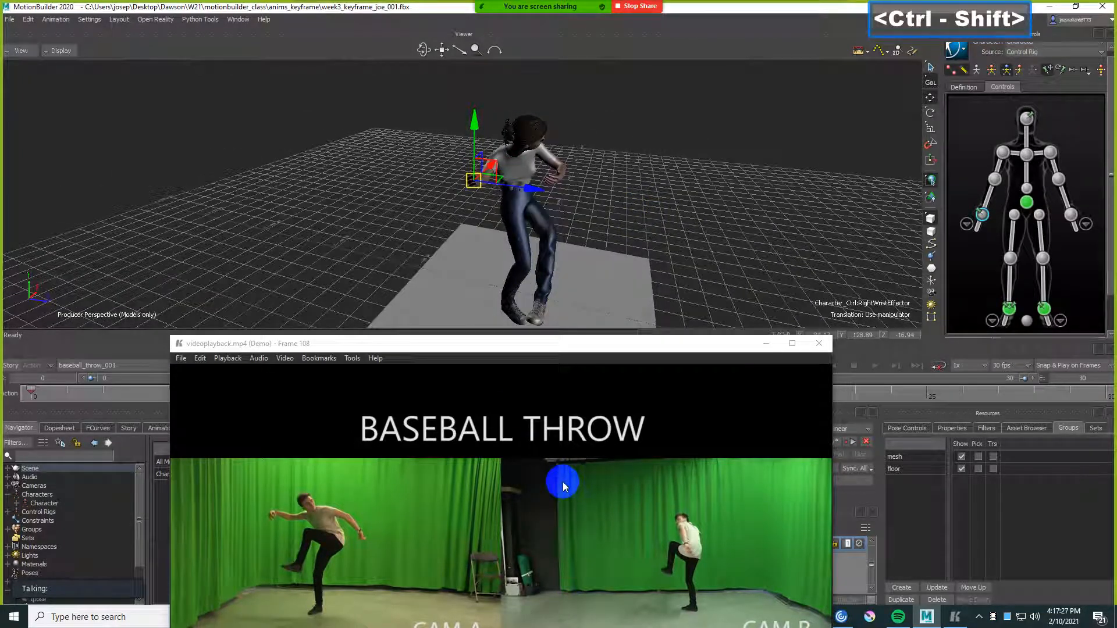
- Step the reference video back and forth around frame 108 to examine the arm and leg motion, ending on frame 108
left_click(693, 527)
key("Left")
key("Left")
key("Left")
key("Left")
key("Left")
key("Left")
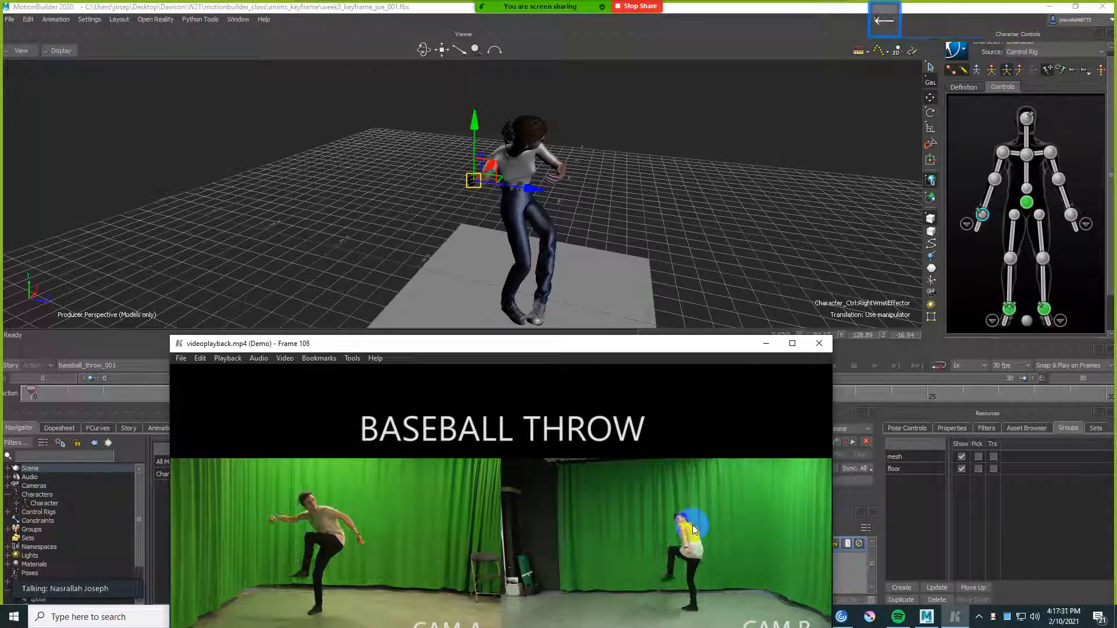
key("Right")
key("Right")
key("Right")
key("Right")
key("Right")
key("Right")
key("Right")
key("Right")
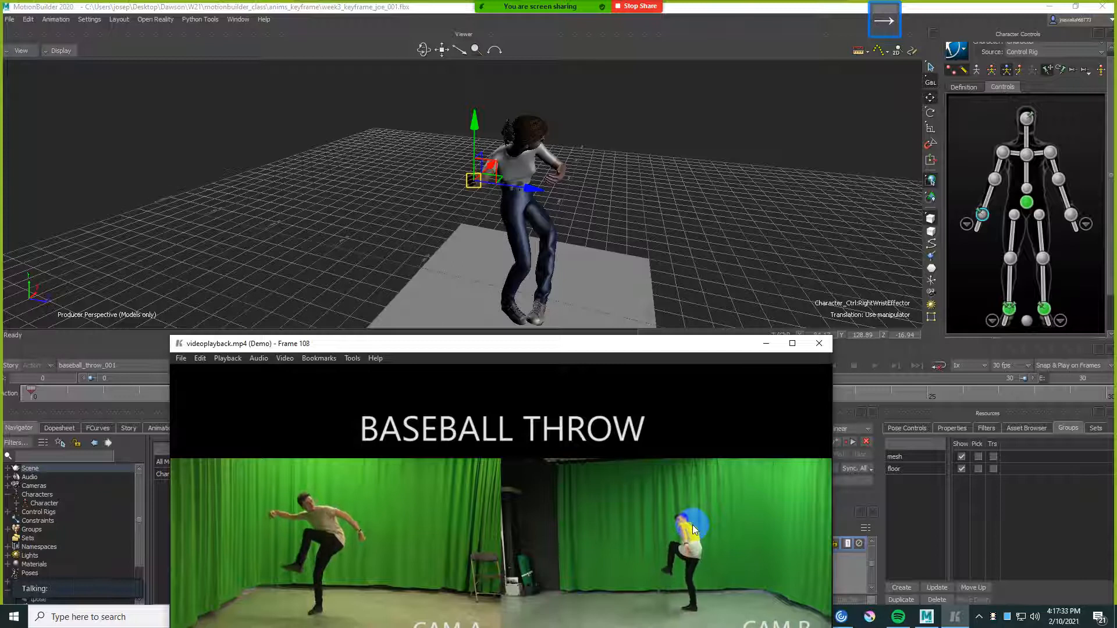
key("Right")
key("Right")
key("Right")
key("Right")
key("Right")
key("Right")
key("Right")
key("Right")
key("Right")
key("Right")
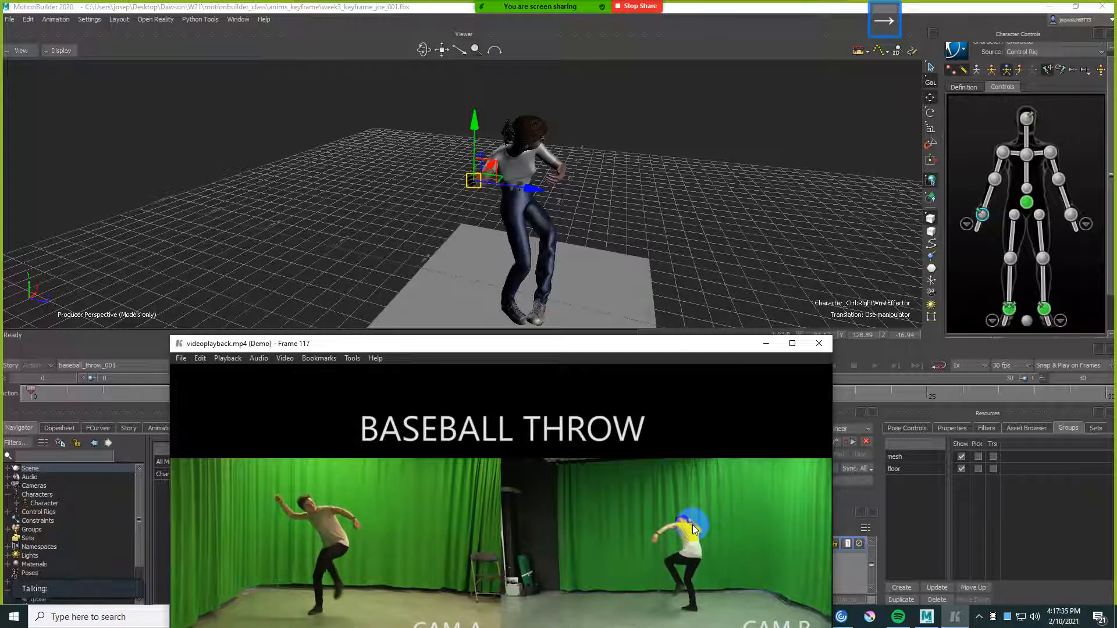
key("Left")
key("Left")
key("Left")
key("Left")
key("Left")
key("Left")
key("Left")
key("Left")
key("Left")
key("Left")
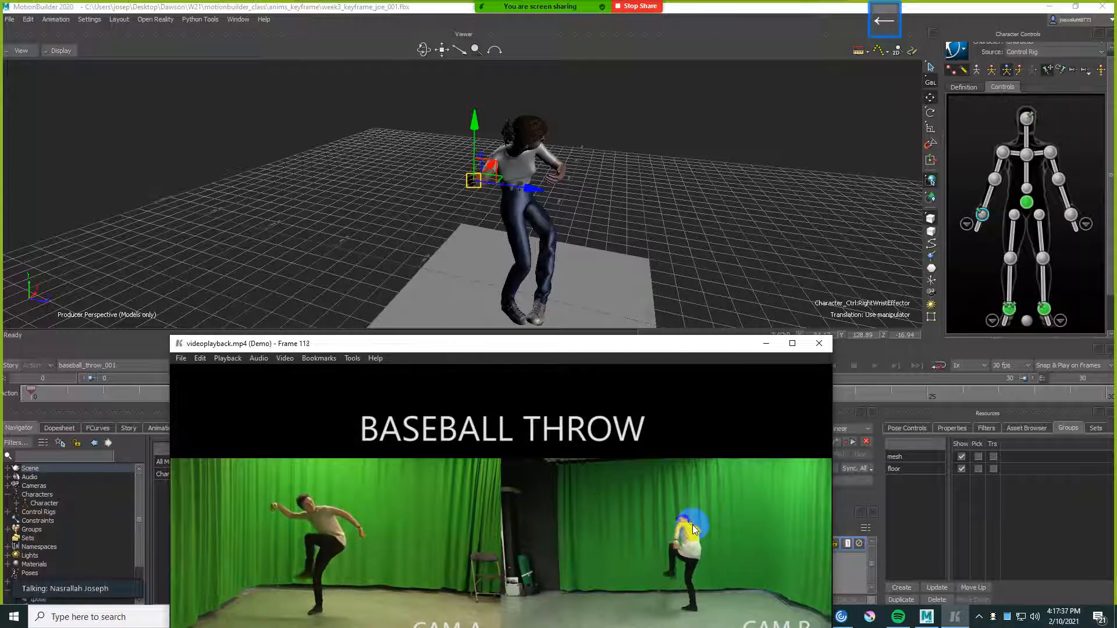
key("Left")
key("Left")
key("Left")
key("Right")
key("Right")
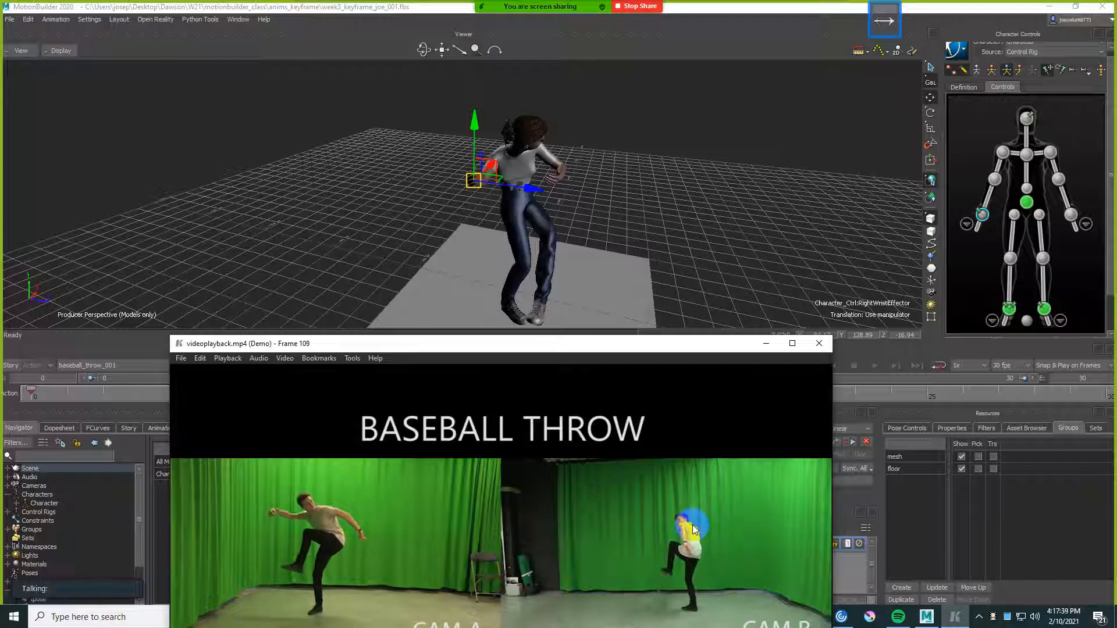
key("Left")
- Move the right wrist effector farther out to the side and compare the arm with the CAM A reference
mouse_move(611, 204)
left_mouse_down("ctrl+shift")
mouse_move(630, 233)
mouse_move(613, 232)
mouse_move(601, 211)
left_mouse_up("ctrl+shift")
left_click(500, 220, "shift")
left_click_drag(500, 219, 448, 201)
double_click(549, 180, "ctrl")
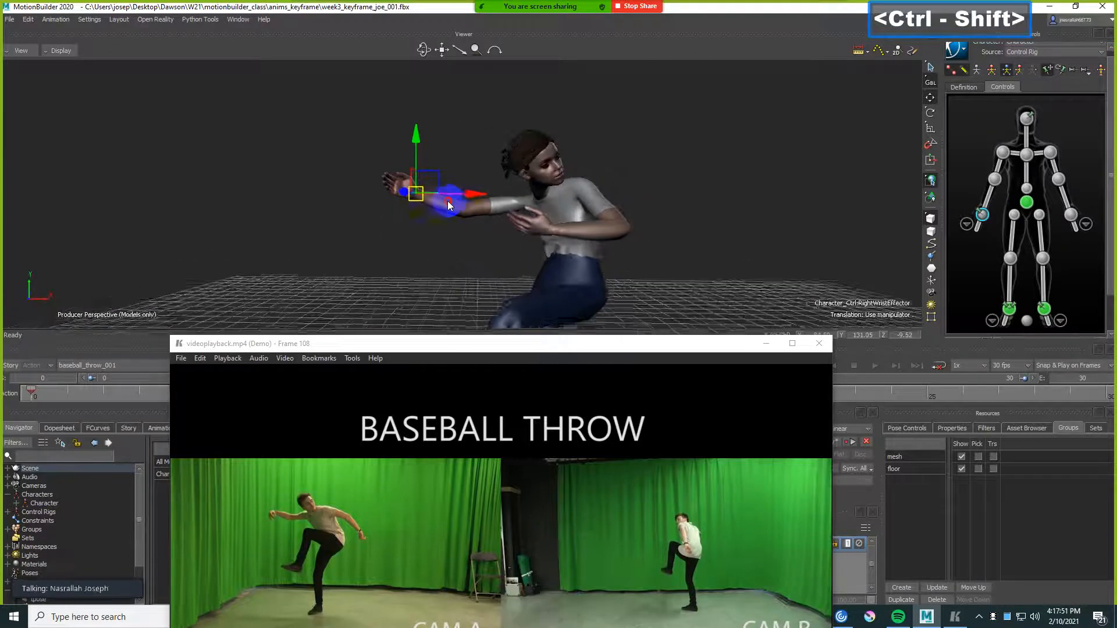
left_click_drag(343, 501, 265, 523)
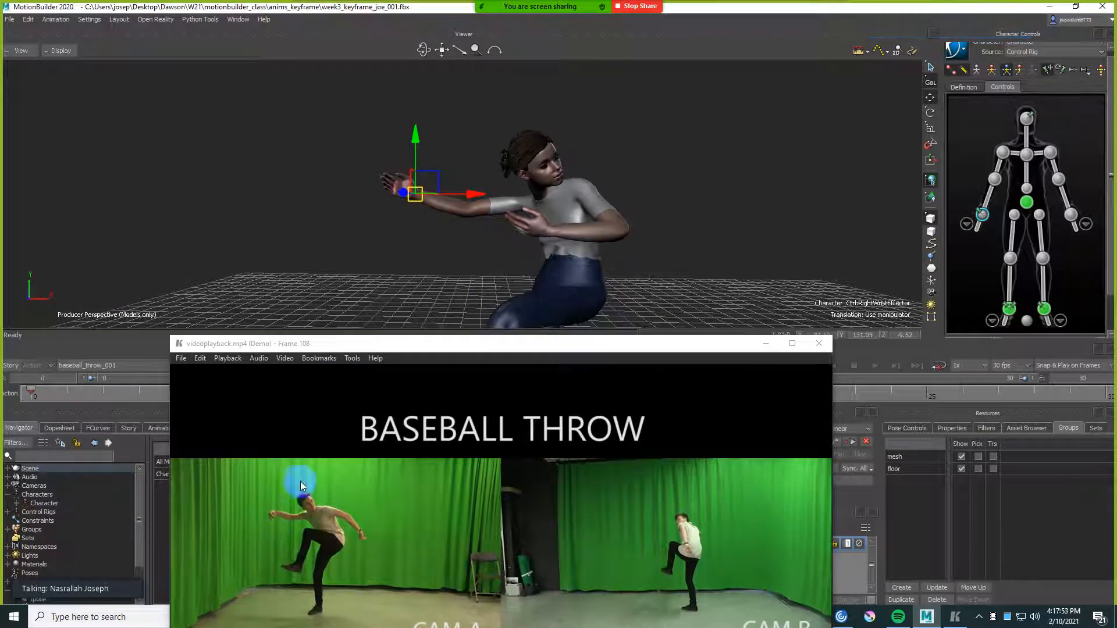
- Rotate the right wrist effector in local space so the hand bends downward, and keyframe the pose
scroll(430, 259, "up", 2)
left_click_drag(430, 259, 419, 254, "ctrl")
double_click(422, 253, "shift")
left_click_drag(453, 181, 455, 252)
left_click(450, 262, "shift")
key("r")
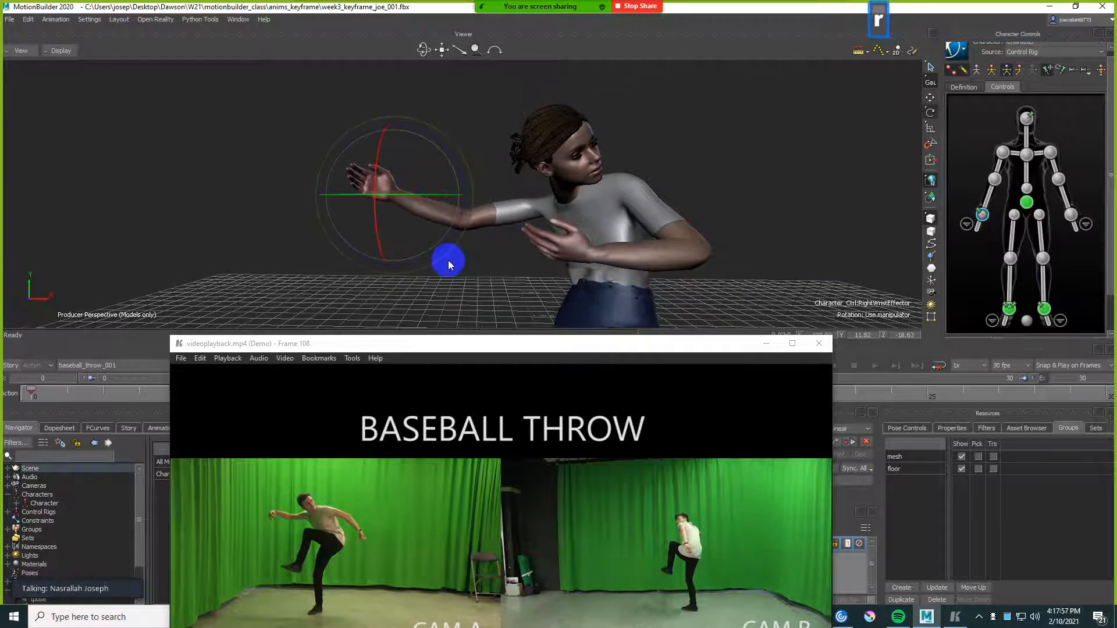
key("F5")
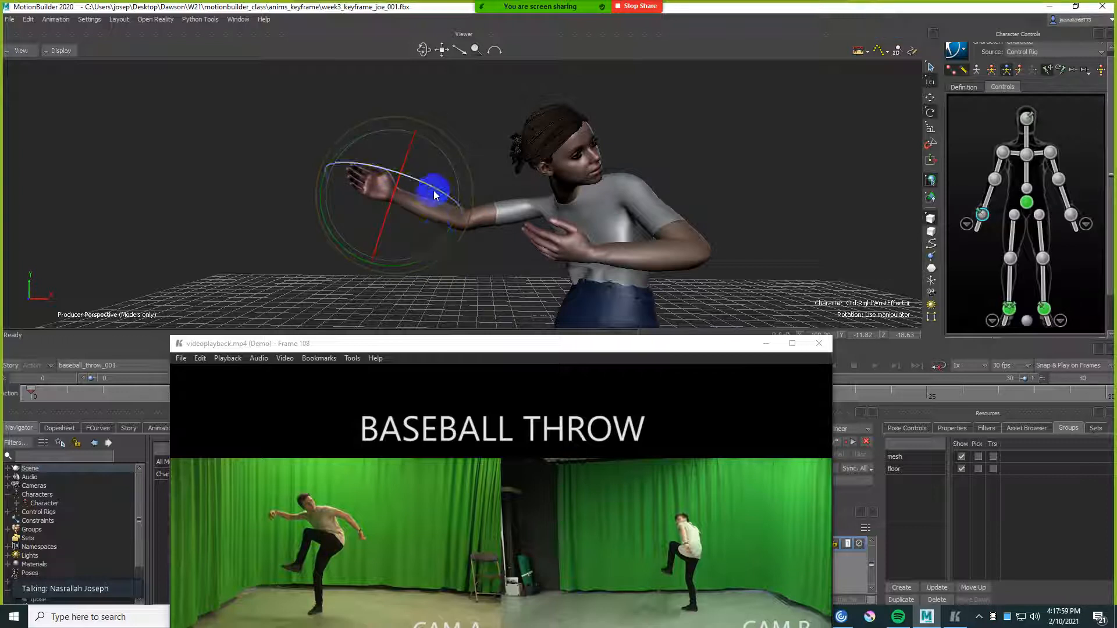
left_click_drag(434, 188, 413, 204)
left_click_drag(443, 244, 556, 239)
scroll(439, 182, "down", 2)
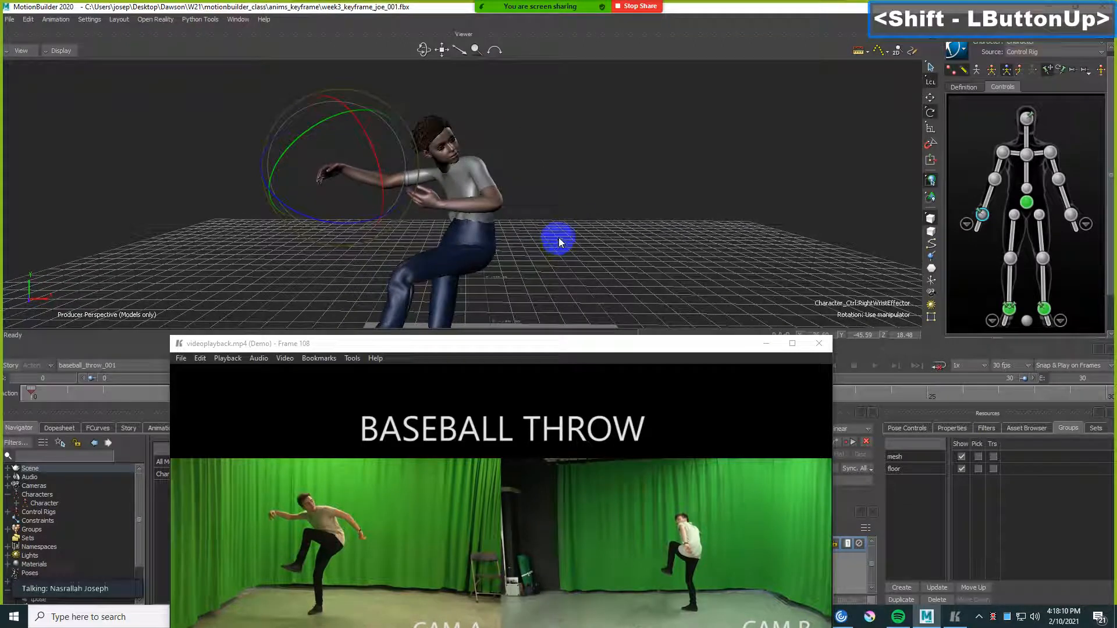
key("k")
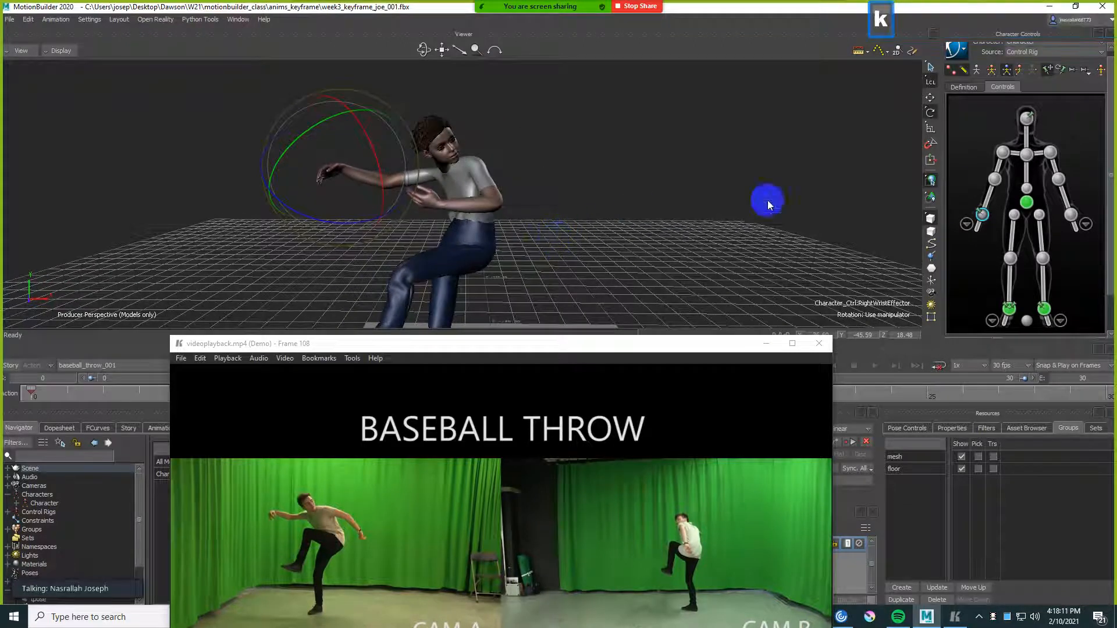
- Move the left wrist effector in global space away from the chest toward the character's left side
left_click(1074, 232)
left_click_drag(599, 160, 592, 214, "ctrl")
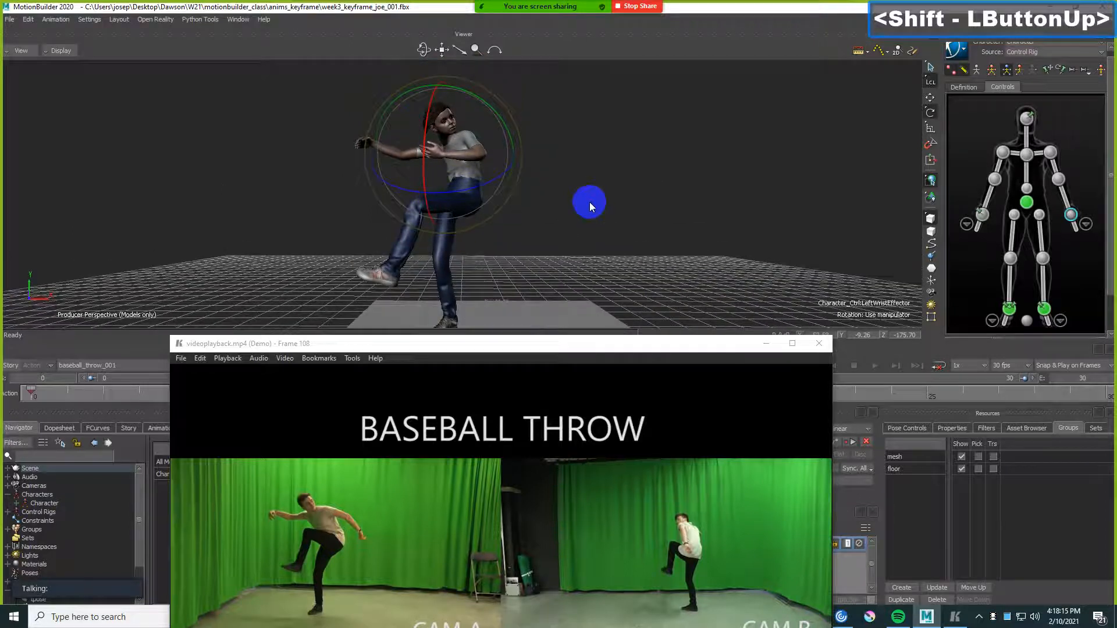
key("t")
key("F6")
left_click_drag(442, 154, 520, 175)
left_click_drag(587, 184, 646, 187, "ctrl+shift")
- Adjust the left shoulder effector's position in global space so the lowered left arm extends naturally from the torso
left_click(1048, 157)
left_click_drag(717, 156, 644, 153, "shift")
left_click_drag(514, 157, 504, 223)
left_click_drag(420, 229, 603, 168)
left_click_drag(488, 104, 474, 93)
mouse_move(605, 176)
left_mouse_down("shift")
mouse_move(619, 190)
mouse_move(624, 165)
left_mouse_up("shift")
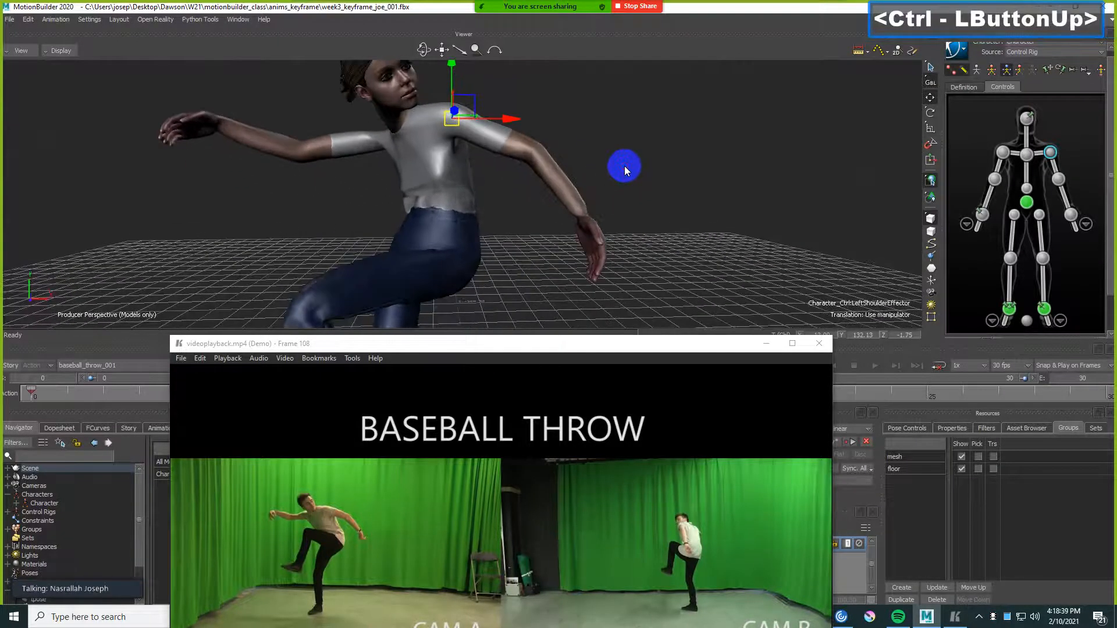
left_click(745, 200)
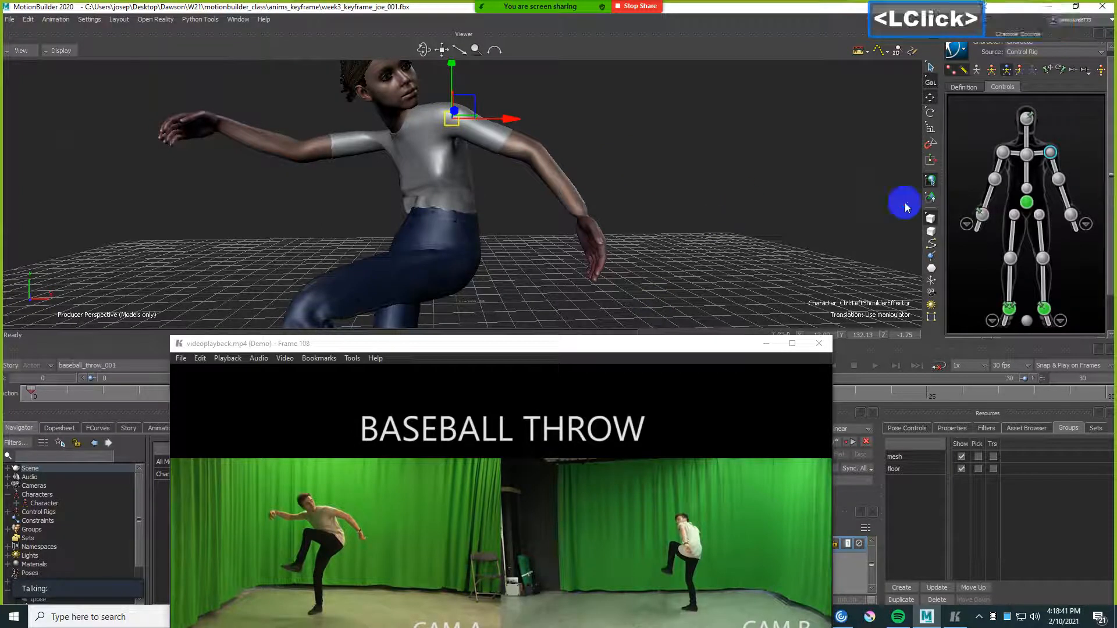
- Rotate the left wrist effector in local space to align the left hand with the forearm
left_click(1068, 216)
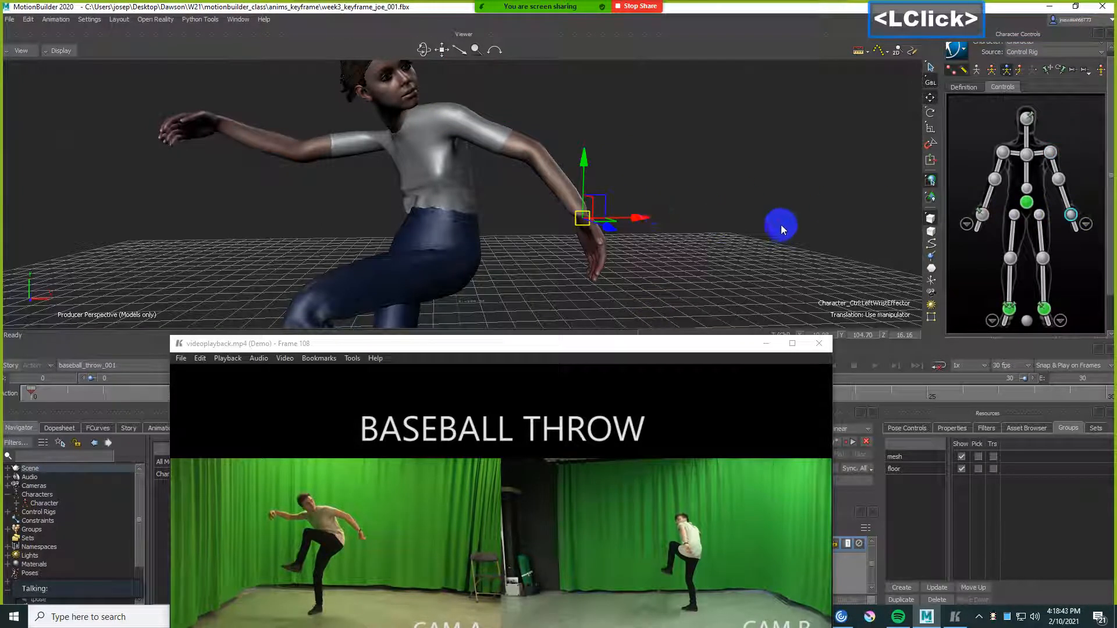
key("F5")
key("F5")
left_click_drag(601, 186, 697, 209)
scroll(683, 215, "down", 3)
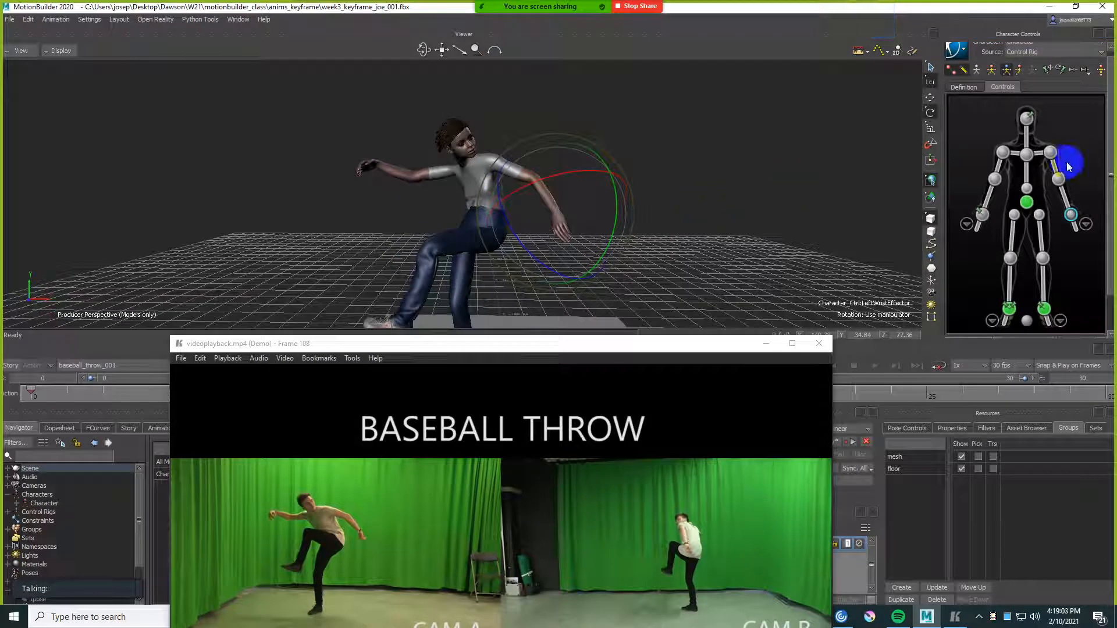
- Rotate the chest end effector in local space to refine the torso's twist
left_click(1027, 157)
left_click_drag(730, 161, 728, 160, "shift")
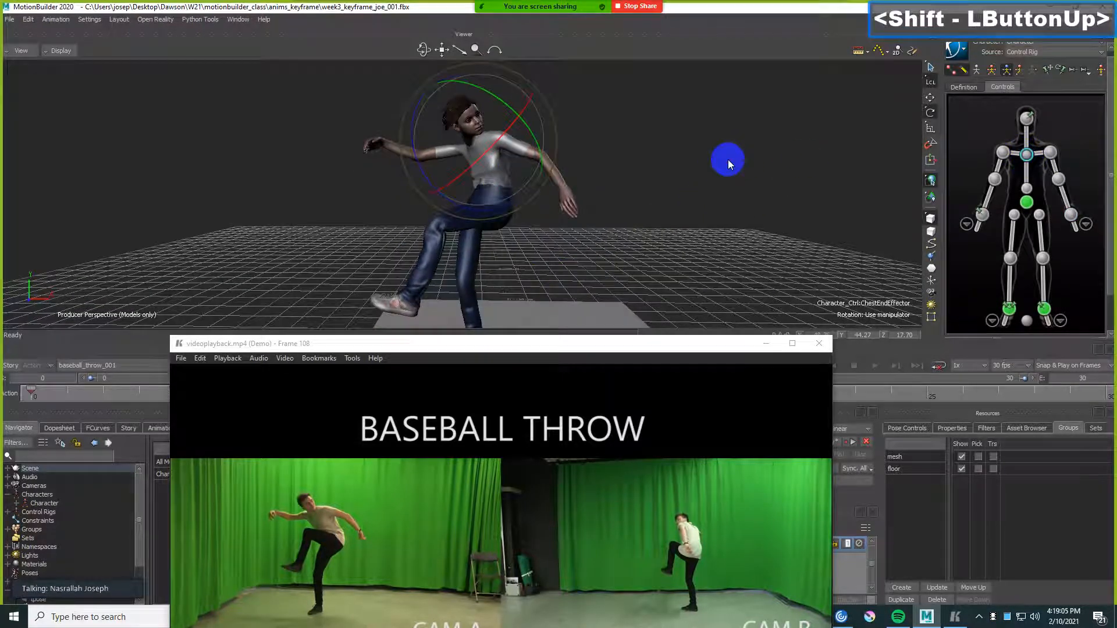
left_click_drag(415, 111, 504, 111)
mouse_move(611, 164)
left_mouse_down("shift")
mouse_move(617, 136)
mouse_move(578, 134)
mouse_move(618, 159)
left_mouse_up("shift")
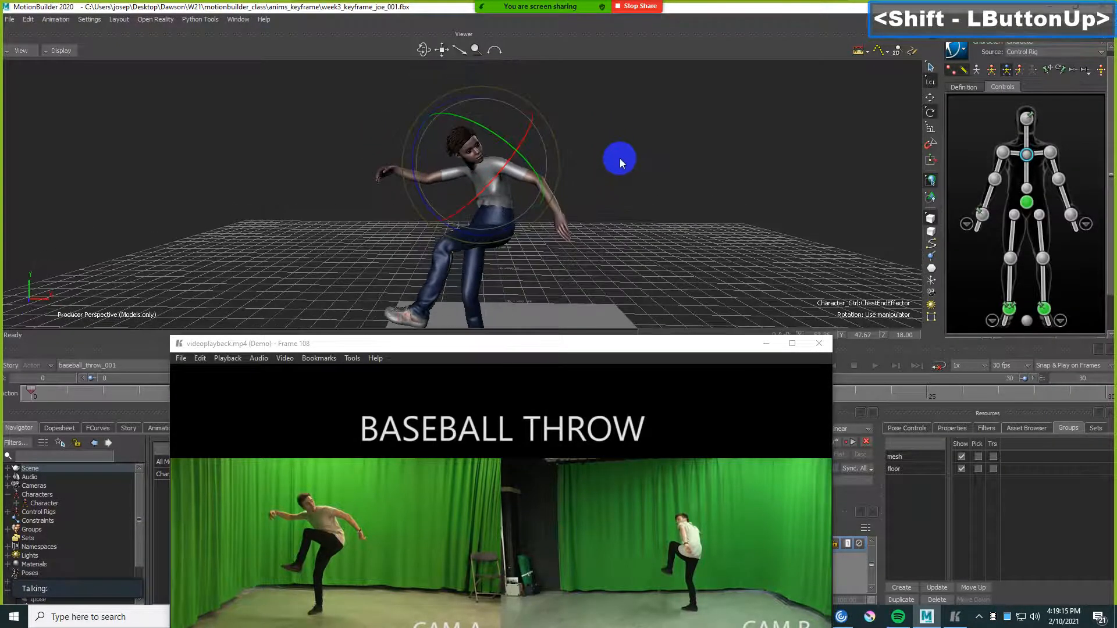
- Move the chest end effector in global space, lowering it and shifting it forward to match the reference's torso lean
key("t")
key("F6")
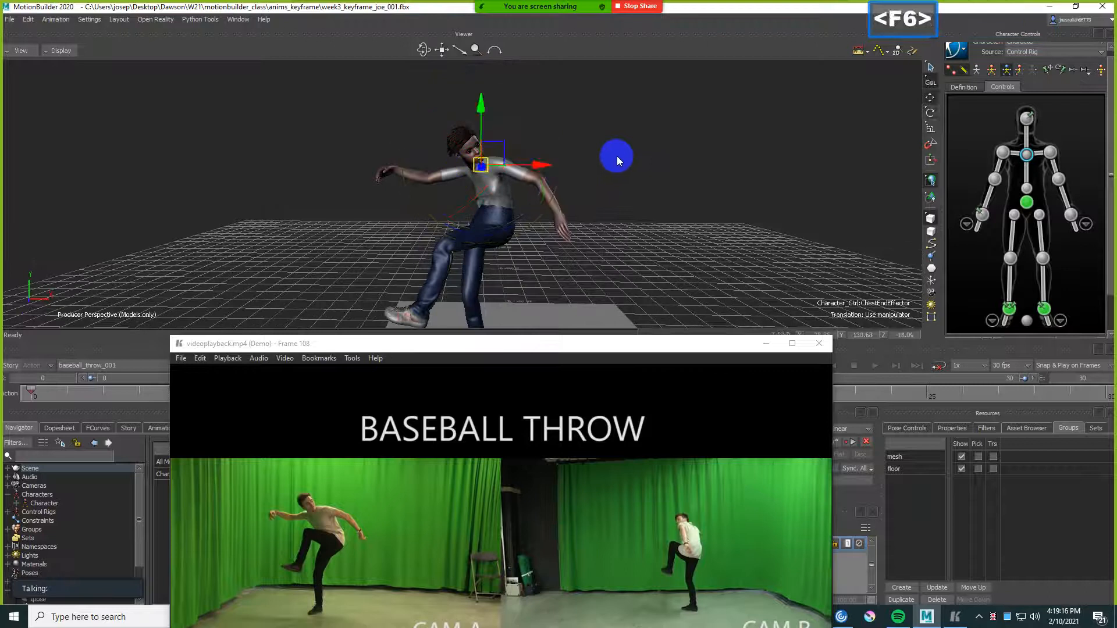
left_click(542, 163)
left_click_drag(542, 164, 655, 186)
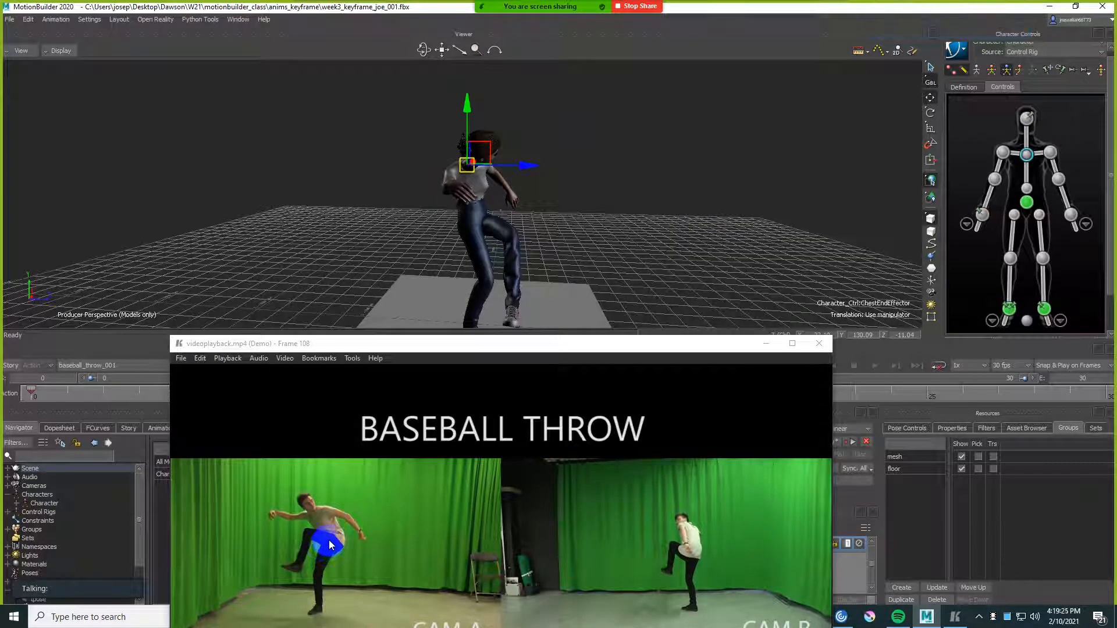
left_click(546, 160, "shift")
left_click_drag(545, 160, 532, 162)
left_click_drag(605, 223, 548, 217, "shift")
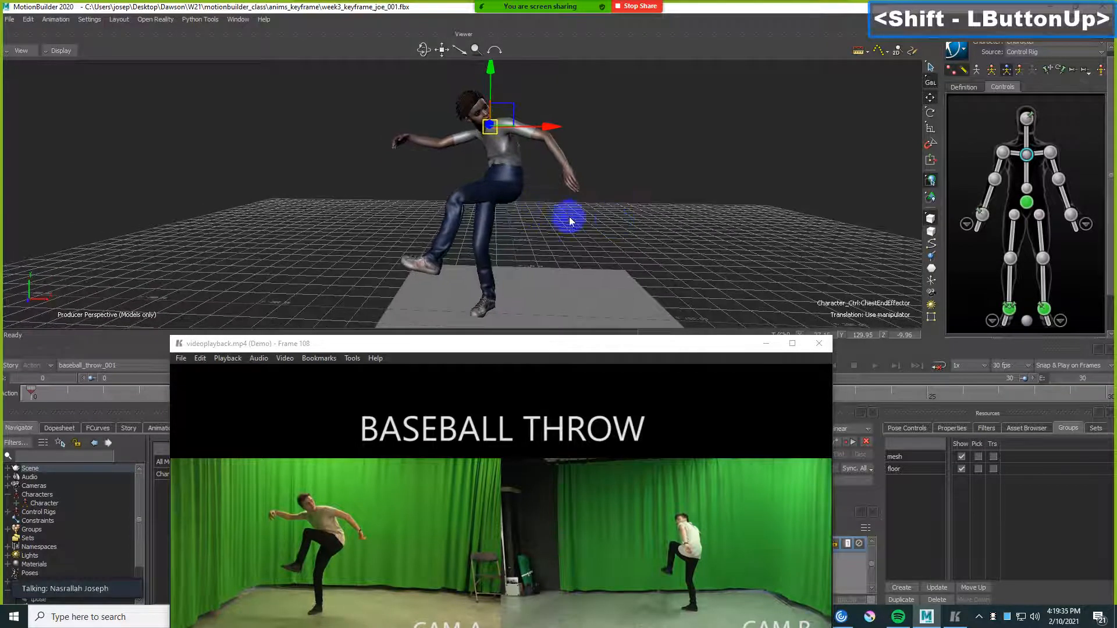
- Raise the left ankle effector in global space to lift the bent leg as in the reference, checking it from the side
left_click(1009, 308)
left_click_drag(595, 180, 620, 202, "ctrl")
left_click(1043, 308)
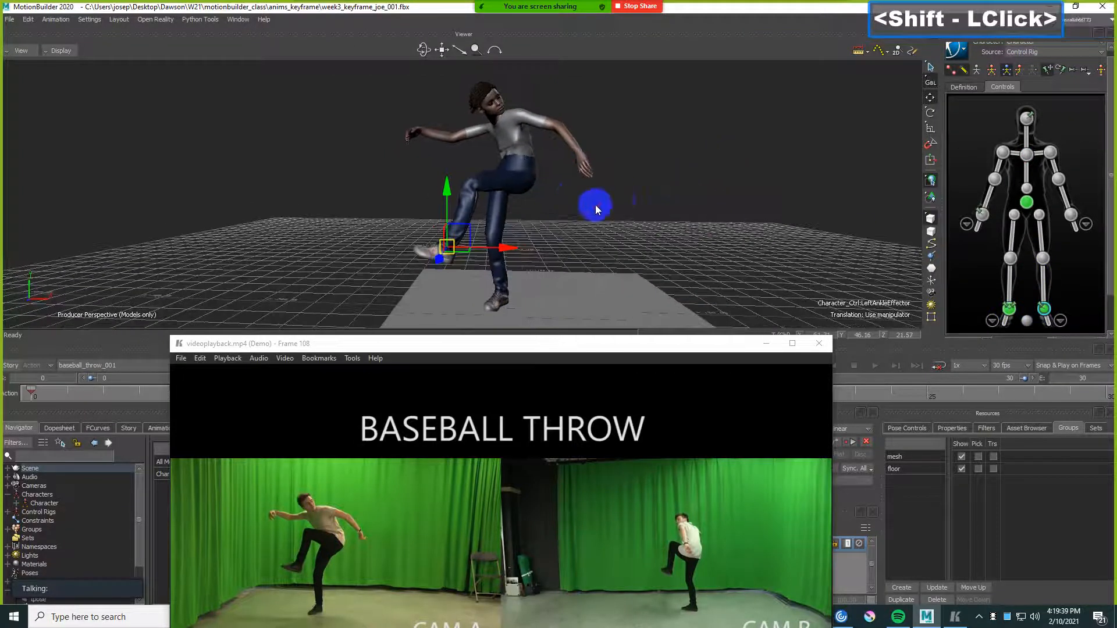
mouse_move(461, 235)
left_mouse_down()
mouse_move(489, 210)
mouse_move(453, 218)
left_mouse_up()
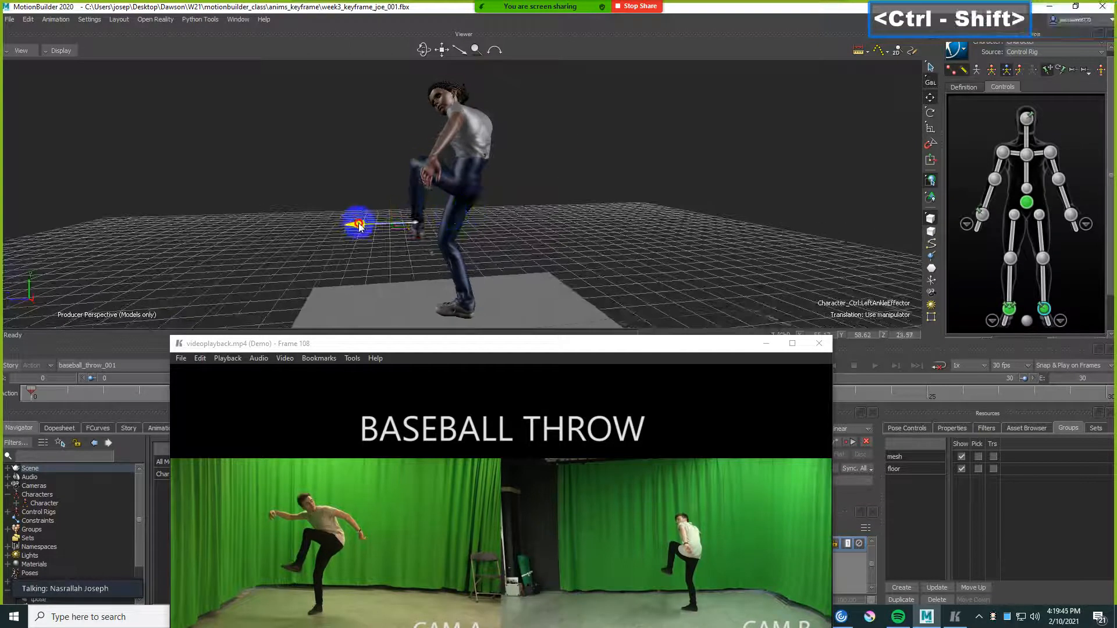
left_click_drag(358, 227, 600, 233, "ctrl+shift")
scroll(547, 225, "down", 2)
left_click_drag(601, 233, 591, 229, "shift")
left_click_drag(591, 230, 593, 228, "ctrl")
left_click_drag(593, 228, 515, 231, "shift")
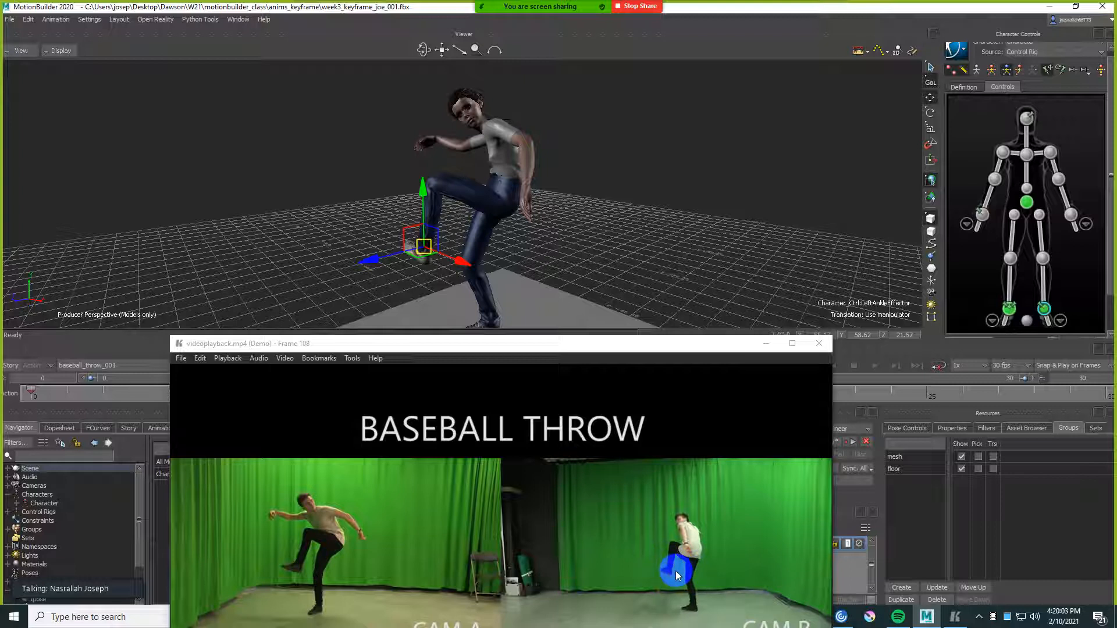
left_click_drag(625, 320, 603, 283, "ctrl+shift")
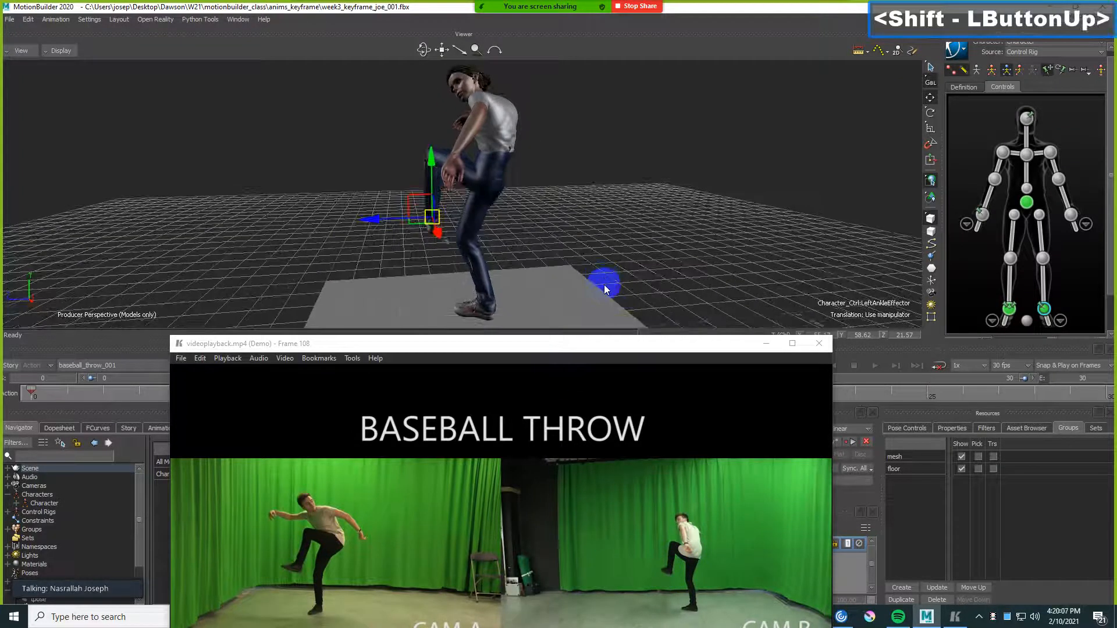
- Rotate the left ankle effector in local space to turn the raised foot
key("r")
key("F5")
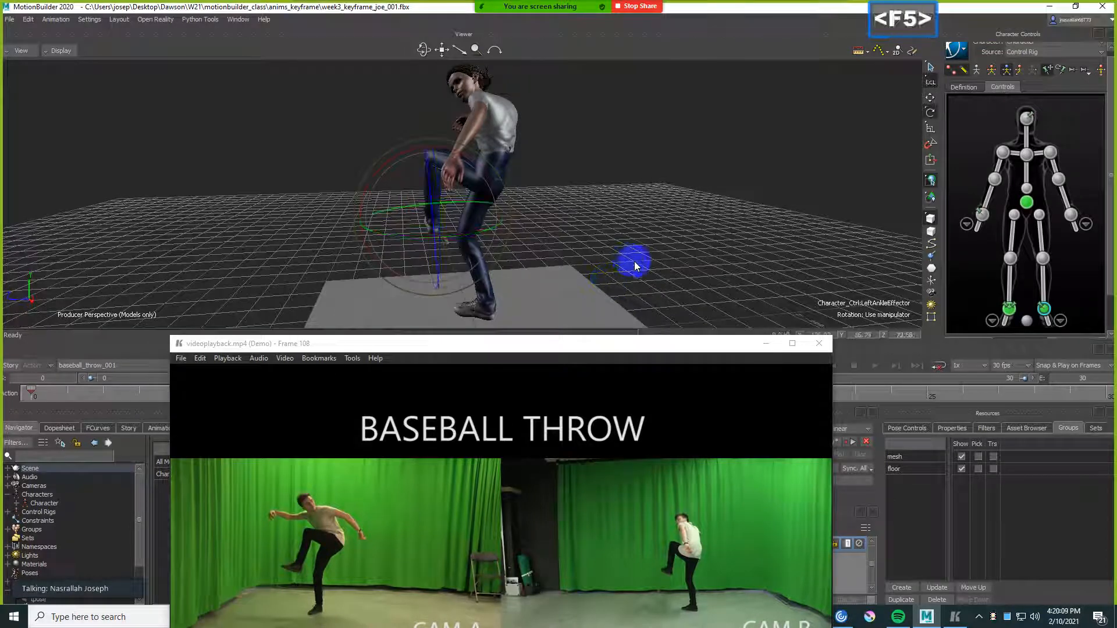
left_click(470, 202)
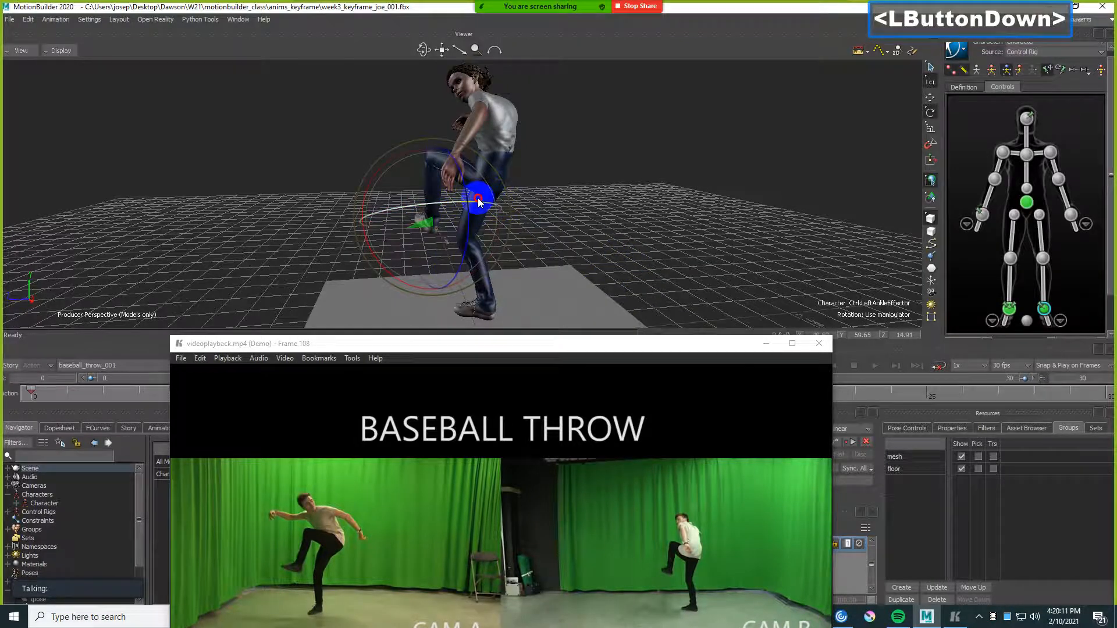
mouse_move(552, 212)
left_mouse_down("ctrl+shift")
mouse_move(565, 216)
mouse_move(557, 227)
left_mouse_up("ctrl+shift")
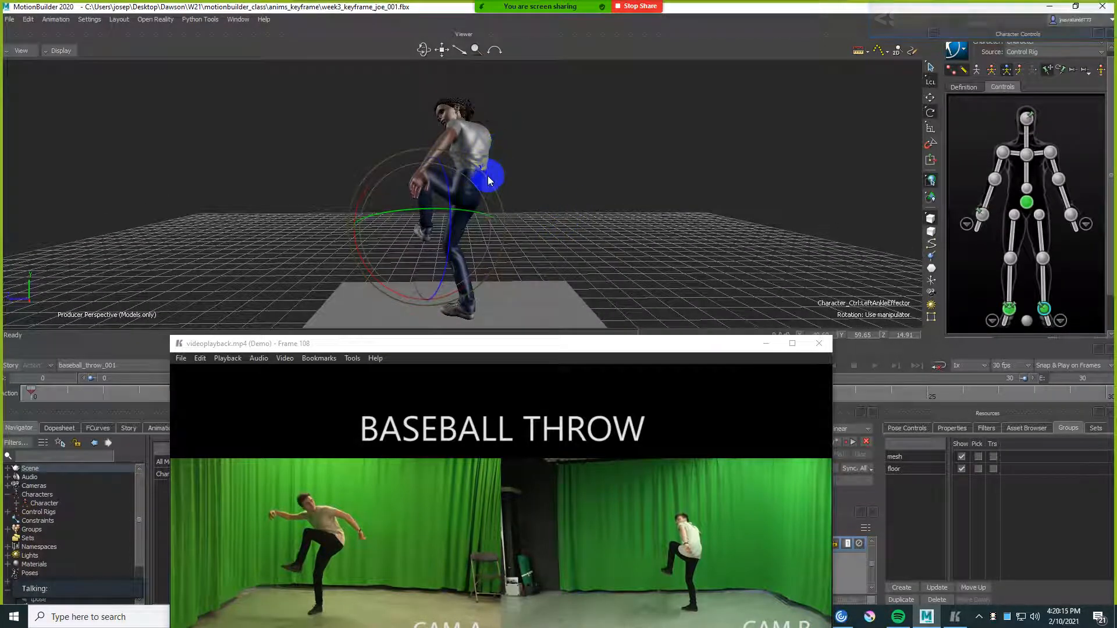
- Key the raised-leg pose on the character's control rig and check it from the front
left_click(583, 184)
key("k")
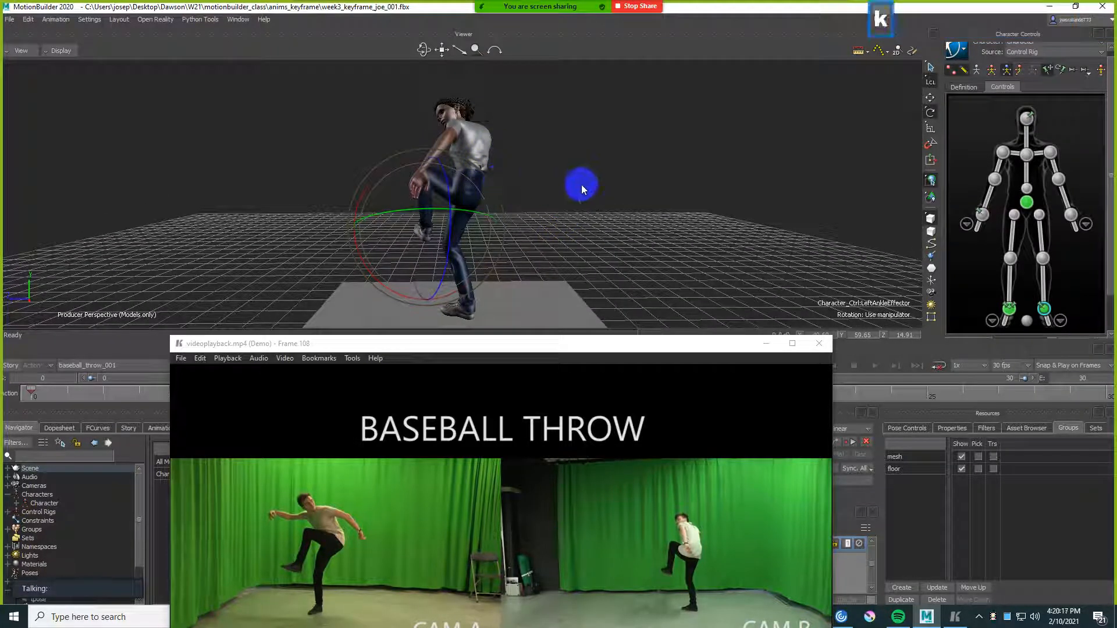
scroll(585, 182, "down", 2)
left_click_drag(585, 183, 654, 177, "ctrl+shift")
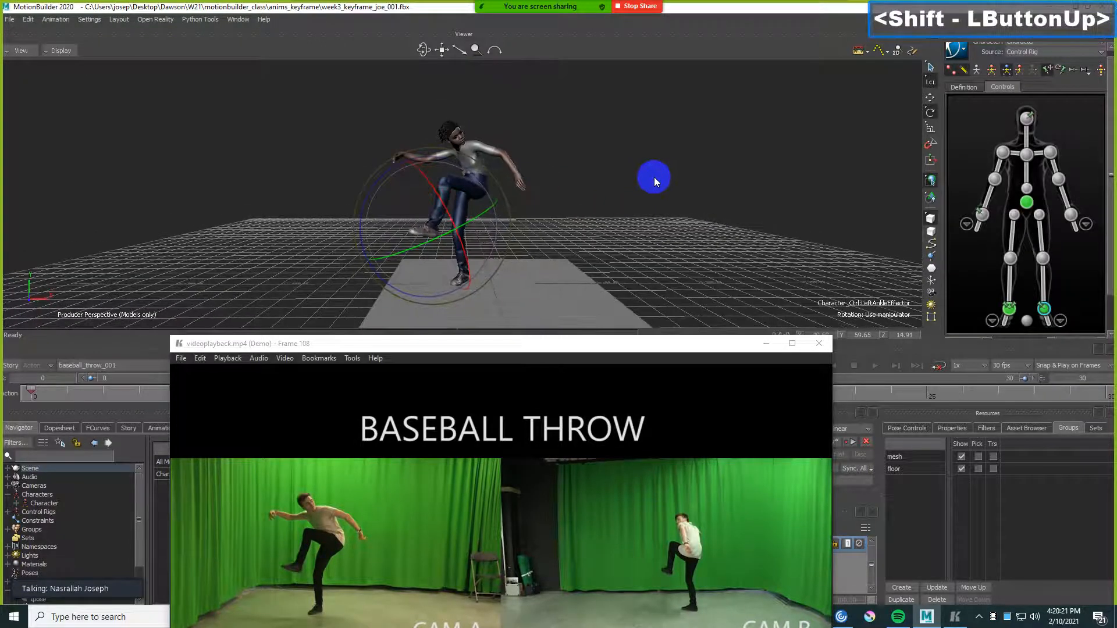
- Bring the reference video into view and step it forward from frame 108 to frame 134 to study the throw
left_click_drag(474, 346, 477, 225)
left_click(448, 369)
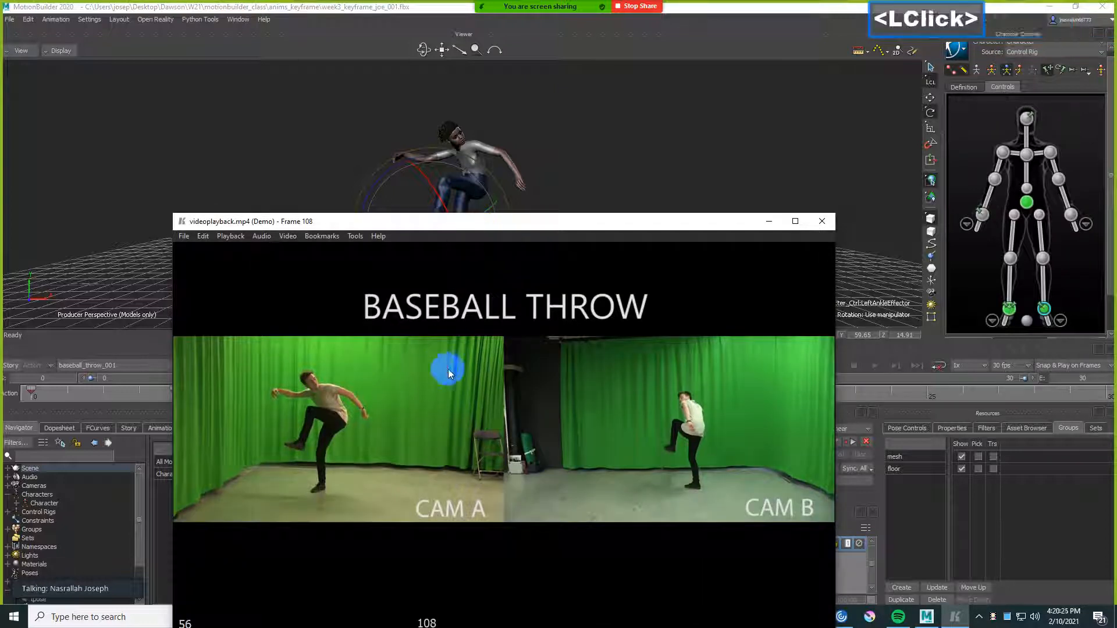
key("Right")
key("Right")
key("Right")
key("Right")
key("Right")
key("Right")
key("Right")
key("Right")
key("Right")
key("Right")
key("Right")
key("Right")
key("Right")
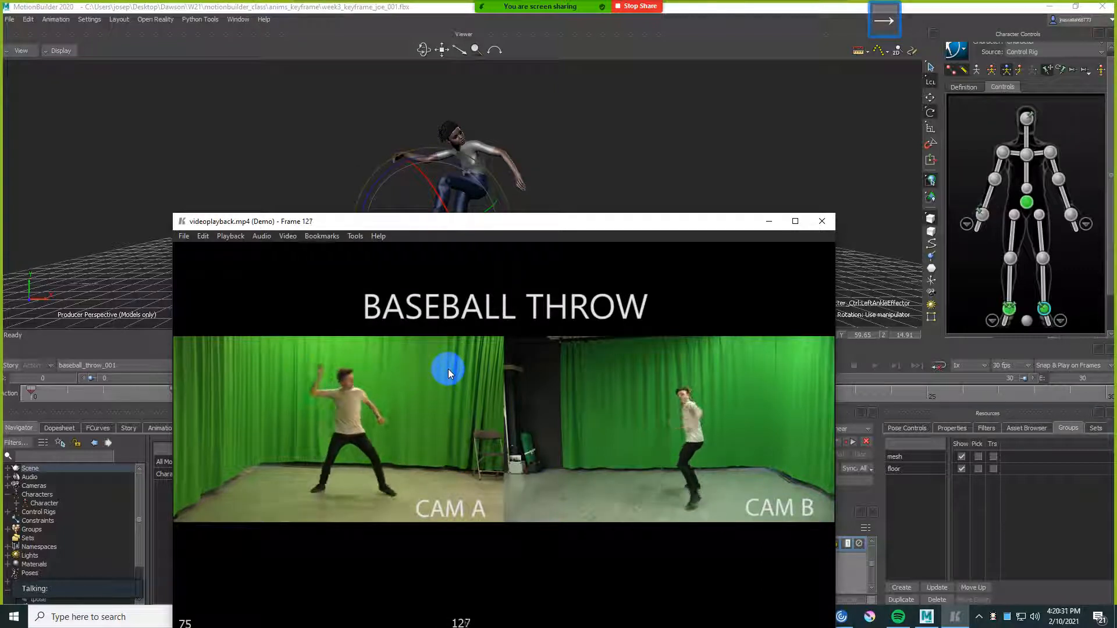
key("Right")
key("Right")
key("Right")
key("Right")
key("Right")
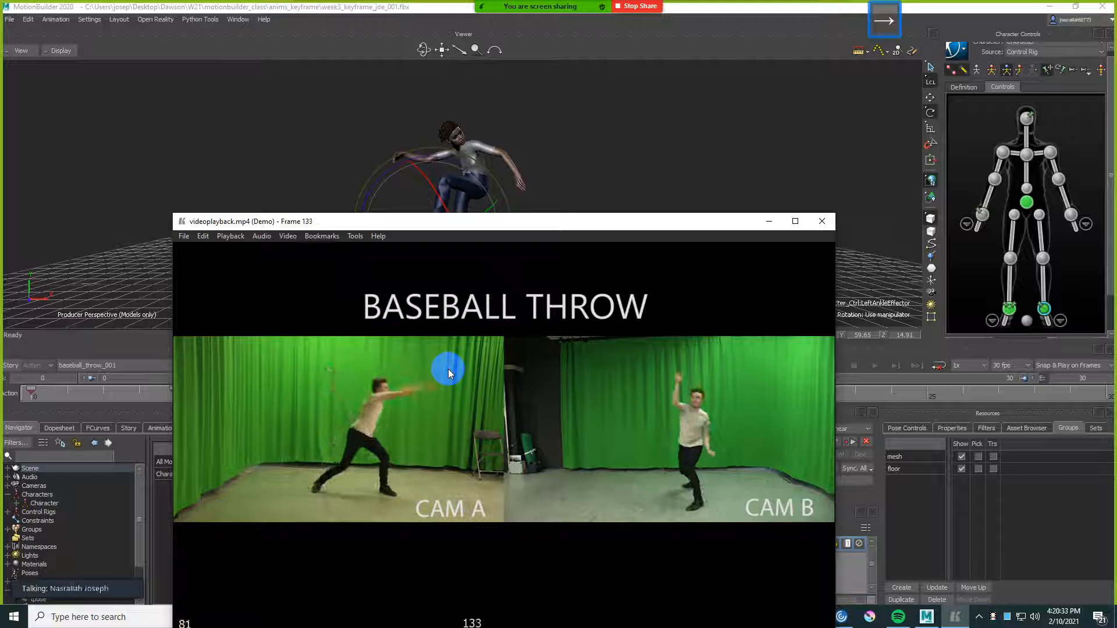
key("Left")
key("Left")
key("Right")
key("Right")
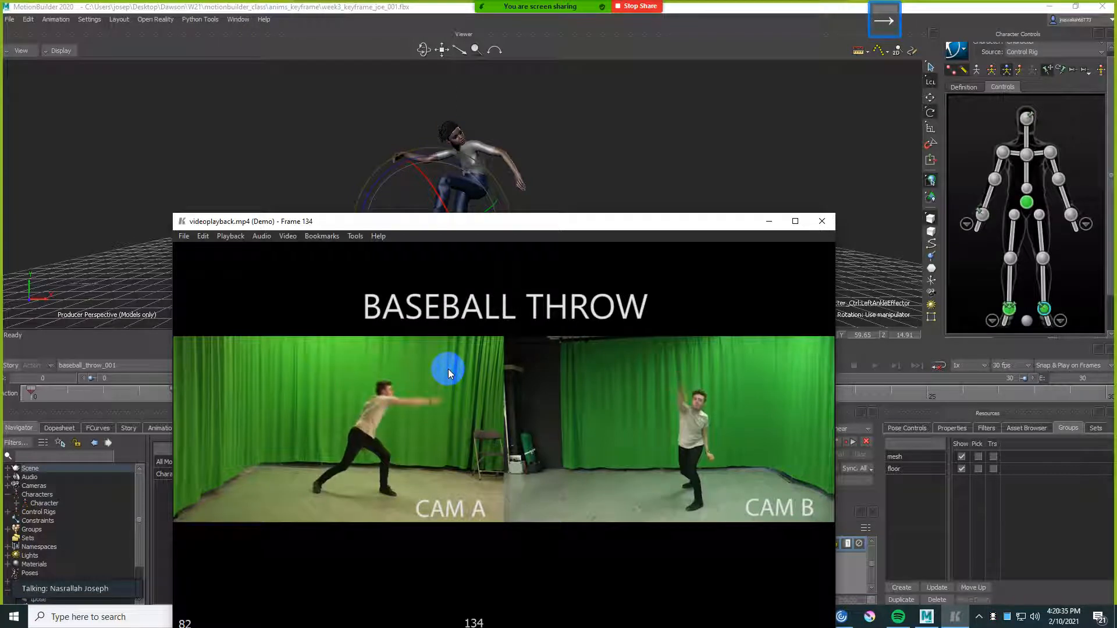
- Step the reference video back and forth around frame 128 to examine the arm and body positions before the release
key("Left")
key("Left")
key("Left")
key("Left")
key("Left")
key("Left")
key("Left")
key("Left")
key("Left")
key("Left")
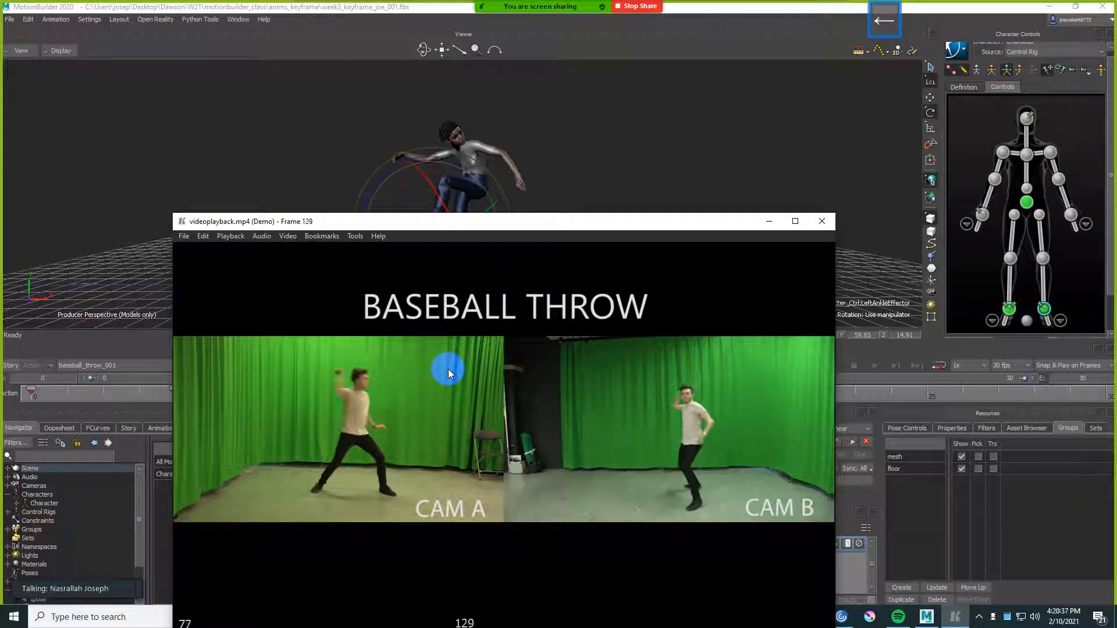
key("Left")
key("Left")
key("Left")
key("Right")
key("Right")
key("Right")
key("Right")
key("Right")
key("Right")
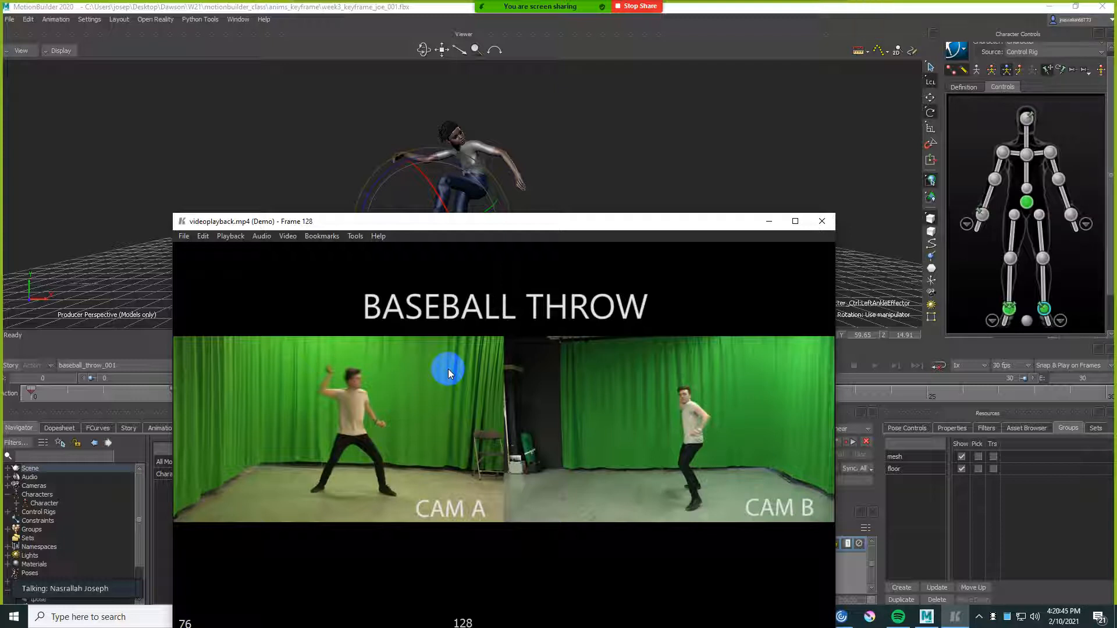
- Advance the reference video to frame 134, the extended-arm release, as the reference for another key pose
key("Right")
key("Right")
key("Right")
key("Right")
key("Right")
key("Right")
key("Left")
key("Right")
key("Right")
key("Left")
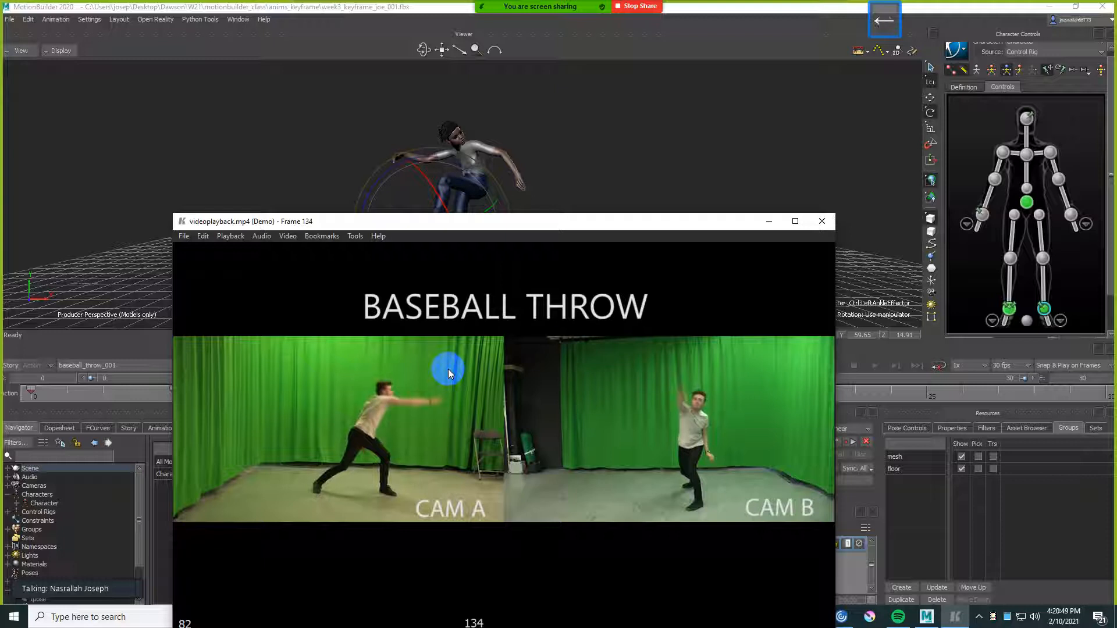
- Lower the reference video window to uncover the timeline and save the scene
left_click(516, 229)
left_click_drag(516, 230, 512, 417)
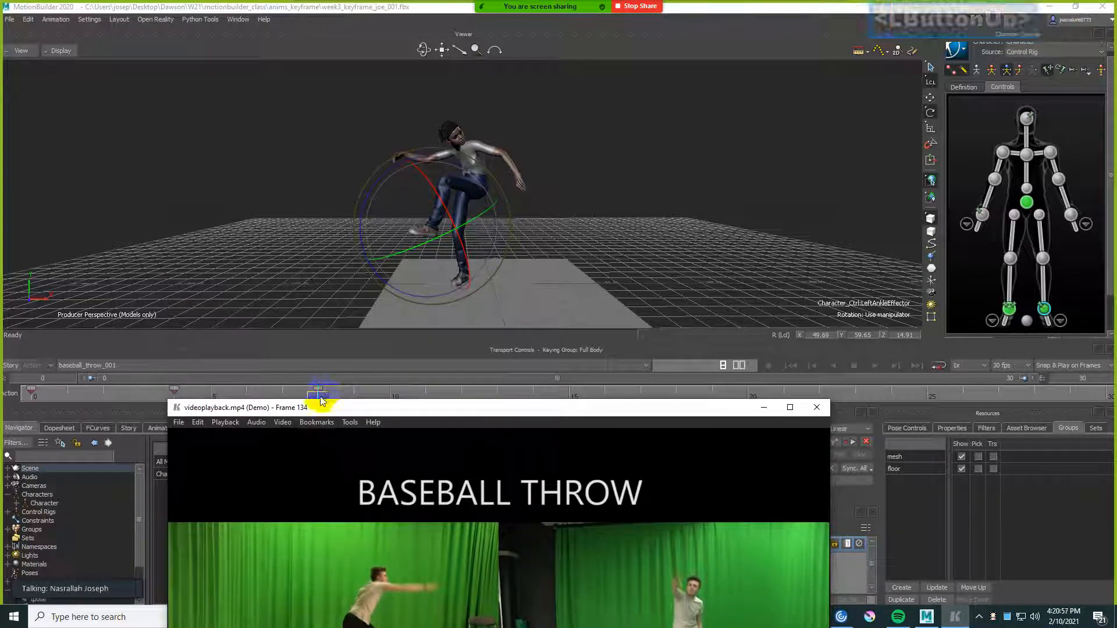
left_click(634, 232)
key("ctrl+s")
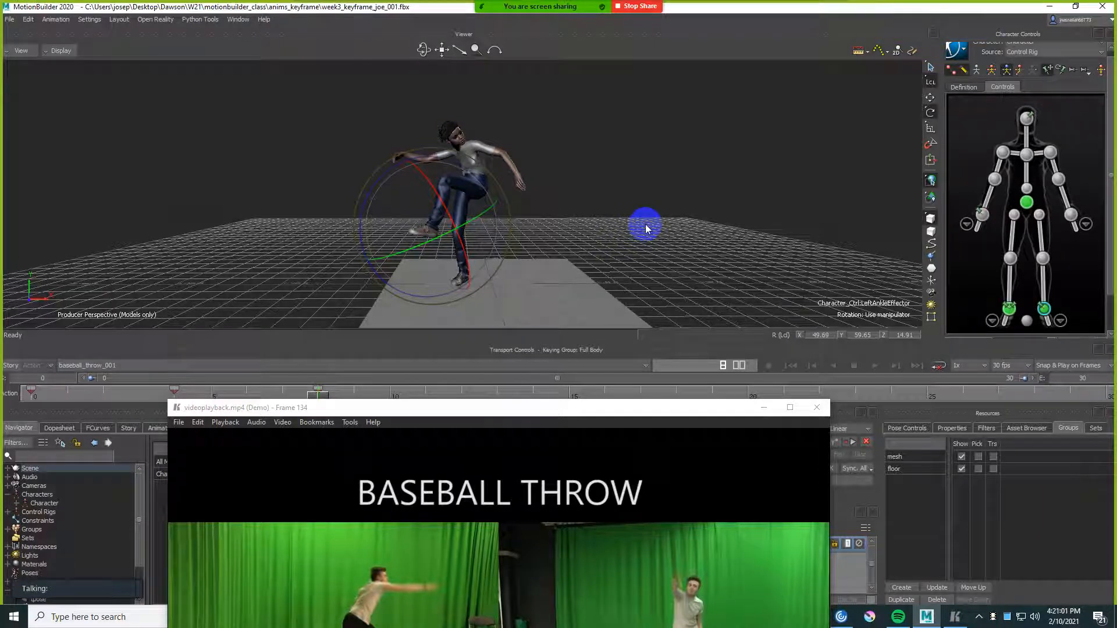
- Move the timeline to about frame 12 and place the reference video directly below the character for comparison
left_click(324, 409)
left_click_drag(319, 401, 336, 399)
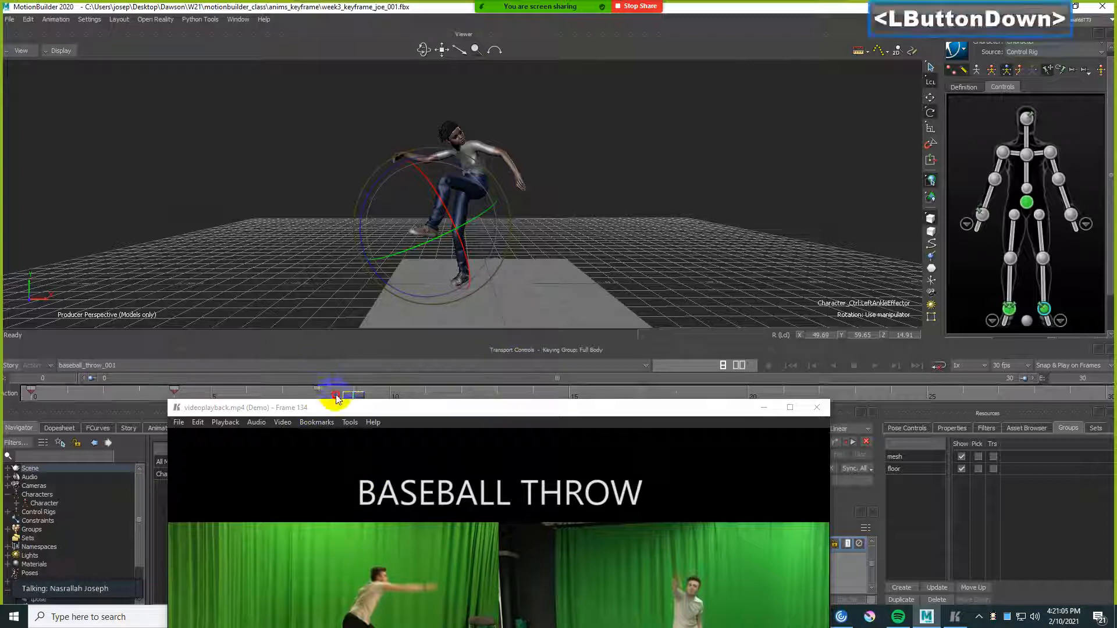
left_click_drag(407, 397, 470, 395)
left_click_drag(587, 251, 591, 220, "shift")
left_click_drag(520, 411, 513, 296)
left_click_drag(570, 218, 570, 218, "shift")
left_click_drag(654, 186, 640, 212, "shift")
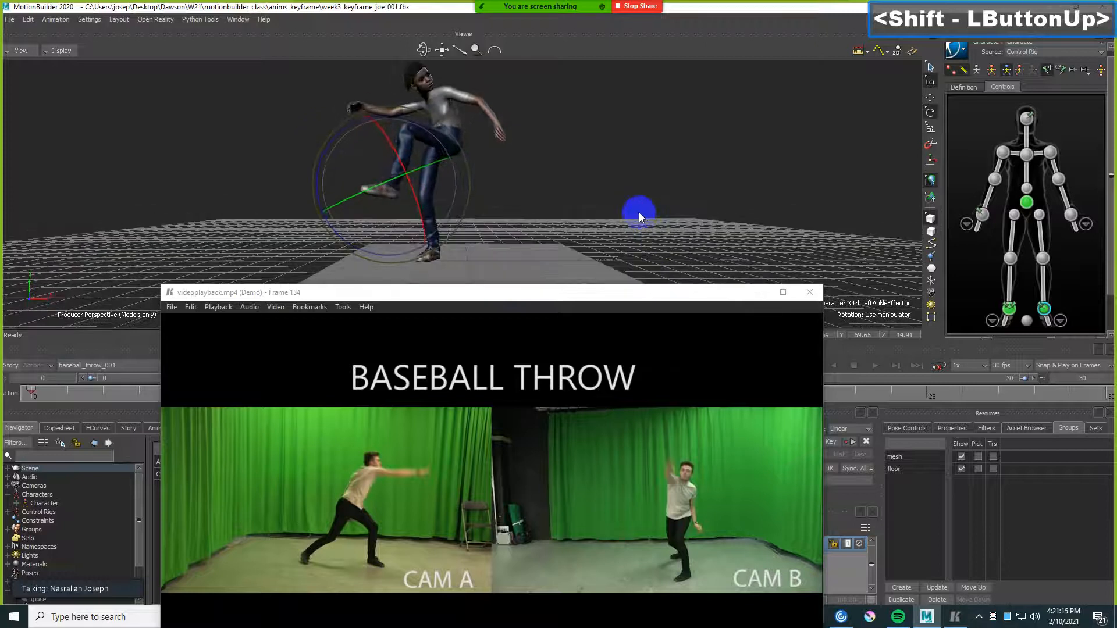
- Step back and forth through the baseball throw reference video around frames 125 to 134 to study the throwing motion
left_click_drag(608, 291, 623, 253)
left_click(486, 416)
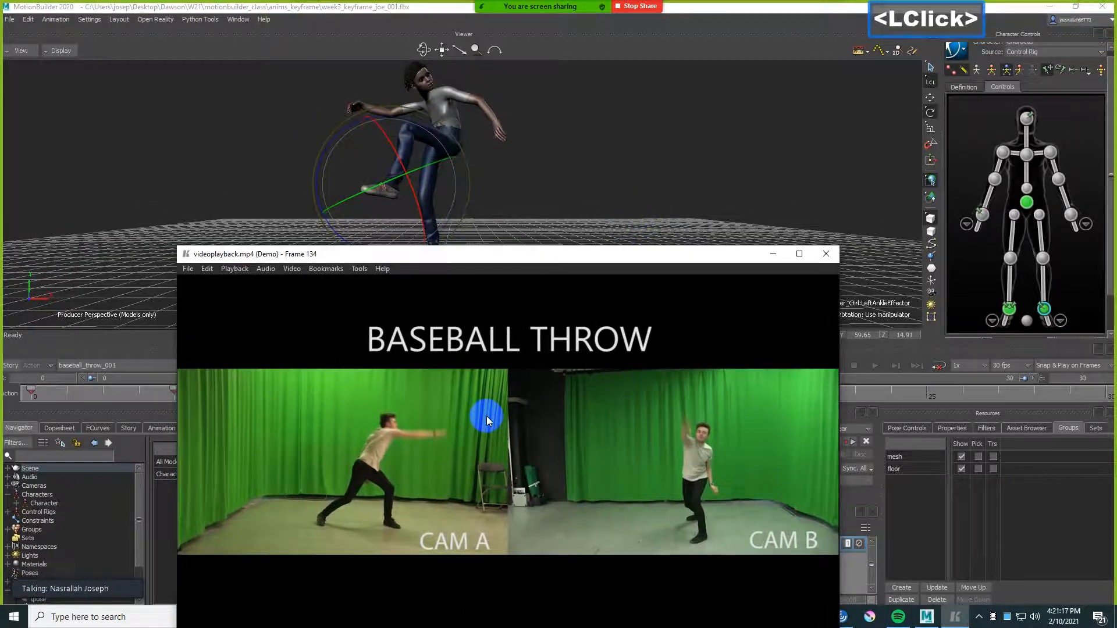
key("Left")
key("Left")
key("Left")
key("Left")
key("Left")
key("Left")
key("Left")
key("Left")
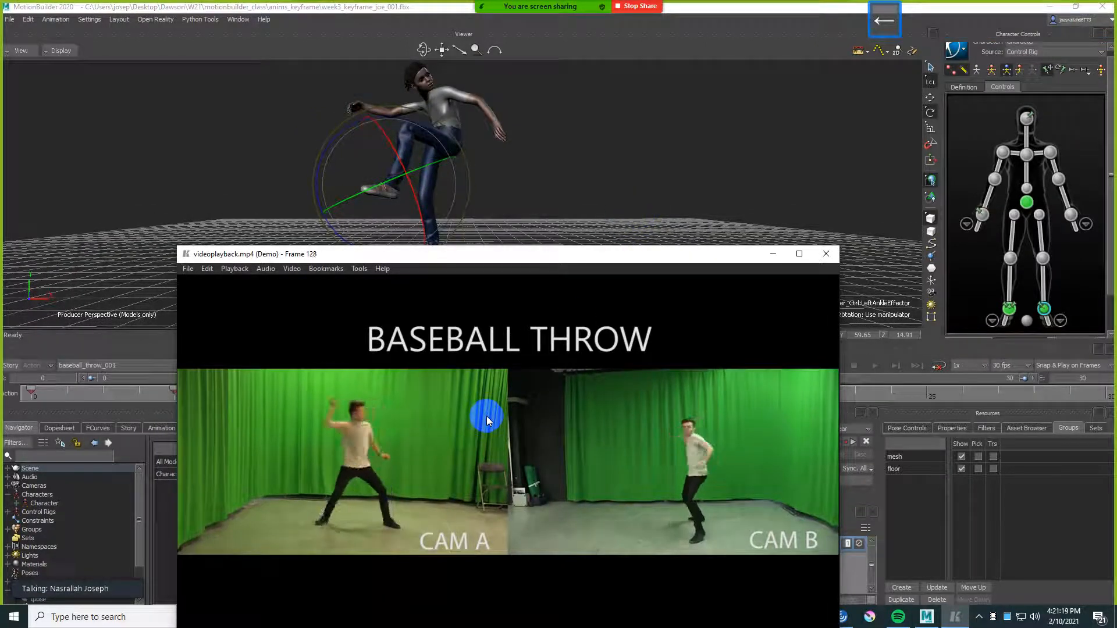
key("Right")
key("Right")
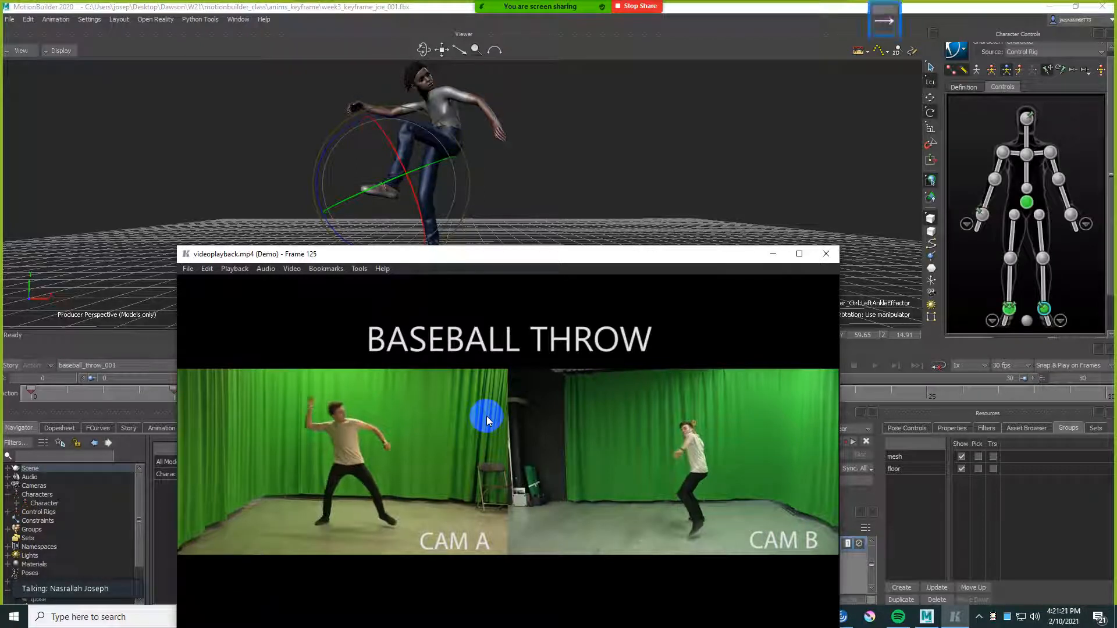
key("Right")
key("Right")
key("Right")
key("Left")
key("Left")
key("Right")
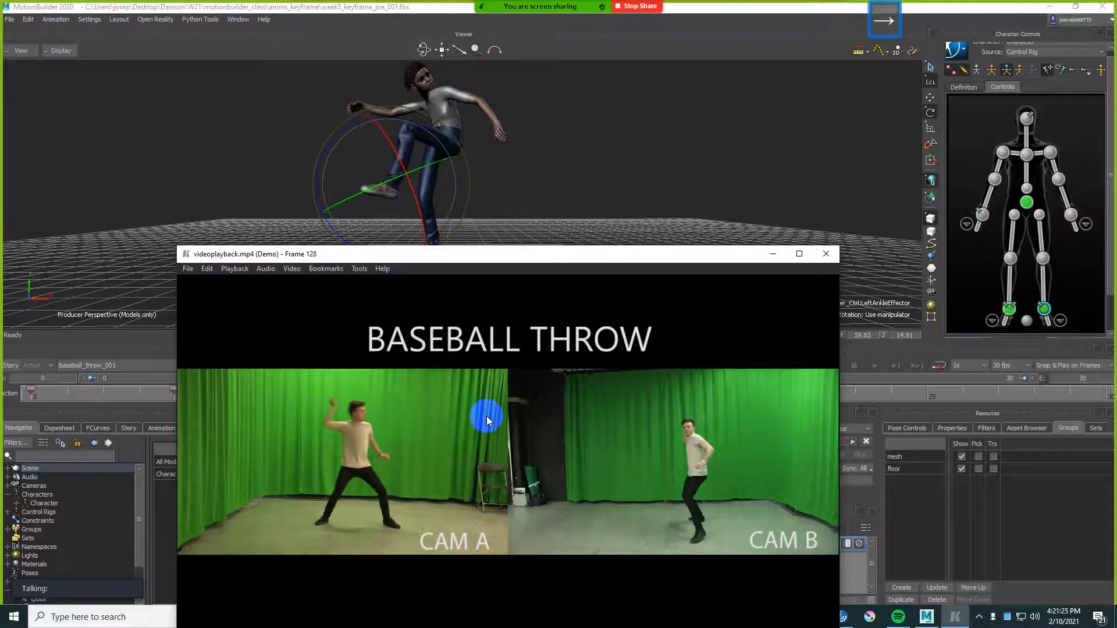
key("Right")
key("Right")
key("Right")
key("Right")
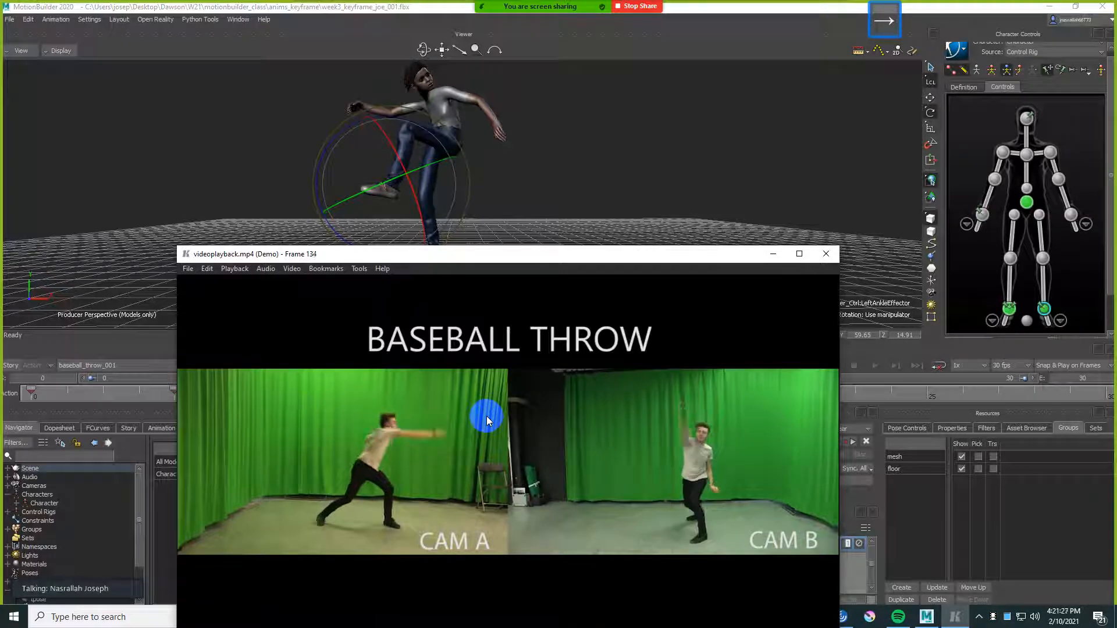
- Select the hips effector and set a full-body key on the current raised-leg pose
scroll(493, 184, "down", 2)
left_click(520, 255)
left_click_drag(521, 254, 518, 331)
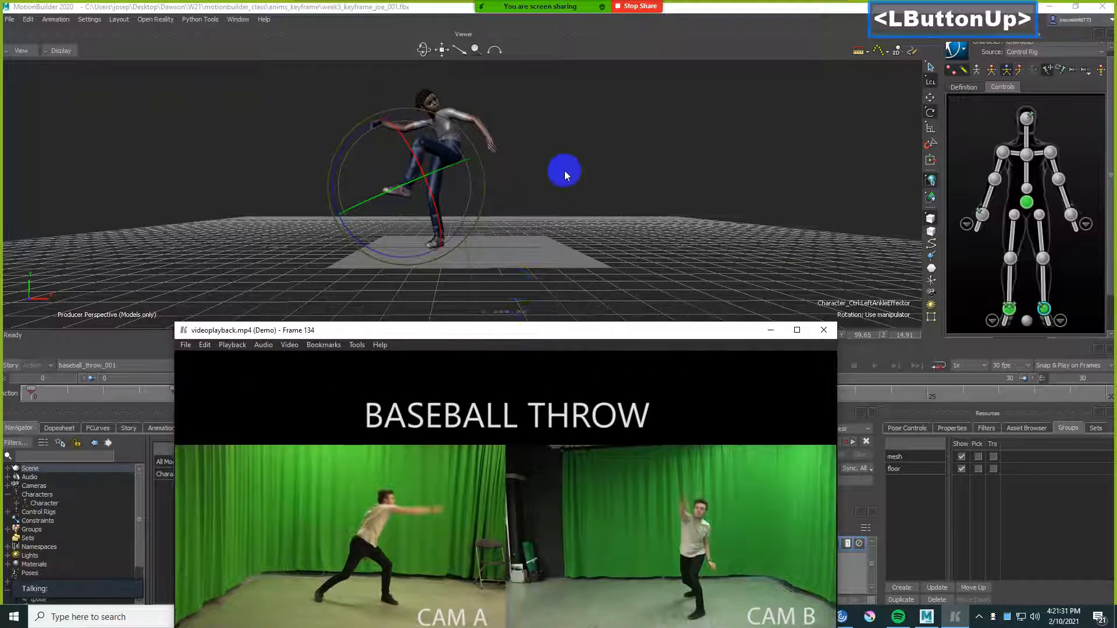
left_click(562, 172, "shift")
left_click(1026, 202)
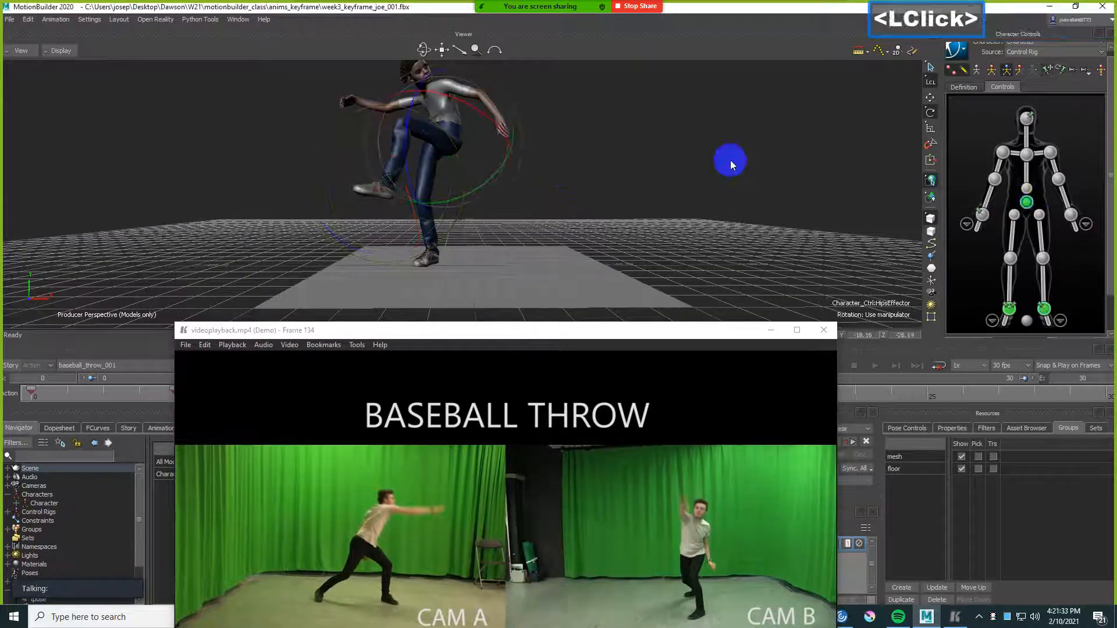
left_click(645, 156, "shift")
left_click_drag(568, 329, 560, 305)
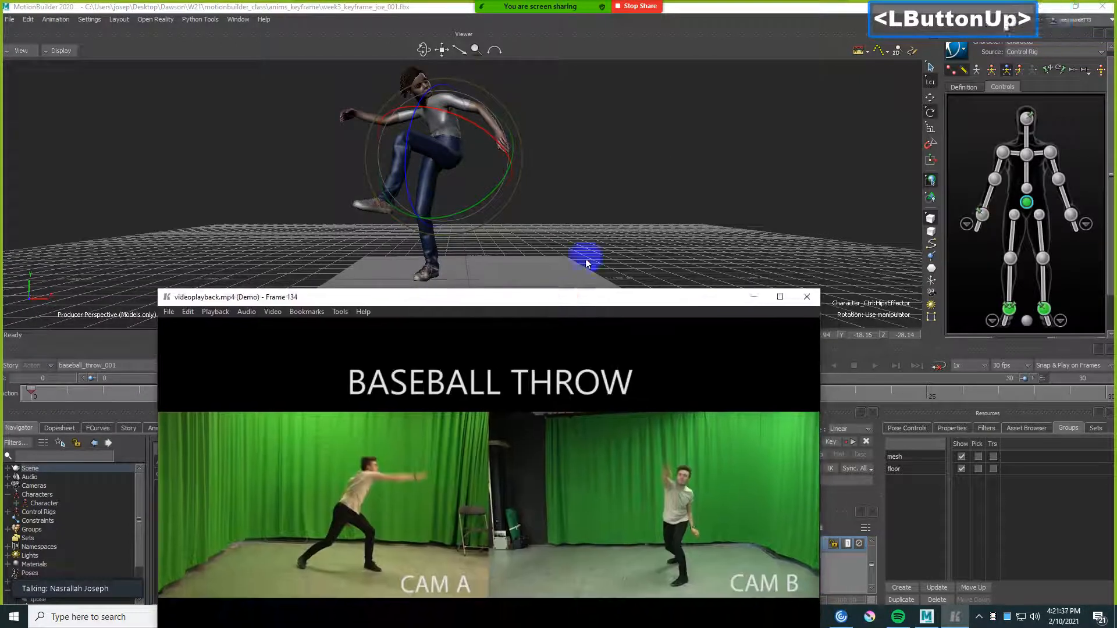
left_click(644, 199)
key("k")
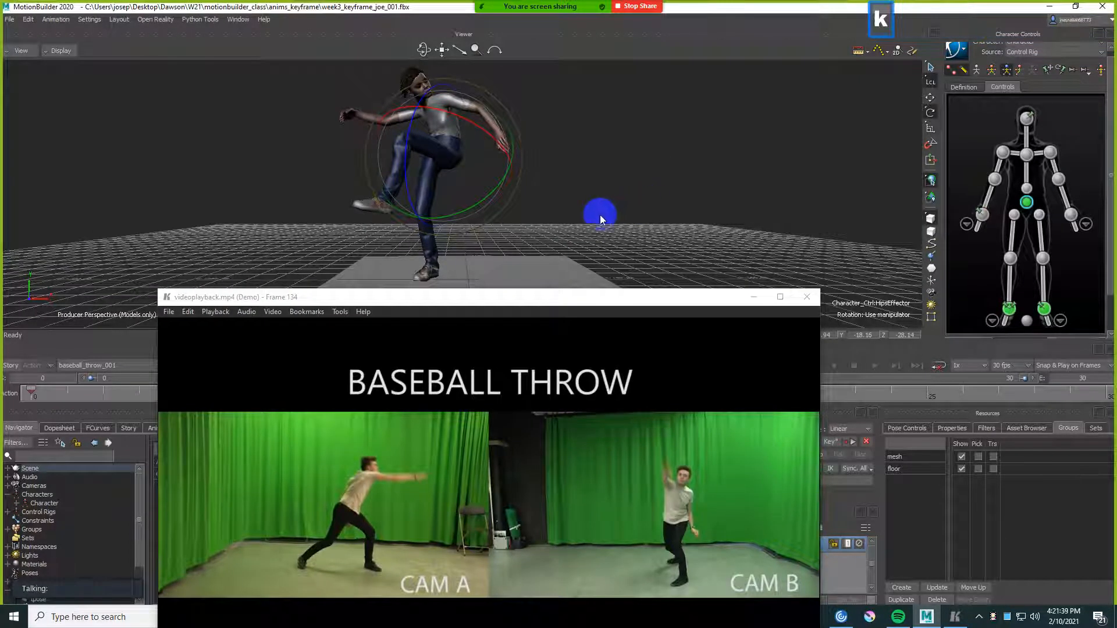
- Step through the existing keyed poses from the first frame to the raised-leg pose to review the animation's progression
left_click_drag(601, 219, 620, 218, "shift")
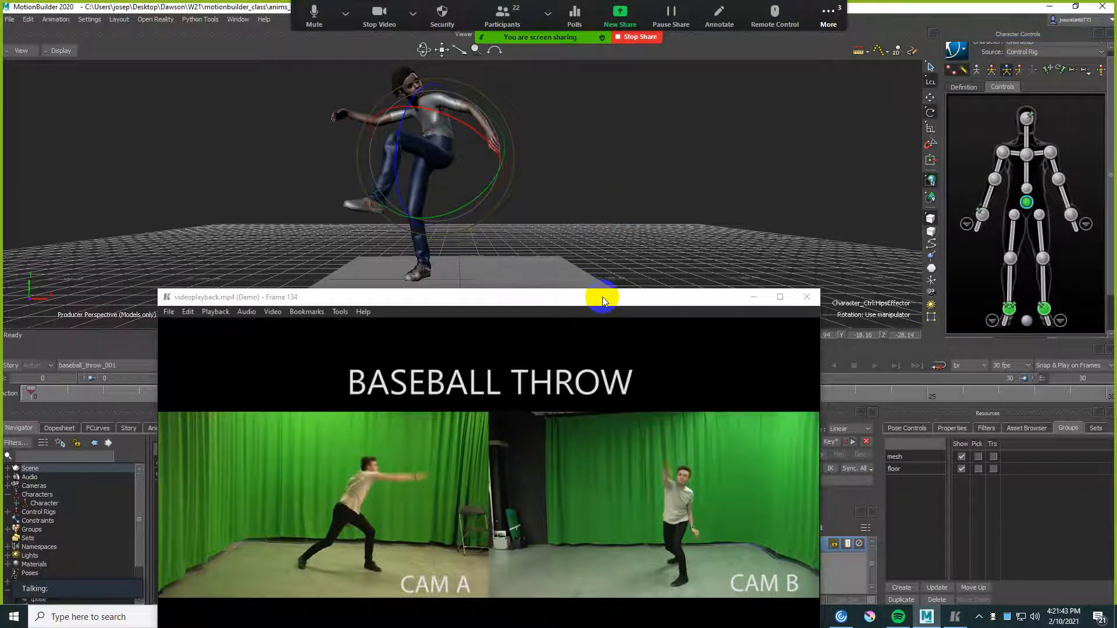
left_click_drag(602, 299, 637, 358)
left_click(641, 193)
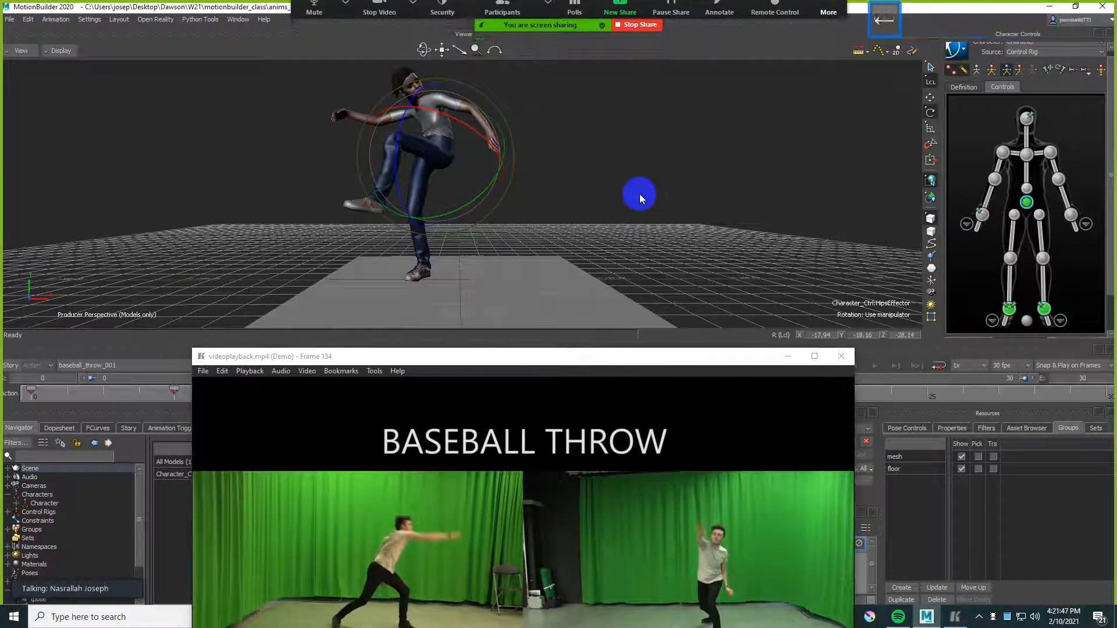
key("Left")
left_click(640, 190)
key("Left")
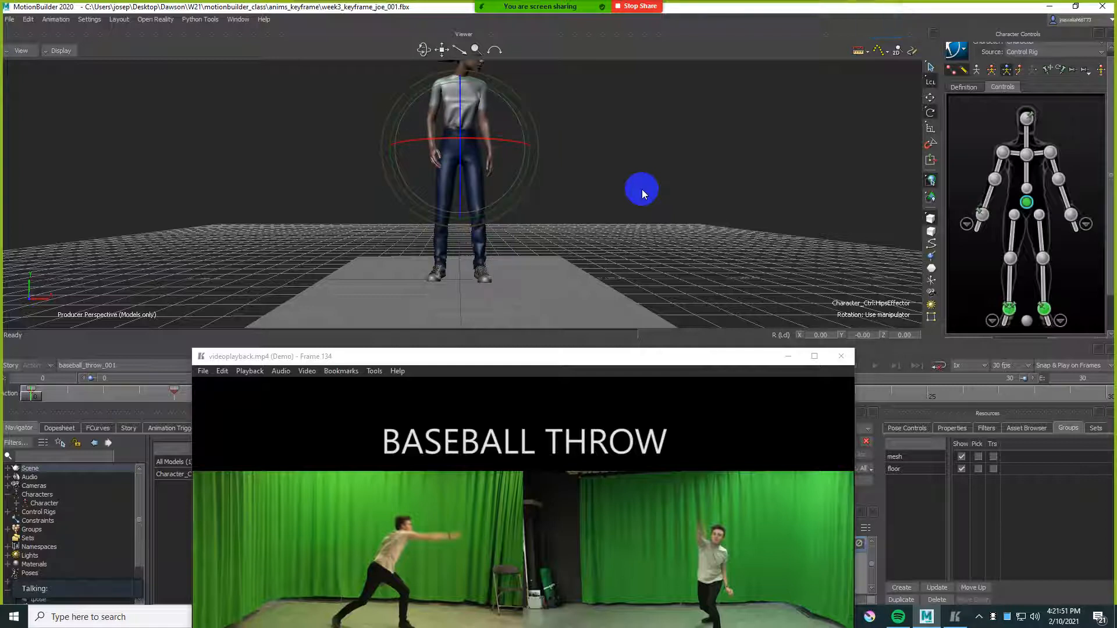
key("Right")
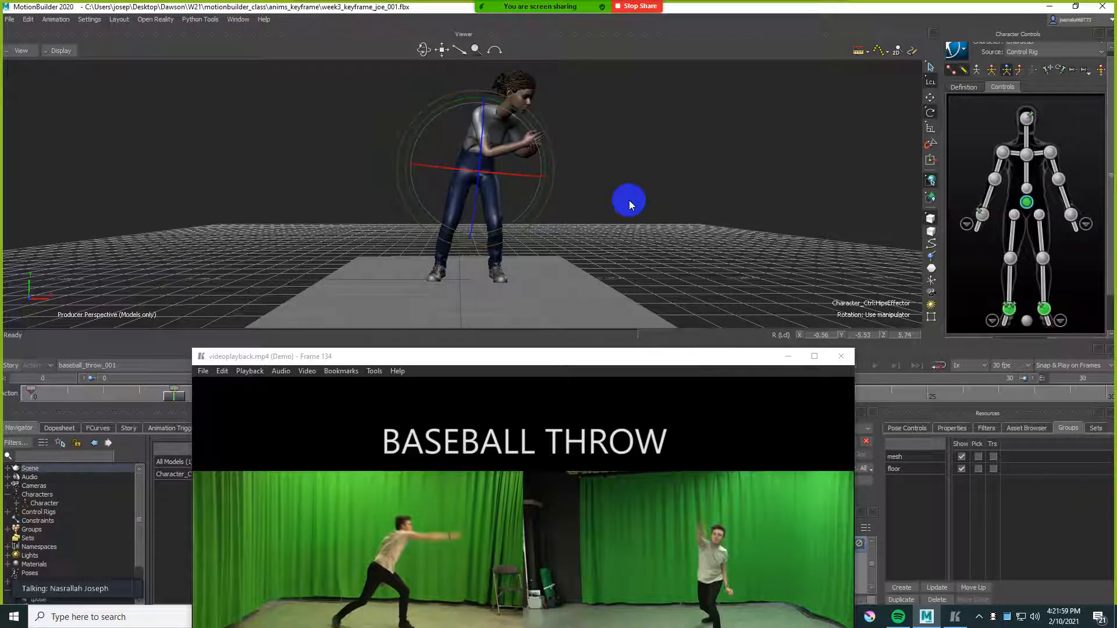
left_click_drag(608, 357, 620, 410)
left_click(619, 265)
key("Right")
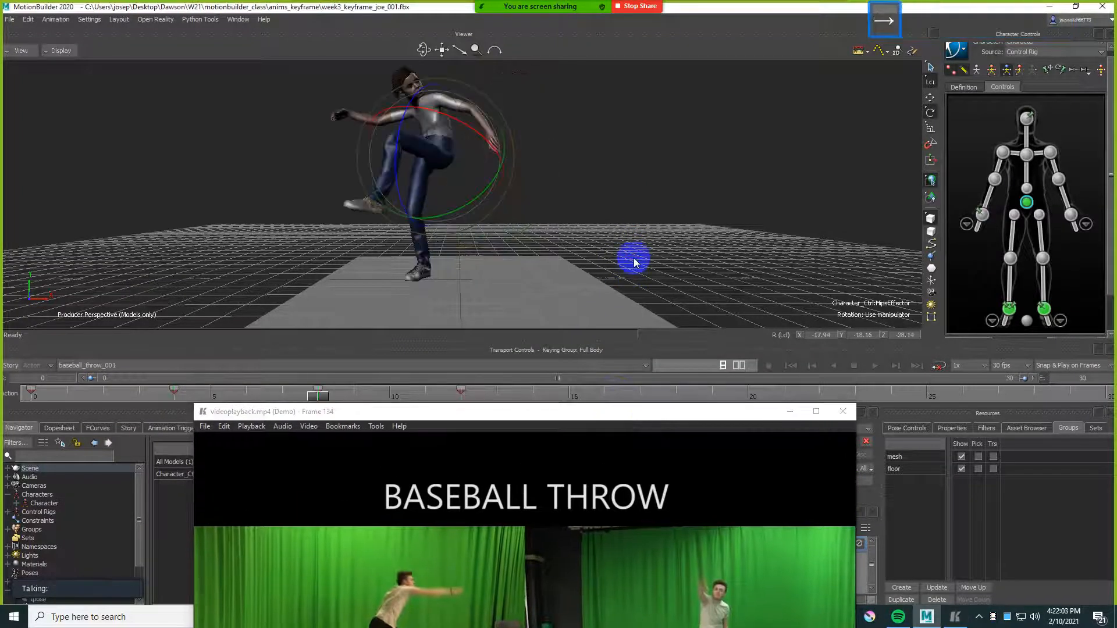
- Place the reference video beneath the character so both camera views can be compared with the pose
left_click_drag(575, 414, 544, 319)
left_click(580, 235)
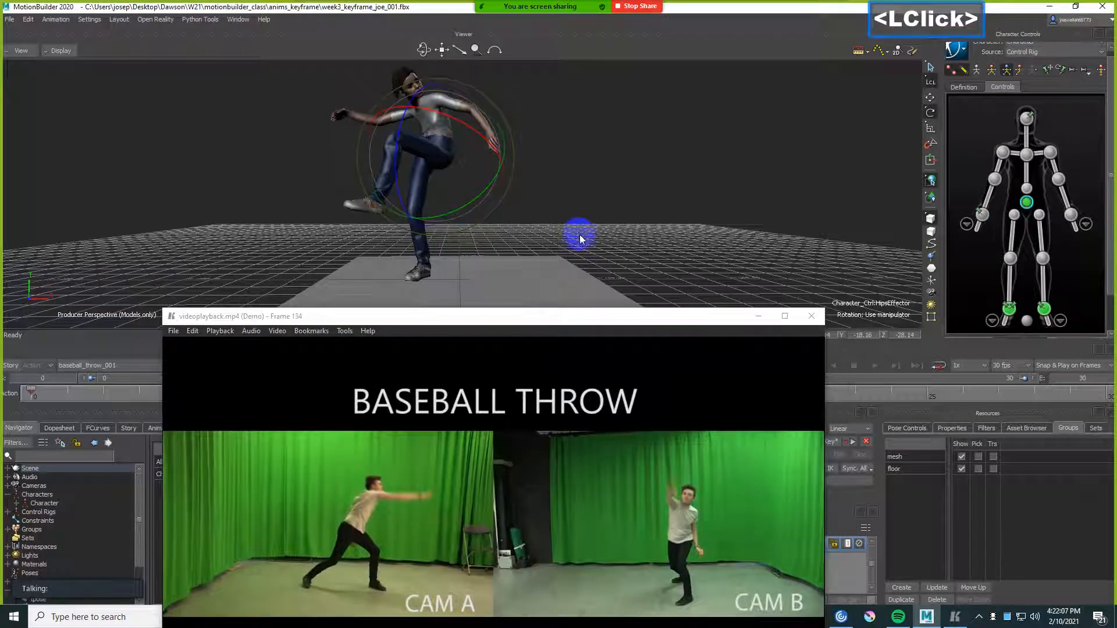
left_click_drag(577, 199, 595, 208, "ctrl+shift")
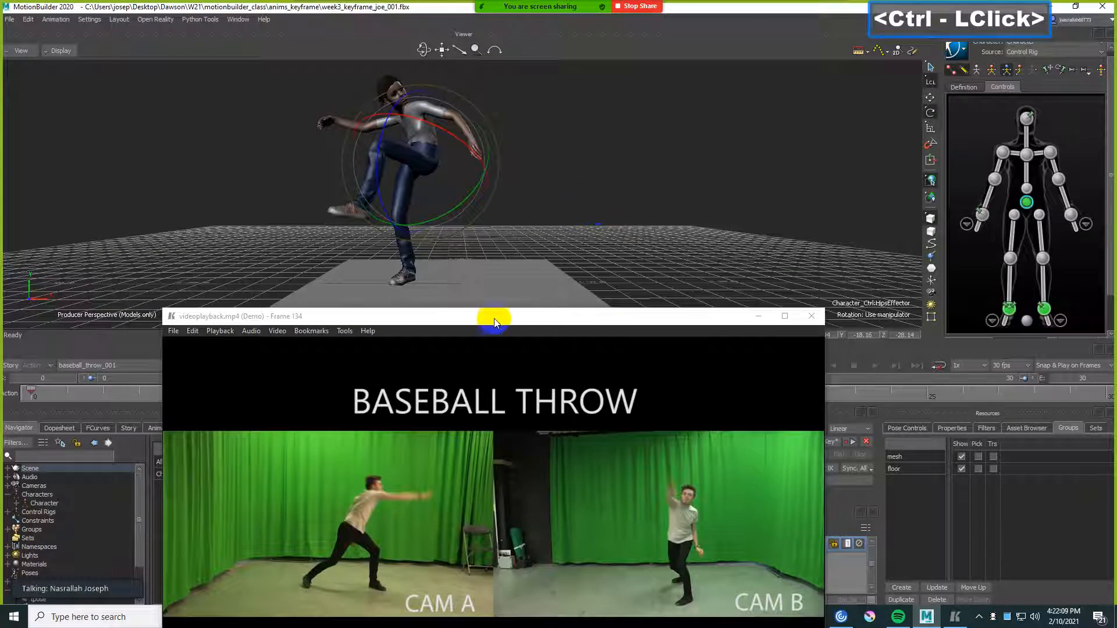
mouse_move(497, 320)
left_mouse_down()
mouse_move(497, 426)
mouse_move(493, 314)
left_mouse_up()
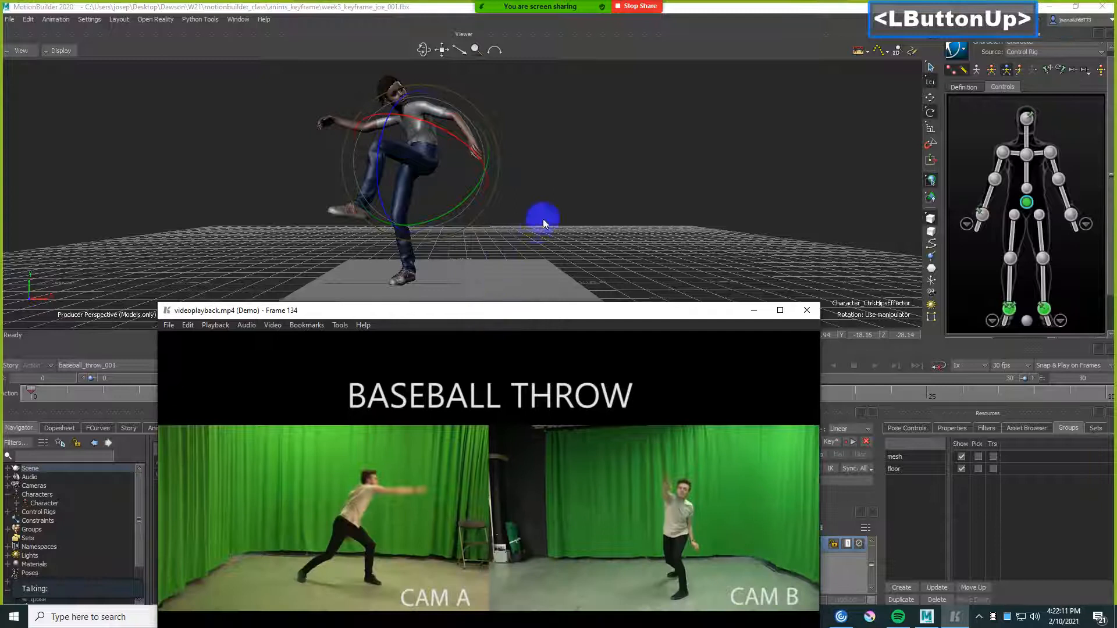
left_click(1024, 192)
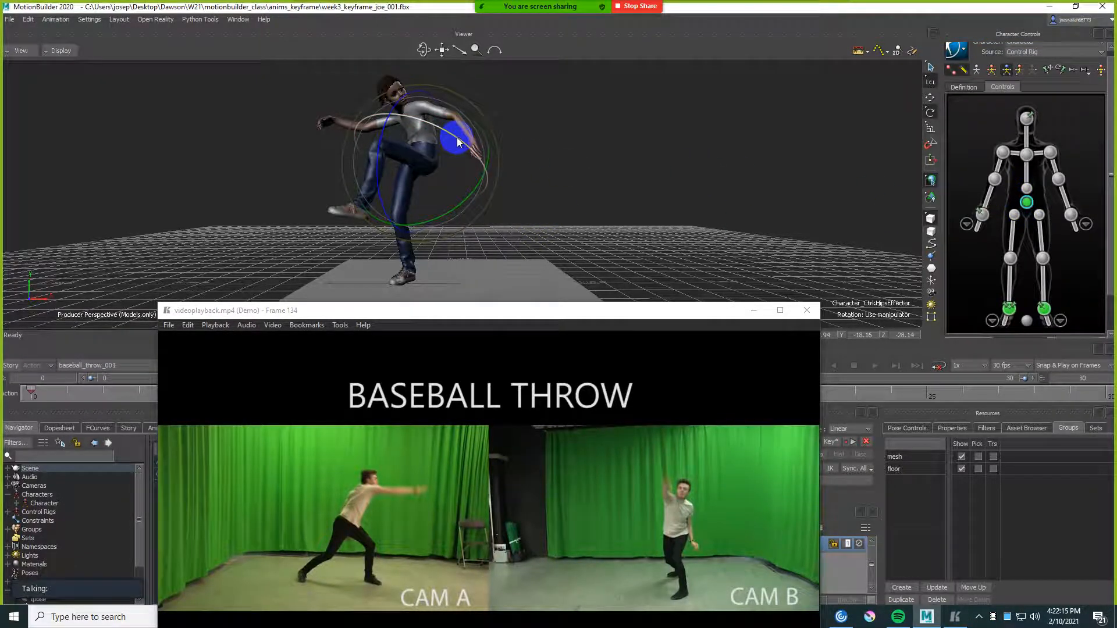
left_click_drag(460, 143, 489, 165)
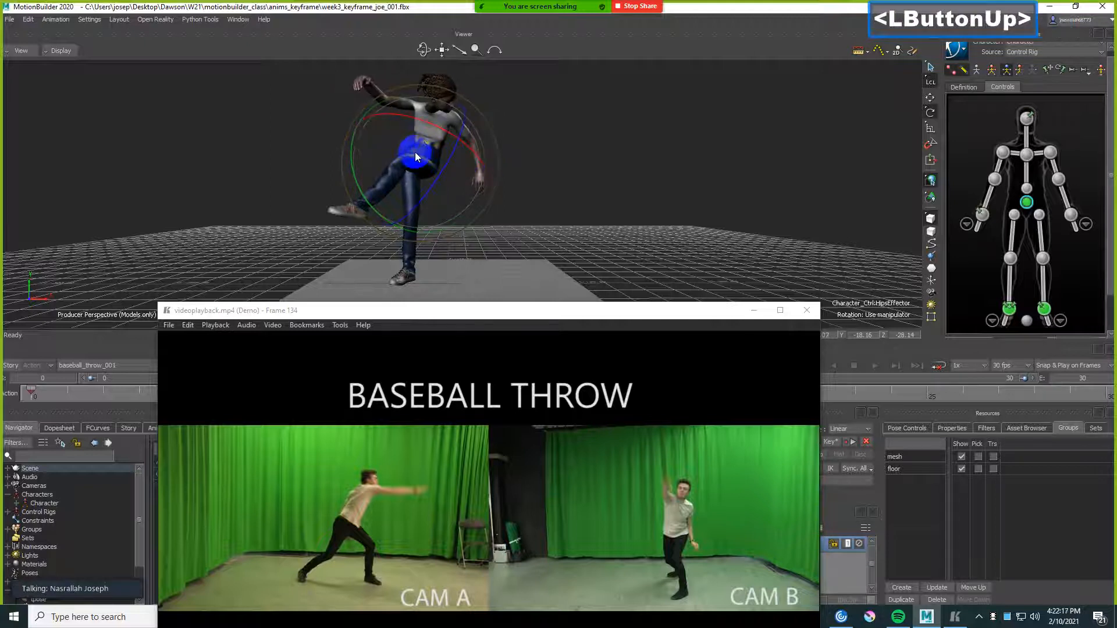
key("ctrl+z")
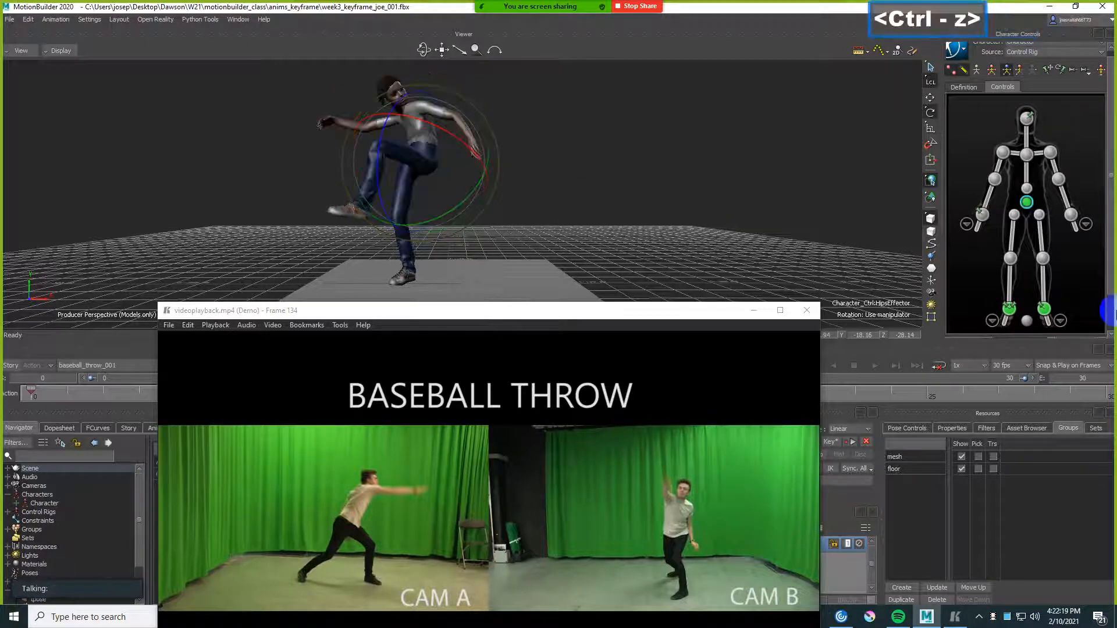
- Translate the left ankle effector forward and down so the raised foot lands ahead of the body
left_click(1042, 309)
left_click_drag(858, 256, 631, 200, "shift")
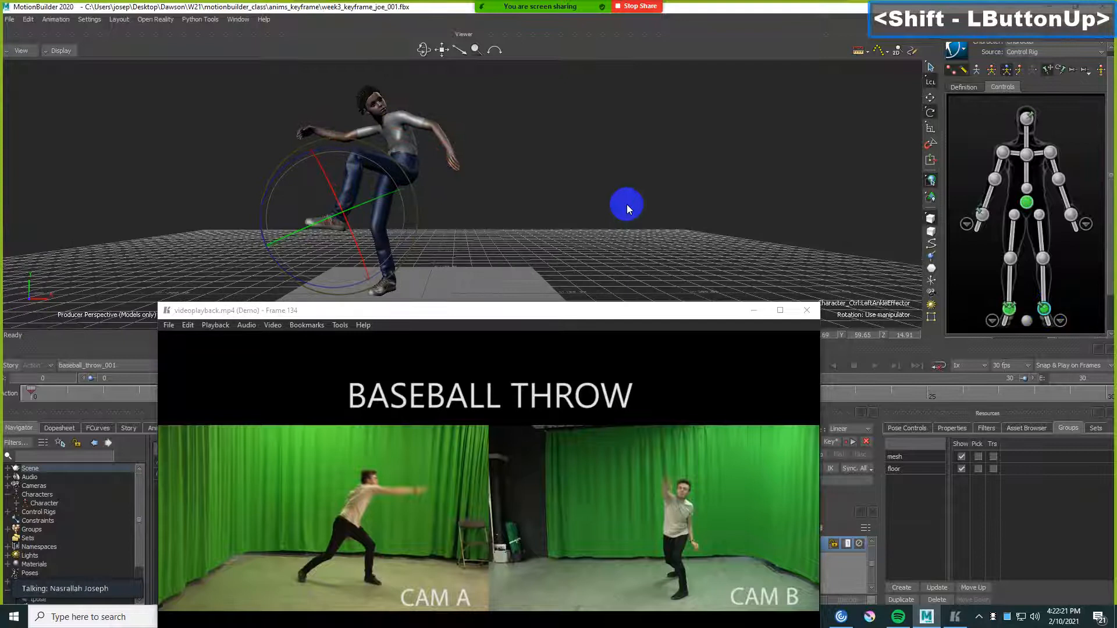
key("F6")
left_click_drag(345, 223, 468, 271)
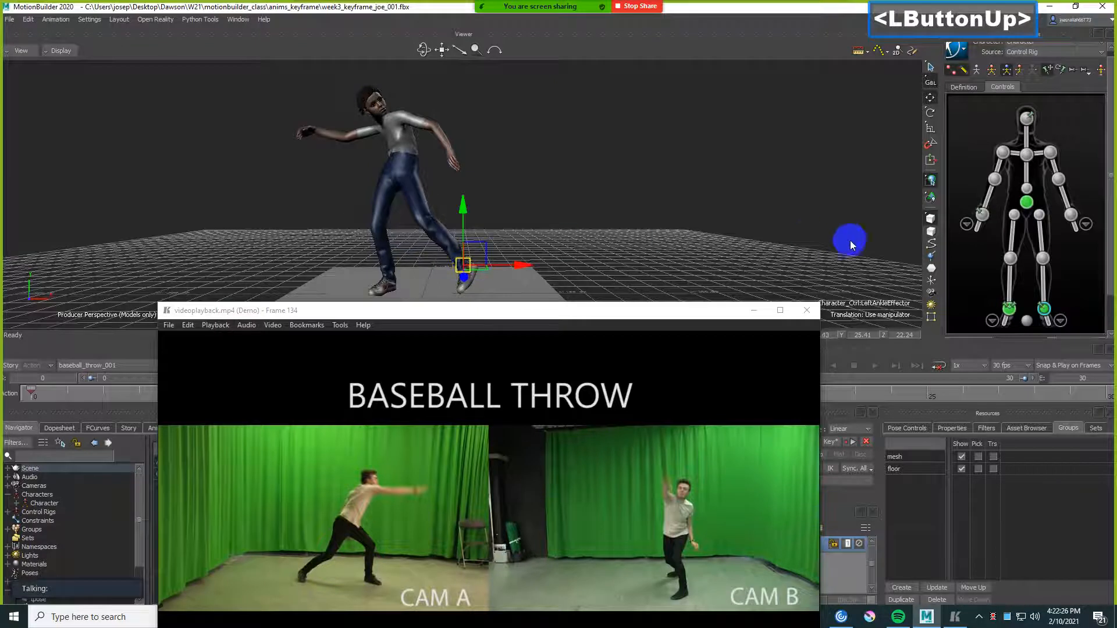
- Translate the hips effector forward and down so the weight sits between the two feet
left_click(1021, 205)
left_click_drag(454, 174, 504, 174)
left_click_drag(443, 116, 455, 145)
left_click_drag(469, 186, 470, 165)
left_click_drag(523, 166, 573, 201, "ctrl")
- Rotate the hips effector in local space to turn and lean the upper body into the throw
key("F6")
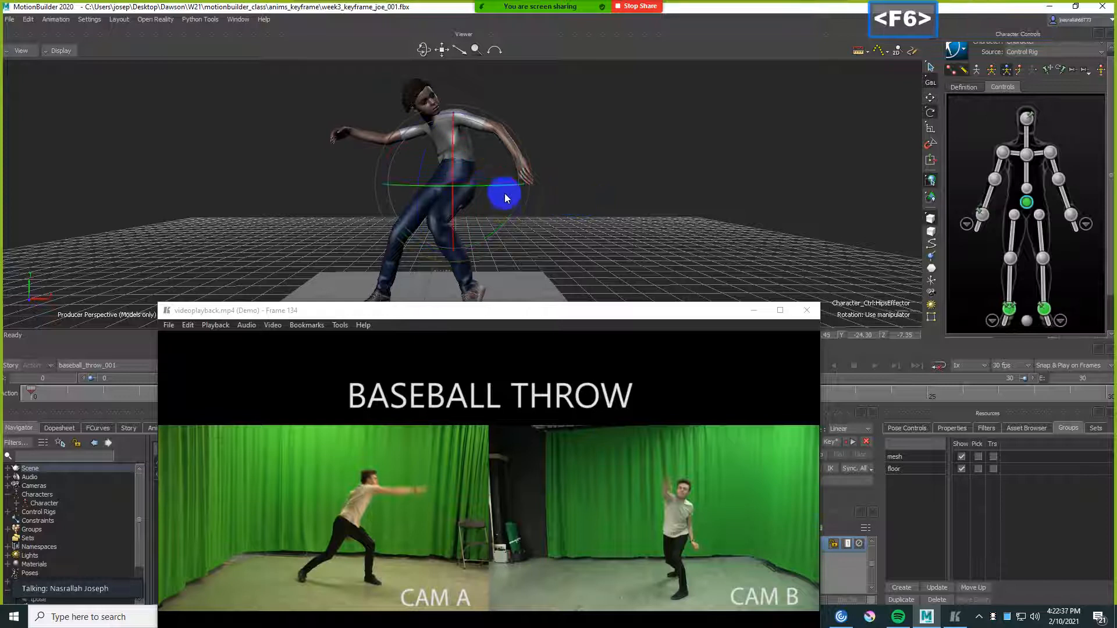
key("F5")
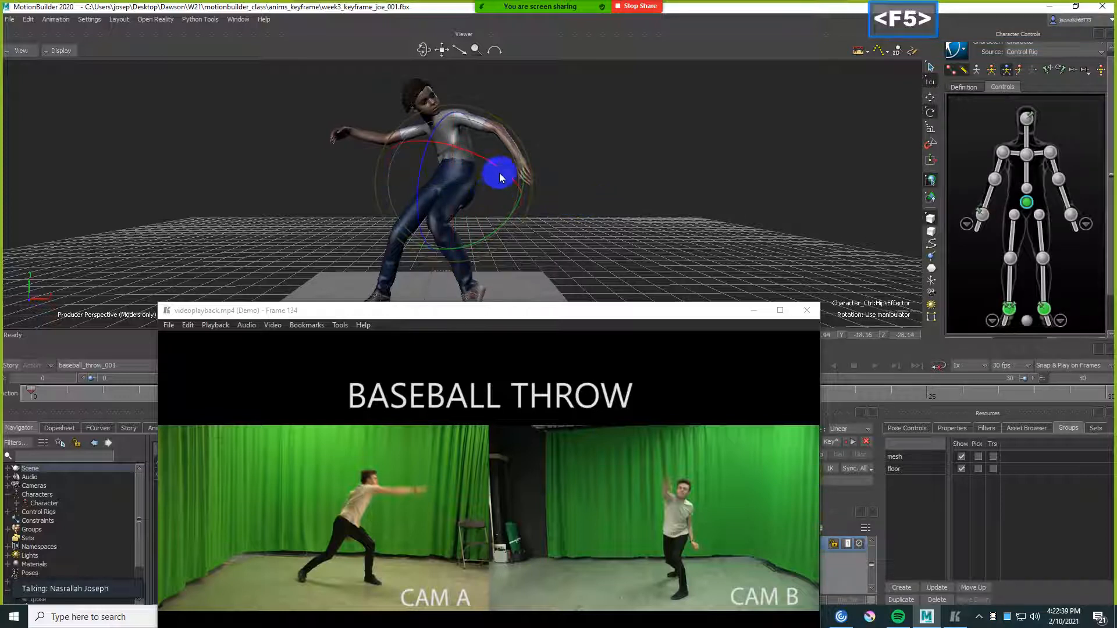
left_click_drag(423, 158, 598, 200)
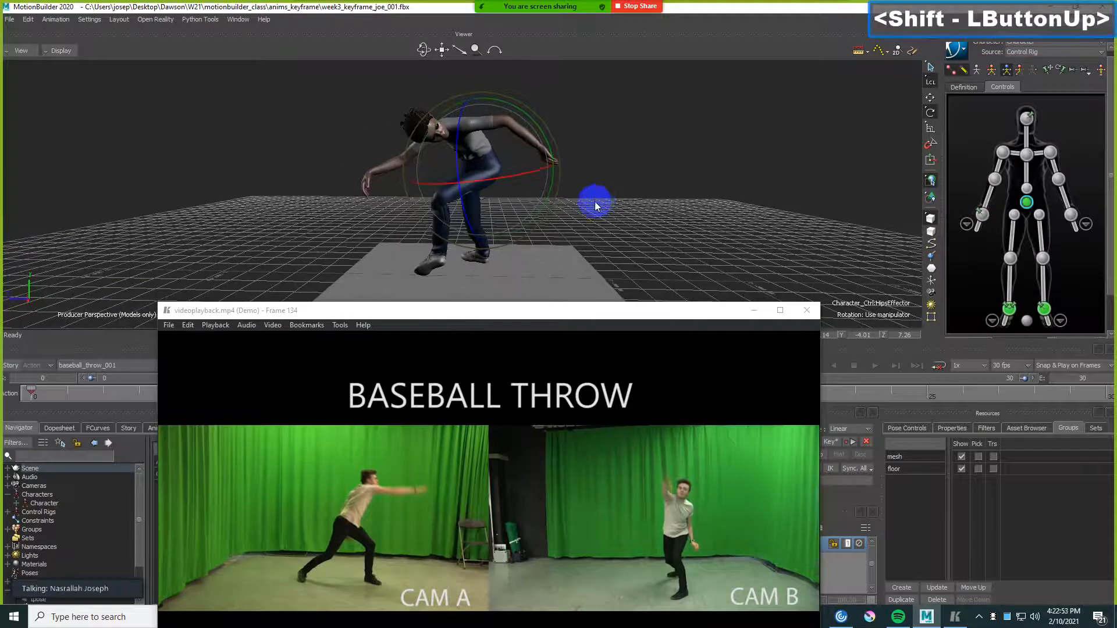
- Translate the hips effector to balance the lunge over the front leg, matching the reference pose
key("F6")
left_click_drag(407, 170, 423, 173)
left_click_drag(423, 175, 496, 186, "ctrl+shift")
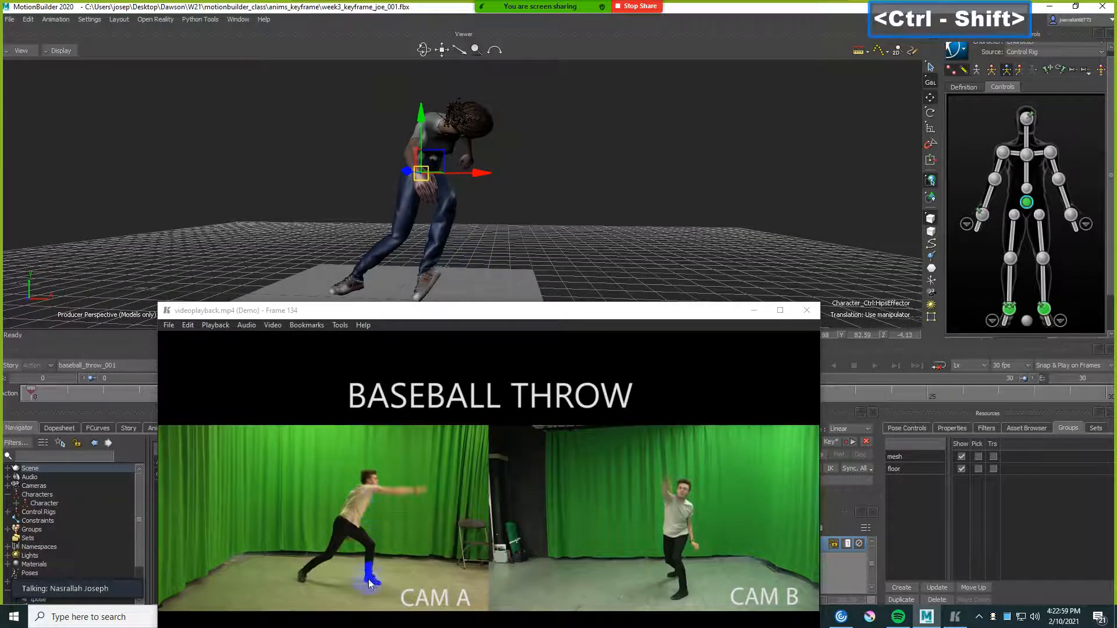
left_click_drag(564, 263, 569, 156, "ctrl+shift")
left_click_drag(470, 160, 476, 161)
left_click_drag(542, 176, 361, 263, "ctrl")
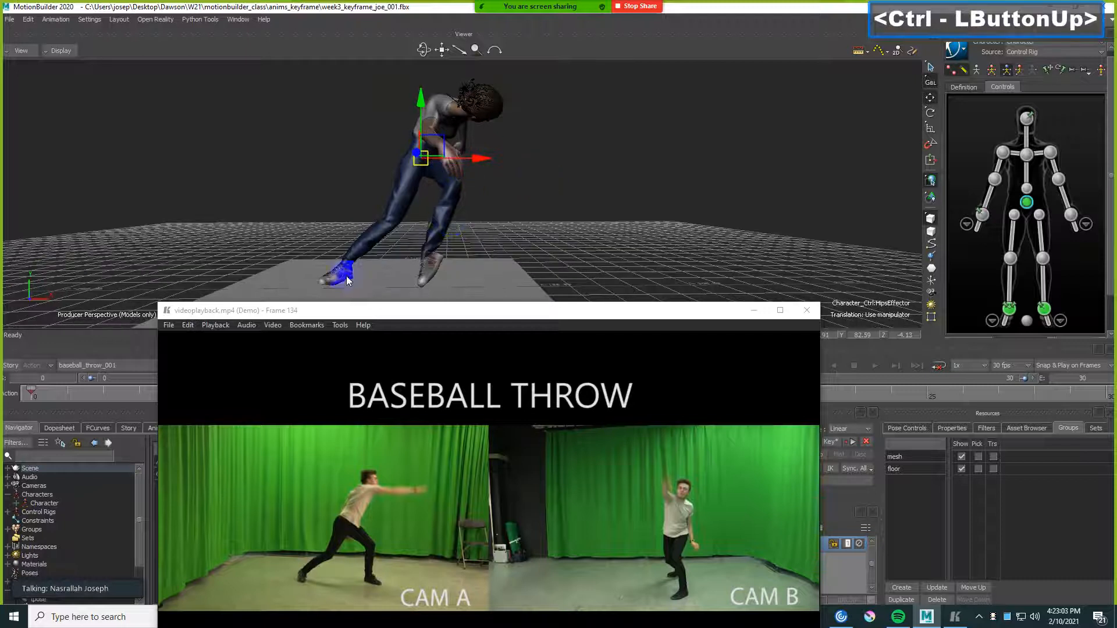
- Select the left ankle effector and key the adjusted lunge pose
left_click_drag(566, 184, 569, 187, "shift")
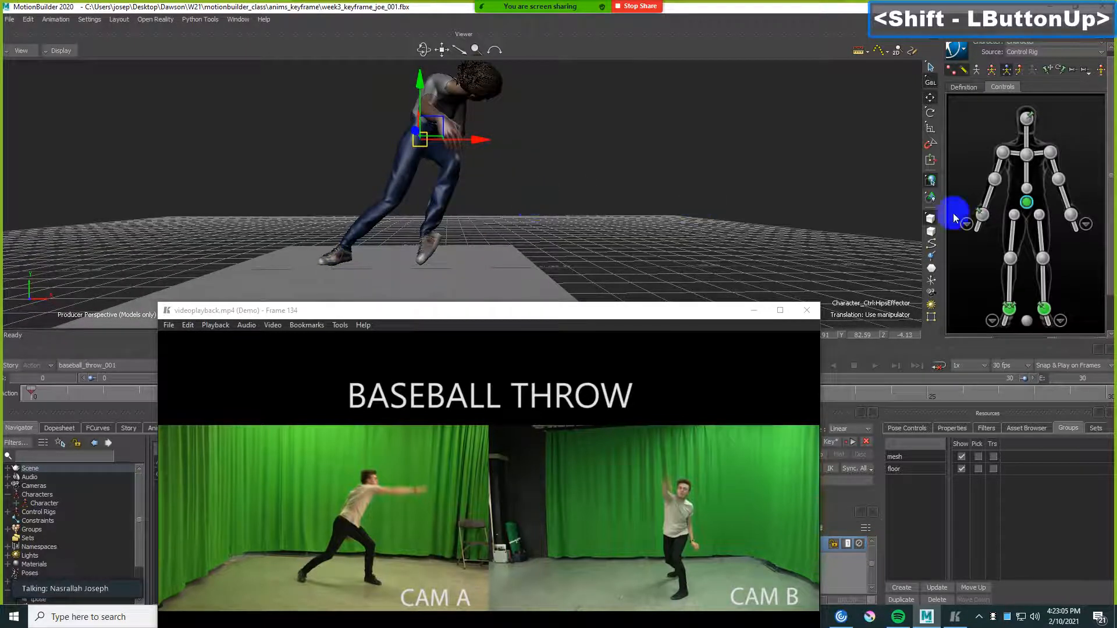
left_click(1043, 308)
left_click_drag(648, 119, 664, 159, "shift")
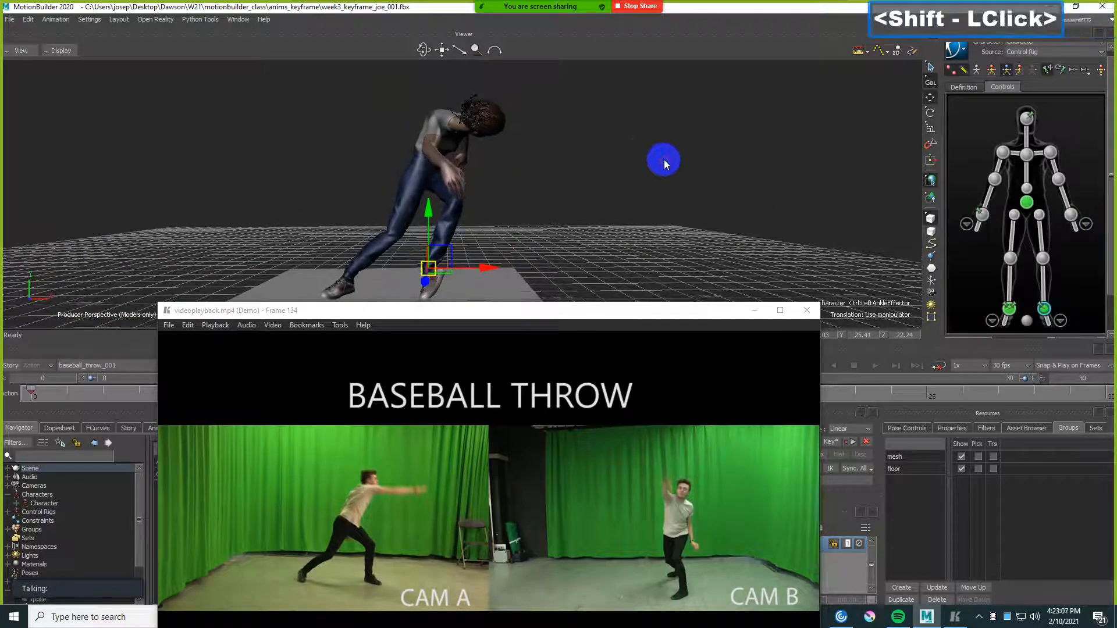
key("k")
- Lower and rotate the left ankle effector so the front foot rests flat on the floor
left_click_drag(450, 258, 545, 212)
key("ctrl+z")
key("F5")
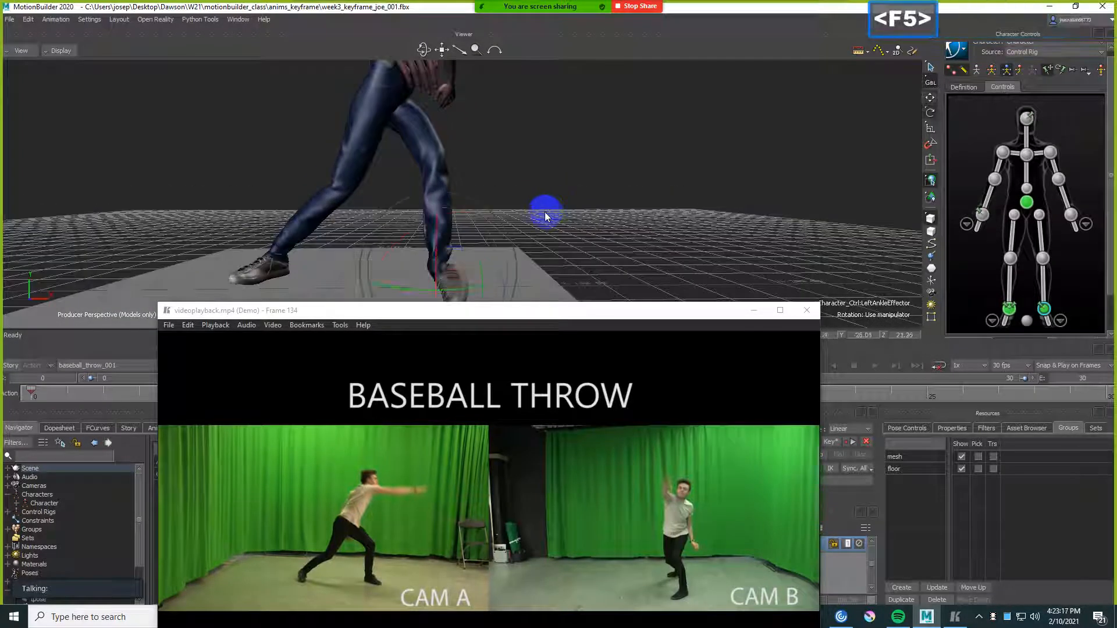
left_click(424, 219)
left_click_drag(425, 218, 433, 181)
key("ctrl+z")
left_click_drag(524, 203, 549, 233, "ctrl")
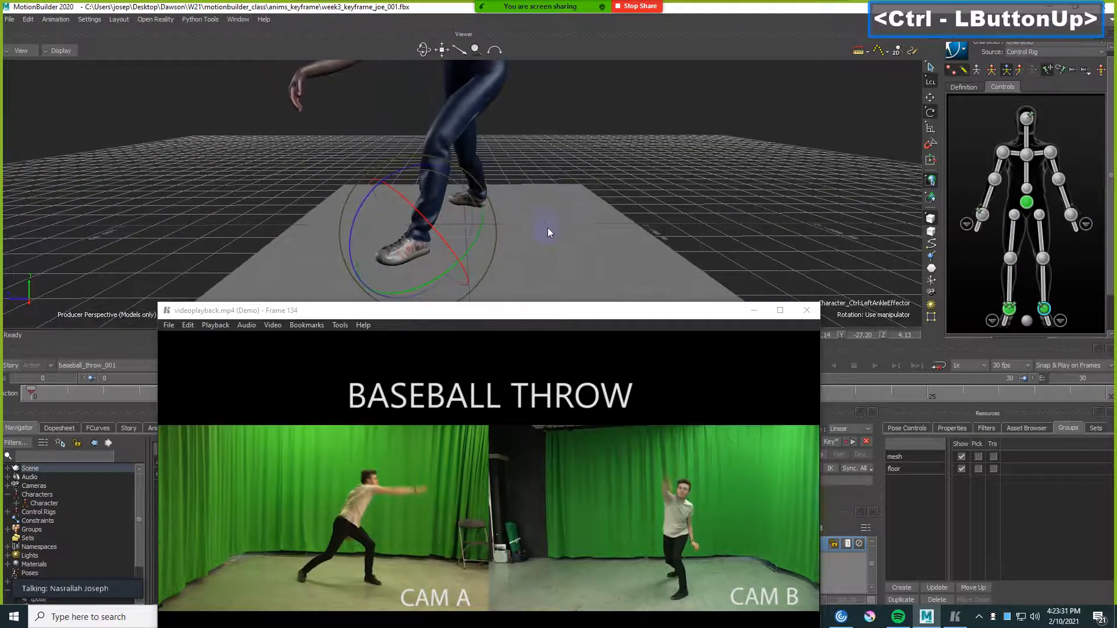
left_click_drag(431, 228, 598, 192, "shift")
key("F5")
key("F6")
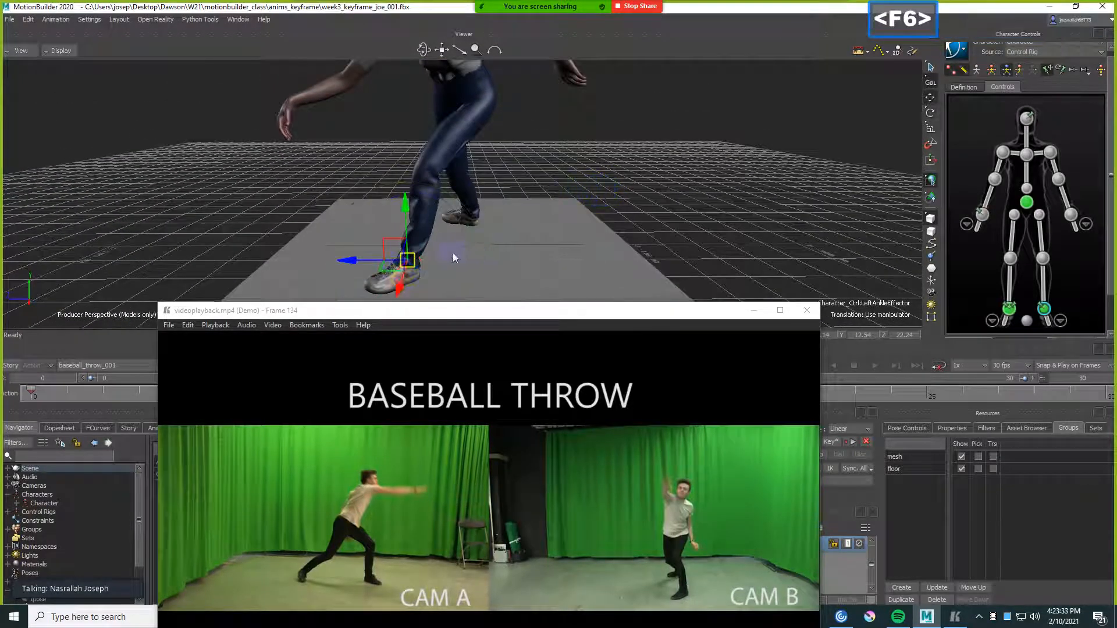
left_click_drag(351, 264, 401, 259)
key("ctrl+z")
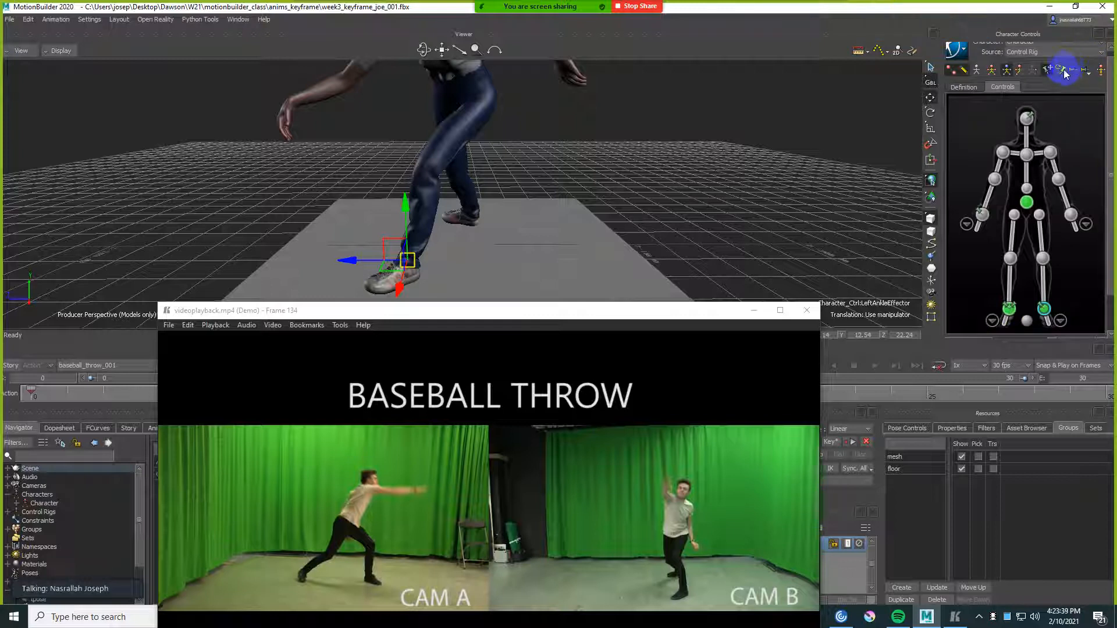
left_click_drag(348, 262, 473, 275)
key("ctrl+z")
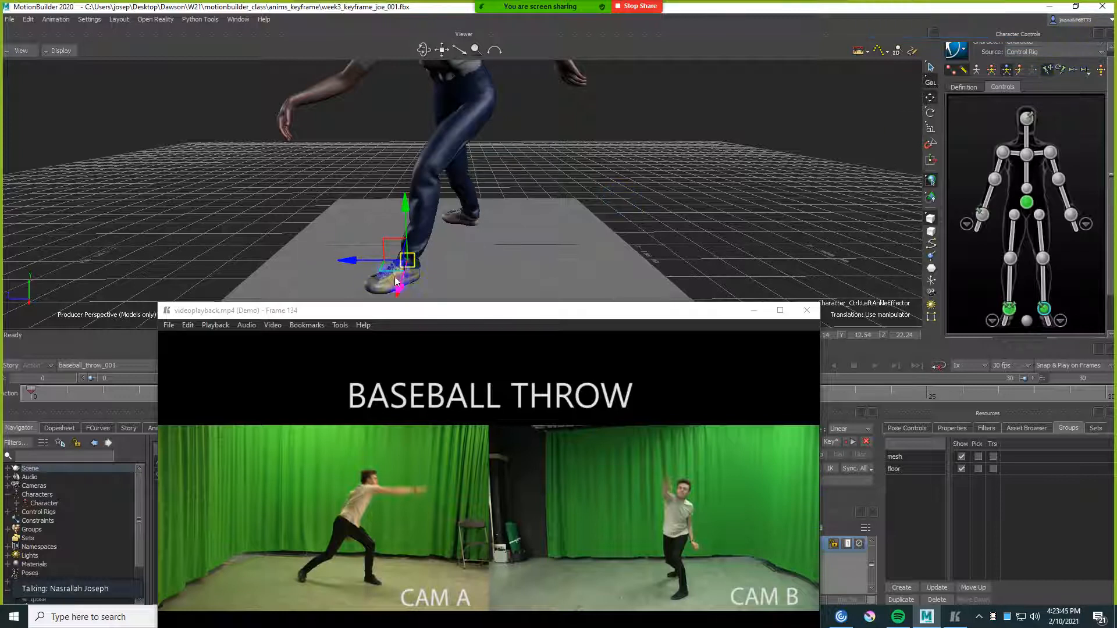
- Translate the left ankle effector inward along the global Z axis to narrow the stance, adjusting its forward position to match the reference
left_click(1060, 72)
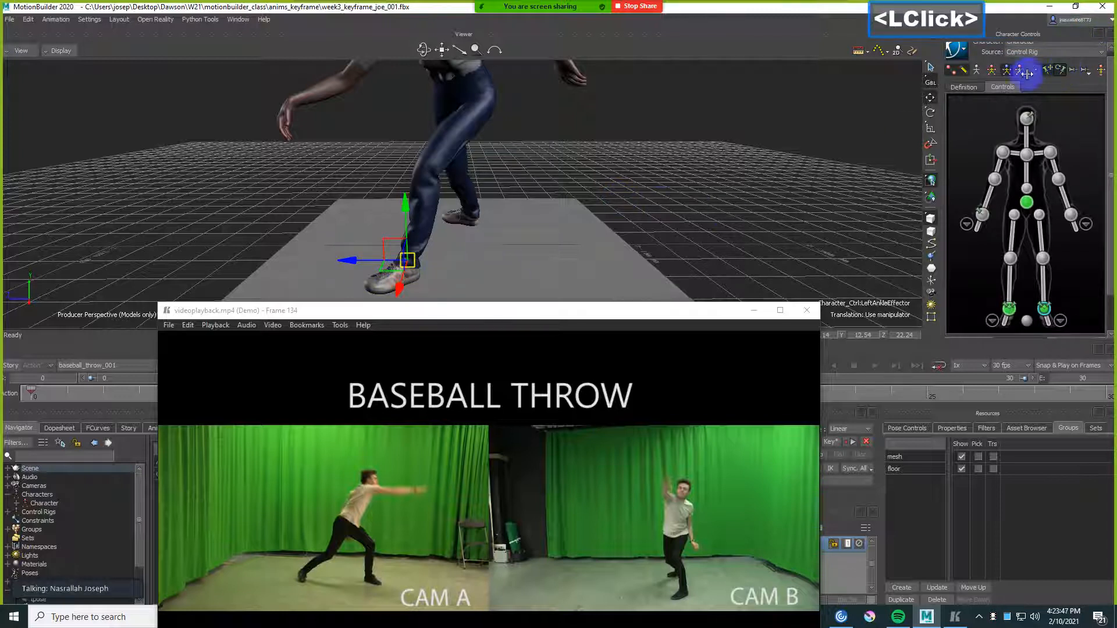
left_click_drag(352, 265, 411, 265)
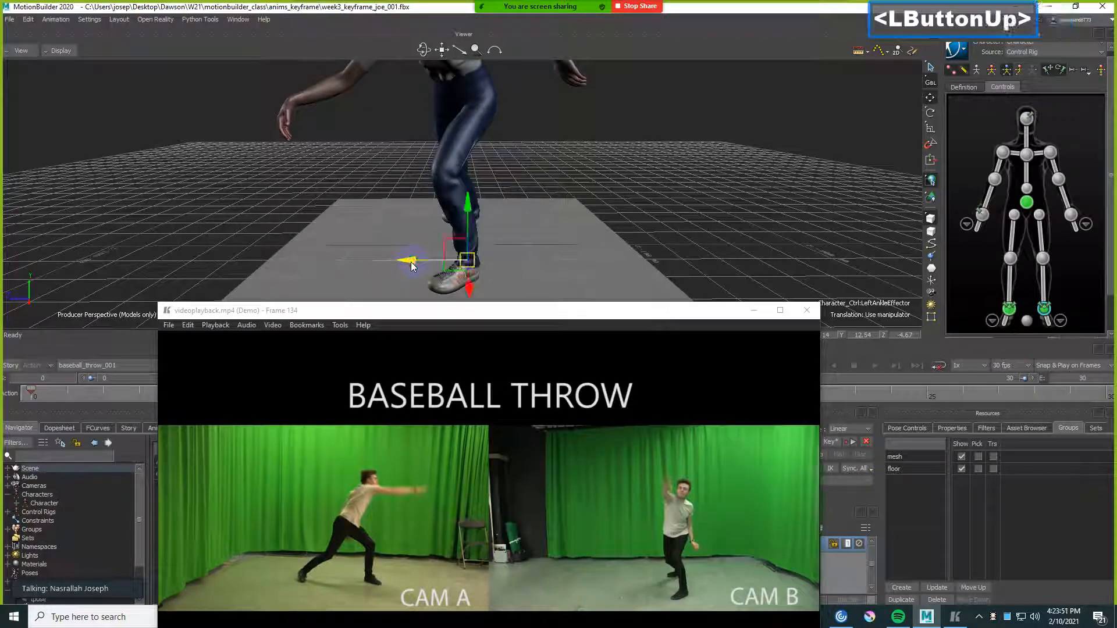
left_click(589, 175)
mouse_move(565, 194)
left_mouse_down("ctrl+shift")
mouse_move(637, 179)
mouse_move(605, 193)
mouse_move(605, 169)
mouse_move(557, 211)
left_mouse_up("ctrl+shift")
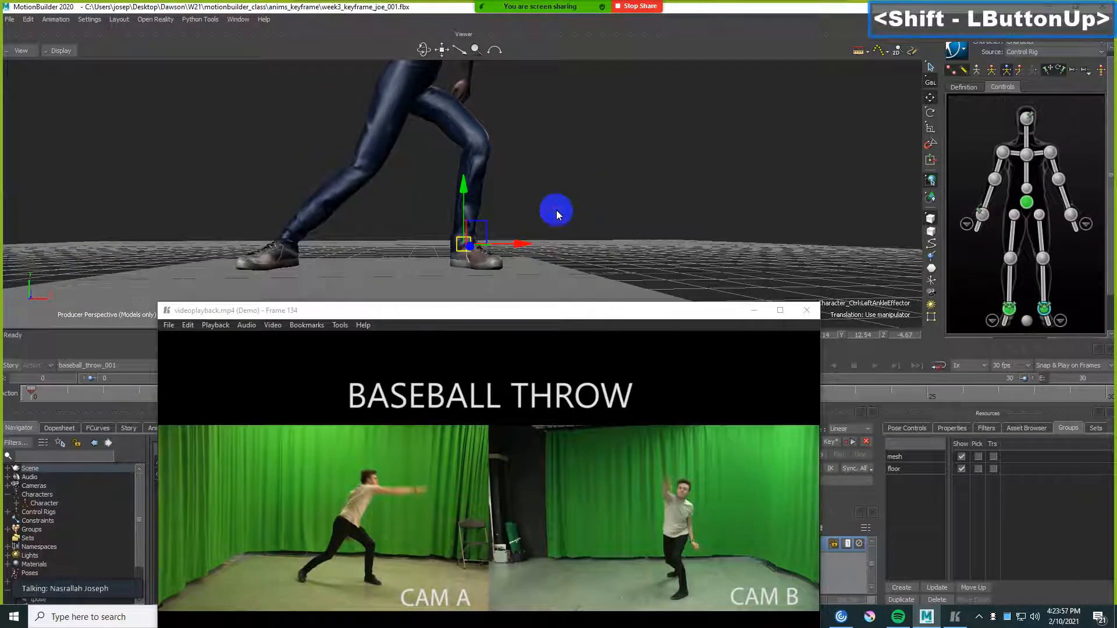
left_click_drag(524, 248, 527, 245)
left_click_drag(566, 185, 496, 207, "ctrl+shift")
left_click_drag(576, 174, 510, 178, "ctrl")
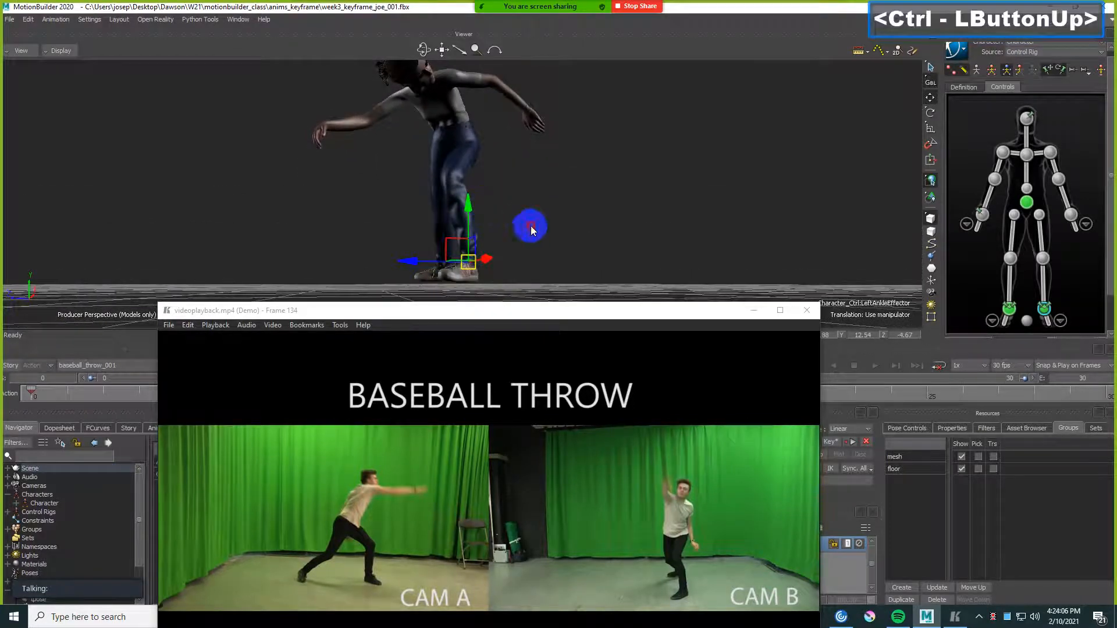
- Lower the left ankle effector so the front shoe sits on the floor and key the pose
left_click_drag(531, 226, 631, 170, "shift")
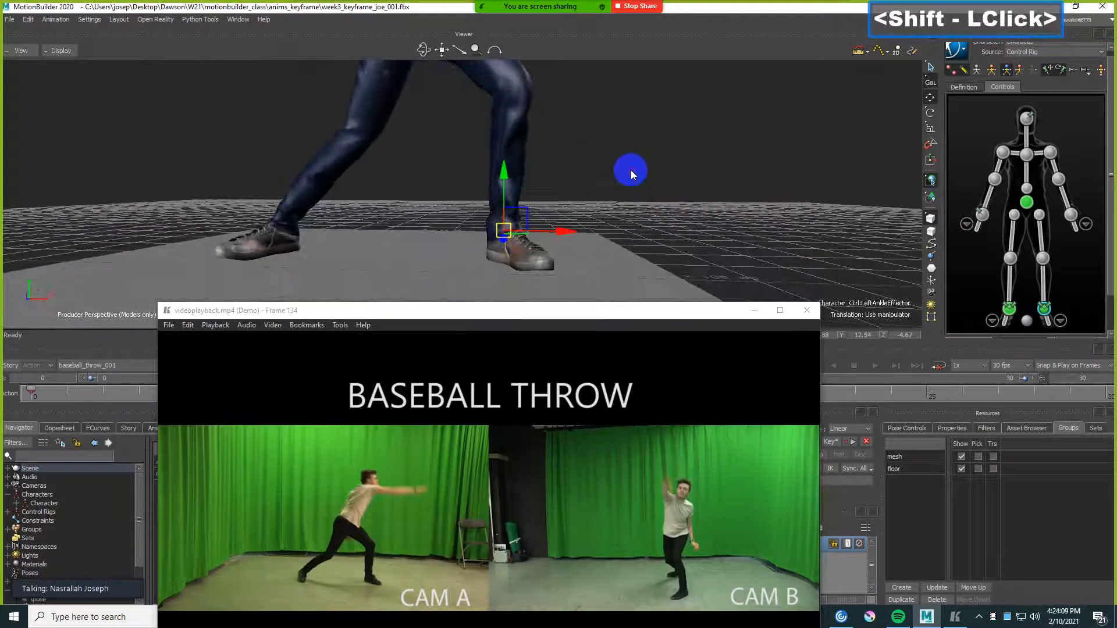
left_click_drag(505, 177, 504, 183)
key("k")
- Open the right foot's detailed control view and pin the translation of the right foot effector
left_click_drag(594, 271, 521, 266, "ctrl")
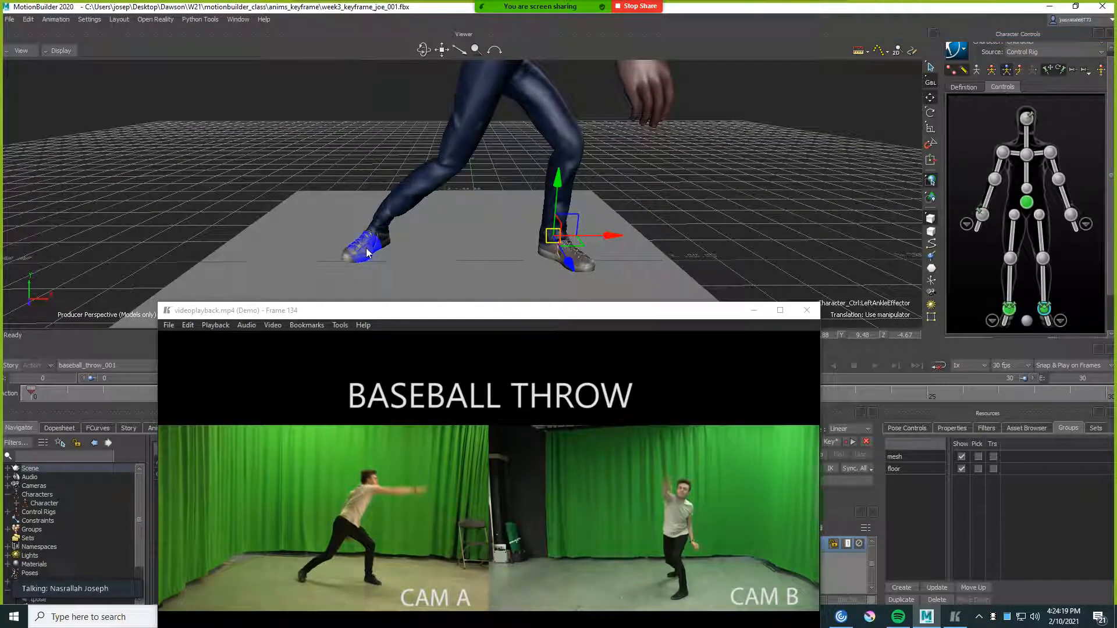
left_click(1009, 309)
mouse_move(462, 233)
left_mouse_down("ctrl")
mouse_move(493, 223)
mouse_move(445, 229)
left_mouse_up("ctrl")
scroll(450, 224, "up", 3)
key("ctrl+a")
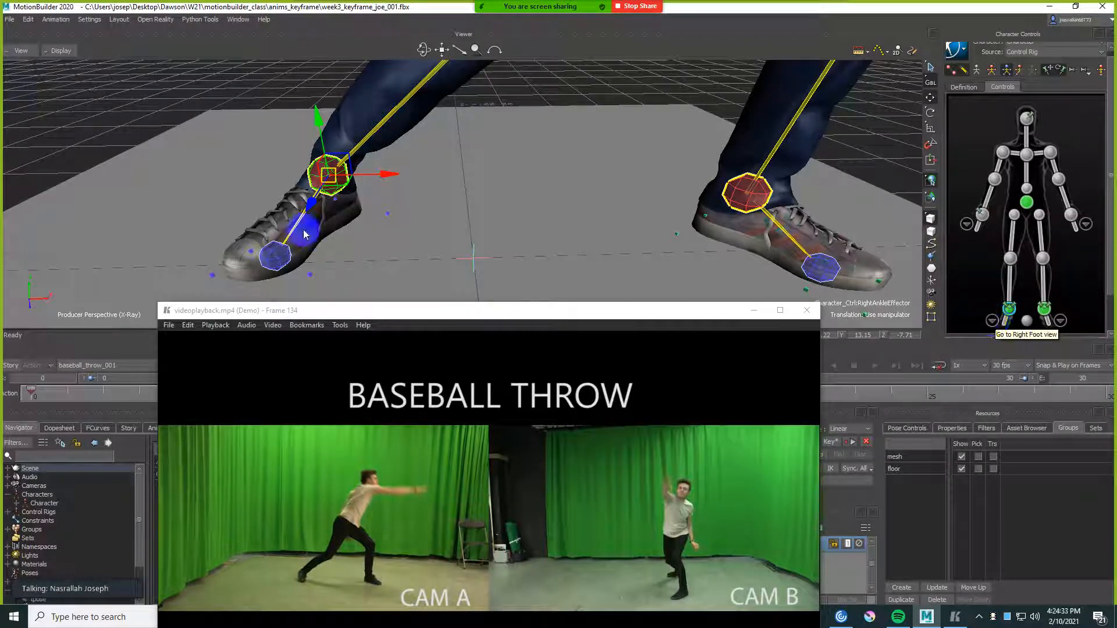
left_click(992, 322)
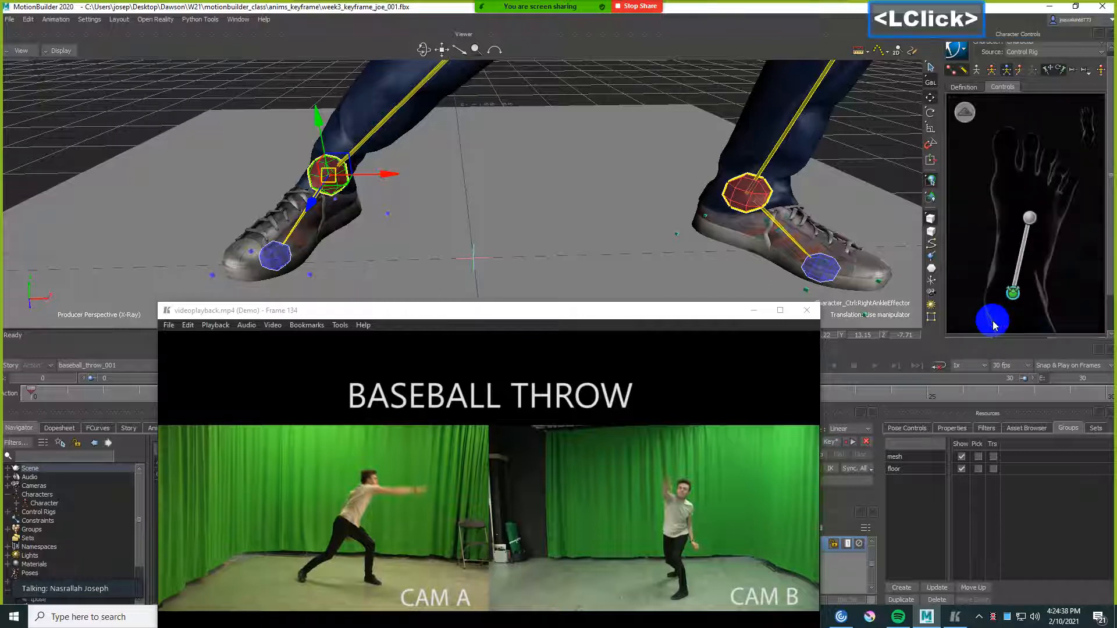
left_click(1031, 219)
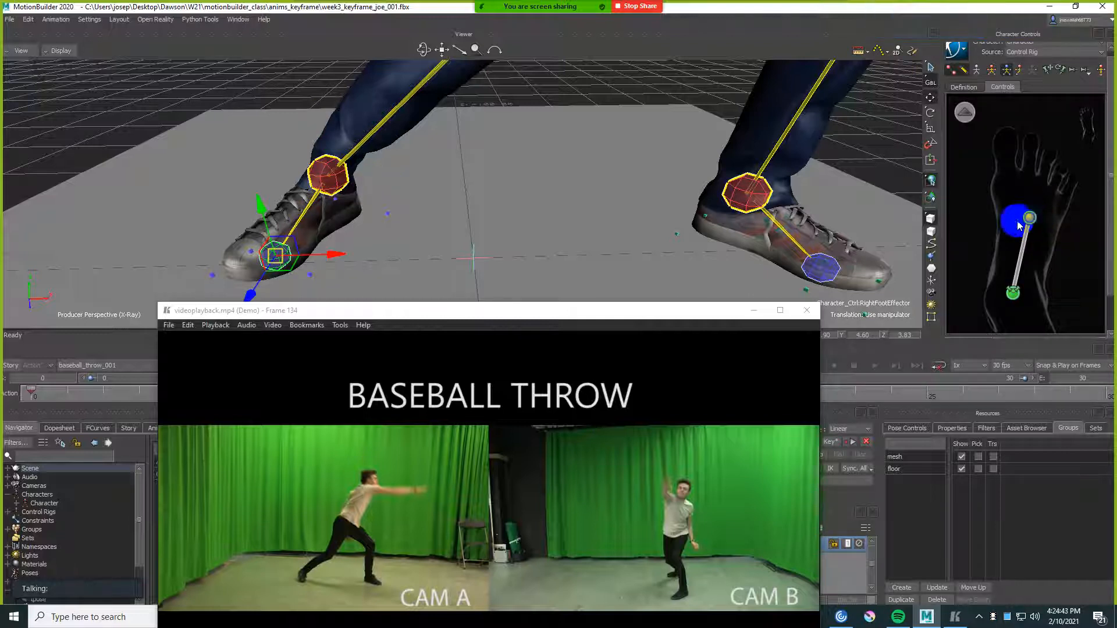
left_click(599, 116)
key("ctrl+a")
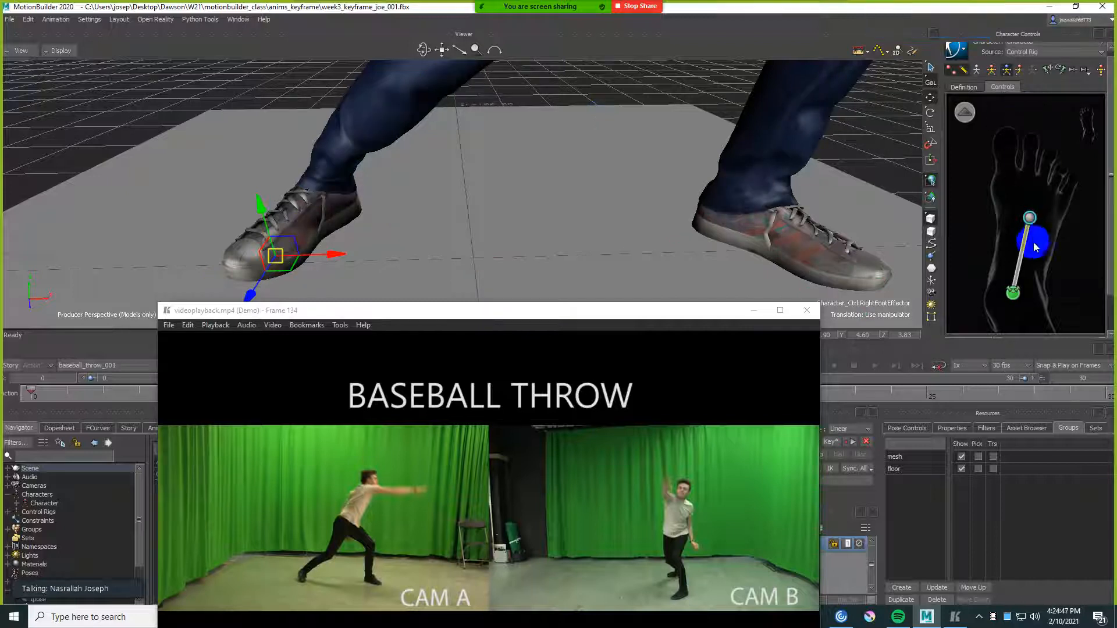
left_click(1048, 70)
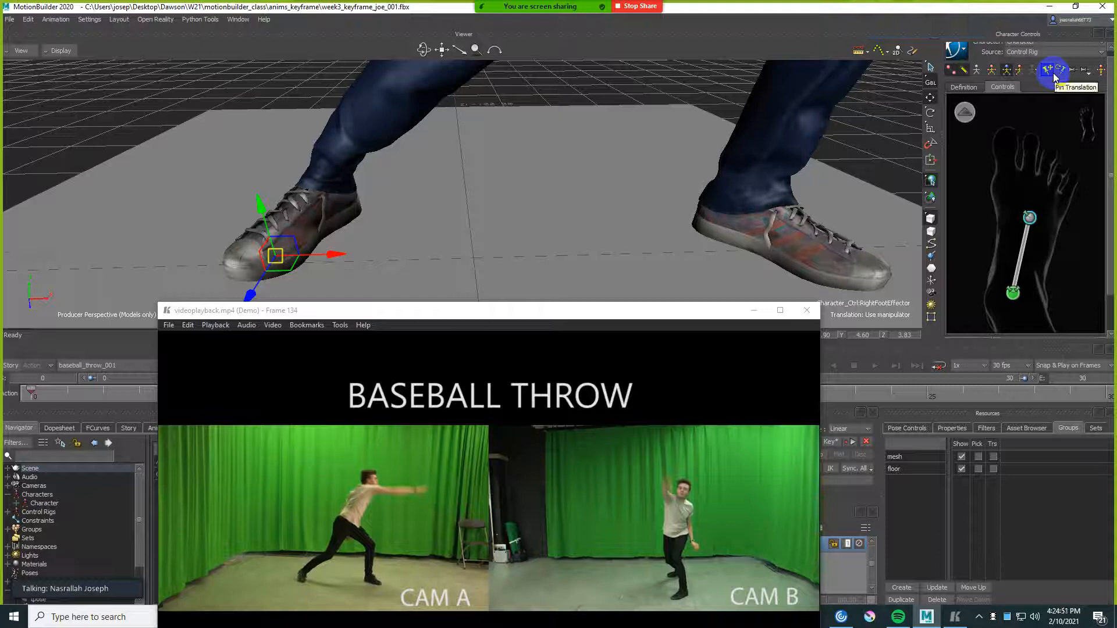
- Translate the right ankle effector to shift the rear heel over the ball of the foot
left_click(1013, 292)
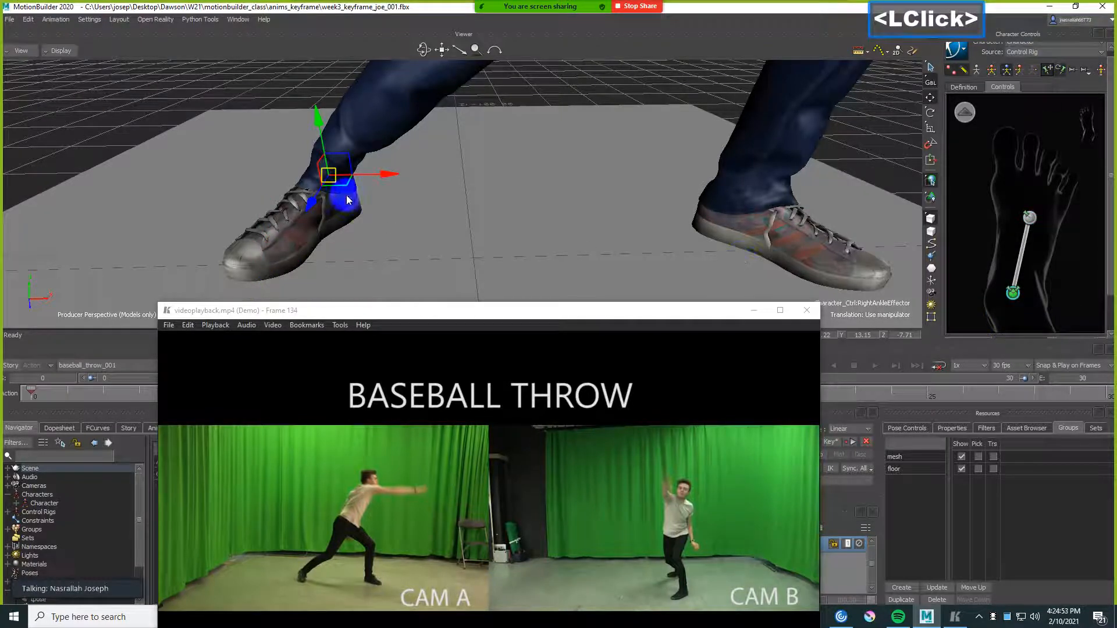
left_click_drag(386, 176, 372, 175)
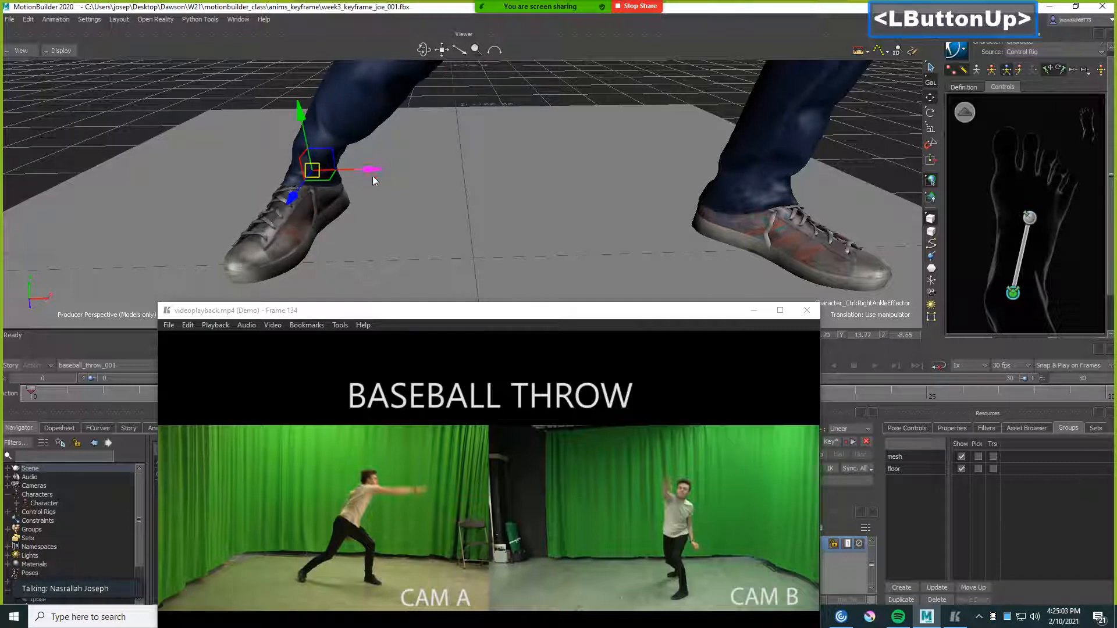
mouse_move(297, 104)
left_mouse_down()
mouse_move(304, 111)
mouse_move(307, 96)
left_mouse_up()
left_click_drag(366, 164, 406, 142)
key("r")
key("ctrl+z")
left_click(480, 169)
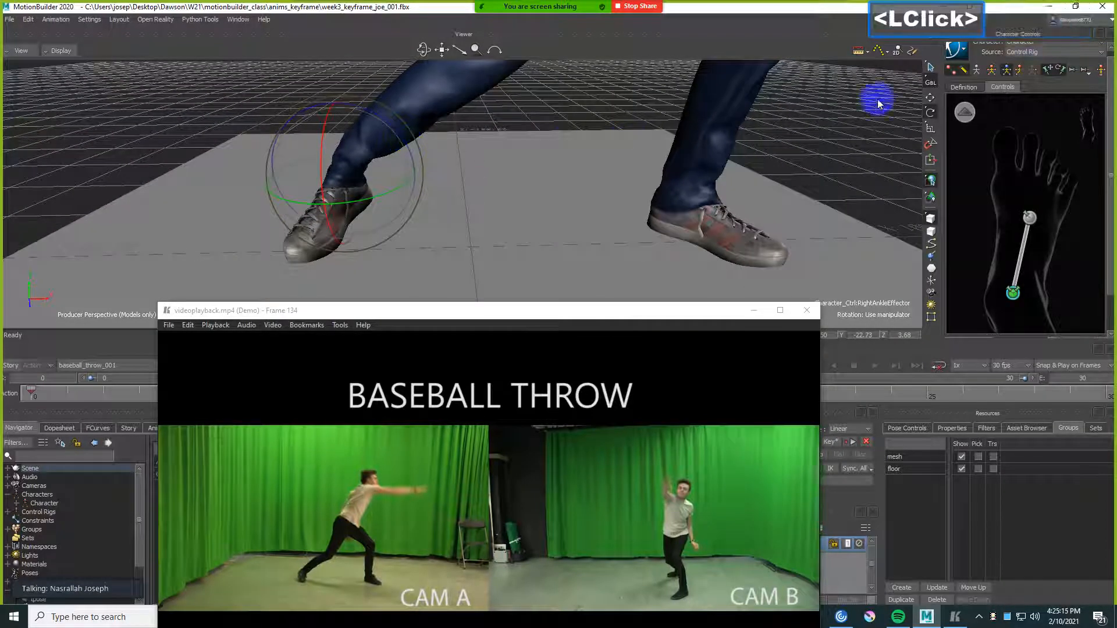
- Switch to the local reference and rotate the right ankle effector to turn the rear foot
left_click(931, 82)
left_click_drag(934, 85, 944, 90)
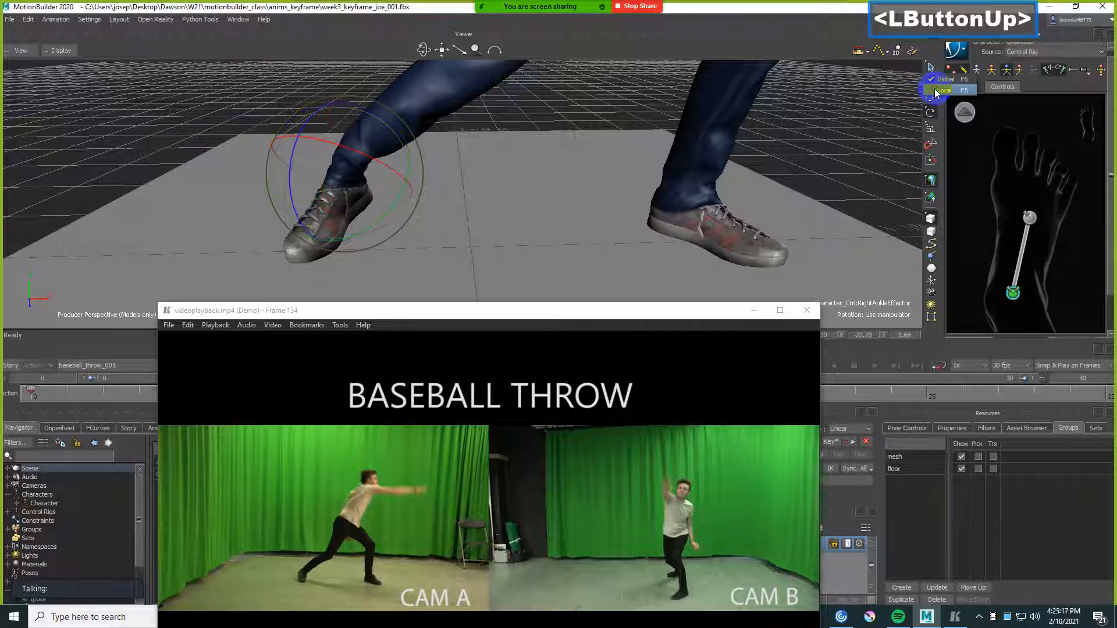
left_click_drag(350, 160, 372, 168)
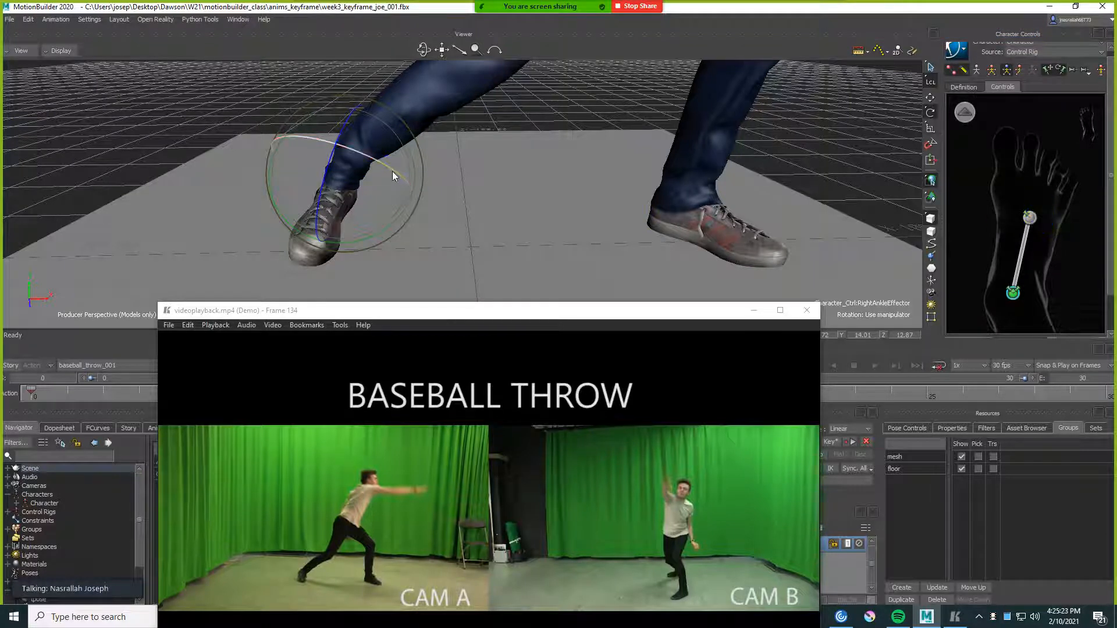
left_click_drag(328, 165, 330, 167)
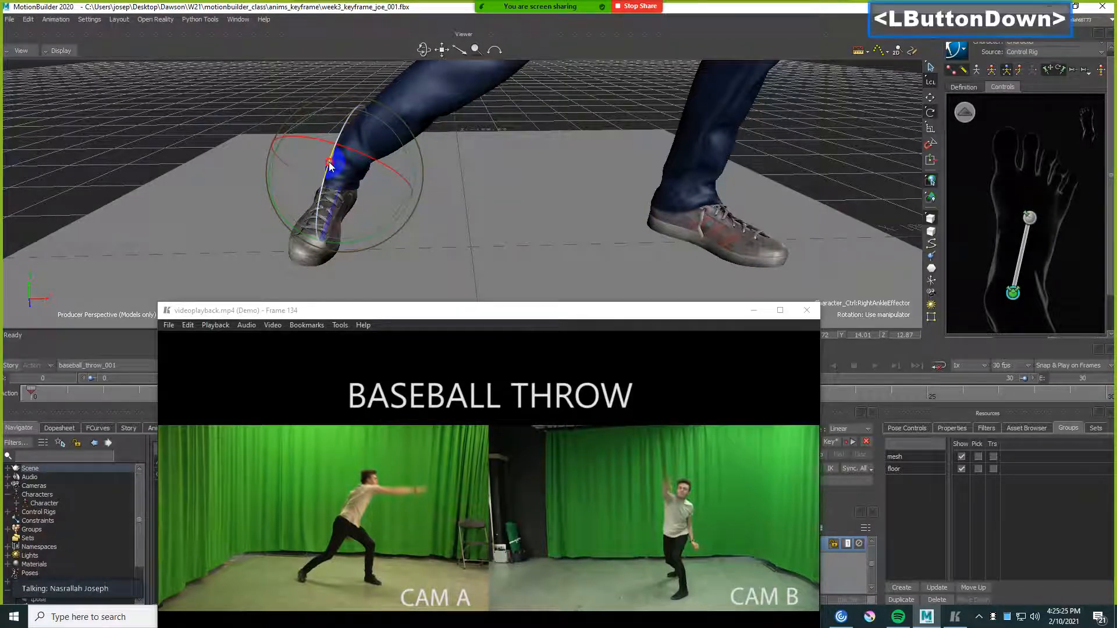
key("ctrl+z")
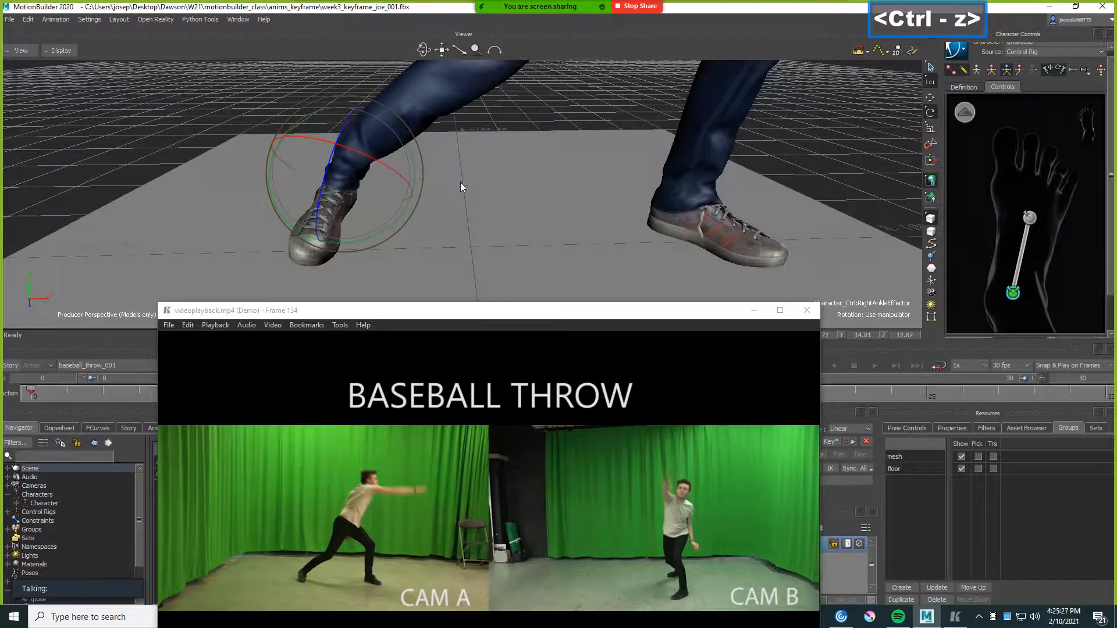
left_click_drag(439, 193, 333, 151, "ctrl+shift")
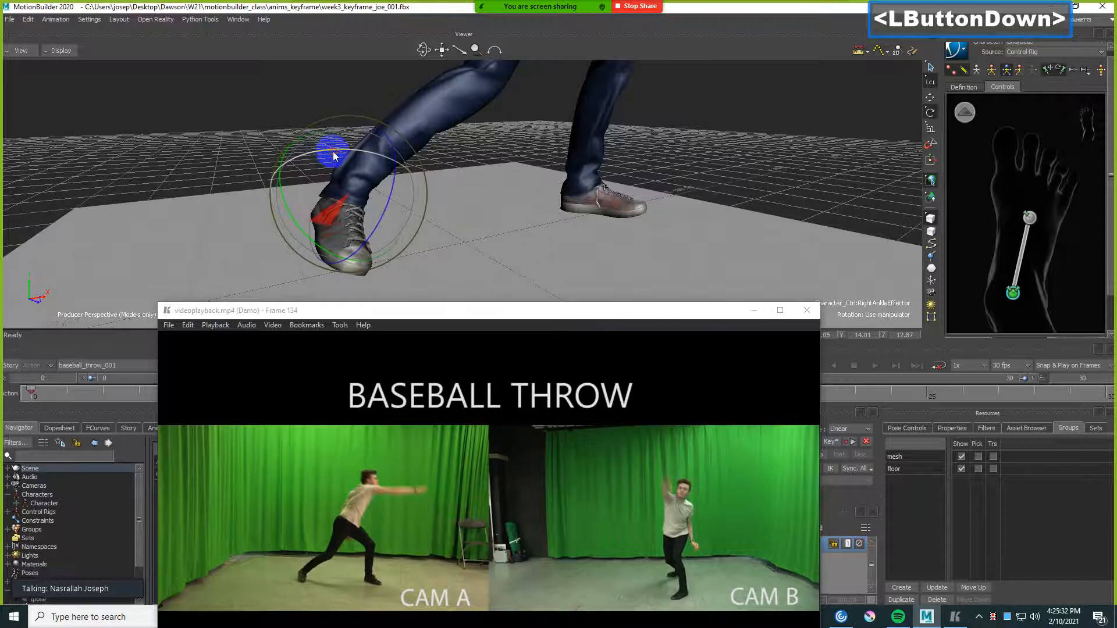
mouse_move(448, 198)
left_mouse_down("ctrl+shift")
mouse_move(499, 210)
mouse_move(434, 212)
left_mouse_up("ctrl+shift")
left_click_drag(486, 185, 487, 229, "shift")
- Translate the right ankle effector in local space to reposition the rear foot behind the body
key("F5")
left_click_drag(424, 249, 491, 215)
scroll(437, 229, "down", 3)
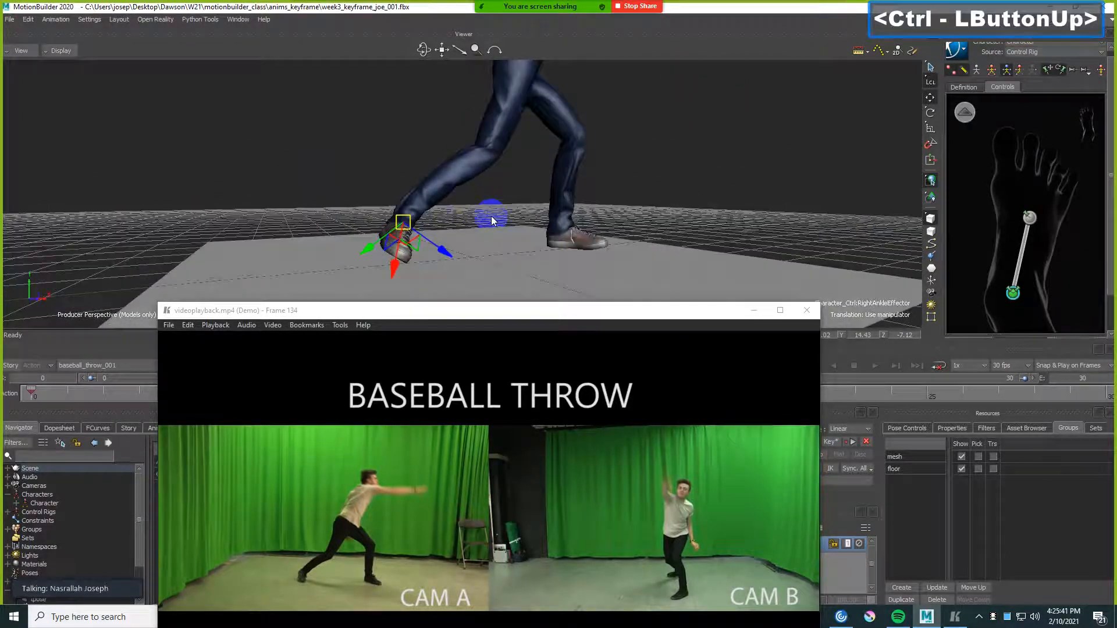
- Select the right foot effector and rotate it in local space to adjust the rear foot's angle
scroll(482, 225, "up", 2)
left_click(591, 224, "shift")
left_click(1030, 217)
mouse_move(521, 208)
left_mouse_down("ctrl+shift")
mouse_move(496, 190)
mouse_move(511, 199)
left_mouse_up("ctrl+shift")
key("F5")
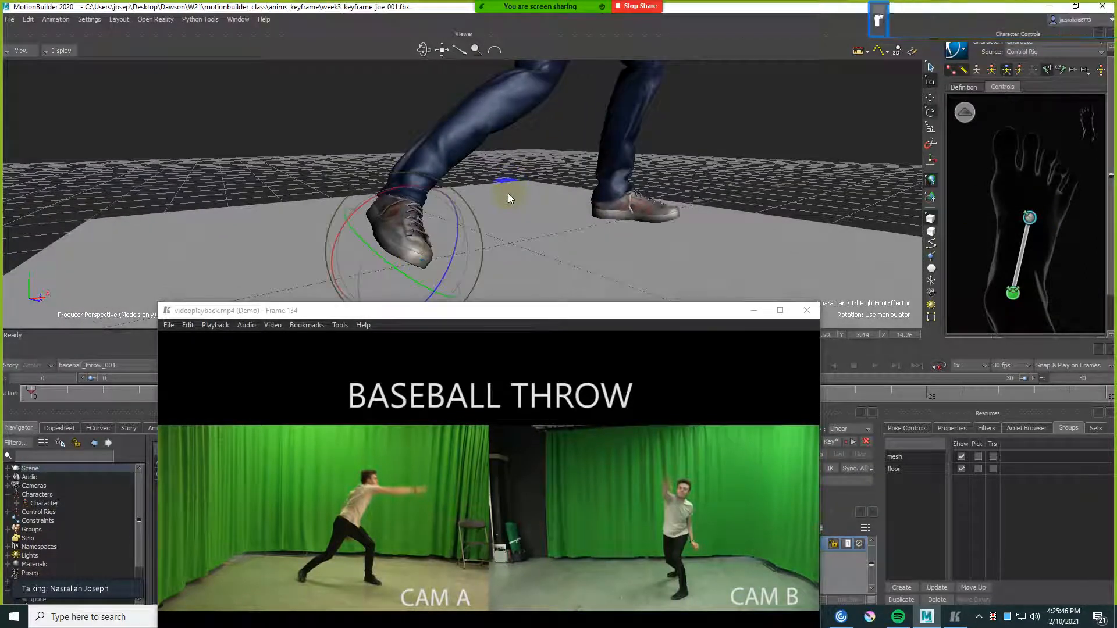
left_click(458, 239)
left_click_drag(459, 239, 568, 173)
- Translate the right ankle effector in global space to refine the raised heel's position
left_click(1014, 294)
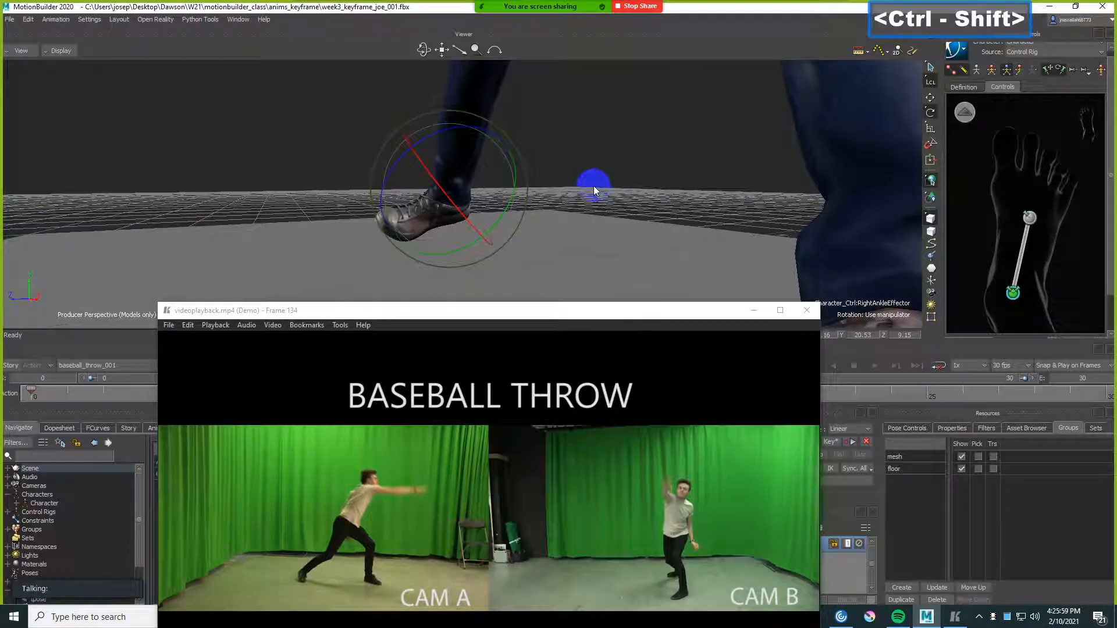
key("t")
left_click_drag(484, 191, 571, 199, "ctrl")
key("F6")
left_click_drag(404, 136, 415, 137)
left_click_drag(455, 185, 522, 204)
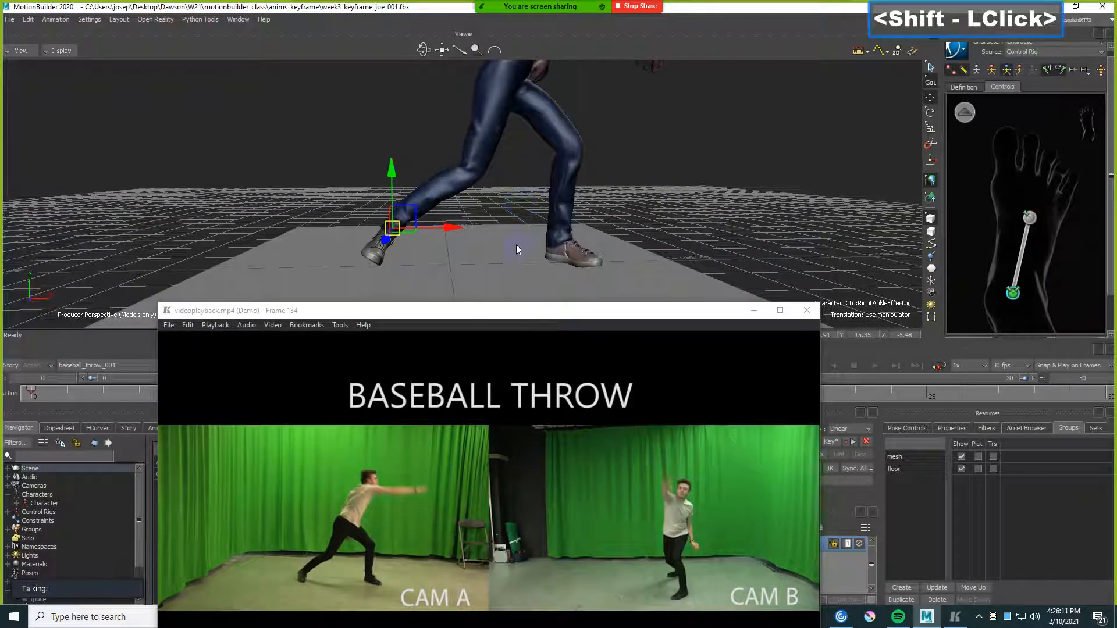
- Return to the full-body controls and translate the right knee effector in local space to redirect the rear knee
left_click_drag(523, 231, 442, 197, "ctrl")
scroll(437, 180, "up", 4)
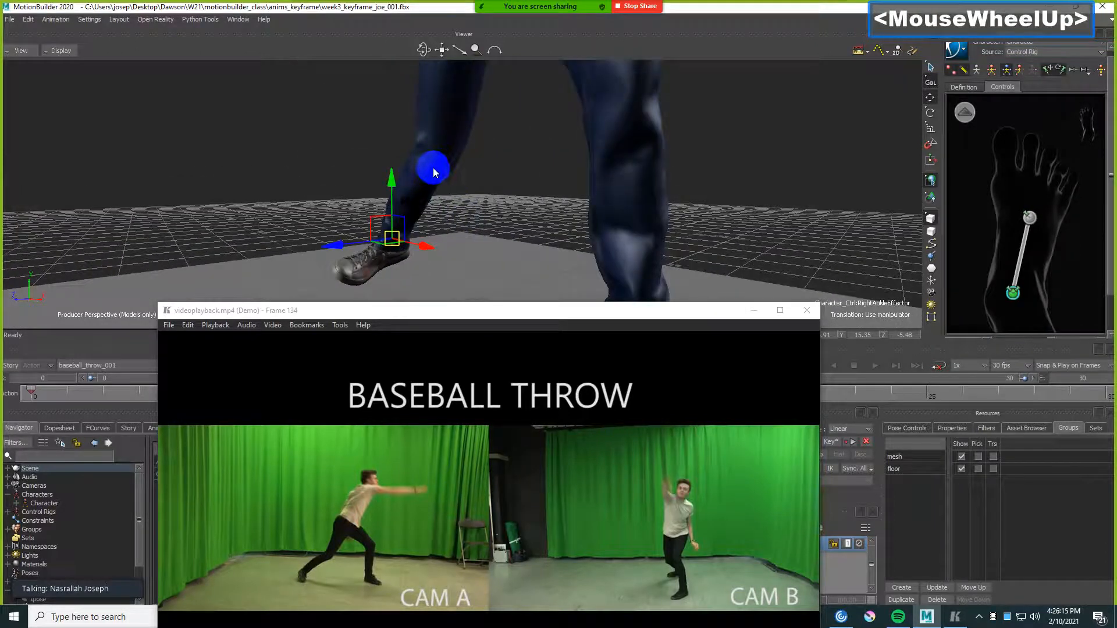
left_click_drag(442, 173, 512, 171, "ctrl")
left_click(1053, 153, "ctrl")
left_click(968, 112, "ctrl")
left_click(1006, 255)
left_click_drag(546, 182, 486, 191, "ctrl")
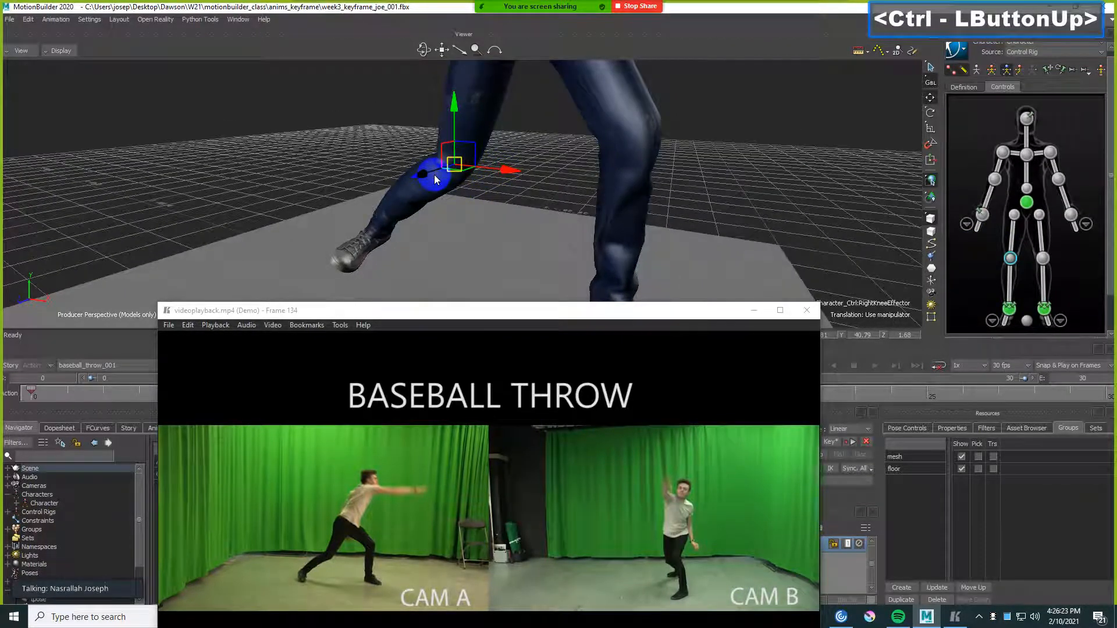
left_click(508, 194)
key("F5")
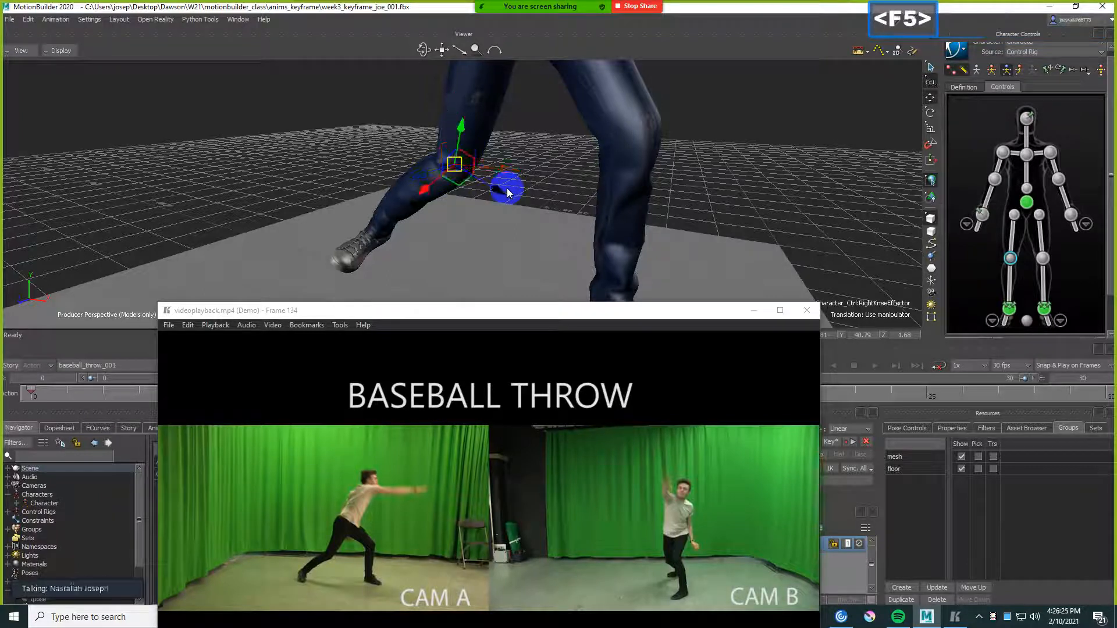
left_click_drag(504, 199, 437, 205)
left_click_drag(370, 256, 456, 182, "ctrl+shift")
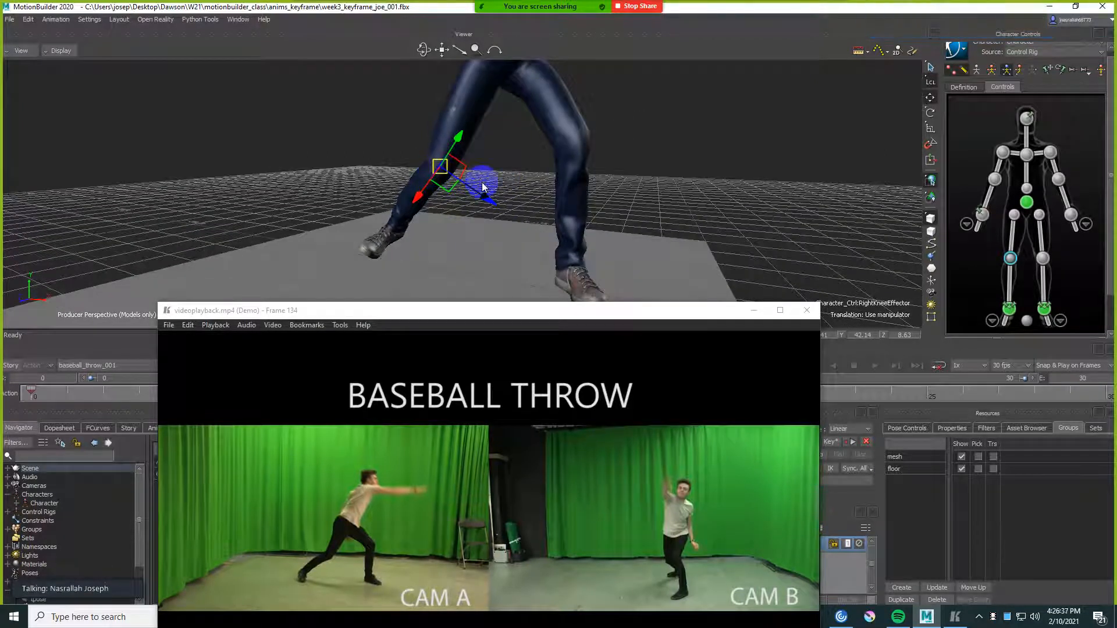
mouse_move(529, 166)
left_mouse_down("ctrl+shift")
mouse_move(516, 179)
mouse_move(541, 177)
mouse_move(517, 173)
mouse_move(528, 237)
mouse_move(491, 202)
mouse_move(516, 194)
mouse_move(442, 204)
mouse_move(442, 192)
mouse_move(475, 211)
mouse_move(495, 198)
mouse_move(491, 166)
mouse_move(584, 182)
mouse_move(653, 177)
mouse_move(574, 192)
mouse_move(528, 182)
mouse_move(508, 196)
mouse_move(524, 184)
left_mouse_up("ctrl+shift")
- Try lowering the right ankle effector along the global vertical axis, then undo the move
left_click(1009, 308)
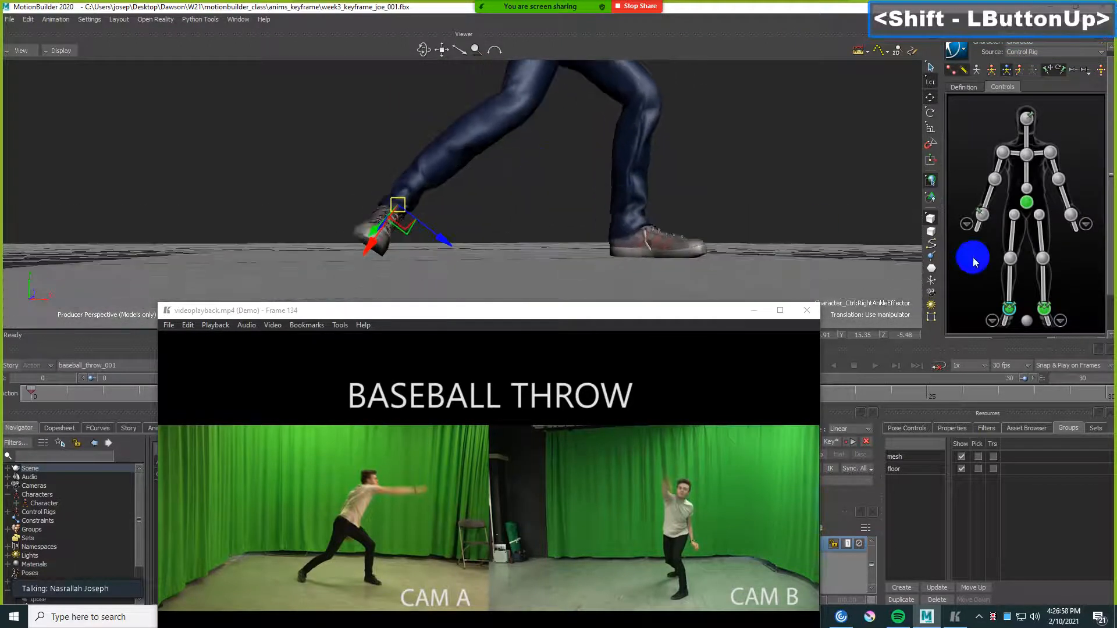
left_click(992, 320)
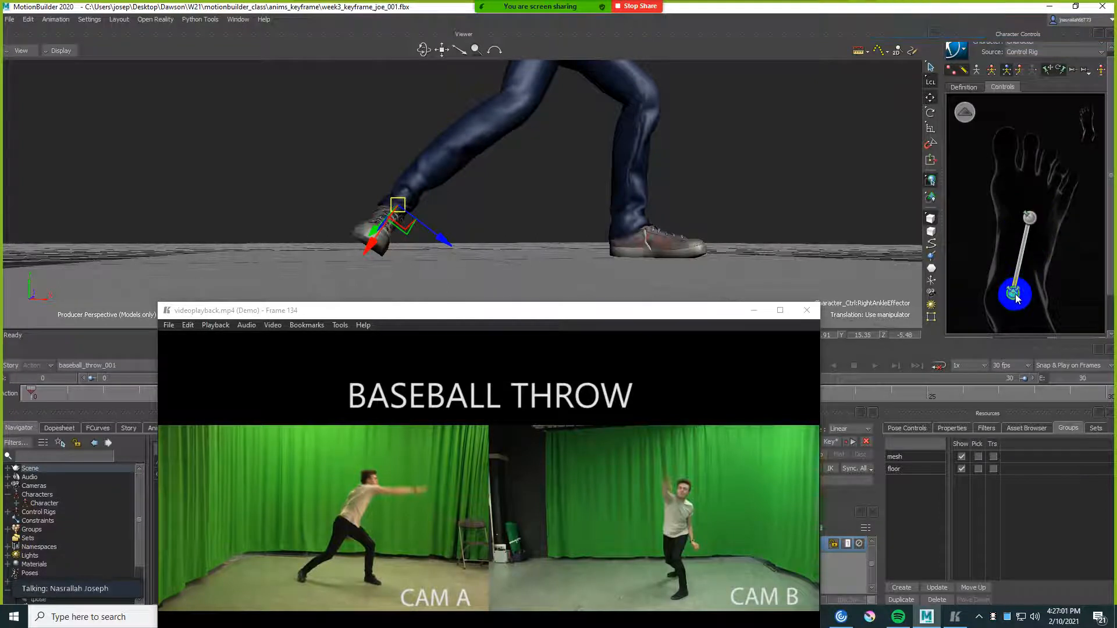
left_click(526, 185)
key("F5")
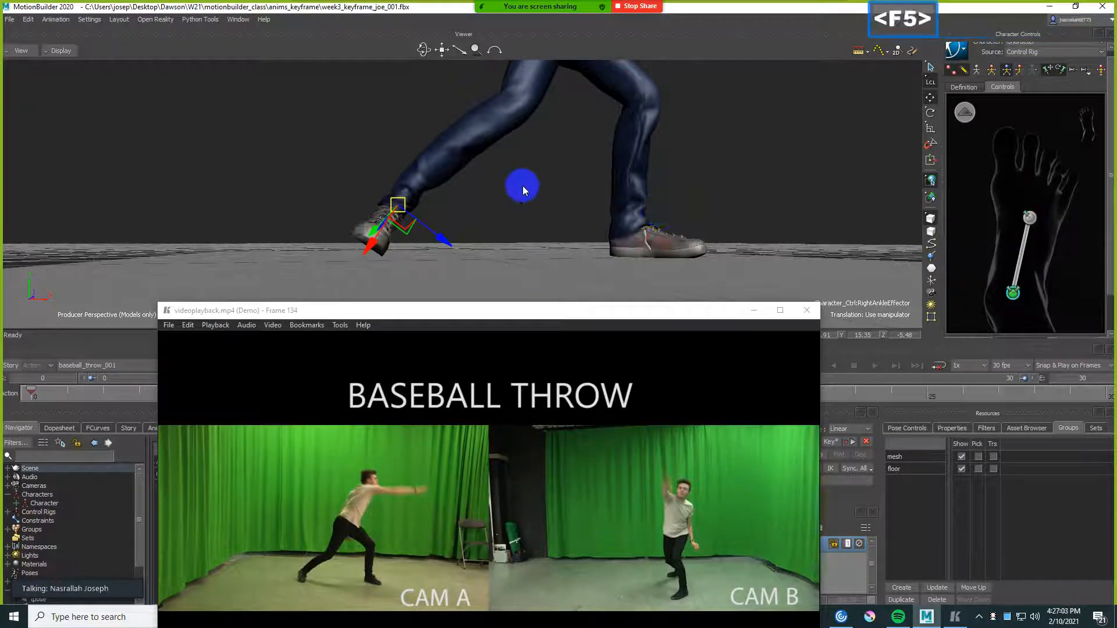
key("F6")
left_click_drag(400, 151, 403, 166)
key("ctrl")
key("ctrl+z")
- Toggle the translation pin on the right foot effector and toggle Release All Pinning
left_click(1031, 219)
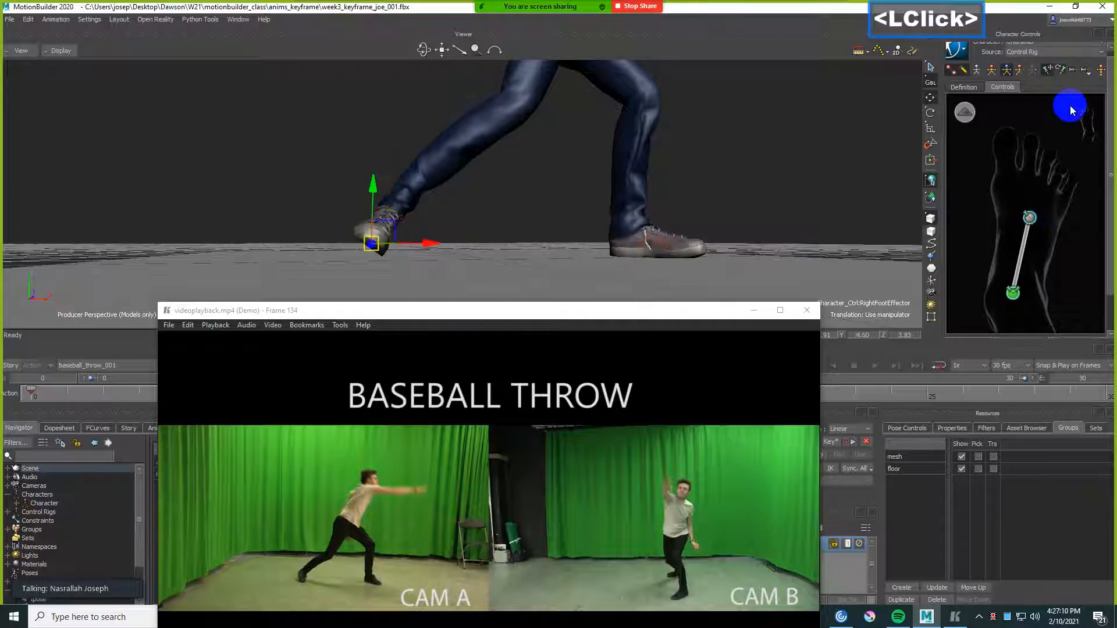
left_click(1049, 70)
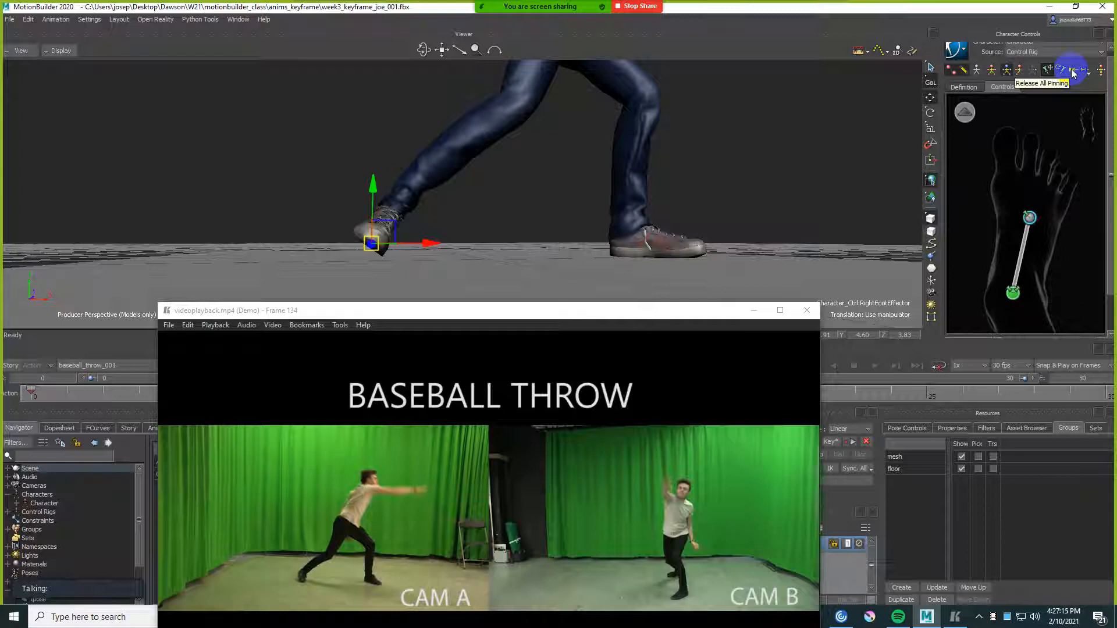
left_click(1073, 71)
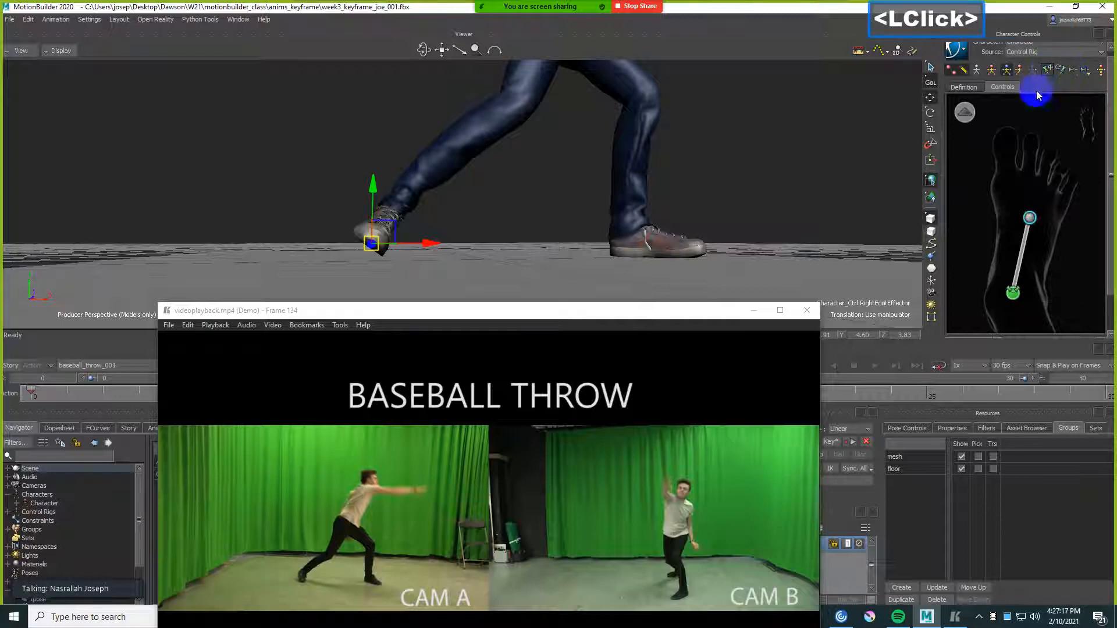
- Lower the right ankle effector so the rear foot meets the floor and key the pose
left_click_drag(401, 157, 405, 163)
left_click(406, 157)
left_click_drag(406, 154, 487, 224, "ctrl")
scroll(417, 242, "down", 2)
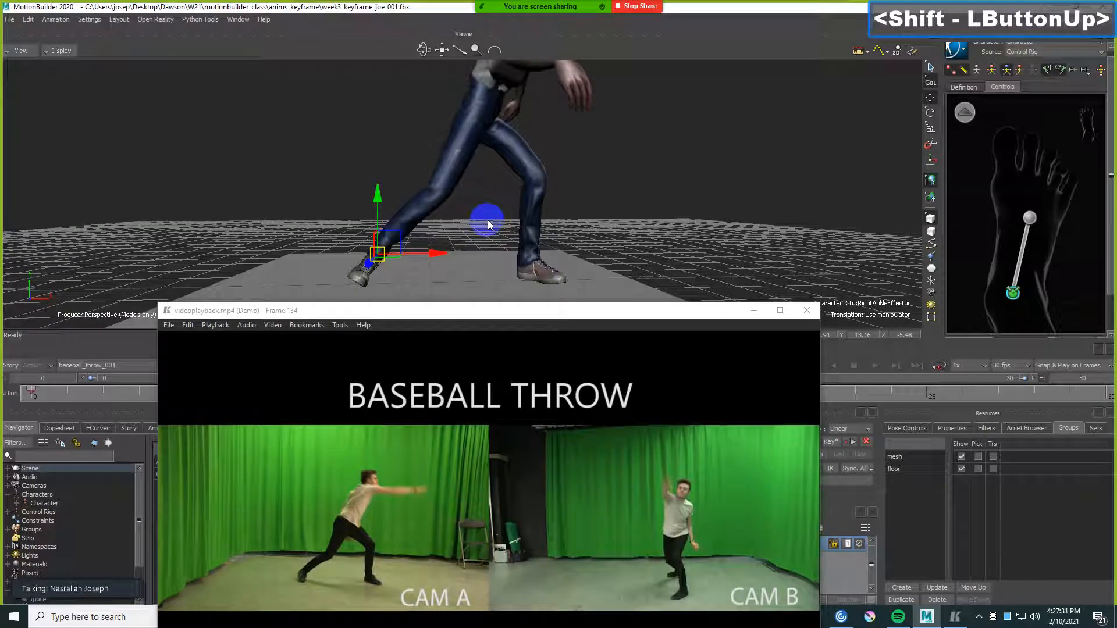
key("k")
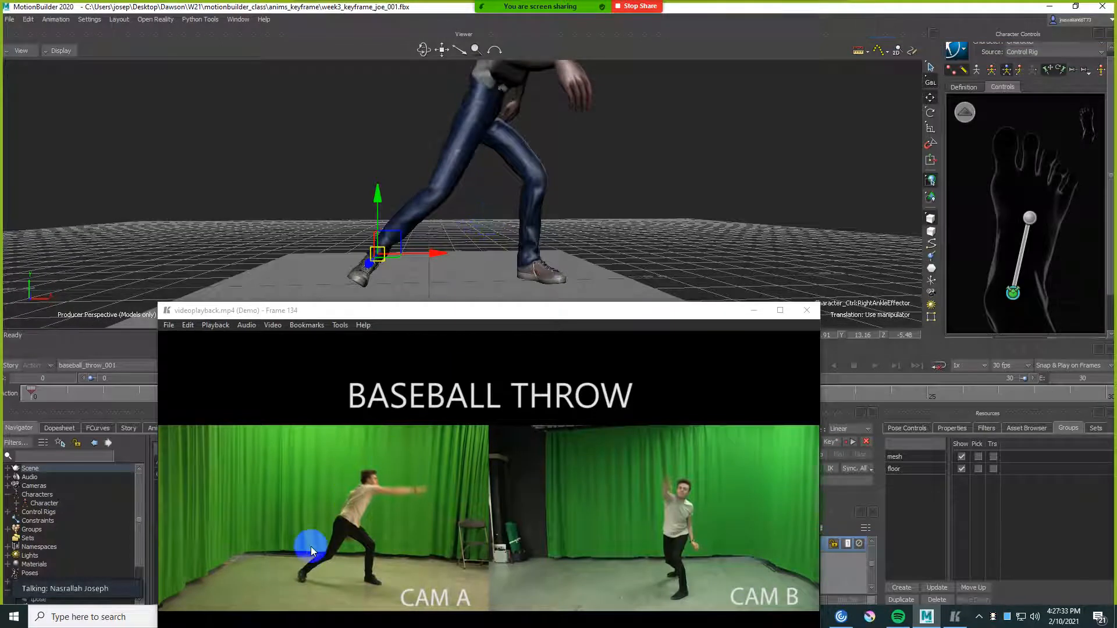
- Return to the full-body controls, lower the hips effector slightly along the global vertical axis and key the pose
left_click(965, 111)
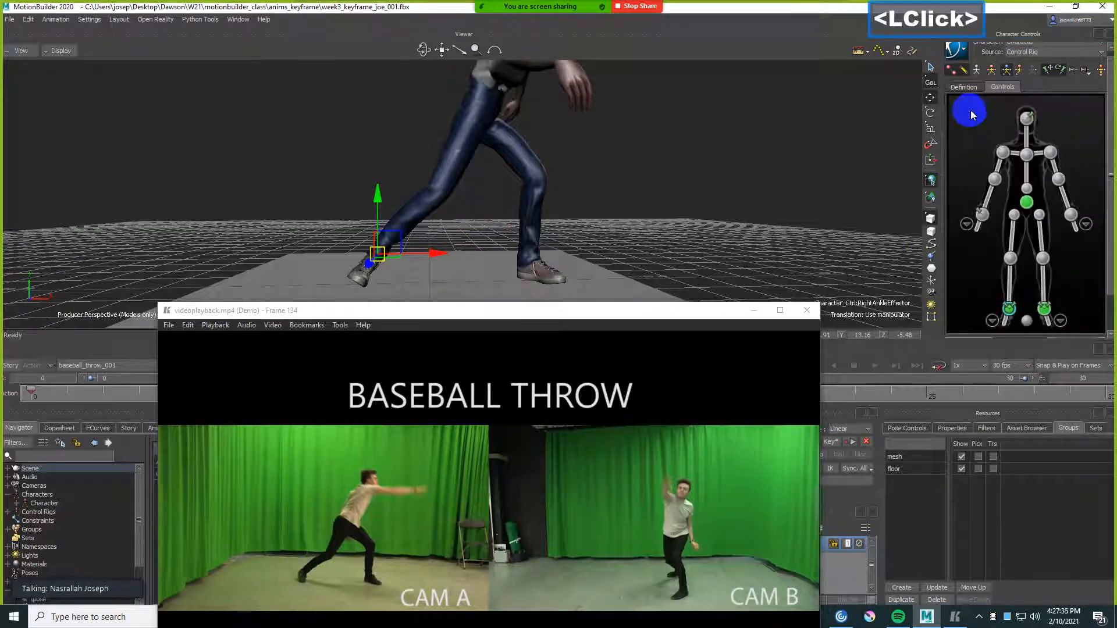
left_click(1027, 201)
left_click_drag(653, 169, 651, 215, "ctrl")
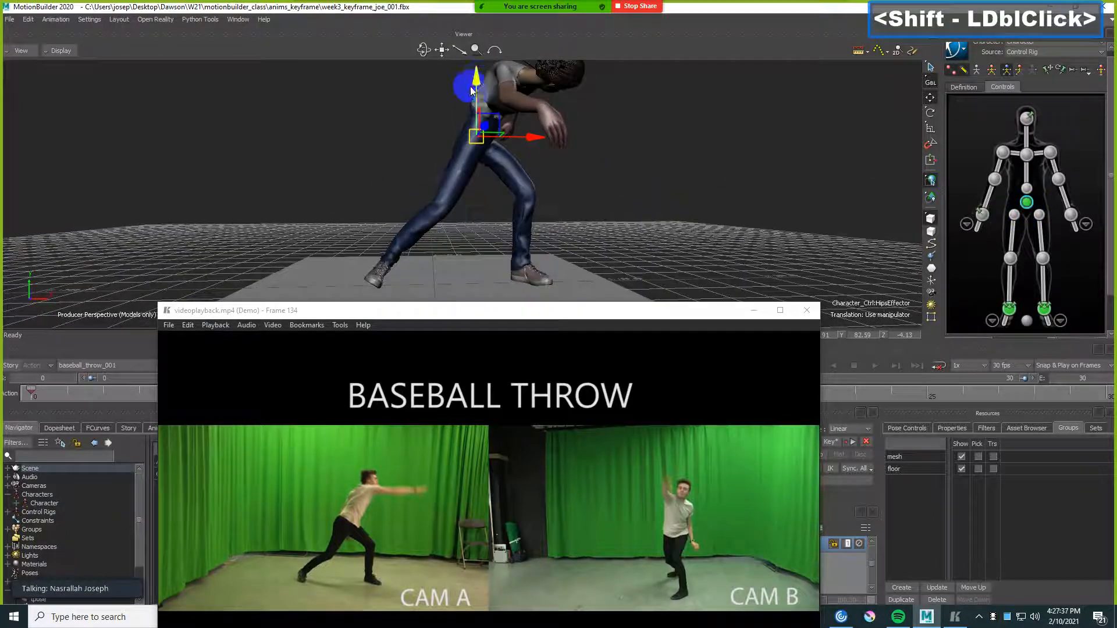
left_click_drag(480, 80, 483, 86)
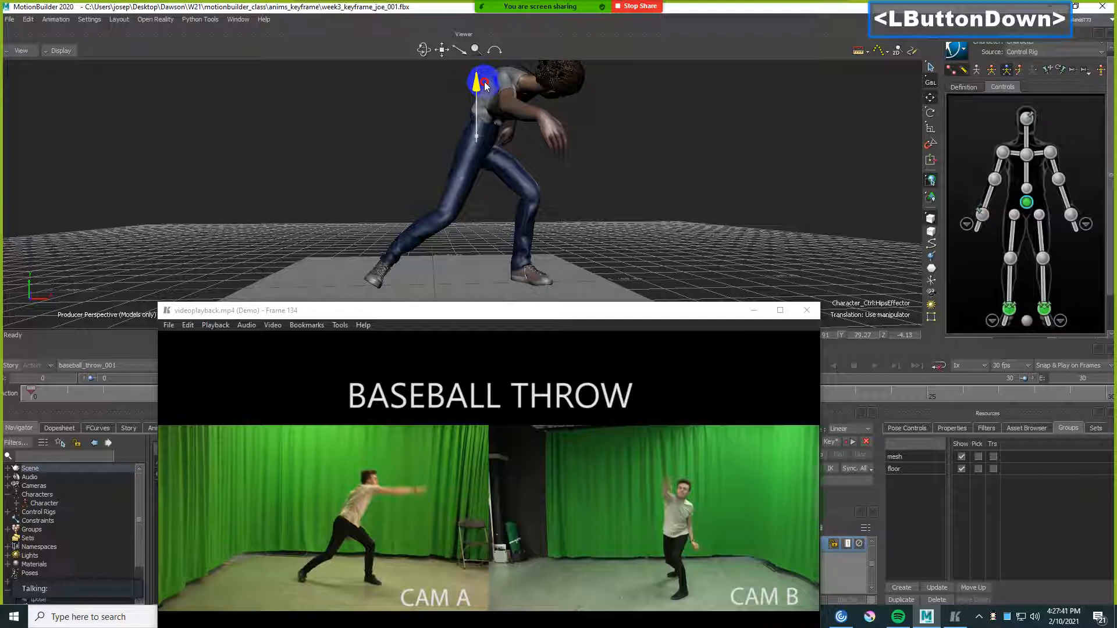
left_click_drag(486, 86, 485, 87)
left_click_drag(668, 119, 667, 131, "shift")
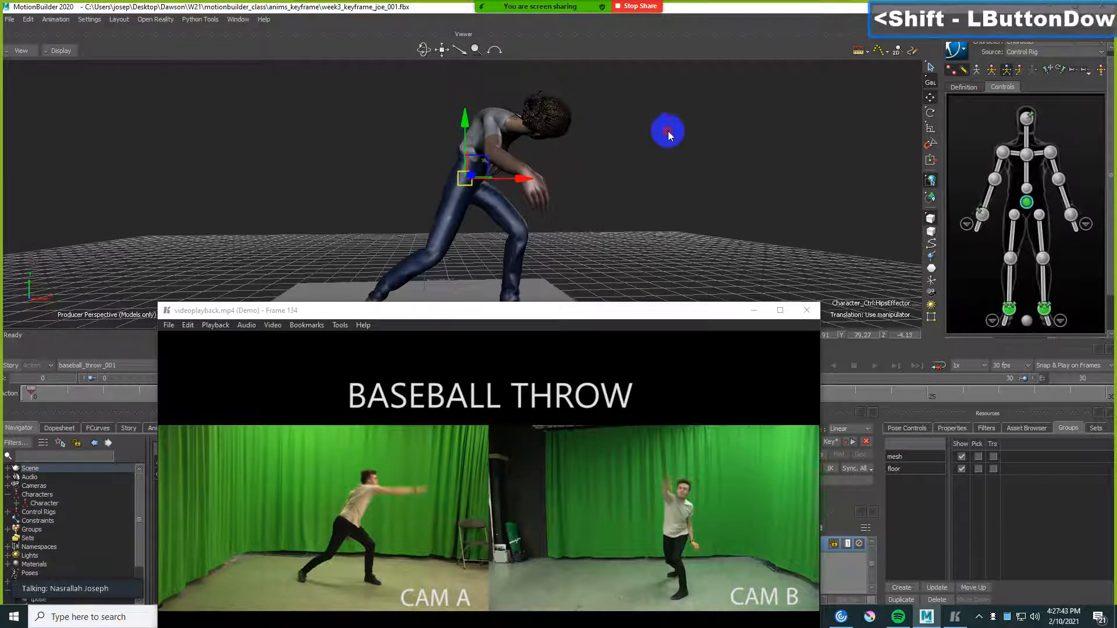
key("k")
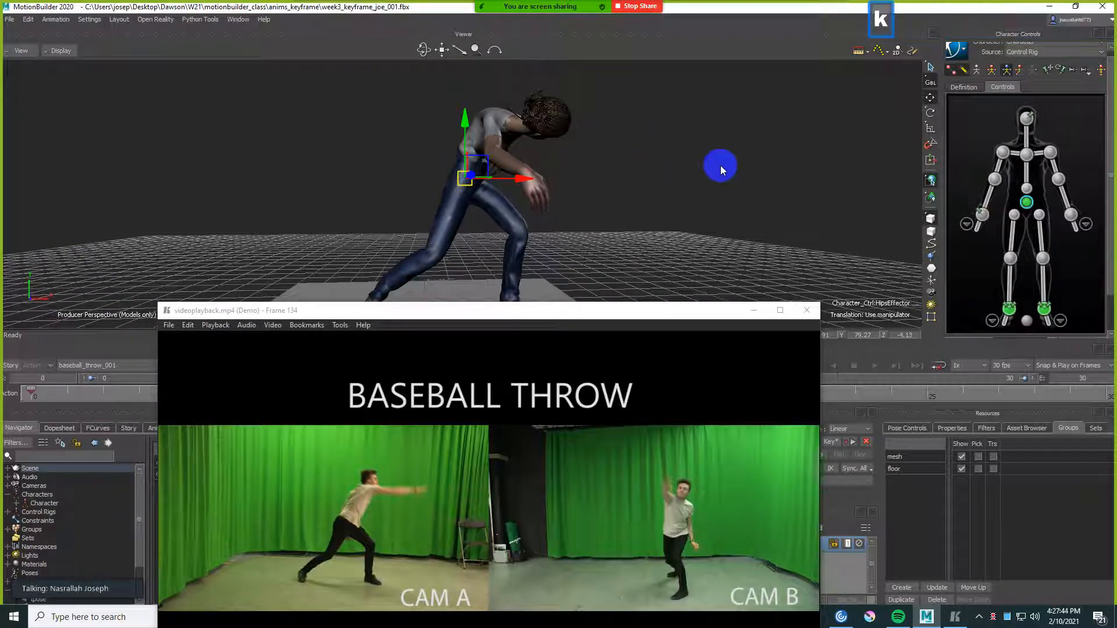
- Translate the chest end effector in global space, raising the upper torso out of its hunched position
left_click(1027, 154)
left_click_drag(704, 167, 693, 169, "shift")
left_click_drag(695, 310, 691, 339)
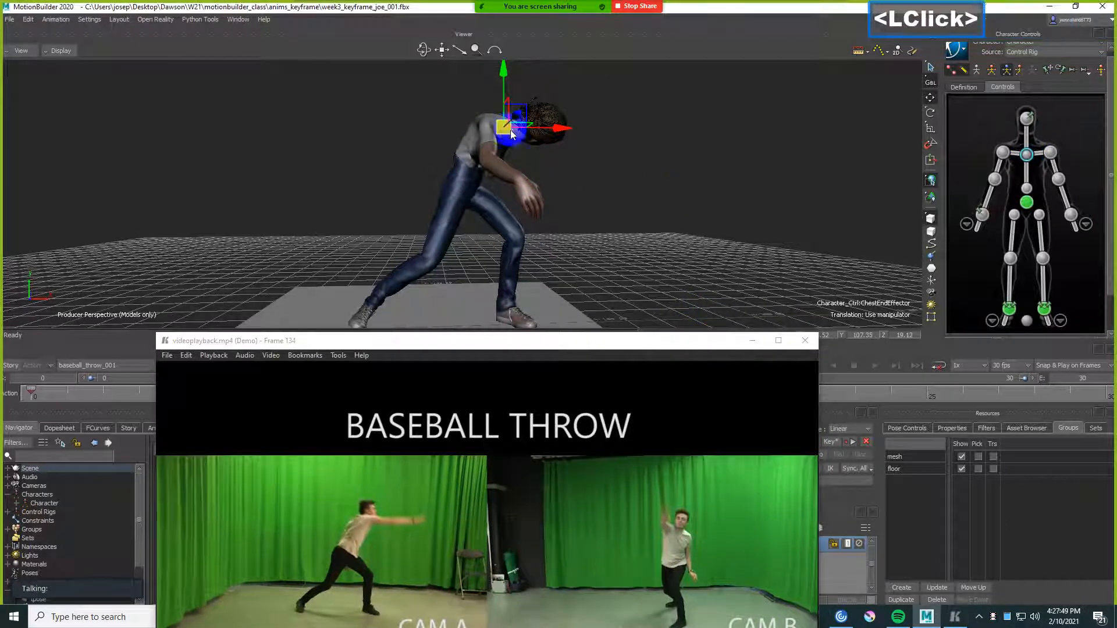
left_click_drag(521, 133, 669, 175, "ctrl+shift")
left_click_drag(541, 125, 628, 210)
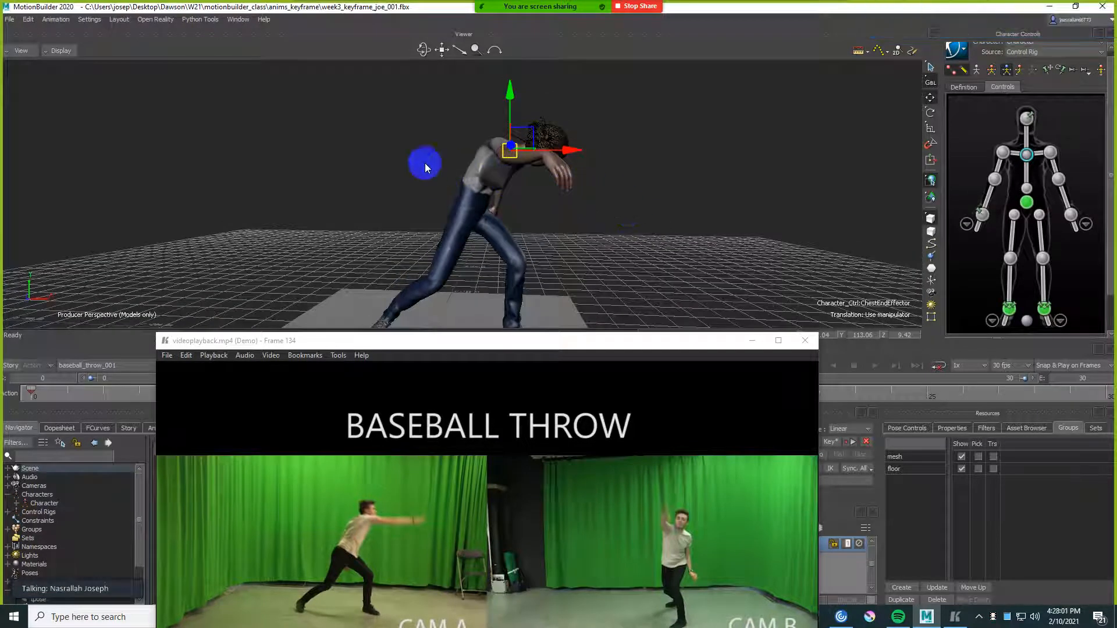
- Rotate the chest end effector in local space, twisting the torso so the right arm reaches forward as in the Cam A reference
key("r")
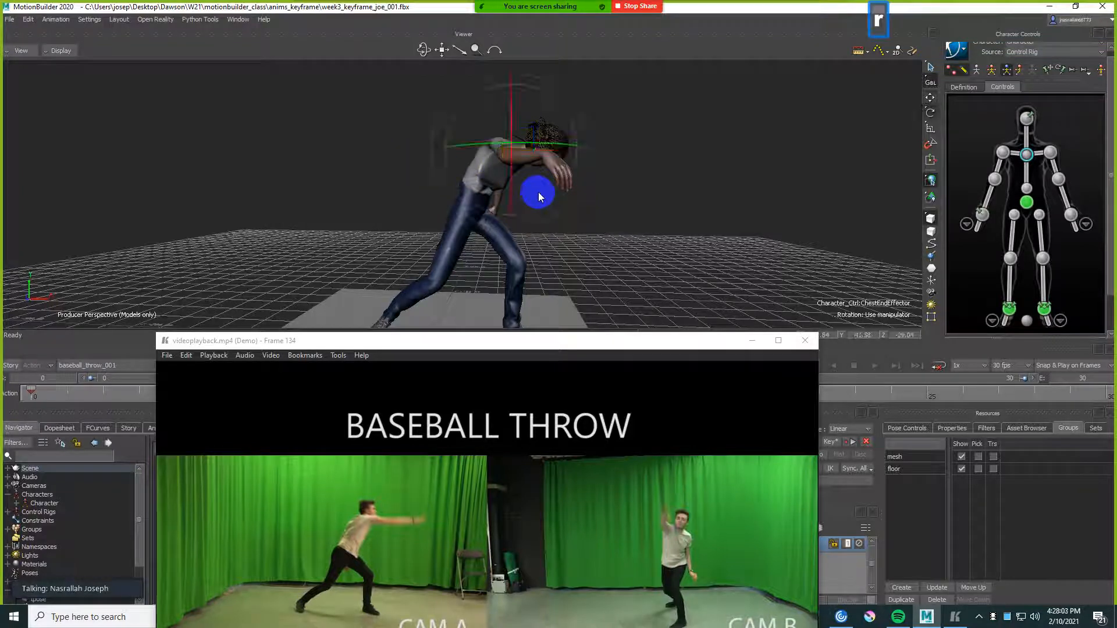
left_click(682, 200)
key("F5")
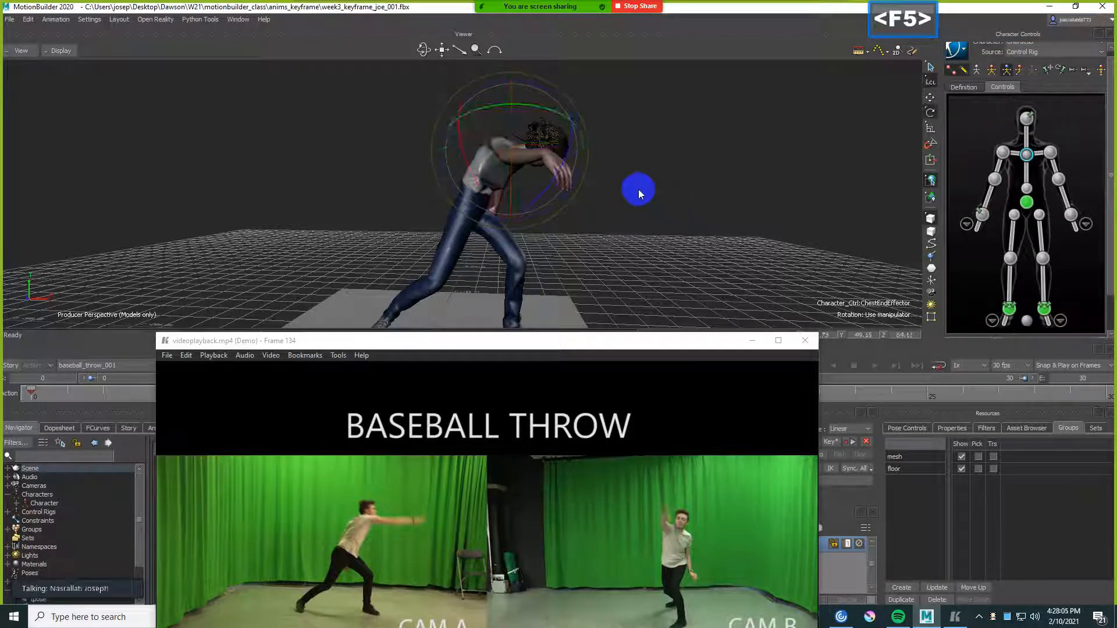
left_click_drag(560, 162, 501, 197)
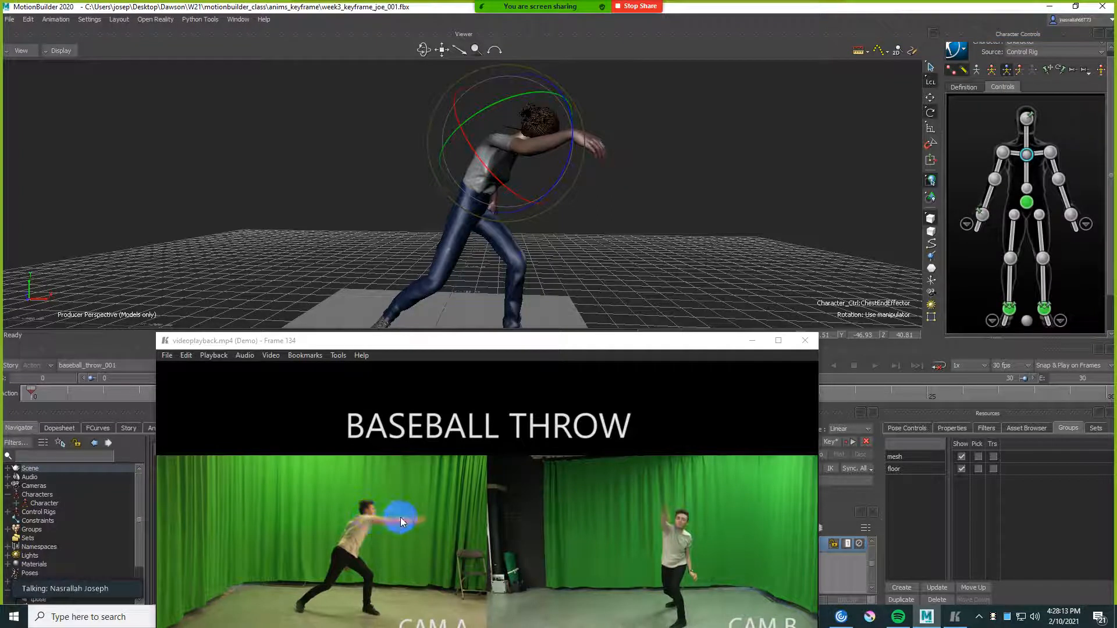
left_click_drag(546, 249, 594, 225, "ctrl+shift")
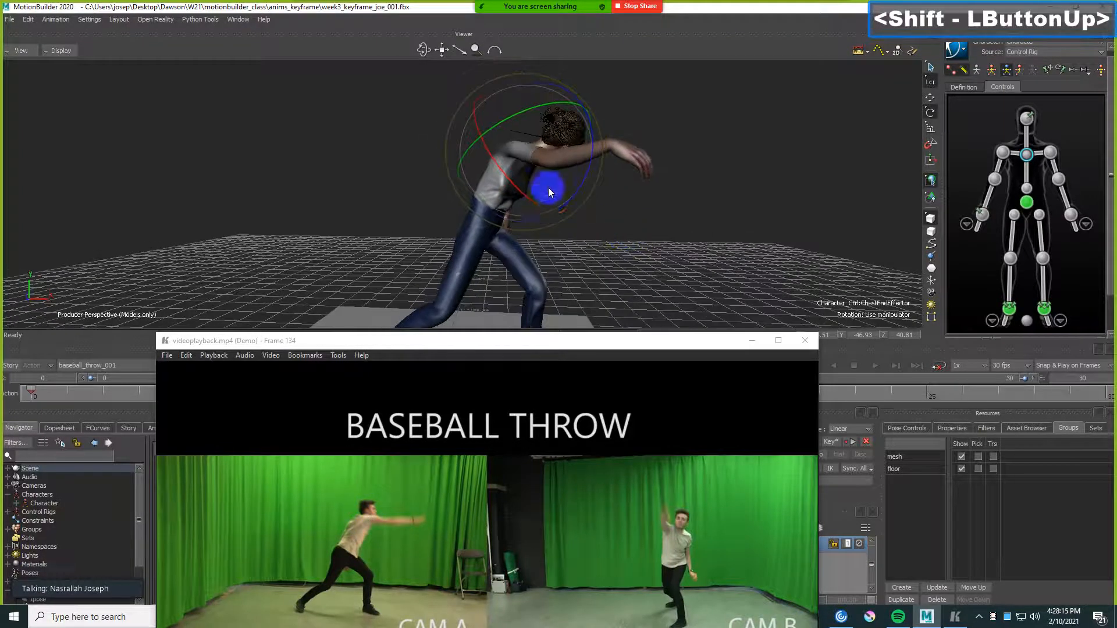
left_click_drag(533, 204, 539, 153)
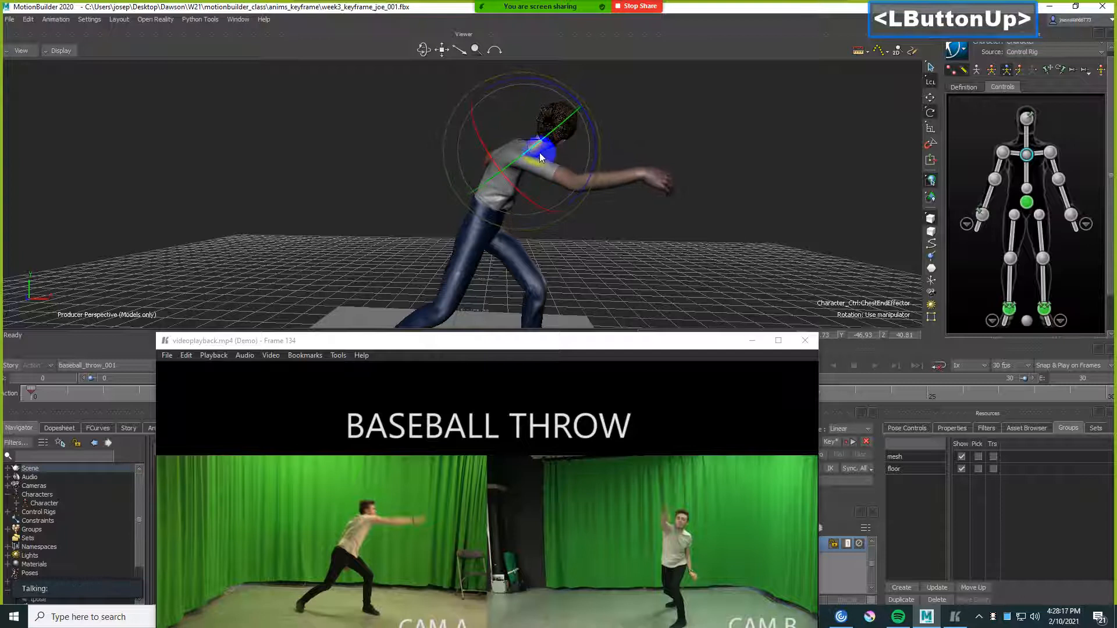
mouse_move(530, 202)
left_mouse_down()
mouse_move(540, 206)
mouse_move(538, 188)
left_mouse_up()
left_click_drag(545, 141, 602, 175)
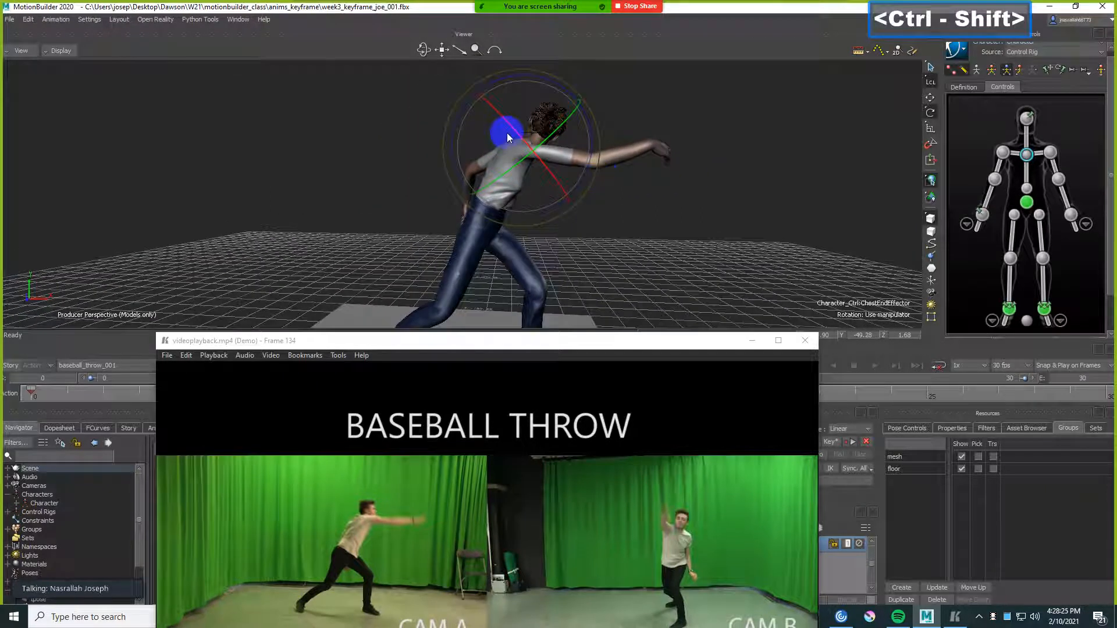
left_click_drag(515, 134, 519, 130)
left_click_drag(489, 81, 501, 78)
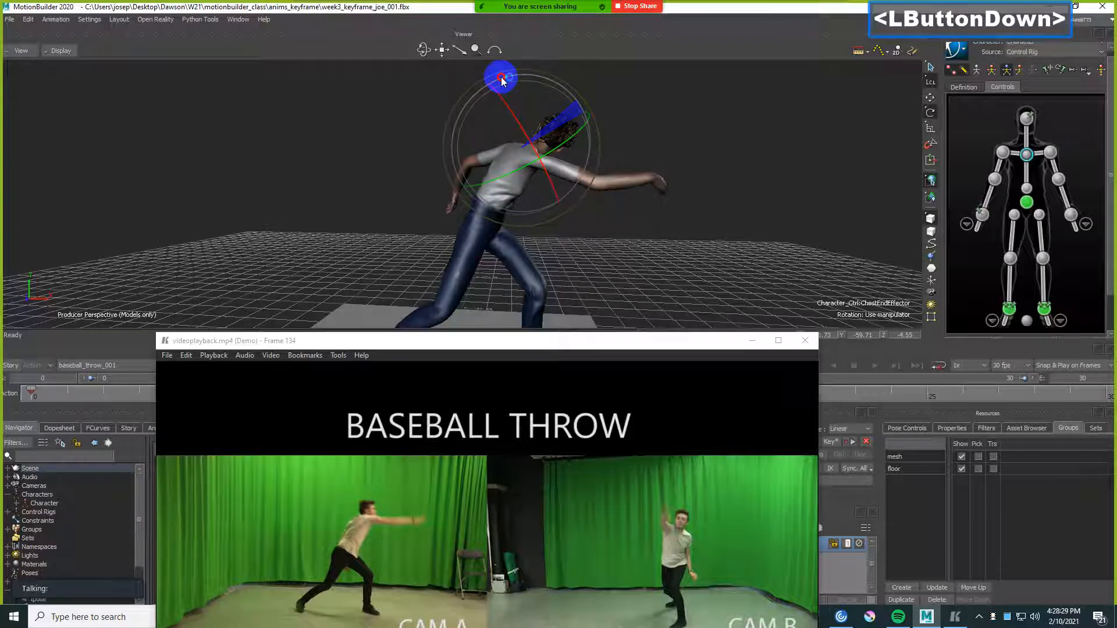
- Rotate the head effector in local space so the face looks toward the throwing direction
scroll(659, 227, "down", 3)
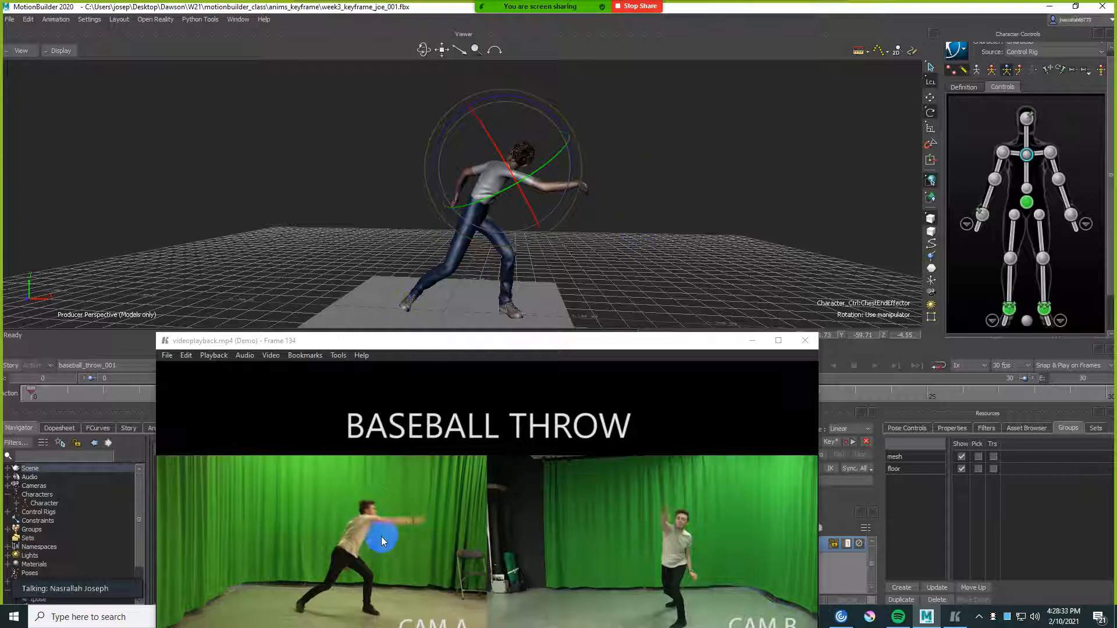
left_click_drag(638, 217, 668, 224, "ctrl")
left_click_drag(673, 213, 555, 241, "ctrl")
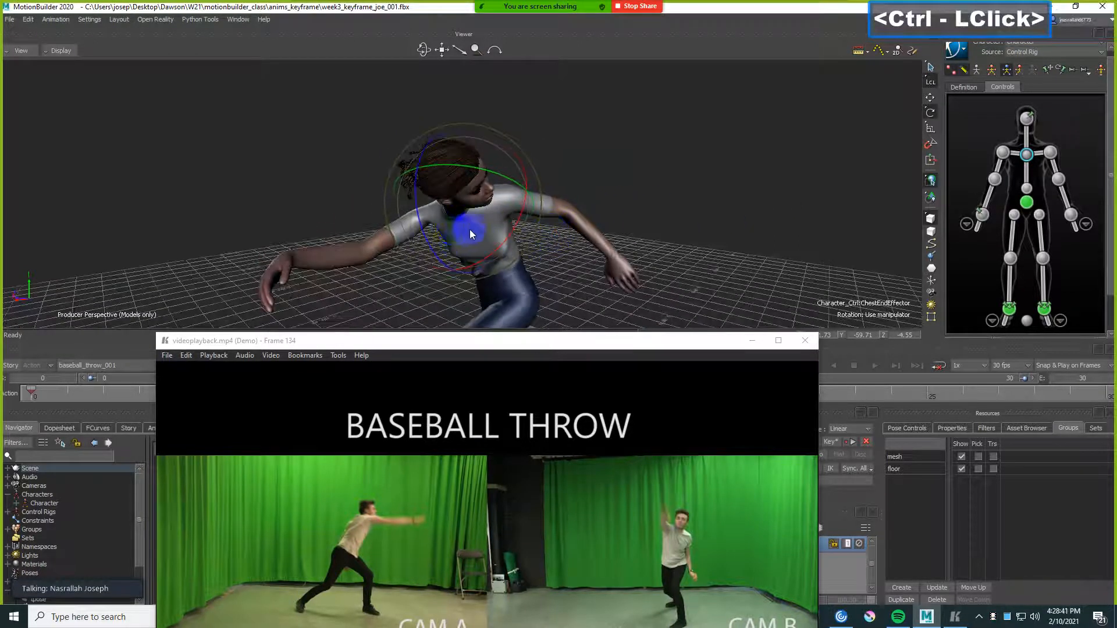
left_click_drag(524, 232, 473, 115, "ctrl+shift")
left_click(1026, 118)
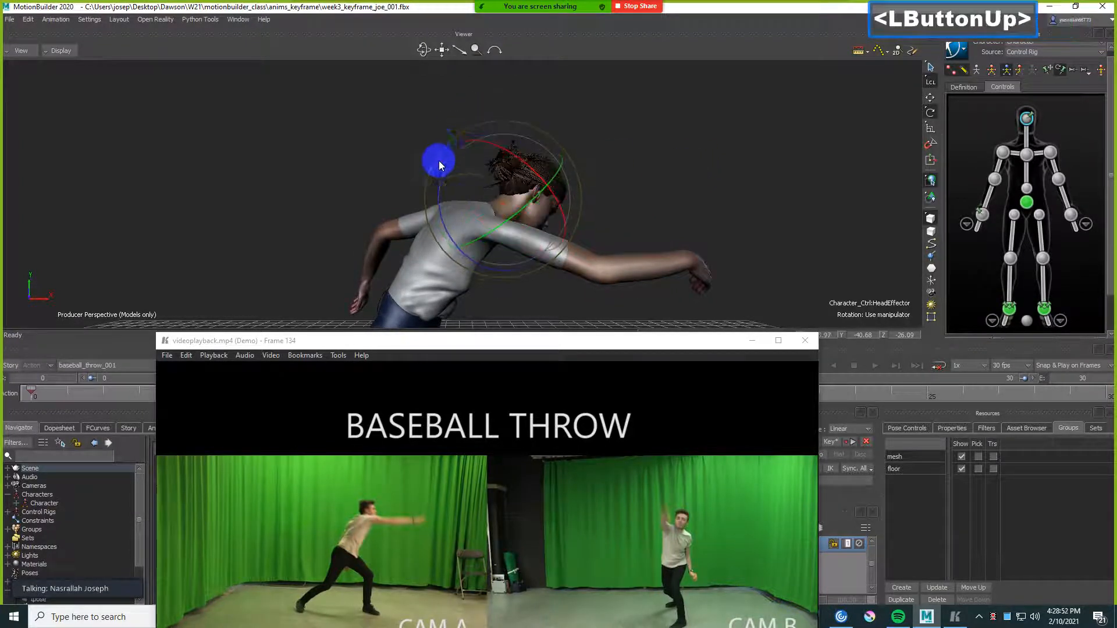
left_click_drag(441, 161, 439, 171)
left_click_drag(605, 164, 651, 127, "ctrl+shift")
double_click(602, 107, "ctrl")
left_click_drag(519, 97, 670, 170)
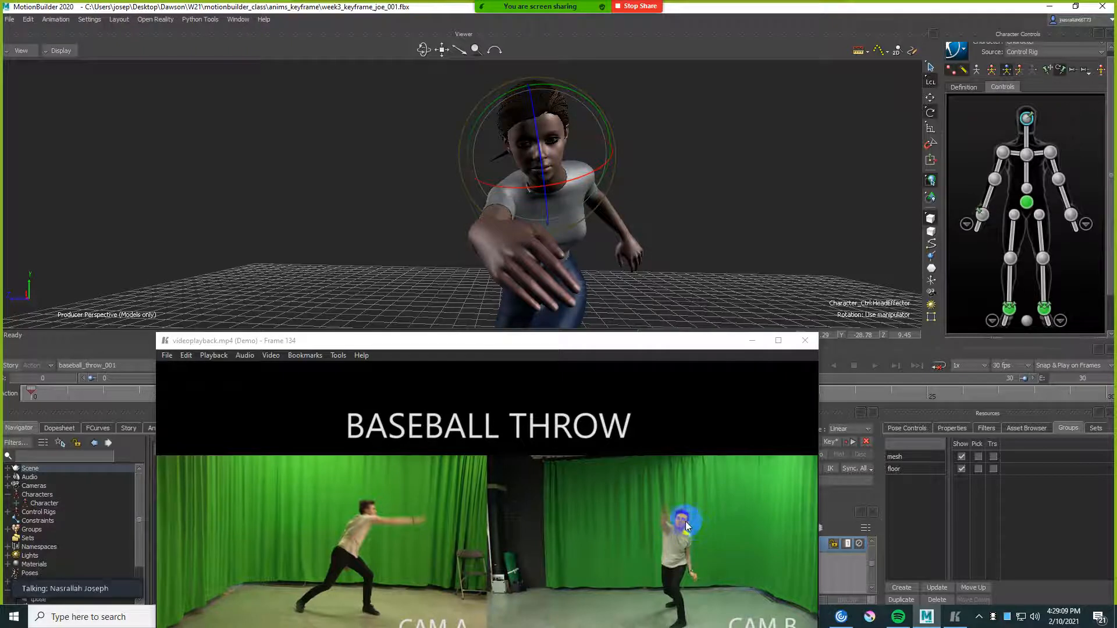
- Tilt the head effector sideways in local space to match the Cam B reference
left_click_drag(664, 271, 594, 130, "shift")
left_click_drag(576, 194, 578, 195)
left_click_drag(618, 186, 692, 196, "ctrl")
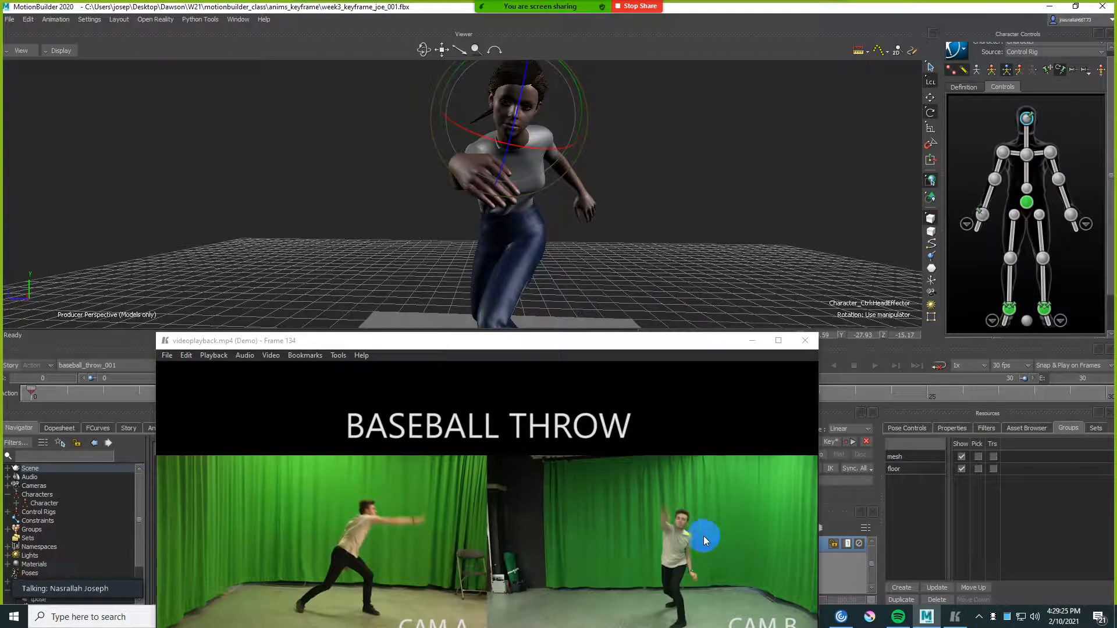
mouse_move(646, 233)
left_mouse_down("shift")
mouse_move(636, 249)
mouse_move(648, 220)
left_mouse_up("shift")
- Try rotating the chest end effector in local space, then undo the rotation
left_click(1025, 152, "ctrl")
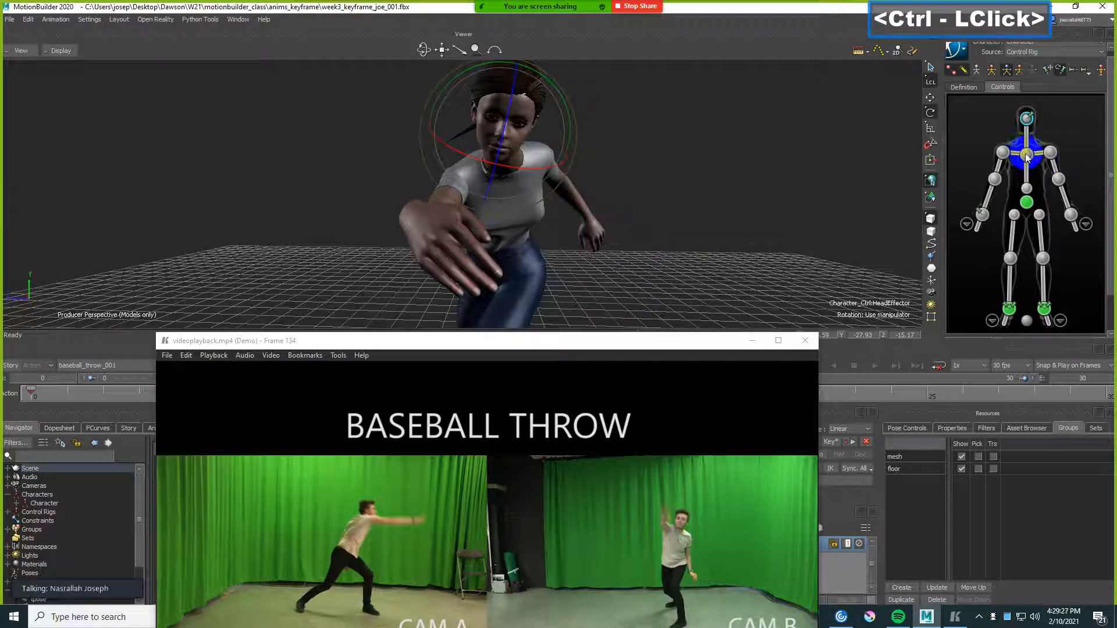
left_click(609, 149)
left_click_drag(521, 119, 562, 152)
key("ctrl+z")
- Shift the chest end effector sideways along the global Z axis and key the pose
left_click_drag(645, 229, 669, 218, "ctrl")
key("t")
key("F6")
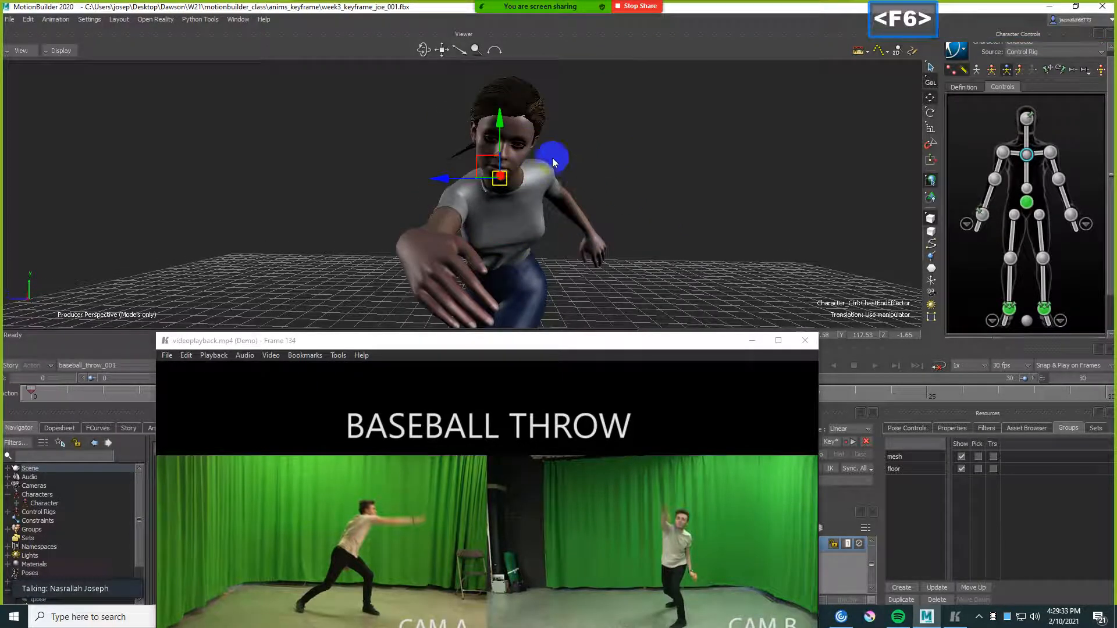
left_click_drag(437, 181, 462, 174)
left_click_drag(662, 166, 503, 229, "ctrl+shift")
left_click_drag(564, 189, 688, 214, "ctrl+shift")
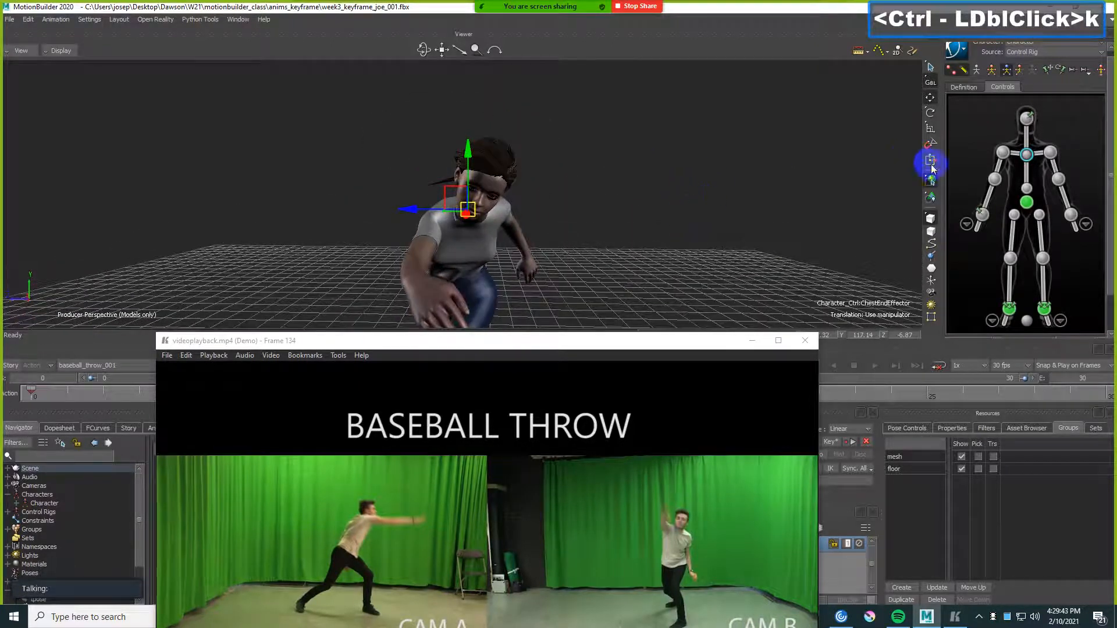
- Try moving the head effector sideways along the global Z axis, then undo the move
left_click(1026, 115)
left_click_drag(746, 222, 702, 183, "ctrl+shift")
left_click_drag(420, 204, 425, 204)
key("ctrl+z")
- Release the rotation pin on the head effector and adjust the head's rotation in local space
left_click(1058, 71)
left_click_drag(422, 204, 419, 204)
key("ctrl+z")
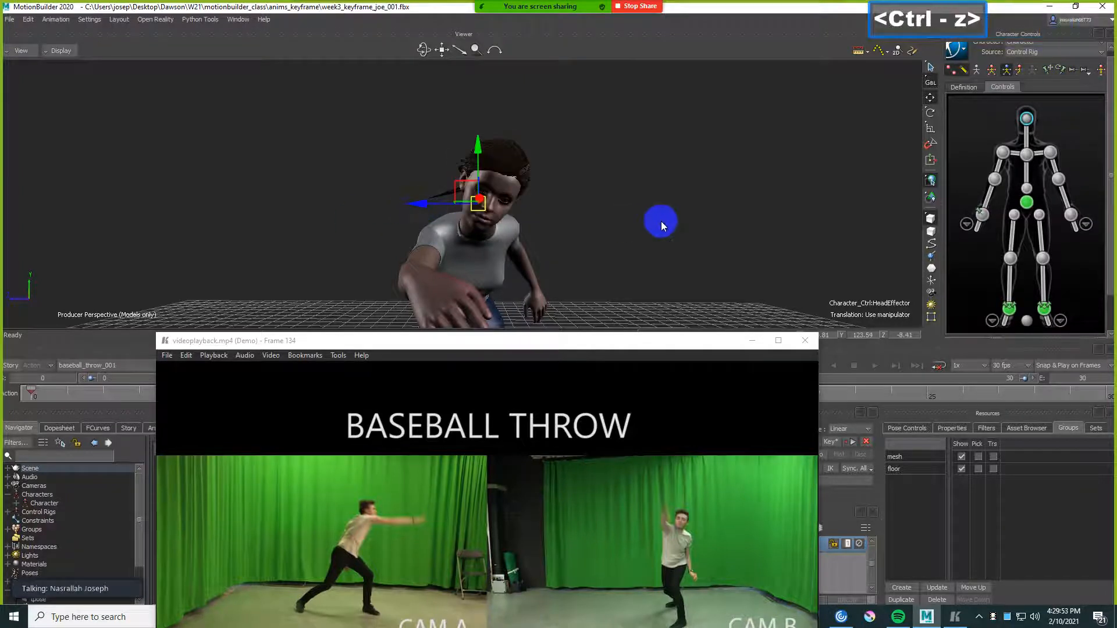
left_click(662, 240, "shift")
key("F5")
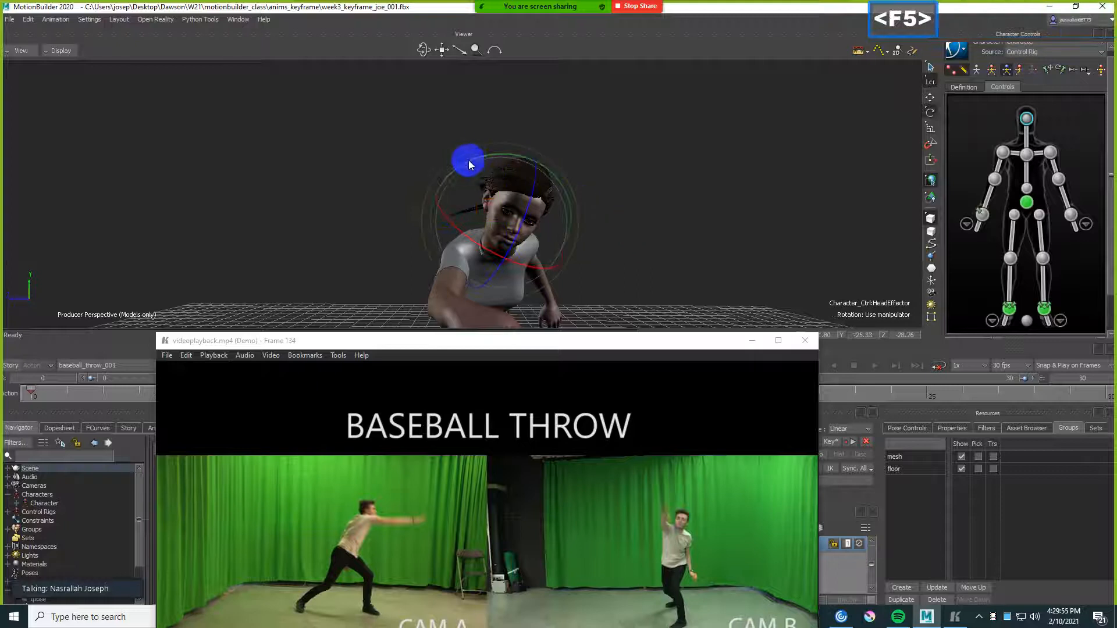
left_click_drag(481, 158, 822, 203)
- Translate the right wrist effector in global space, raising the throwing hand slightly and adjusting its forward reach
left_click(982, 216, "ctrl")
left_click_drag(656, 211, 498, 150, "ctrl")
left_click_drag(654, 153, 679, 187, "ctrl+shift")
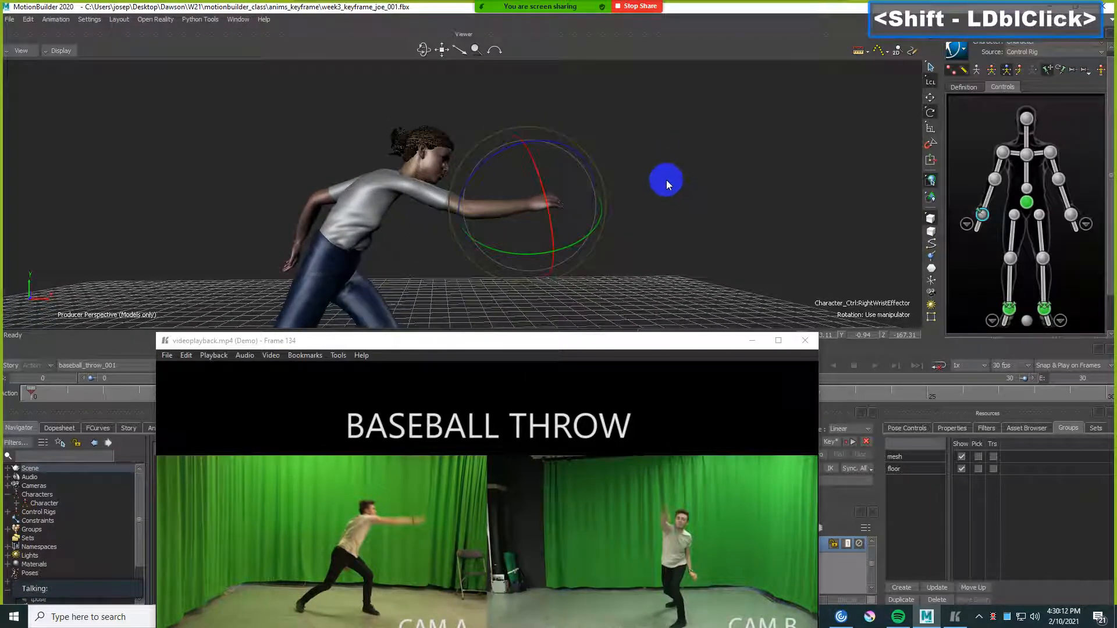
key("F6")
left_click_drag(573, 214, 534, 144)
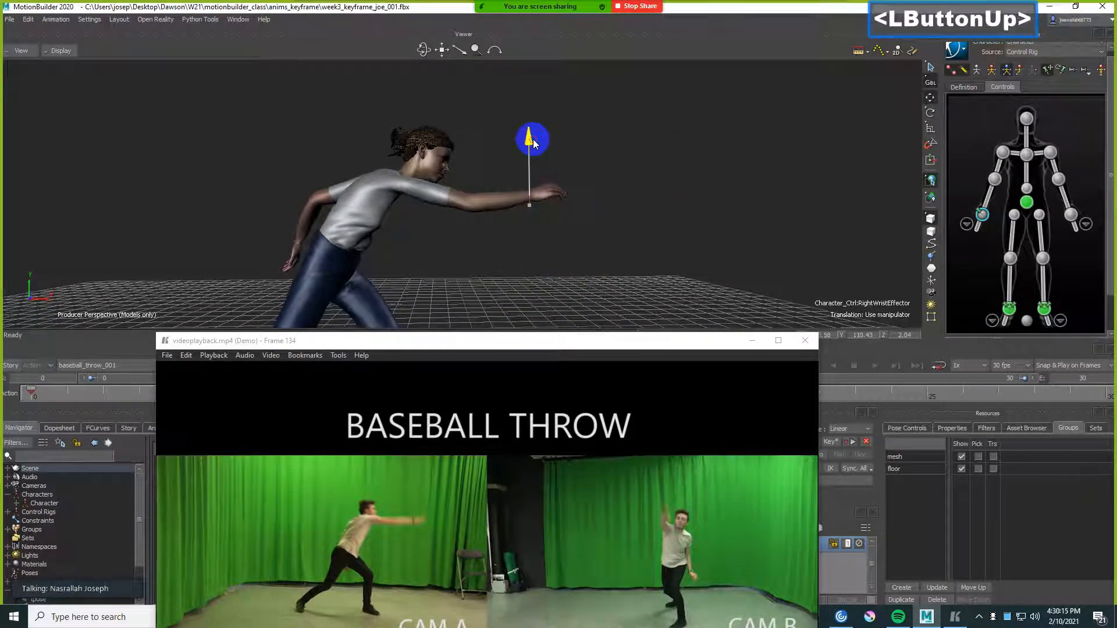
left_click_drag(585, 195, 588, 200)
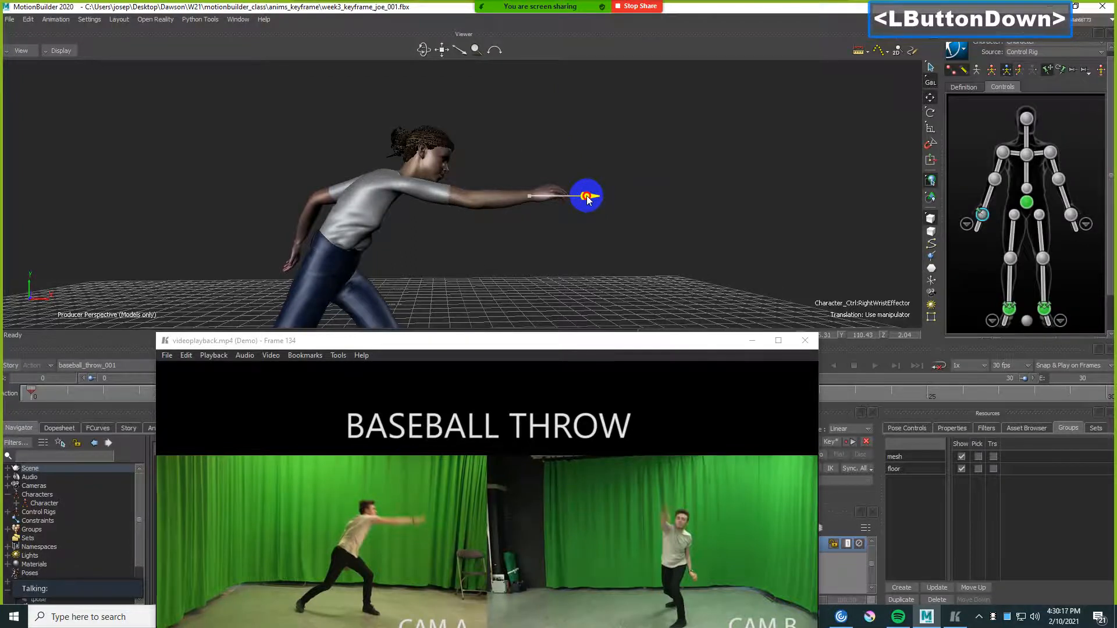
- Try translating the right shoulder effector along the global X axis, then undo the move
left_click_drag(691, 156, 757, 191, "ctrl+shift")
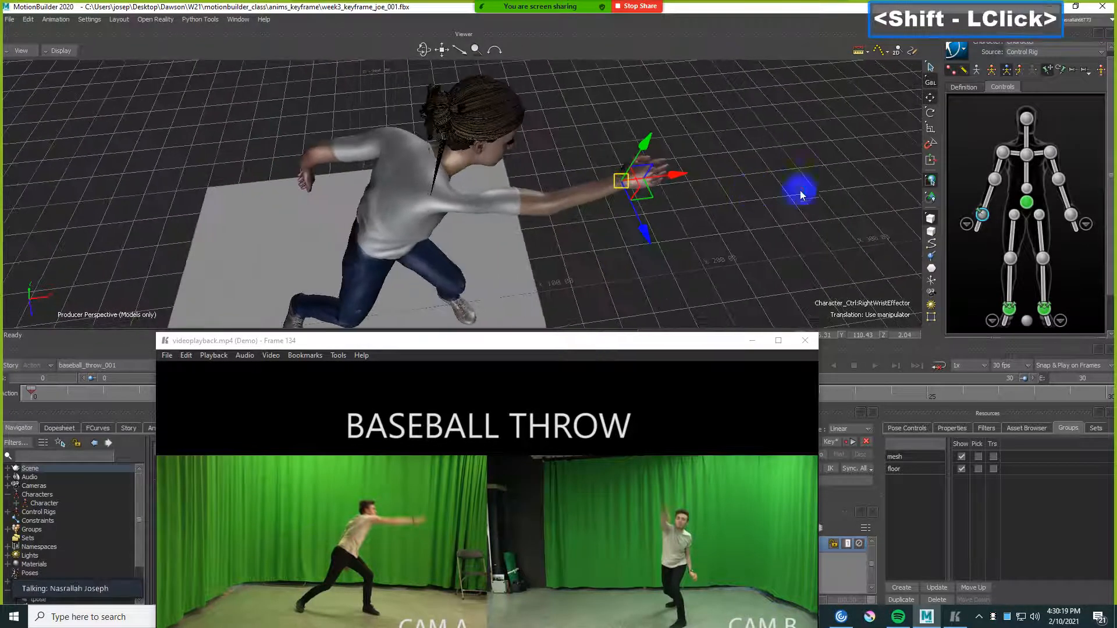
left_click(1002, 153)
left_click(524, 204)
left_click_drag(520, 193, 528, 192)
key("ctrl+z")
- Examine the right arm's rig from above in X-Ray display, then return to the Models Only display
key("ctrl+a")
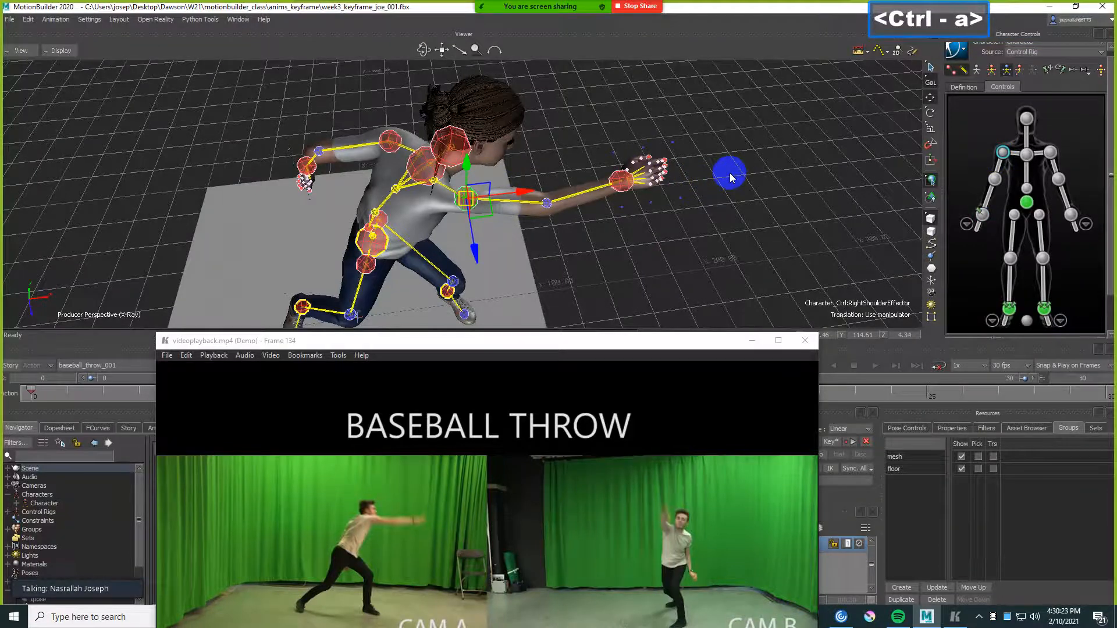
left_click_drag(594, 145, 578, 127, "ctrl+shift")
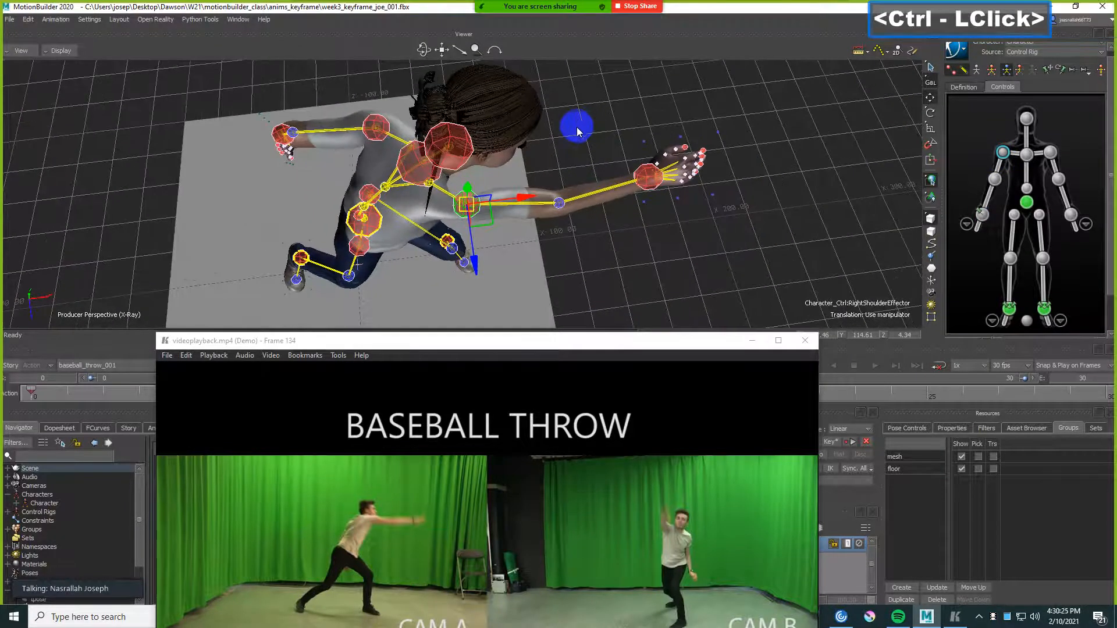
left_click(536, 174)
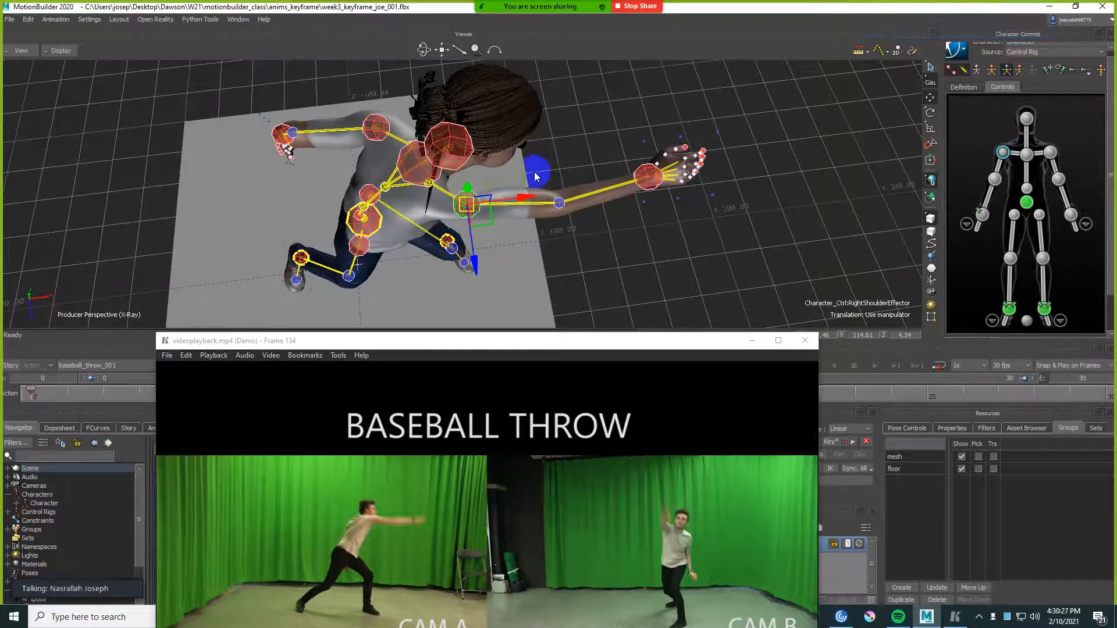
key("ctrl+a")
- Raise the right elbow effector along the global vertical axis to straighten the throwing arm
left_click_drag(540, 169, 650, 216, "ctrl+shift")
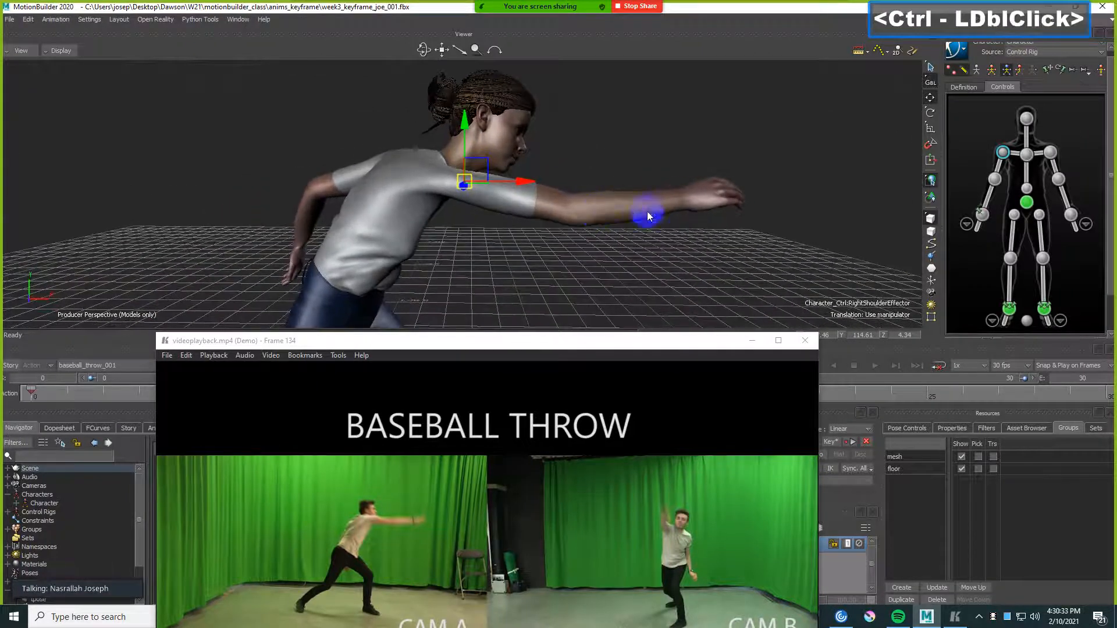
left_click(995, 180)
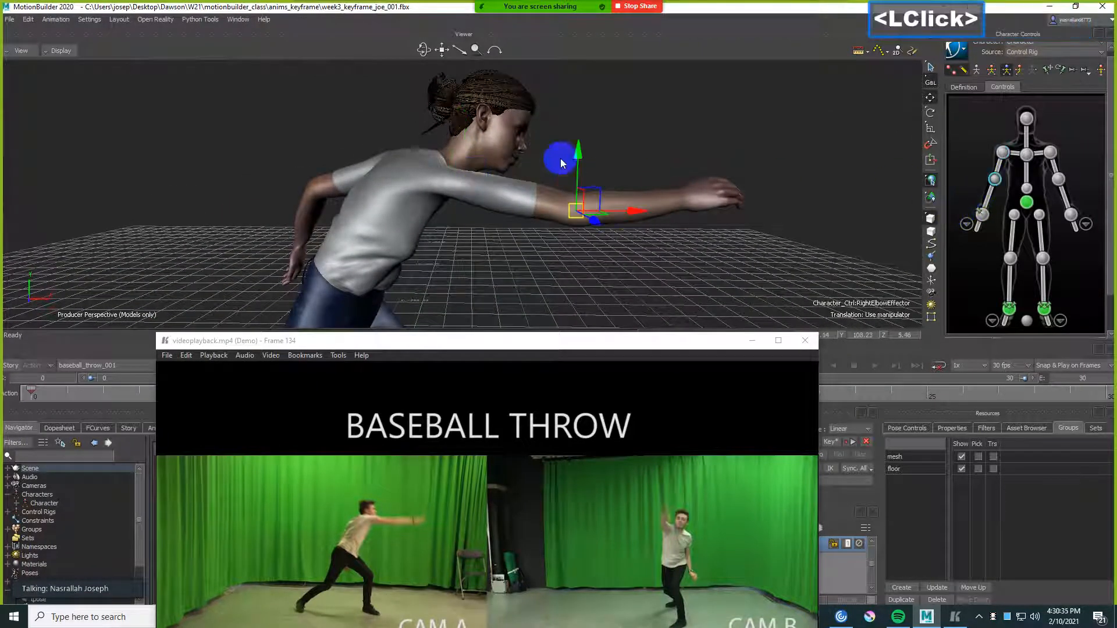
left_click_drag(578, 156, 592, 128)
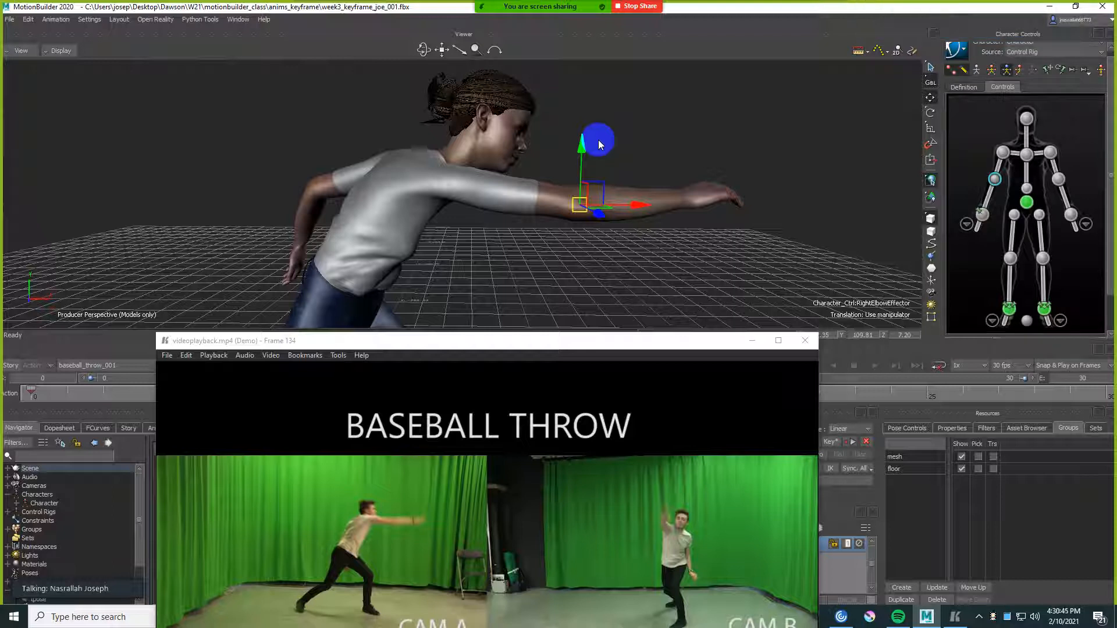
left_click_drag(599, 142, 673, 208, "ctrl+shift")
left_click(669, 208)
- Pin the left wrist effector in both translation and rotation
left_click(1070, 215)
left_click_drag(742, 213, 501, 219, "ctrl+shift")
left_click(382, 201)
left_click_drag(628, 211, 491, 220, "ctrl+shift")
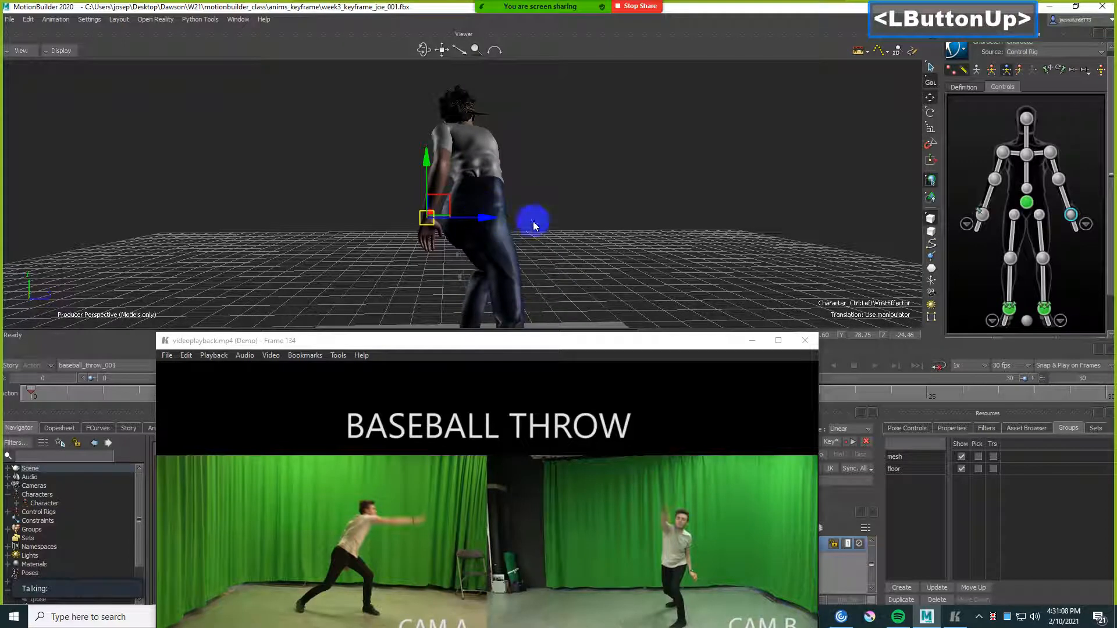
left_click(1058, 179)
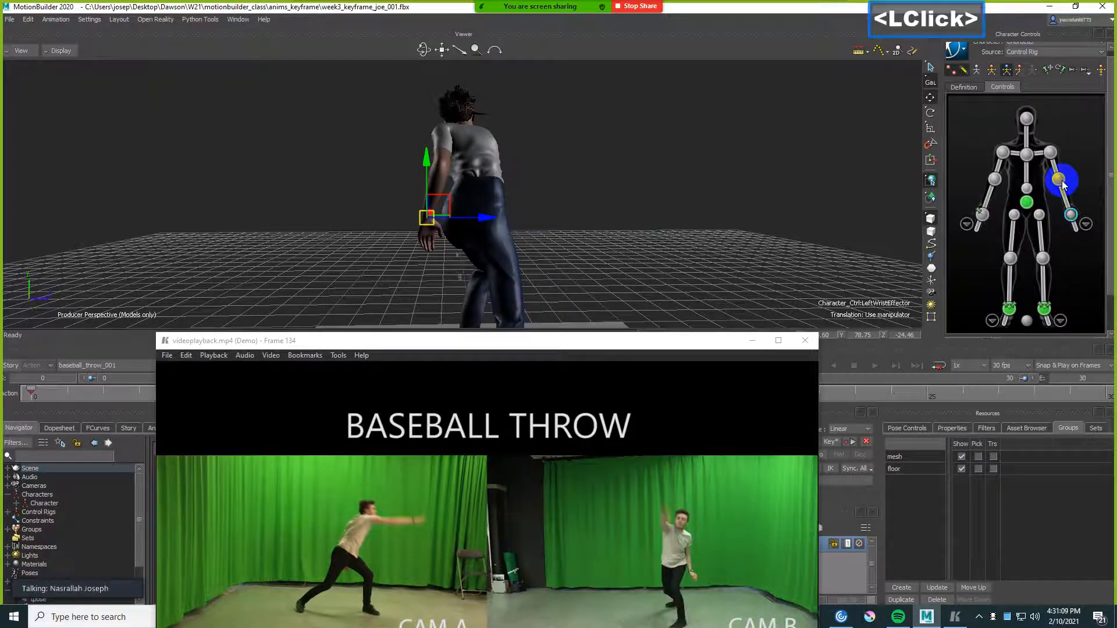
left_click(1071, 215)
left_click_drag(651, 156, 612, 157, "ctrl+shift")
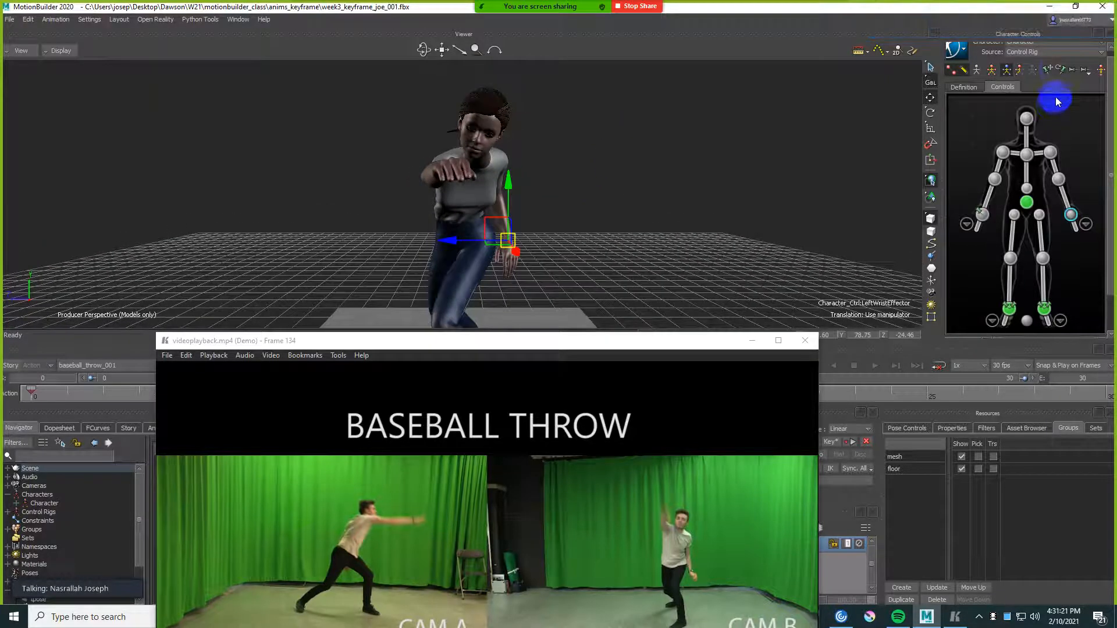
left_click(1049, 70)
left_click(1060, 70)
- Translate the left elbow effector in global space to adjust the rear arm's bend, and key the full-body pose
left_click(1068, 192)
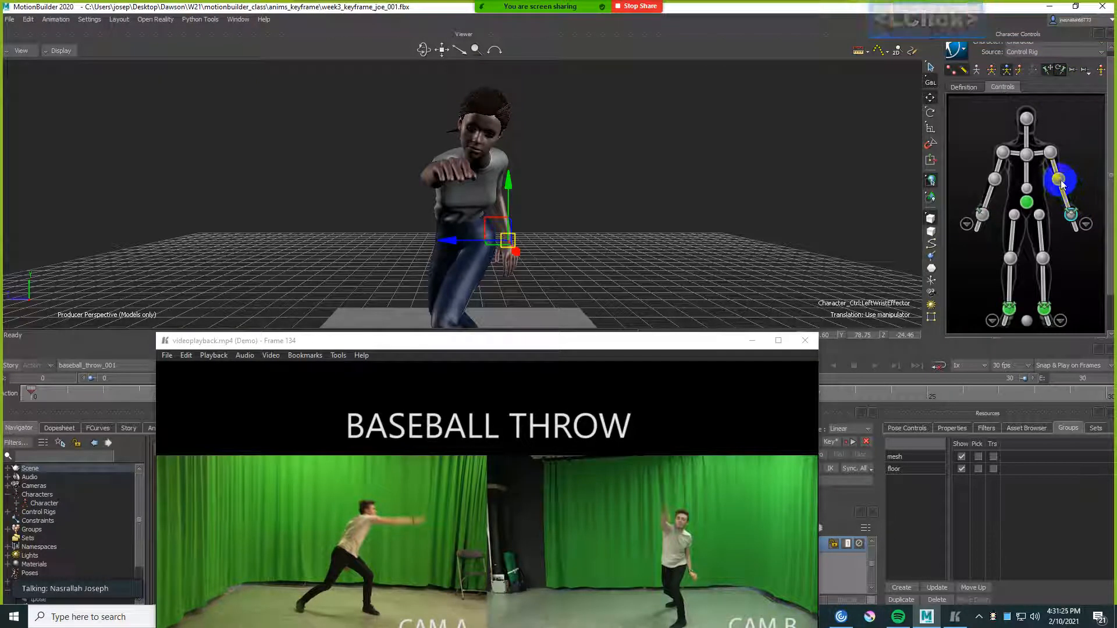
left_click(504, 181)
left_click_drag(449, 205, 636, 192)
mouse_move(636, 191)
left_mouse_down("ctrl")
mouse_move(631, 163)
mouse_move(624, 187)
left_mouse_up("ctrl")
key("k")
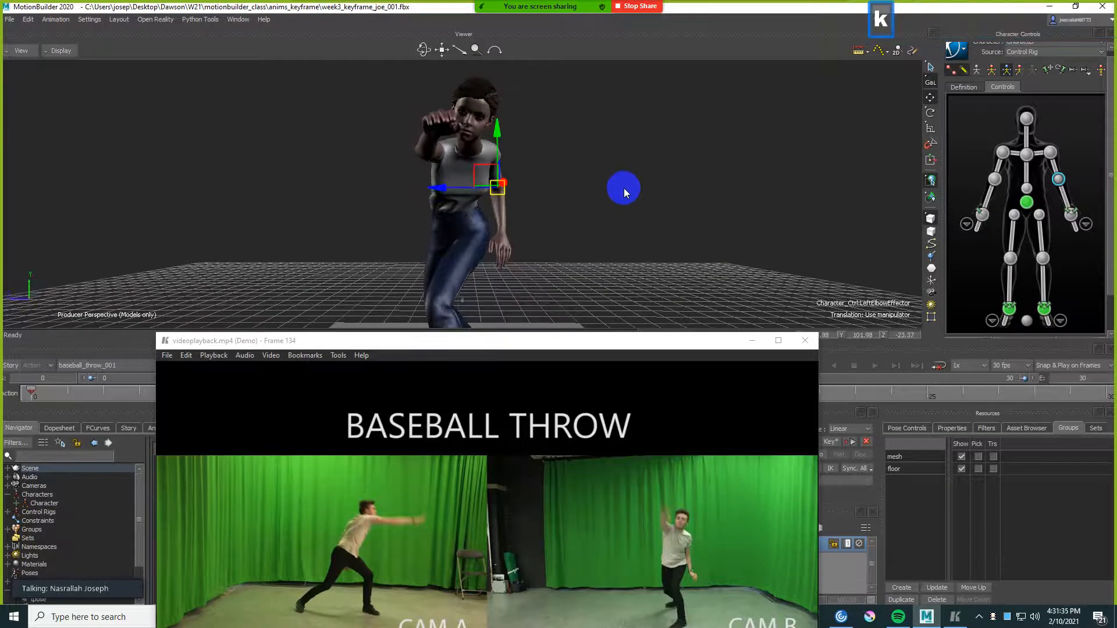
- Rotate the left wrist effector in local space to angle the trailing hand, and key the full-body pose
left_click(1071, 214)
left_click_drag(620, 247, 623, 215, "ctrl")
key("F5")
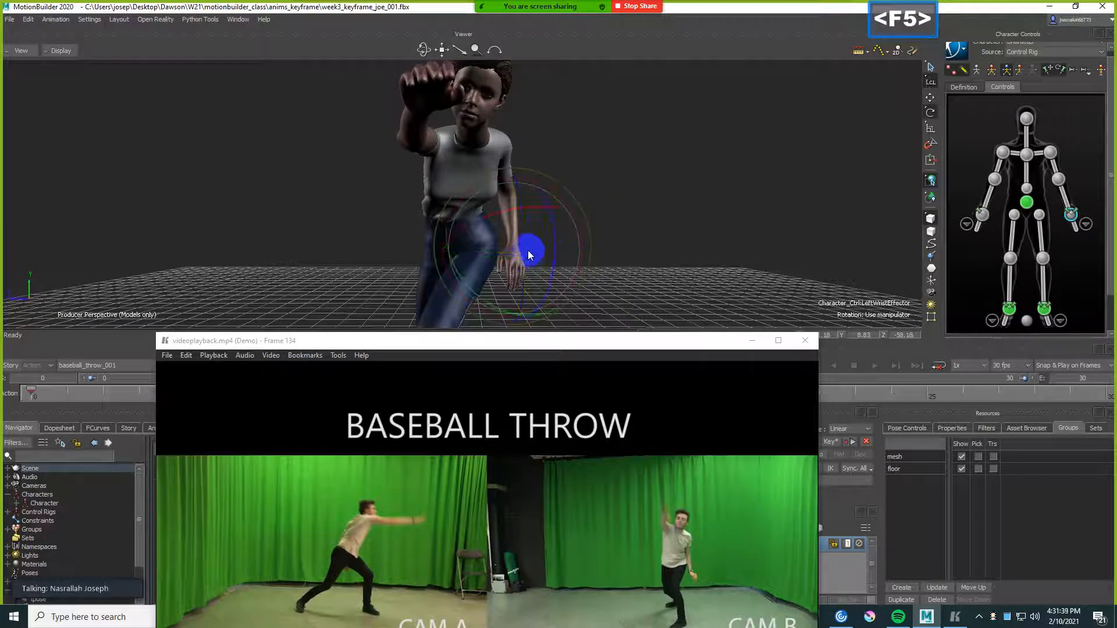
left_click_drag(523, 208, 589, 243)
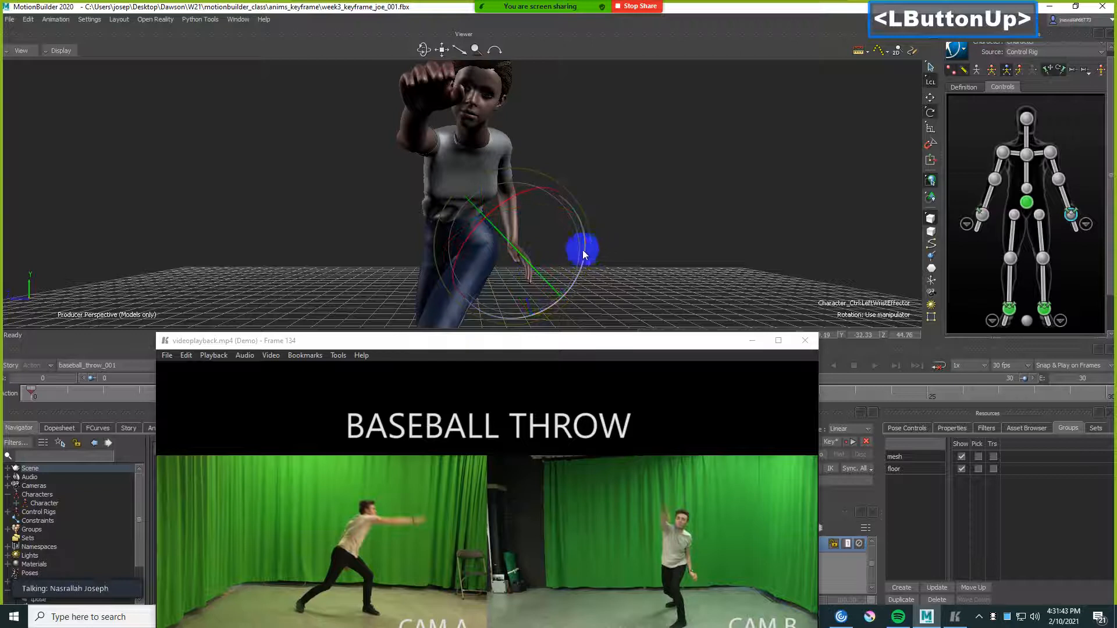
left_click_drag(526, 194, 643, 249)
scroll(611, 243, "down", 3)
key("k")
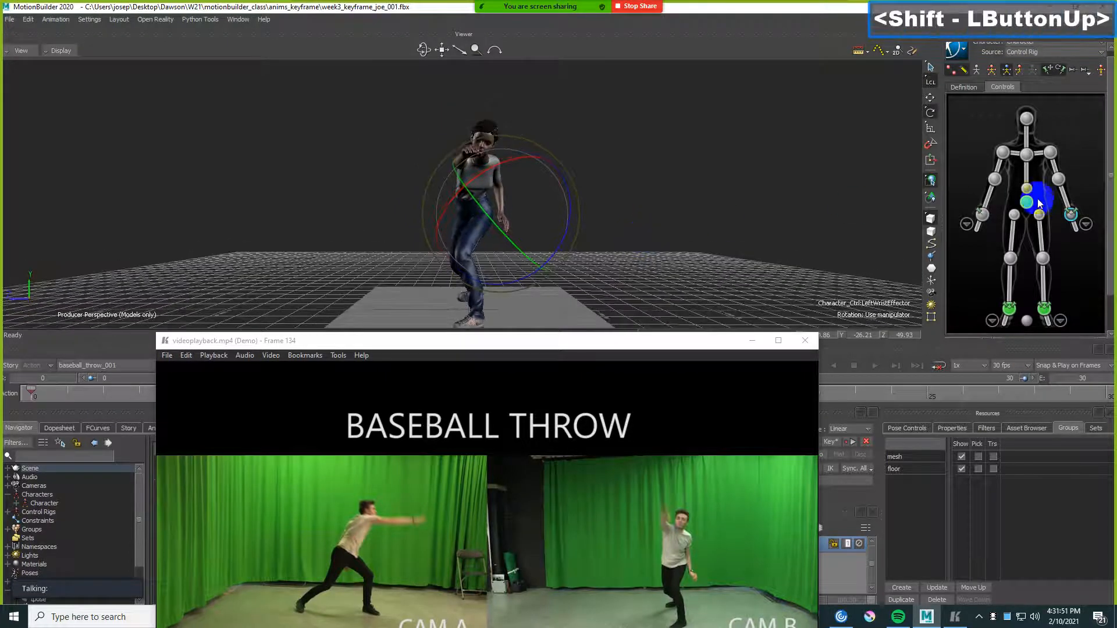
- Translate the hips effector sideways along the global Z axis to about -0.19, shifting the body's weight over the feet
left_click(1026, 202)
left_click_drag(652, 187, 656, 188, "shift")
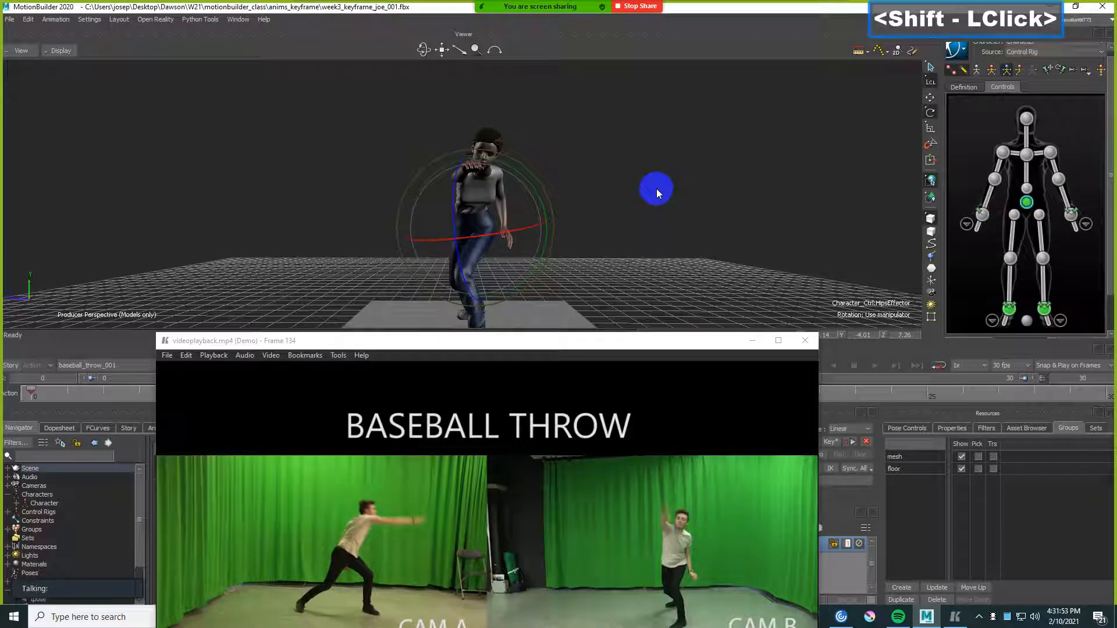
key("F6")
left_click_drag(355, 232, 416, 197, "shift")
mouse_move(618, 204)
left_mouse_down("ctrl+shift")
mouse_move(603, 211)
mouse_move(617, 204)
left_mouse_up("ctrl+shift")
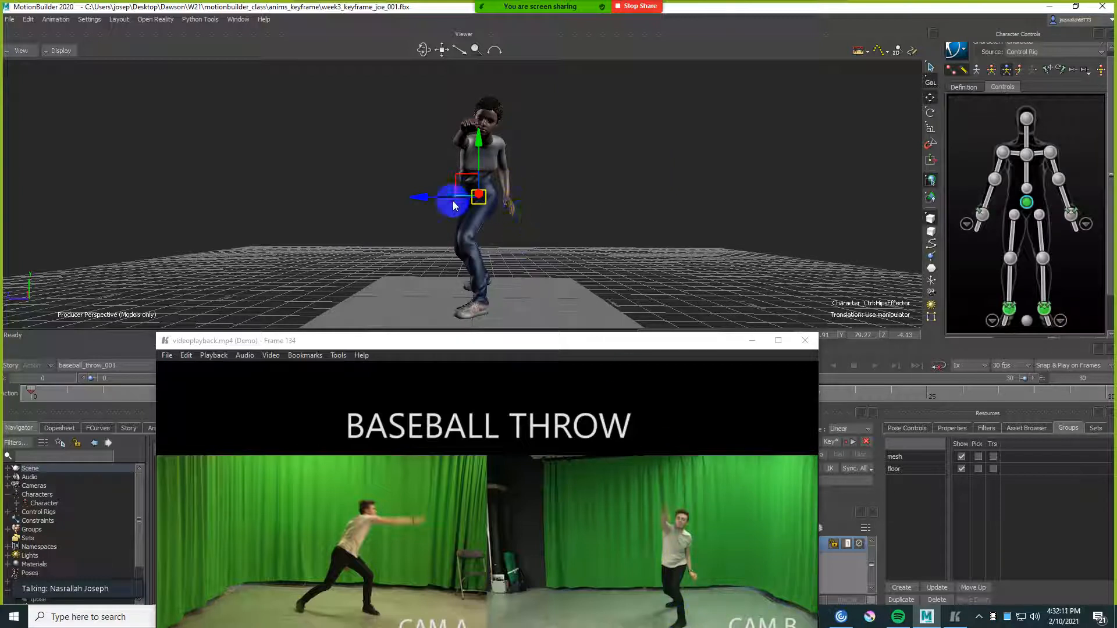
left_click_drag(424, 203, 510, 199)
left_click_drag(510, 199, 574, 232, "ctrl+shift")
- Move the reference video window clear of the timeline and save the scene
left_click_drag(511, 341, 554, 442)
left_click(466, 387)
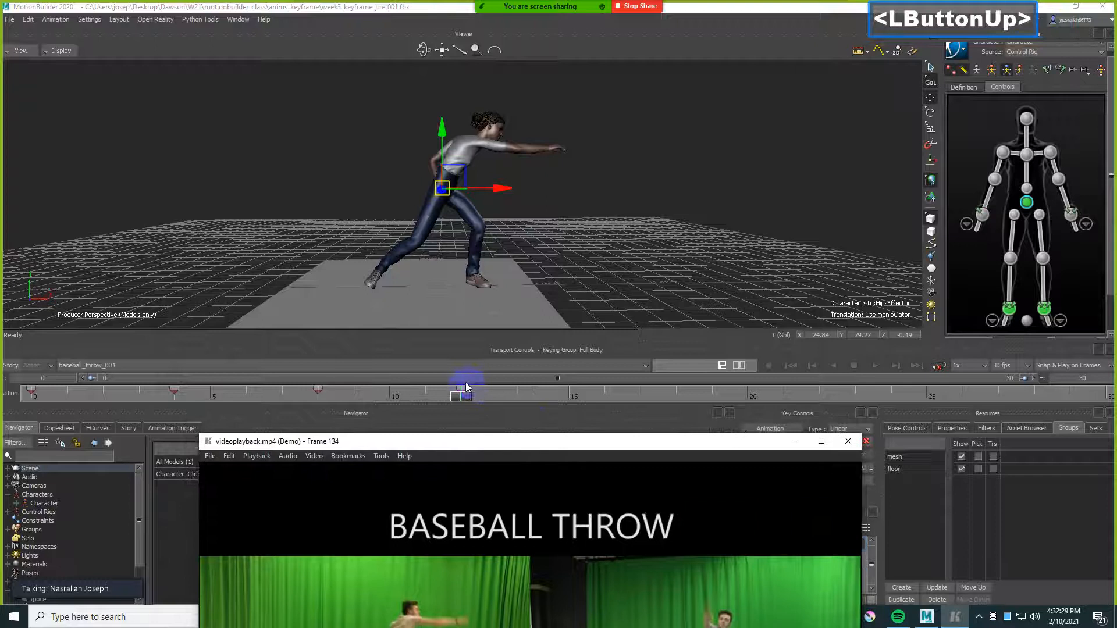
left_click(623, 252)
key("ctrl+s")
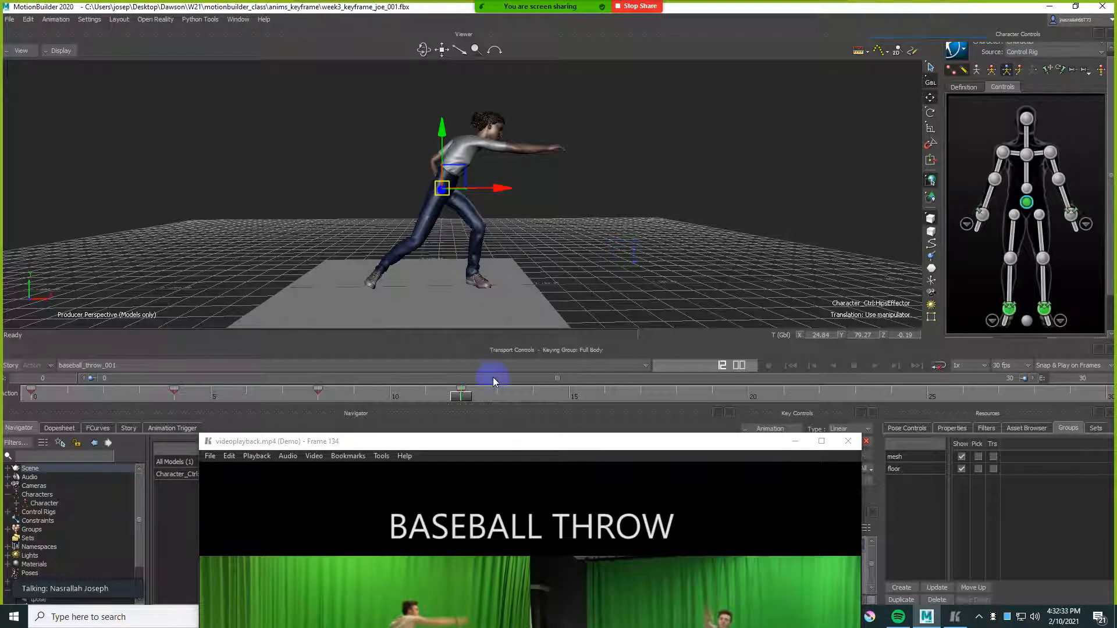
- Set the current time to frame 10, midway between the keyed poses at frames 8 and 12
left_click_drag(451, 401, 406, 400)
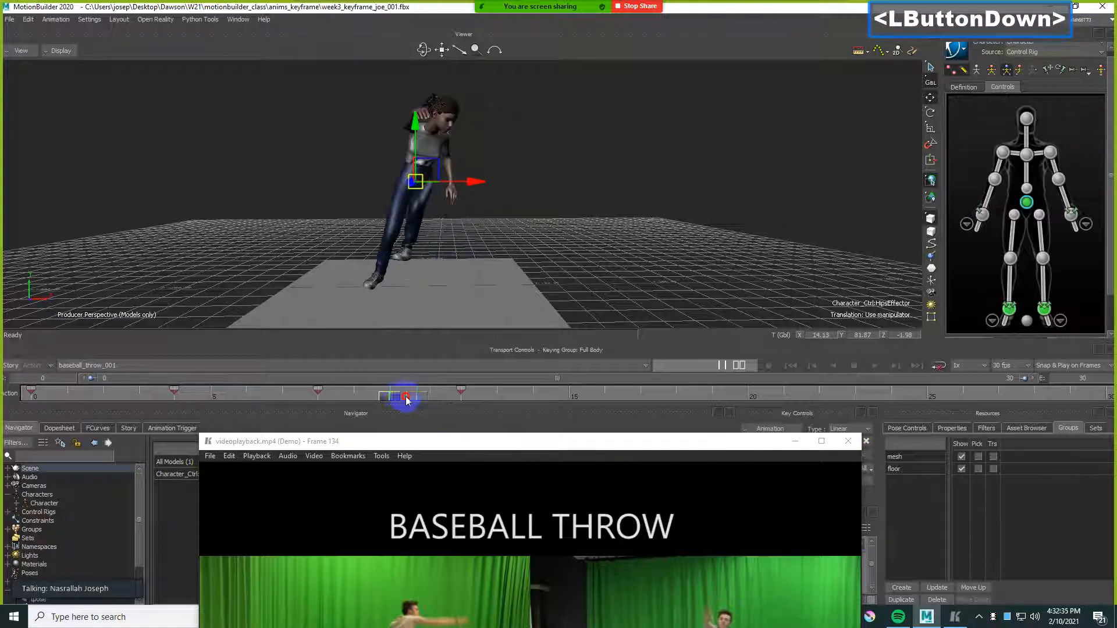
left_click(324, 392)
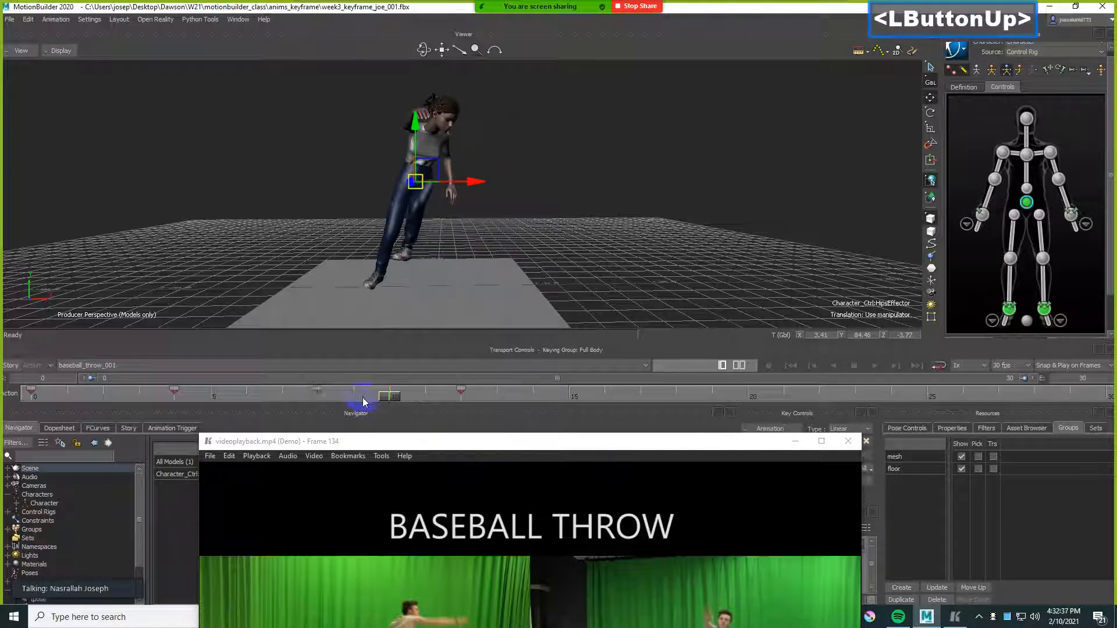
mouse_move(389, 398)
left_mouse_down()
mouse_move(149, 395)
mouse_move(399, 397)
left_mouse_up()
- Step the reference video back and forth between frames 120 and 129 to examine the legs and throwing arm before release
left_click_drag(473, 441, 464, 309)
left_click(432, 476)
key("Left")
key("Left")
key("Left")
key("Left")
key("Left")
key("Left")
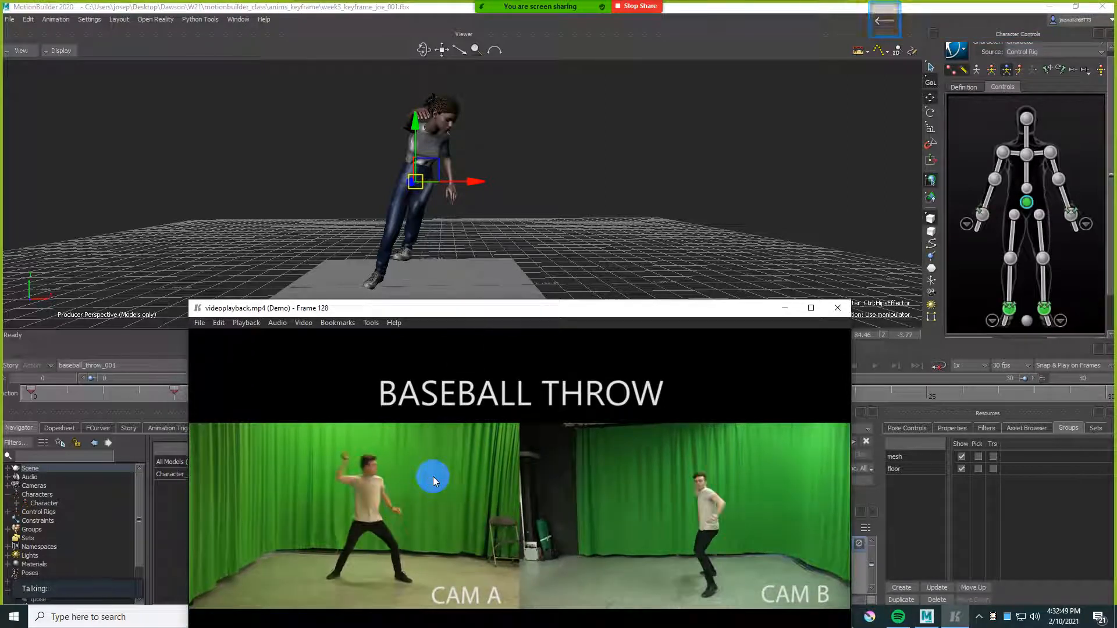
key("Left")
key("Left")
key("Left")
key("Left")
key("Left")
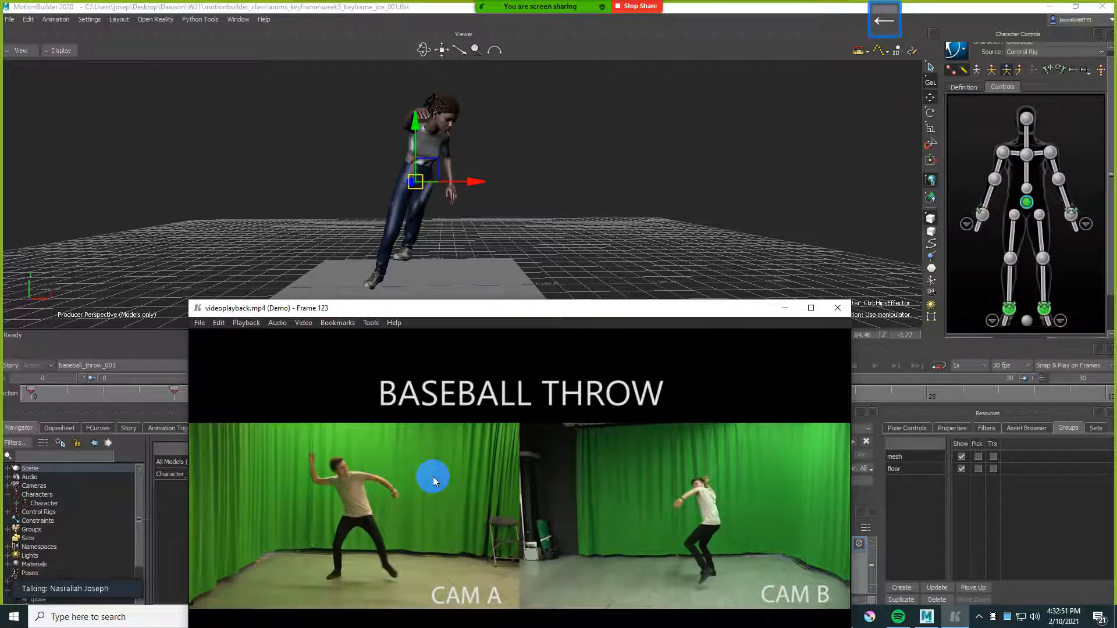
key("Right")
key("Right")
key("Right")
key("Right")
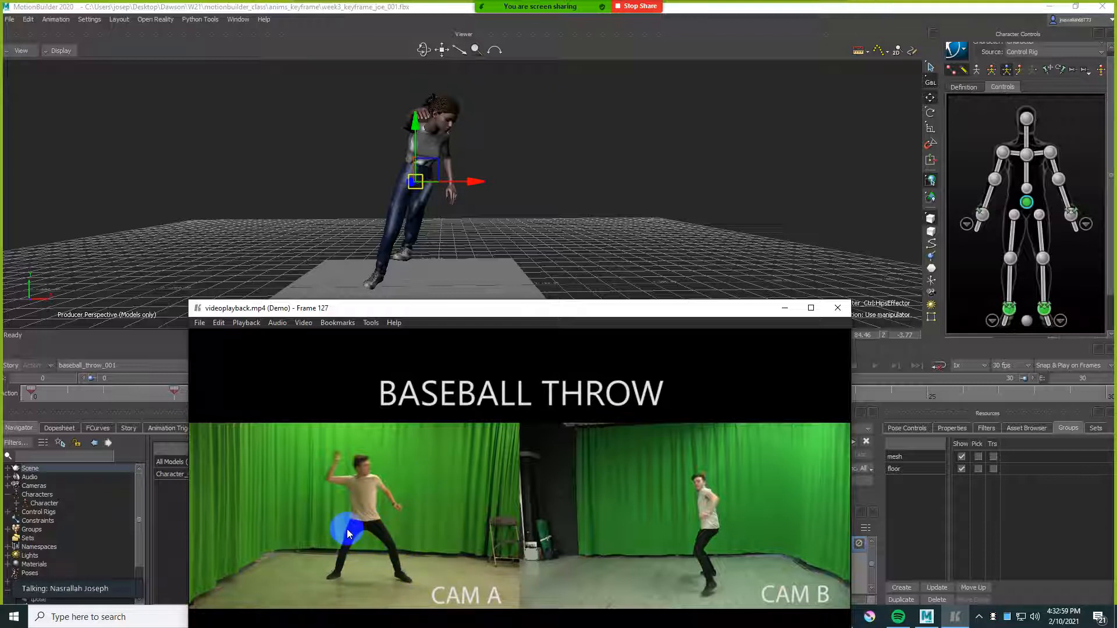
key("Left")
key("Left")
key("Left")
key("Left")
key("Left")
key("Left")
key("Left")
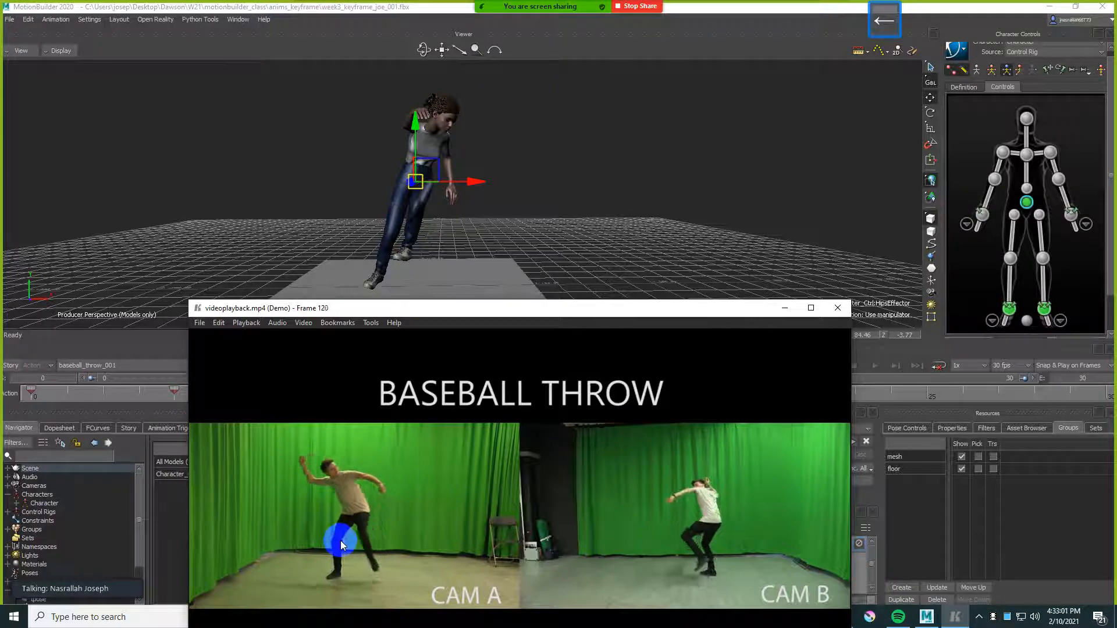
key("Right")
key("Right")
key("Right")
key("Right")
key("Right")
key("Right")
key("Right")
key("Right")
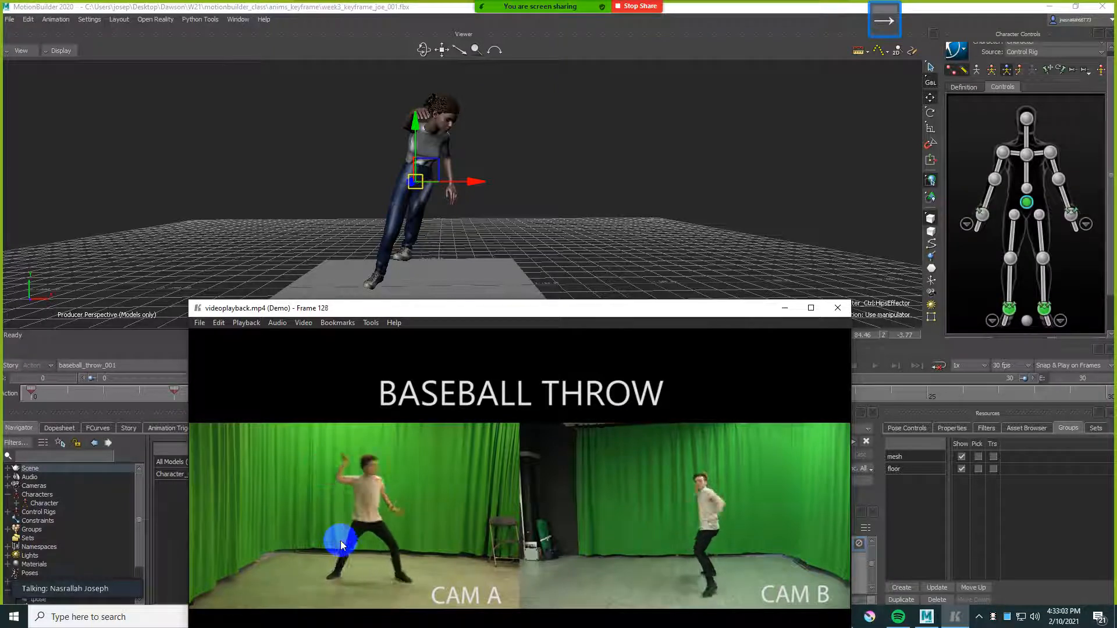
key("Right")
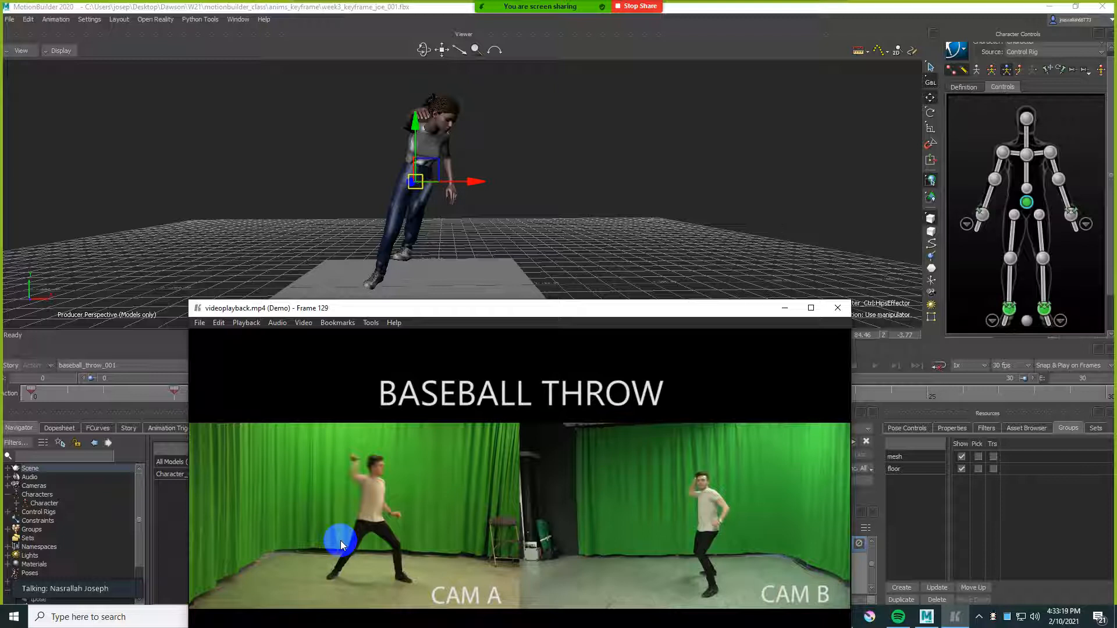
key("Left")
key("Left")
key("Left")
key("Left")
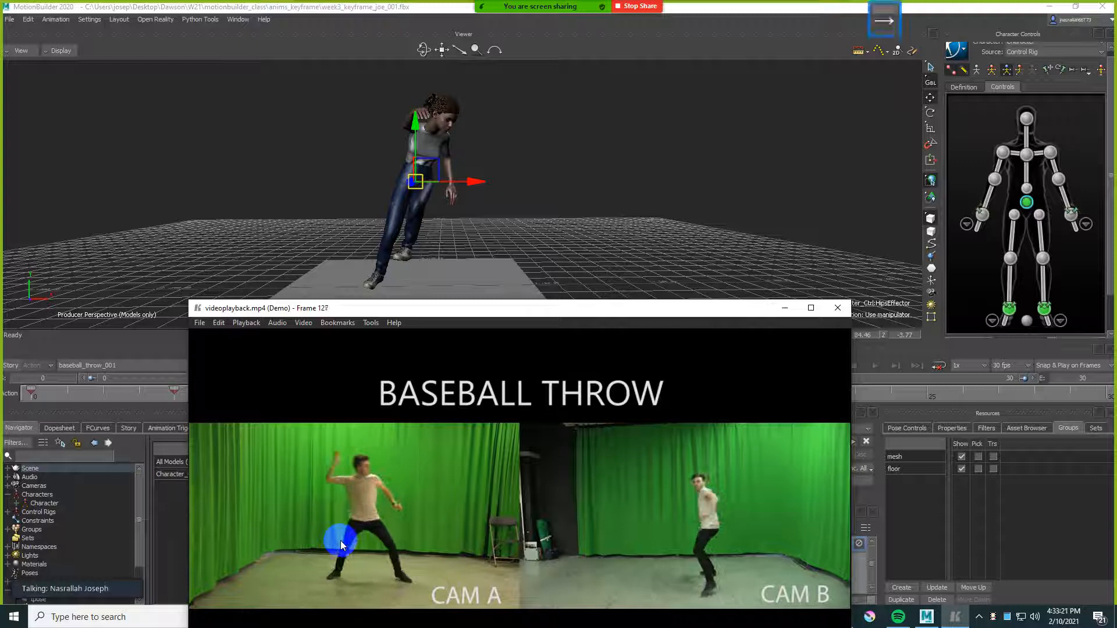
key("Right")
key("Right")
key("Right")
key("Right")
key("Left")
key("Right")
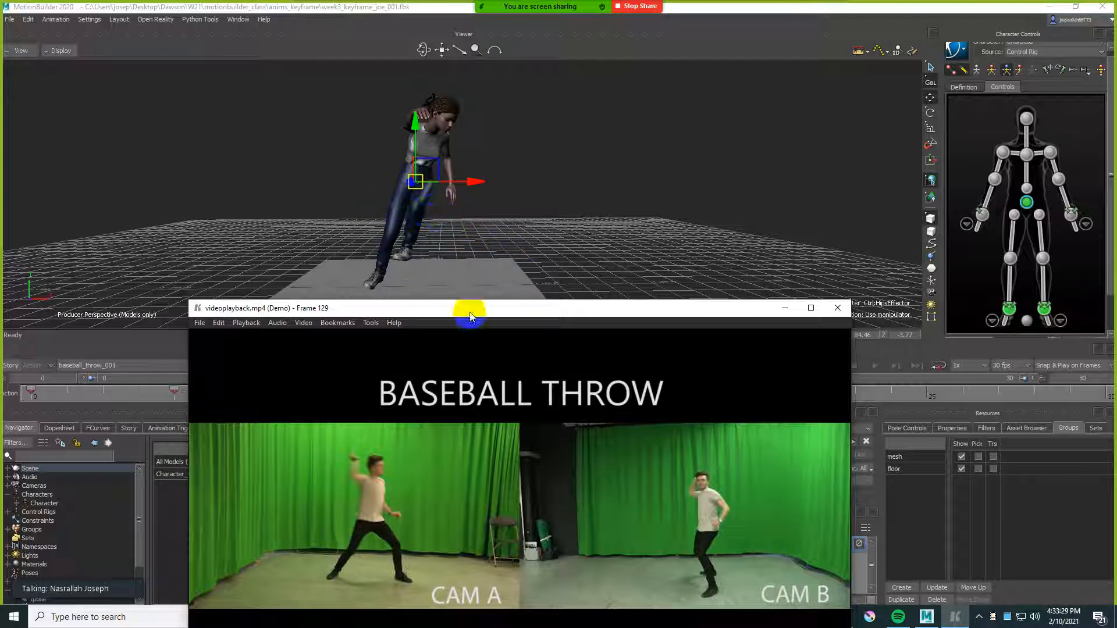
- Compare the reference poses on either side of frame 129 and leave the video on frame 129
left_click(459, 456)
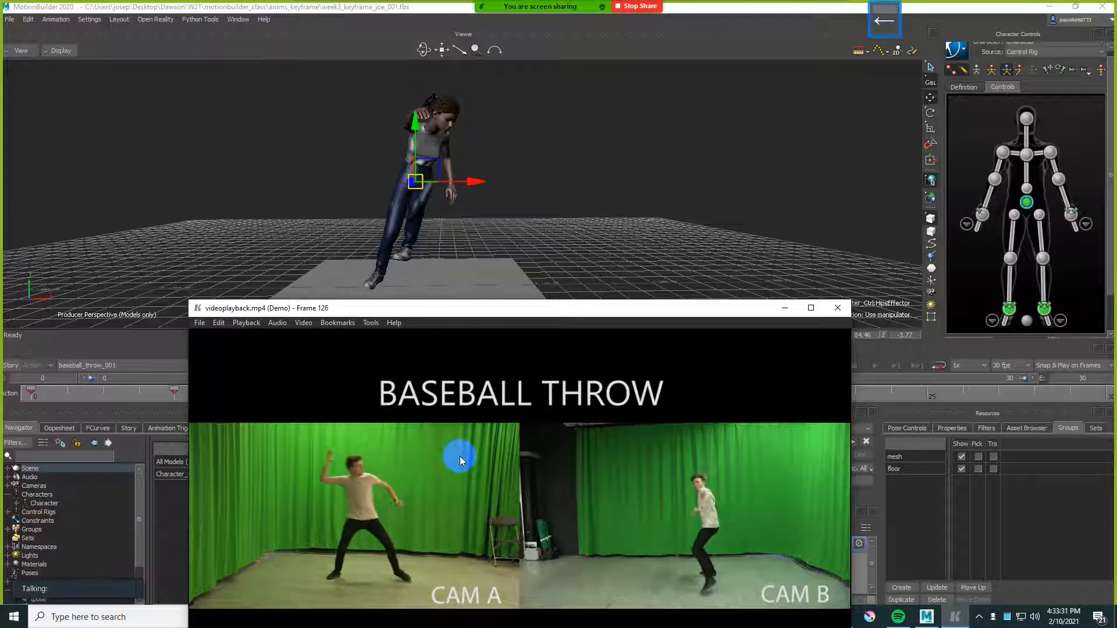
key("Right")
key("Right")
key("Right")
key("Right")
key("Right")
key("Right")
key("Right")
key("Right")
key("Right")
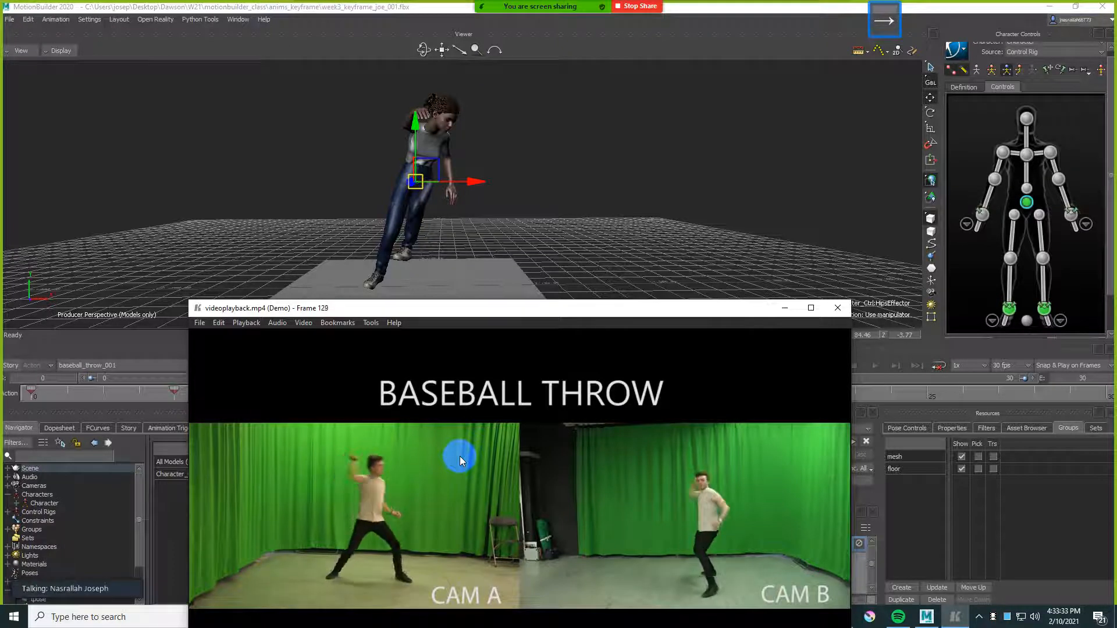
key("Left")
key("Left")
key("Left")
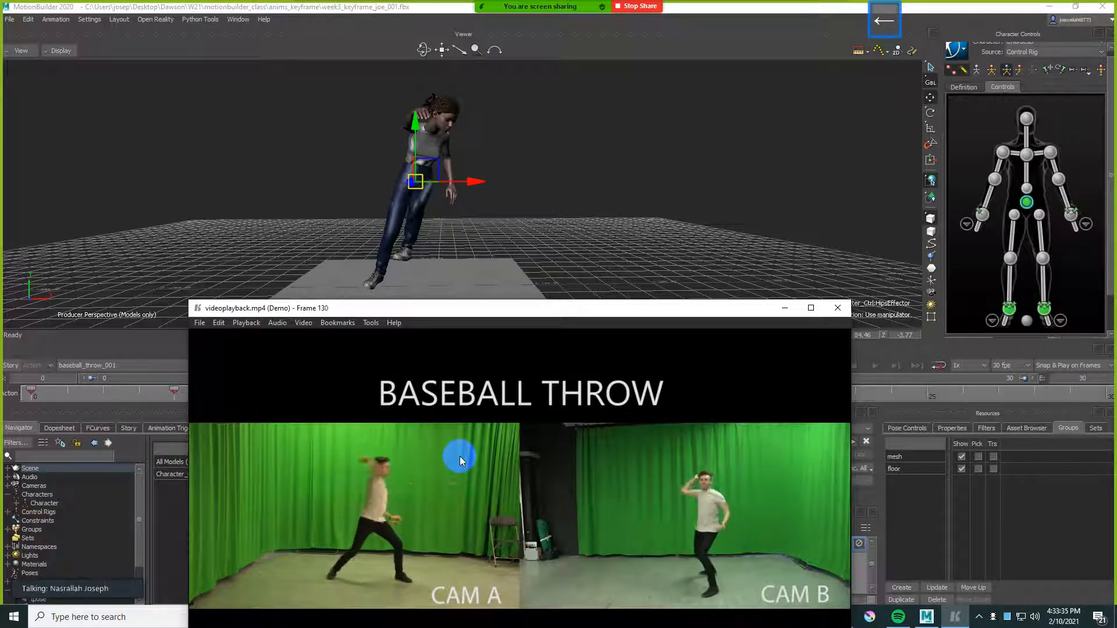
key("Left")
key("Left")
key("Left")
key("Left")
key("Right")
key("Right")
key("Right")
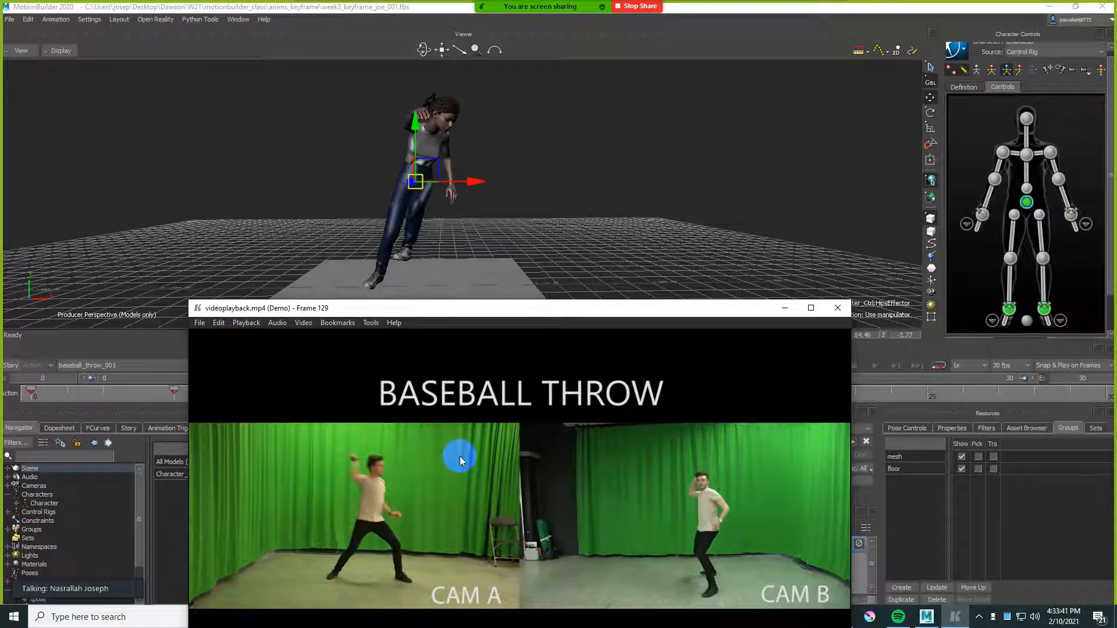
- Recheck the planted feet in the reference video around frame 129, and park its window below the timeline
left_click(658, 186)
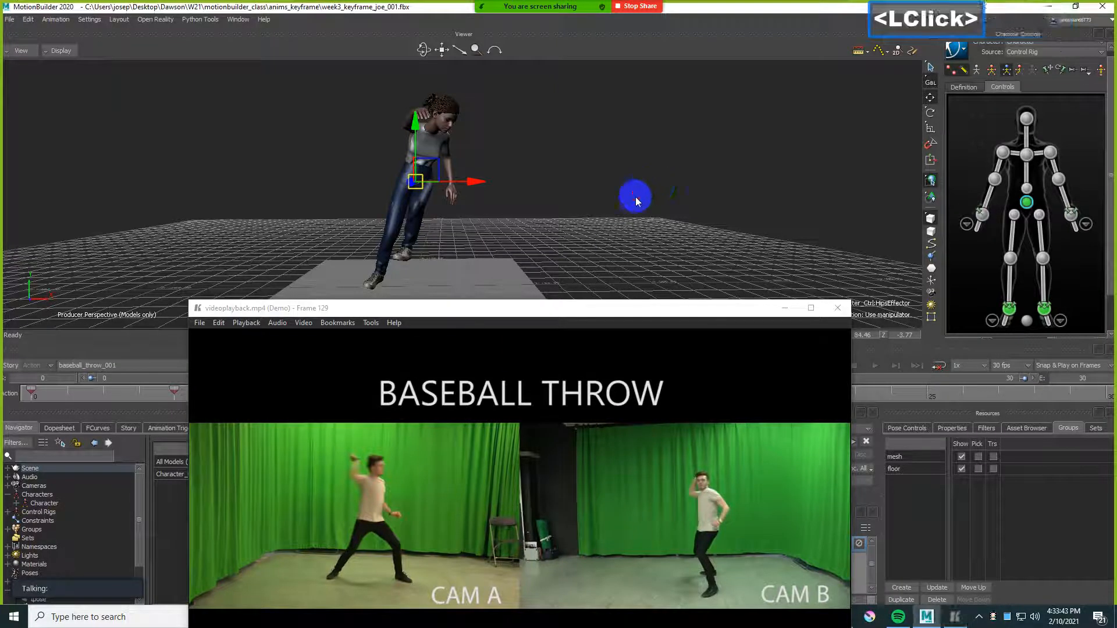
left_click_drag(523, 307, 768, 339)
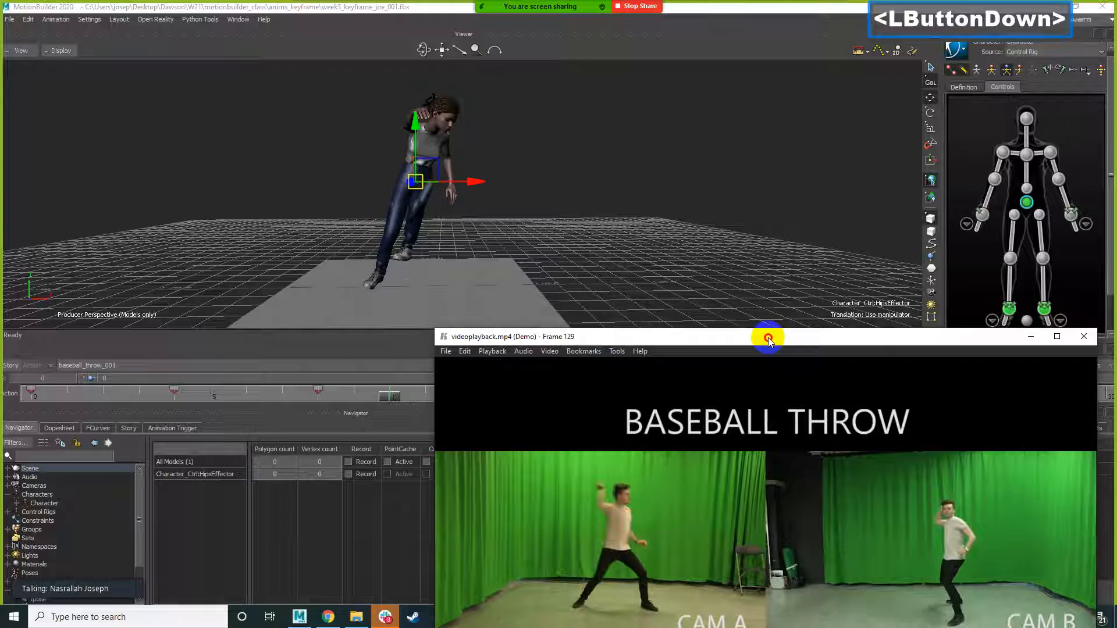
left_click_drag(768, 339, 570, 429)
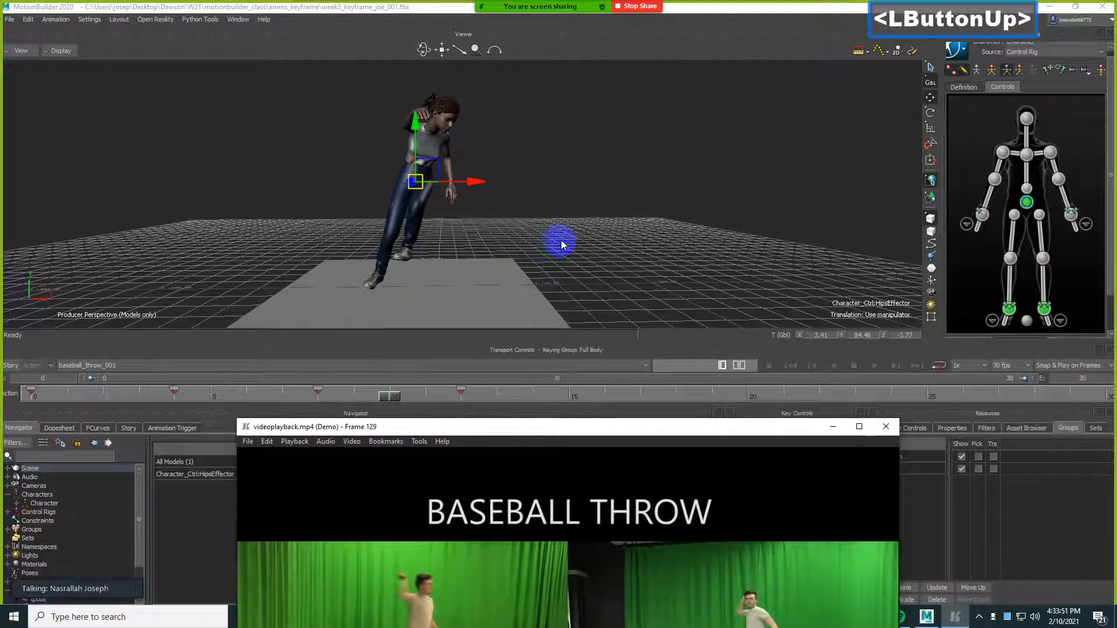
left_click_drag(573, 239, 727, 250, "shift")
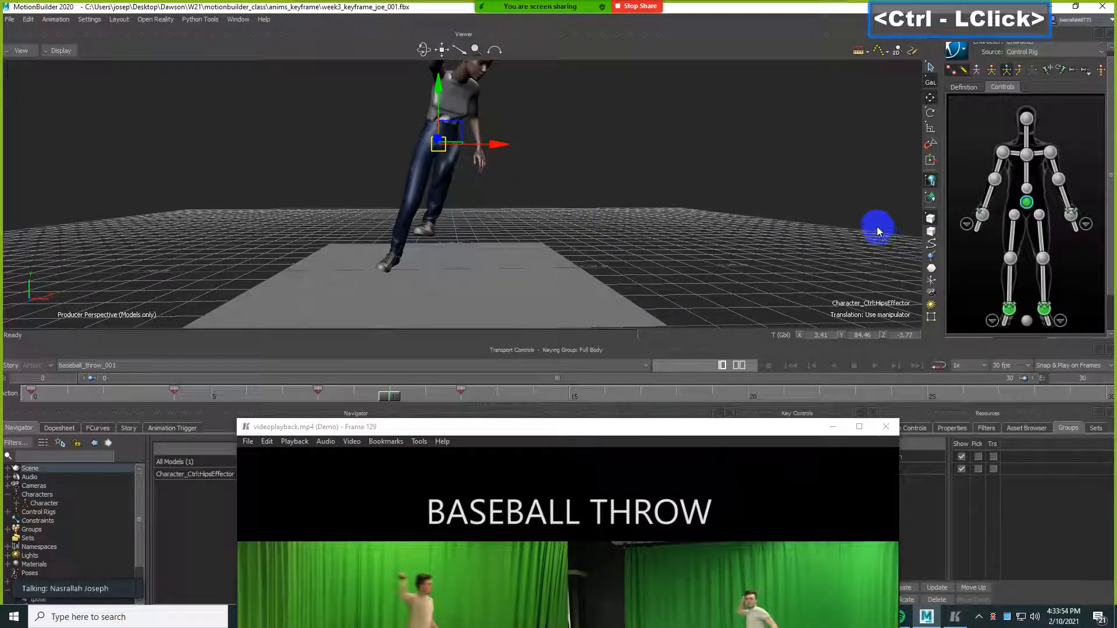
left_click(696, 207)
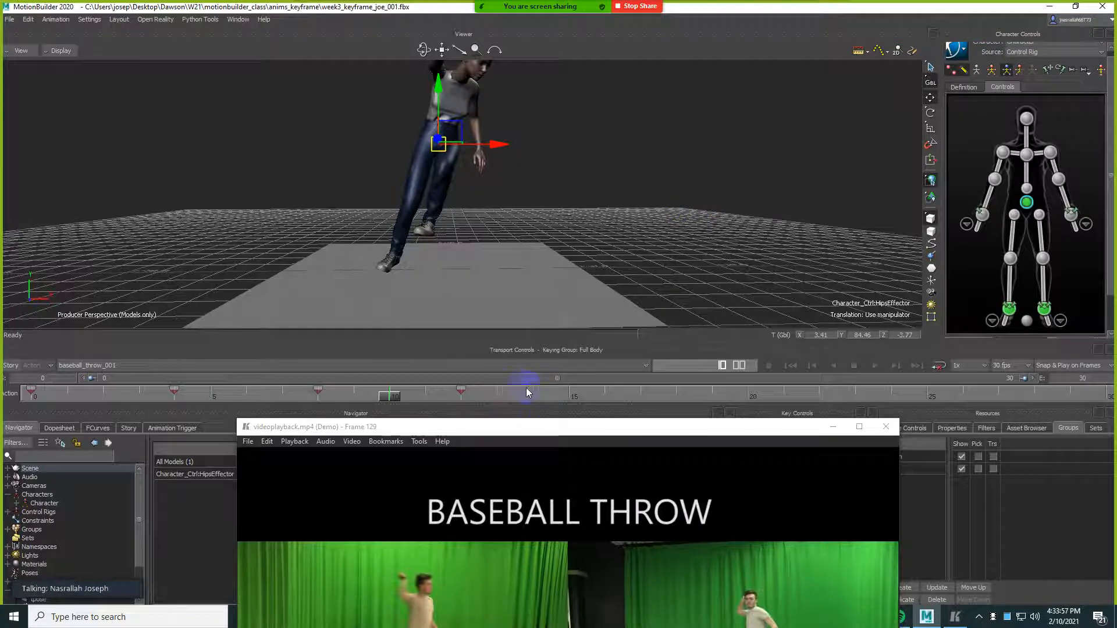
left_click_drag(556, 430, 531, 272)
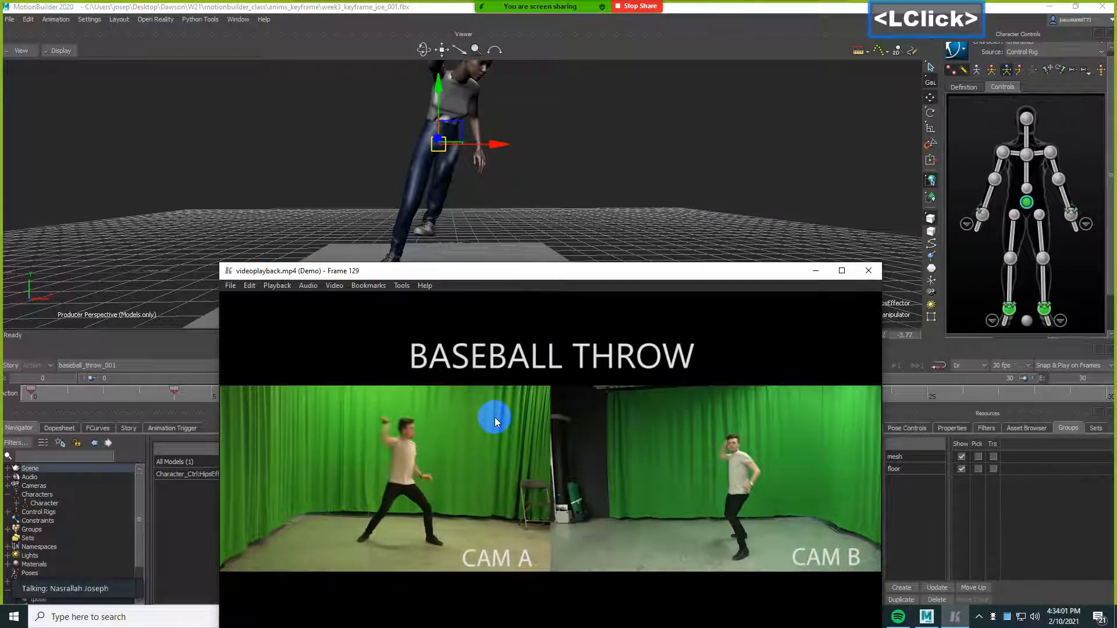
key("Right")
key("Left")
key("Left")
key("Left")
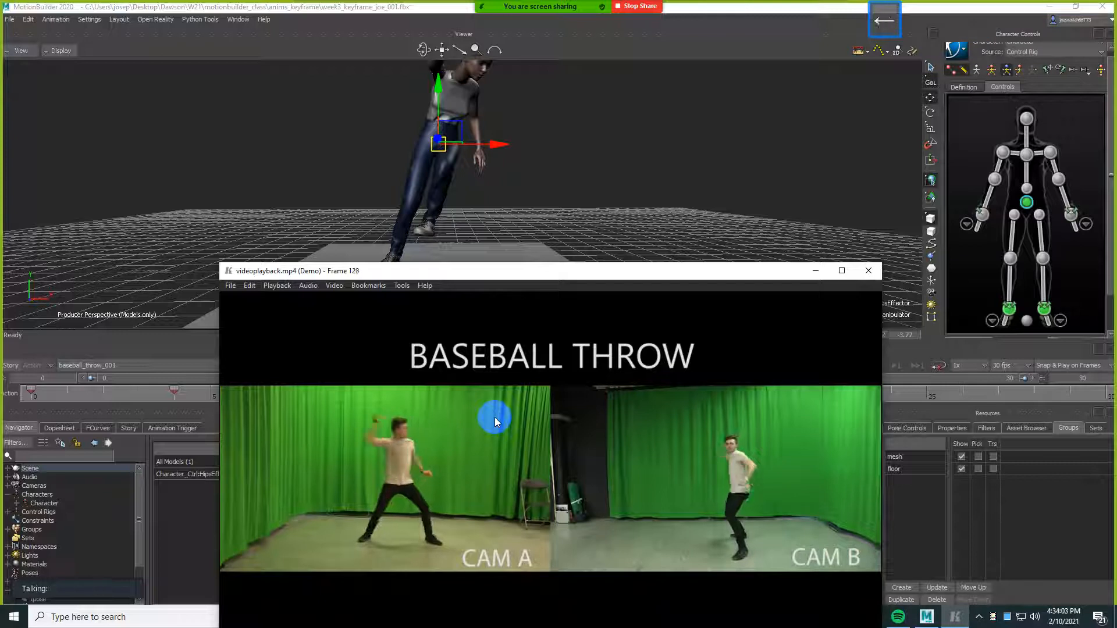
key("Right")
key("Right")
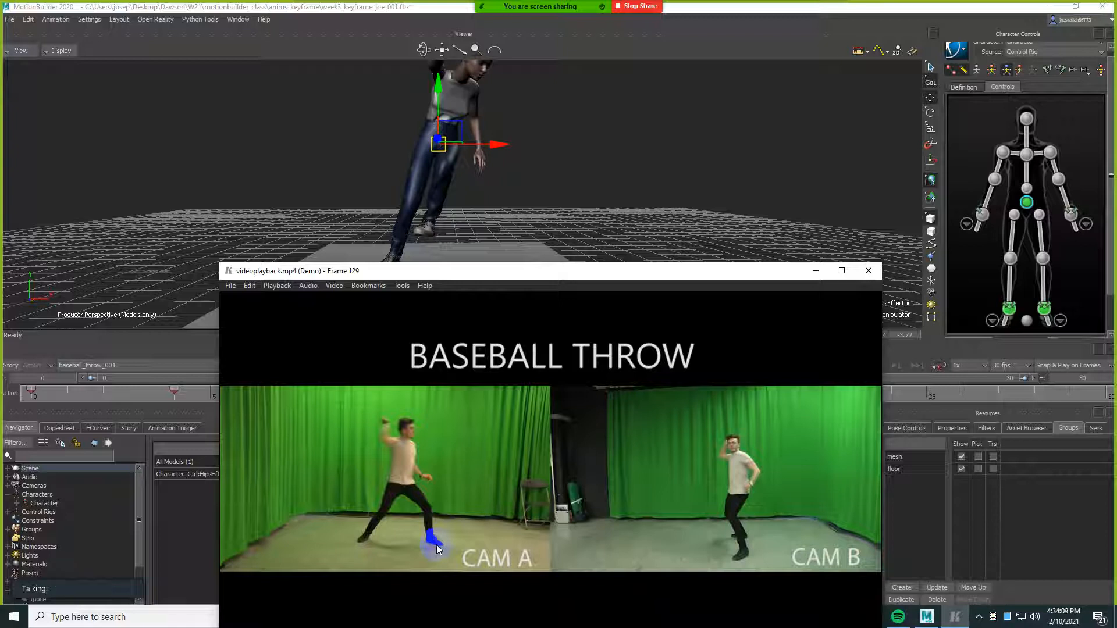
left_click_drag(491, 271, 492, 420)
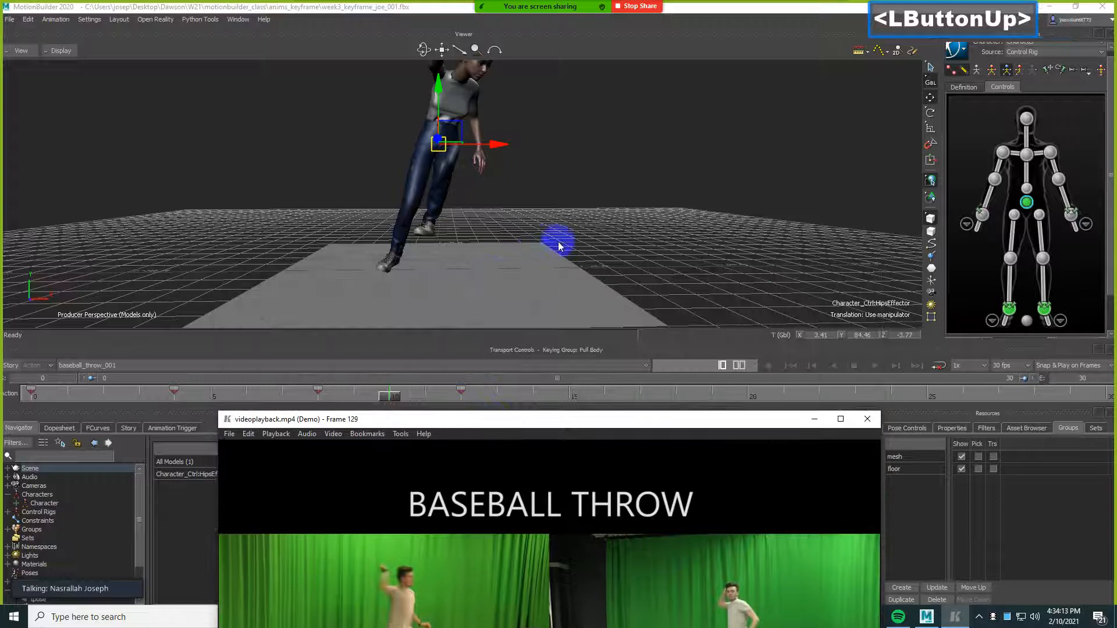
- Key the full-body pose at frame 10 and compare it with the frame 12 pose
left_click(580, 237)
left_click(648, 191)
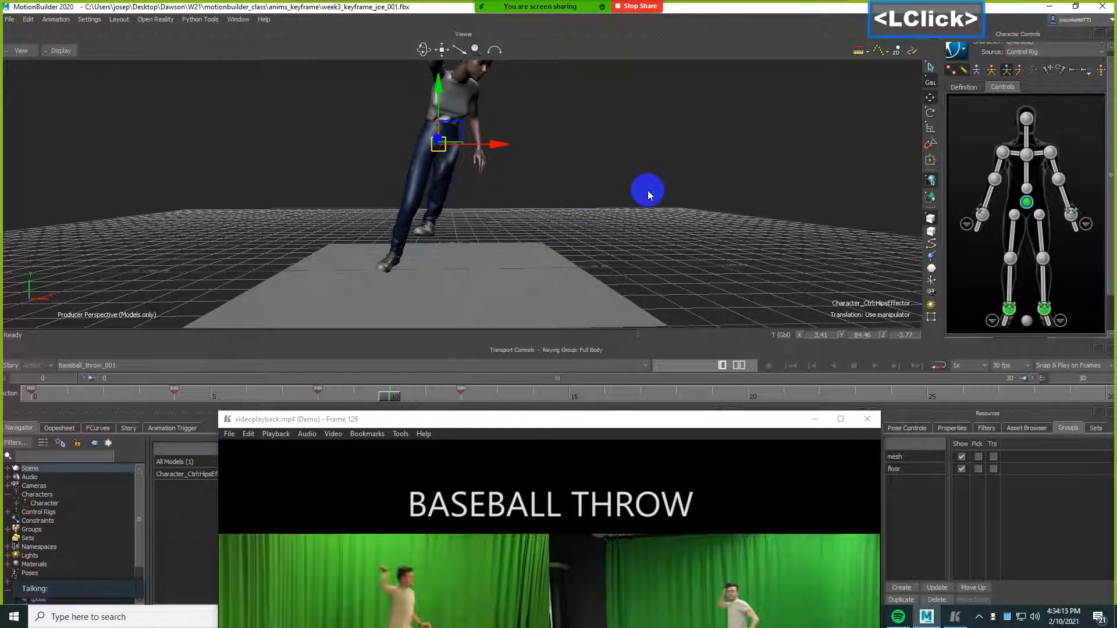
key("k")
key("Right")
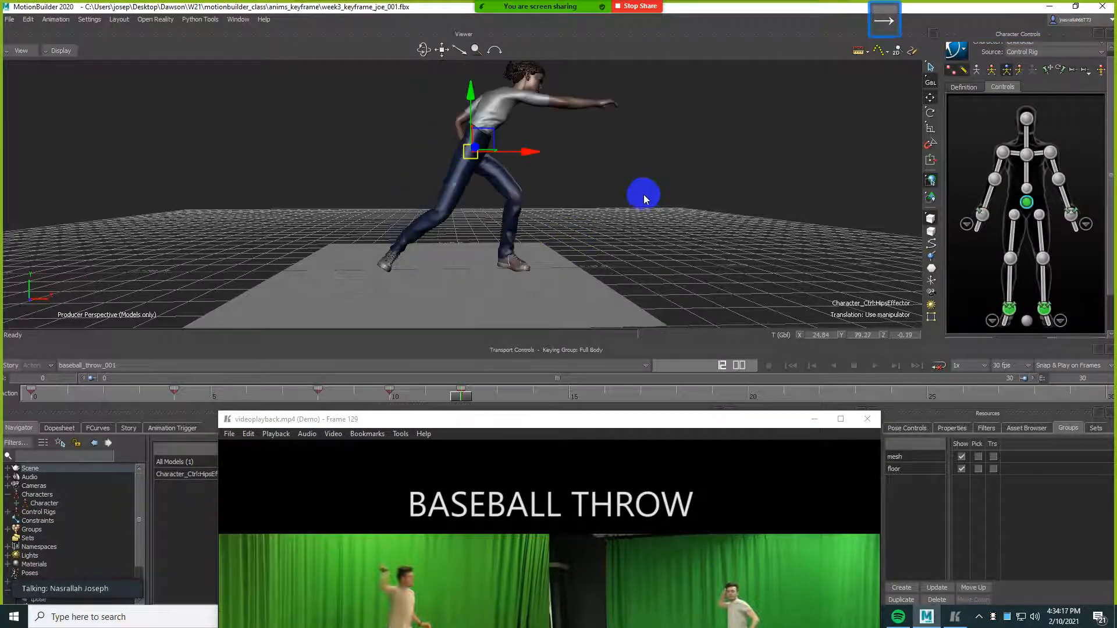
key("Left")
key("Right")
- Copy the full-body key from frame 12 and paste it over the key at frame 10
left_click_drag(387, 389, 464, 394)
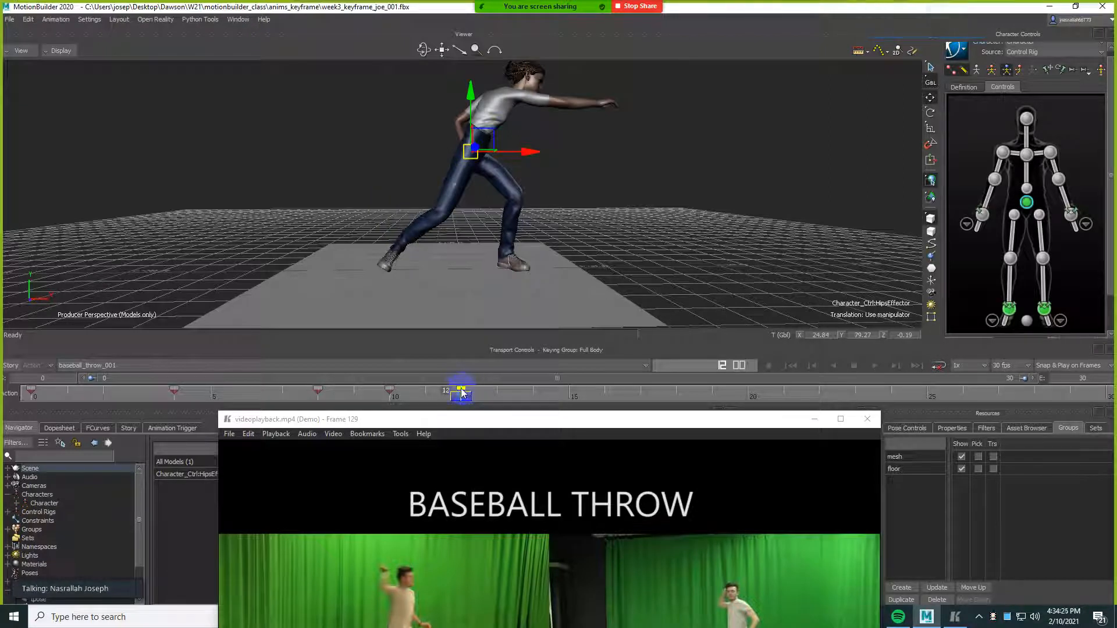
right_click(462, 394)
left_click(488, 407)
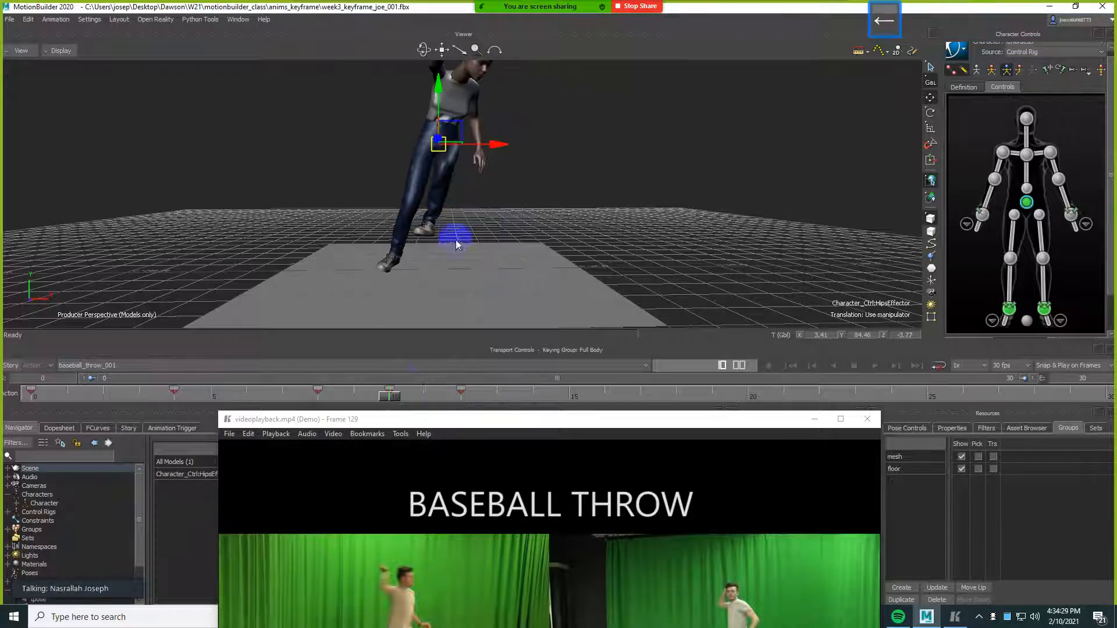
left_click(389, 403)
left_click(389, 392)
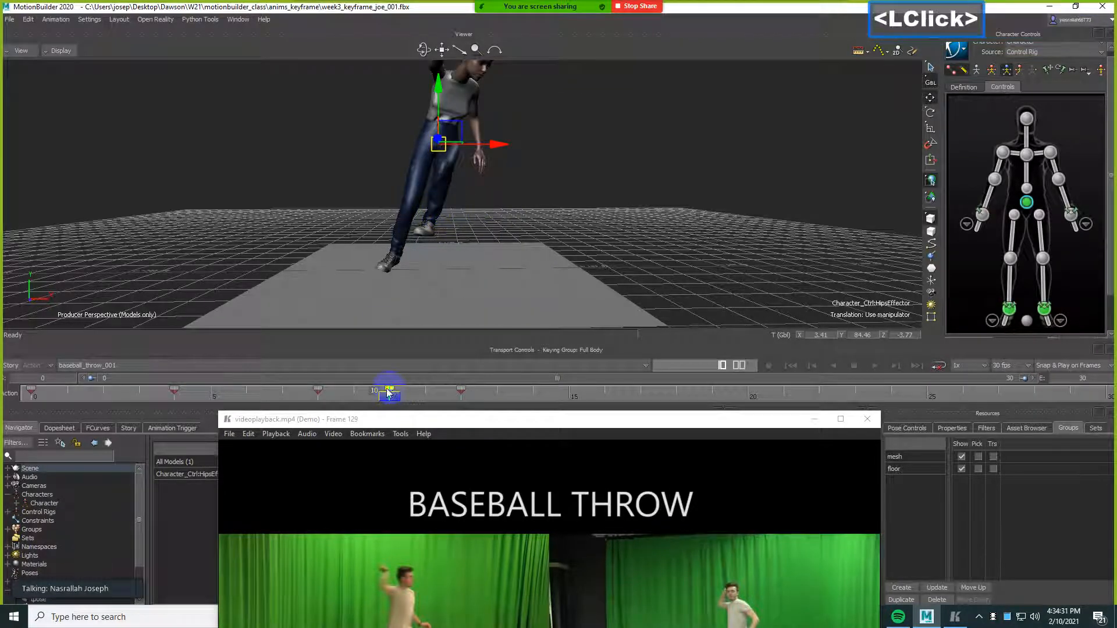
right_click(387, 389)
left_click(417, 409)
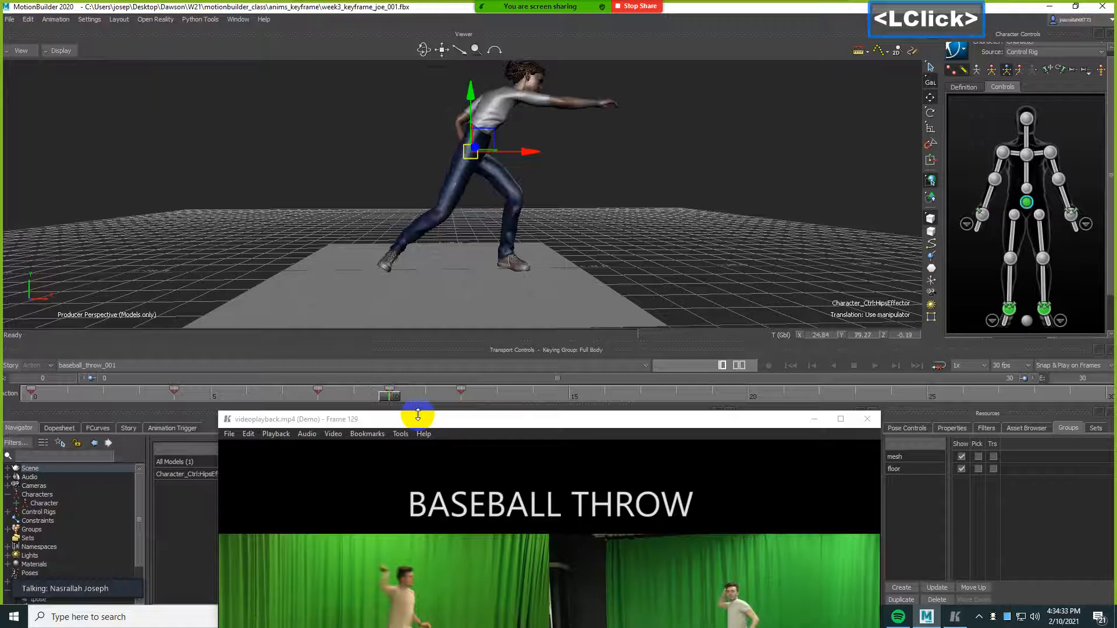
- Step between frames 10 and 12 to compare the character's poses and foot placement
left_click(456, 394)
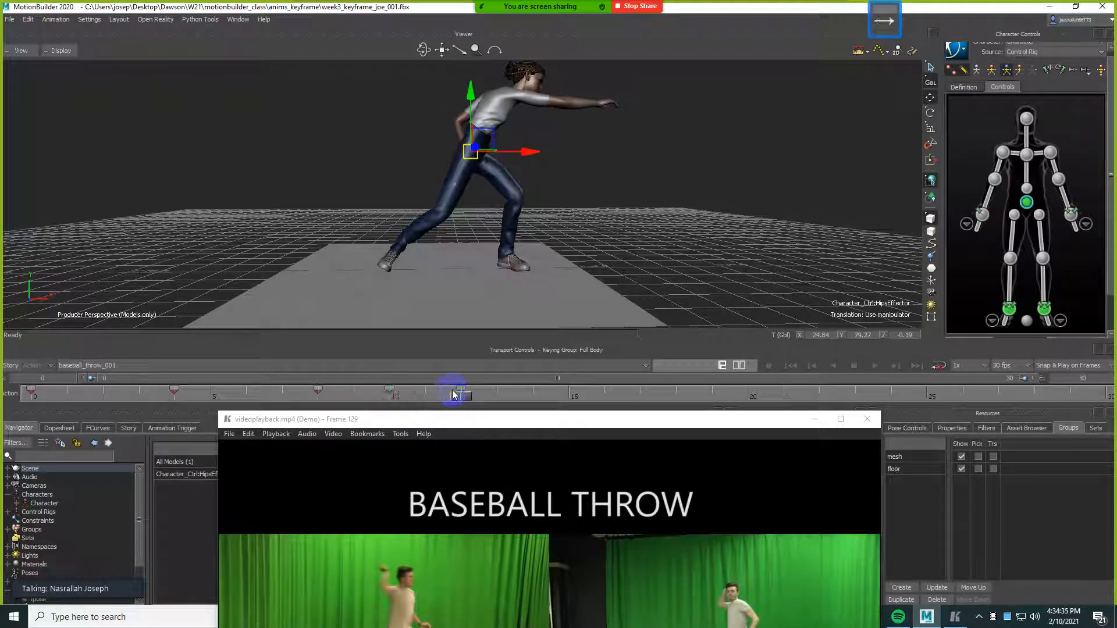
left_click(438, 393)
left_click(491, 263)
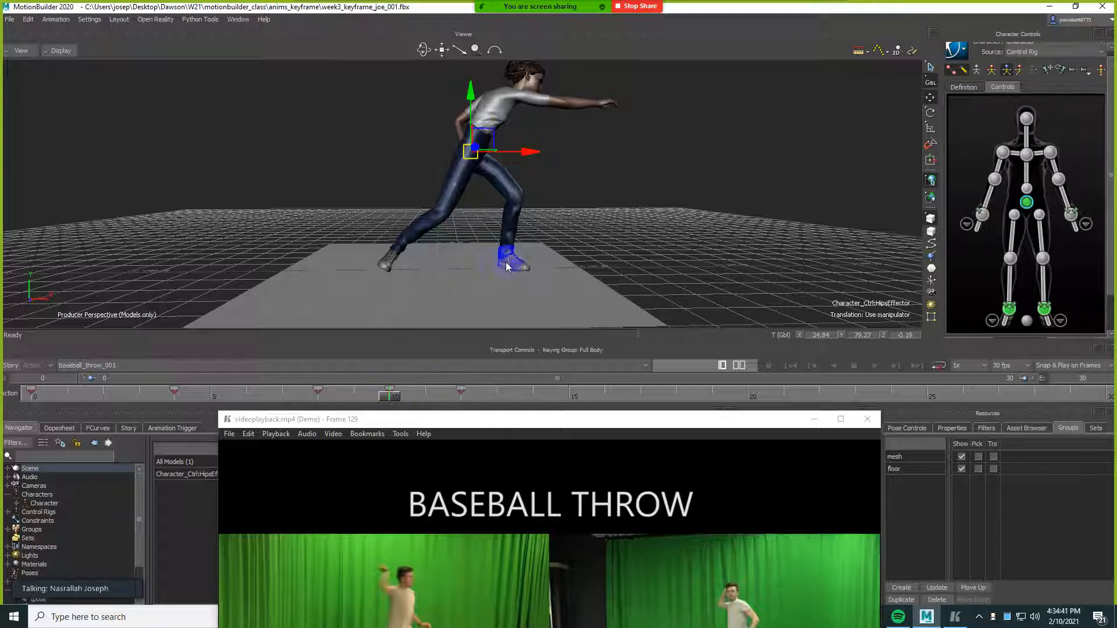
left_click(751, 237)
left_click(673, 233)
left_click(457, 398)
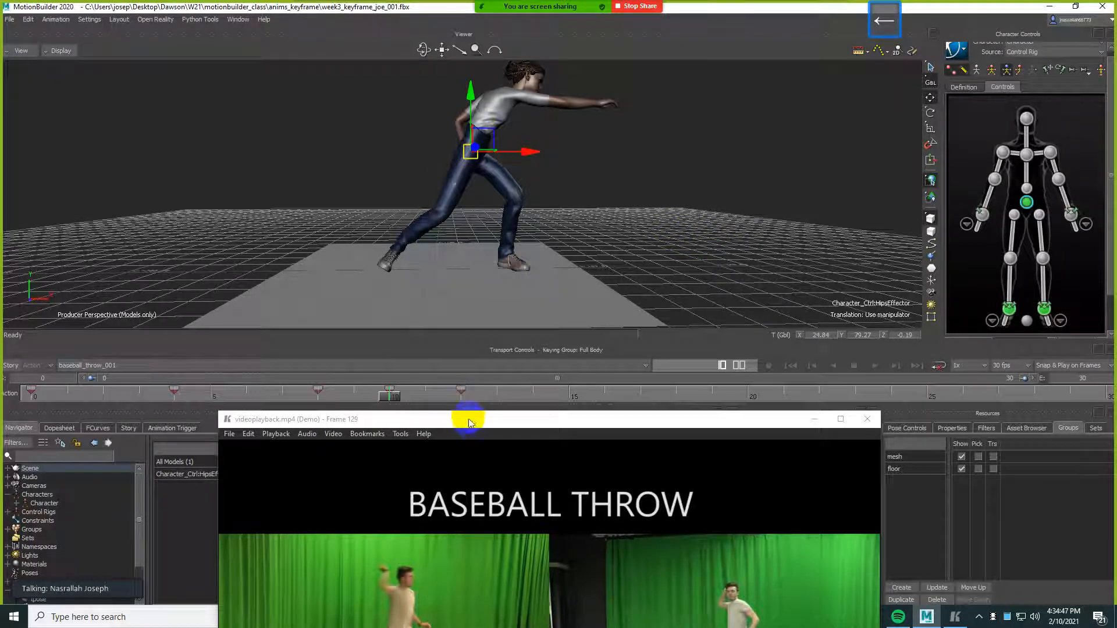
- With the reference video in view, move the hips back between the feet and rotate them open to match reference frame 129
left_click(472, 419)
left_click_drag(473, 419, 470, 308)
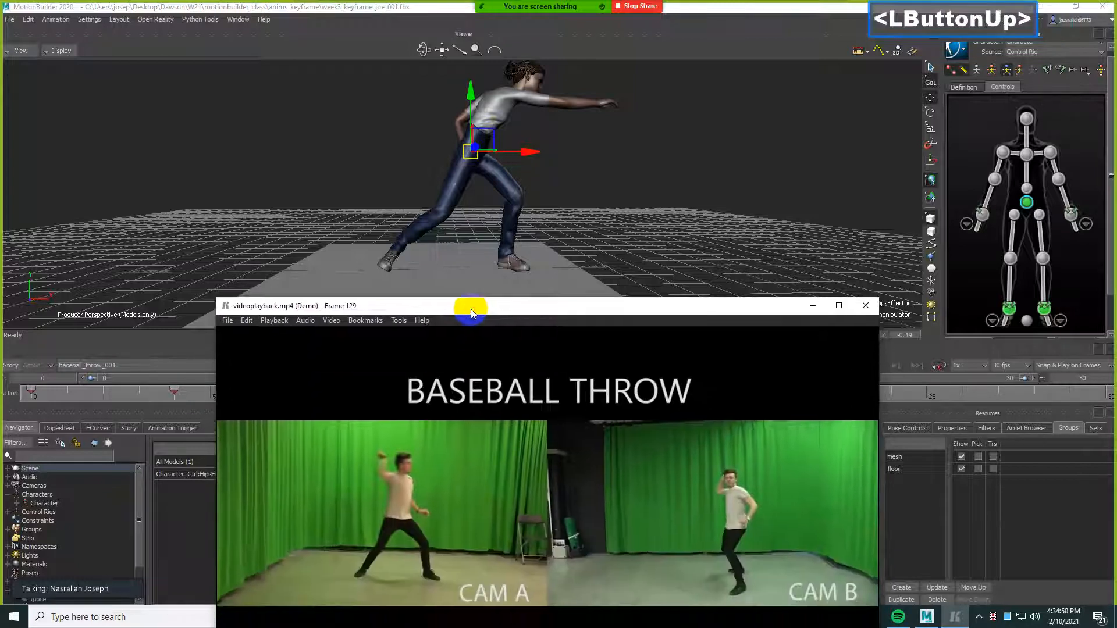
left_click(611, 176)
left_click_drag(610, 175, 608, 197, "shift")
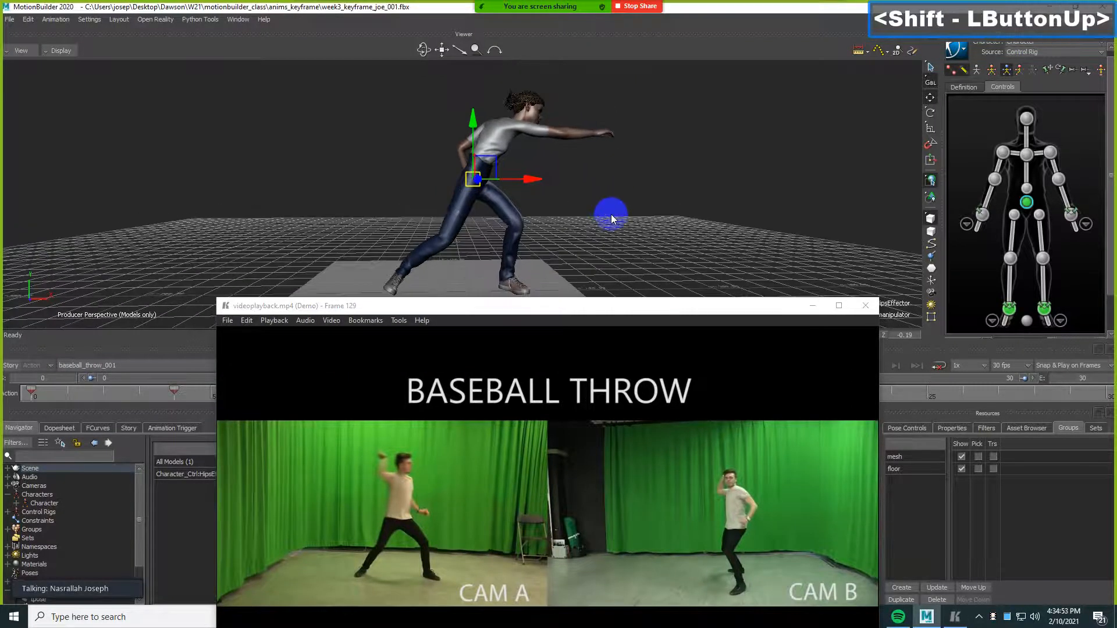
left_click_drag(531, 179, 508, 183)
key("F5")
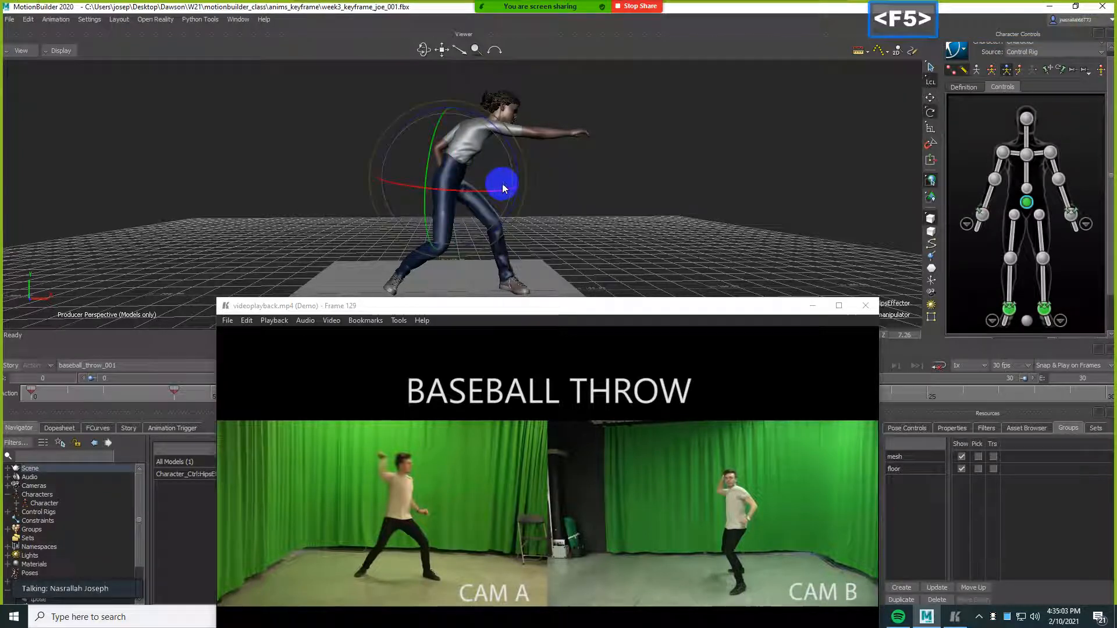
left_click_drag(502, 191, 472, 198)
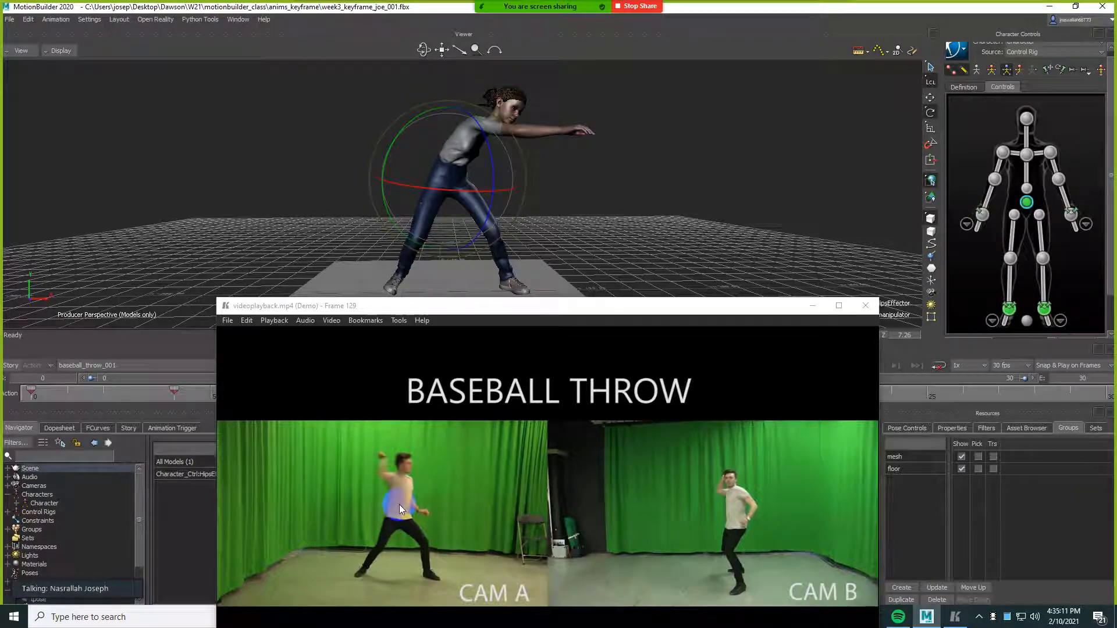
left_click(584, 228)
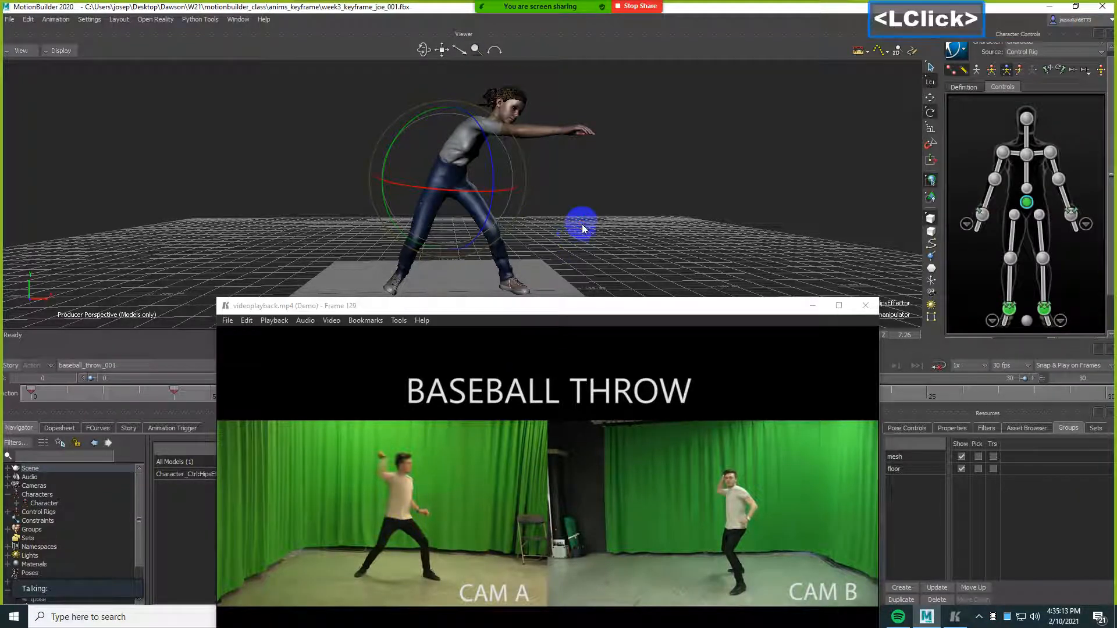
left_click_drag(413, 118, 410, 120)
left_click_drag(463, 196, 643, 189)
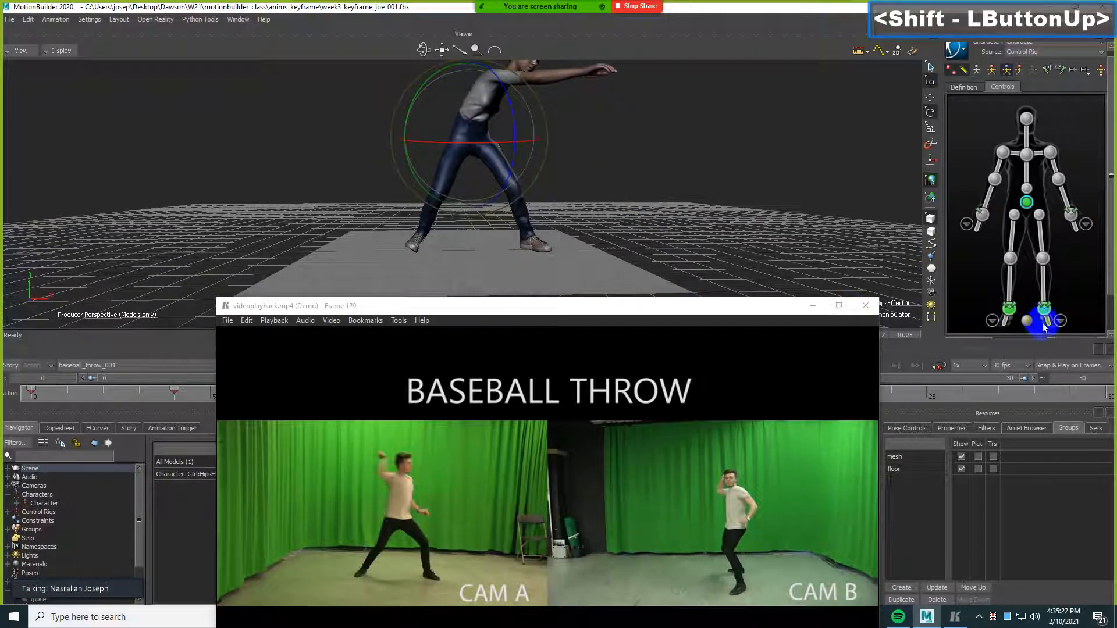
- Select the right ankle effector, park the reference video below the timeline on frame 129, and go to the frame 8 key
left_click(1010, 313)
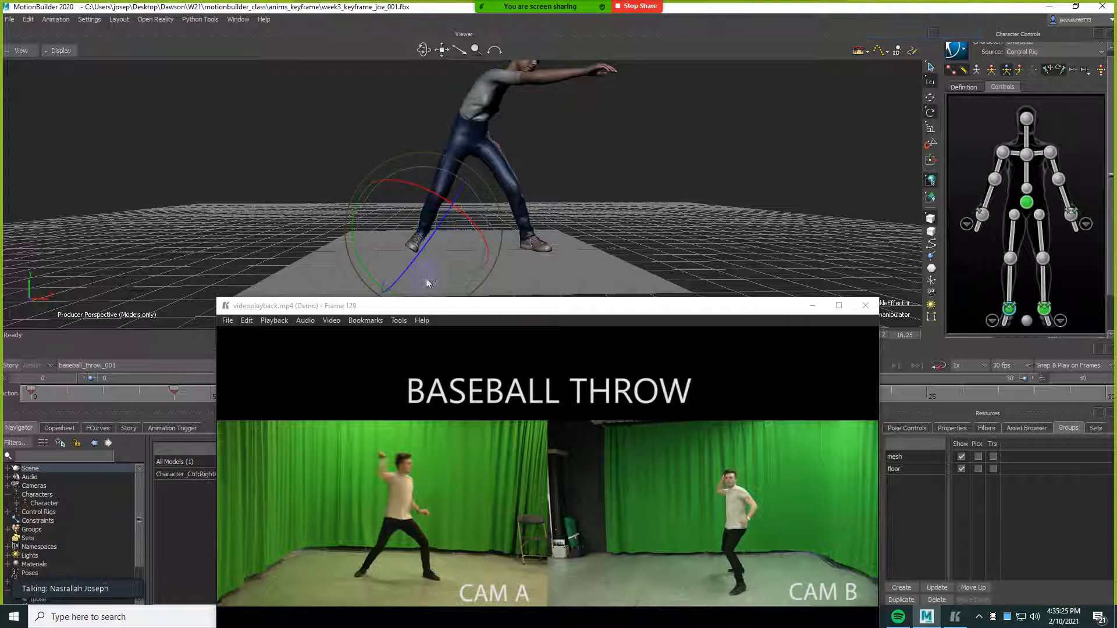
left_click_drag(474, 307, 610, 428)
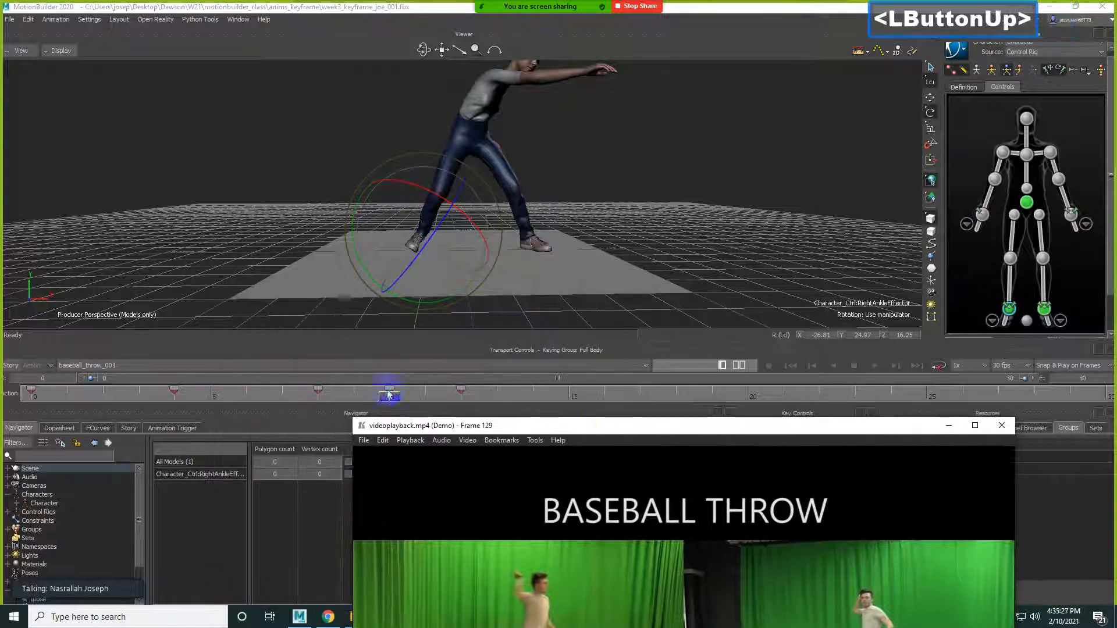
key("Left")
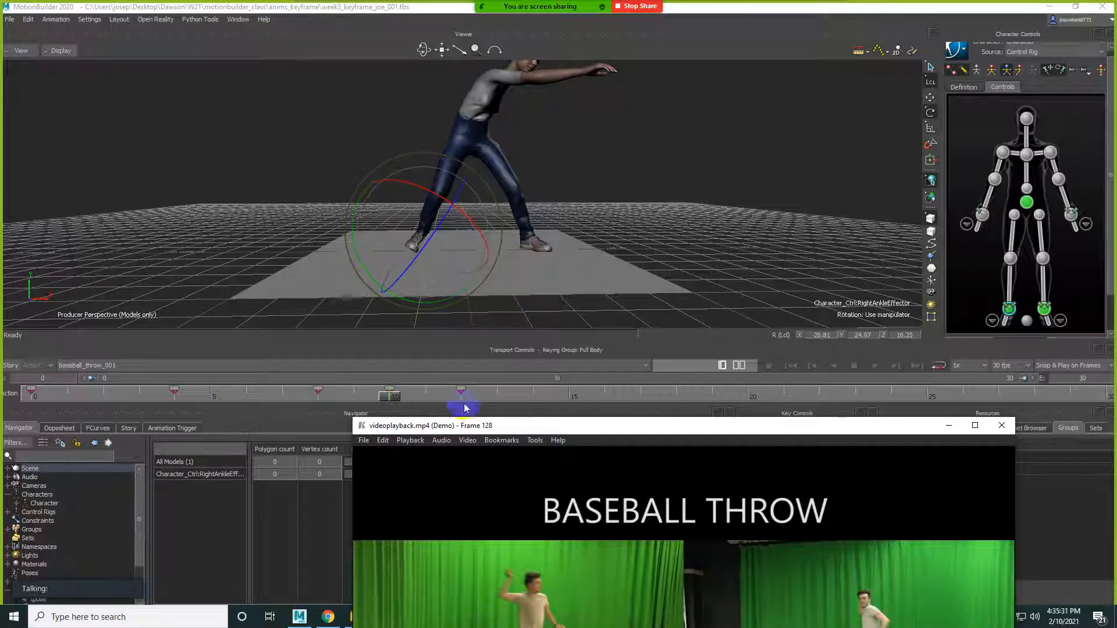
key("Right")
left_click(685, 237)
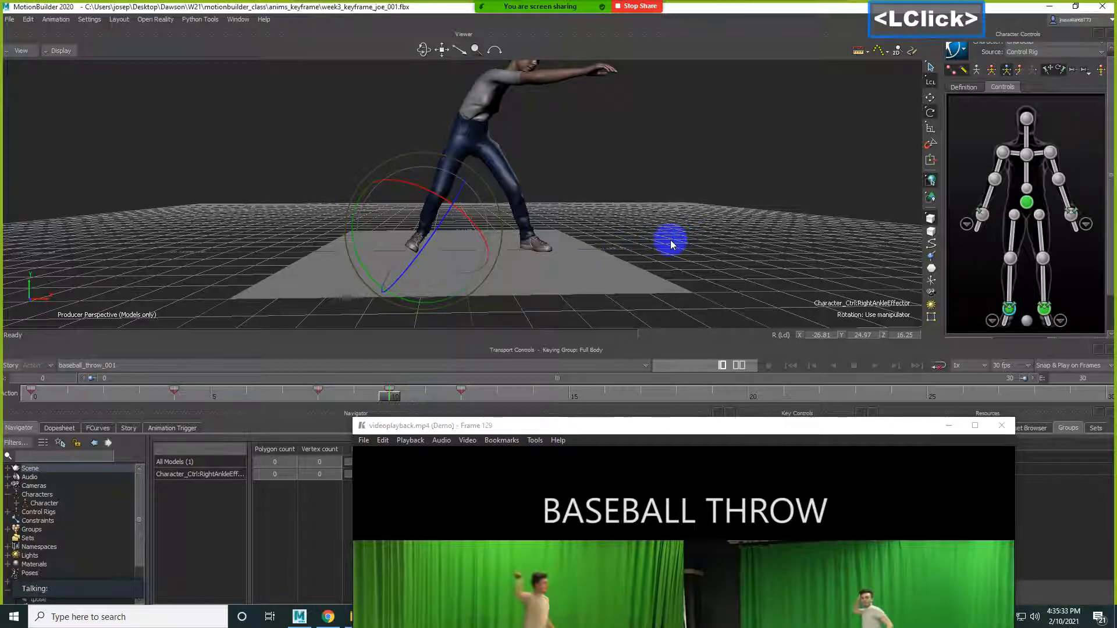
key("Left")
mouse_move(651, 428)
left_mouse_down()
mouse_move(652, 331)
mouse_move(646, 414)
left_mouse_up()
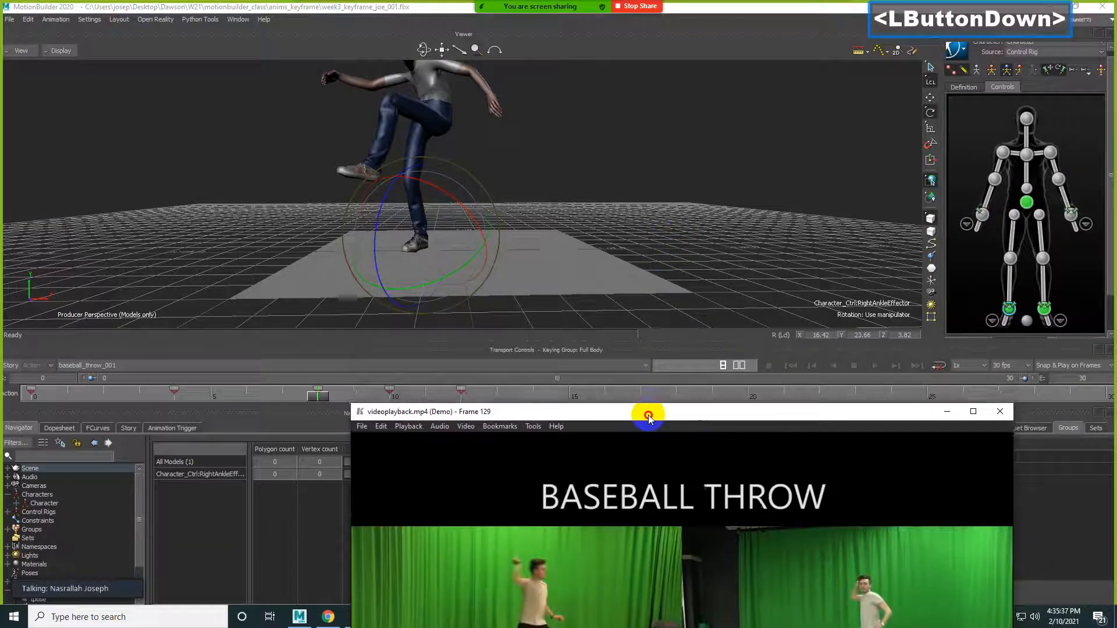
left_click(674, 222)
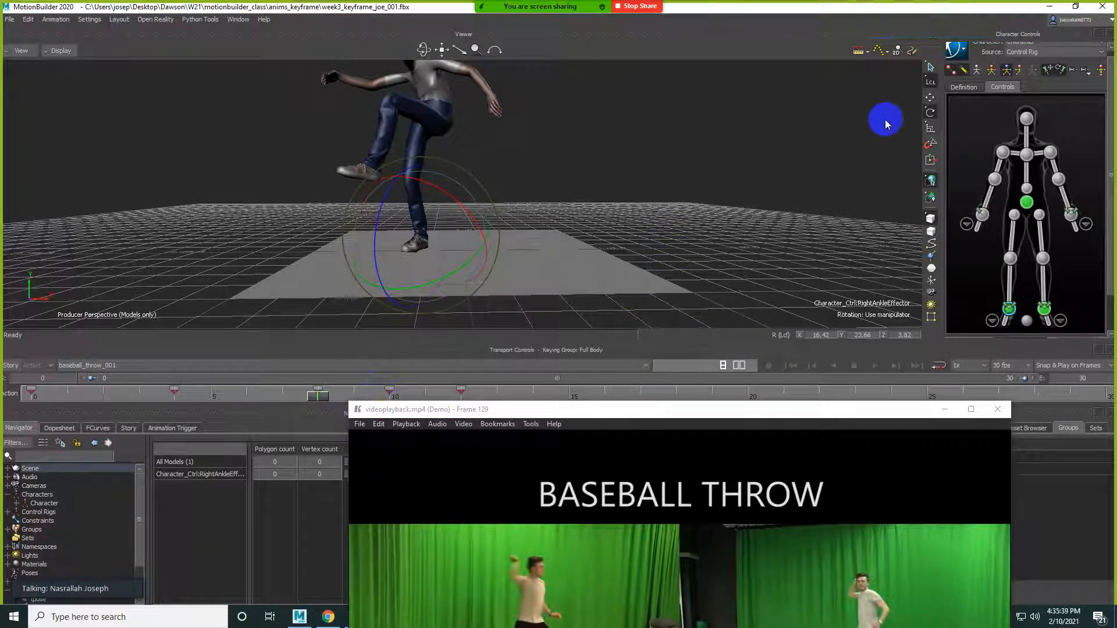
- Switch the keying group to Body Parts, then copy the right leg's key from frame 8 and paste it at frame 10
left_click(1019, 70)
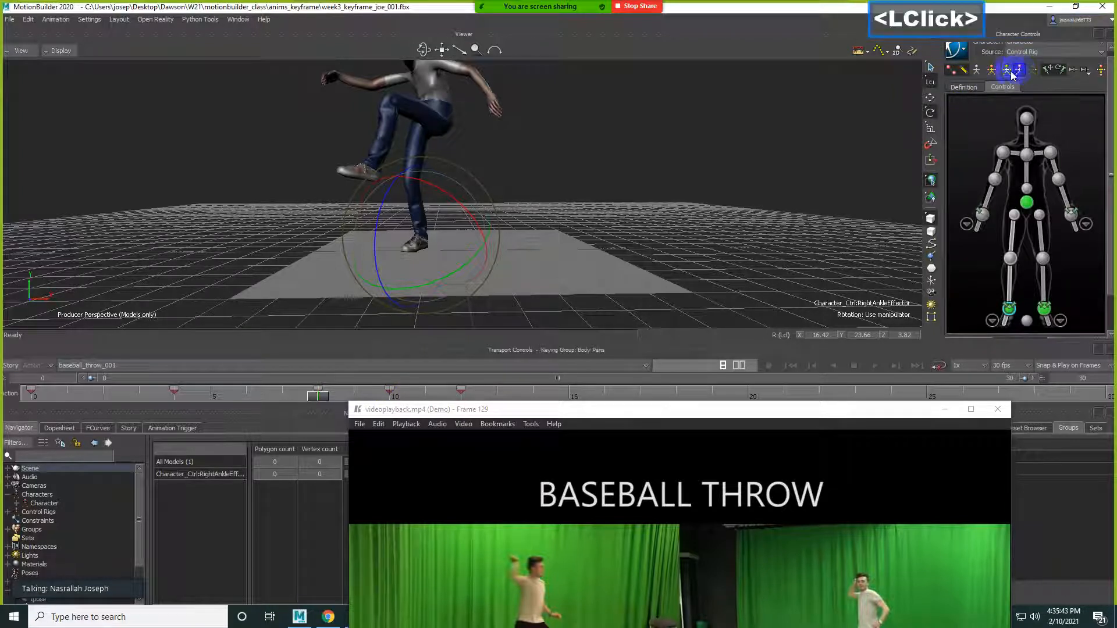
left_click(319, 391)
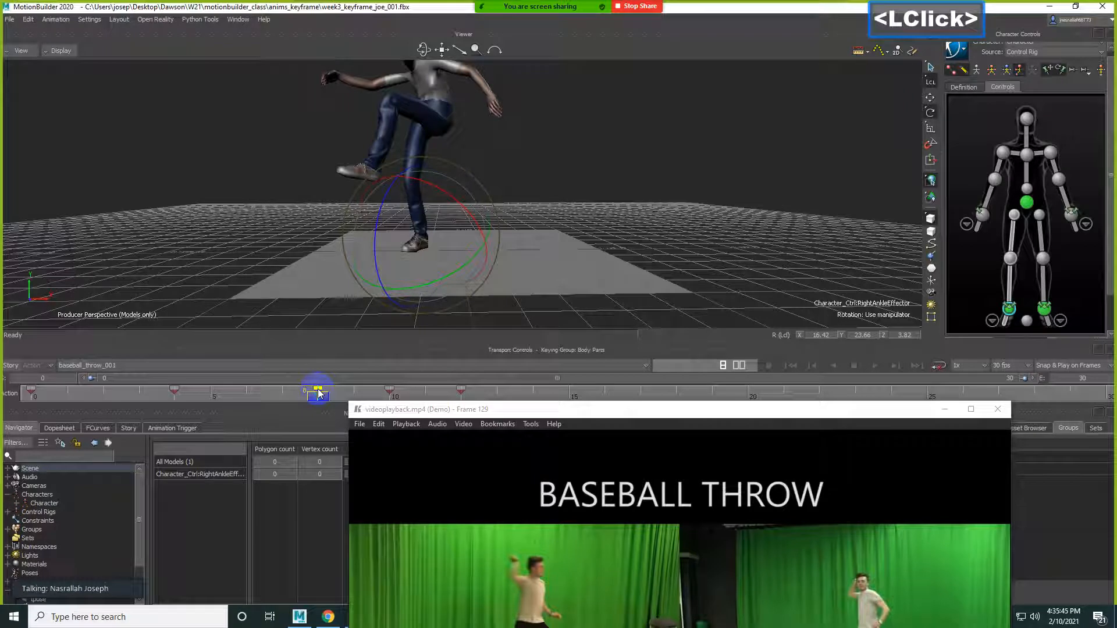
key("ctrl+c")
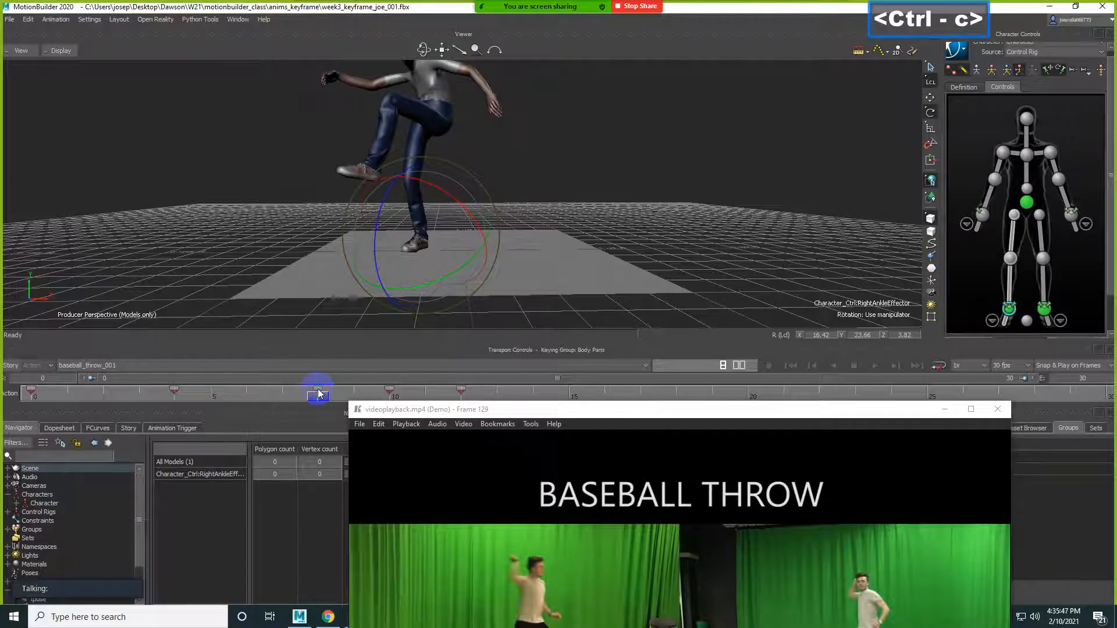
left_click(318, 393)
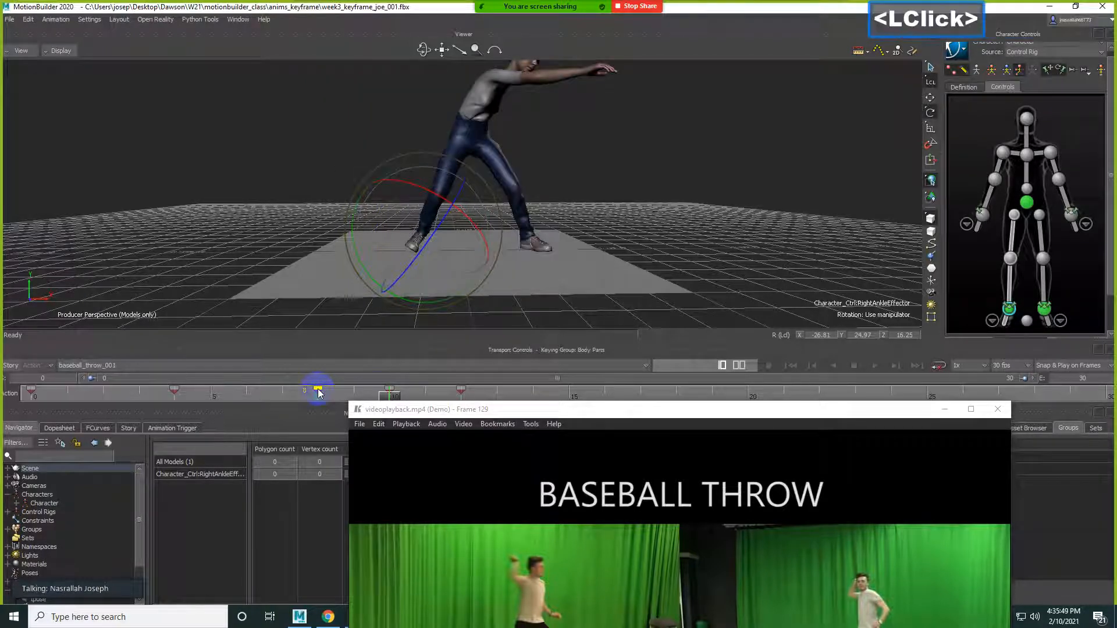
left_click(388, 393)
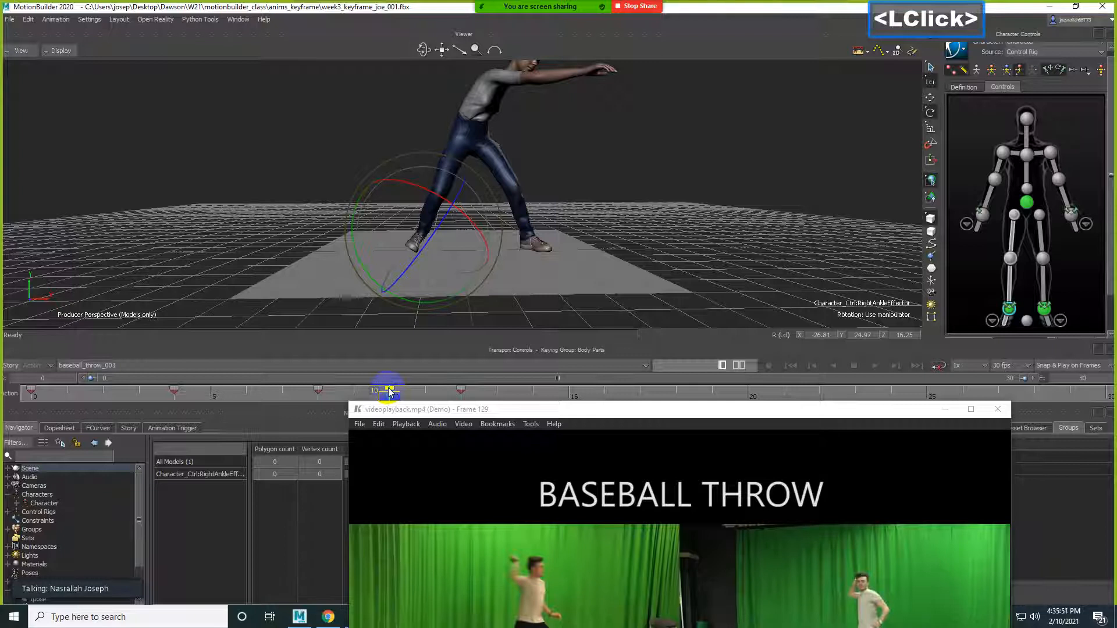
right_click(388, 392)
left_click(414, 420)
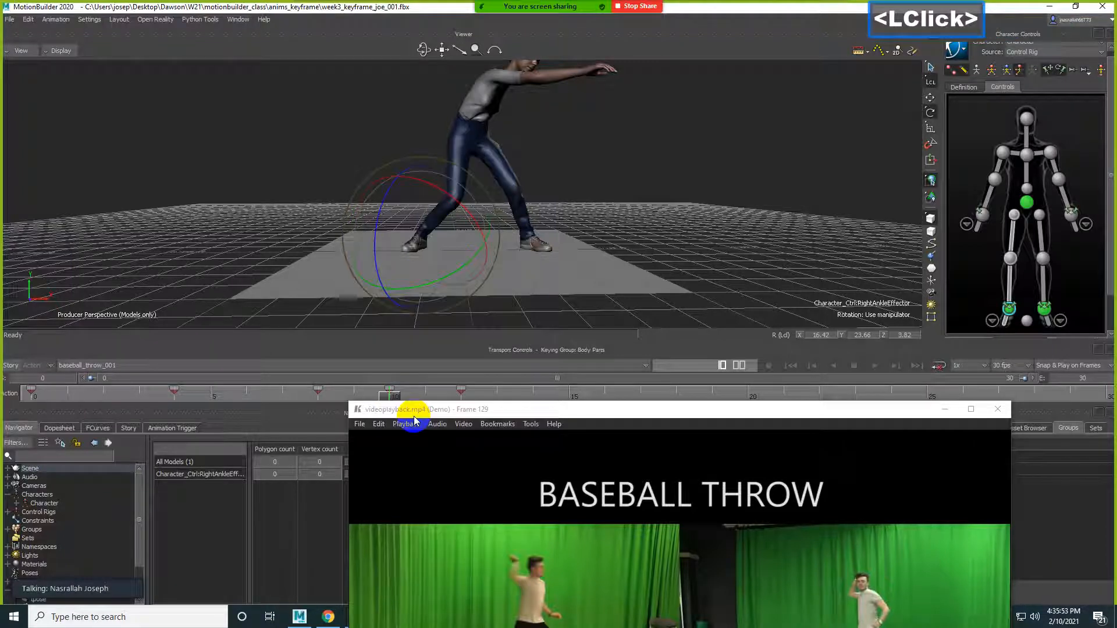
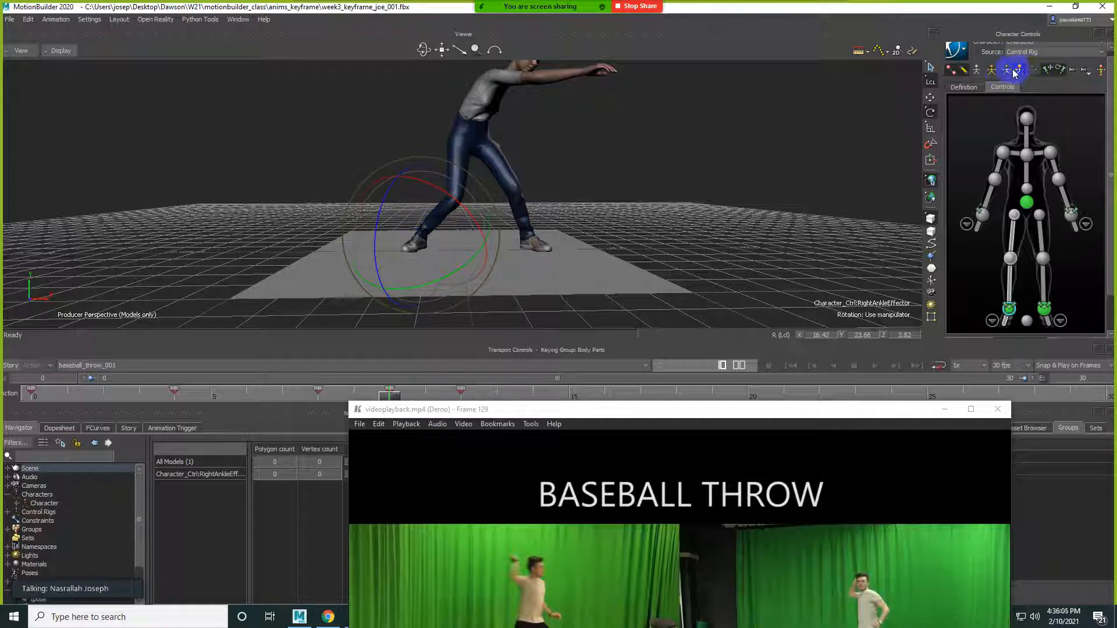
- Compare the right foot between frames 8 and 10, then return the keying mode to Full Body at frame 10
left_click(692, 213)
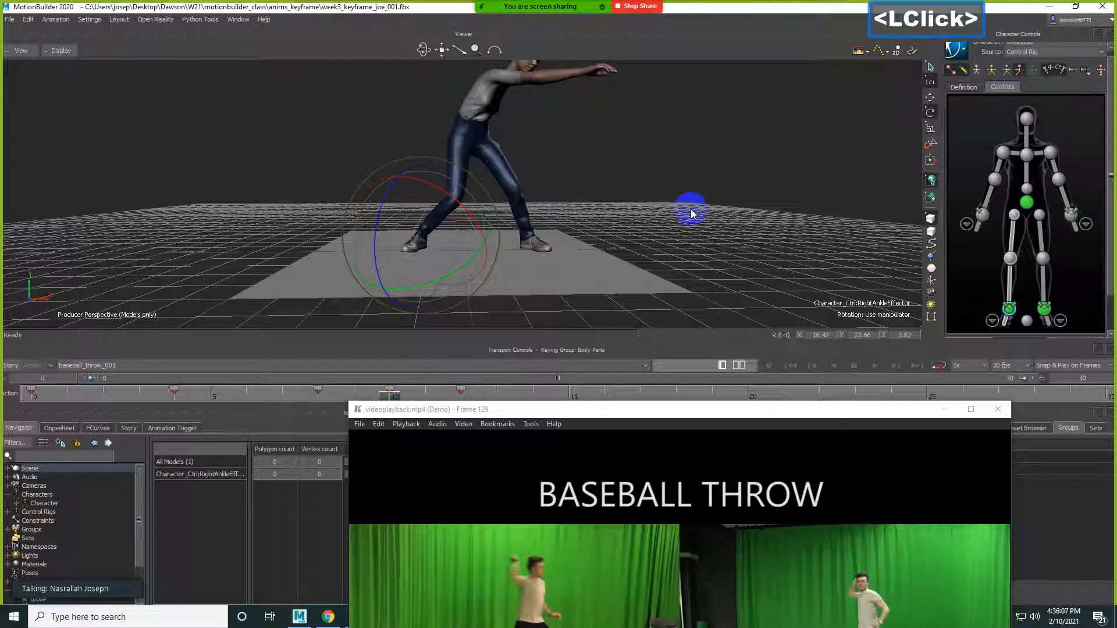
key("Left")
key("Right")
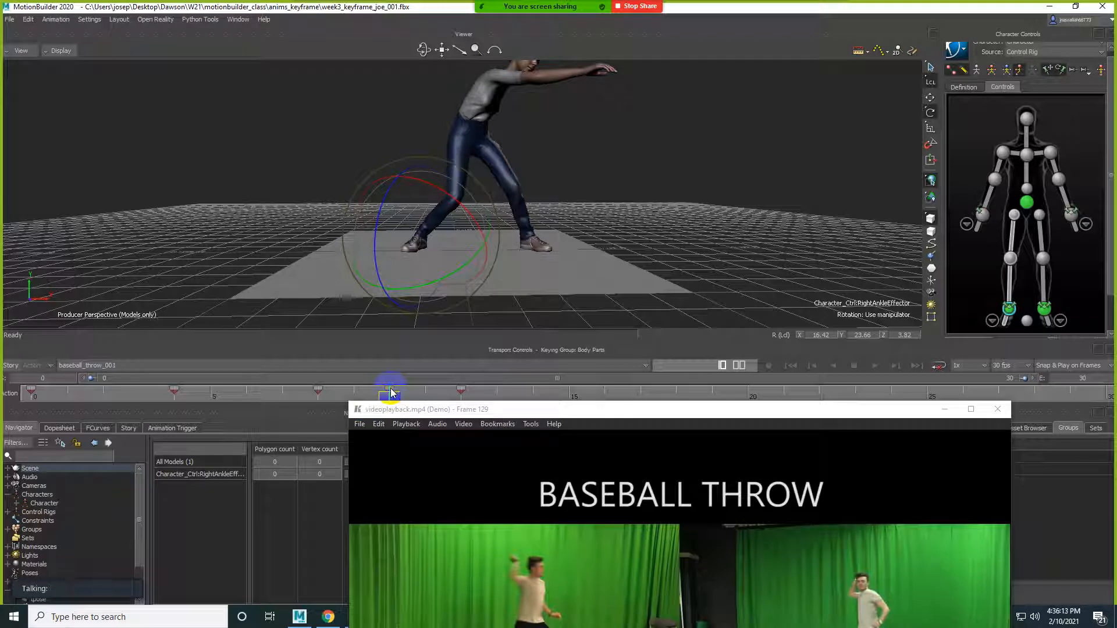
key("Left")
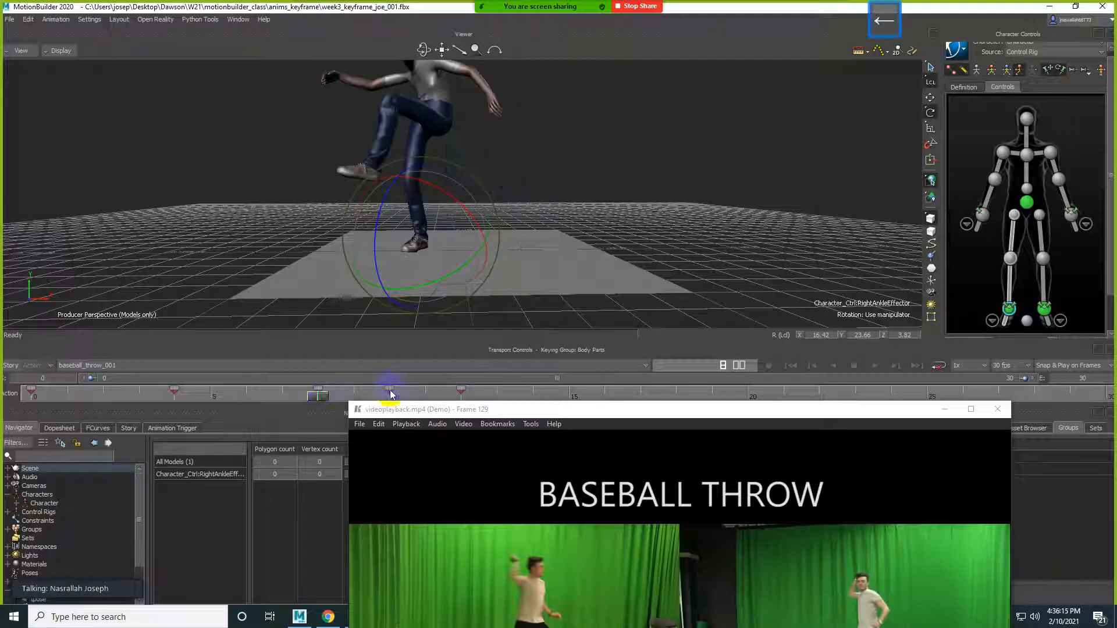
key("Right")
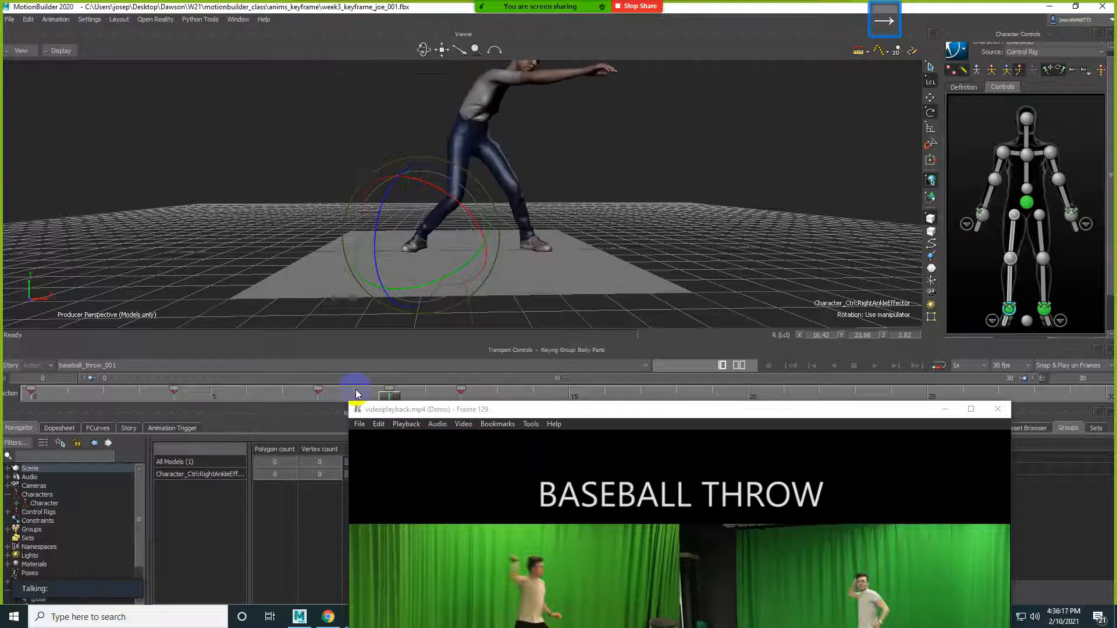
left_click(1007, 70)
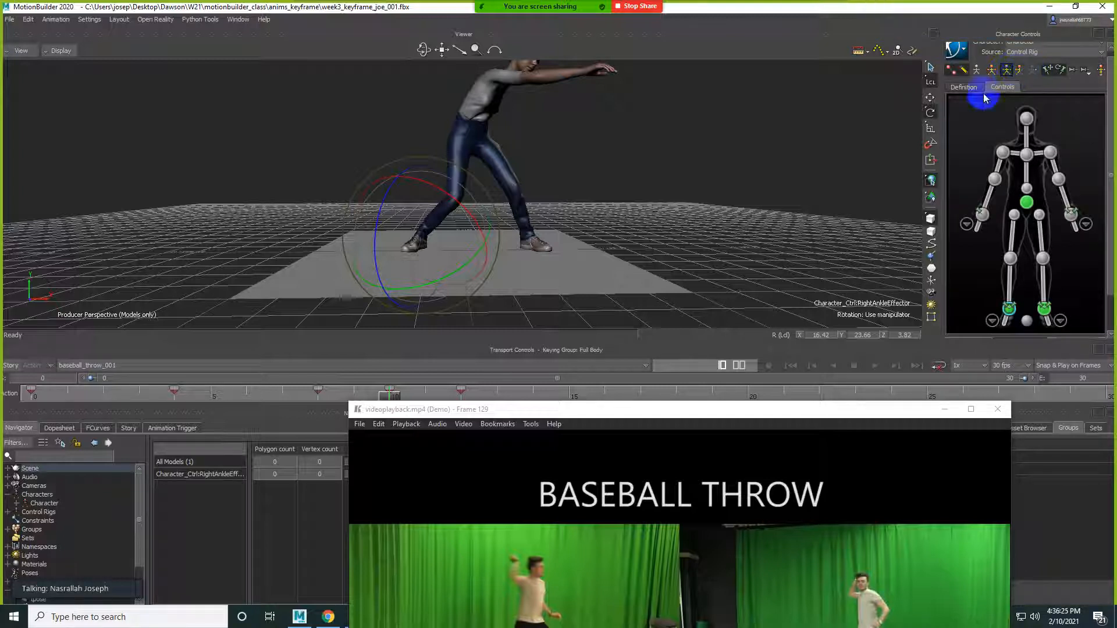
- Bring the reference video alongside the character and translate the right knee effector outward to match the back leg at frame 129
left_click_drag(692, 413, 608, 312)
left_click(669, 205, "ctrl")
left_click_drag(676, 182, 639, 199, "ctrl")
left_click(1011, 257)
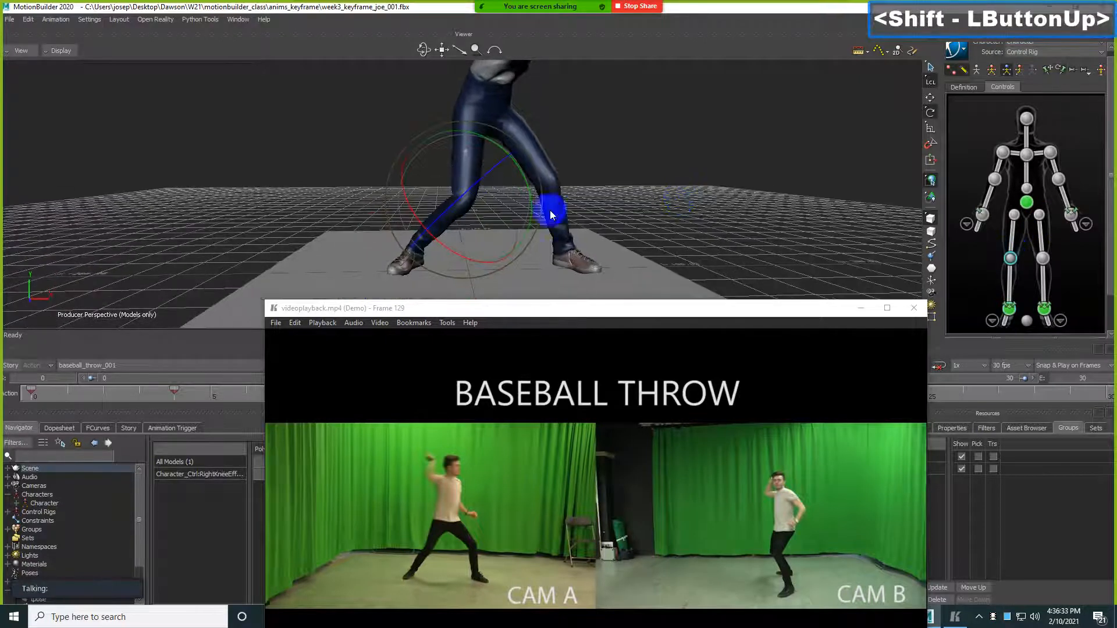
key("t")
left_click_drag(503, 245, 465, 225)
left_click_drag(658, 194, 640, 204, "shift")
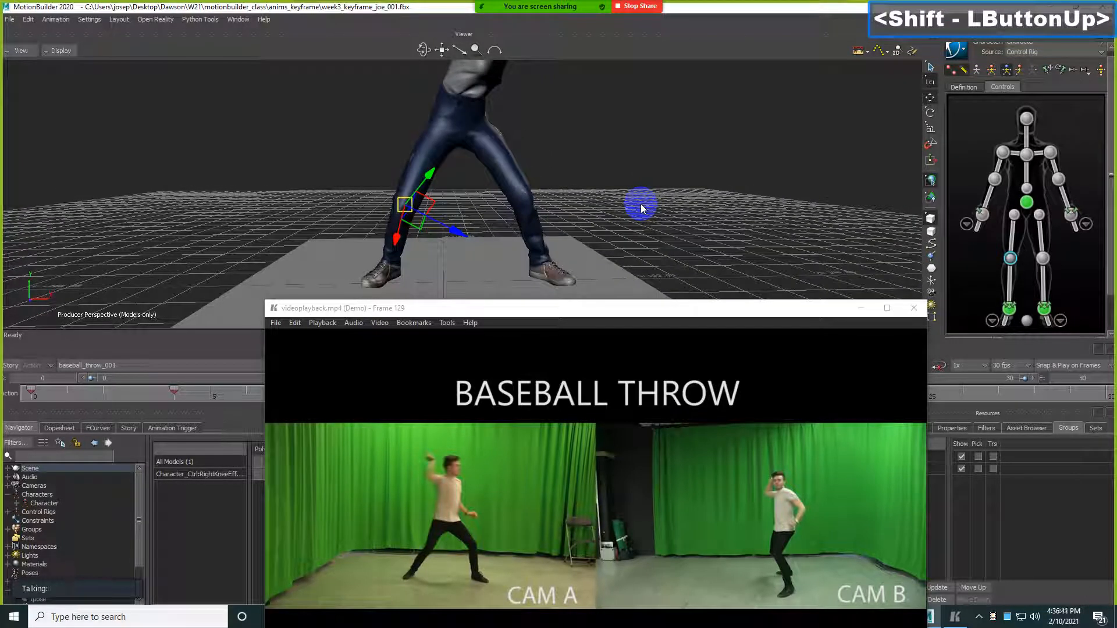
- Rotate the chest end effector to raise the leaning torso toward the upright stance in the frame 129 reference
mouse_move(641, 203)
left_mouse_down("shift")
mouse_move(645, 153)
mouse_move(651, 202)
left_mouse_up("shift")
left_click_drag(619, 158, 643, 229, "ctrl")
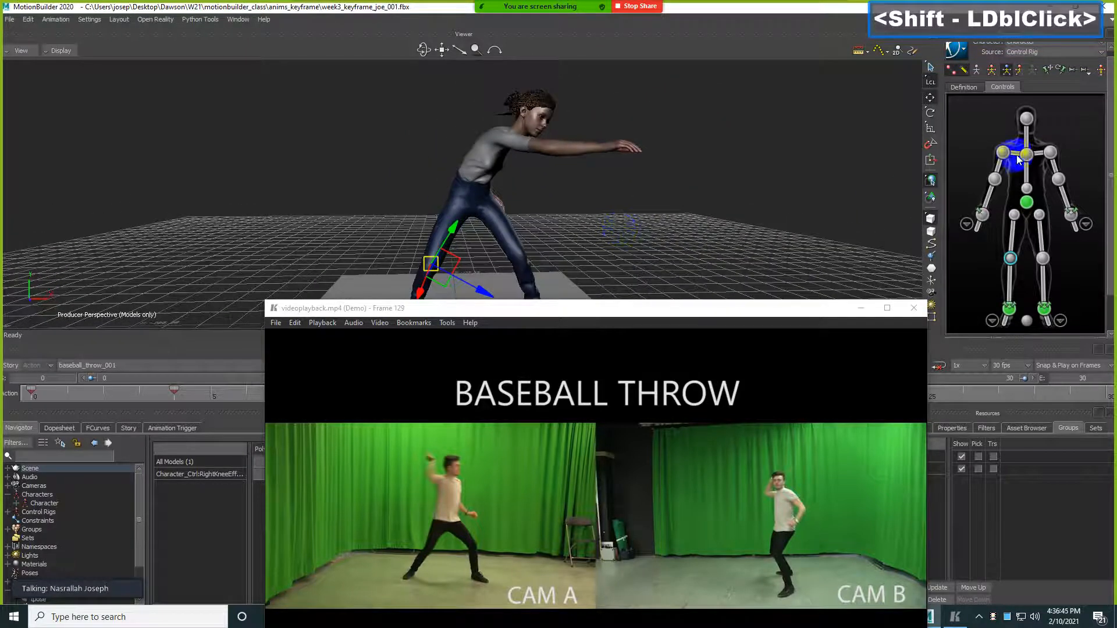
left_click(1026, 155)
key("F5")
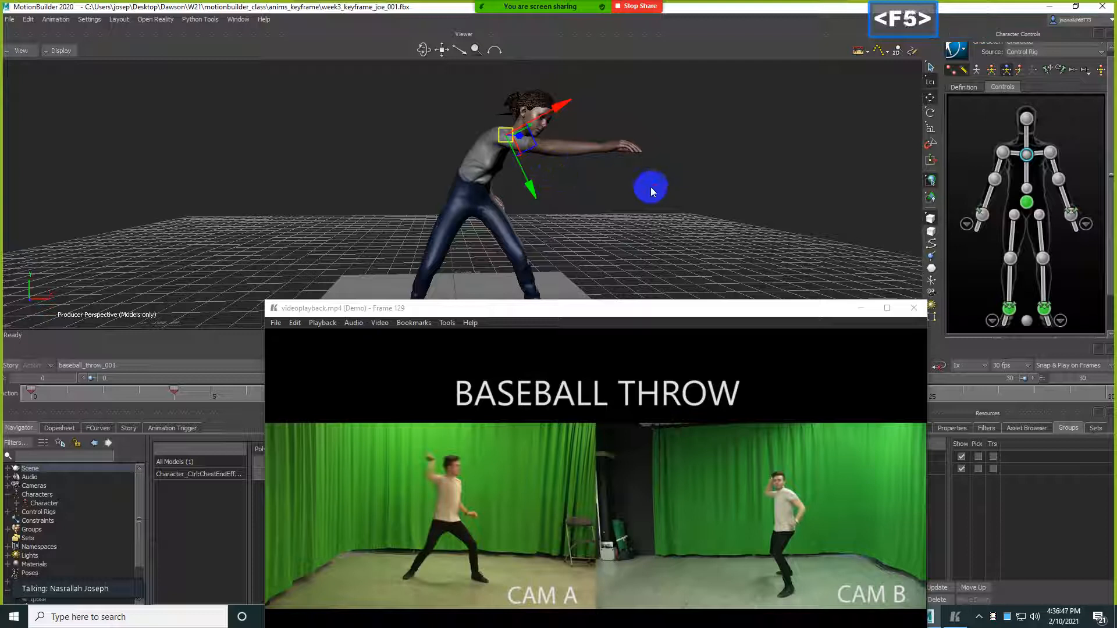
key("F6")
left_click_drag(562, 197, 546, 146)
key("r")
key("F5")
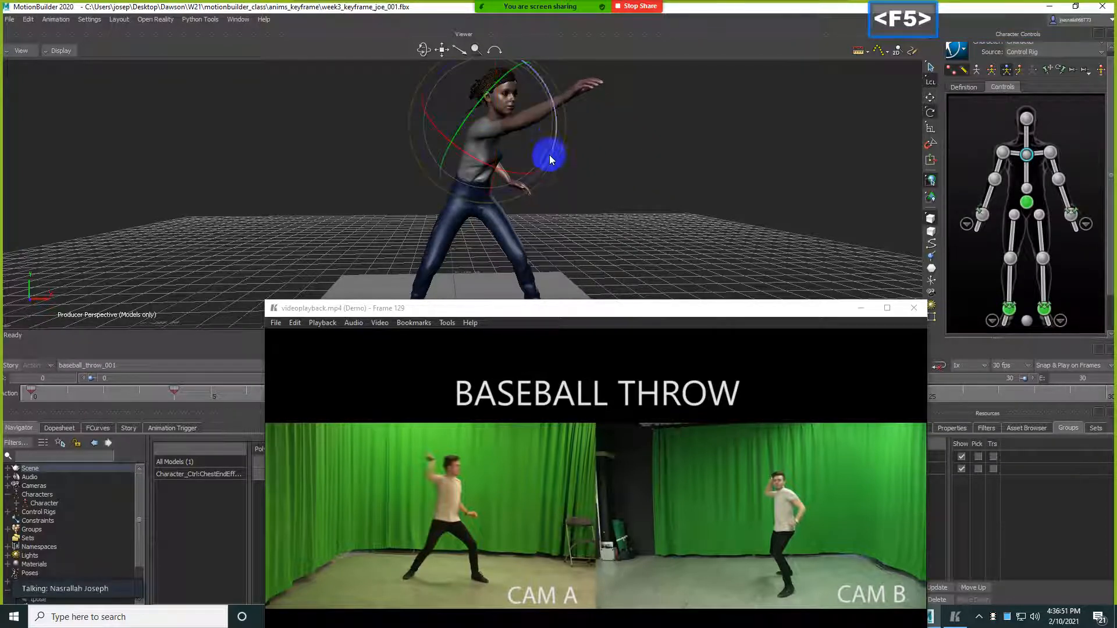
- Twist and side-tilt the chest end effector so the torso opens back like the thrower's, checking it from the side
left_click_drag(512, 176, 488, 172)
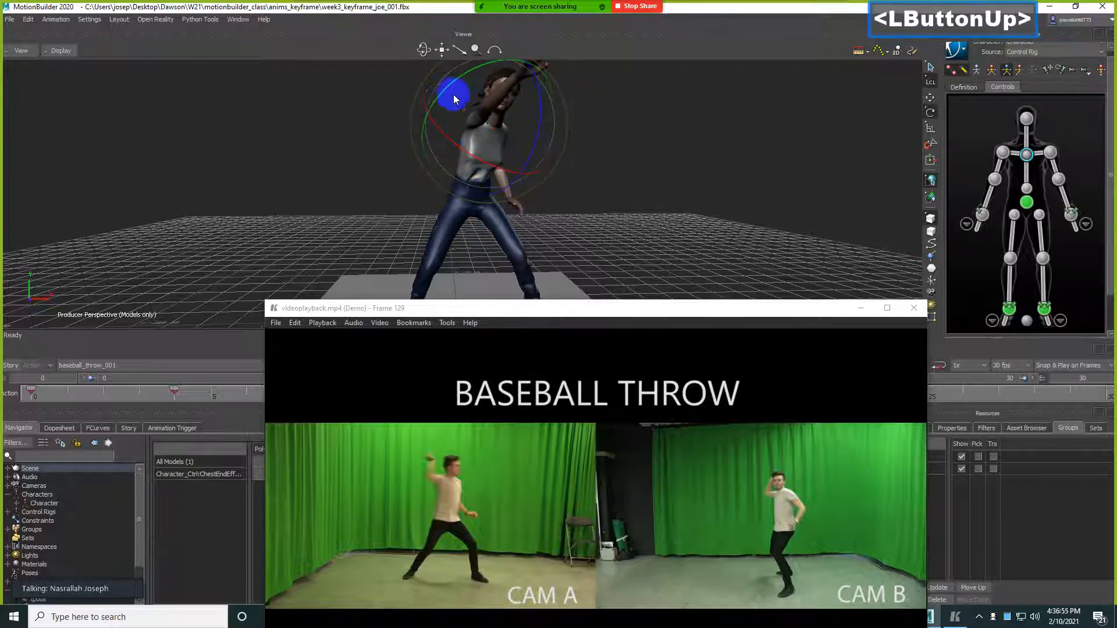
left_click_drag(472, 71, 618, 148)
left_click_drag(437, 76, 437, 76)
left_click_drag(613, 107, 602, 176, "ctrl+shift")
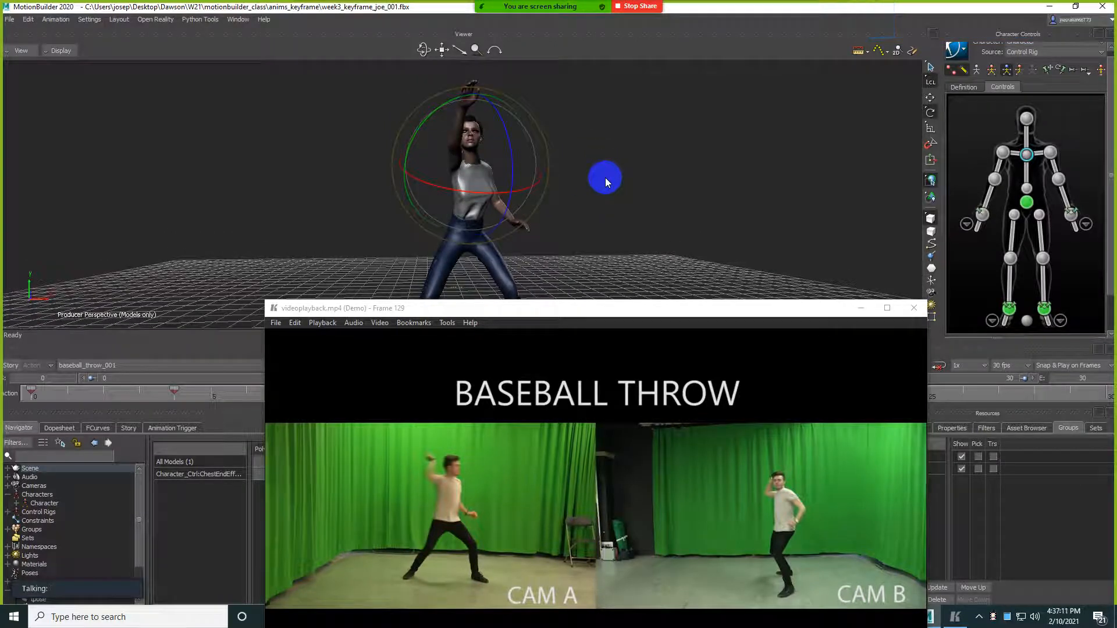
mouse_move(613, 177)
left_mouse_down("ctrl+shift")
mouse_move(584, 187)
mouse_move(676, 194)
mouse_move(640, 178)
mouse_move(608, 183)
mouse_move(620, 198)
mouse_move(616, 183)
left_mouse_up("ctrl+shift")
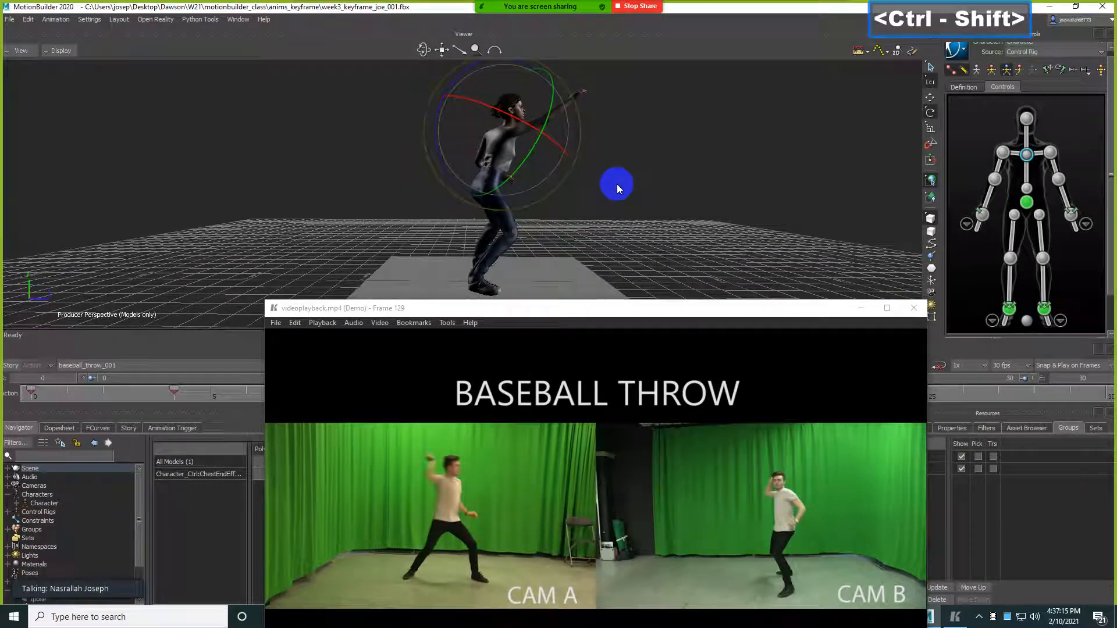
- Translate the hips effector to rebalance the body over the feet, and key the full-body pose
left_click(1028, 202)
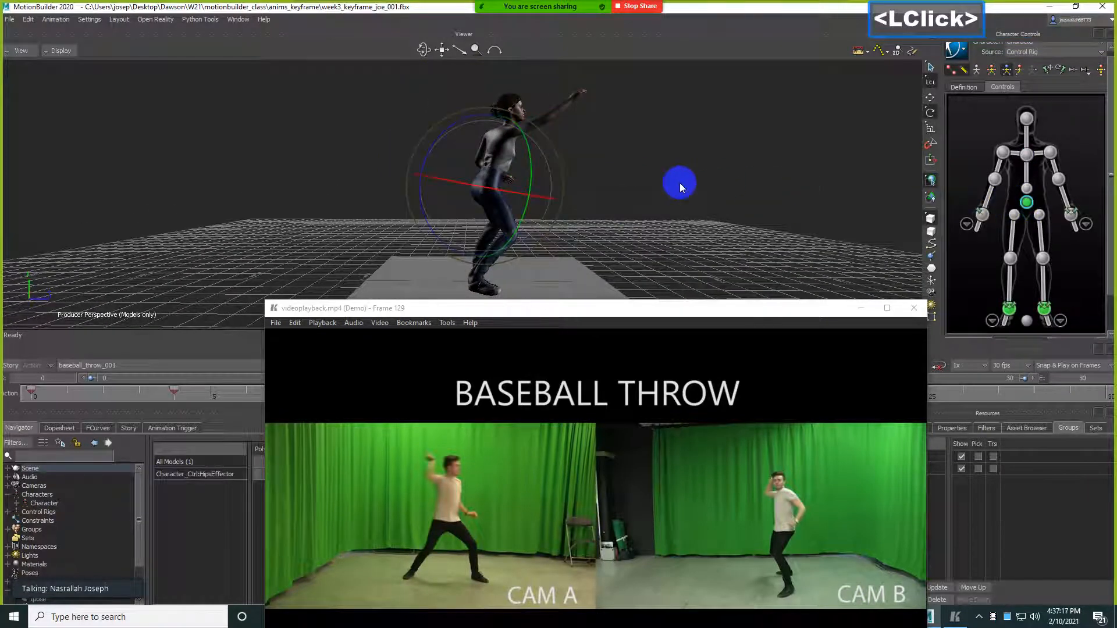
key("t")
key("F6")
left_click_drag(550, 189, 533, 189)
left_click_drag(535, 188, 620, 189)
left_click(541, 190, "shift")
left_click_drag(620, 190, 577, 189, "shift")
key("k")
- Rotate the head effector so the face turns and levels toward the throwing direction, and key the pose
left_click(1028, 118)
key("F5")
left_click(660, 184)
left_click(937, 111)
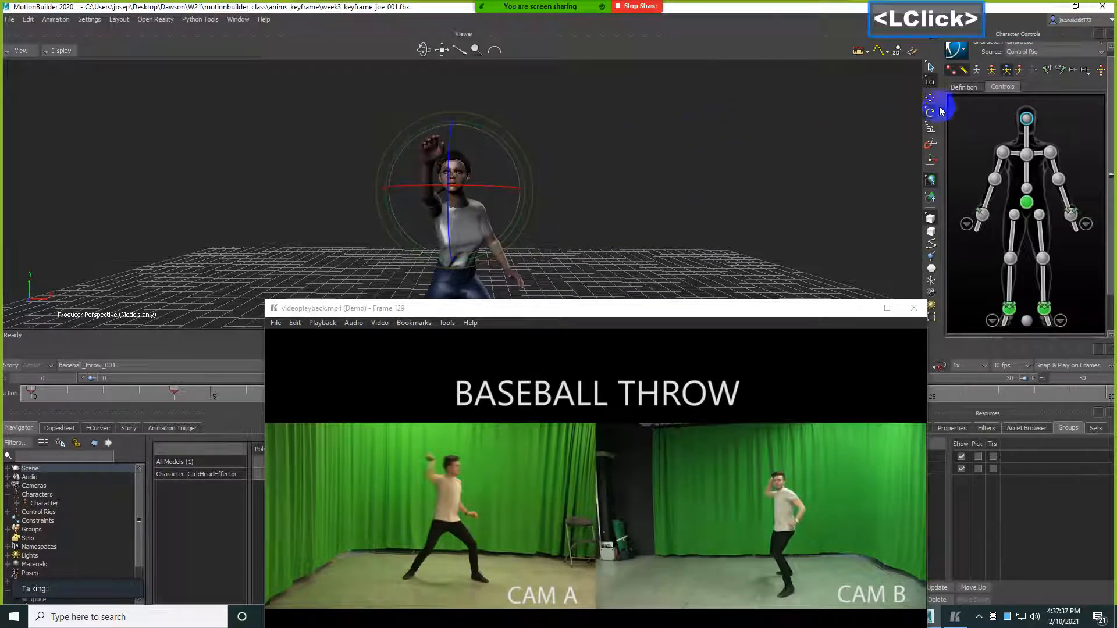
left_click(451, 135)
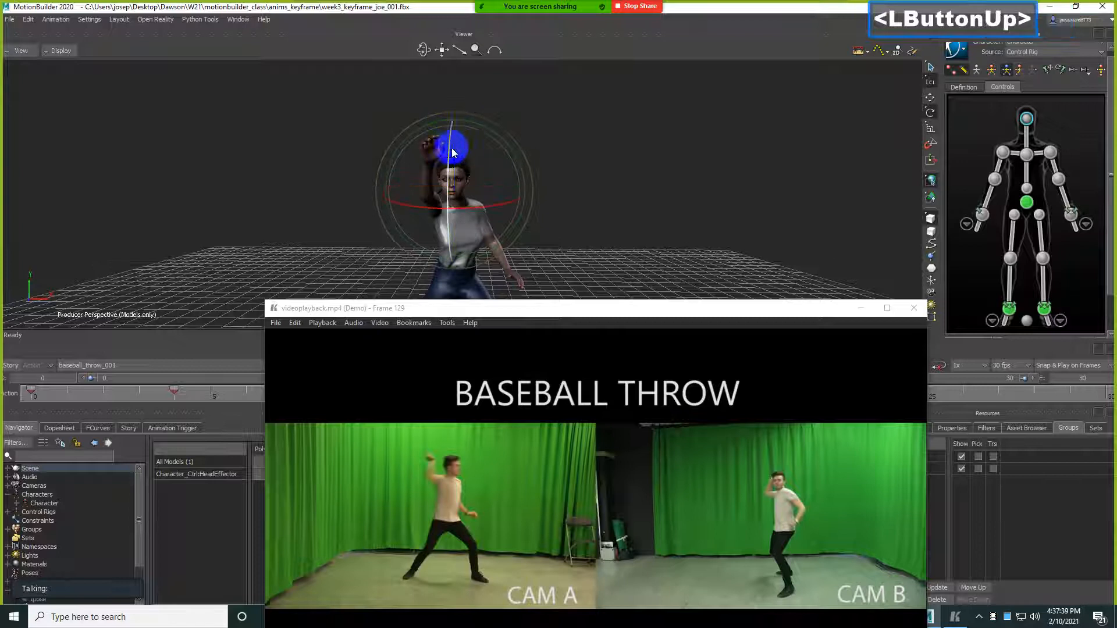
left_click_drag(520, 203, 532, 204)
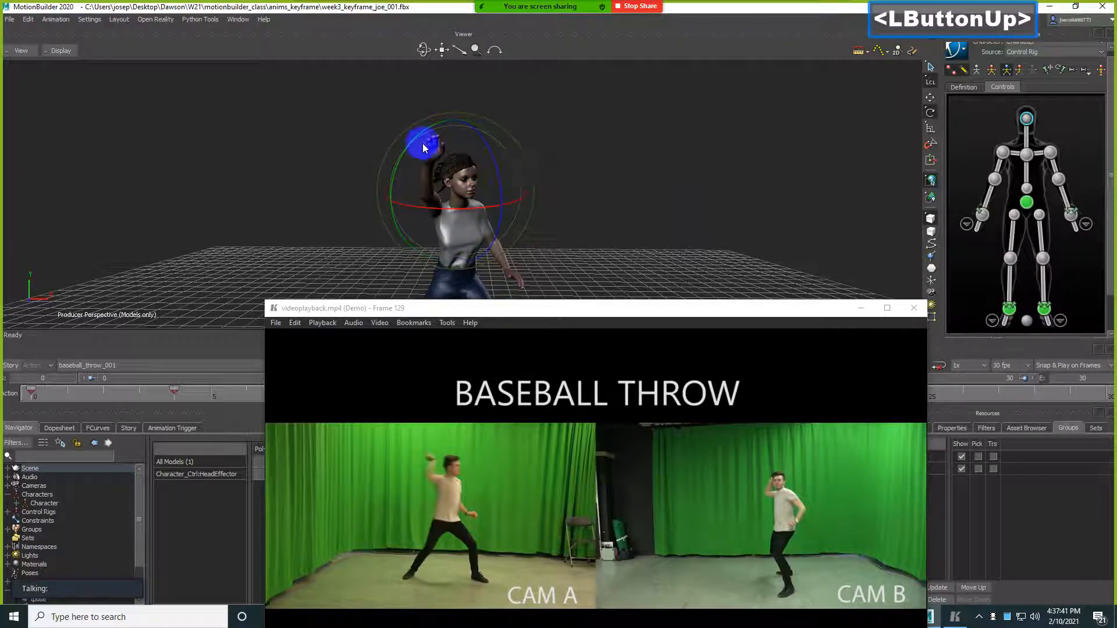
left_click_drag(419, 134, 507, 170)
left_click_drag(486, 217, 471, 189)
scroll(578, 212, "down", 1)
left_click_drag(481, 138, 623, 173)
key("k")
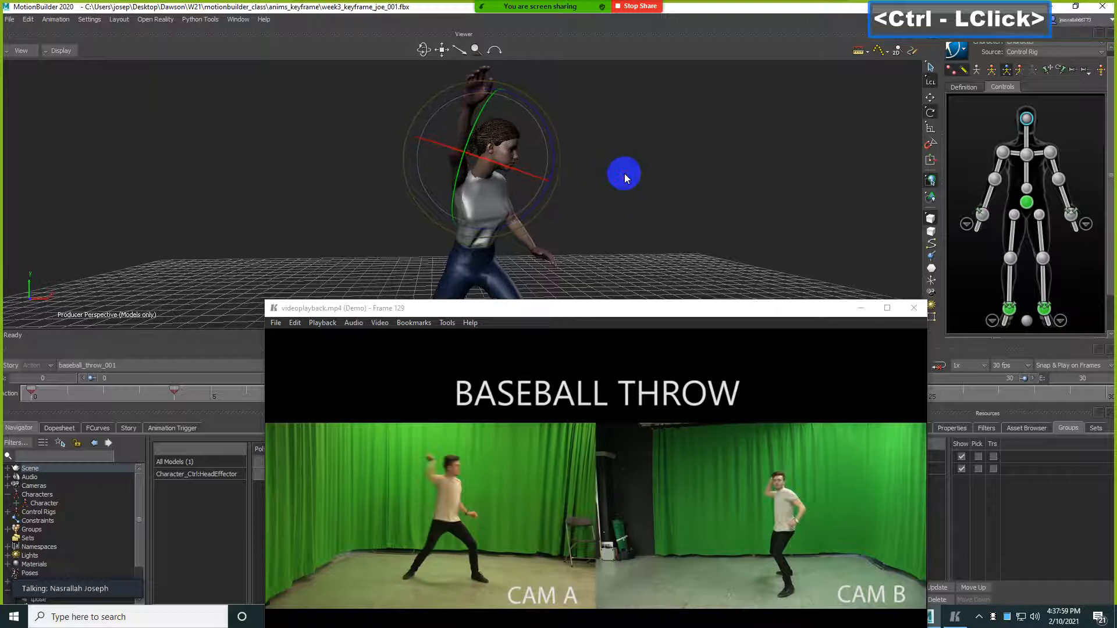
- Translate the right wrist effector in global space to cock the throwing hand up and behind the head
left_click(982, 215, "ctrl")
left_click_drag(694, 145, 689, 187, "ctrl")
double_click(651, 185, "shift")
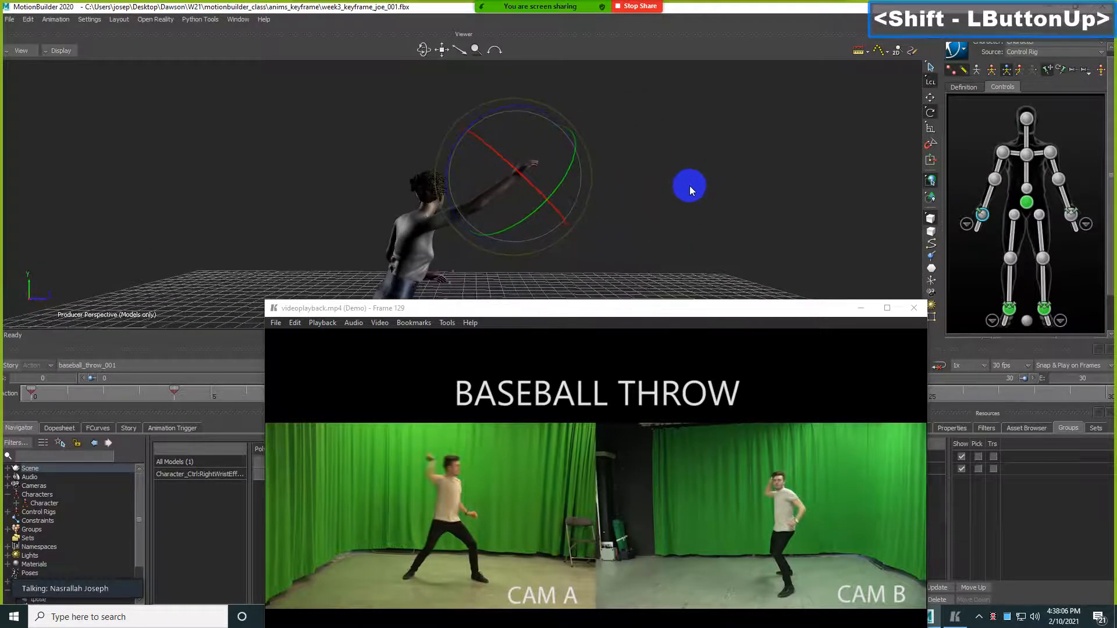
key("F6")
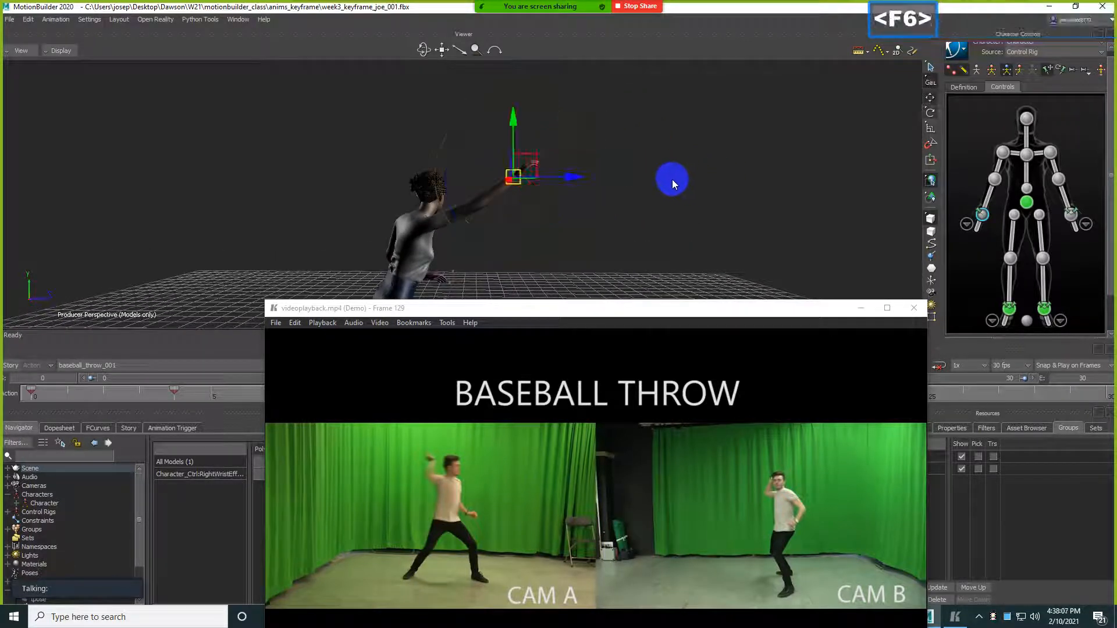
left_click_drag(514, 175, 624, 164)
left_click_drag(453, 186, 424, 167)
left_click_drag(428, 170, 501, 201, "ctrl")
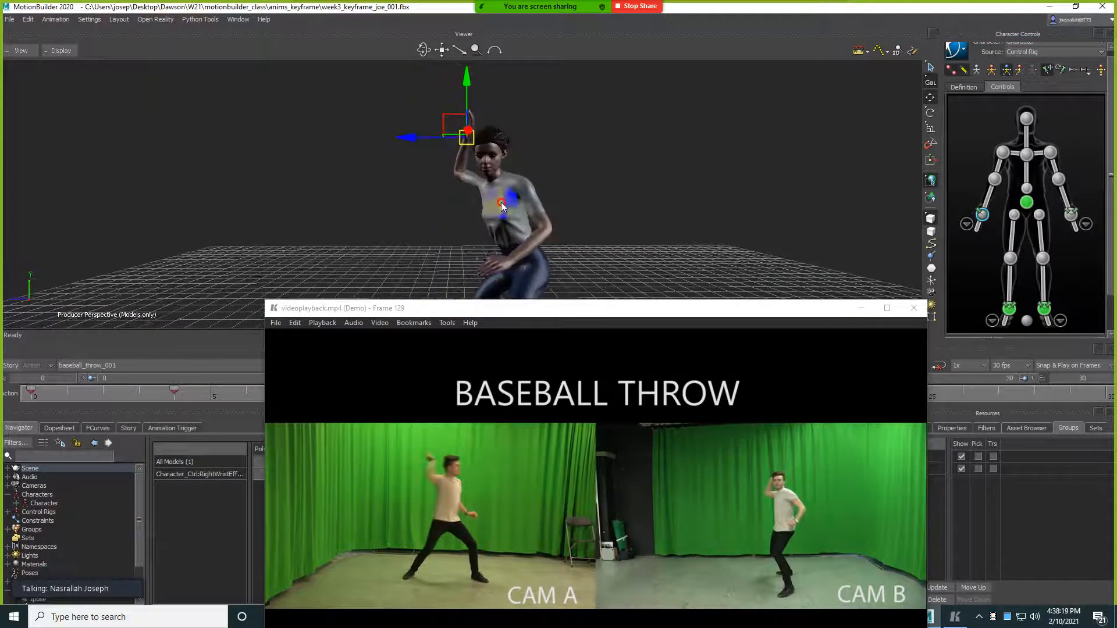
left_click_drag(472, 139, 692, 178)
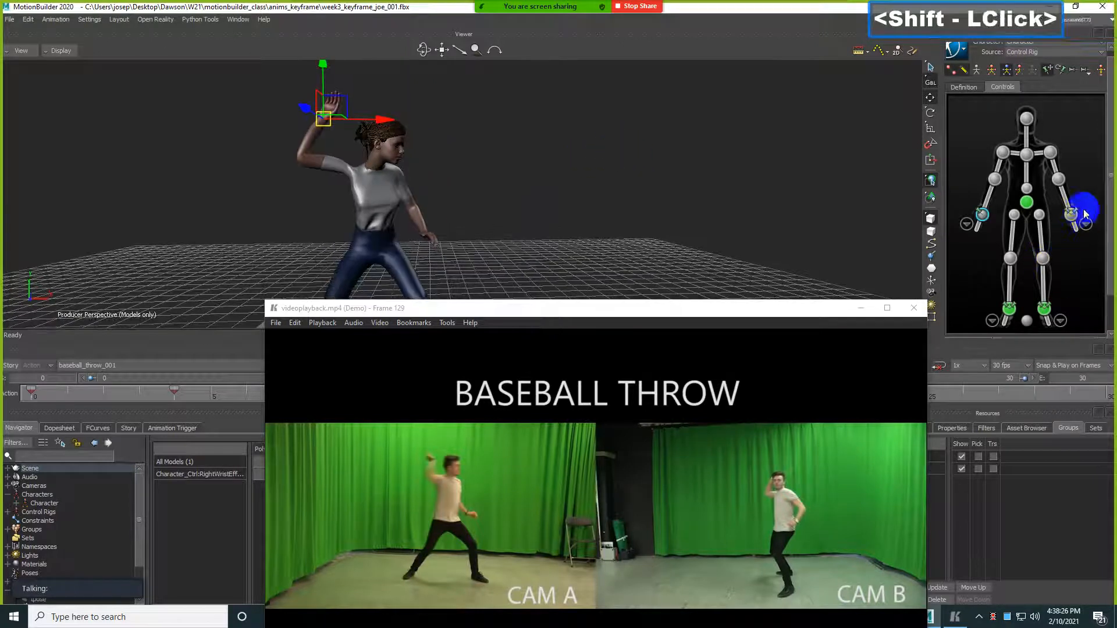
- Move the left wrist effector closer to the body and rotate the hand to match the reference's front arm
left_click(1071, 215)
mouse_move(614, 220)
left_mouse_down("shift")
mouse_move(602, 180)
mouse_move(629, 196)
mouse_move(605, 205)
left_mouse_up("shift")
left_click_drag(416, 198, 602, 208, "ctrl+shift")
mouse_move(512, 200)
left_mouse_down()
mouse_move(535, 203)
mouse_move(526, 197)
left_mouse_up()
key("F5")
left_click_drag(522, 153, 611, 223)
left_click_drag(610, 224, 648, 214, "ctrl")
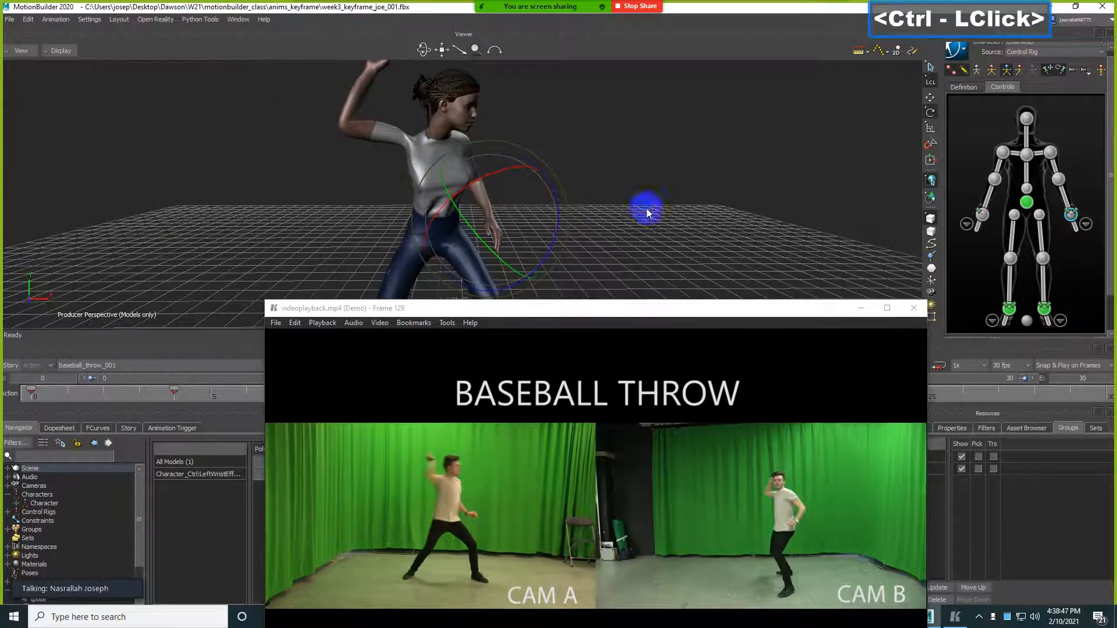
- Translate the left elbow effector to adjust the bend of the front arm
left_click(1054, 180)
left_click(668, 189)
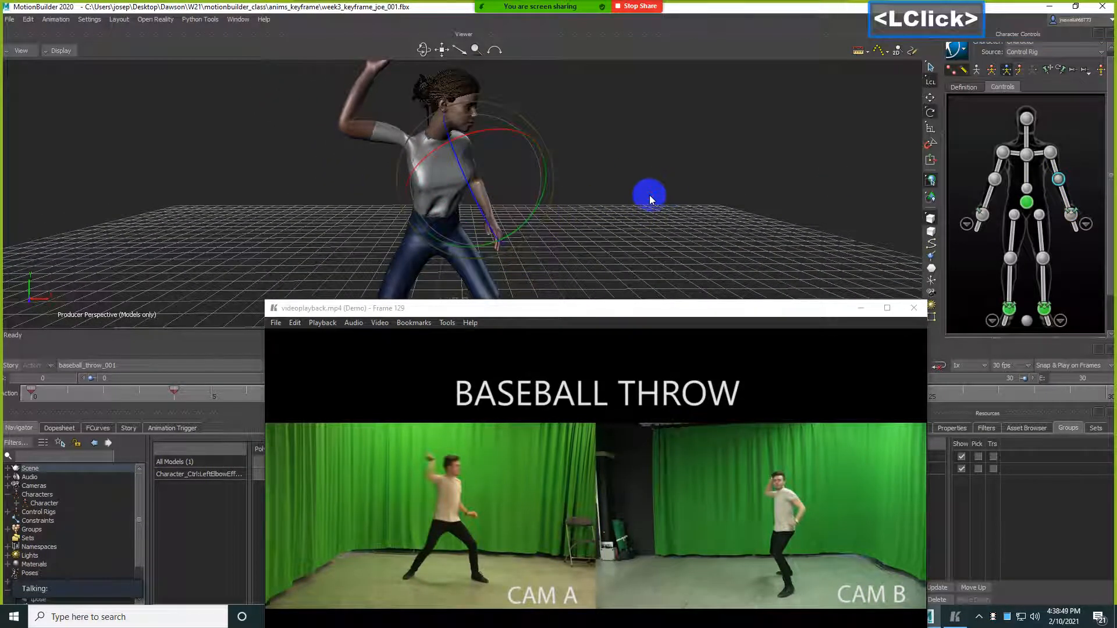
key("t")
left_click_drag(433, 208, 414, 204)
- Rotate the left wrist effector to refine the front hand's orientation against the frame 129 reference
left_click(1071, 214)
left_click_drag(811, 209, 641, 212, "ctrl")
double_click(641, 211, "shift")
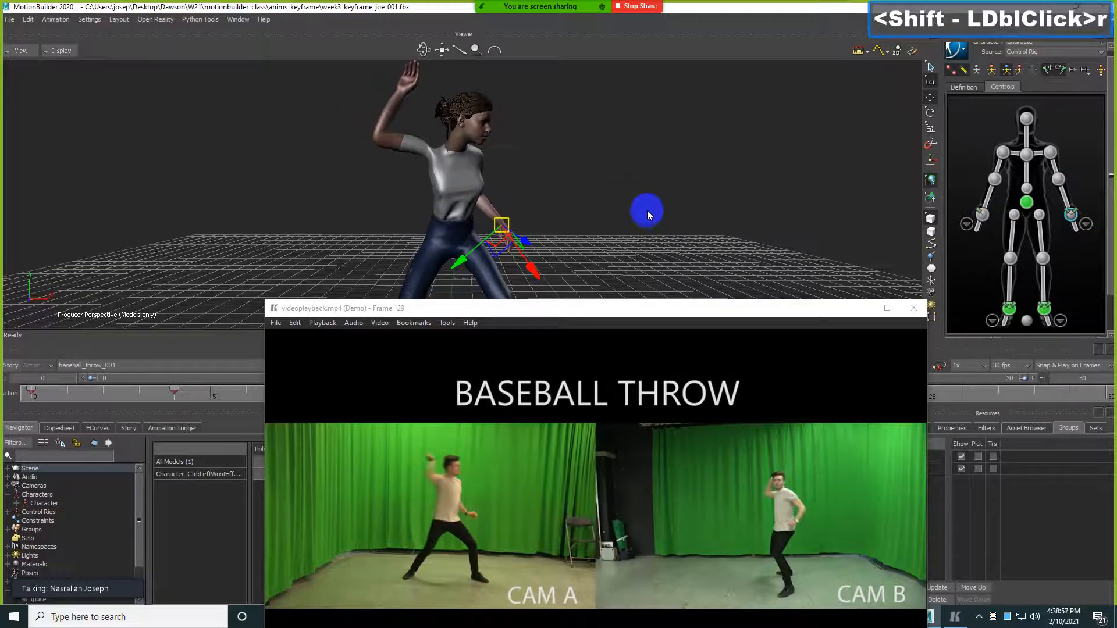
key("F5")
left_click_drag(570, 225, 502, 169)
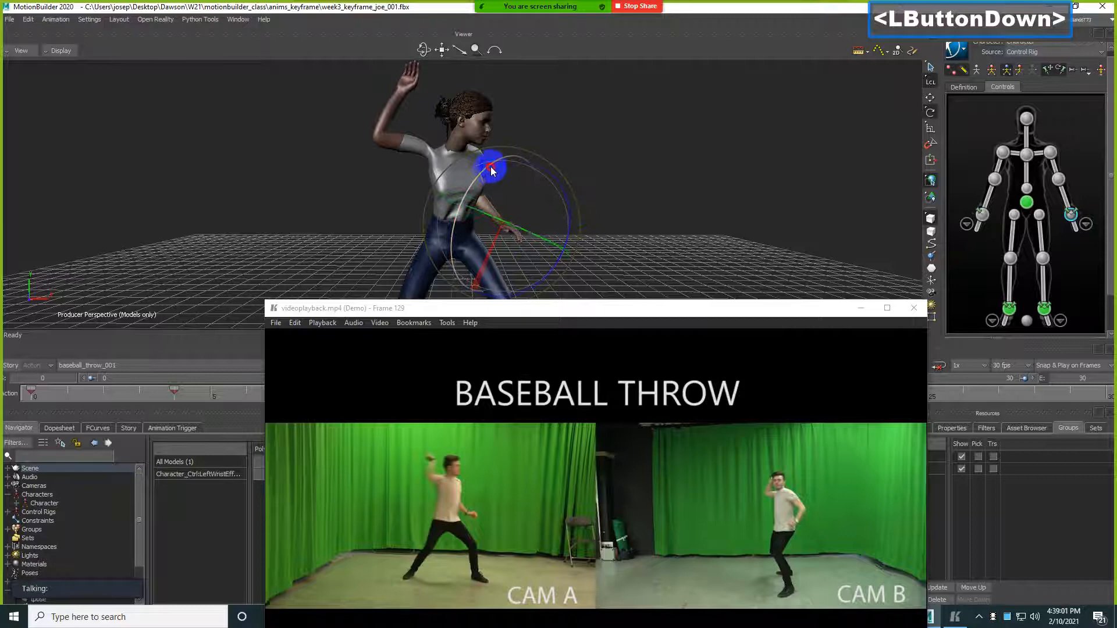
scroll(500, 169, "down", 3)
left_click_drag(697, 200, 653, 182, "ctrl")
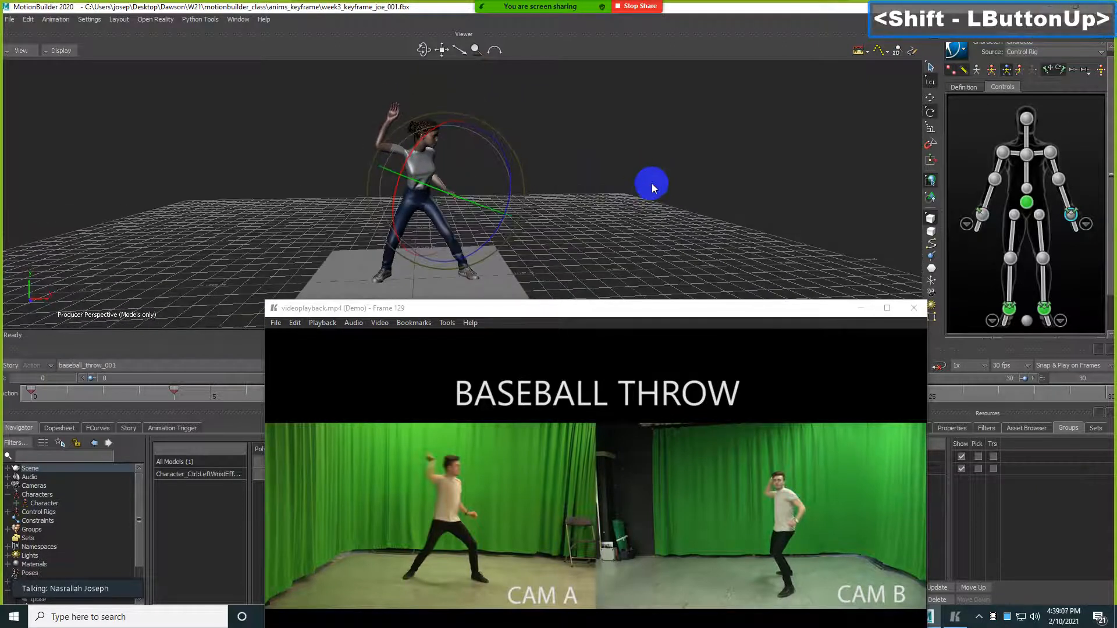
- Move the reference video below the timeline and step through the keyed poses, ending at frame 0
left_click_drag(697, 309, 694, 432)
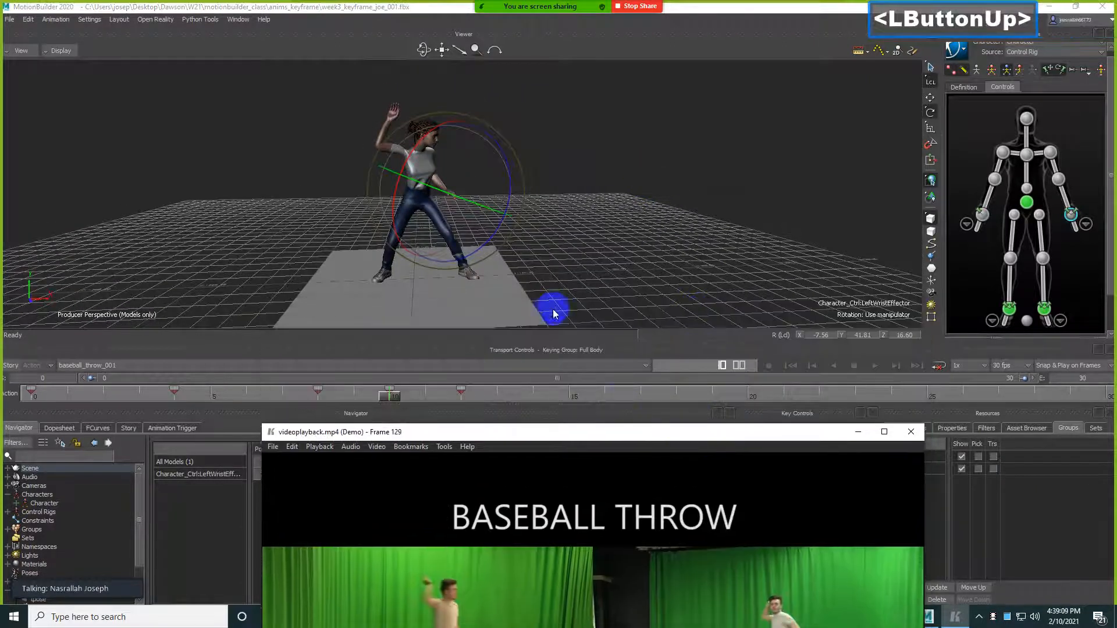
left_click(654, 247)
key("Left")
key("ctrl+Right")
key("ctrl+Right")
key("ctrl+Right")
key("ctrl+Right")
key("ctrl+Right")
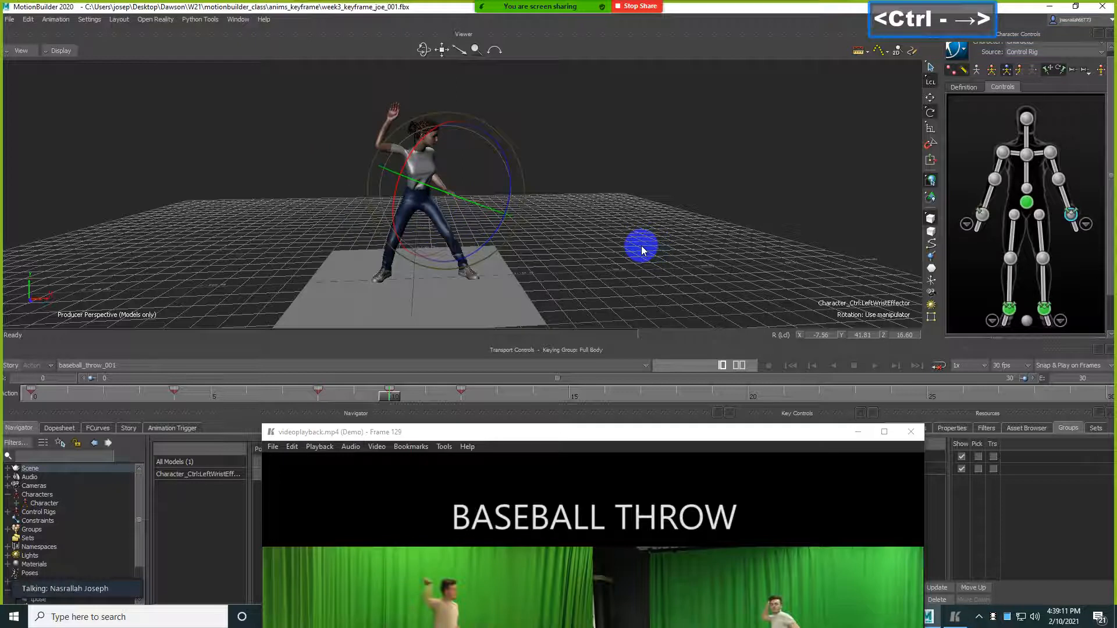
key("Left")
key("Left")
key("Left")
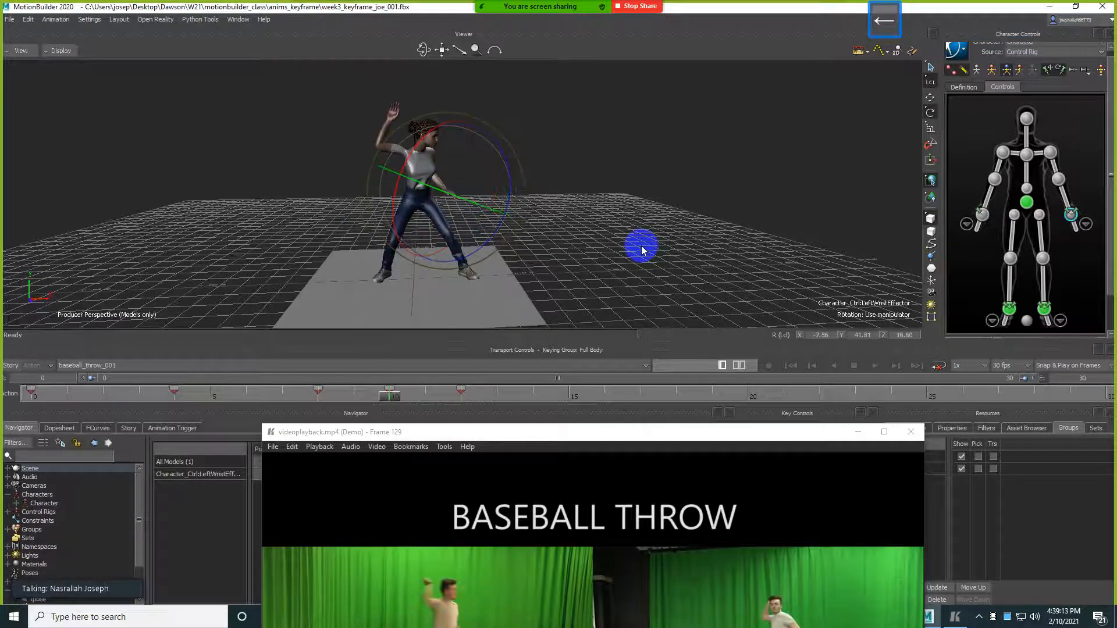
key("Right")
key("Left")
key("Left")
key("Left")
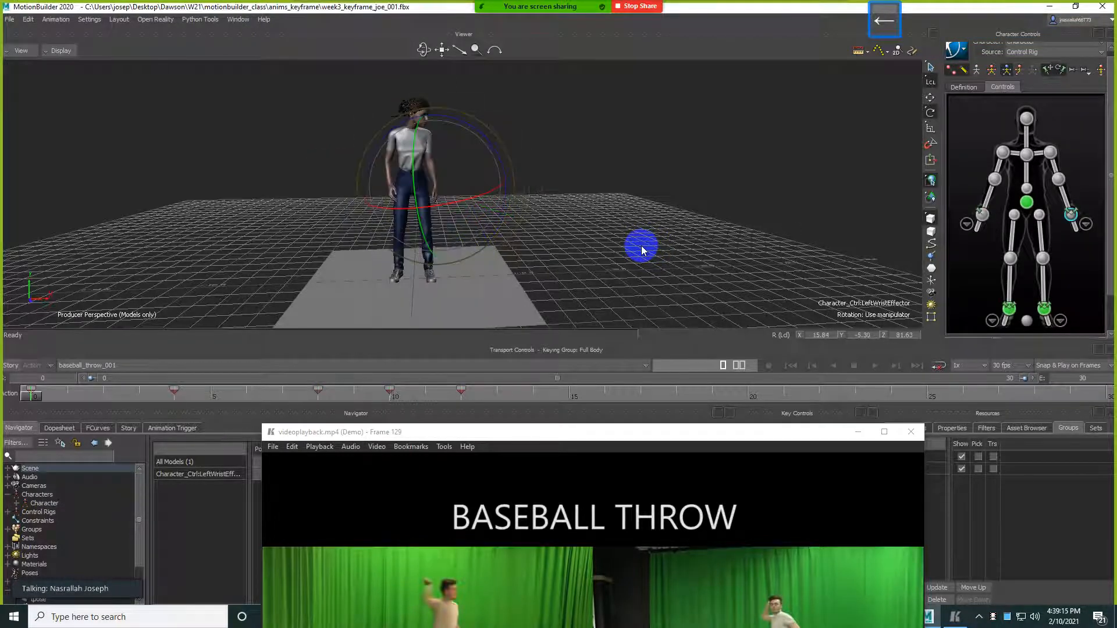
- Deselect the effector and play back the throw to review the motion
left_click(641, 247)
left_click(638, 243, "ctrl")
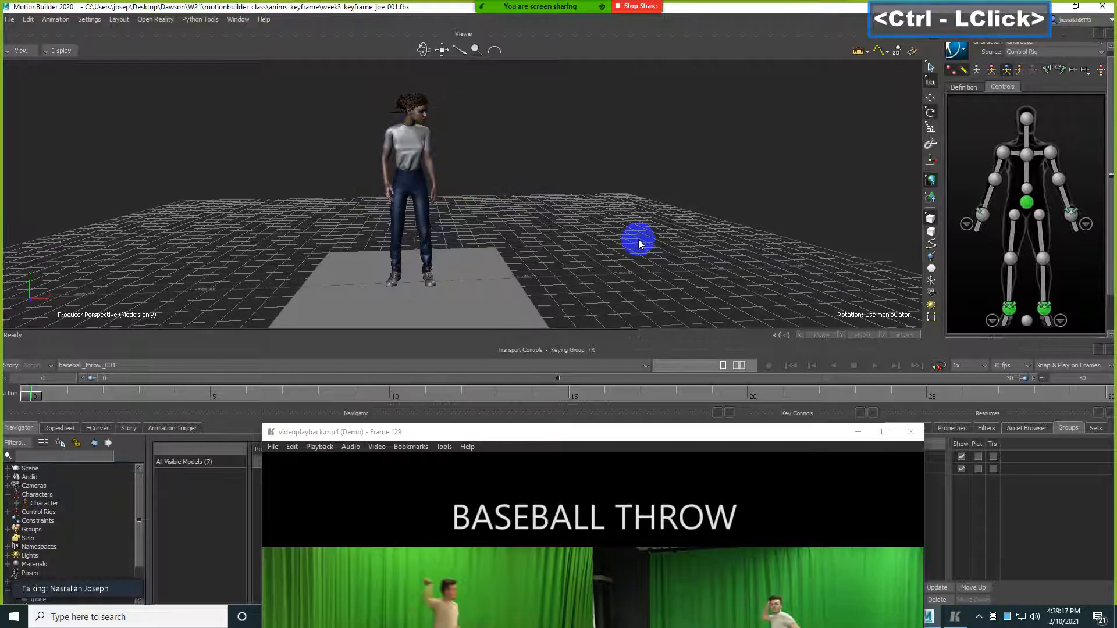
key("ctrl+space")
key("ctrl+space")
key("ctrl+space")
key("ctrl+space")
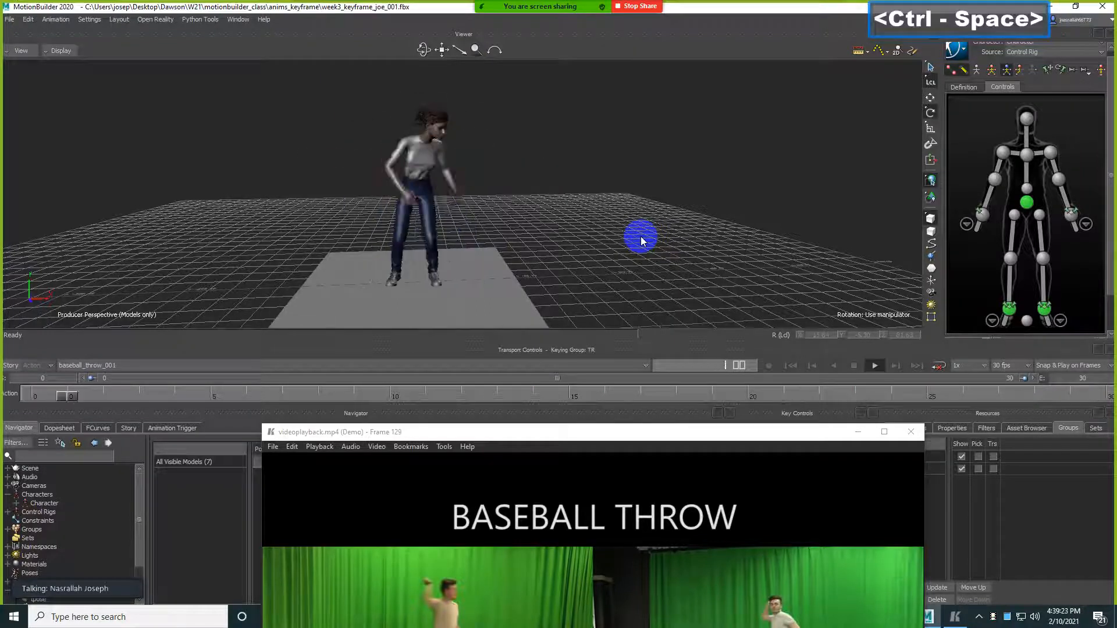
key("ctrl+space")
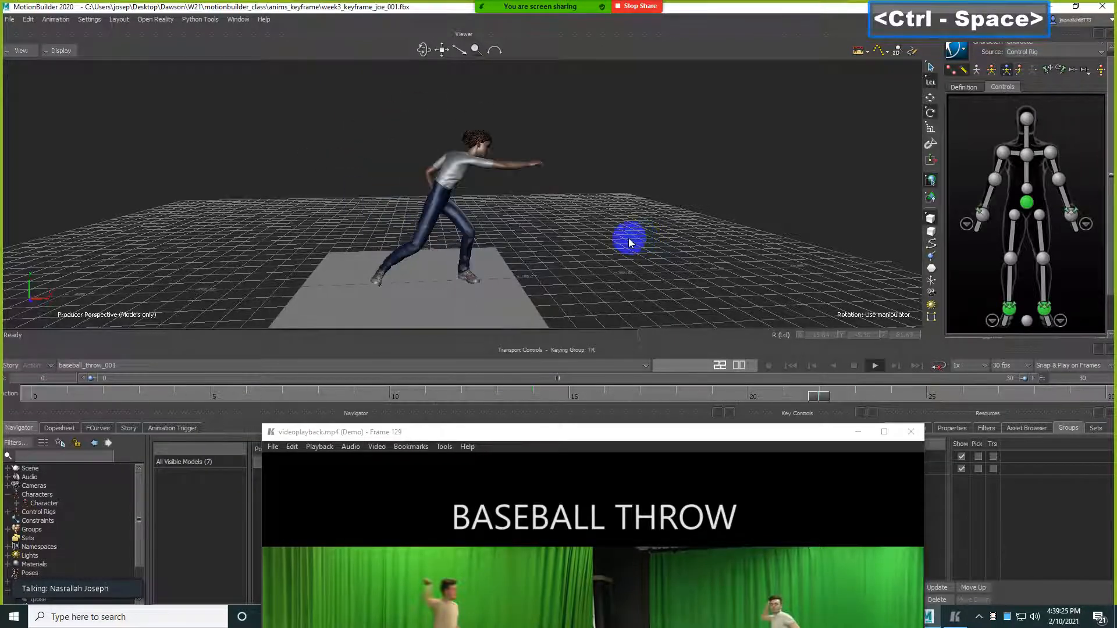
- Select the hips effector, bring the reference video up beside the character, and advance it to frame 142
left_click(1026, 205)
left_click_drag(690, 194, 672, 198, "shift")
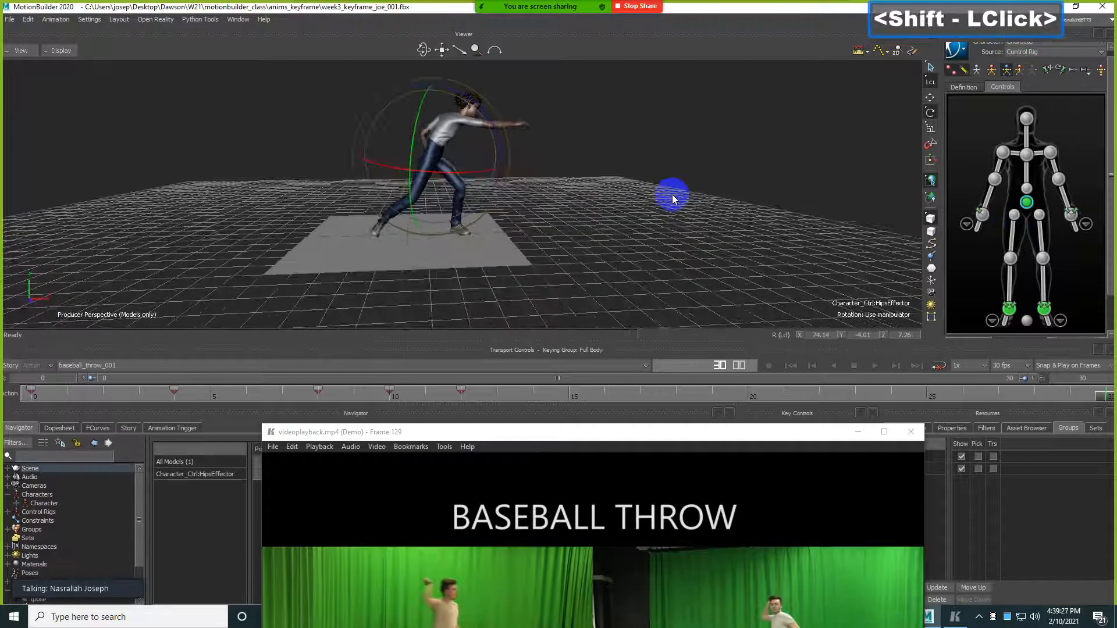
left_click_drag(723, 427, 674, 334)
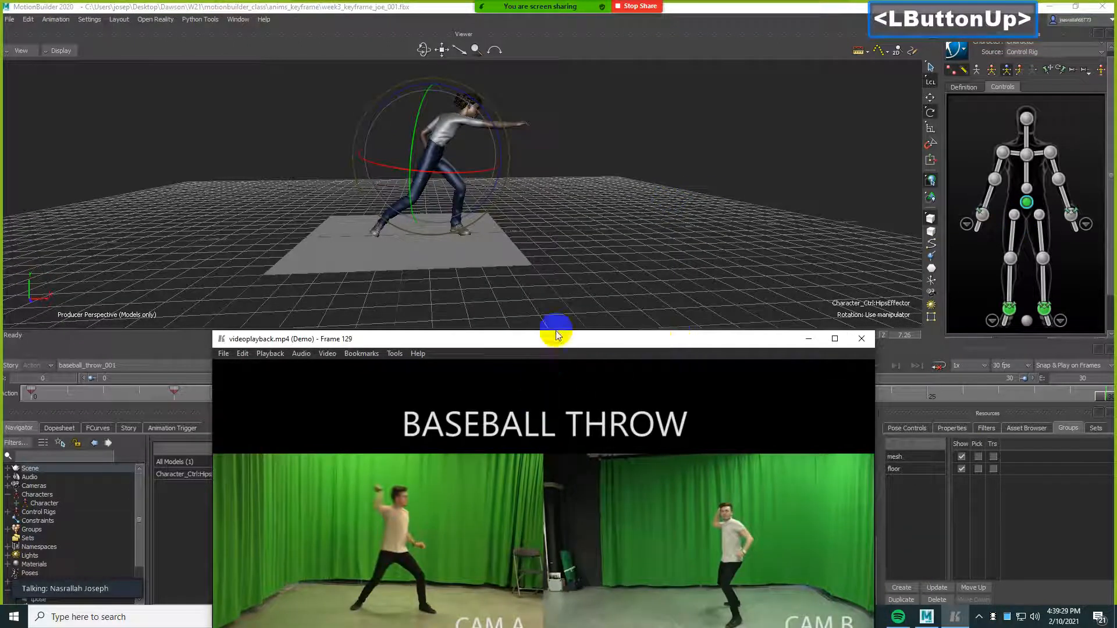
left_click_drag(573, 332, 525, 242)
key("Right")
key("Right")
key("Right")
key("Right")
key("Right")
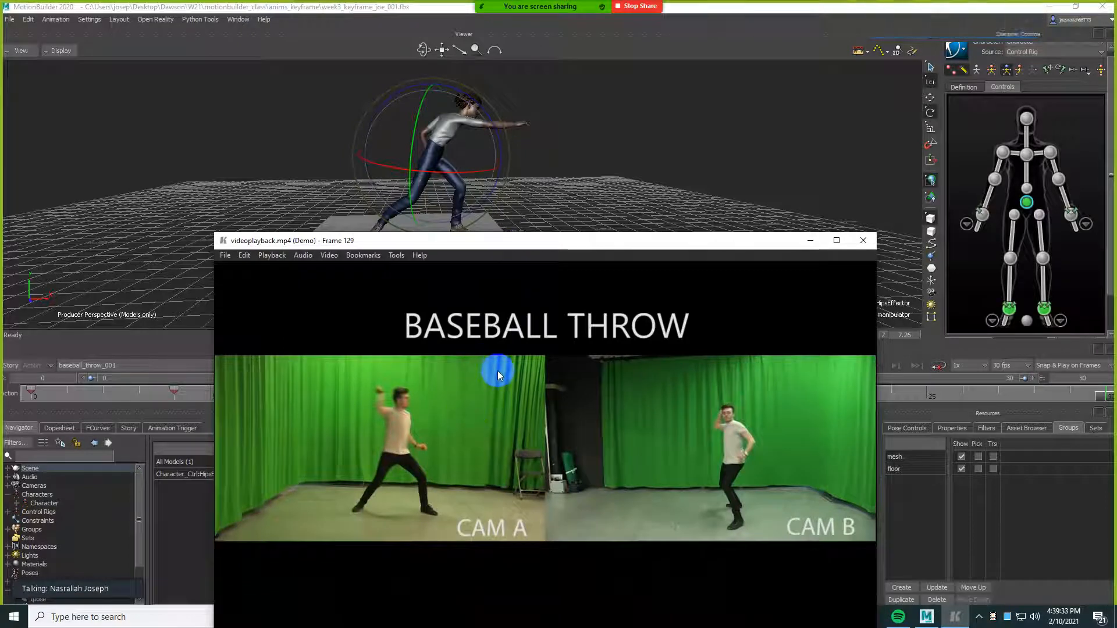
key("Right")
key("Right")
key("Right")
key("Right")
key("Right")
key("Right")
key("Right")
key("Right")
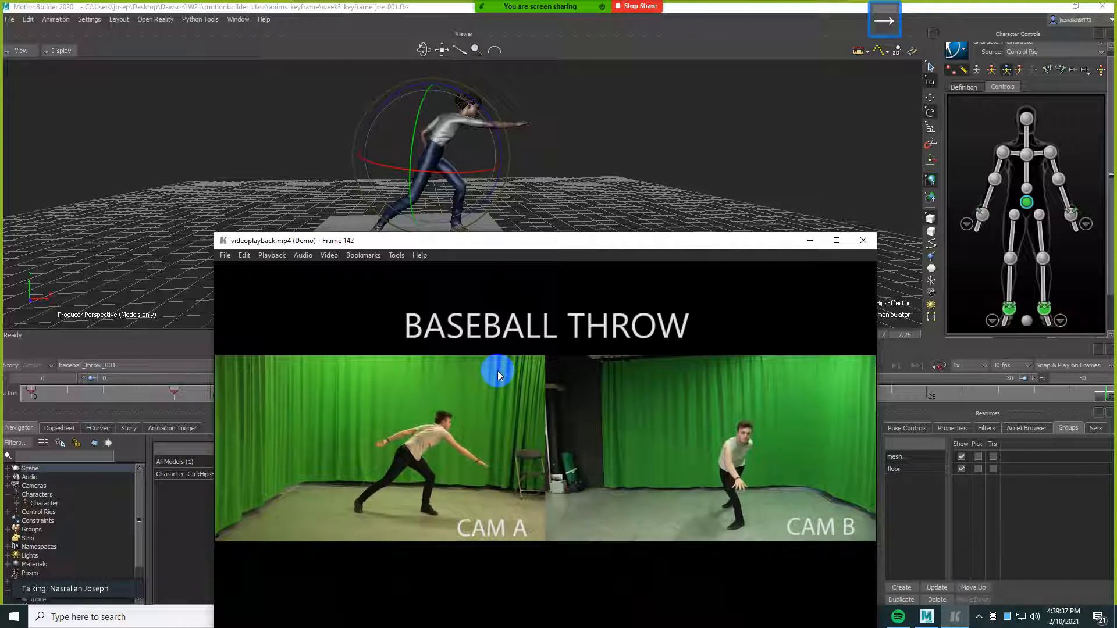
- Step the reference video back and forth through the follow-through to examine the extreme pose, stopping at frame 144
key("Left")
key("Left")
key("Left")
key("Left")
key("Left")
key("Right")
key("Right")
key("Right")
key("Right")
key("Right")
key("Right")
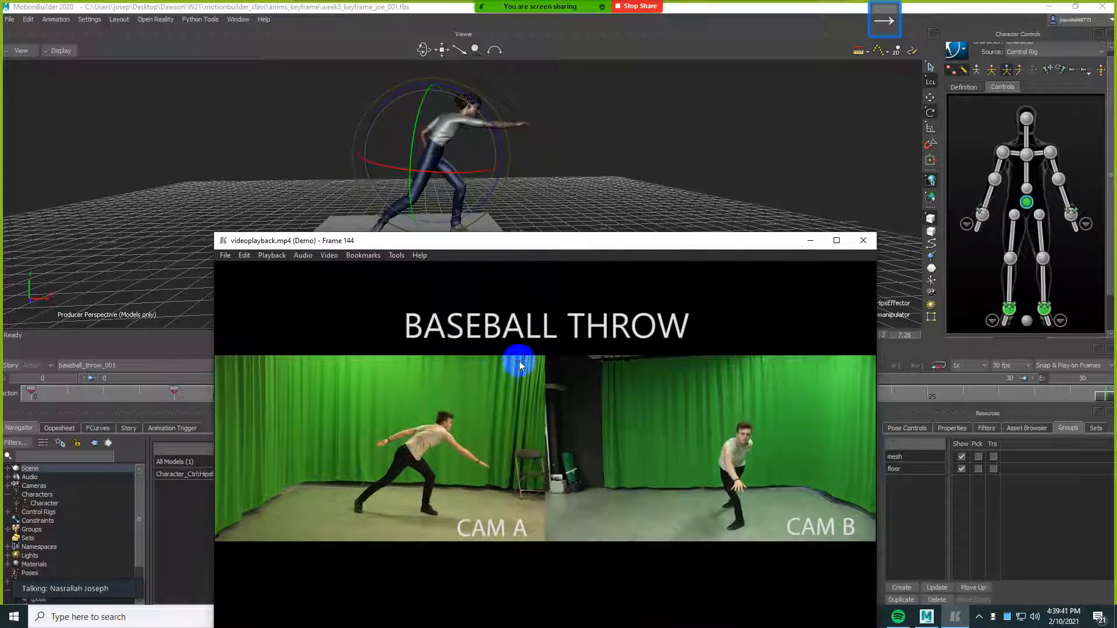
- Go to frame 15 on the timeline and place the reference video directly below the character for comparison
left_click_drag(578, 242, 583, 294)
left_click_drag(590, 154, 679, 221, "shift")
left_click_drag(696, 294, 674, 368)
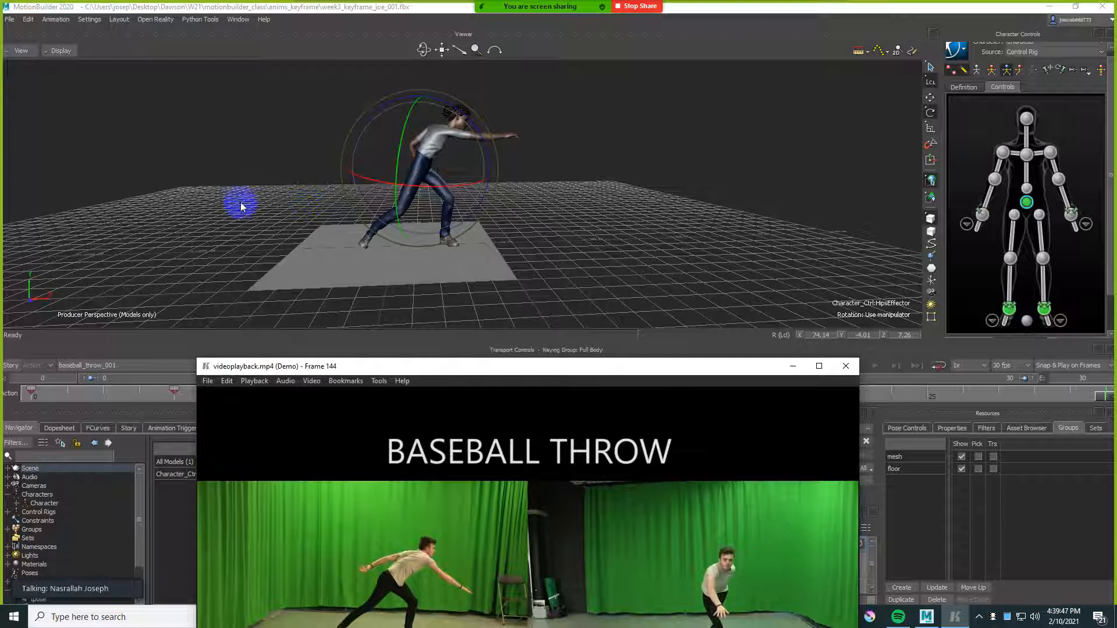
left_click_drag(624, 235, 643, 401, "shift")
left_click_drag(524, 403, 526, 423)
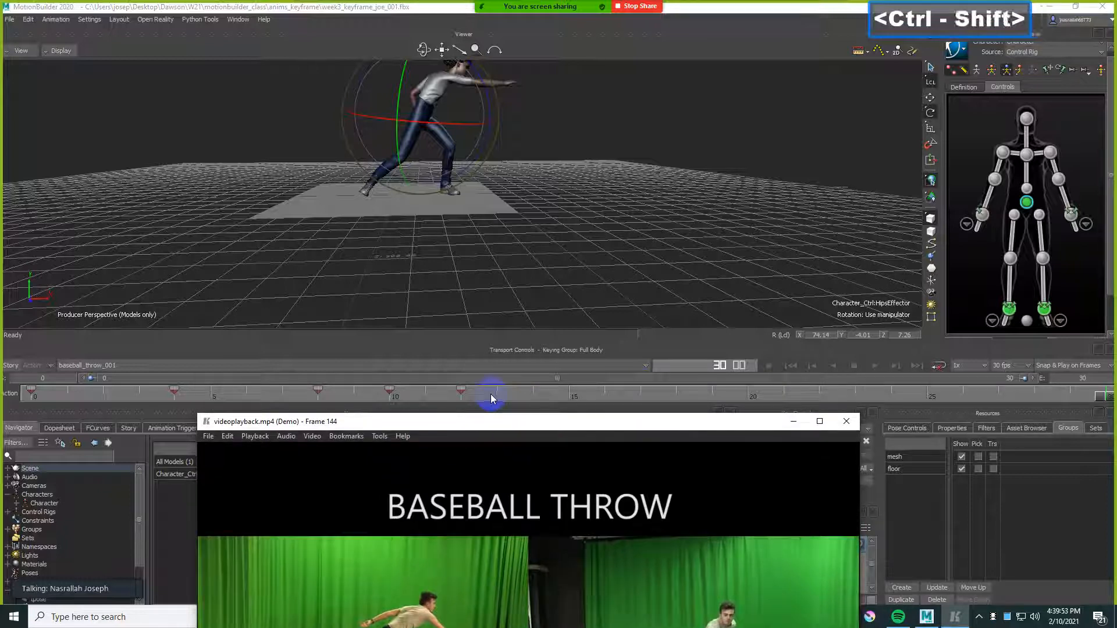
left_click(523, 392, "ctrl")
left_click_drag(532, 396, 464, 397)
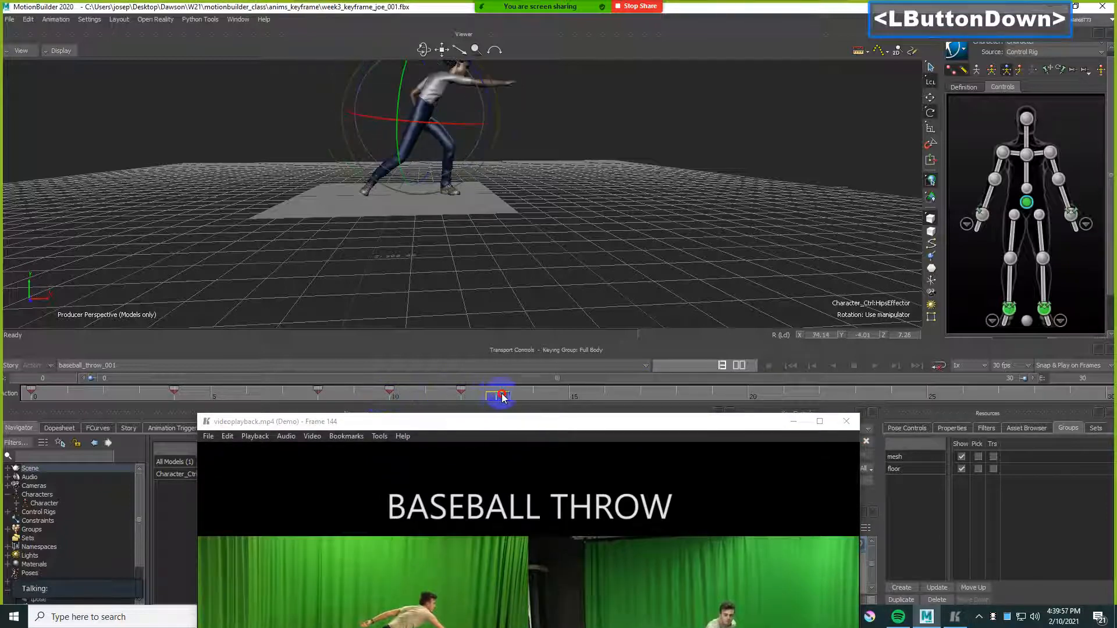
left_click(569, 398)
left_click_drag(588, 429, 582, 340)
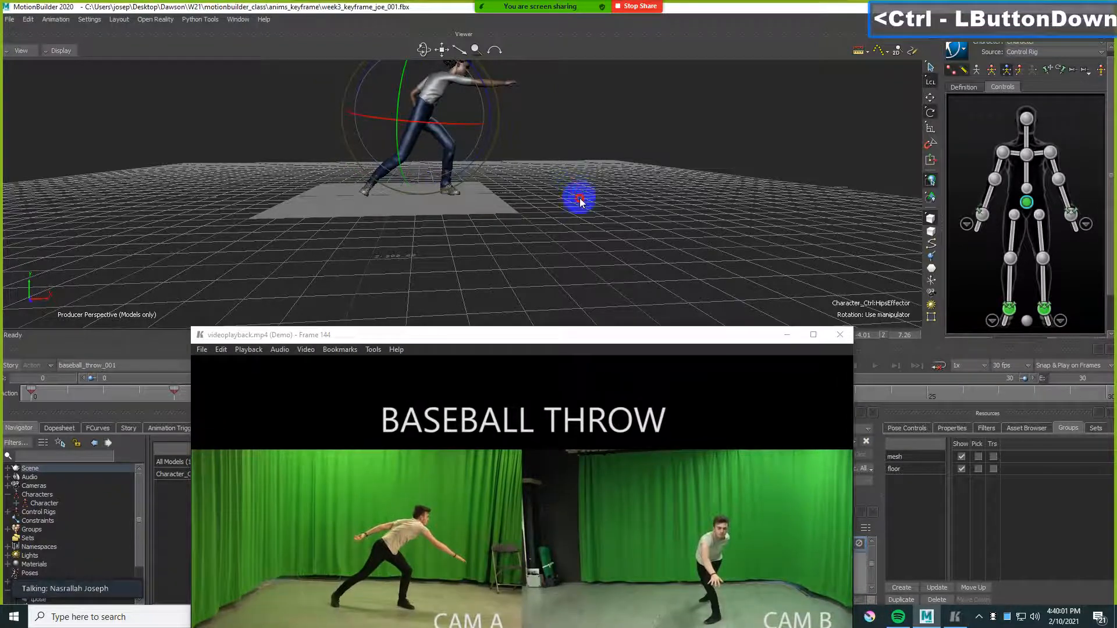
- Lower the hips effector in translation to about 68 on Y to deepen the lunge of the follow-through
left_click_drag(579, 210, 584, 232, "shift")
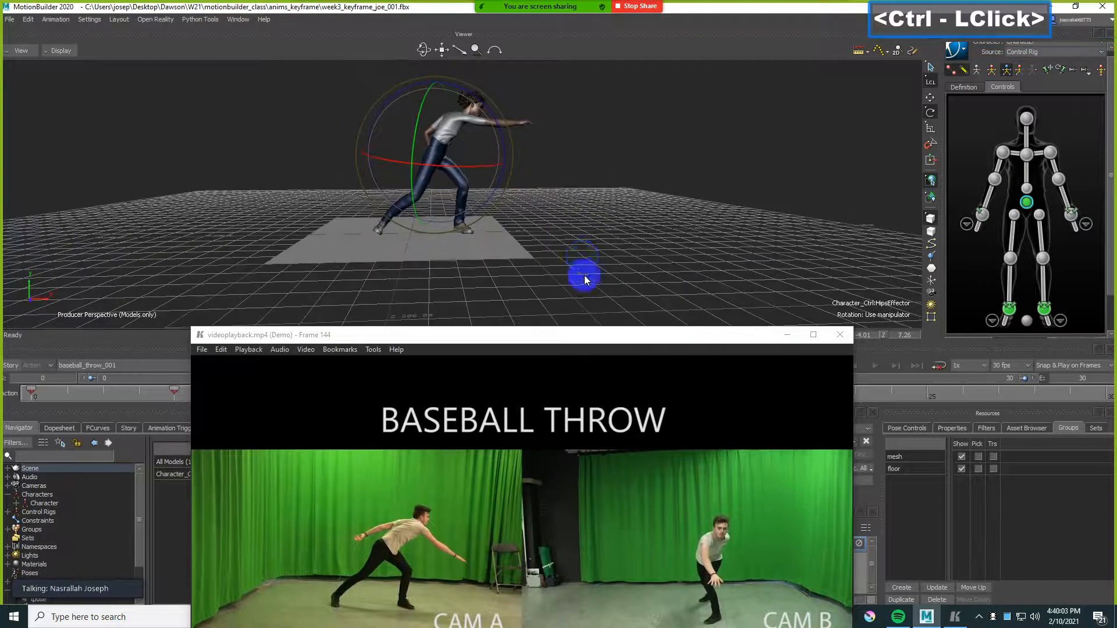
left_click(1067, 216, "shift")
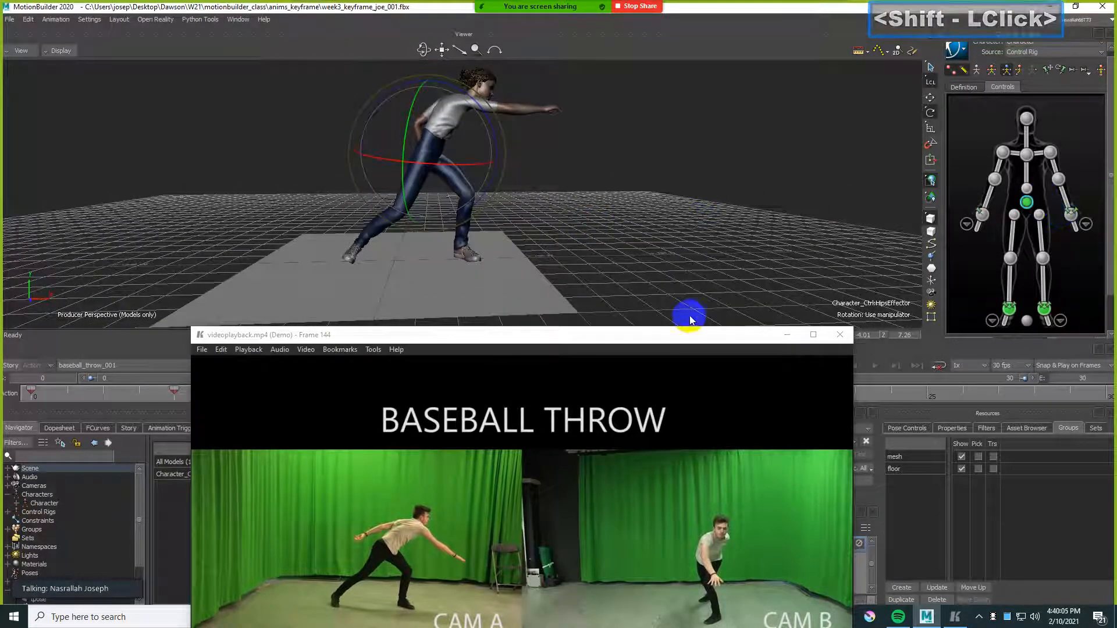
left_click_drag(678, 335, 648, 307)
left_click(672, 180, "shift")
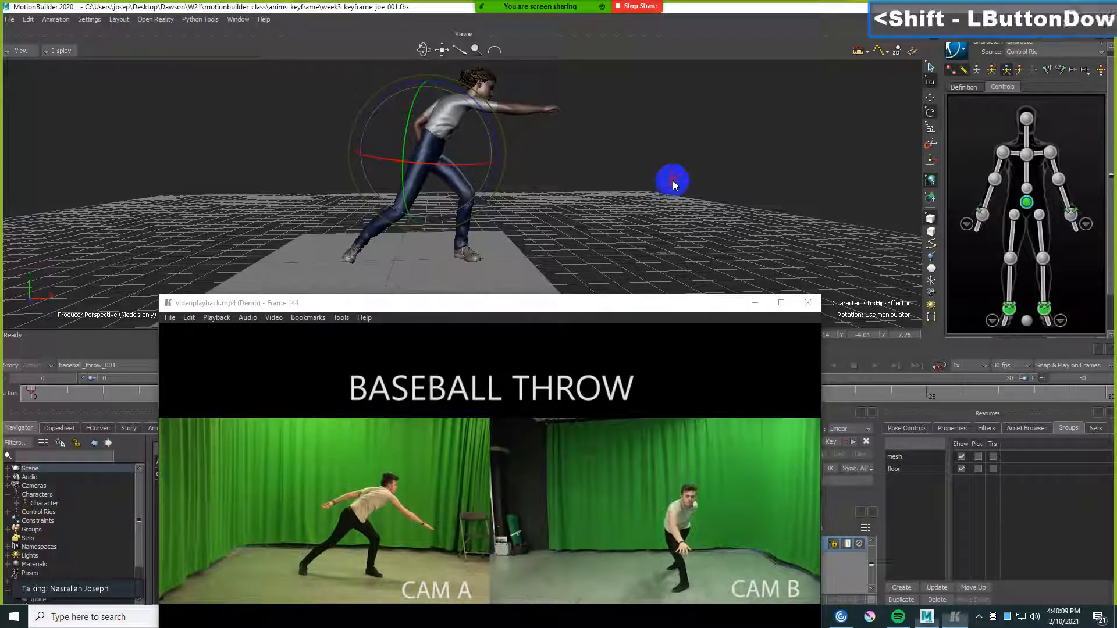
left_click(658, 188)
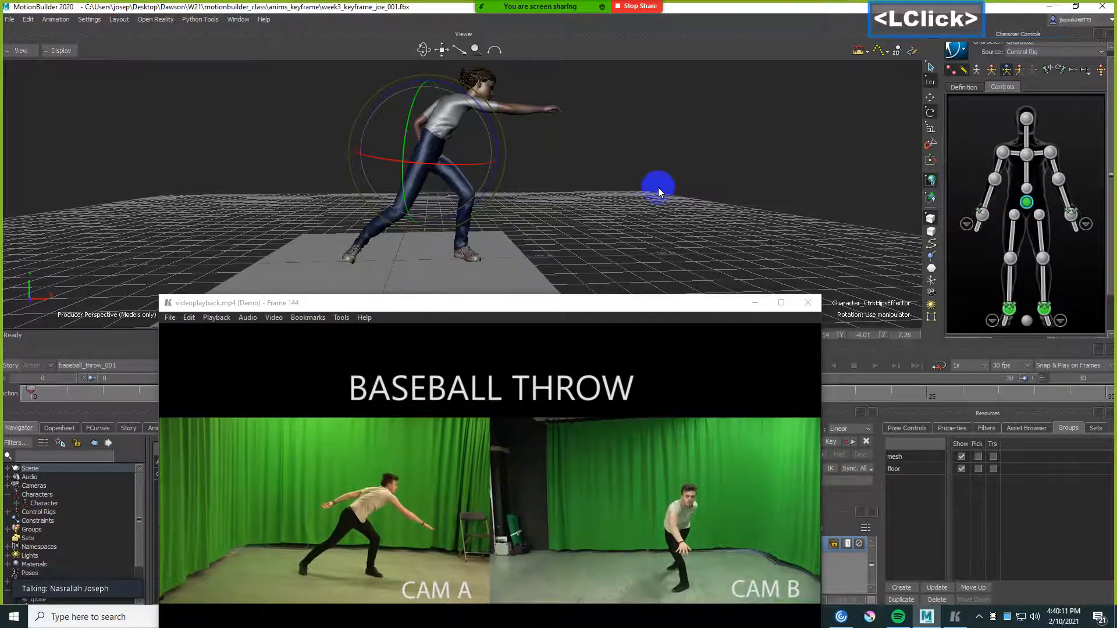
key("F6")
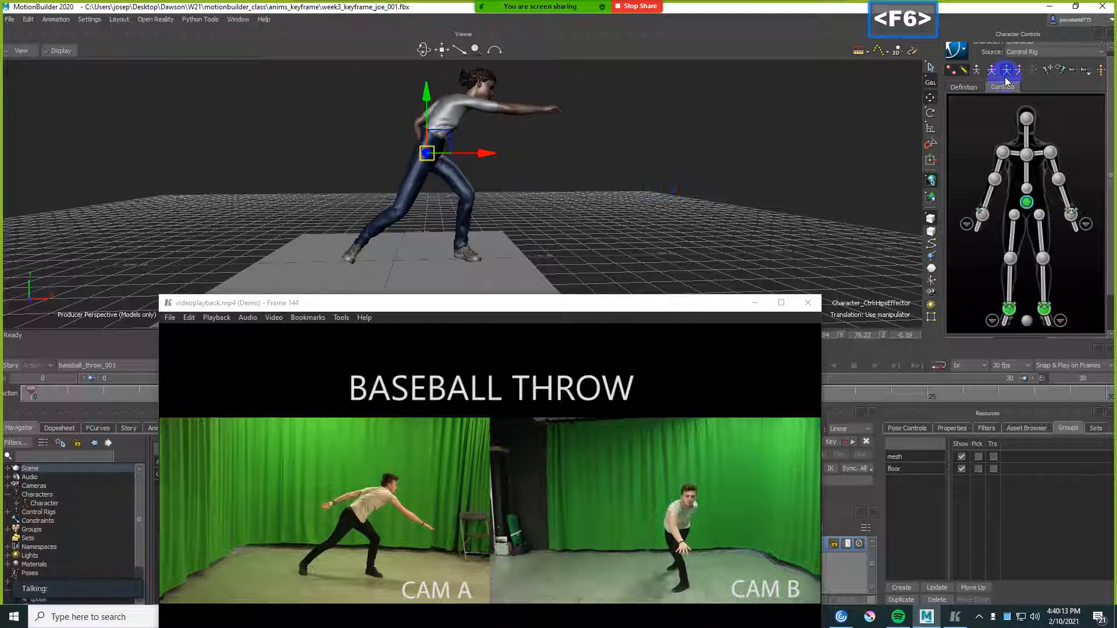
left_click_drag(434, 93, 437, 111)
left_click_drag(491, 167, 498, 170)
left_click_drag(561, 167, 599, 184, "shift")
- Rotate the hips effector to tilt the body forward, lower it to about 64 on Y, and key the pose
key("r")
key("F5")
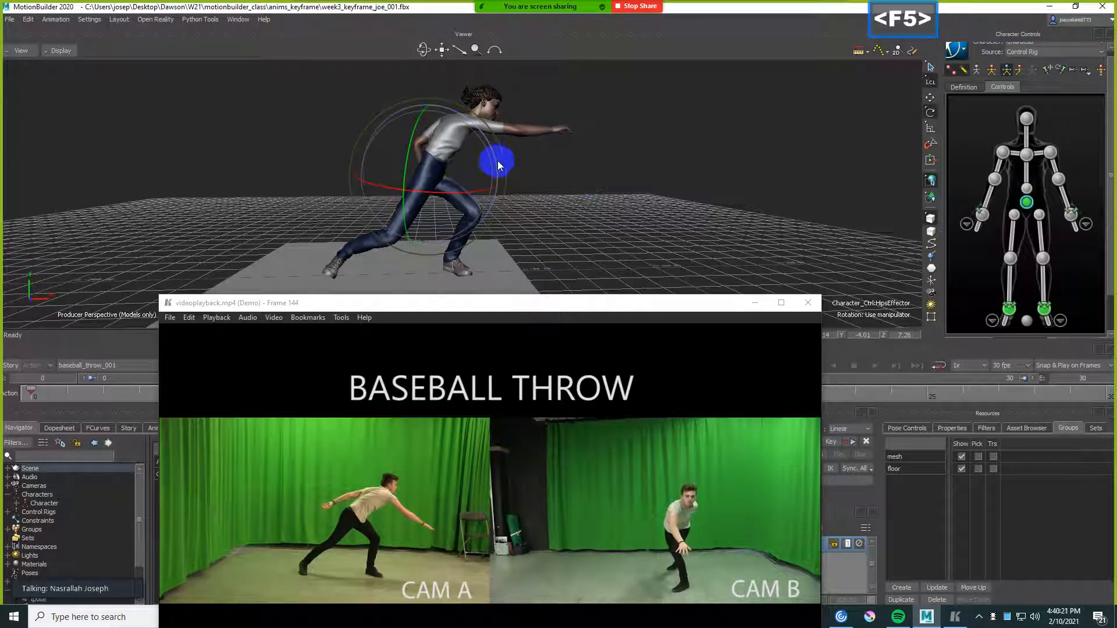
key("F6")
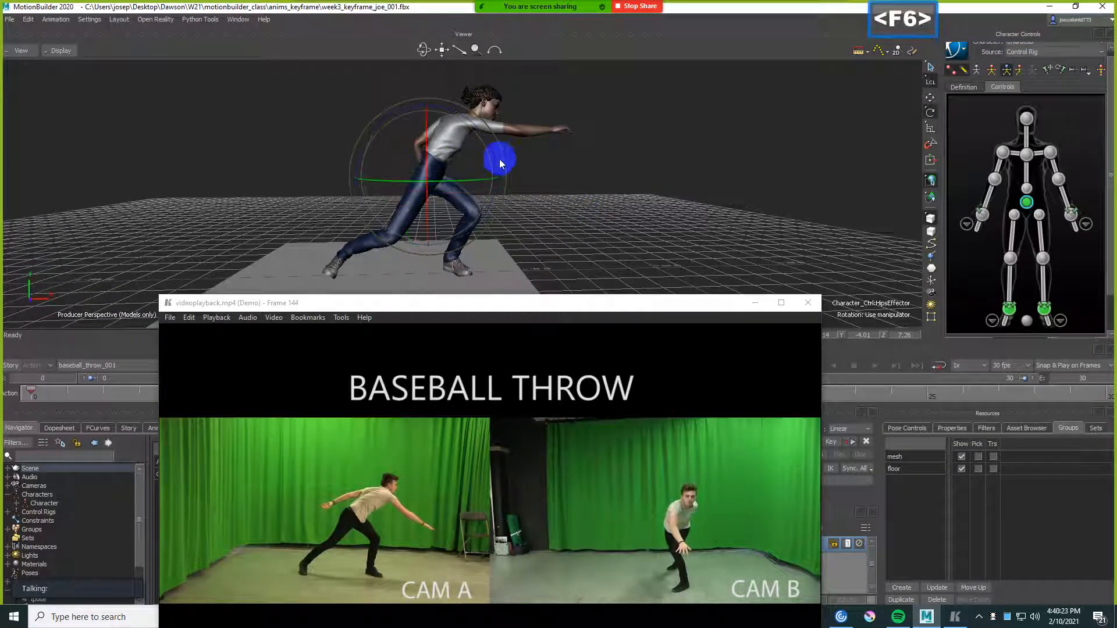
left_click(497, 158)
left_click_drag(497, 157, 499, 170)
key("F6")
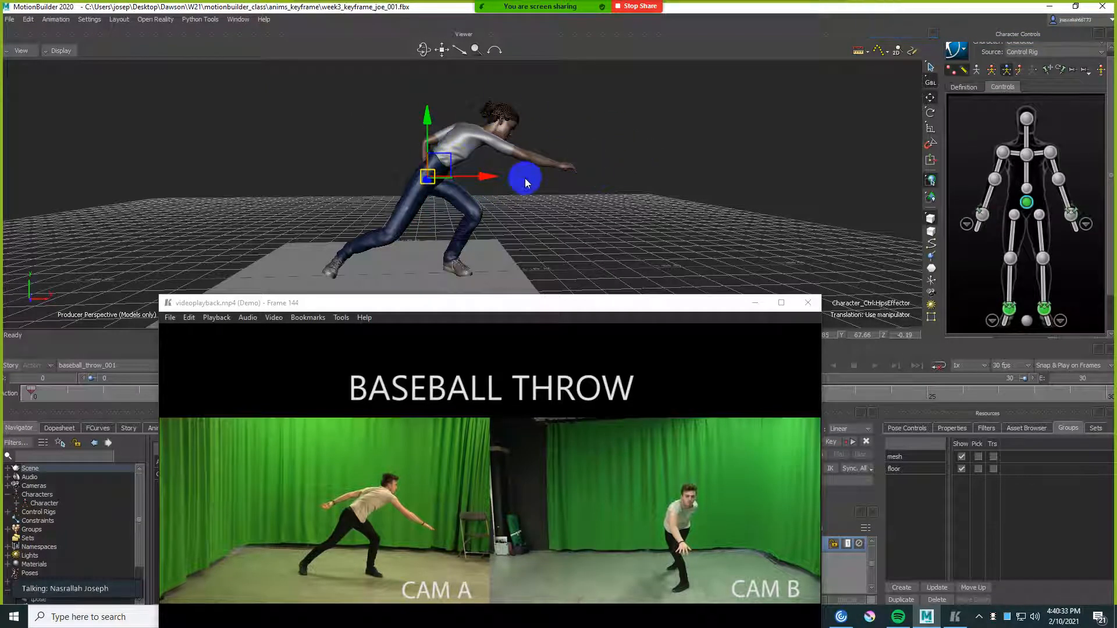
left_click_drag(450, 161, 456, 169)
key("k")
- Move the chest end effector forward and down to about 92 on Y to bend the torso as in the reference
left_click(1025, 168)
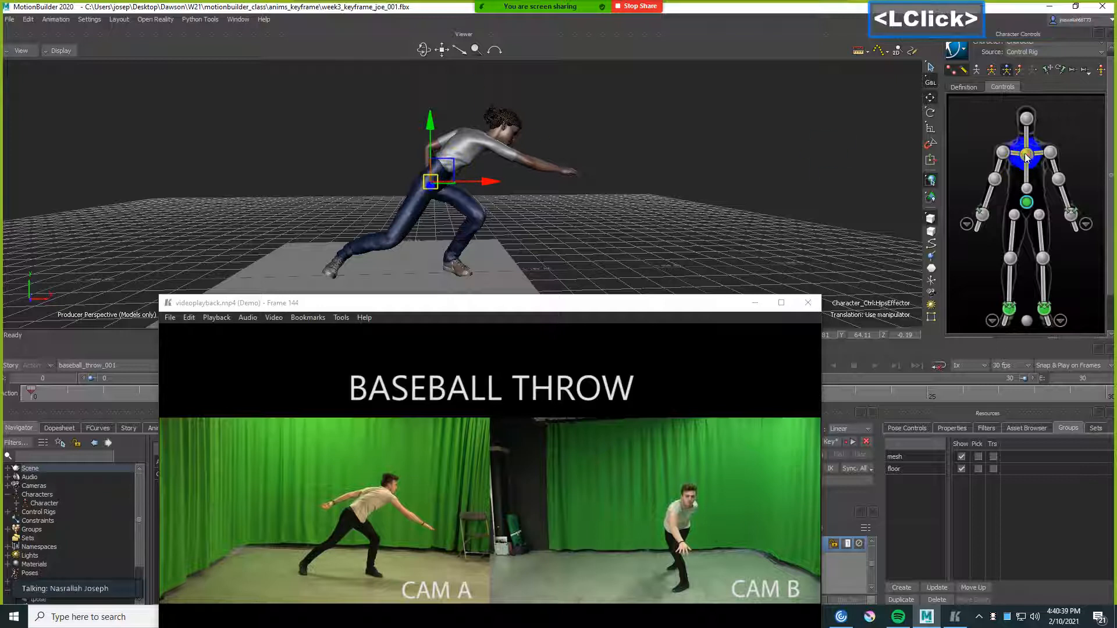
left_click(540, 141)
left_click_drag(541, 142, 545, 139)
left_click_drag(502, 238, 506, 255, "shift")
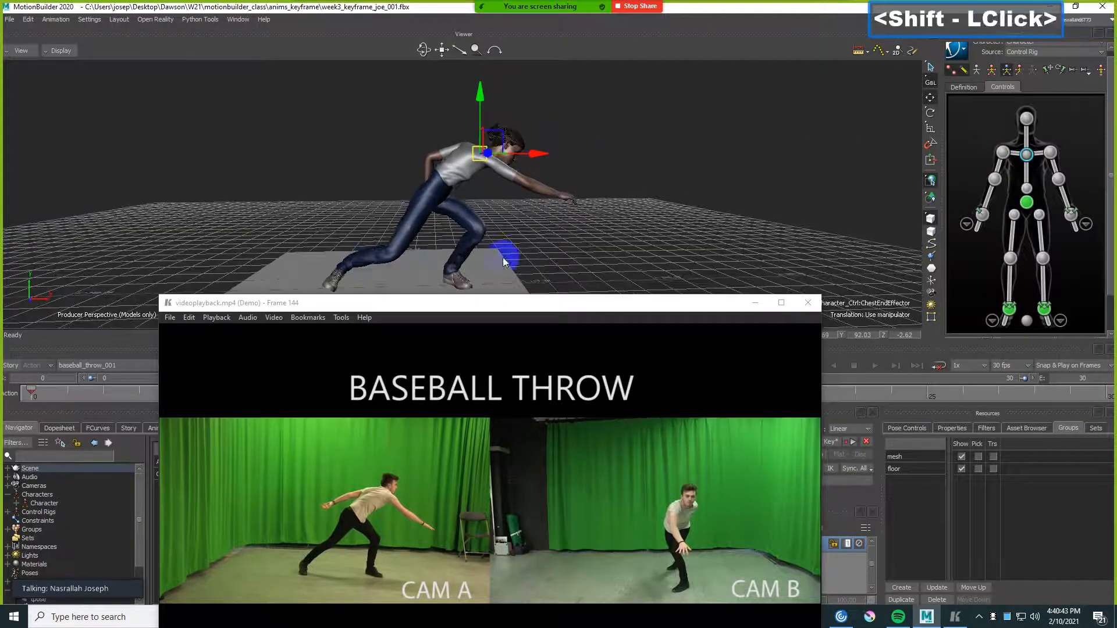
left_click_drag(676, 238, 673, 203, "ctrl")
double_click(699, 211, "shift")
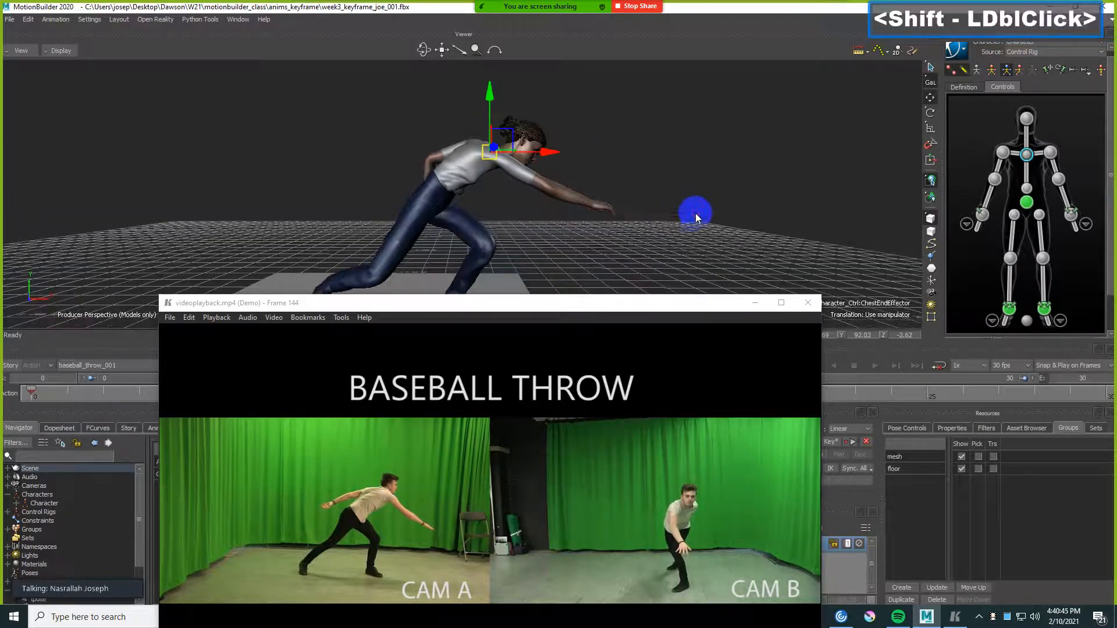
- Rotate the head effector so the face looks ahead in the throwing direction, and key it
left_click(1026, 118)
left_click_drag(576, 142, 567, 146)
left_click_drag(634, 140, 571, 194, "ctrl+shift")
left_click_drag(473, 144, 474, 149)
key("ctrl+z")
left_click(722, 149)
double_click(721, 173, "shift")
key("F5")
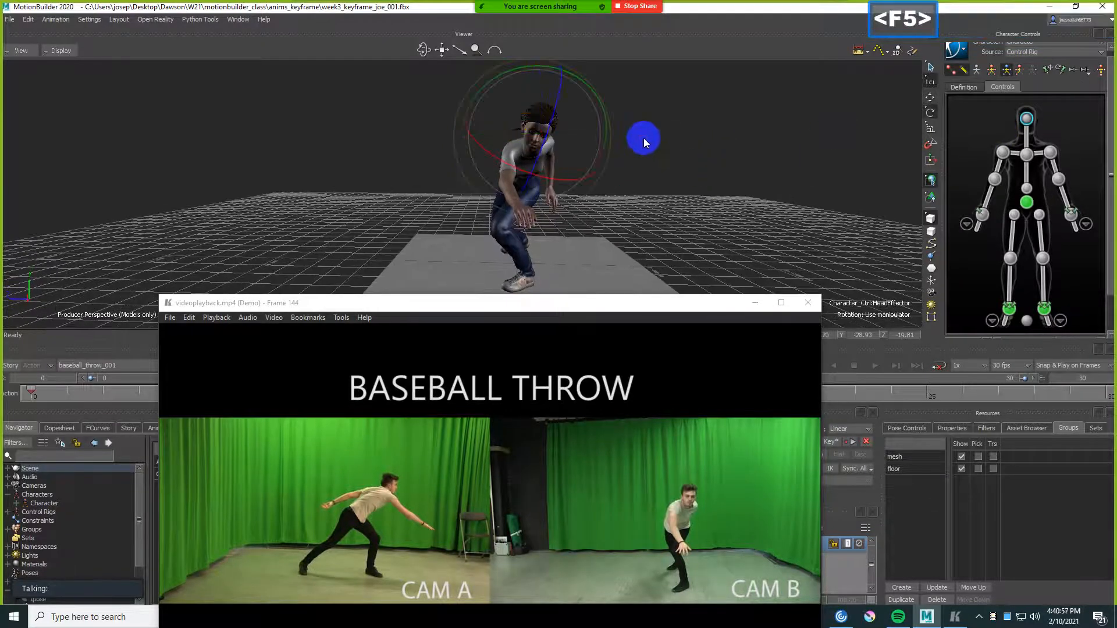
left_click_drag(609, 109, 599, 103)
left_click_drag(636, 137, 669, 167, "ctrl+shift")
key("k")
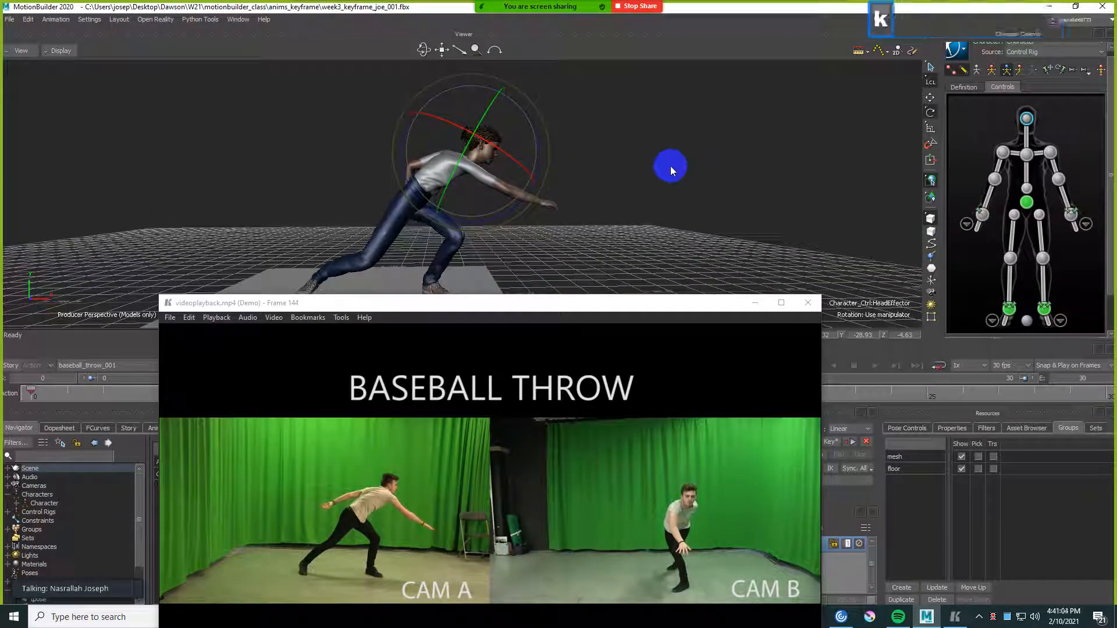
- Move the right wrist effector down and back to about 48 on Y to lower the throwing arm, and key it
left_click(990, 214)
left_click_drag(723, 158, 698, 205, "ctrl+shift")
key("F6")
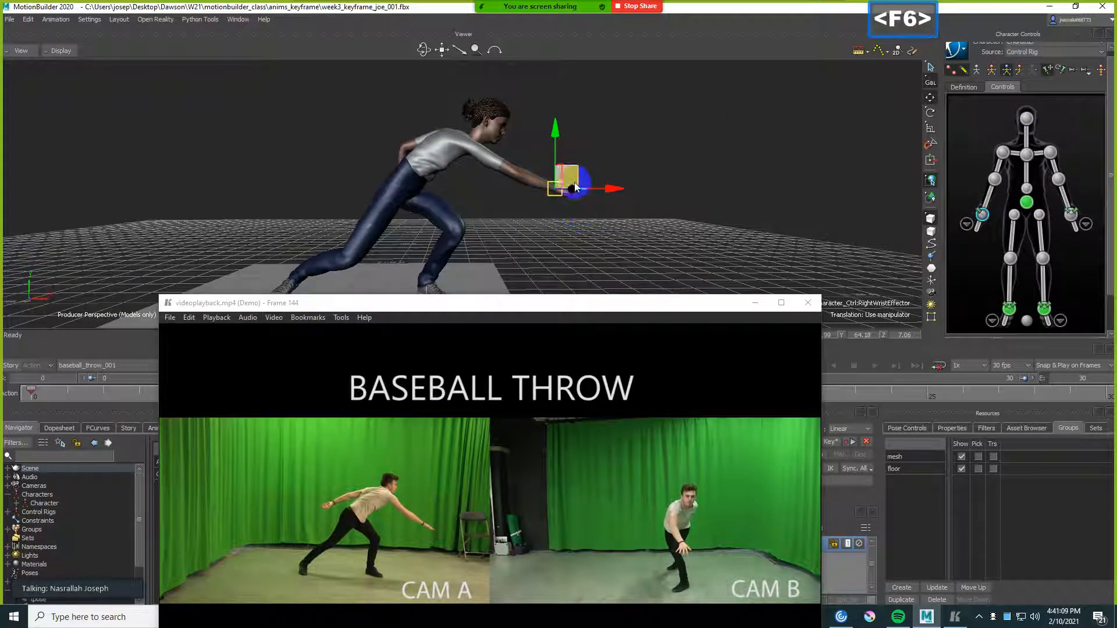
left_click_drag(554, 192, 535, 215)
key("k")
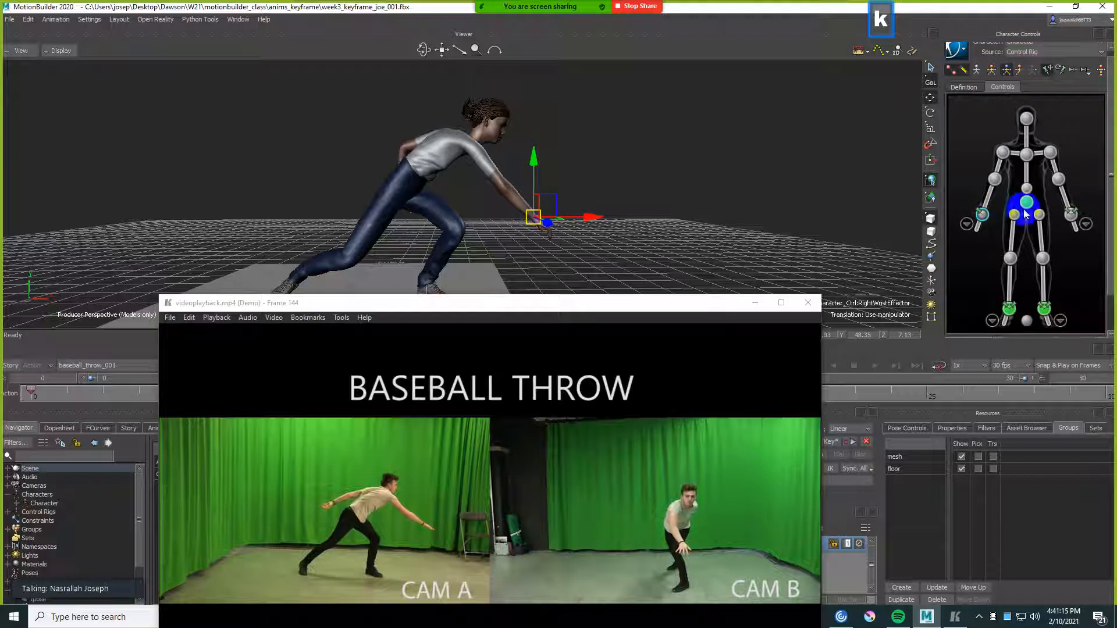
- Unpin the left wrist's rotation and raise the wrist effector behind the back to about 87 on Y
left_click(1070, 219)
left_click_drag(412, 191, 368, 157)
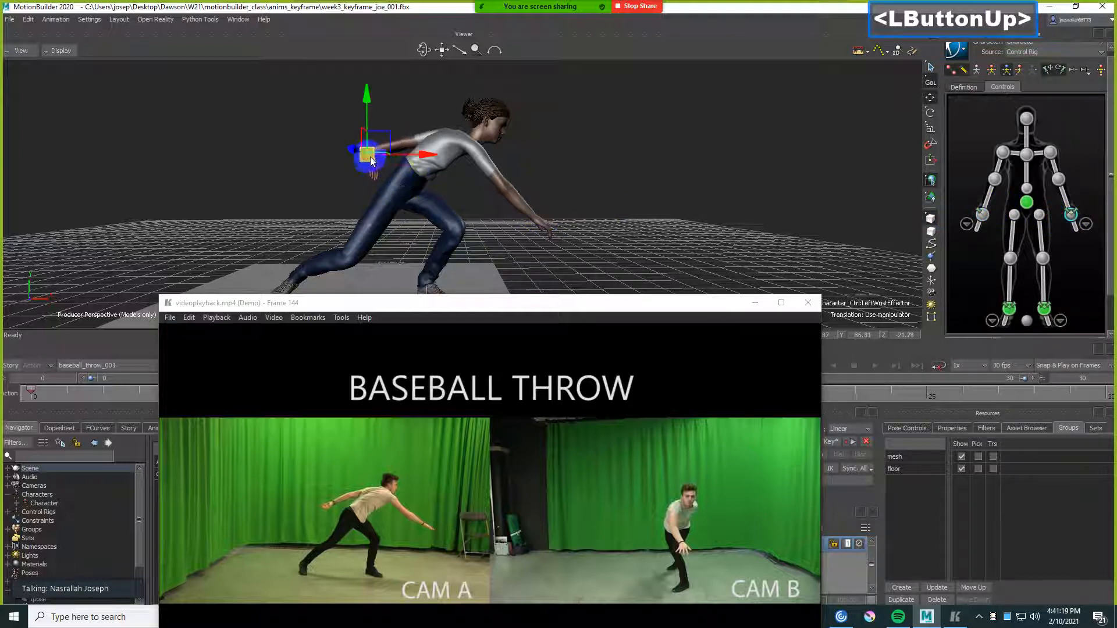
key("ctrl+z")
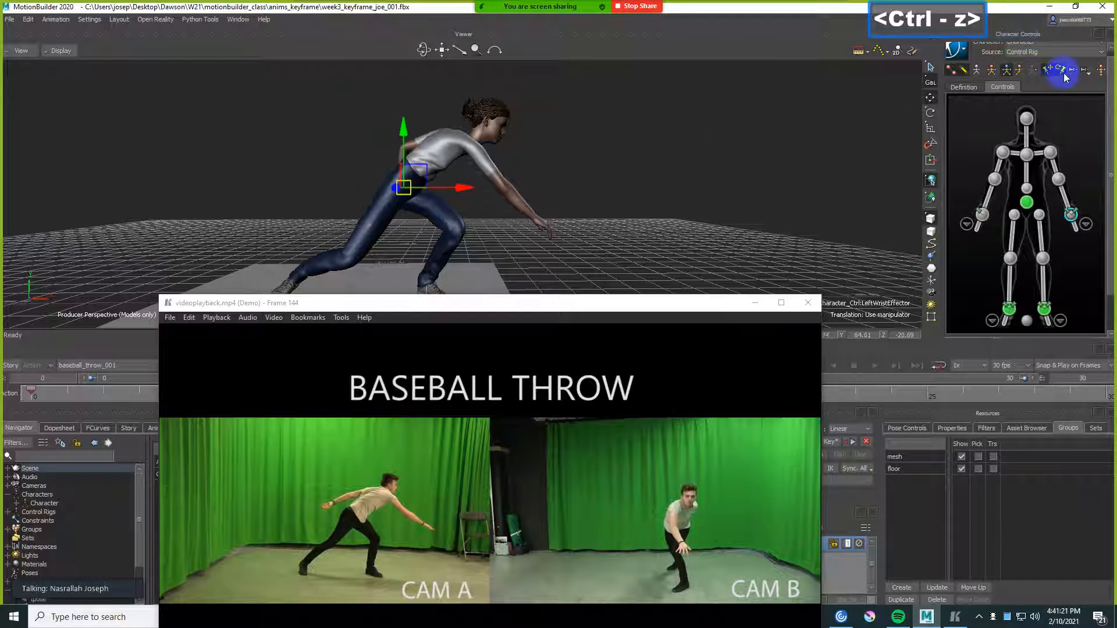
left_click(1060, 71)
left_click_drag(400, 199, 618, 169)
scroll(462, 168, "down", 2)
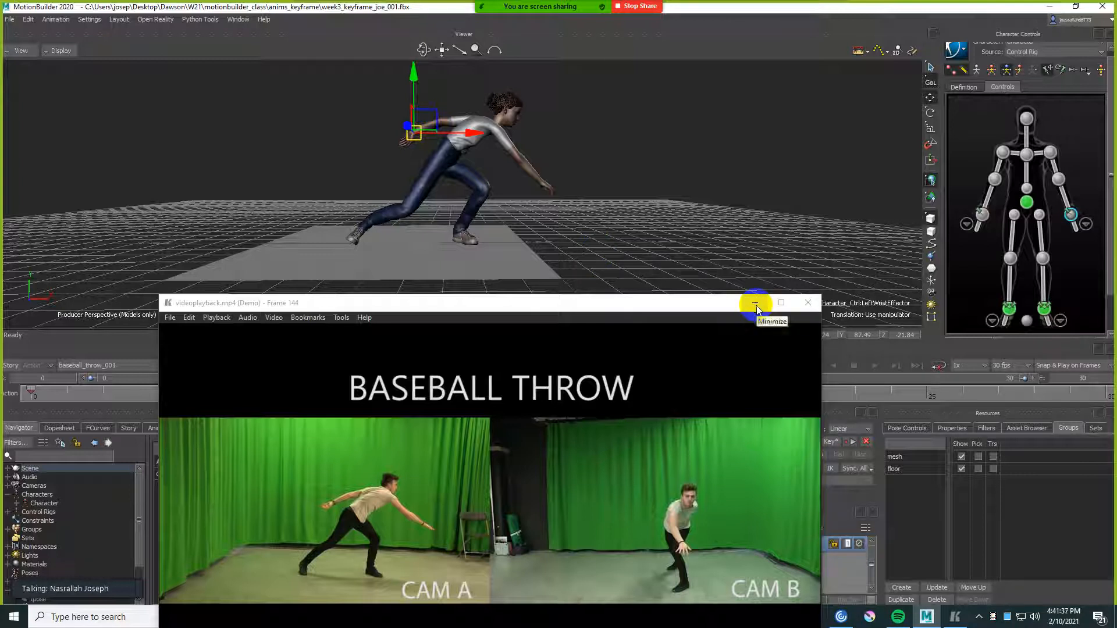
- Minimize the reference video, play back the throw to review the new follow-through pose, and return to frame 0
left_click(628, 299)
left_click_drag(631, 305, 636, 419)
left_click(756, 419)
key("ctrl")
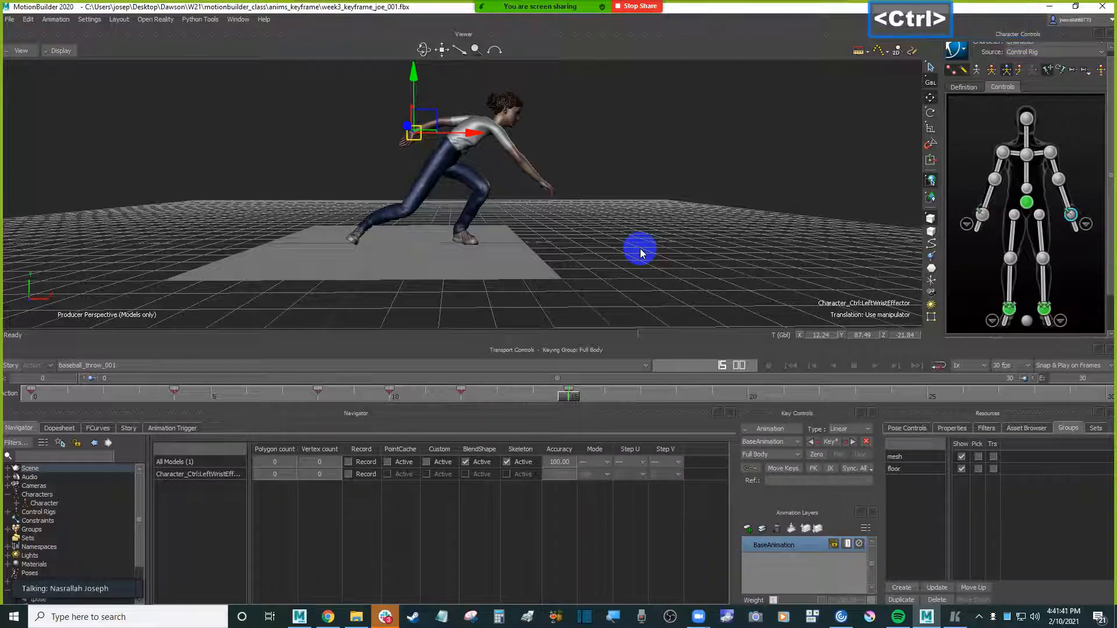
key("ctrl+Home")
left_click_drag(638, 249, 634, 261, "shift")
key("ctrl+space")
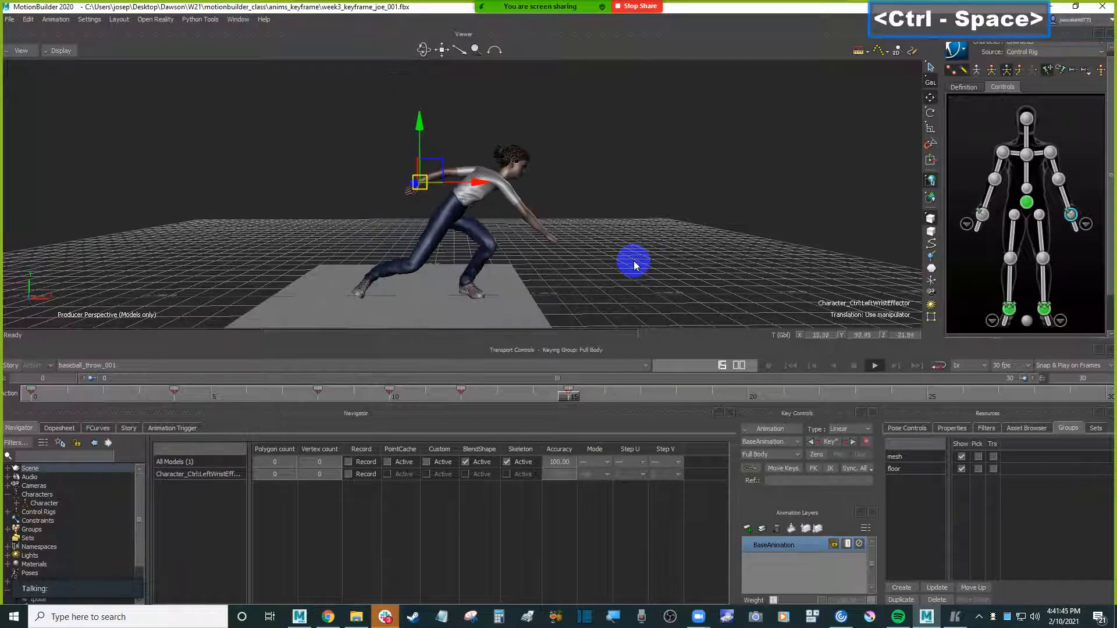
key("ctrl+Home")
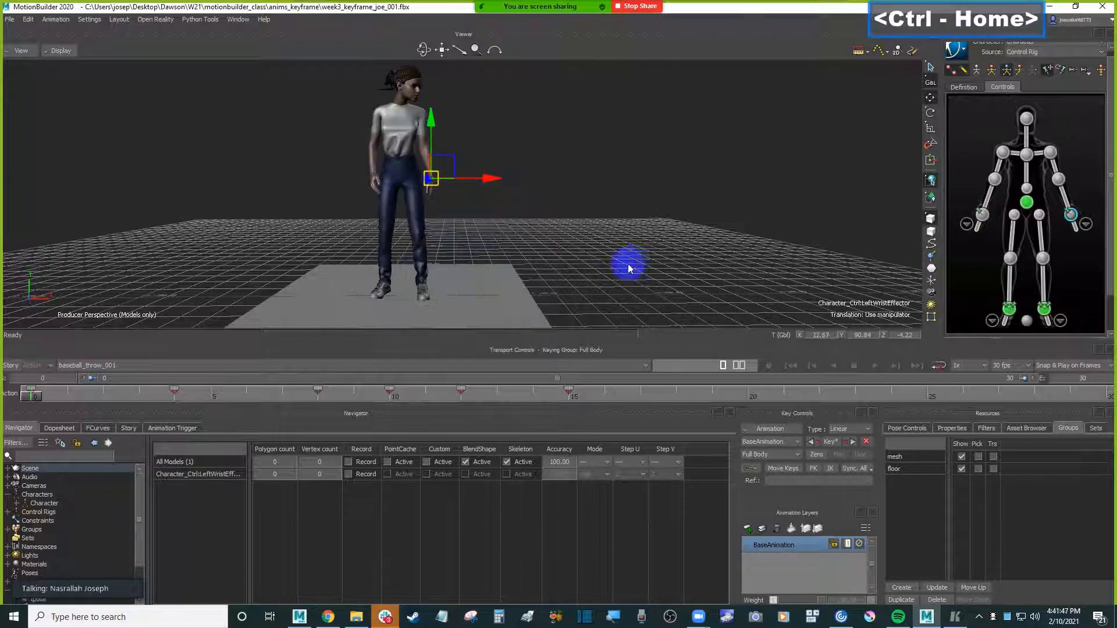
- Bring the reference video back up, play the throw, and return it to frame 53
left_click(955, 617)
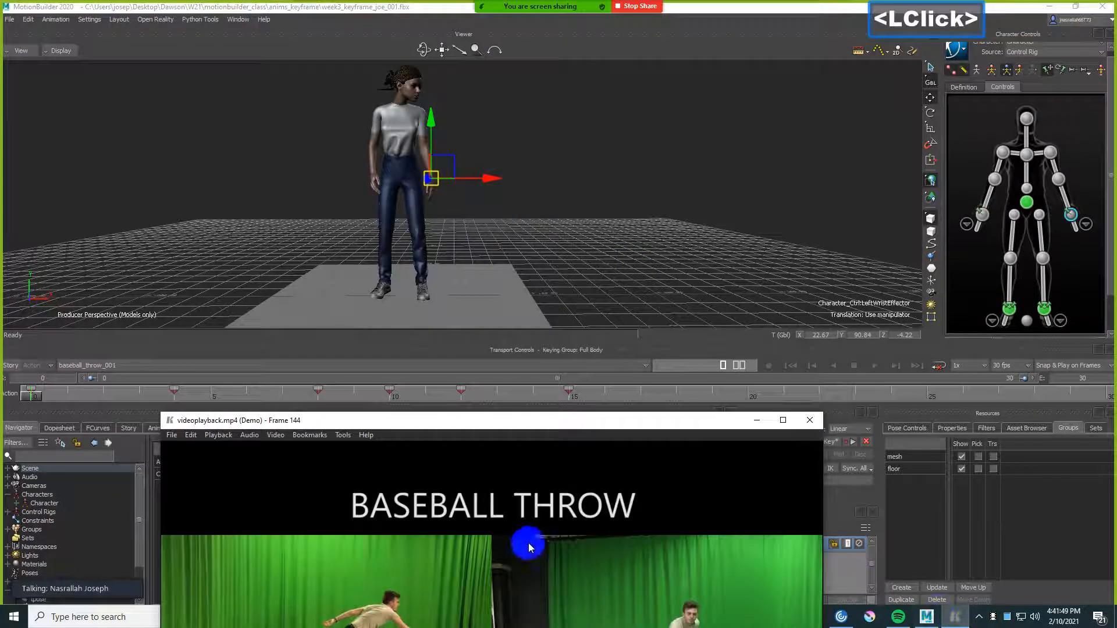
left_click_drag(559, 416, 613, 214)
left_click(531, 497)
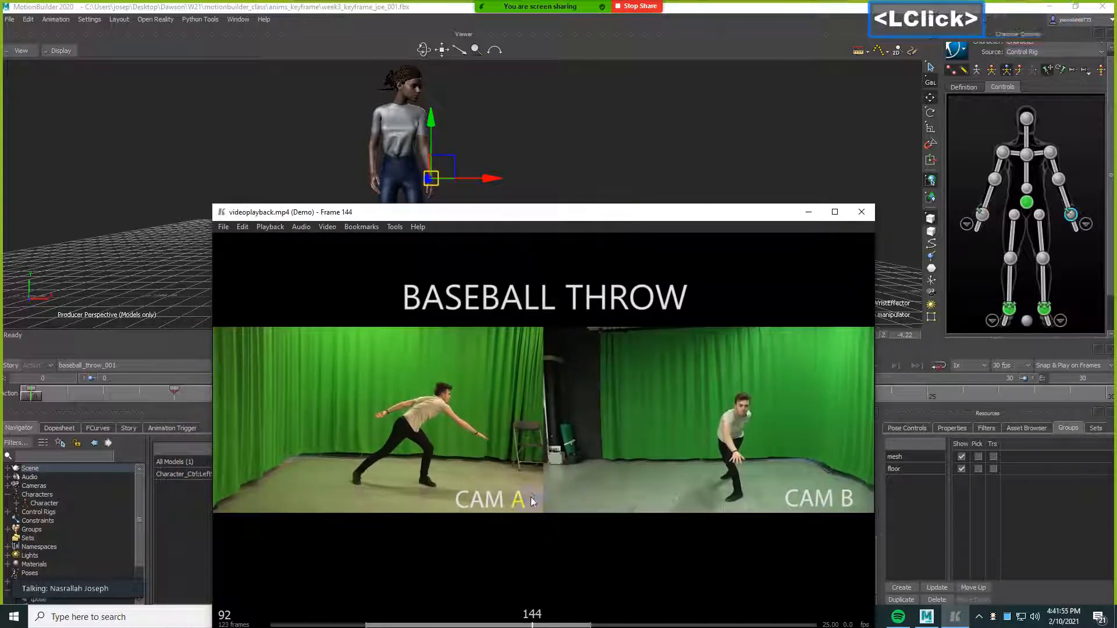
key("Home")
key("space")
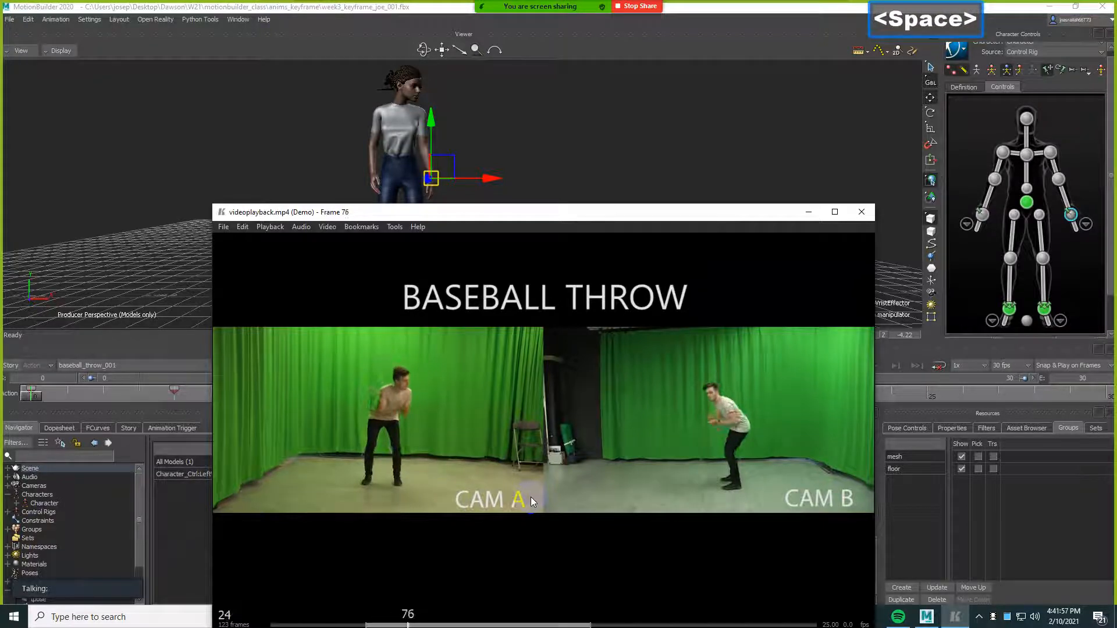
key("Left")
key("Left")
key("Left")
key("Left")
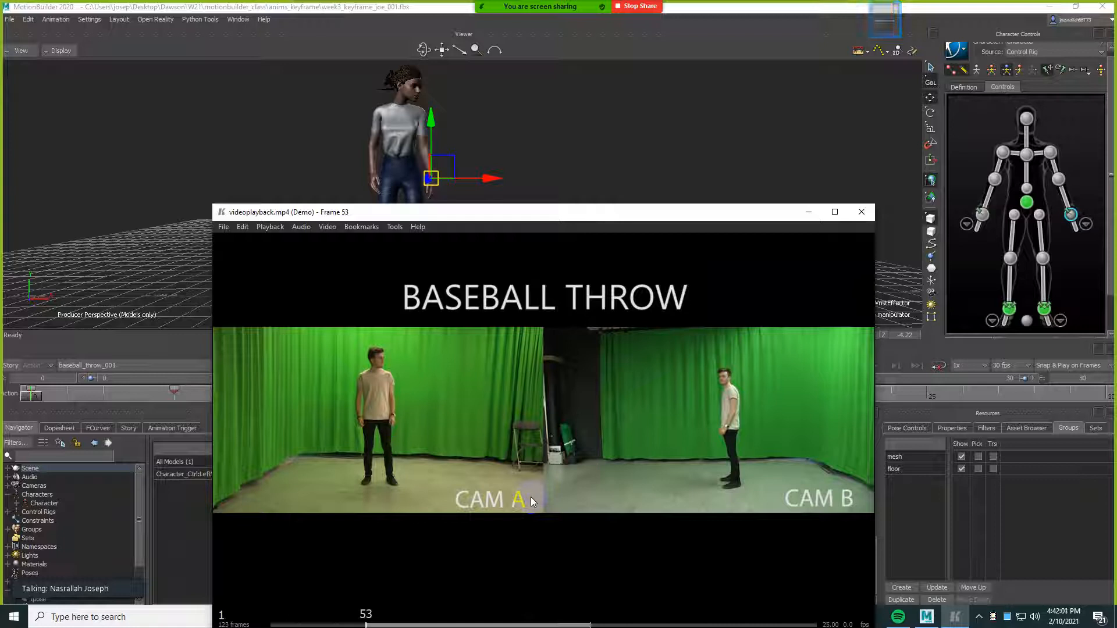
- Move the reference video up to expose its controls and display frame numbers relative to the playback range
left_click_drag(529, 207, 542, 125)
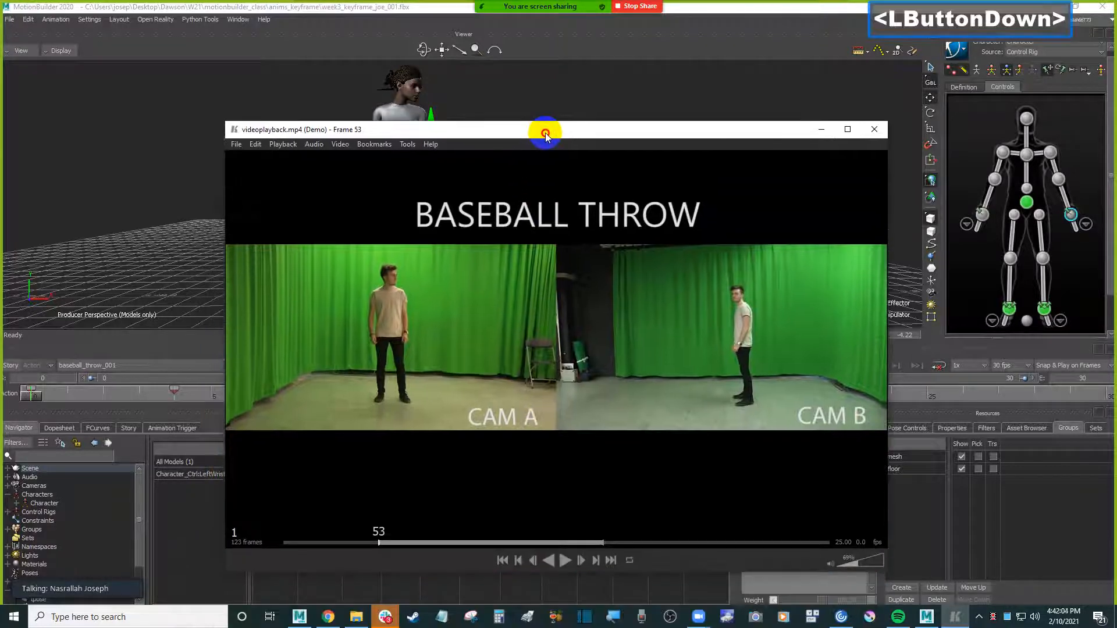
right_click(252, 545)
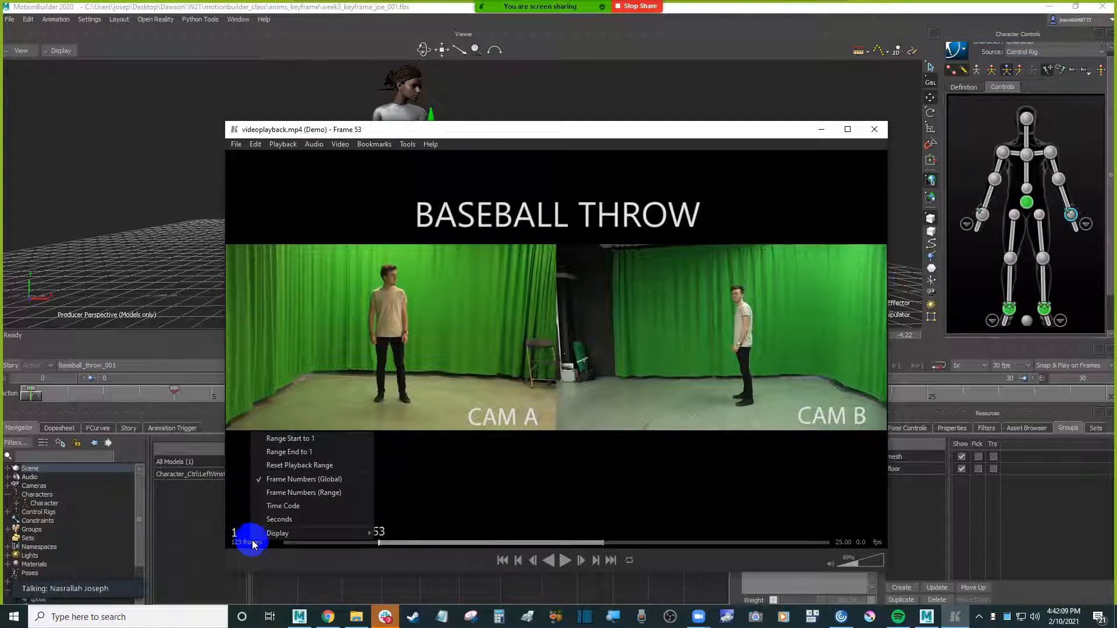
left_click(300, 494)
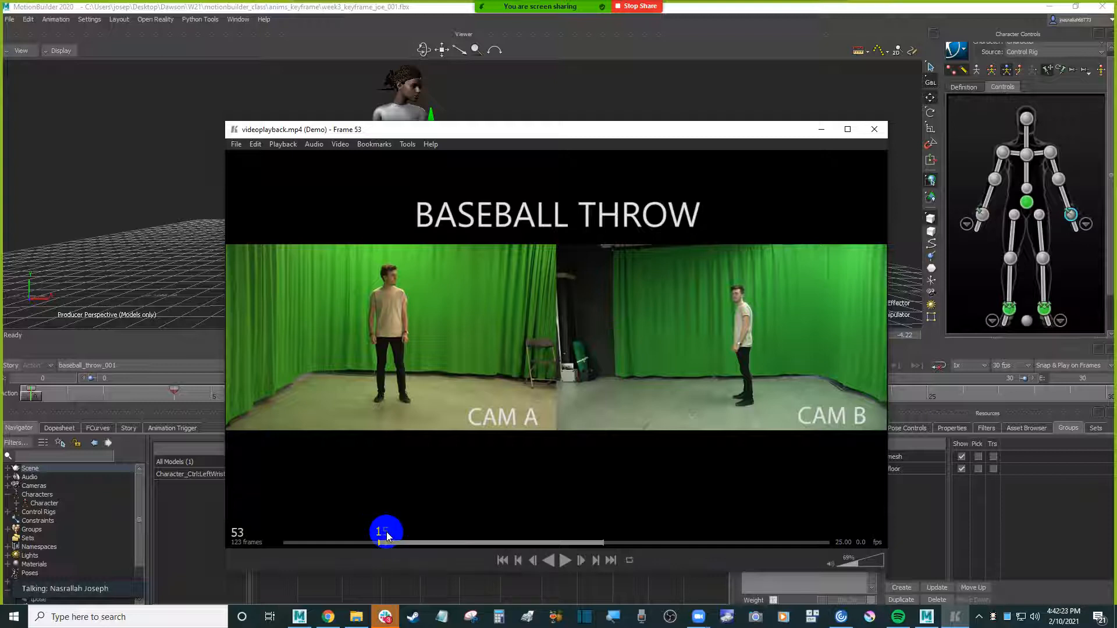
- Step back and forth through the opening frames of the reference video, stopping at range frame 8, and minimize it
key("Right")
key("Right")
key("Right")
key("Right")
key("Right")
key("Right")
key("Right")
key("Right")
key("Right")
key("Right")
key("Right")
key("Left")
key("Left")
key("Left")
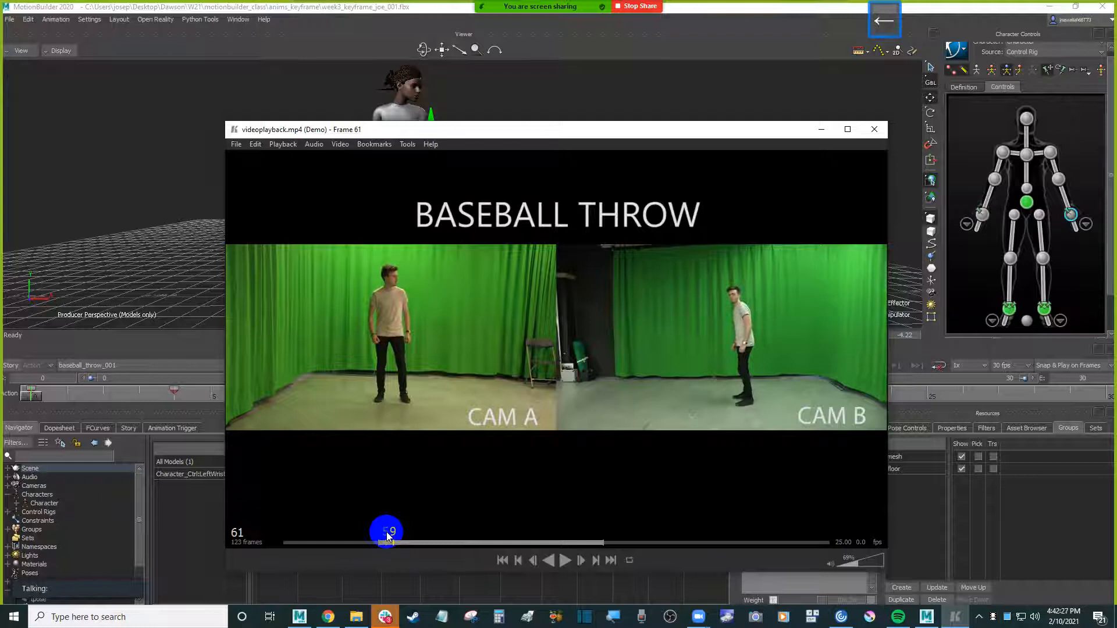
key("Left")
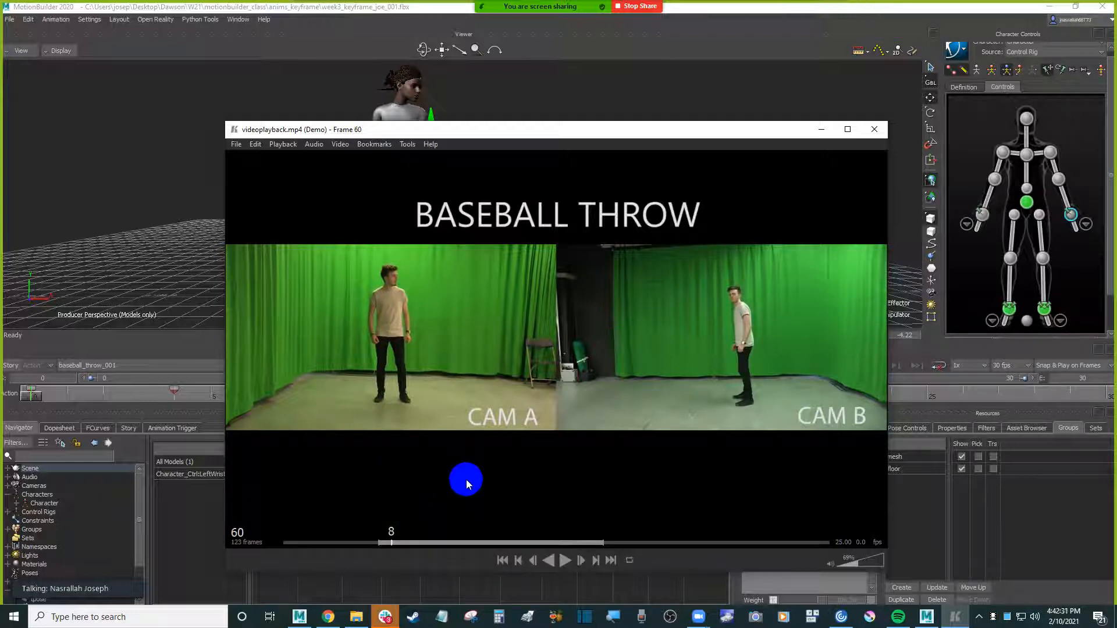
left_click(821, 129)
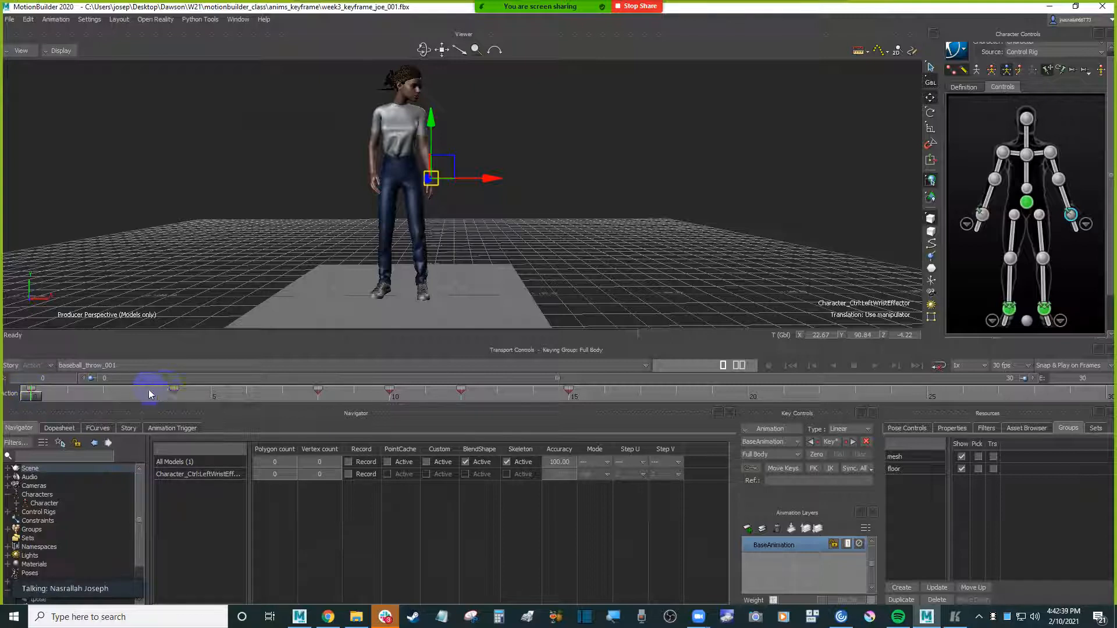
- Extend the timeline to end at frame 60 and shift the keys from frames 4 through 15 so the first starts at frame 22
left_click(31, 391)
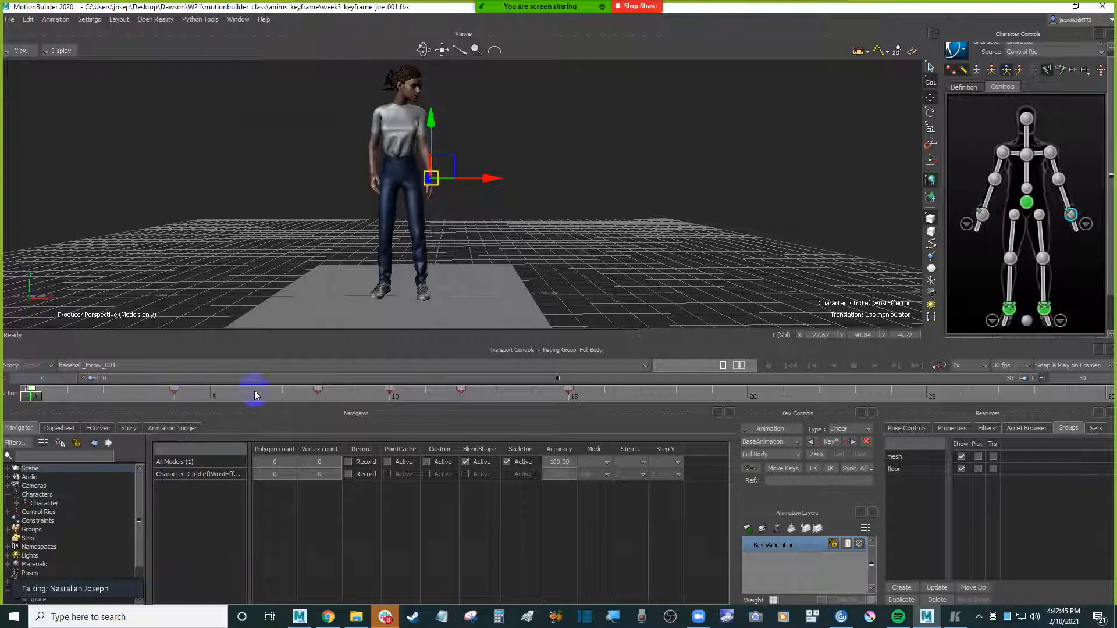
double_click(1101, 378)
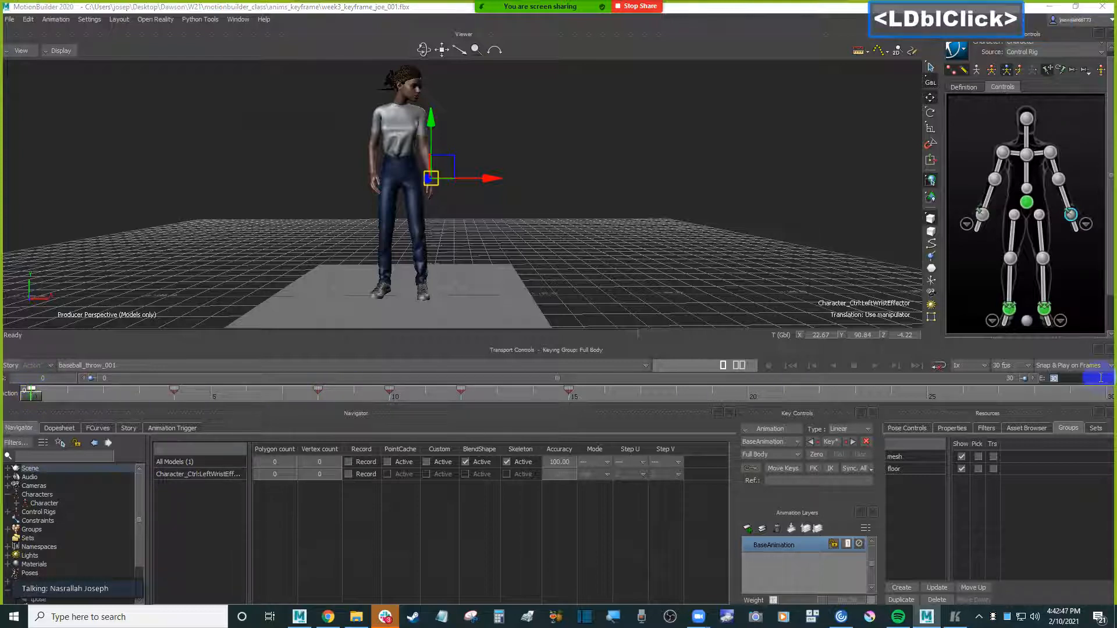
type("60")
key("Return")
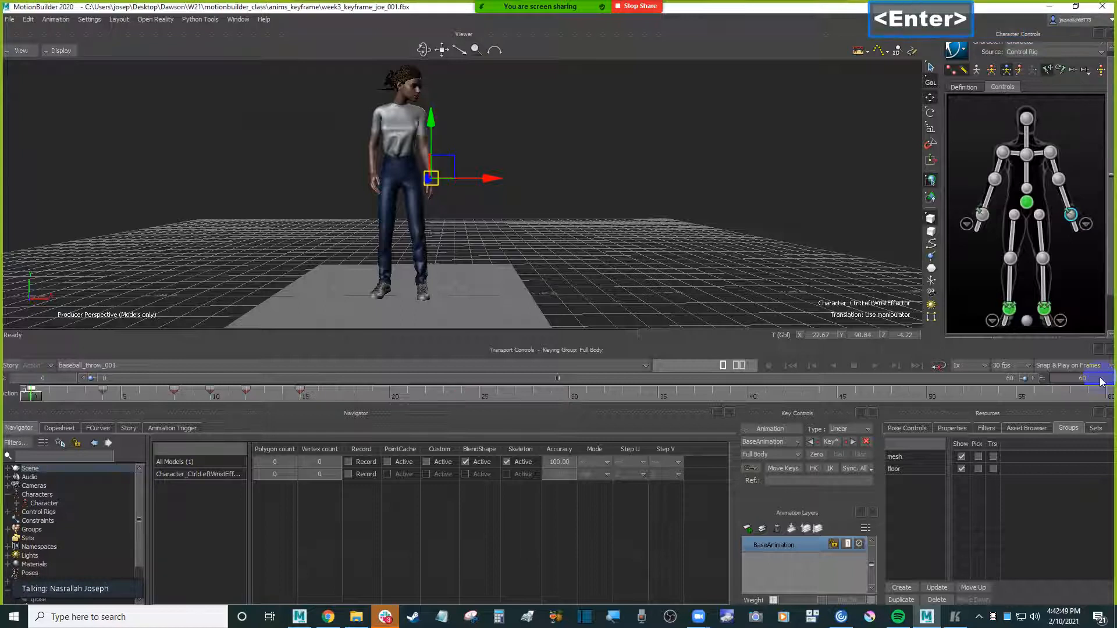
left_click_drag(198, 391, 357, 391)
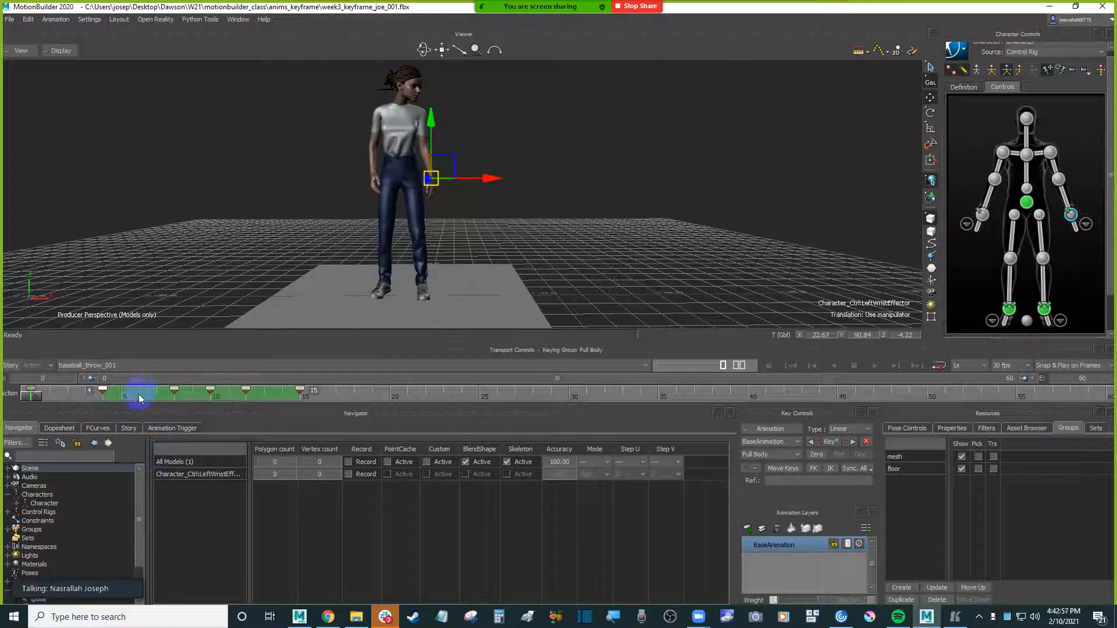
left_click_drag(137, 398, 456, 398)
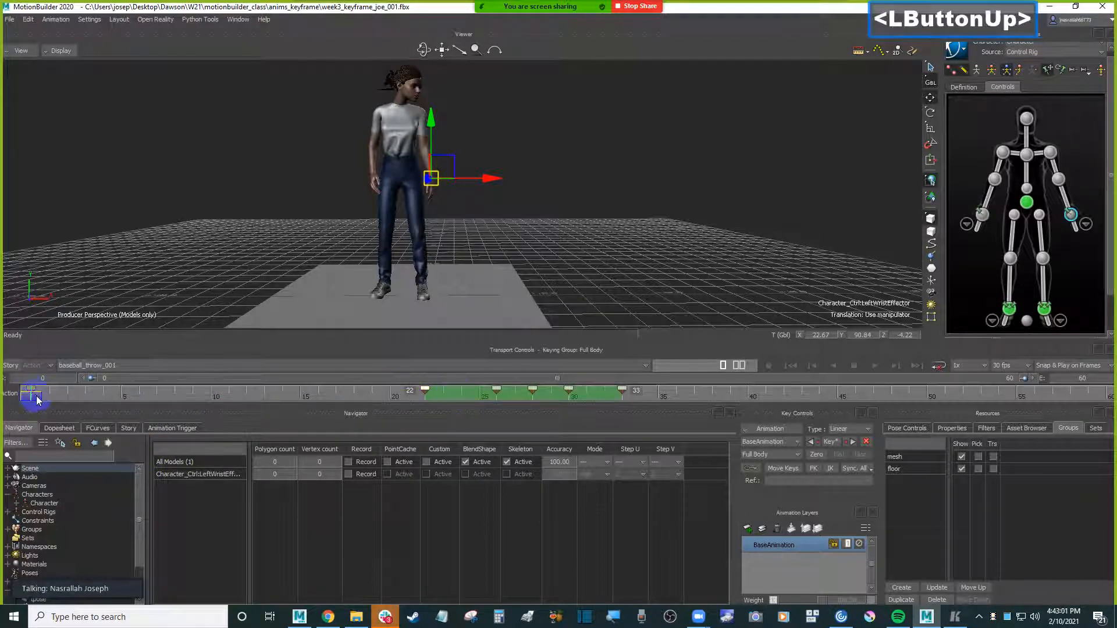
- Copy the starting pose key from frame 0 and paste it at frame 8 to hold the pose
left_click_drag(37, 400, 173, 398)
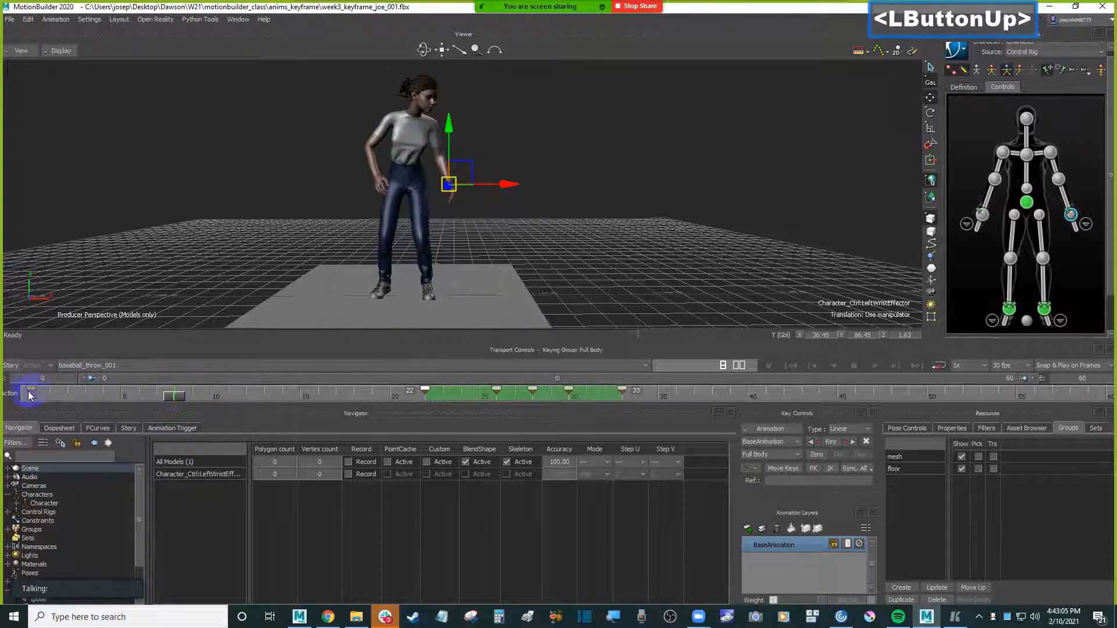
left_click(32, 393)
left_click(32, 394)
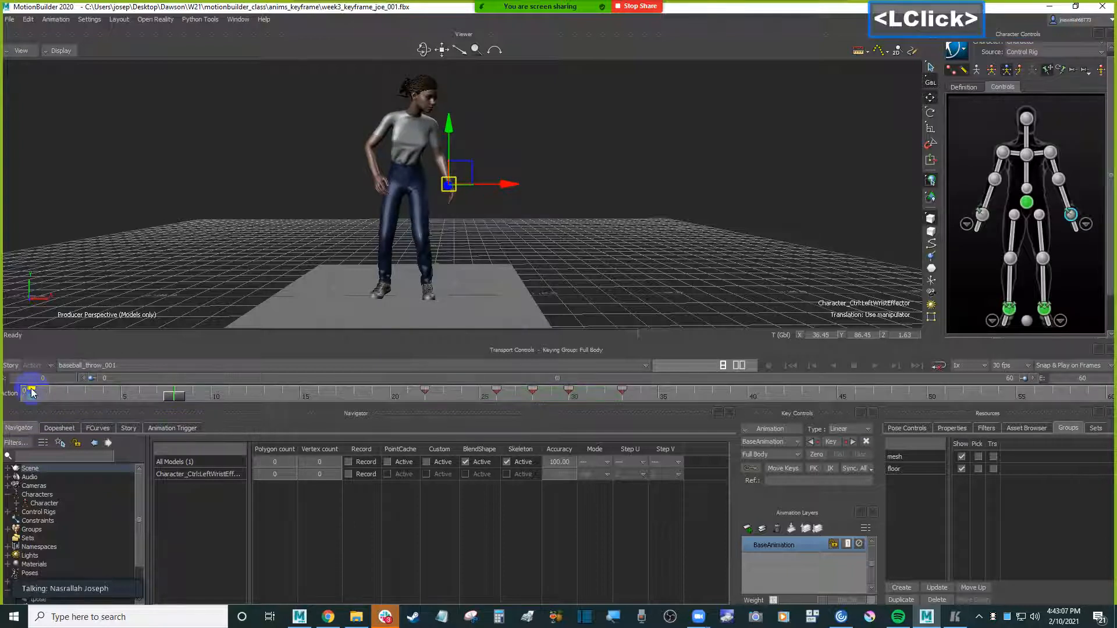
right_click(32, 393)
left_click(166, 397)
right_click(175, 391)
left_click(199, 413)
mouse_move(174, 398)
left_mouse_down()
mouse_move(20, 386)
mouse_move(187, 393)
left_mouse_up()
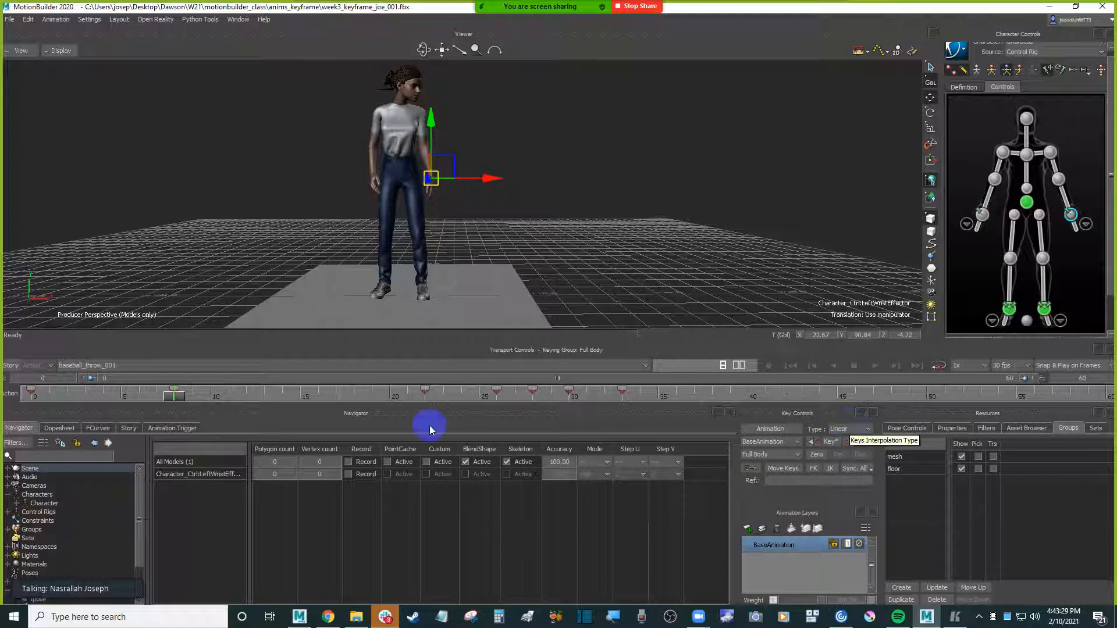
mouse_move(174, 395)
left_mouse_down()
mouse_move(26, 394)
mouse_move(174, 396)
left_mouse_up()
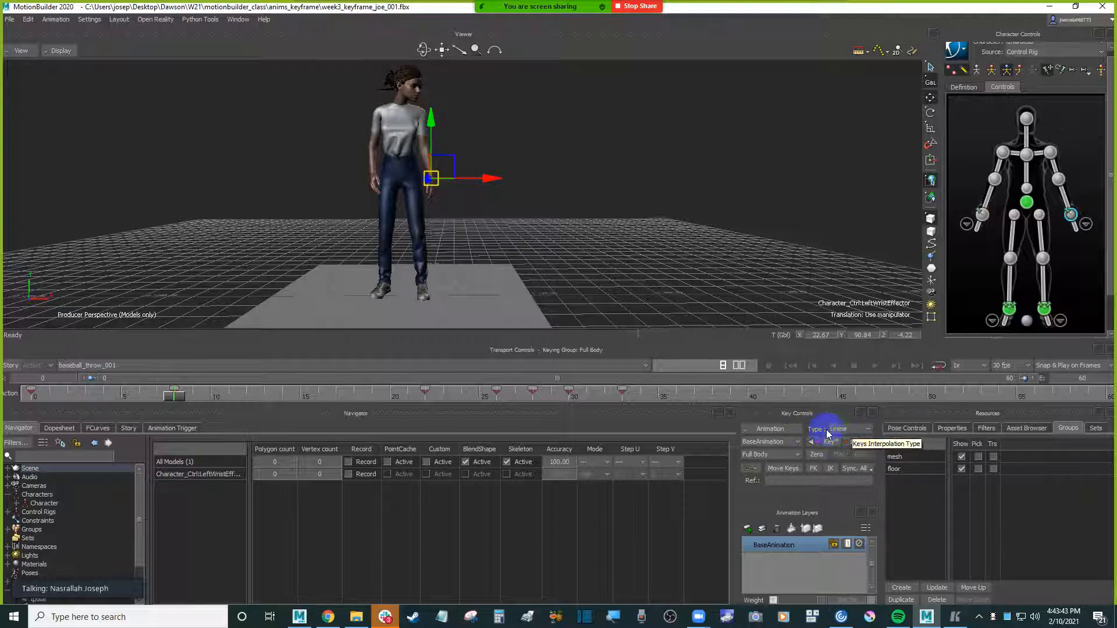
- Set the interpolation type for new keys to Auto
left_click(850, 433)
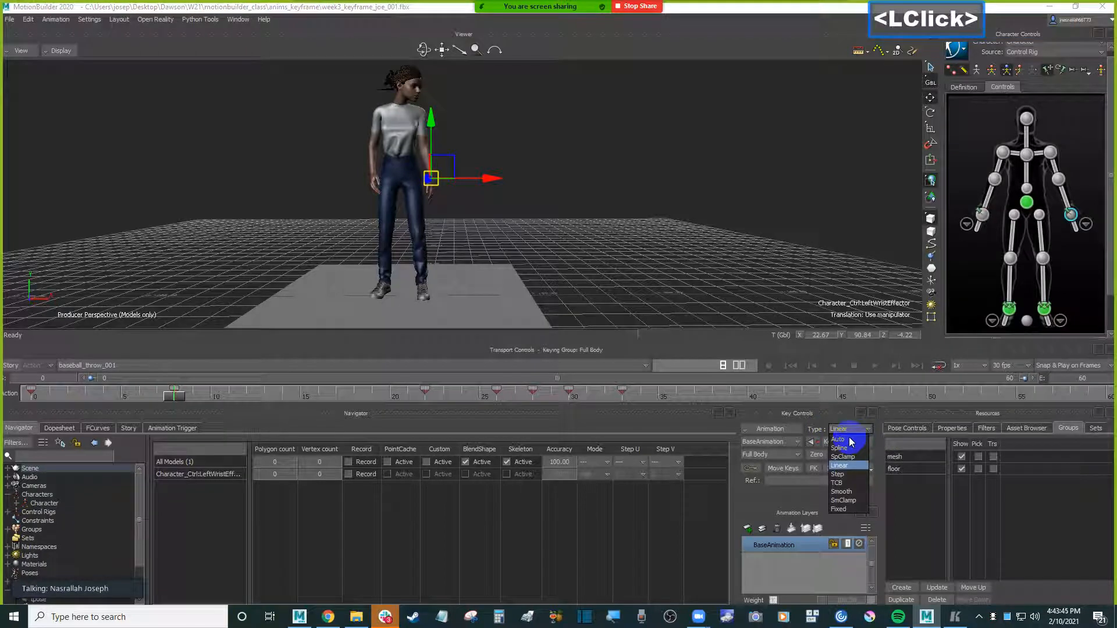
left_click(819, 433)
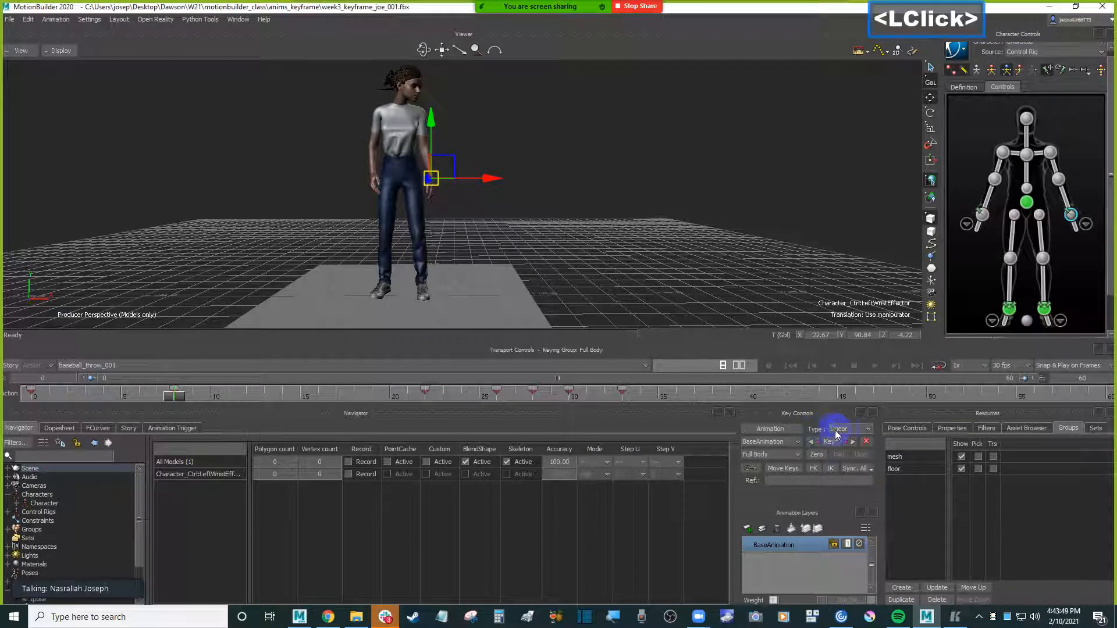
left_click(846, 429)
left_click(838, 439)
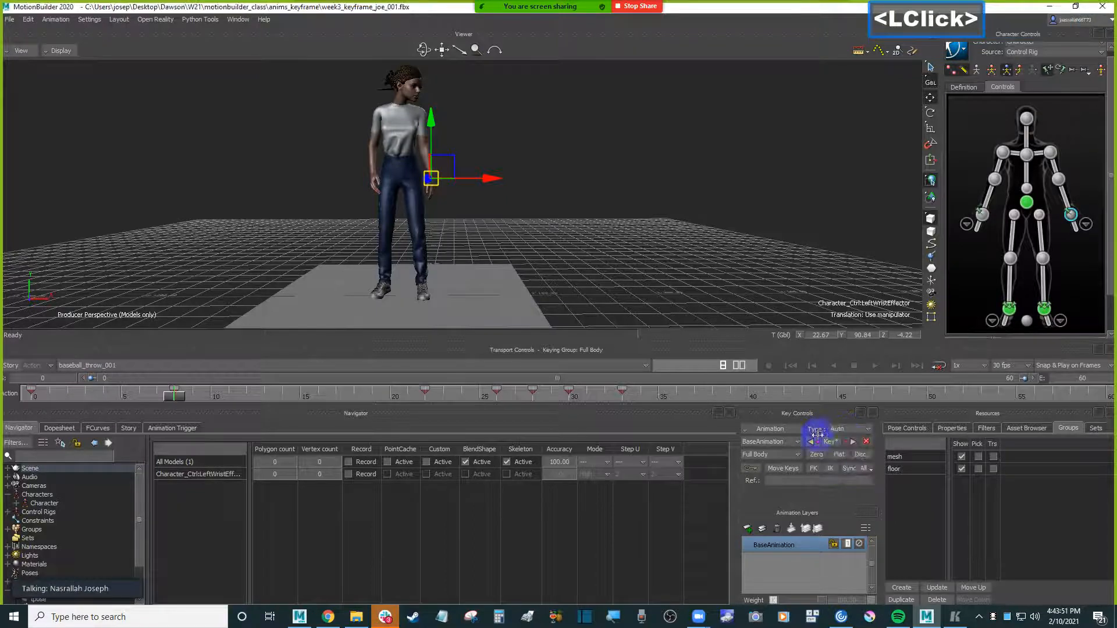
- Change the interpolation of all existing keys from frame 0 through 33 to Auto
left_click_drag(668, 391, 87, 392)
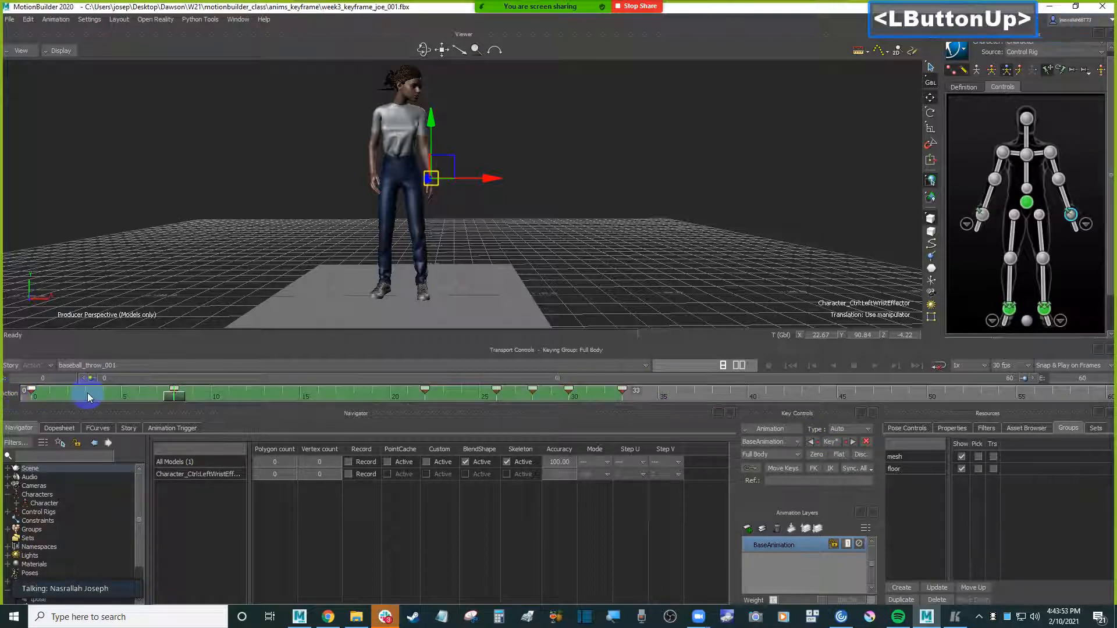
right_click(90, 397)
mouse_move(200, 504)
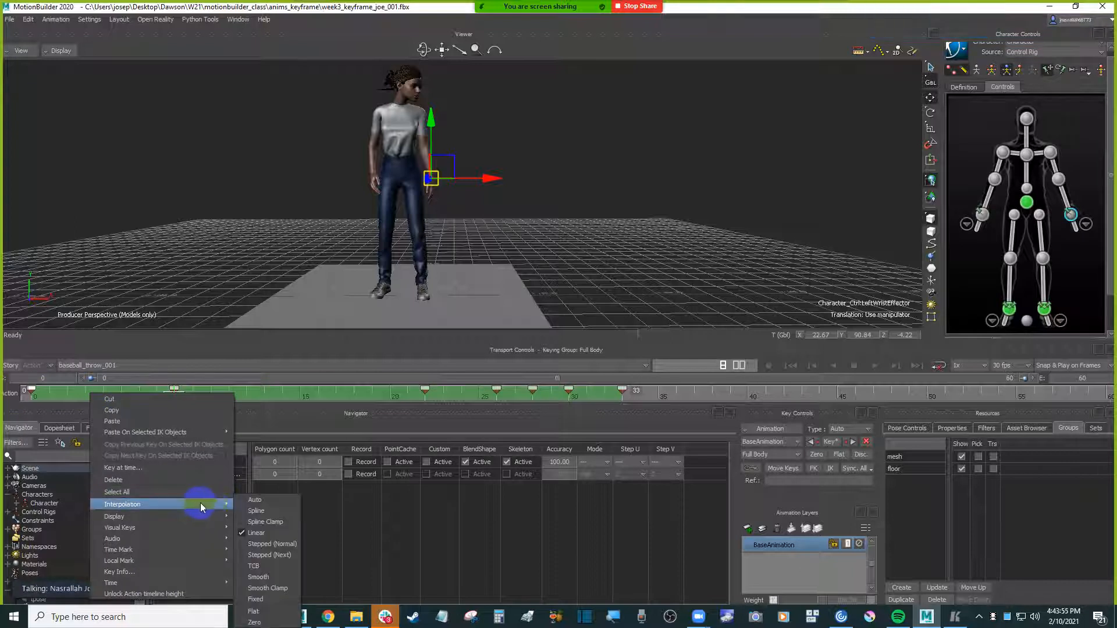
left_click(257, 501)
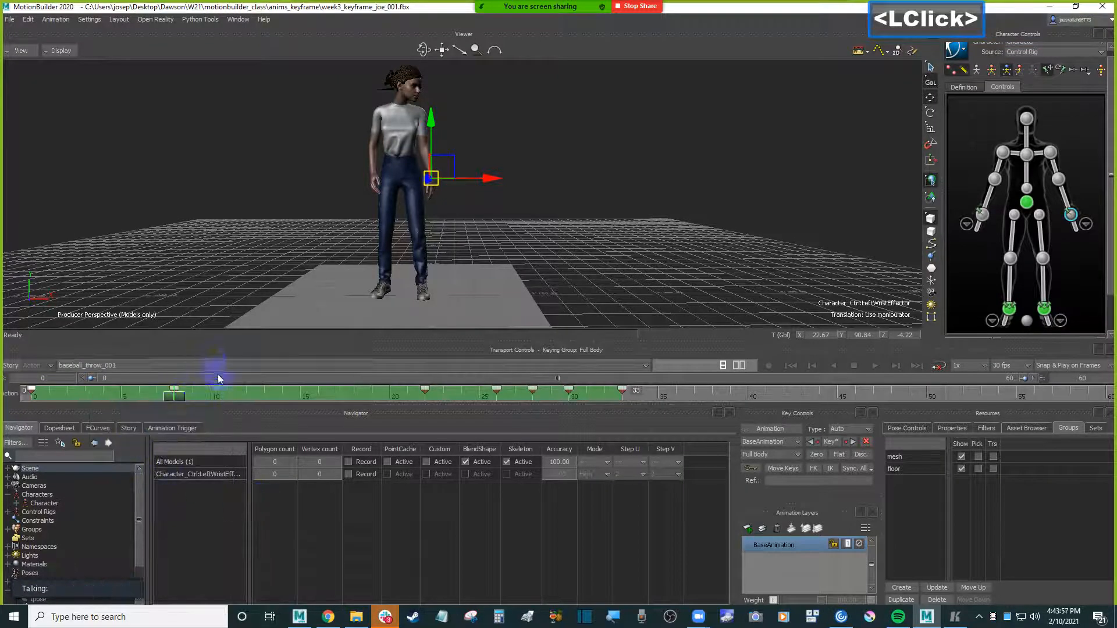
double_click(247, 395)
left_click(170, 394)
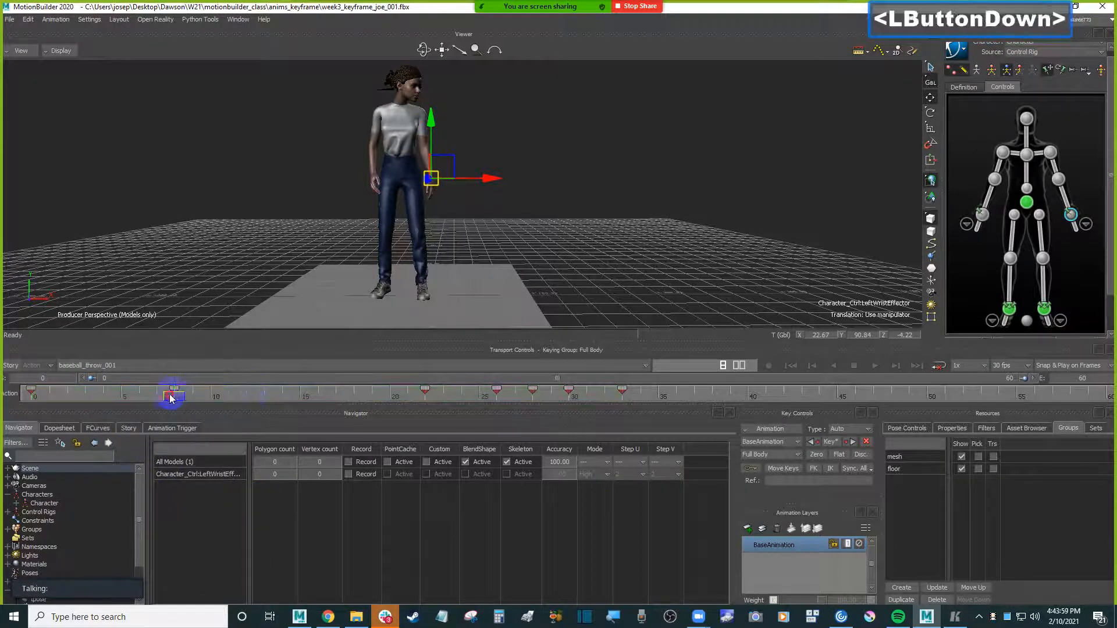
left_click_drag(1, 396, 113, 397)
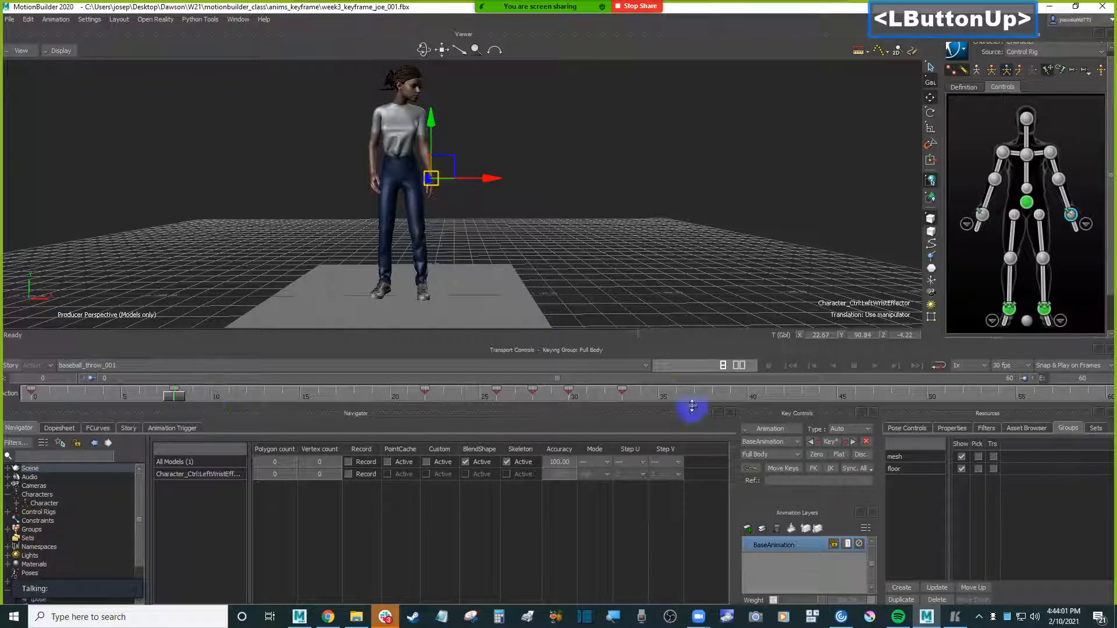
left_click_drag(651, 394, 22, 397)
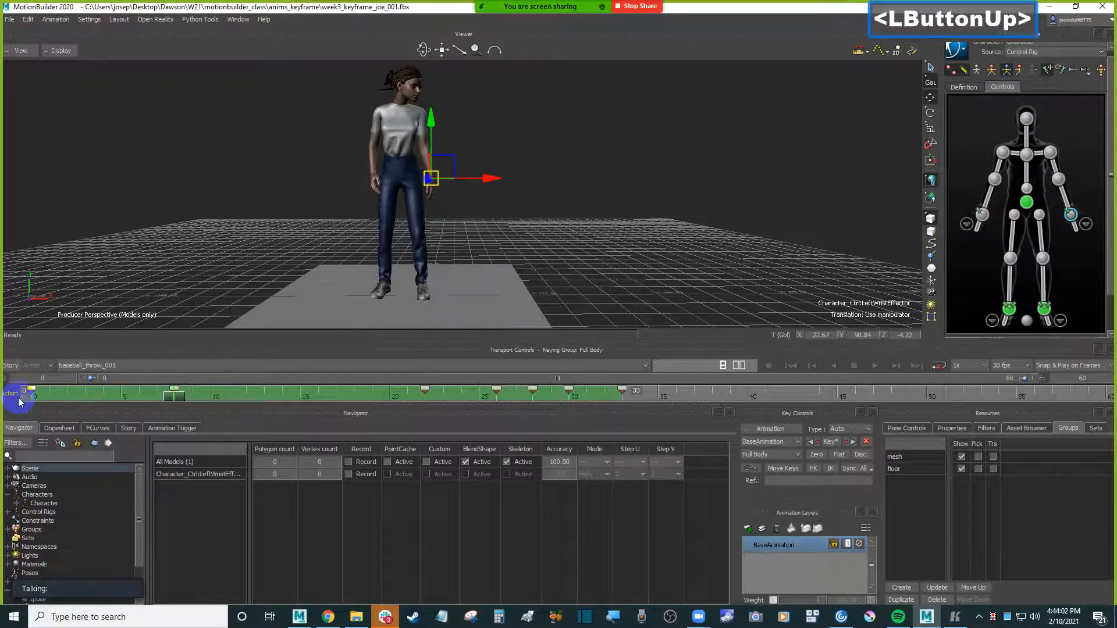
right_click(110, 392)
mouse_move(218, 498)
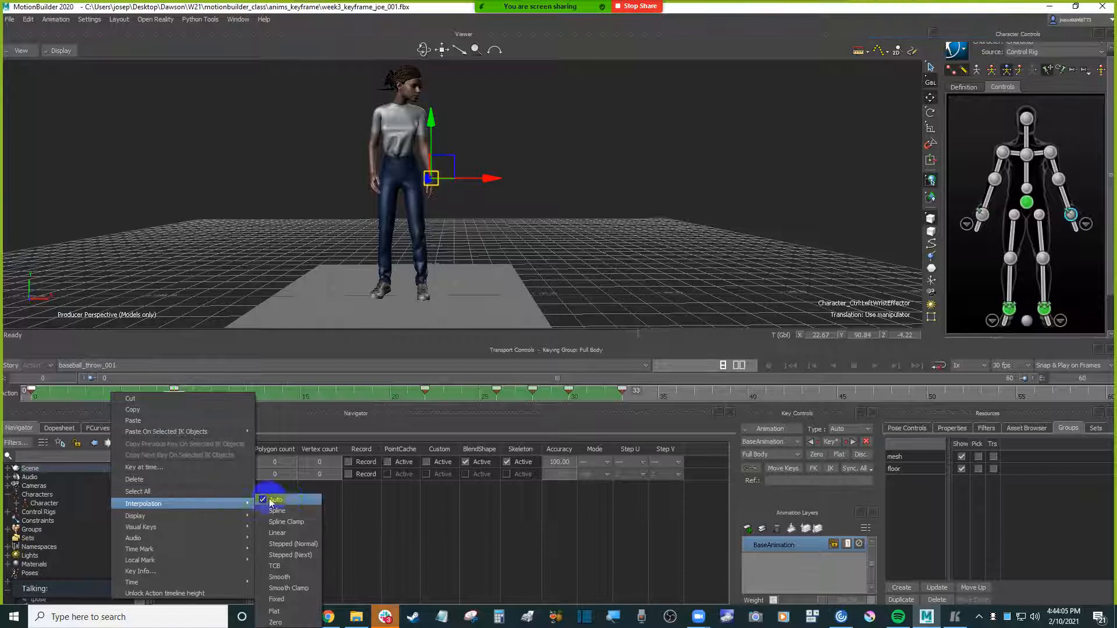
left_click(290, 502)
double_click(214, 396)
- Scrub between frames 0 and 8 with a closer look at the character to check the held pose, ending at frame 8
mouse_move(173, 395)
left_mouse_down()
mouse_move(12, 395)
mouse_move(461, 397)
mouse_move(25, 397)
mouse_move(170, 394)
left_mouse_up()
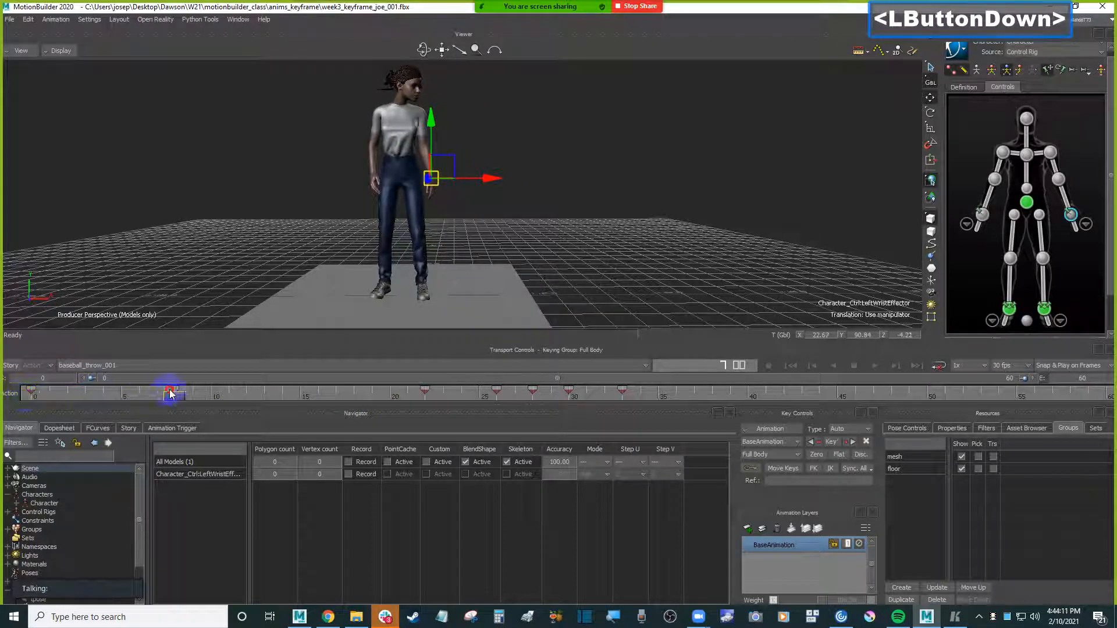
left_click_drag(33, 397, 175, 396)
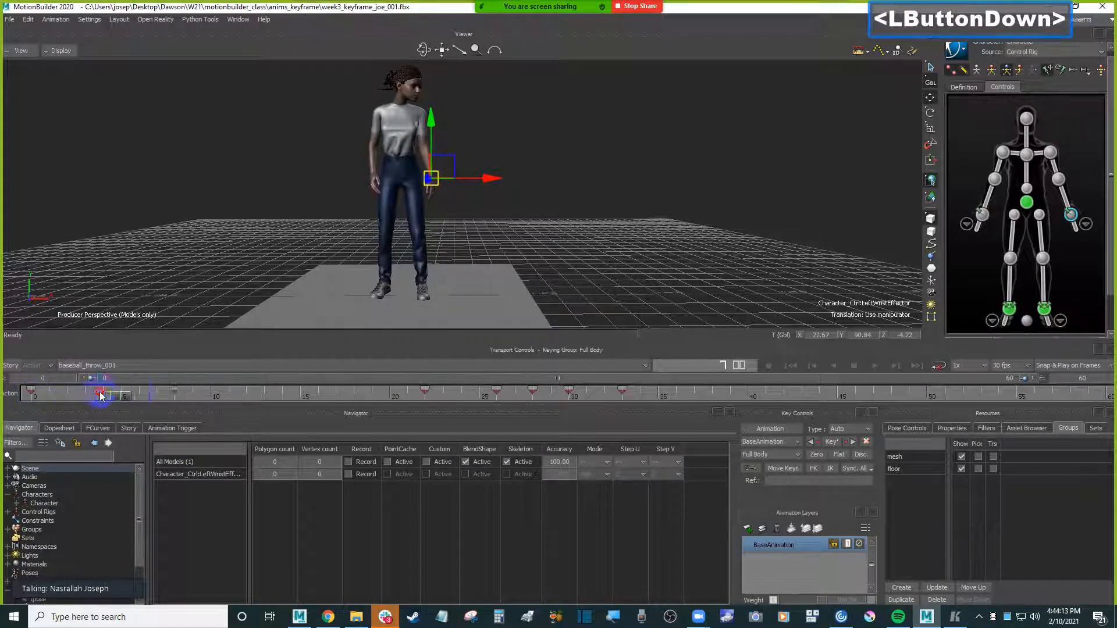
left_click_drag(48, 396, 155, 395)
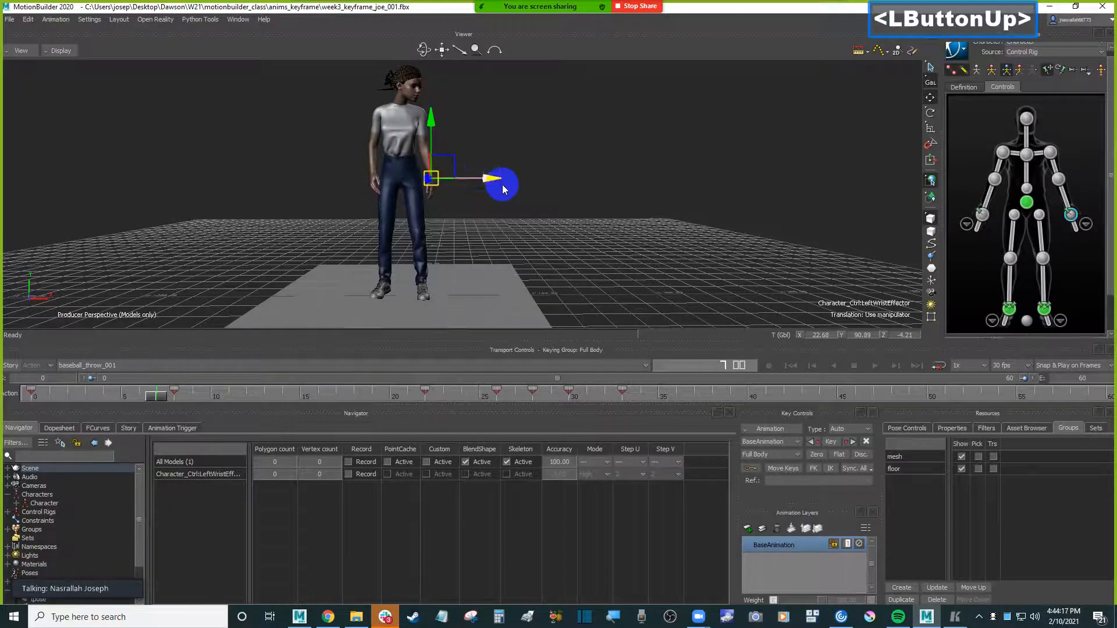
scroll(524, 169, "up", 2)
left_click_drag(543, 151, 297, 299, "shift")
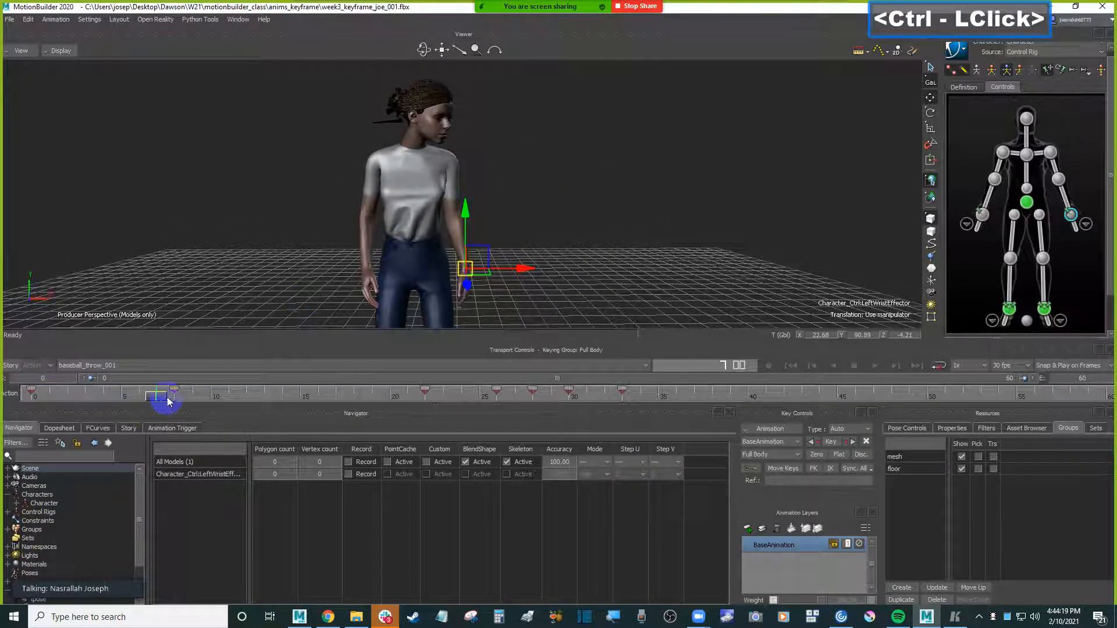
mouse_move(167, 401)
left_mouse_down()
mouse_move(76, 394)
mouse_move(174, 395)
left_mouse_up()
left_click_drag(651, 209, 682, 342, "ctrl")
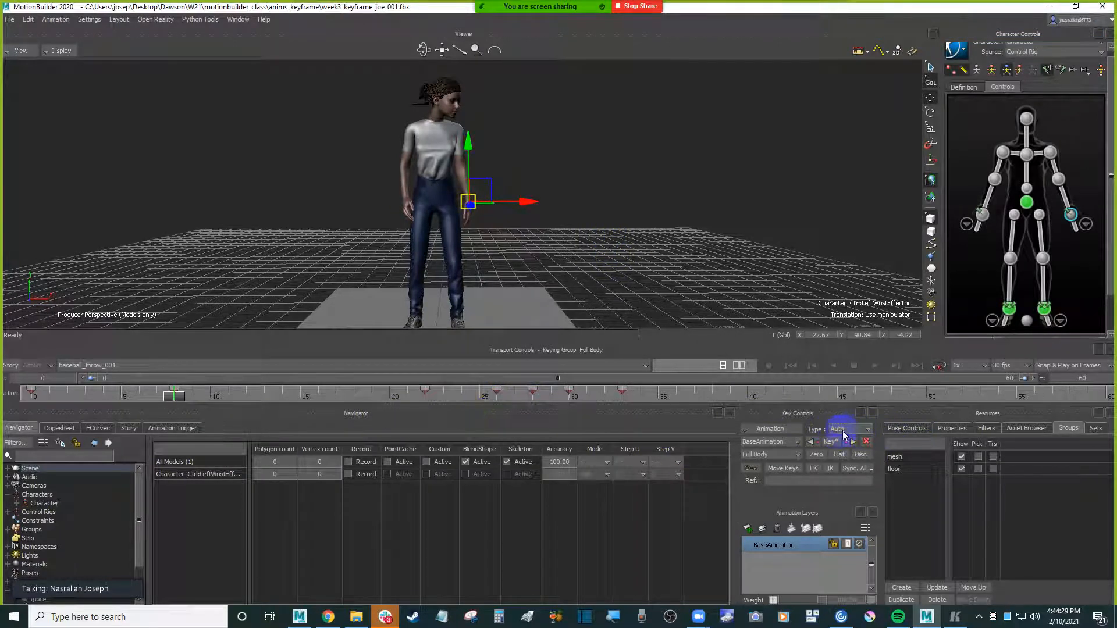
mouse_move(177, 400)
left_mouse_down()
mouse_move(19, 401)
mouse_move(173, 397)
left_mouse_up()
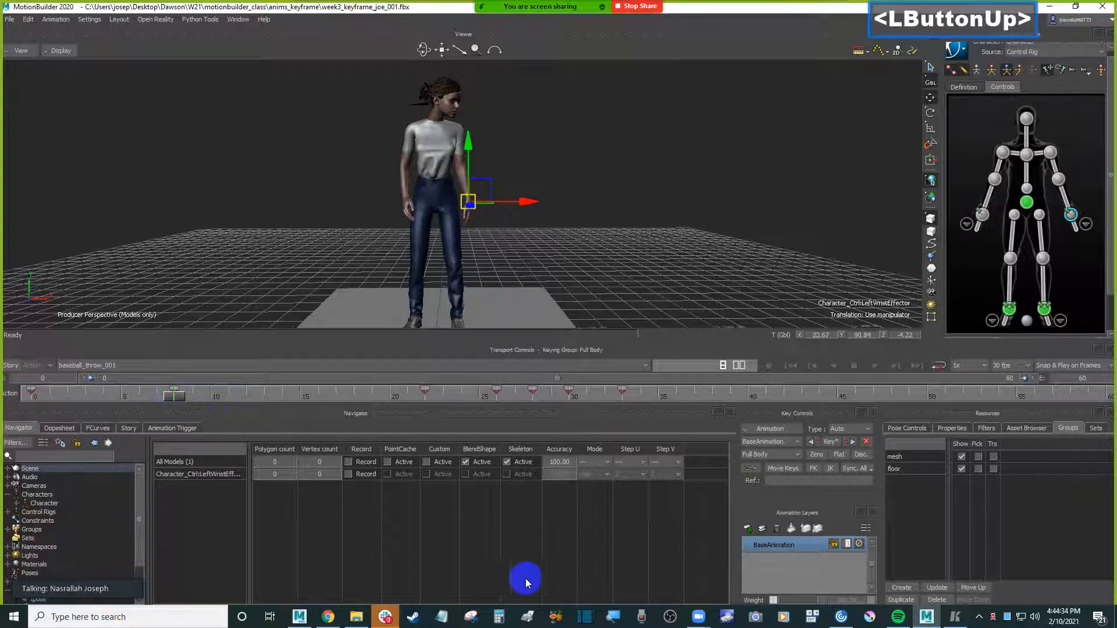
- Bring up the reference video and step forward from the opening stance to range frame 30
left_click(955, 617)
key("Right")
key("Right")
key("Right")
key("Right")
key("Right")
key("Right")
key("Right")
key("Right")
key("Right")
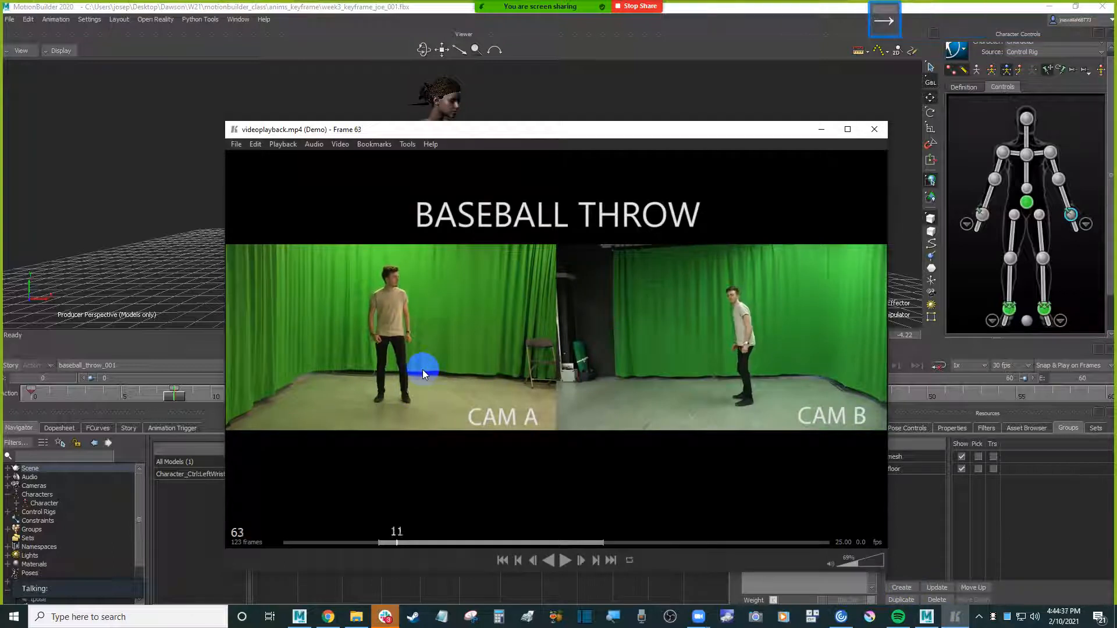
key("Right")
key("Right")
key("Right")
key("Right")
key("Right")
key("Right")
key("Right")
key("Right")
key("Right")
key("Right")
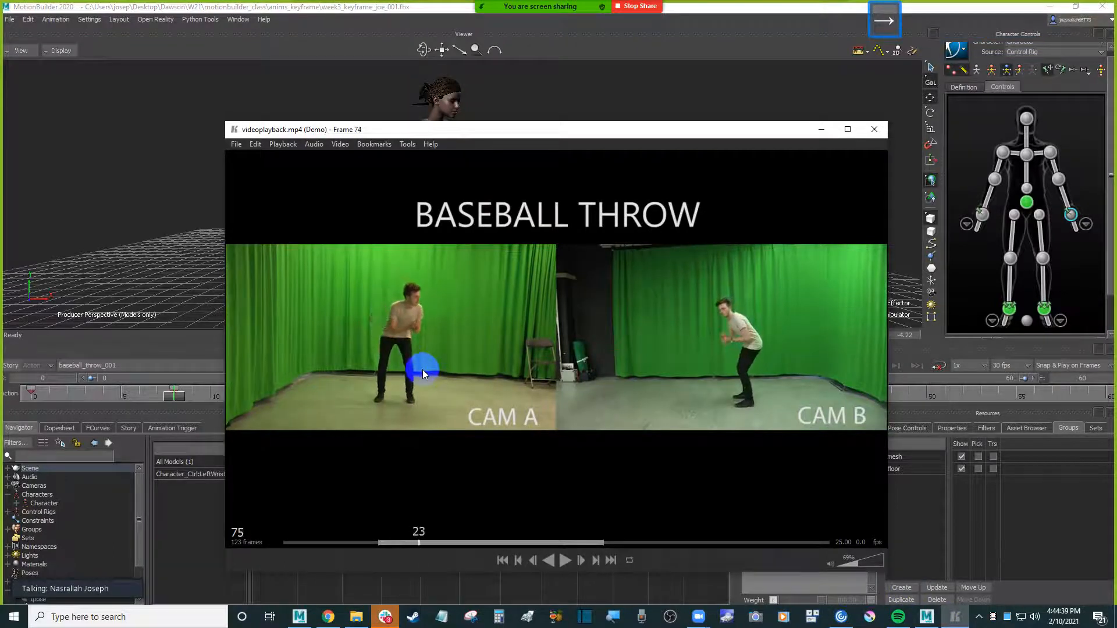
key("Right")
key("Right")
key("Right")
key("Right")
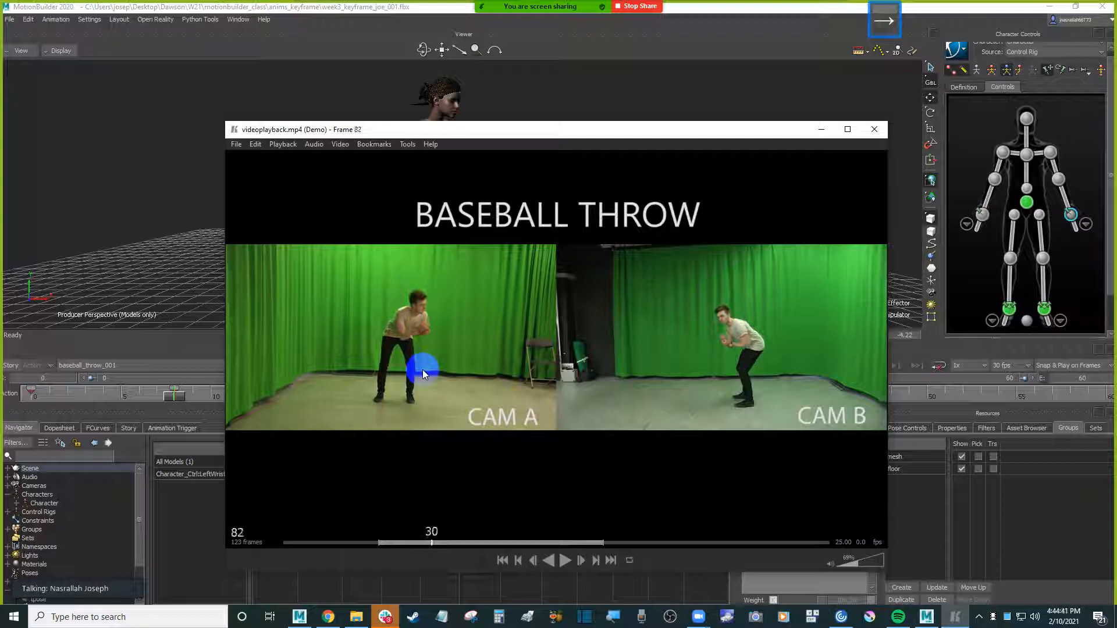
- Step back and forth through range frames 26 to 30 of the reference video to find the pose's timing, stop at 30, and minimize it
key("Left")
key("Left")
key("Left")
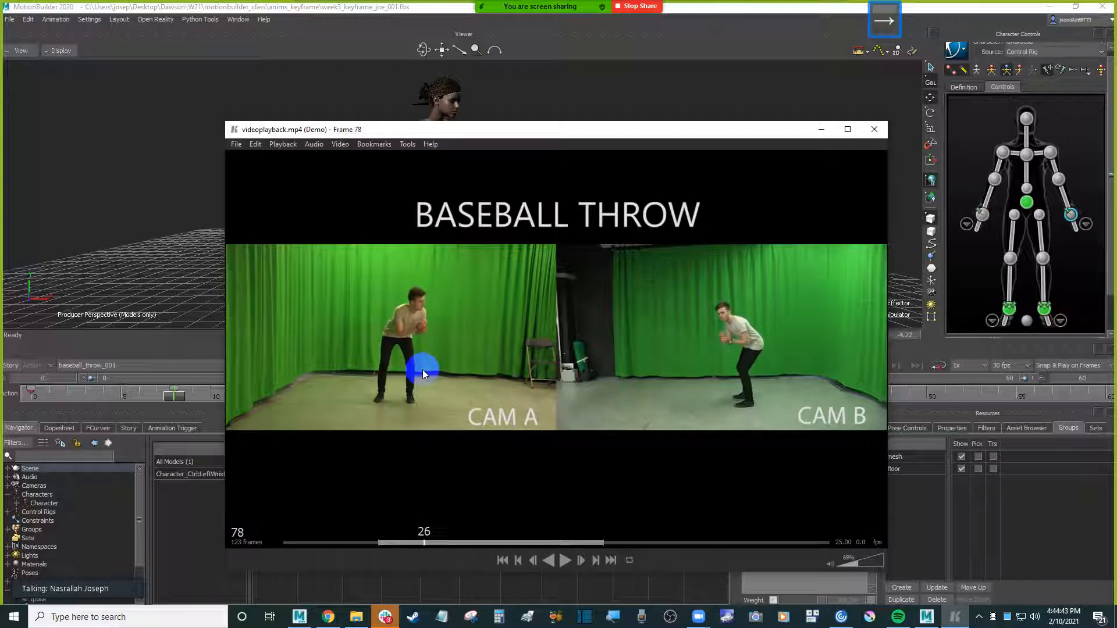
key("Right")
key("Right")
key("Right")
key("Right")
key("Left")
key("Left")
key("Left")
key("Left")
key("Left")
key("Right")
key("Right")
key("Right")
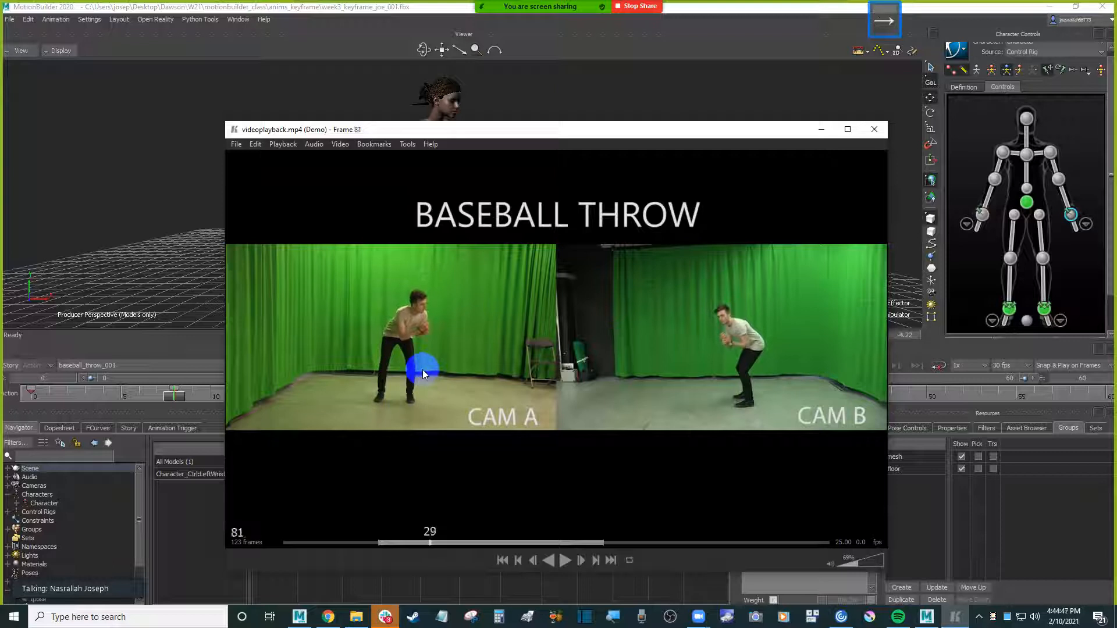
key("Left")
key("Right")
key("Left")
key("Left")
key("Left")
key("Right")
key("Right")
key("Right")
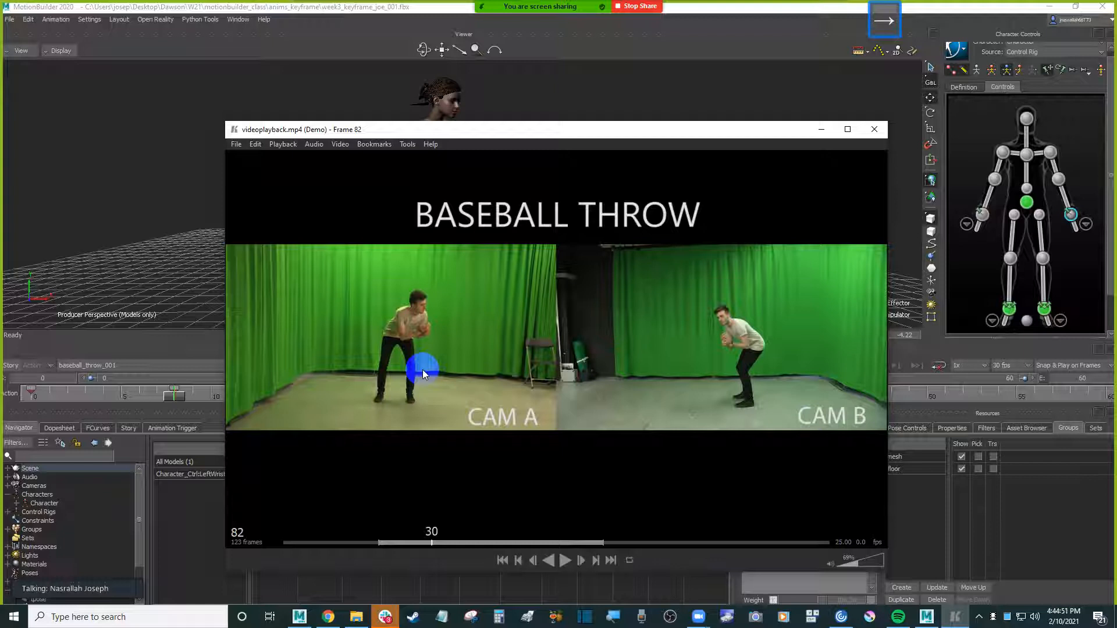
left_click(152, 156)
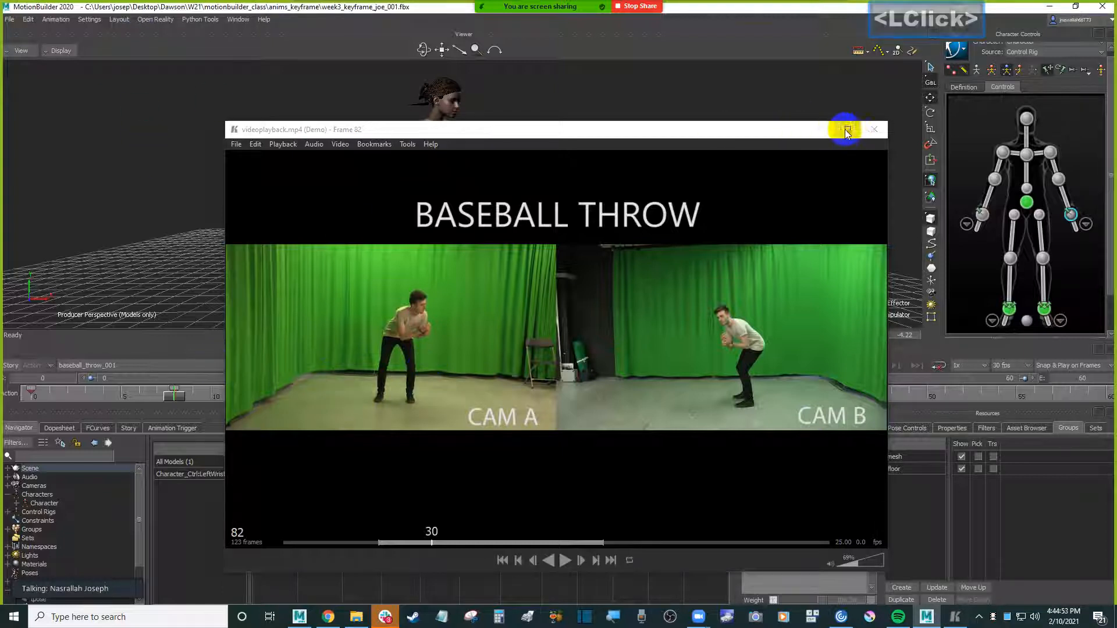
left_click(820, 129)
- Move the keys from frames 22 through 33 so the first lands on frame 30, deselect the wrist effector, and play back the throw
left_click_drag(420, 389, 622, 393, "shift")
left_click_drag(448, 394, 590, 394)
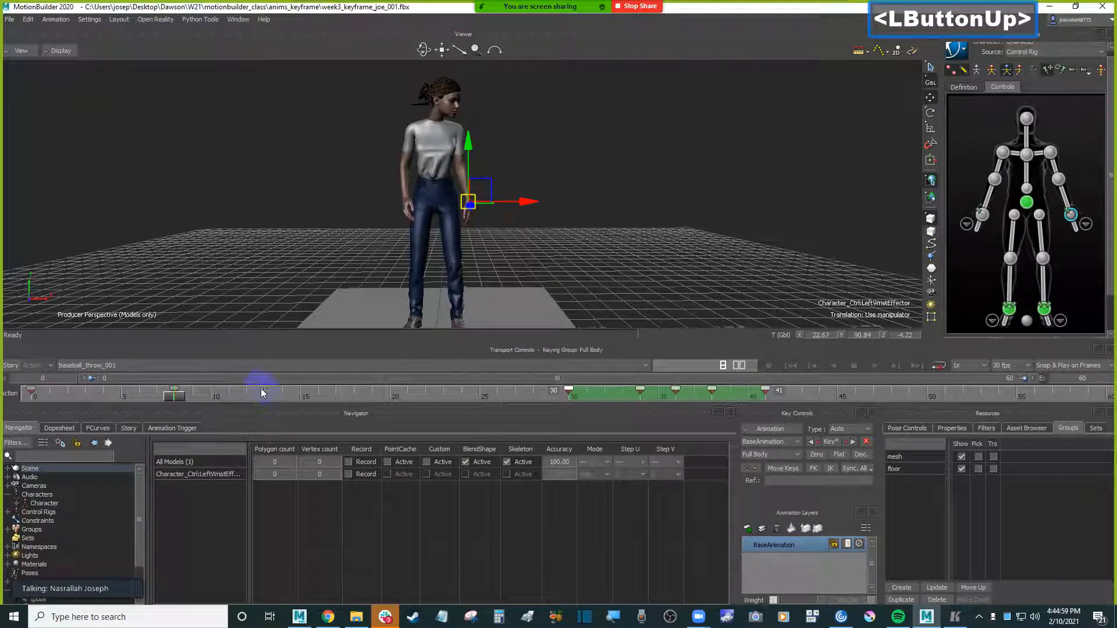
left_click(256, 291)
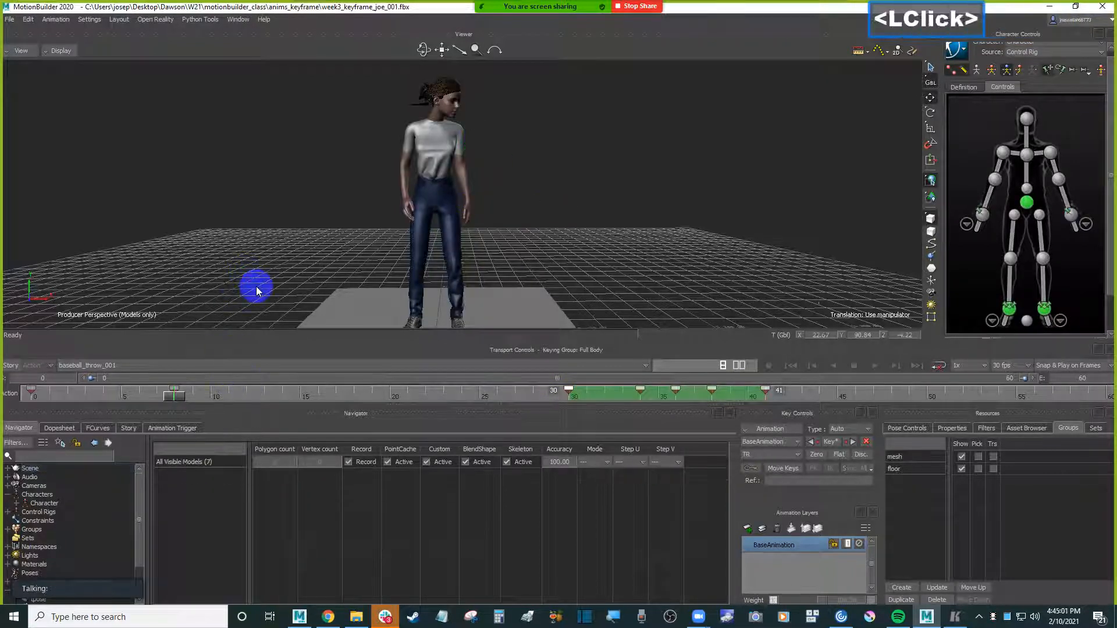
key("ctrl+space")
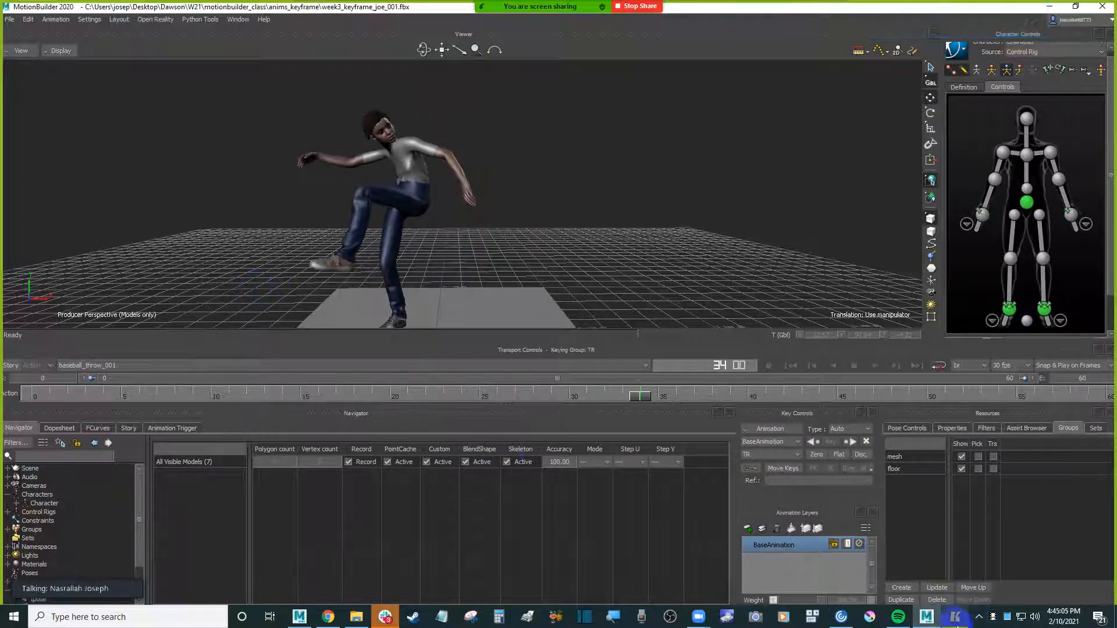
- Step the reference video from range frame 38 to the raised-leg pose, settle on range frame 56, and minimize it
left_click(954, 616)
key("space")
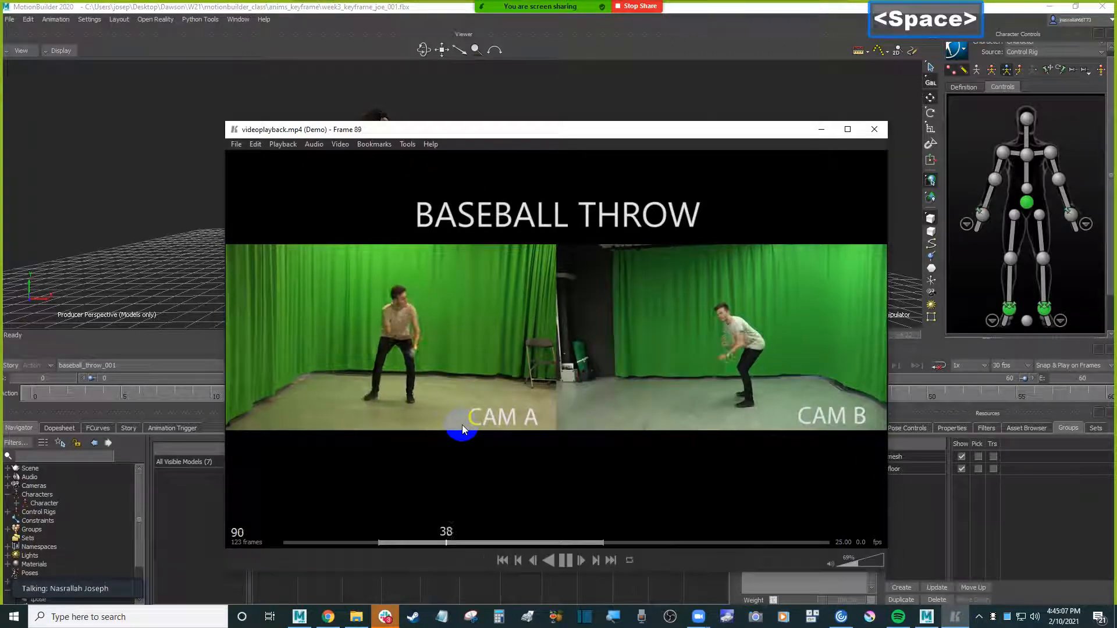
key("Right")
key("Right")
key("Right")
key("Right")
key("Right")
key("Right")
key("Right")
key("Right")
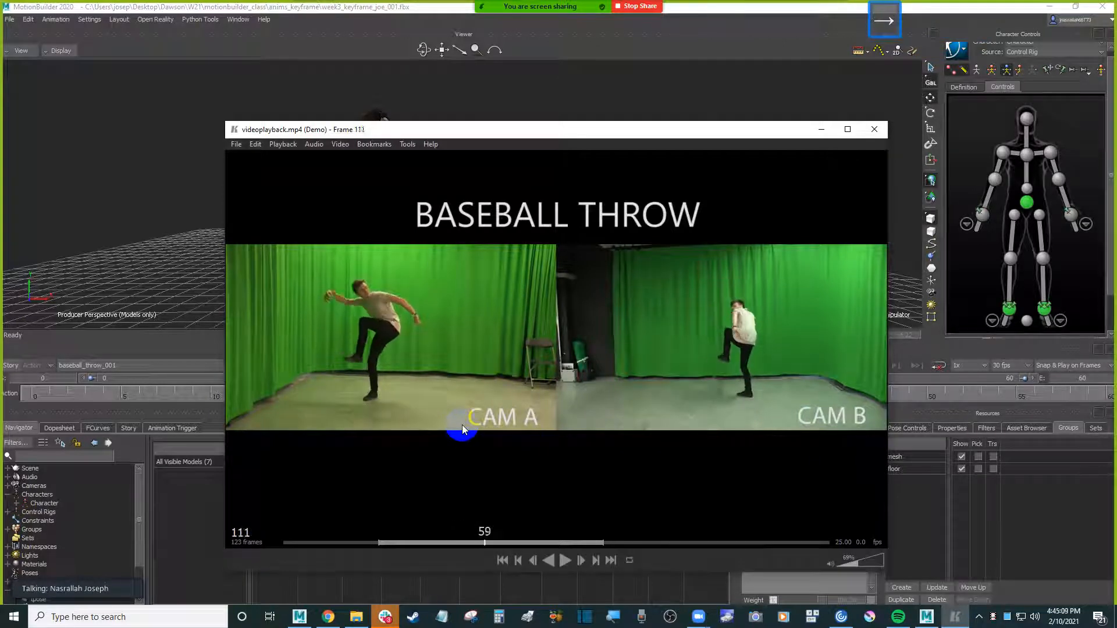
key("Left")
key("Left")
key("Left")
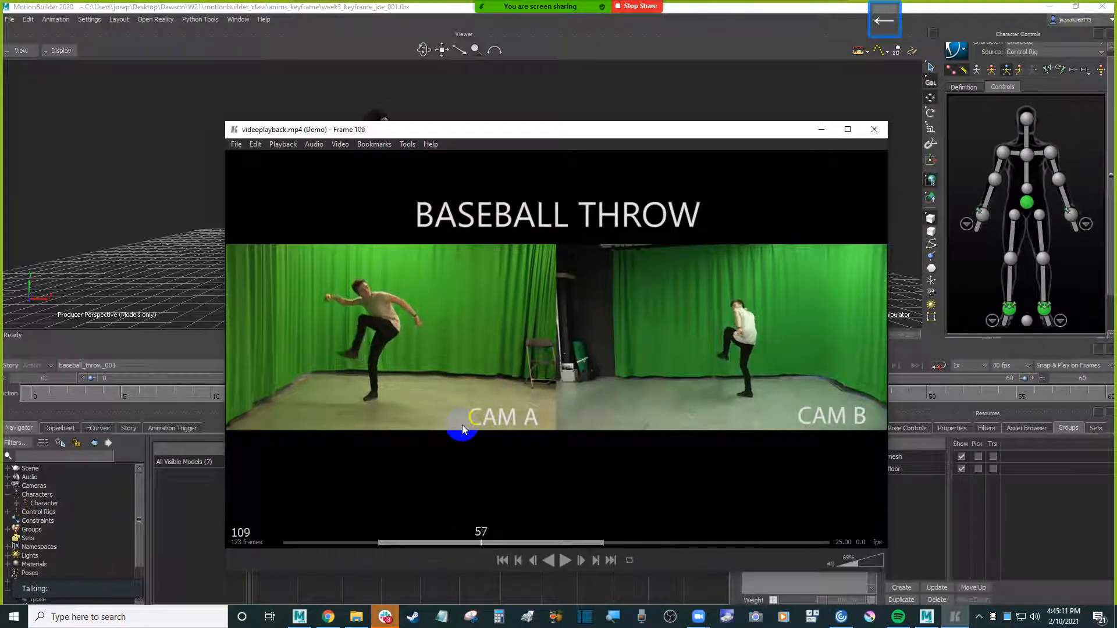
key("Left")
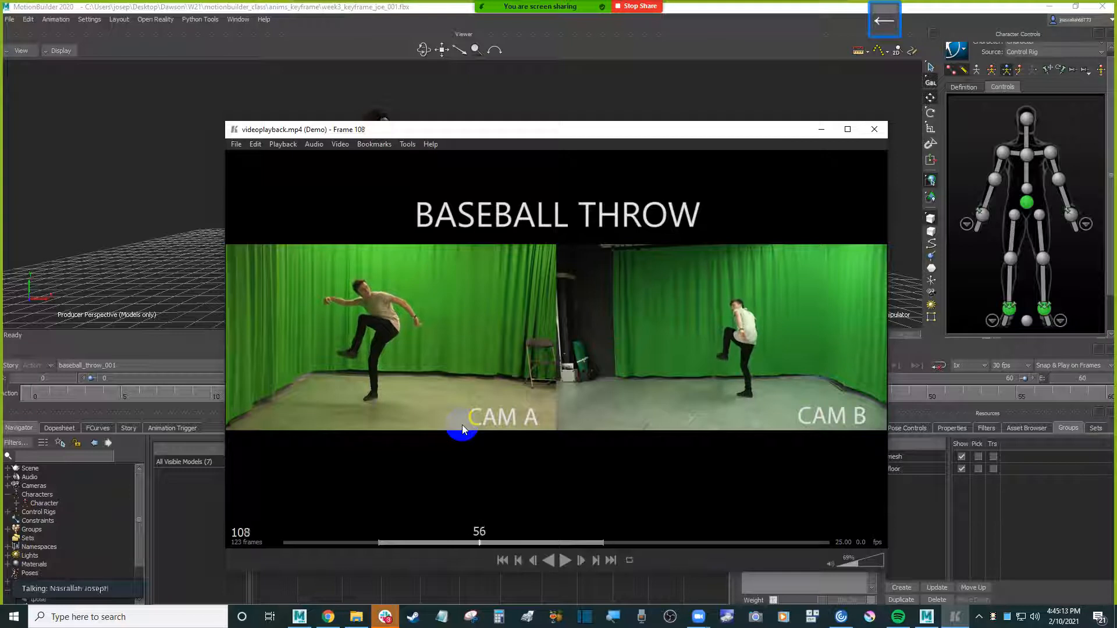
left_click(165, 258)
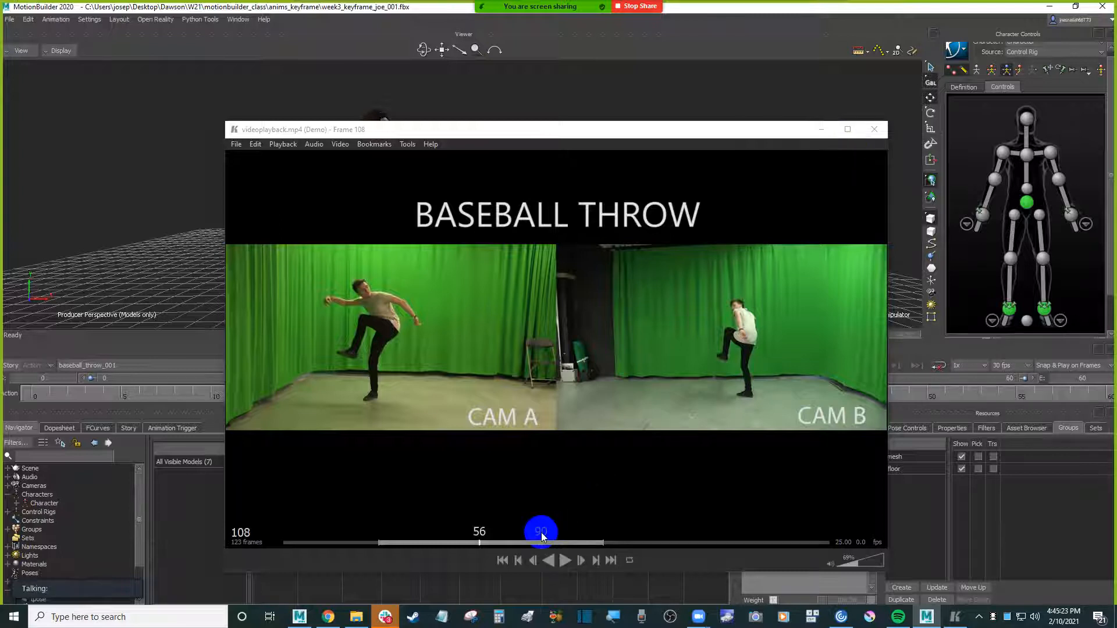
left_click(810, 128)
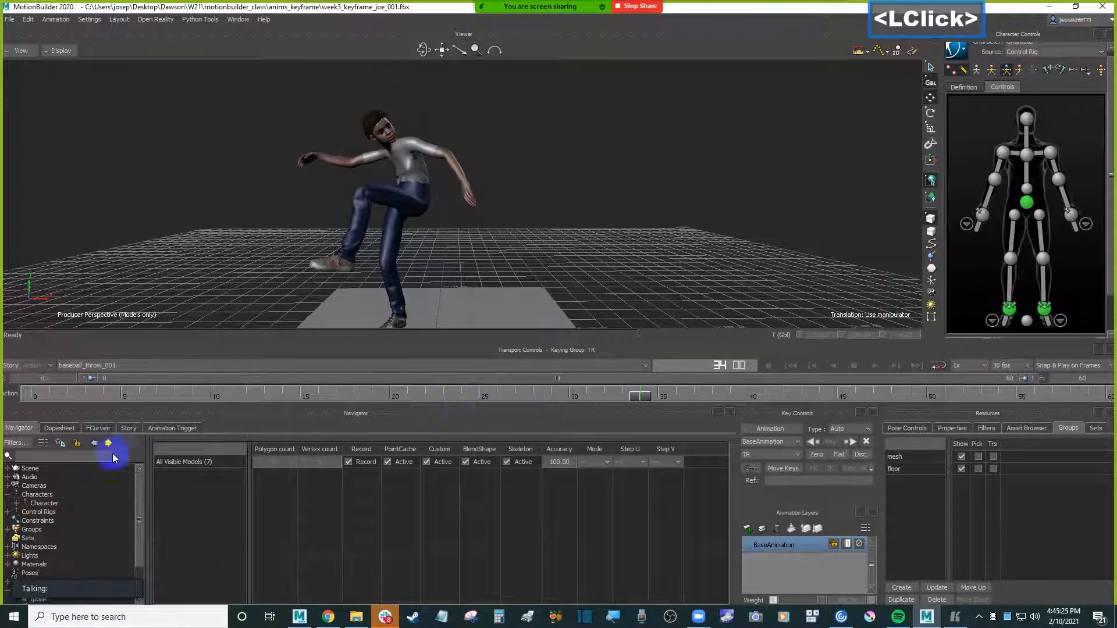
- Select the hips effector and move the keys at frames 34 through 41 so they span frames 52 through 59
left_click(1026, 202)
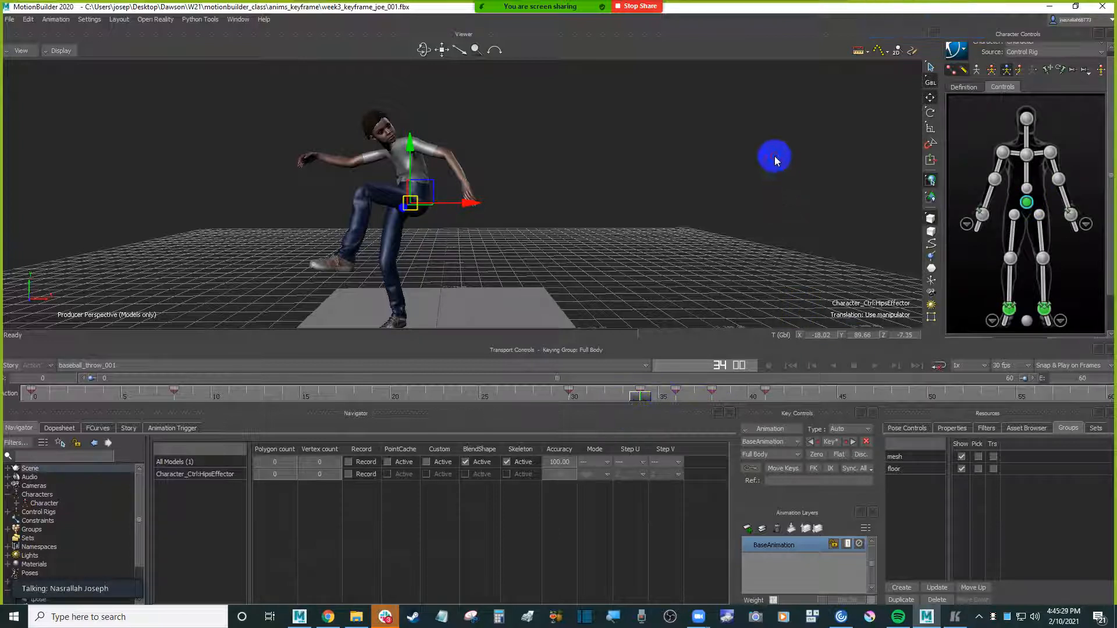
left_click(776, 166)
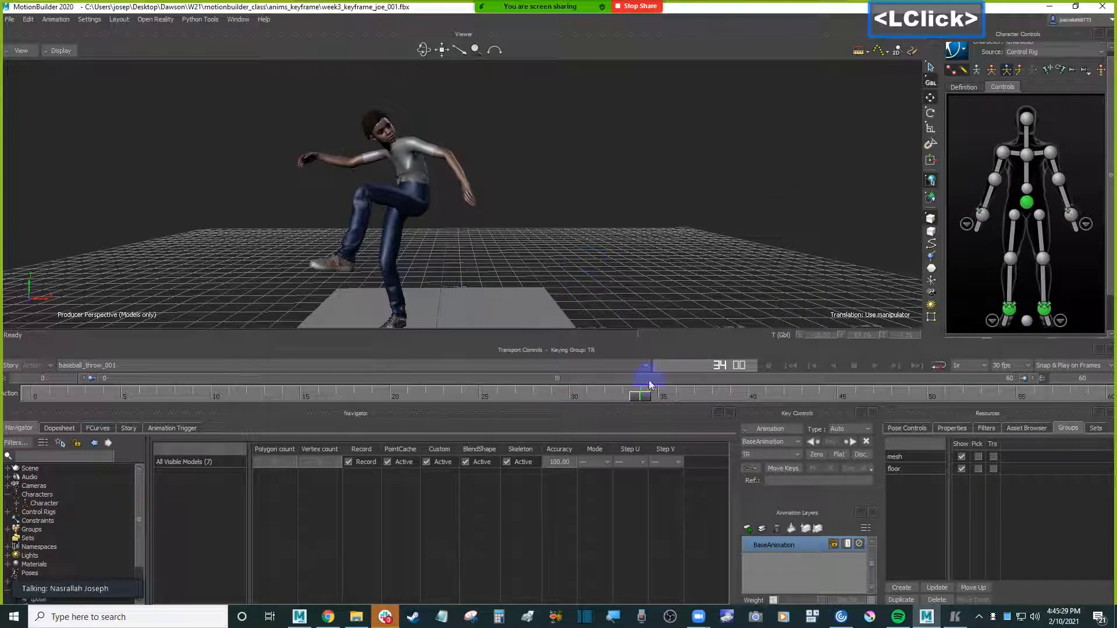
left_click(1028, 203)
left_click_drag(621, 395, 878, 398, "shift")
left_click_drag(675, 395, 1023, 390)
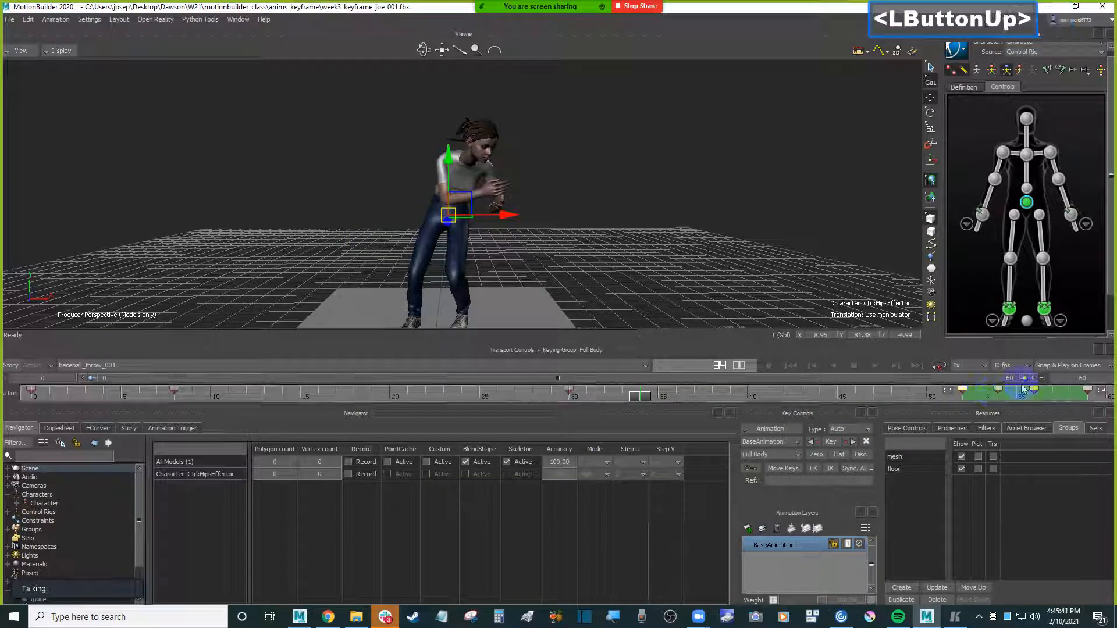
- Set the timeline's end frame to 111 and move the selected keys so the first lands on frame 56
double_click(1097, 378)
type("111")
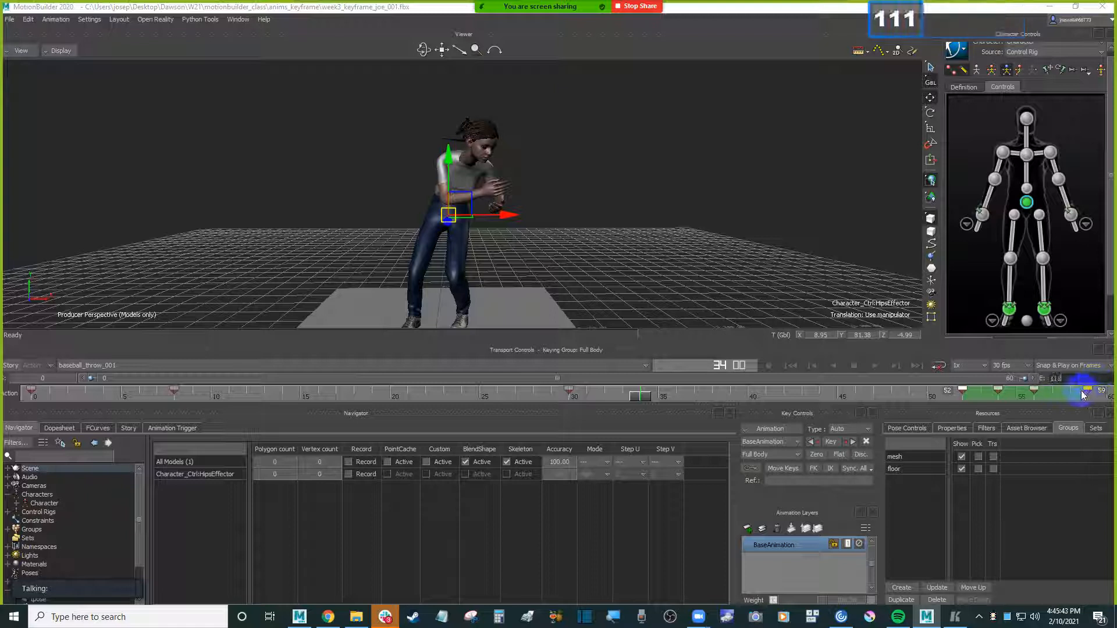
key("Return")
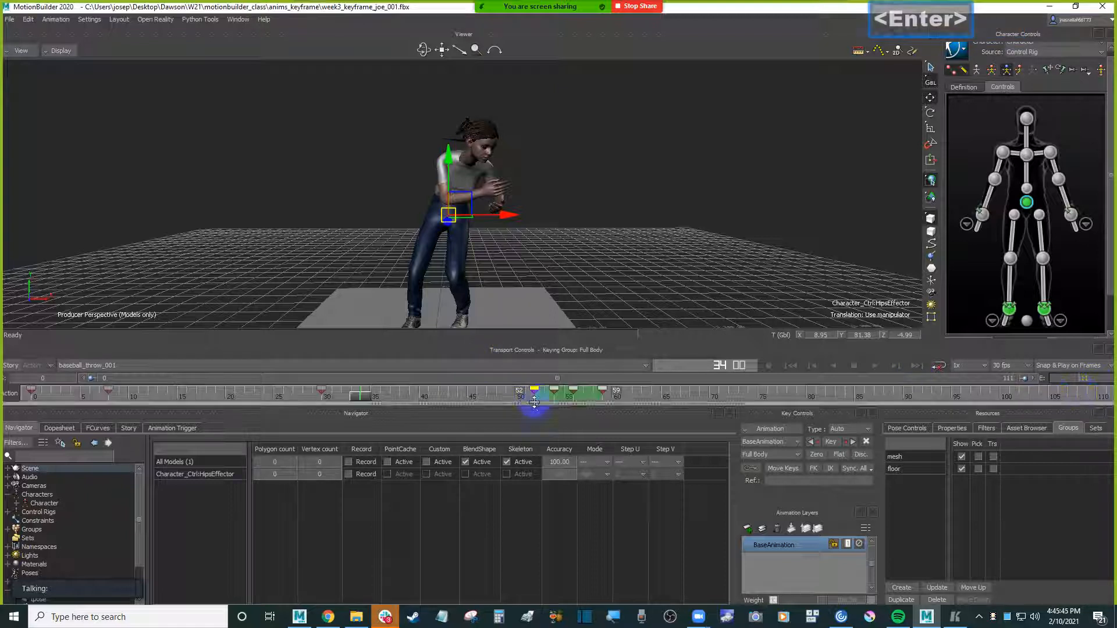
left_click_drag(543, 394, 581, 396)
key("Right")
key("Right")
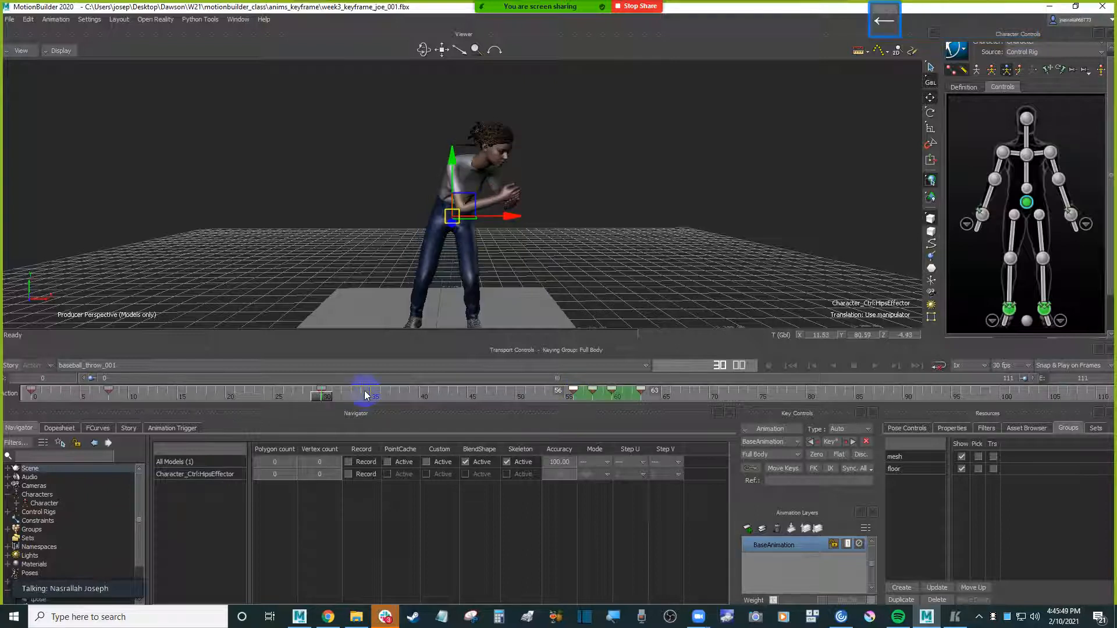
- Step the reference video forward from the raised-leg pose to the front foot's landing at range frame 77, and minimize it
left_click(955, 617)
key("Right")
key("Right")
key("Right")
key("Right")
key("Right")
key("Right")
key("Right")
key("Right")
key("Right")
key("Right")
key("Right")
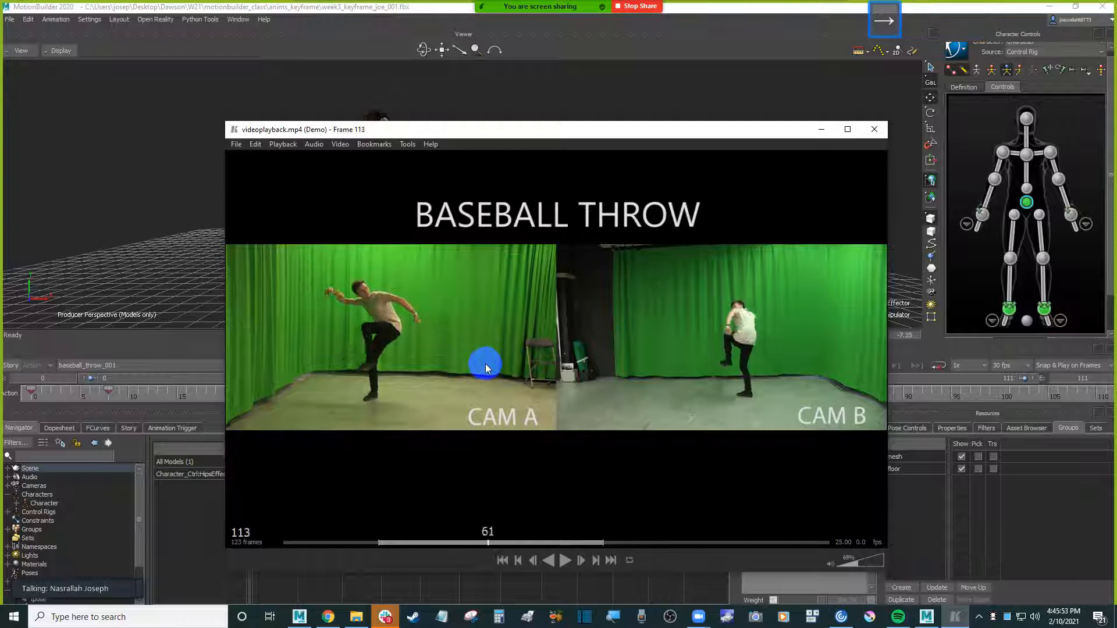
key("Right")
key("Right")
key("Right")
key("Right")
key("Right")
key("Right")
key("Right")
key("Right")
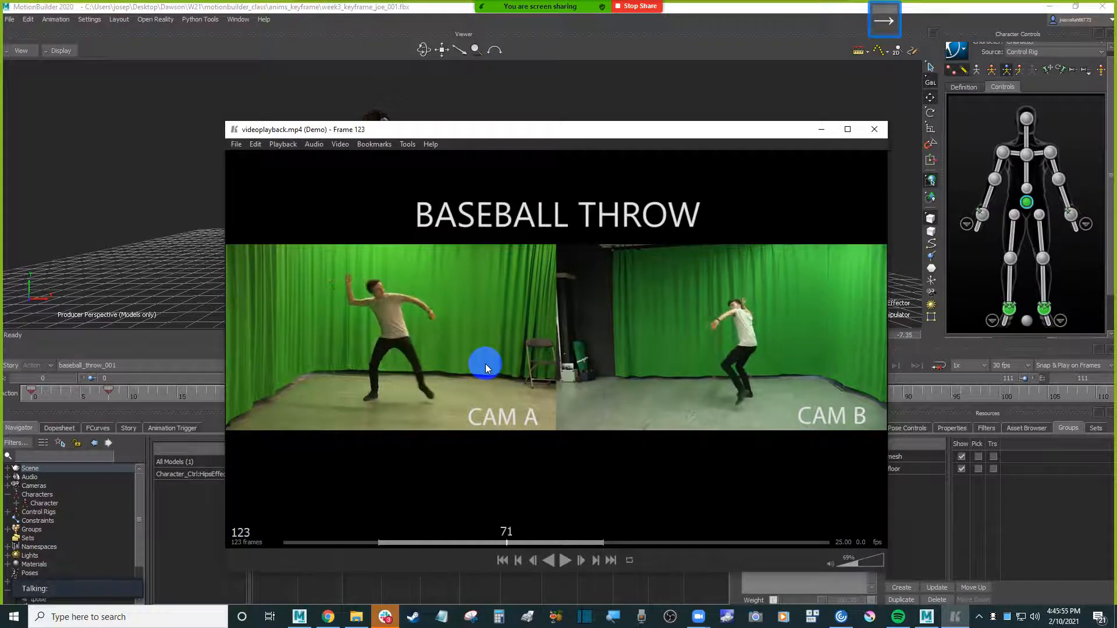
key("Right")
key("Right")
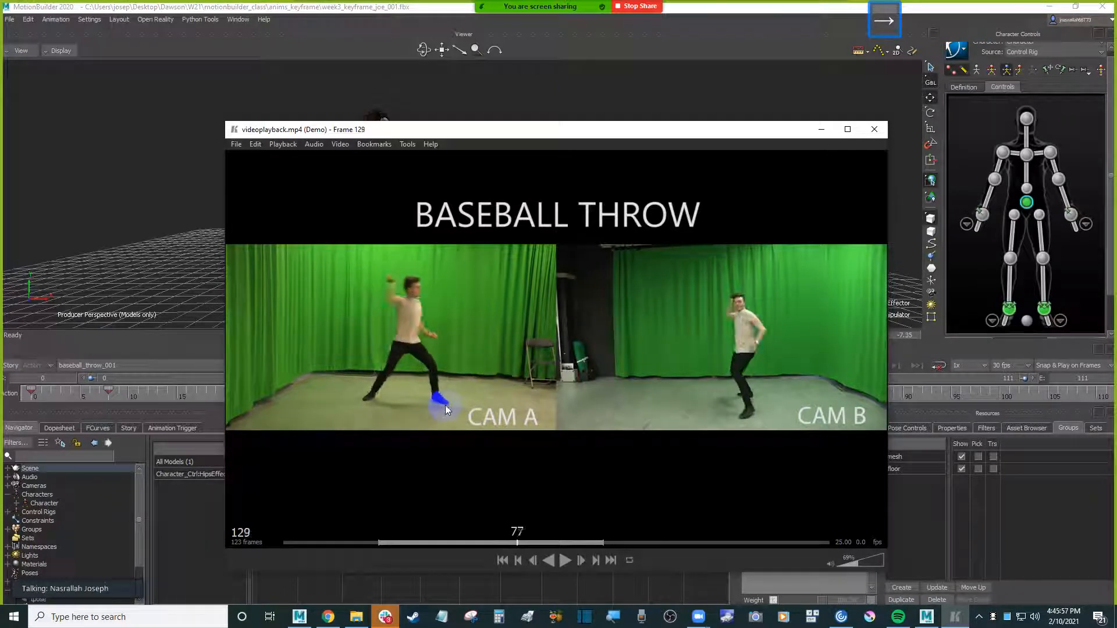
left_click(821, 129)
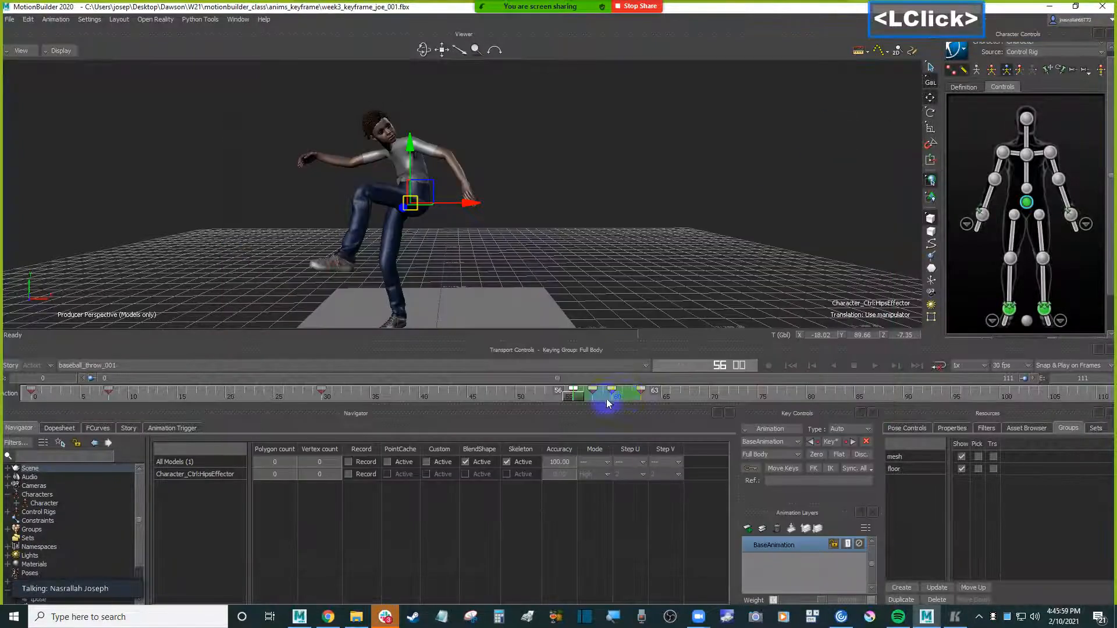
- Move the last three keys, at frames 58 through 63, so the first lands on frame 77, and advance to frame 79
double_click(678, 392)
left_click_drag(613, 397, 795, 395)
left_click_drag(570, 399, 776, 395)
key("Right")
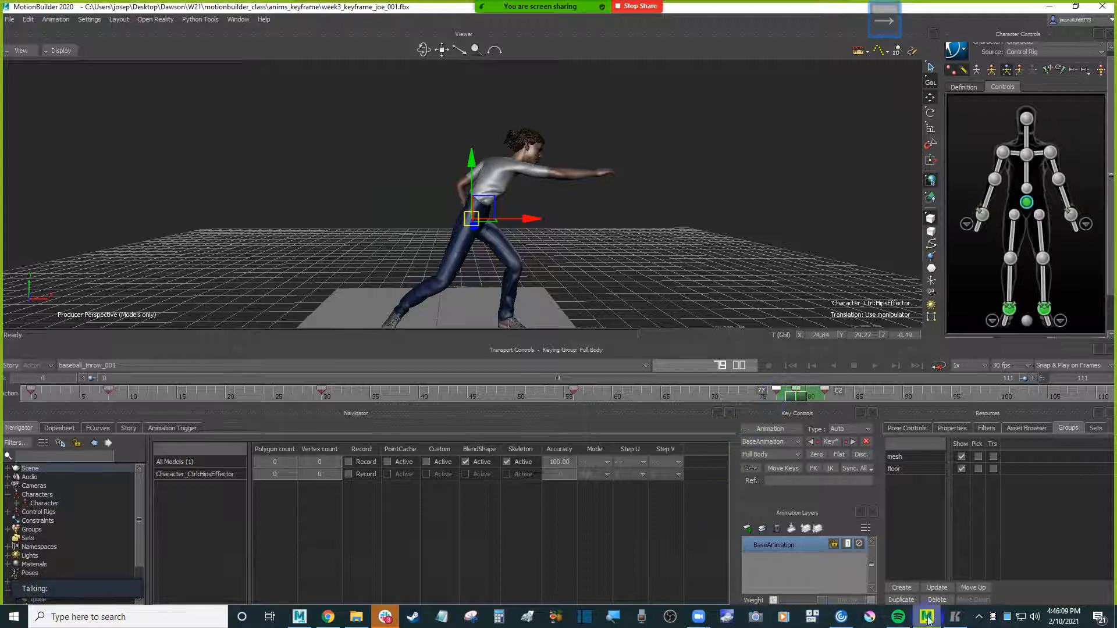
- Step the reference video to range frame 82 to find when the throwing arm is extended, and minimize it
left_click(955, 617)
key("Right")
key("Right")
key("Right")
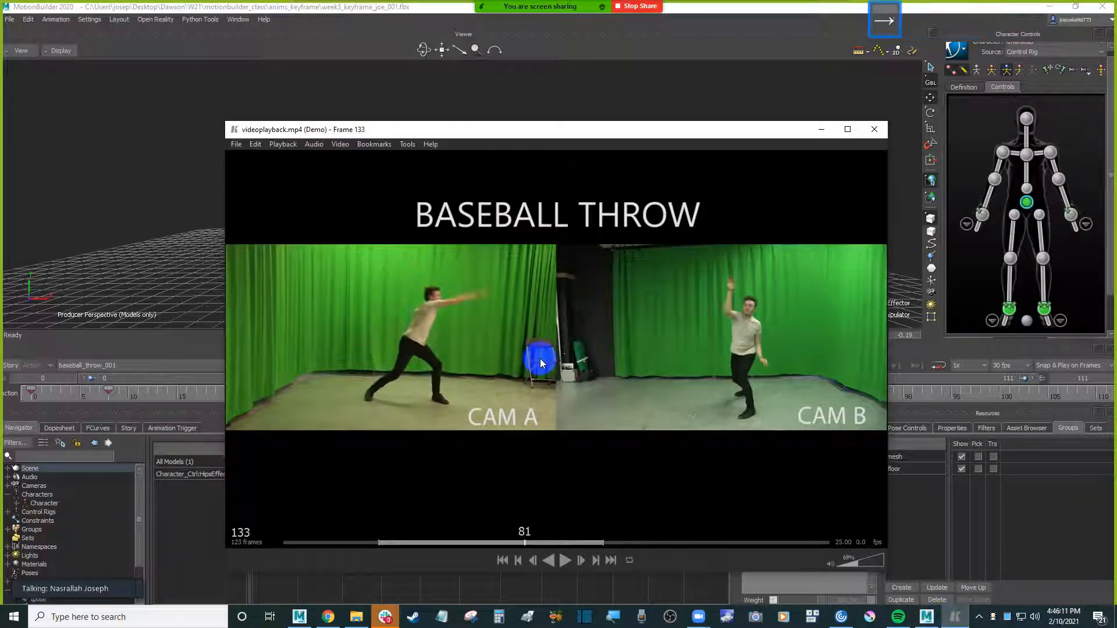
key("Left")
key("Right")
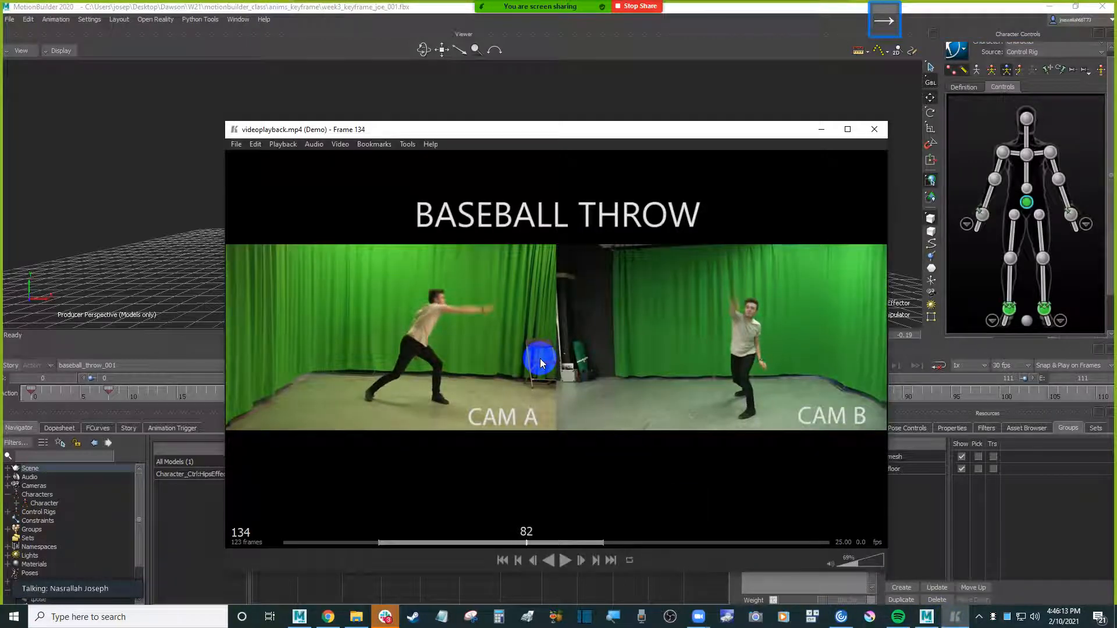
left_click(820, 129)
- Move the last two keys so the first lands on frame 82, and return to the pose at frame 77
left_click(876, 396)
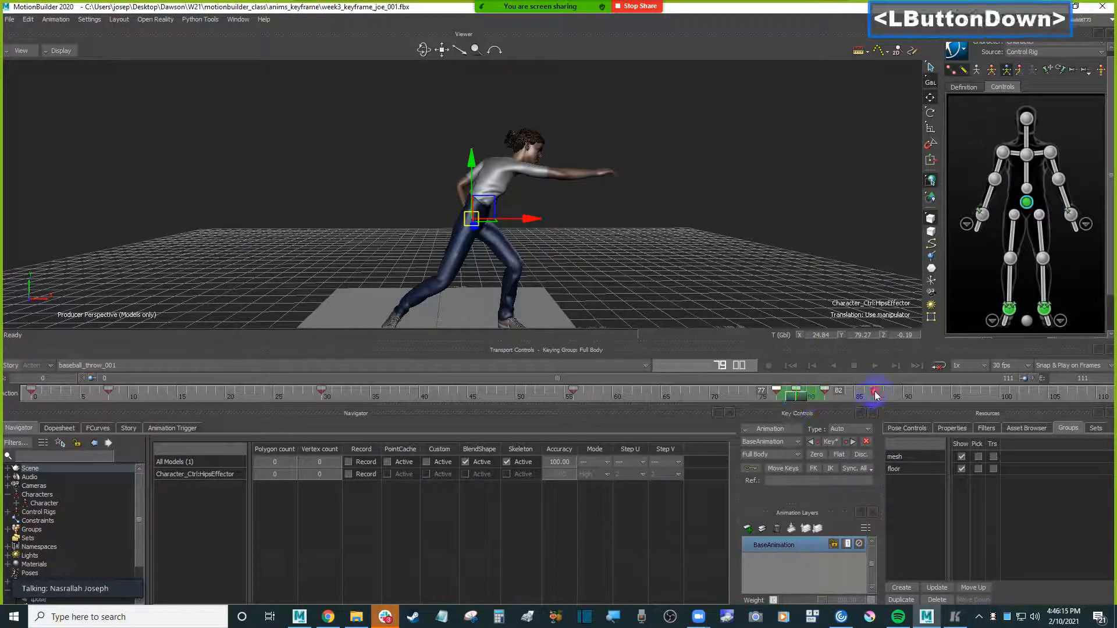
mouse_move(866, 393)
left_mouse_down()
mouse_move(791, 392)
mouse_move(851, 394)
left_mouse_up()
key("Left")
key("Left")
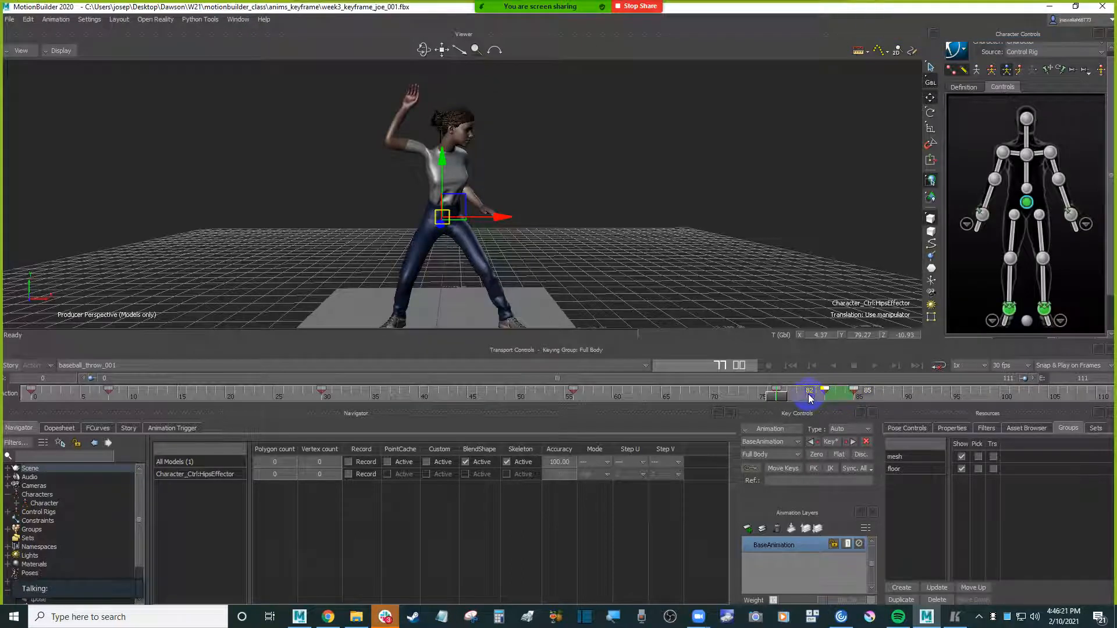
- Bring up the reference video and compare range frames 77 through 82, from the foot's landing to the arm's extension
left_click(955, 617)
key("Left")
key("Left")
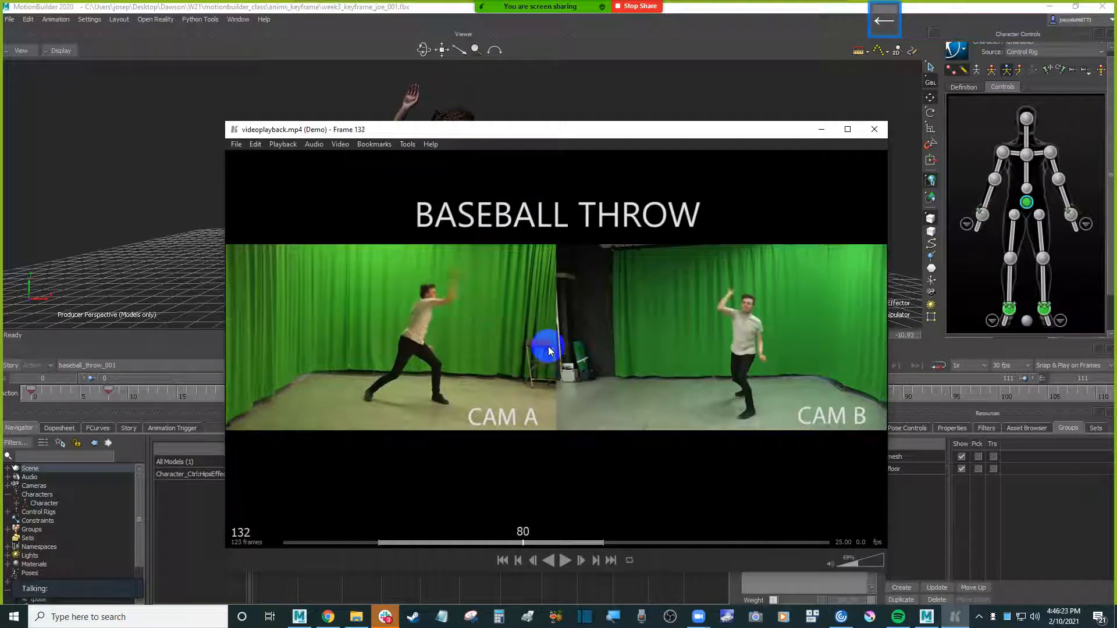
key("Left")
key("Left")
key("Left")
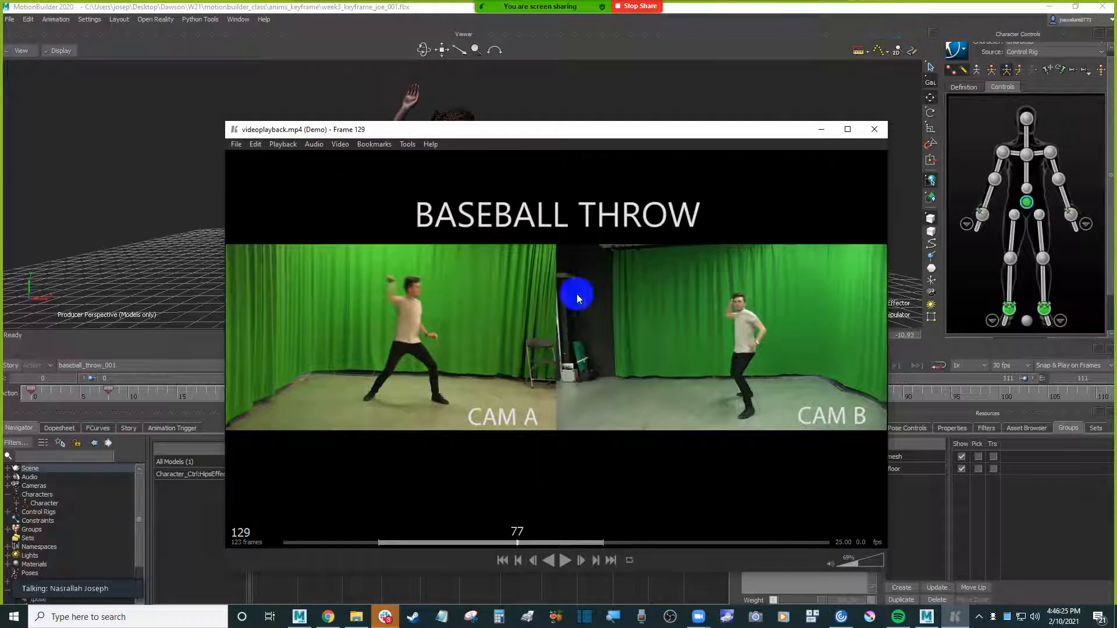
key("Right")
key("Right")
key("Right")
key("Right")
key("Right")
key("Right")
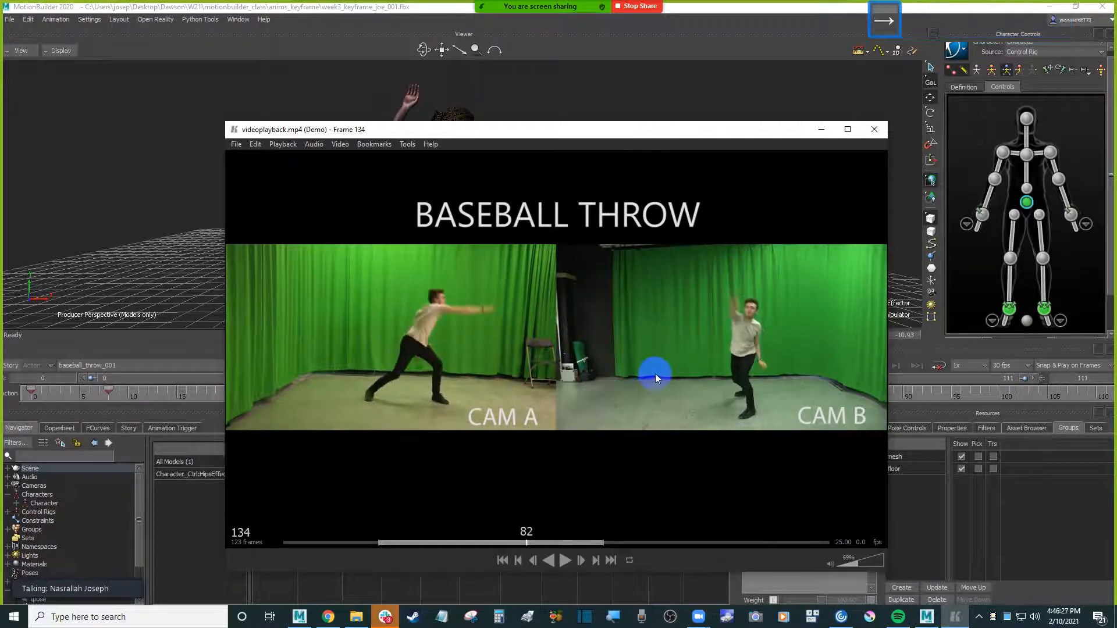
- Step back and forth through the follow-through in the reference video, stop at range frame 90, and minimize it
key("Right")
key("Right")
key("Right")
key("Right")
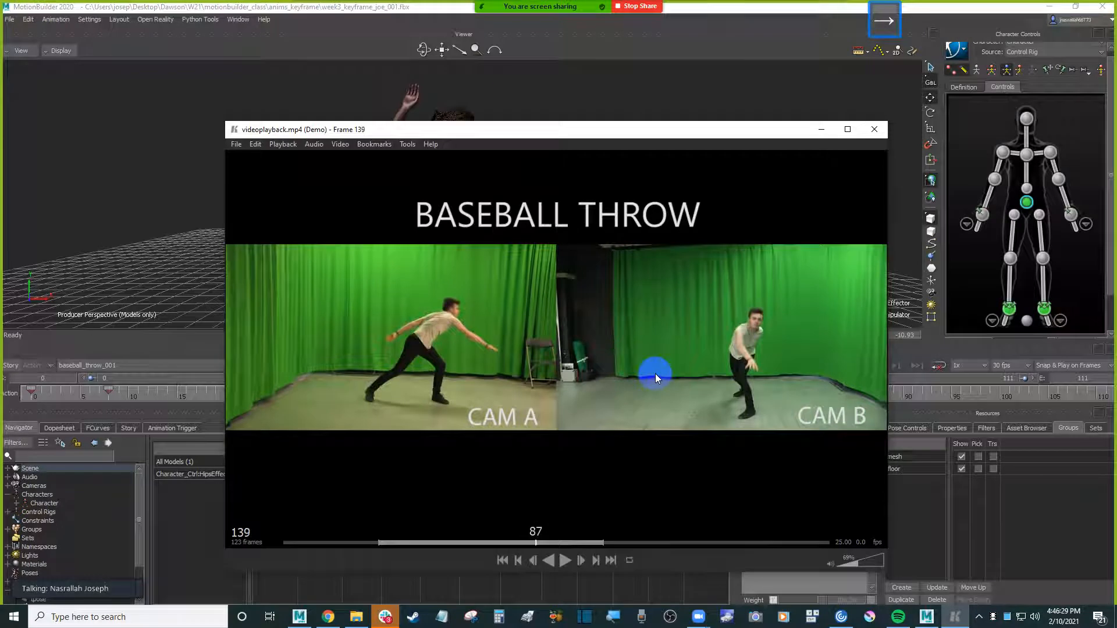
key("Right")
key("Right")
key("Left")
key("Left")
key("Left")
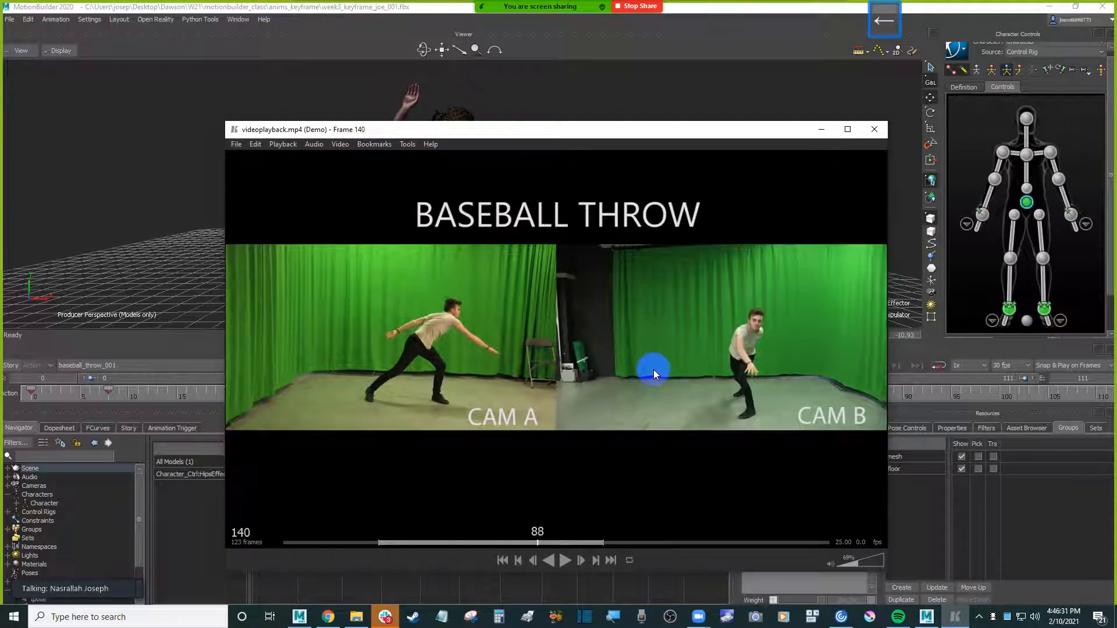
key("Right")
key("Right")
key("Right")
key("Right")
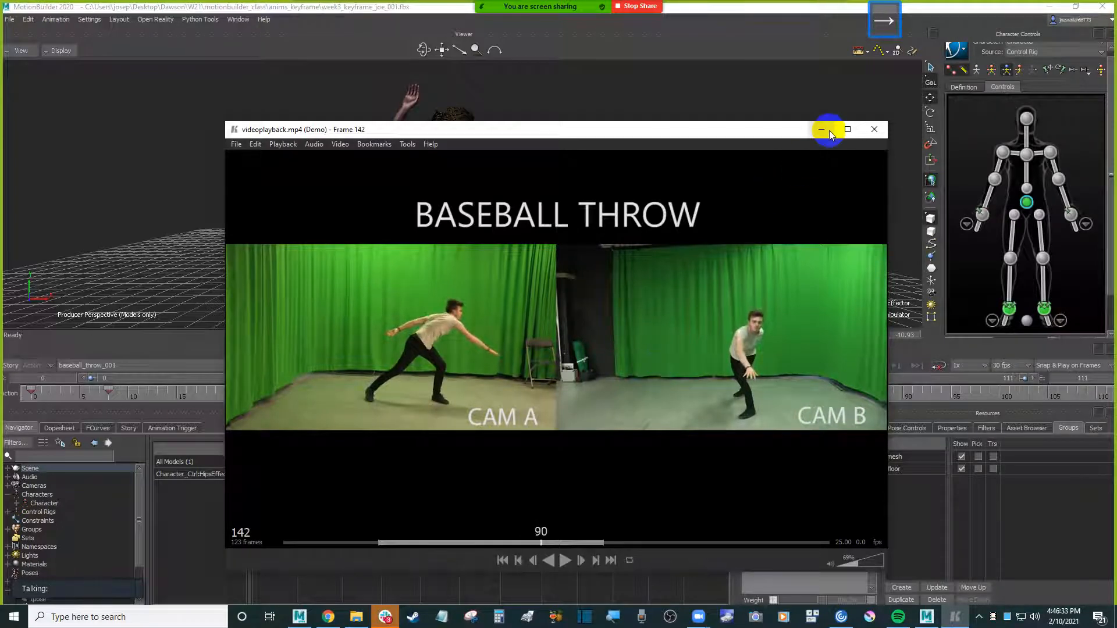
left_click(821, 129)
- Move the last key to frame 90 and set the timeline's end frame to 90
mouse_move(903, 396)
left_mouse_down()
mouse_move(849, 394)
mouse_move(907, 396)
left_mouse_up()
key("Left")
key("Right")
key("Right")
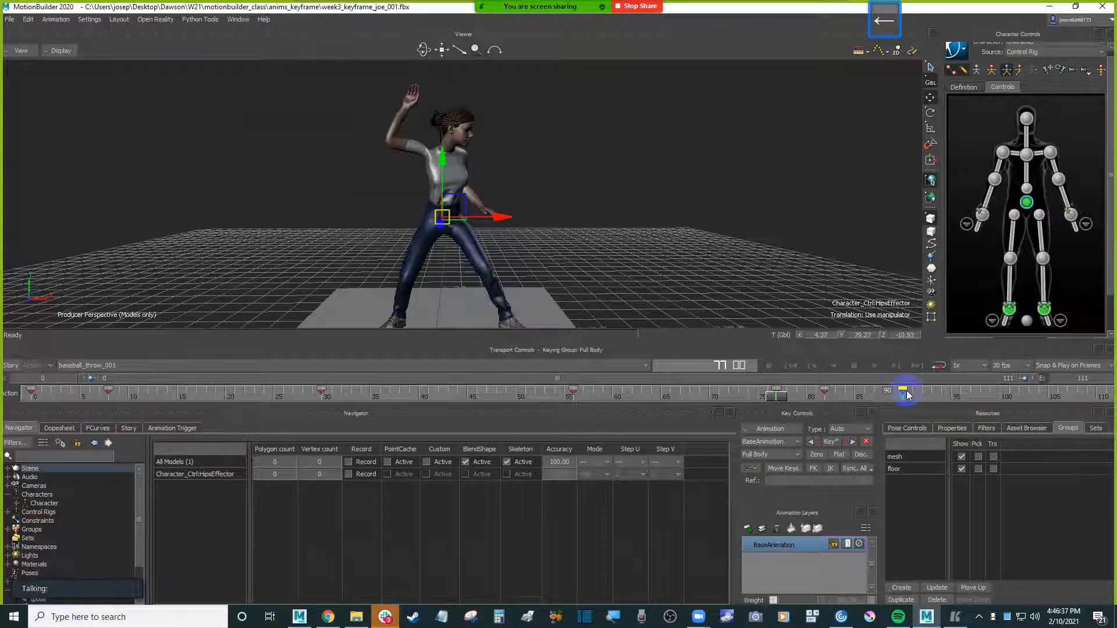
double_click(1094, 378)
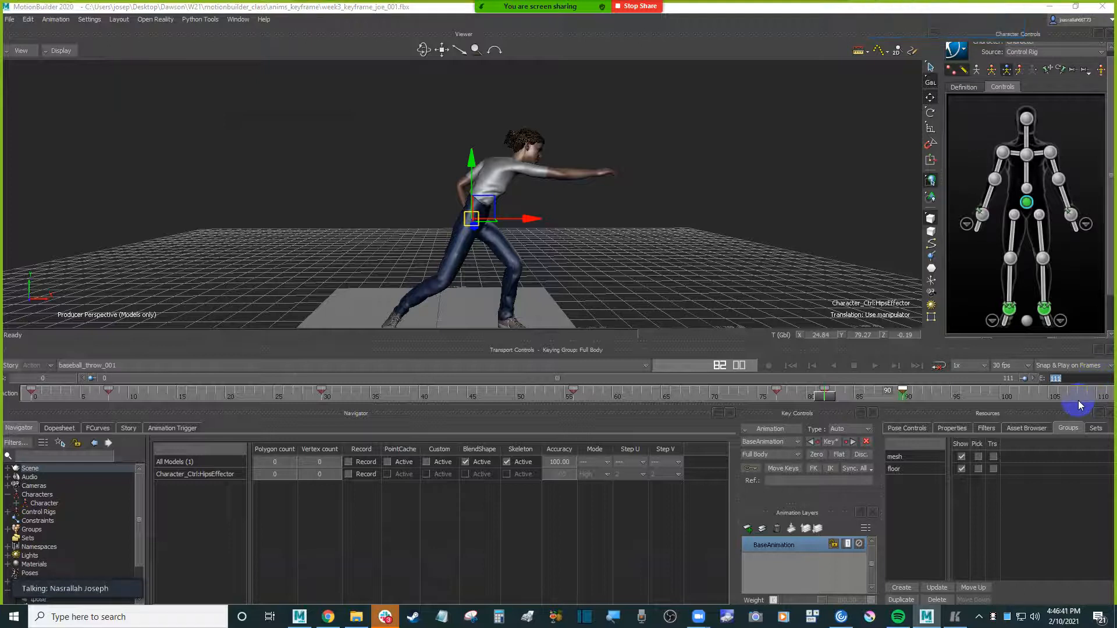
type("90")
key("Return")
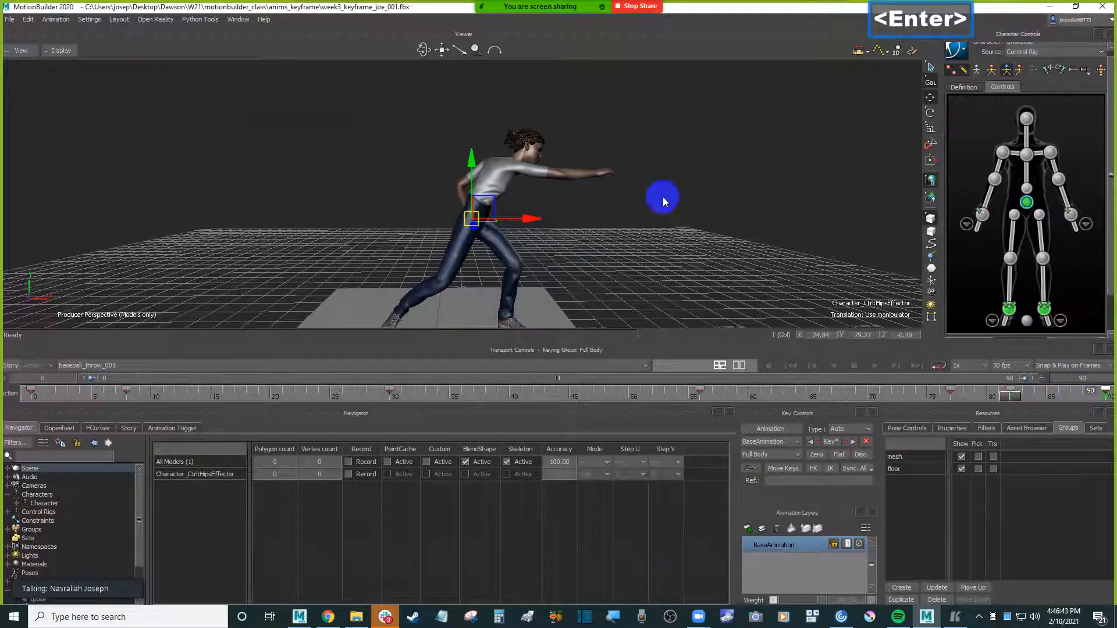
- Deselect the hips effector and play the retimed throw from the start in a slightly wider view, stopping at frame 61
left_click(688, 225)
left_click_drag(687, 222, 665, 232, "ctrl")
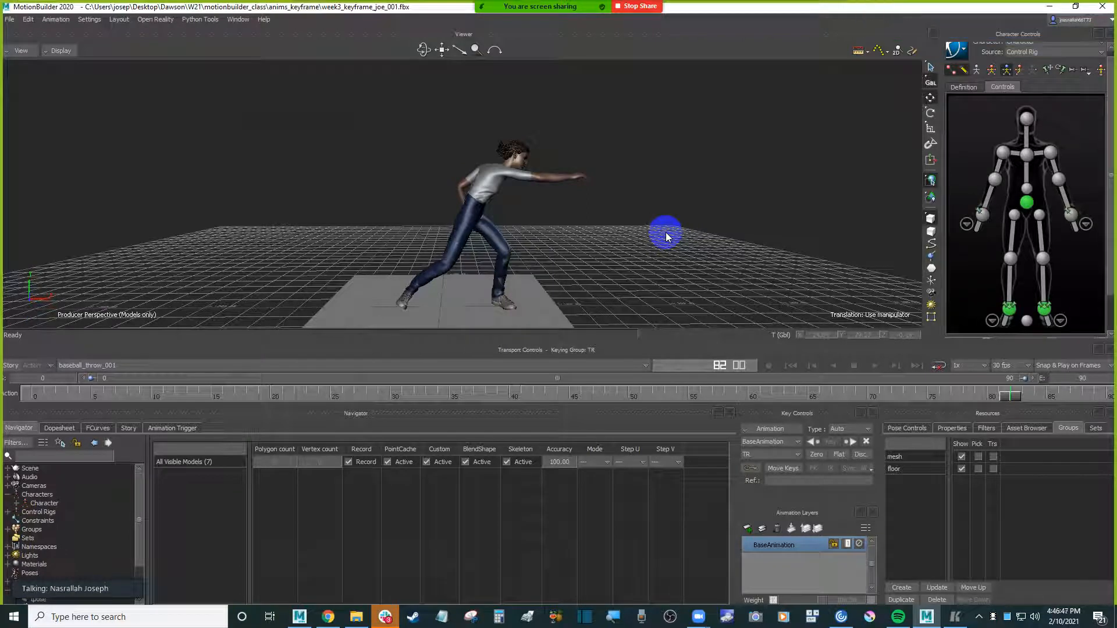
key("ctrl+Home")
key("ctrl+space")
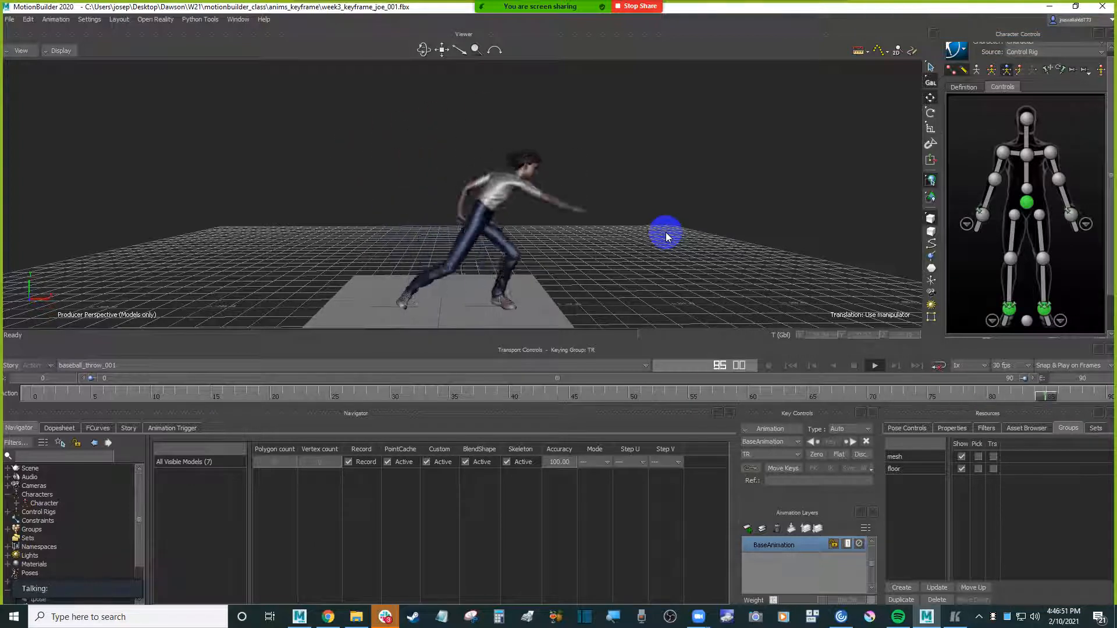
key("ctrl+space")
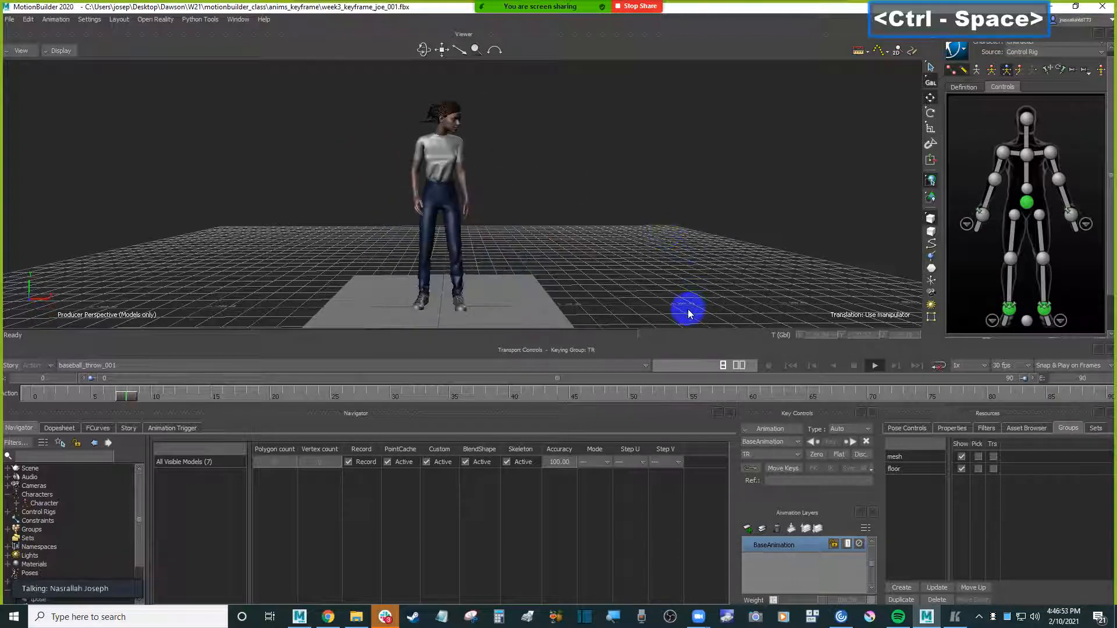
key("ctrl+space")
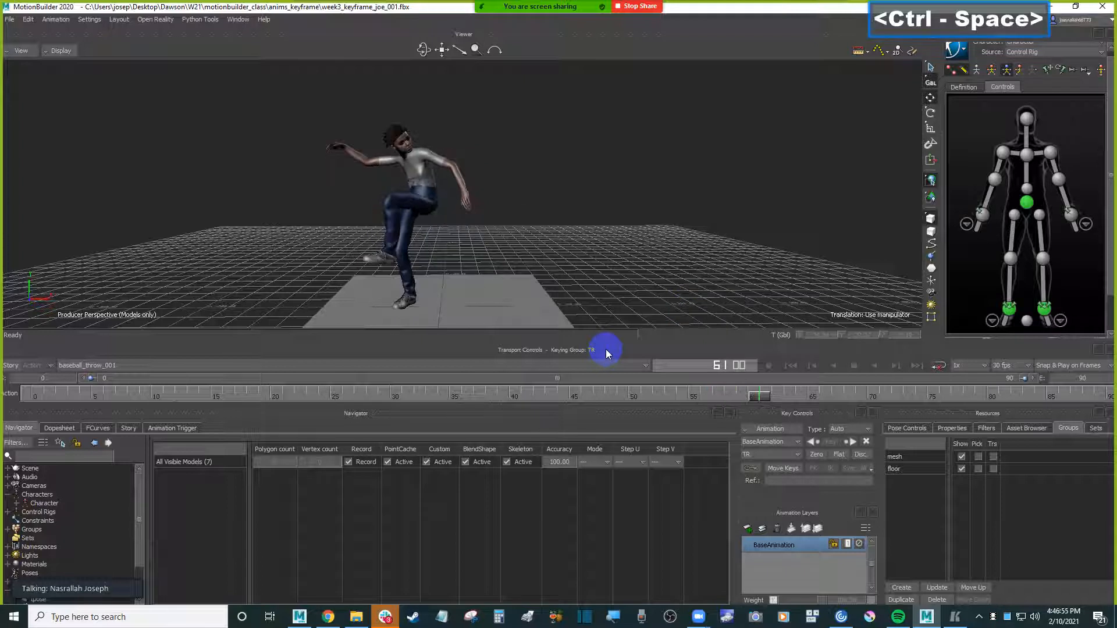
- Scrub through the throw's timeline with the hips effector selected to check the retimed poses against their keys
left_click(759, 398)
left_click_drag(759, 398, 499, 396)
left_click(1026, 202)
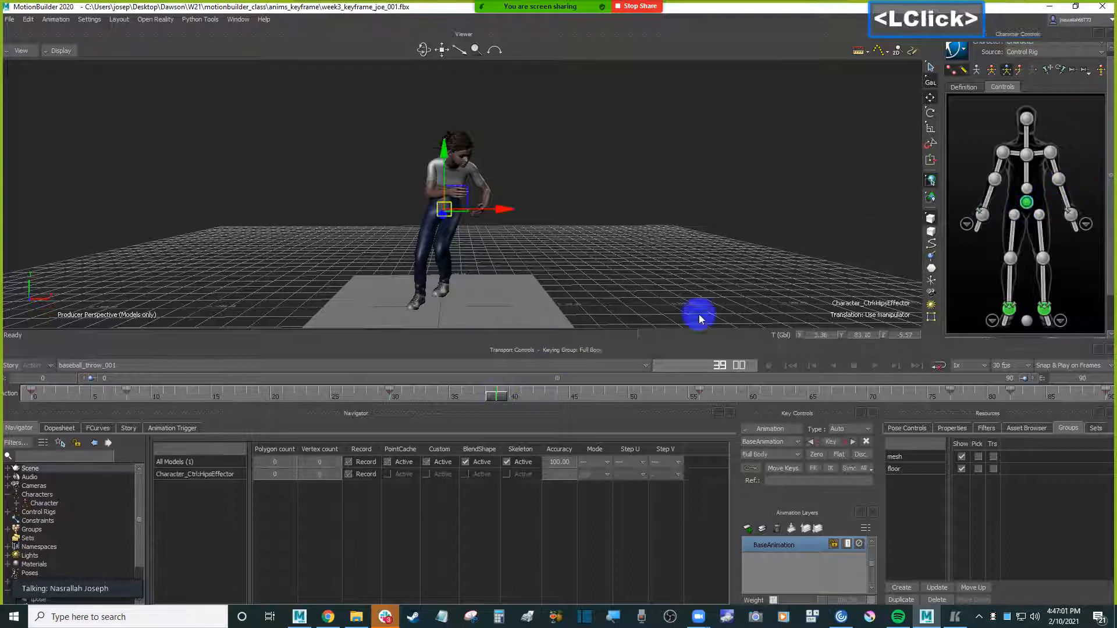
left_click_drag(498, 391, 701, 396)
key("Left")
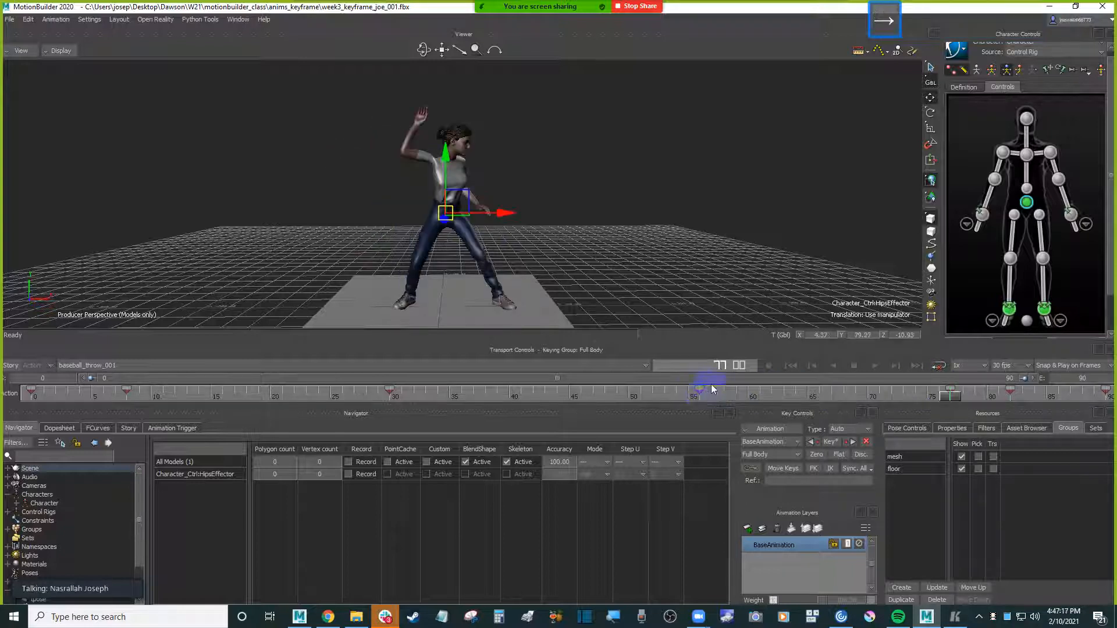
- Bring up the reference video, step from range frame 52 to 76 to examine the leg lift and stride, and minimize it
left_click(955, 617)
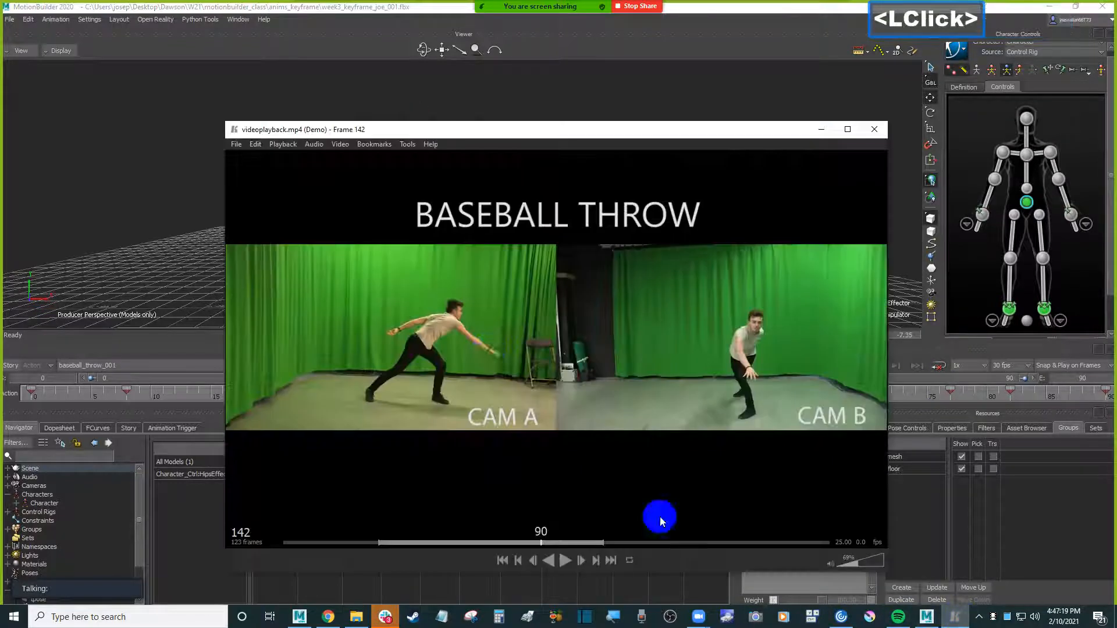
left_click(472, 535)
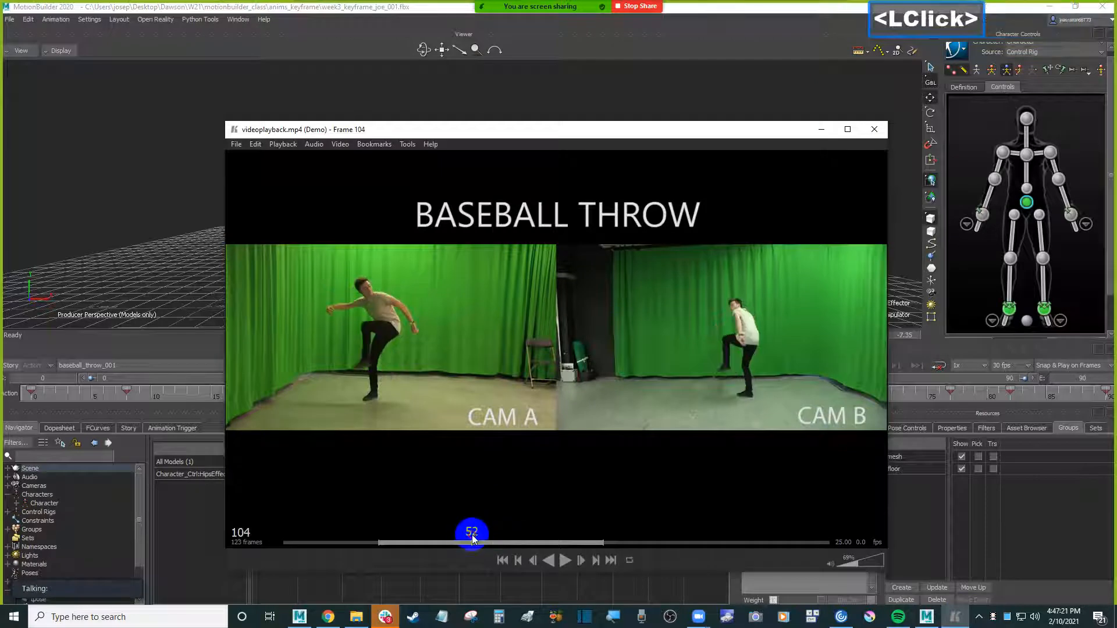
key("Right")
key("Right")
key("Right")
key("Right")
key("Right")
key("Right")
key("Right")
key("Right")
key("Right")
key("Right")
key("Right")
key("Right")
key("Right")
key("Right")
key("Right")
key("Right")
key("Right")
key("Right")
key("Right")
key("Right")
key("Right")
key("Right")
key("Right")
key("Left")
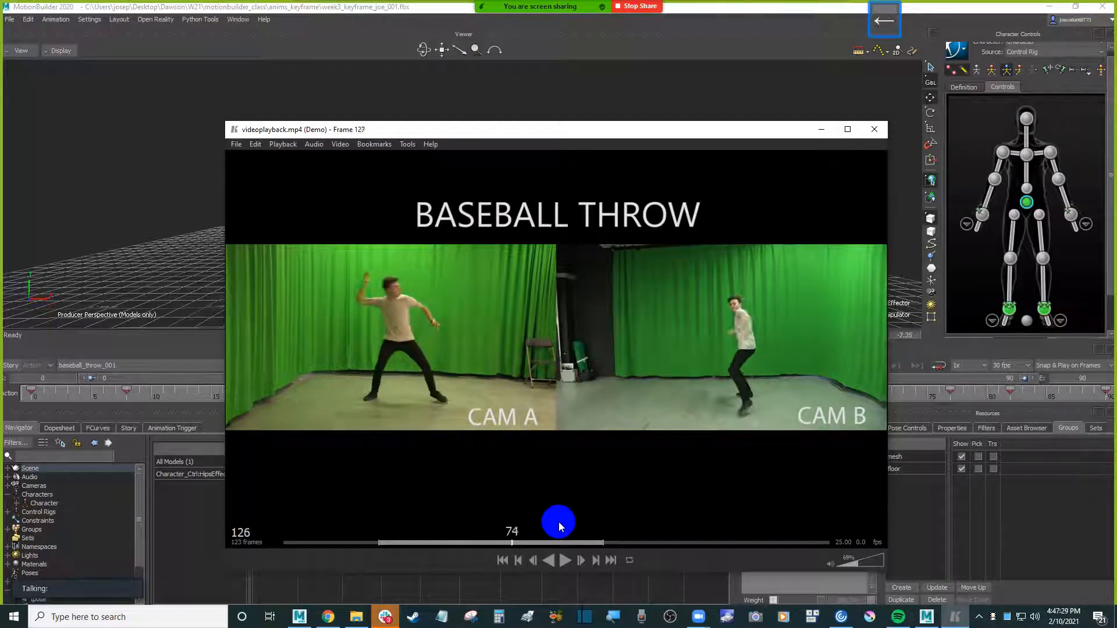
key("Right")
left_click(408, 51)
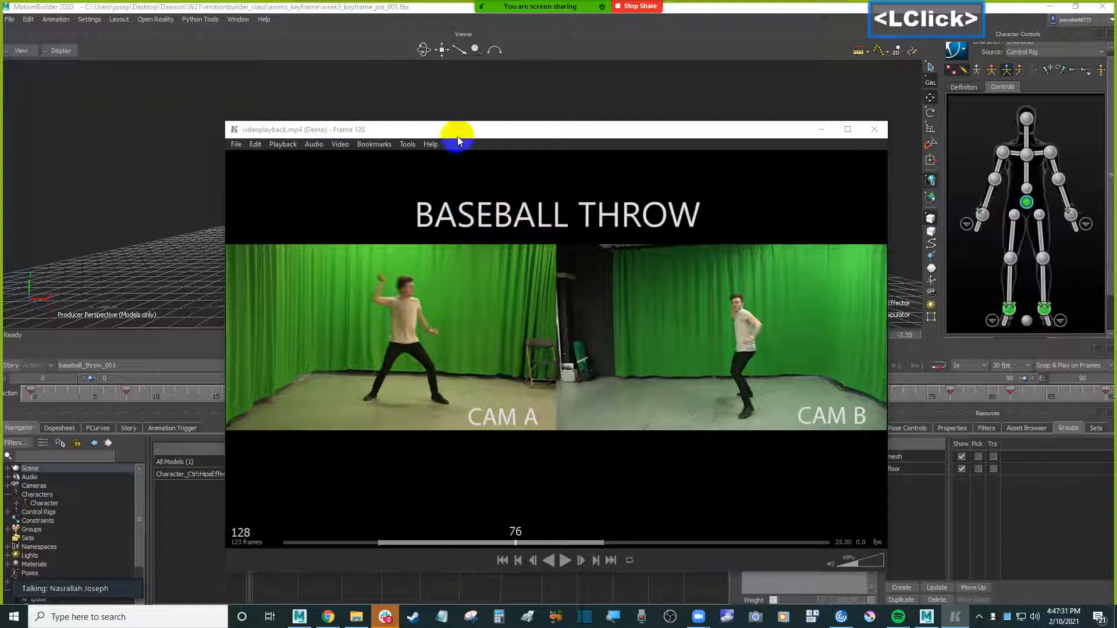
left_click(822, 129)
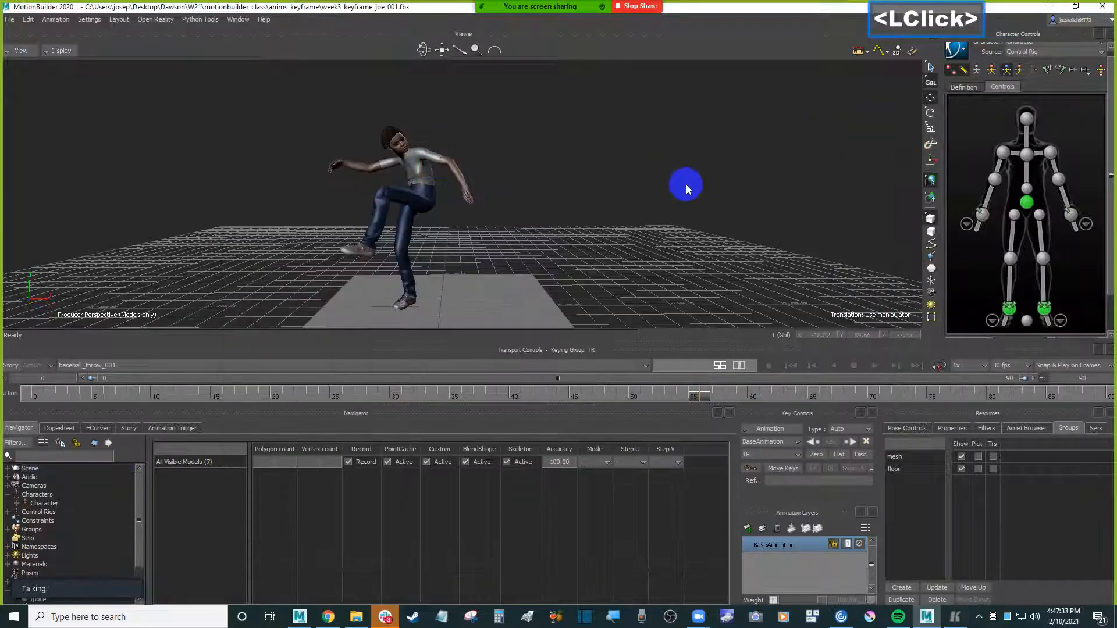
- Play the retimed throw through to frame 90 with no effector selected
double_click(750, 199)
key("ctrl+space")
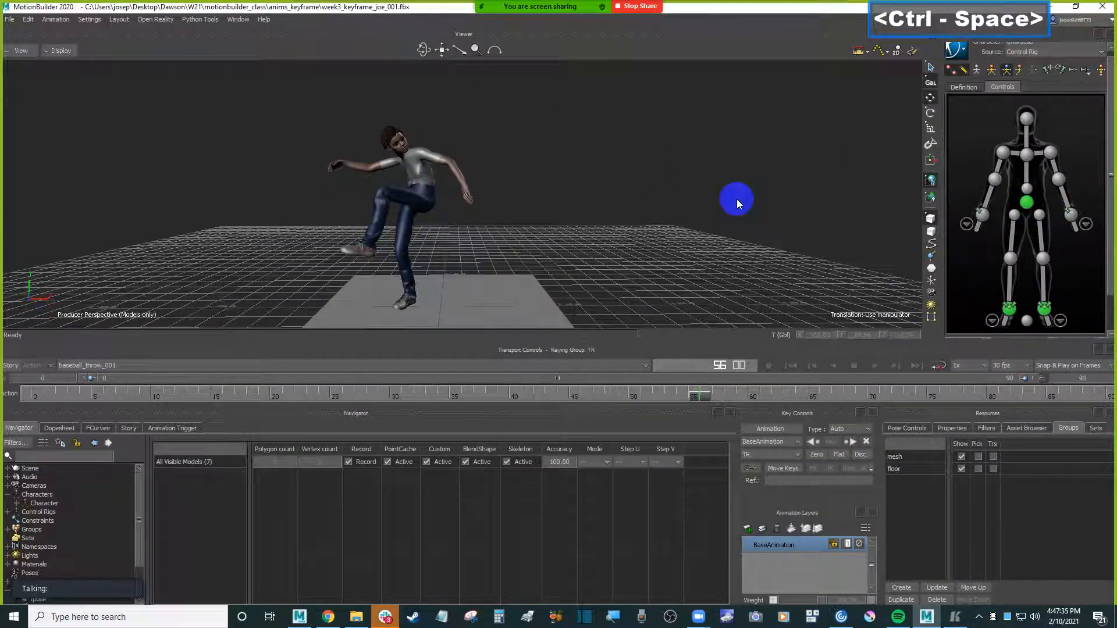
key("ctrl+space")
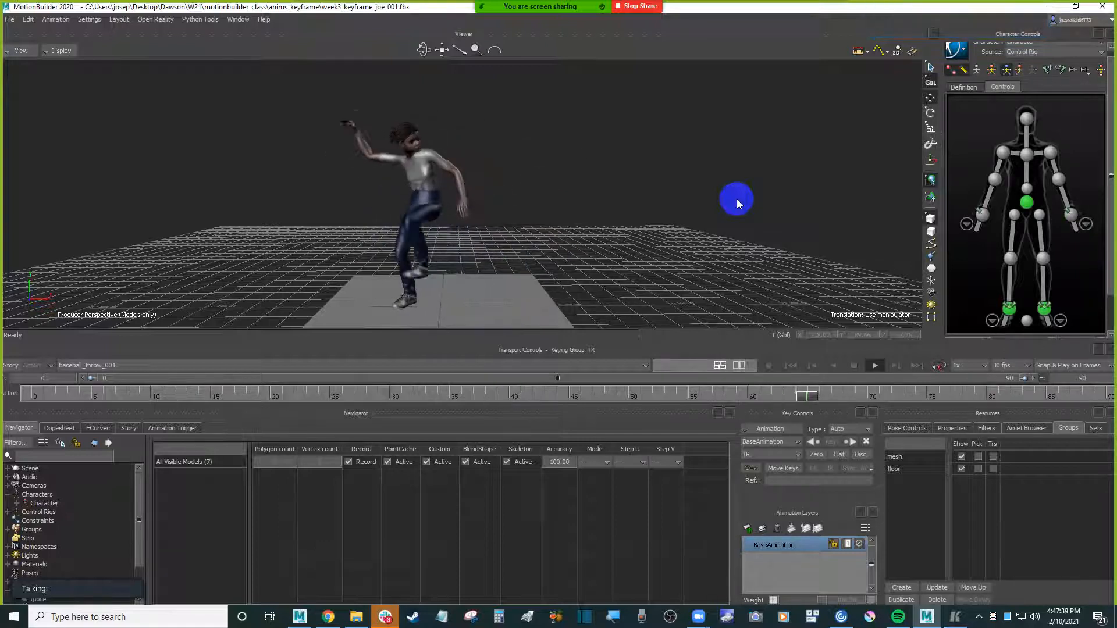
- Play the reference video from the start to compare its timing, rewind it to frame 1, and minimize it
left_click(955, 617)
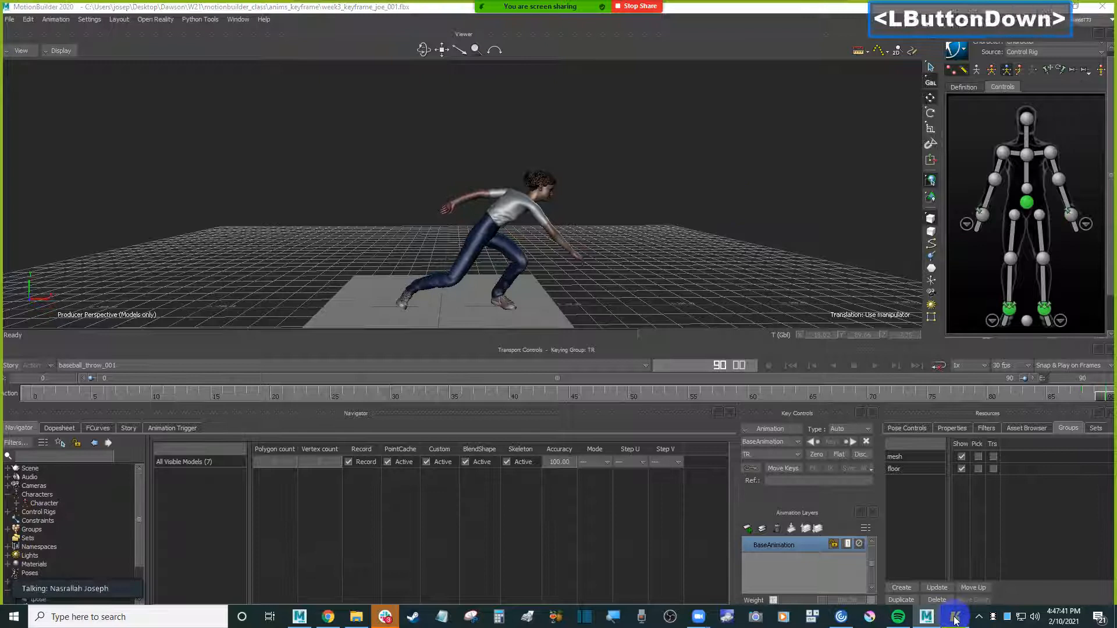
left_click(564, 343)
key("Home")
key("space")
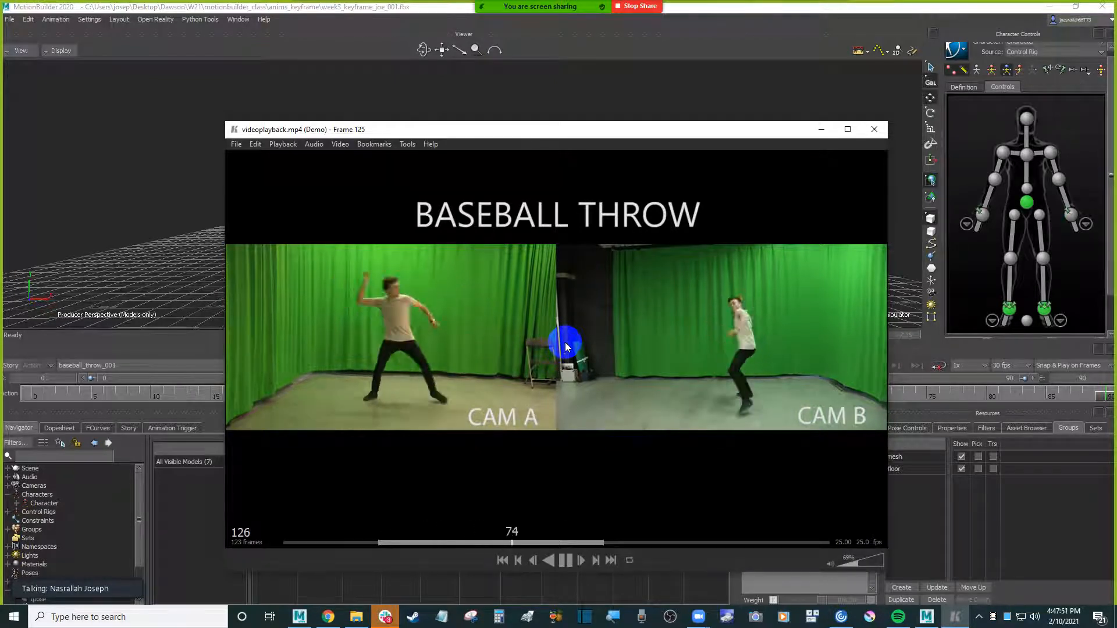
key("Home")
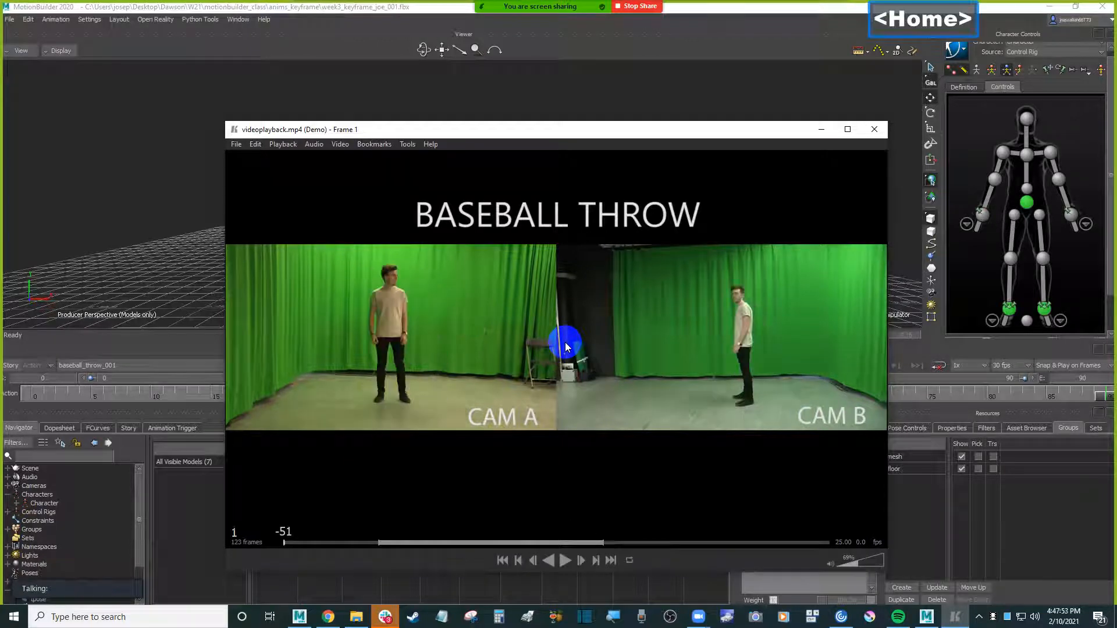
left_click(821, 129)
- Replay the character's throw and watch how the feet move between poses
double_click(741, 147)
key("ctrl+space")
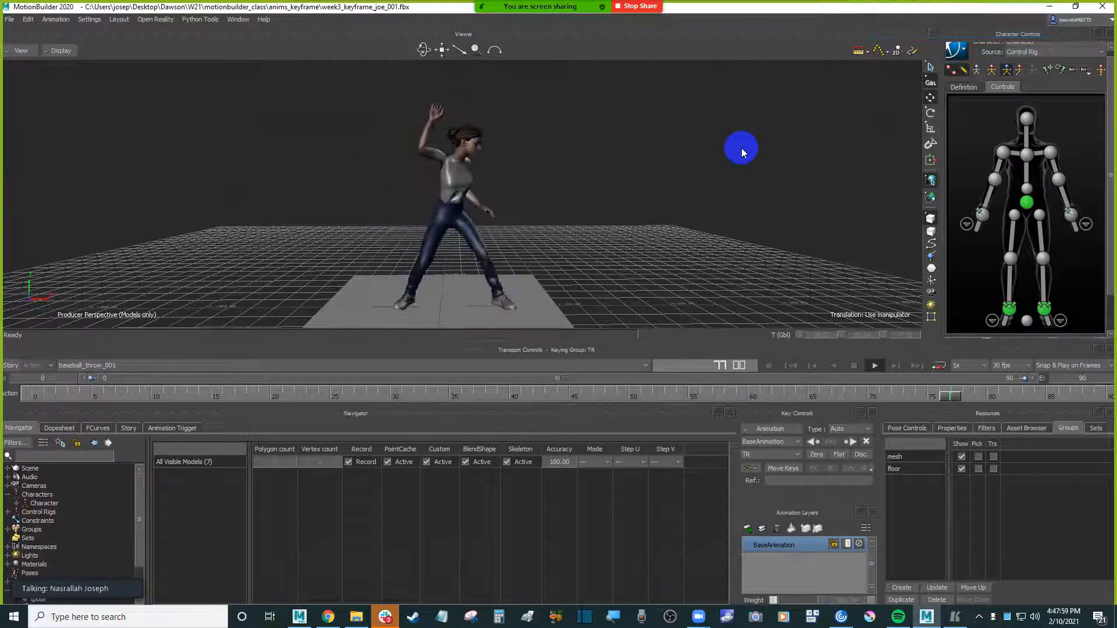
key("ctrl+space")
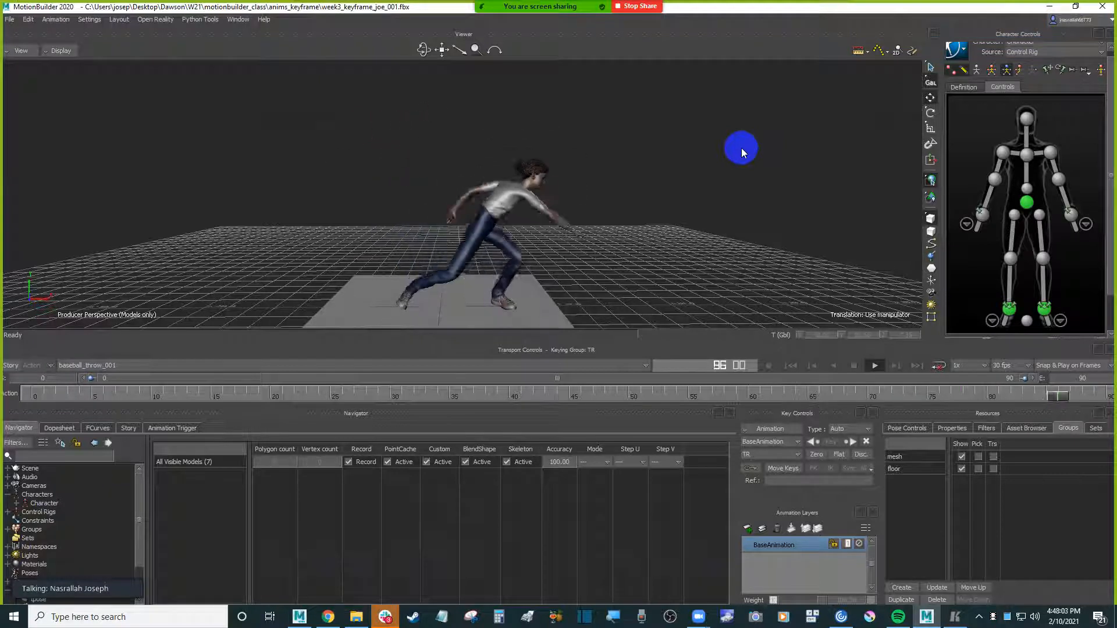
key("ctrl+space")
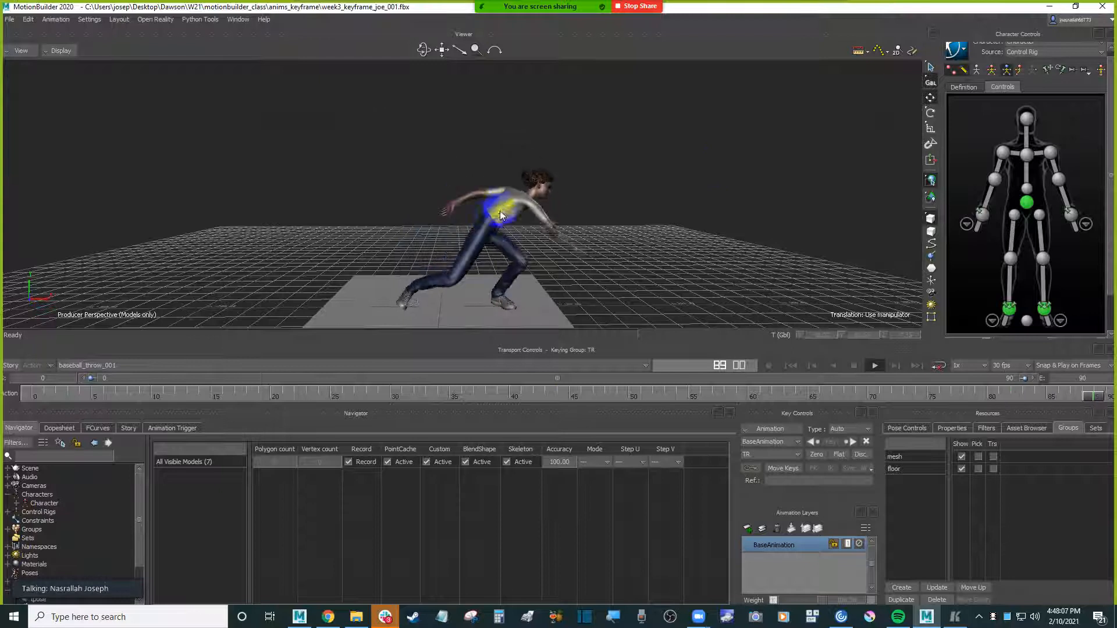
- Switch the keying mode to Body Part and select both the right and left ankle effectors
left_click(1010, 309)
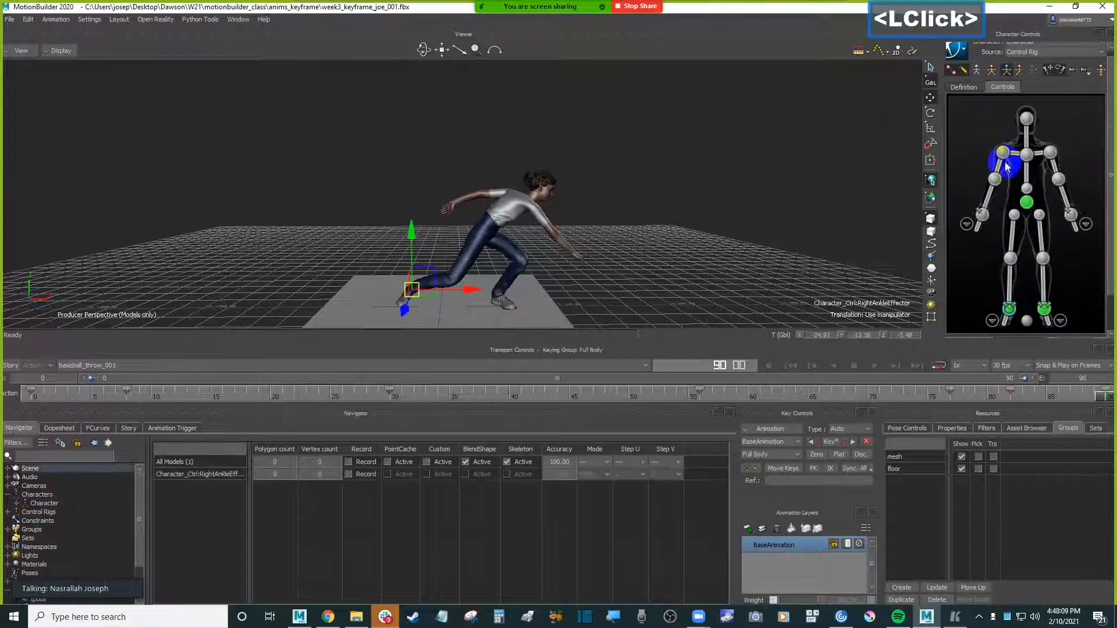
left_click(1021, 72)
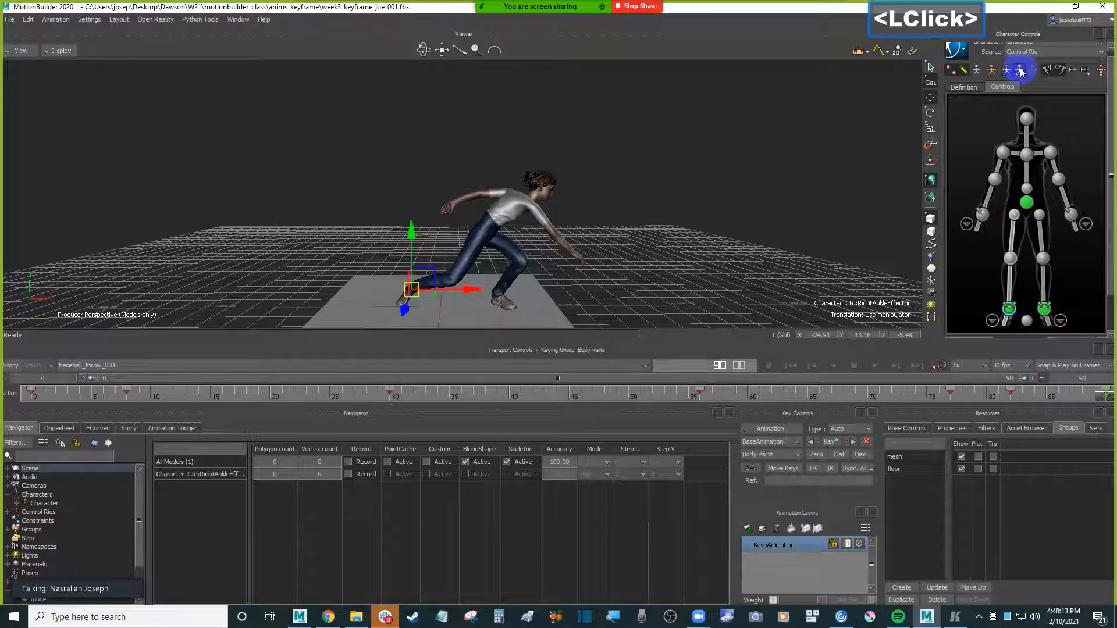
left_click(1044, 309, "ctrl")
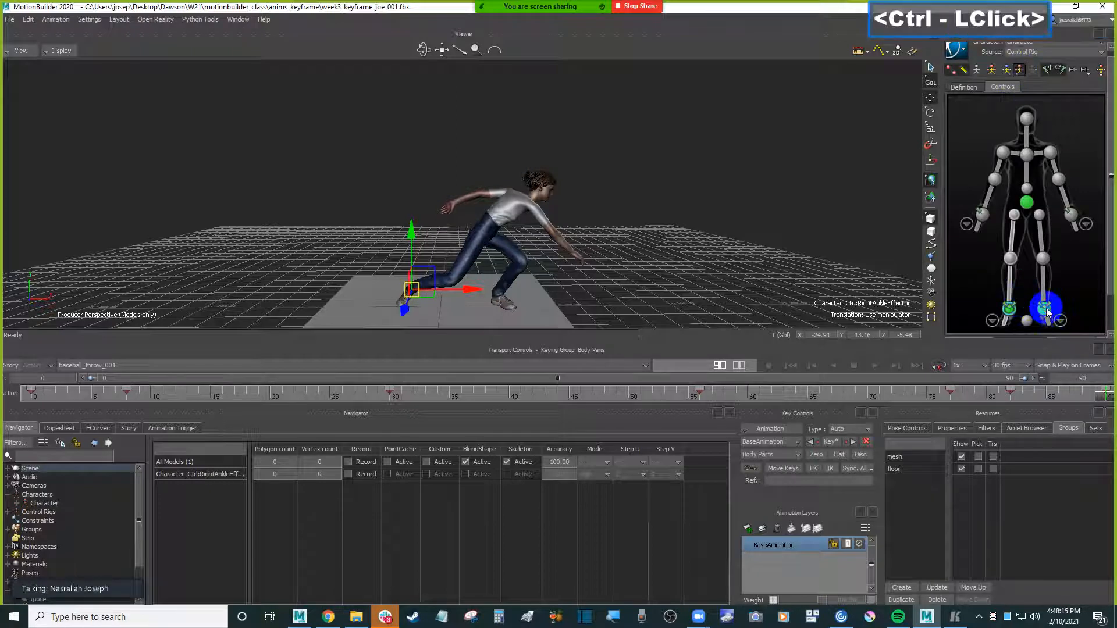
left_click(1103, 394)
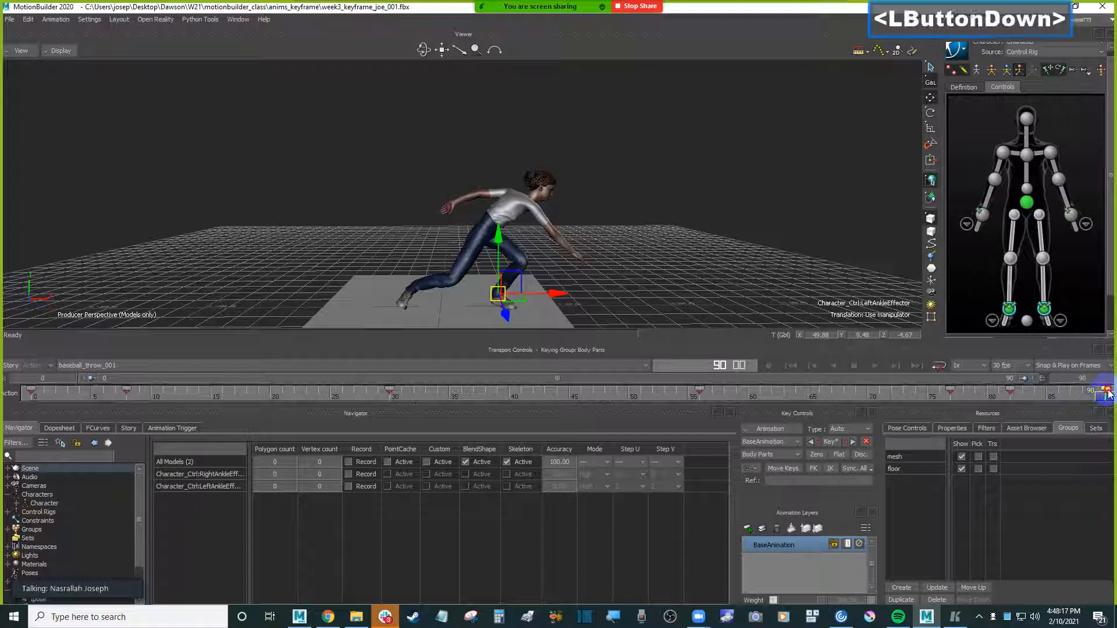
left_click(32, 393, "shift")
right_click(162, 395)
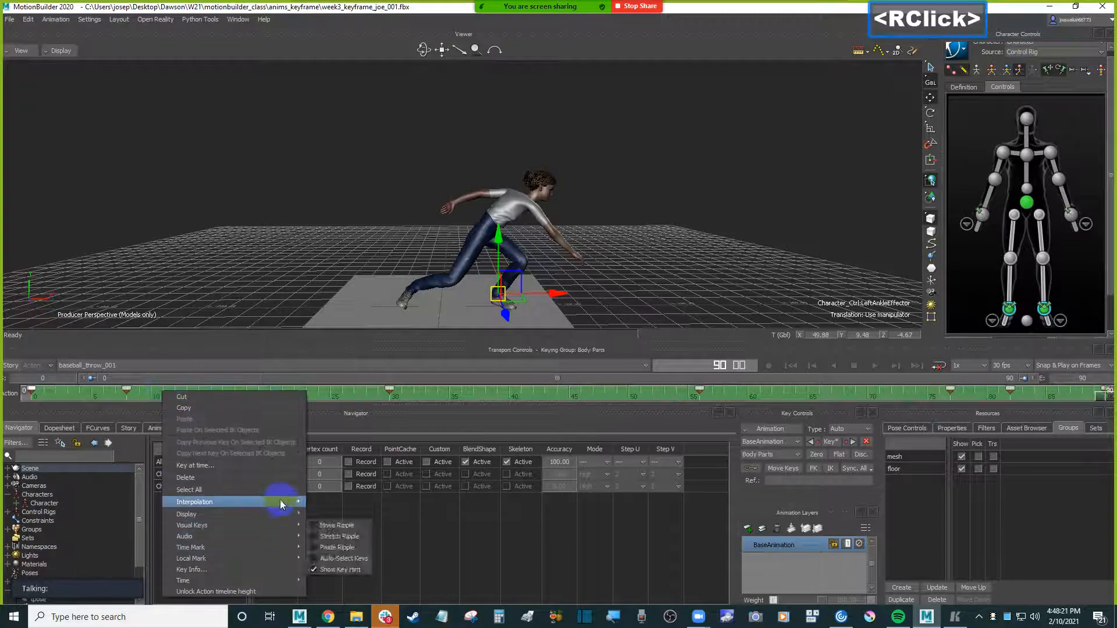
mouse_move(282, 502)
left_click(438, 395)
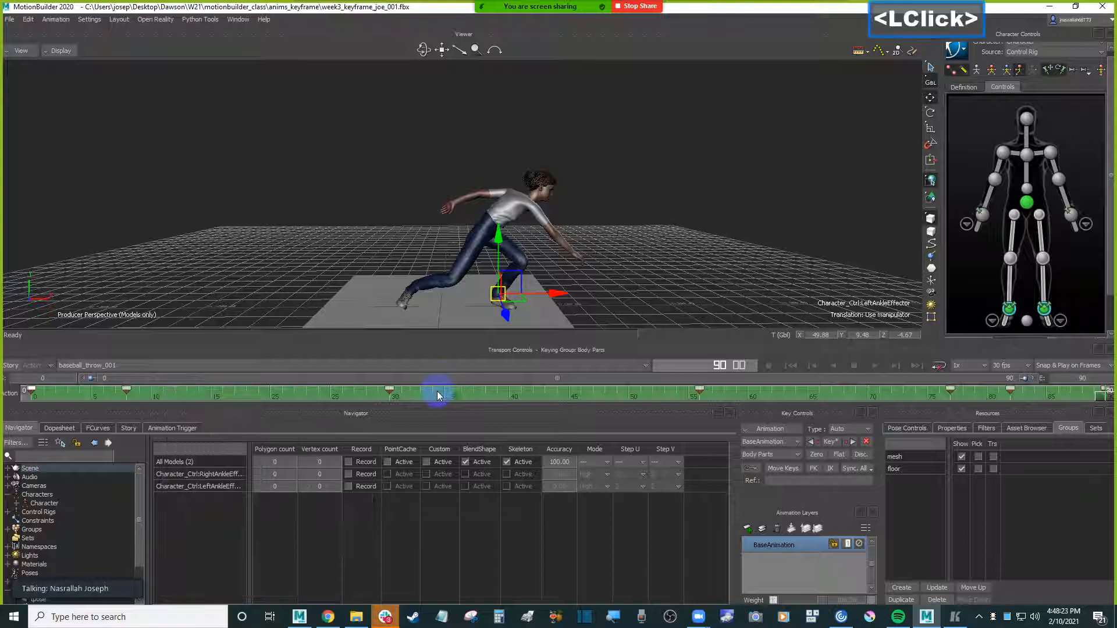
- Display both ankle effectors' translation curves in the FCurves editor and frame them
left_click(99, 428)
left_click(34, 483)
key("f")
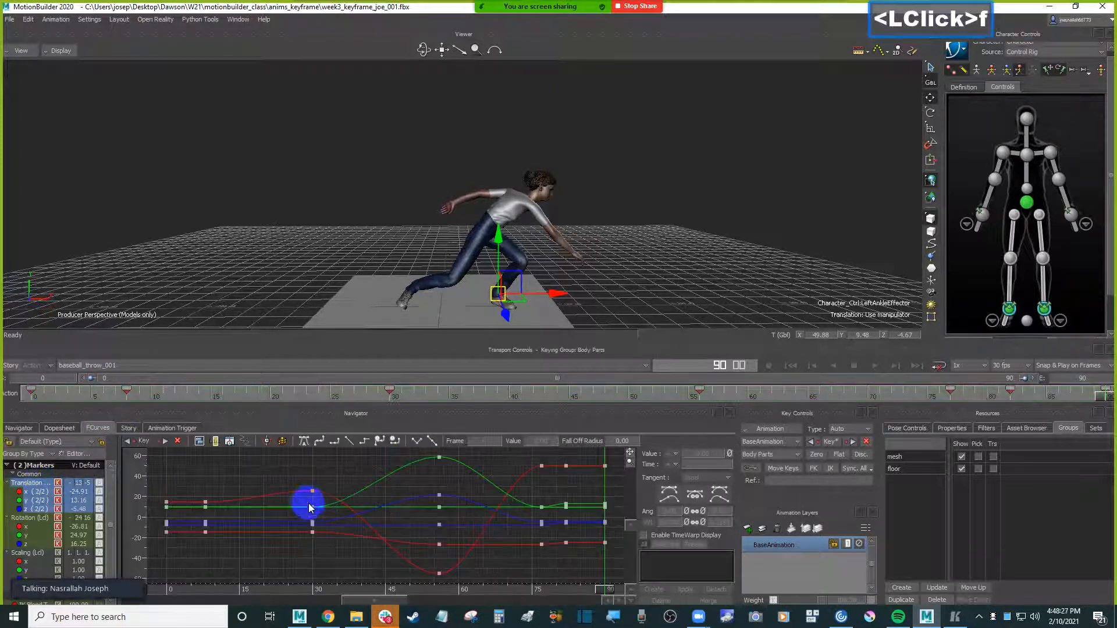
left_click_drag(319, 499, 357, 483, "ctrl")
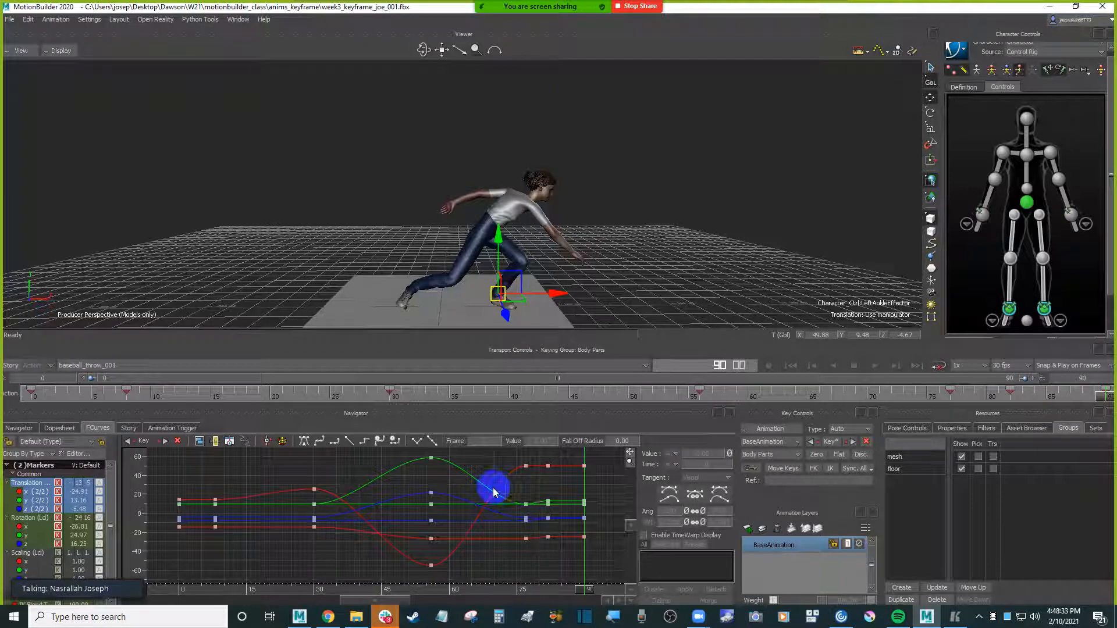
left_click(33, 394)
left_click_drag(221, 475, 200, 456, "ctrl")
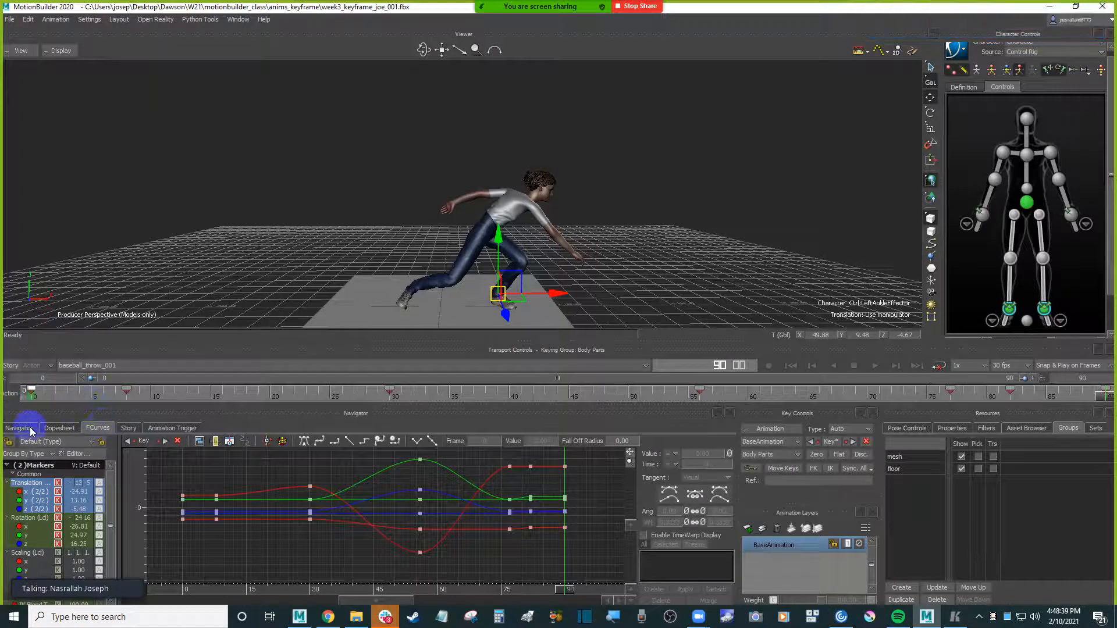
left_click(1104, 392, "shift")
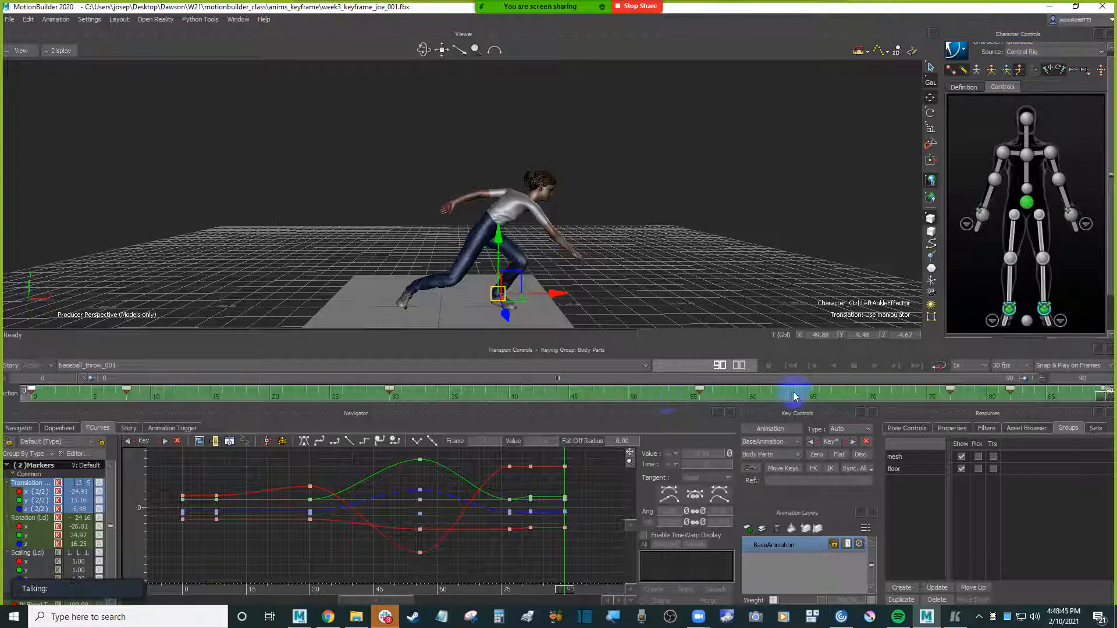
left_click(75, 393)
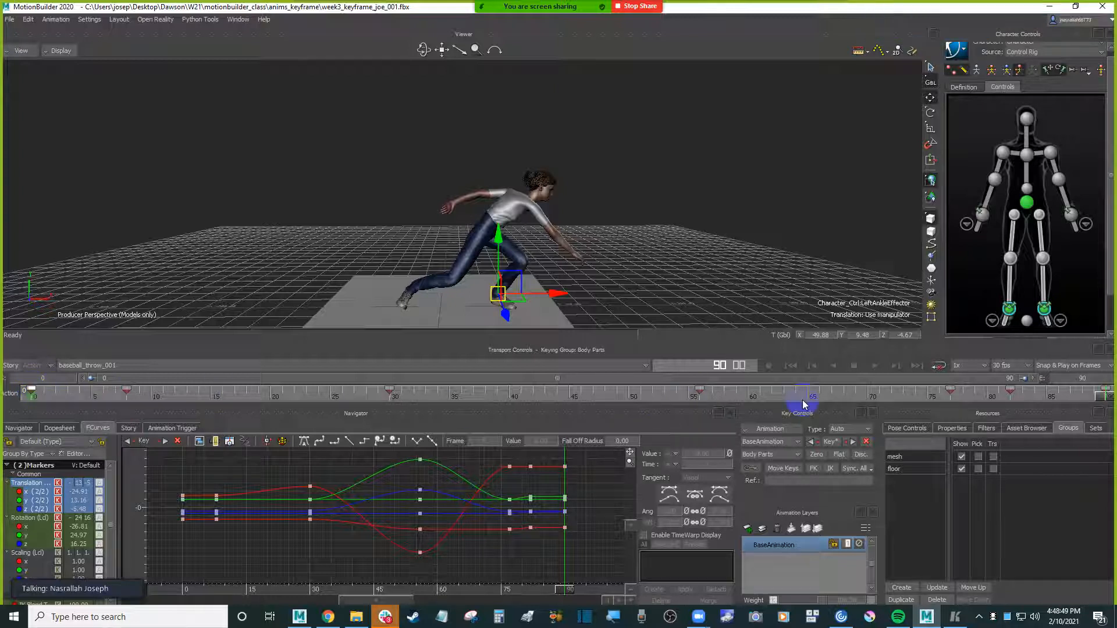
left_click(1056, 397)
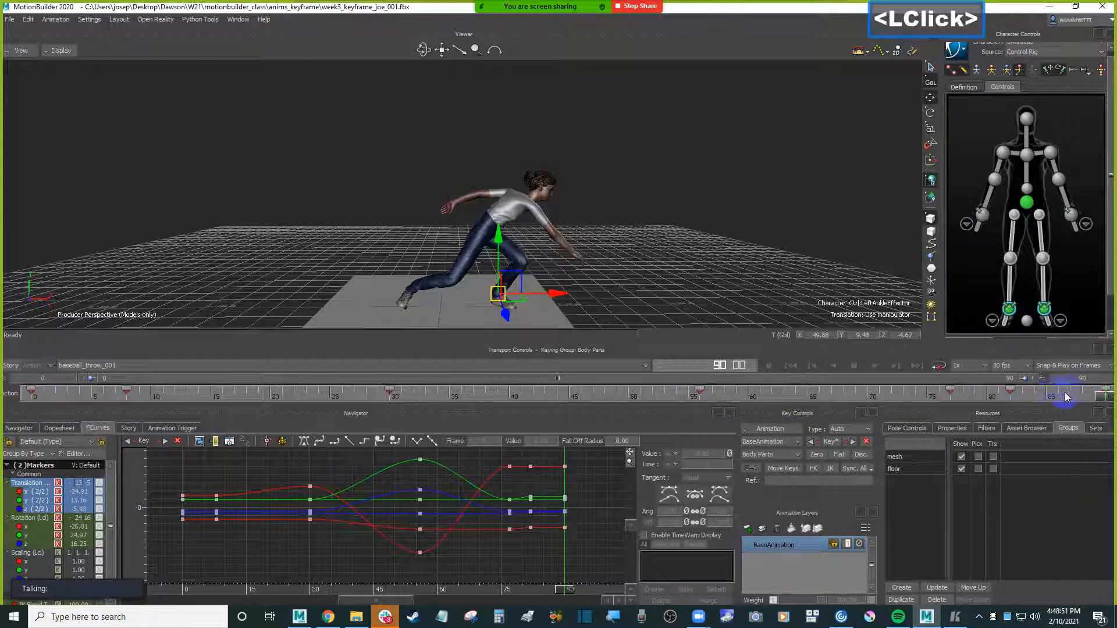
- Select all ankle keys from frame 0 to 90 and set their interpolation to Linear
left_click(1104, 391)
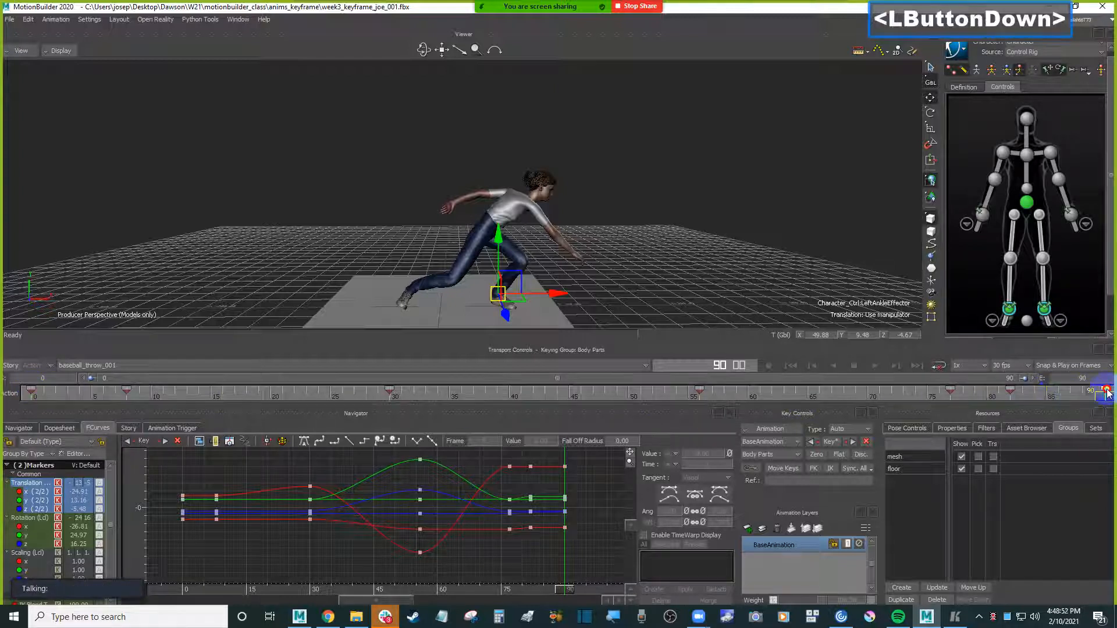
left_click(33, 390, "shift")
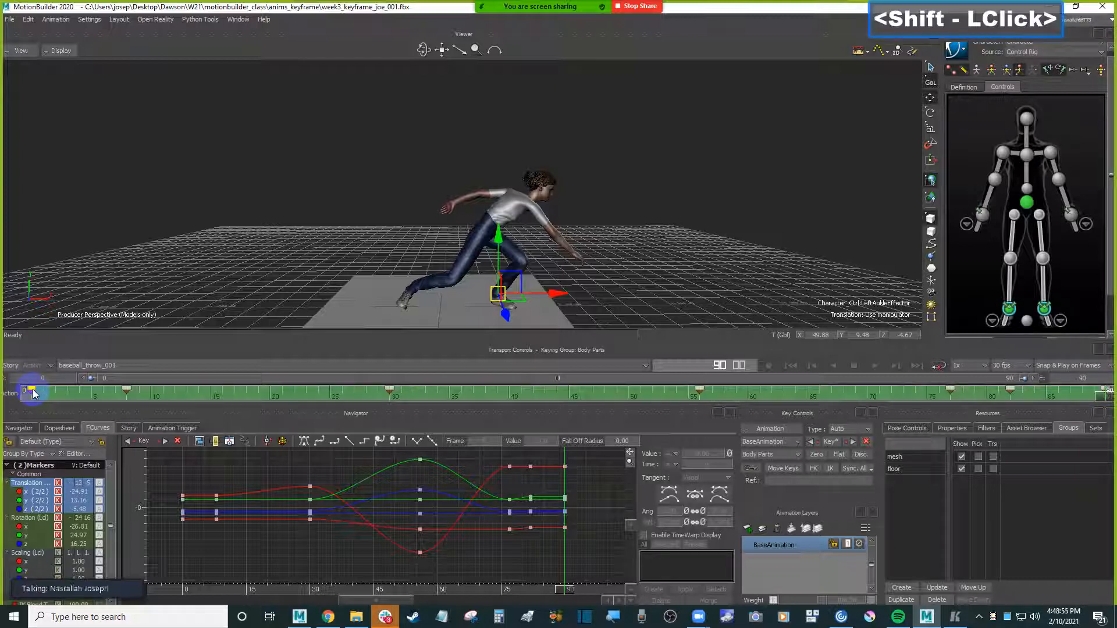
right_click(71, 391)
mouse_move(210, 511)
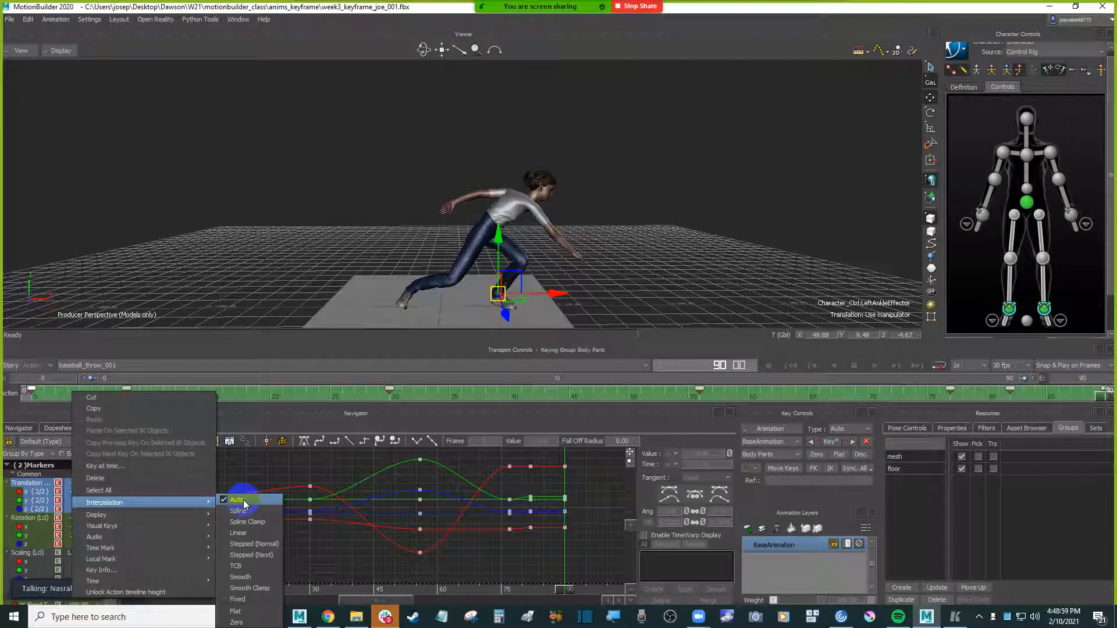
left_click(259, 532)
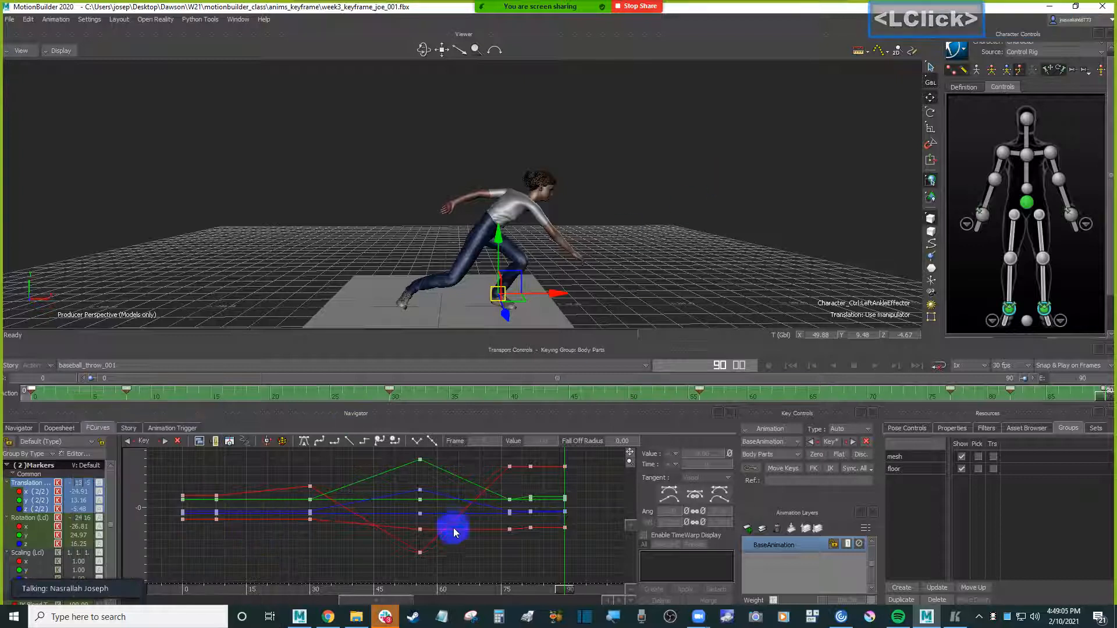
- Deselect the ankle effectors and play the throw repeatedly from the start, checking the foot motion from the side and an orbited angle
left_click(711, 269)
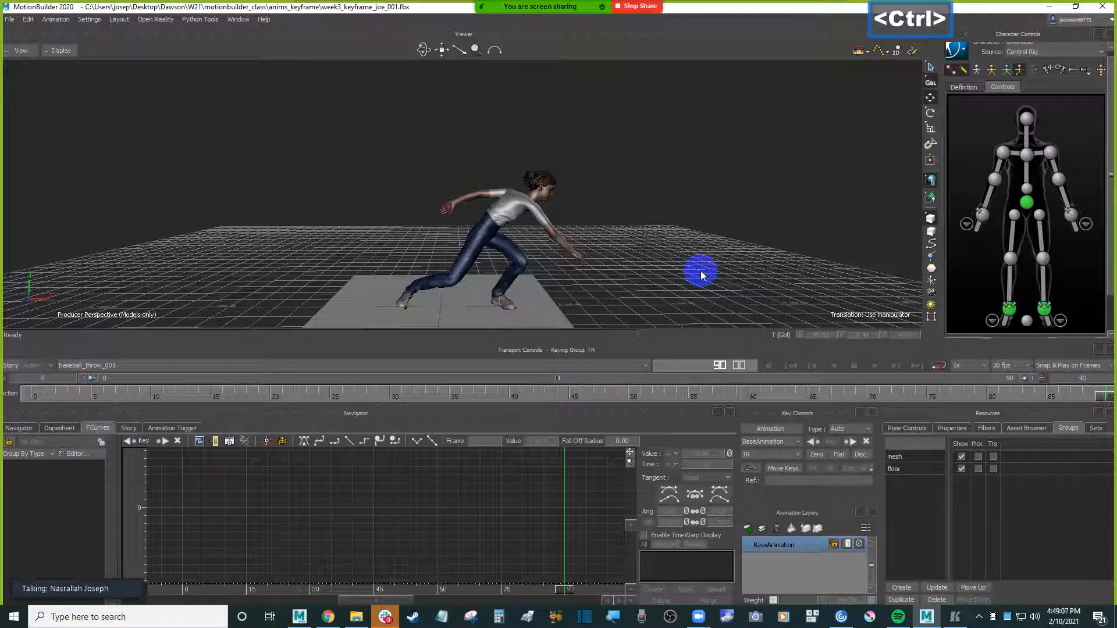
key("ctrl+Home")
key("ctrl+space")
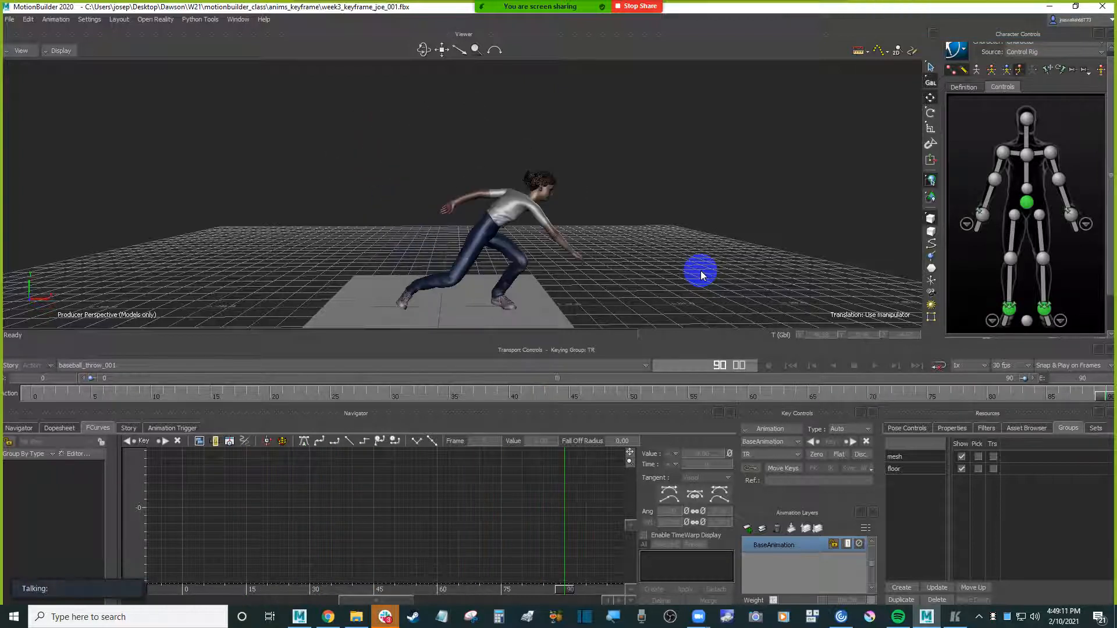
key("ctrl+Home")
key("ctrl+space")
key("ctrl+Home")
key("ctrl+space")
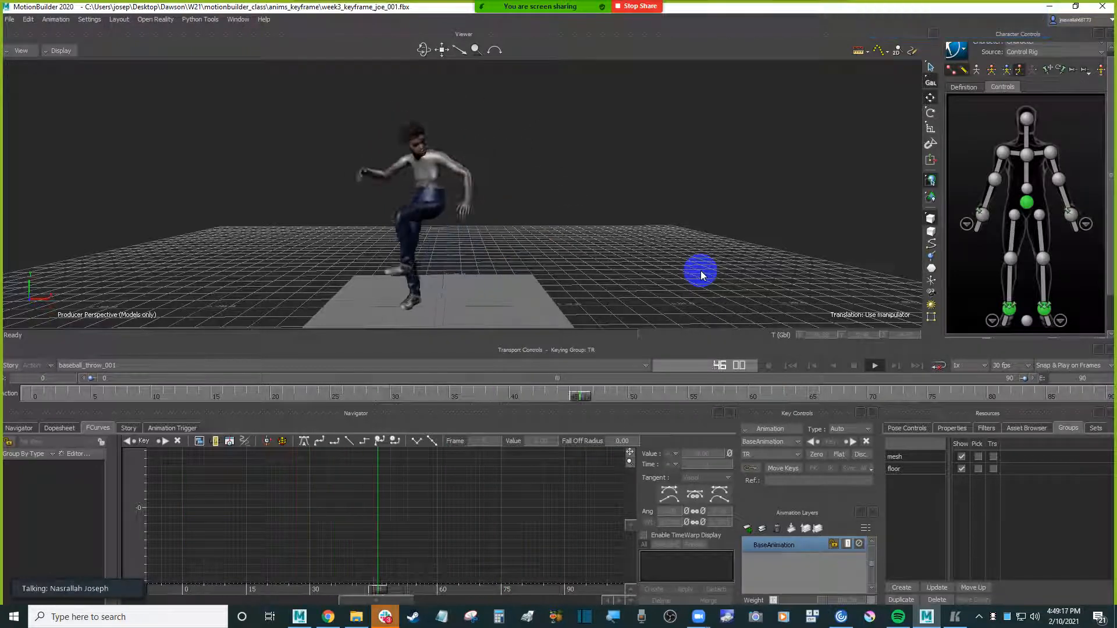
left_click_drag(704, 275, 672, 283, "ctrl+shift")
key("ctrl+space")
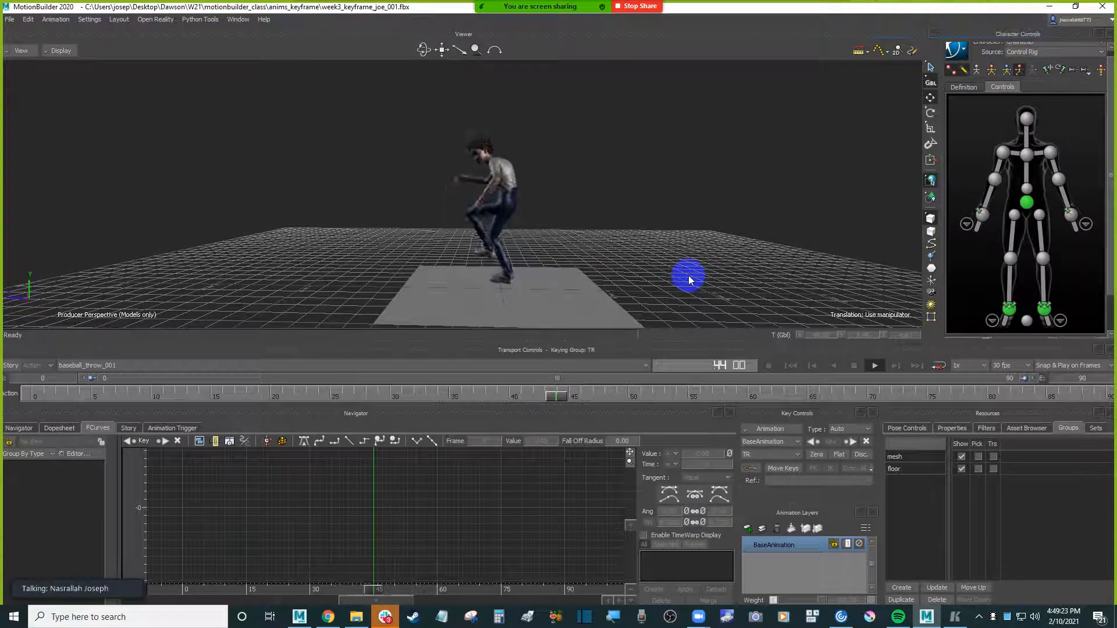
- Return the throw to frame 0 and examine the character's starting pose from an adjusted camera angle
mouse_move(689, 280)
left_mouse_down("ctrl+shift")
mouse_move(644, 270)
mouse_move(673, 287)
mouse_move(676, 260)
mouse_move(698, 269)
mouse_move(683, 264)
mouse_move(686, 281)
mouse_move(686, 261)
left_mouse_up("ctrl+shift")
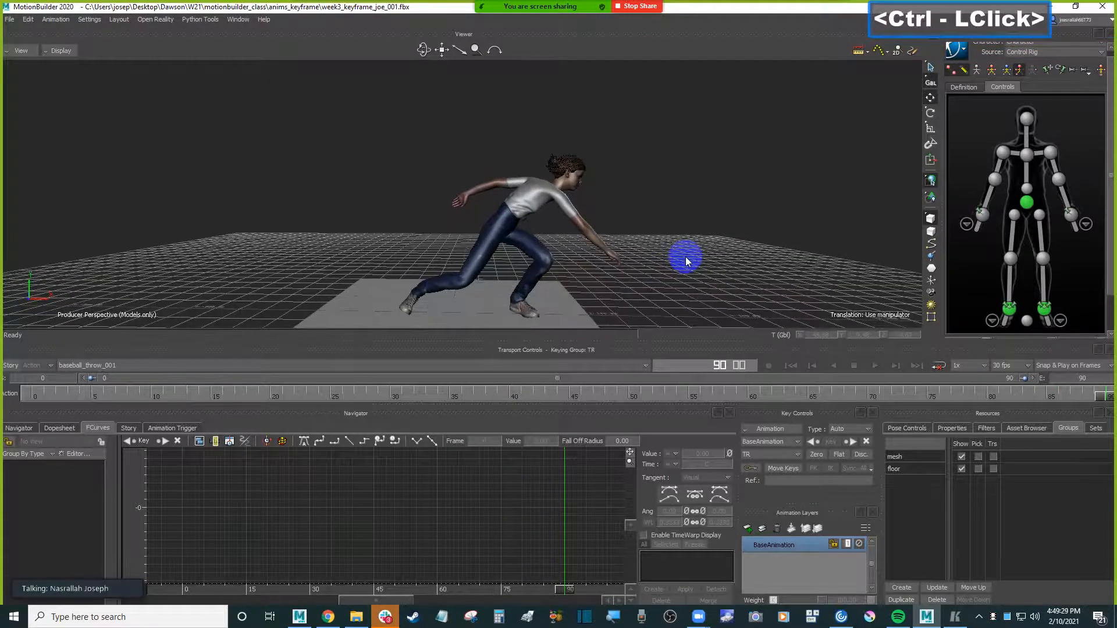
key("ctrl+Home")
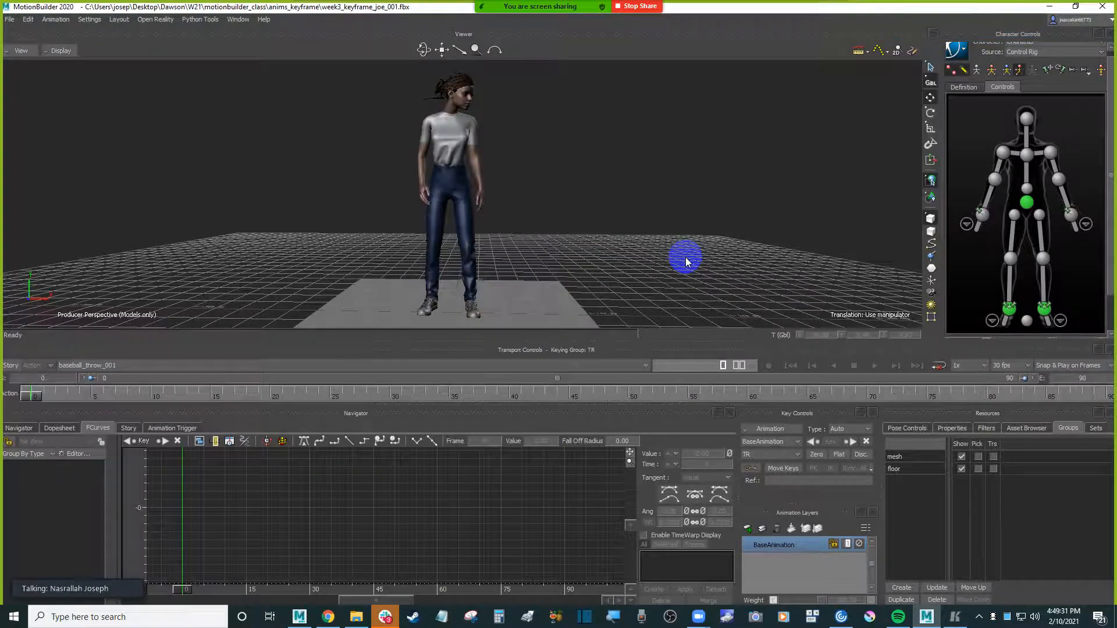
scroll(686, 260, "down", 2, "ctrl")
left_click_drag(685, 261, 643, 262, "ctrl")
left_click(981, 215)
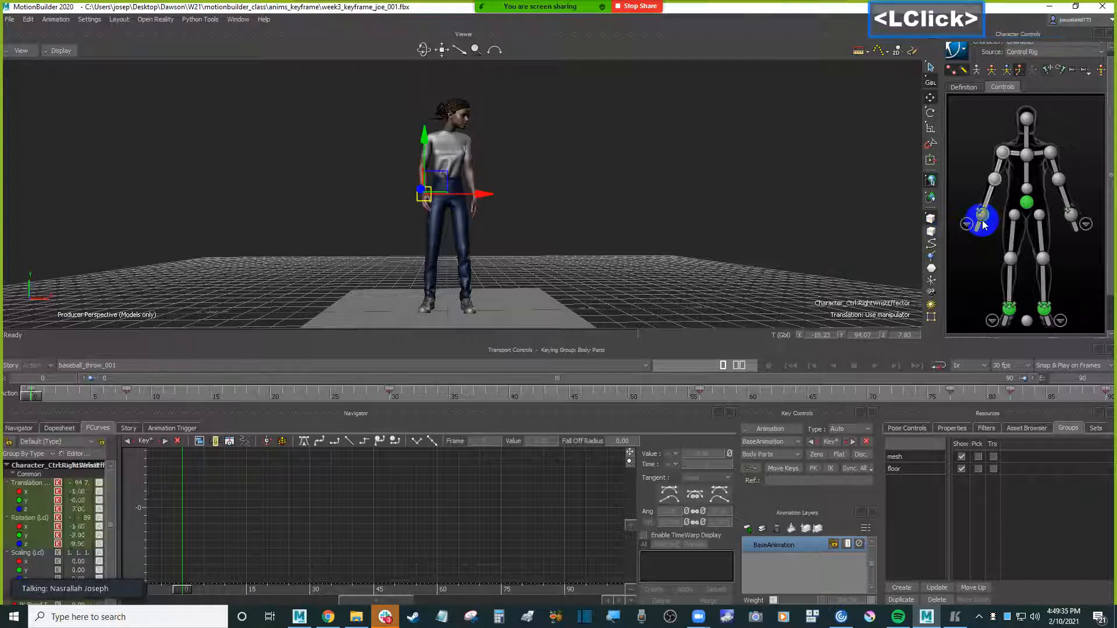
left_click(691, 238)
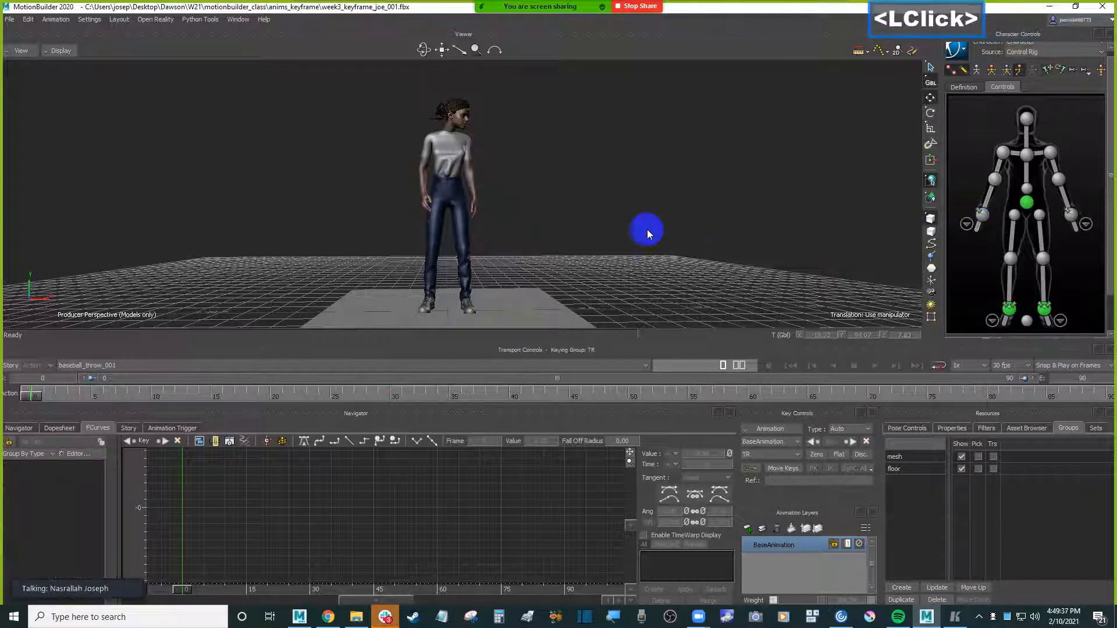
left_click_drag(599, 215, 610, 239, "ctrl")
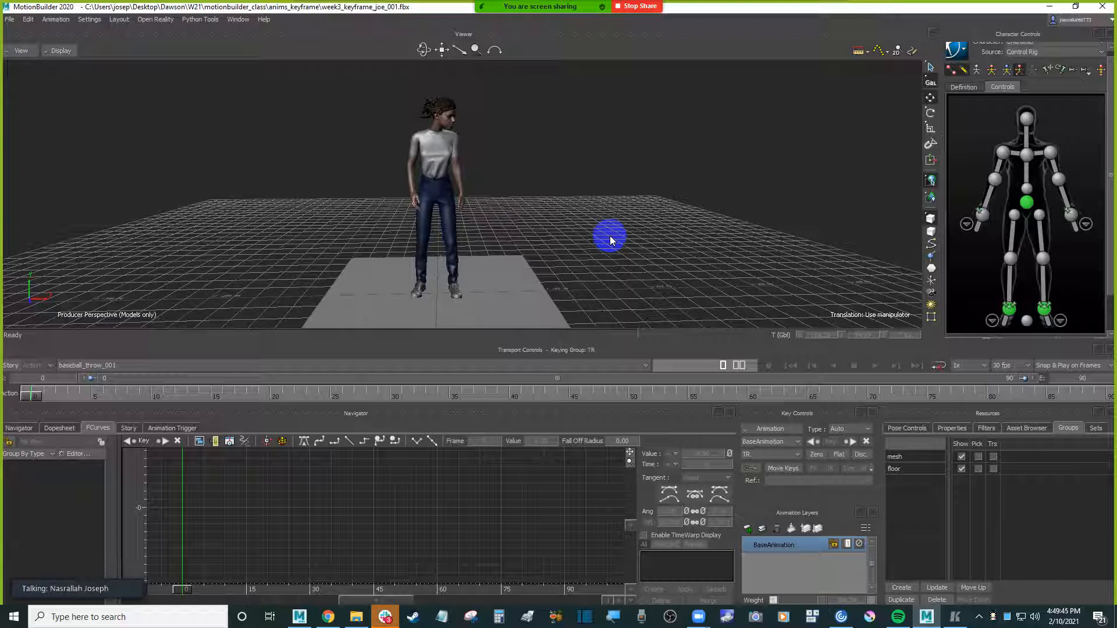
left_click(610, 239)
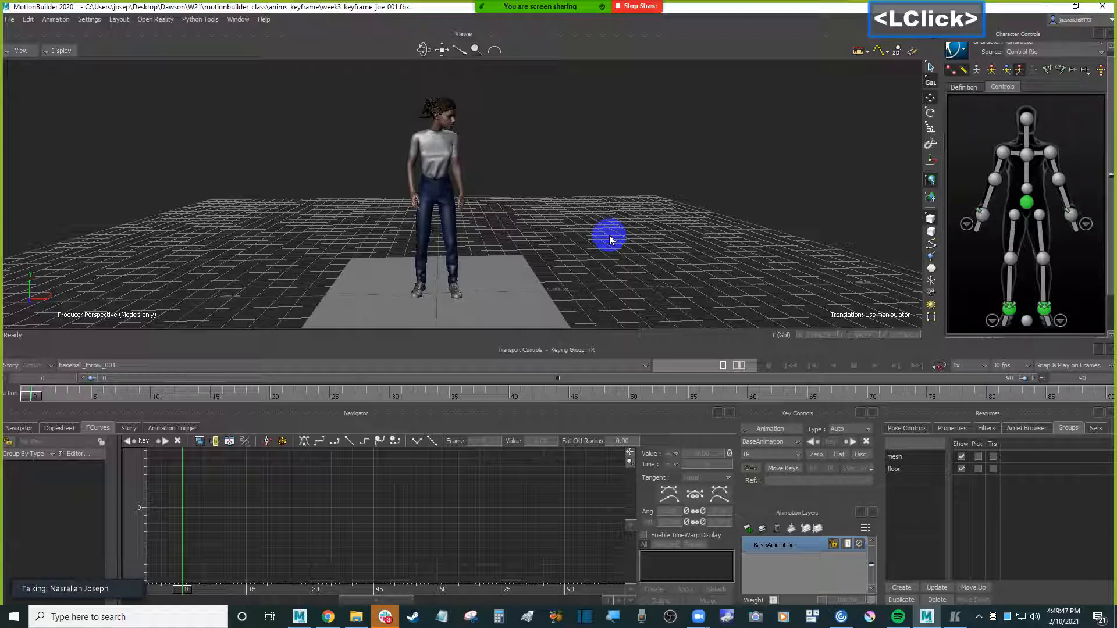
left_click(603, 251)
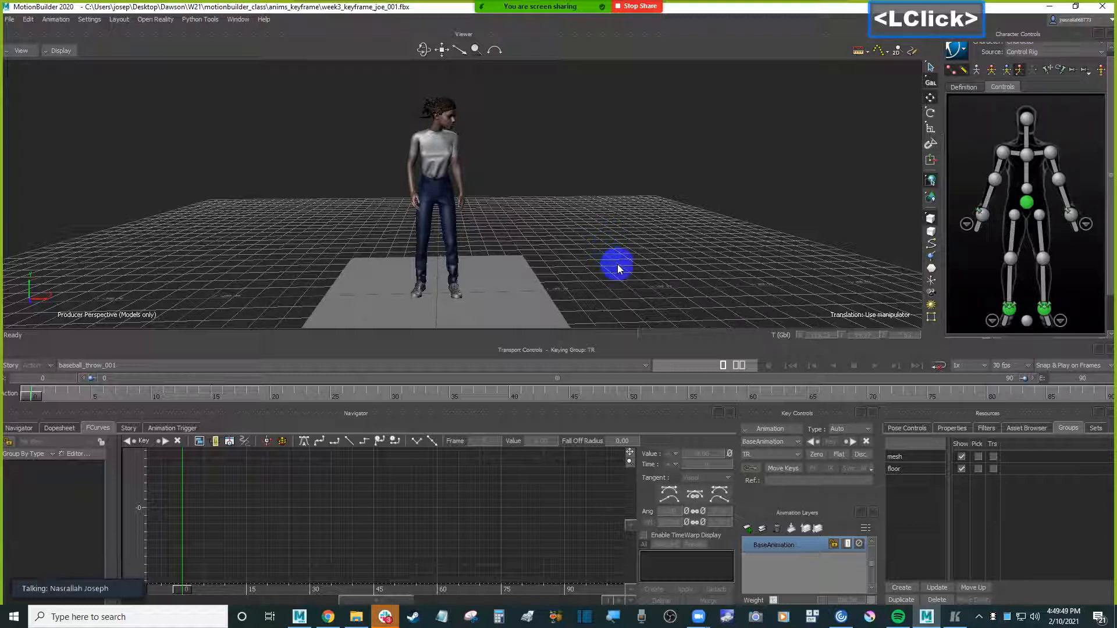
- Select the hips effector and step through its keyframes between frames 0 and 90 in both directions, reviewing each key pose
left_click(1027, 203)
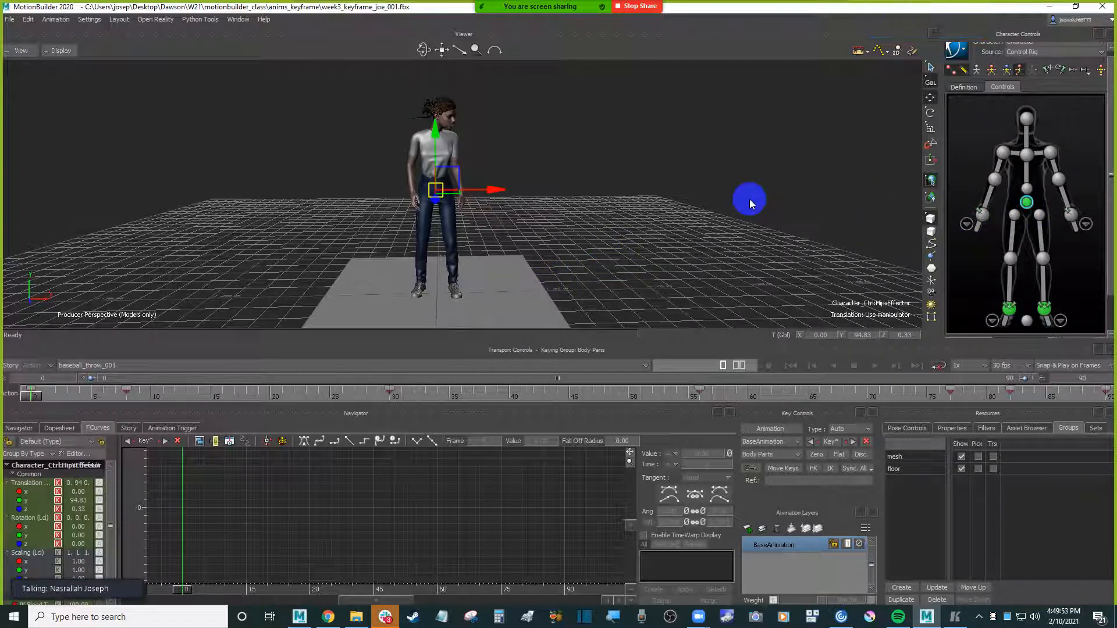
key("Right")
key("Left")
key("Right")
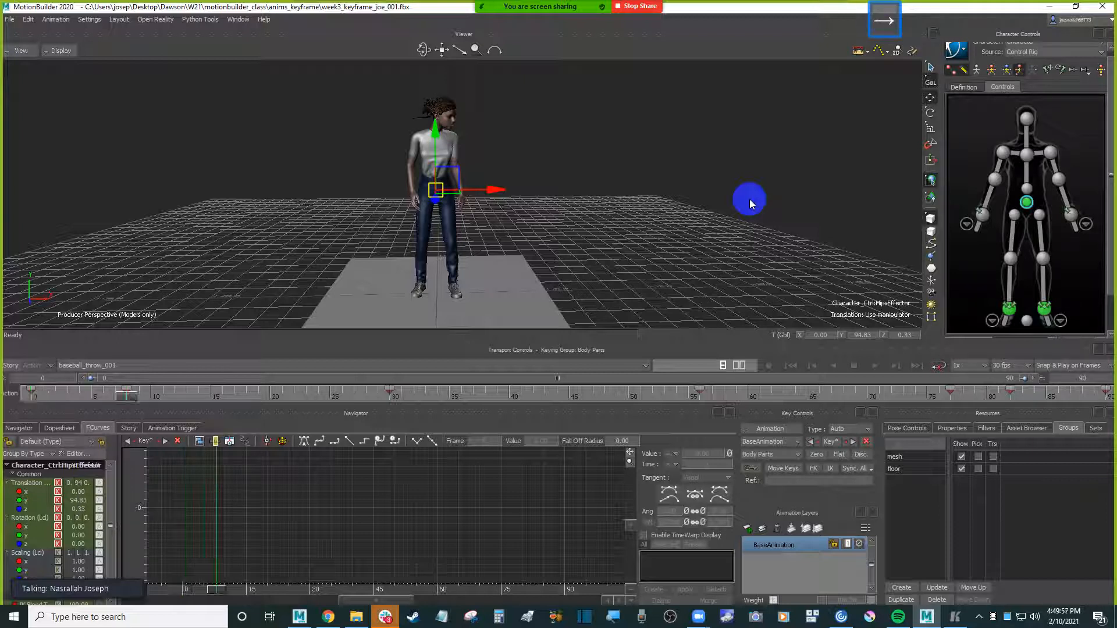
key("Left")
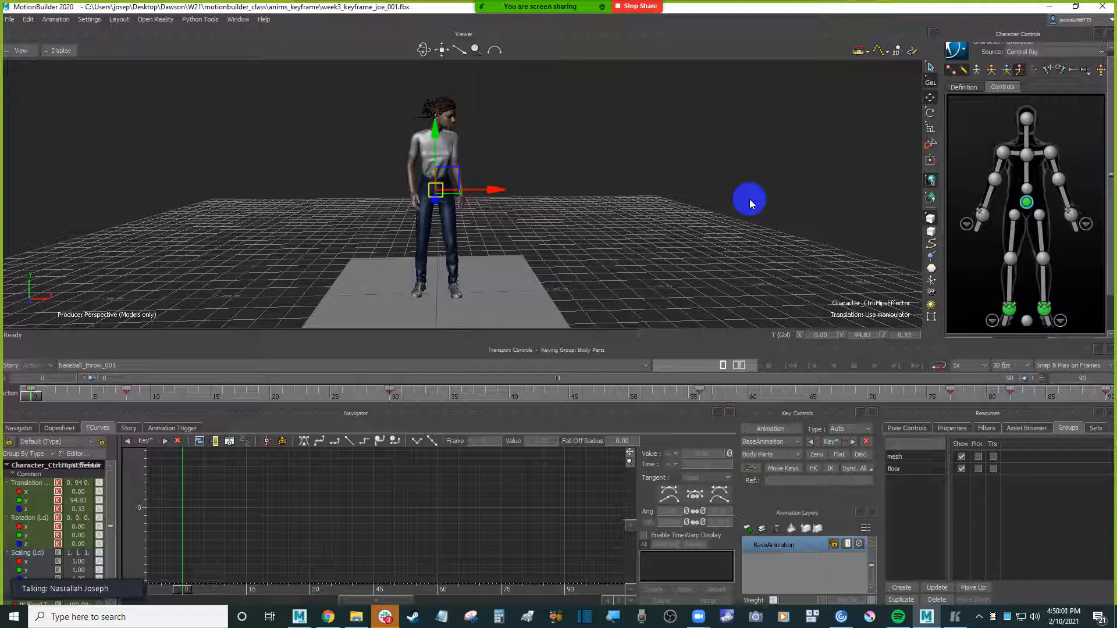
key("Right")
key("Right")
key("Right")
key("Right")
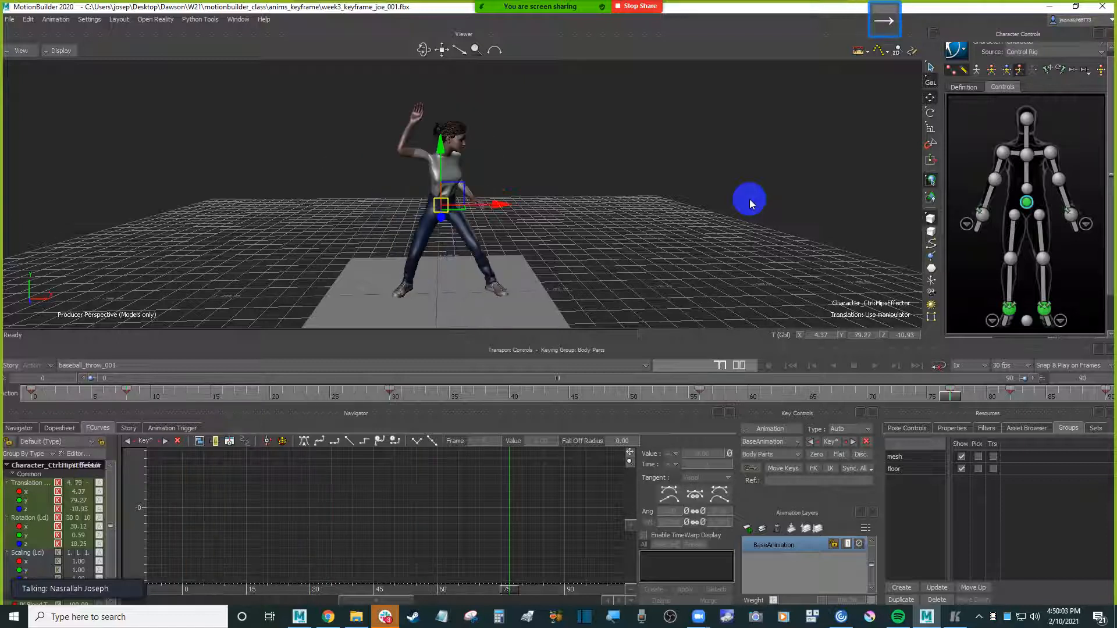
key("Right")
key("Right")
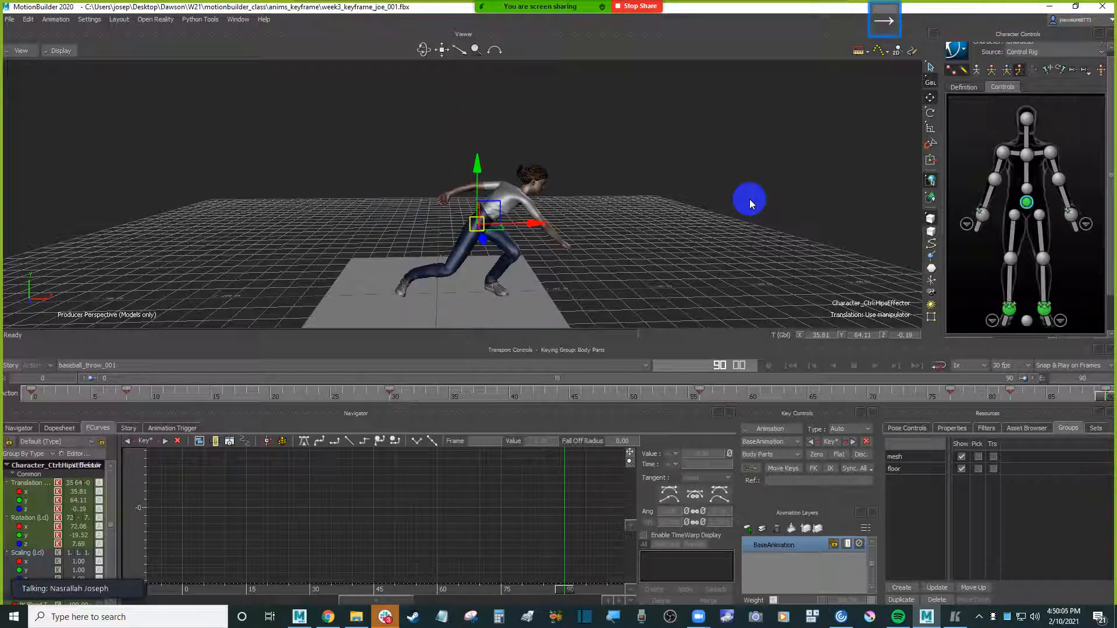
key("Left")
key("Left")
key("Left")
key("Left")
key("Left")
key("Left")
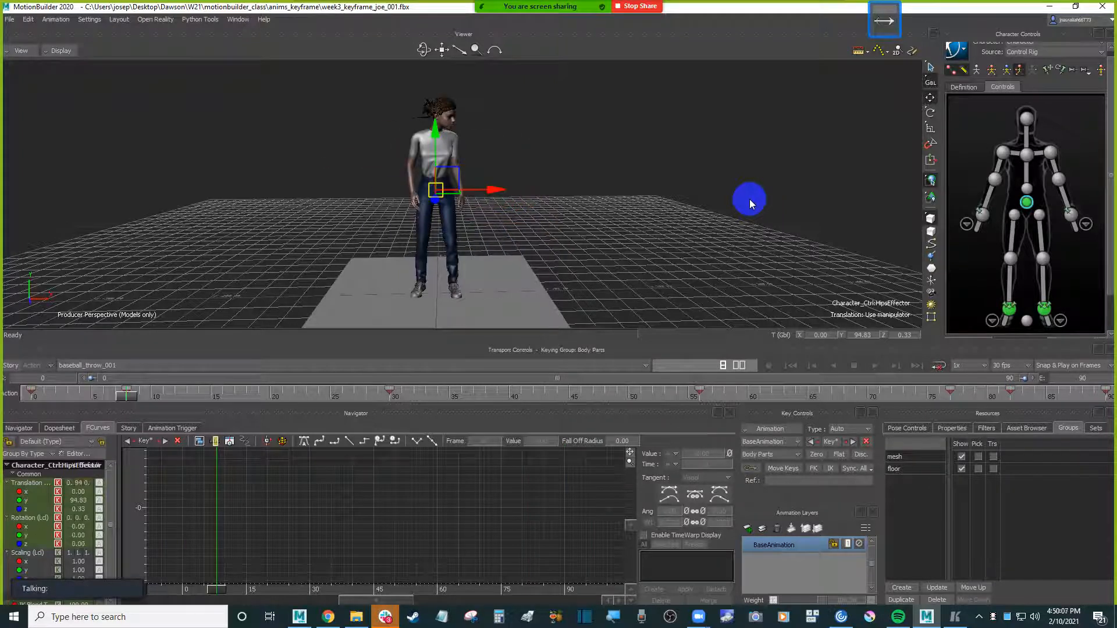
key("Right")
key("Right")
key("Right")
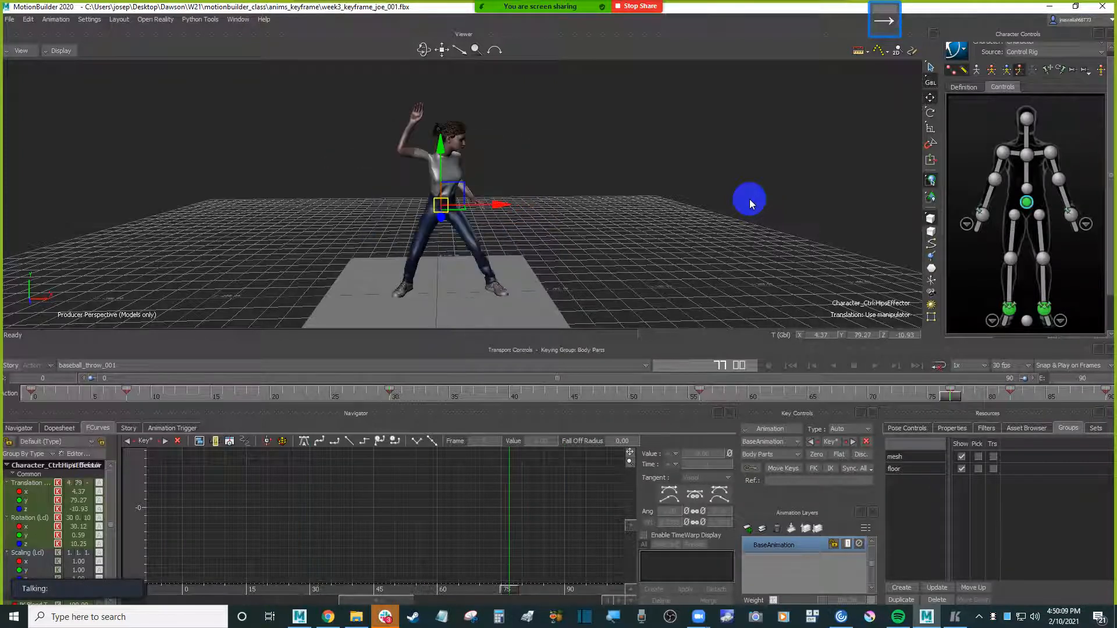
key("Right")
key("Right")
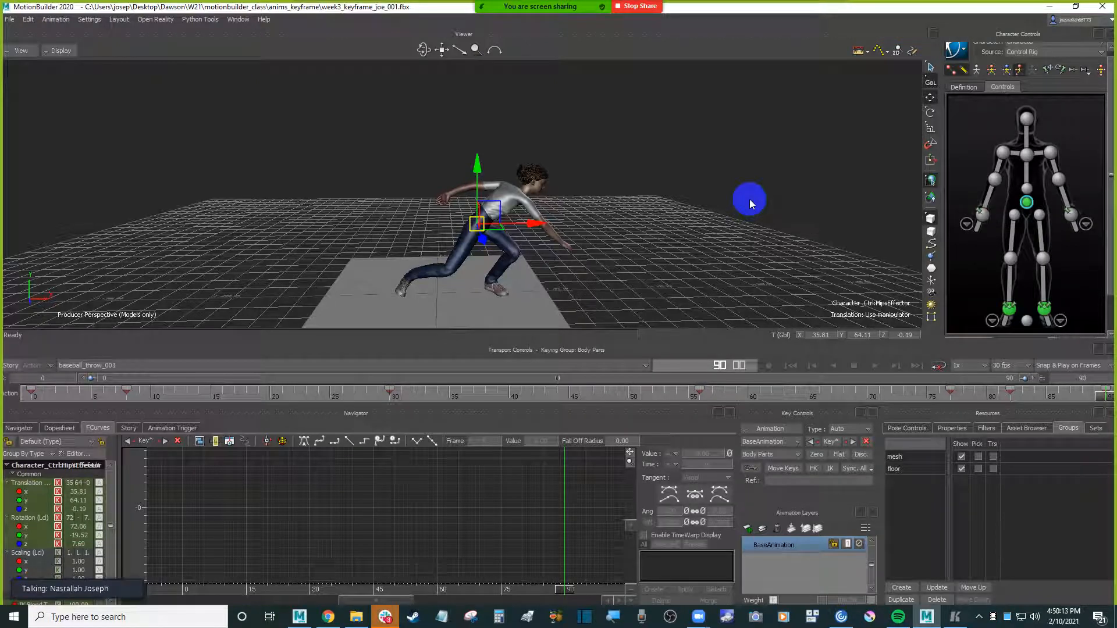
key("Left")
key("Left")
key("Left")
key("Left")
key("Left")
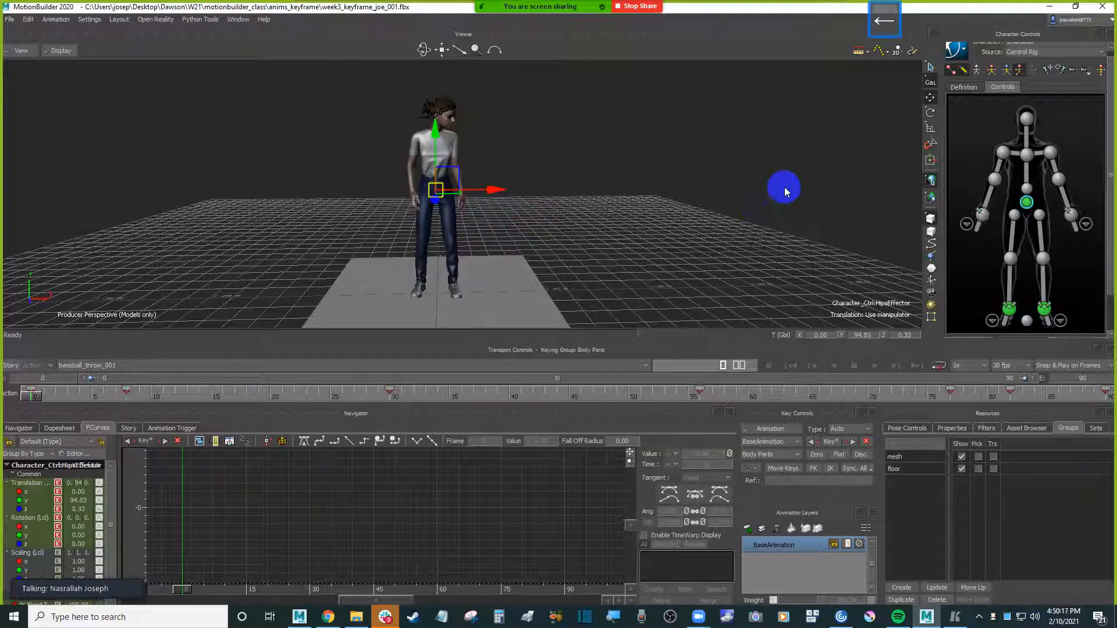
- Deselect the hips effector, bring up the baseball throw reference video to check its first frame, and minimize it again
left_click(1039, 192)
left_click(715, 177)
left_click_drag(651, 173, 646, 231, "shift")
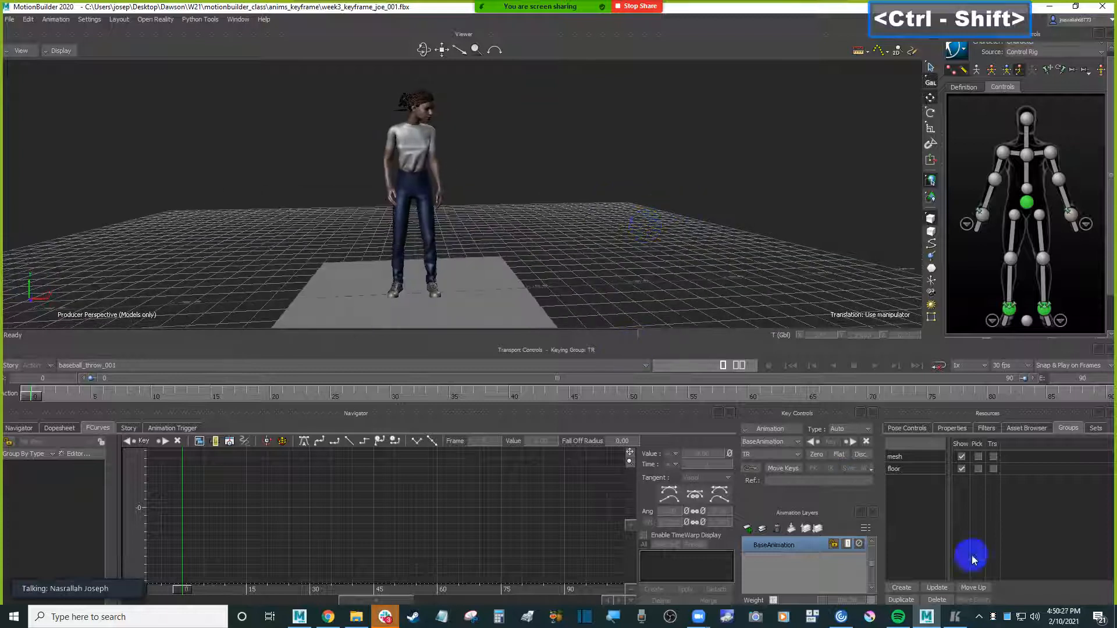
left_click(955, 617)
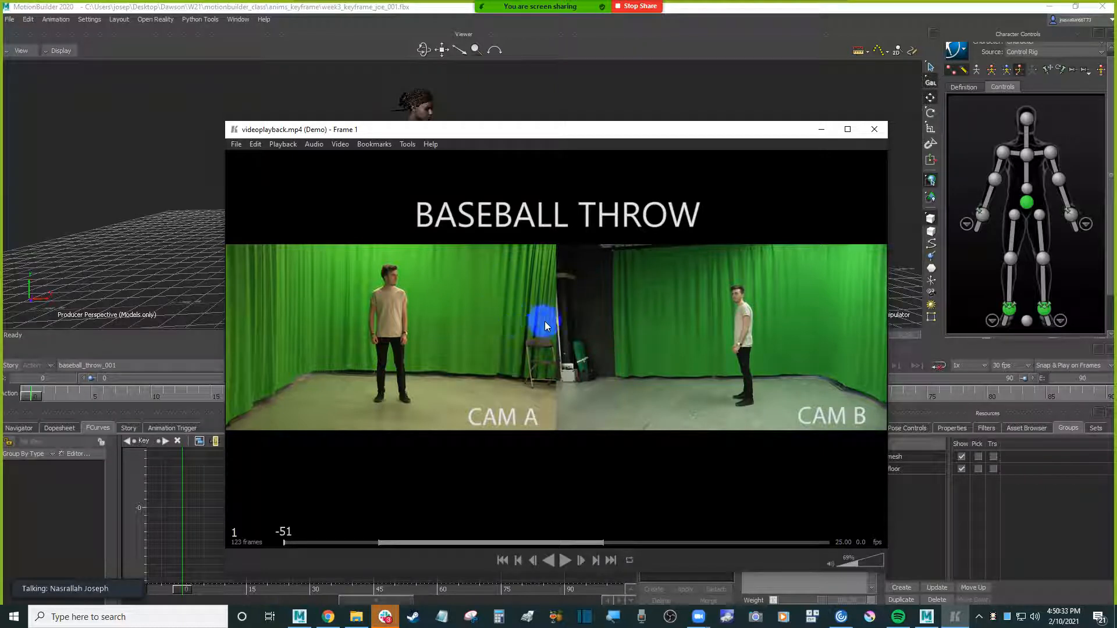
left_click_drag(395, 123, 424, 158)
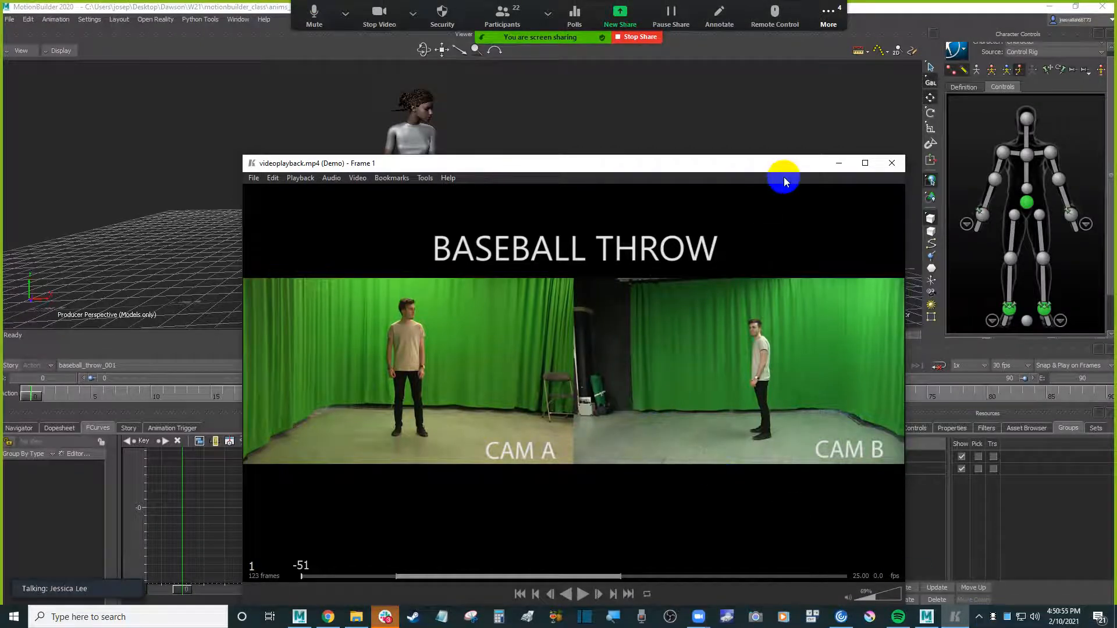
left_click(838, 163)
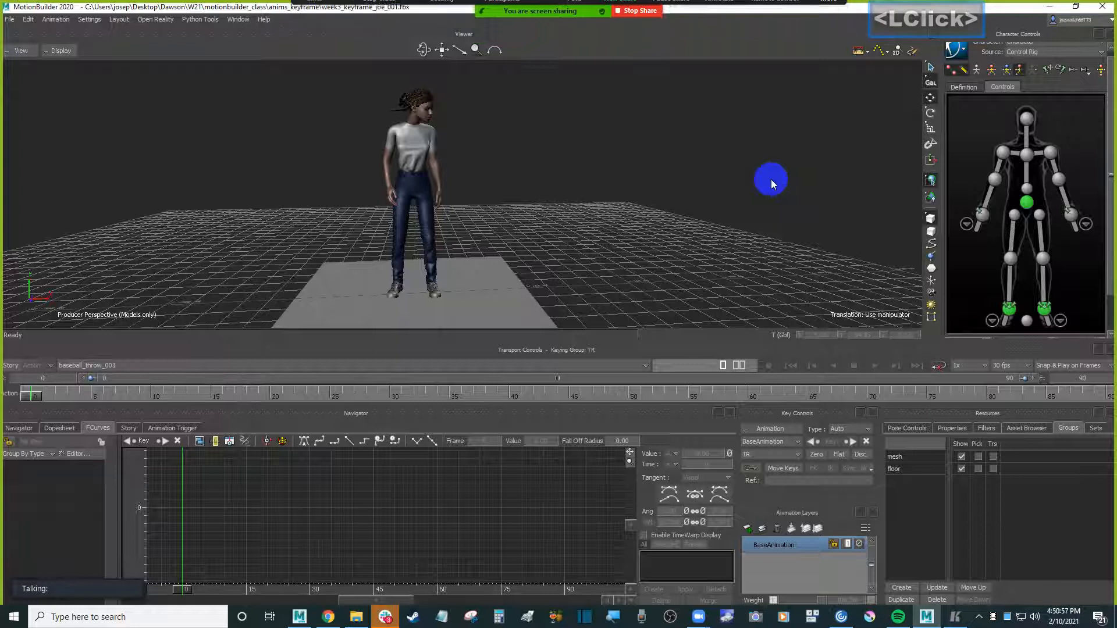
- Select the hips effector and scrub from frame 0 to the key at frame 8 and back to check the opening hold
left_click(1028, 201)
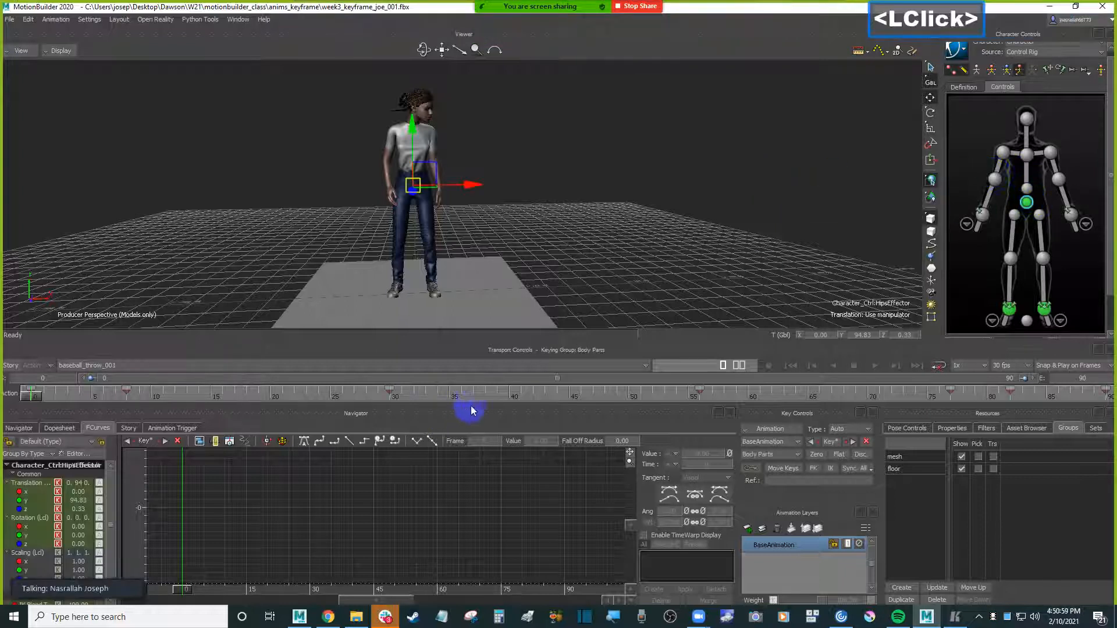
left_click(37, 398)
left_click_drag(37, 397, 127, 397)
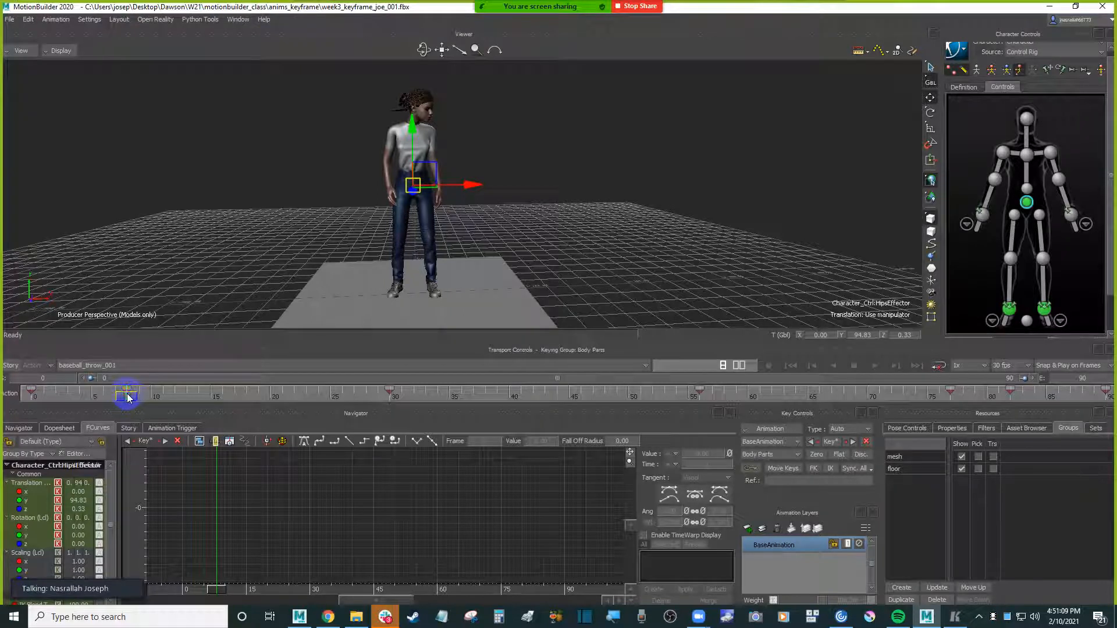
left_click(21, 398)
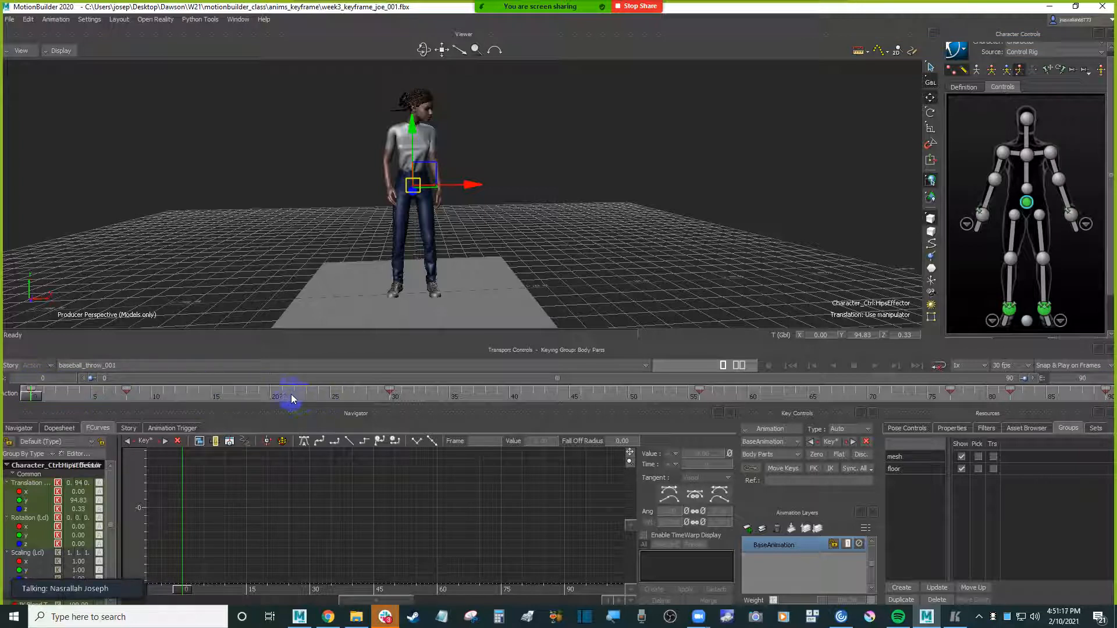
- Deselect the hips effector, play the full throw animation again, and return to the first frame
left_click(673, 249)
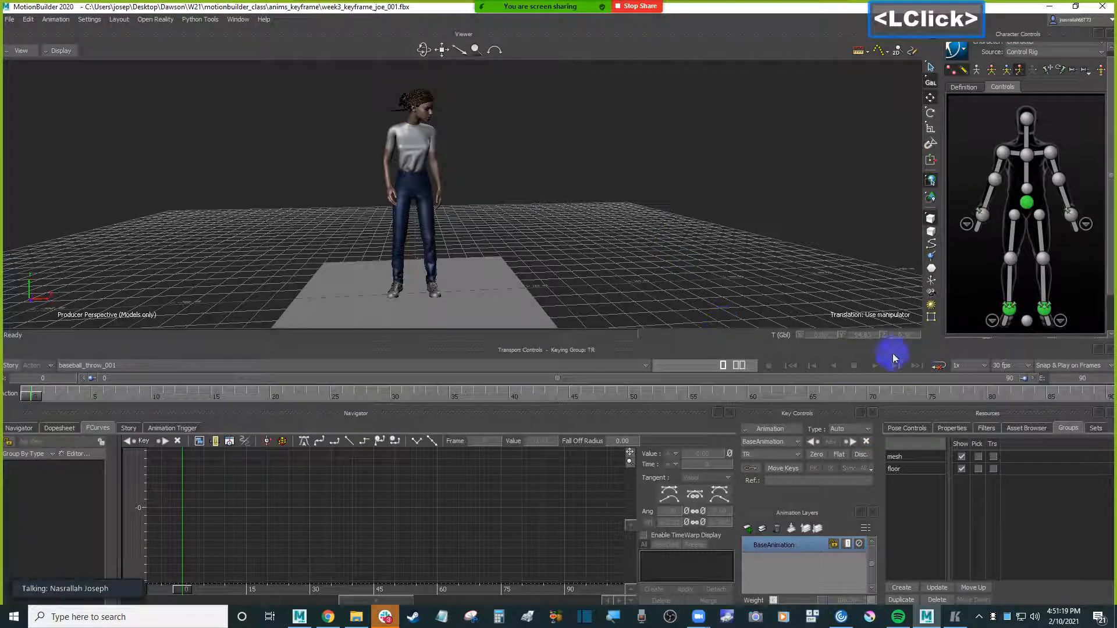
left_click(876, 365)
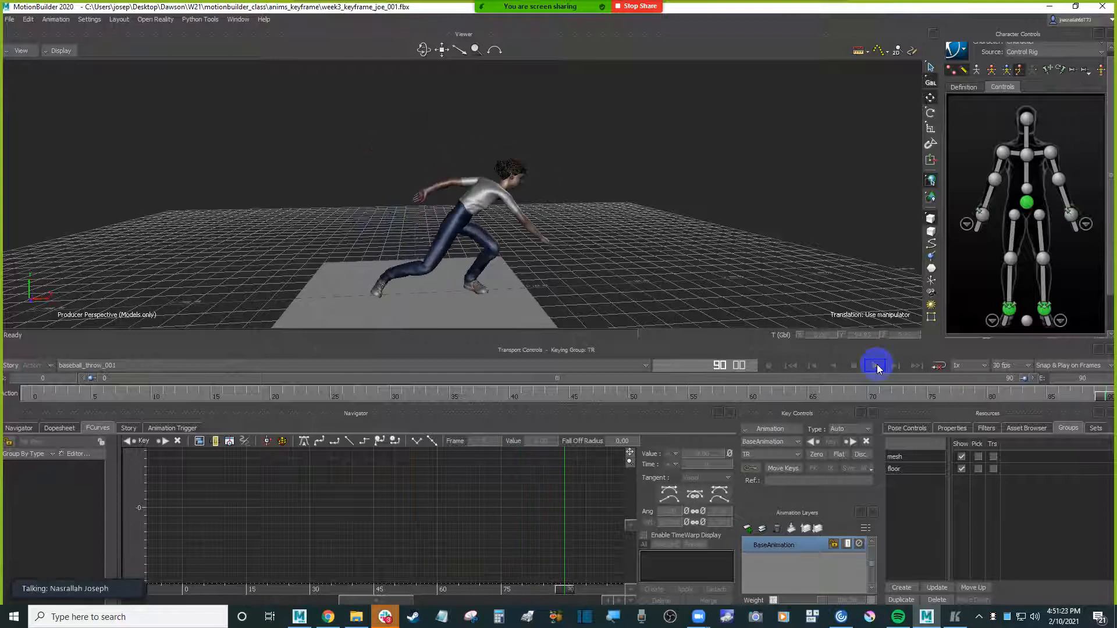
left_click(877, 365)
left_click(642, 338)
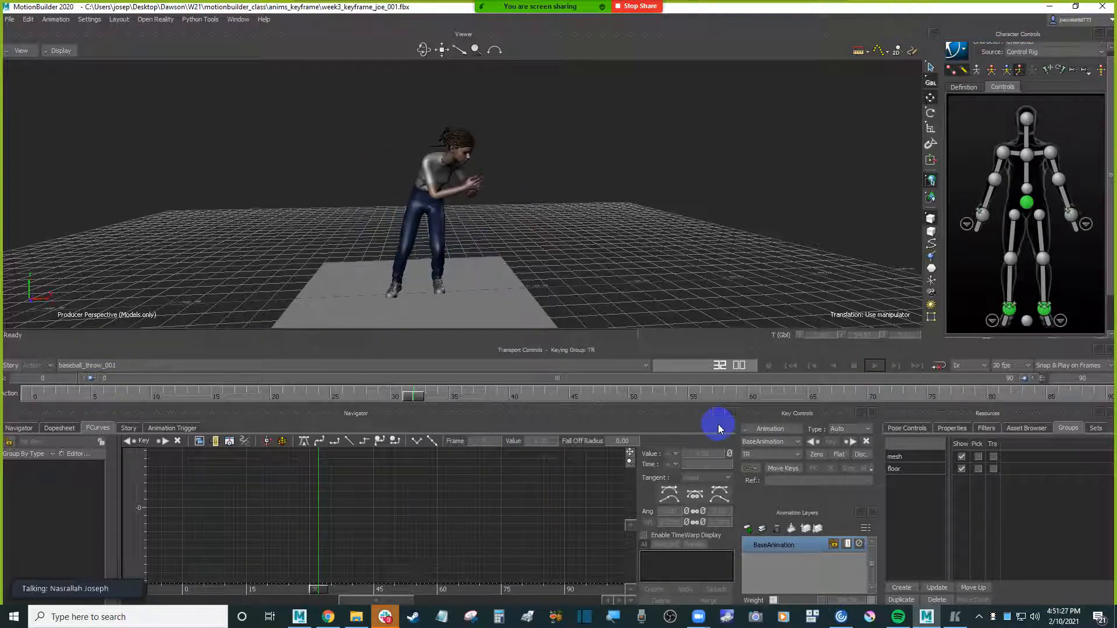
left_click(791, 365)
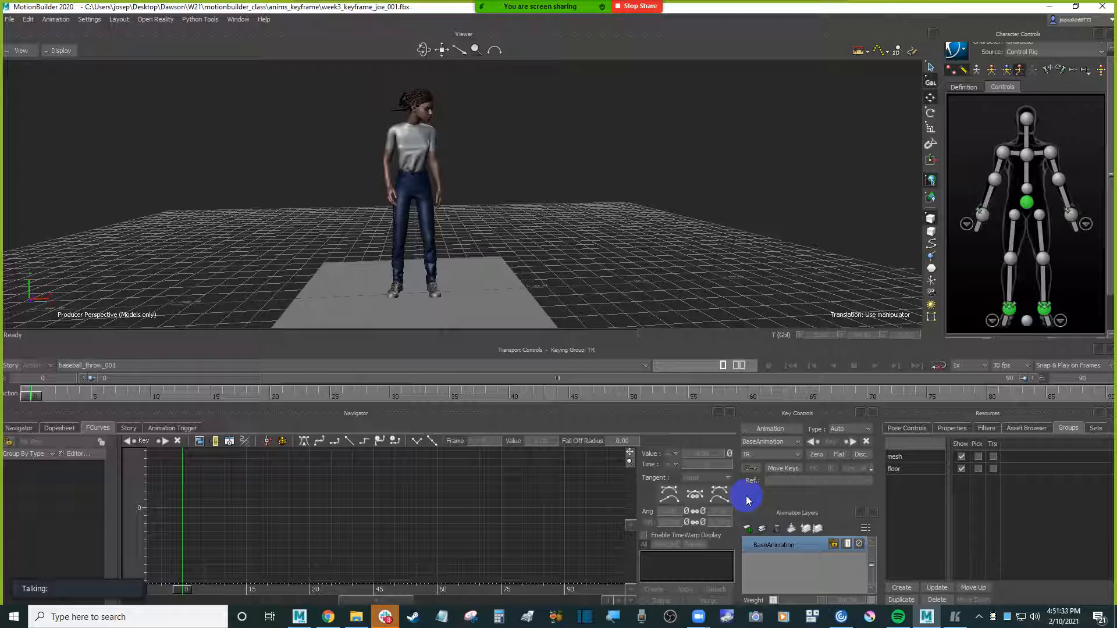
- Switch to Chrome and show the Baseball Throw Reference video on YouTube
key("ctrl")
left_click(328, 617)
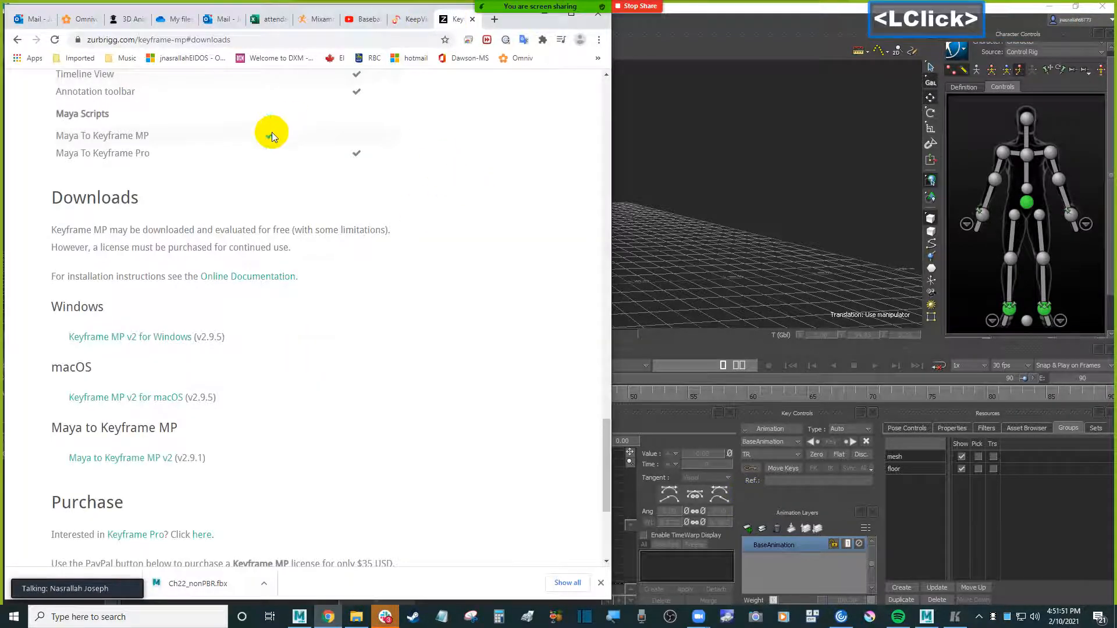
scroll(271, 132, "up", 10)
left_click(367, 19)
left_click(195, 84)
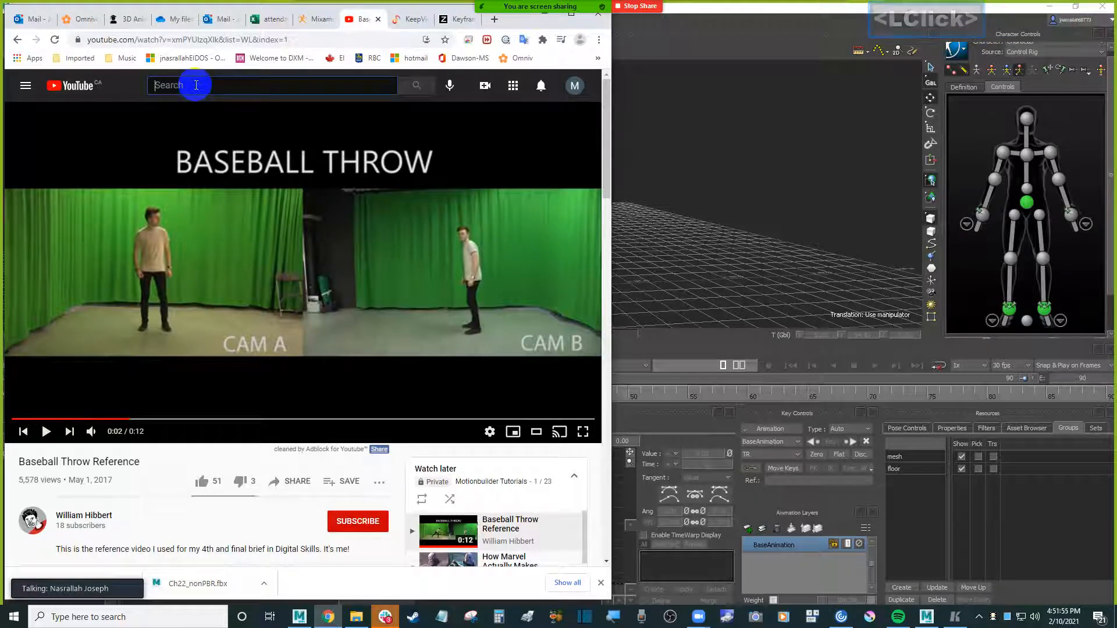
- Open the YouTube account's library and dismiss the mini player showing the Baseball Throw Reference video
left_click(574, 86)
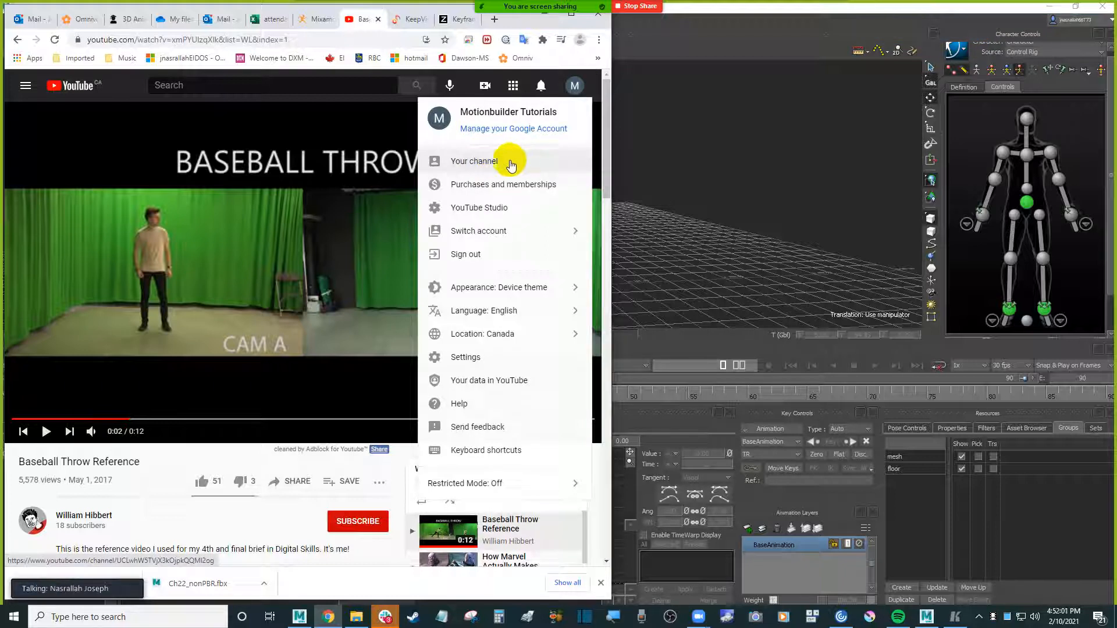
left_click(27, 86)
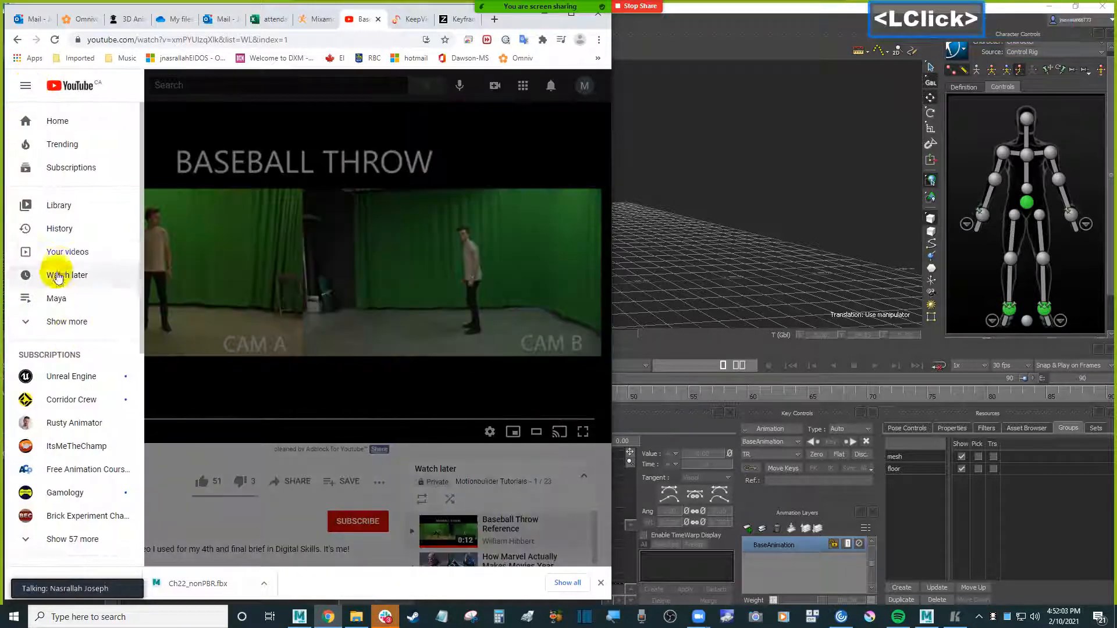
left_click(77, 206)
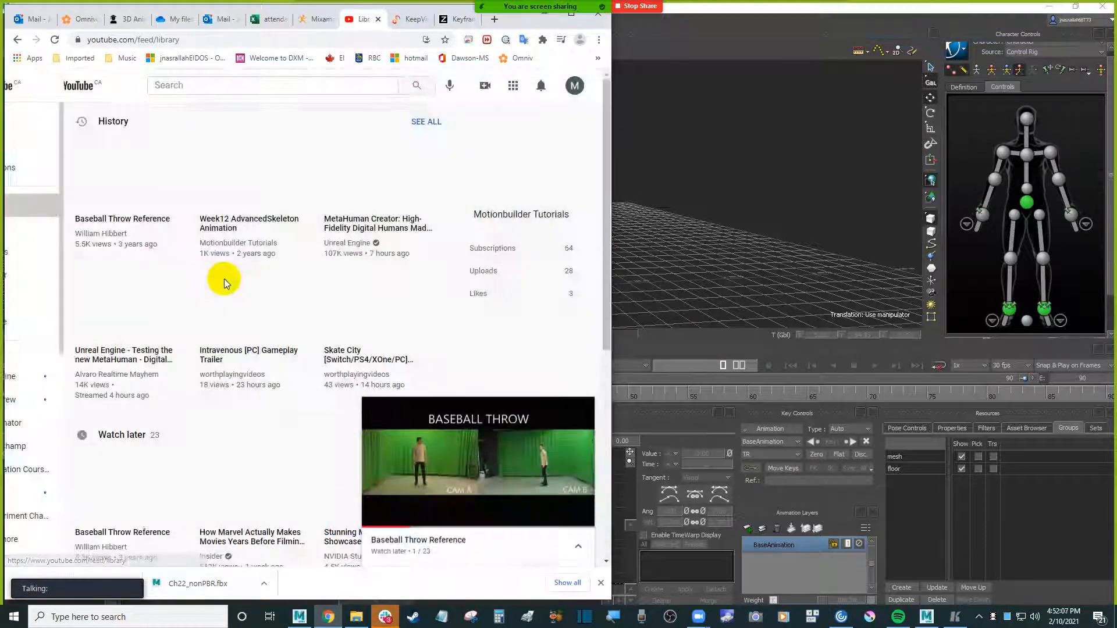
left_click(582, 409)
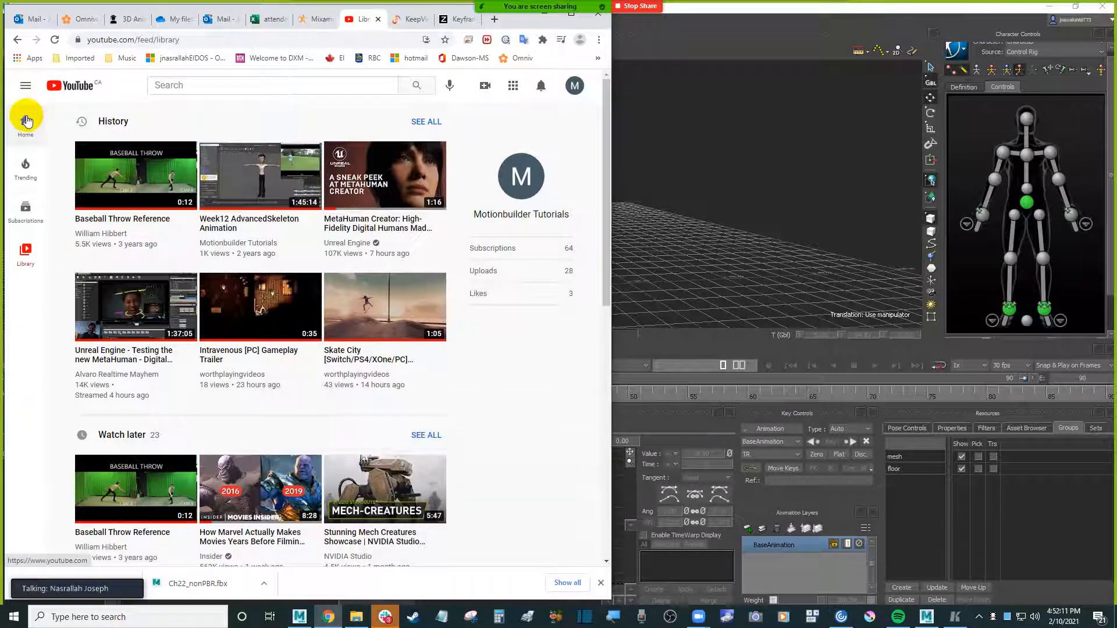
- Expand the library's playlists section to list all saved playlists
scroll(171, 402, "down", 4)
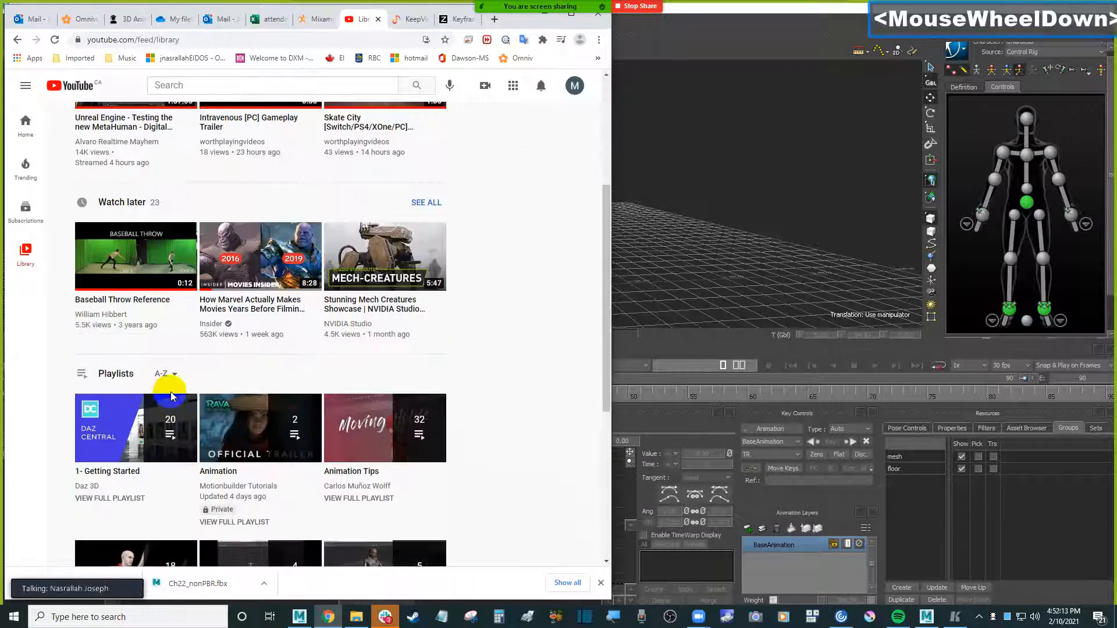
scroll(165, 376, "down", 4)
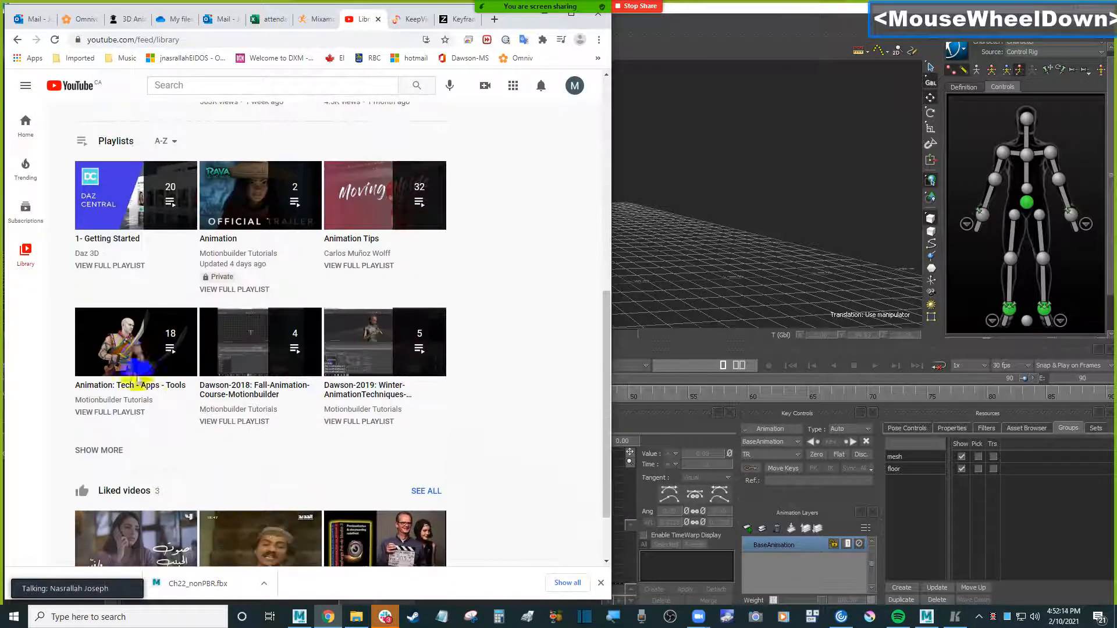
left_click(113, 451)
scroll(399, 305, "down", 1)
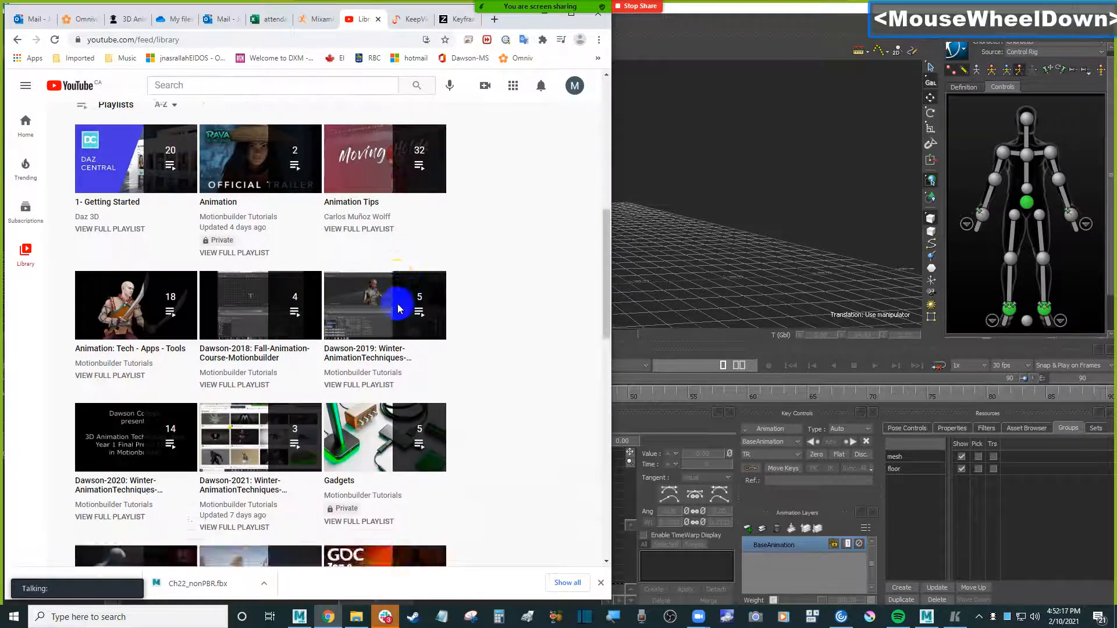
- Open the Dawson-2020 Winter-AnimationTechniques playlist in a wider browser window and pause its showcase video
scroll(399, 308, "down", 4)
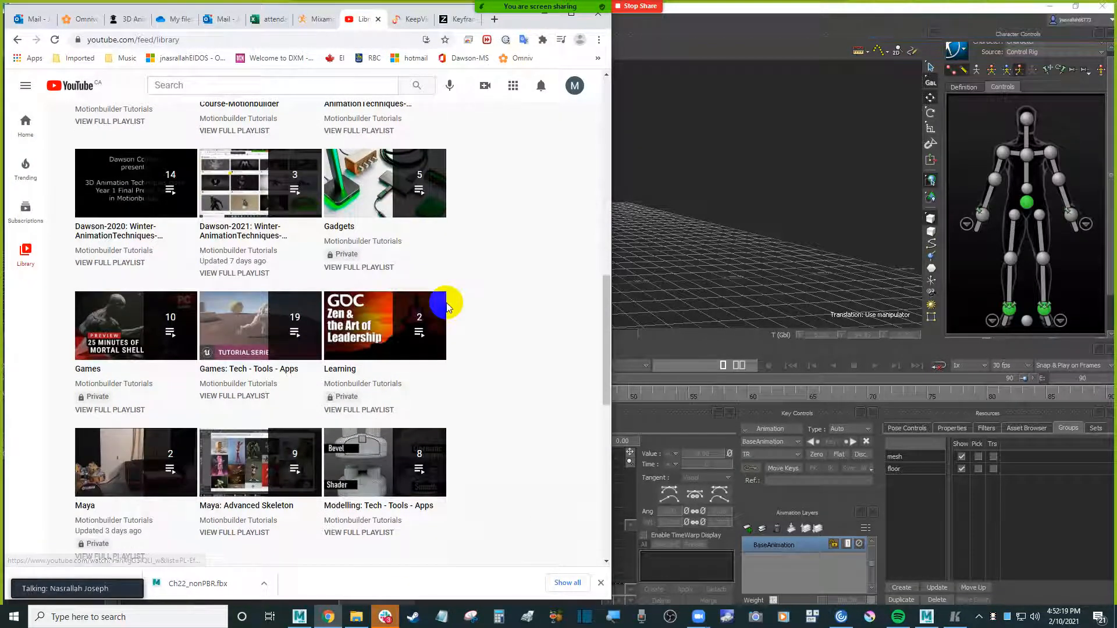
scroll(446, 307, "up", 2)
left_click(127, 349)
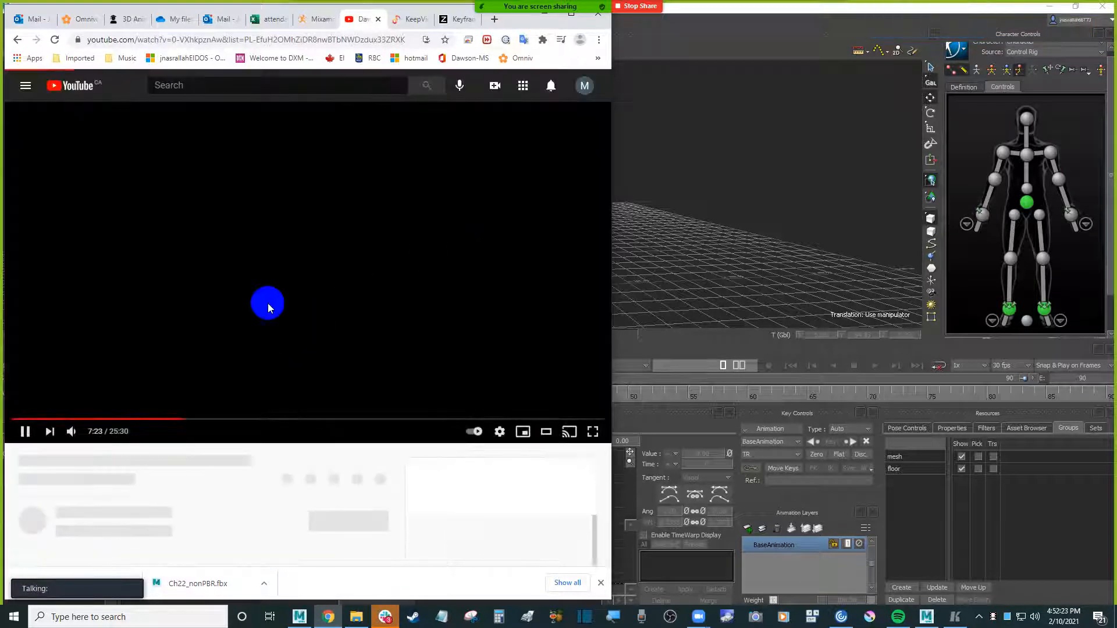
left_click_drag(610, 357, 661, 360)
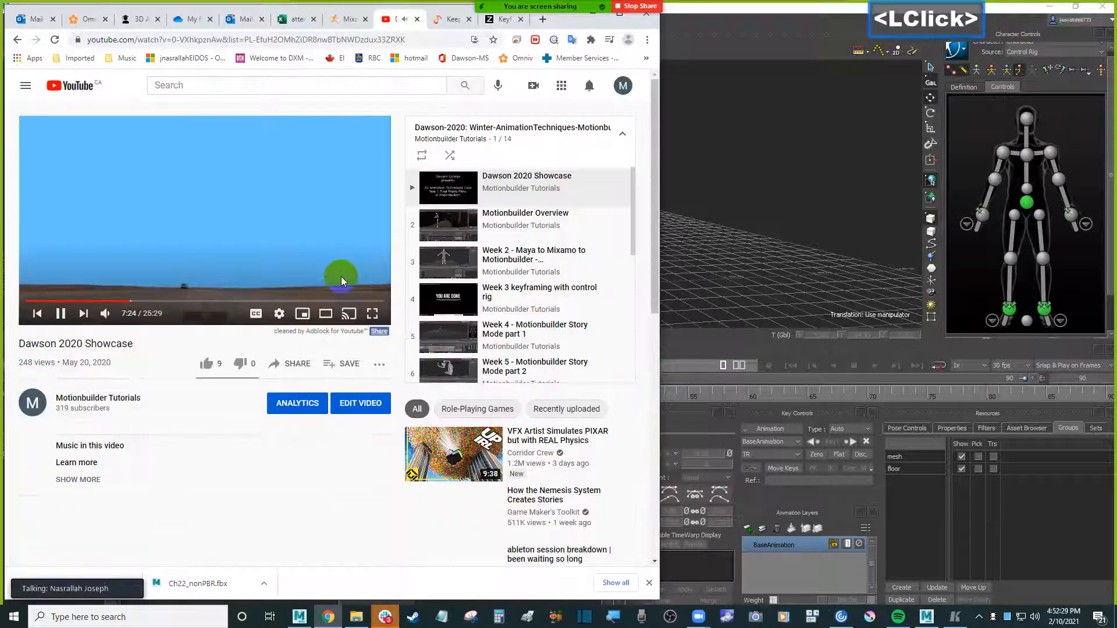
left_click(249, 243)
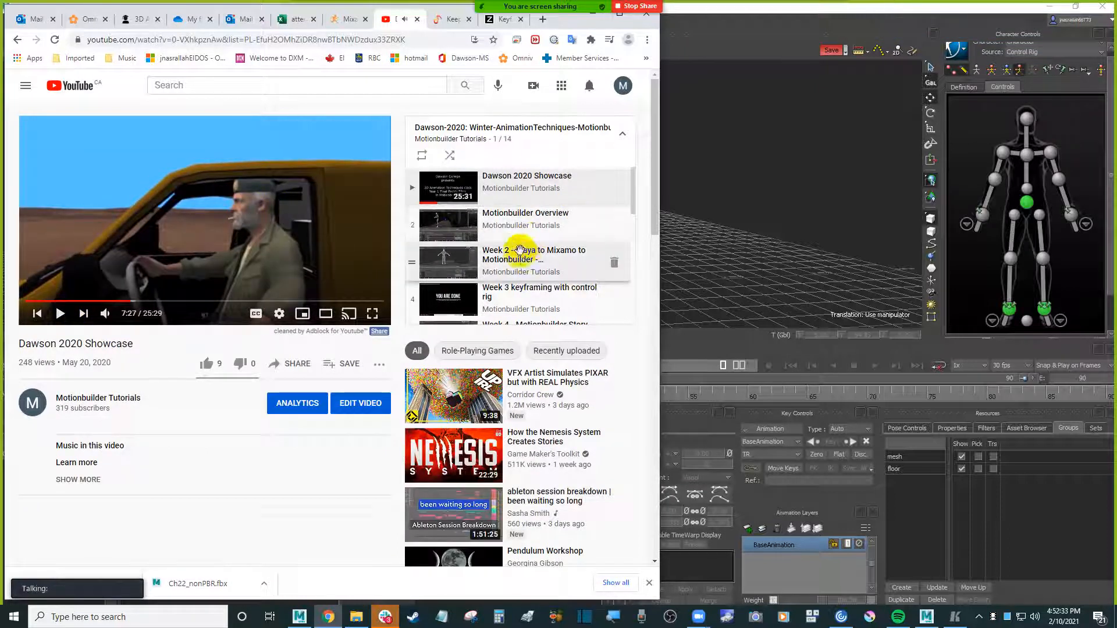
- Open the playlist's Week 3 keyframing with control rig video in theater mode
scroll(534, 253, "down", 1)
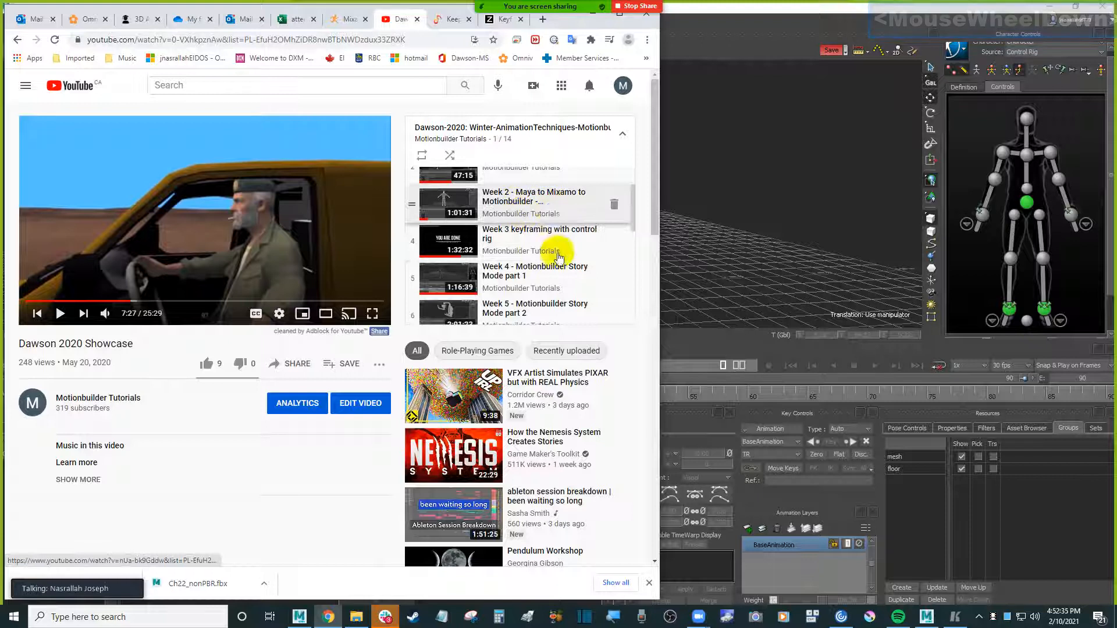
left_click(559, 246)
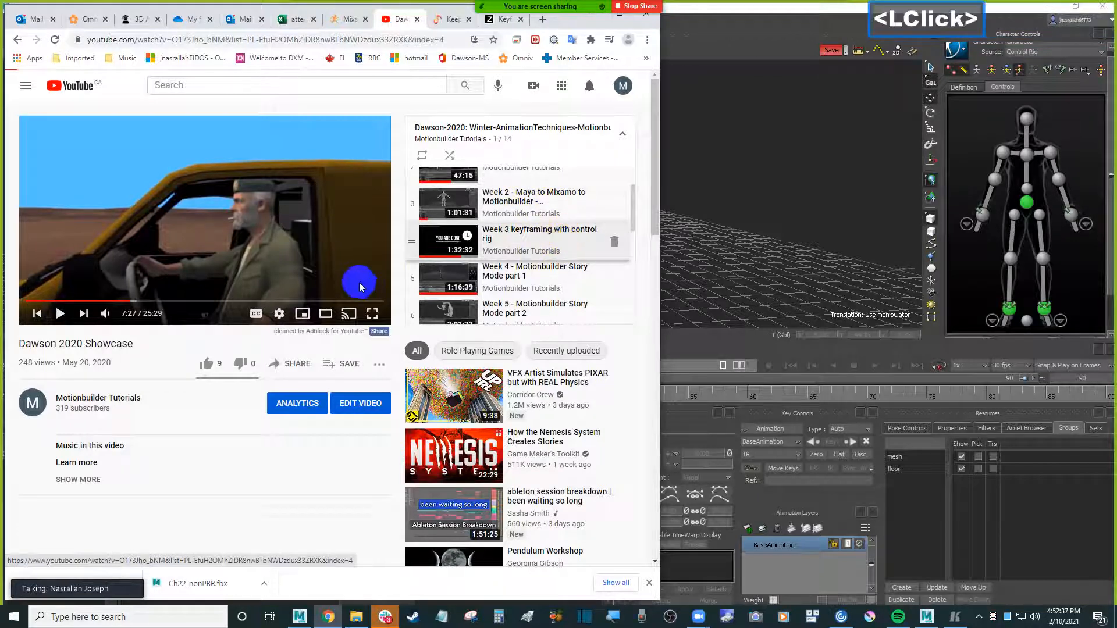
left_click(324, 315)
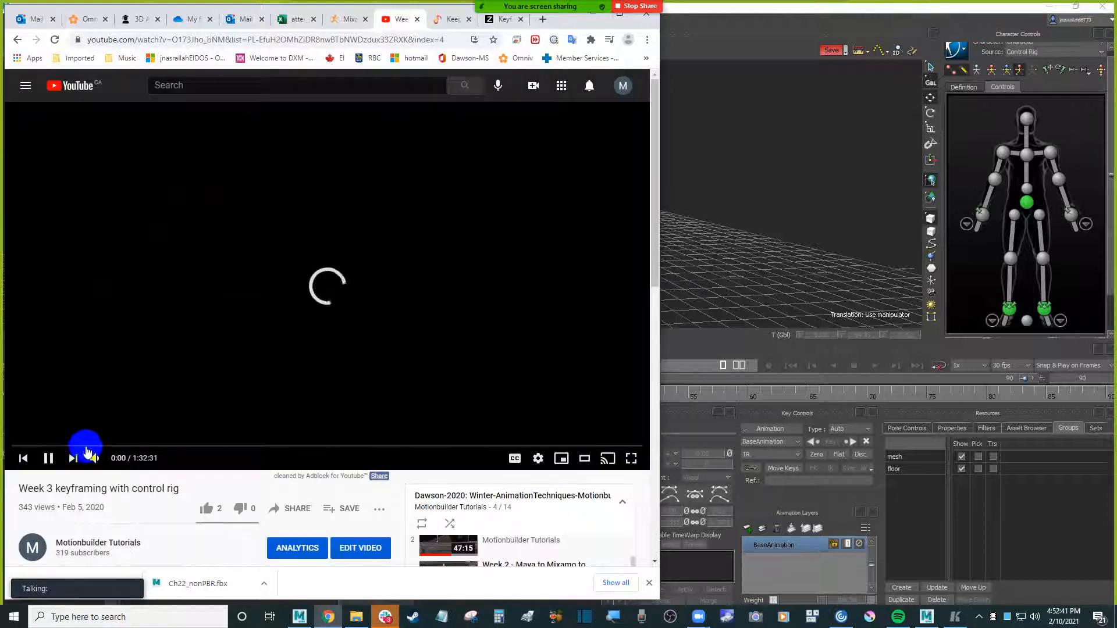
- Mute the Week 3 video and skip past its opening minutes
left_click(35, 446)
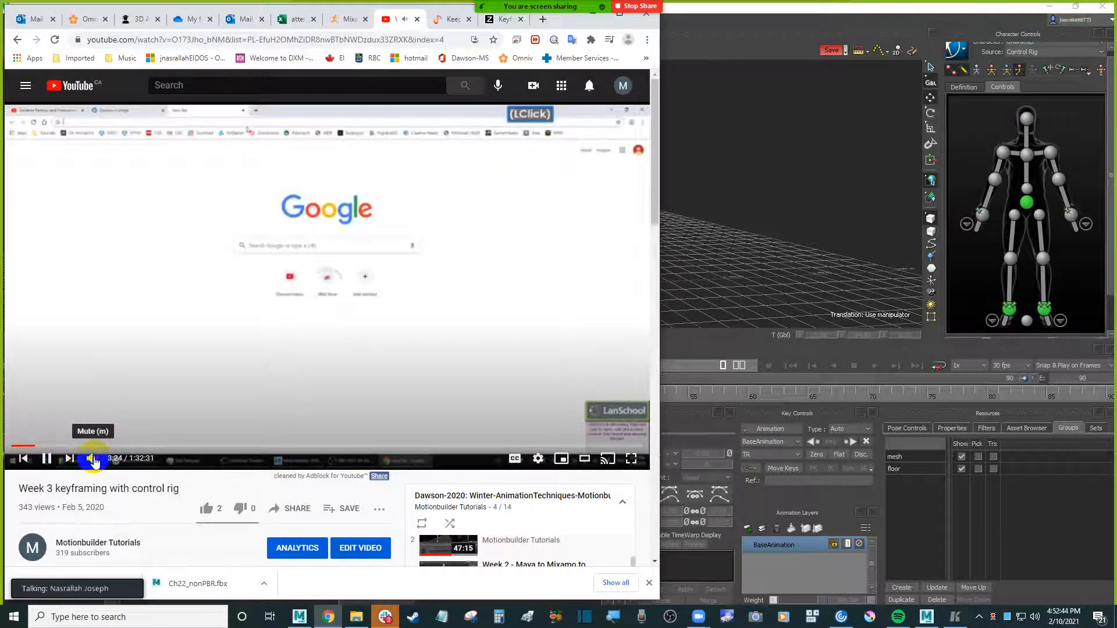
left_click(91, 458)
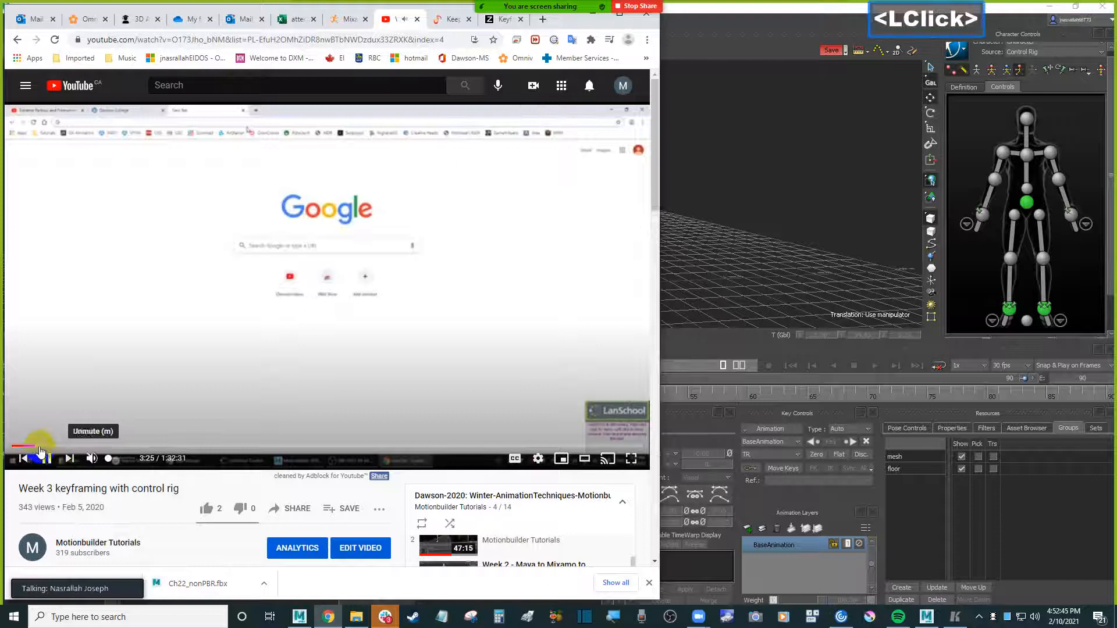
left_click_drag(52, 447, 68, 447)
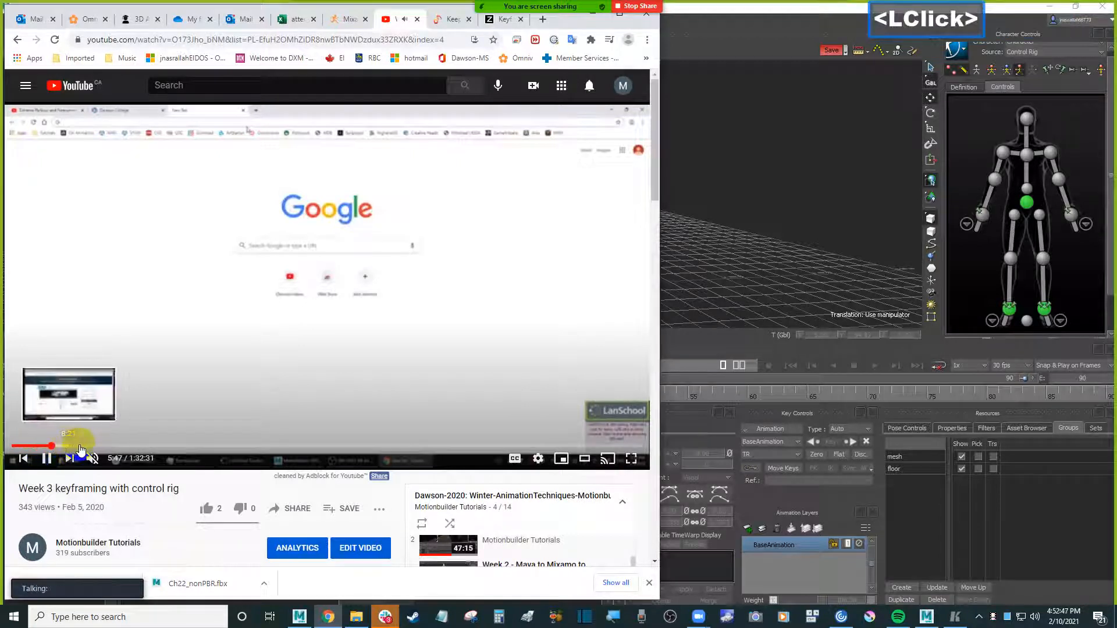
- Skip ahead through the Week 3 video to the character posing beside its reference footage at 46:33 and pause it
left_click(116, 446)
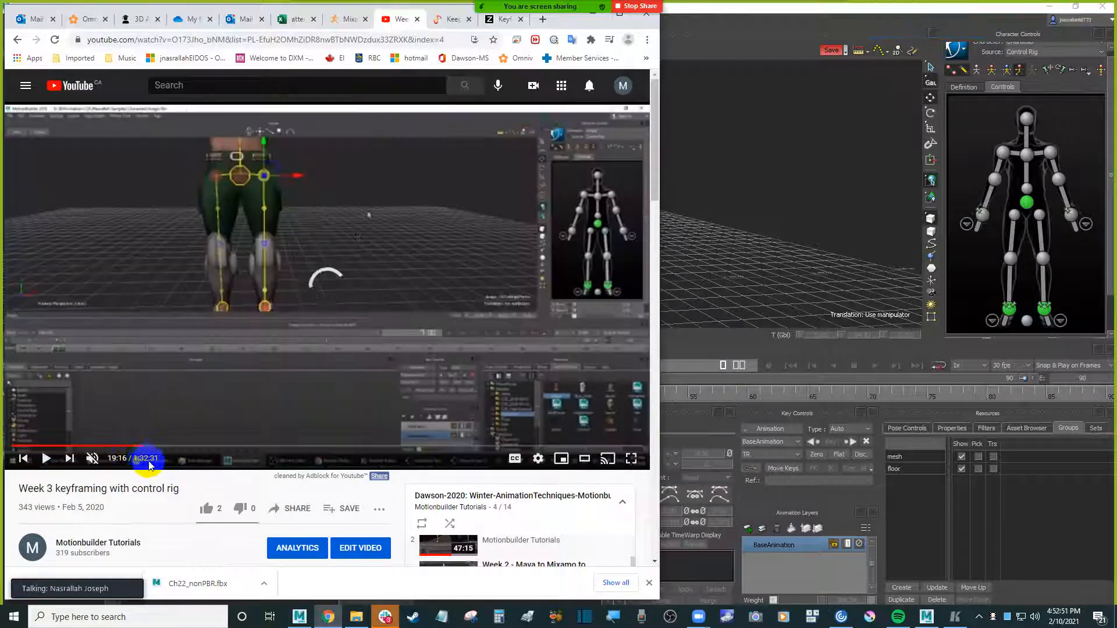
double_click(171, 447)
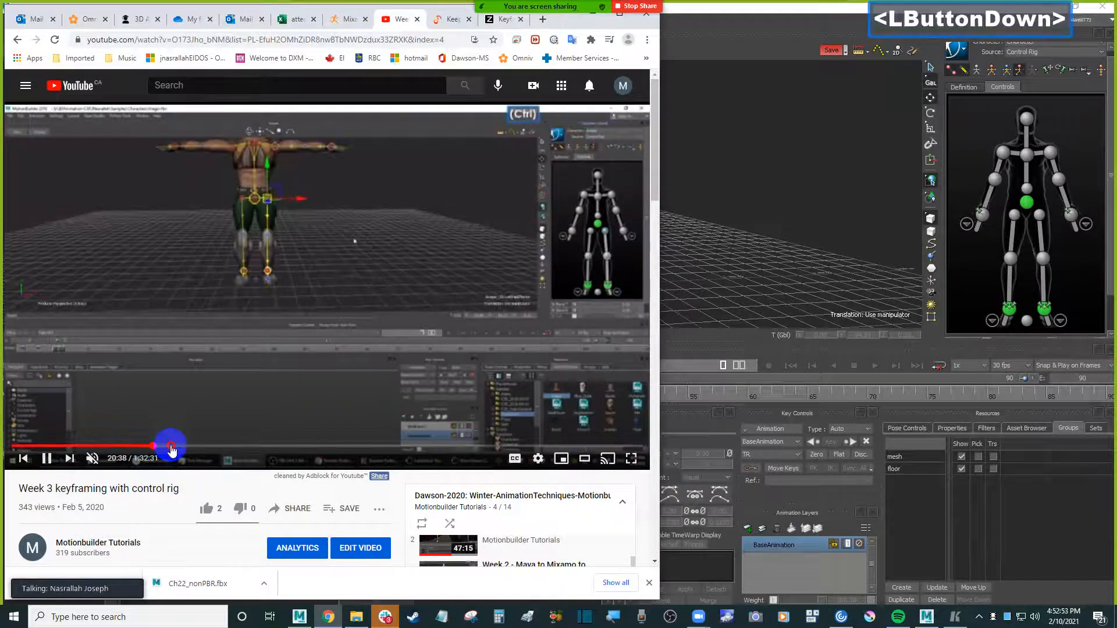
left_click(184, 448)
left_click(205, 447)
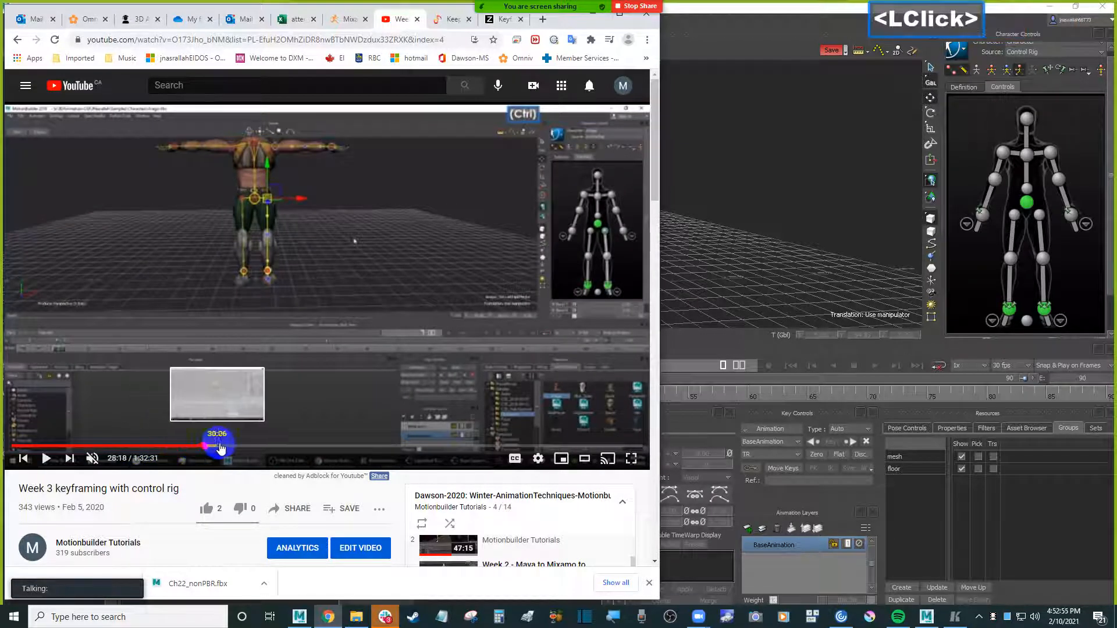
left_click(241, 448)
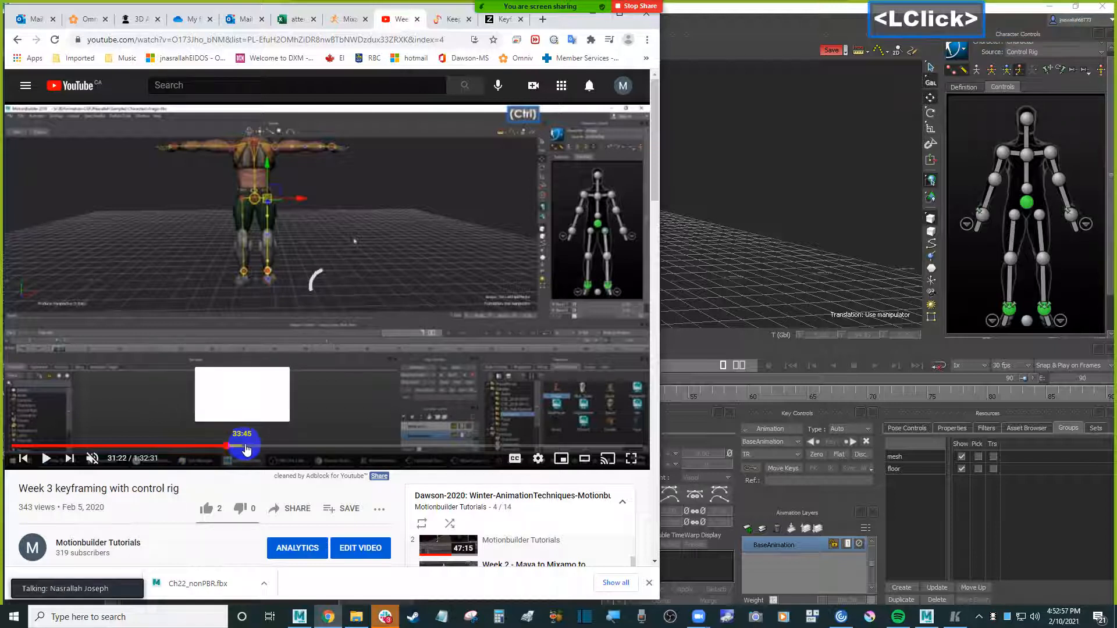
left_click(286, 448)
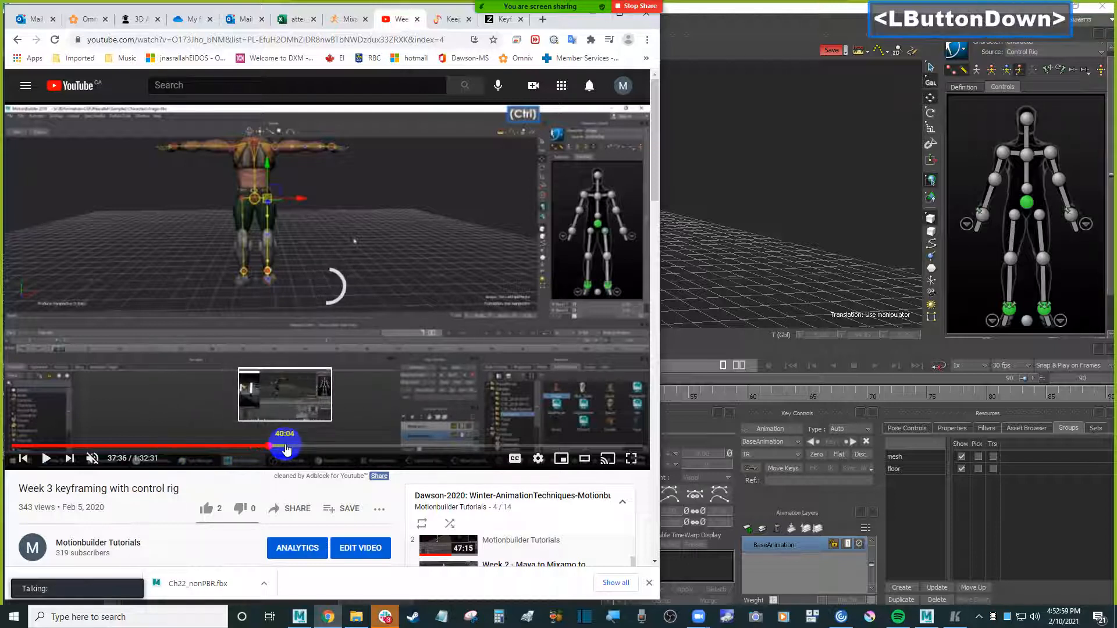
left_click(302, 447)
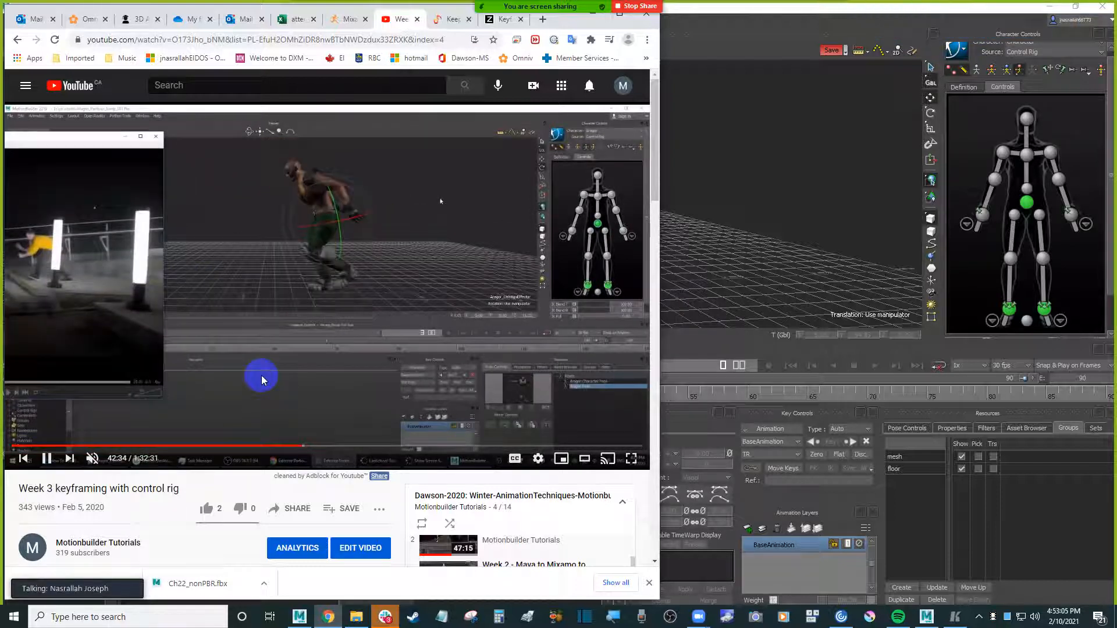
left_click(312, 447)
left_click(330, 447)
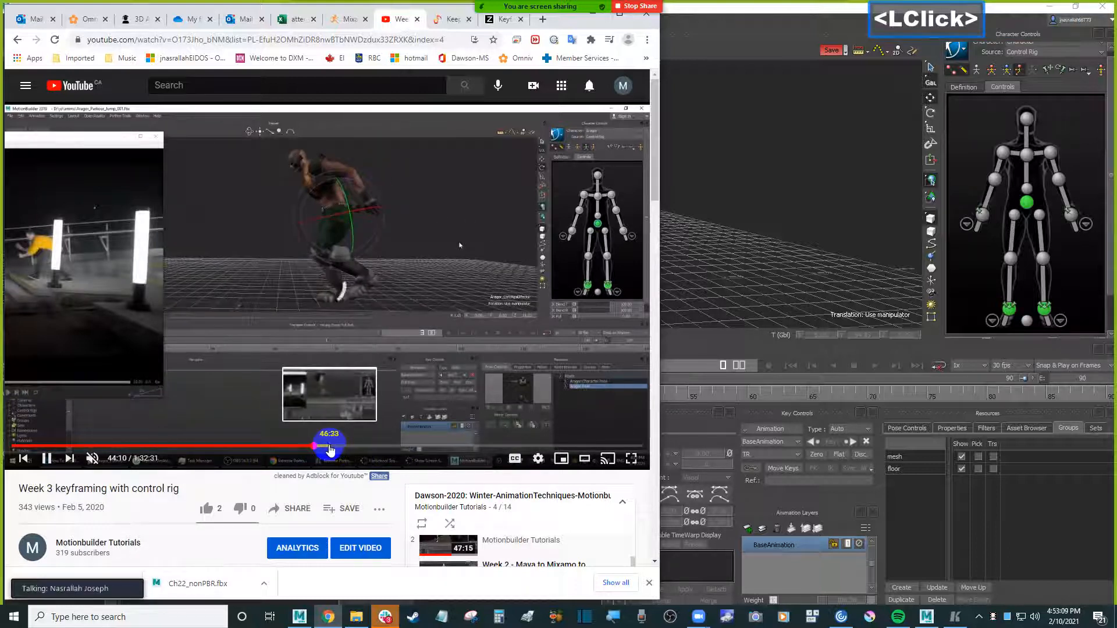
left_click(341, 364)
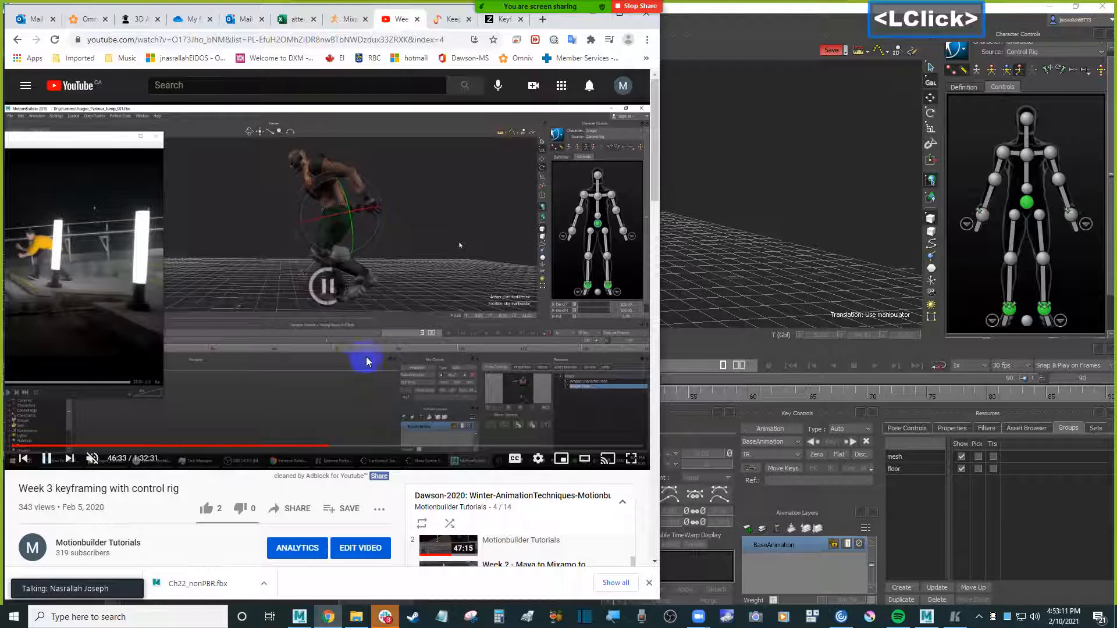